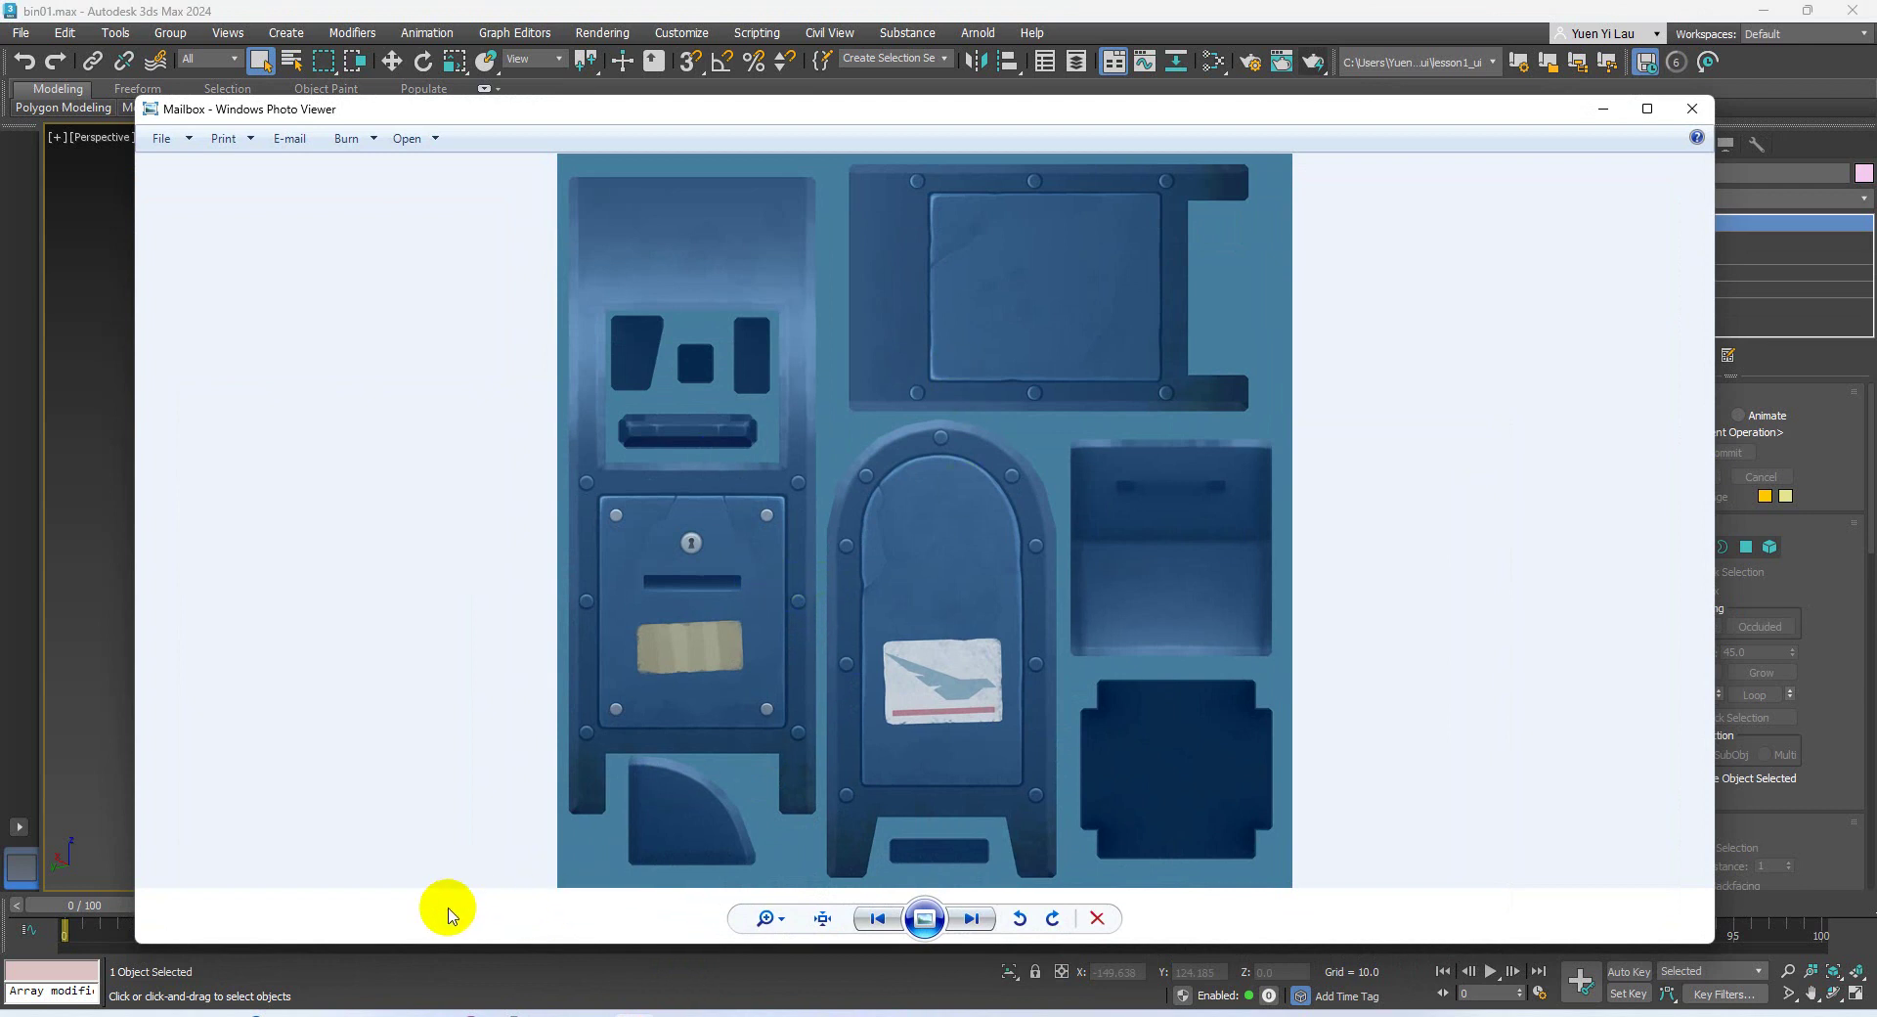
# Check the Mailbox texture in the sceneassets images folder, and return to the bin01.max scene in 3ds Max
pyautogui.click(156, 1013)
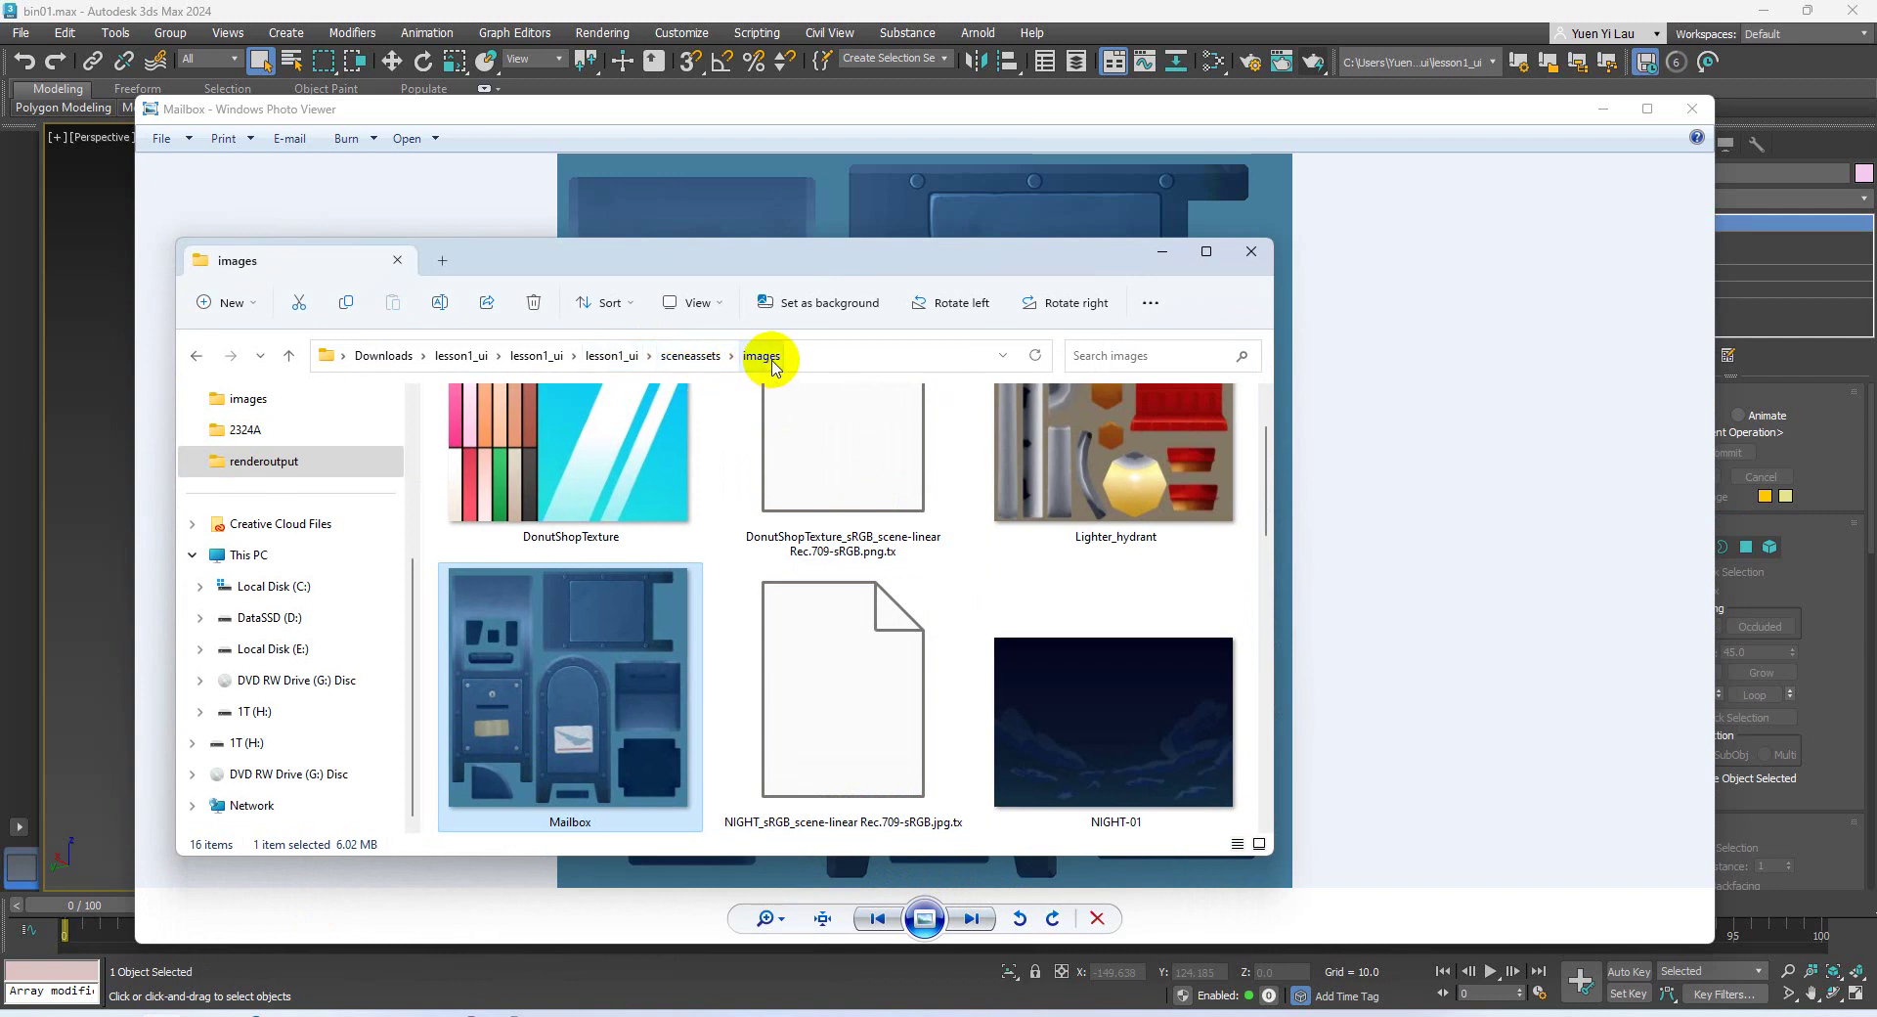
pyautogui.click(132, 440)
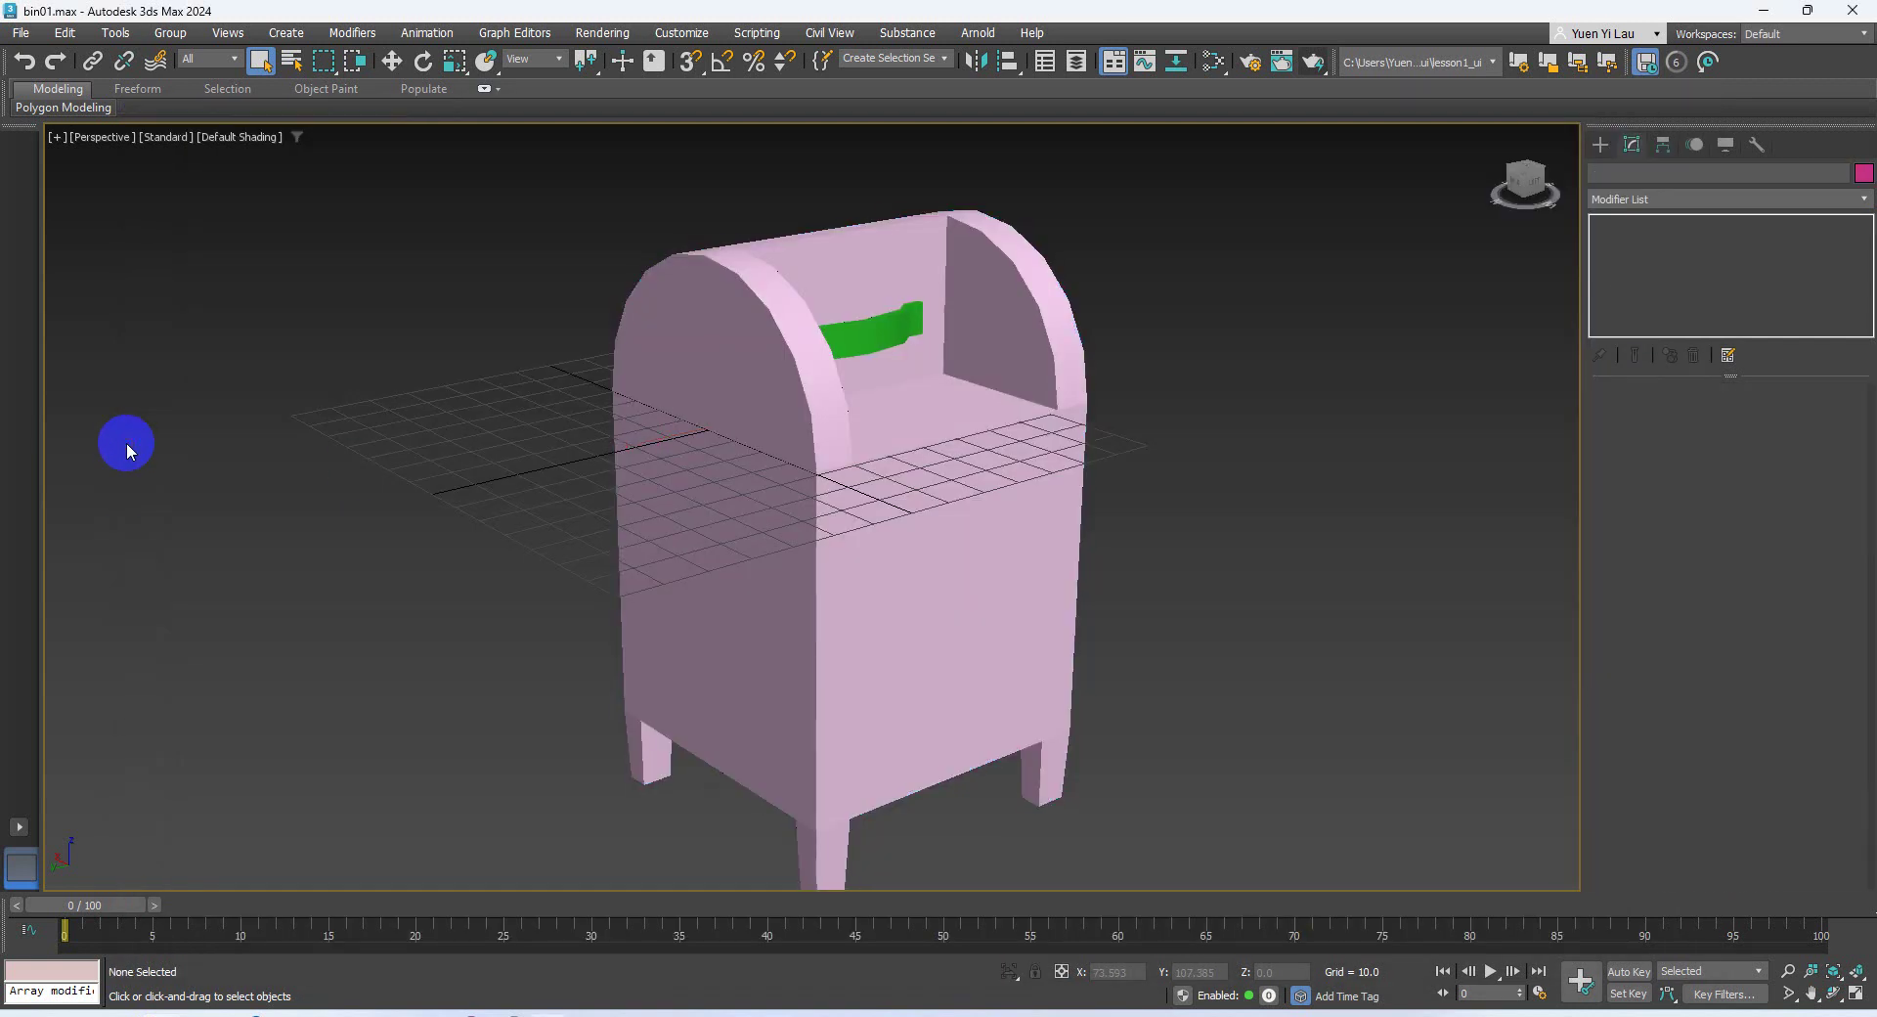
# Select the mailbox body and check which renderer is set in Render Setup
pyautogui.click(956, 510)
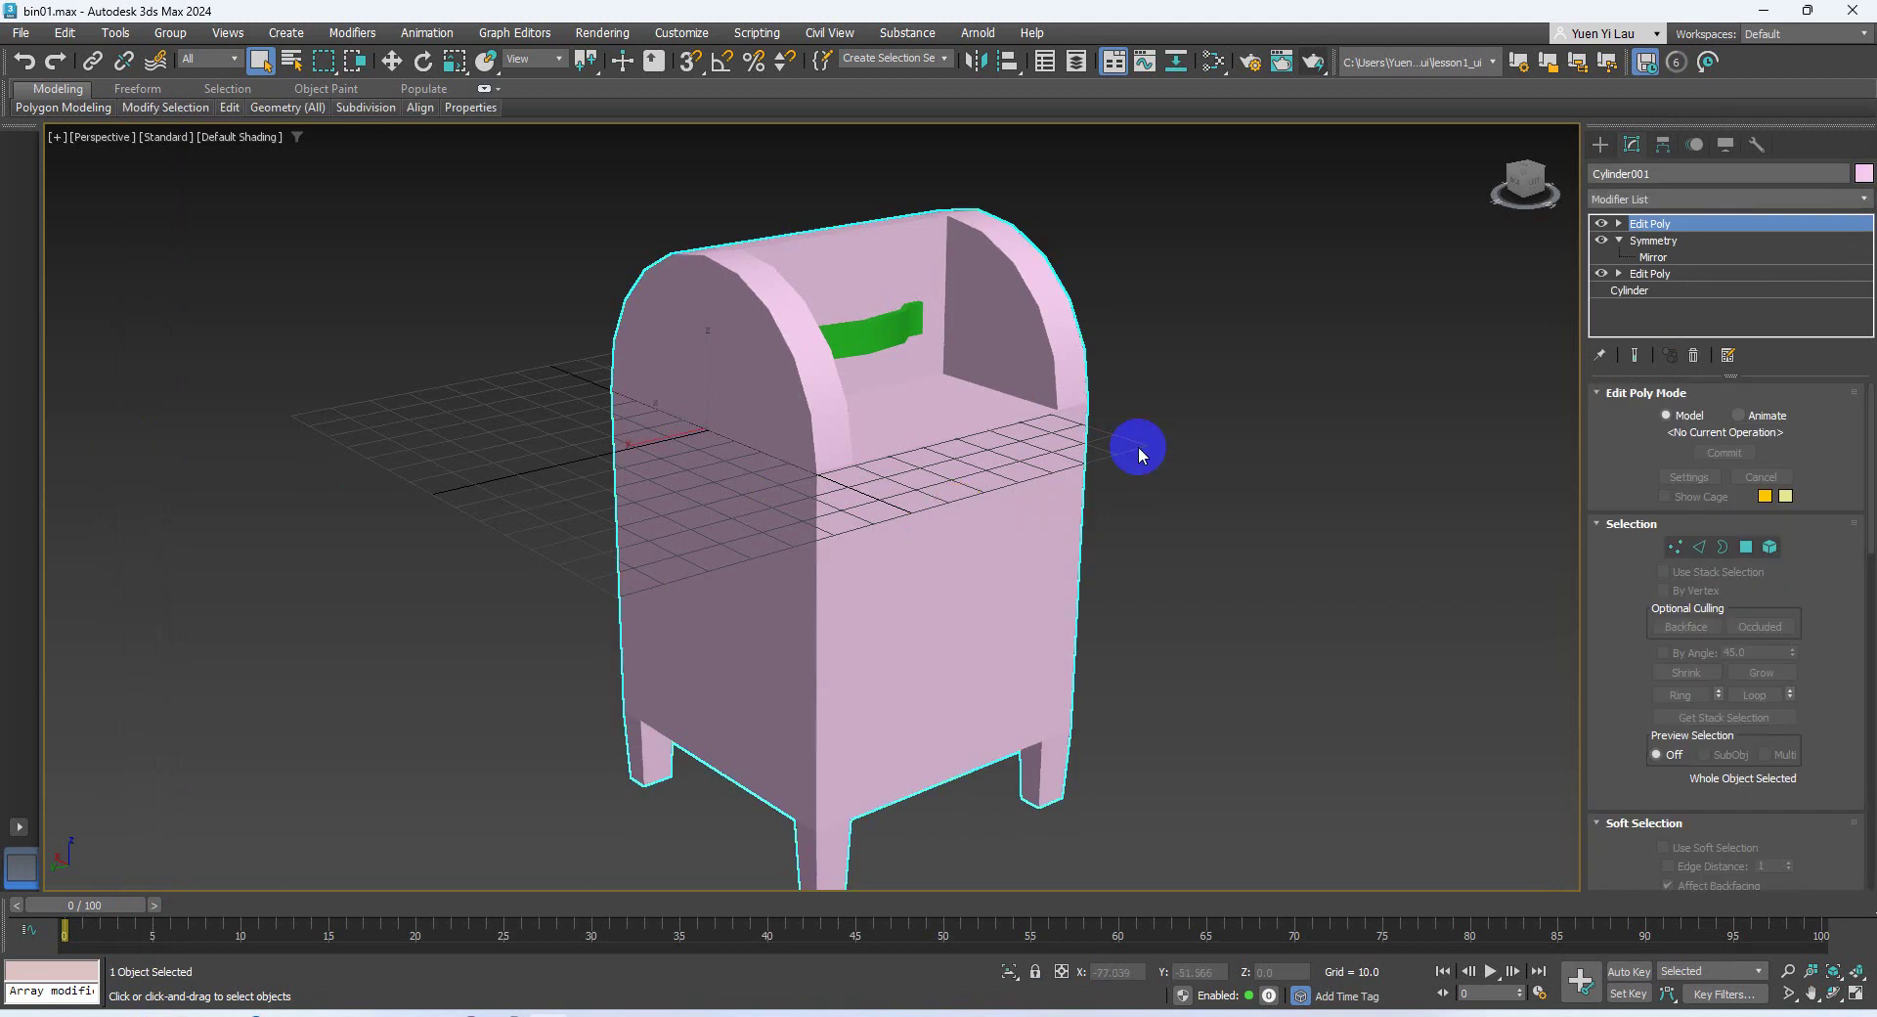
pyautogui.click(1250, 65)
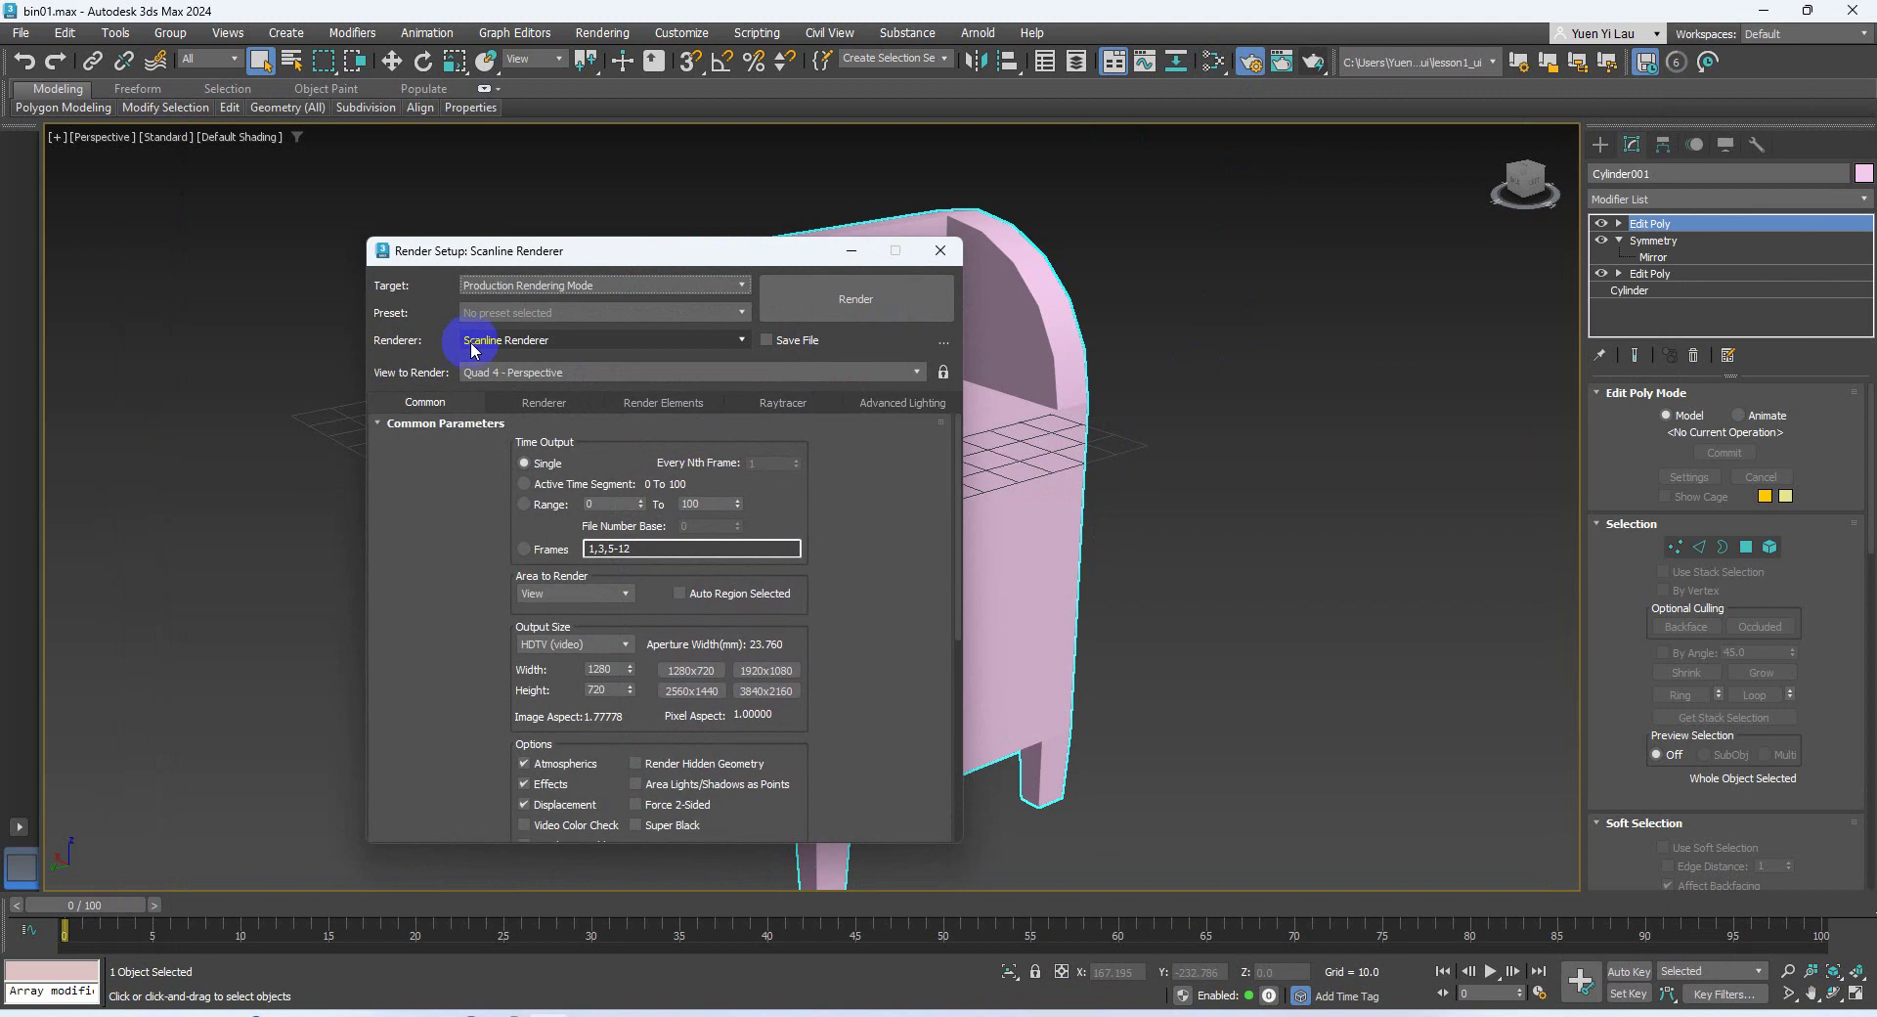
pyautogui.click(941, 250)
# Add a Standard (Legacy) material node in the Slate Material Editor
pyautogui.click(1215, 63)
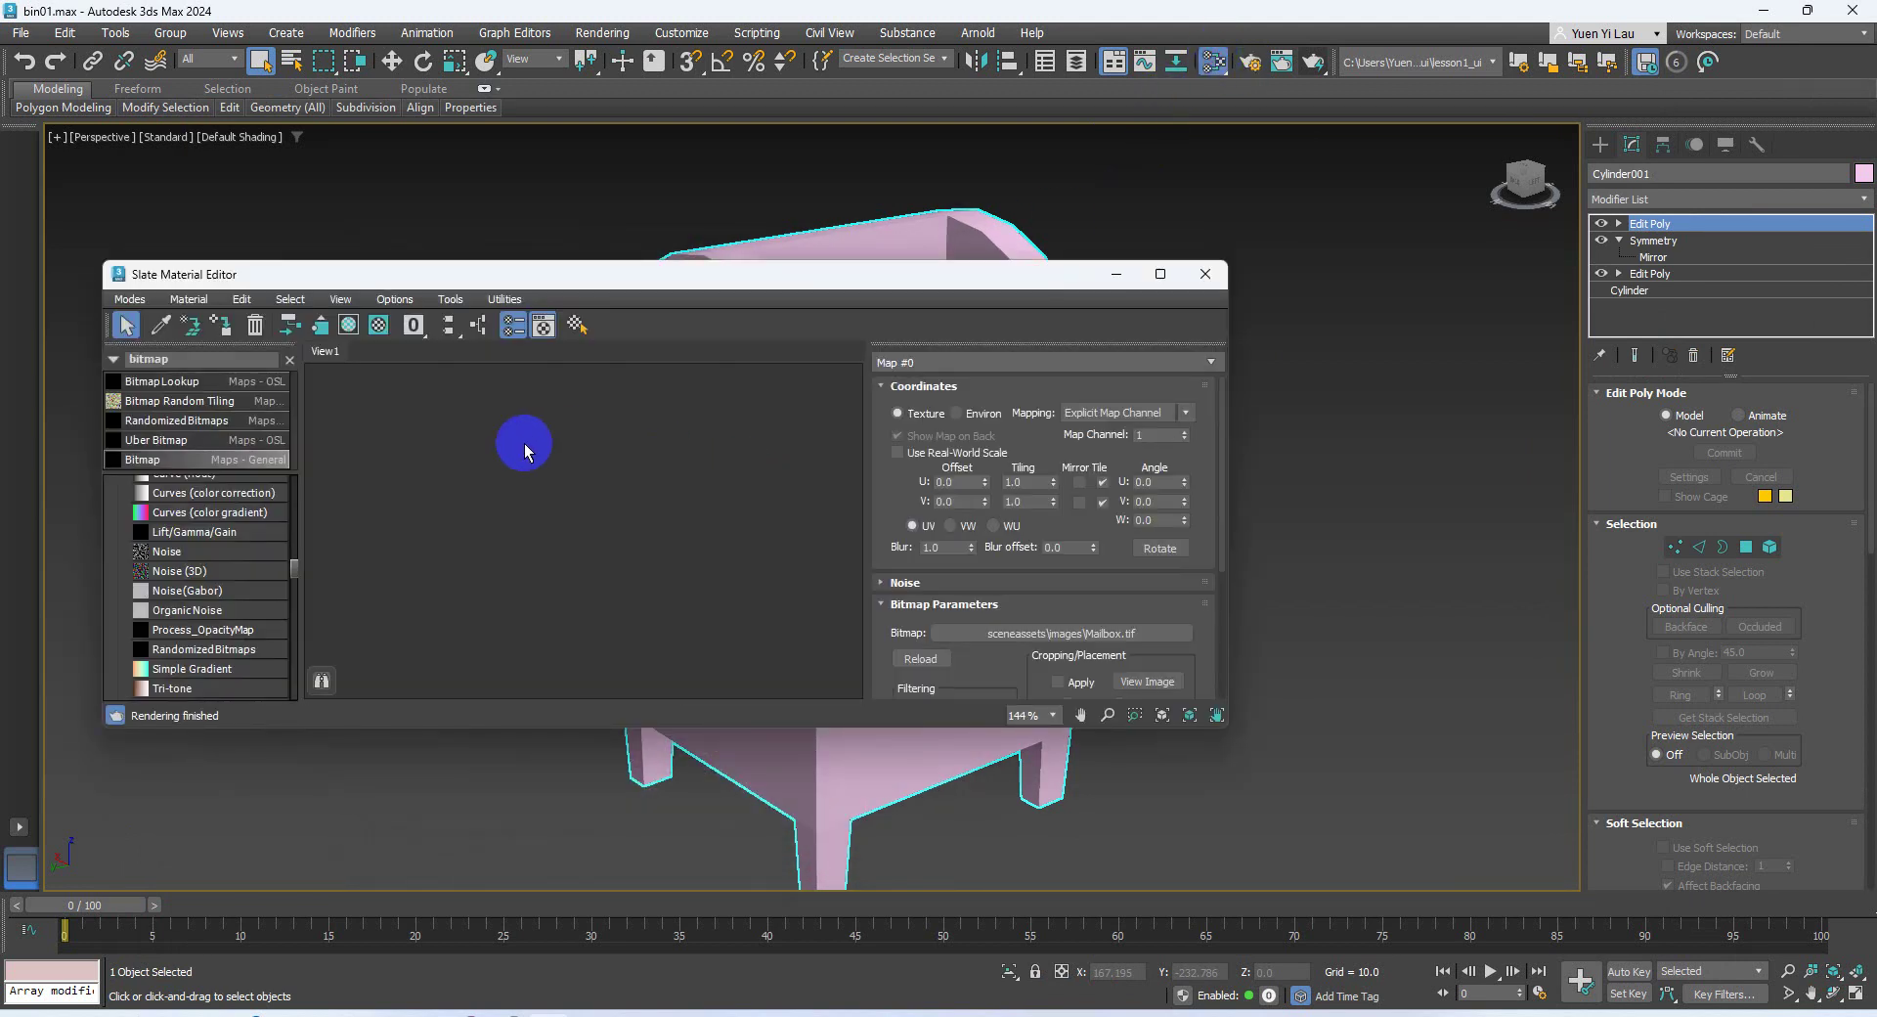
pyautogui.scroll(5, 190, 570)
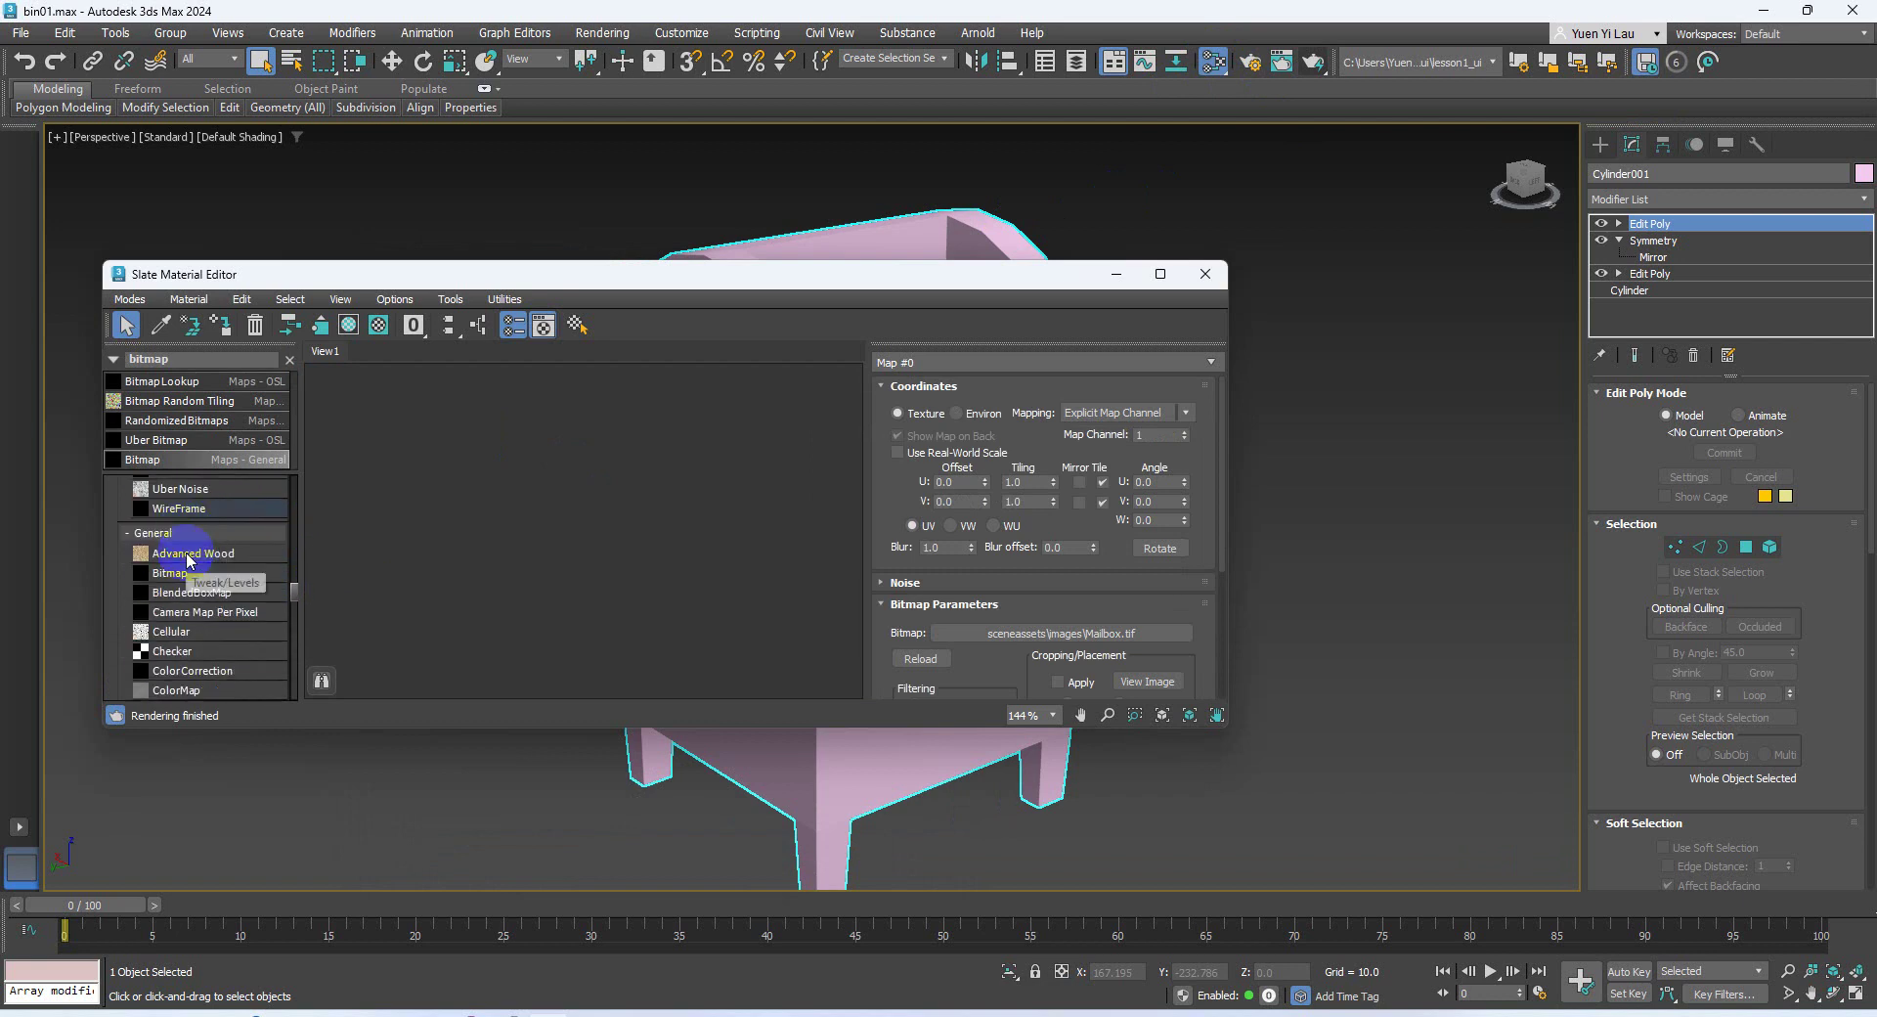
pyautogui.scroll(8, 195, 552)
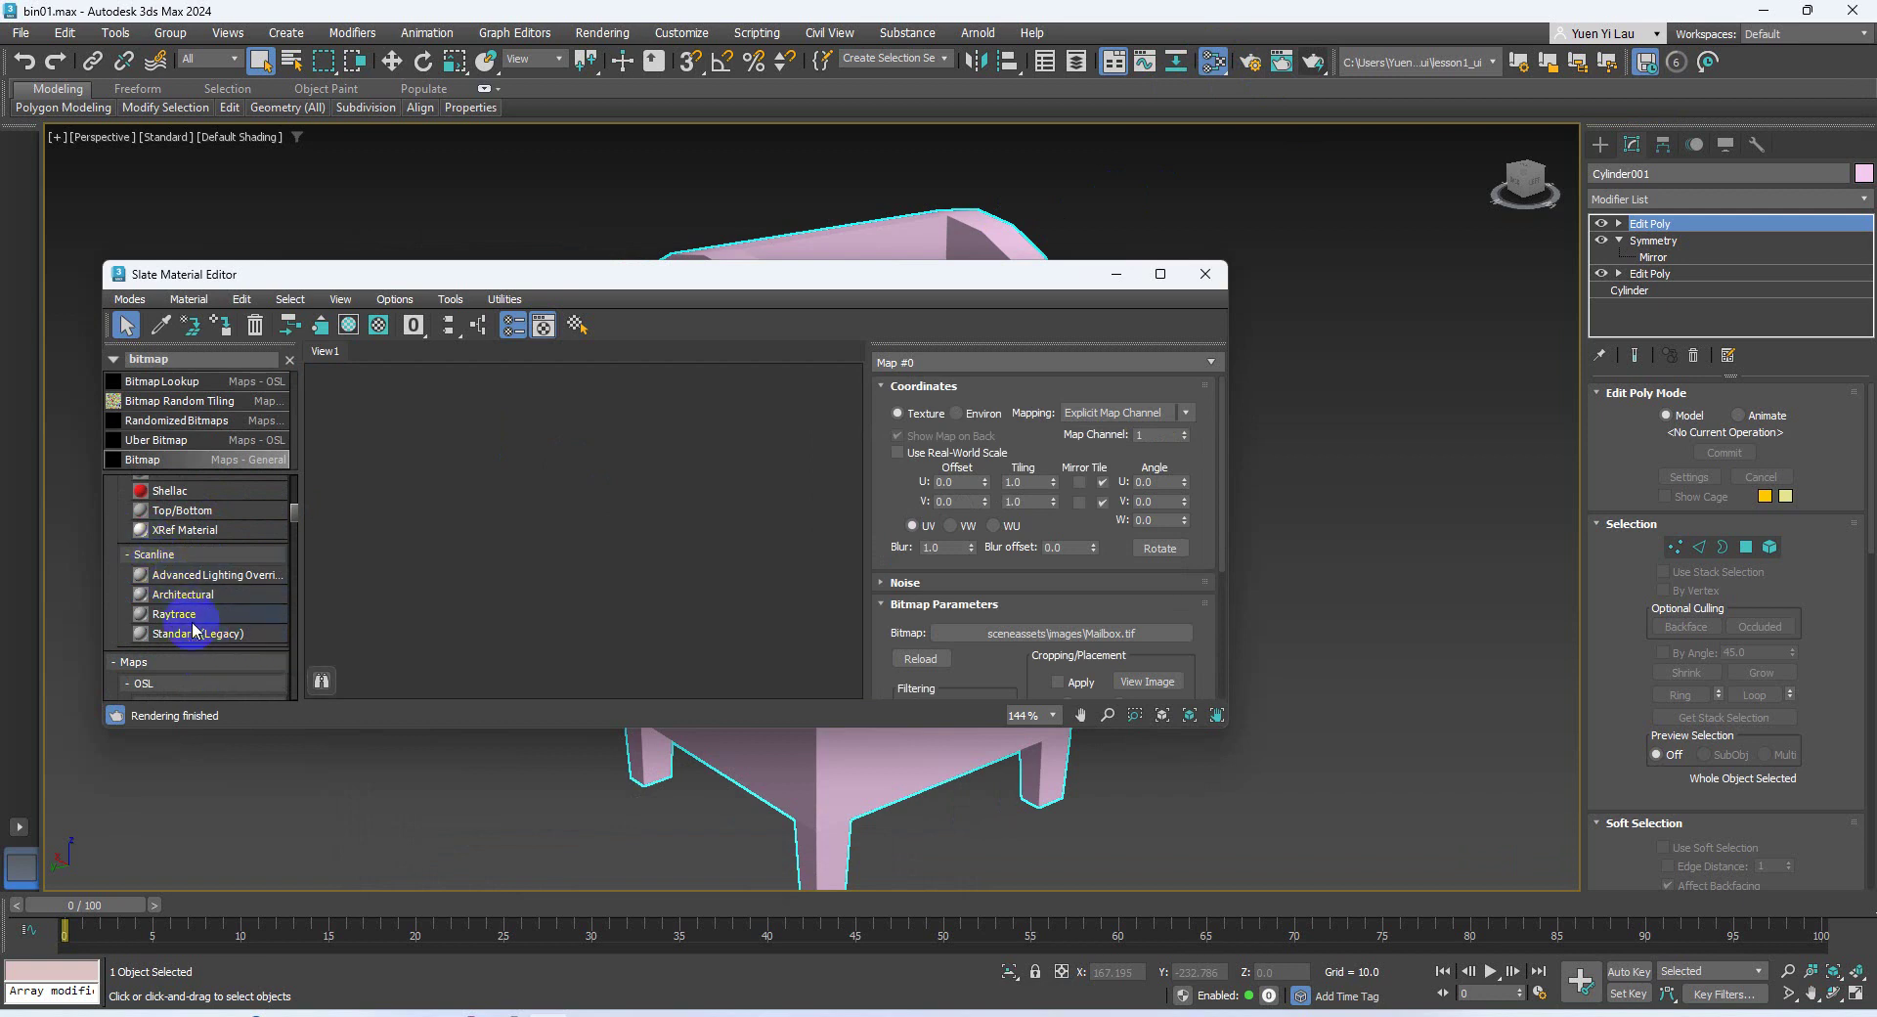
pyautogui.moveTo(196, 636); pyautogui.dragTo(613, 531)
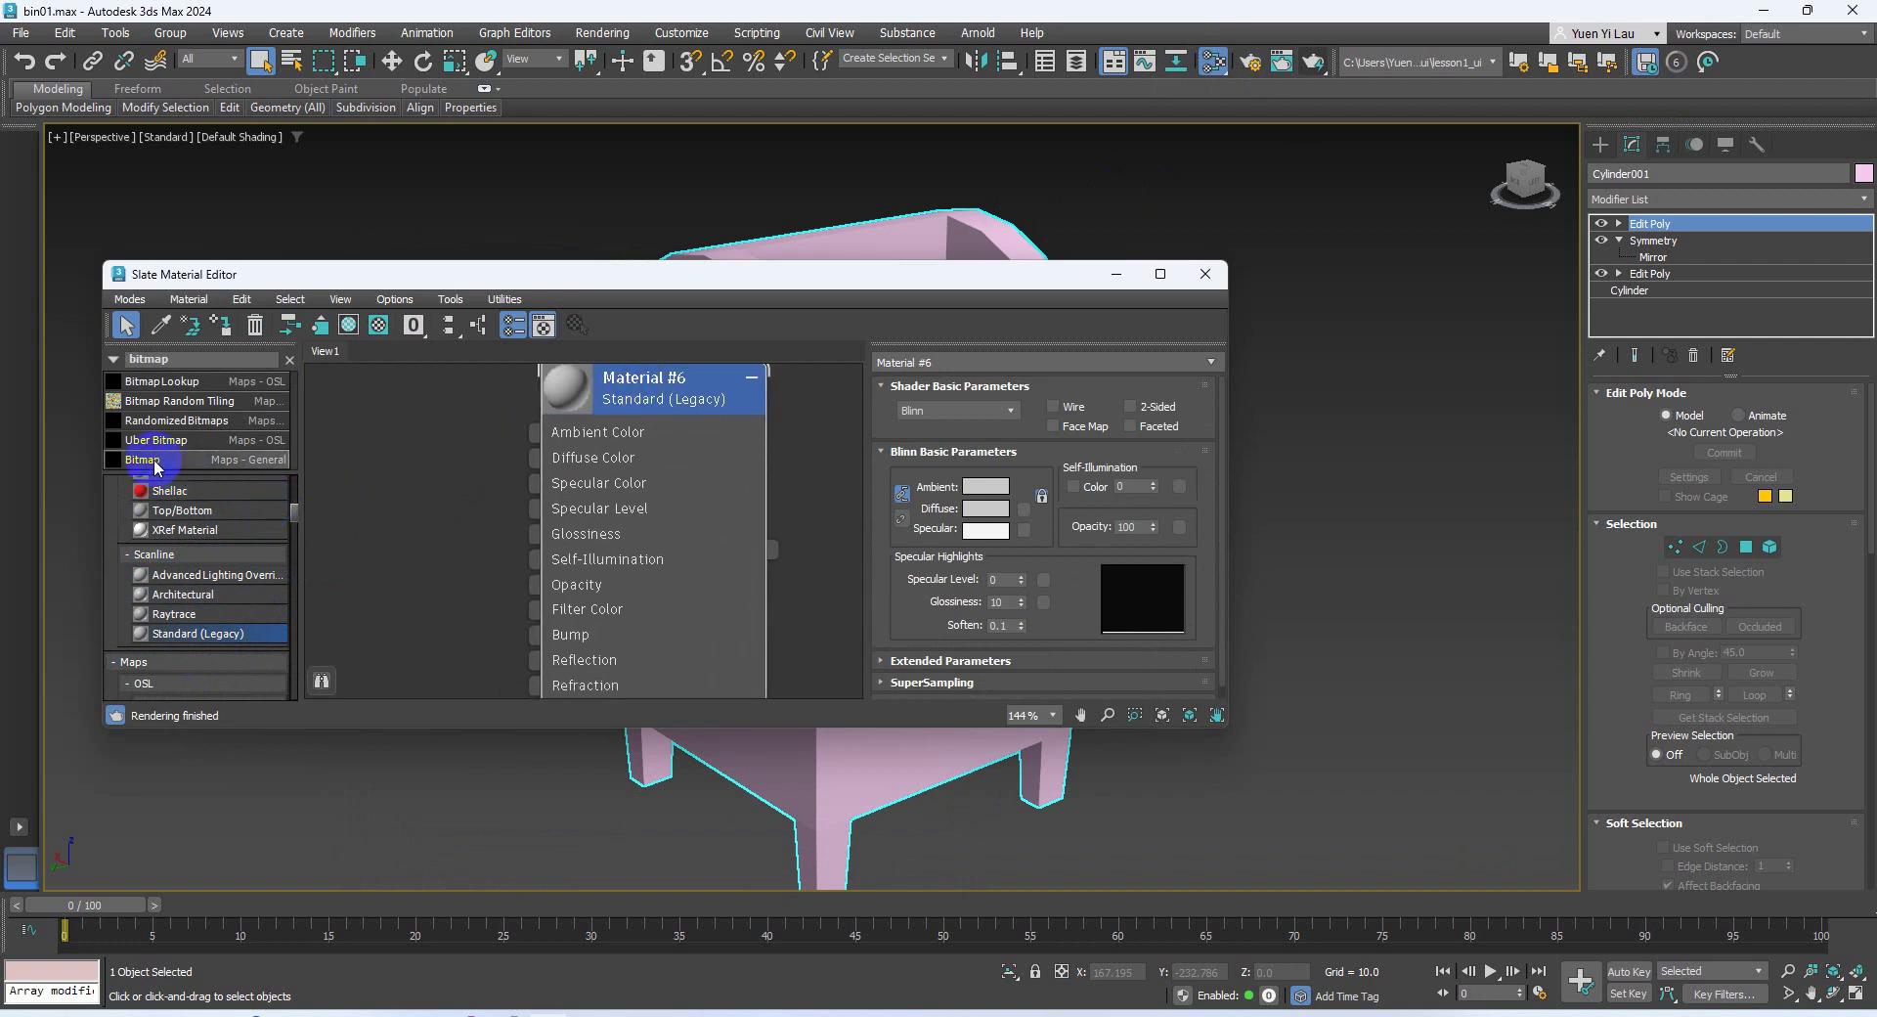
# Search the material browser for "bitmap" and add a Bitmap map that loads the Mailbox TIF image
pyautogui.click(163, 362)
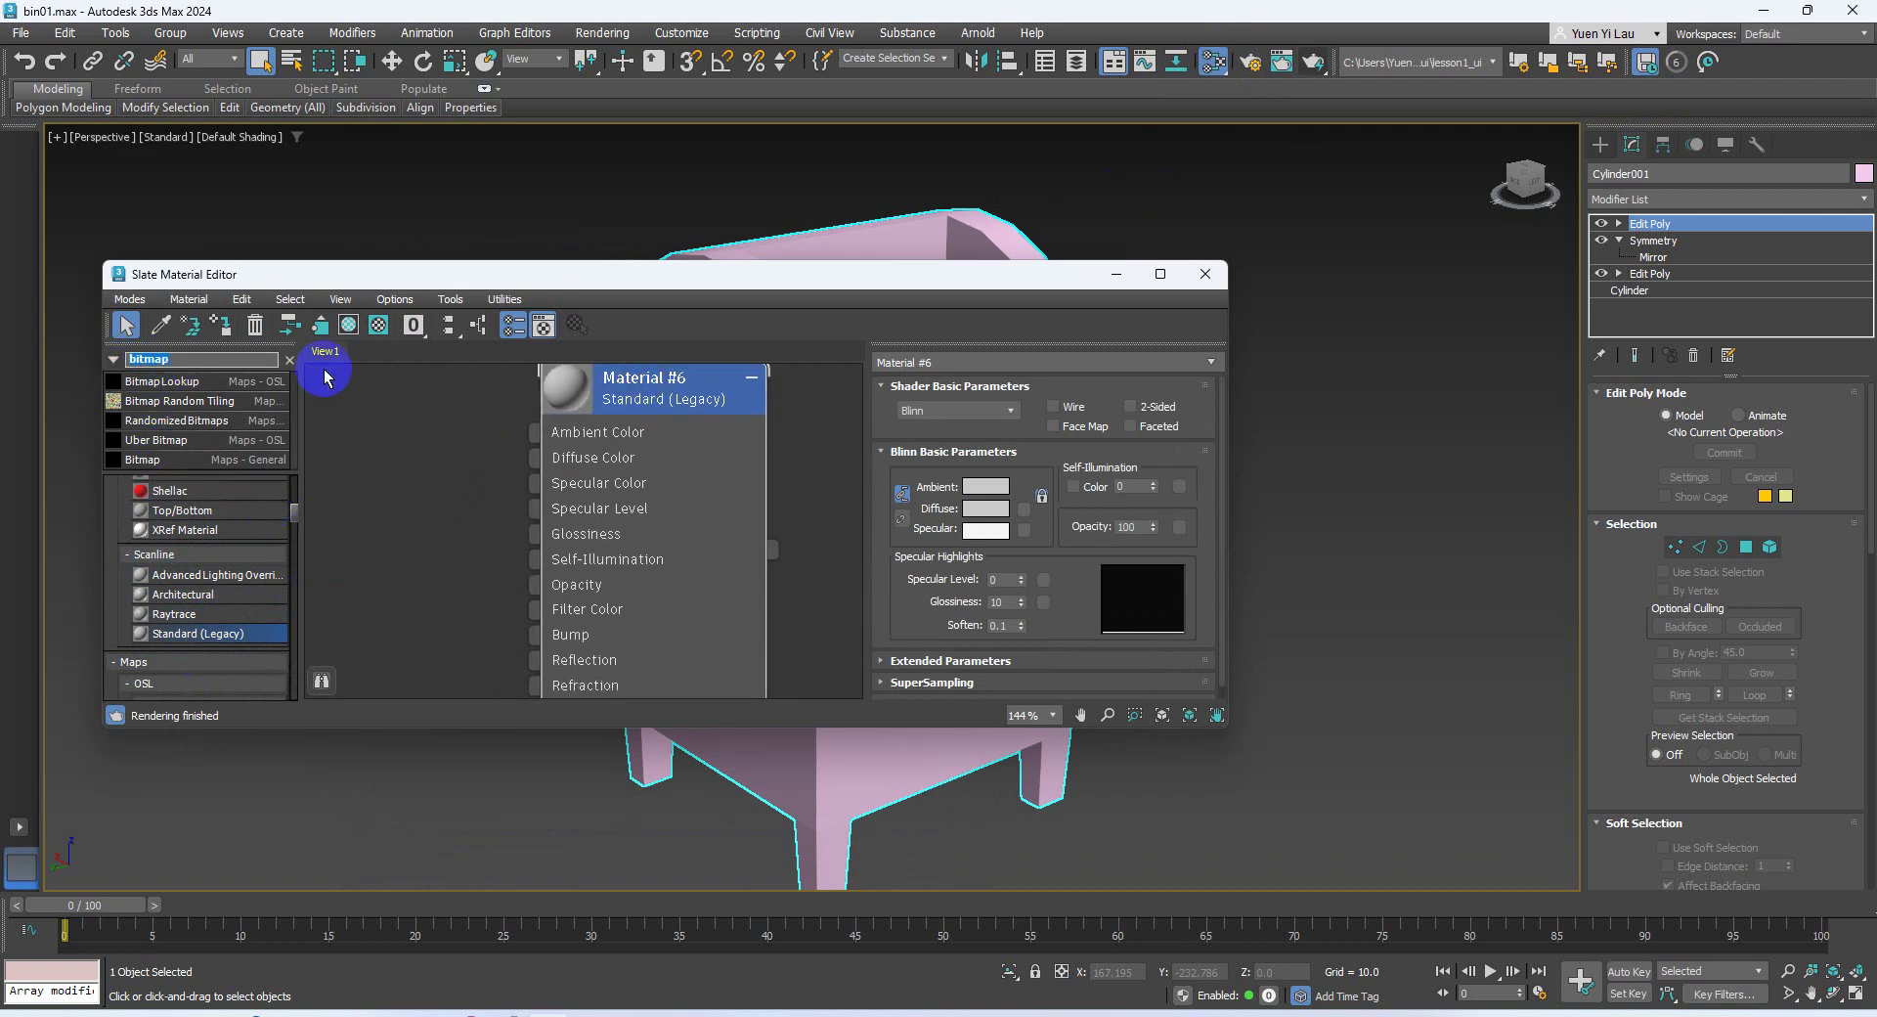
pyautogui.click(290, 360)
pyautogui.write('bi')
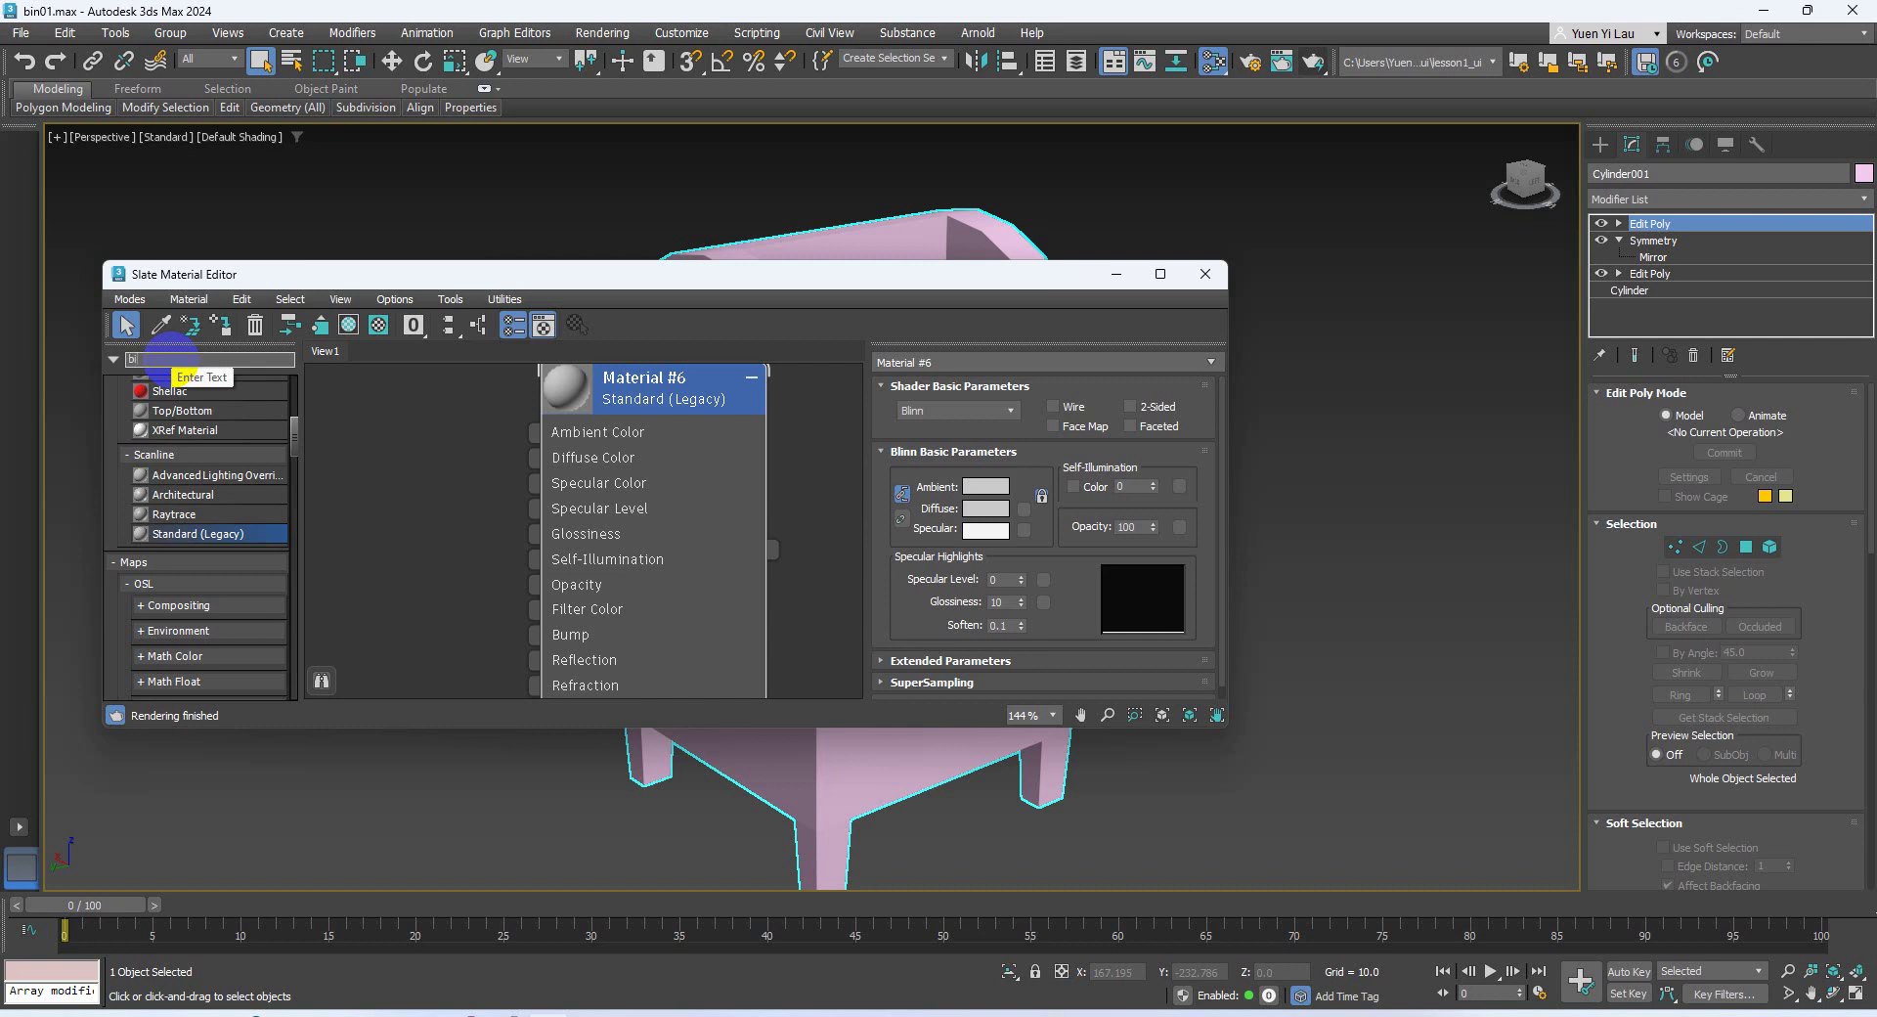
pyautogui.write('tmap')
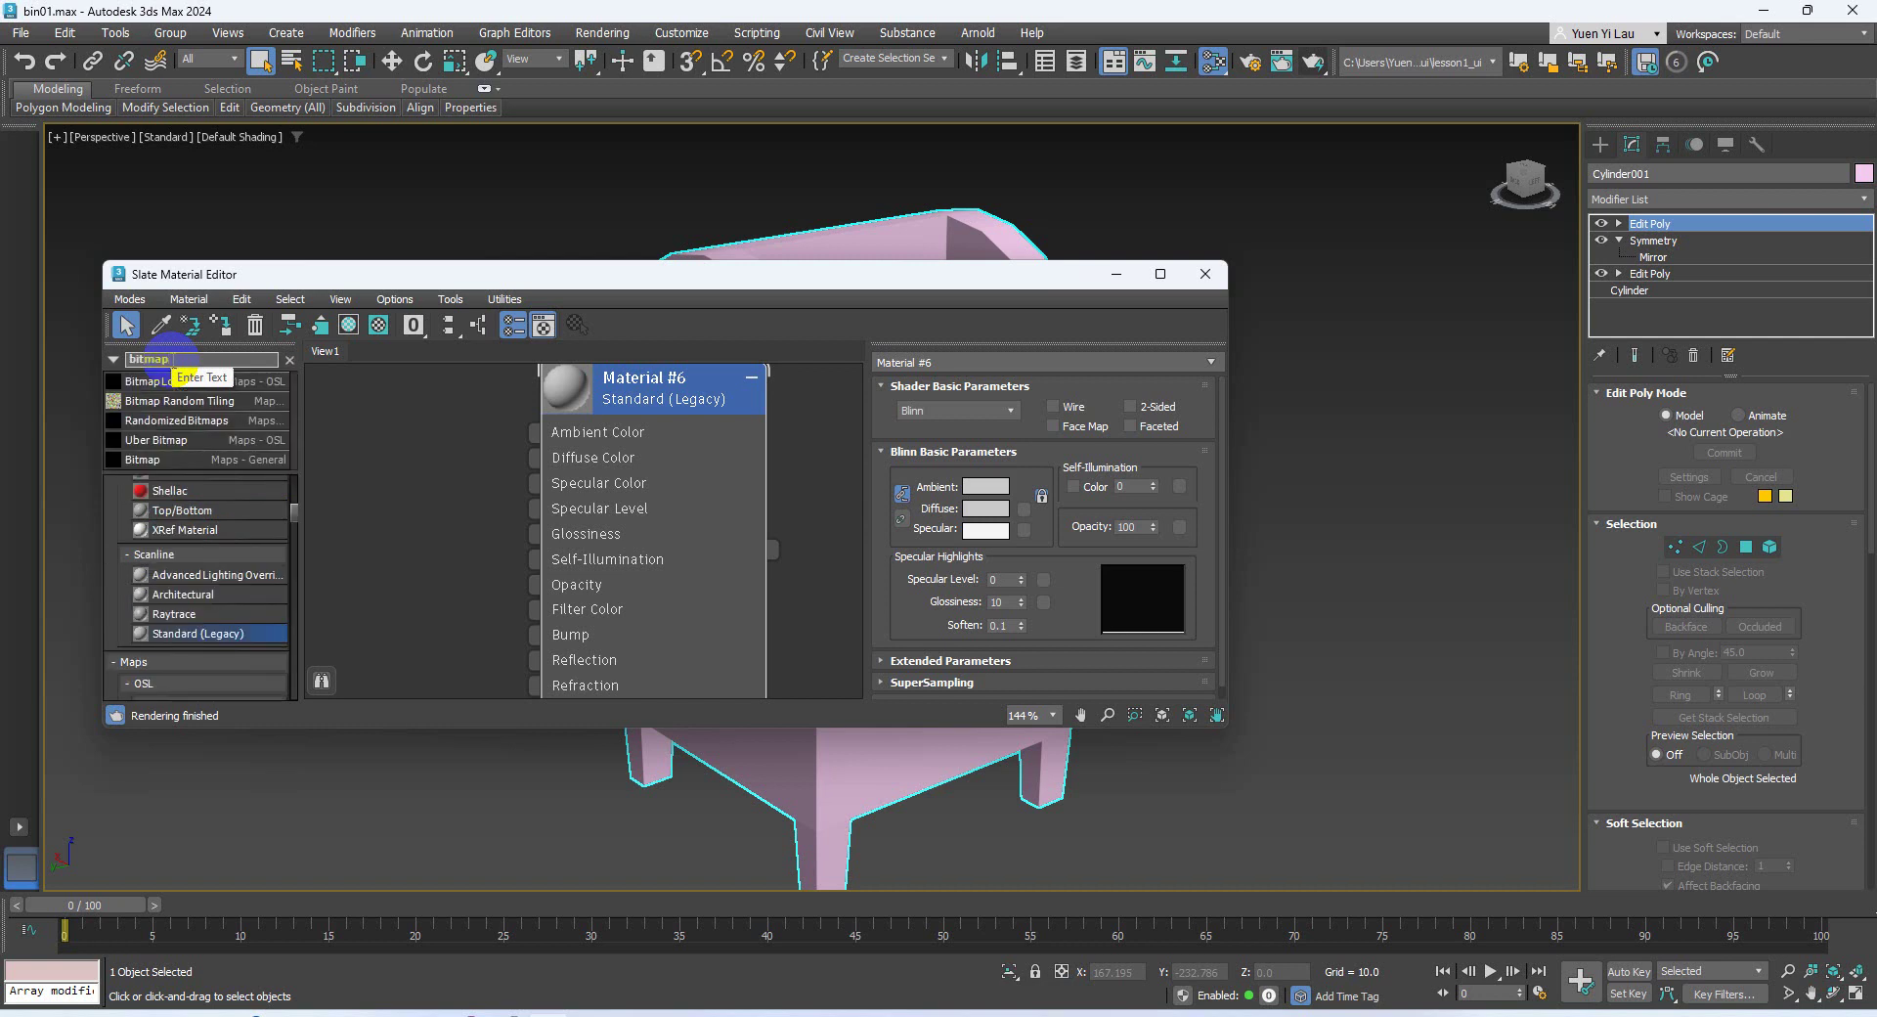
pyautogui.moveTo(196, 459); pyautogui.dragTo(502, 628)
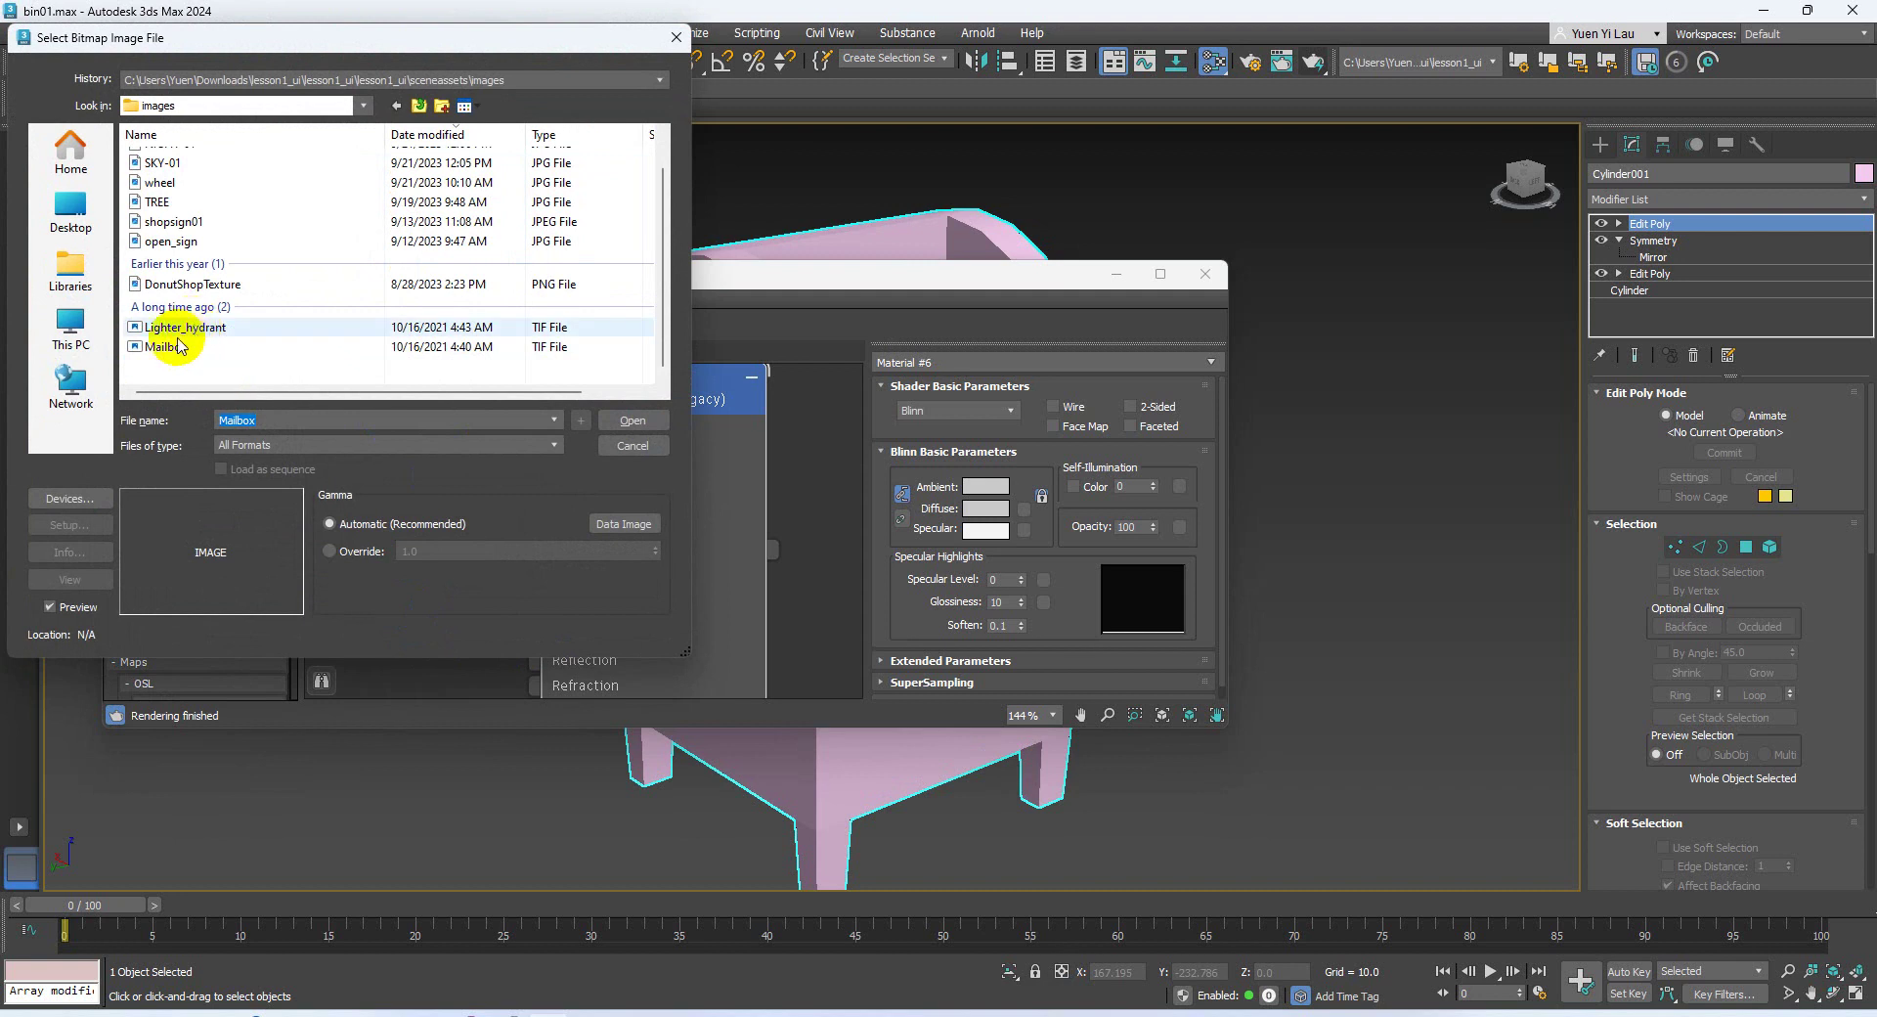
pyautogui.click(174, 347)
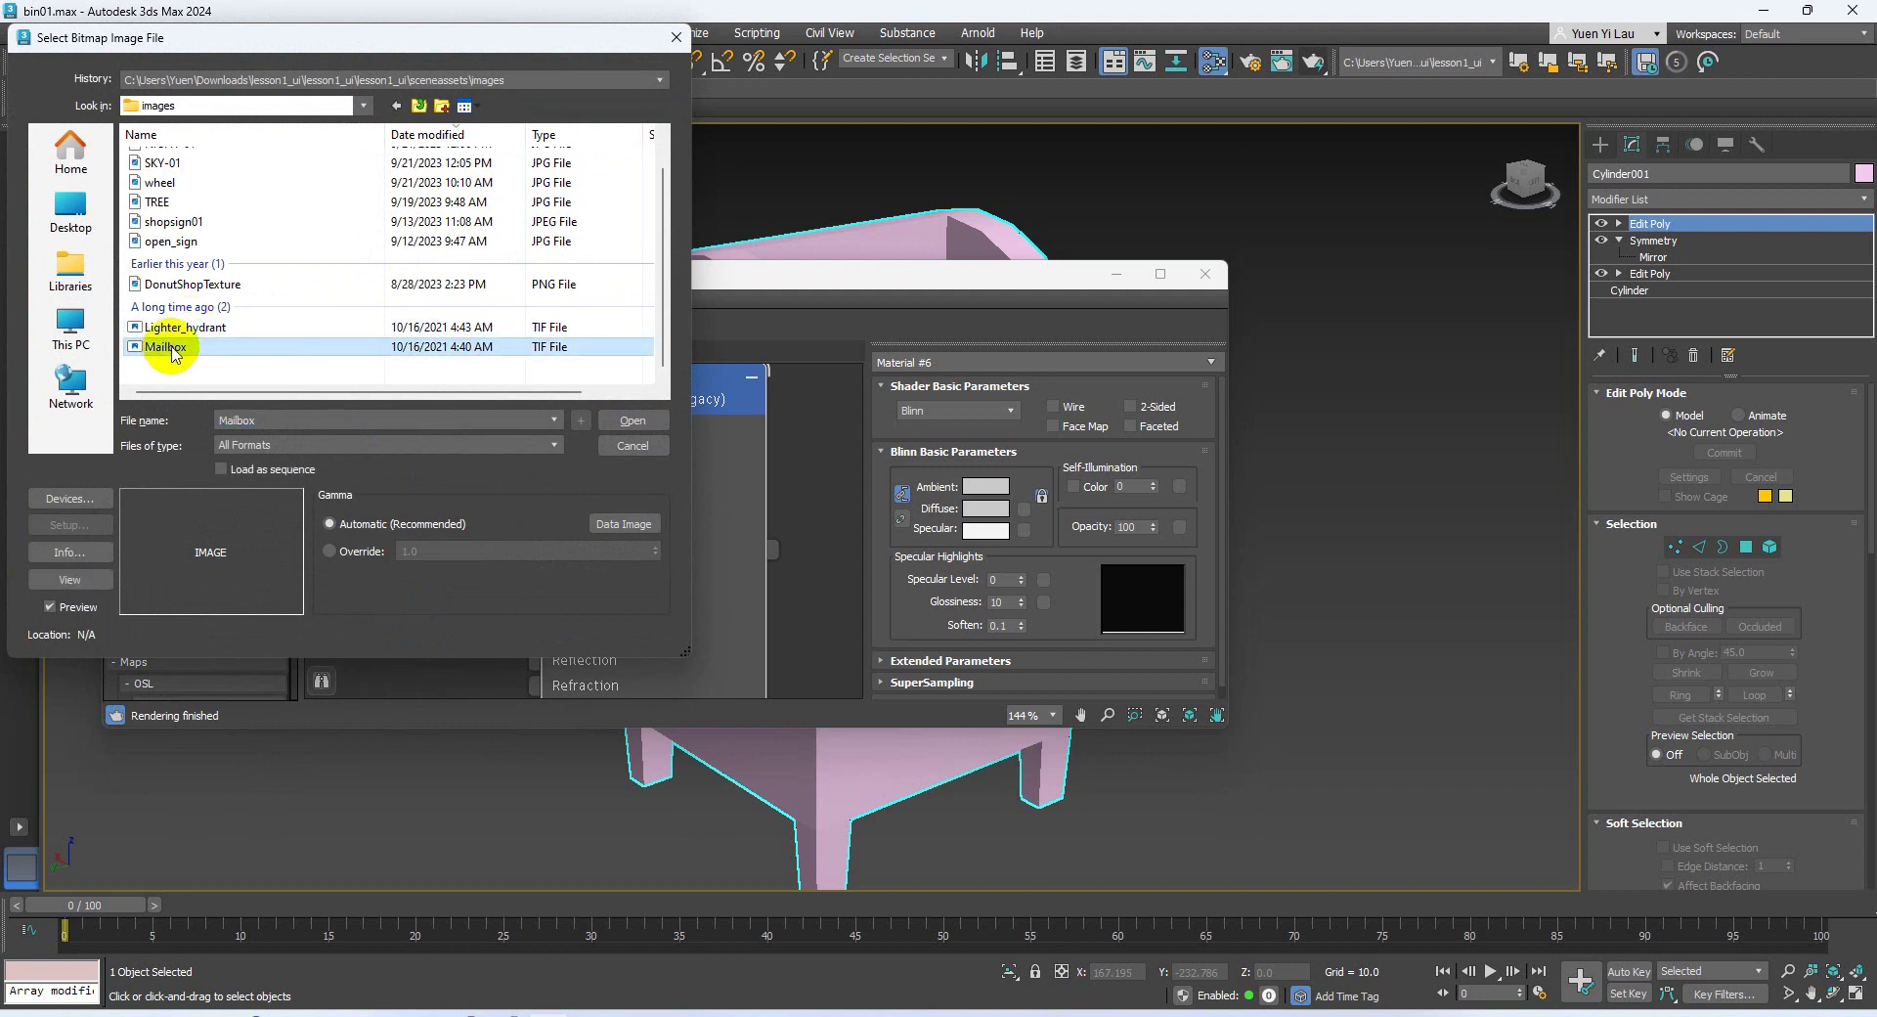
pyautogui.doubleClick(167, 347)
# Align the bitmap node beside the material and connect it to the material's Diffuse Color
pyautogui.click(430, 460)
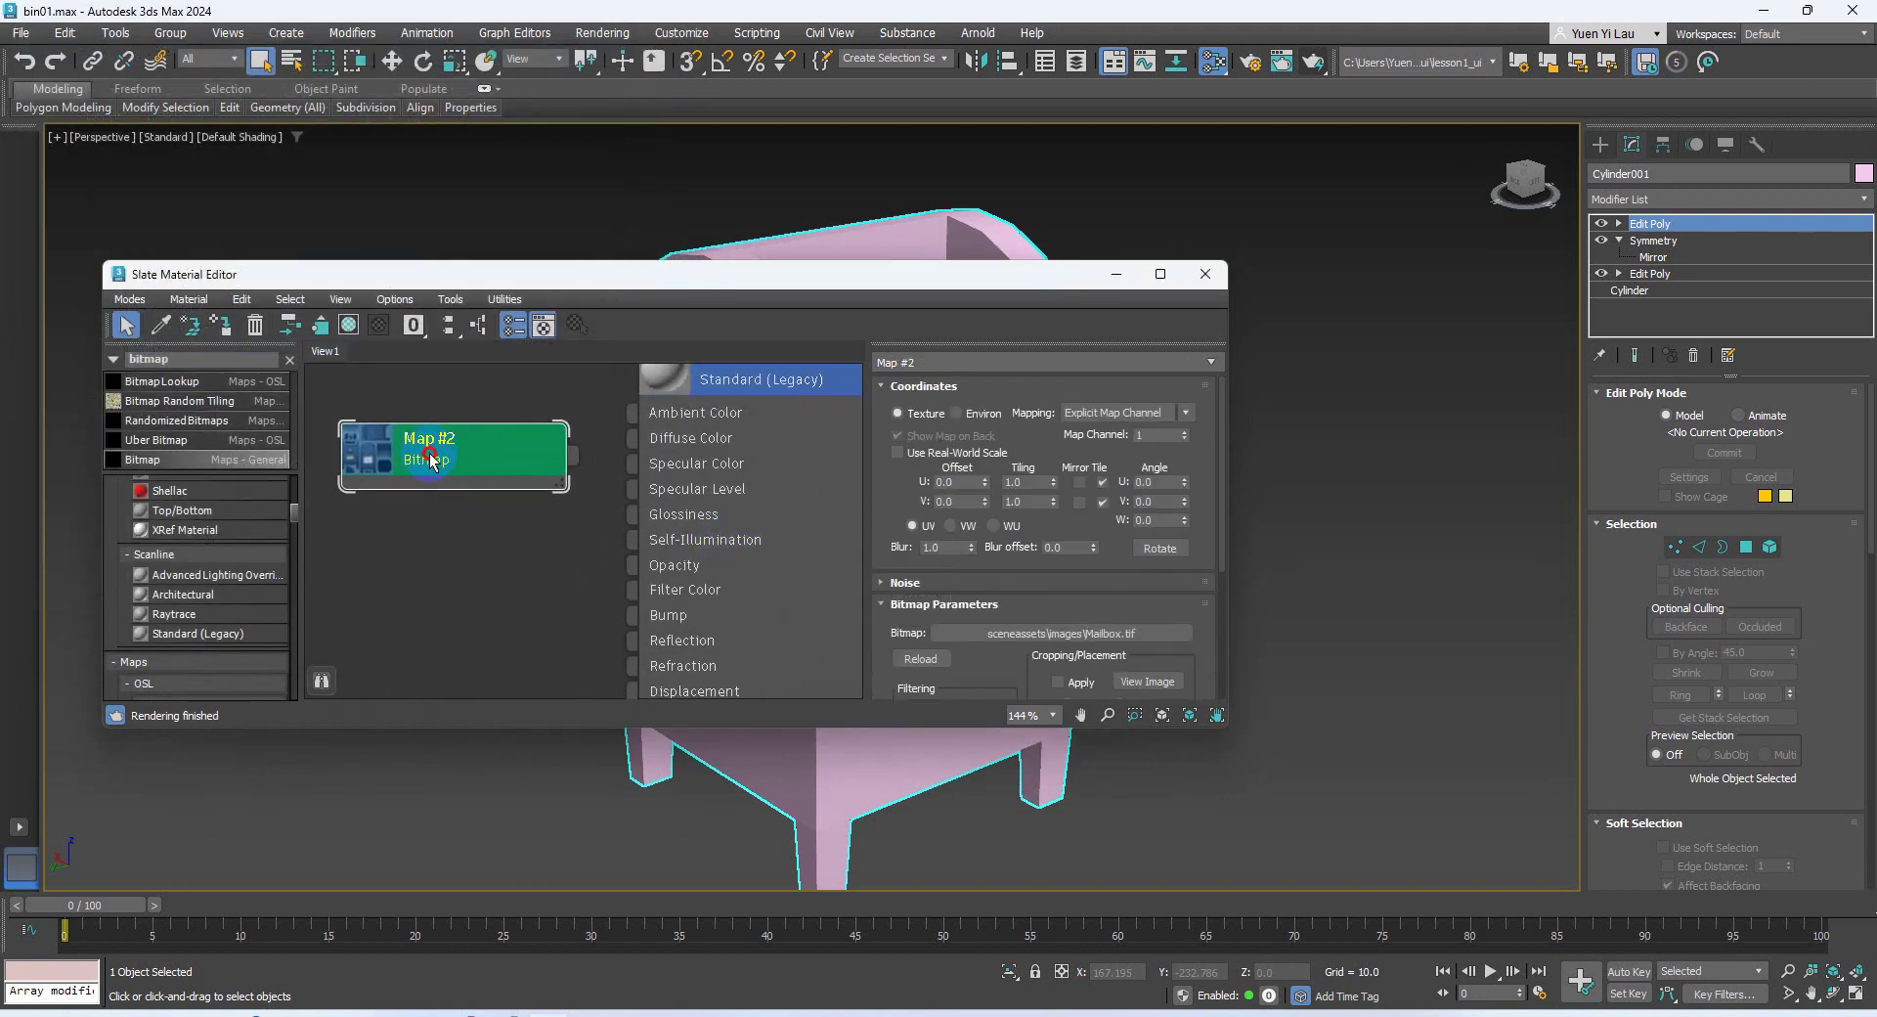
pyautogui.moveTo(430, 460); pyautogui.dragTo(461, 415)
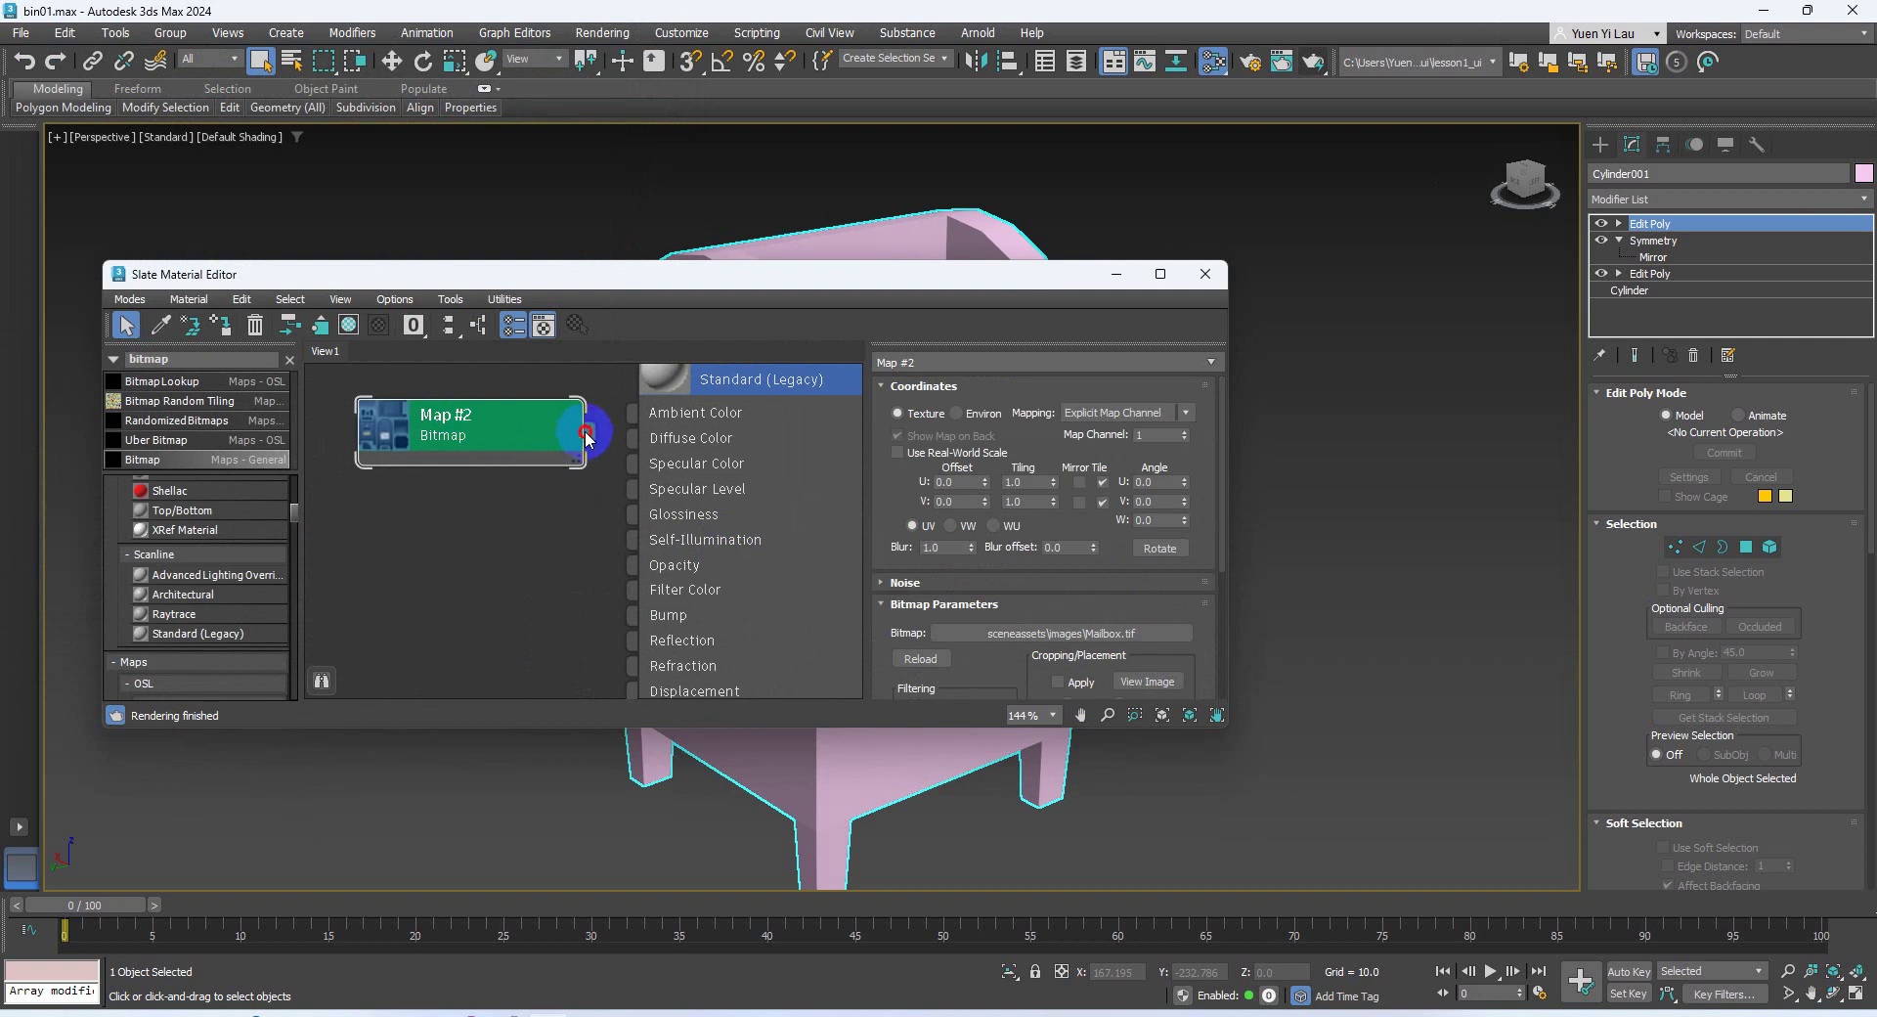
pyautogui.moveTo(587, 433); pyautogui.dragTo(632, 437)
# Assign the textured material to both the mailbox body and its handle, and close the Slate Material Editor
pyautogui.moveTo(724, 526); pyautogui.dragTo(642, 550, button='middle')
pyautogui.moveTo(640, 558); pyautogui.dragTo(821, 787)
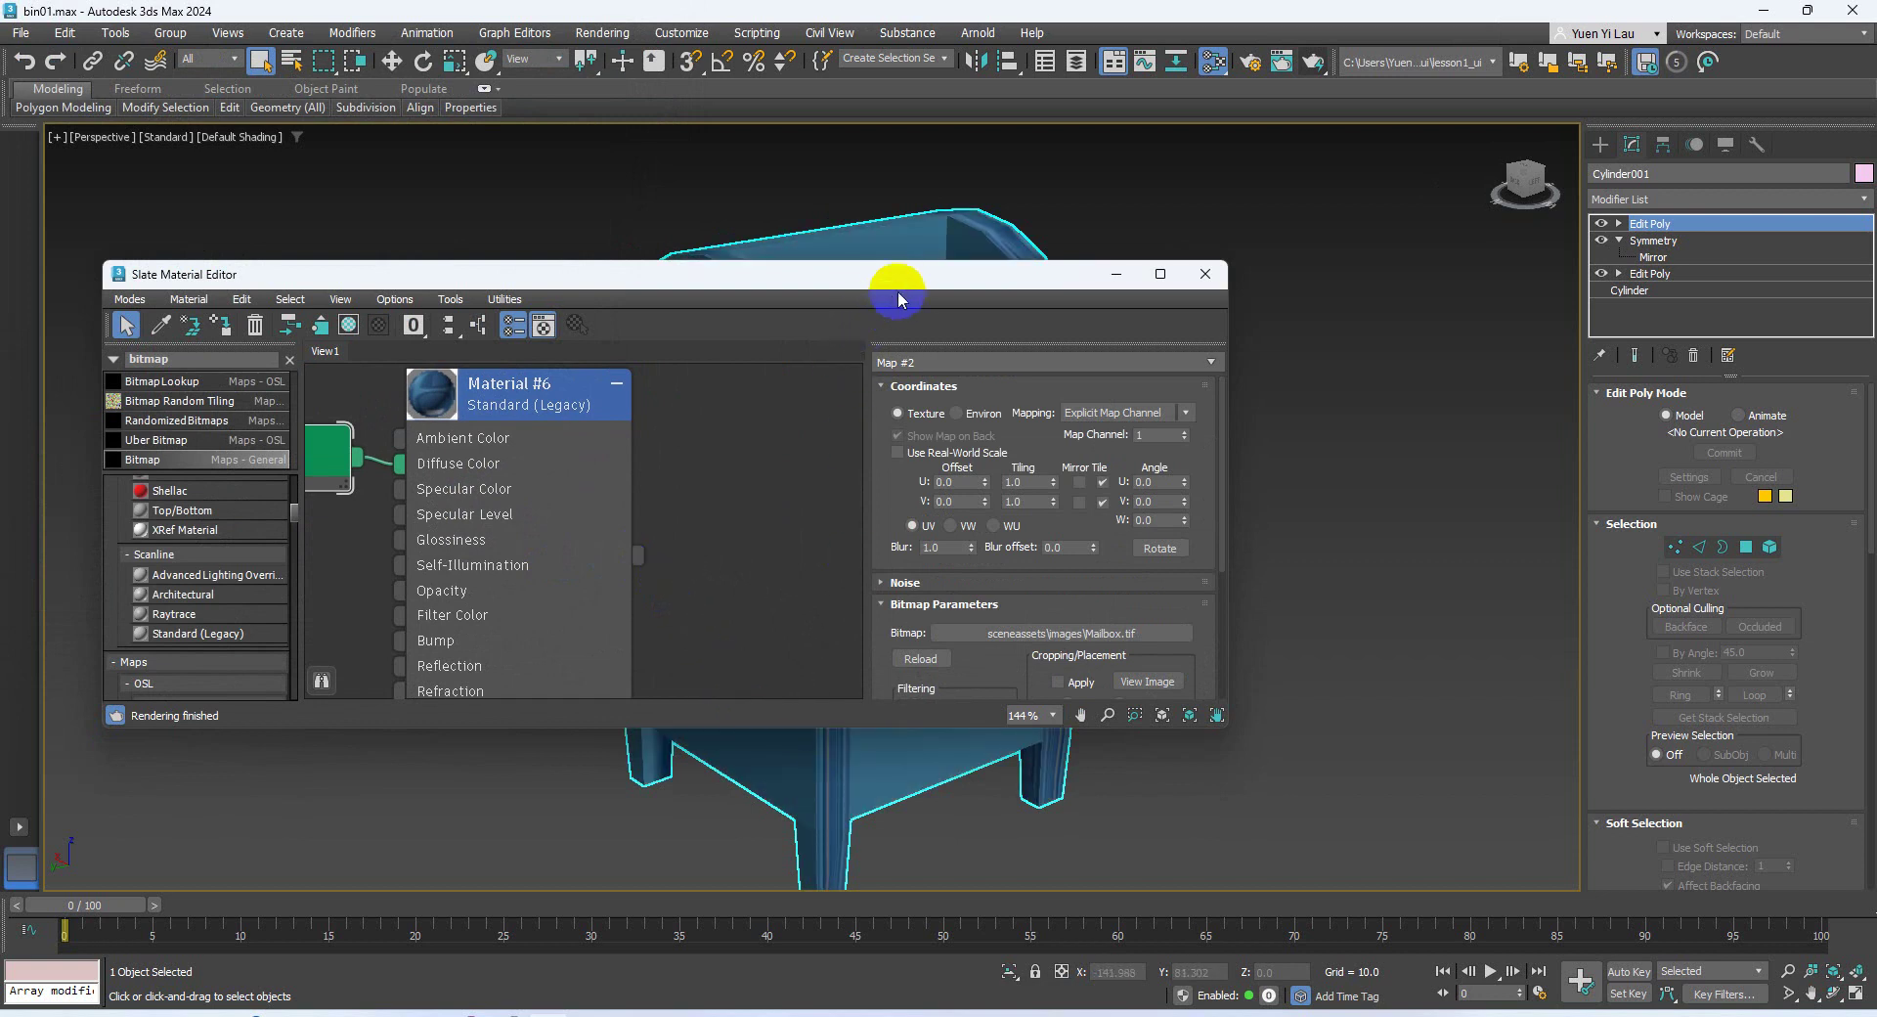
pyautogui.moveTo(898, 292); pyautogui.dragTo(937, 448)
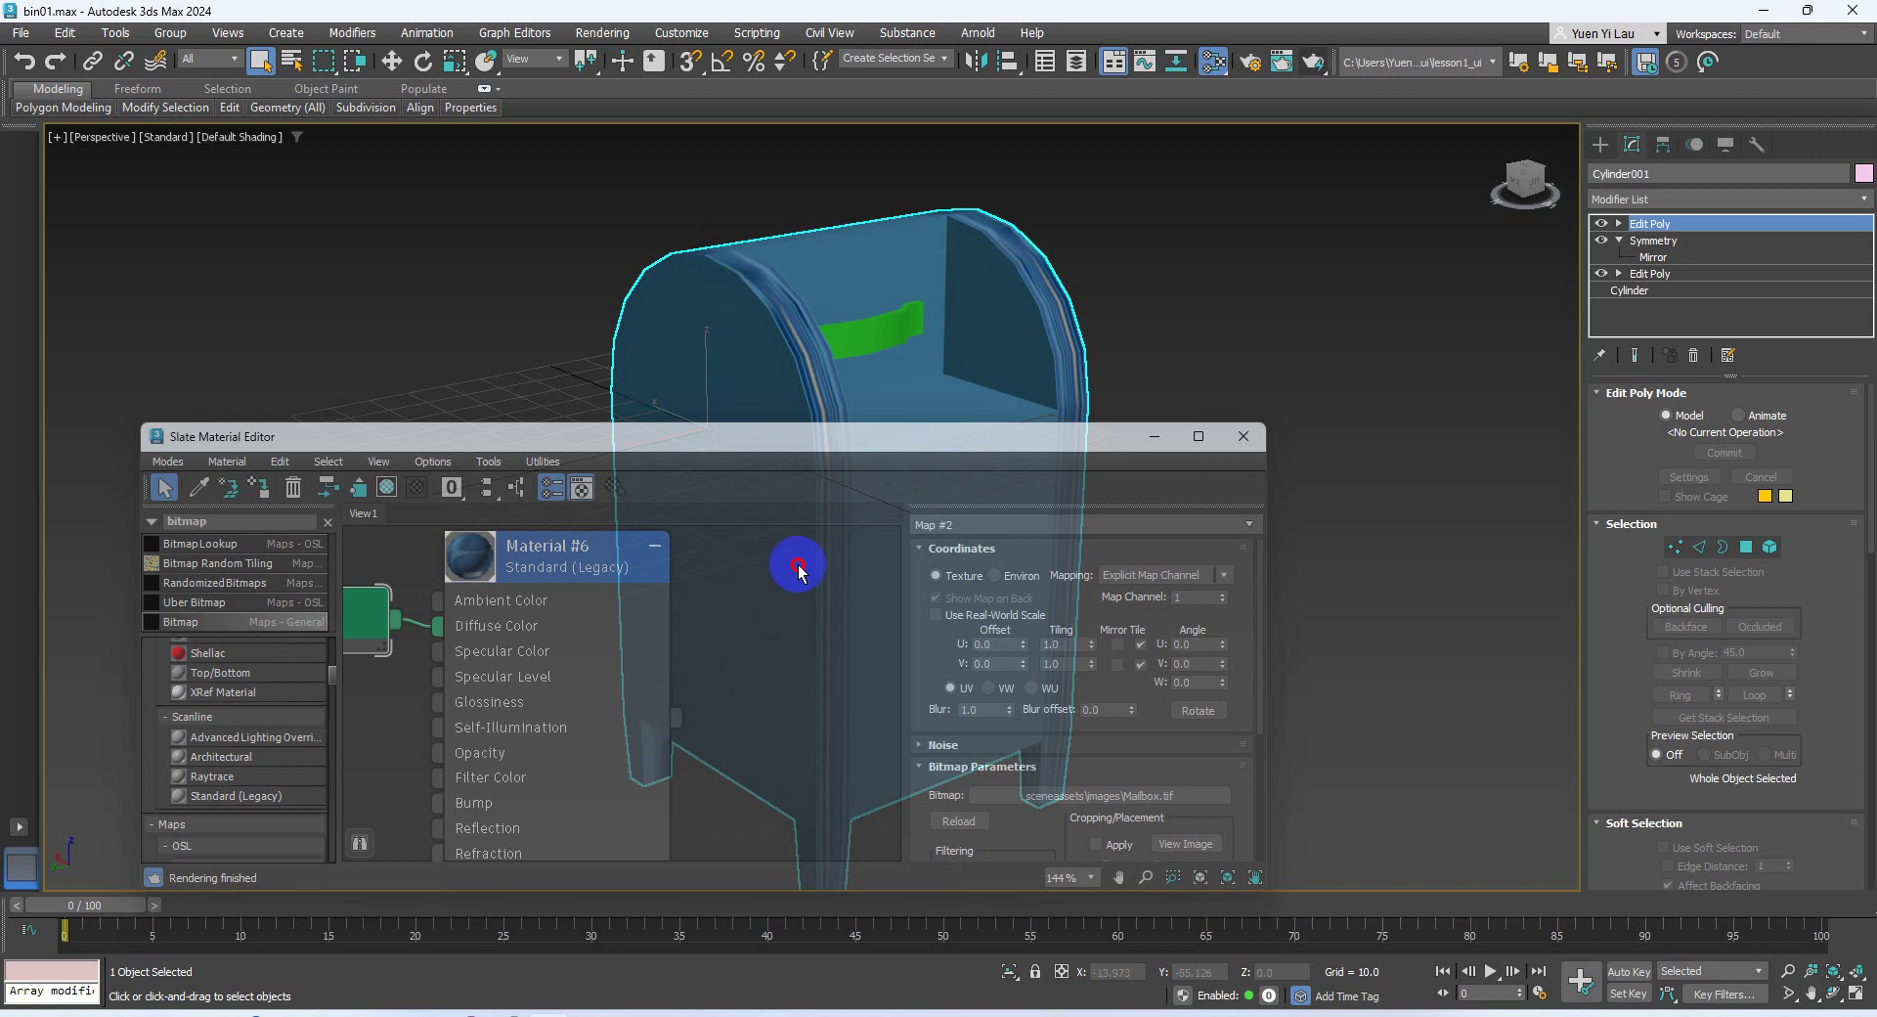
pyautogui.moveTo(782, 436); pyautogui.dragTo(977, 436)
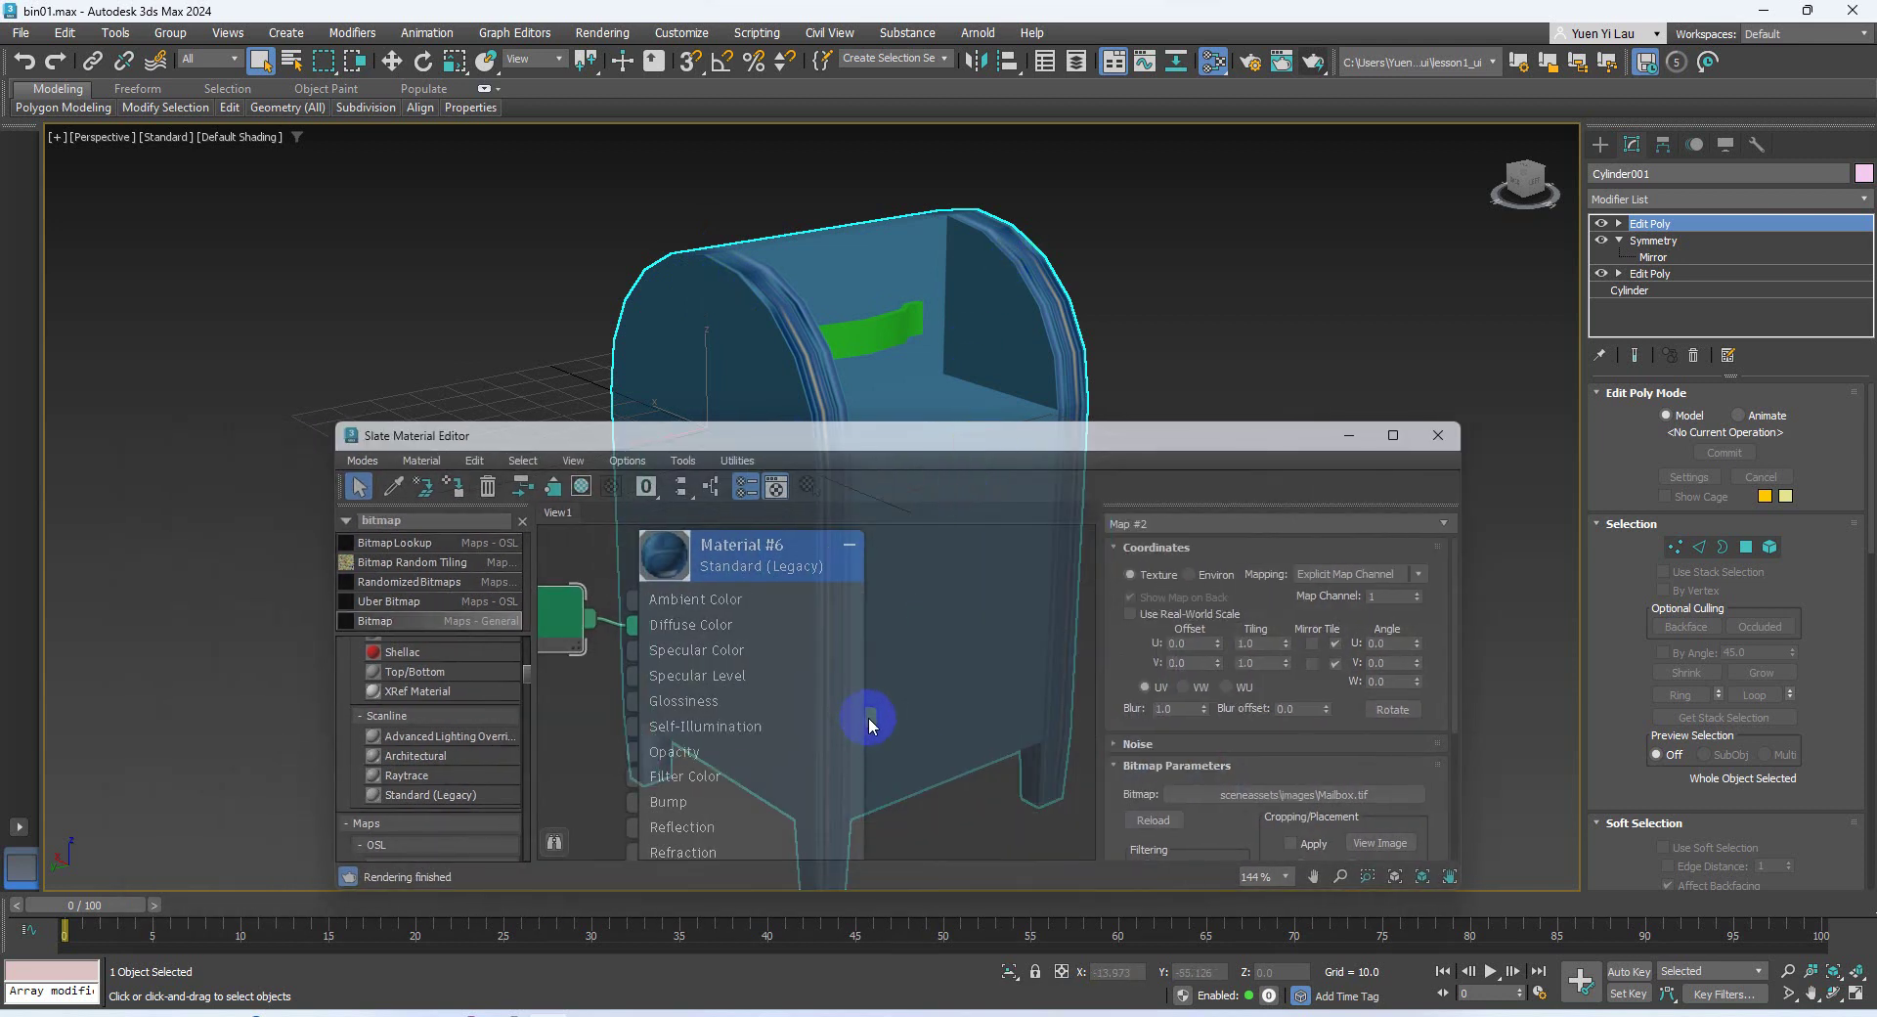
pyautogui.moveTo(869, 717); pyautogui.dragTo(880, 345)
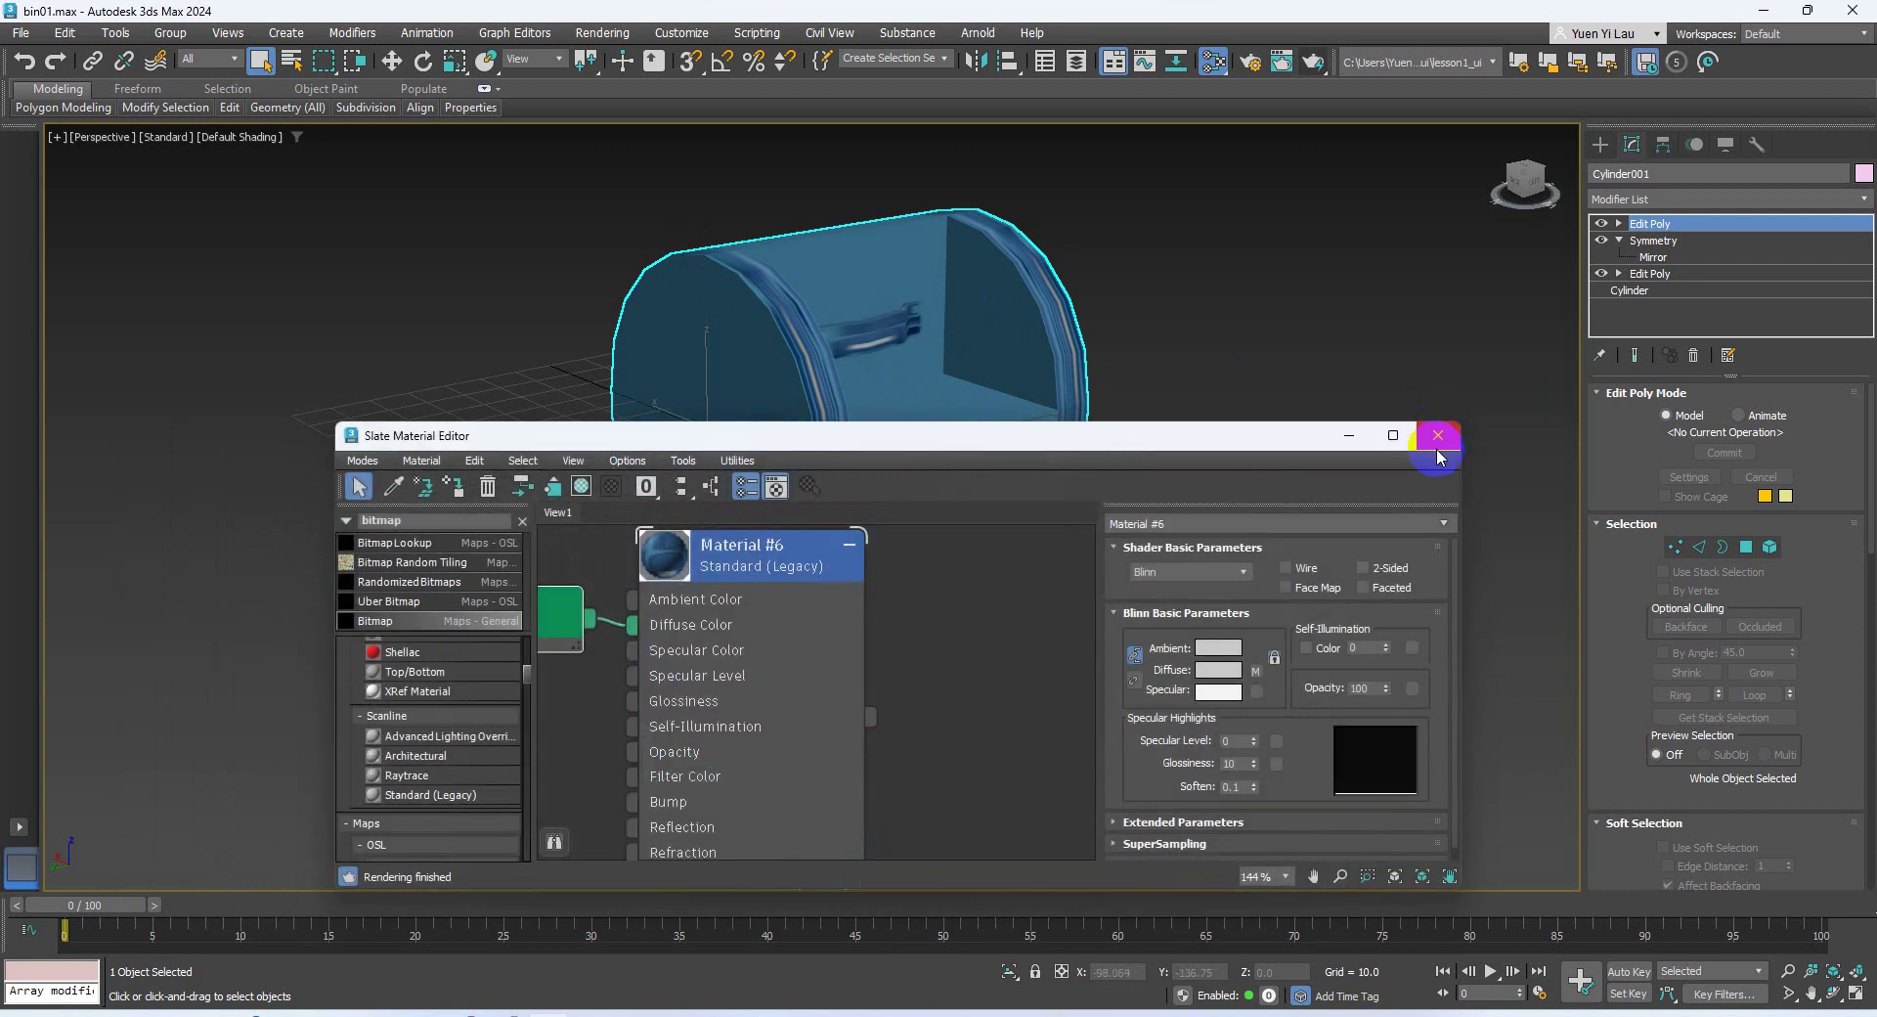
pyautogui.click(1439, 437)
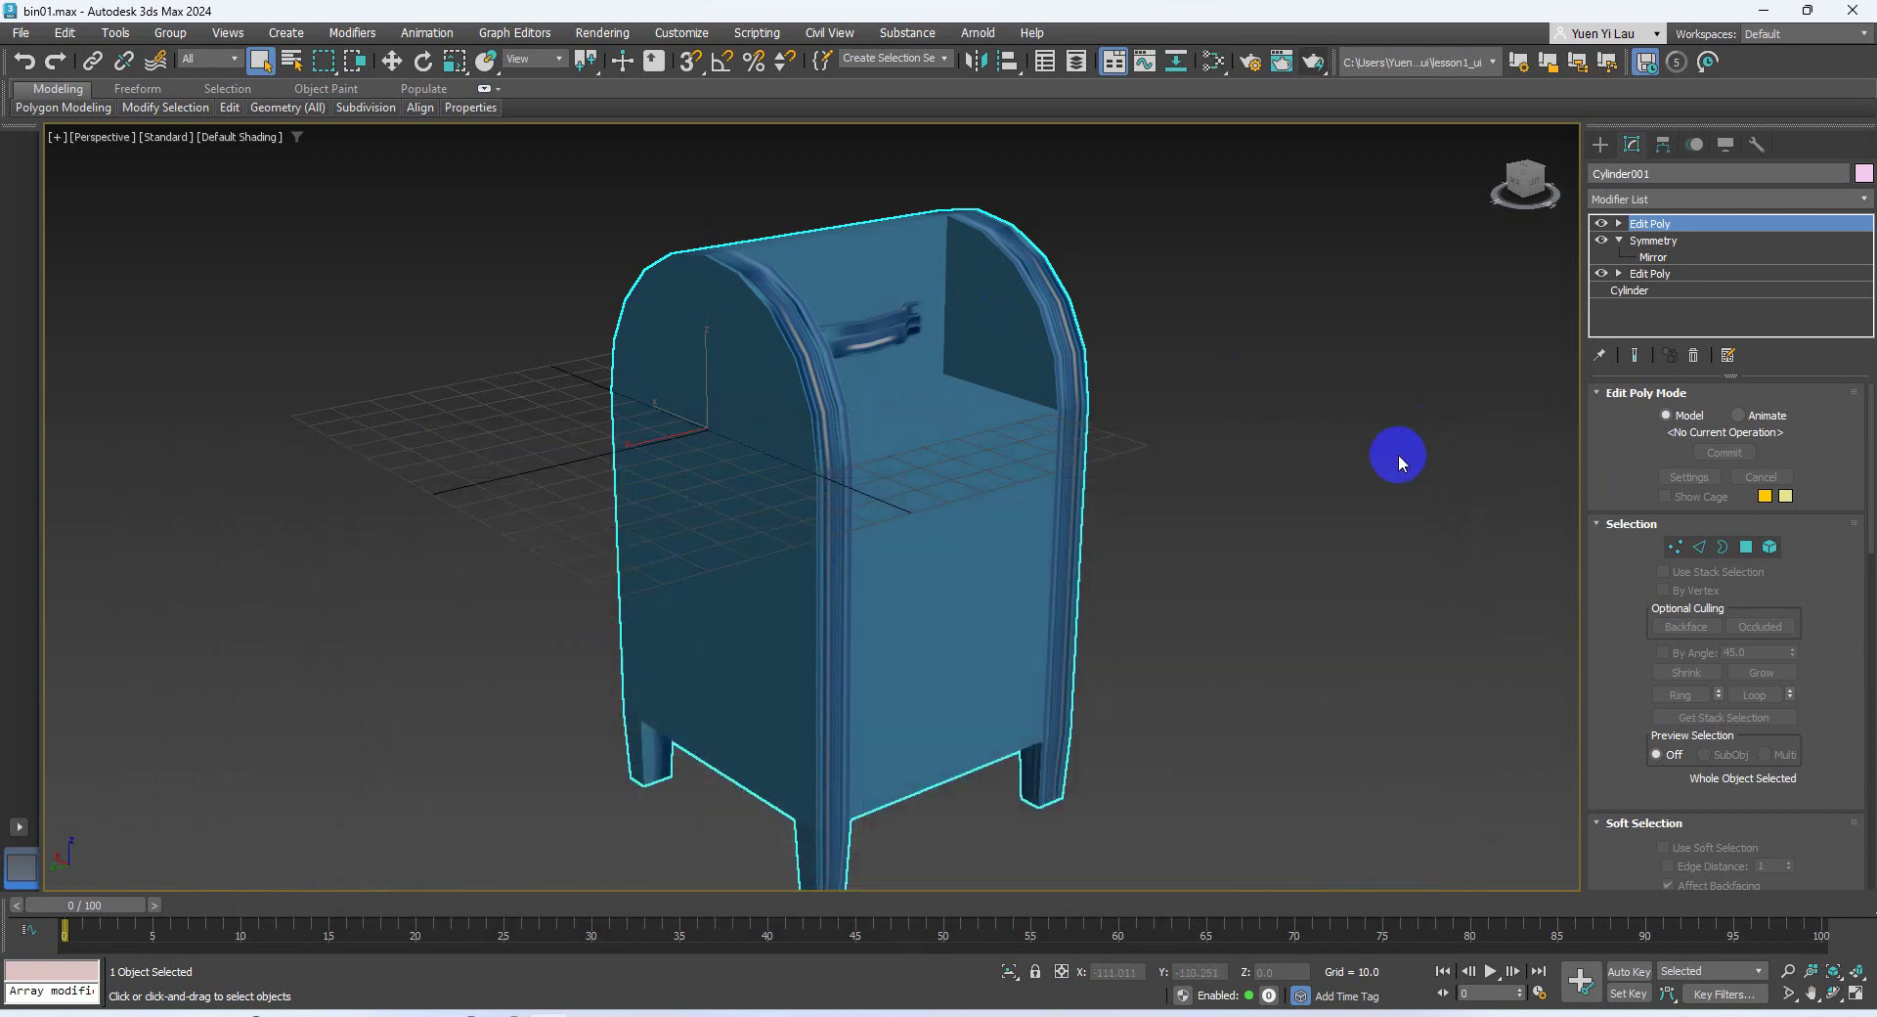
# Examine how the texture lies on the mailbox's curved rims and handle
pyautogui.click(1397, 455)
pyautogui.click(861, 566)
pyautogui.scroll(6, 794, 467)
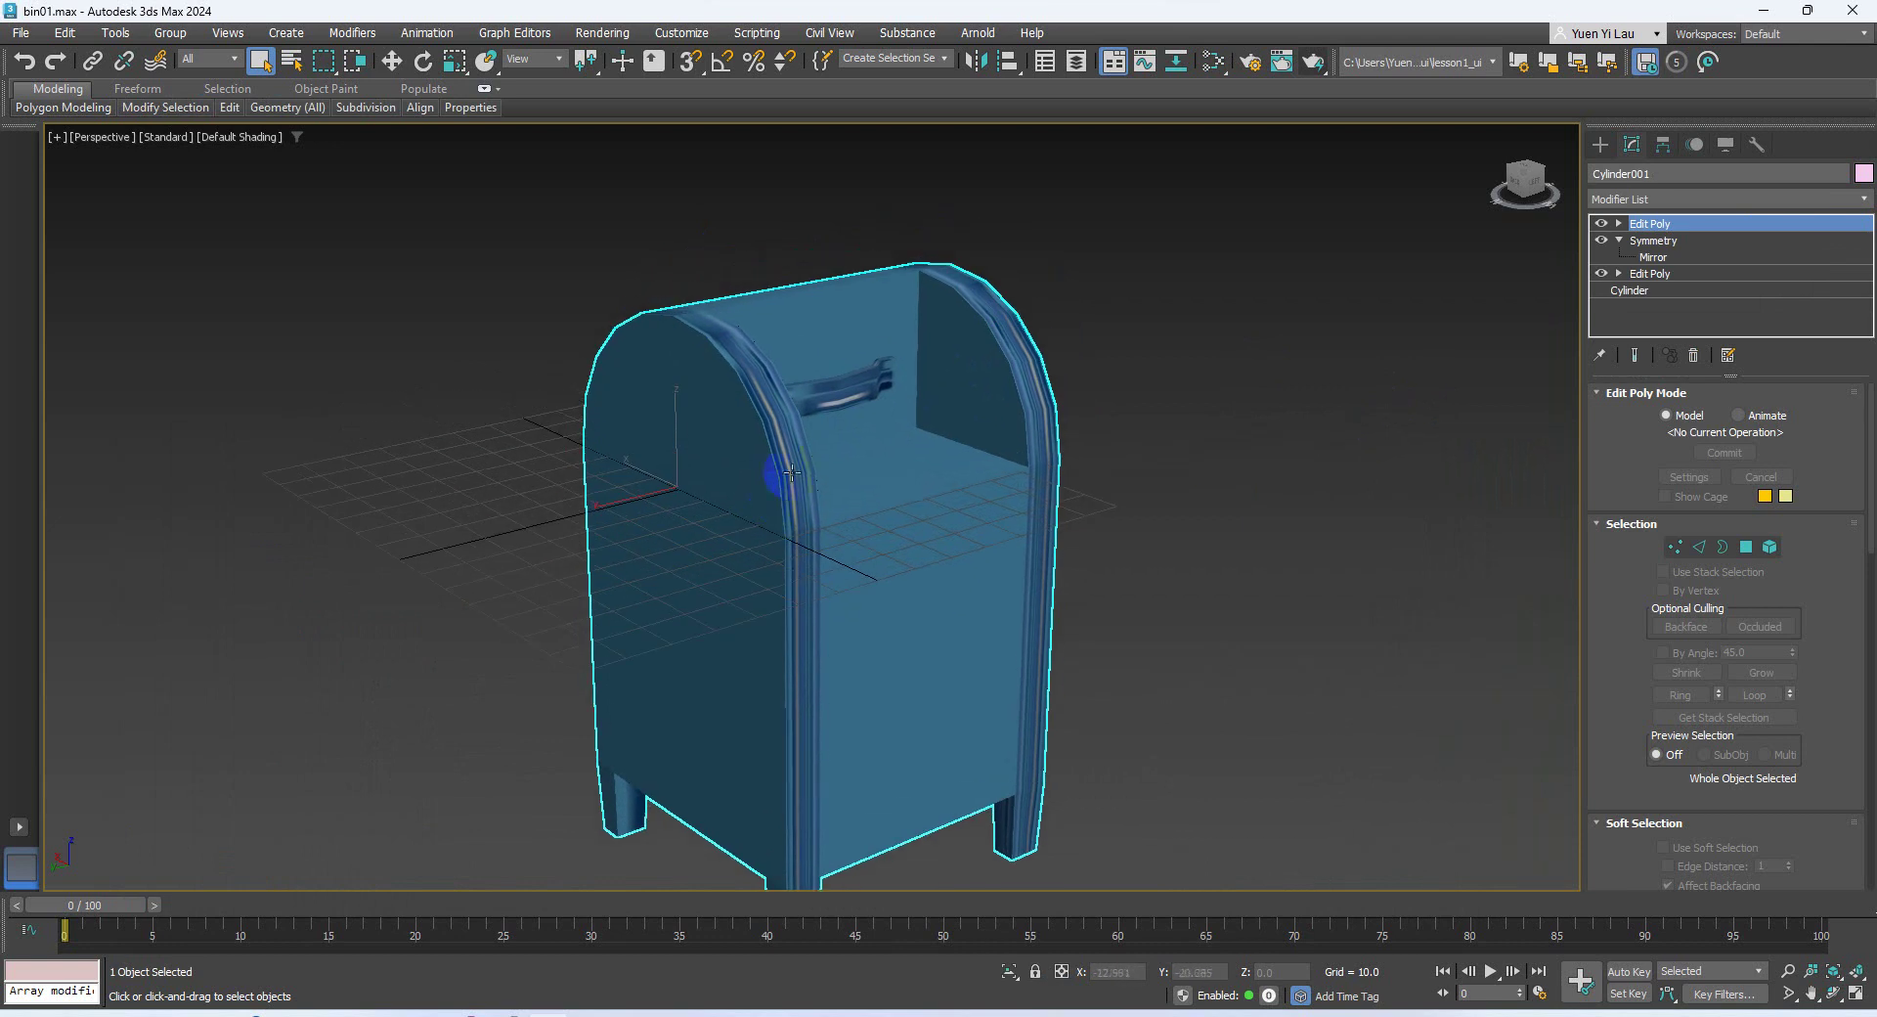
pyautogui.scroll(2, 806, 432)
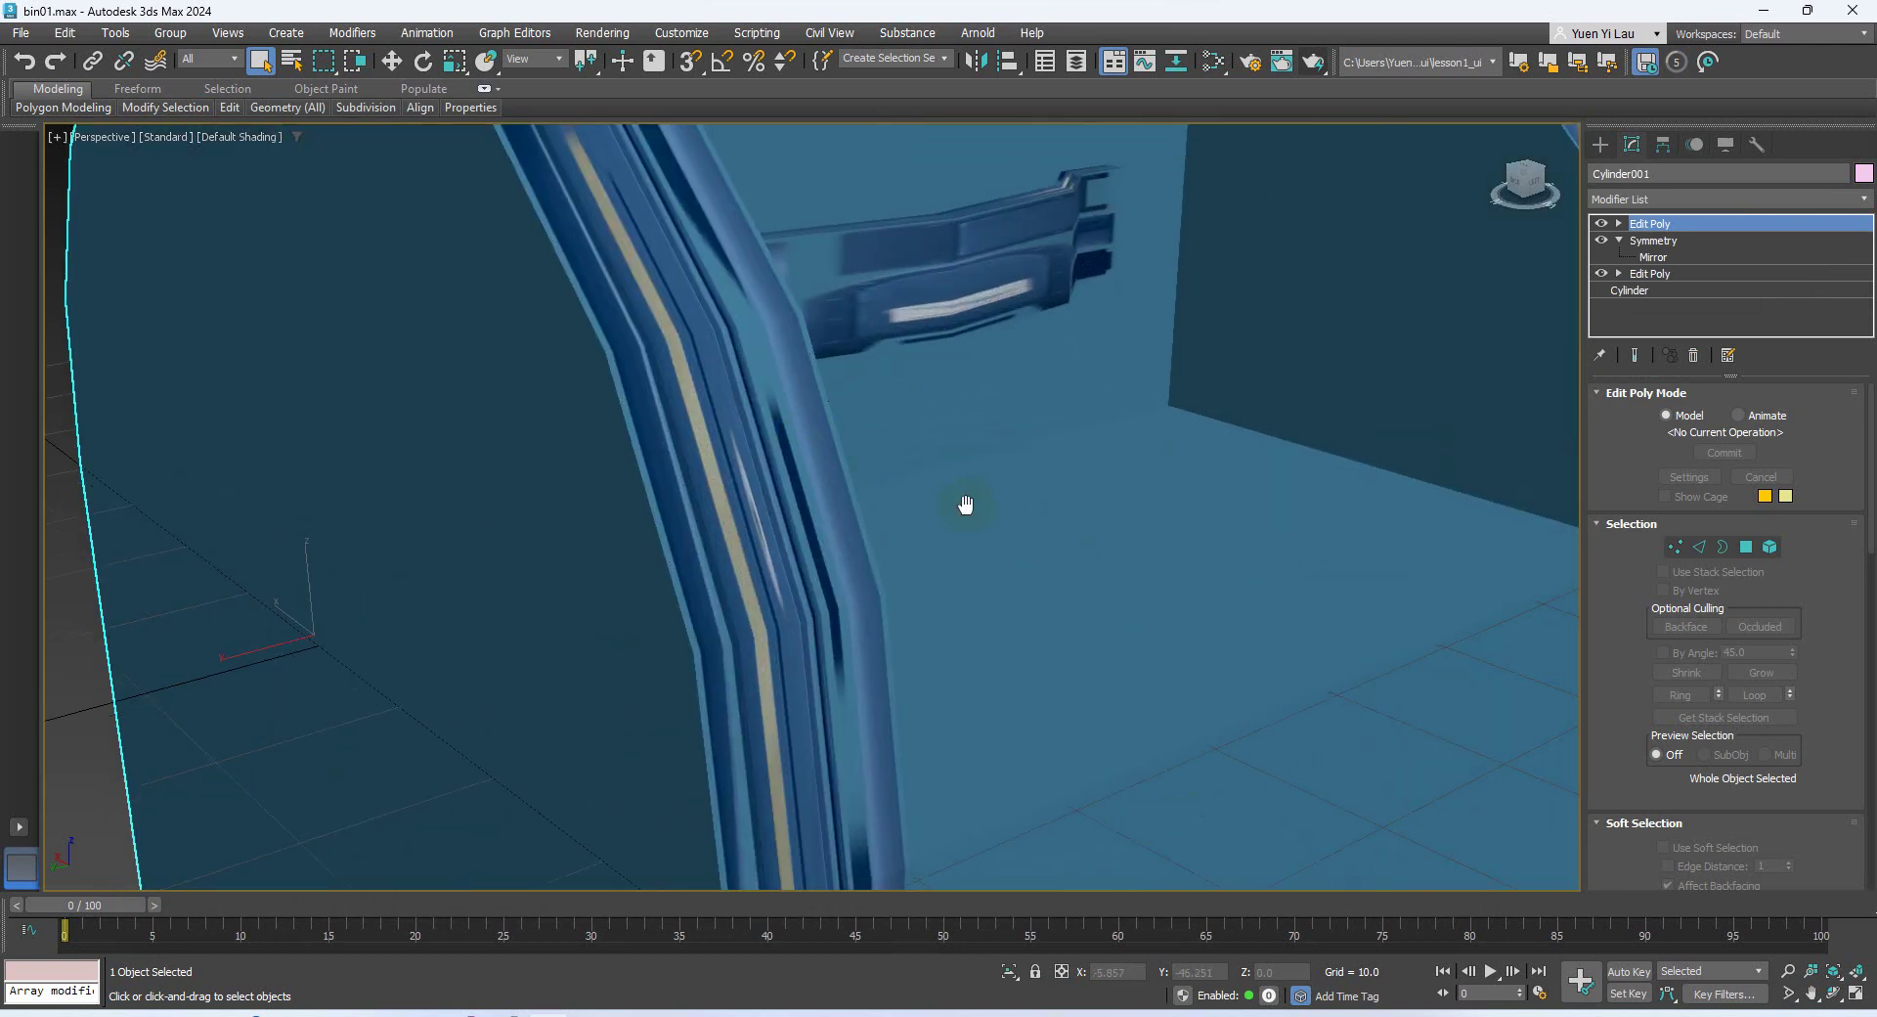
pyautogui.moveTo(960, 511); pyautogui.dragTo(766, 684, button='middle')
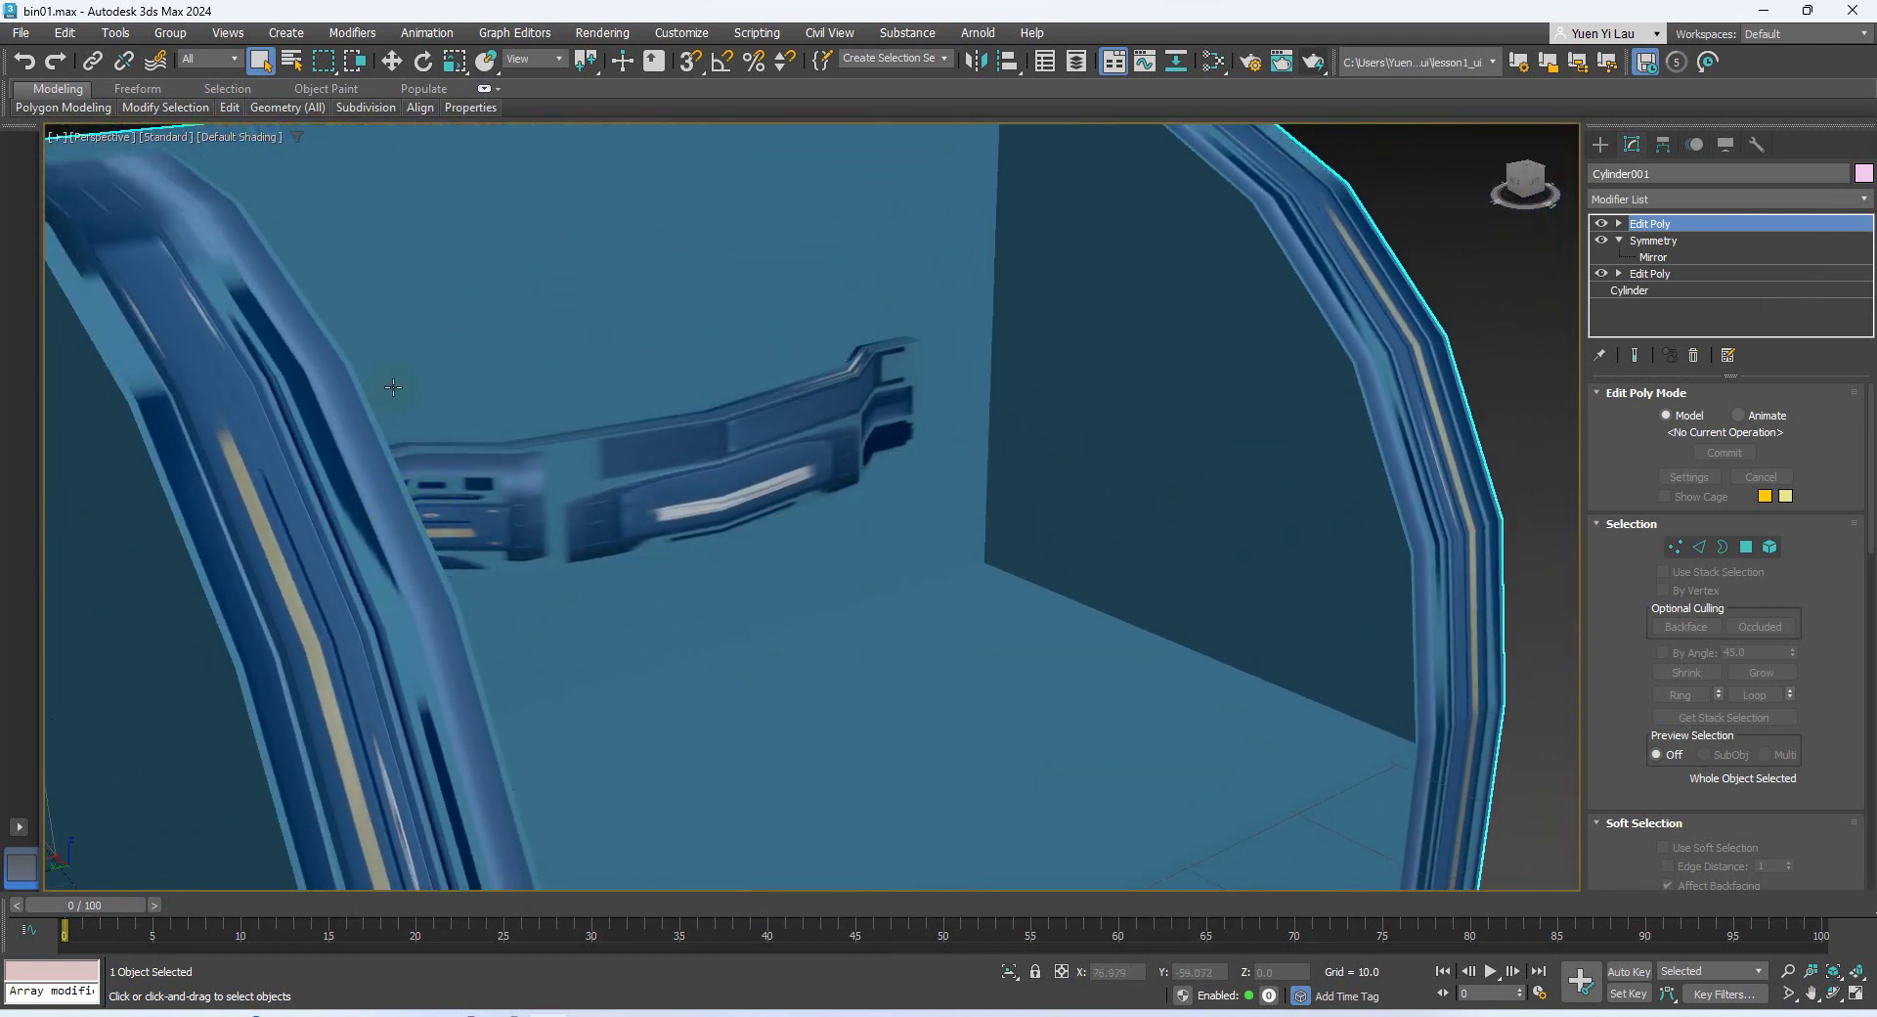
pyautogui.moveTo(394, 390); pyautogui.dragTo(497, 488, button='middle')
pyautogui.press('4')
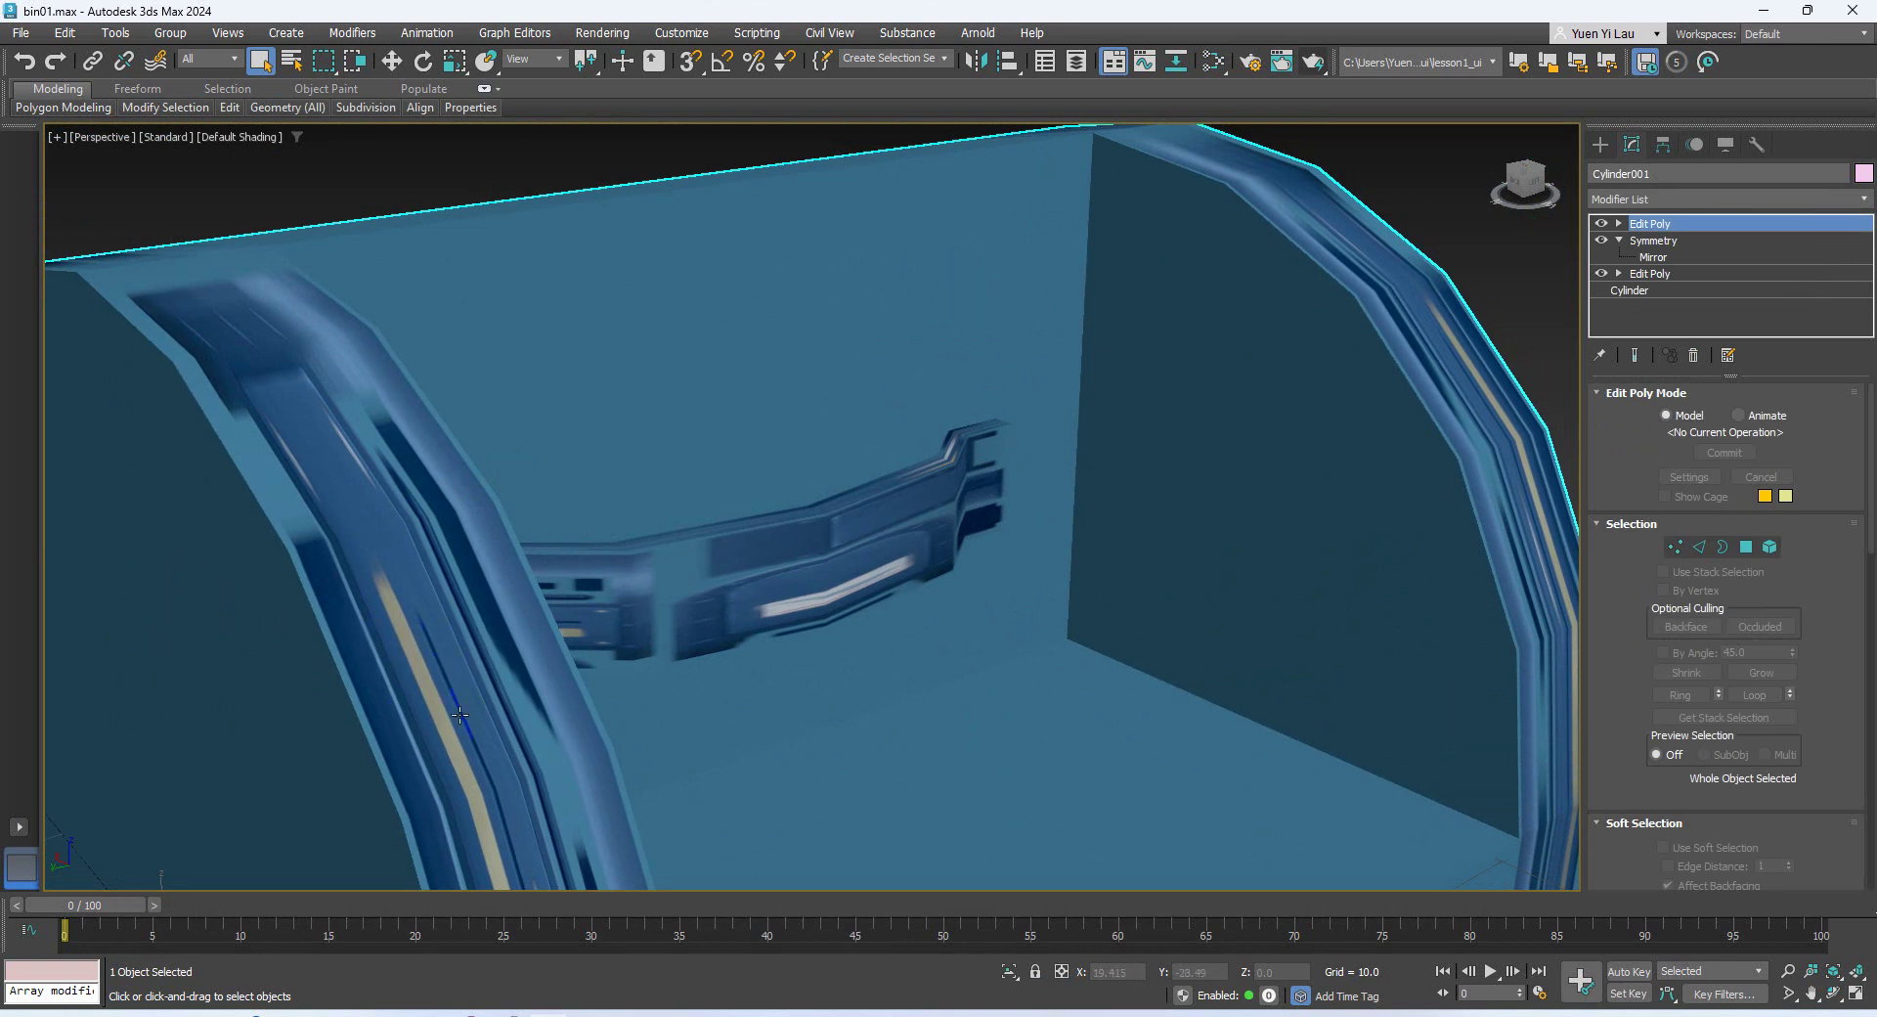
pyautogui.scroll(-5, 1006, 635)
pyautogui.scroll(-2, 893, 498)
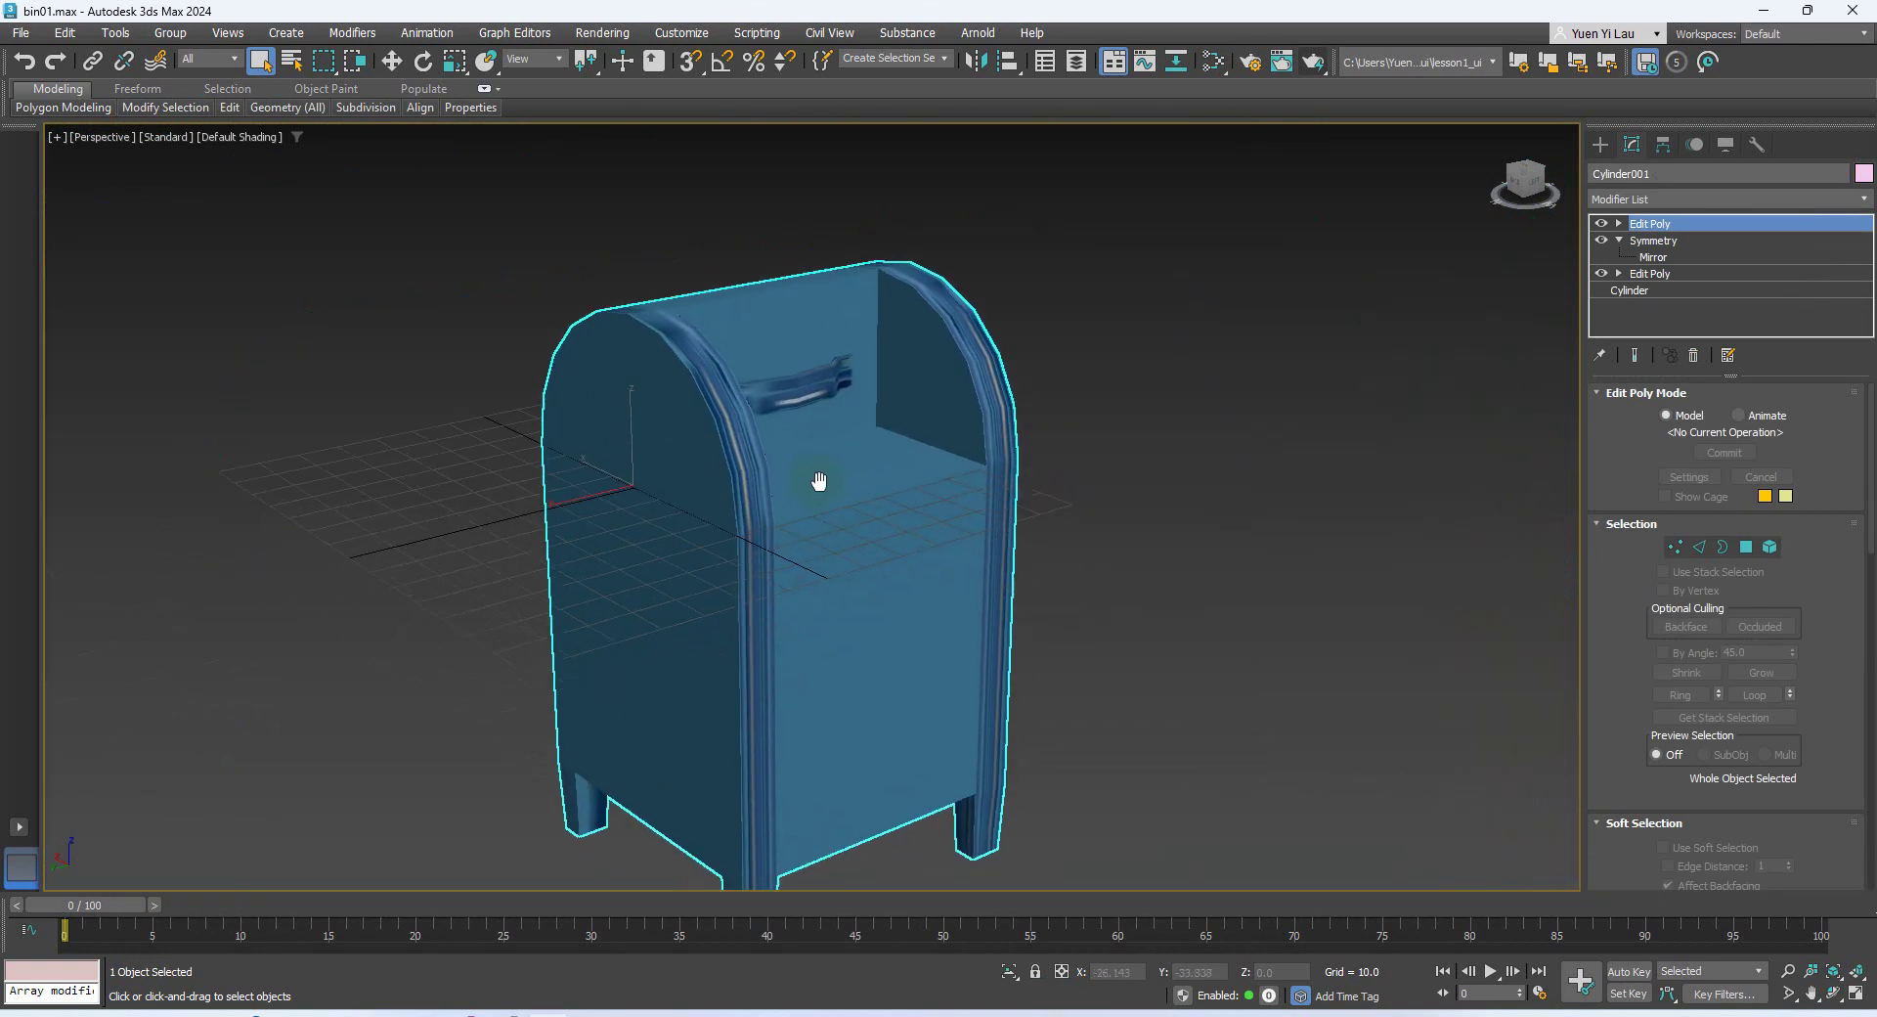
# Add an Unwrap UVW modifier to the mailbox body
pyautogui.click(1142, 473)
pyautogui.click(944, 508)
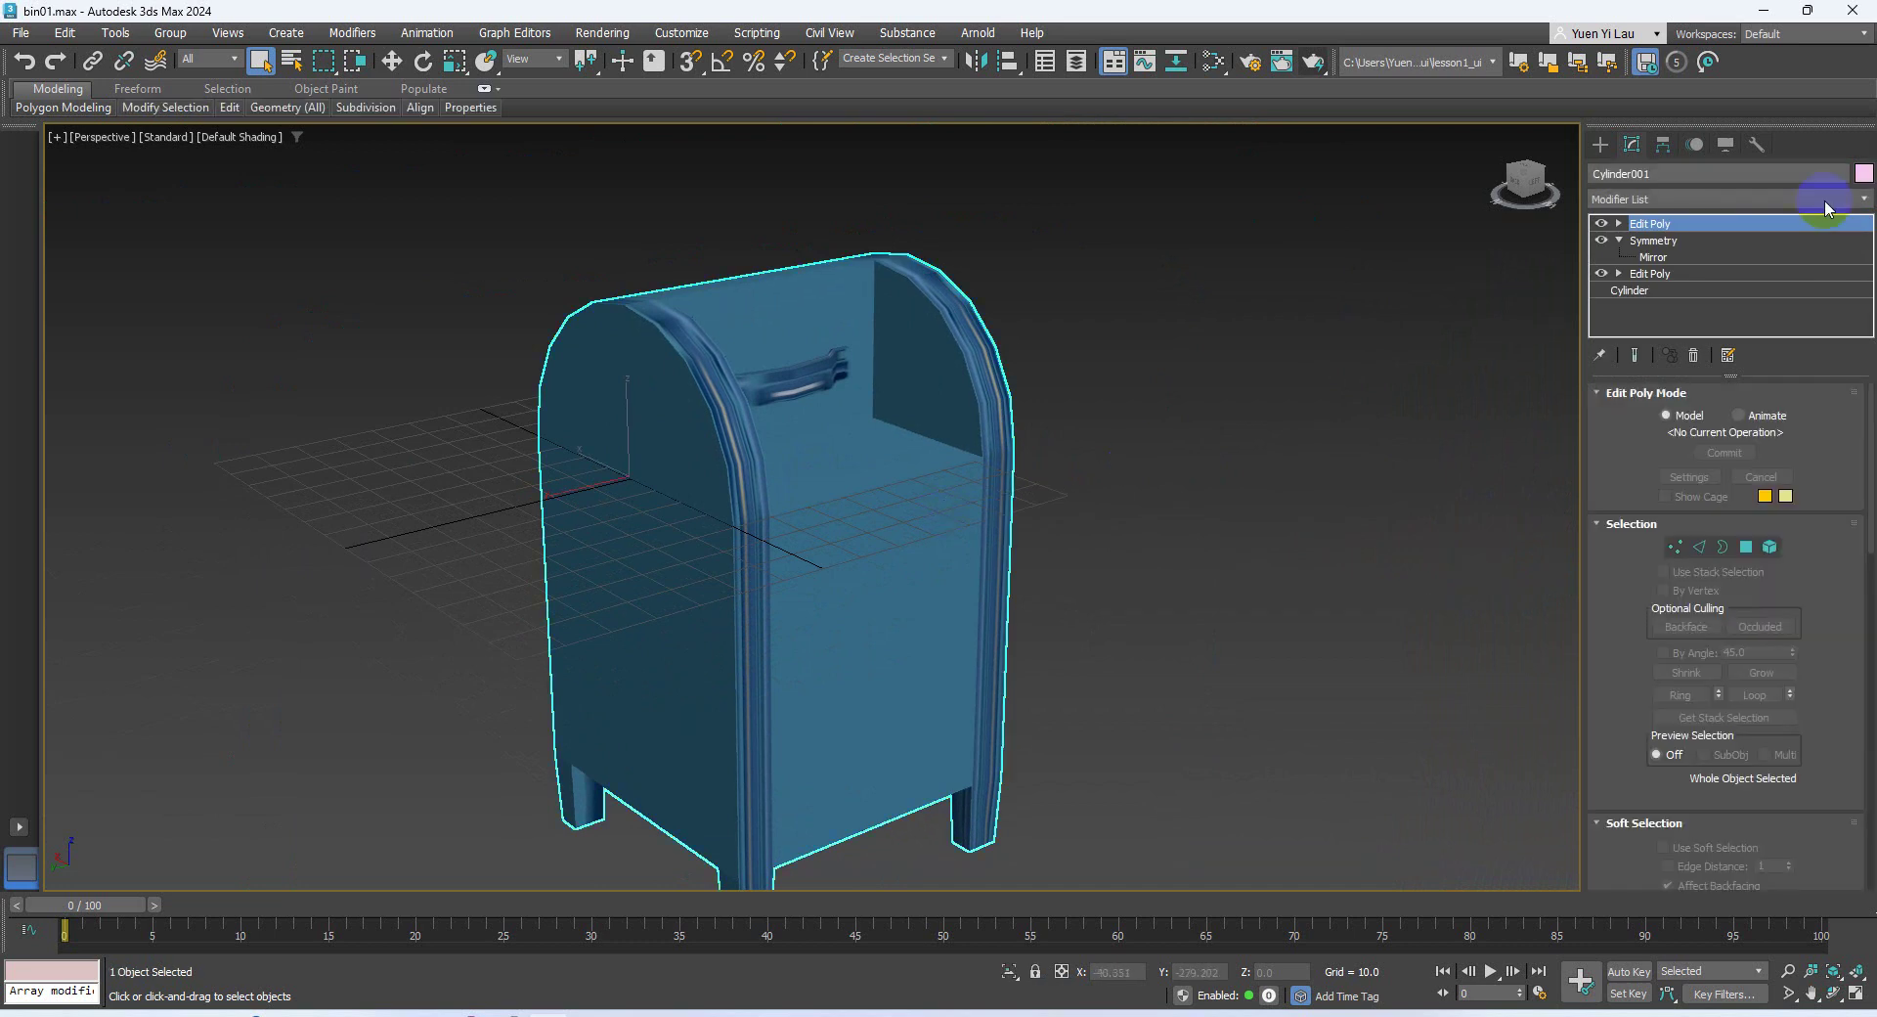
pyautogui.click(1772, 196)
pyautogui.moveTo(1872, 275); pyautogui.dragTo(1867, 850)
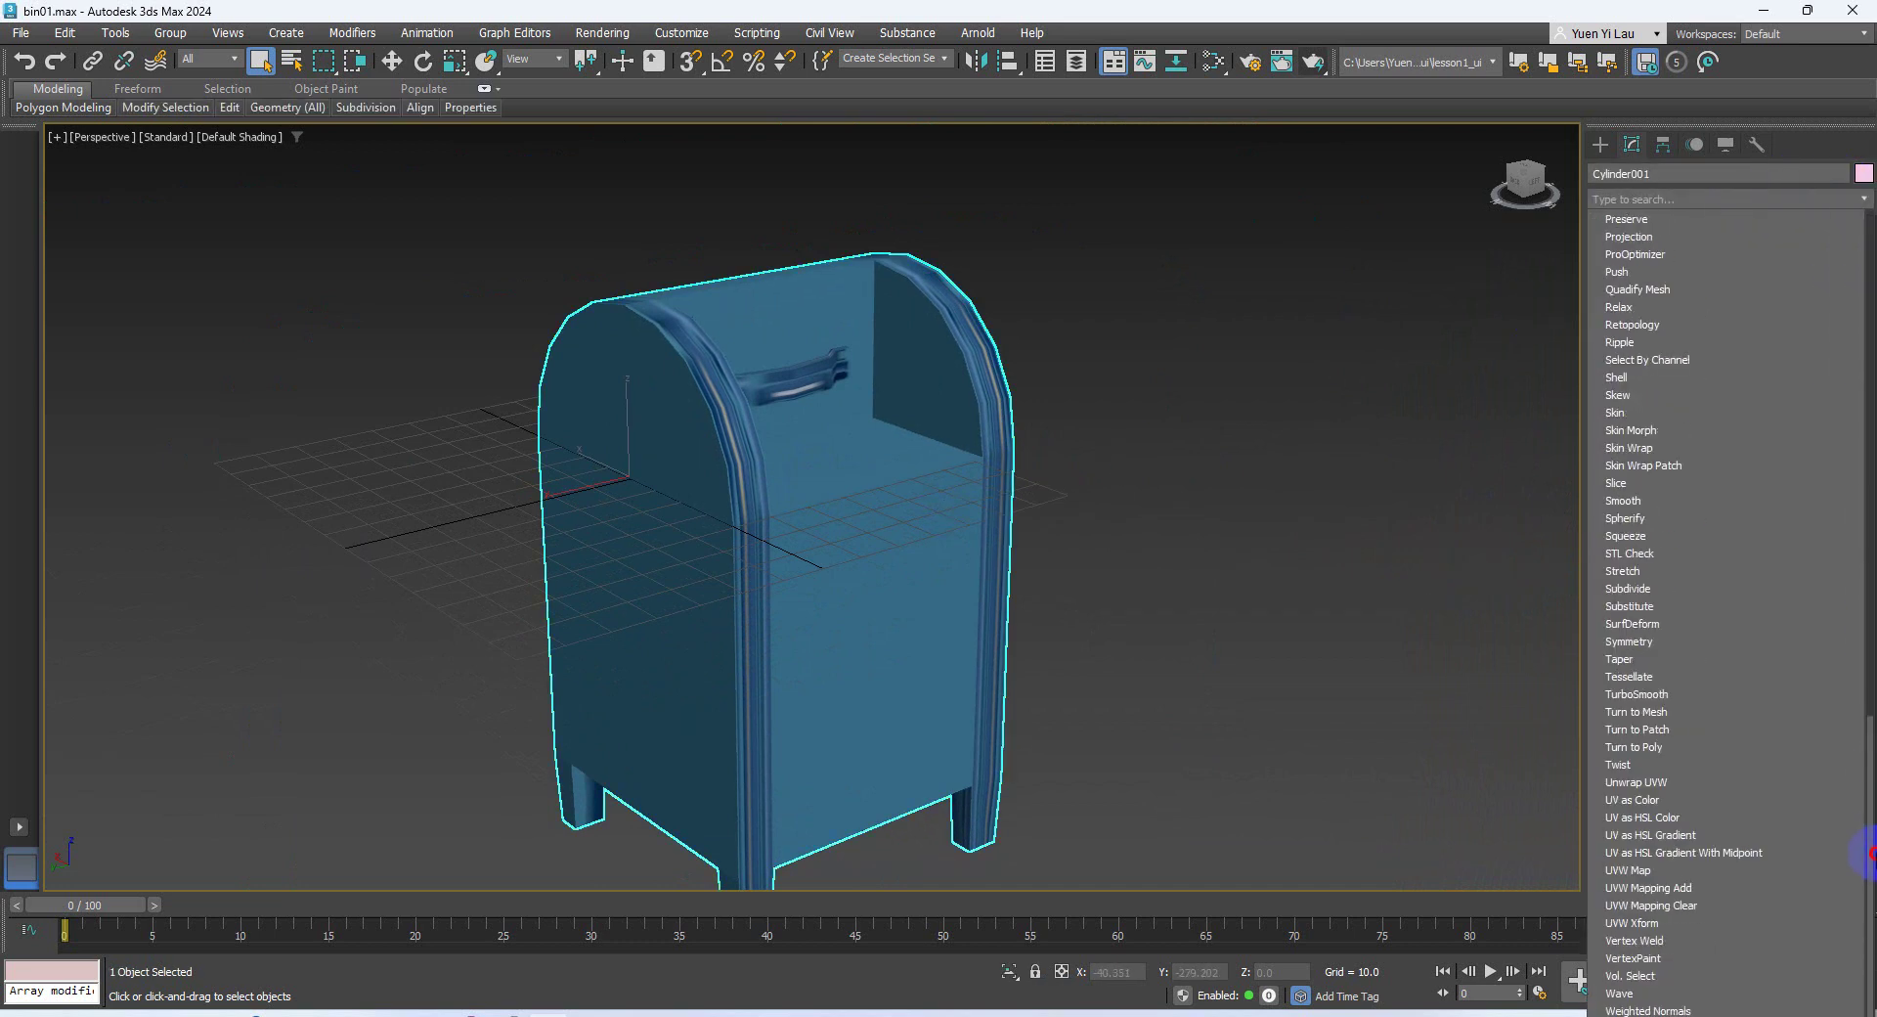
pyautogui.click(1658, 783)
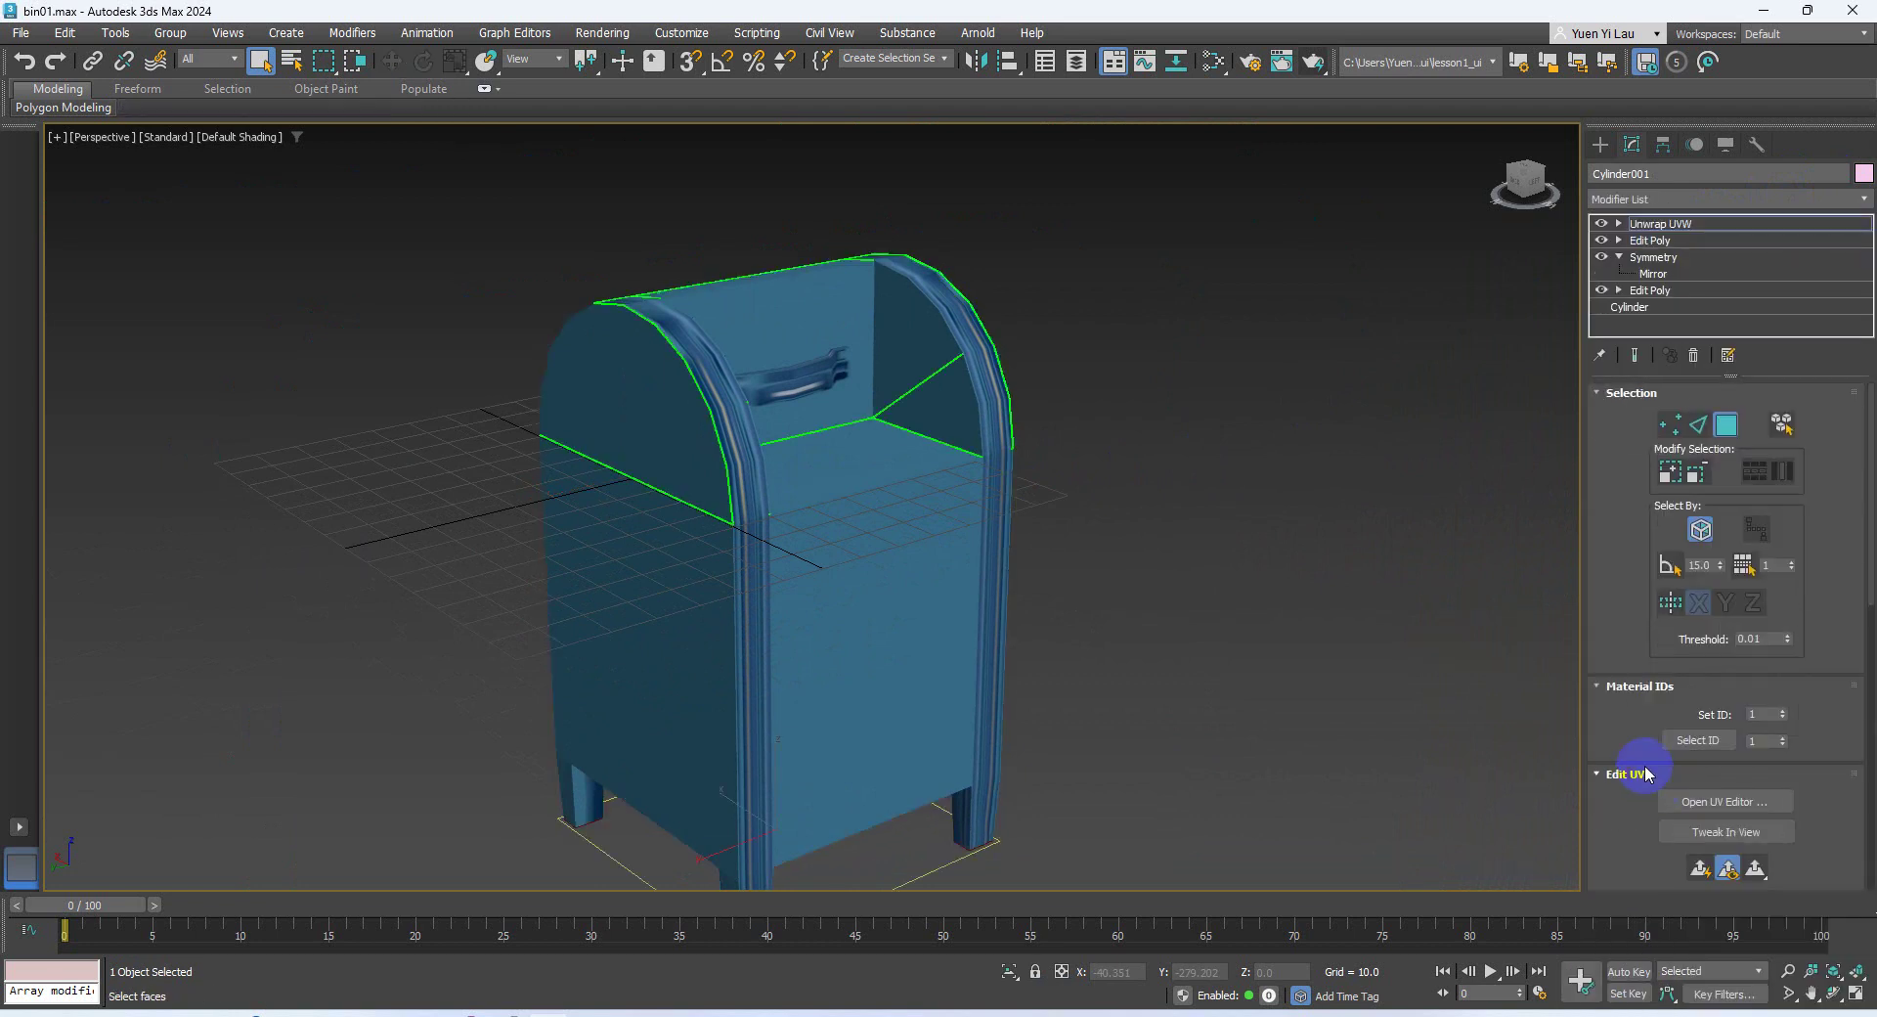
# Try to select the handle's faces within the mailbox body's Unwrap UVW modifier
pyautogui.click(816, 373)
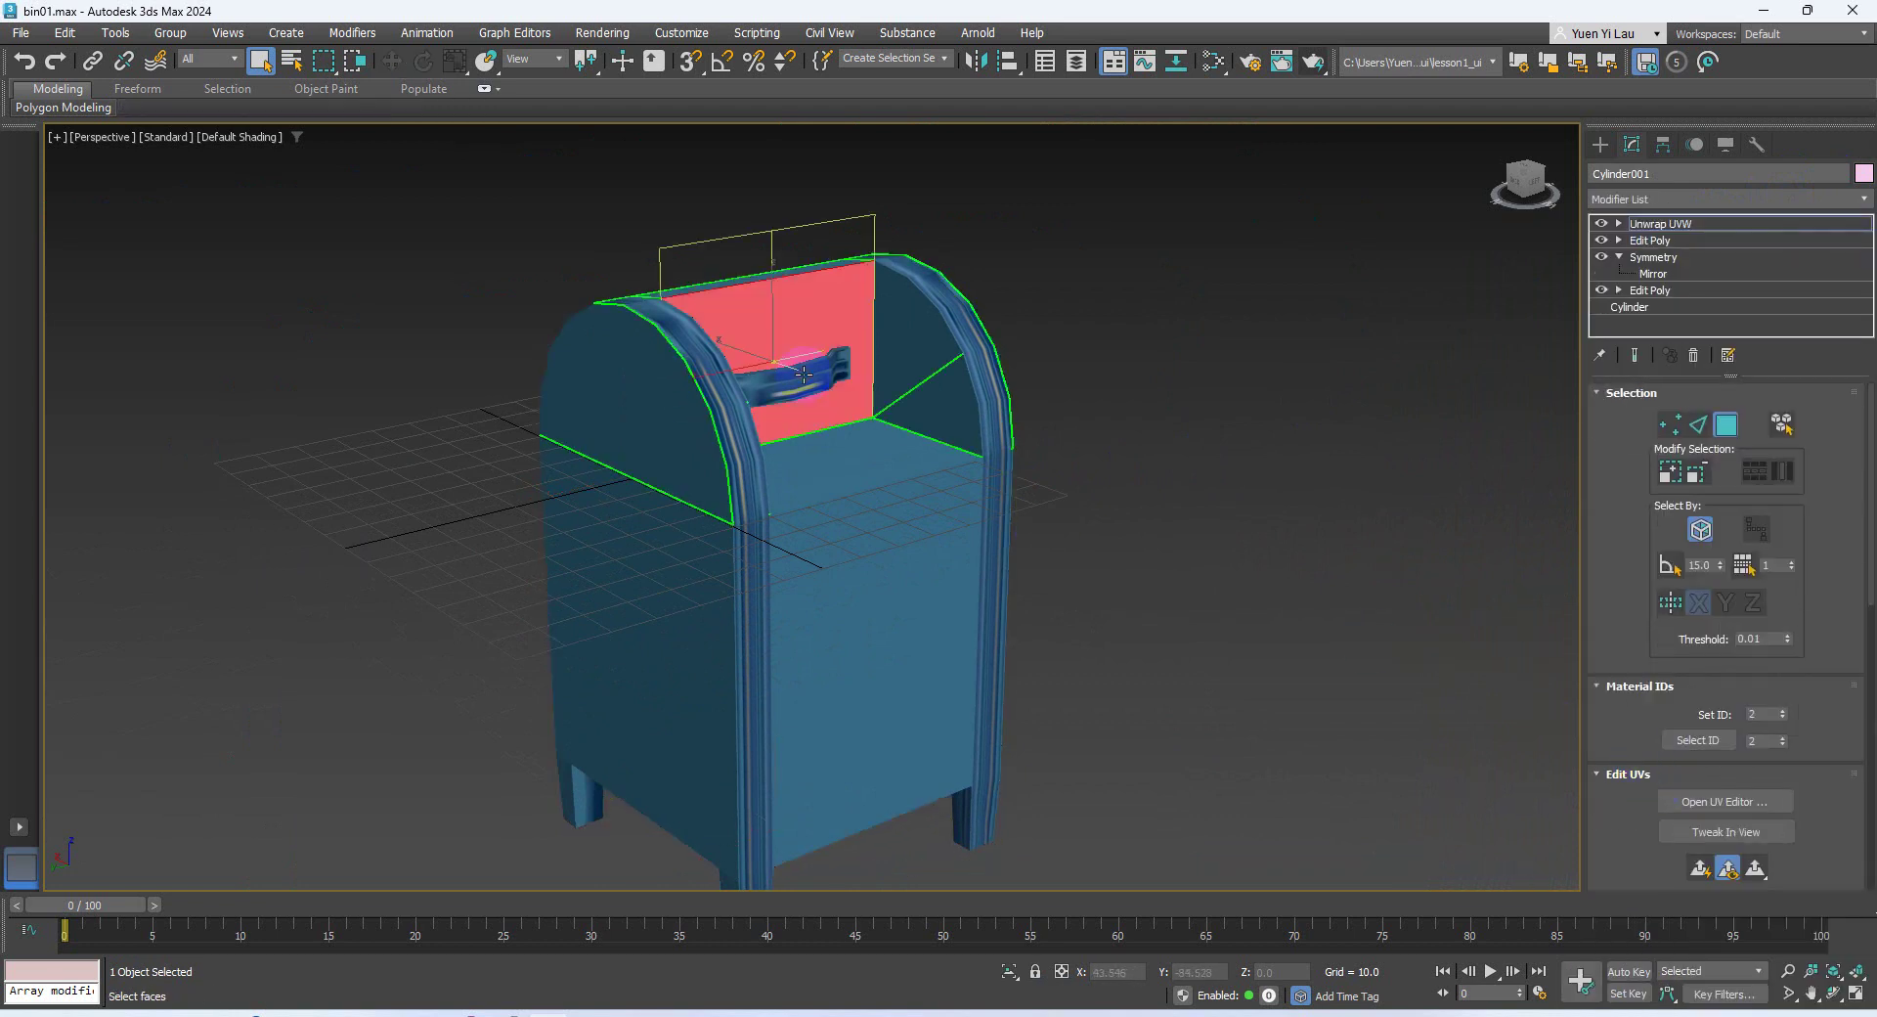
pyautogui.click(1187, 381)
pyautogui.scroll(6, 833, 384)
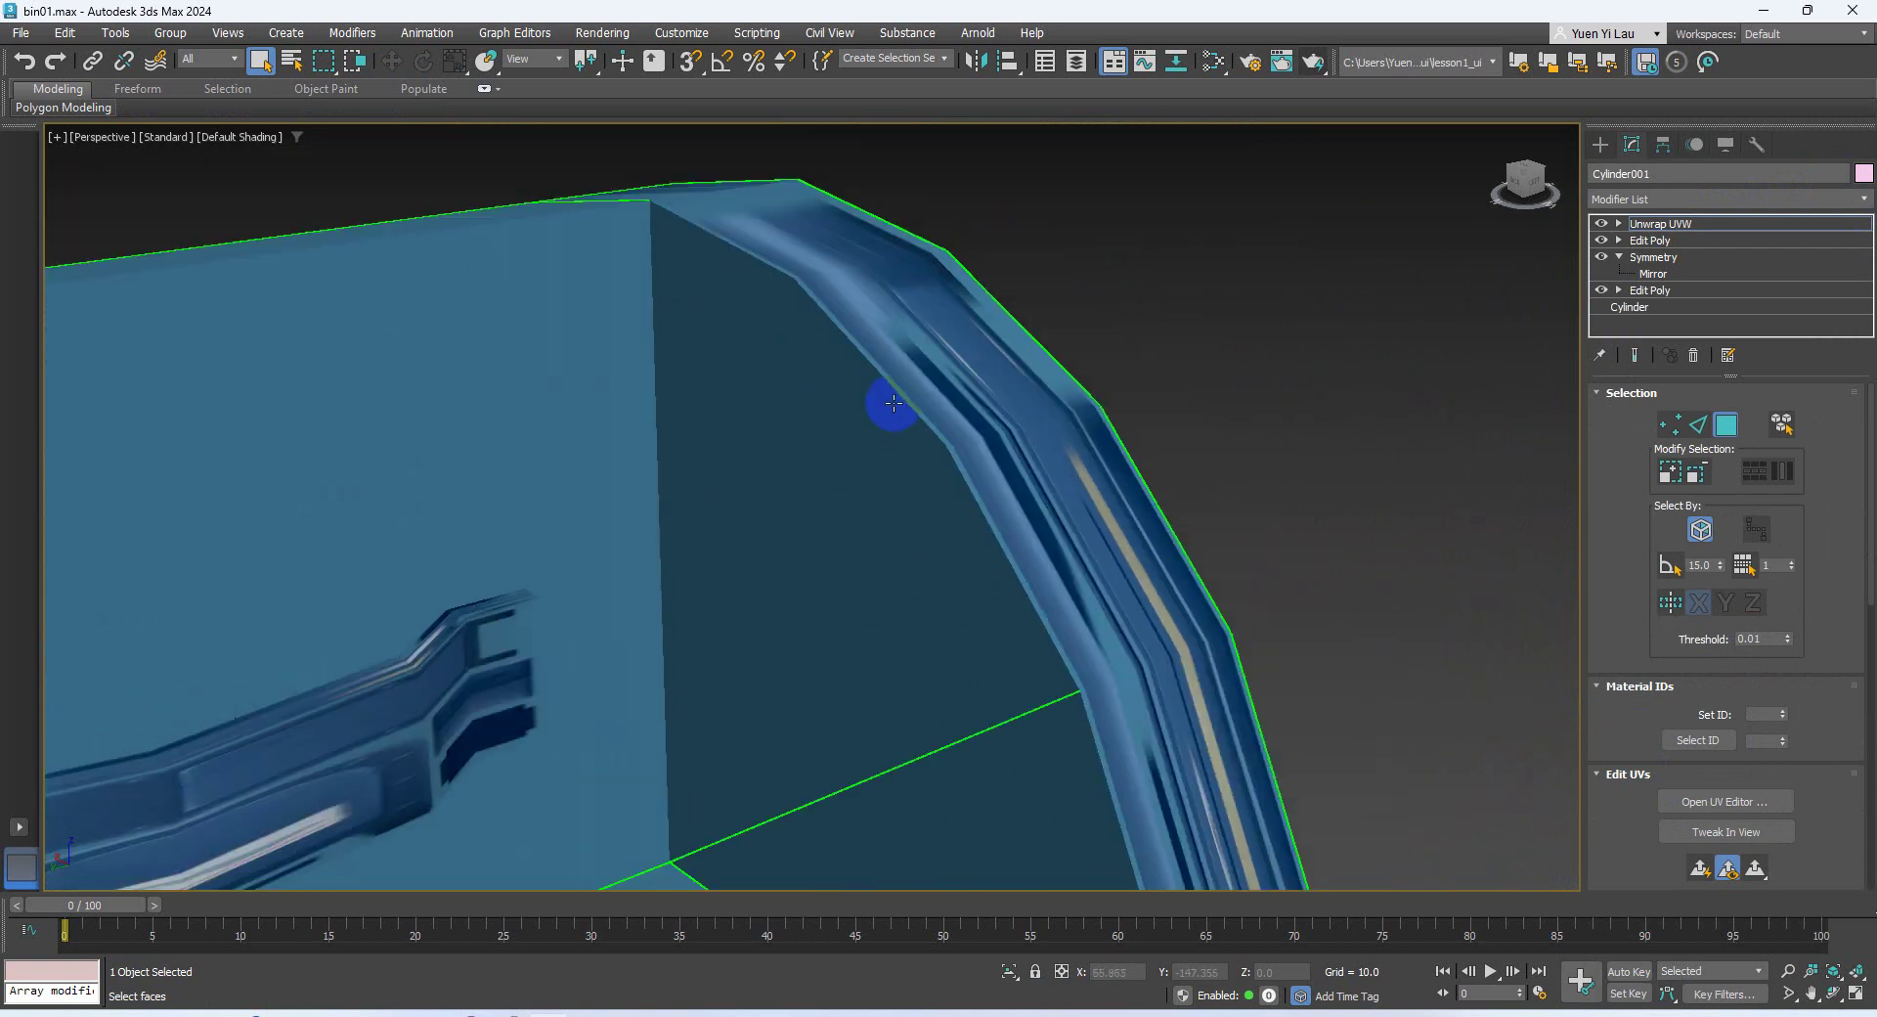
pyautogui.scroll(-2, 893, 403)
pyautogui.click(517, 646)
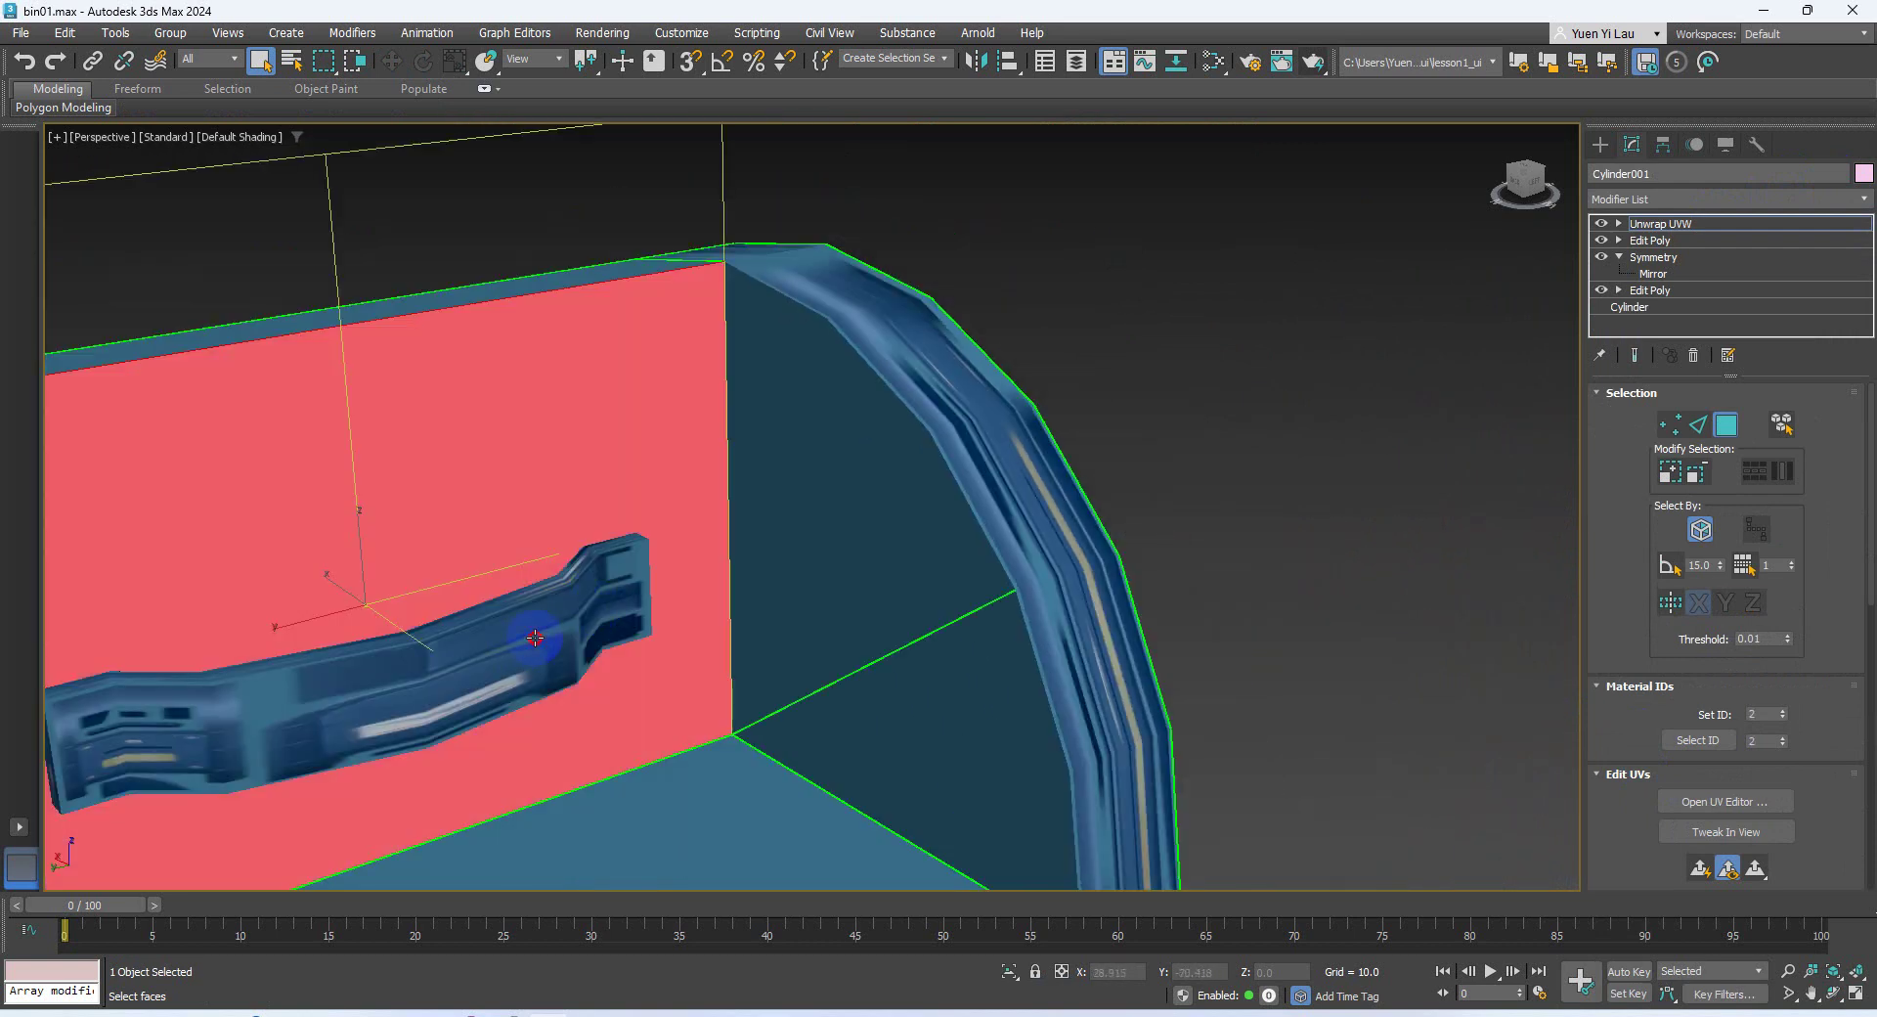
# Leave face selection on the mailbox body, select the separate handle object and add an Unwrap UVW modifier to it
pyautogui.click(1619, 224)
pyautogui.click(1659, 274)
pyautogui.click(1435, 264)
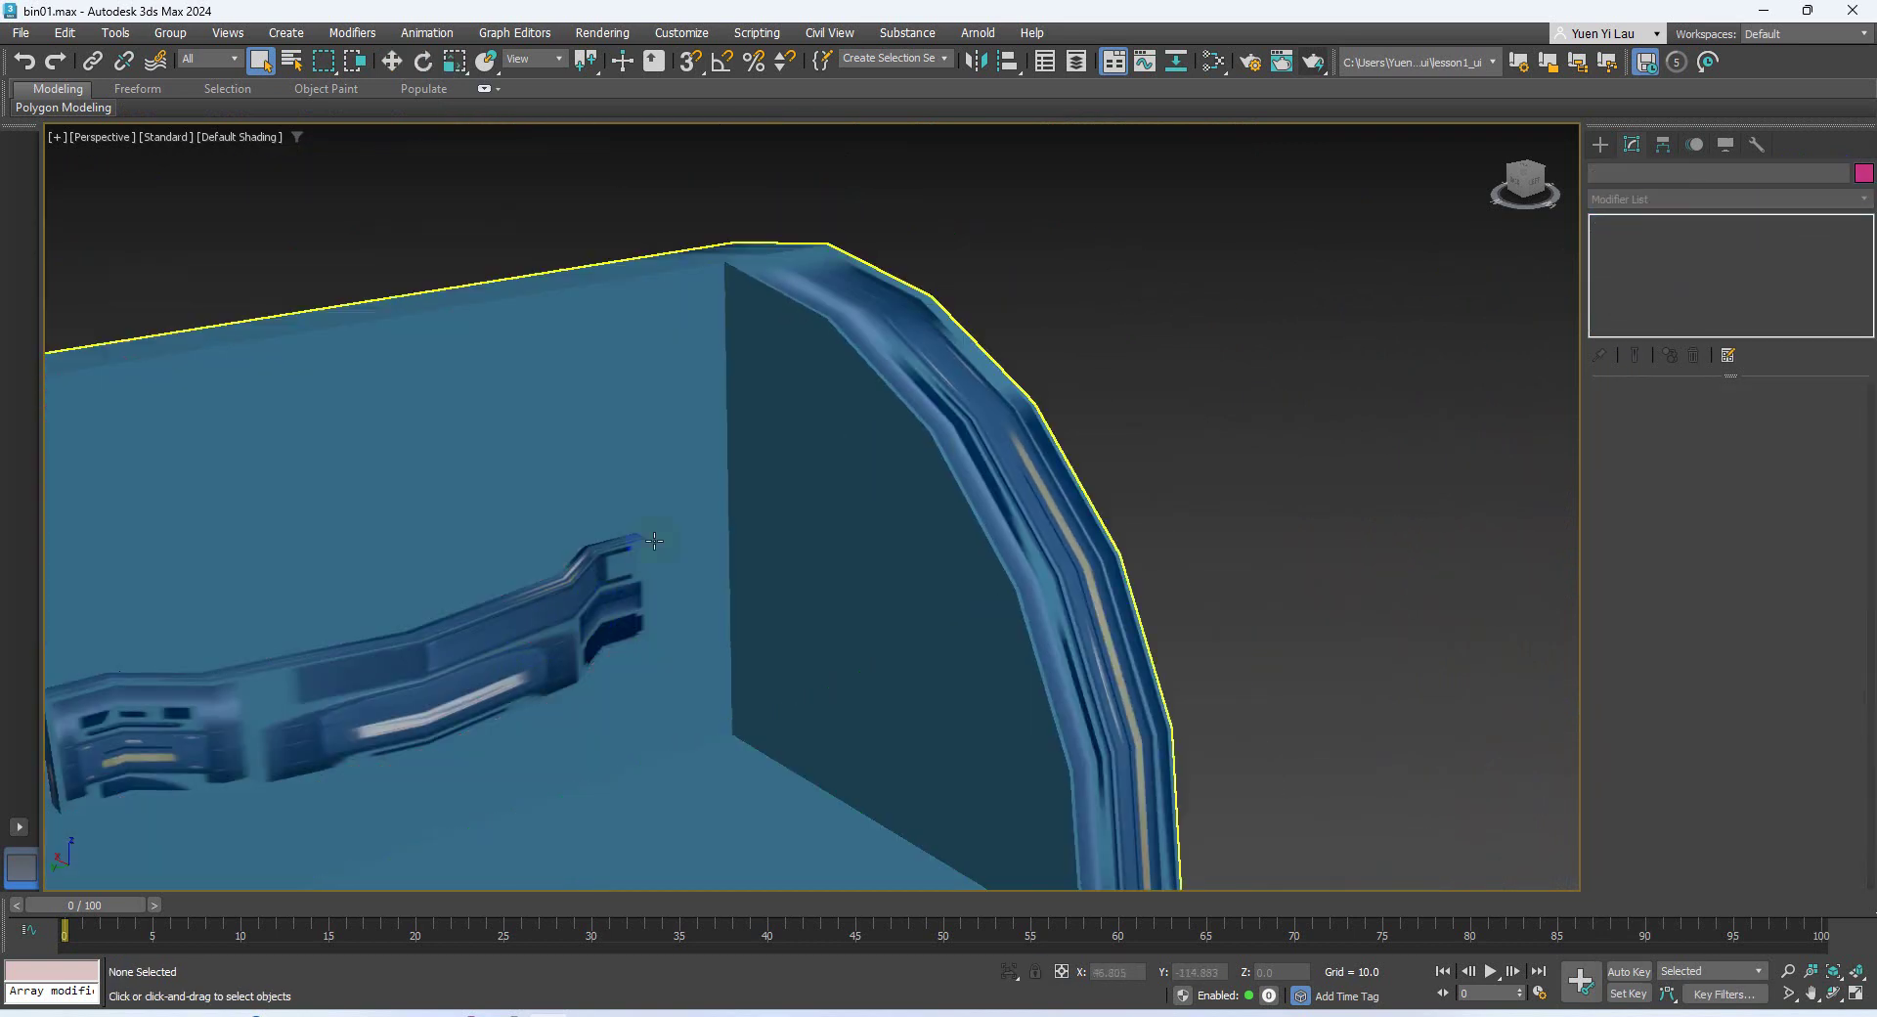
pyautogui.click(421, 678)
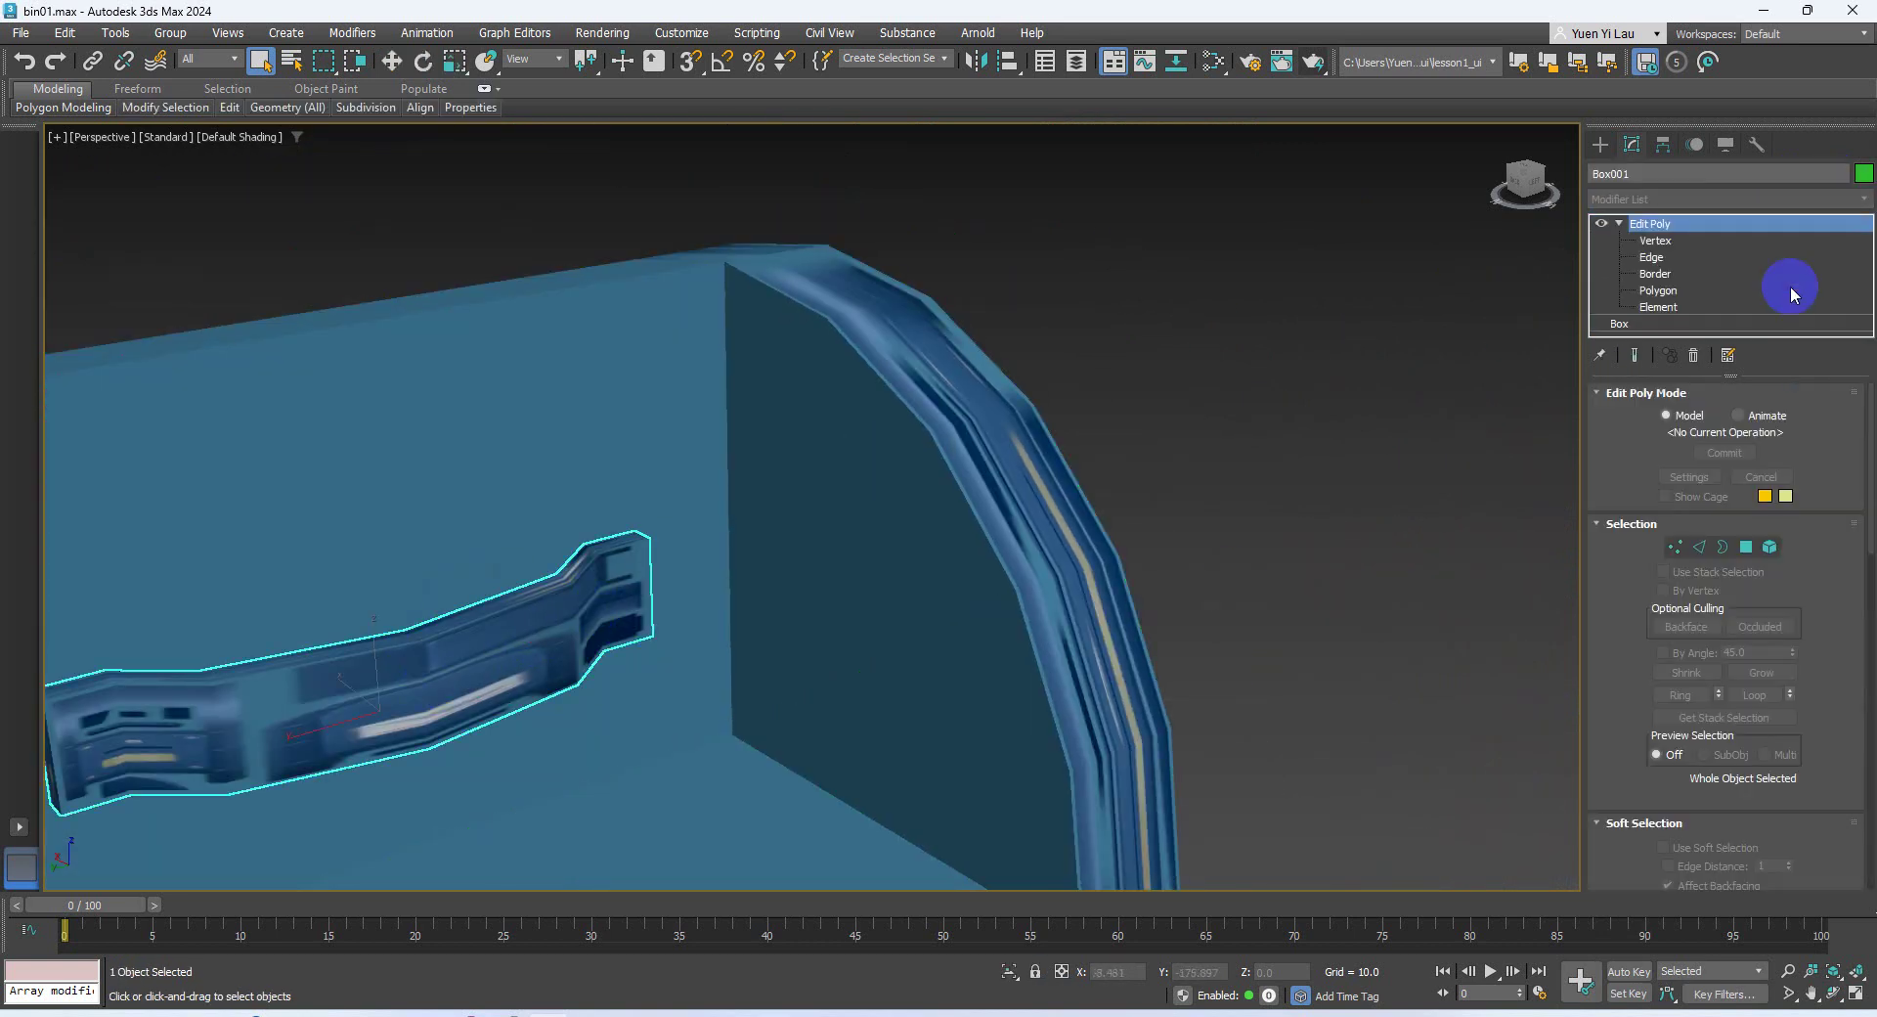
pyautogui.click(1674, 201)
pyautogui.scroll(-15, 1803, 708)
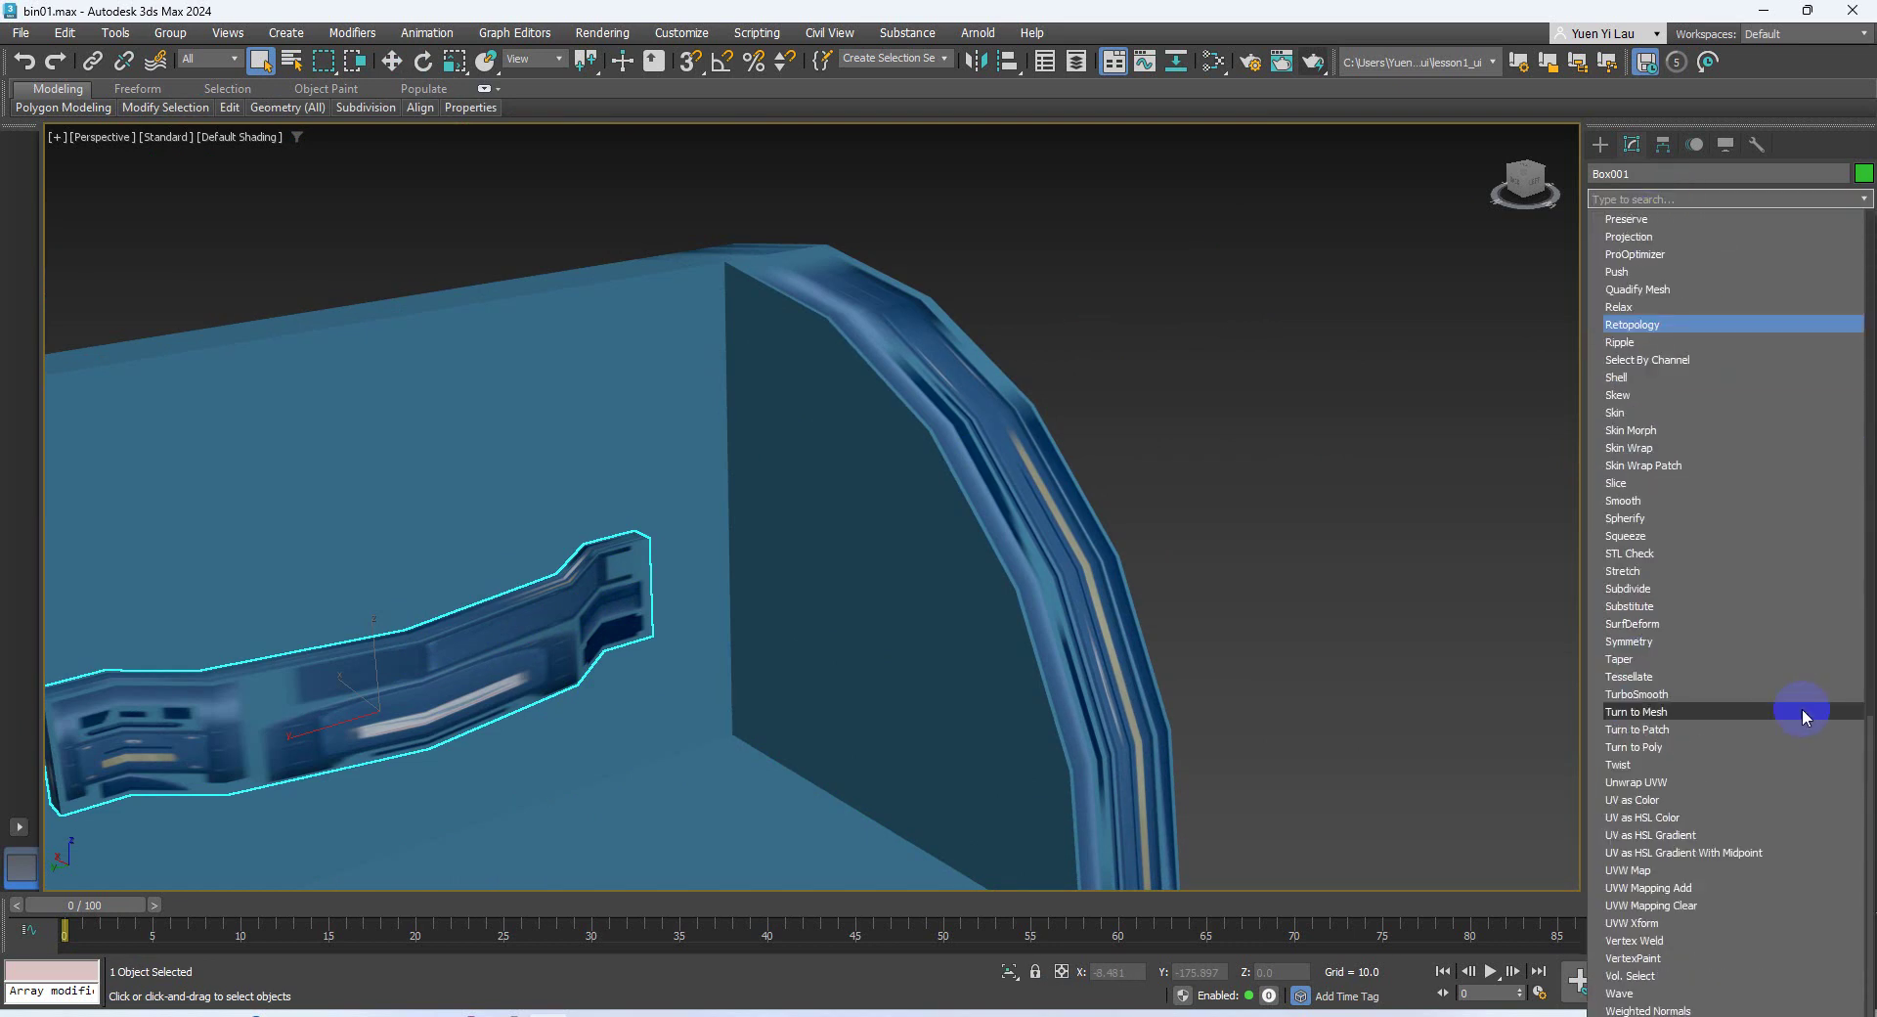
pyautogui.click(1701, 778)
pyautogui.moveTo(870, 356); pyautogui.dragTo(1057, 336, button='middle')
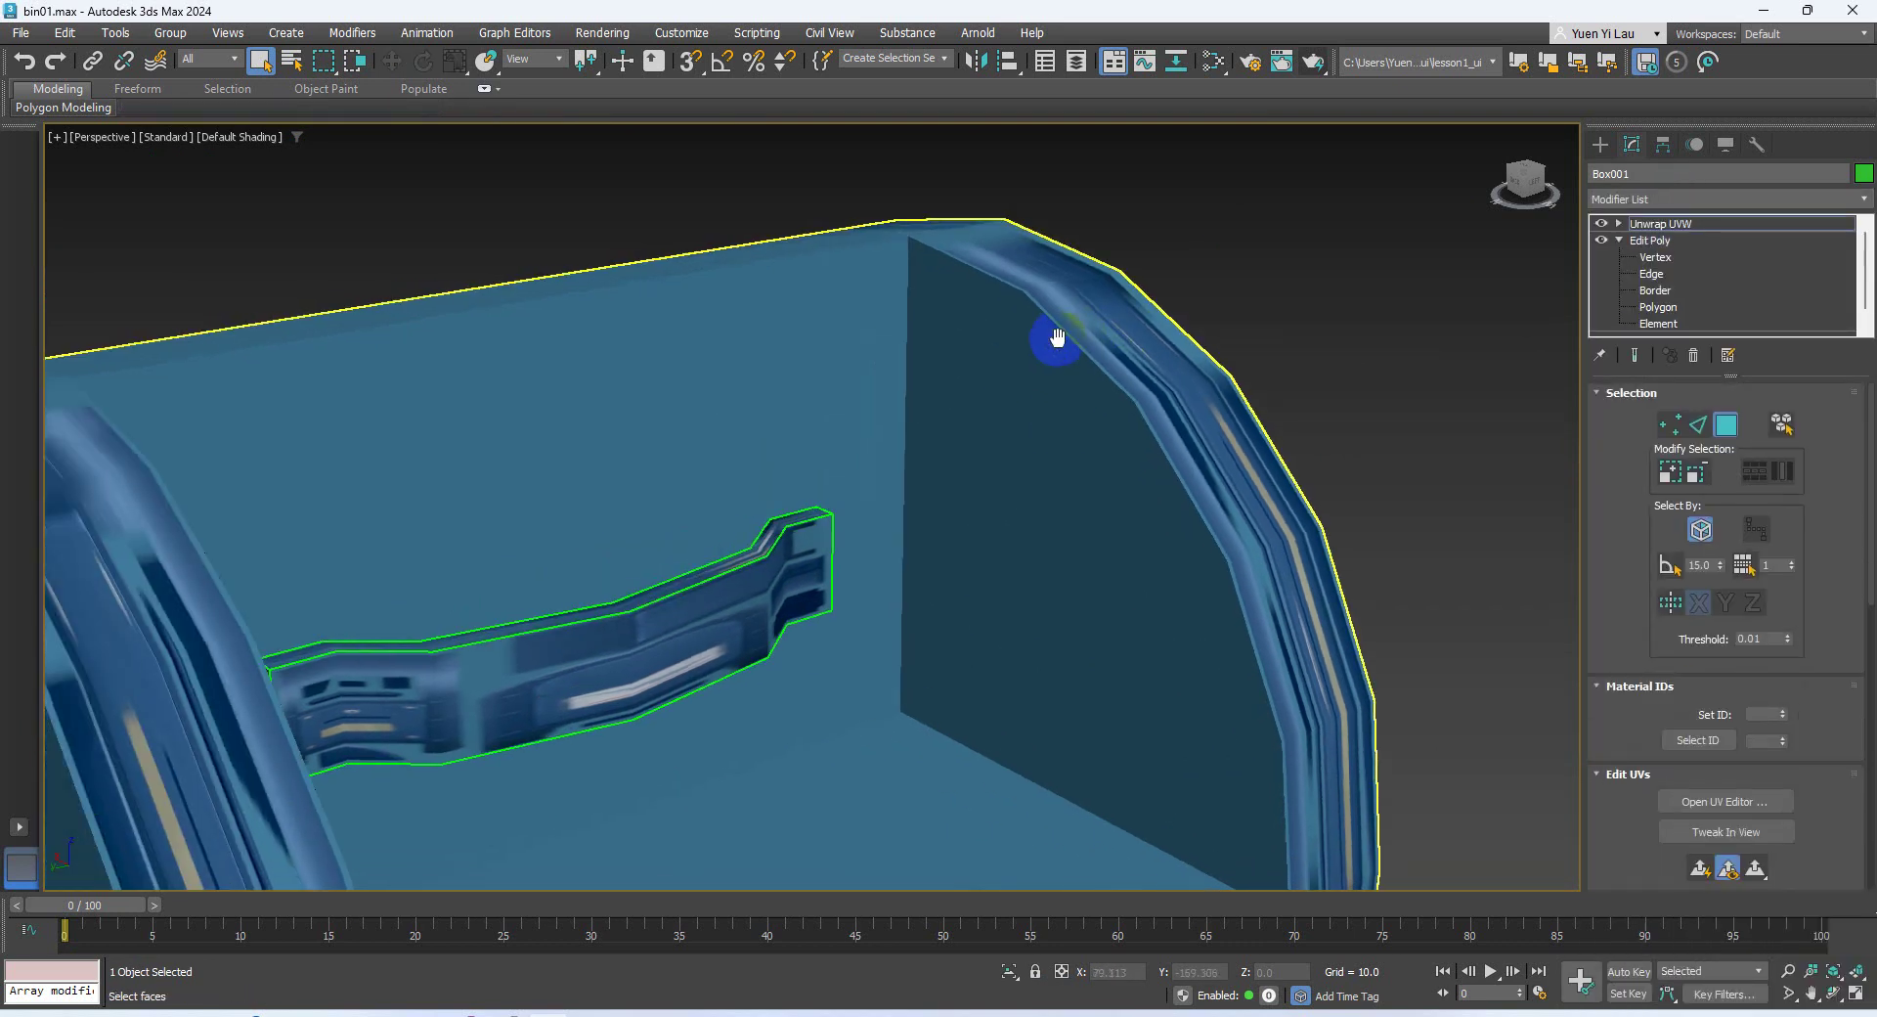
# Expand the handle's Unwrap UVW modifier and activate its Polygon sub-object level
pyautogui.scroll(-6, 1057, 340)
pyautogui.moveTo(1106, 414); pyautogui.dragTo(1029, 418, button='middle')
pyautogui.scroll(4, 862, 373)
pyautogui.scroll(3, 918, 413)
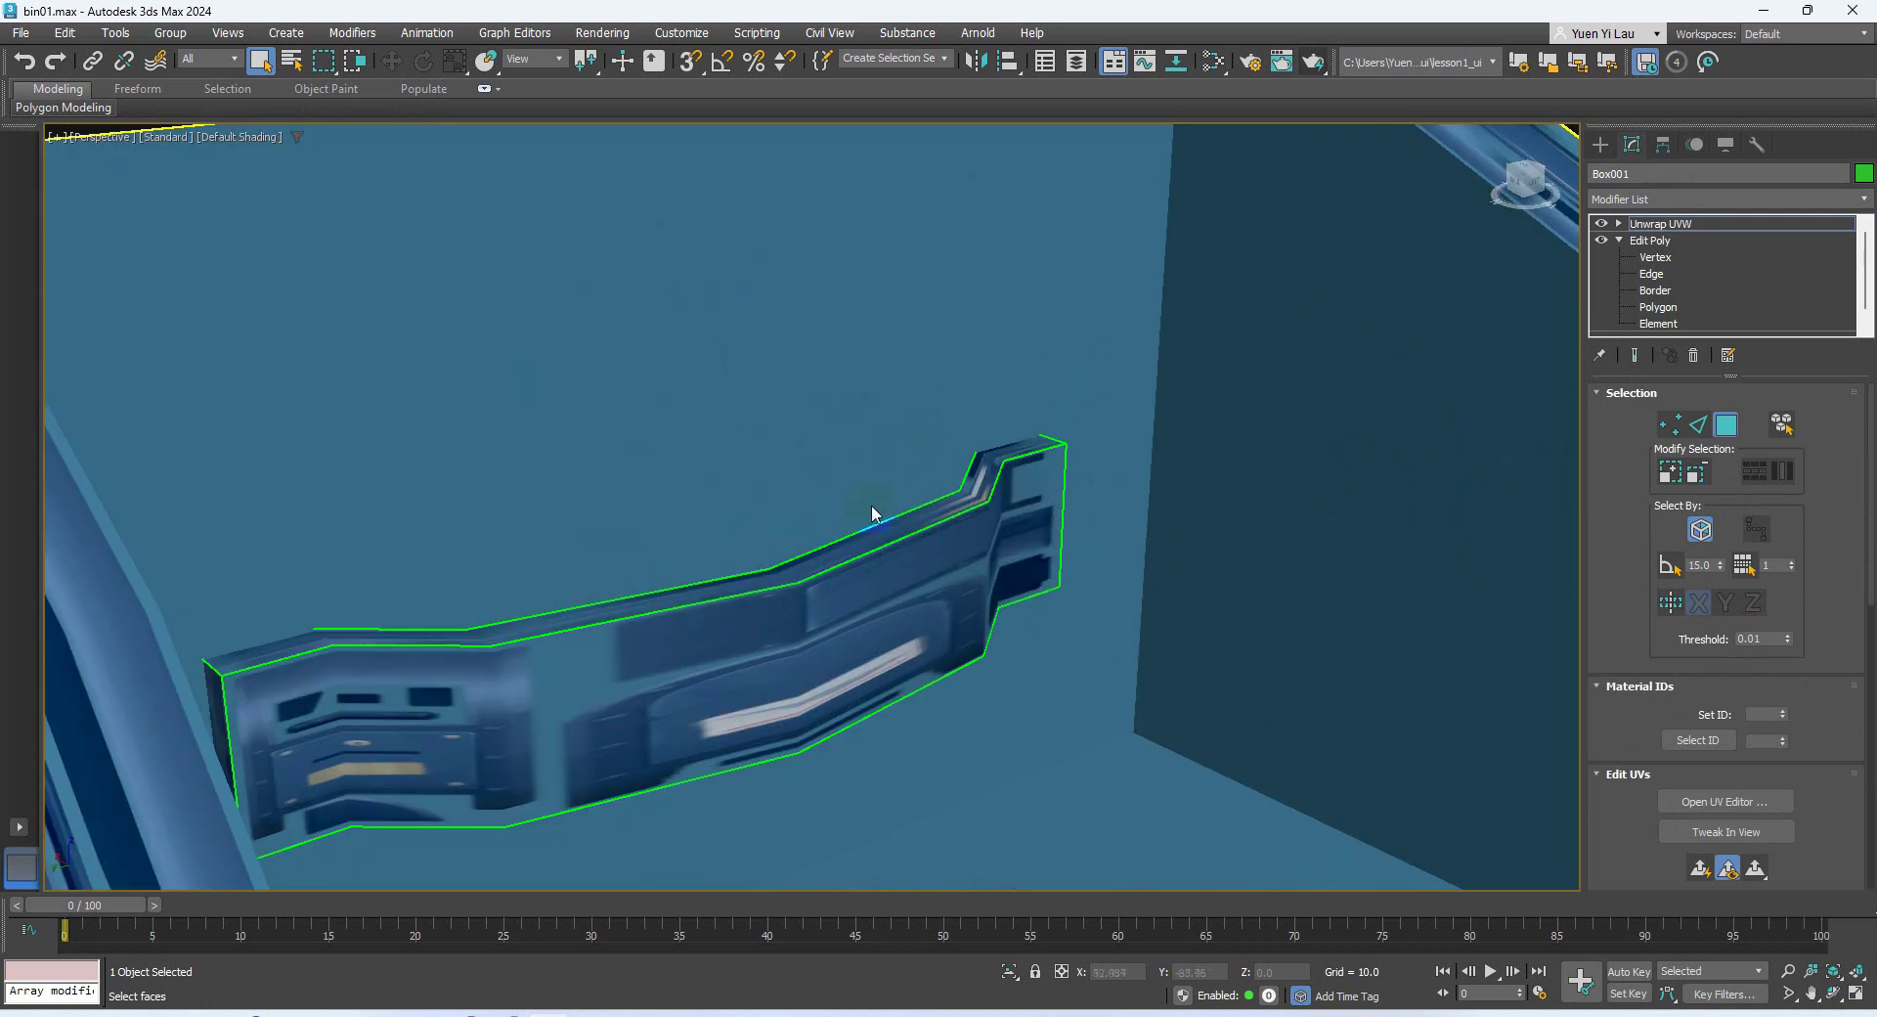
pyautogui.keyDown('alt'); pyautogui.moveTo(779, 557); pyautogui.dragTo(692, 546, button='middle'); pyautogui.keyUp('alt')
pyautogui.click(1620, 226)
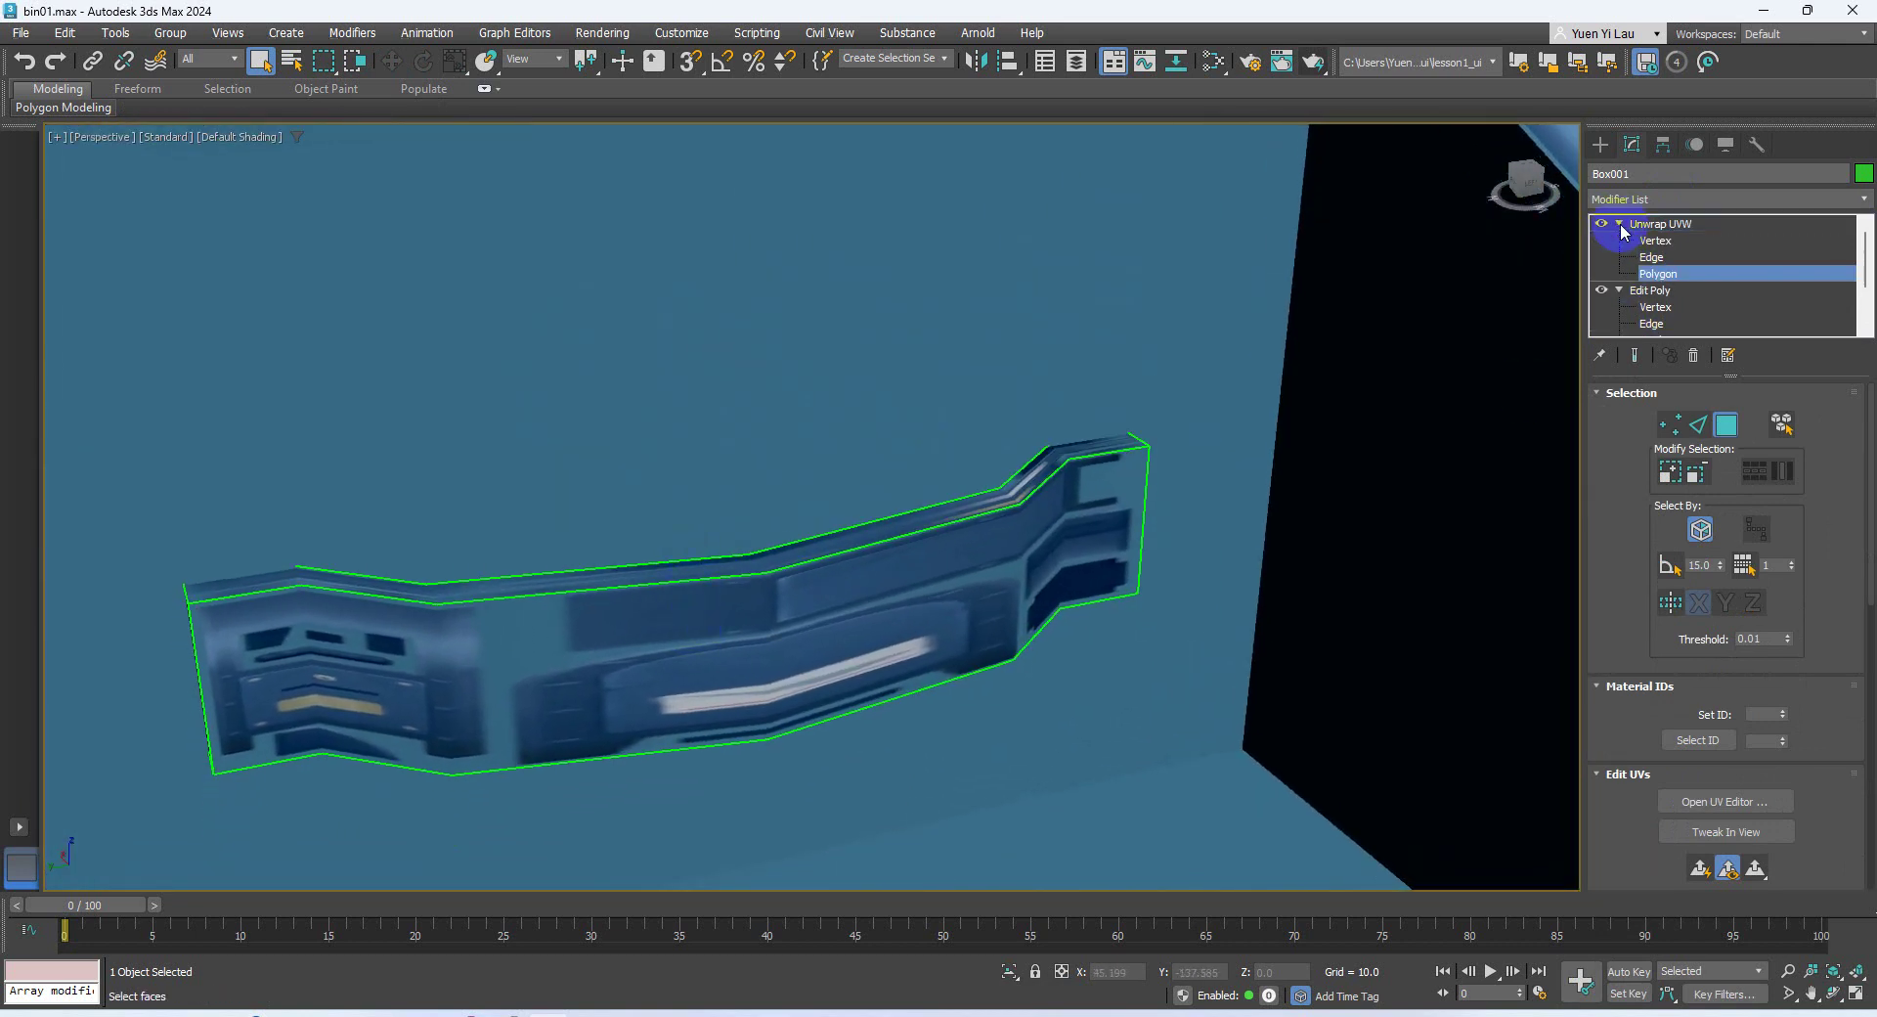
pyautogui.click(1667, 243)
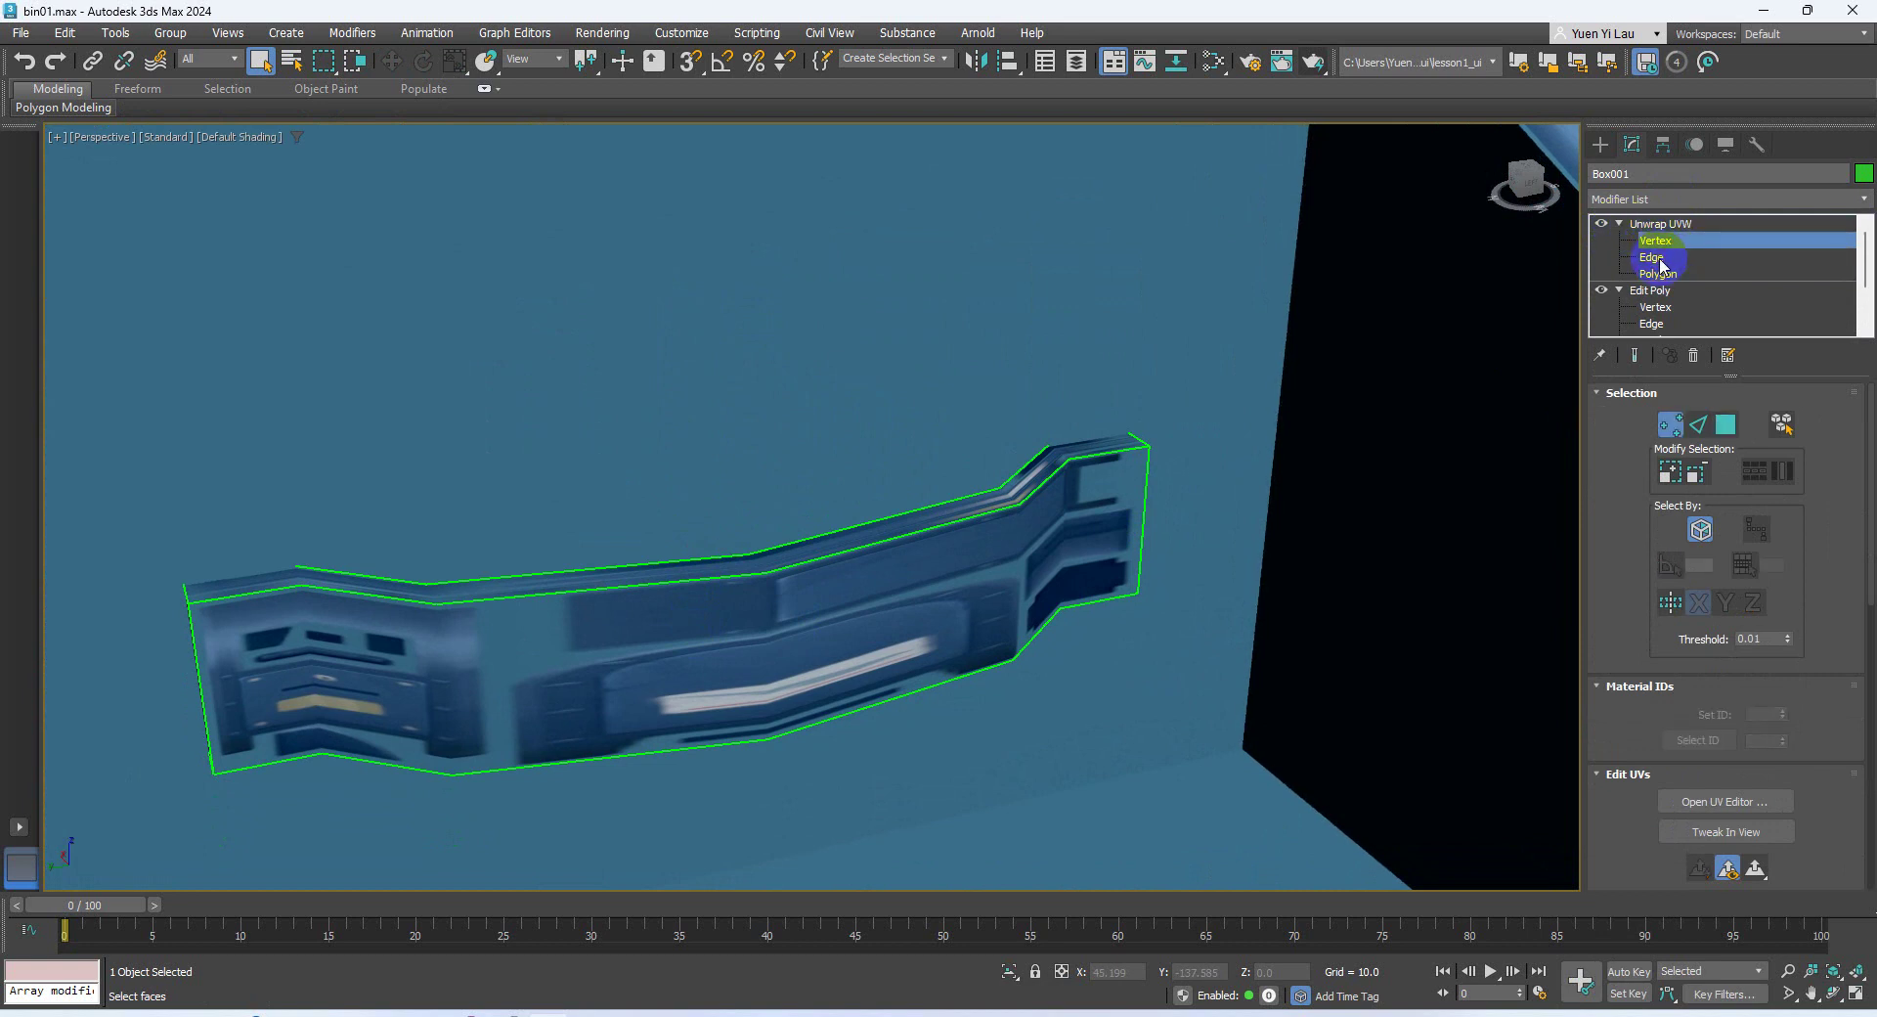
pyautogui.click(1661, 258)
pyautogui.click(1668, 274)
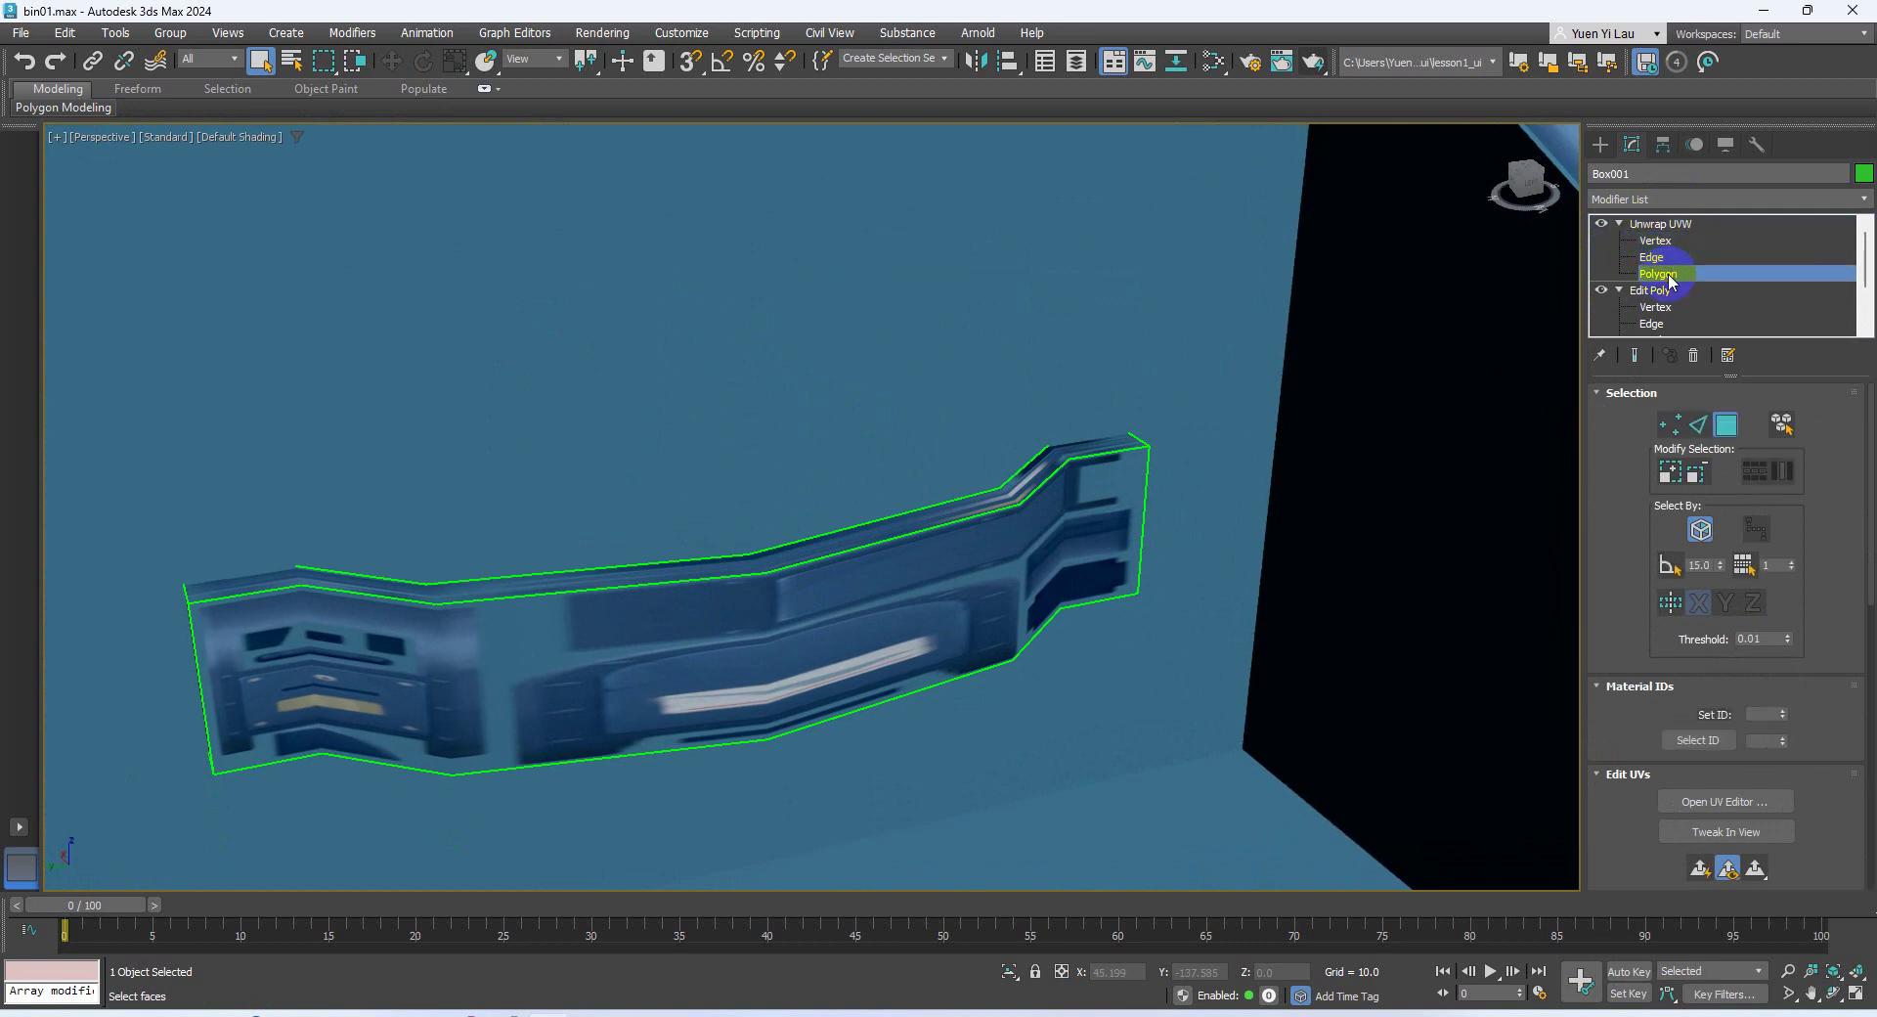
# Select all six faces along the handle's outward-facing front side
pyautogui.click(273, 671)
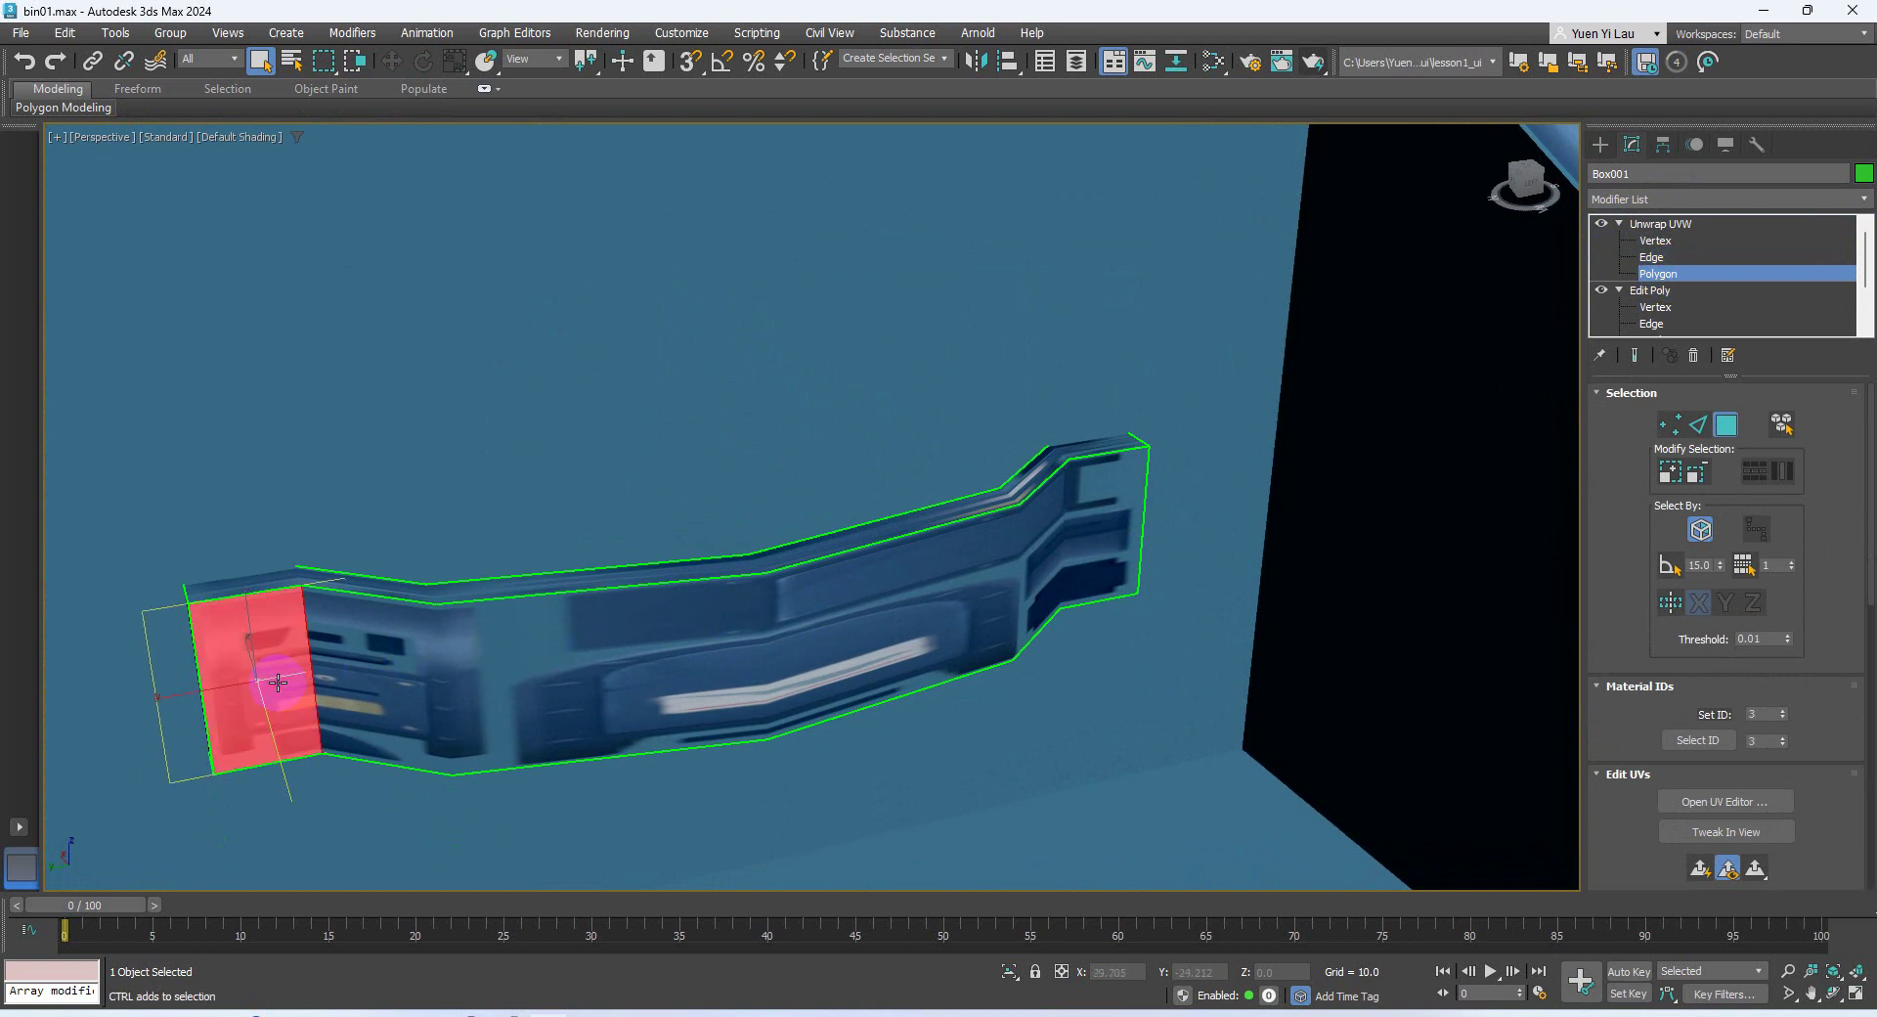
pyautogui.keyDown('ctrl'); pyautogui.click(370, 684); pyautogui.keyUp('ctrl')
pyautogui.keyDown('ctrl'); pyautogui.click(609, 677); pyautogui.keyUp('ctrl')
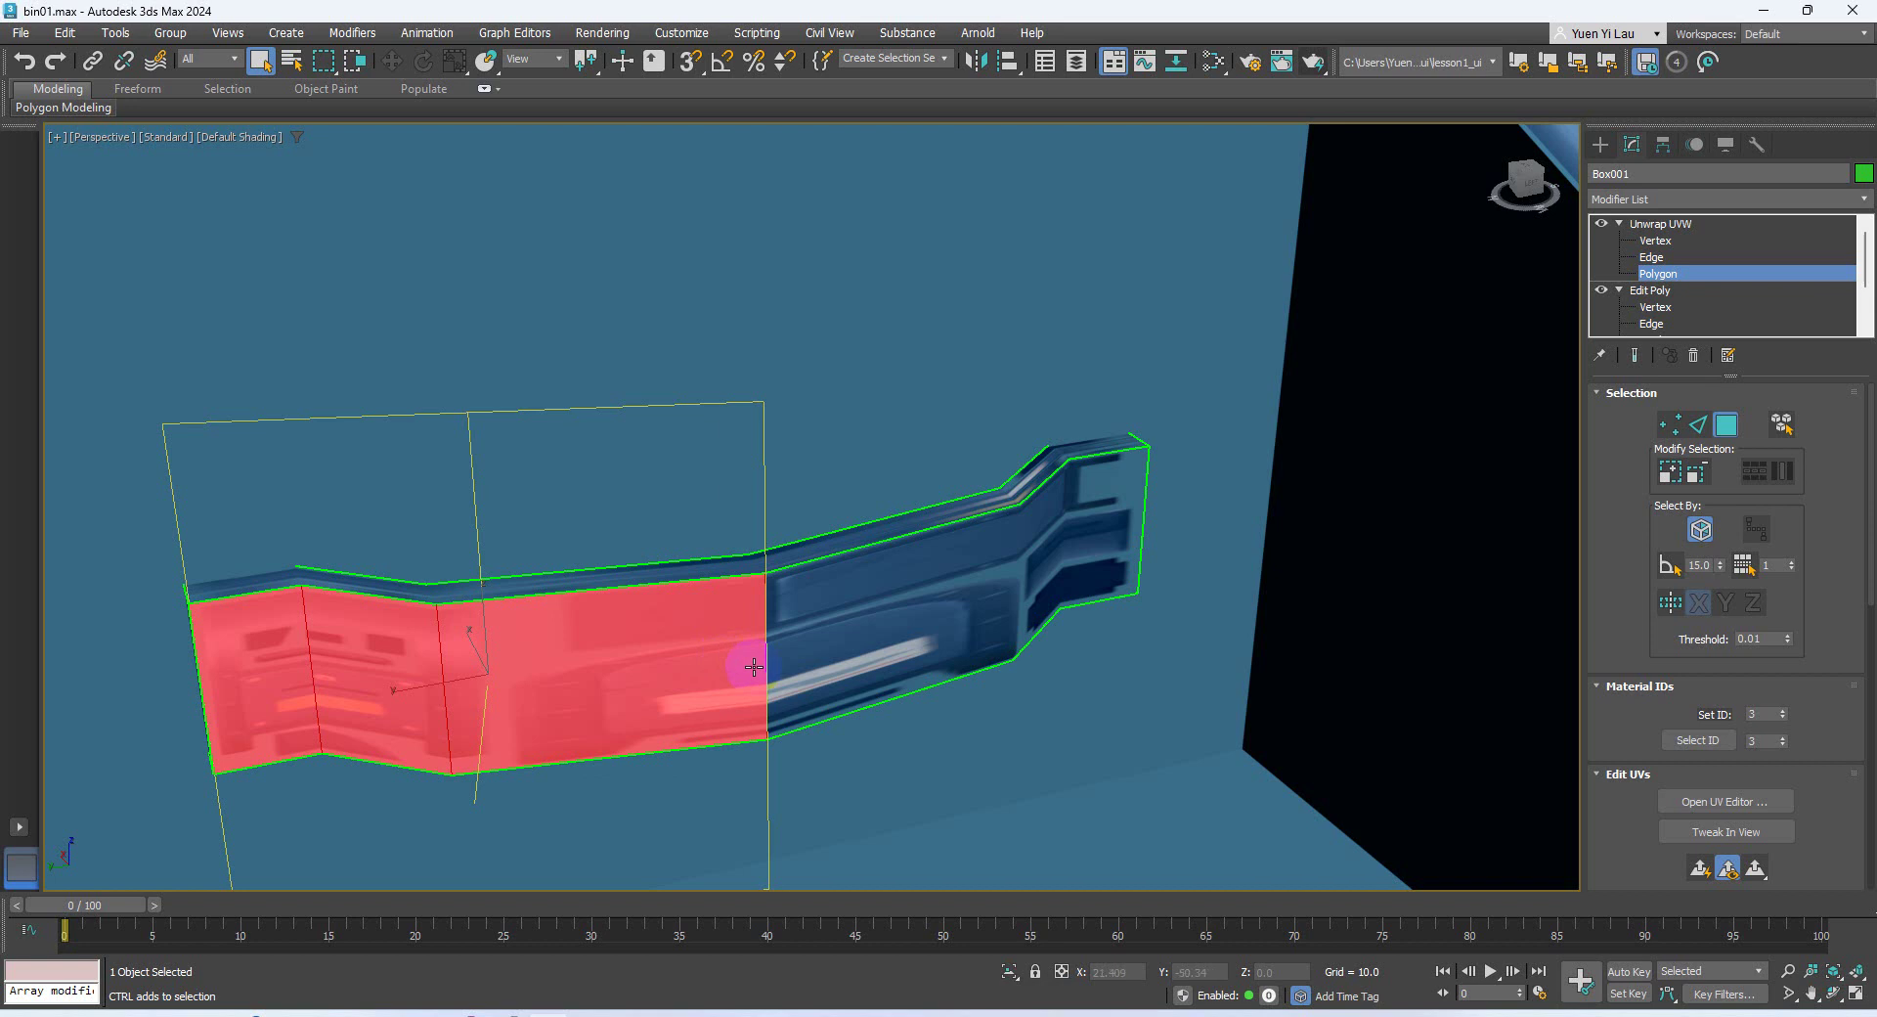
pyautogui.keyDown('ctrl'); pyautogui.click(860, 631); pyautogui.keyUp('ctrl')
pyautogui.keyDown('ctrl'); pyautogui.click(1045, 544); pyautogui.keyUp('ctrl')
pyautogui.keyDown('ctrl'); pyautogui.click(1094, 522); pyautogui.keyUp('ctrl')
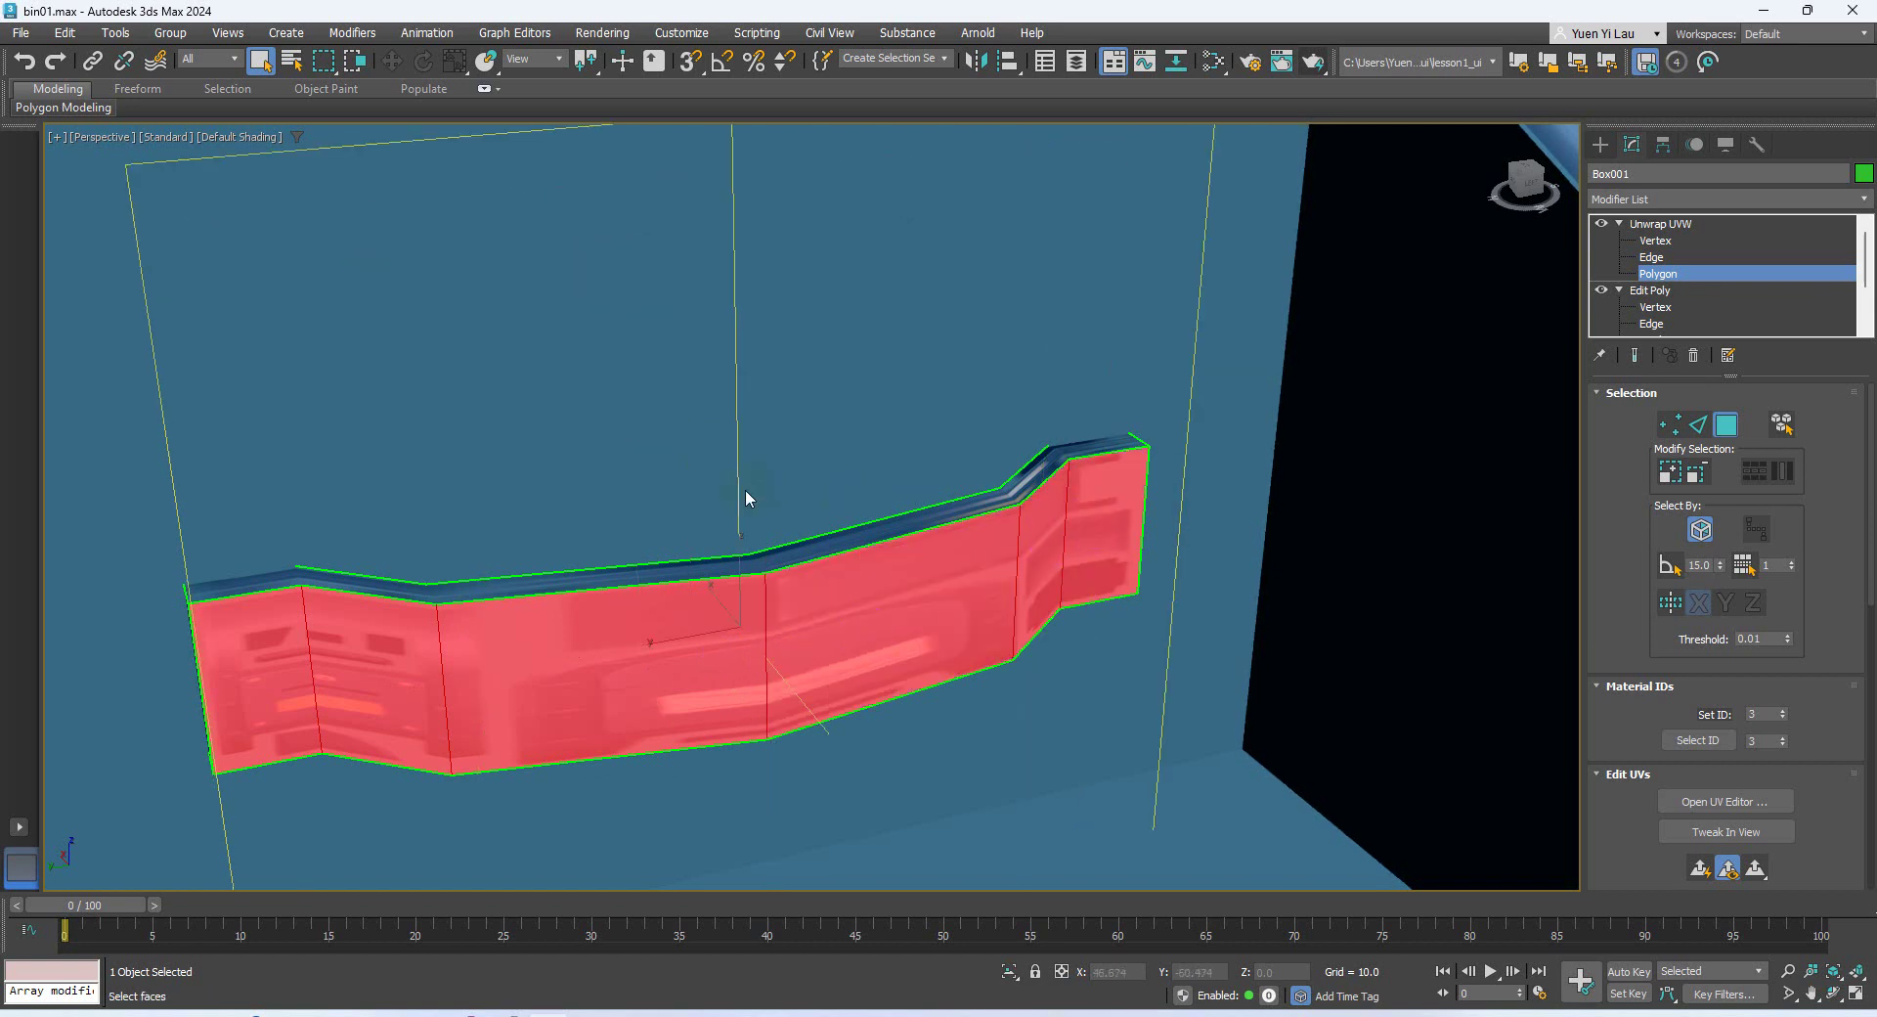
# Isolate the handle so that the rest of the mailbox is hidden
pyautogui.rightClick(687, 637)
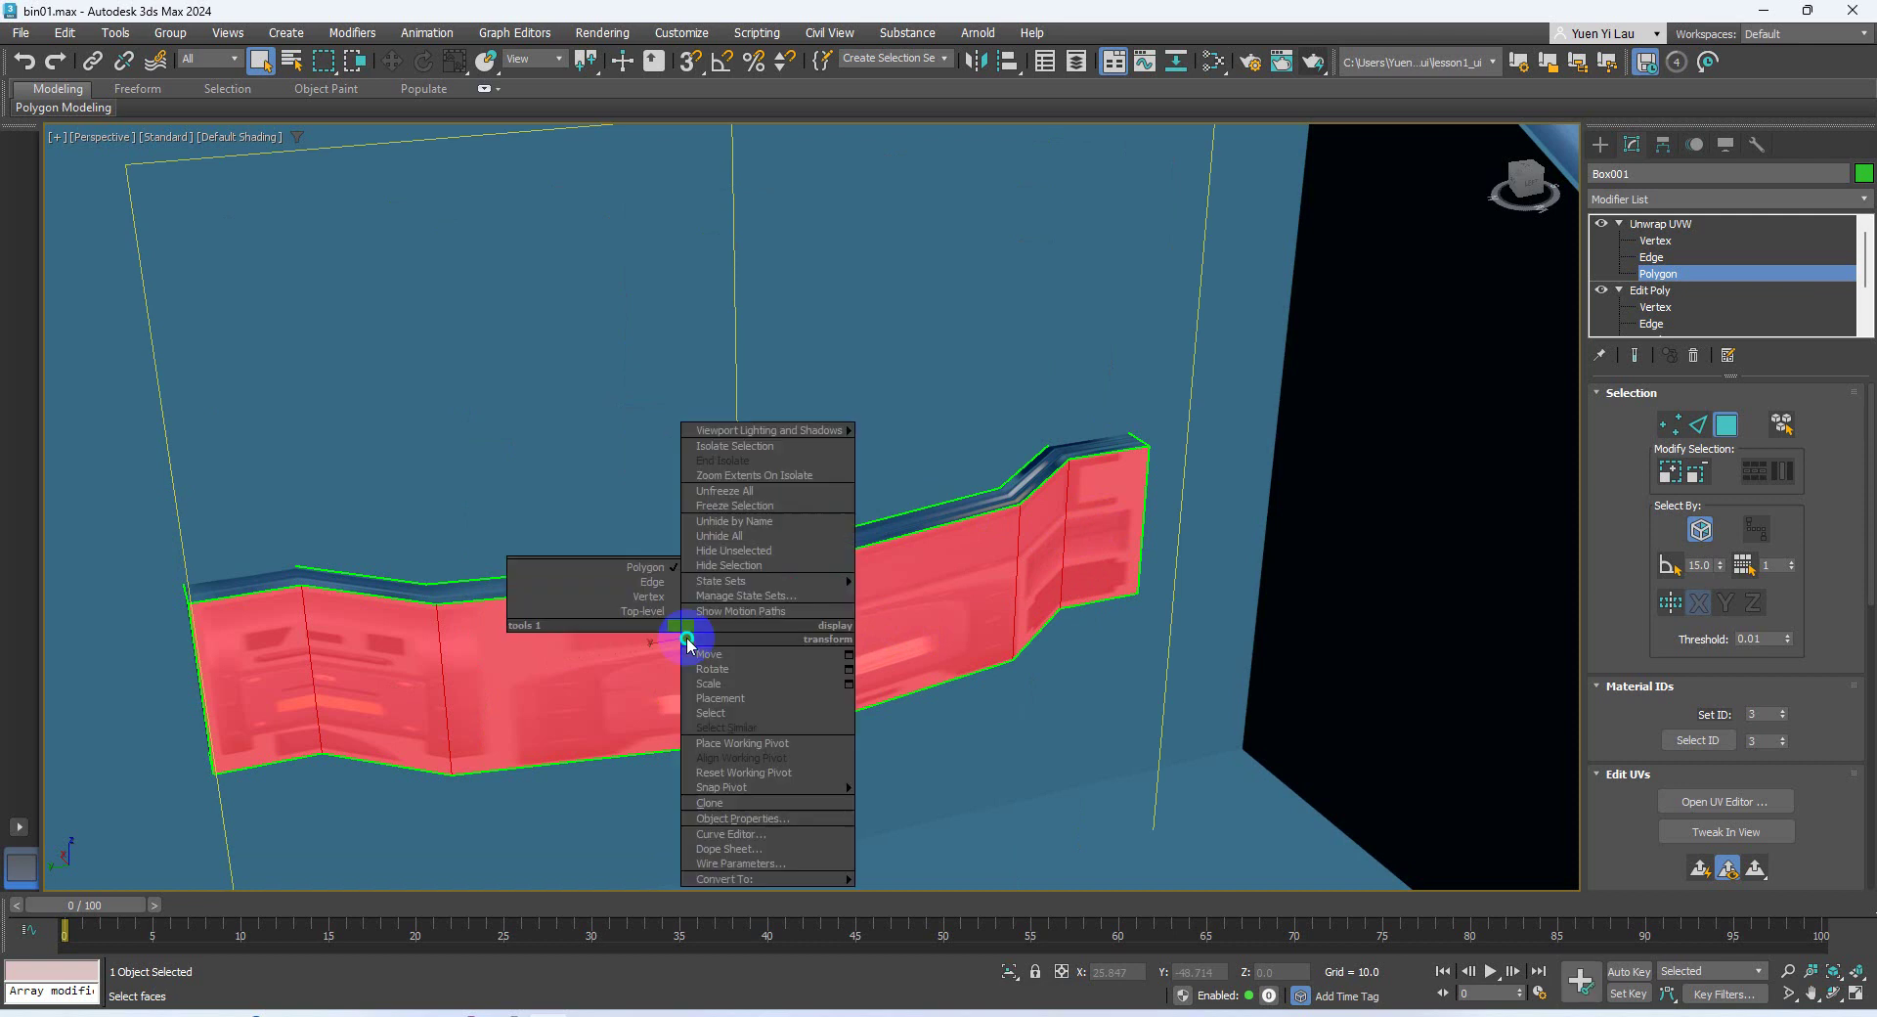
pyautogui.click(754, 460)
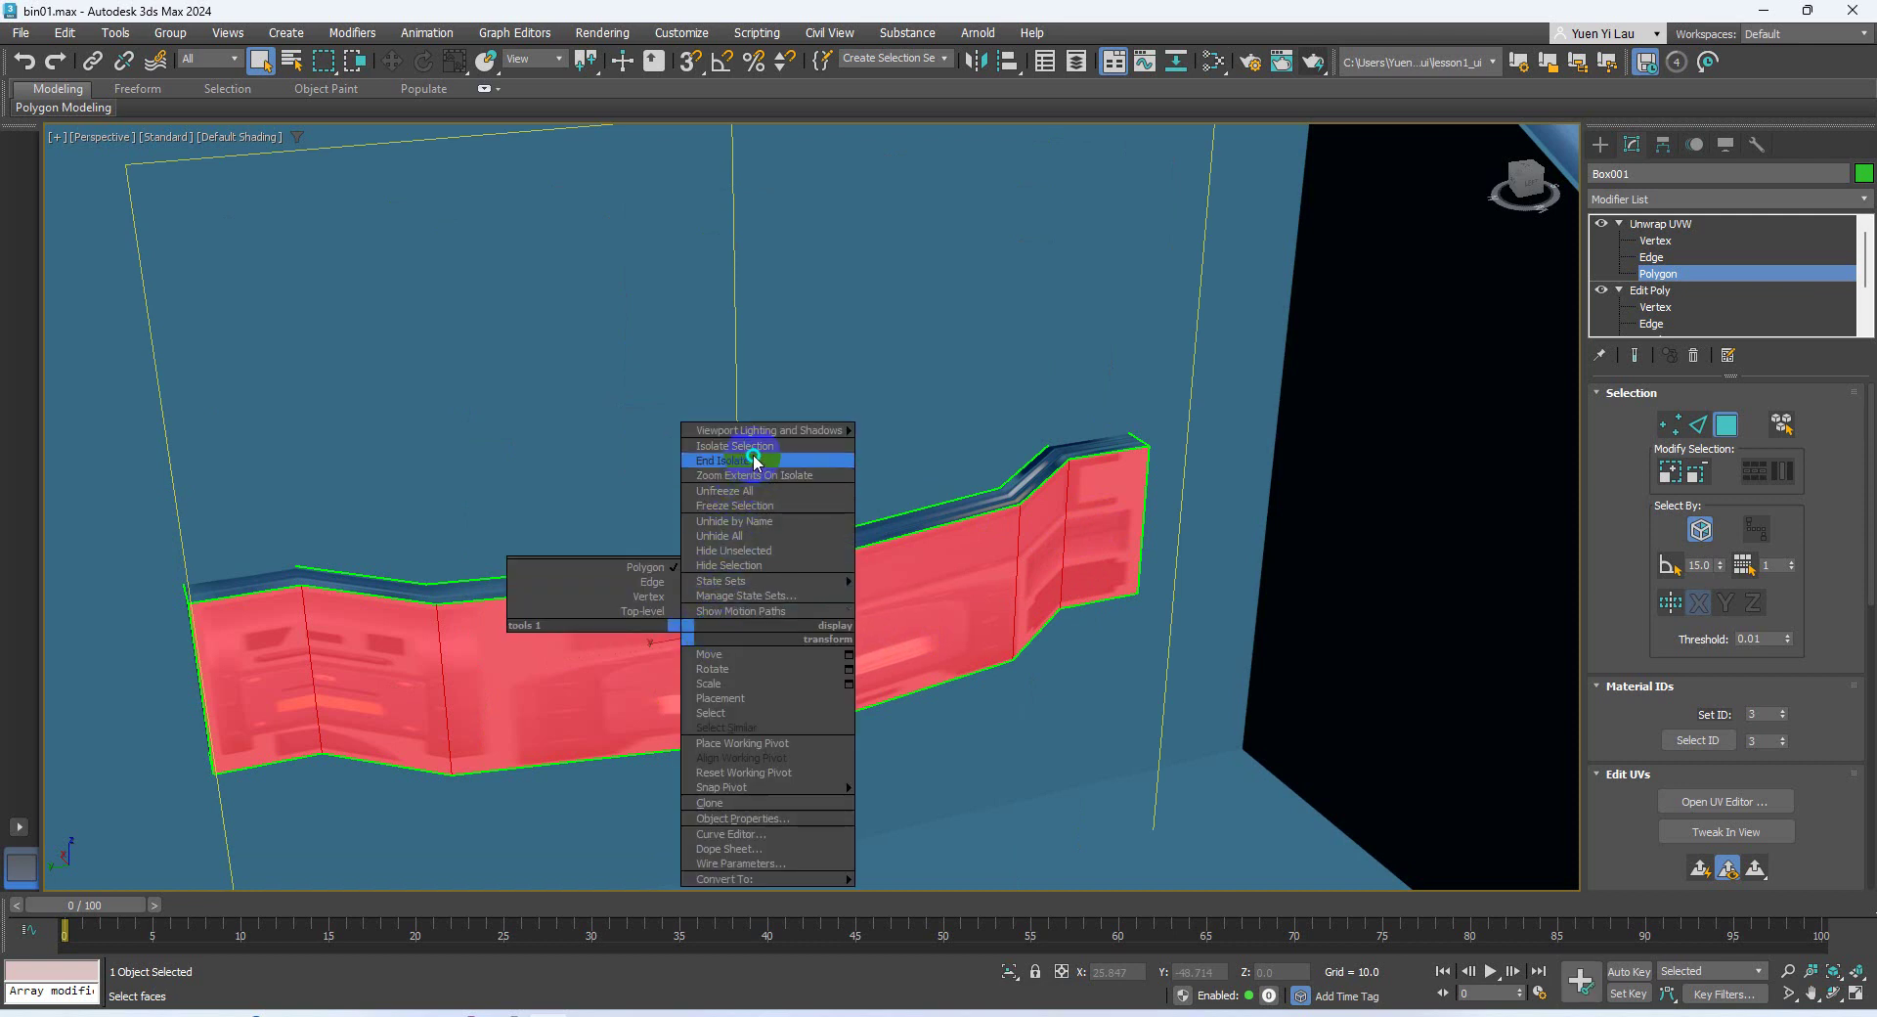
pyautogui.click(758, 452)
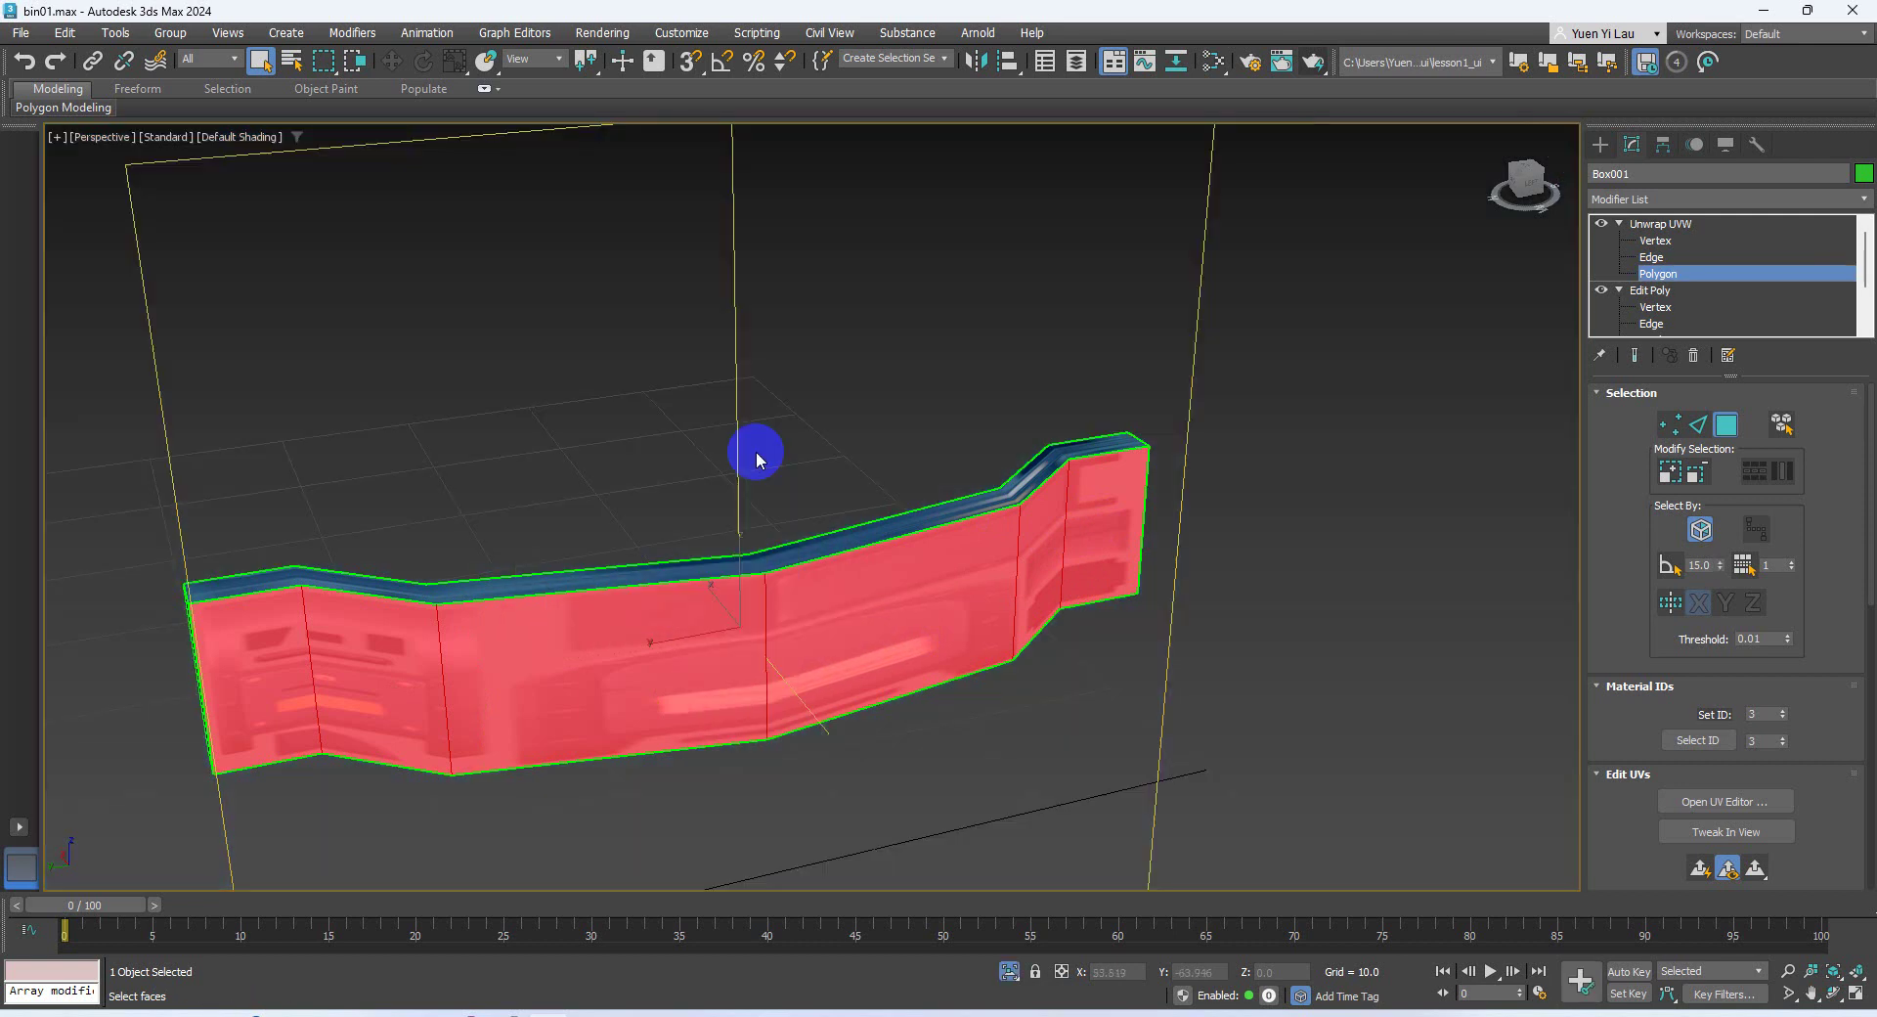
pyautogui.keyDown('alt'); pyautogui.moveTo(618, 485); pyautogui.dragTo(440, 622, button='middle'); pyautogui.keyUp('alt')
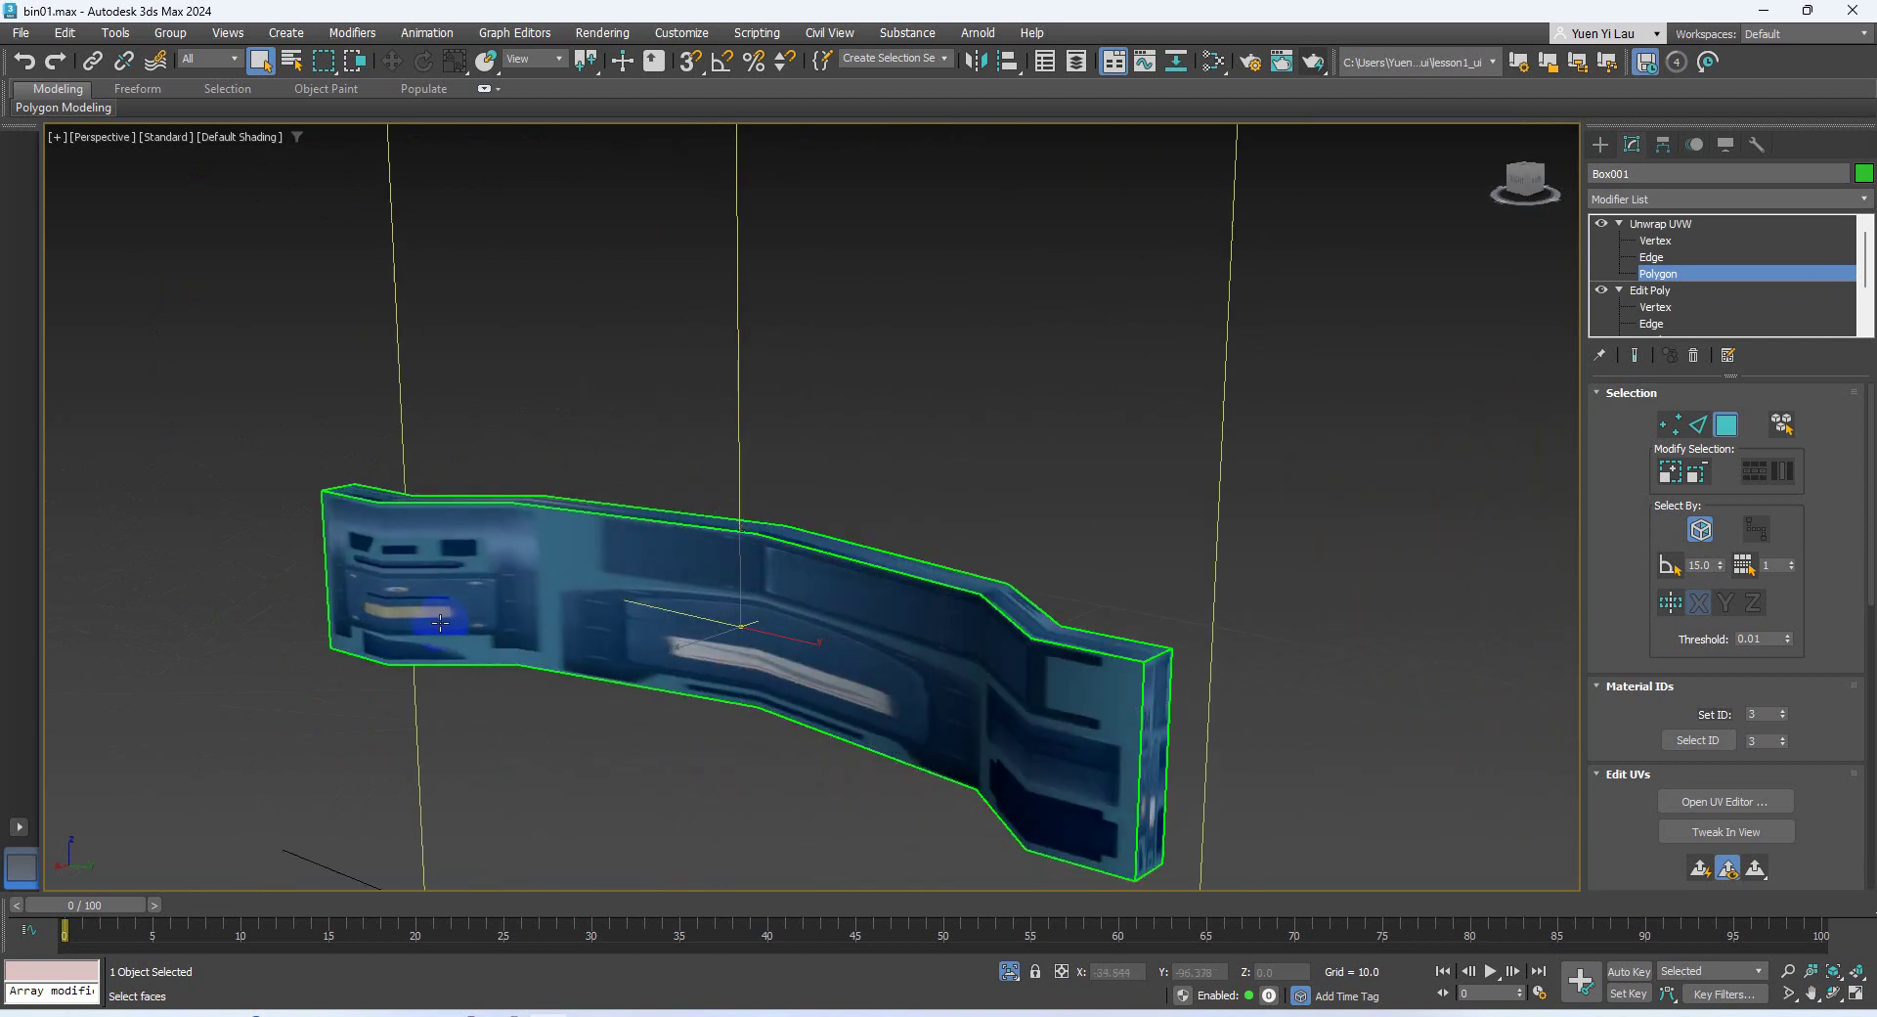
pyautogui.moveTo(361, 572)
pyautogui.mouseDown()
pyautogui.moveTo(787, 642)
pyautogui.moveTo(848, 634)
pyautogui.moveTo(993, 682)
pyautogui.moveTo(1018, 712)
pyautogui.moveTo(1174, 712)
pyautogui.moveTo(987, 607)
pyautogui.mouseUp()
pyautogui.keyDown('alt'); pyautogui.moveTo(988, 606); pyautogui.dragTo(978, 548, button='middle'); pyautogui.keyUp('alt')
# Open the UV editor for the selected handle faces and place its window beside the handle
pyautogui.click(1727, 810)
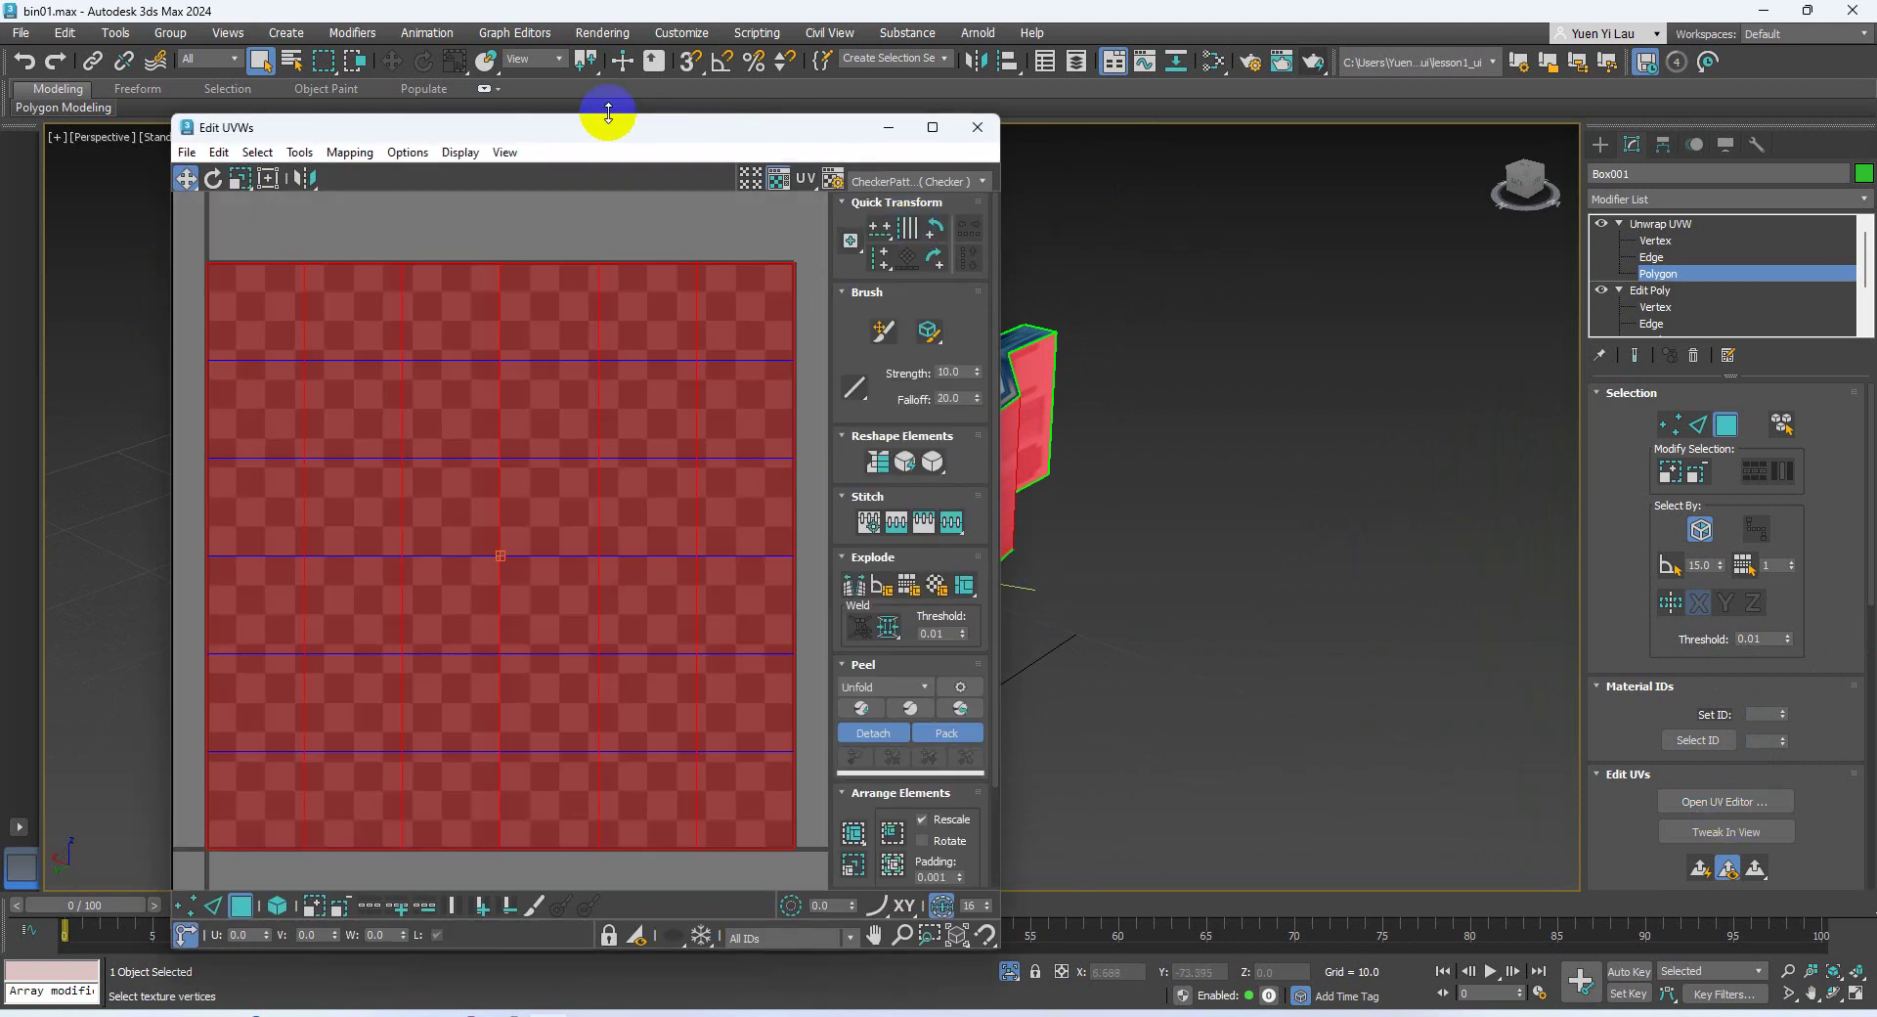
pyautogui.moveTo(569, 130); pyautogui.dragTo(1142, 136)
pyautogui.scroll(-5, 1102, 585)
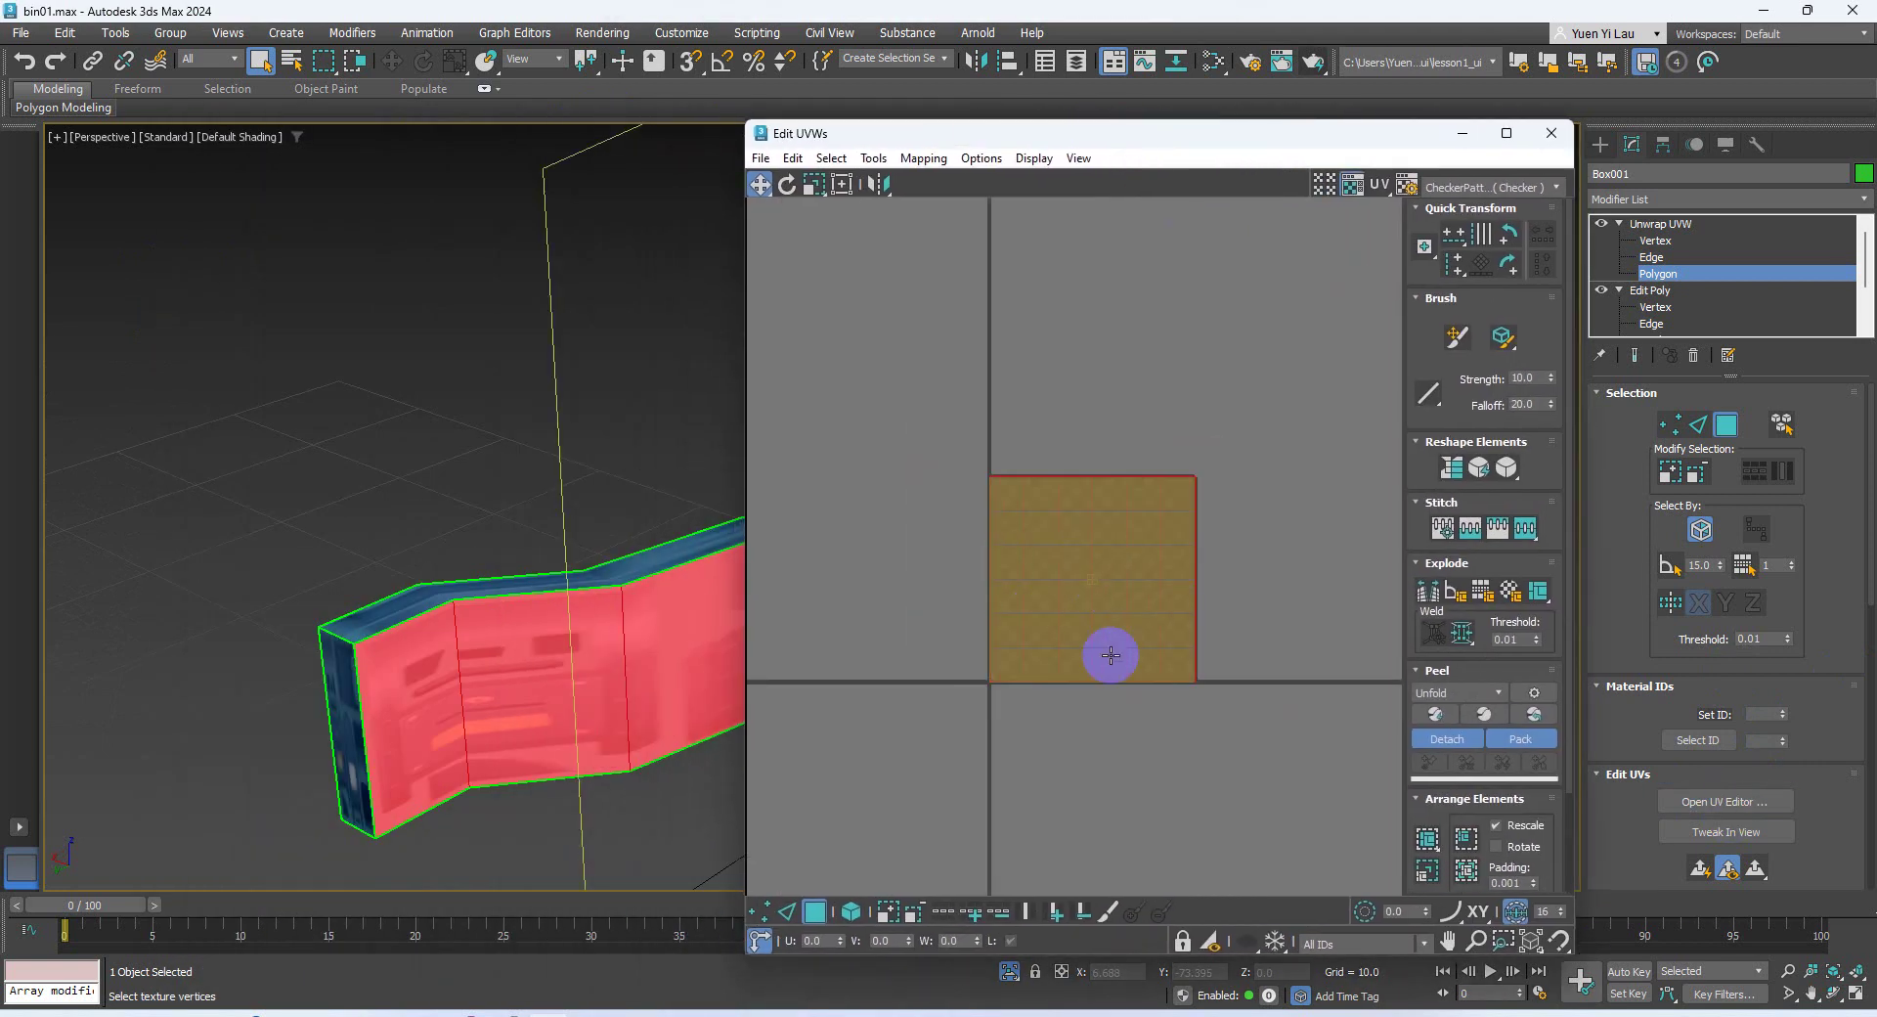
pyautogui.click(1090, 570)
pyautogui.keyDown('alt'); pyautogui.moveTo(476, 665); pyautogui.dragTo(788, 620, button='middle'); pyautogui.keyUp('alt')
# Apply a planar projection to the handle's selected front faces and align it to the X axis
pyautogui.scroll(-6, 1739, 711)
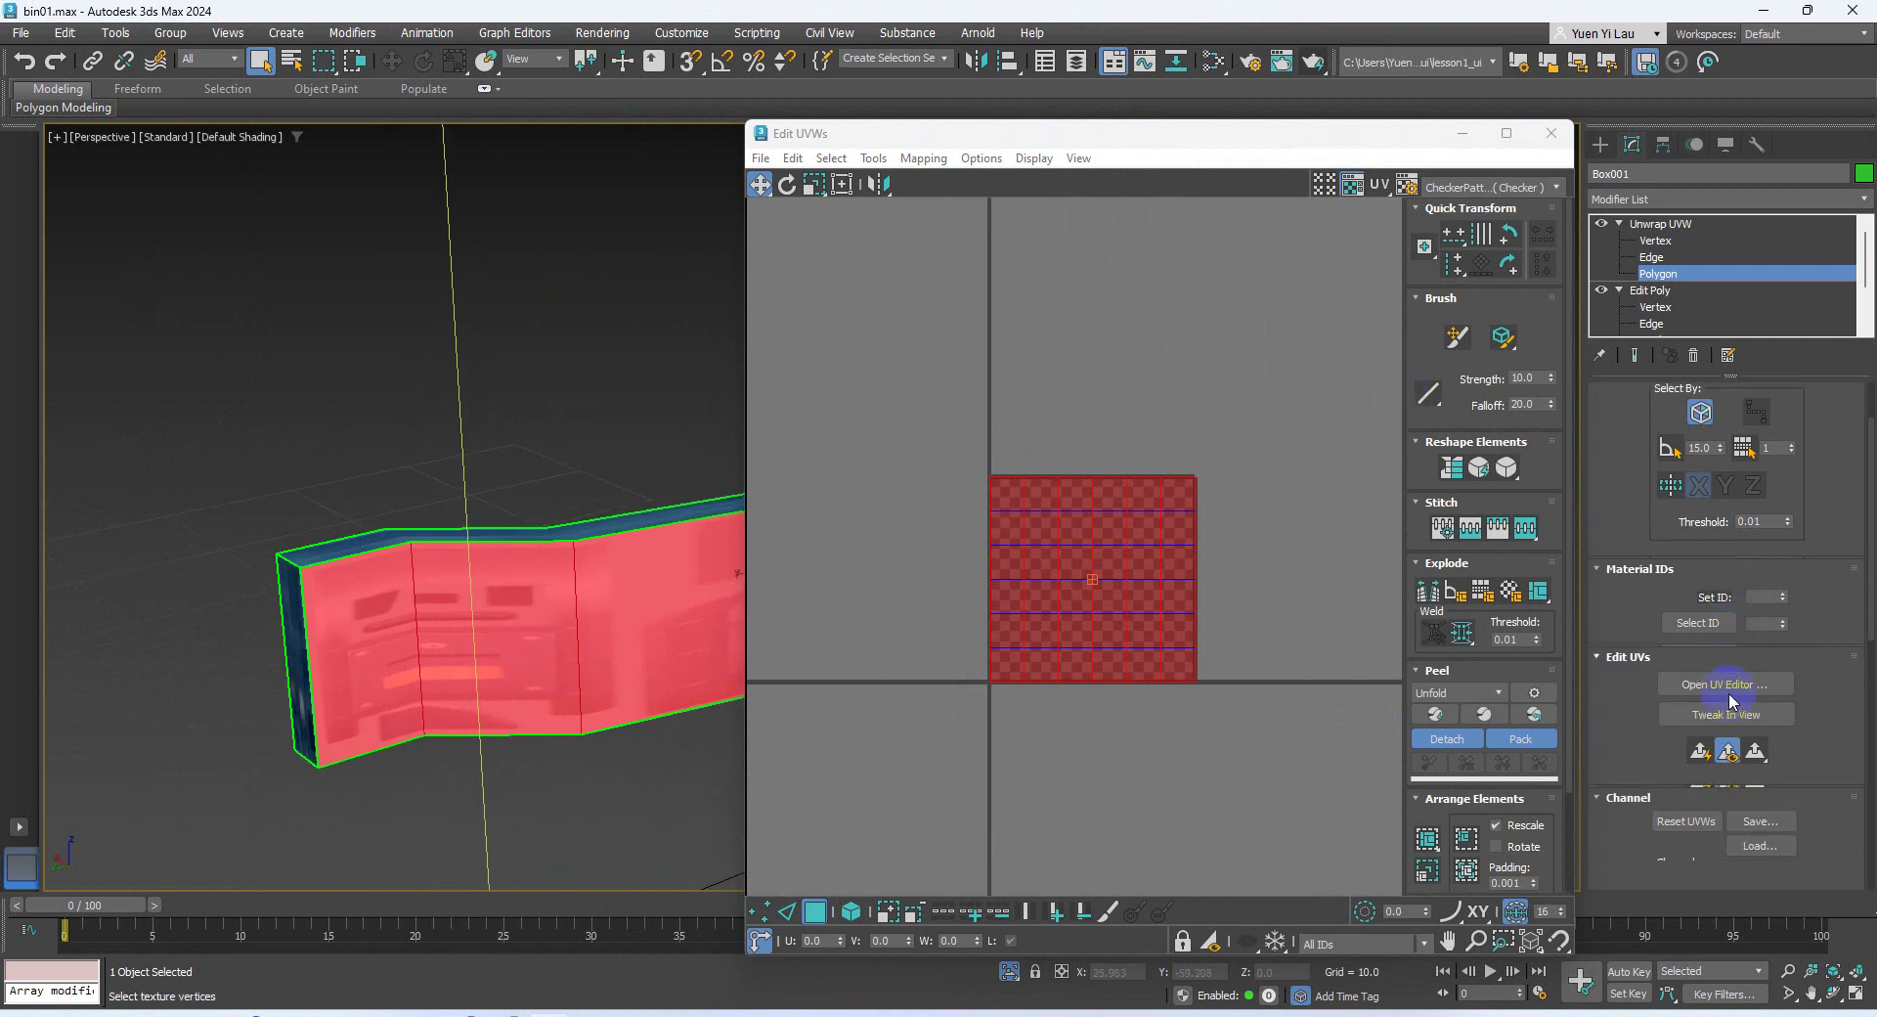
pyautogui.scroll(-1, 1704, 821)
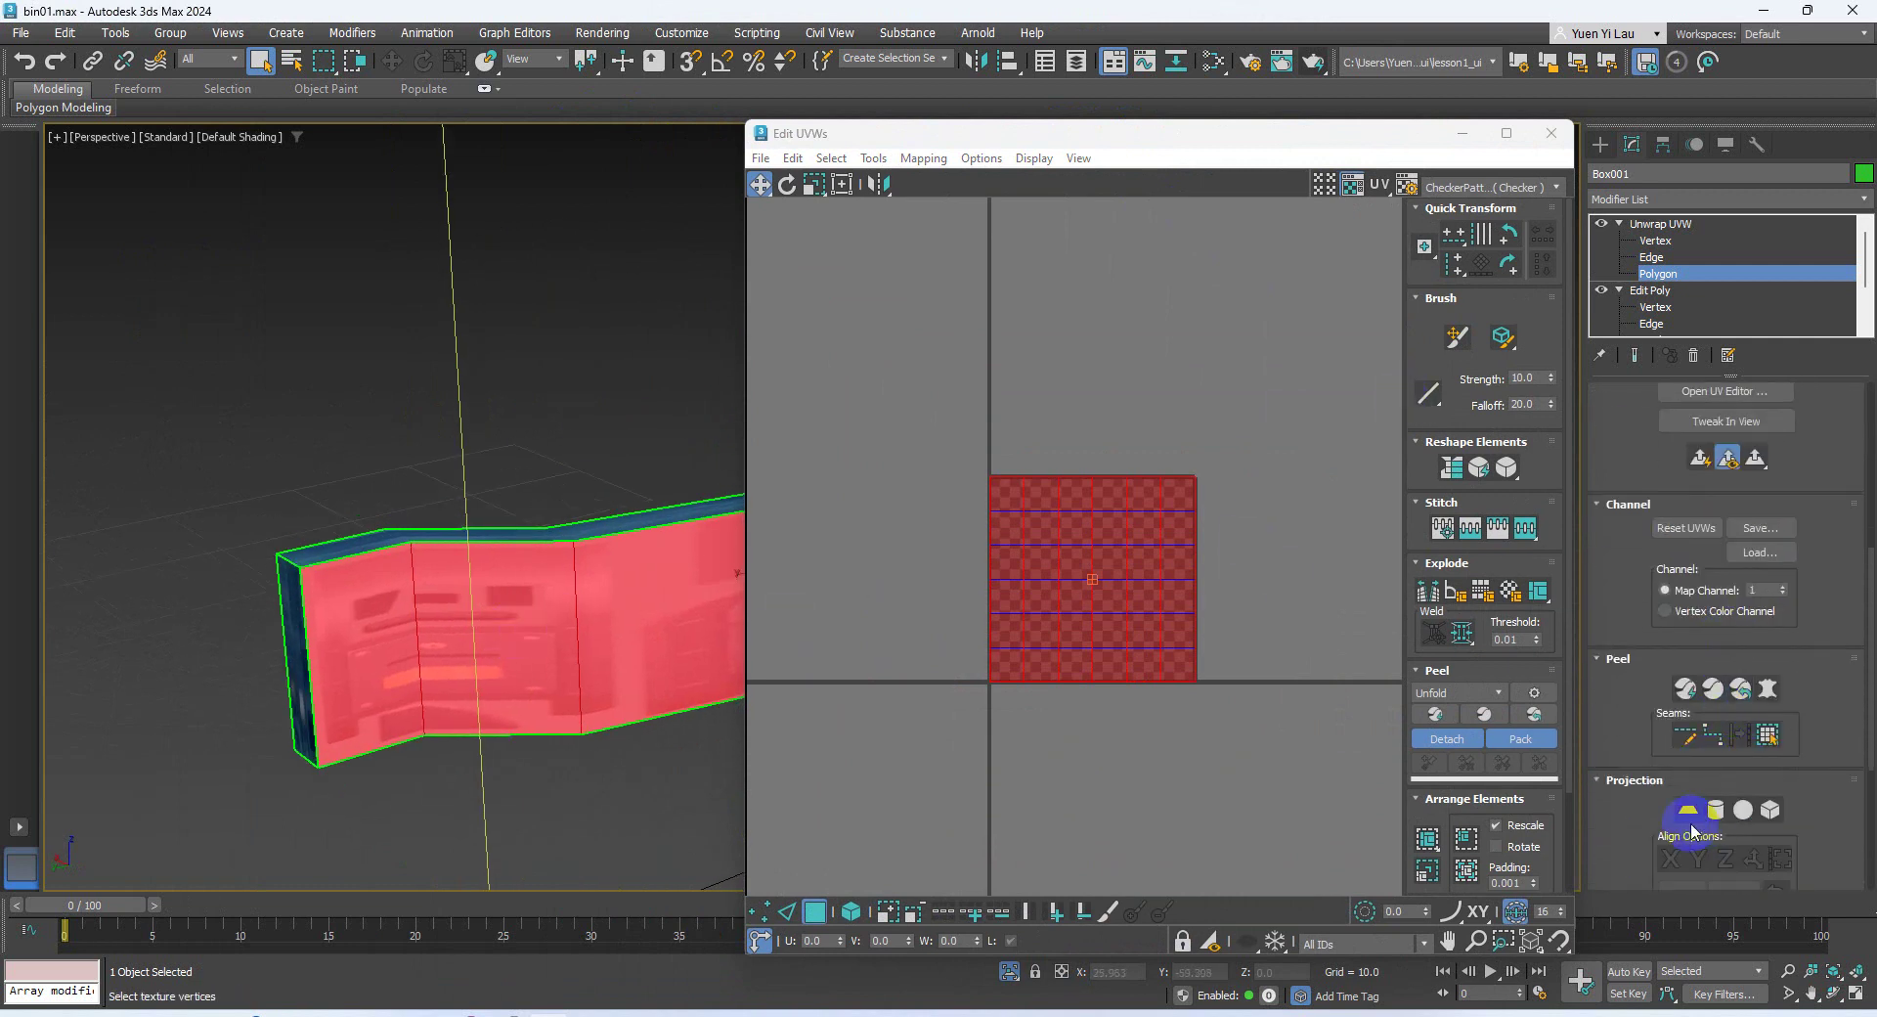
pyautogui.scroll(-1, 1690, 807)
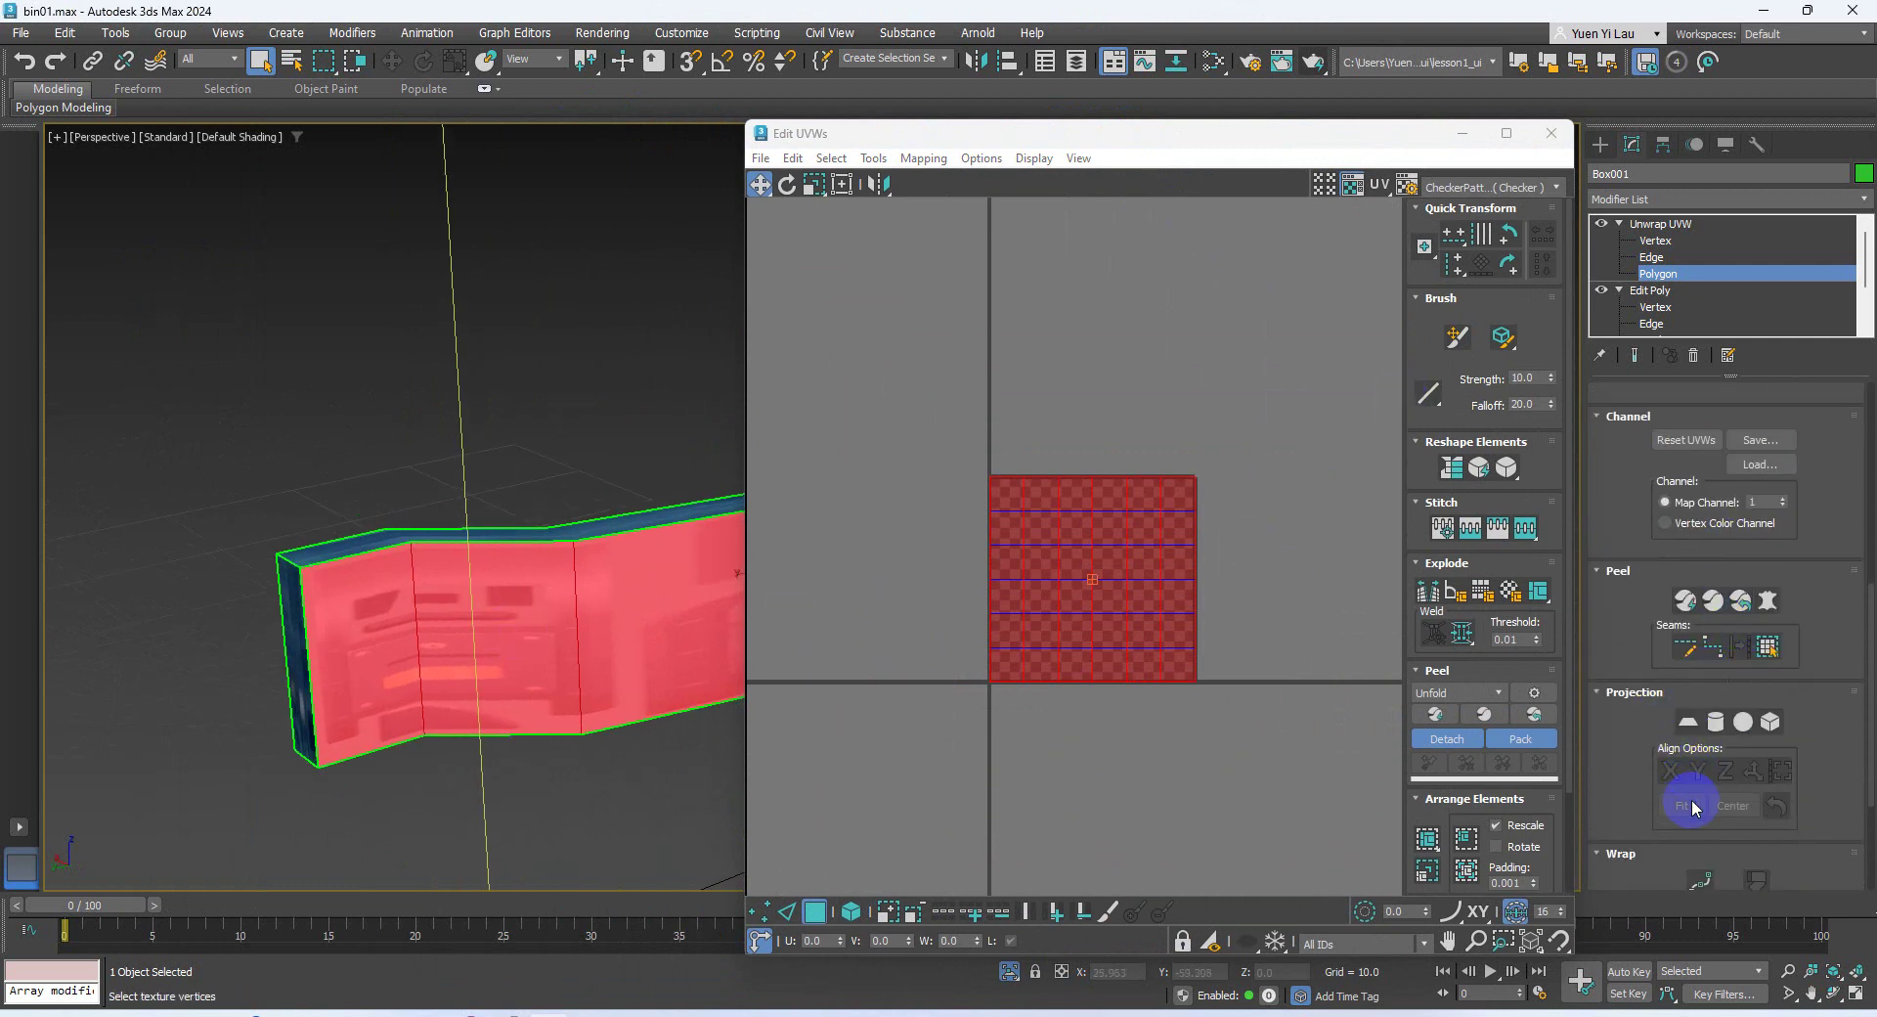
pyautogui.click(1687, 725)
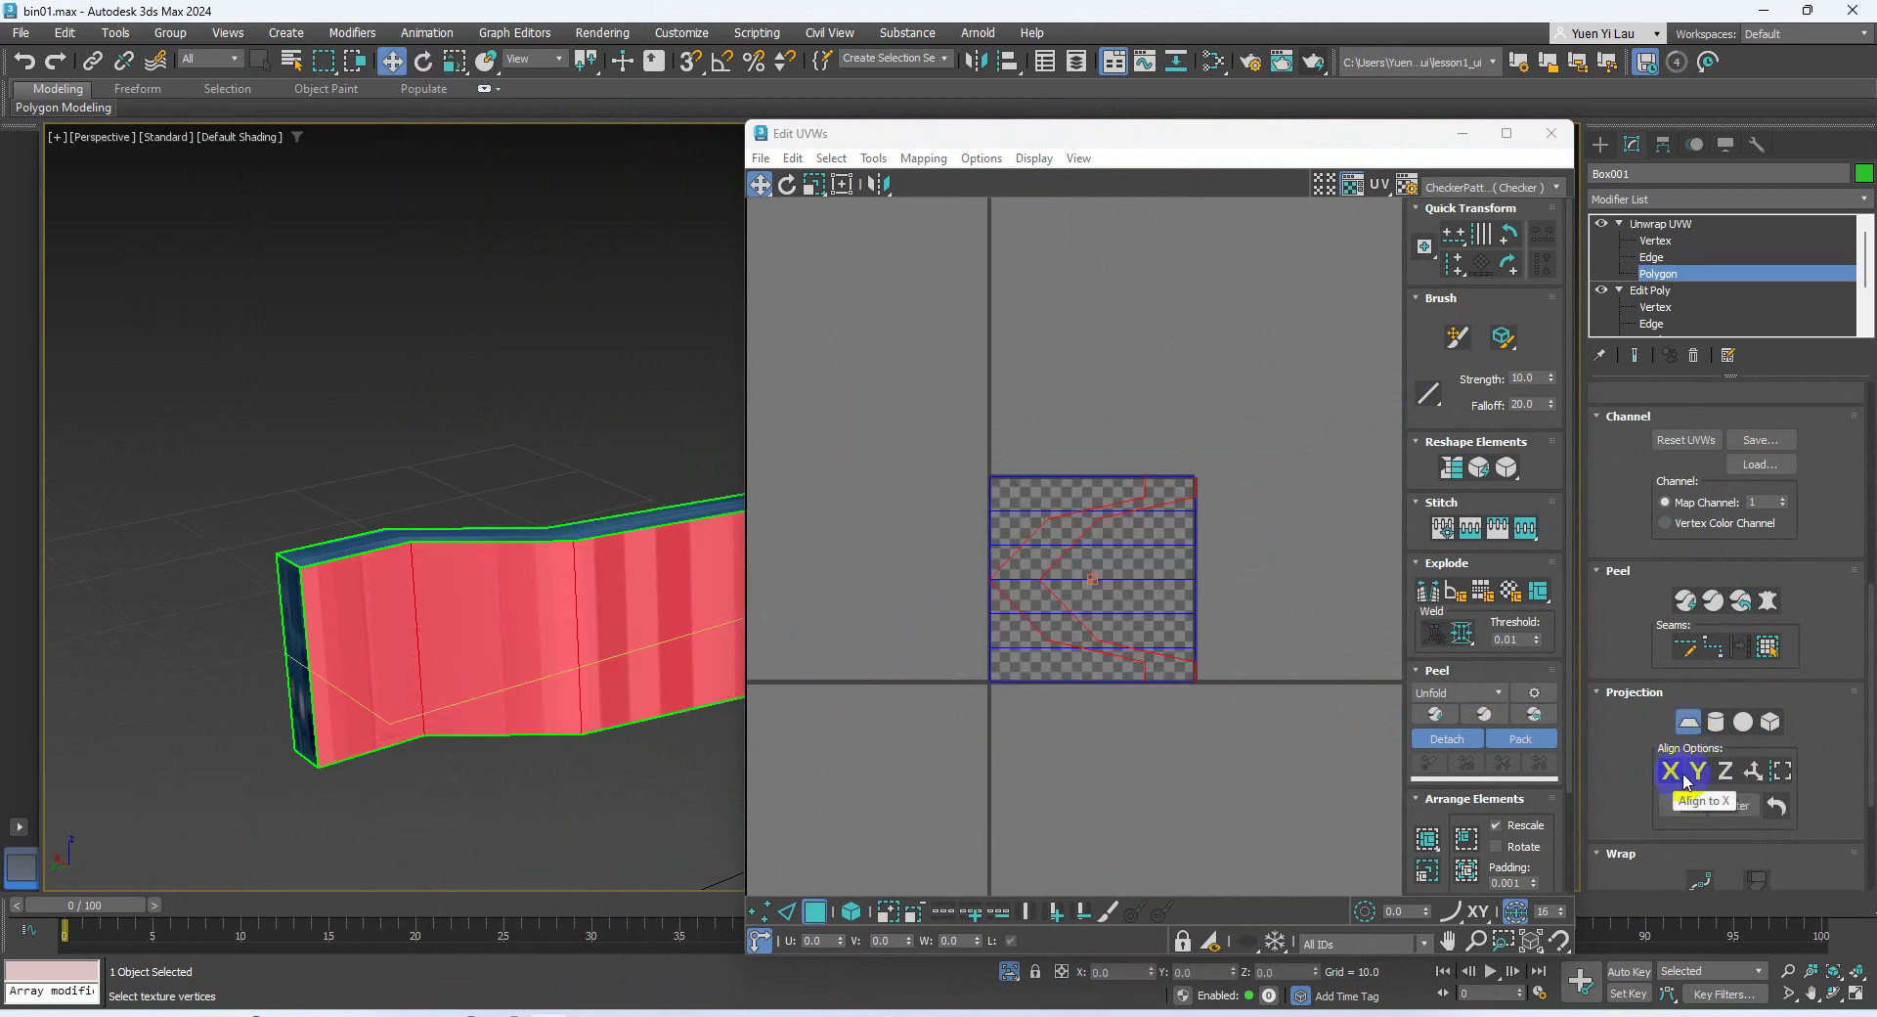
pyautogui.moveTo(978, 152); pyautogui.dragTo(1344, 583)
pyautogui.moveTo(658, 644)
pyautogui.keyDown('alt'); pyautogui.mouseDown(button='middle')
pyautogui.moveTo(717, 640)
pyautogui.moveTo(662, 642)
pyautogui.moveTo(662, 658)
pyautogui.mouseUp(button='middle'); pyautogui.keyUp('alt')
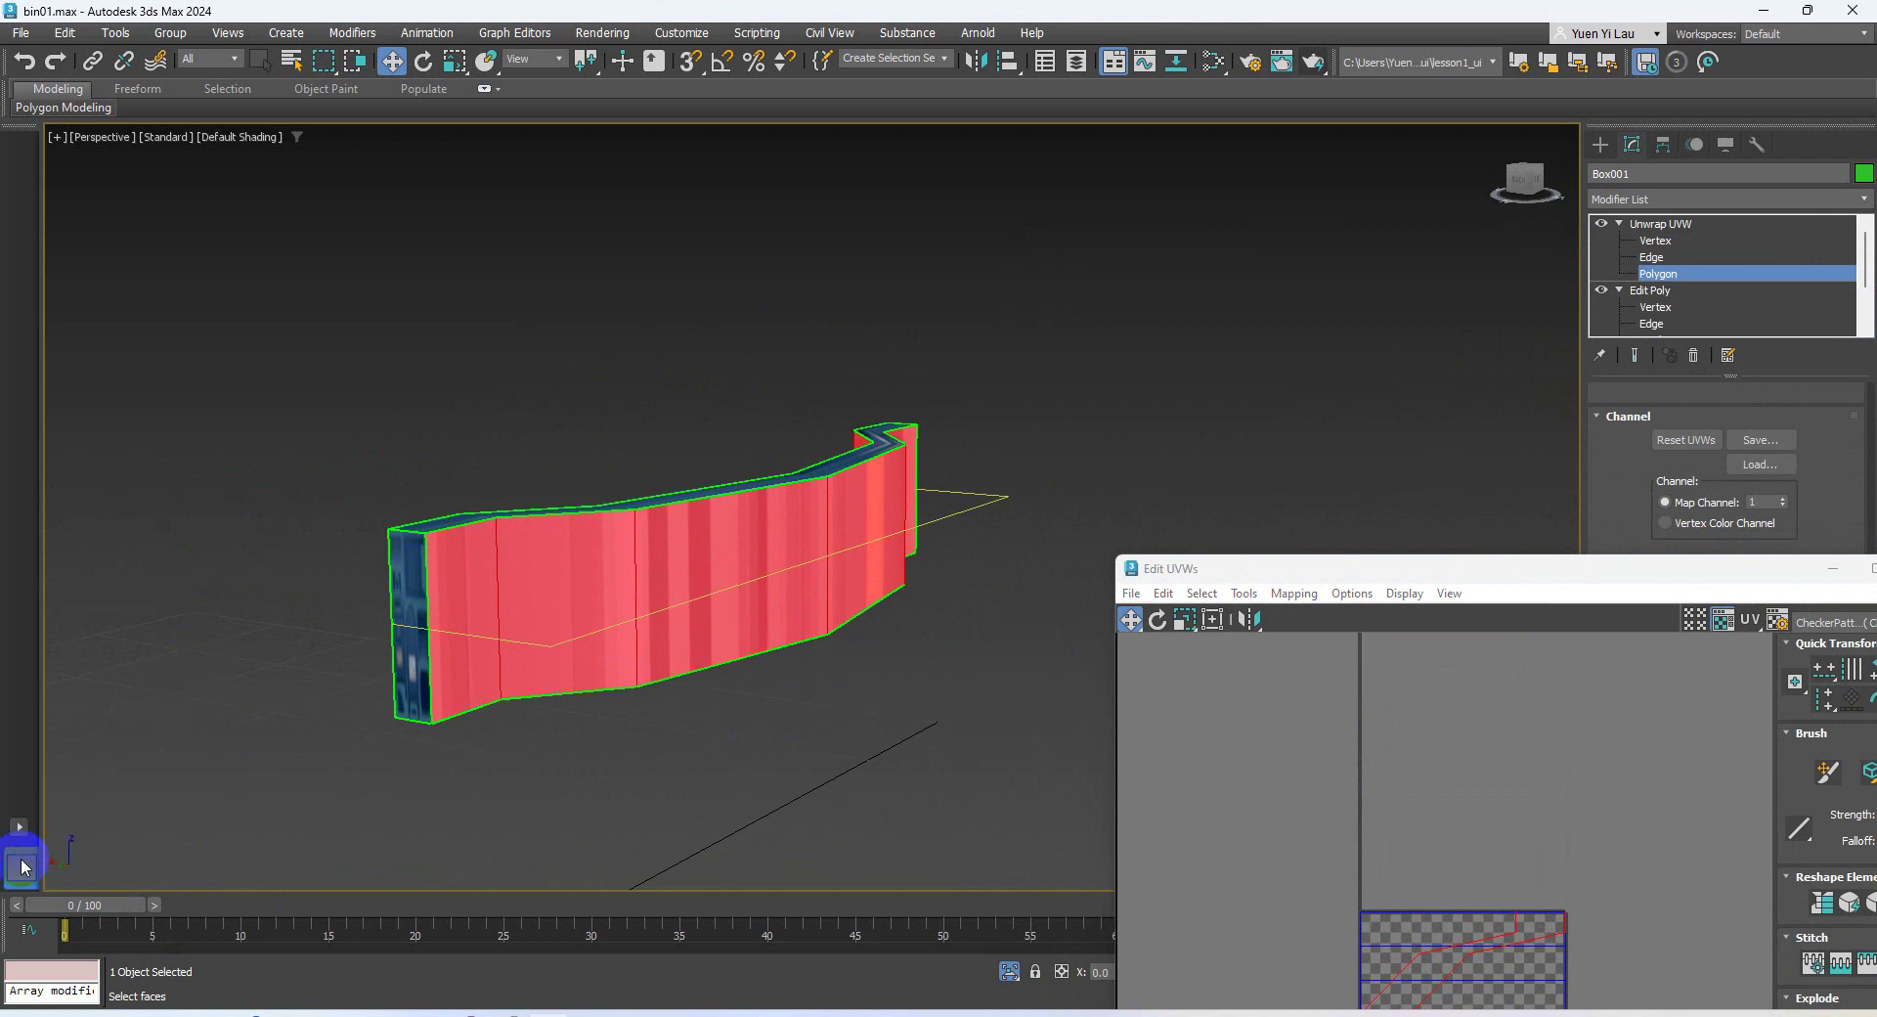
pyautogui.moveTo(1255, 570); pyautogui.dragTo(566, 656)
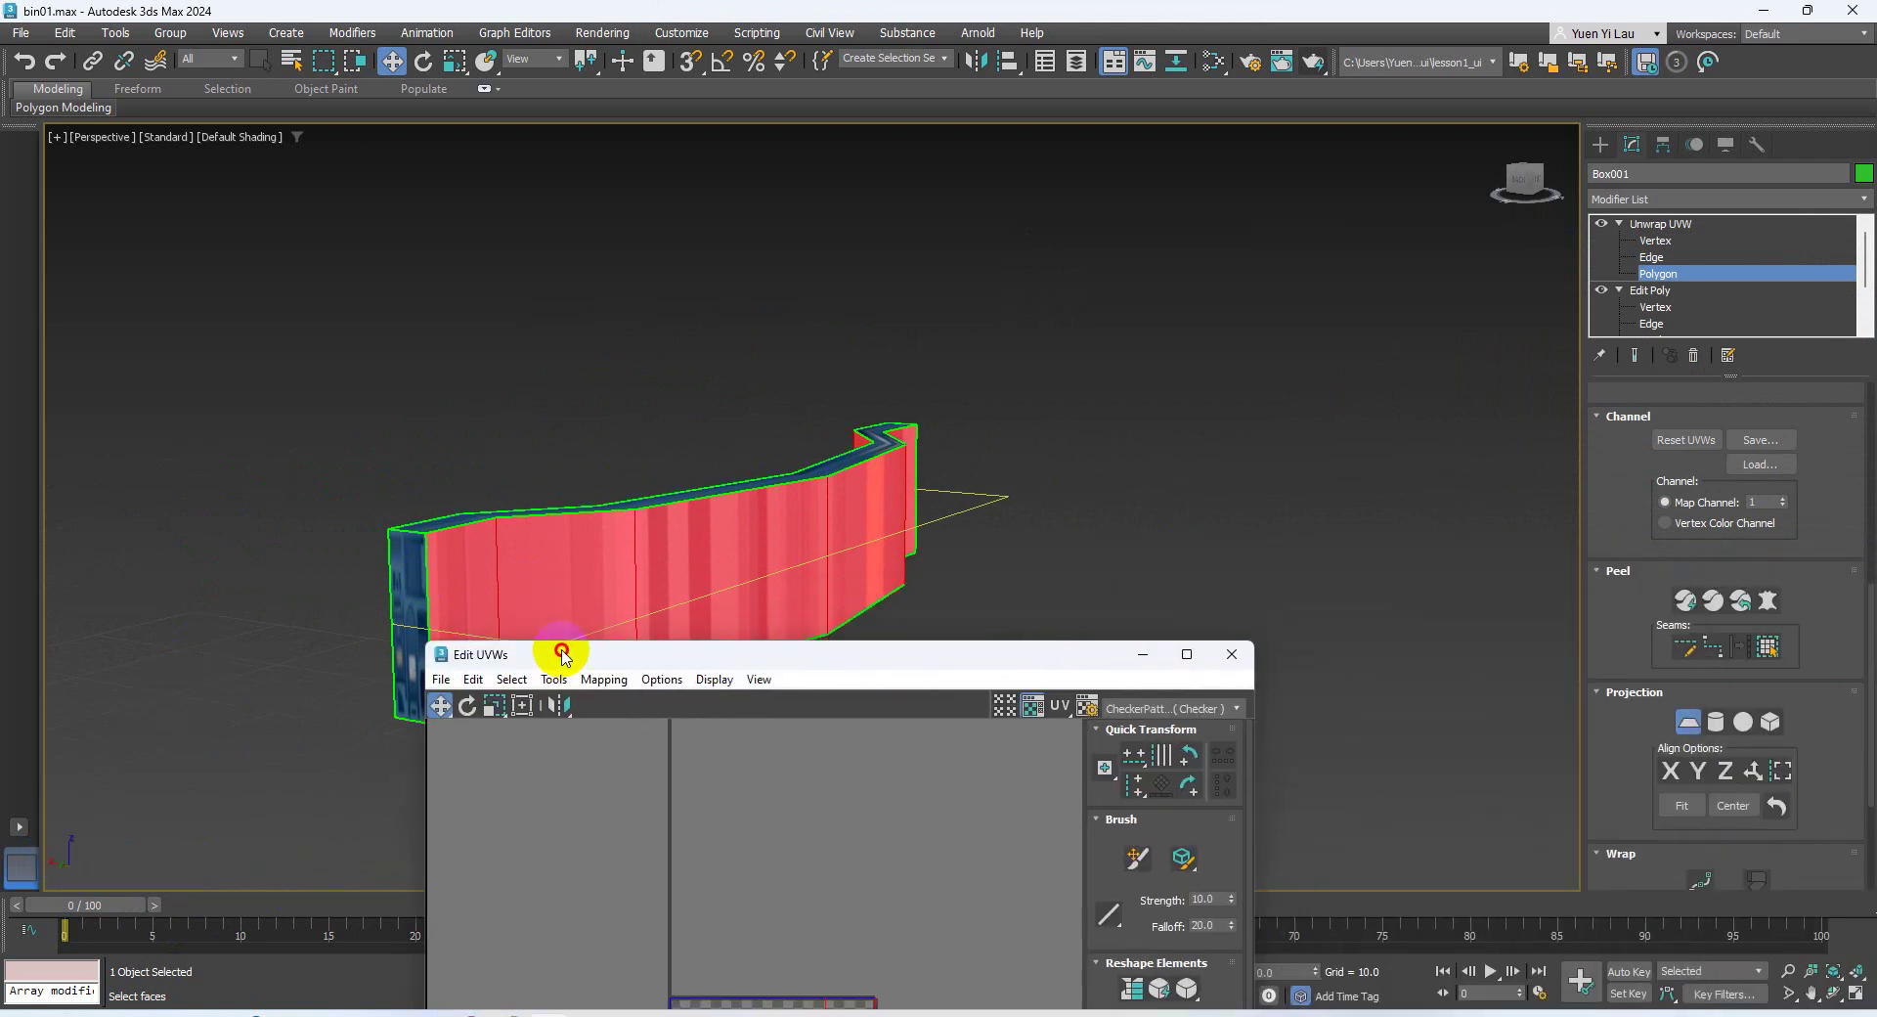
pyautogui.click(1669, 773)
# Check the projected texture on the handle's front and leave planar projection mode
pyautogui.moveTo(884, 654); pyautogui.dragTo(1297, 598)
pyautogui.keyDown('alt'); pyautogui.moveTo(584, 634); pyautogui.dragTo(444, 550, button='middle'); pyautogui.keyUp('alt')
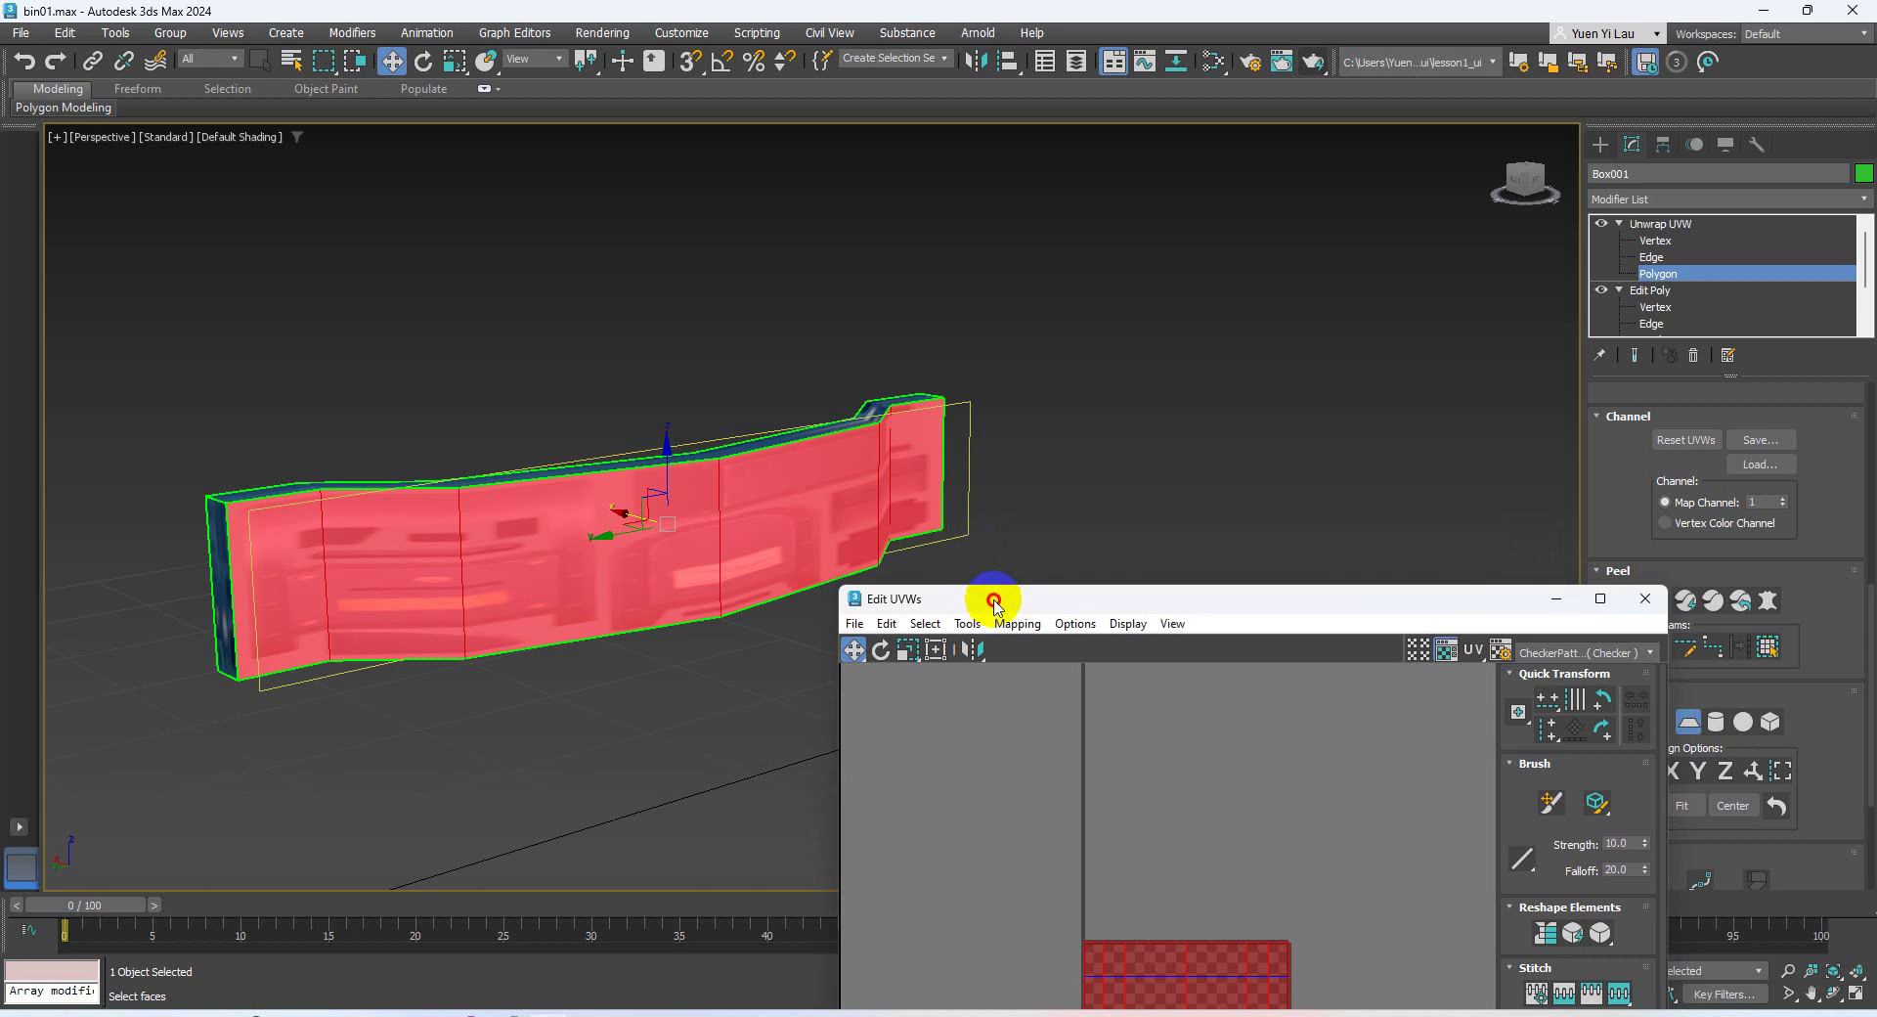
pyautogui.moveTo(993, 599); pyautogui.dragTo(643, 286)
pyautogui.click(1689, 721)
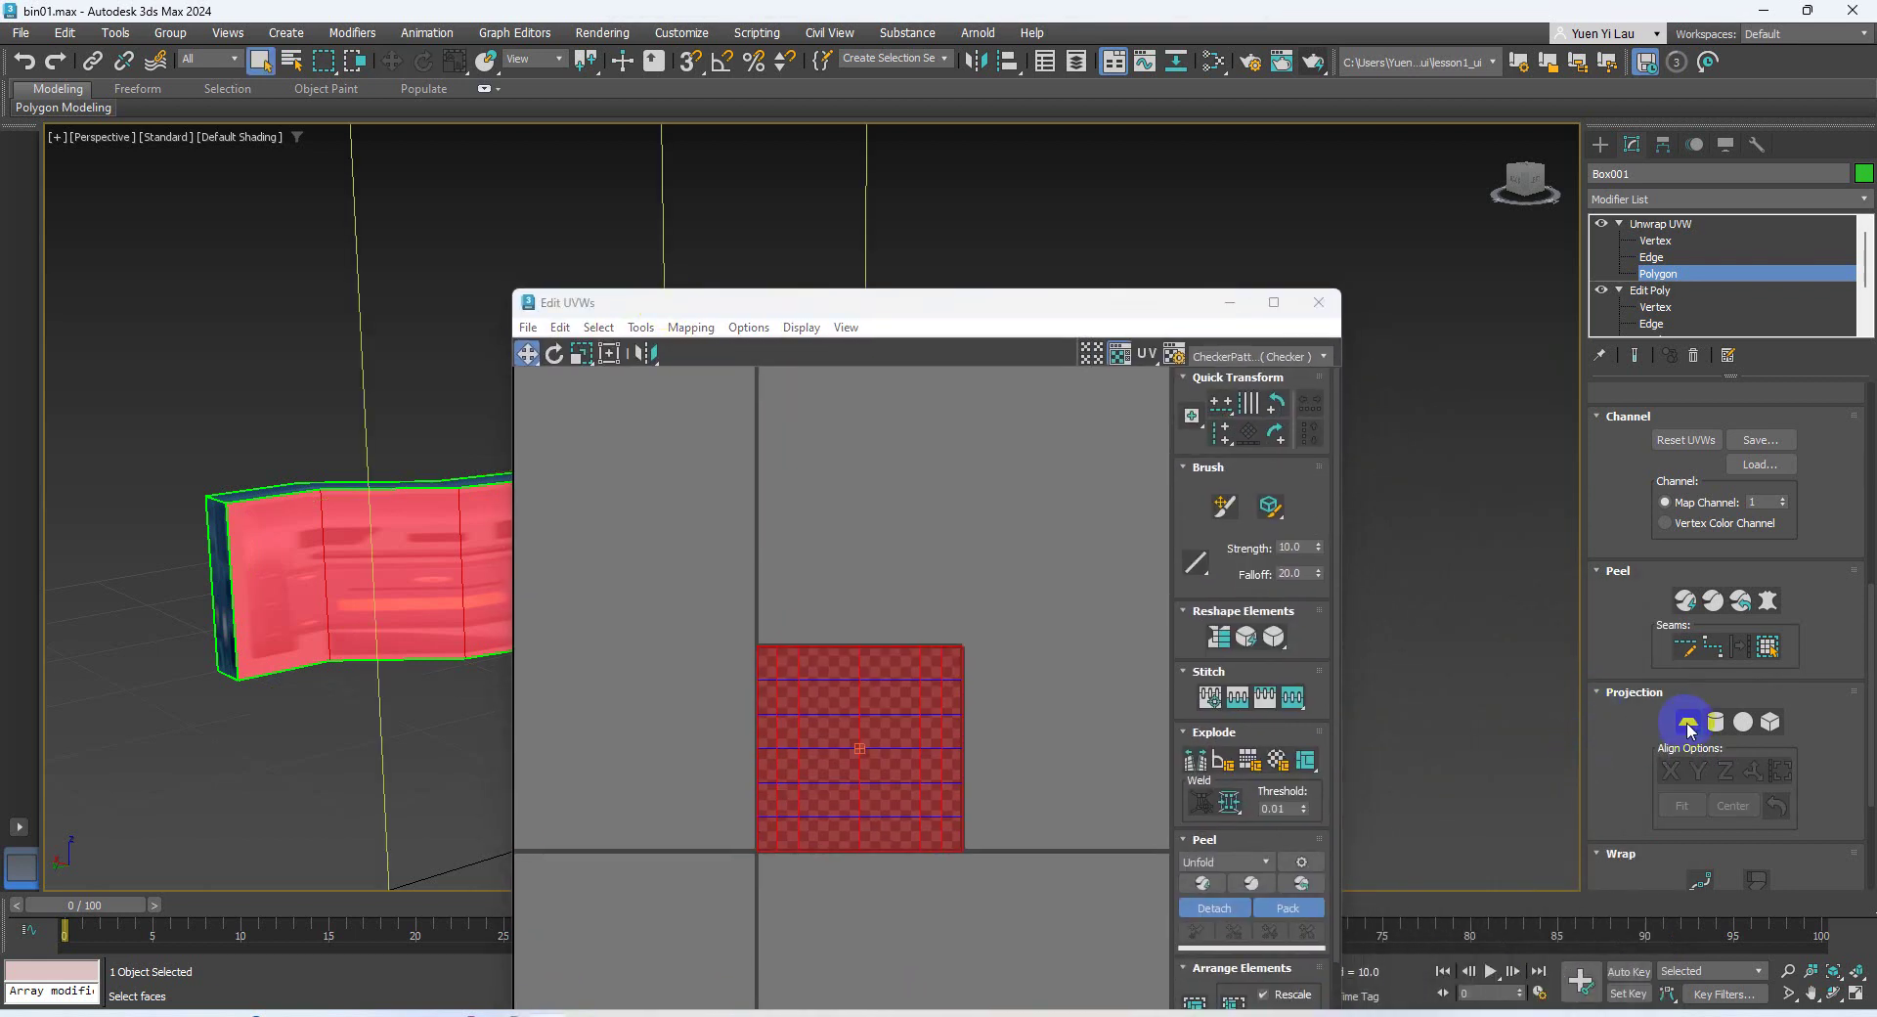
# Move the handle's front UV shell out of the checkered texture square to the empty area diagonally below its lower-left corner
pyautogui.click(796, 783)
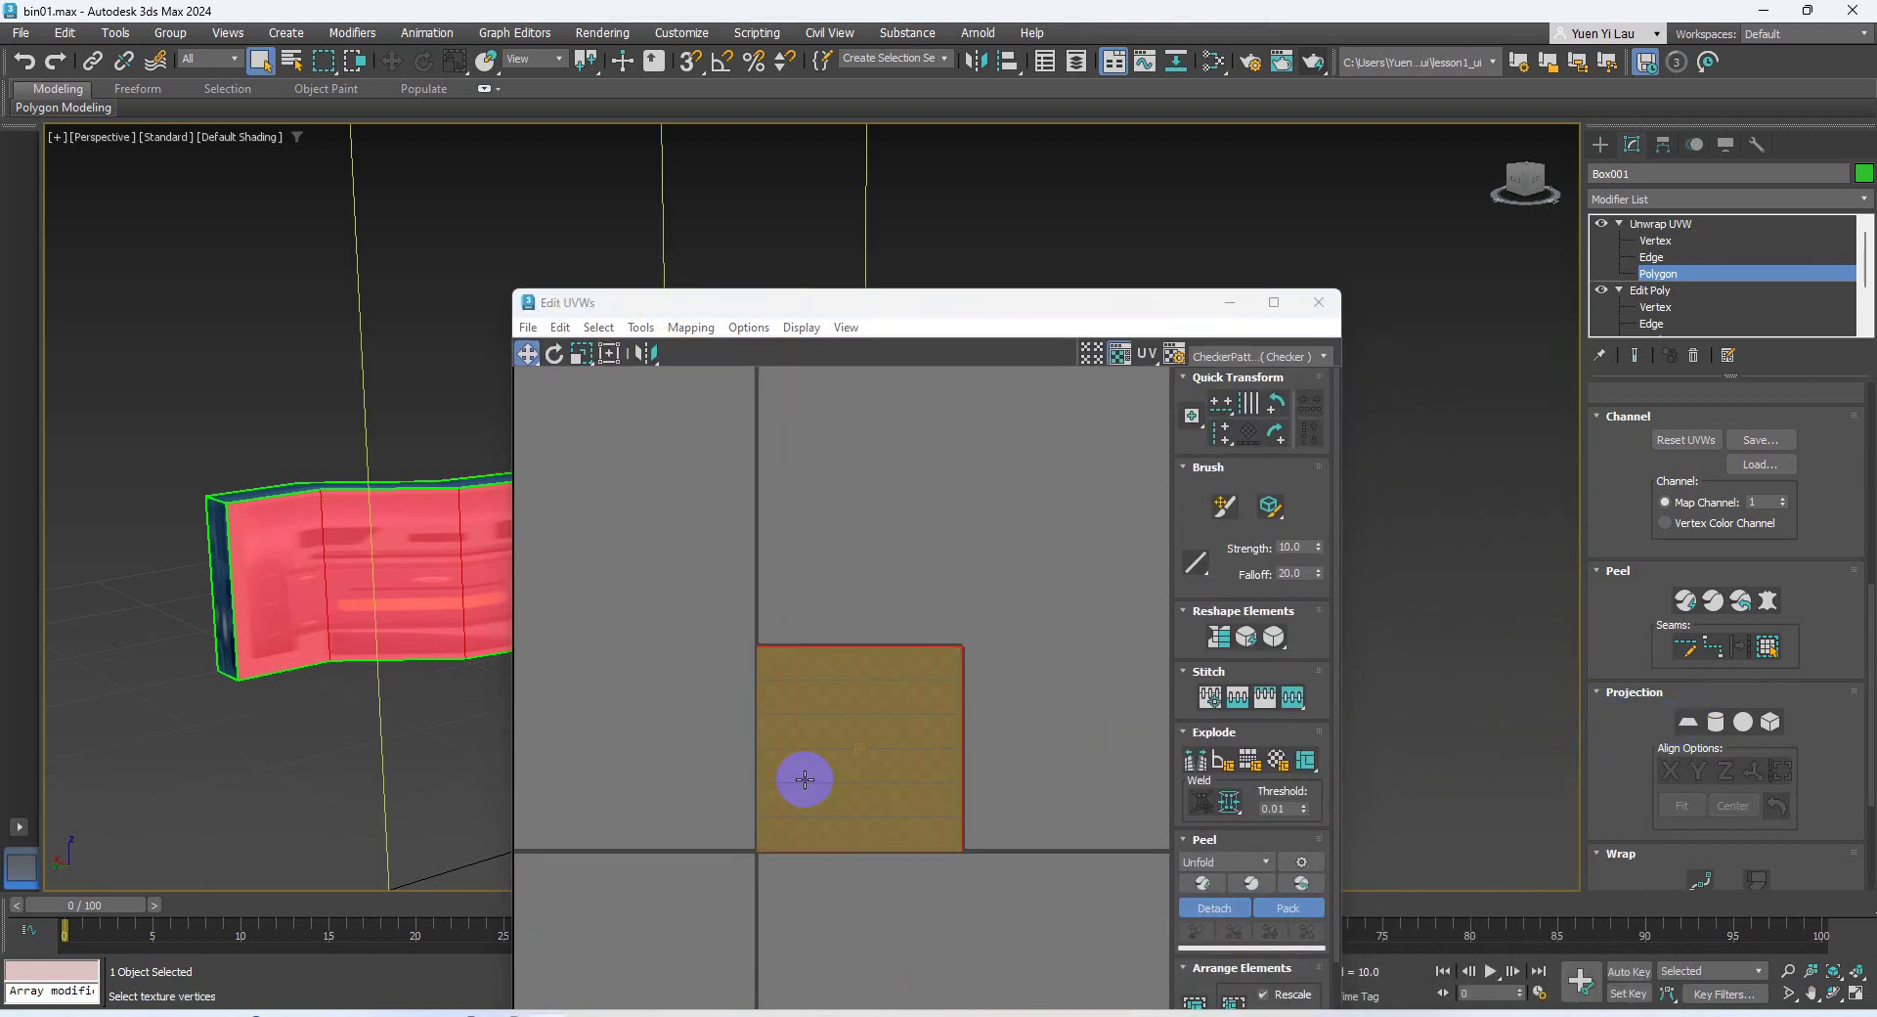
pyautogui.moveTo(822, 313); pyautogui.dragTo(843, 294)
pyautogui.click(801, 533)
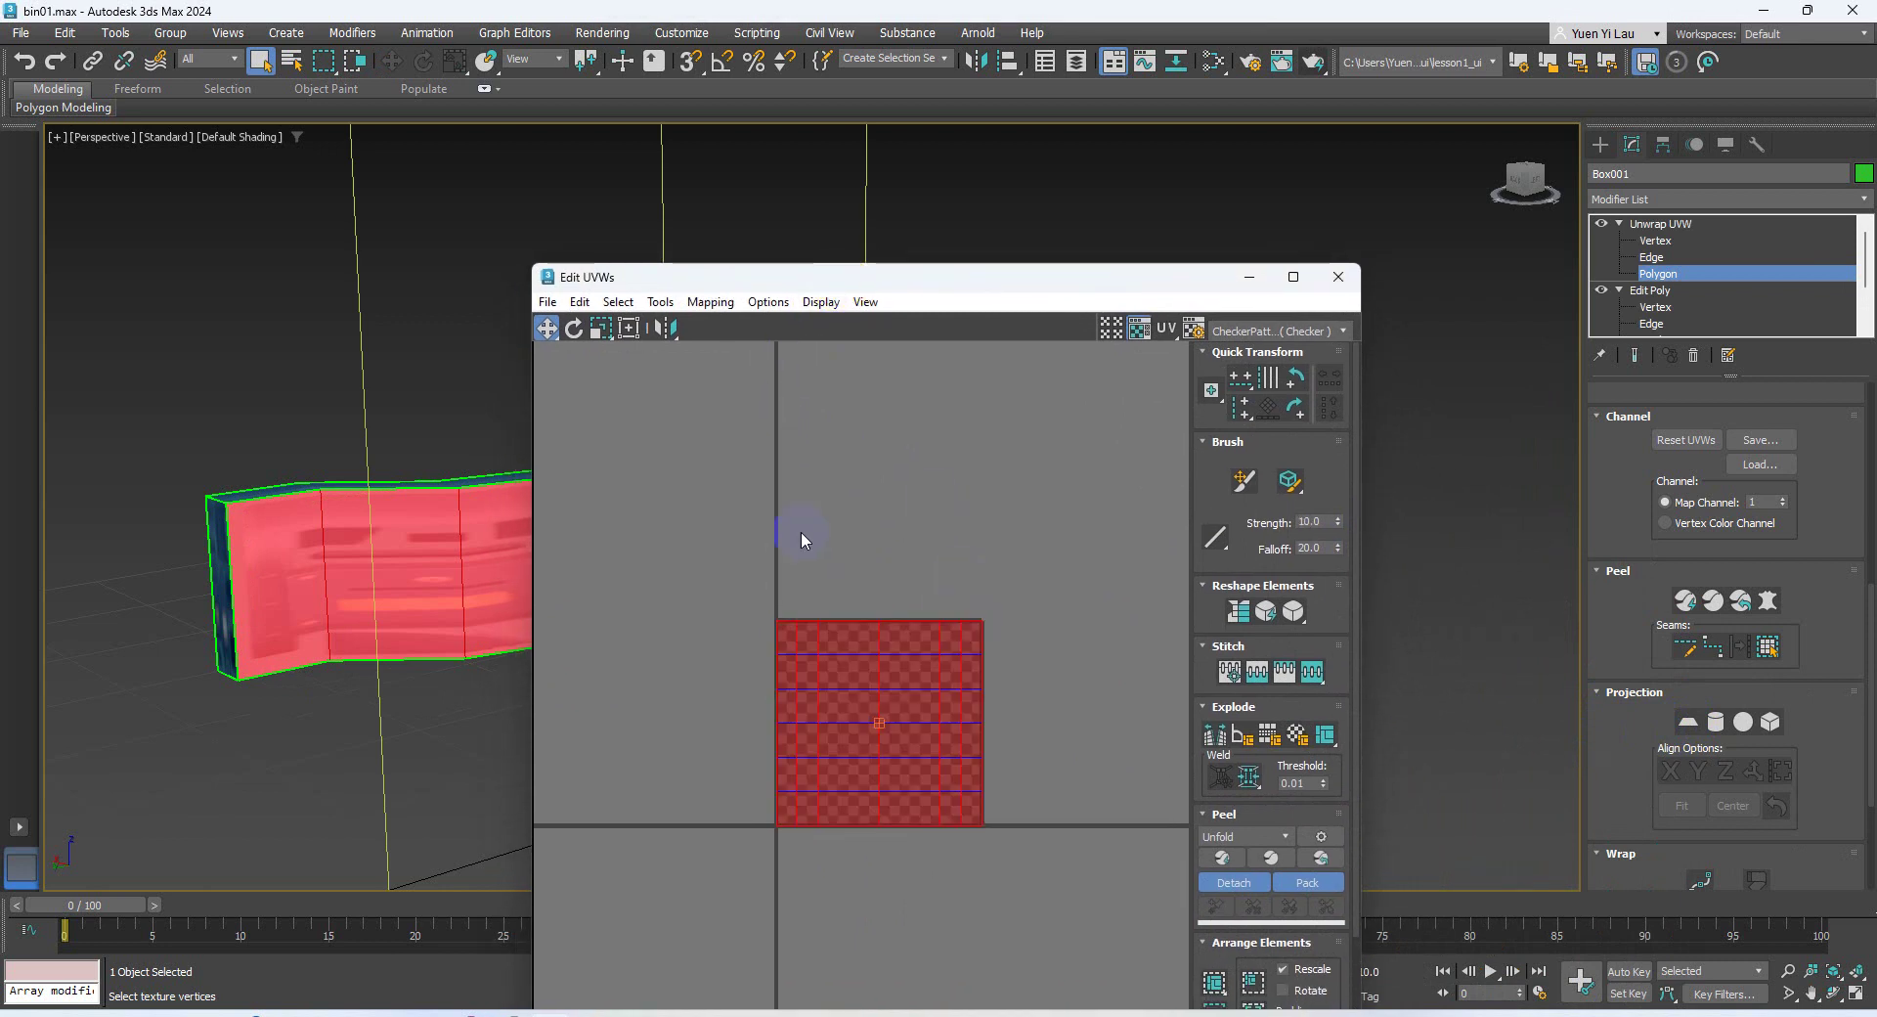
pyautogui.moveTo(912, 592); pyautogui.dragTo(889, 512, button='middle')
pyautogui.scroll(-3, 909, 579)
pyautogui.scroll(3, 898, 618)
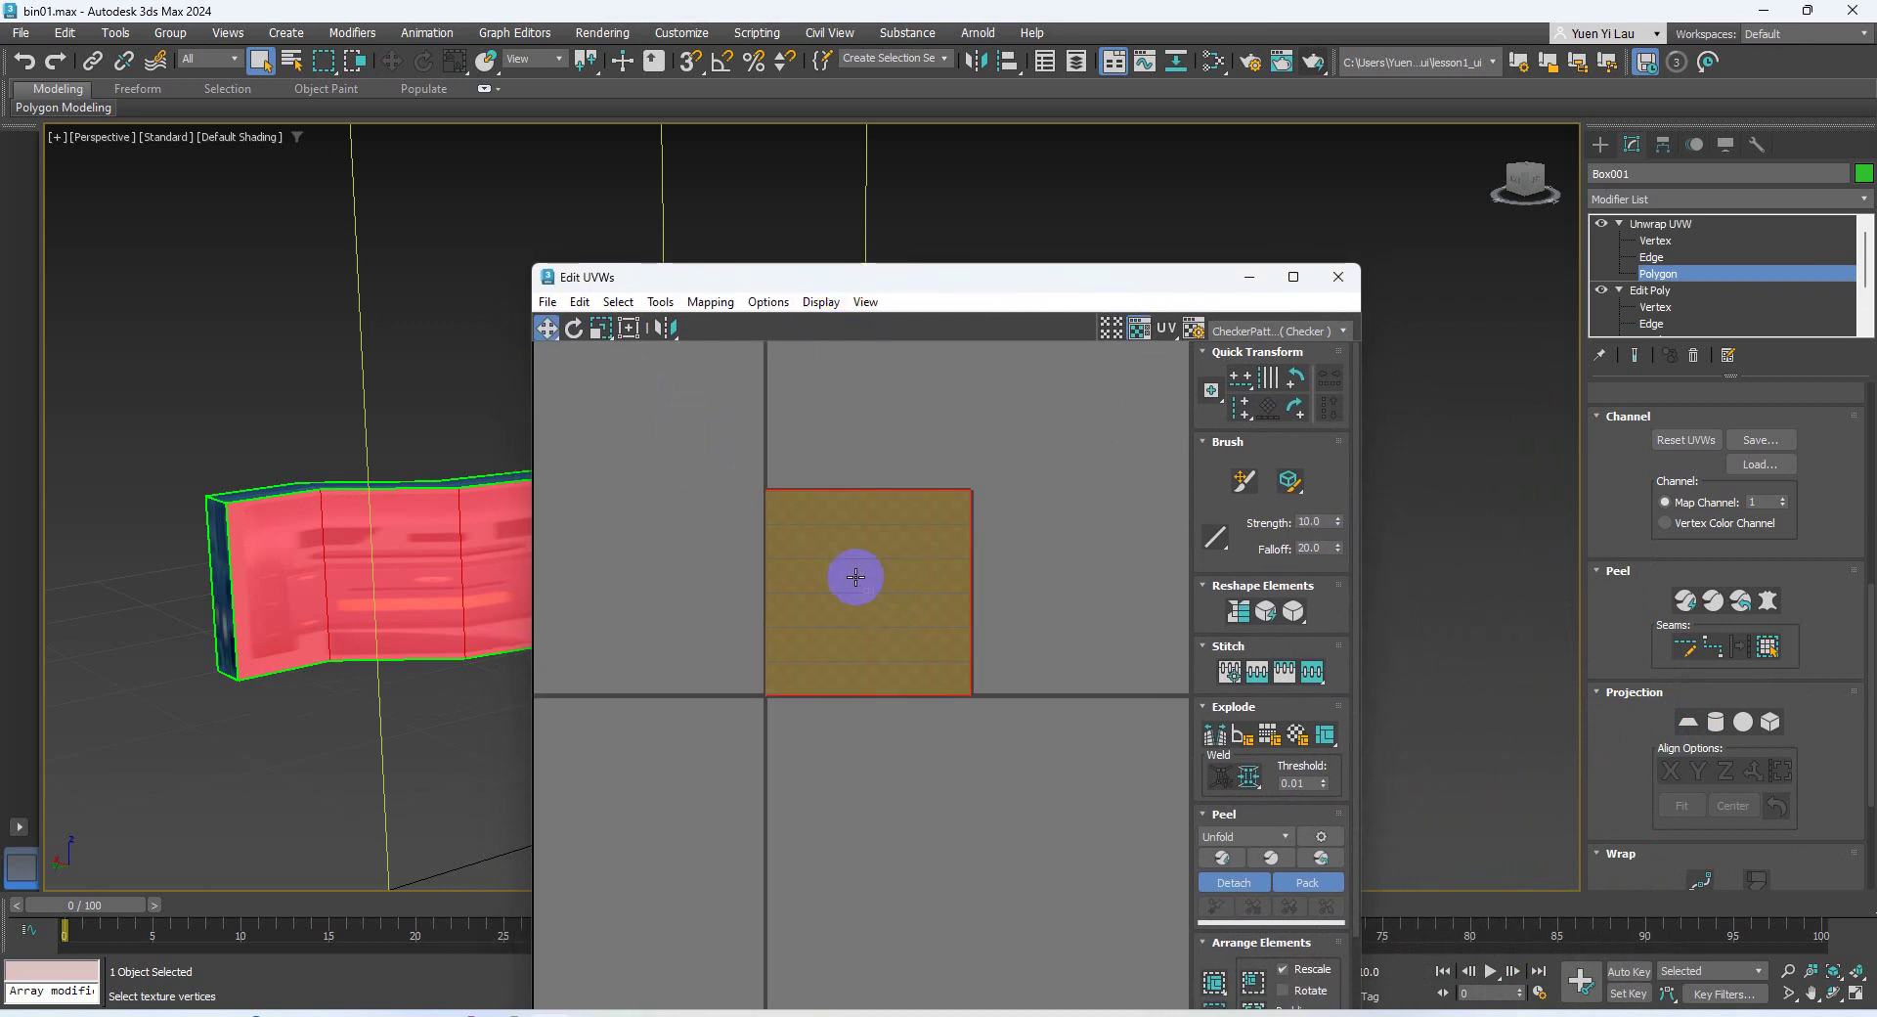
pyautogui.scroll(2, 874, 598)
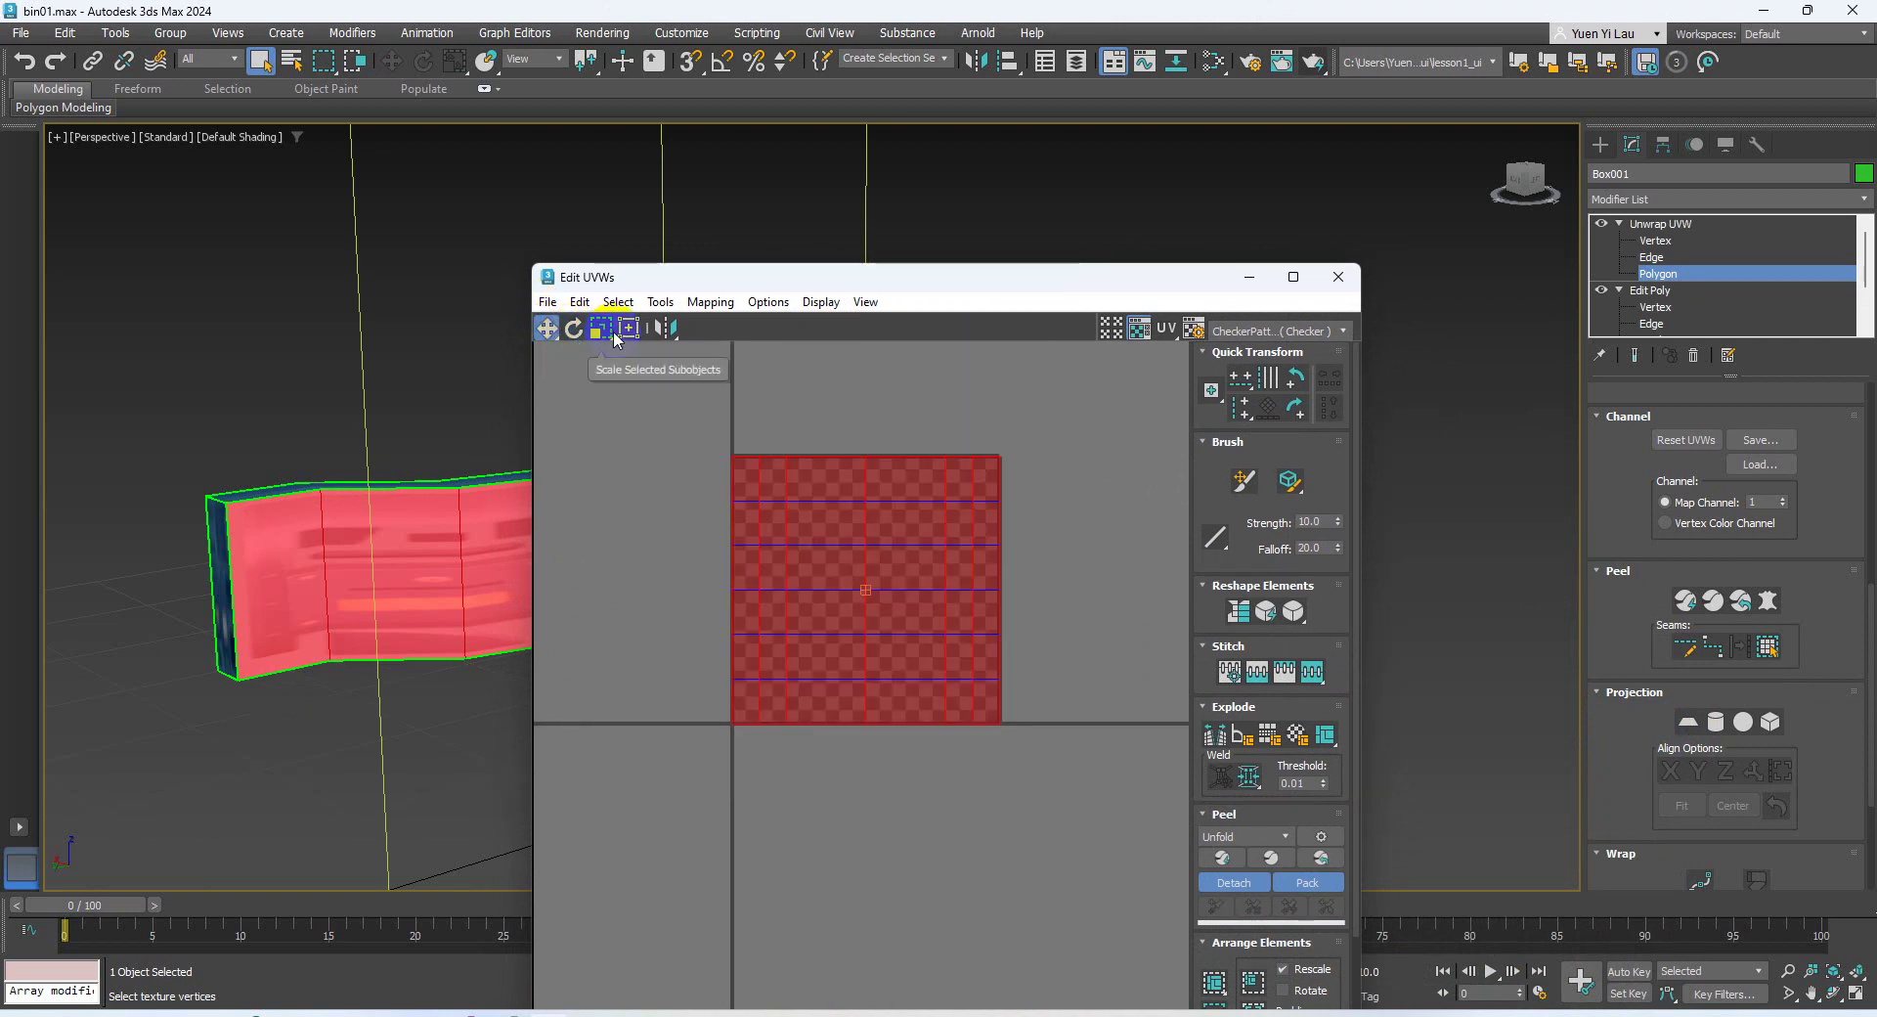
pyautogui.moveTo(889, 586); pyautogui.dragTo(692, 884)
pyautogui.moveTo(805, 725); pyautogui.dragTo(960, 573, button='middle')
pyautogui.moveTo(882, 746); pyautogui.dragTo(751, 788)
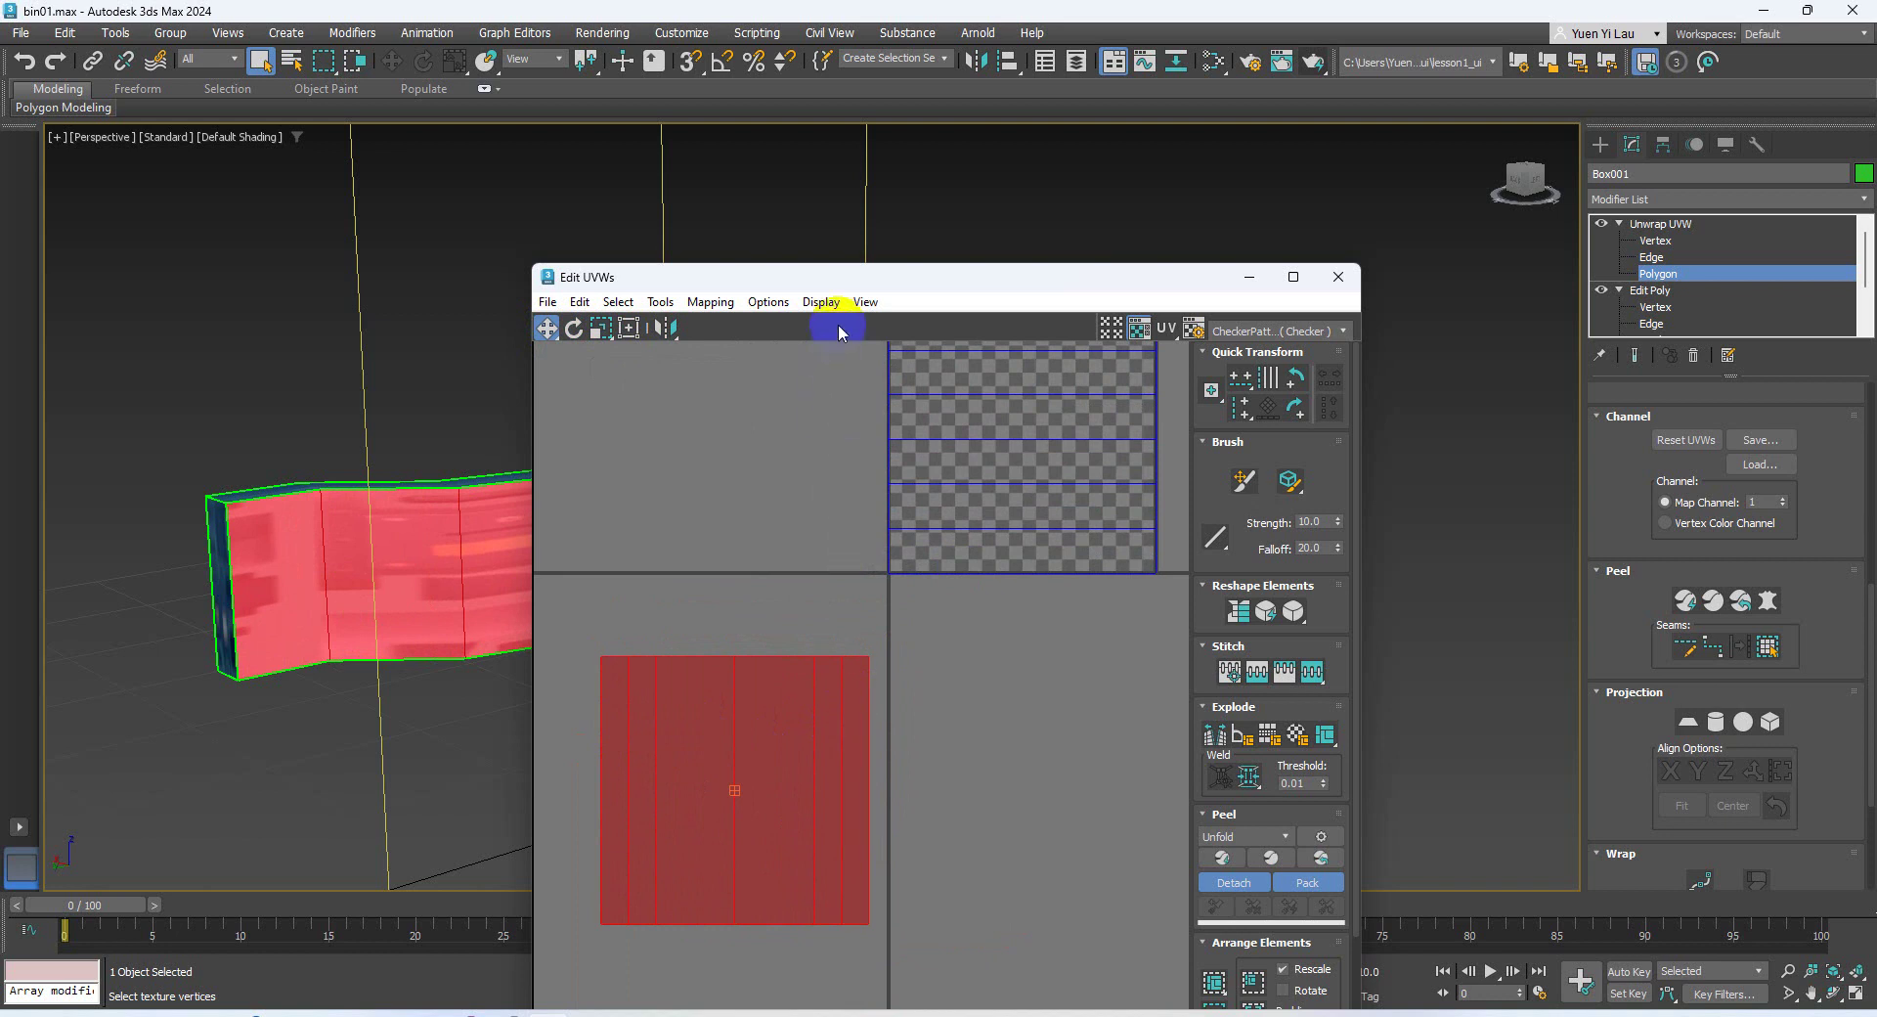
# Select the handle's front faces one at a time to compare each with its strip in the UV layout
pyautogui.moveTo(839, 280); pyautogui.dragTo(1215, 304)
pyautogui.click(294, 571)
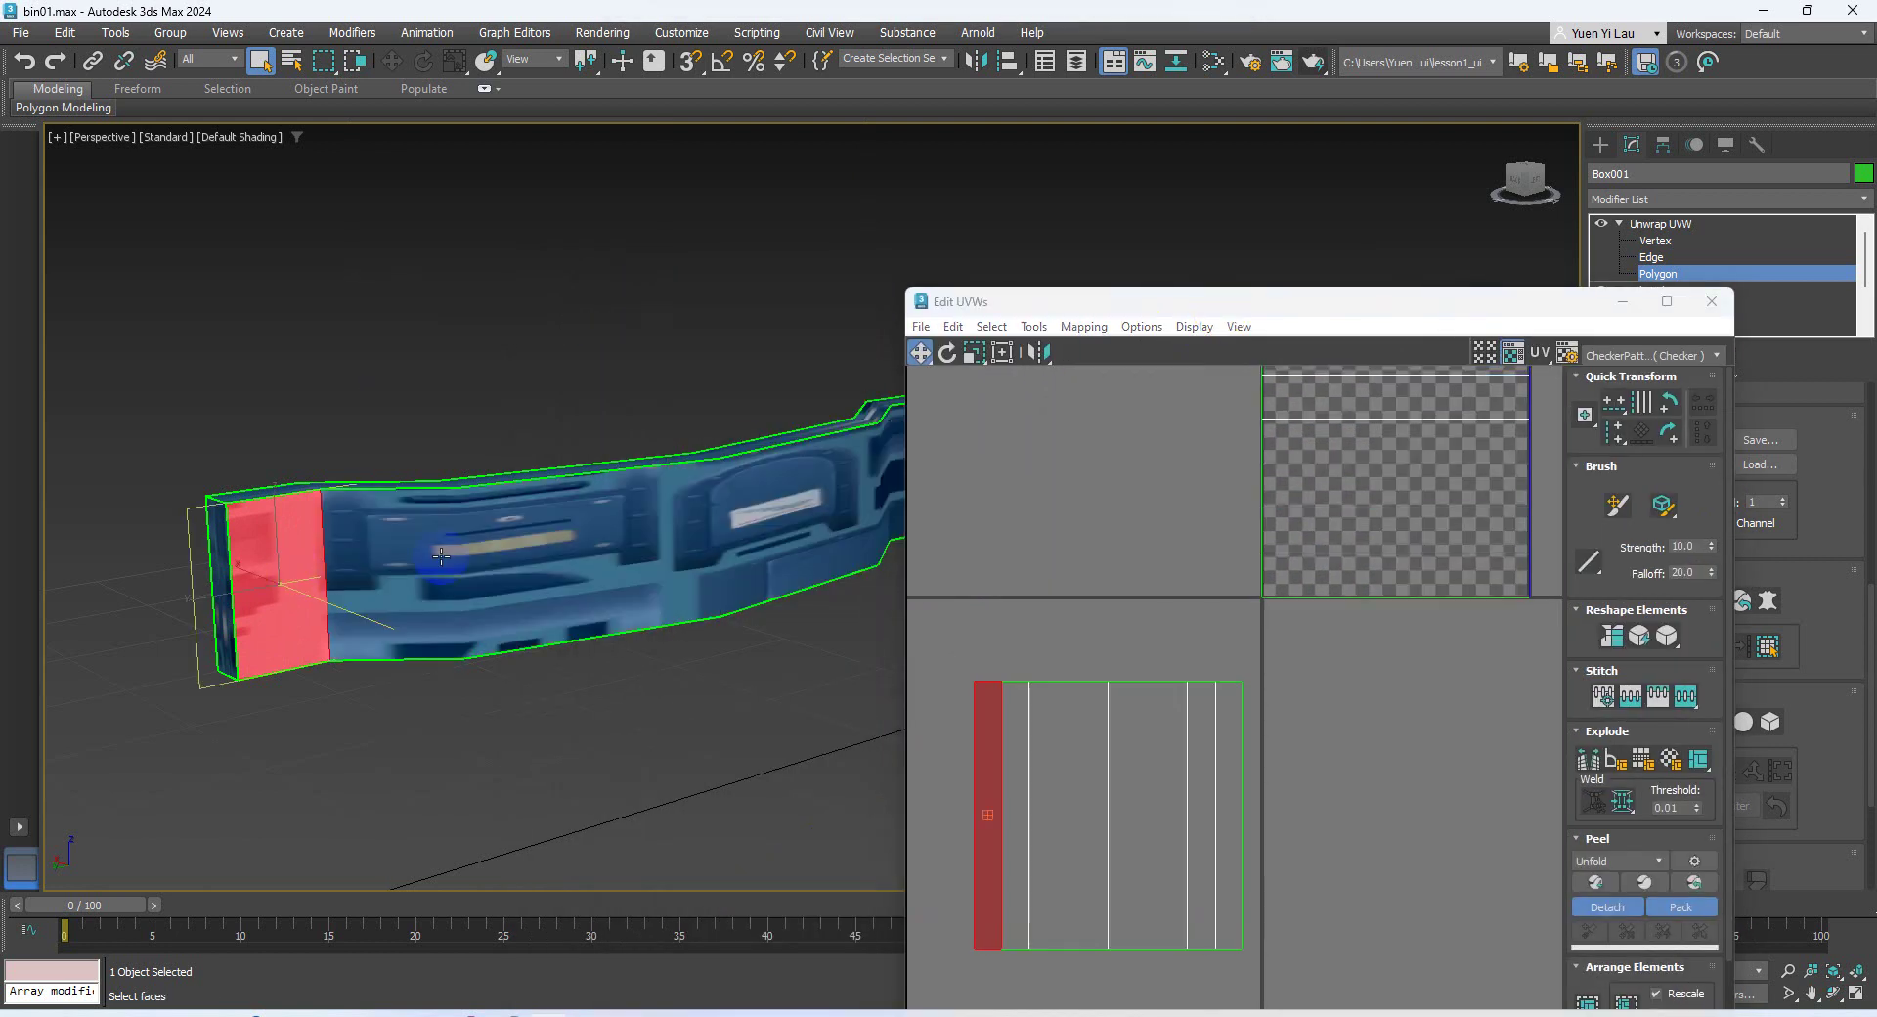
pyautogui.click(431, 561)
pyautogui.click(547, 557)
pyautogui.click(801, 567)
pyautogui.keyDown('alt'); pyautogui.moveTo(801, 567); pyautogui.dragTo(822, 528, button='middle'); pyautogui.keyUp('alt')
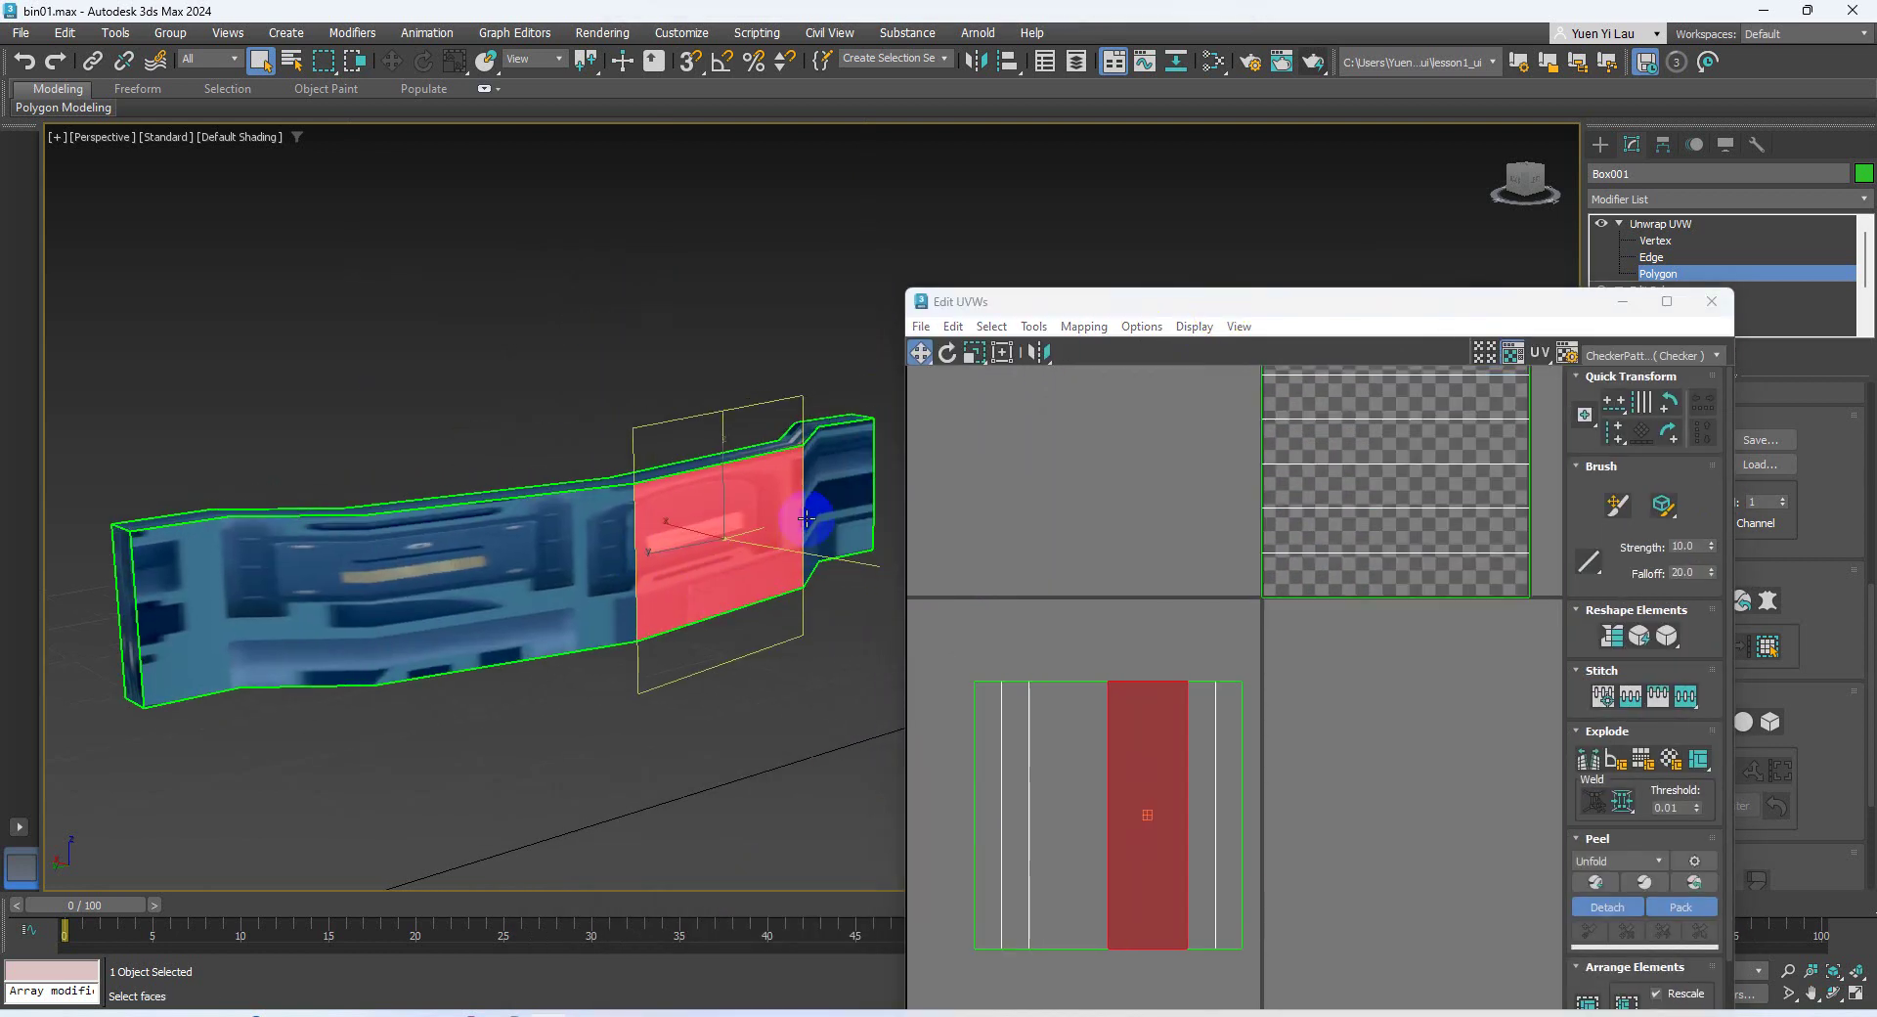
pyautogui.click(848, 488)
pyautogui.click(792, 494)
pyautogui.click(811, 473)
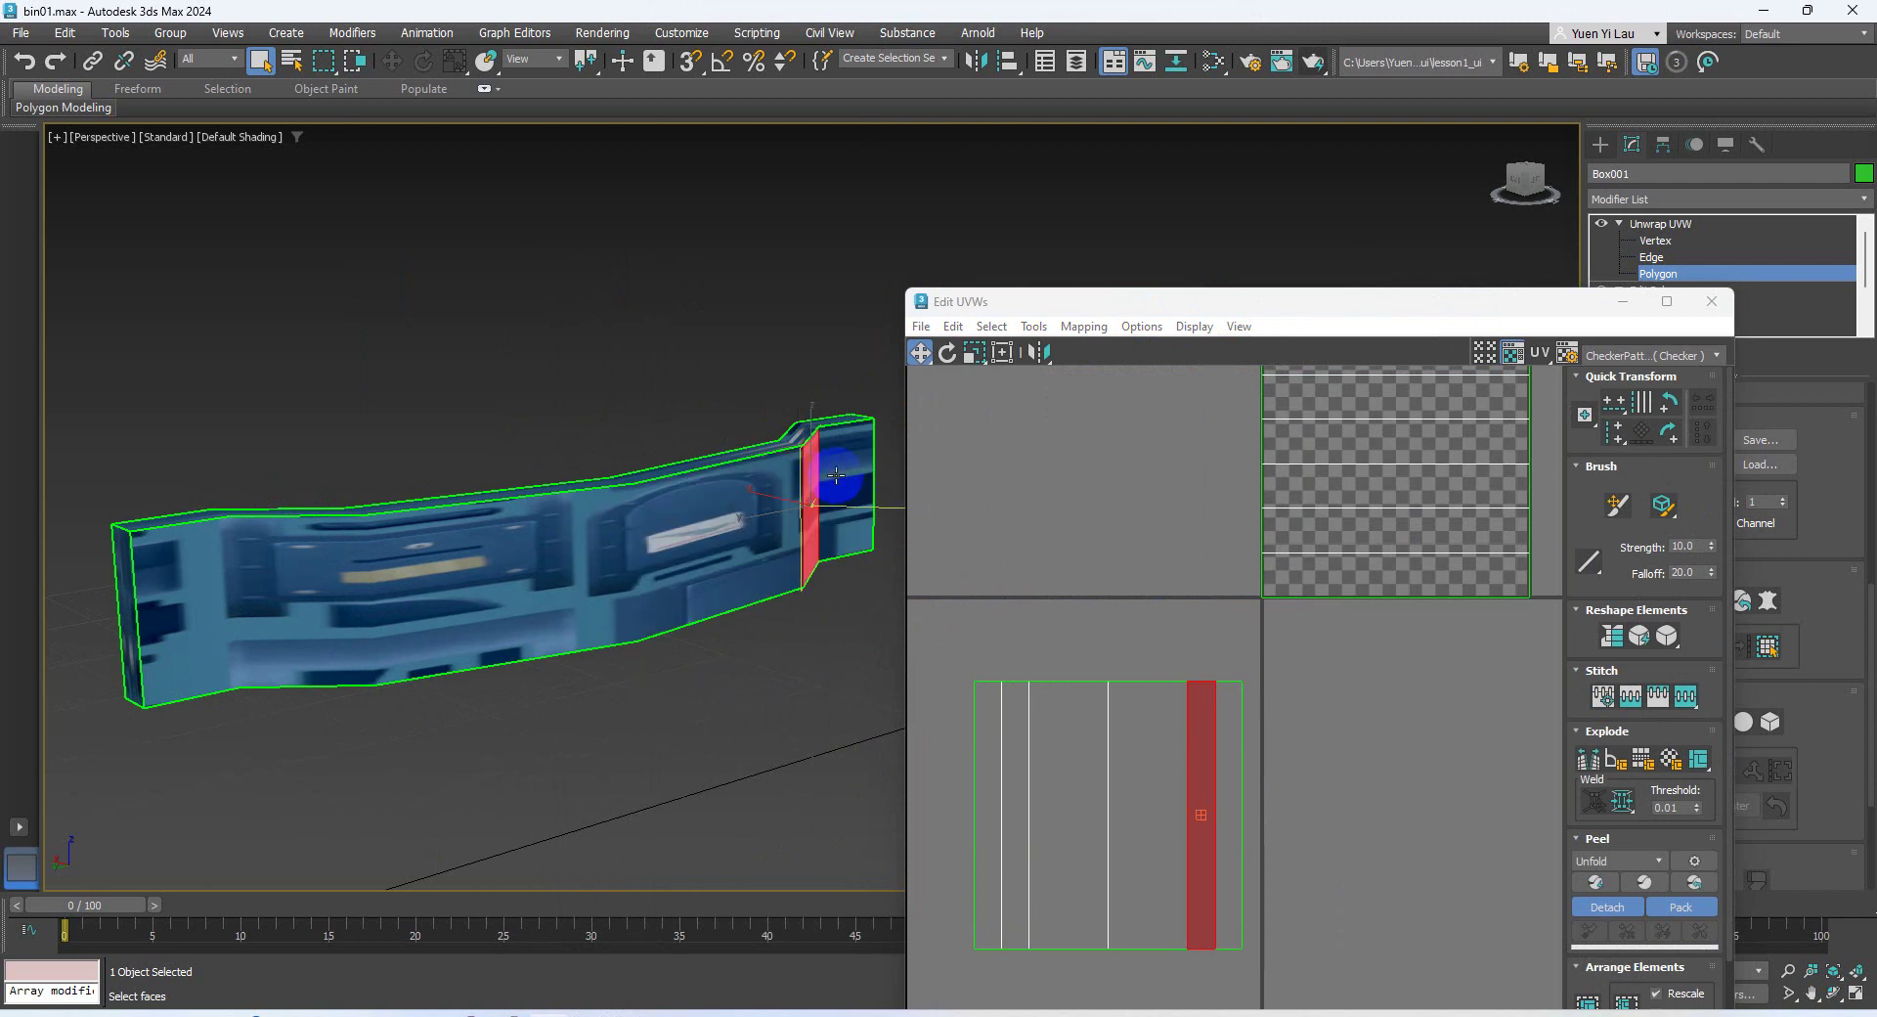
pyautogui.click(843, 485)
pyautogui.keyDown('alt'); pyautogui.moveTo(431, 606); pyautogui.dragTo(460, 489, button='middle'); pyautogui.keyUp('alt')
pyautogui.click(535, 489)
pyautogui.click(637, 504)
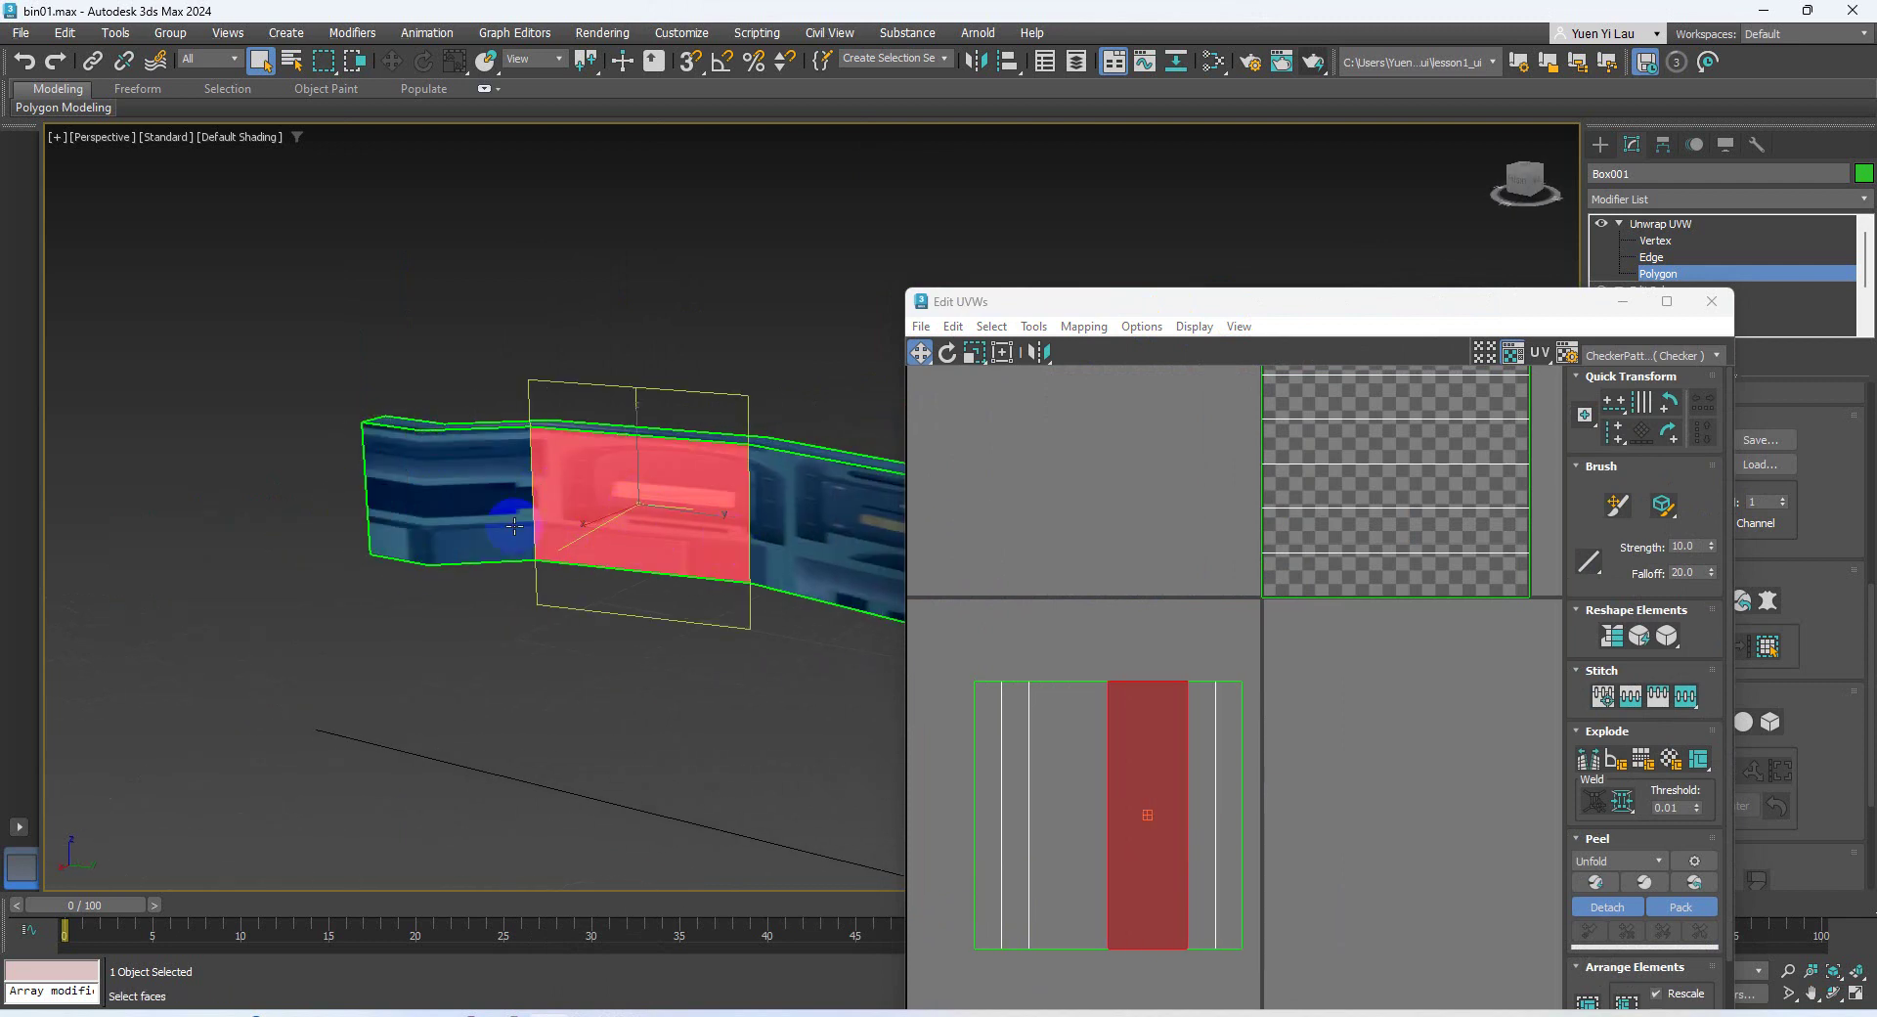
pyautogui.moveTo(782, 522); pyautogui.dragTo(498, 506, button='middle')
pyautogui.click(662, 511)
pyautogui.click(749, 544)
pyautogui.click(819, 583)
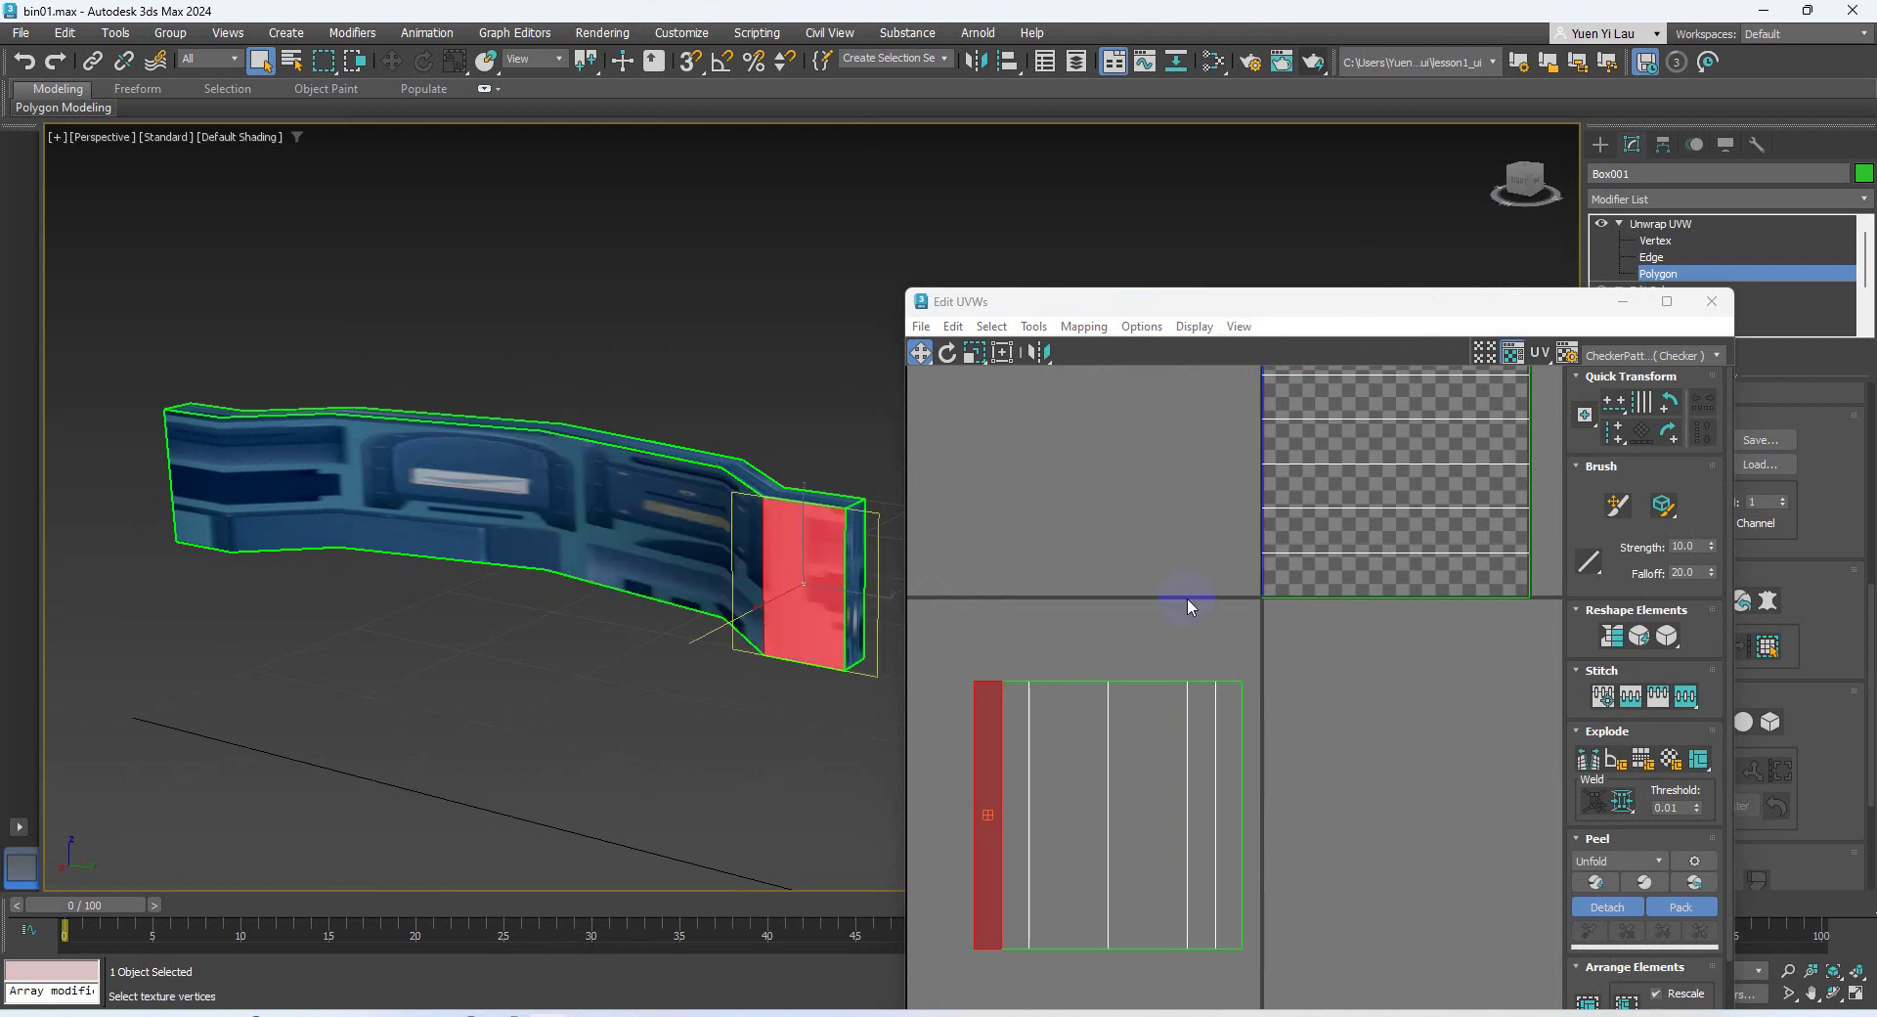
# Turn on UV element selection and select the handle's whole front shell, then try moving it and undo the move
pyautogui.moveTo(1102, 301); pyautogui.dragTo(861, 210)
pyautogui.click(878, 502)
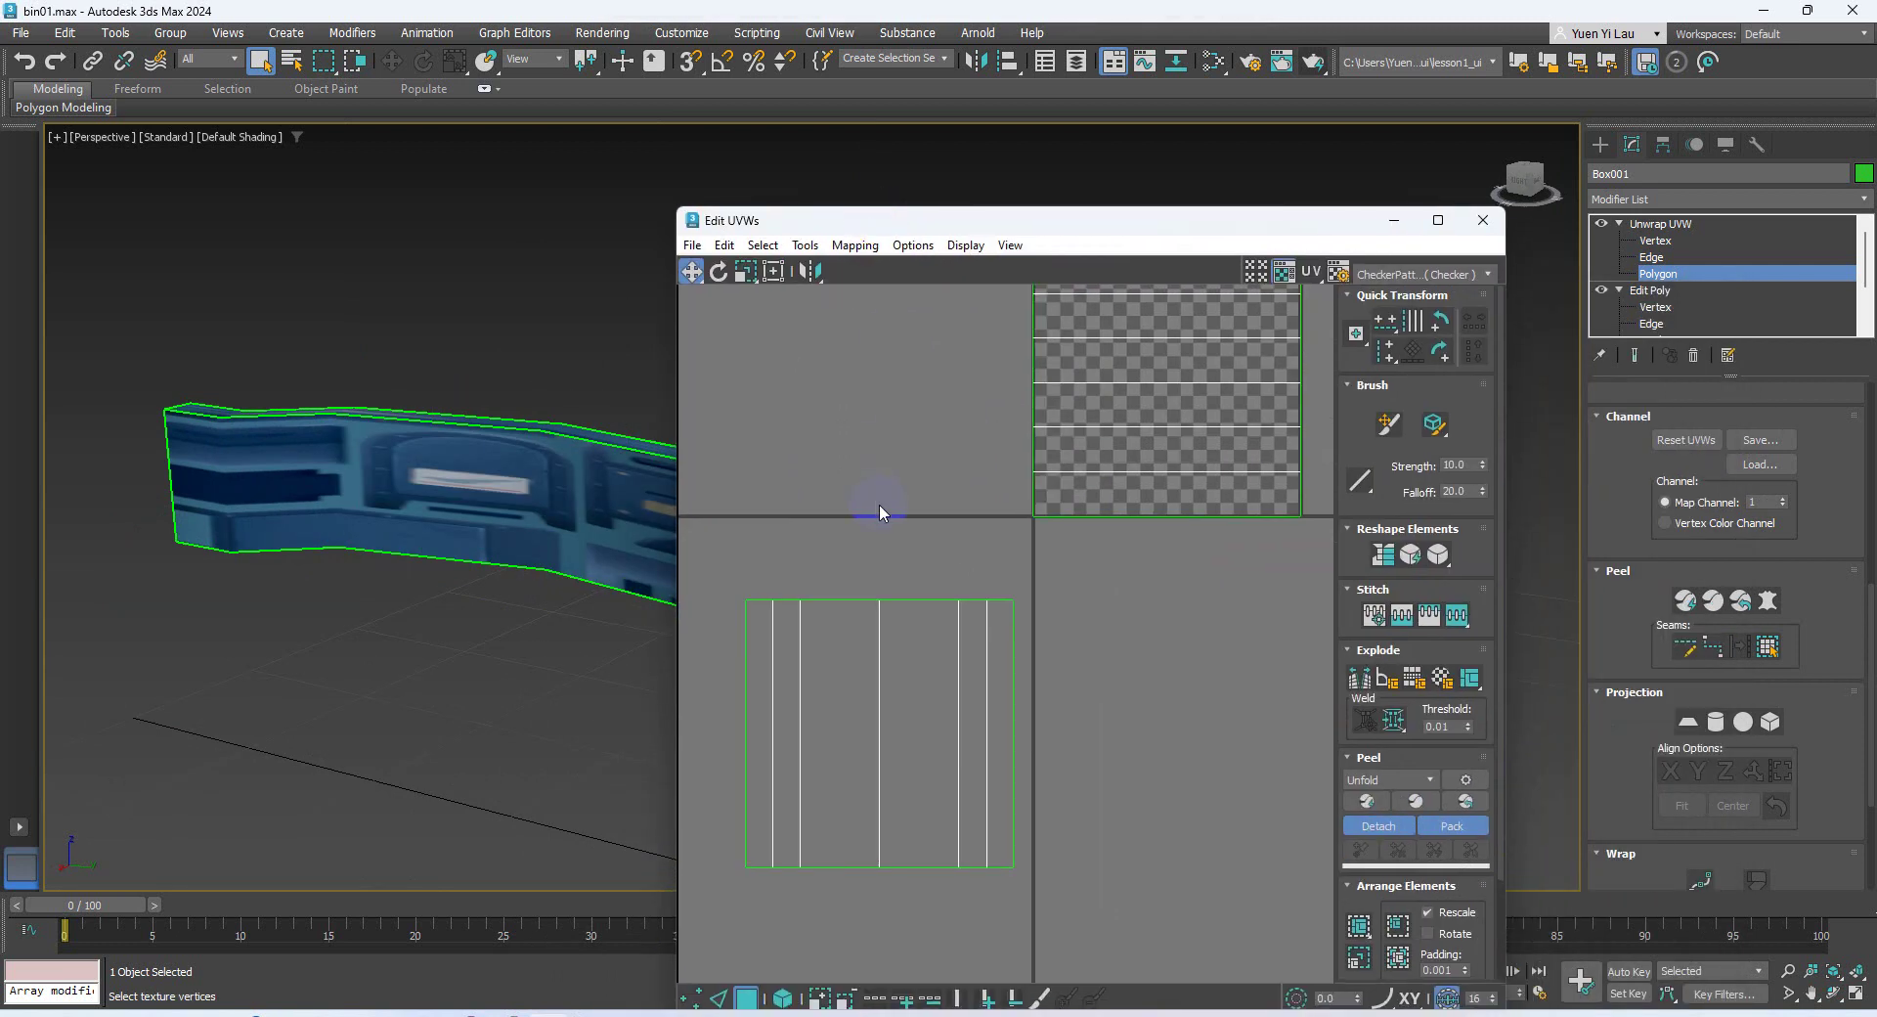
pyautogui.click(789, 999)
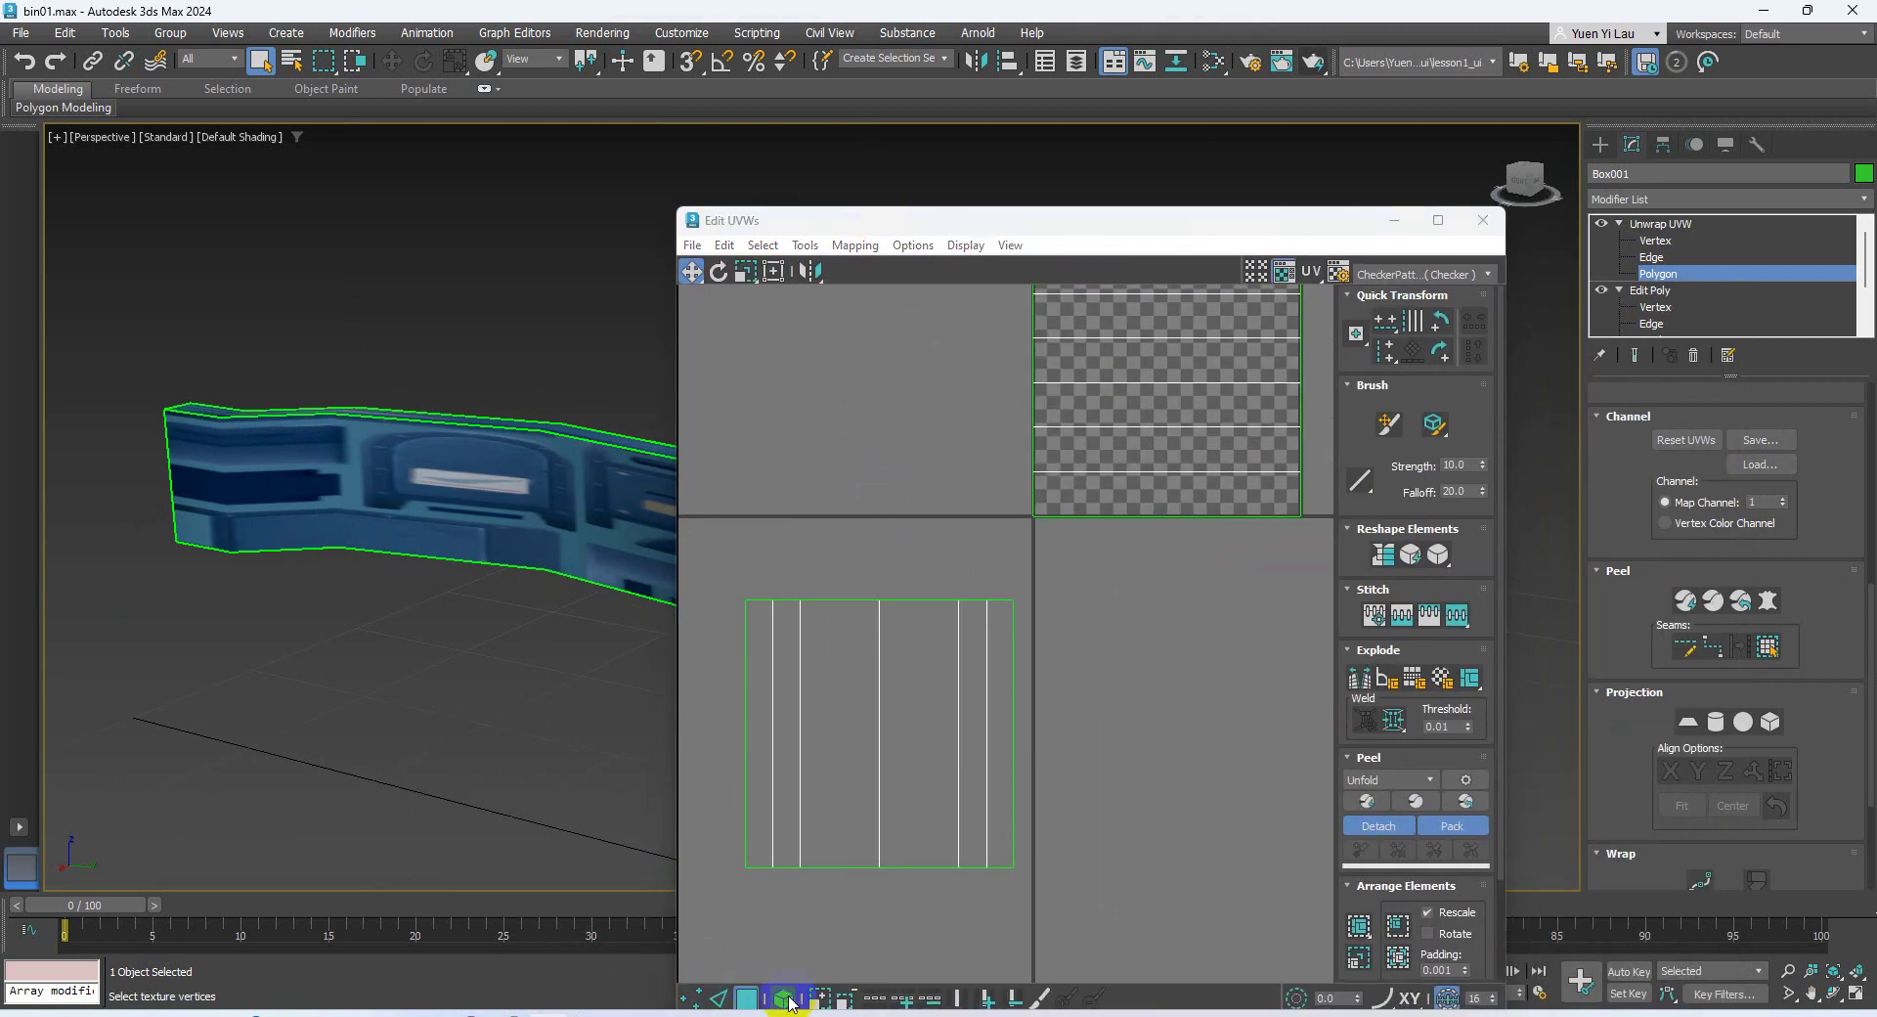
pyautogui.click(869, 750)
pyautogui.moveTo(857, 730); pyautogui.dragTo(1010, 760)
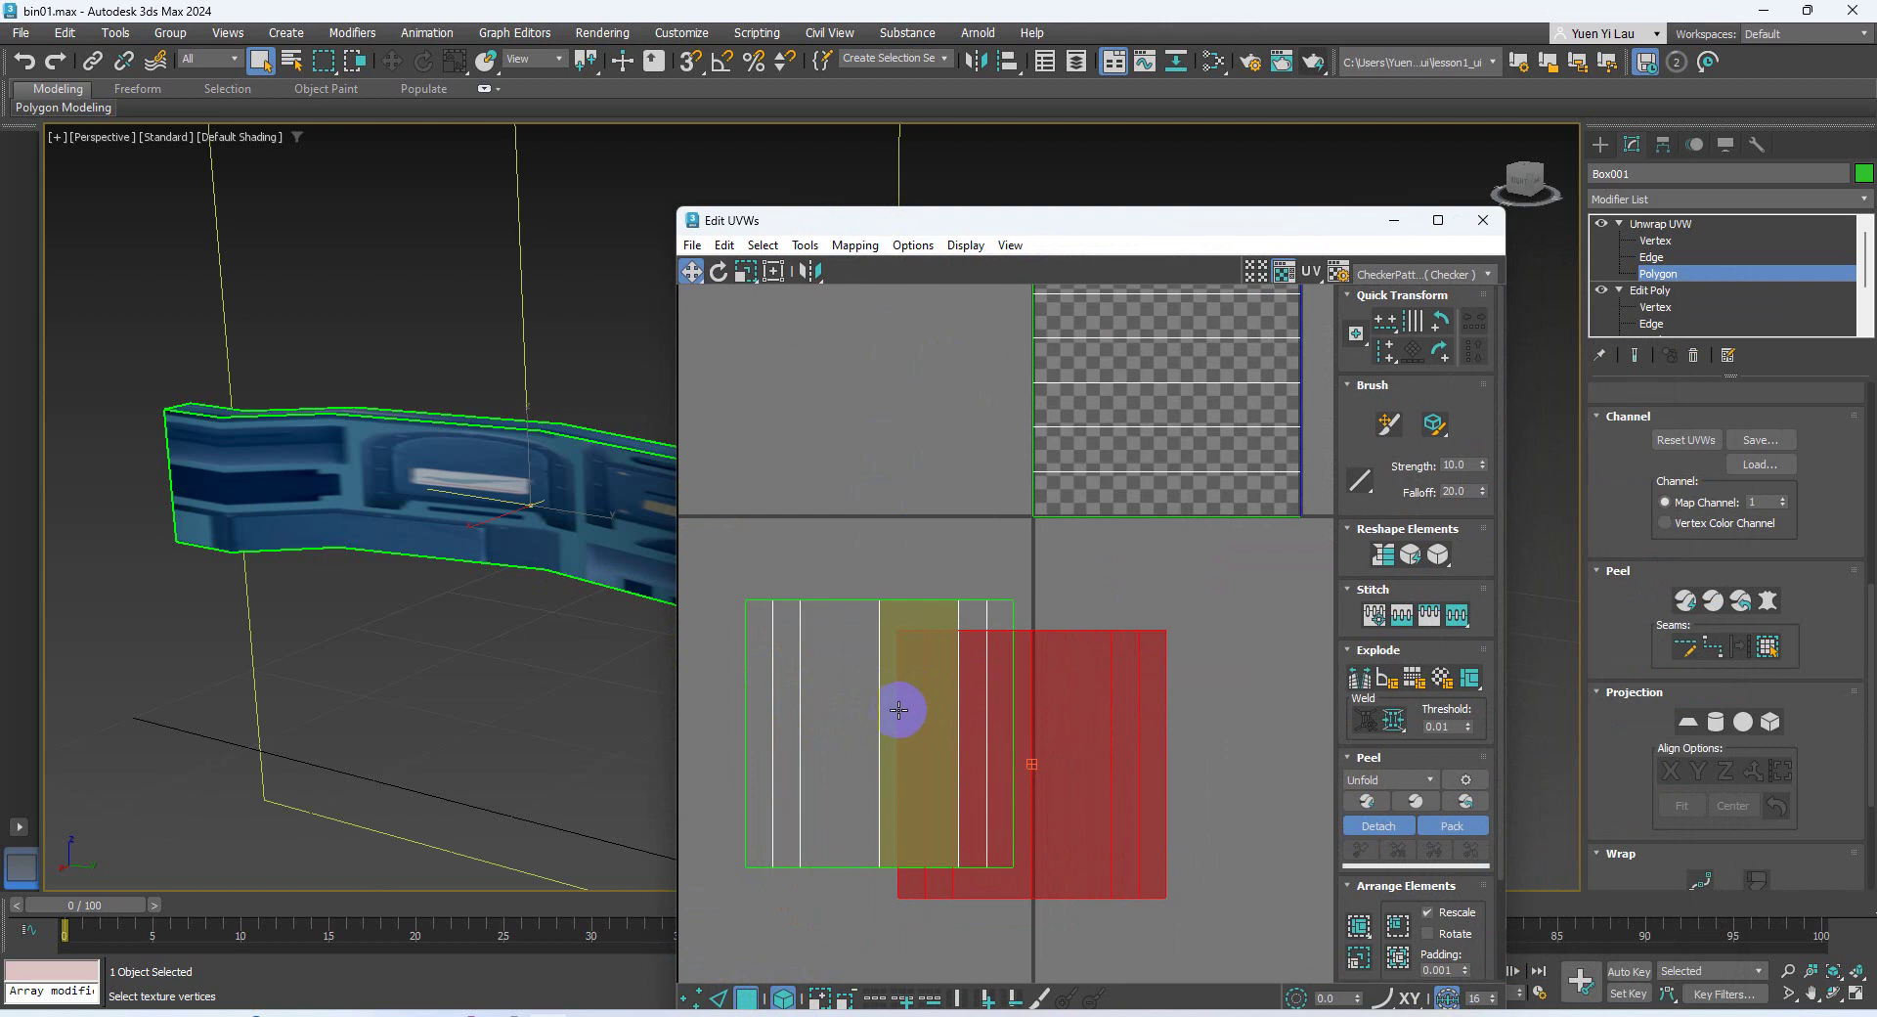
pyautogui.hotkey('ctrl', 'z')
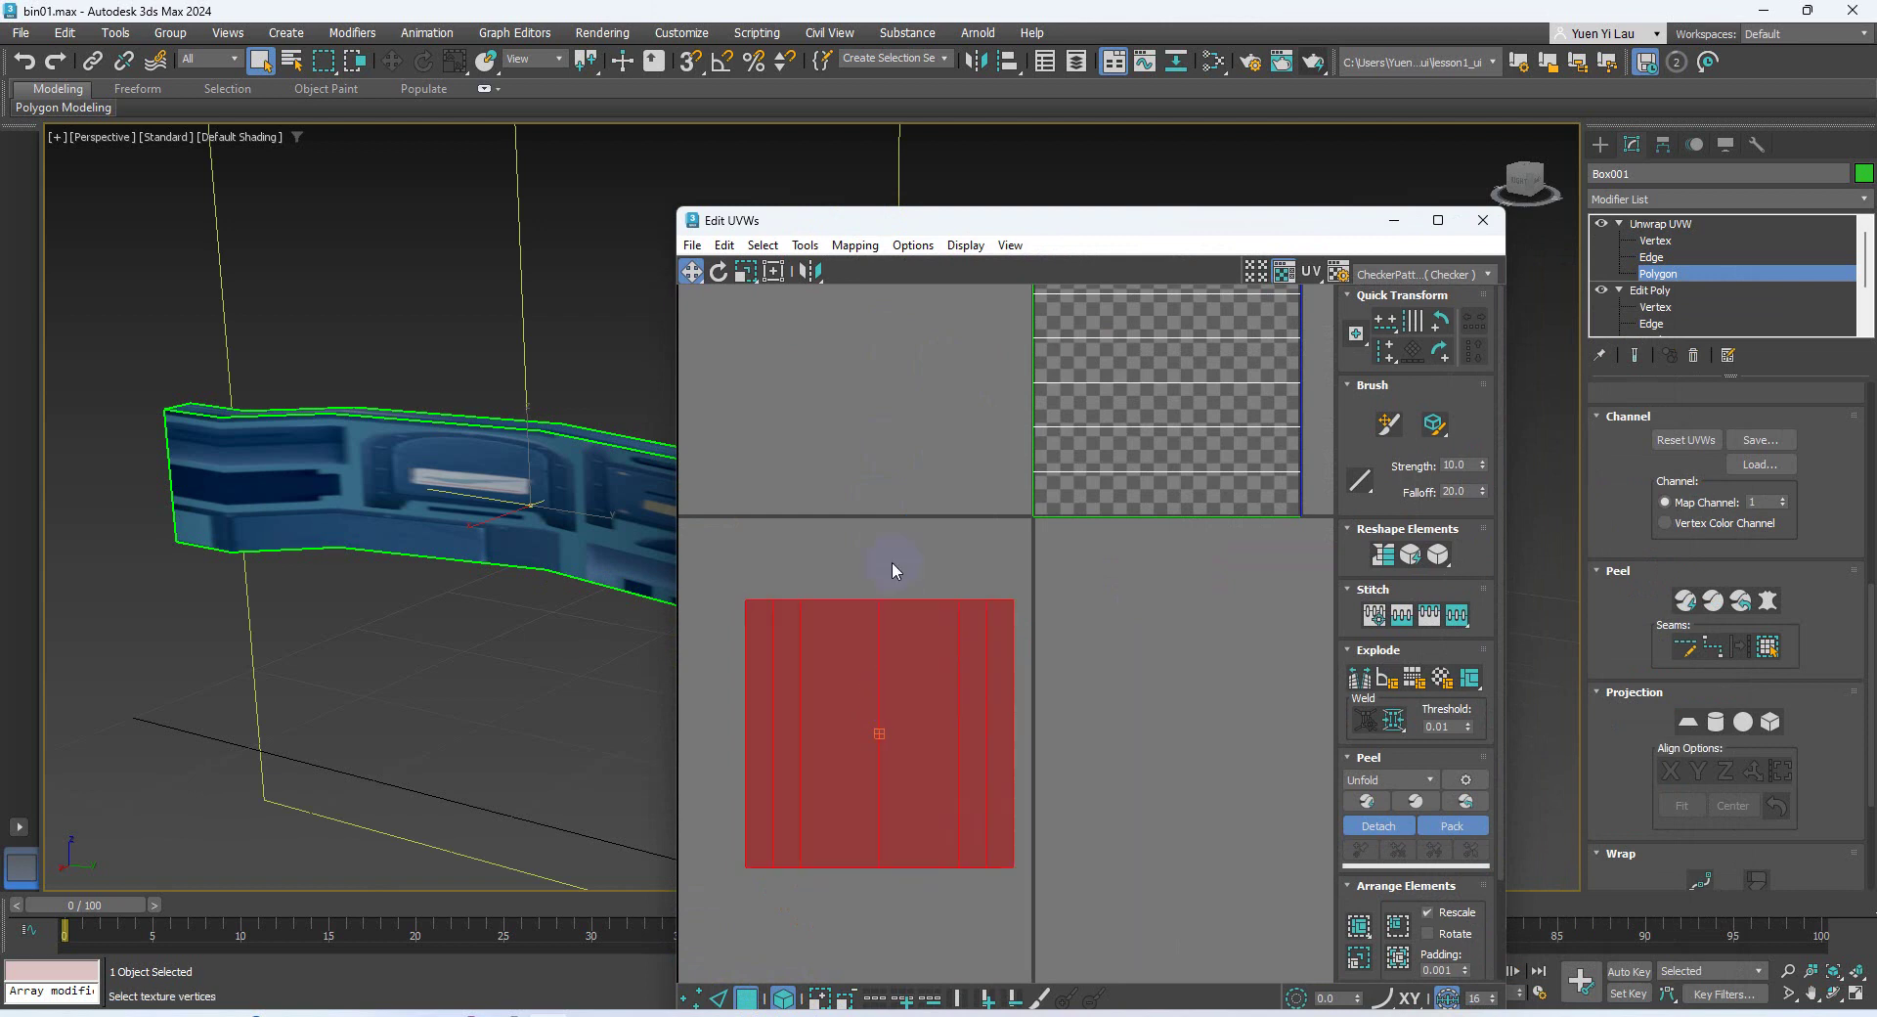
# Select the handle's front UV shell and move it around below the checkered square to test how the texture shifts on the model
pyautogui.click(901, 444)
pyautogui.moveTo(1004, 558); pyautogui.dragTo(894, 641, button='middle')
pyautogui.moveTo(1184, 318); pyautogui.dragTo(1101, 421, button='middle')
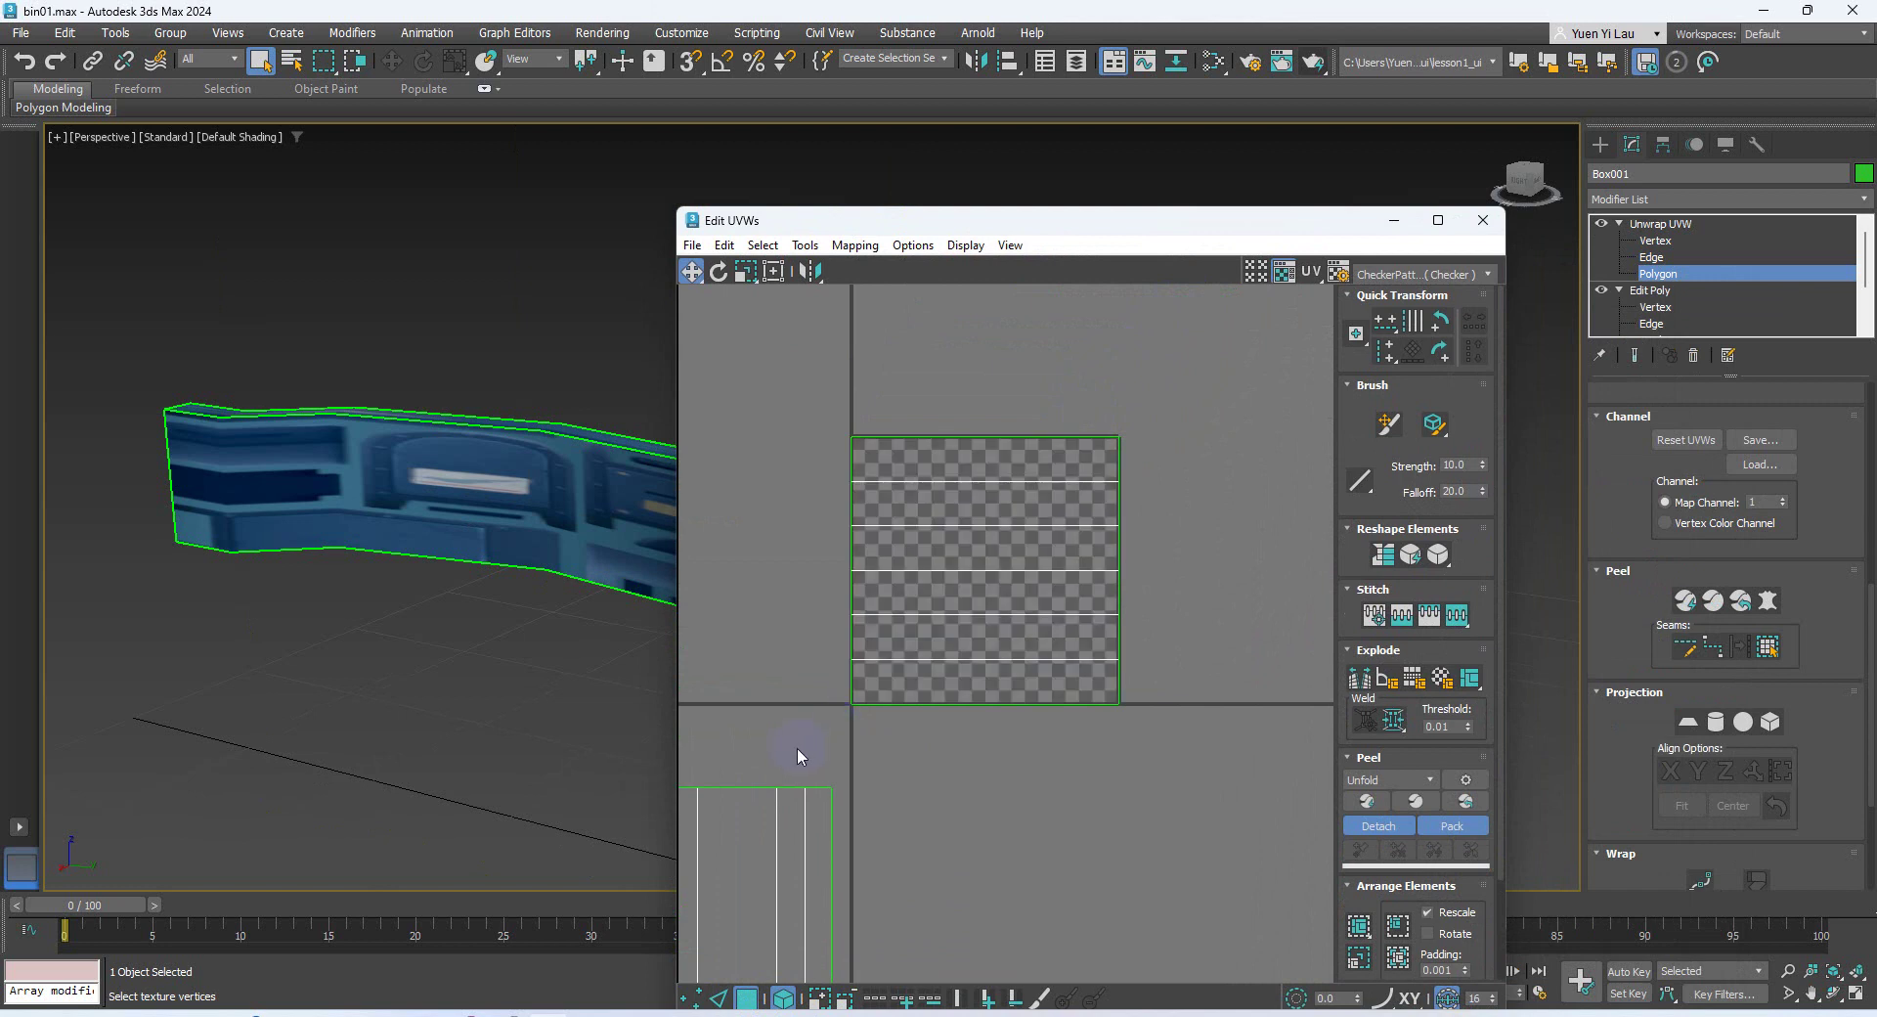
pyautogui.scroll(2, 796, 747)
pyautogui.moveTo(796, 747); pyautogui.dragTo(1002, 589, button='middle')
pyautogui.moveTo(1064, 646); pyautogui.dragTo(715, 902)
pyautogui.scroll(-2, 847, 787)
pyautogui.moveTo(804, 808); pyautogui.dragTo(896, 787)
pyautogui.moveTo(528, 572)
pyautogui.keyDown('alt'); pyautogui.mouseDown(button='middle')
pyautogui.moveTo(398, 558)
pyautogui.moveTo(513, 578)
pyautogui.mouseUp(button='middle'); pyautogui.keyUp('alt')
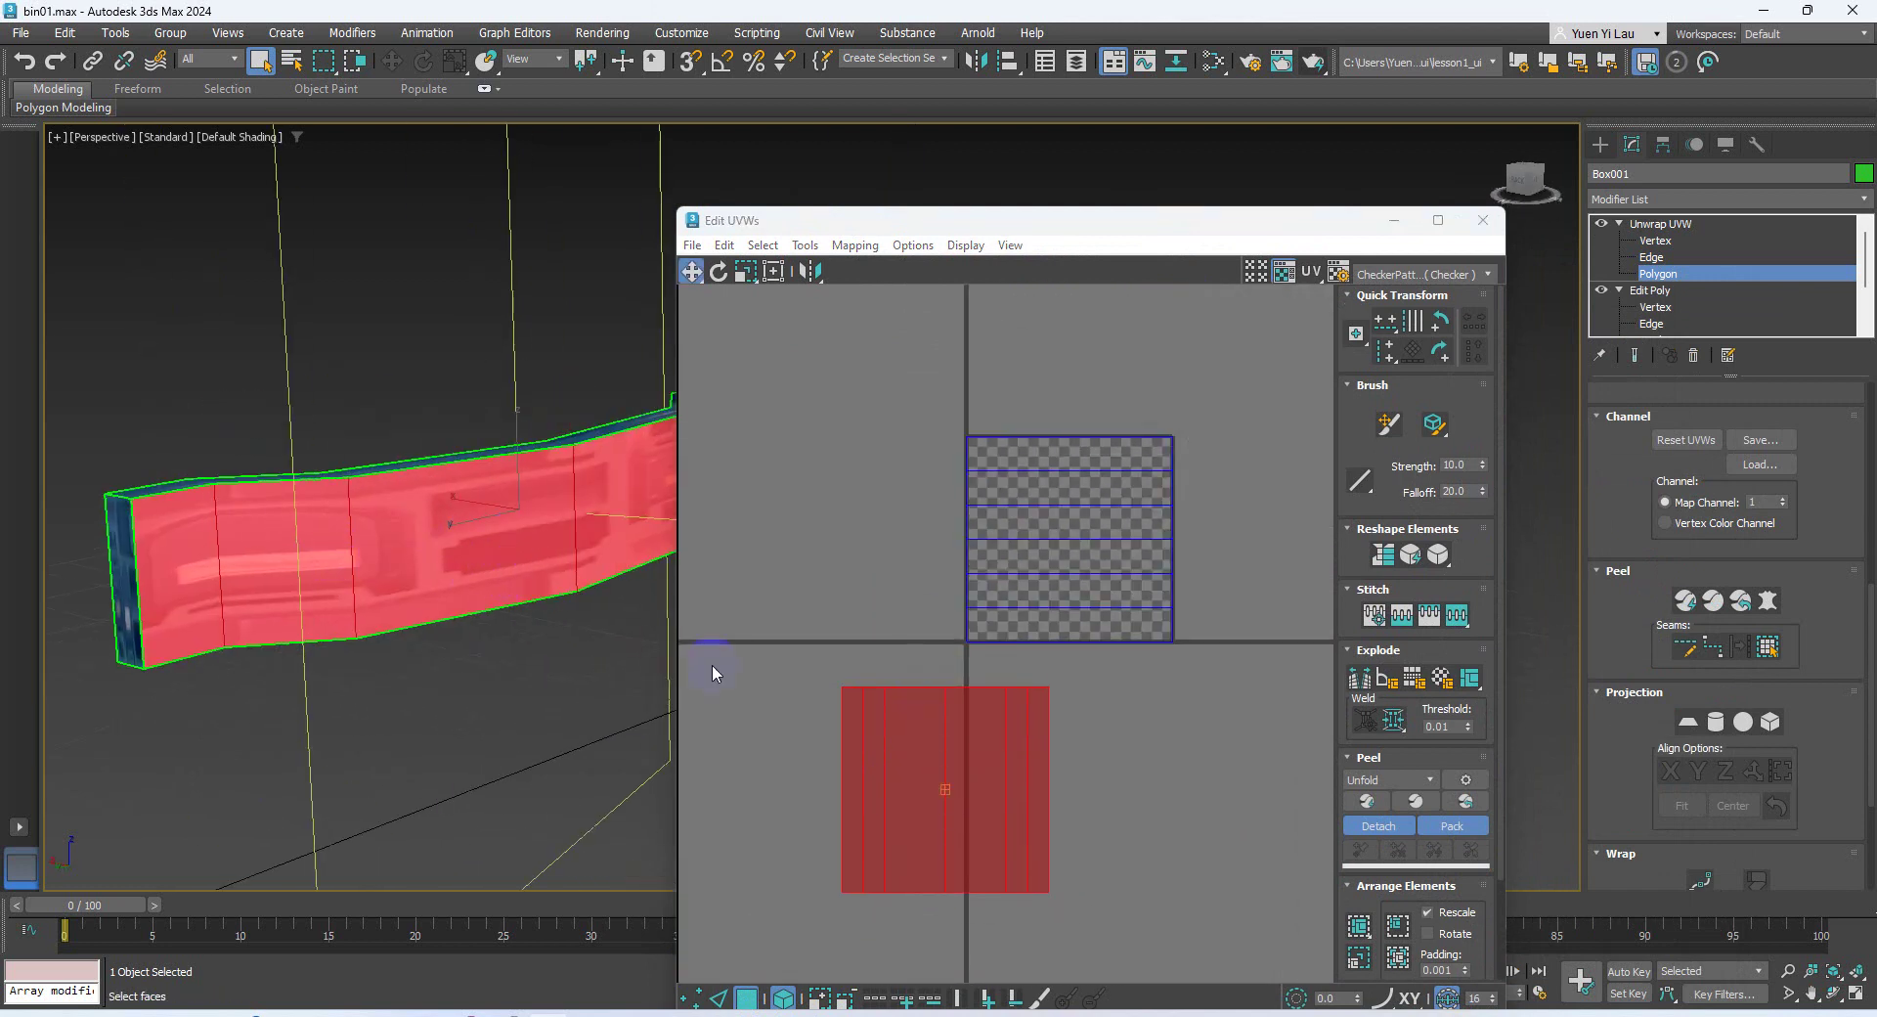
pyautogui.moveTo(905, 763); pyautogui.dragTo(955, 732)
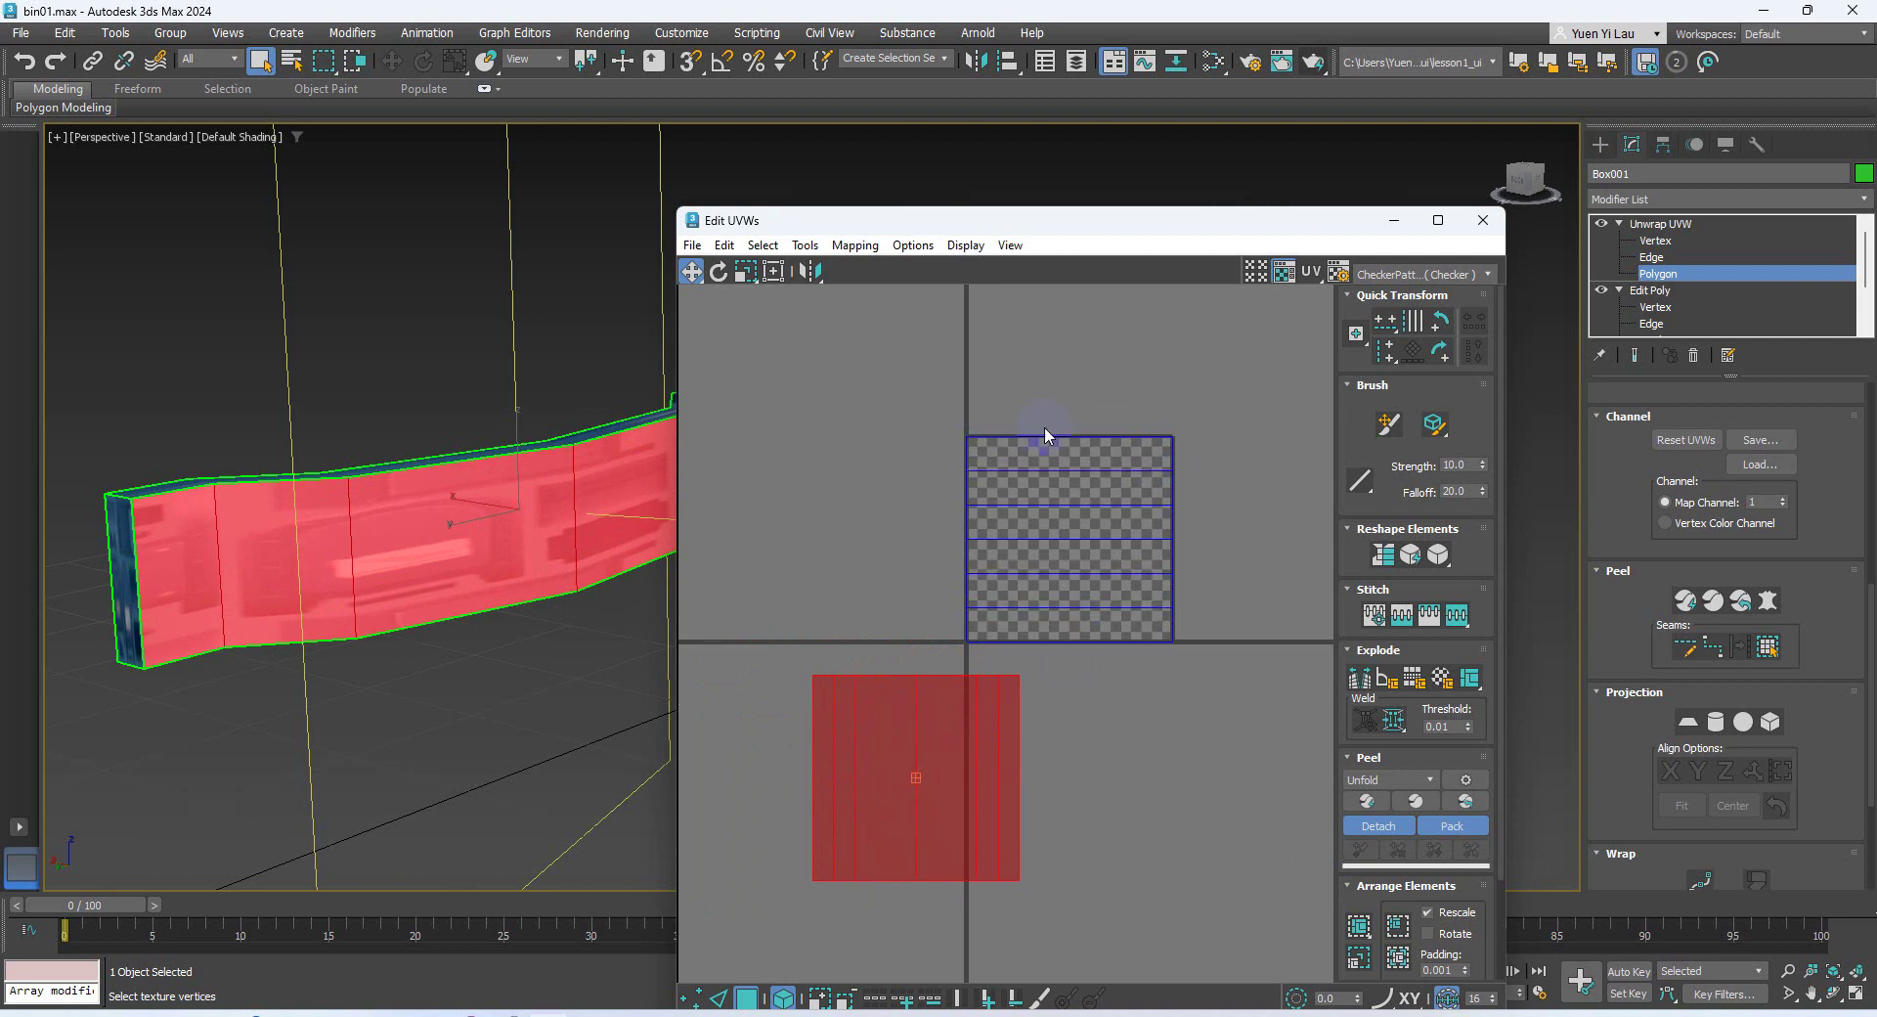
# Pick a Bitmap texture as the UV editor background and load Mailbox.tif
pyautogui.scroll(3, 1136, 574)
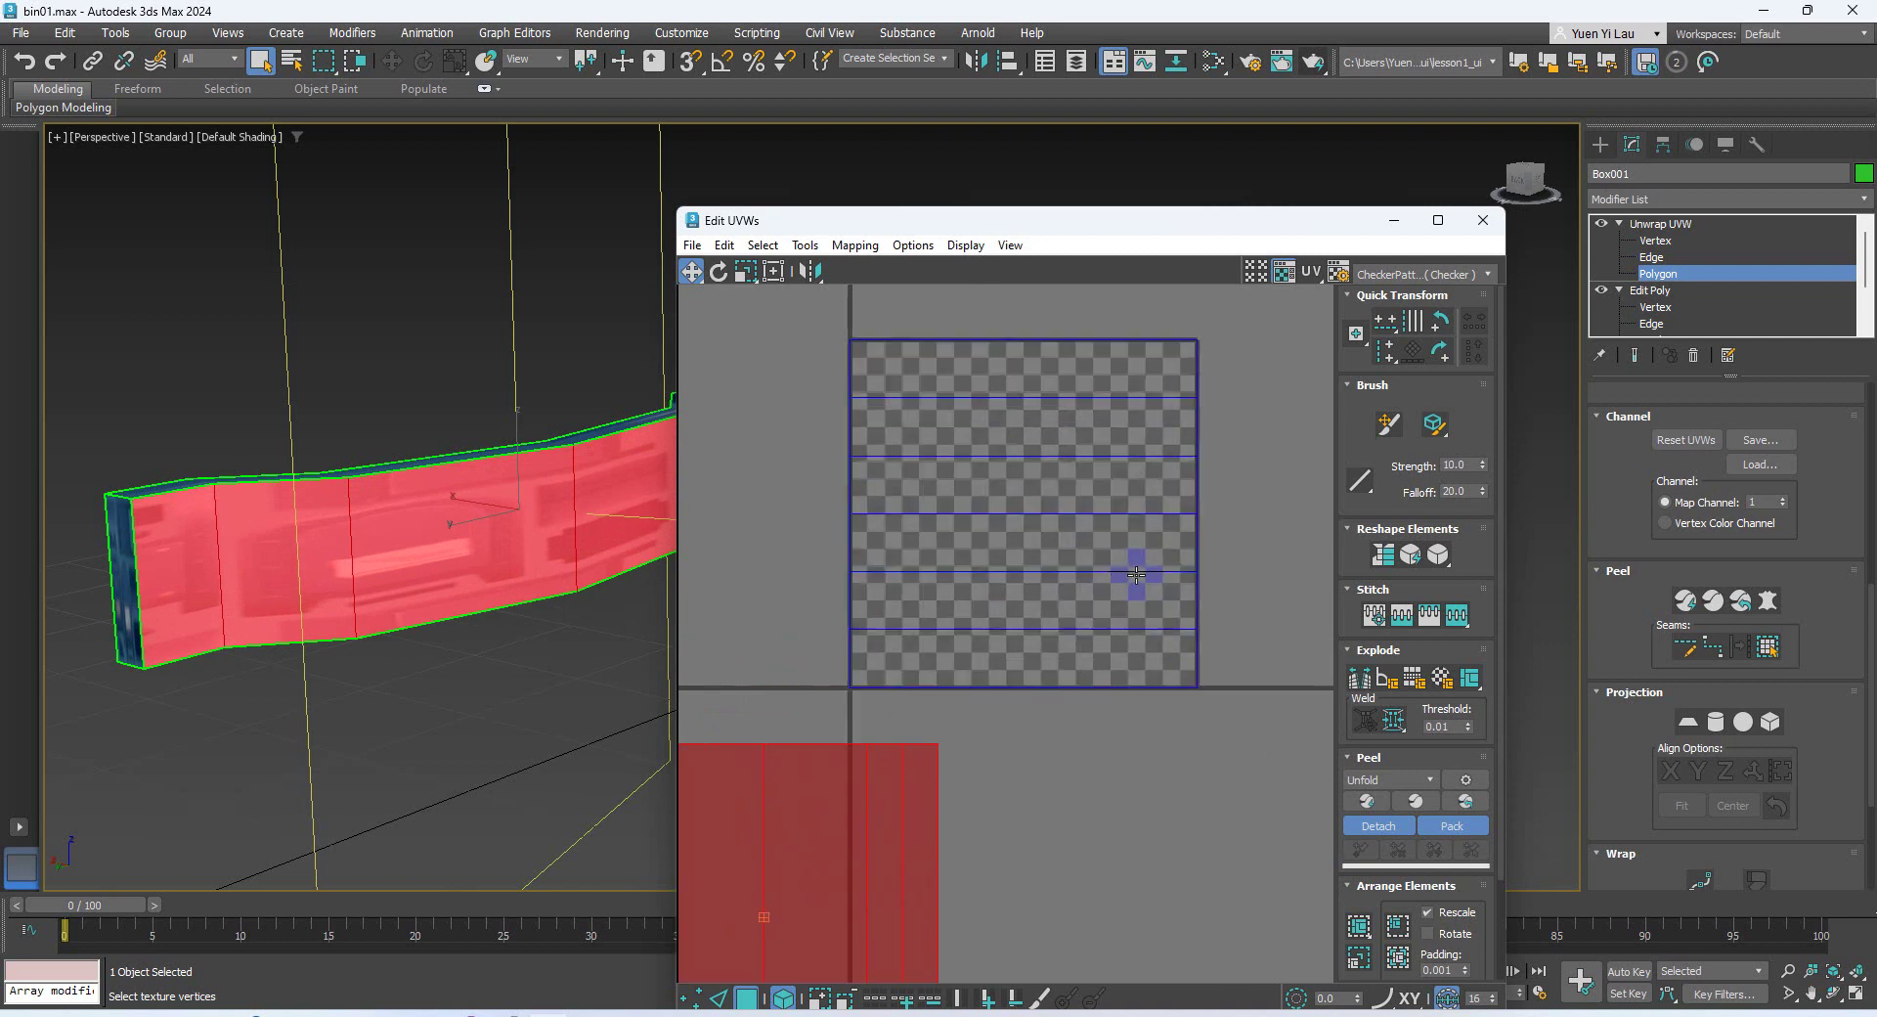
pyautogui.click(1411, 277)
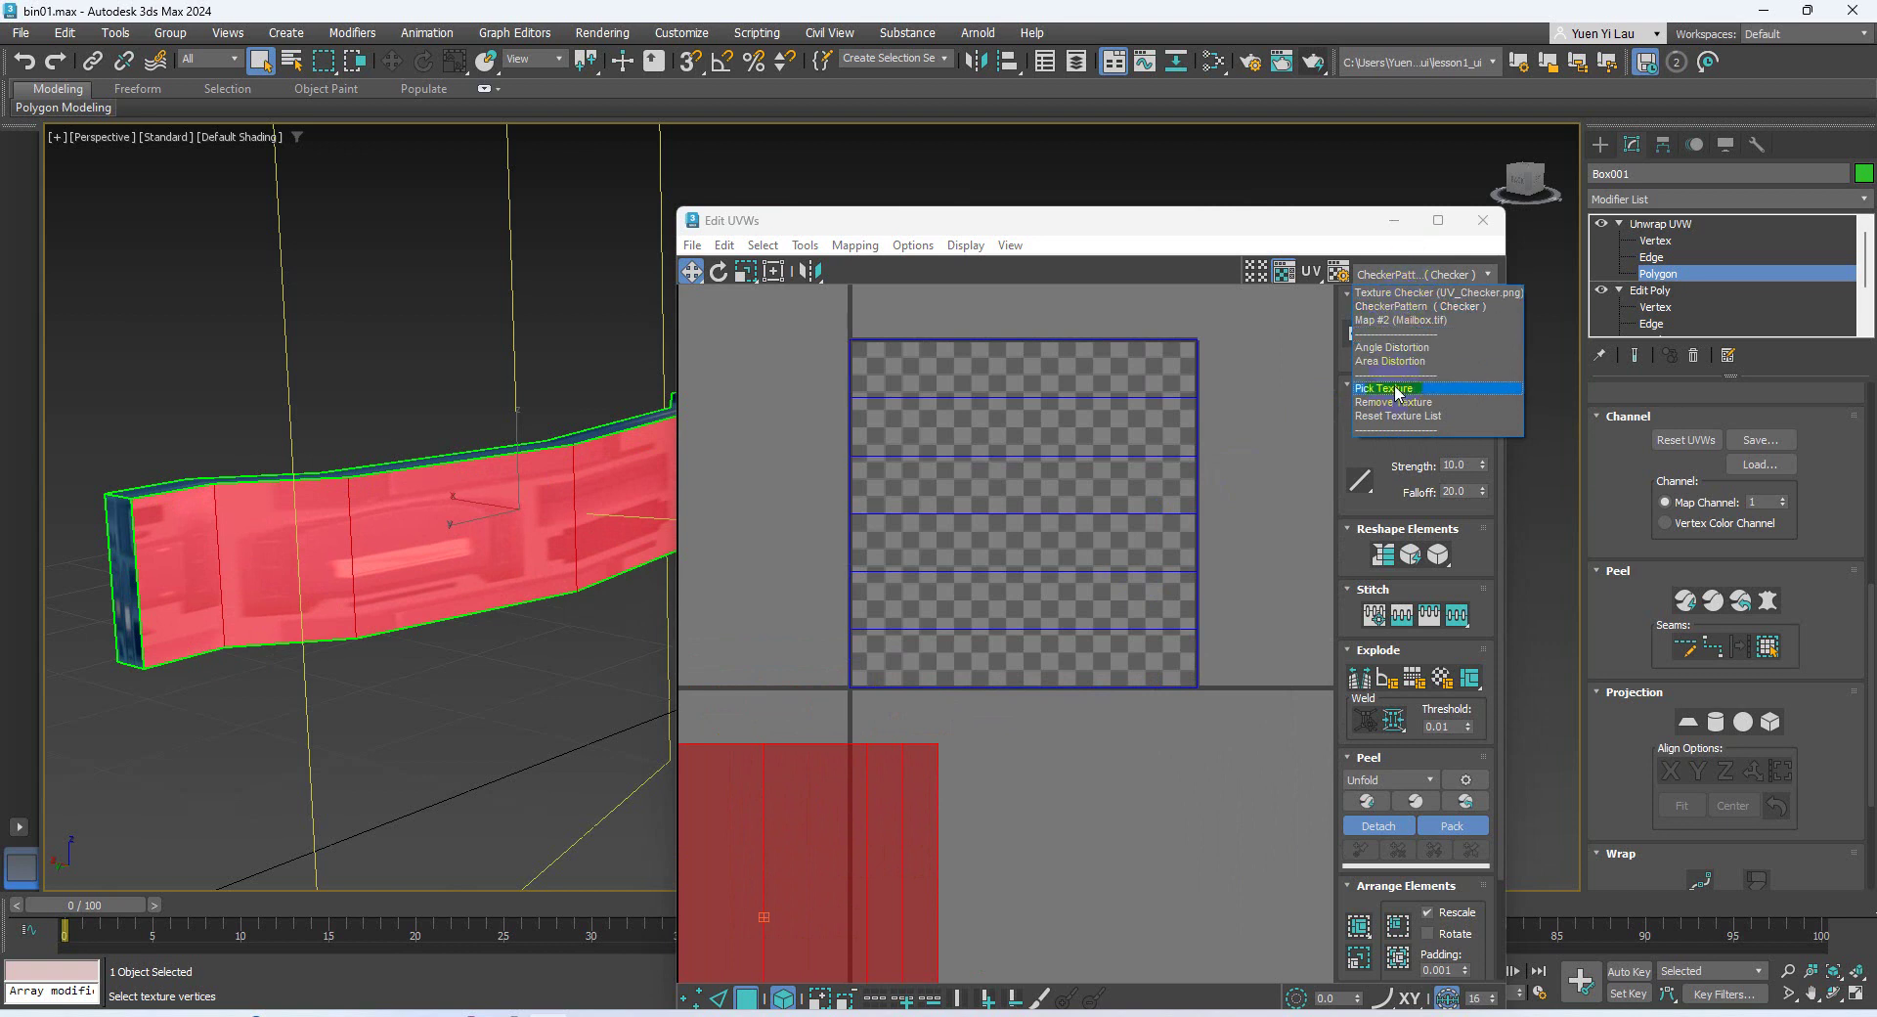
pyautogui.click(1397, 390)
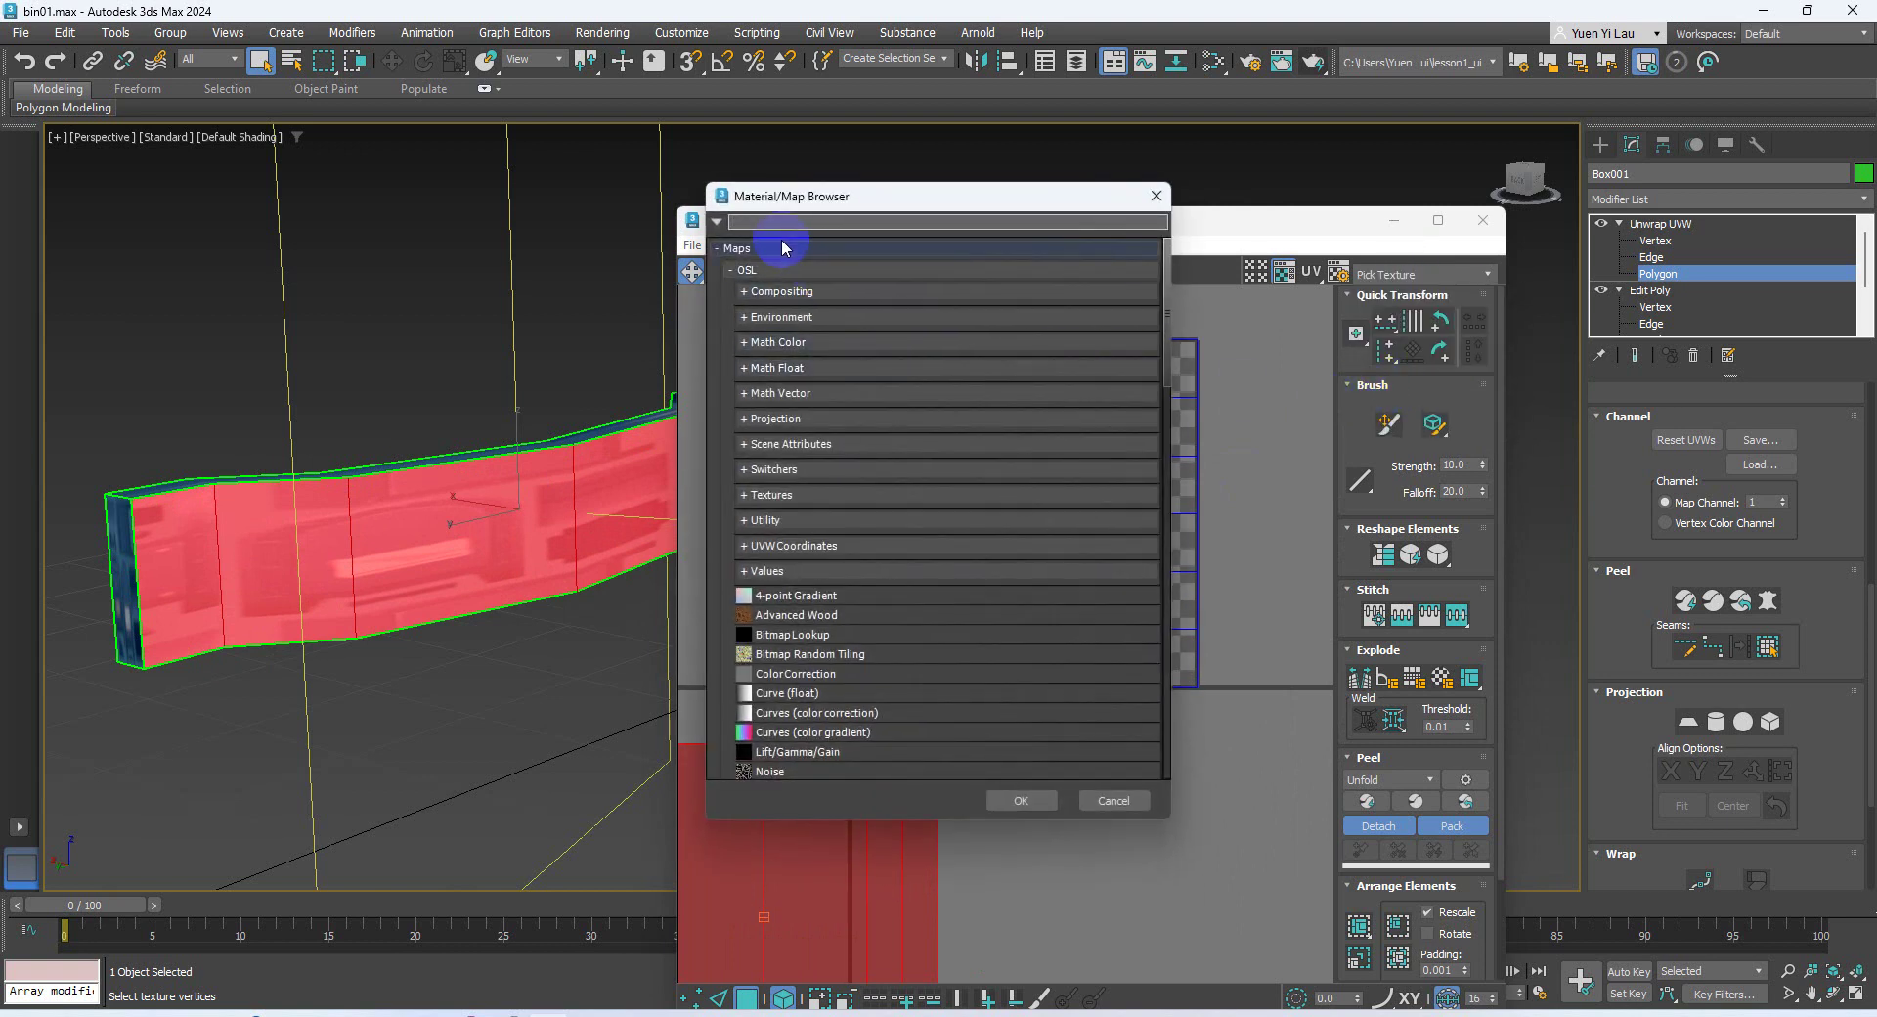
pyautogui.write('bitmap')
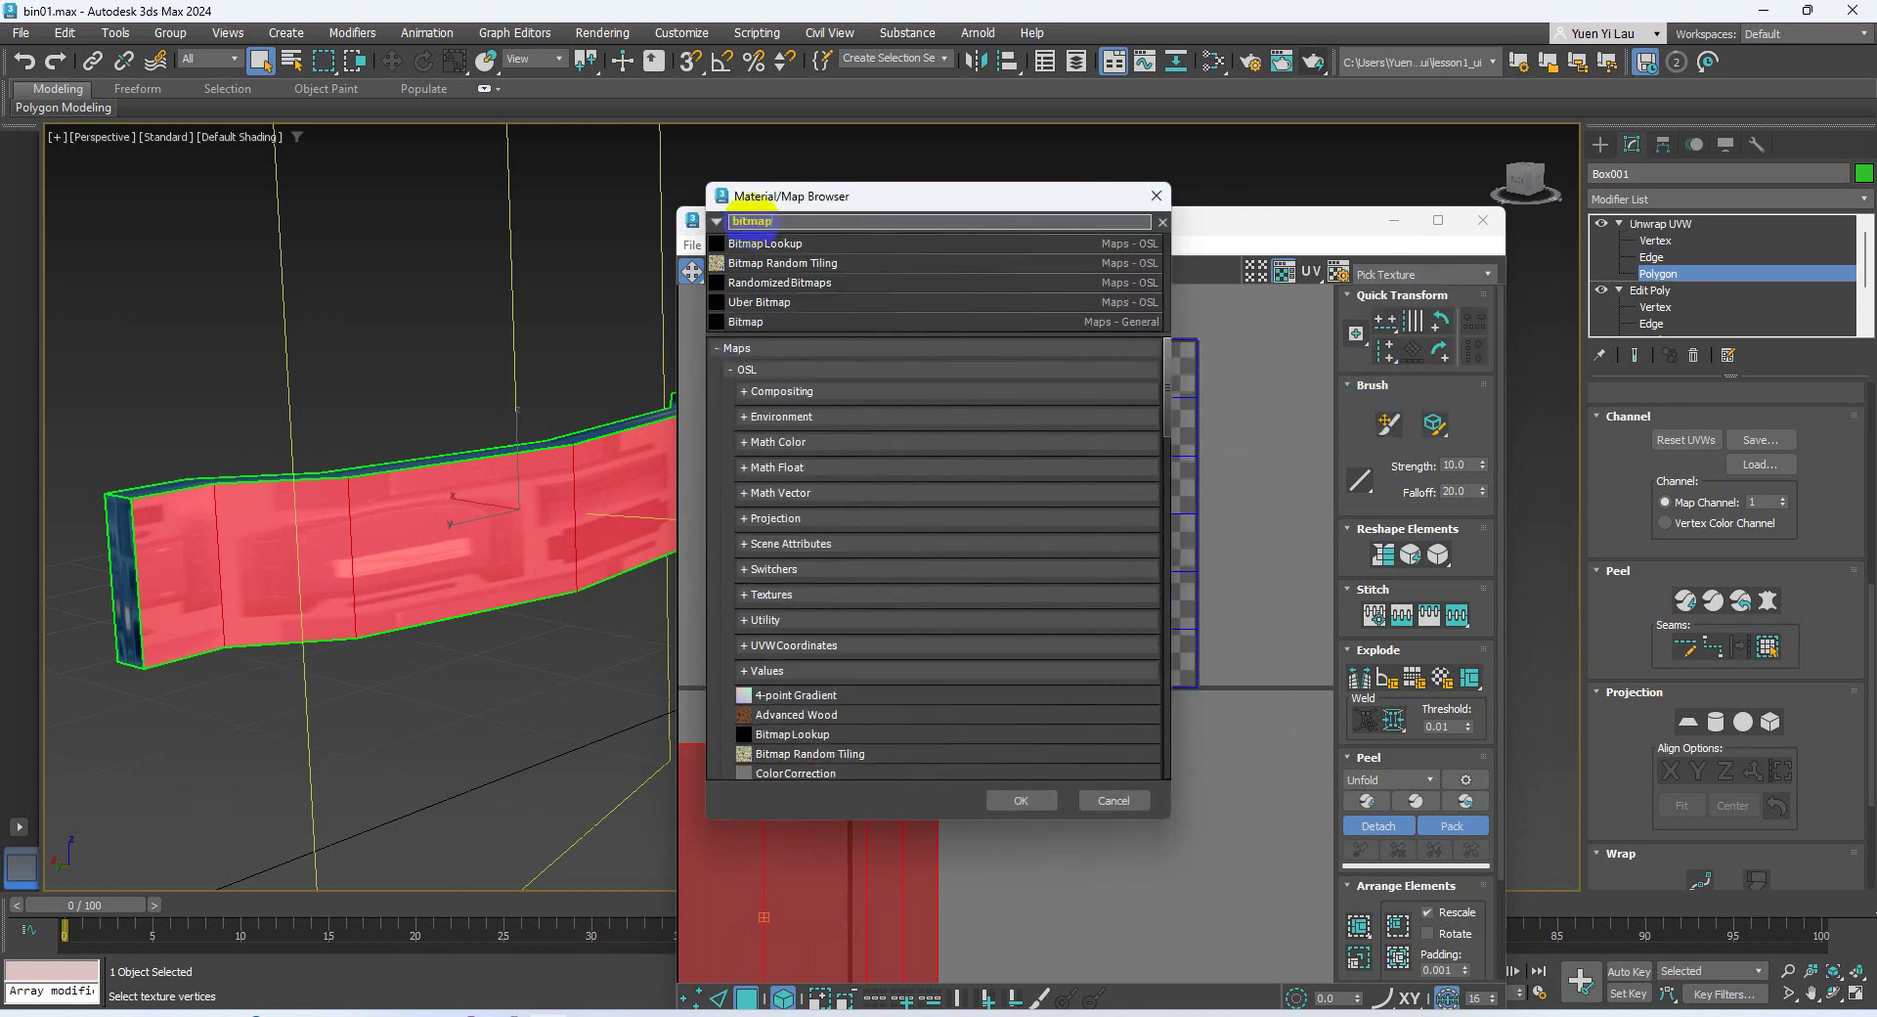
pyautogui.doubleClick(788, 320)
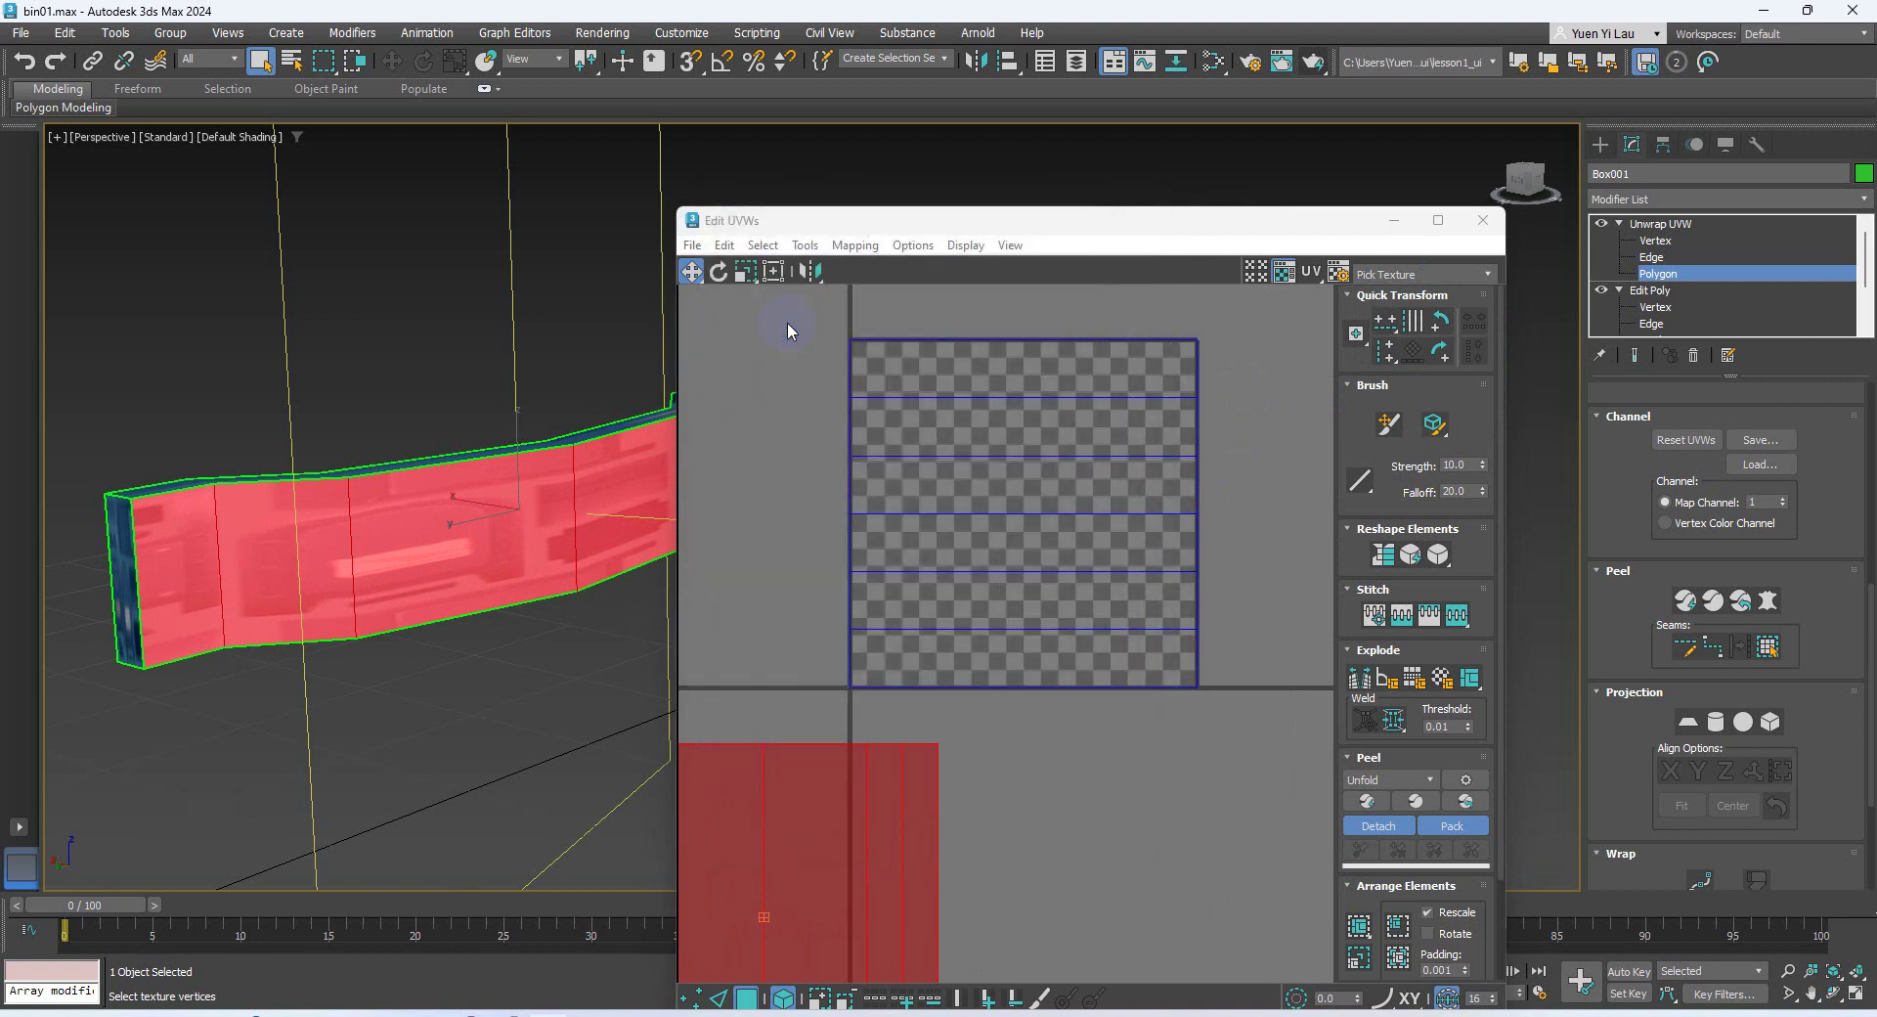
pyautogui.scroll(-1, 242, 388)
pyautogui.doubleClick(185, 350)
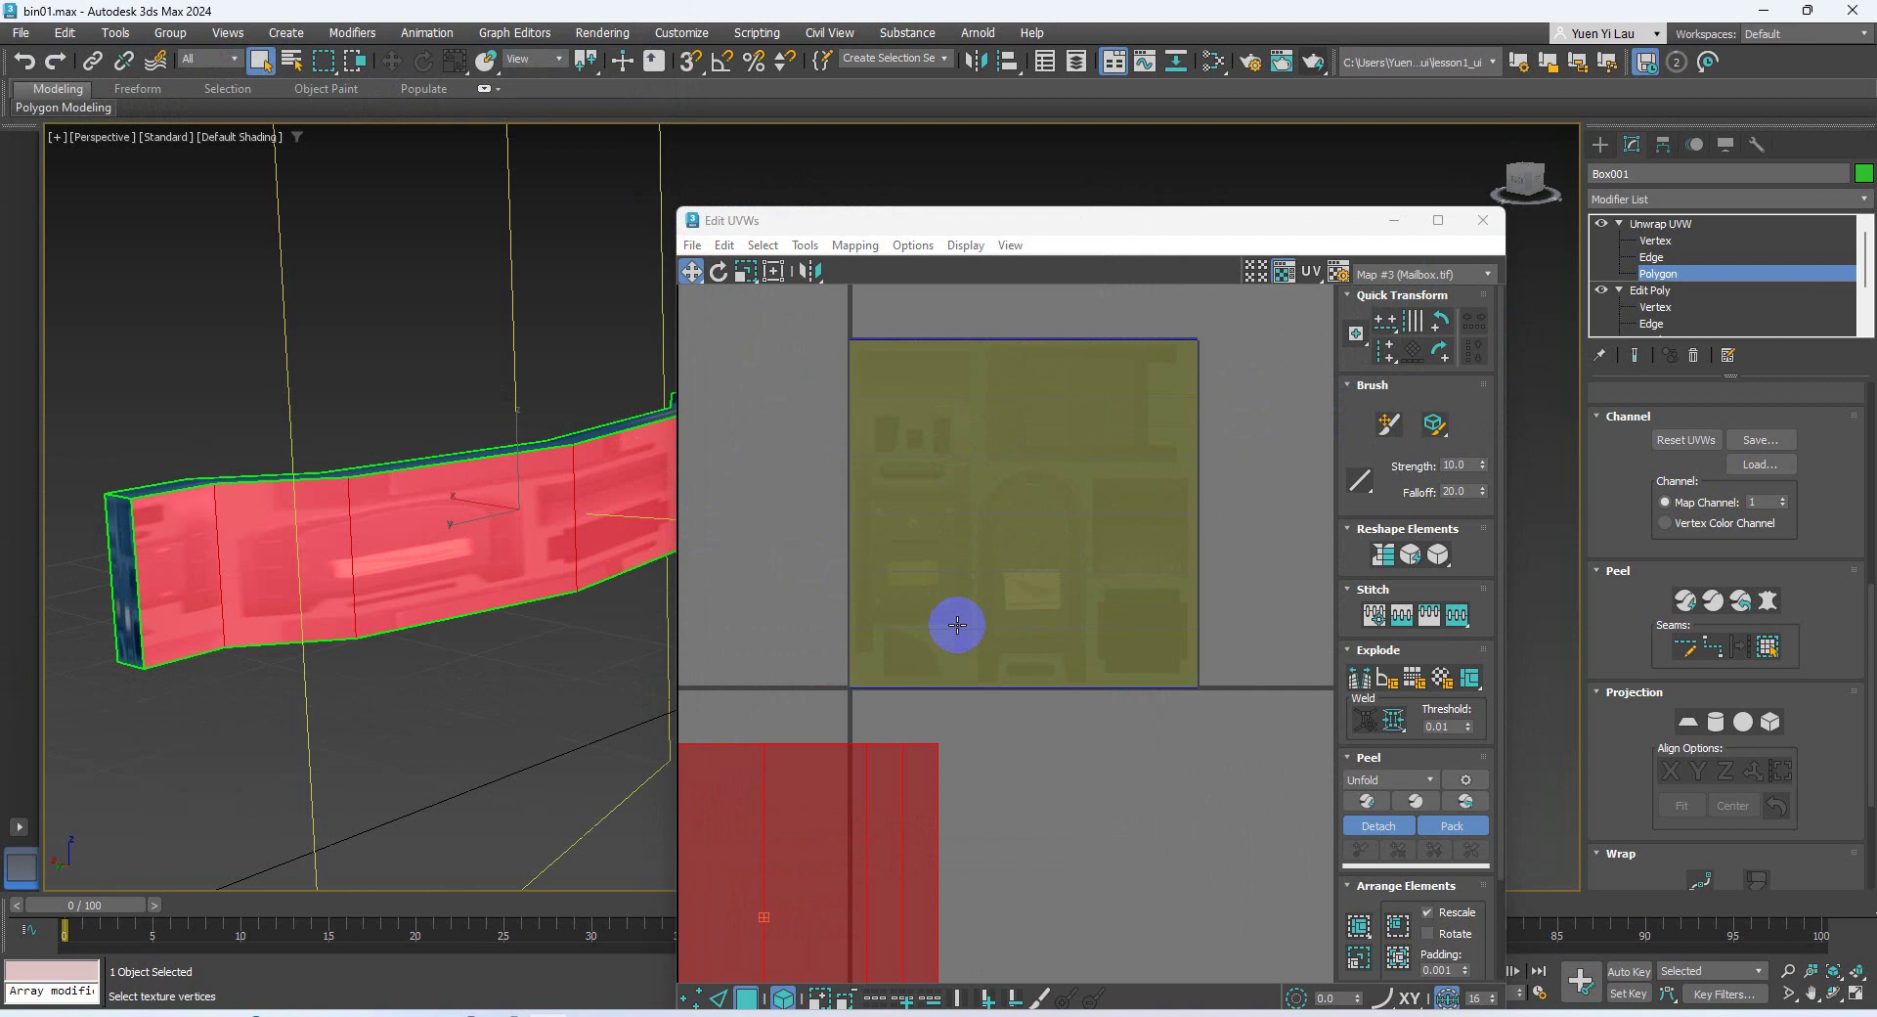
# Move the UV shell of the remaining handle faces off the Mailbox texture into the empty area beside it
pyautogui.moveTo(900, 453); pyautogui.dragTo(1269, 411)
pyautogui.click(1148, 498)
pyautogui.moveTo(1001, 506); pyautogui.dragTo(712, 483, button='middle')
pyautogui.moveTo(999, 429); pyautogui.dragTo(1099, 449)
# Try the handle's front UV shell over the Mailbox texture, and move it back to just below the texture square
pyautogui.moveTo(1009, 733); pyautogui.dragTo(1140, 691, button='middle')
pyautogui.moveTo(1168, 880); pyautogui.dragTo(1164, 878)
pyautogui.moveTo(940, 743); pyautogui.dragTo(846, 507)
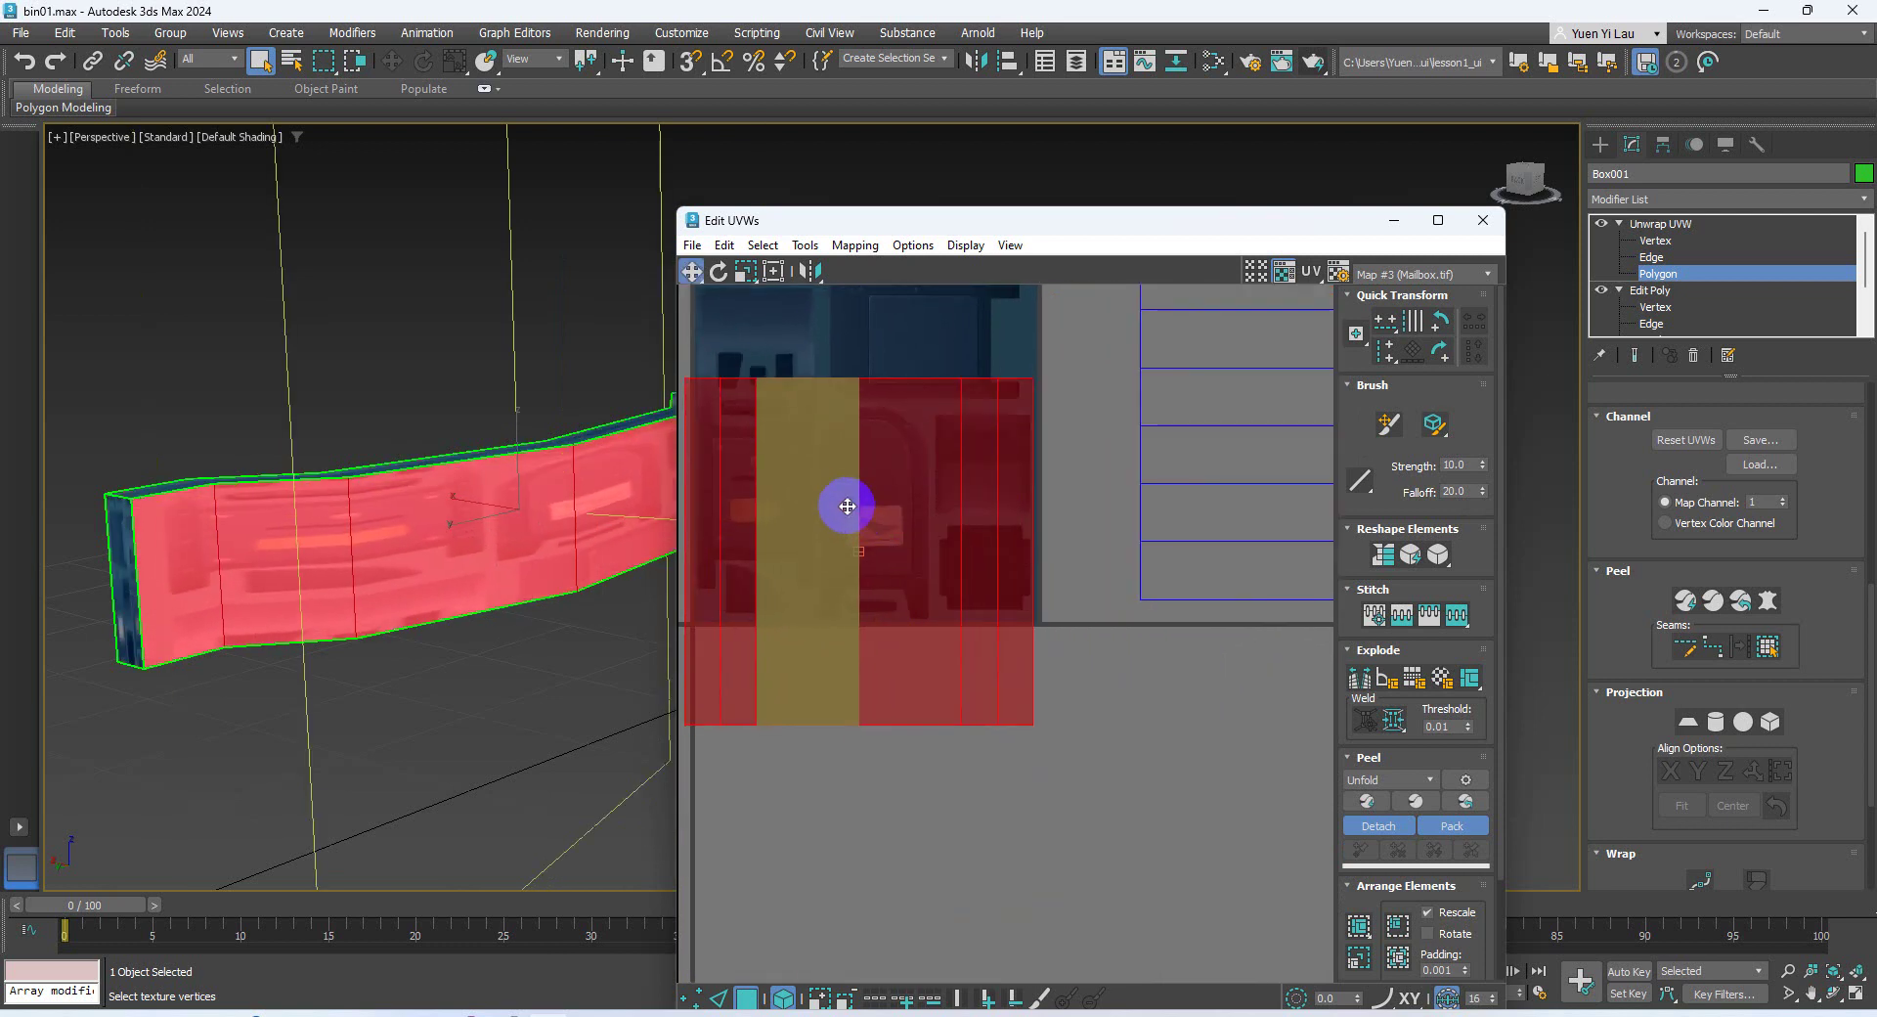
pyautogui.moveTo(847, 506); pyautogui.dragTo(1017, 622, button='middle')
pyautogui.moveTo(1006, 600); pyautogui.dragTo(1027, 869)
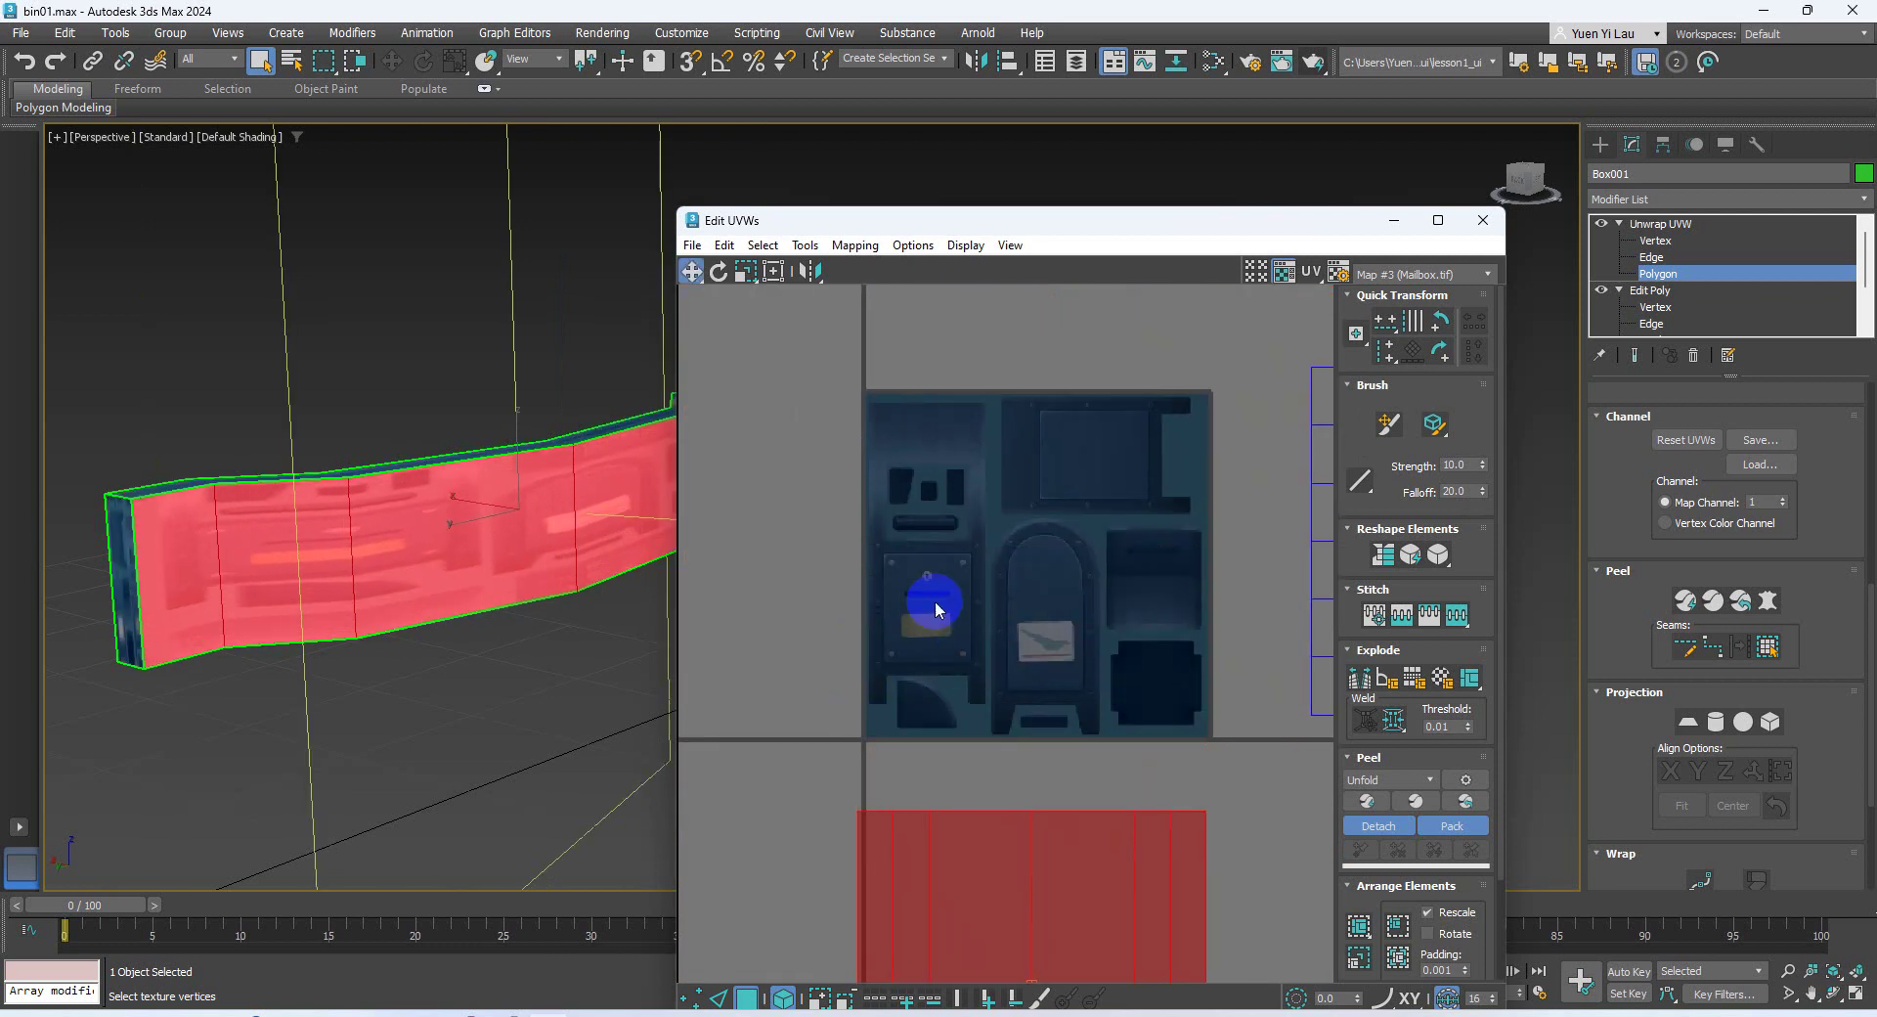
# Examine the painted parts of the Mailbox texture for an area that suits the handle
pyautogui.moveTo(935, 598); pyautogui.dragTo(933, 543, button='middle')
pyautogui.scroll(3, 1075, 687)
pyautogui.scroll(4, 1072, 689)
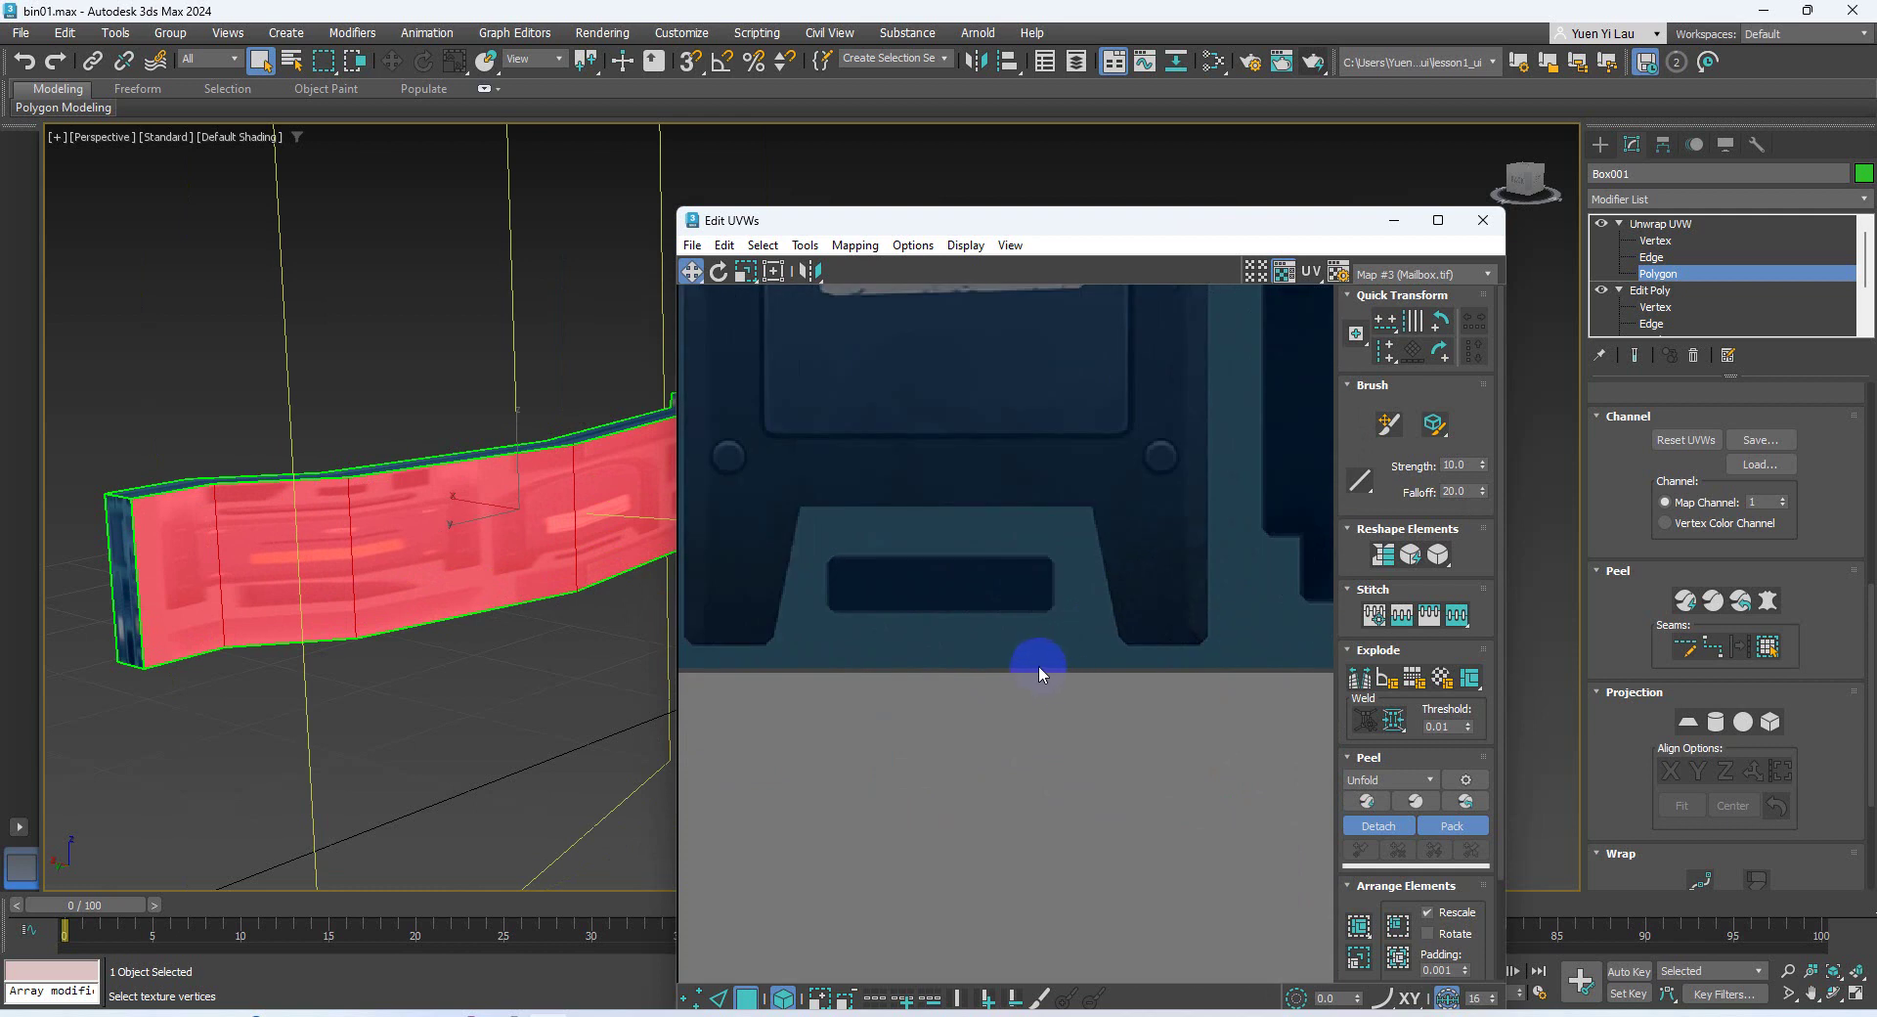
pyautogui.scroll(-3, 1039, 665)
pyautogui.moveTo(925, 475); pyautogui.dragTo(1089, 703, button='middle')
pyautogui.moveTo(1073, 626); pyautogui.dragTo(1092, 681, button='middle')
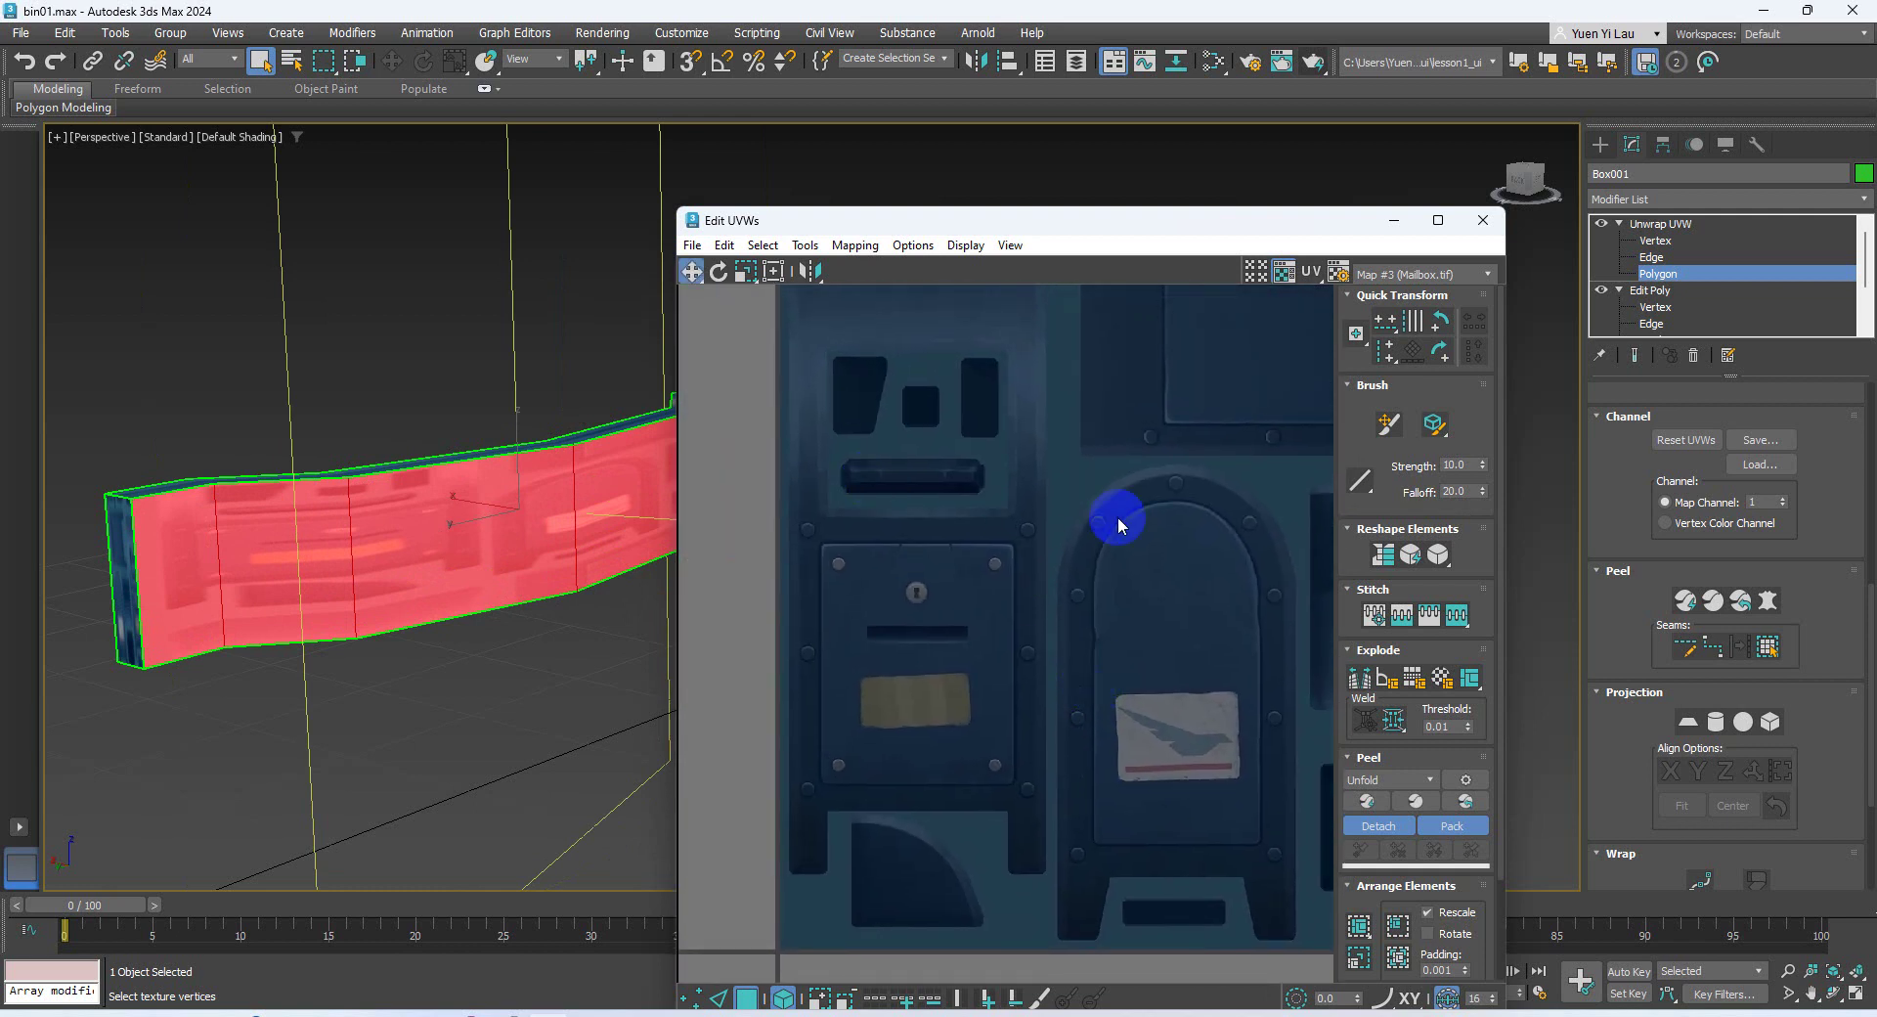
pyautogui.moveTo(1119, 518); pyautogui.dragTo(1015, 508, button='middle')
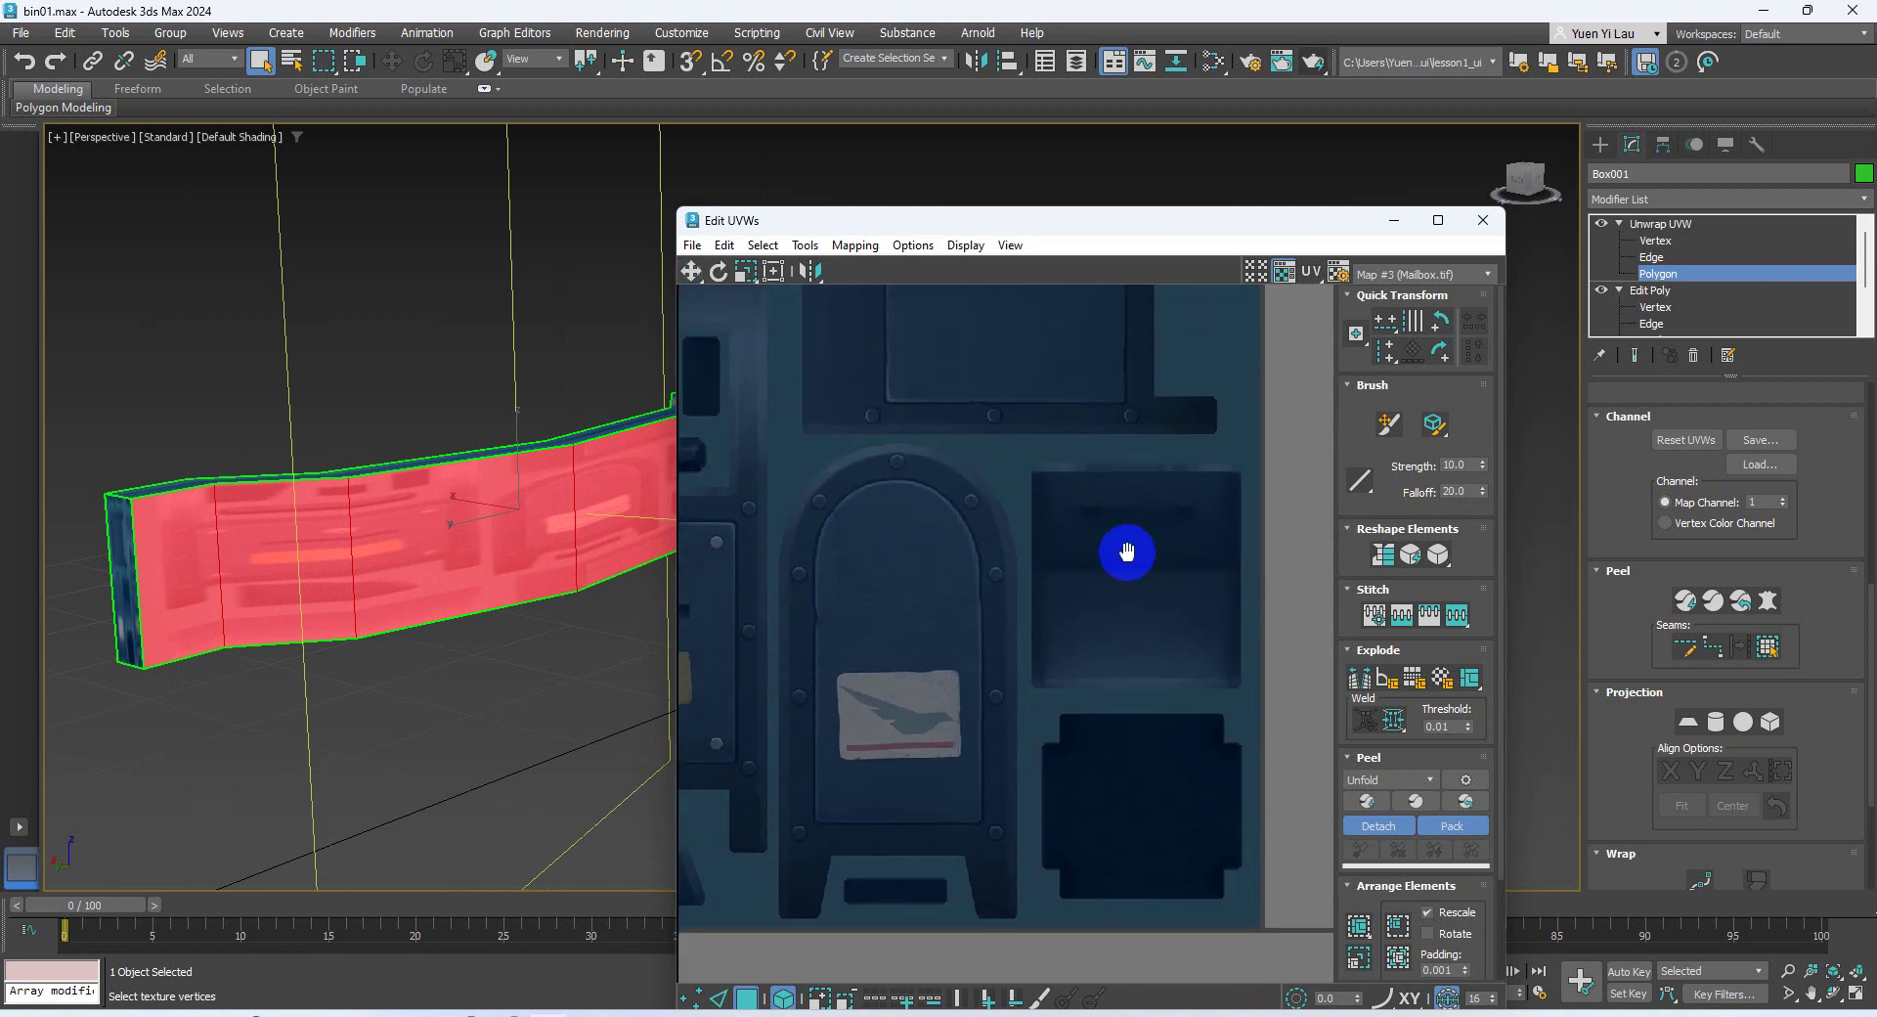
pyautogui.scroll(5, 1069, 524)
pyautogui.scroll(3, 930, 533)
pyautogui.scroll(-8, 905, 532)
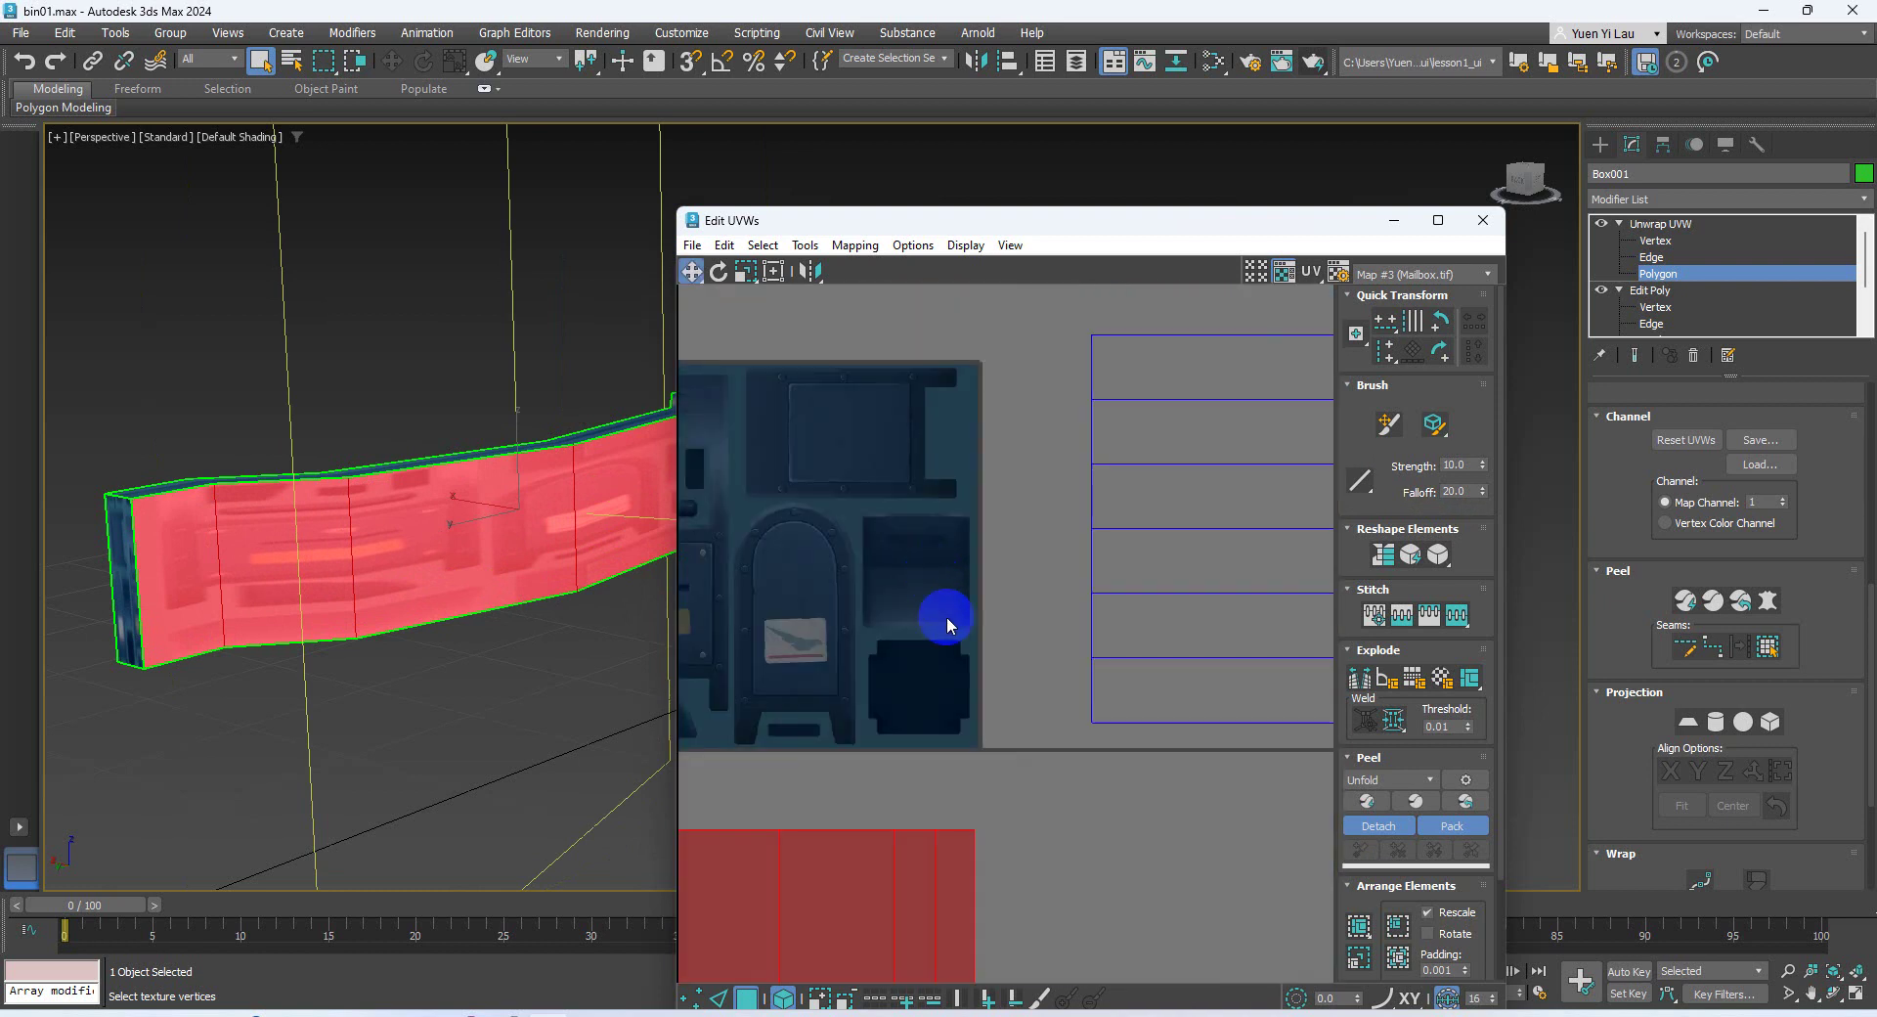
pyautogui.moveTo(873, 703); pyautogui.dragTo(1066, 619, button='middle')
pyautogui.scroll(3, 1026, 646)
pyautogui.scroll(3, 896, 613)
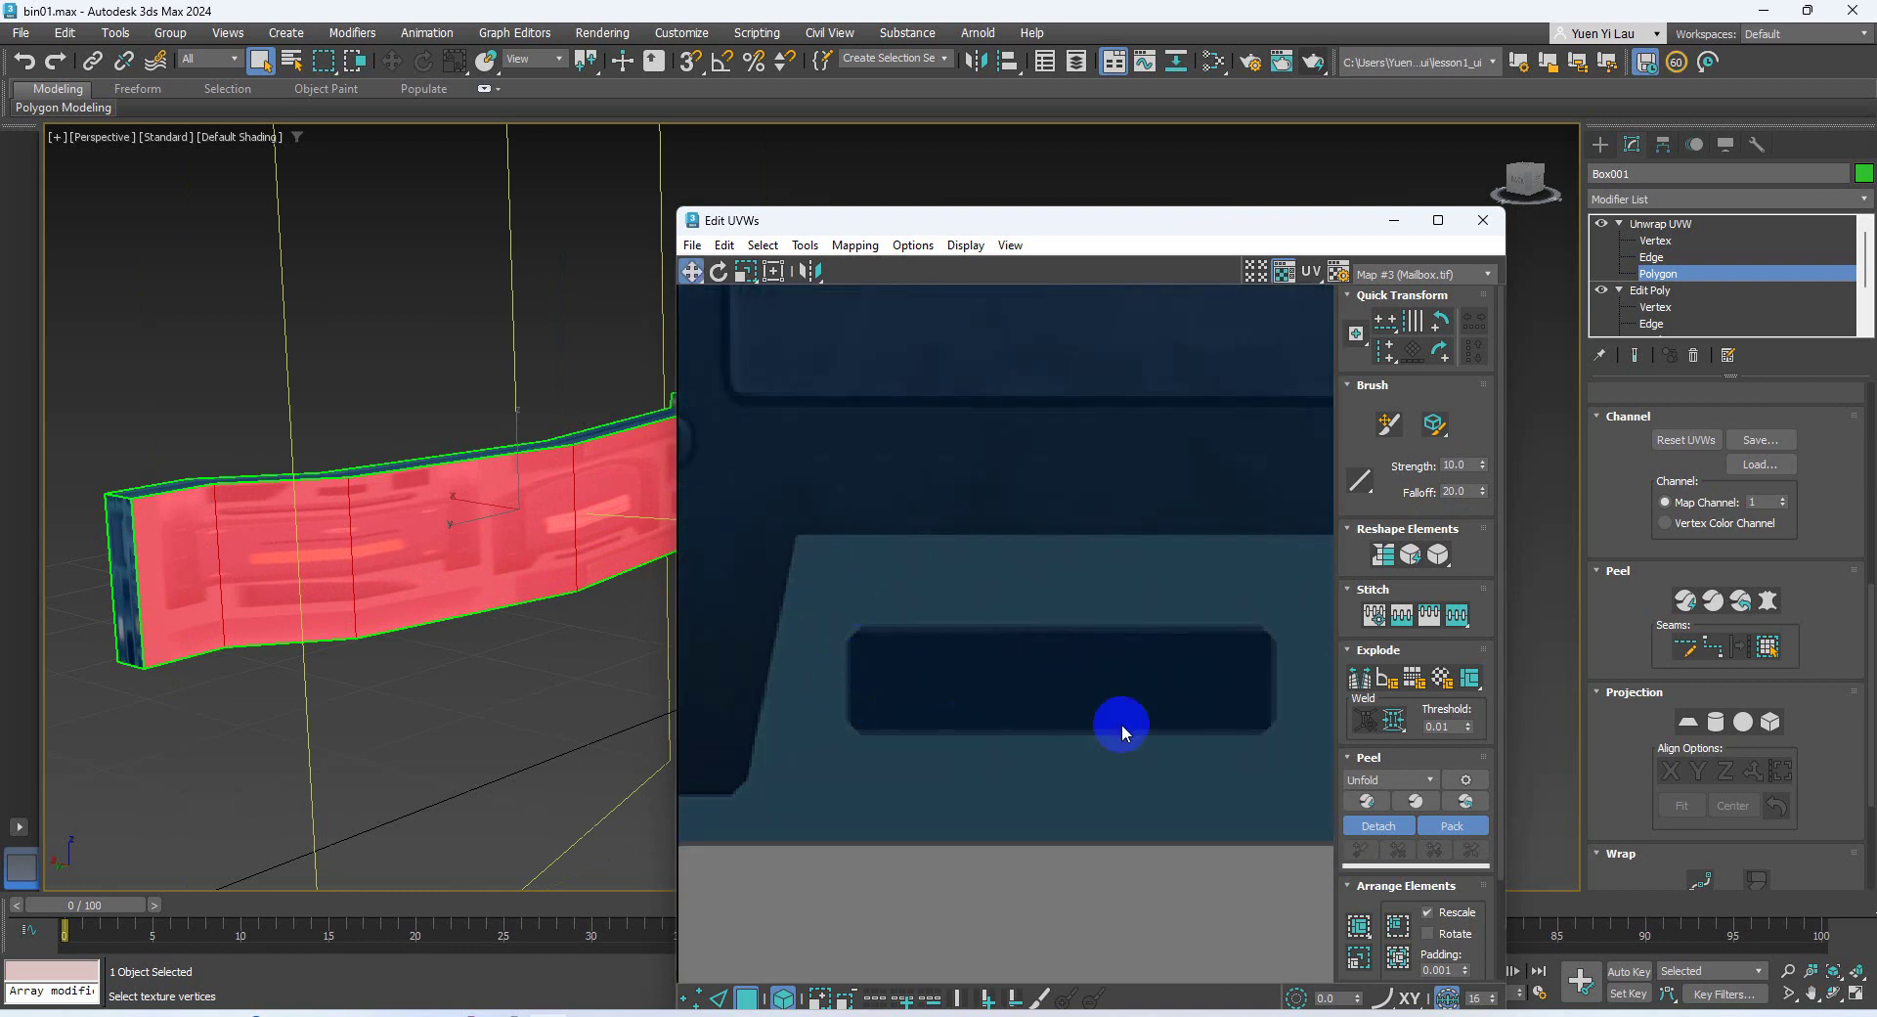
pyautogui.scroll(-5, 1123, 731)
# Scale the handle's front UV shell vertically and horizontally down to a short, flat strip sized for the dark bar between the mailbox's legs
pyautogui.moveTo(1056, 628); pyautogui.dragTo(905, 574, button='middle')
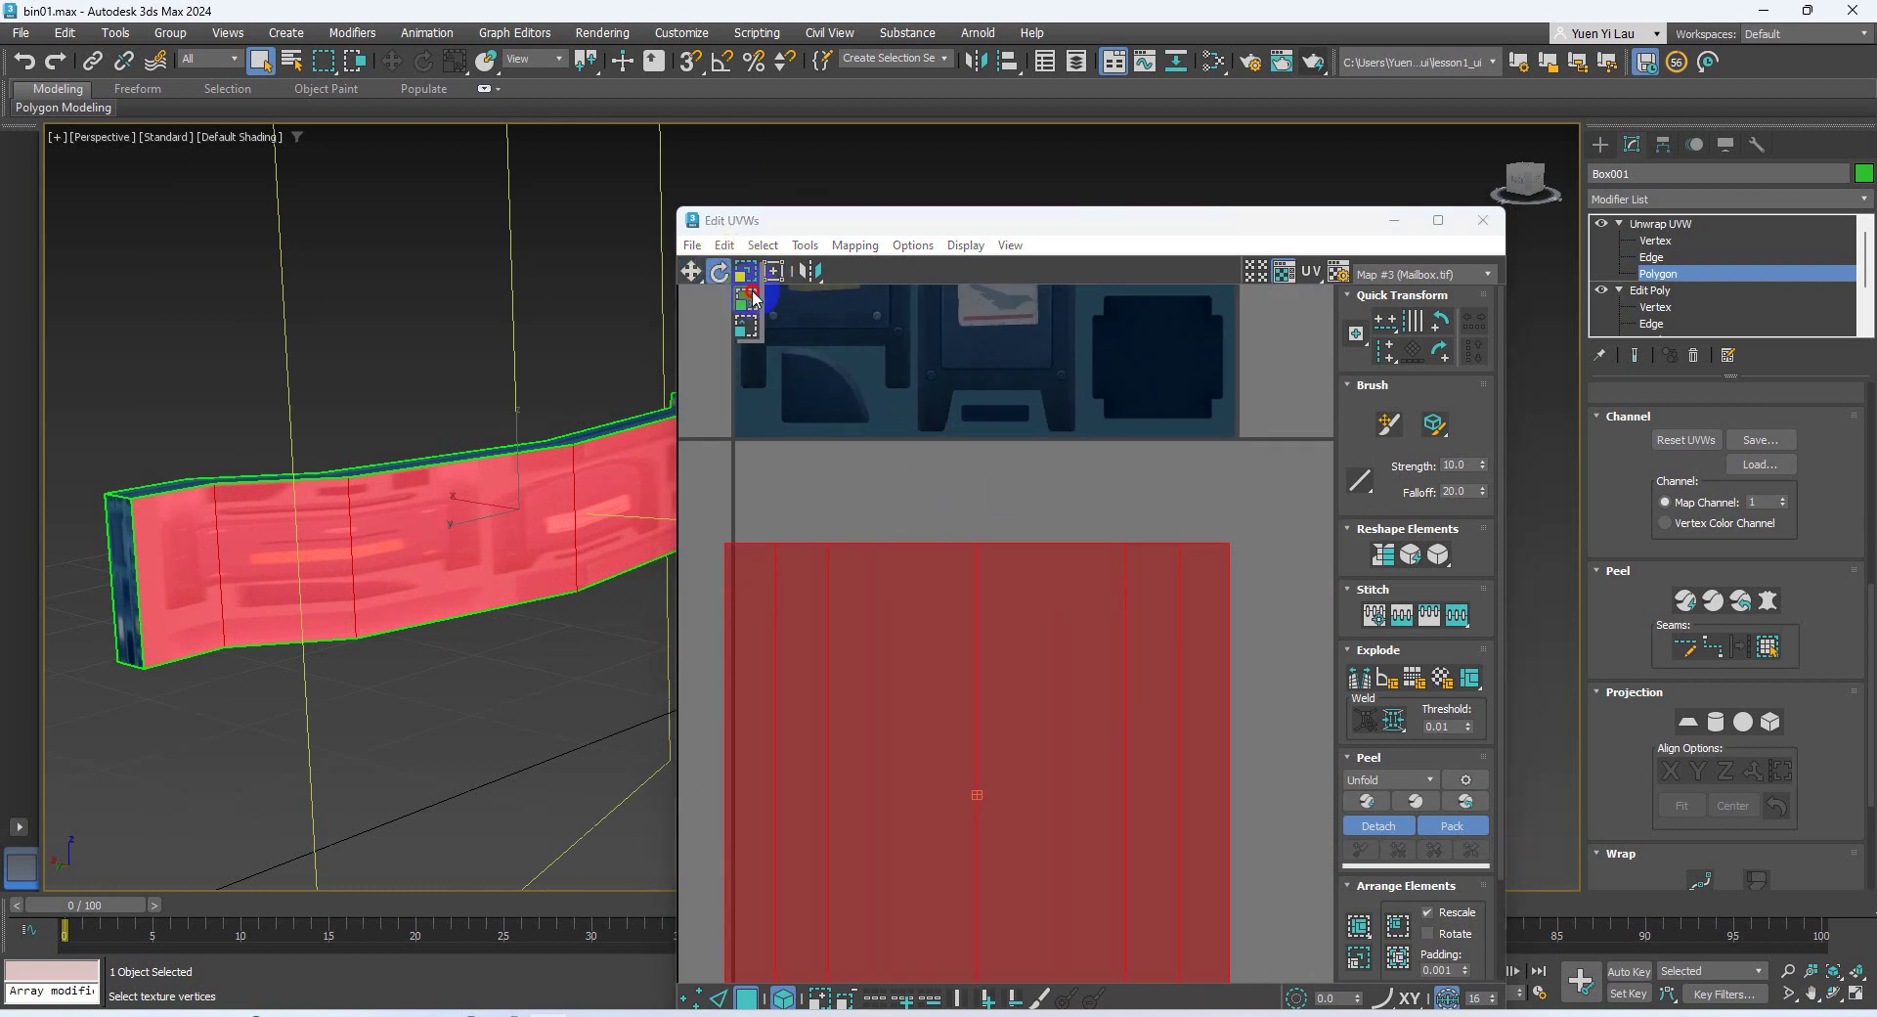
pyautogui.click(753, 296)
pyautogui.moveTo(900, 544); pyautogui.dragTo(984, 840)
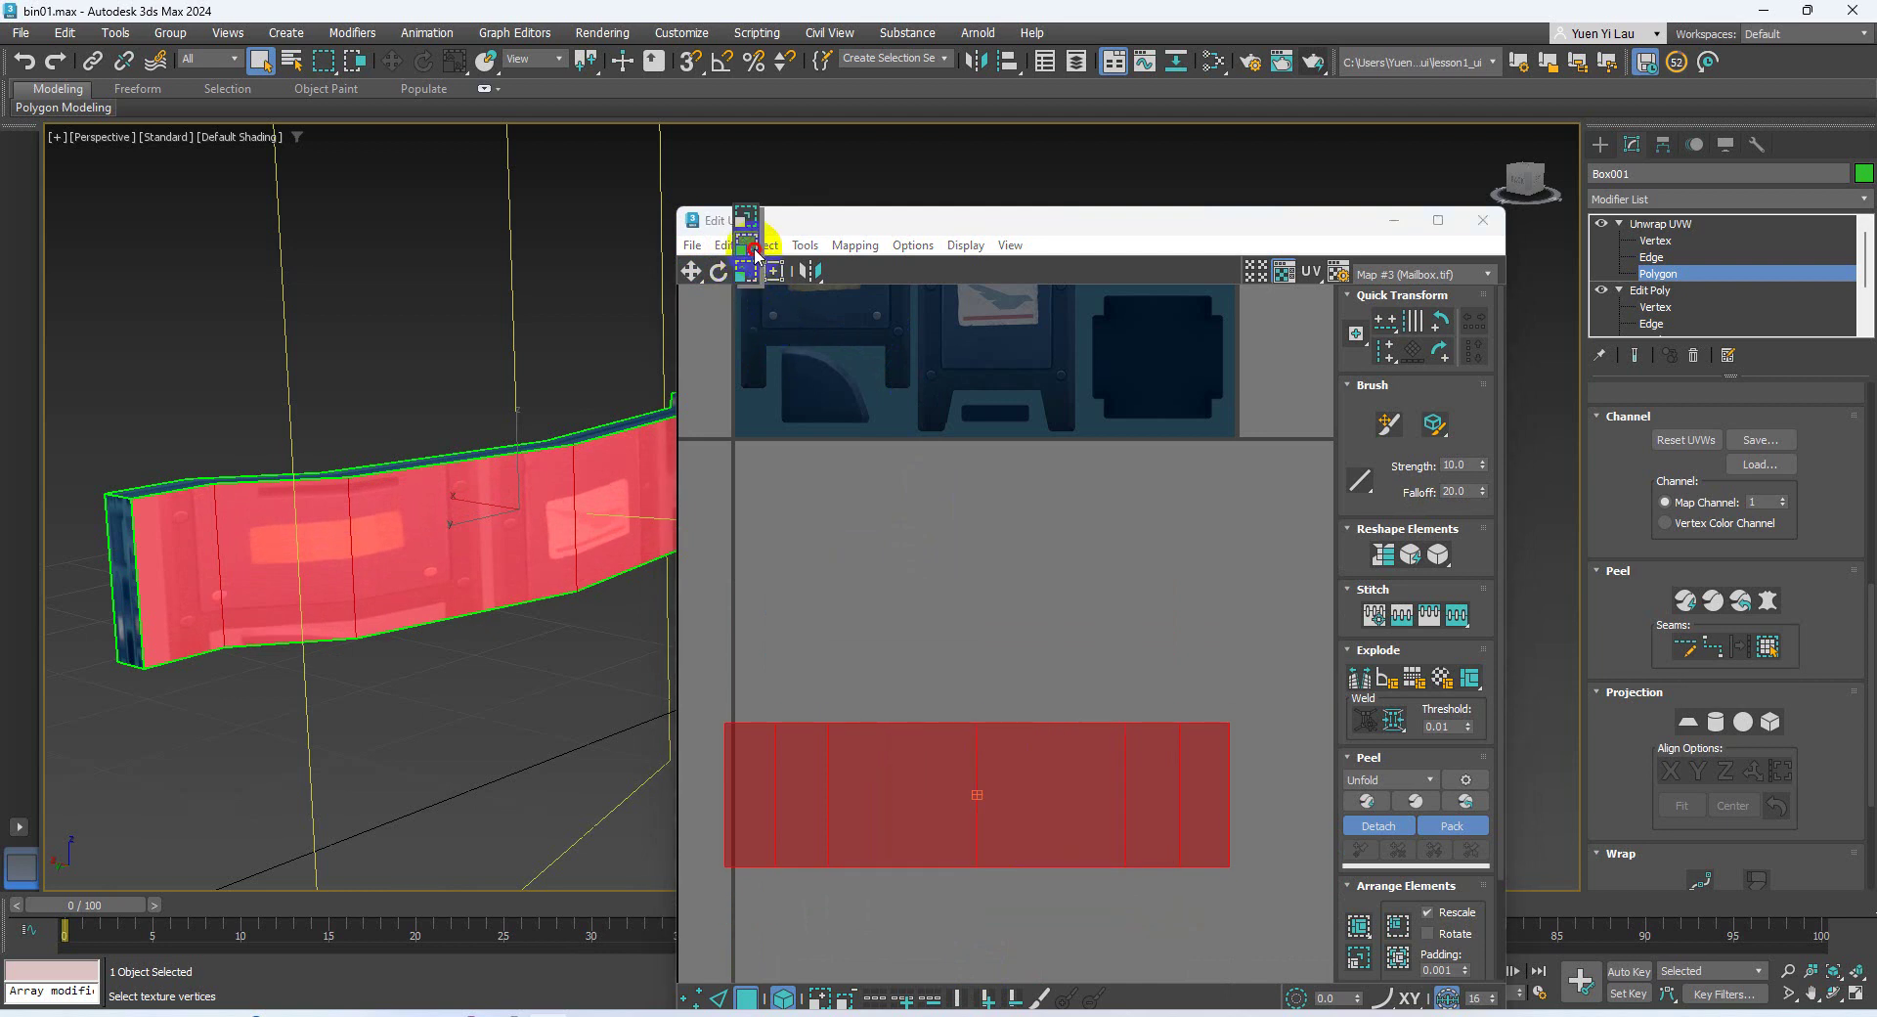
pyautogui.click(754, 252)
pyautogui.moveTo(1161, 729); pyautogui.dragTo(1004, 826)
pyautogui.click(746, 271)
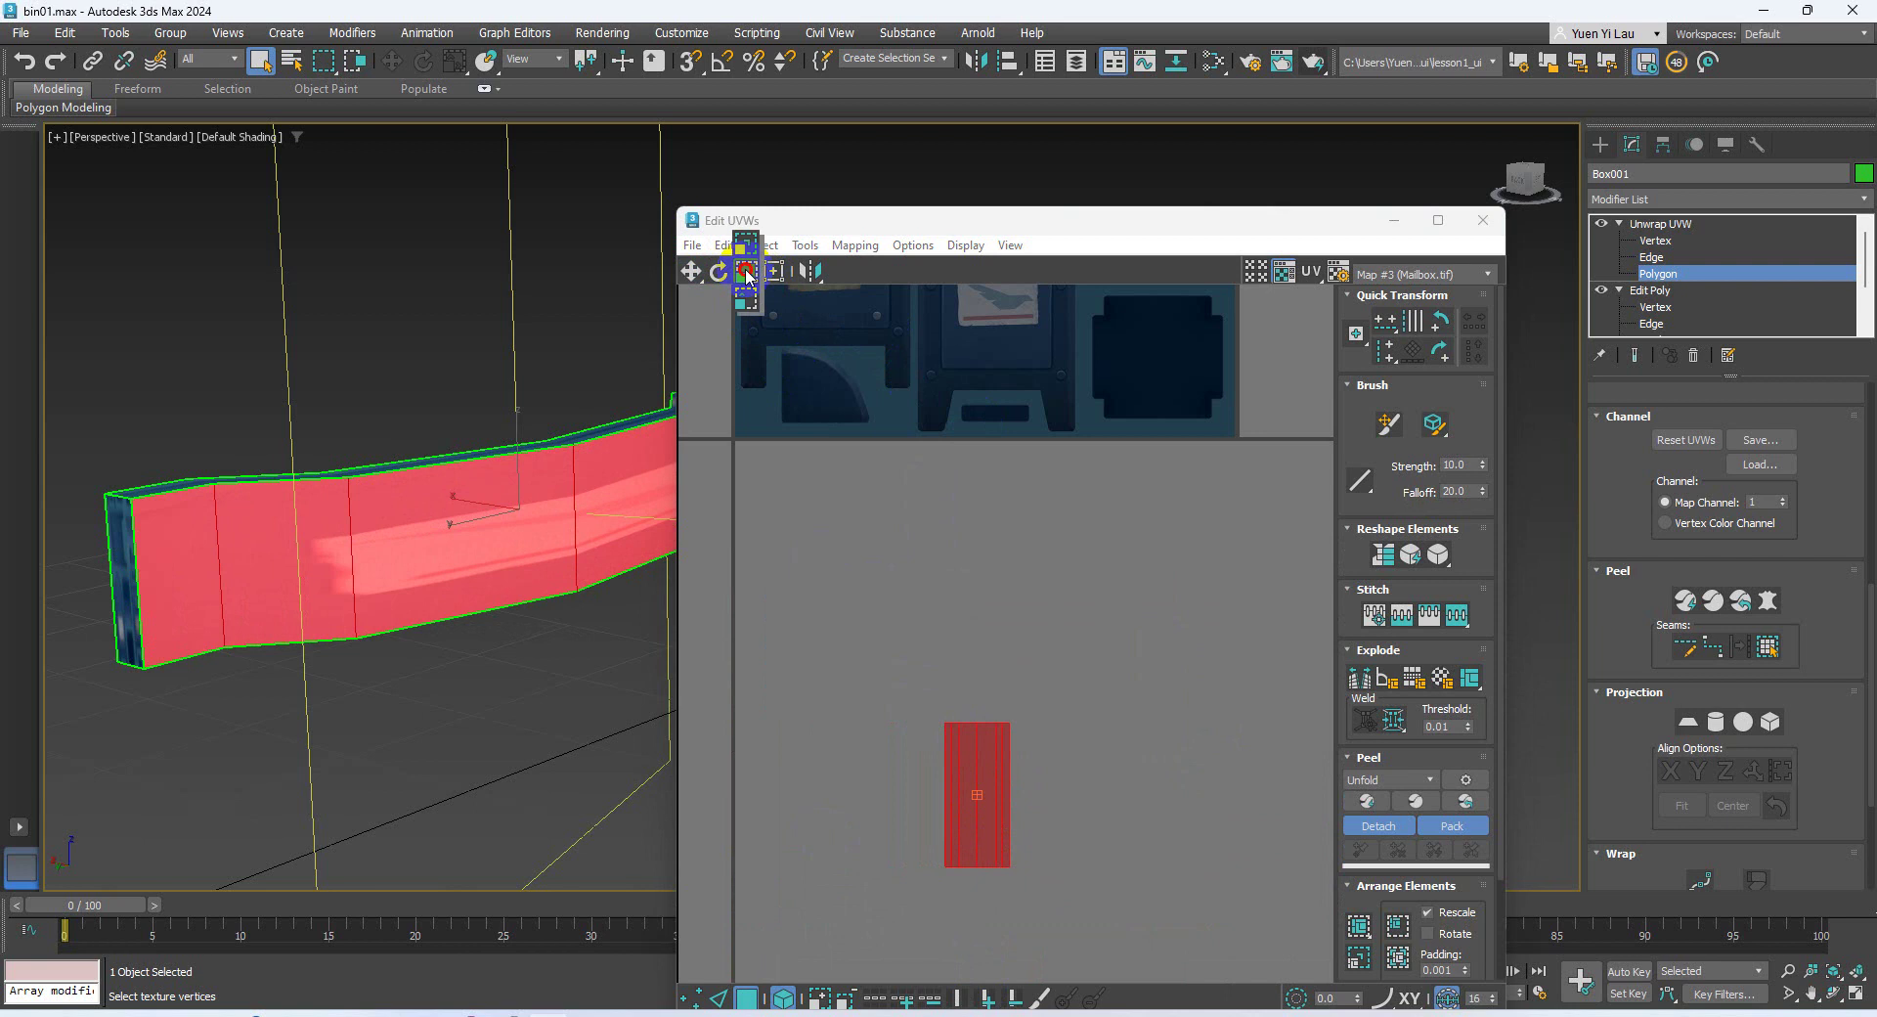
pyautogui.click(746, 300)
pyautogui.moveTo(985, 736); pyautogui.dragTo(980, 914)
pyautogui.click(691, 271)
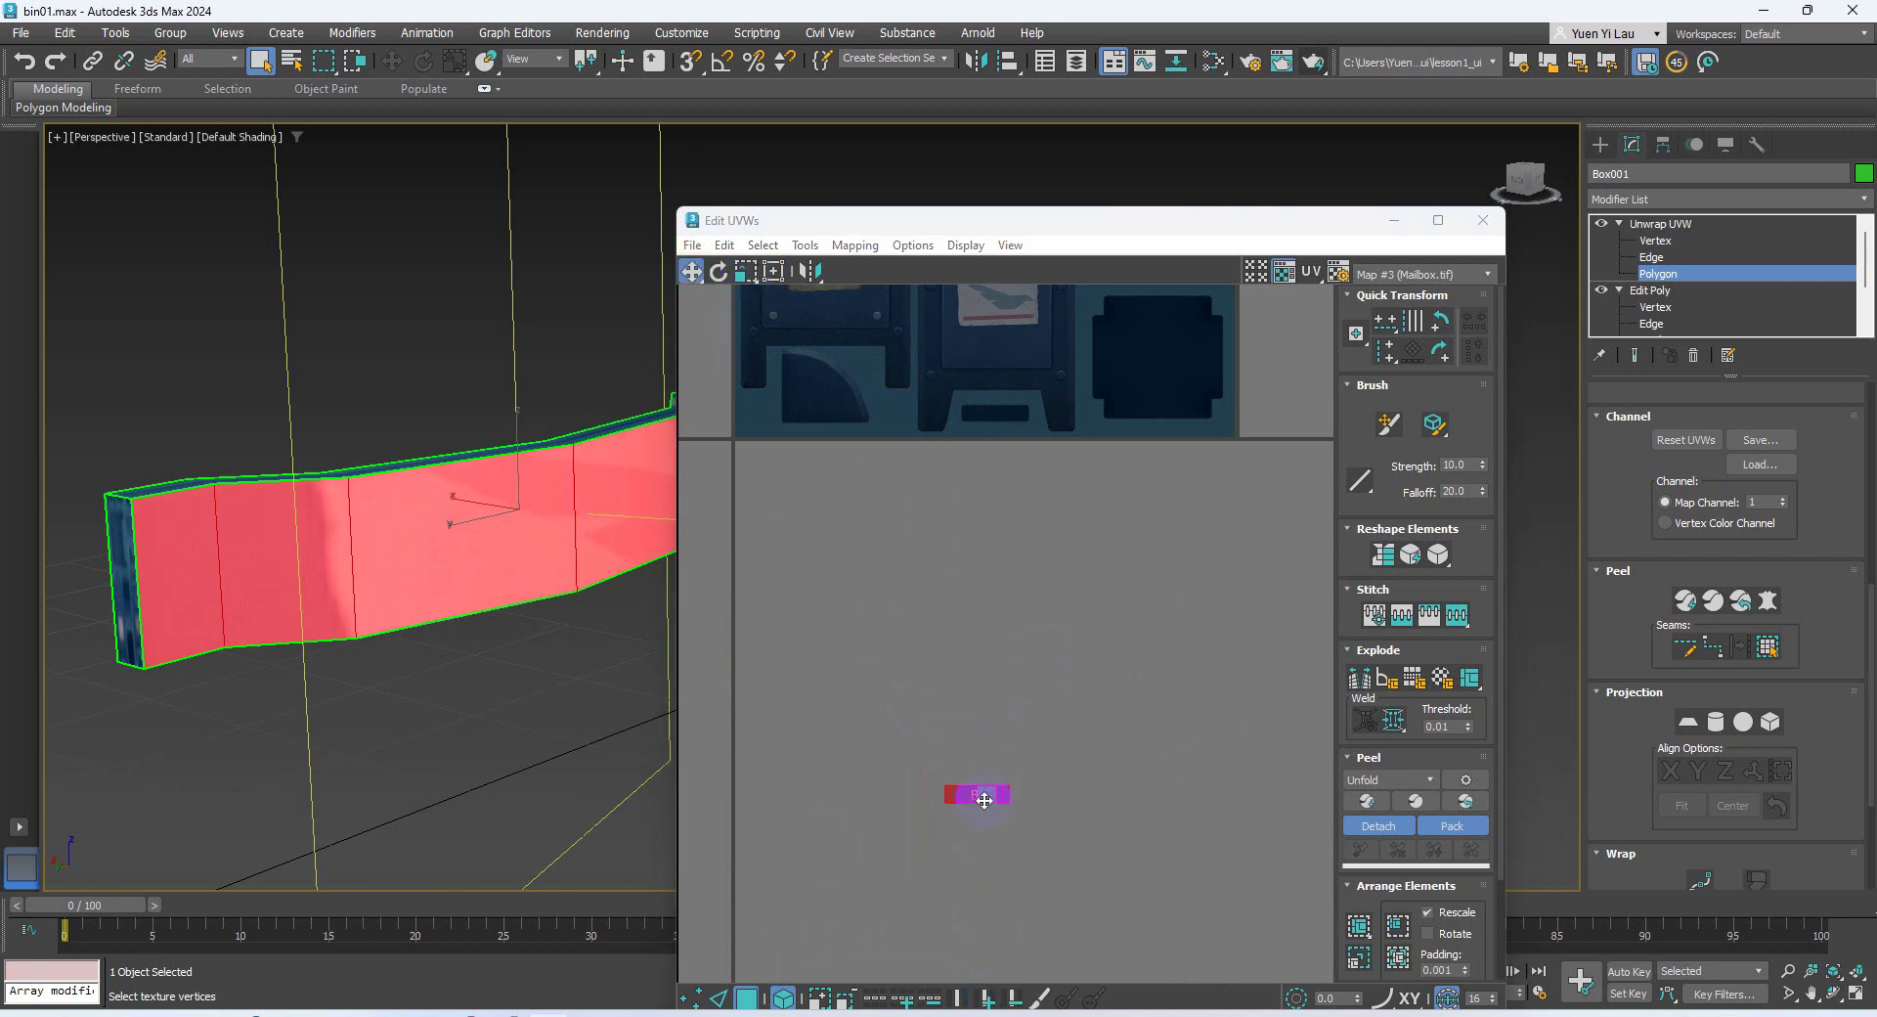
# Move the shrunken front shell onto the dark rounded bar between the mailbox's legs at the texture's lower edge
pyautogui.moveTo(984, 800); pyautogui.dragTo(1006, 415)
pyautogui.scroll(6, 984, 394)
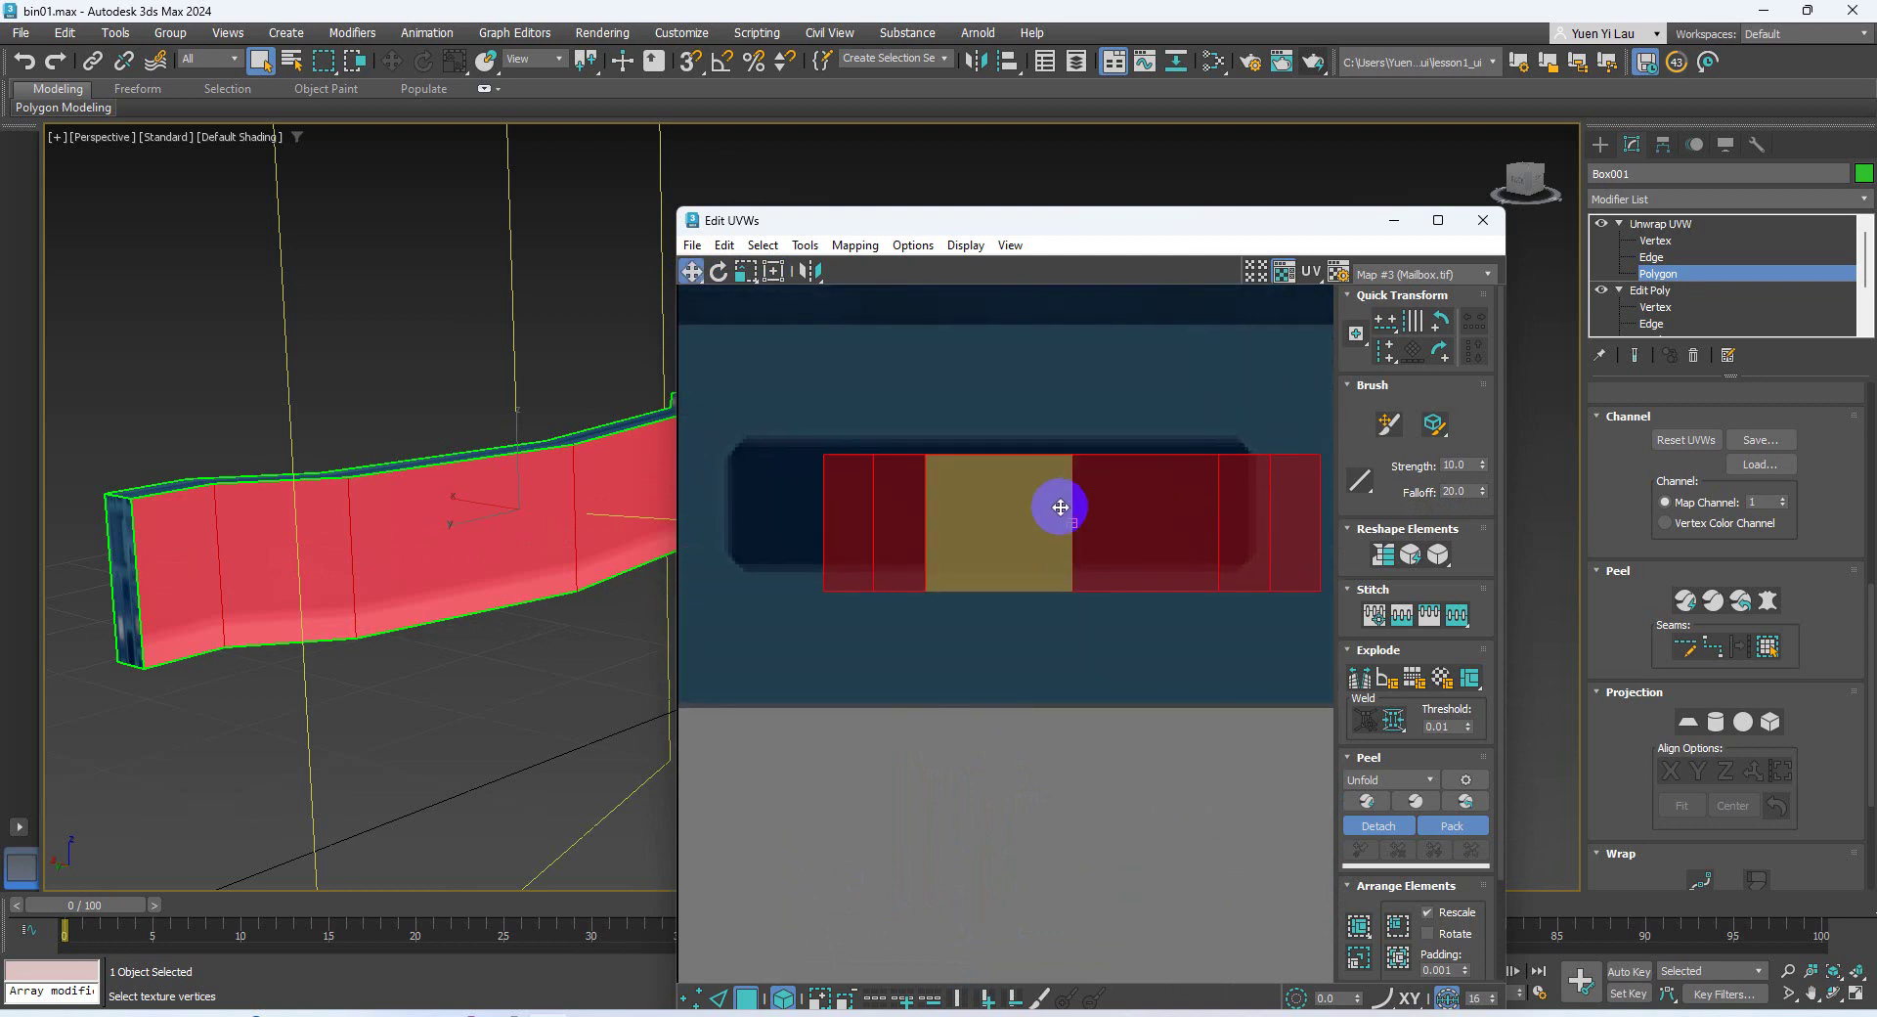
pyautogui.moveTo(1068, 522); pyautogui.dragTo(984, 510)
# Try to select and move only the upper row of vertices of the handle's front UV shell
pyautogui.click(1670, 241)
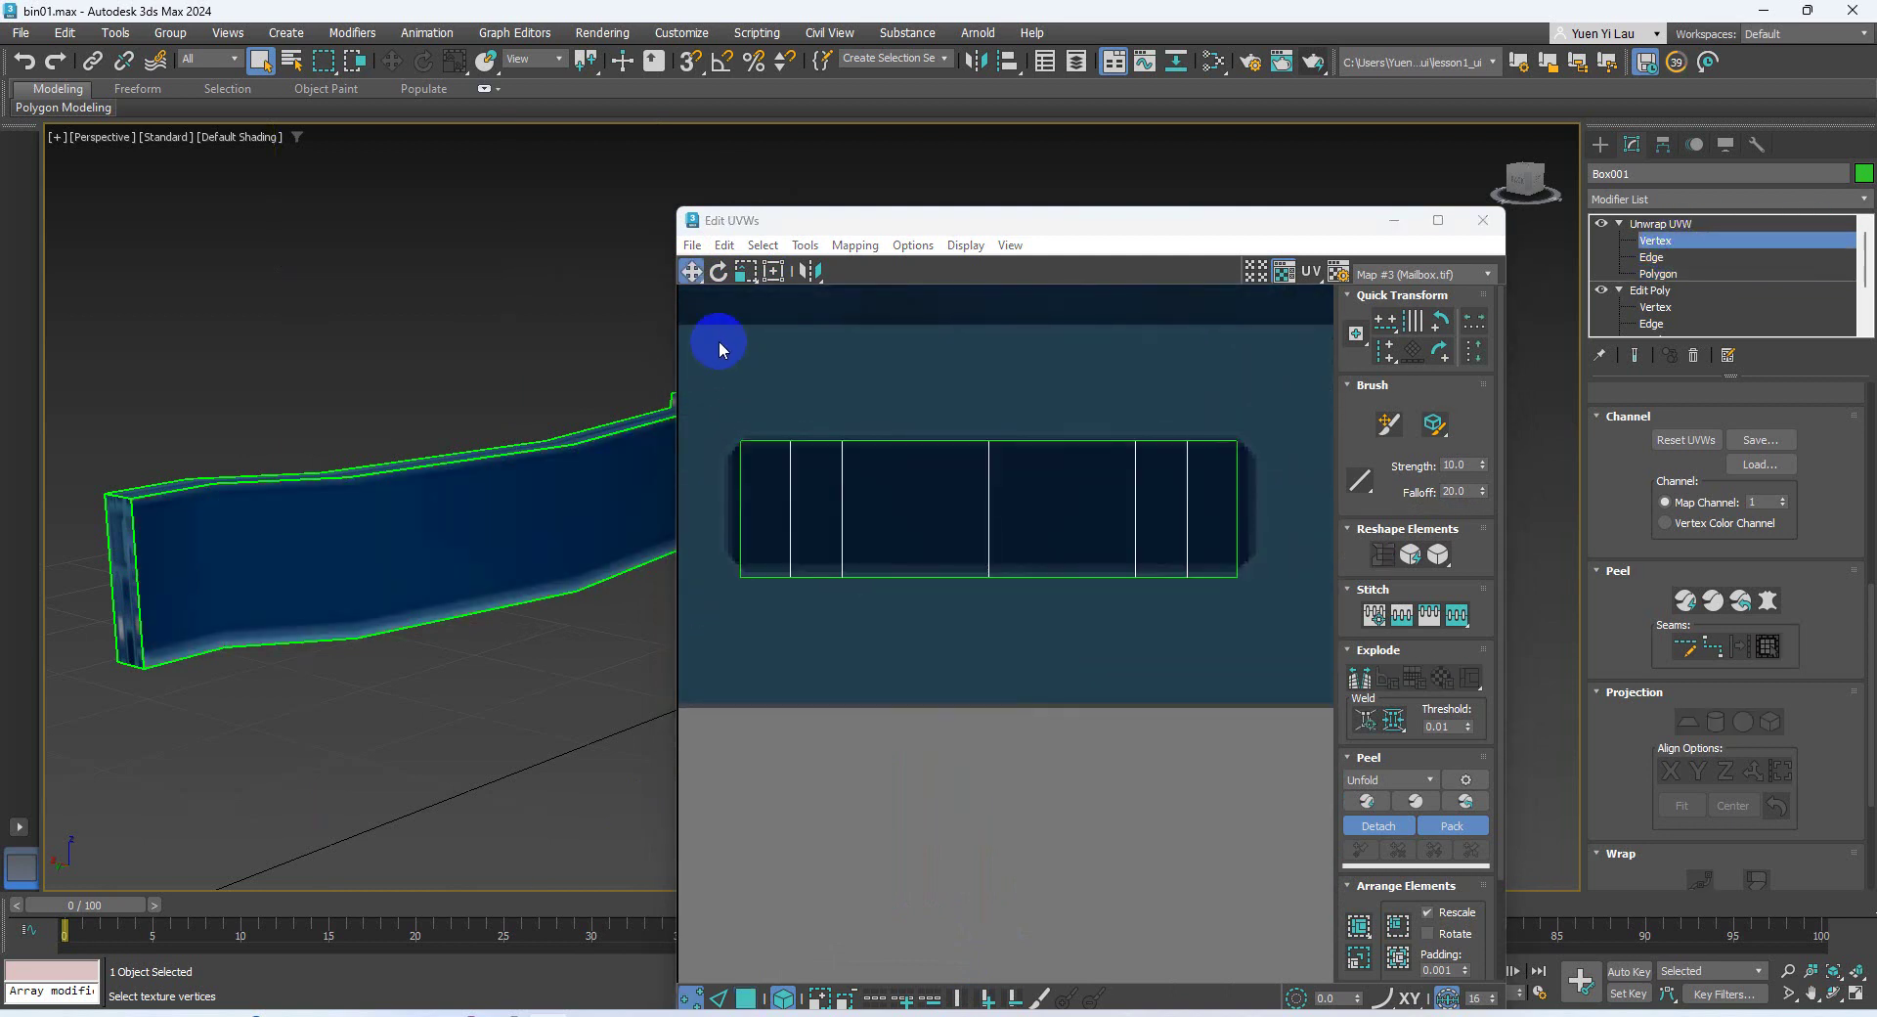
pyautogui.moveTo(687, 397); pyautogui.dragTo(1279, 479)
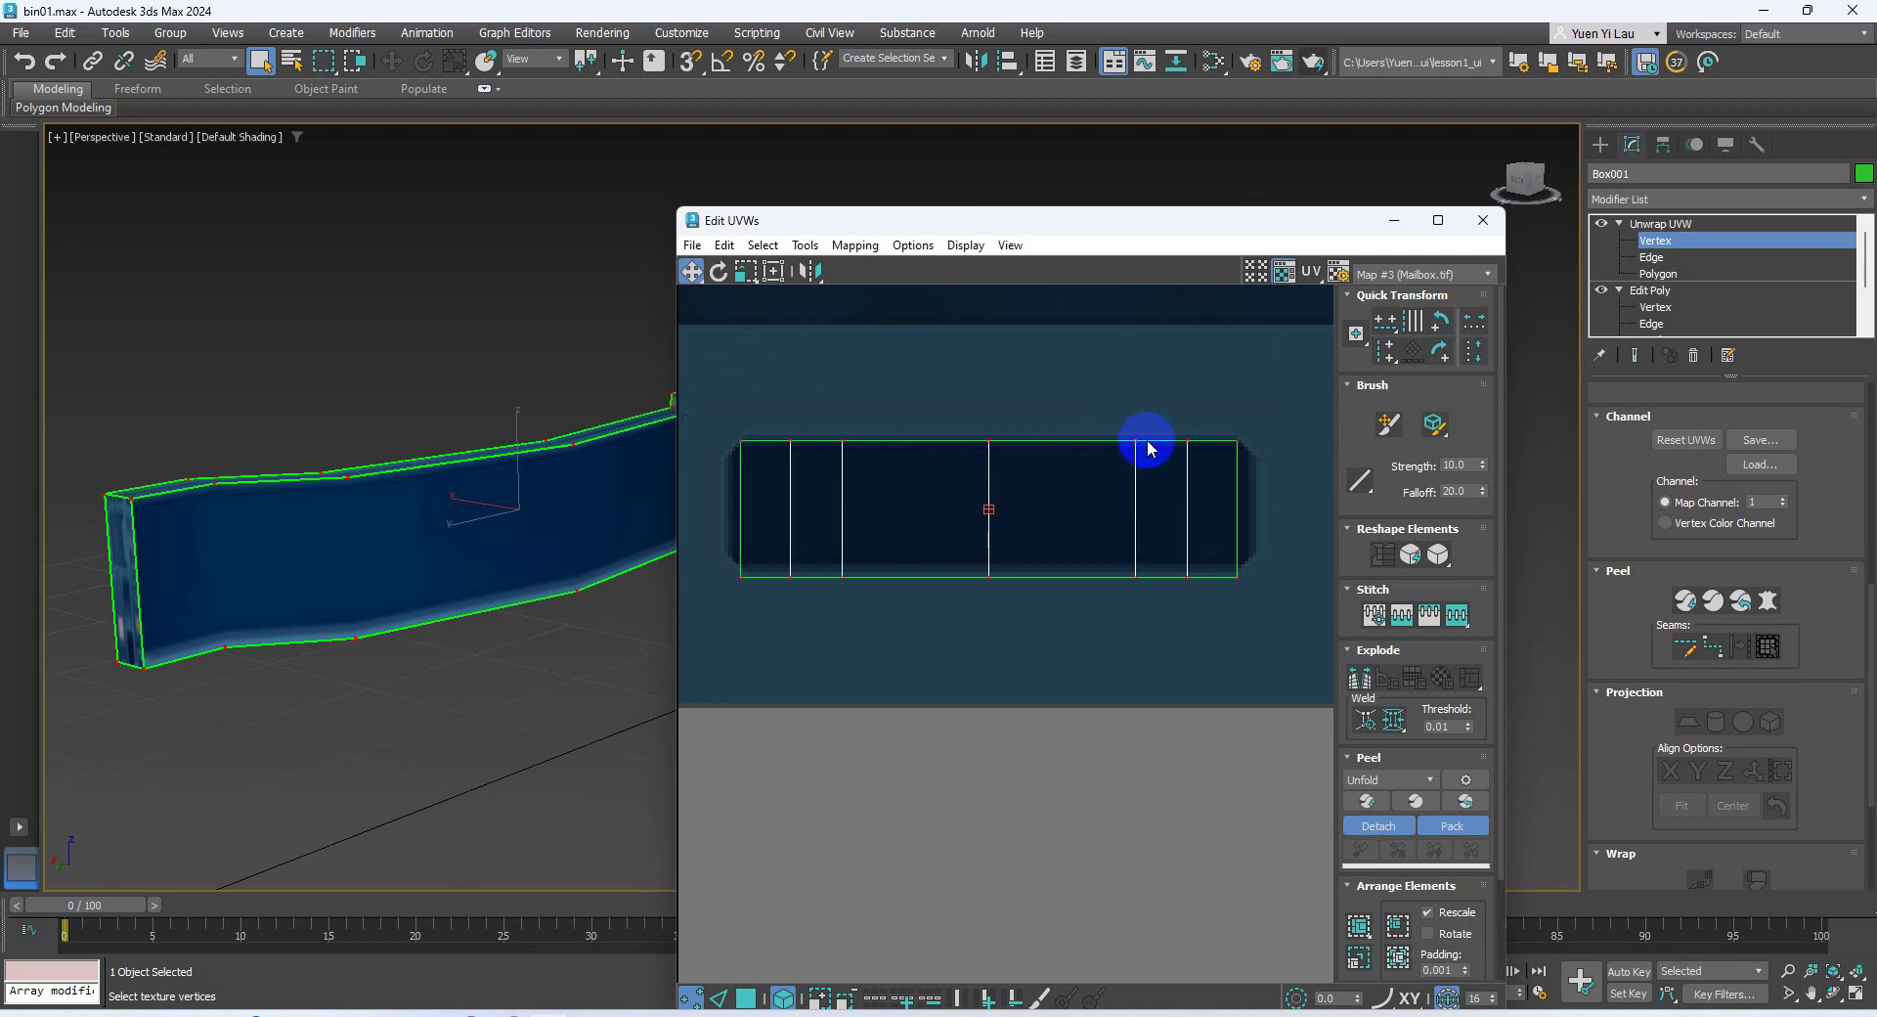
pyautogui.moveTo(1133, 439)
pyautogui.mouseDown()
pyautogui.moveTo(1156, 466)
pyautogui.moveTo(1137, 434)
pyautogui.mouseUp()
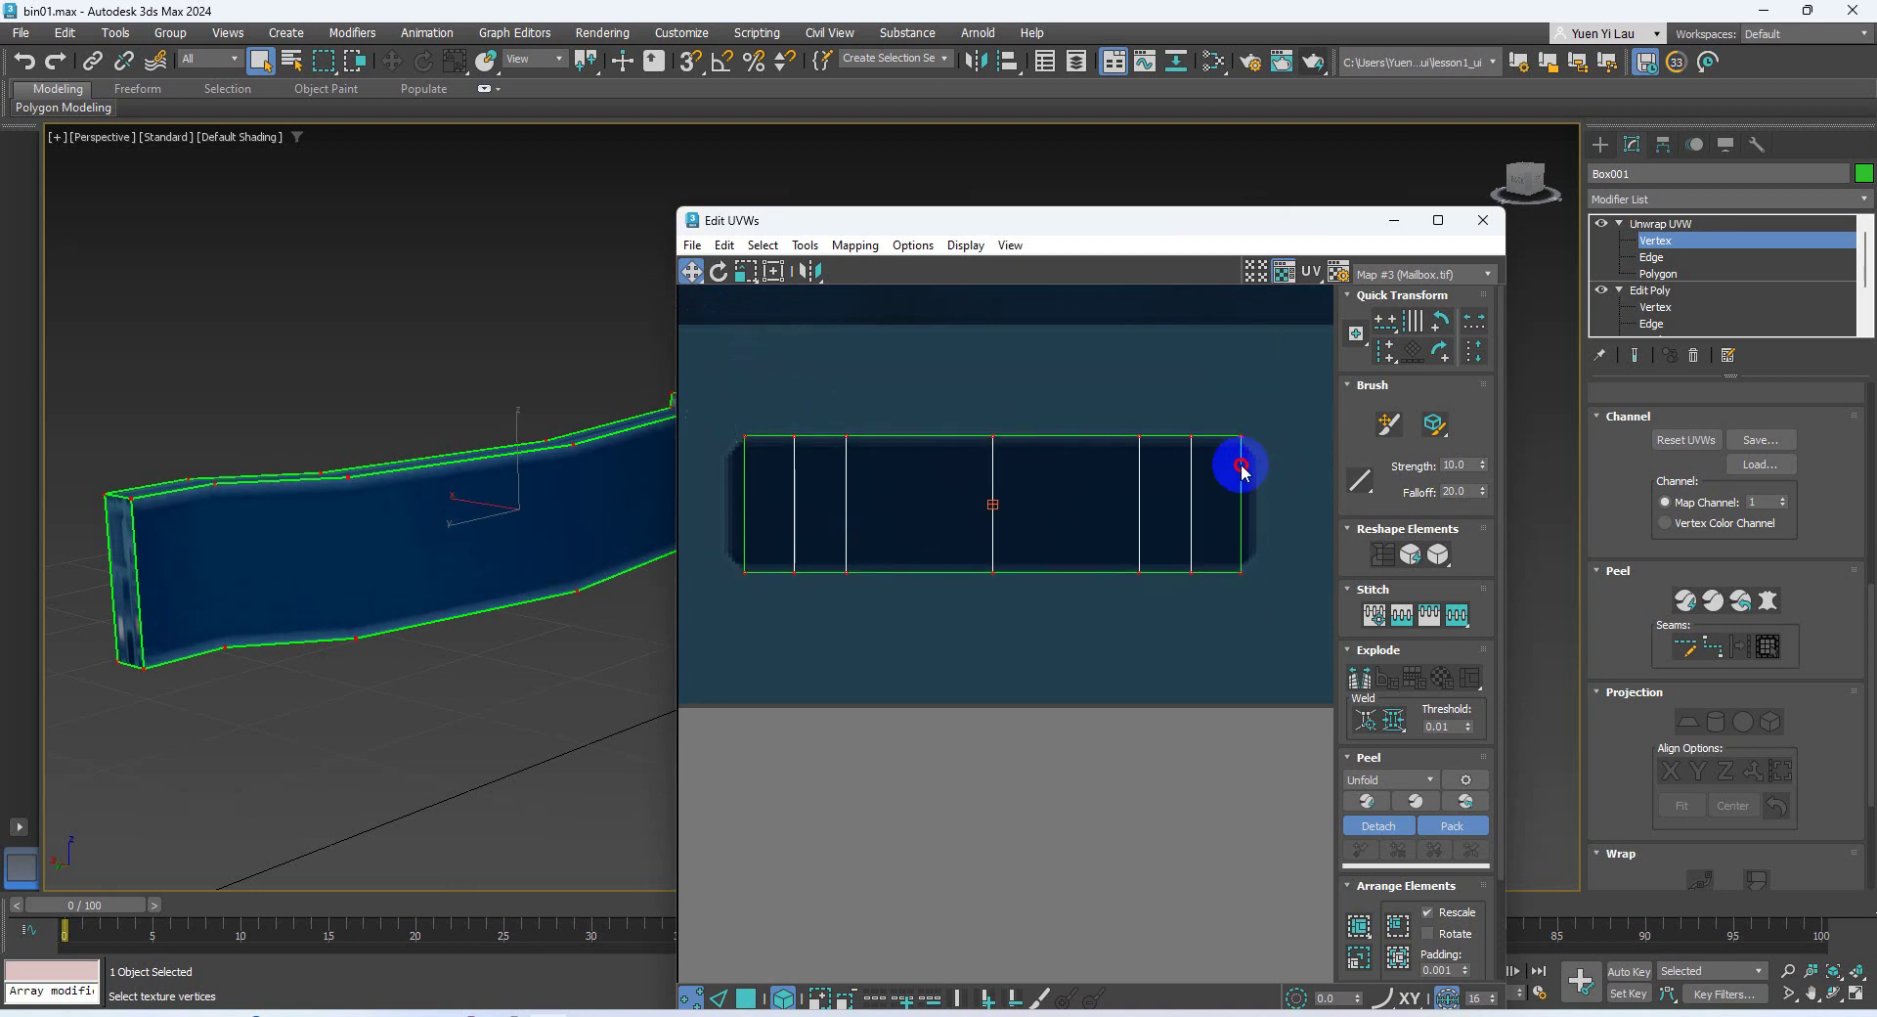
pyautogui.click(1651, 257)
pyautogui.click(1672, 242)
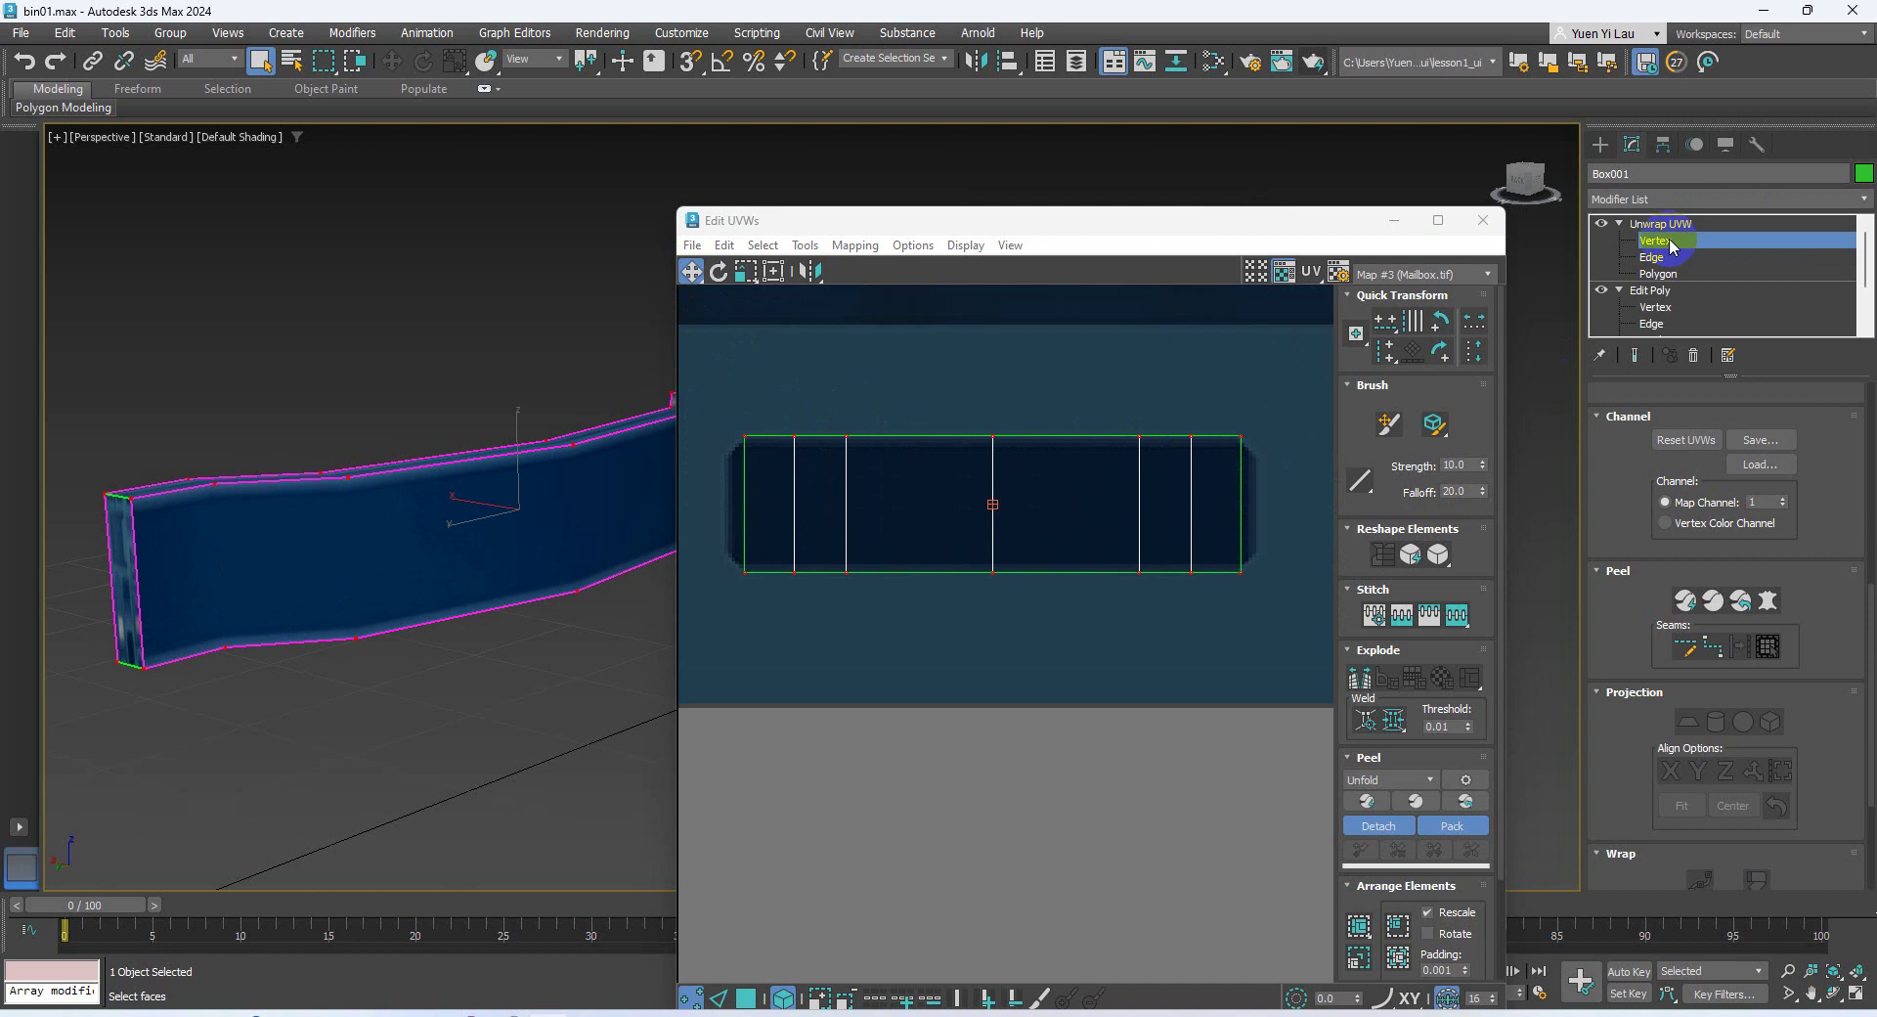
pyautogui.moveTo(725, 402); pyautogui.dragTo(1263, 466)
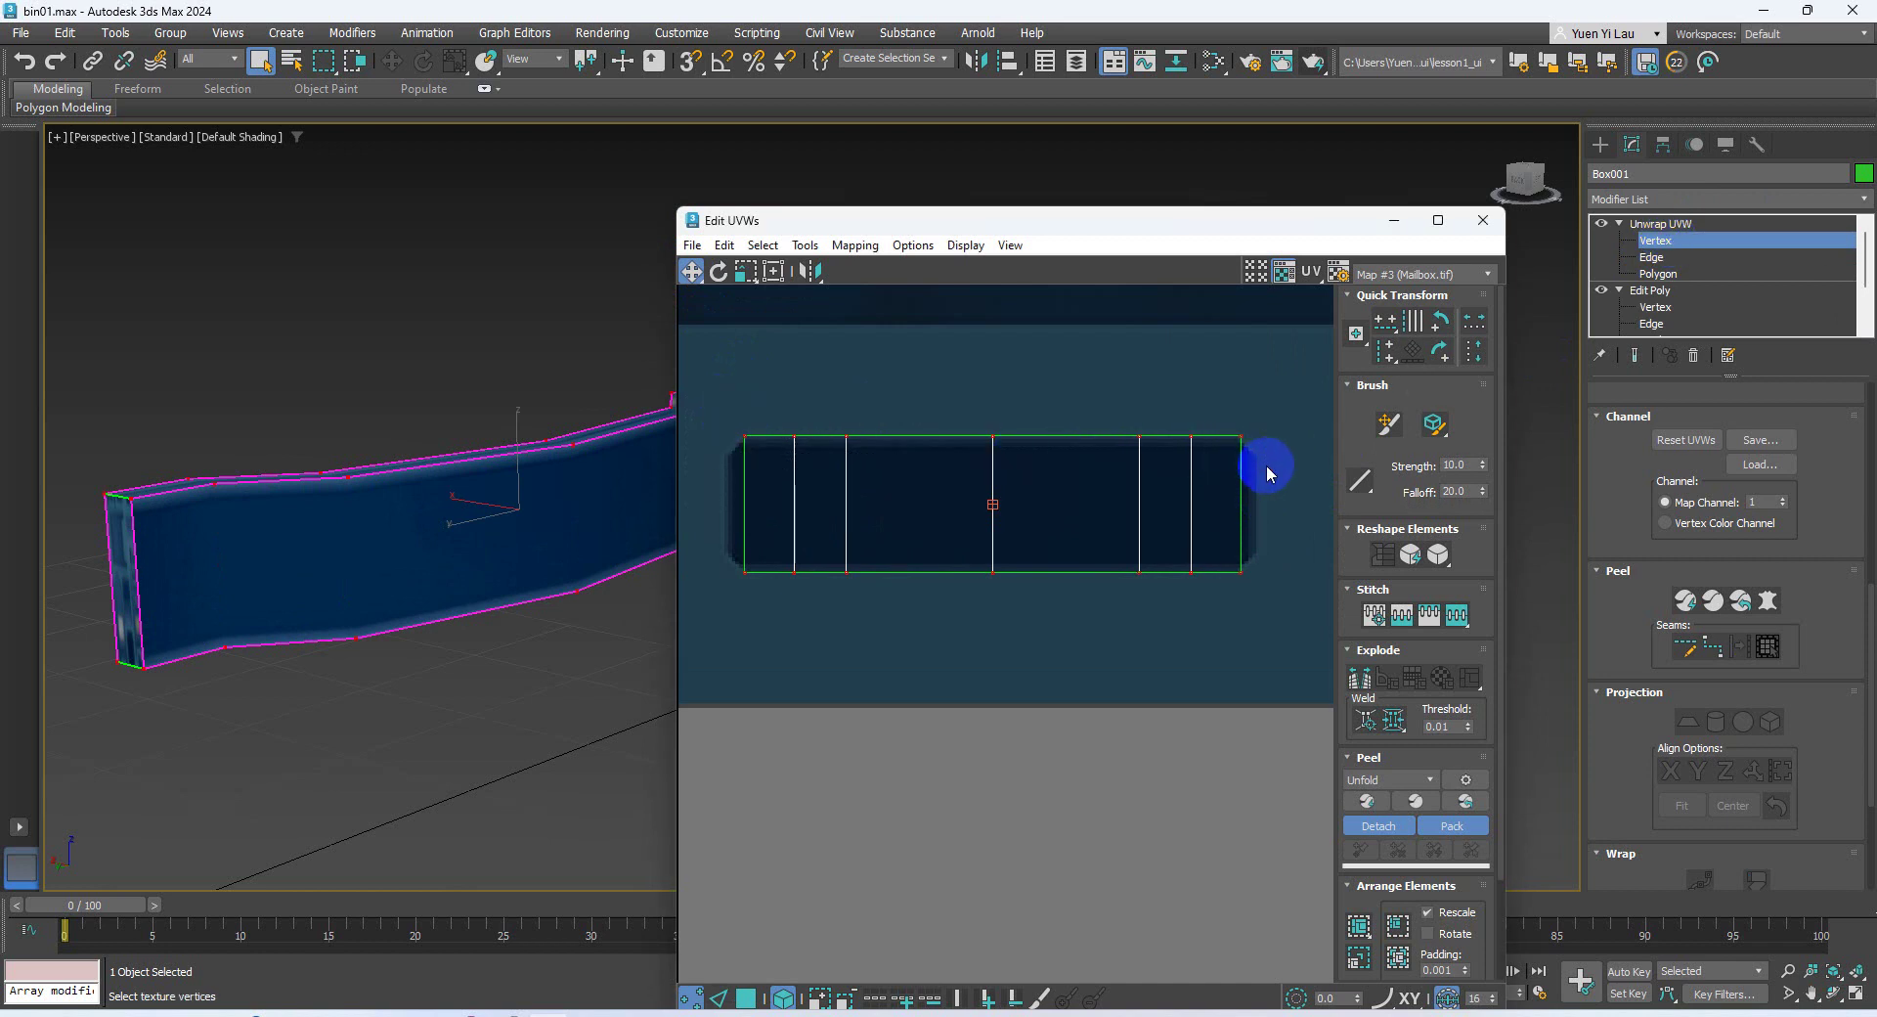
# Turn off UV element selection and move the front shell's upper and lower vertex rows inward, inside the dark bar's shaded border
pyautogui.click(783, 998)
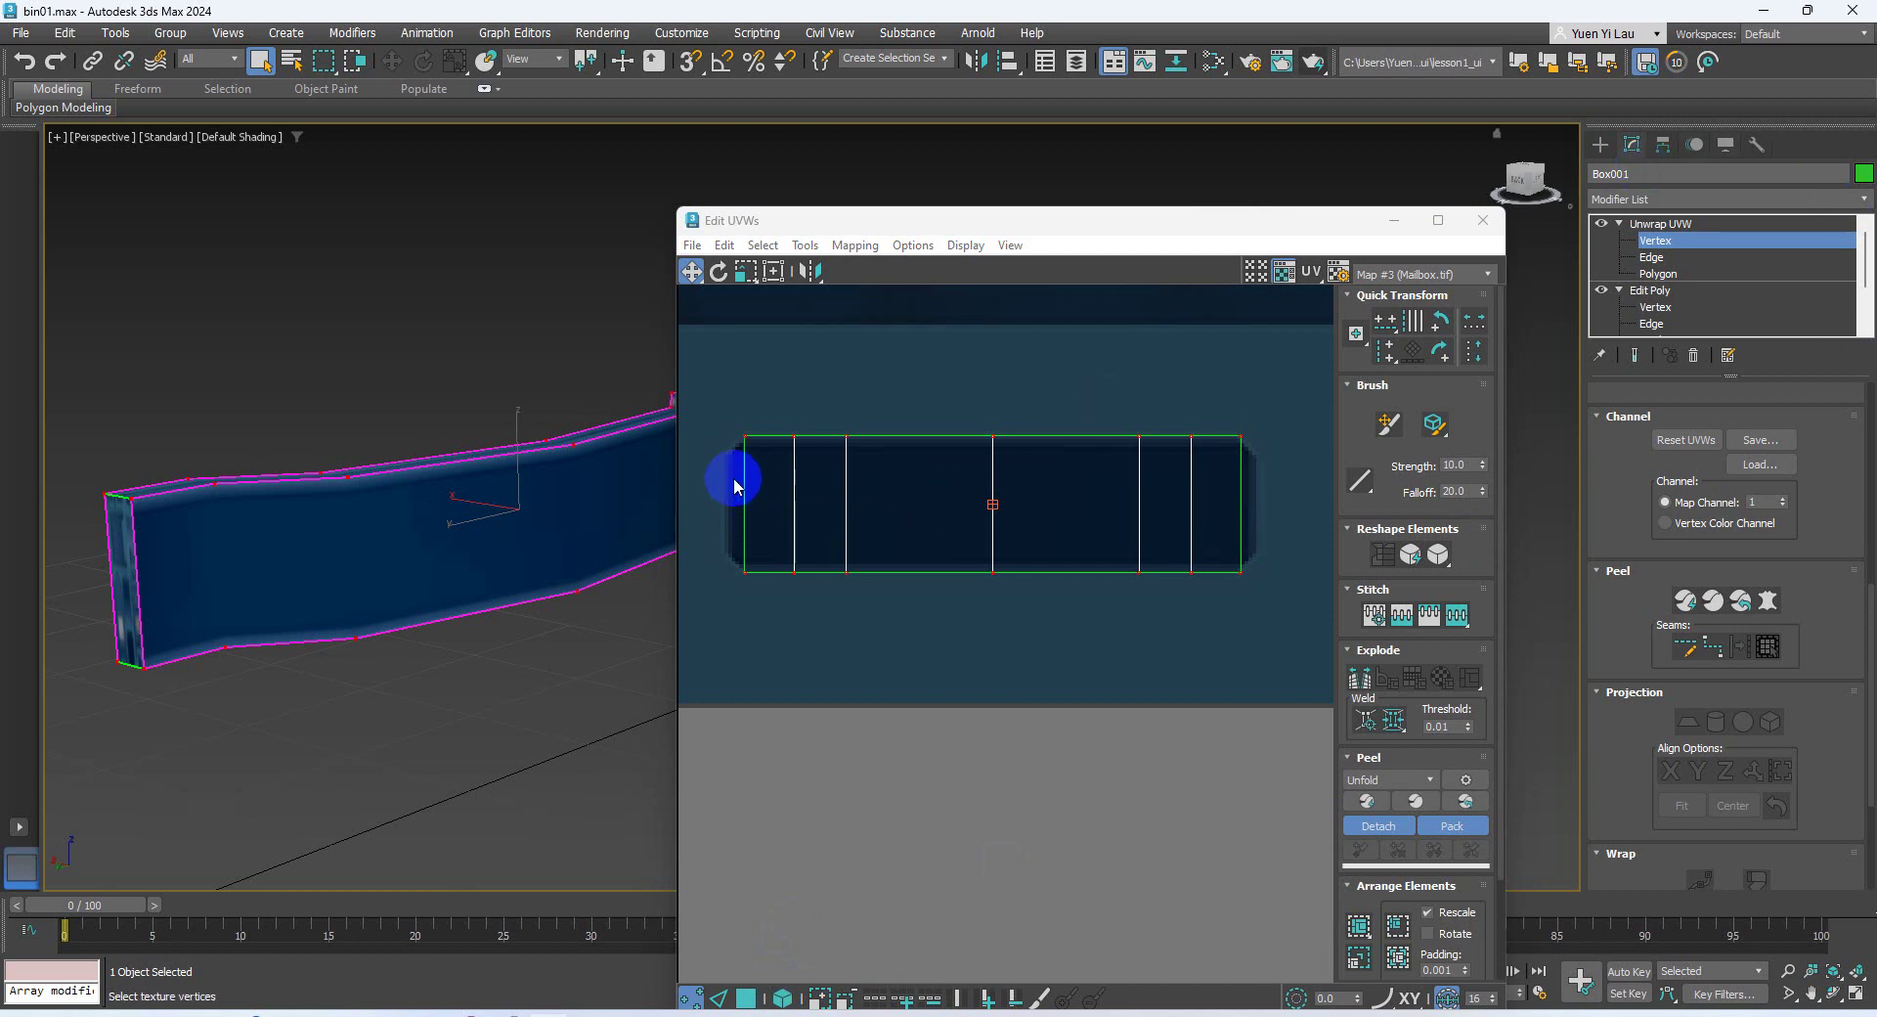
pyautogui.click(1651, 256)
pyautogui.click(1687, 241)
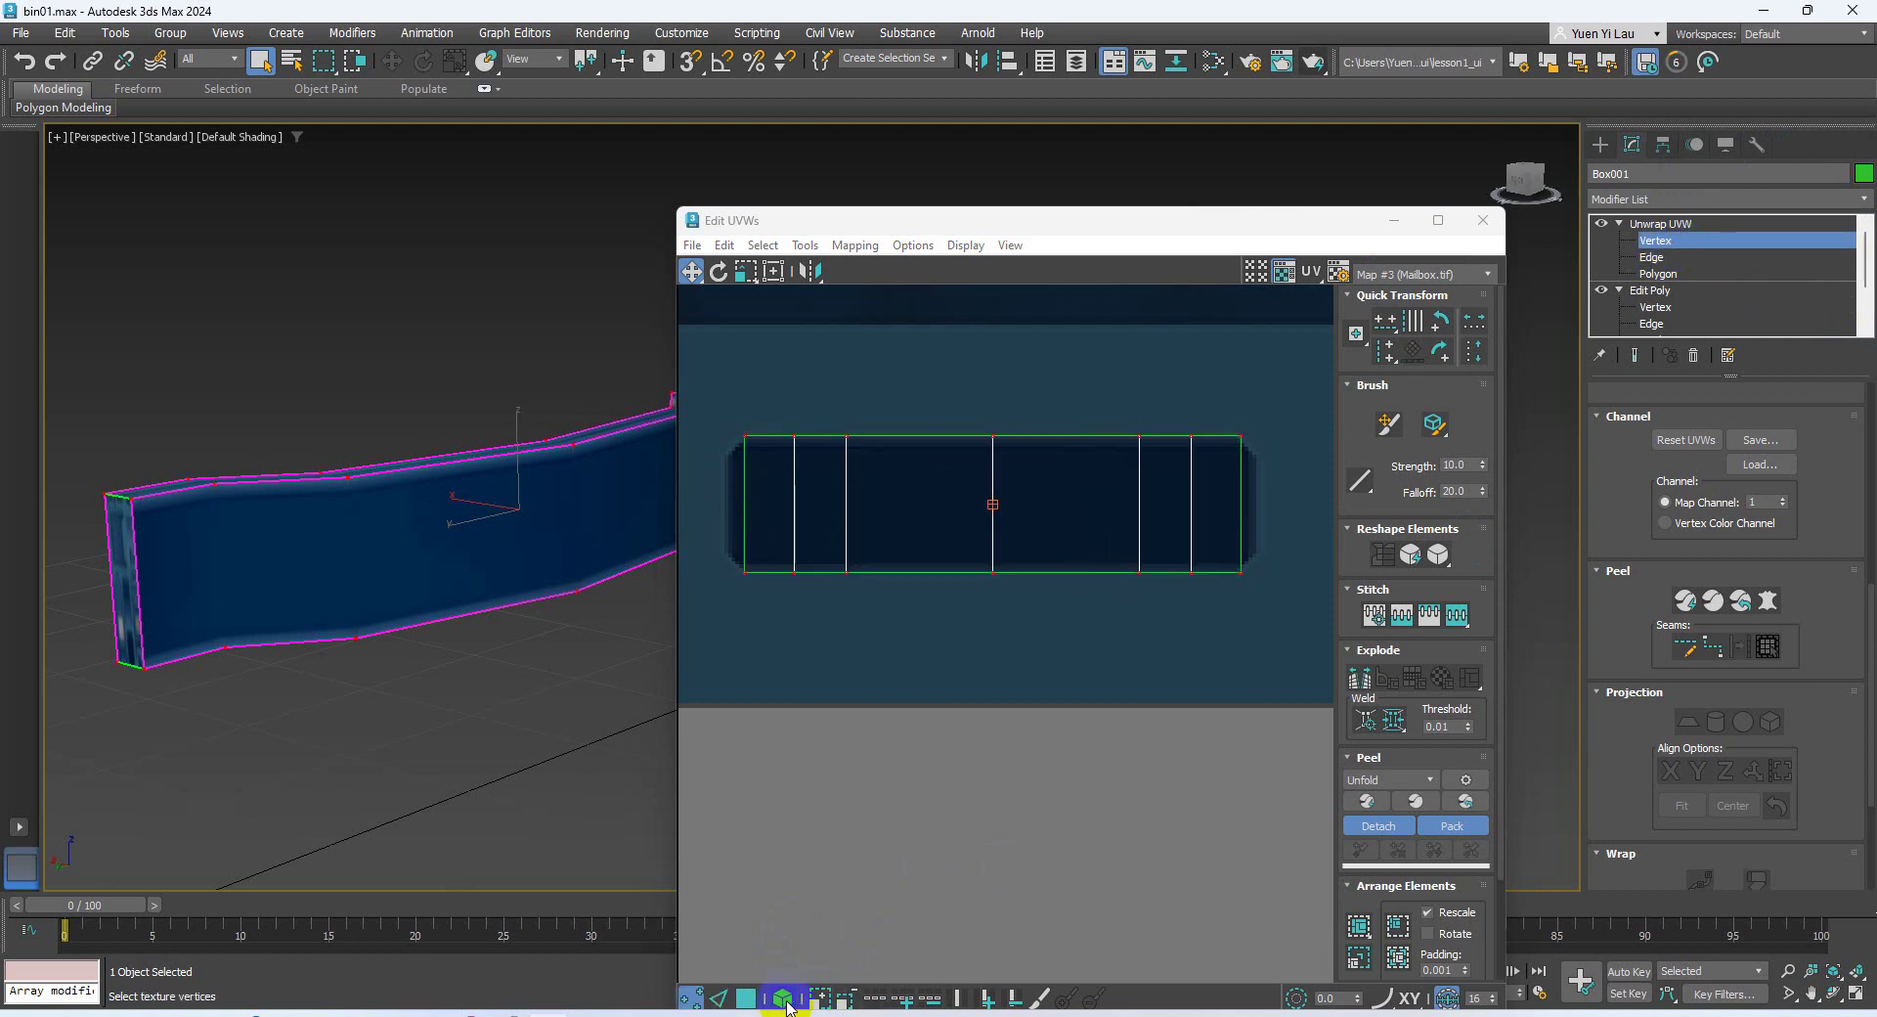
pyautogui.moveTo(734, 365); pyautogui.dragTo(1233, 457)
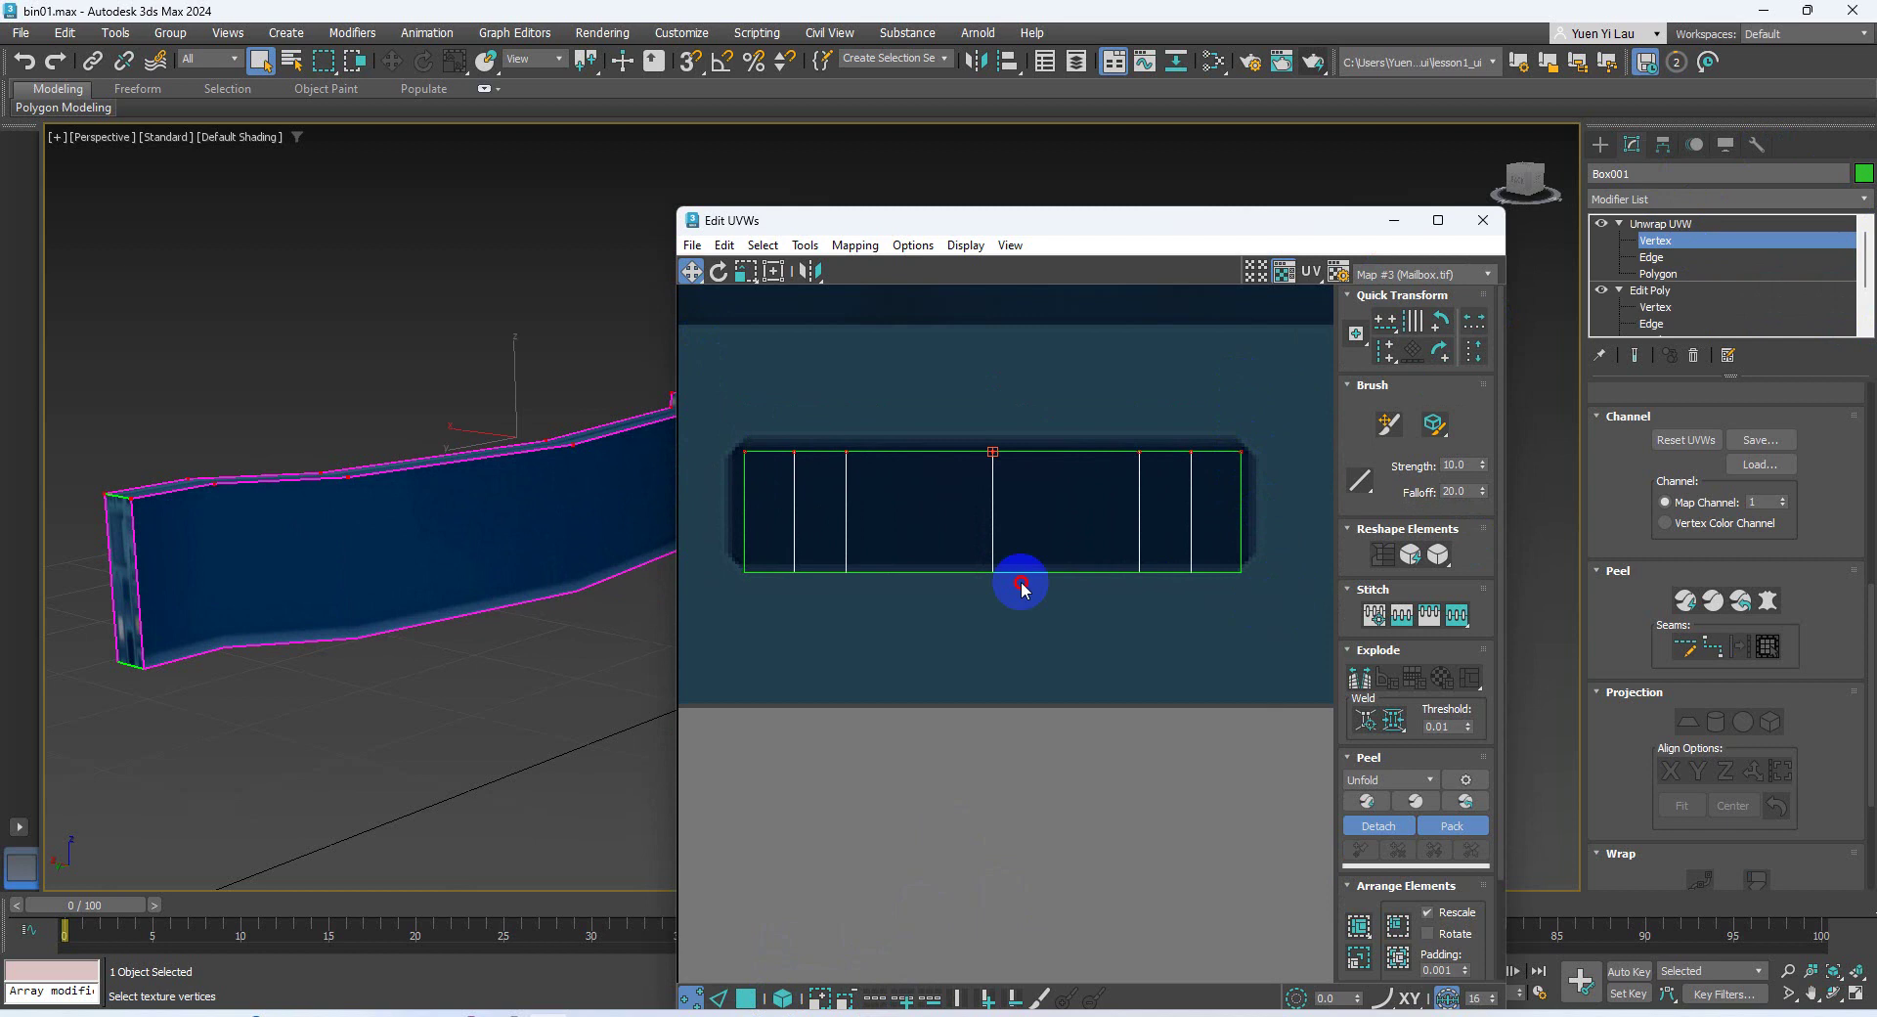
pyautogui.moveTo(1021, 583); pyautogui.dragTo(747, 556)
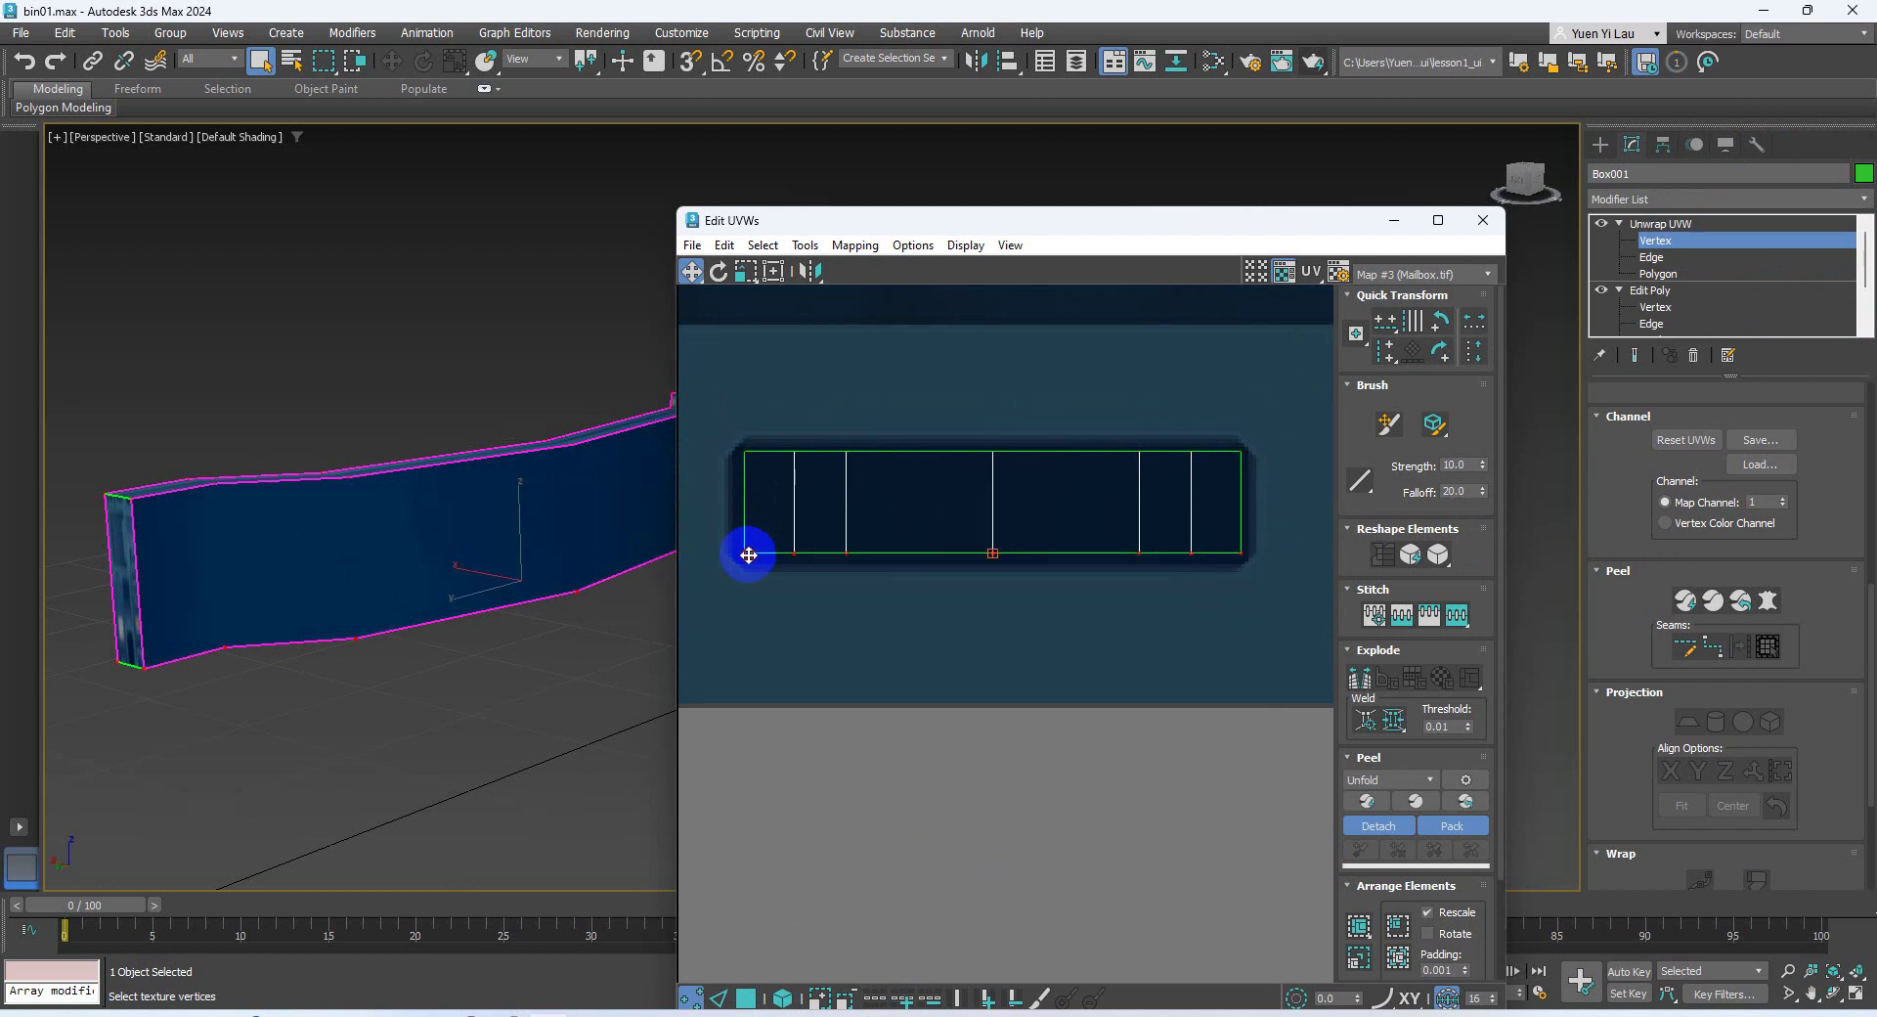
pyautogui.scroll(-2, 935, 501)
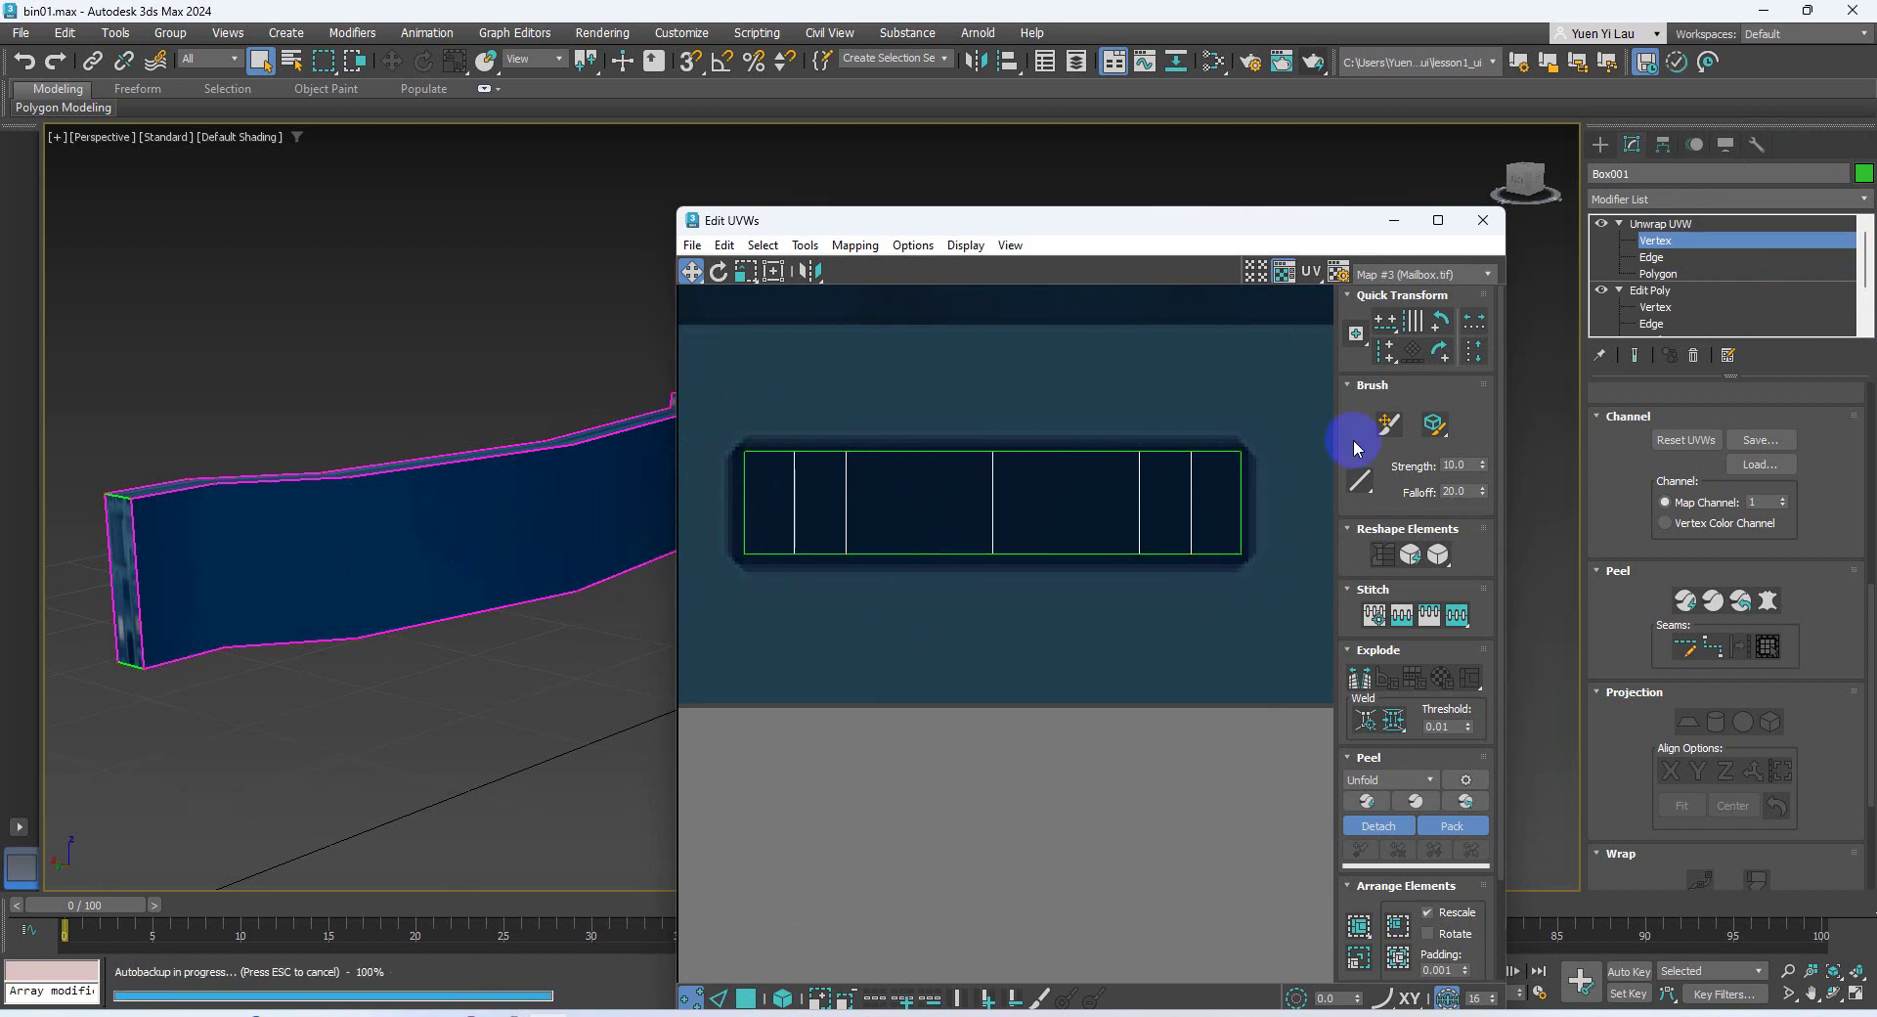
# Select the narrow faces at both ends of the handle and apply planar projection to them
pyautogui.click(1658, 274)
pyautogui.keyDown('alt'); pyautogui.moveTo(303, 494); pyautogui.dragTo(245, 518, button='middle'); pyautogui.keyUp('alt')
pyautogui.click(207, 700)
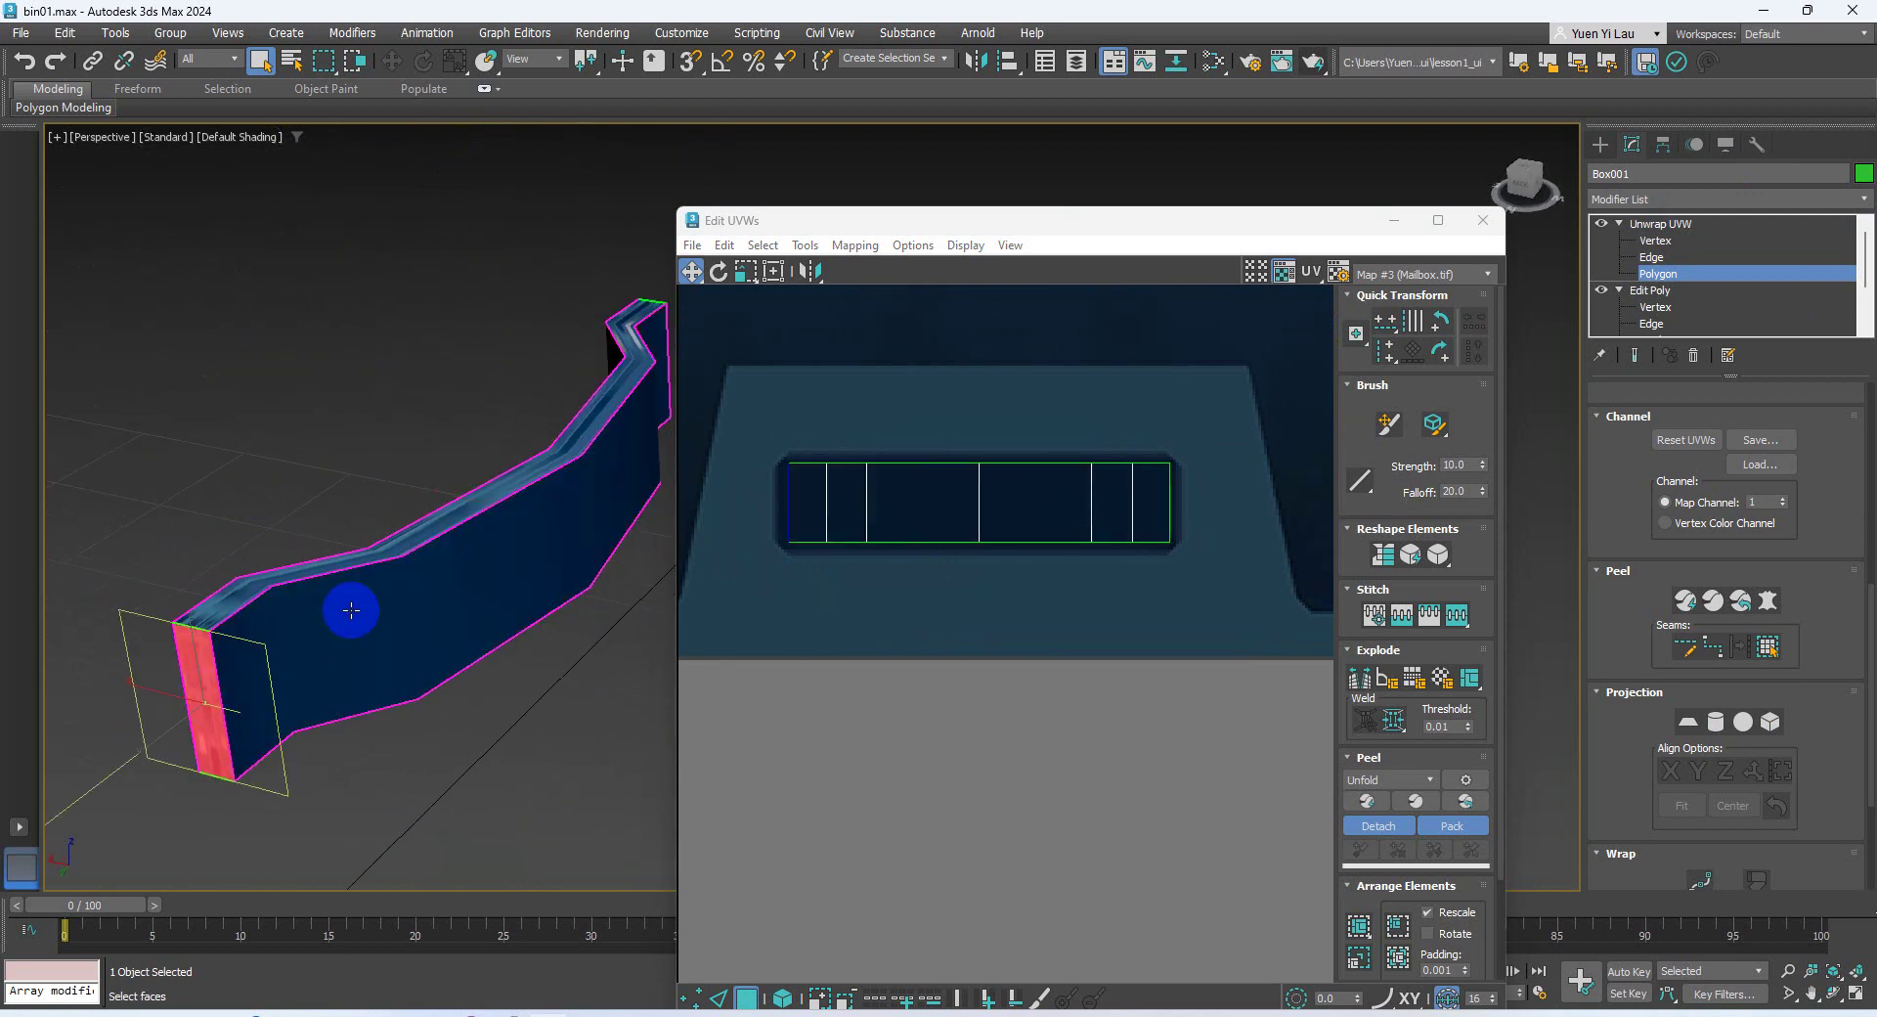
pyautogui.keyDown('alt'); pyautogui.moveTo(351, 609); pyautogui.dragTo(528, 494, button='middle'); pyautogui.keyUp('alt')
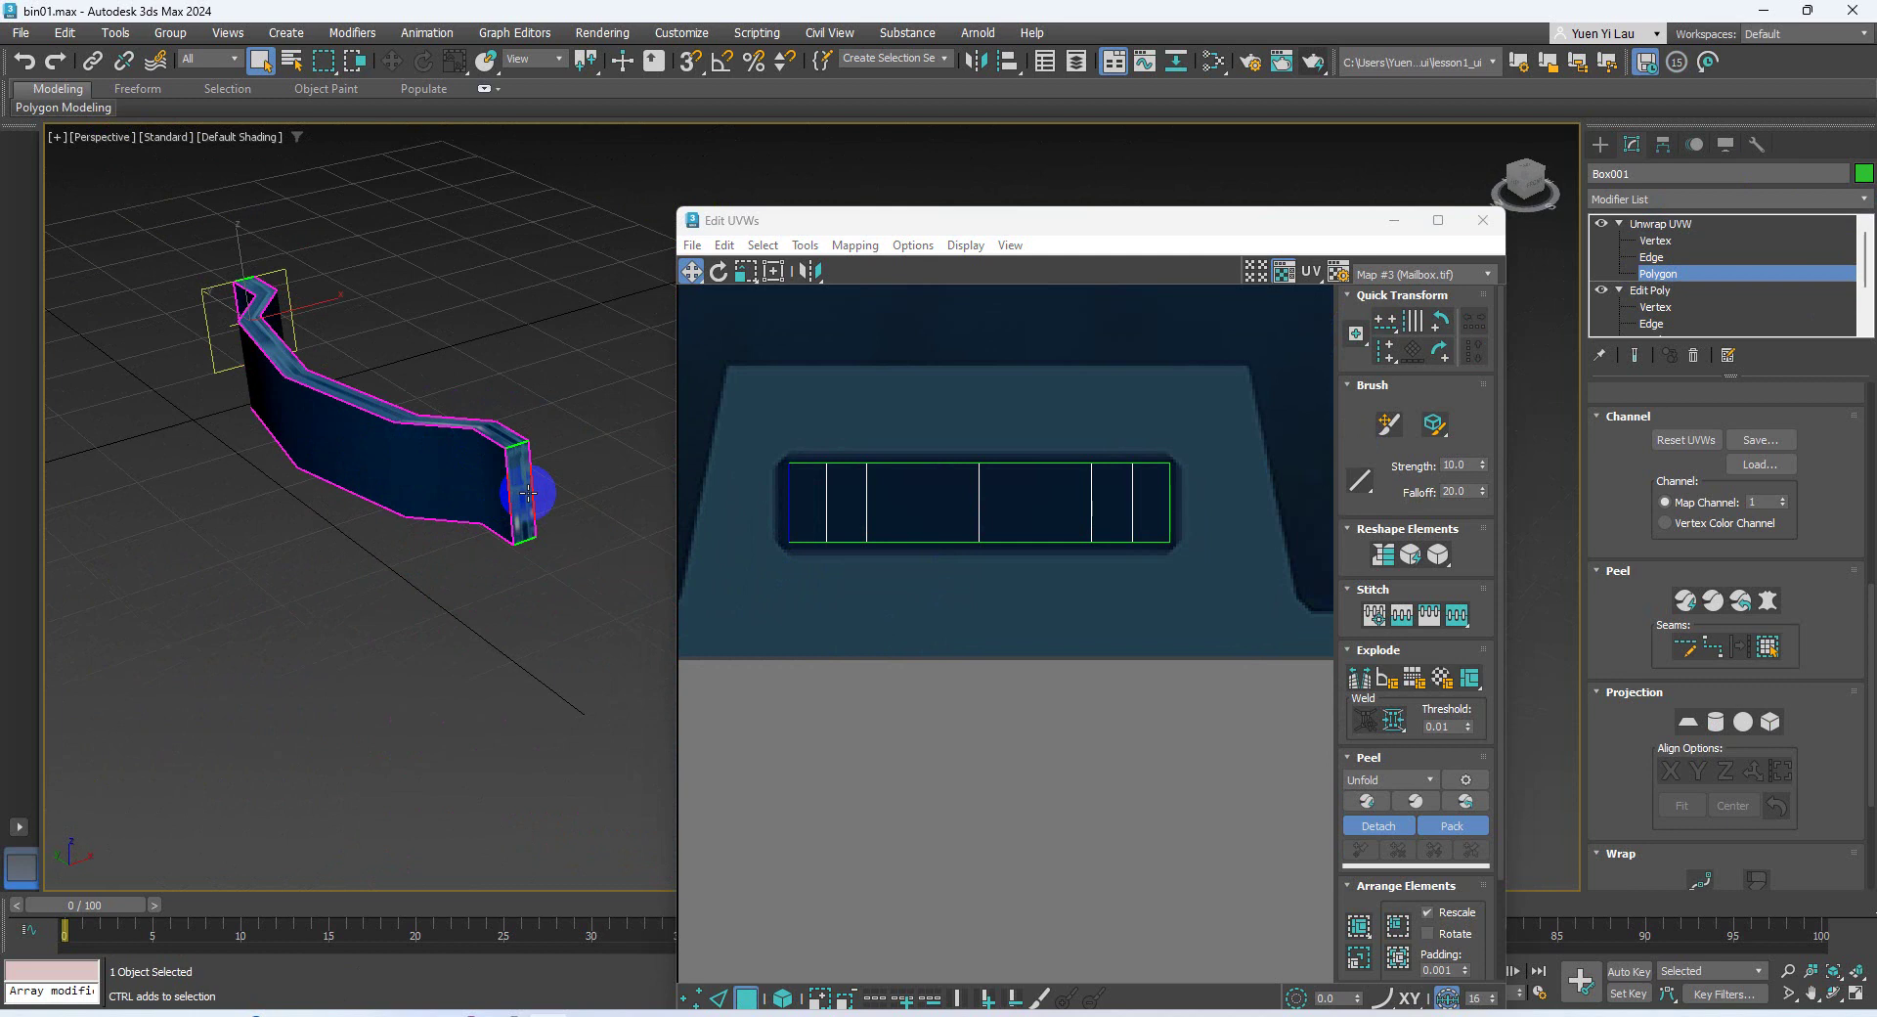
pyautogui.click(529, 480)
pyautogui.click(1760, 501)
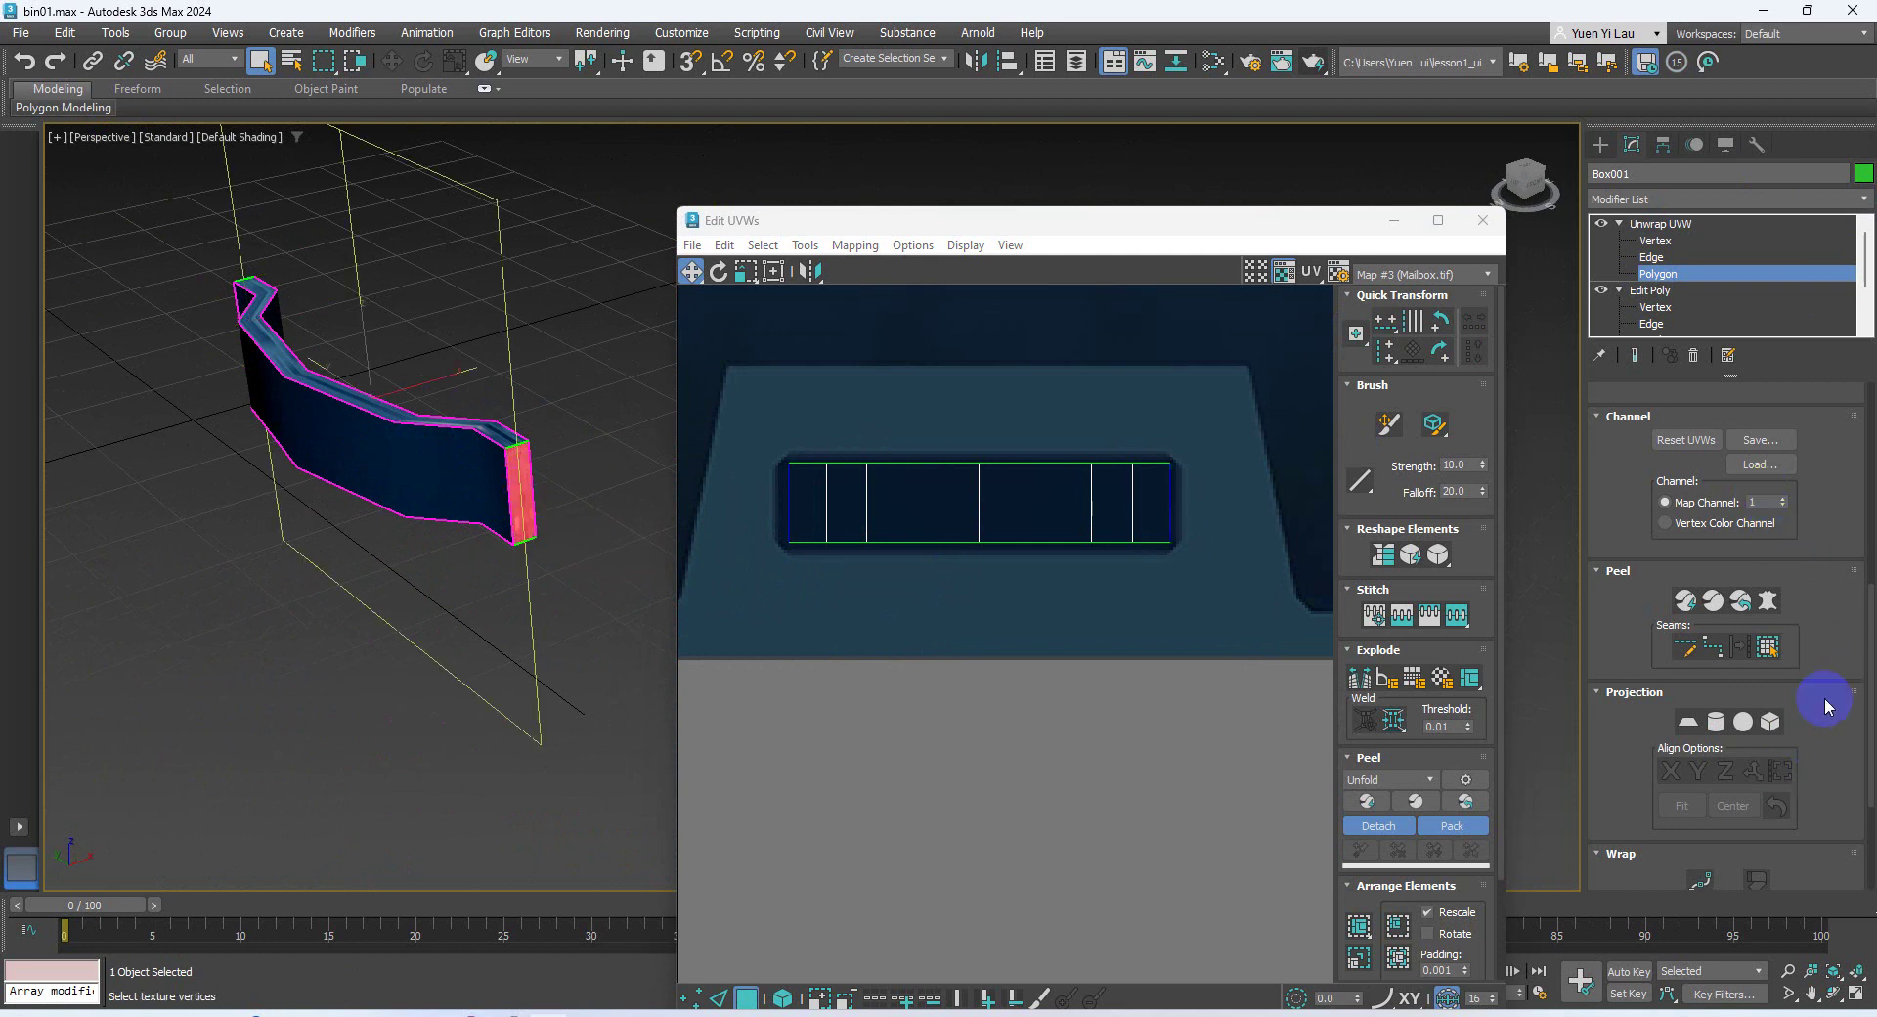
pyautogui.click(1691, 753)
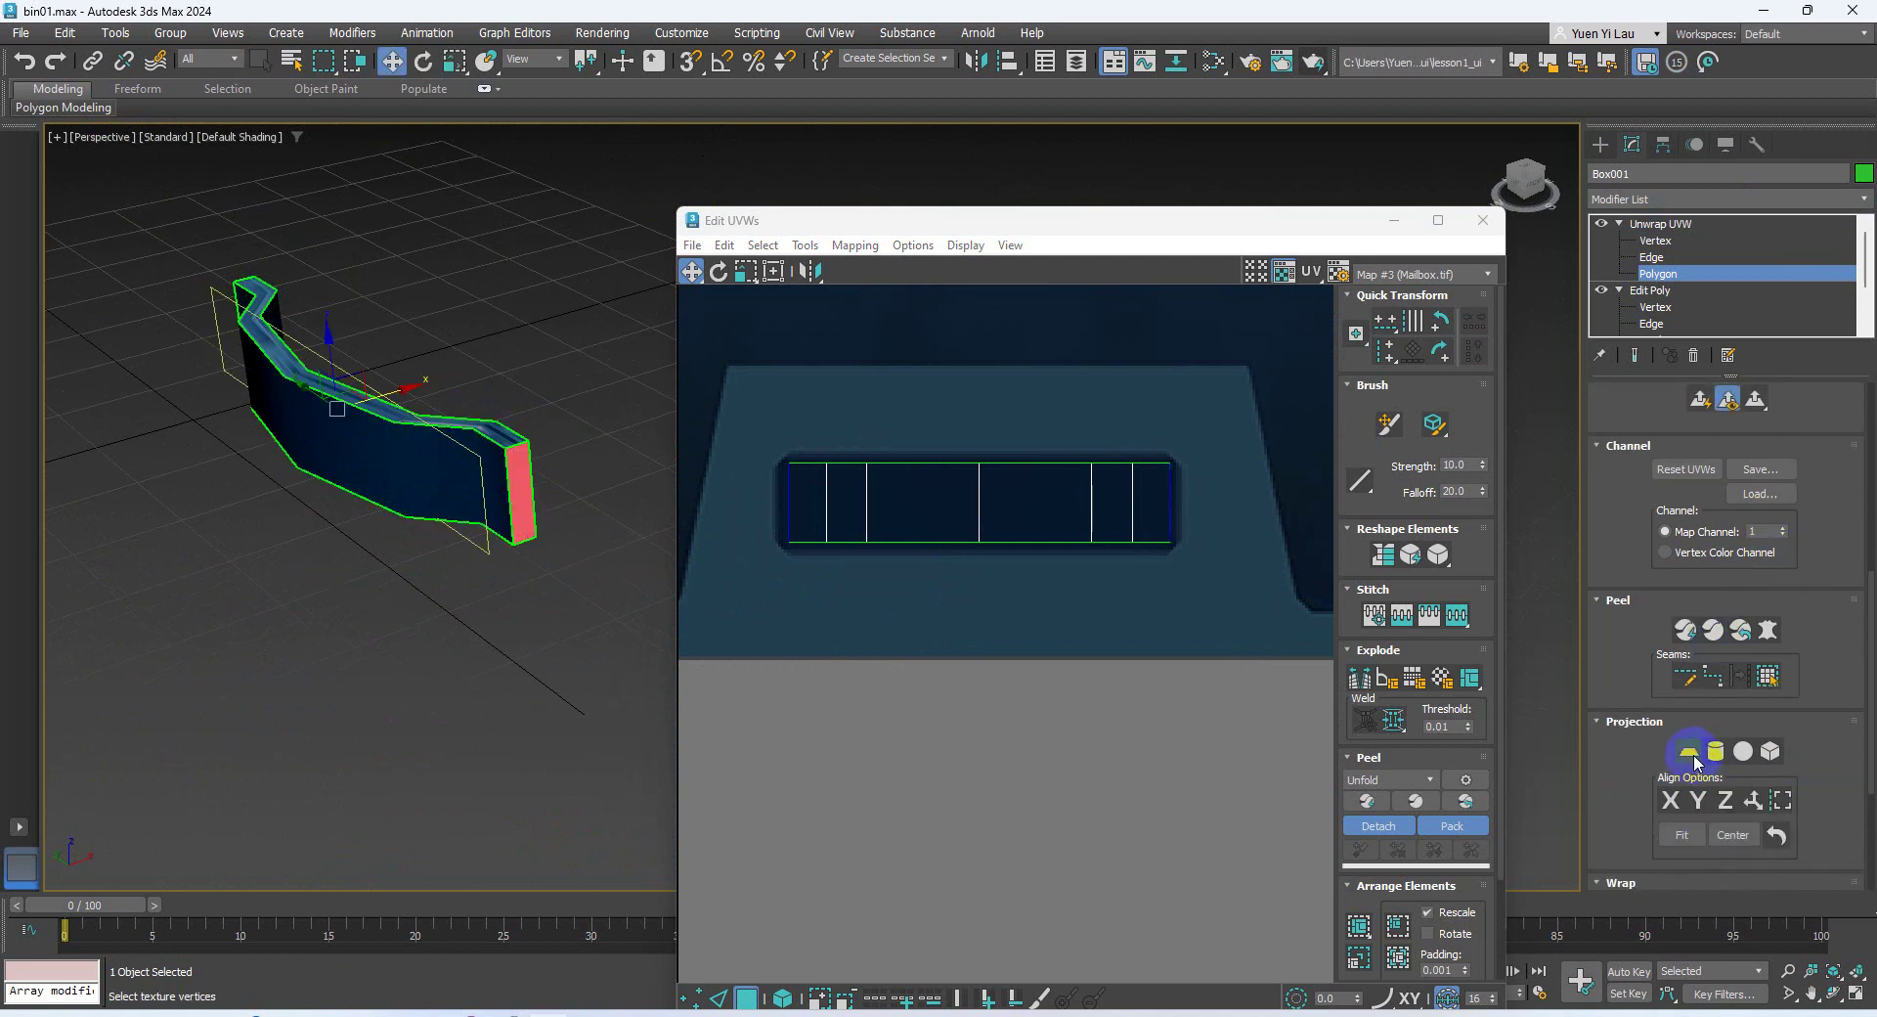
# Align the planar projection of the handle's end faces to the Y axis and finish the projection
pyautogui.click(503, 650)
pyautogui.keyDown('alt'); pyautogui.moveTo(292, 708); pyautogui.dragTo(277, 583, button='middle'); pyautogui.keyUp('alt')
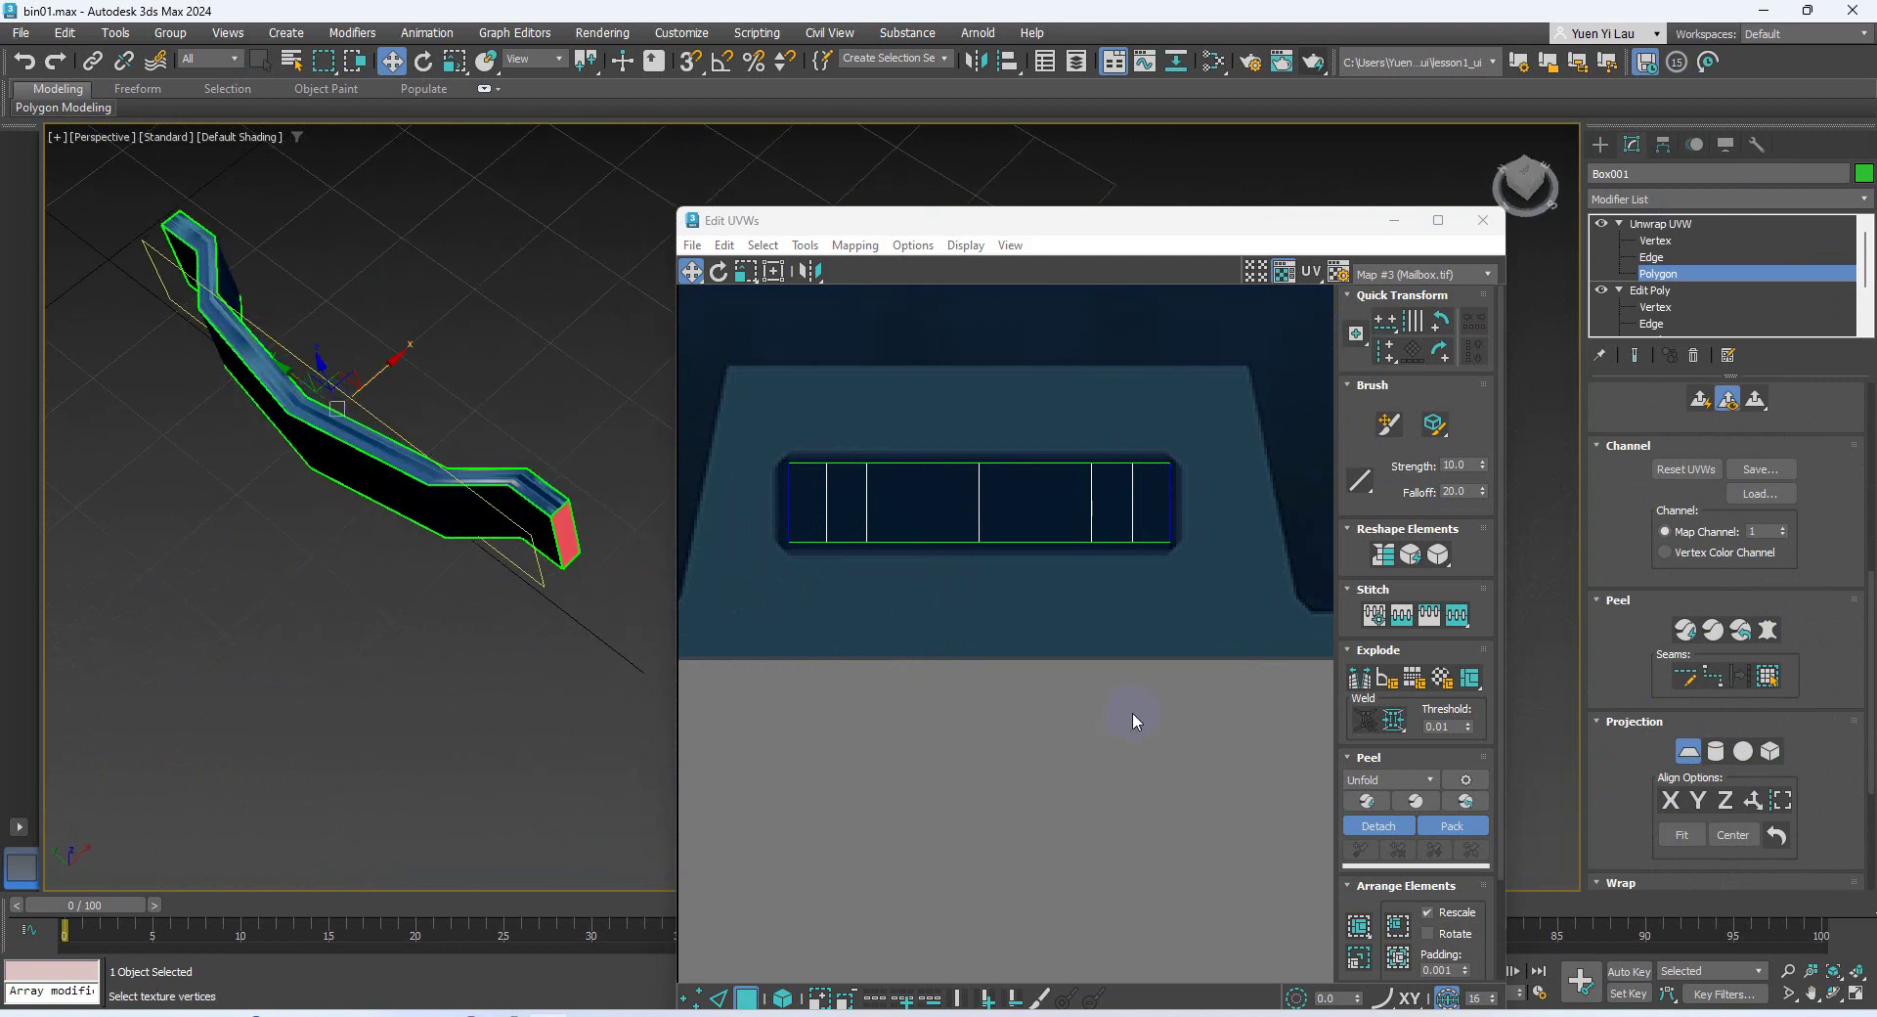
pyautogui.click(1698, 800)
pyautogui.scroll(-8, 930, 473)
pyautogui.moveTo(953, 424); pyautogui.dragTo(978, 595, button='middle')
pyautogui.click(743, 272)
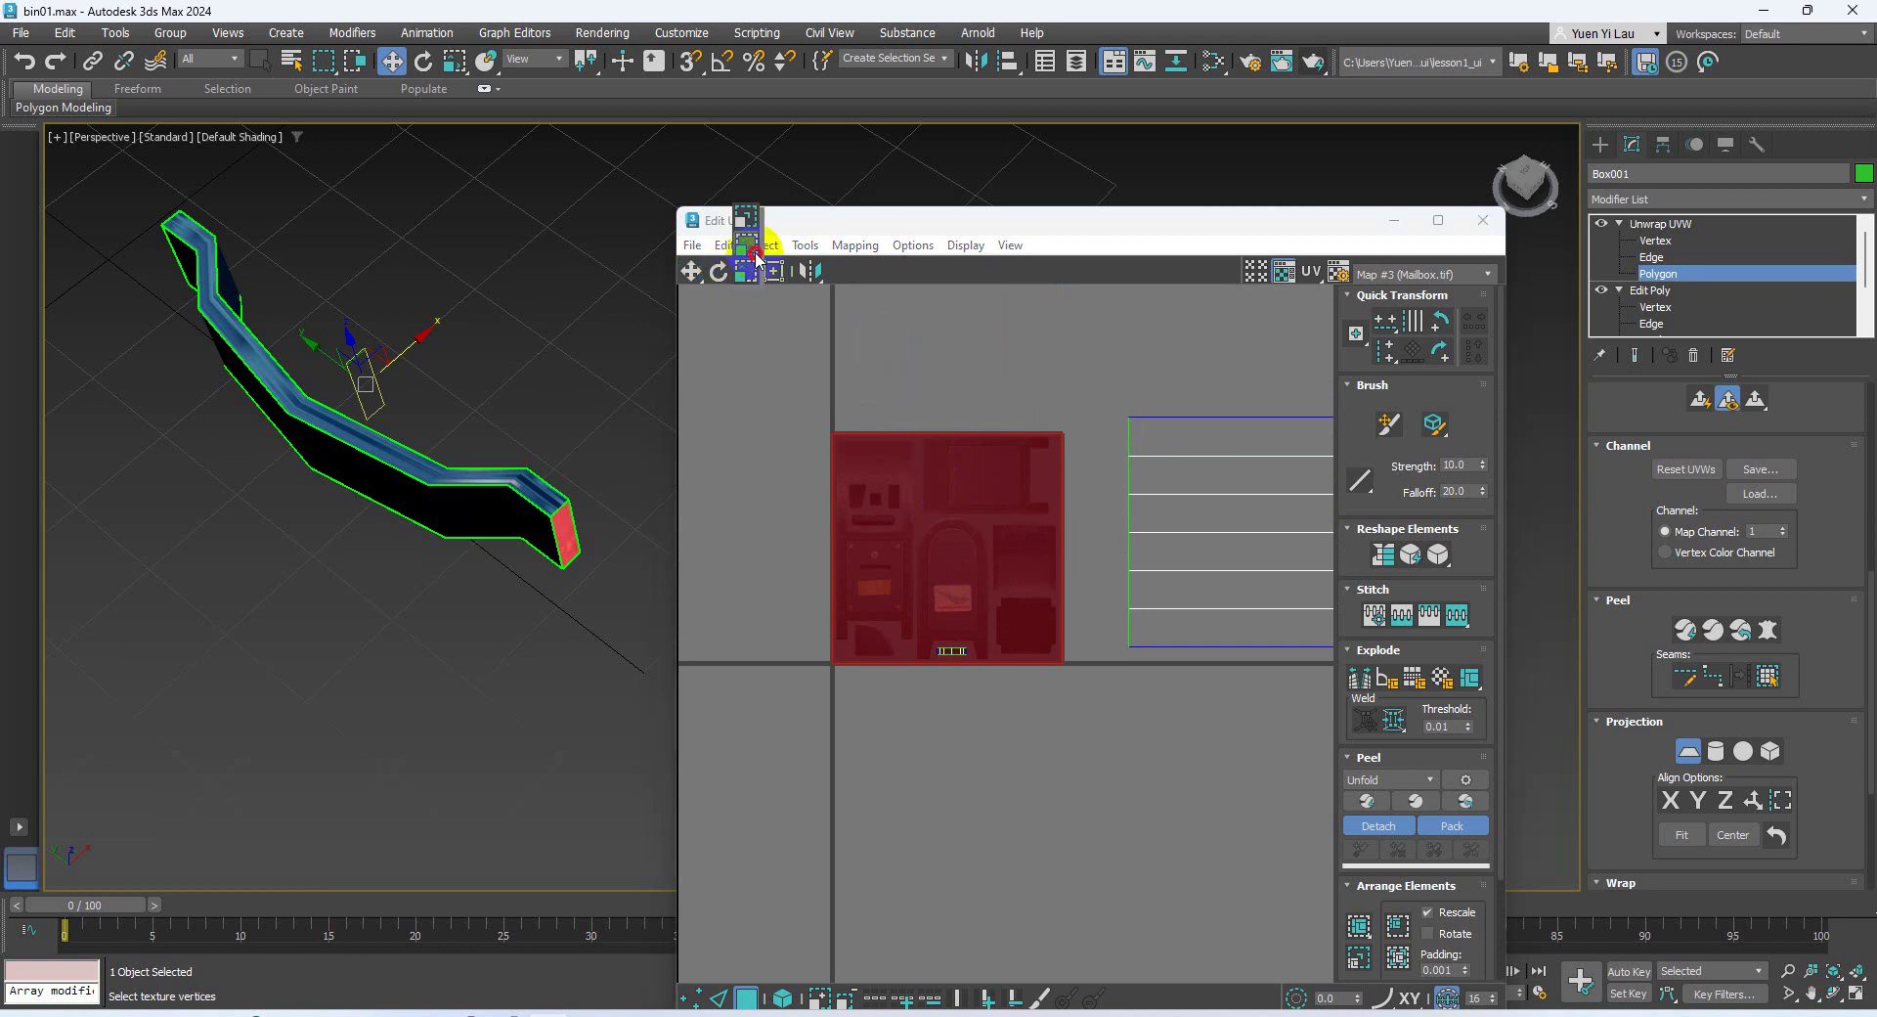
pyautogui.click(751, 241)
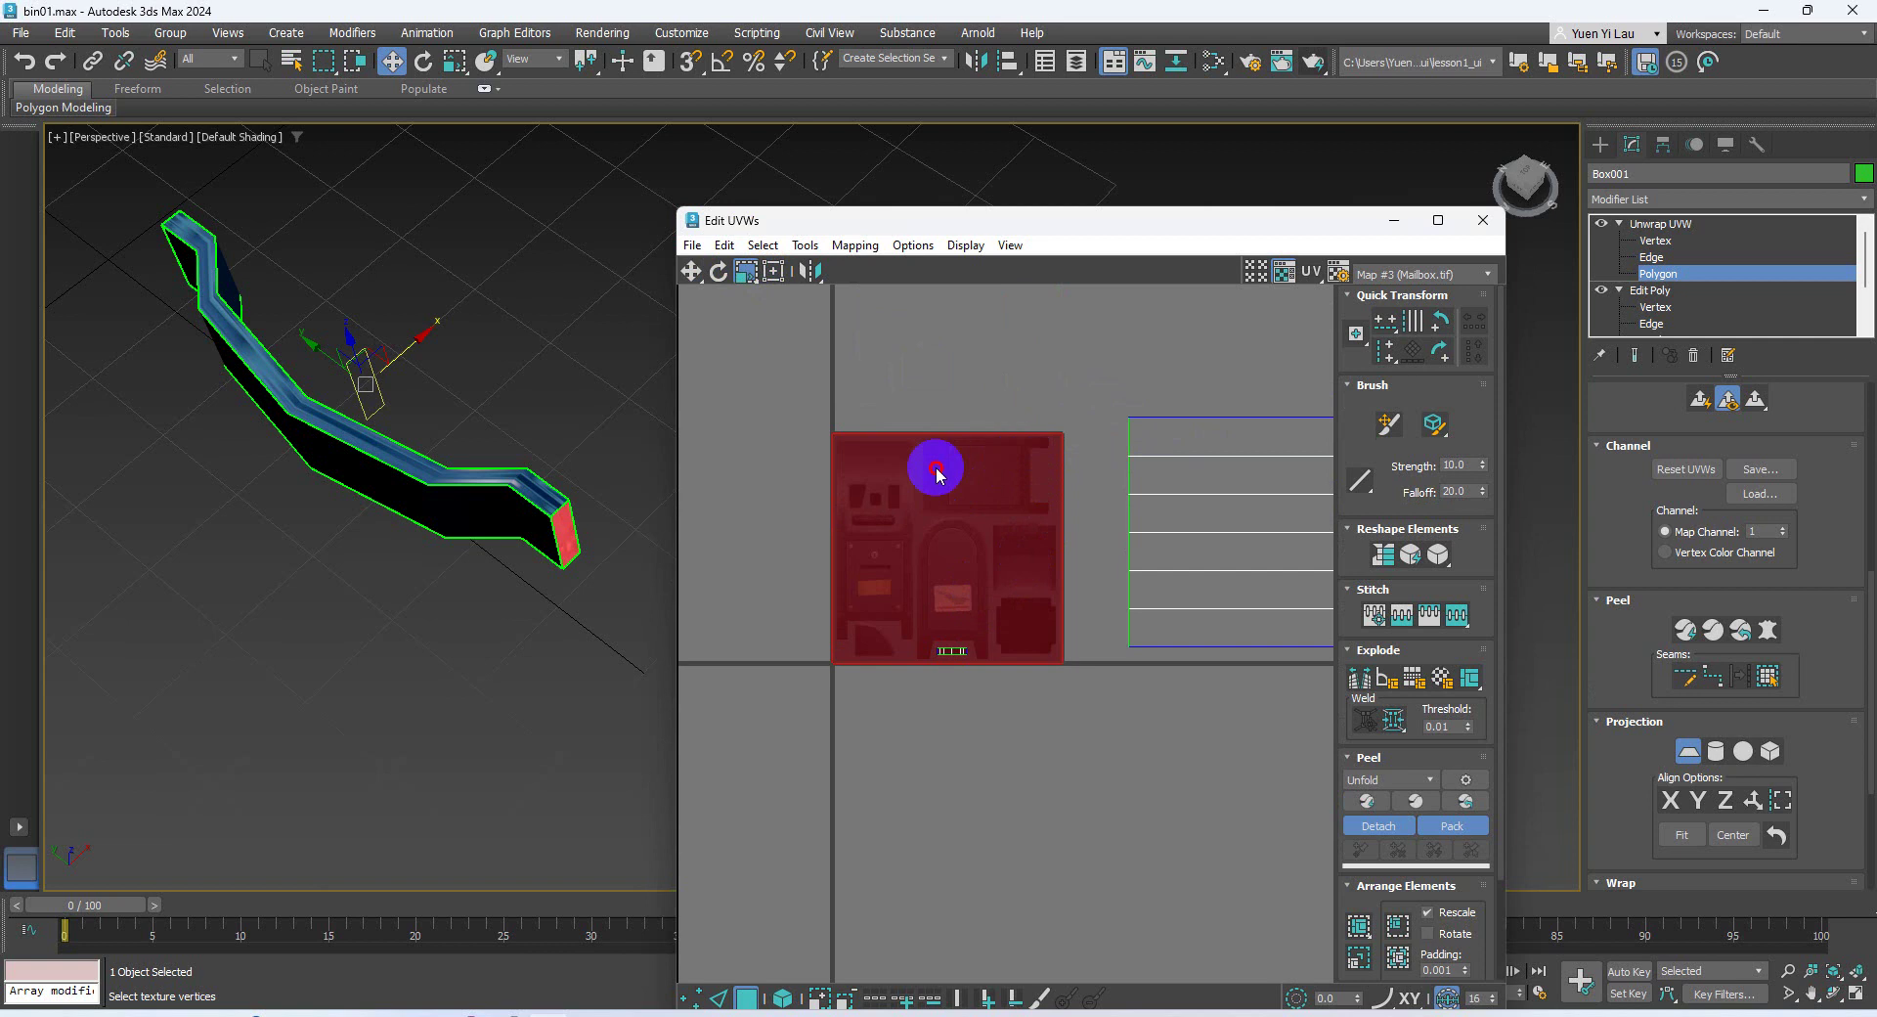
pyautogui.click(1688, 751)
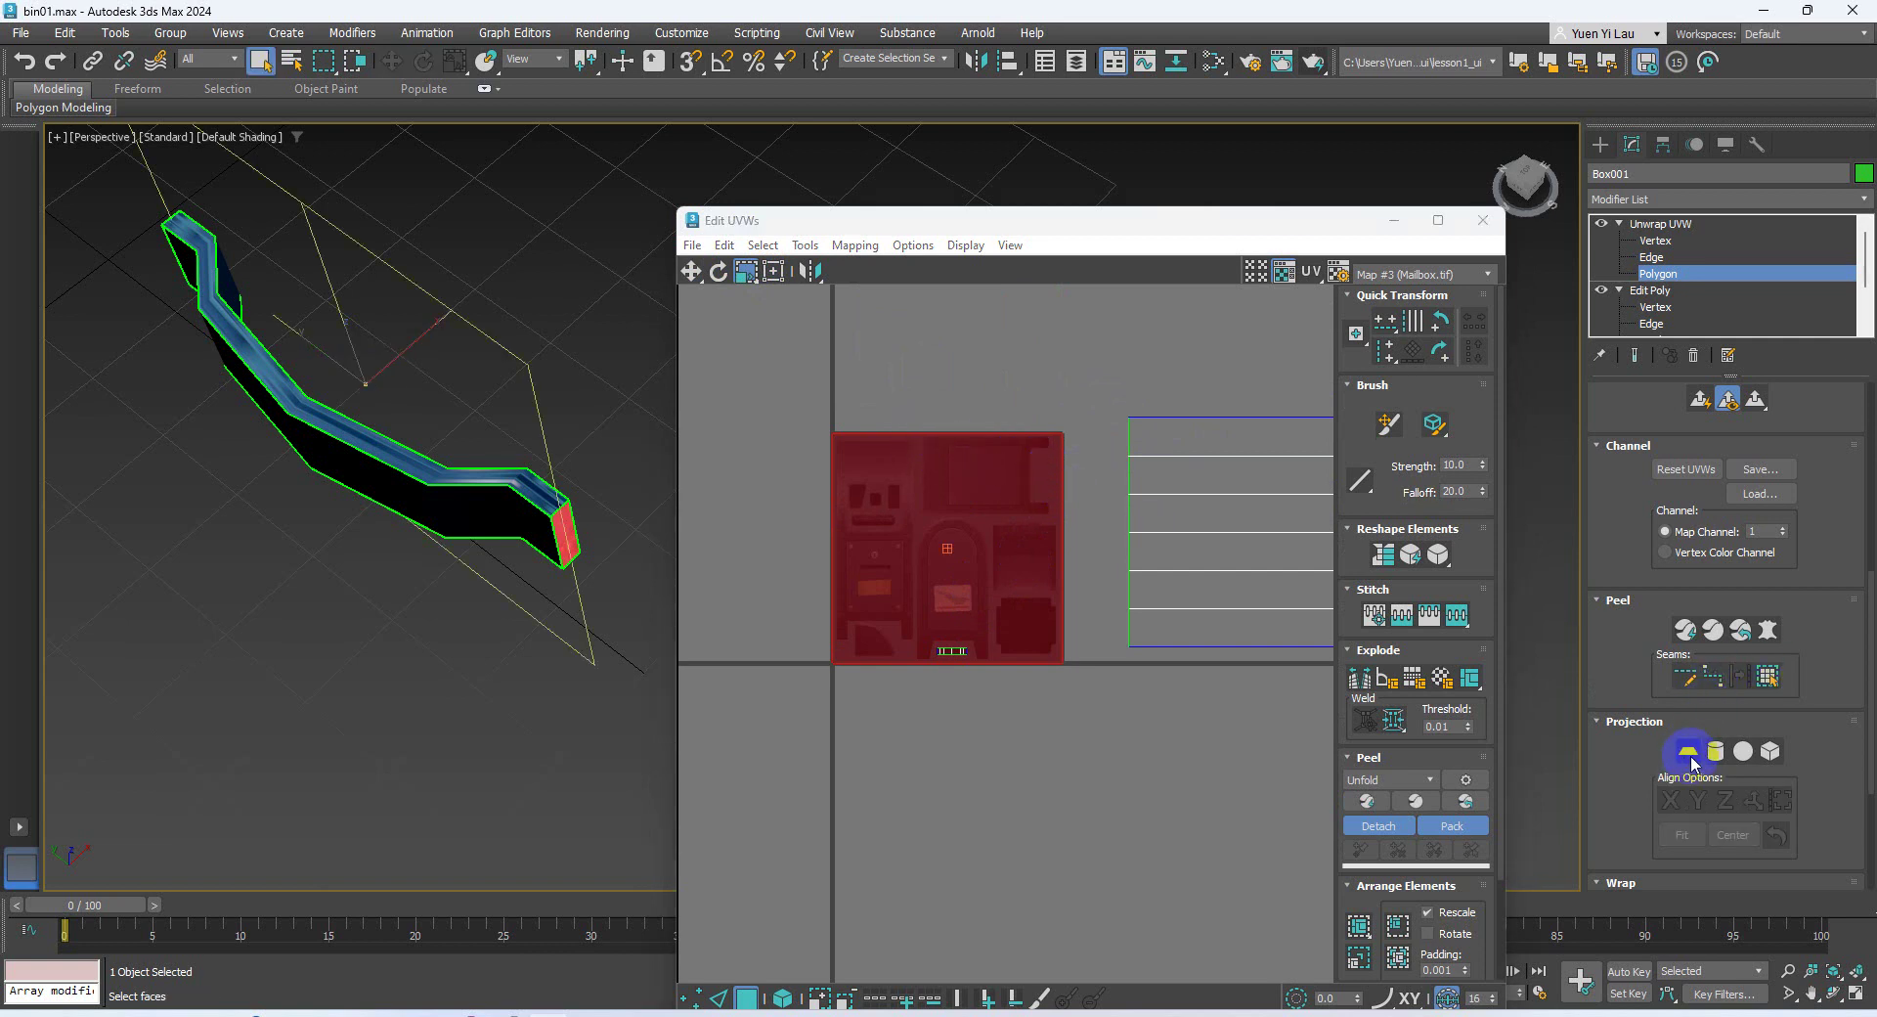
# Shrink the end faces' UV shell in width and height and move it onto the dark rounded bar between the mailbox's legs
pyautogui.moveTo(1043, 478); pyautogui.dragTo(950, 518)
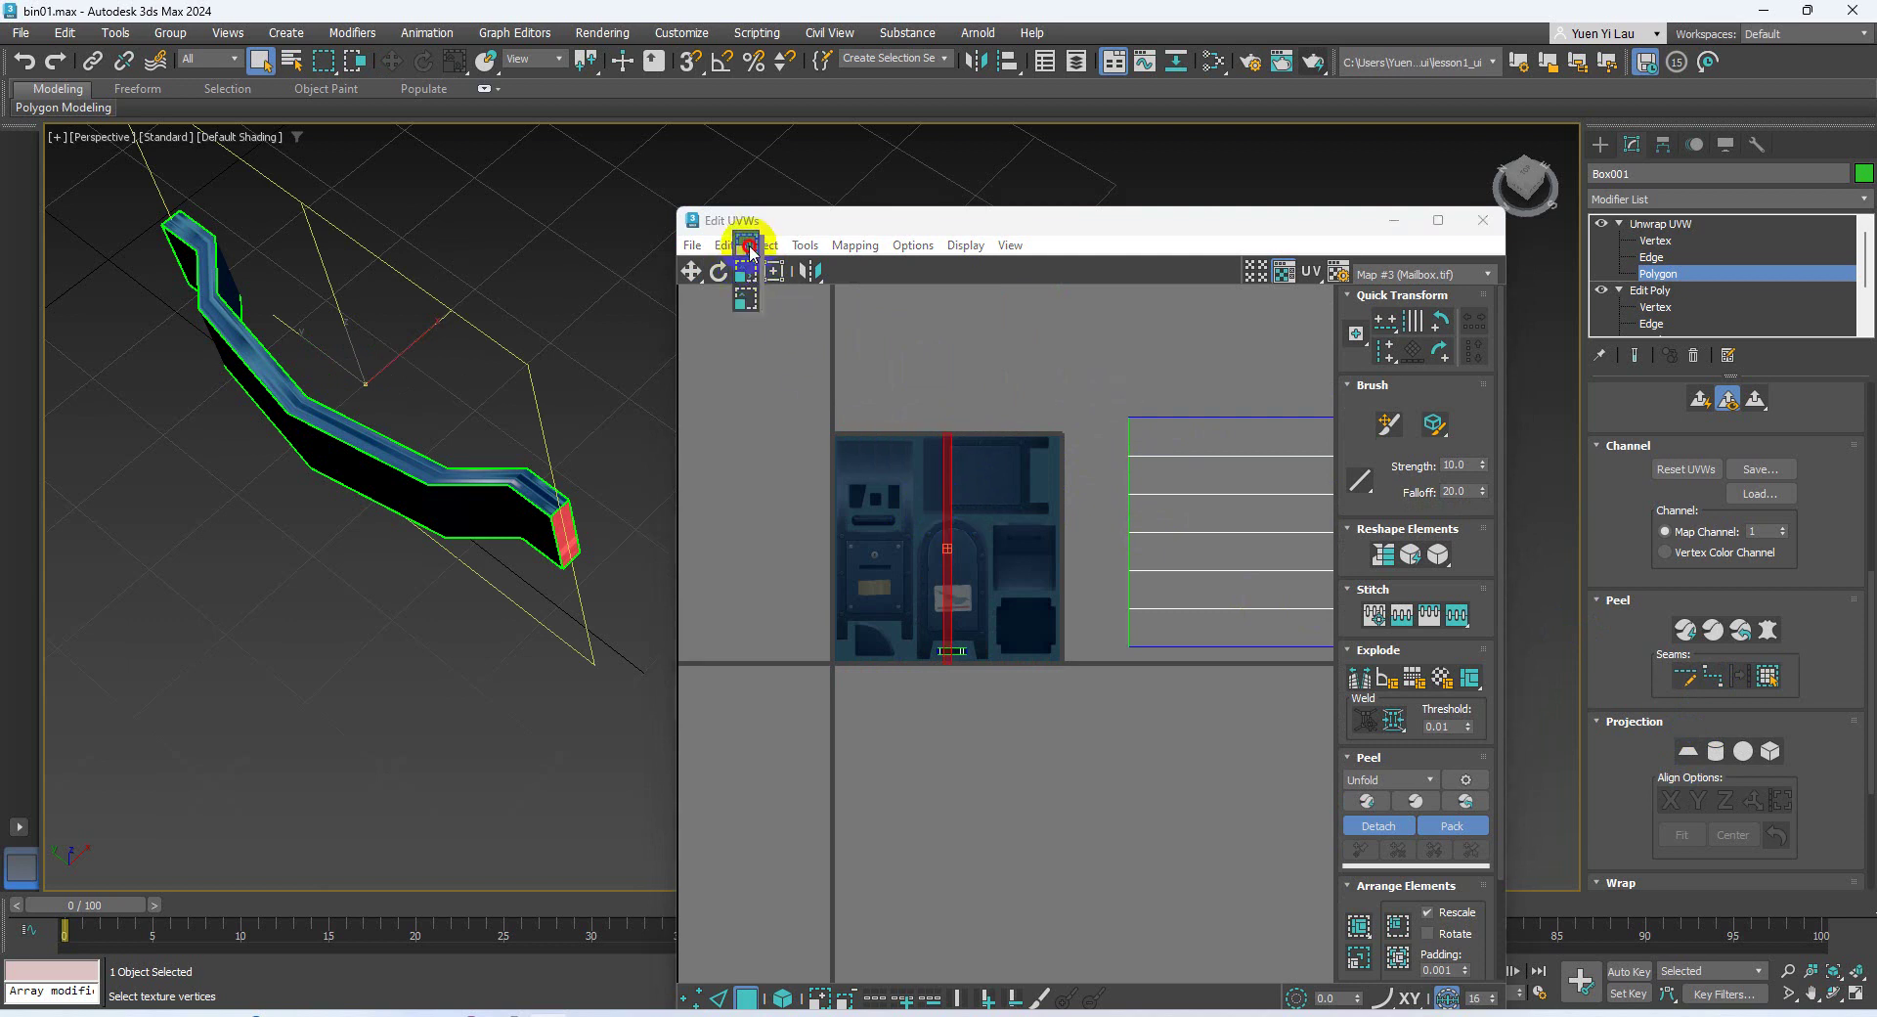
pyautogui.moveTo(948, 436); pyautogui.dragTo(952, 714)
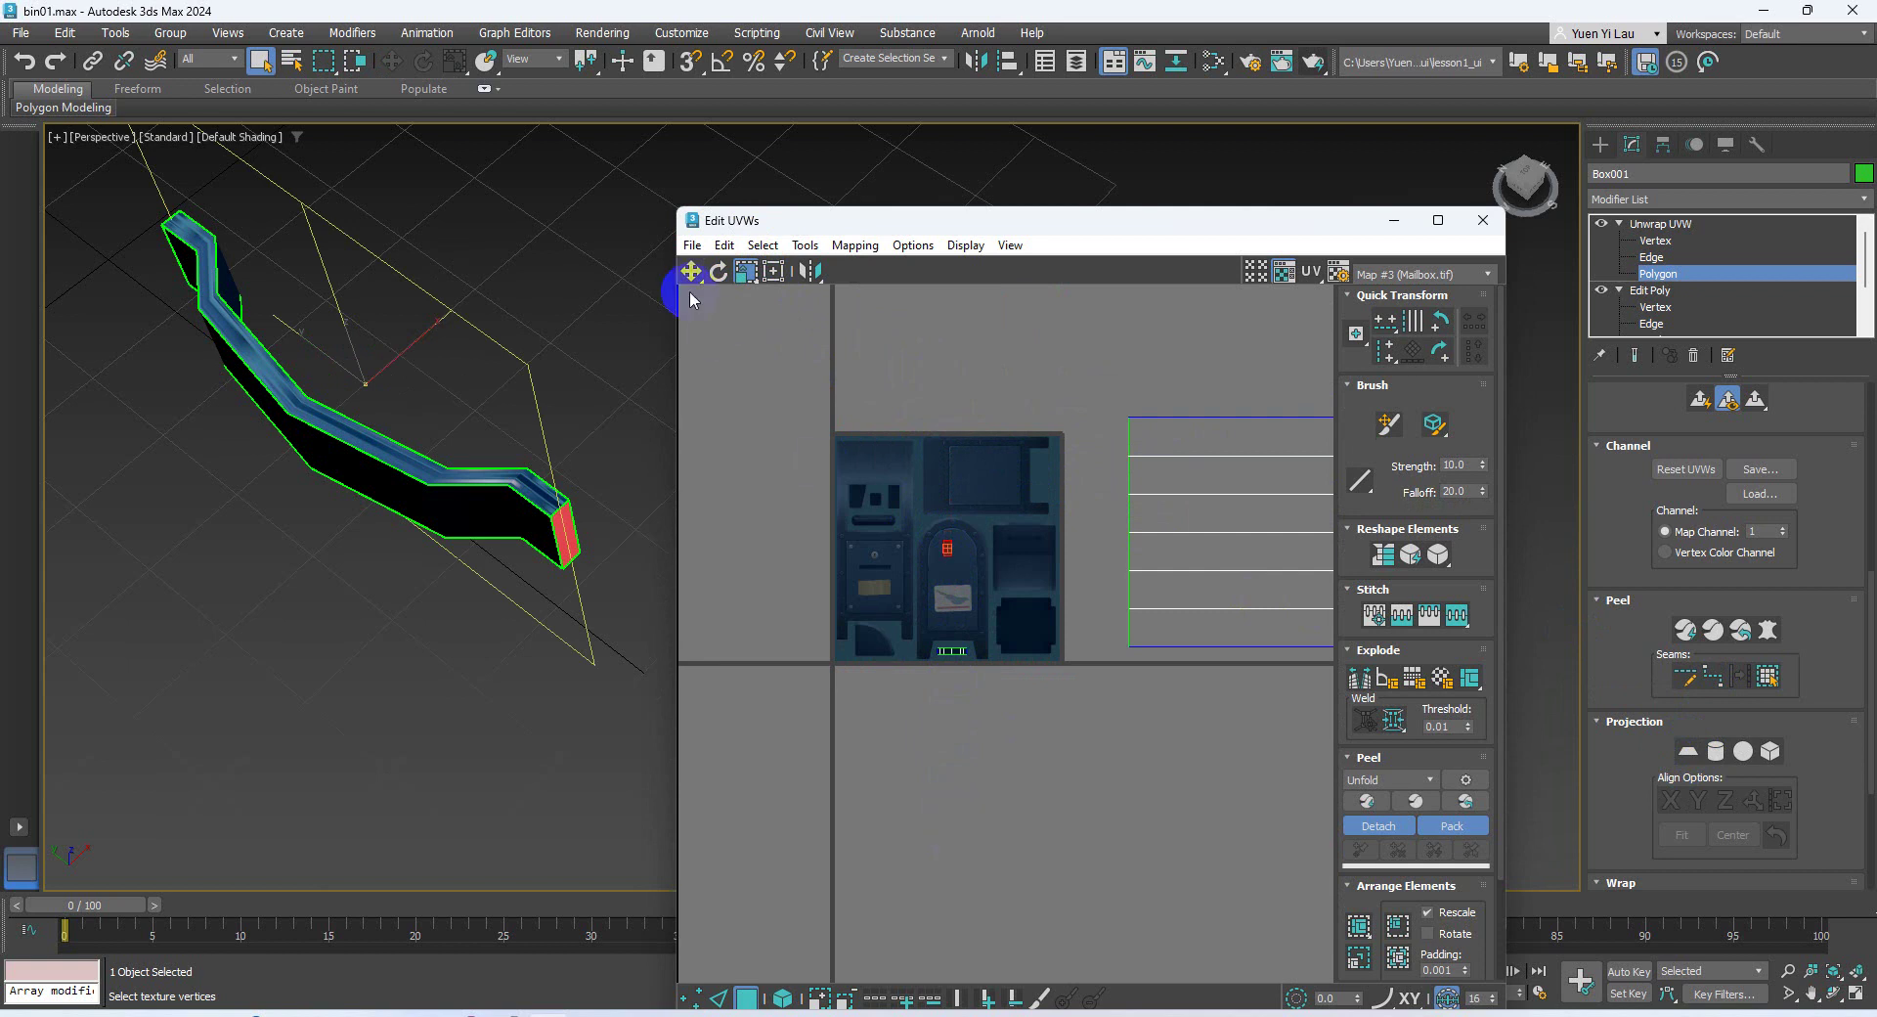
pyautogui.click(945, 556)
pyautogui.moveTo(946, 546); pyautogui.dragTo(840, 578)
pyautogui.scroll(10, 977, 653)
pyautogui.moveTo(840, 579); pyautogui.dragTo(1134, 503, button='middle')
pyautogui.scroll(2, 1140, 501)
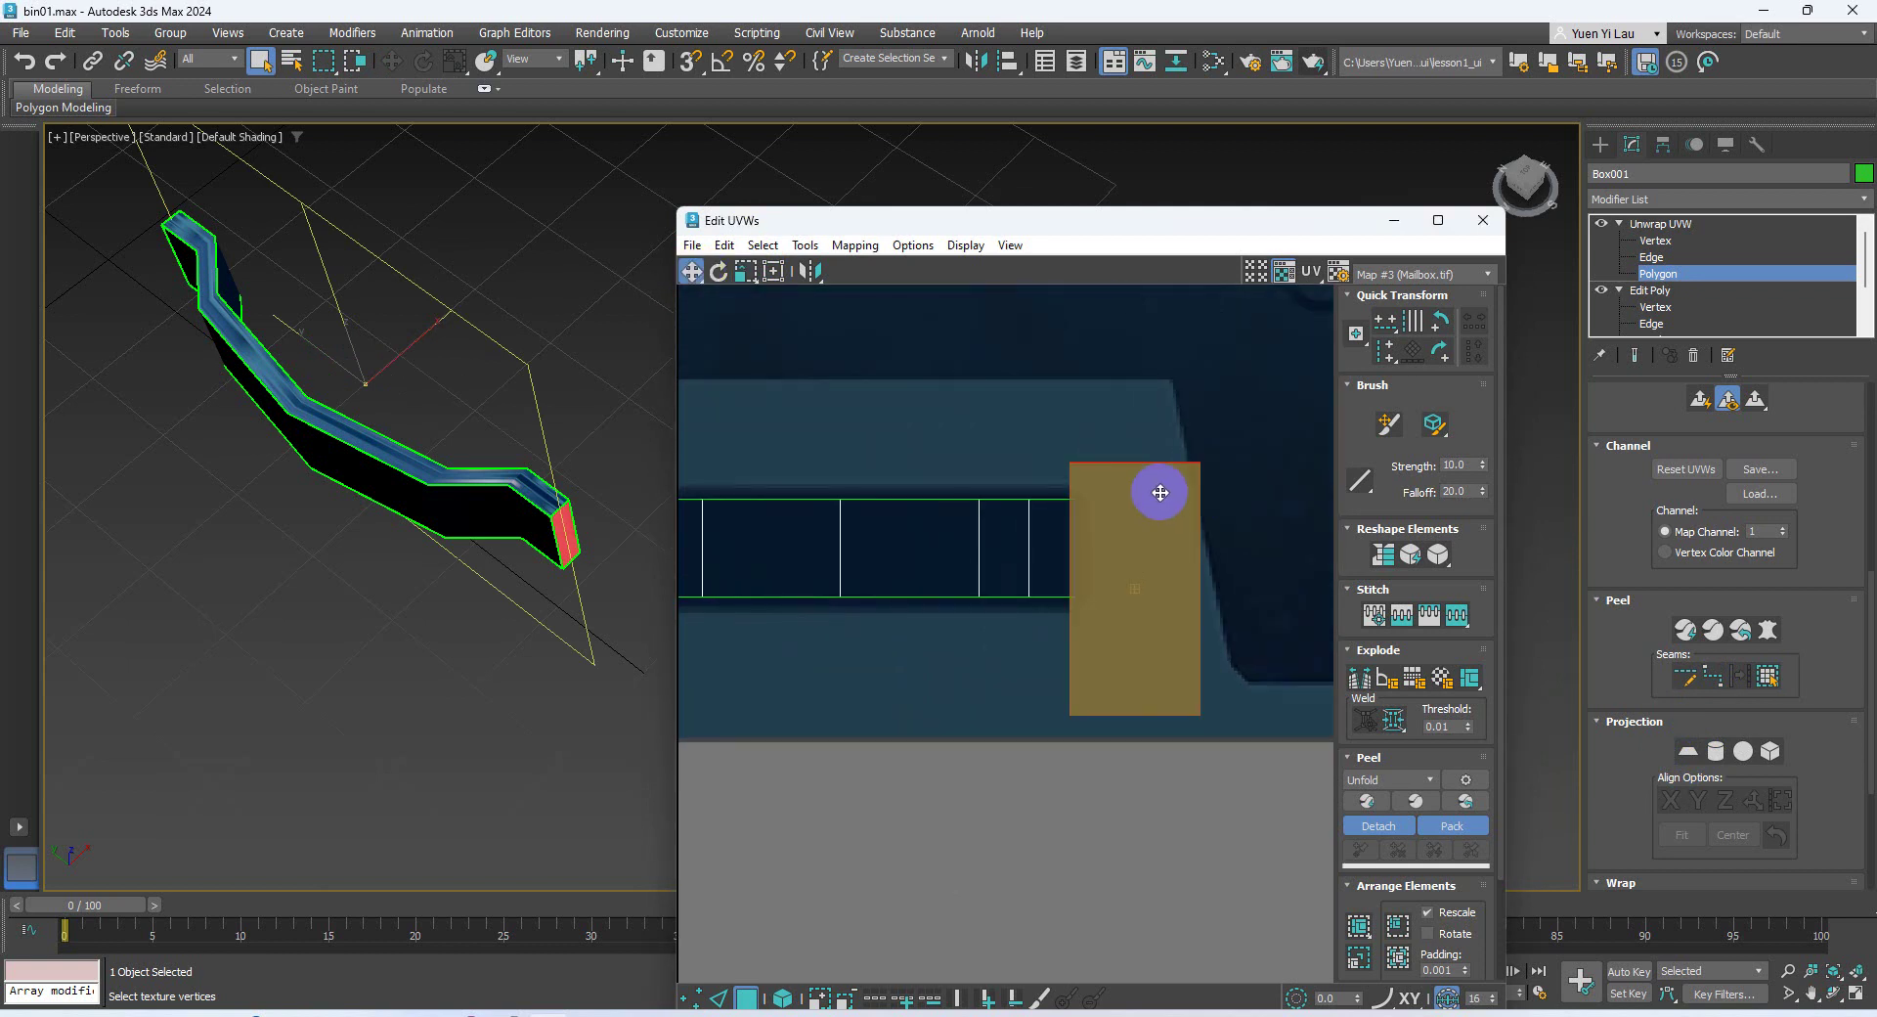
pyautogui.moveTo(1148, 497); pyautogui.dragTo(872, 469)
pyautogui.scroll(3, 1036, 450)
# Scale the end faces' UV shell vertically and horizontally to fit inside the dark bar's shaded border, then deselect it
pyautogui.click(748, 277)
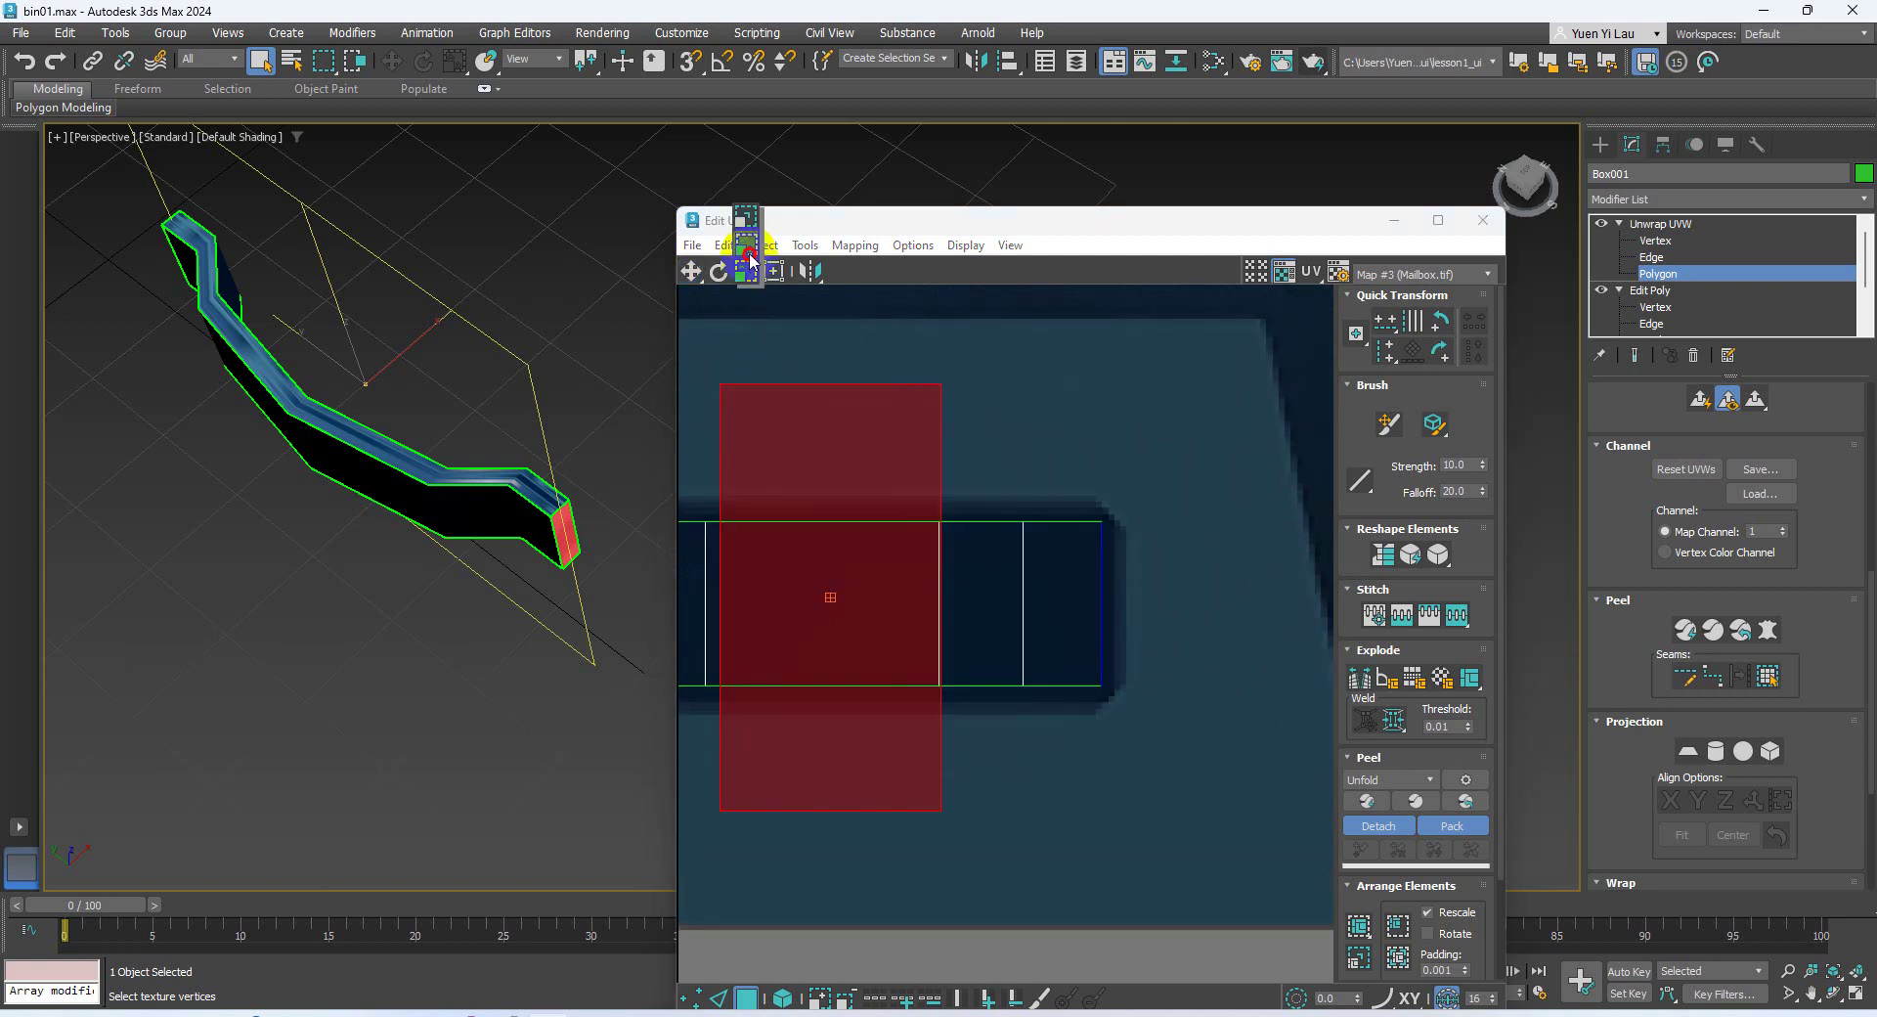
pyautogui.click(749, 258)
pyautogui.moveTo(871, 481); pyautogui.dragTo(855, 794)
pyautogui.click(756, 280)
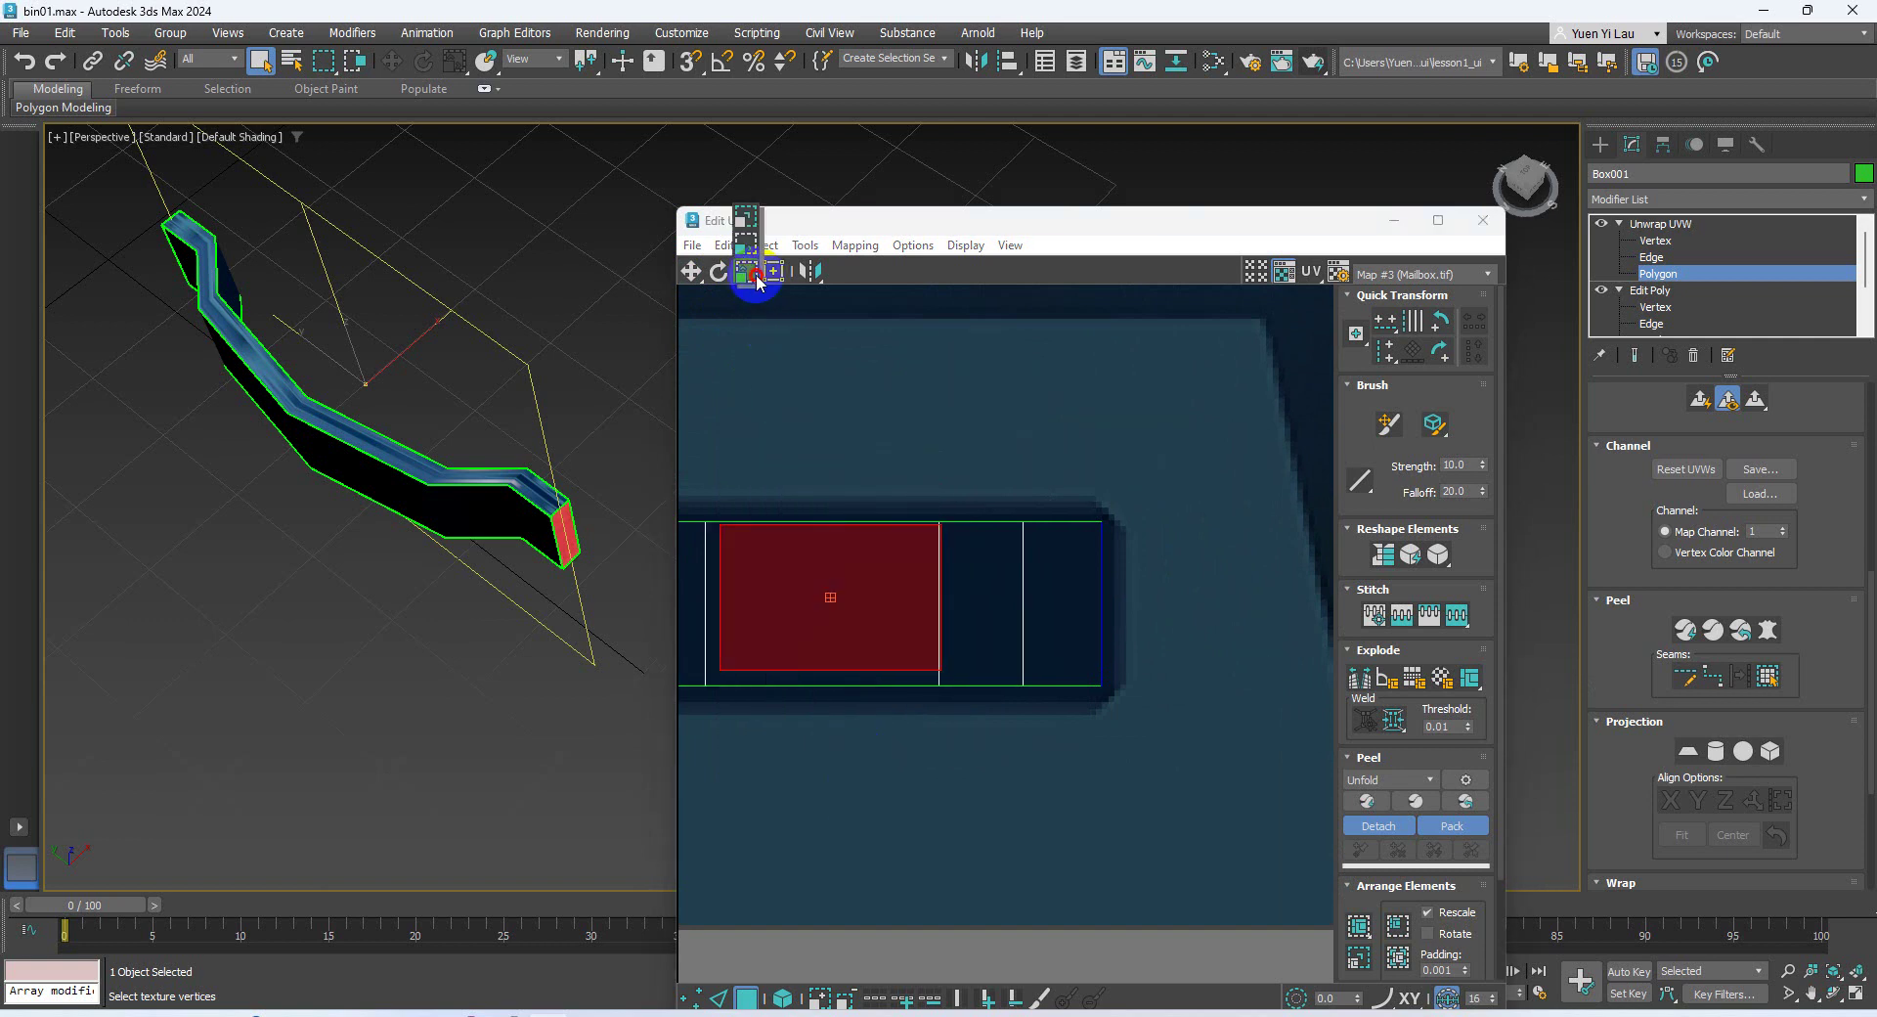
pyautogui.click(757, 250)
pyautogui.moveTo(885, 582); pyautogui.dragTo(826, 612)
pyautogui.click(749, 271)
pyautogui.click(751, 256)
pyautogui.click(692, 271)
pyautogui.click(972, 424)
# Select all the narrow faces running along the handle's top and bottom sides
pyautogui.keyDown('alt'); pyautogui.moveTo(424, 459); pyautogui.dragTo(21, 344, button='middle'); pyautogui.keyUp('alt')
pyautogui.click(83, 328)
pyautogui.moveTo(124, 354)
pyautogui.mouseDown()
pyautogui.moveTo(271, 414)
pyautogui.moveTo(570, 373)
pyautogui.mouseUp()
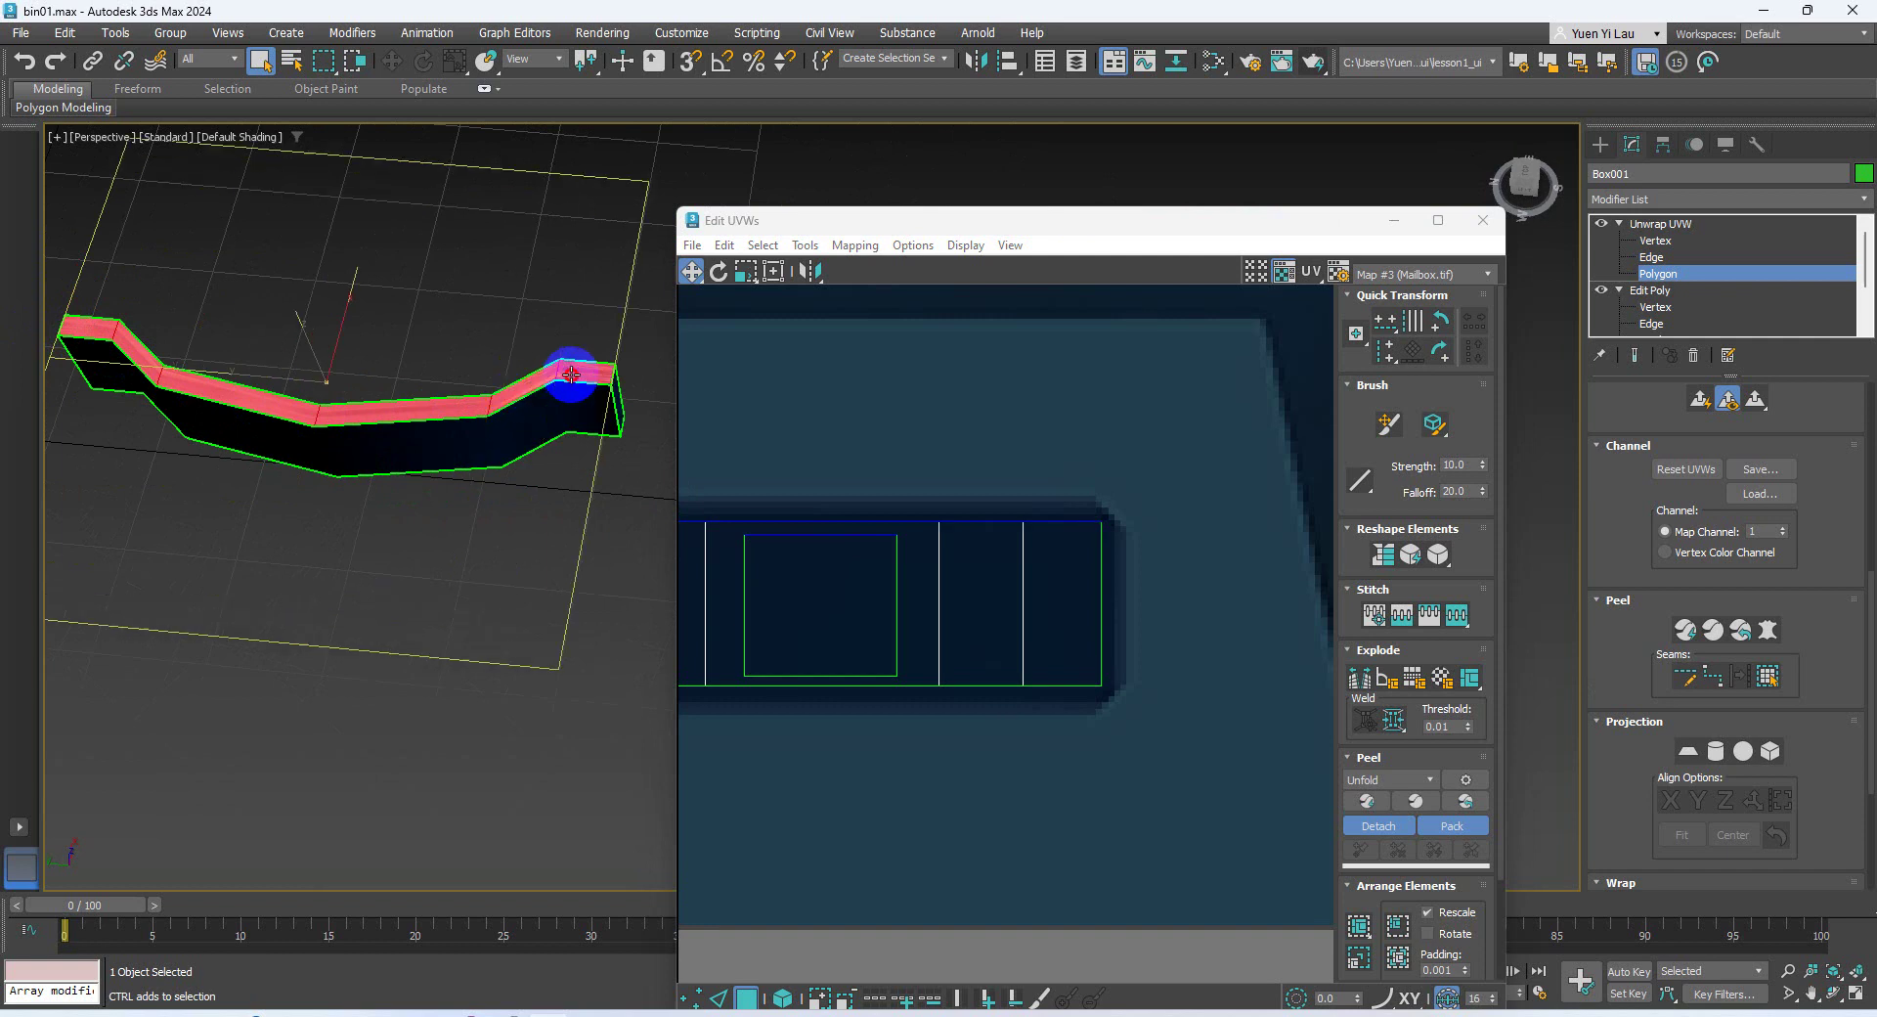
pyautogui.keyDown('alt'); pyautogui.moveTo(607, 518); pyautogui.dragTo(590, 326, button='middle'); pyautogui.keyUp('alt')
pyautogui.moveTo(571, 455)
pyautogui.mouseDown()
pyautogui.moveTo(294, 447)
pyautogui.moveTo(96, 514)
pyautogui.mouseUp()
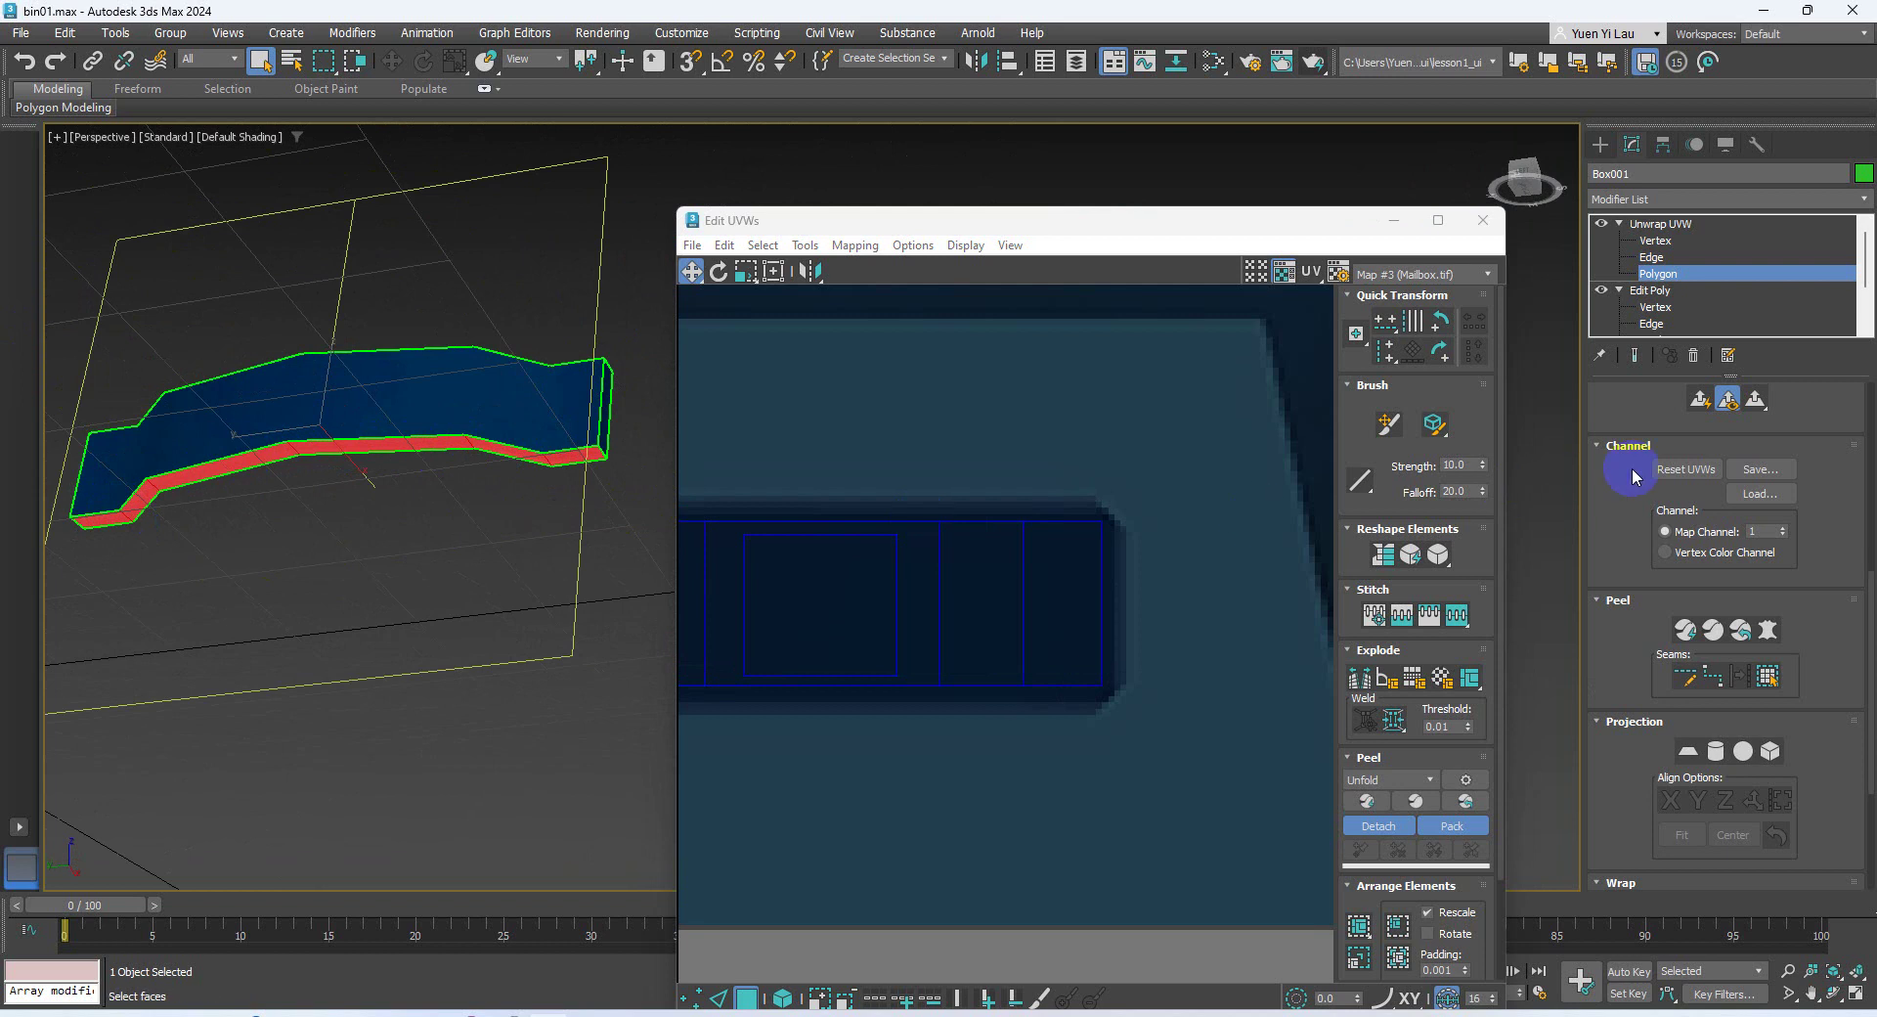
# Apply planar projection to the selected top and bottom faces, aligned to the Z axis
pyautogui.click(1689, 753)
pyautogui.keyDown('alt'); pyautogui.moveTo(293, 450); pyautogui.dragTo(314, 344, button='middle'); pyautogui.keyUp('alt')
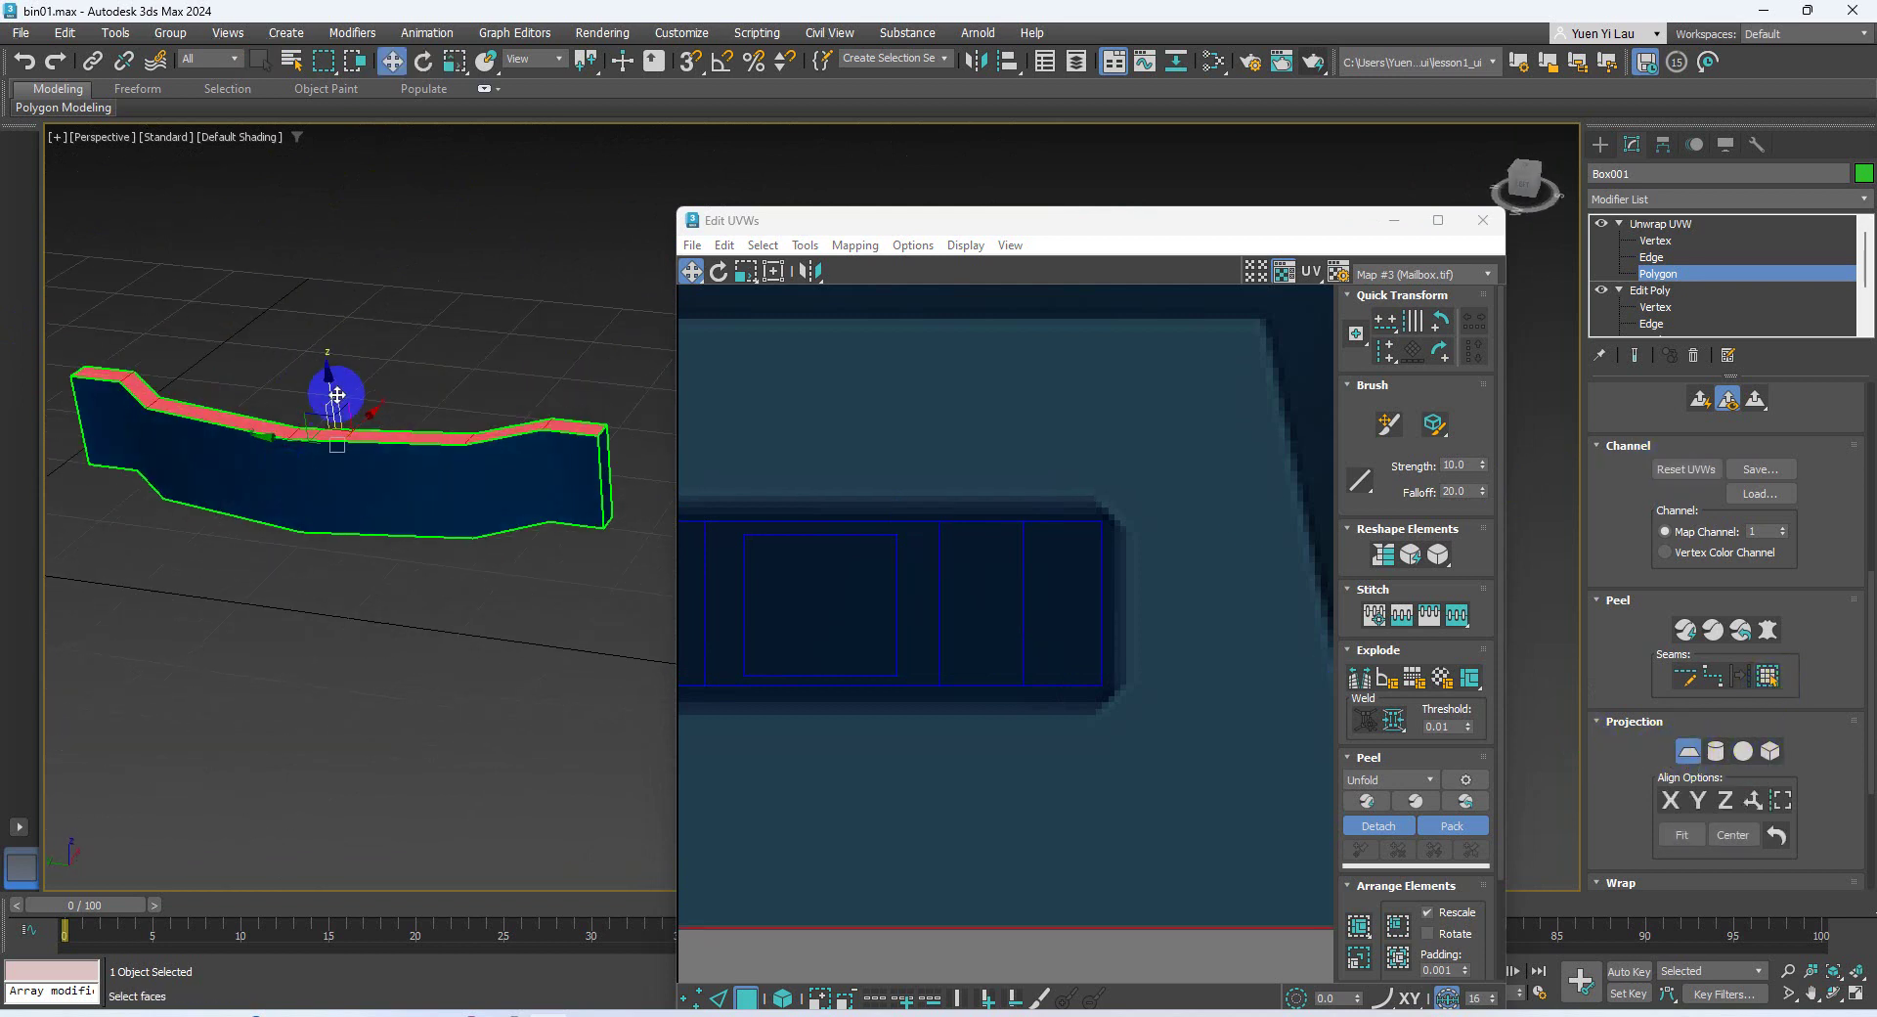
pyautogui.click(1724, 800)
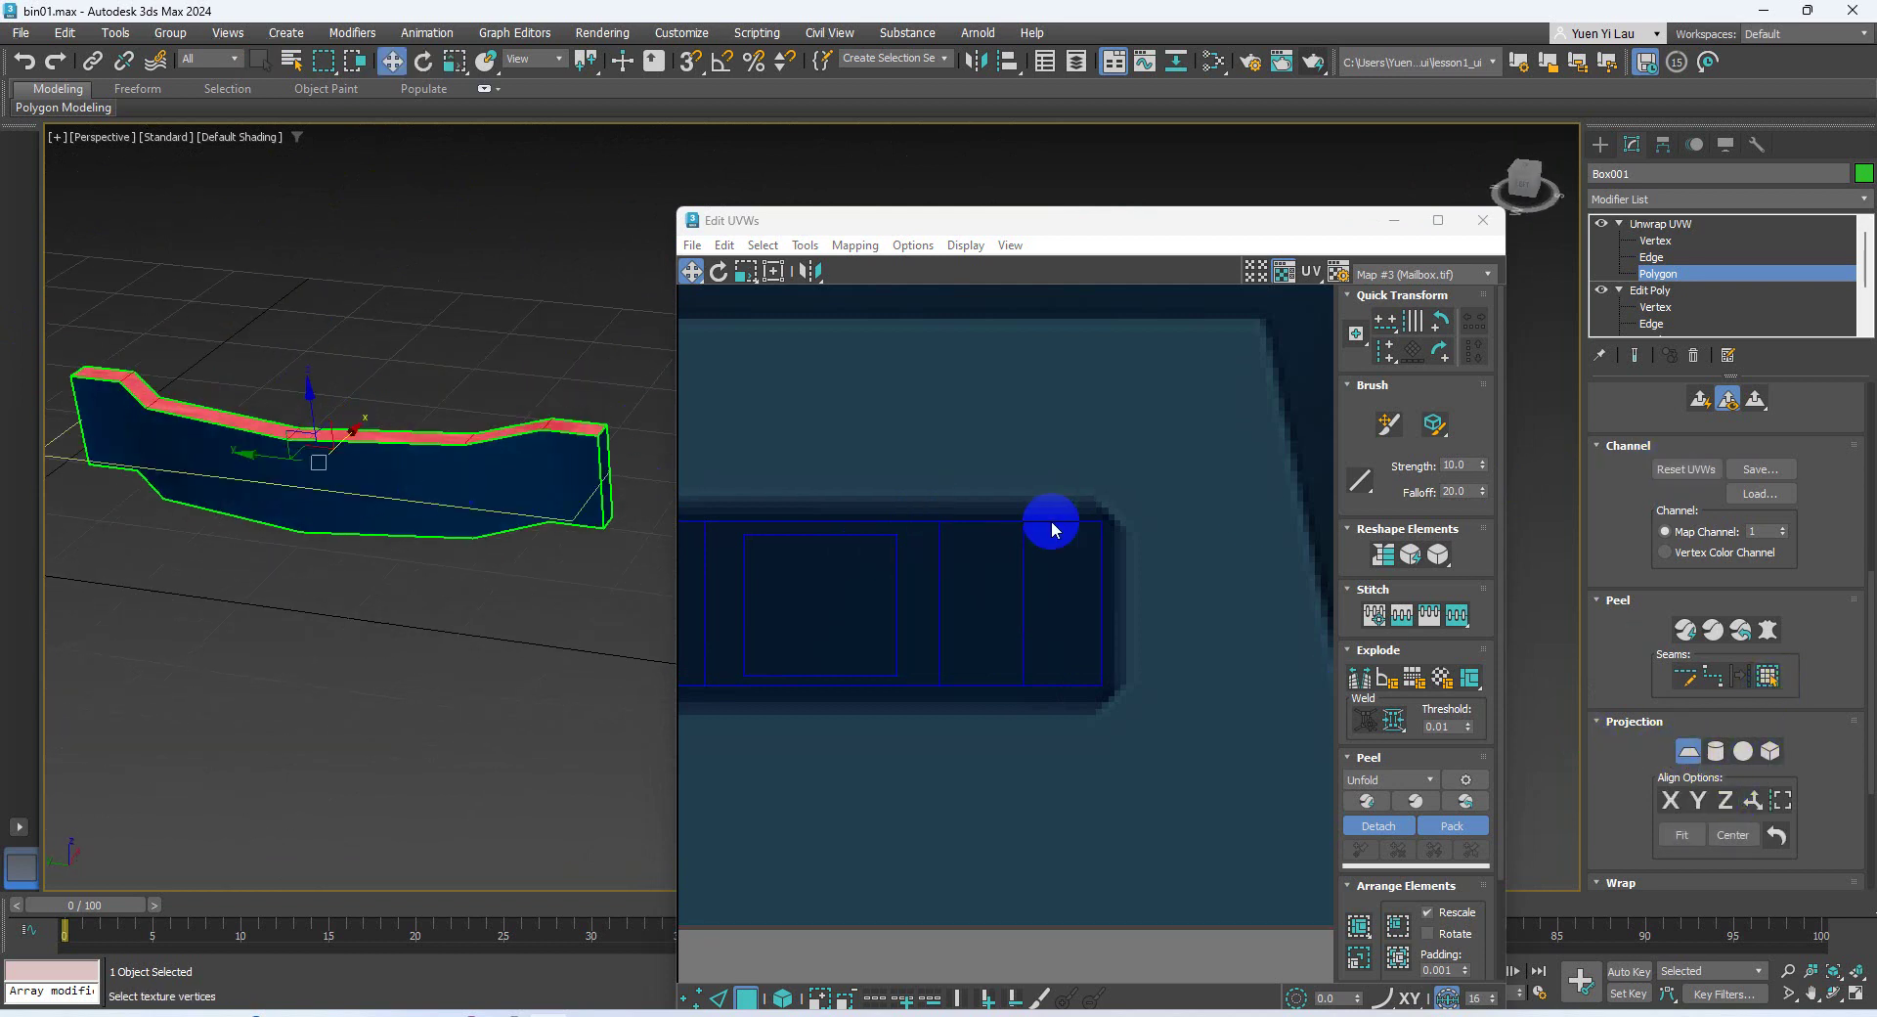
pyautogui.scroll(-8, 1053, 529)
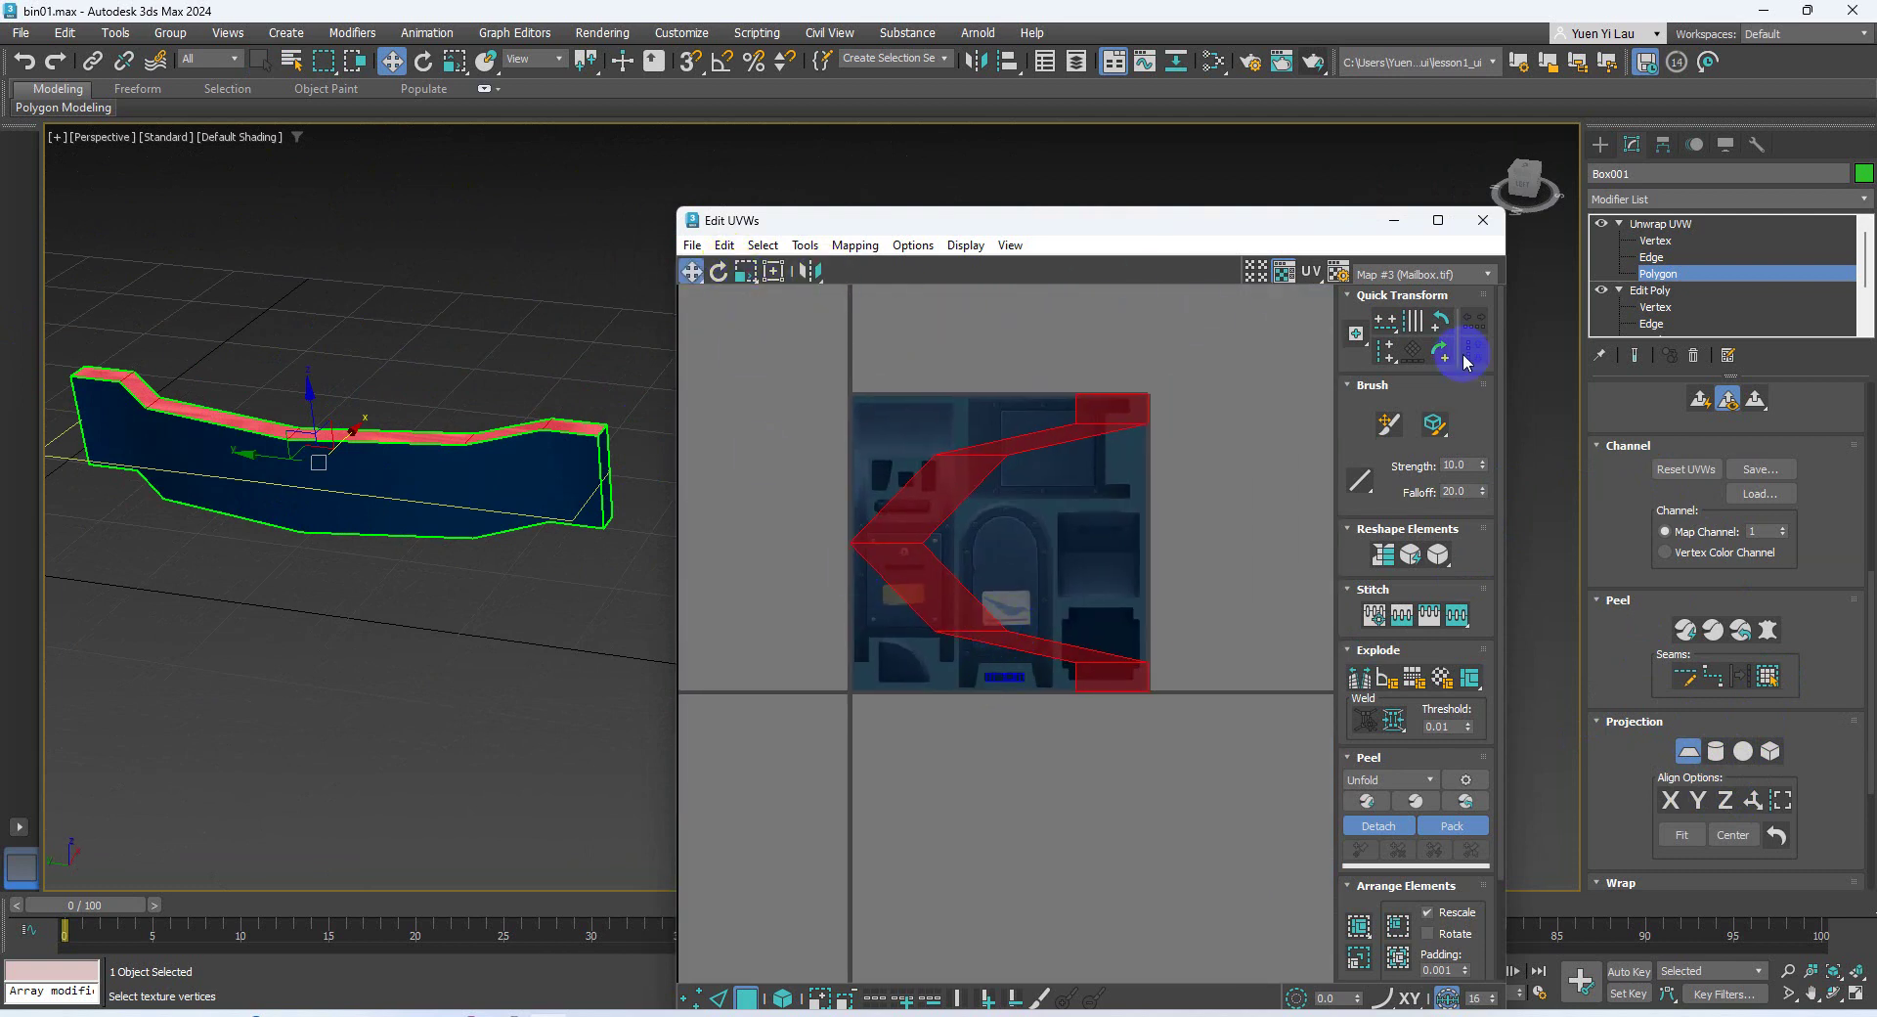
# Rotate the V-shaped UV shell 90 degrees counterclockwise, finish the projection, and flatten the shell vertically into a thin band
pyautogui.click(1442, 327)
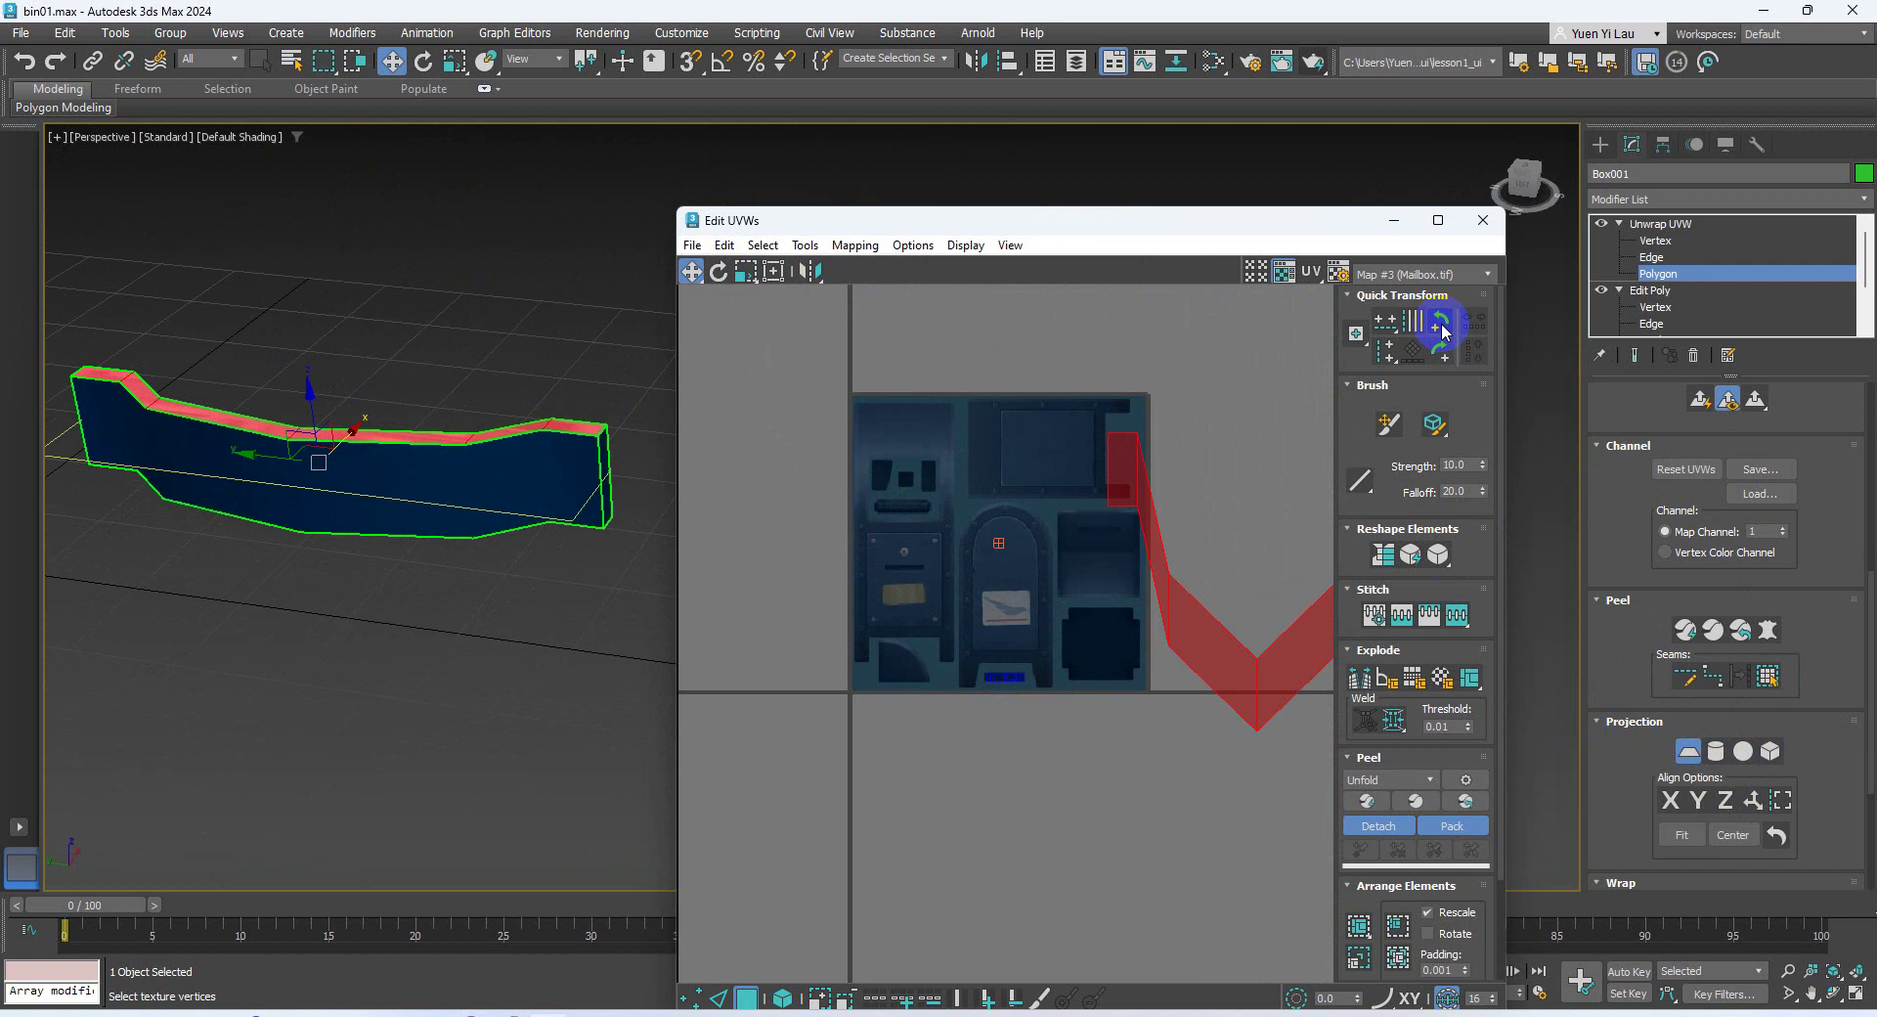
pyautogui.moveTo(1187, 367); pyautogui.dragTo(956, 364, button='middle')
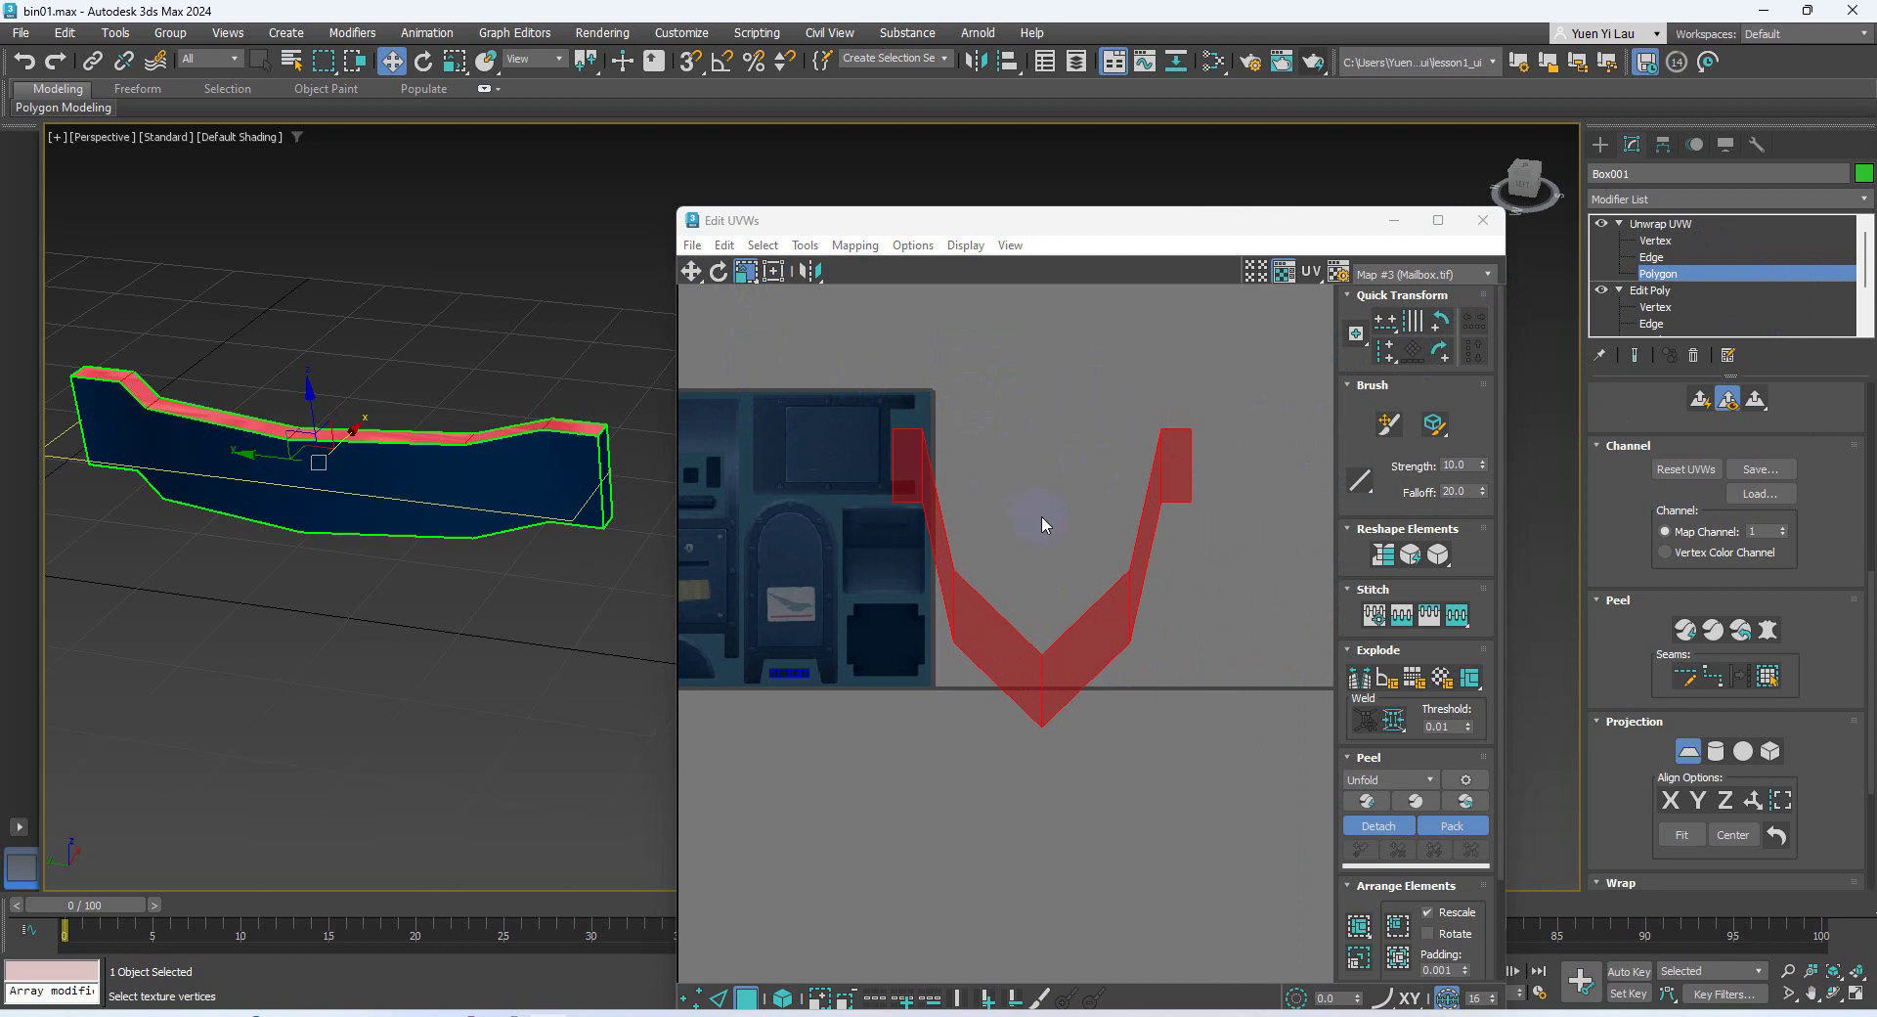
pyautogui.moveTo(1078, 589); pyautogui.dragTo(1089, 552, button='middle')
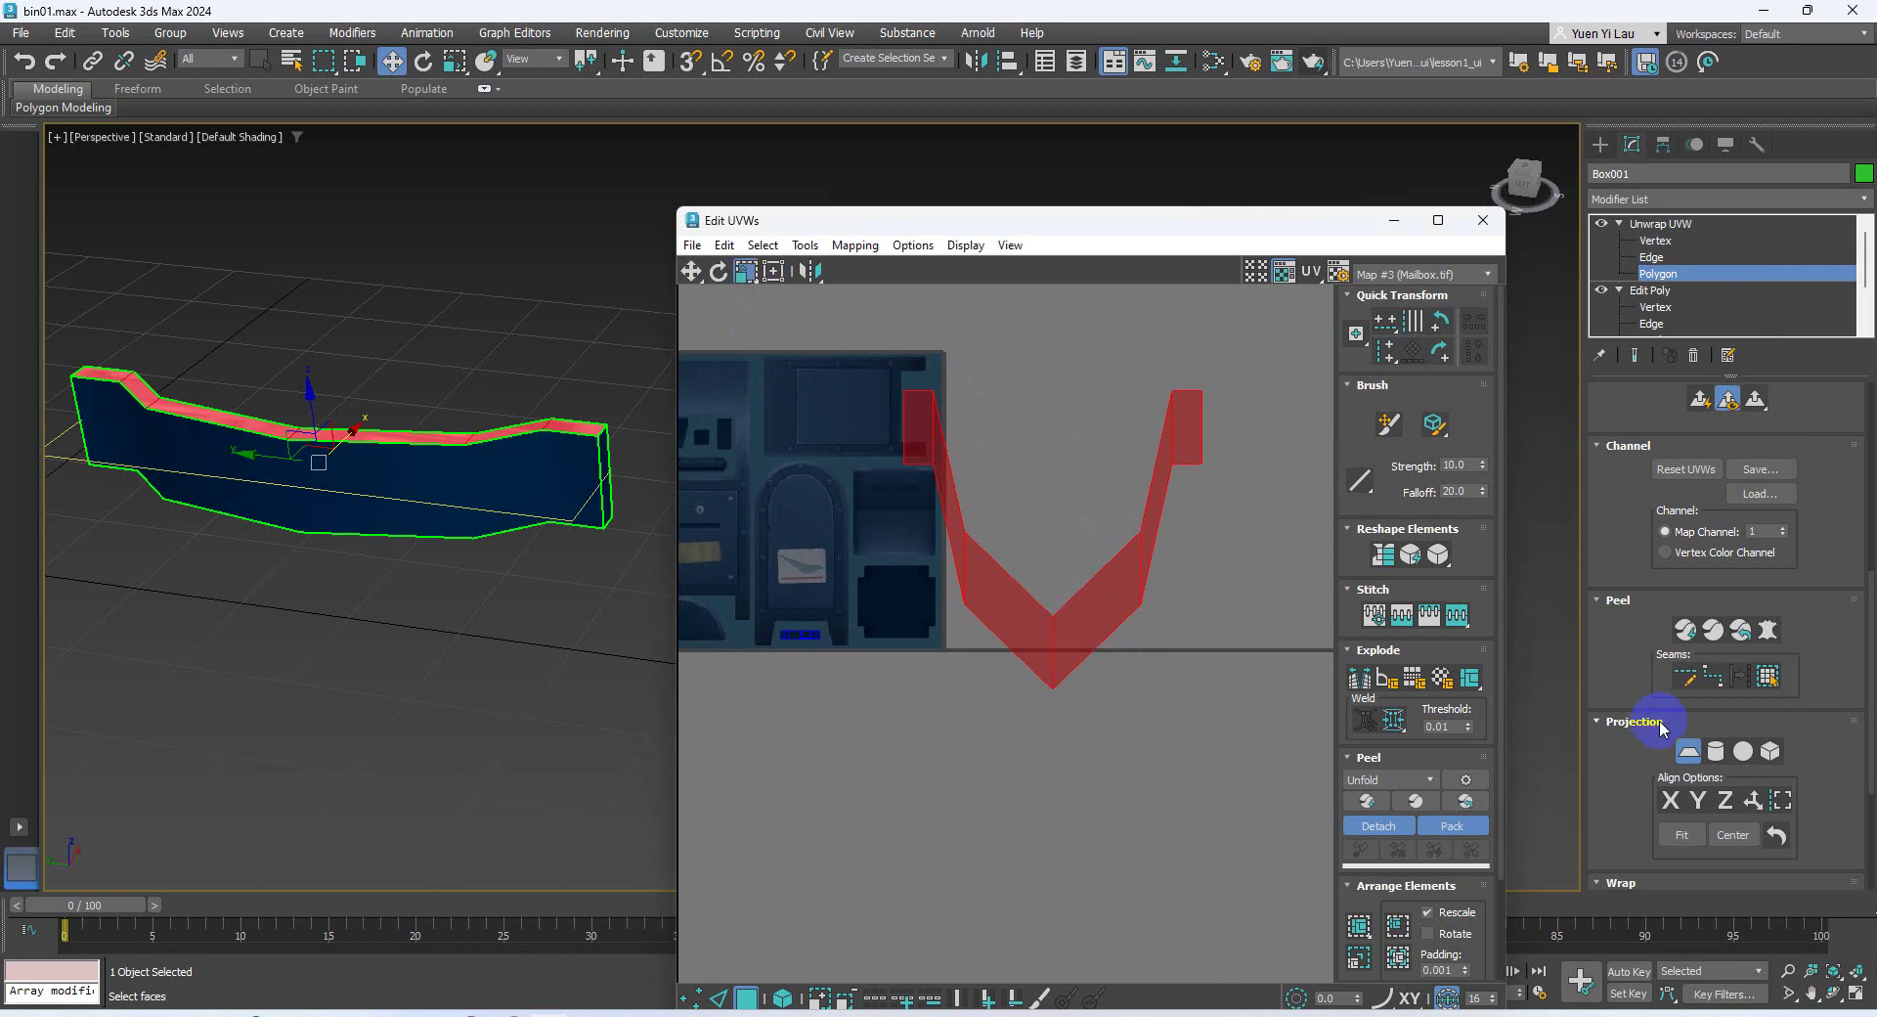
pyautogui.click(1689, 753)
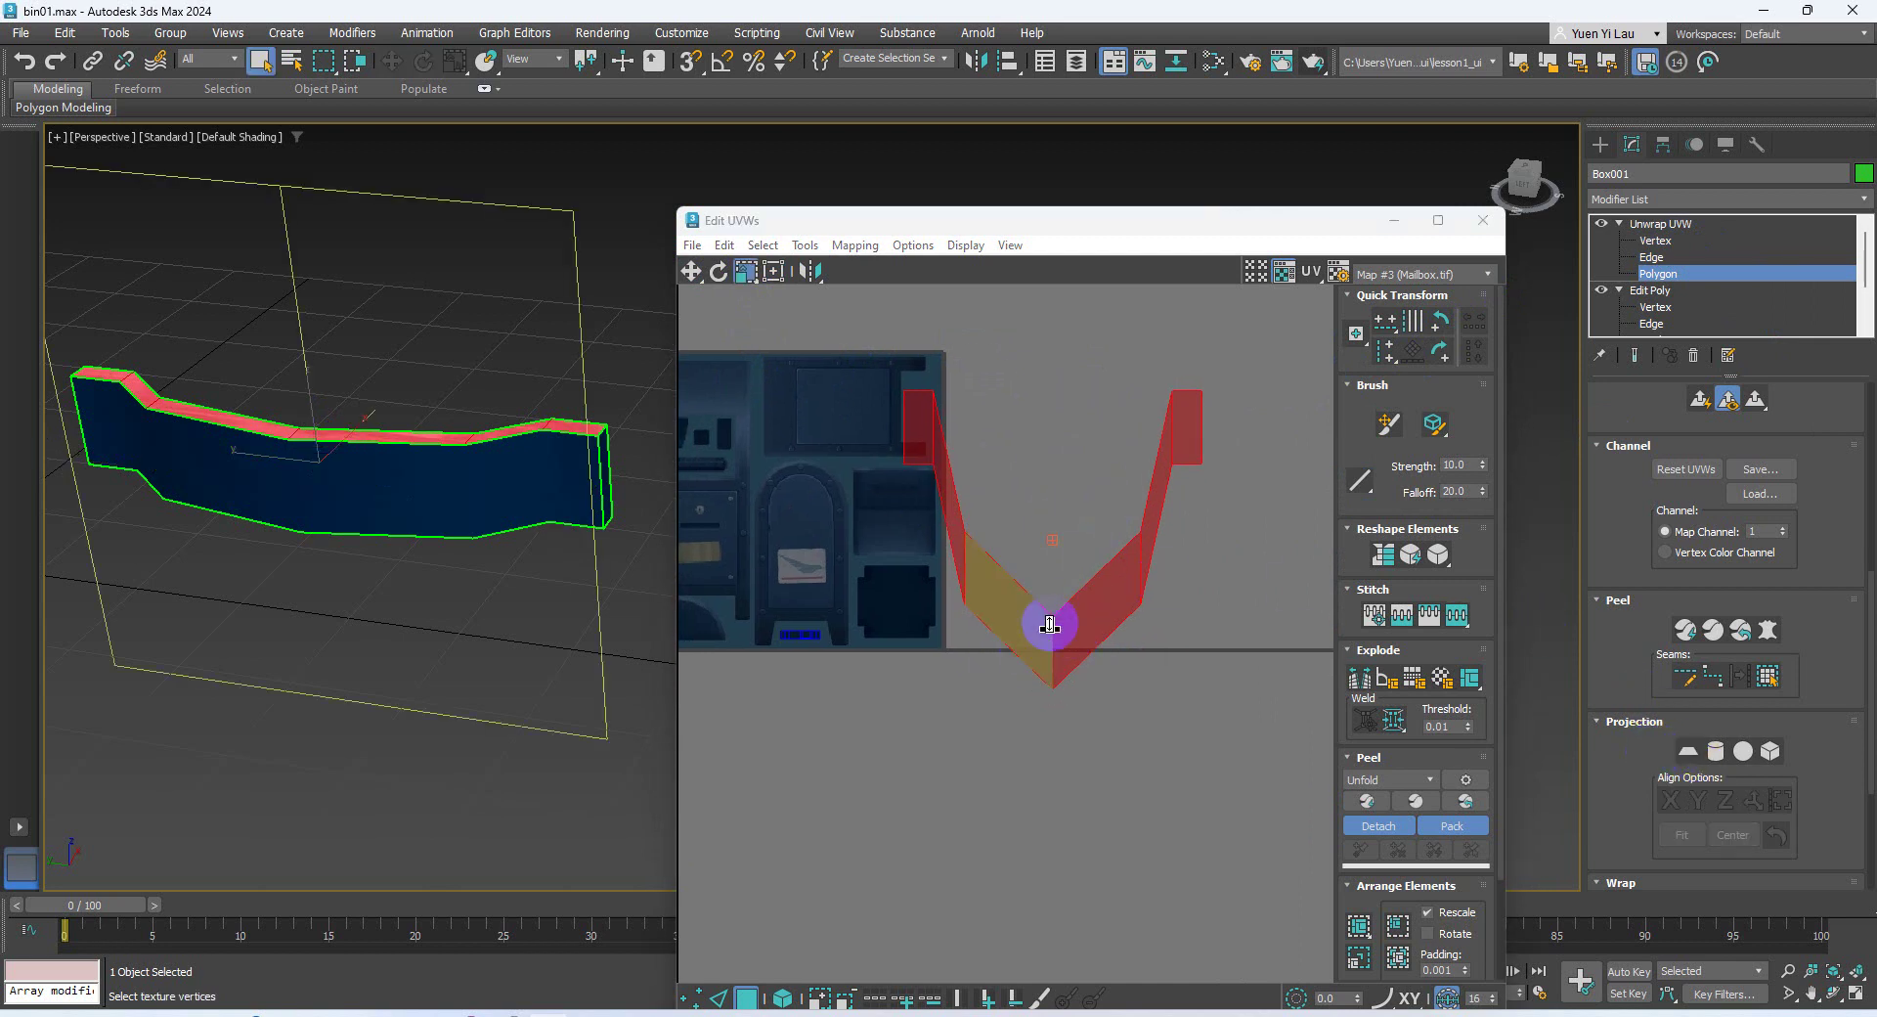
pyautogui.moveTo(1048, 626); pyautogui.dragTo(1081, 910)
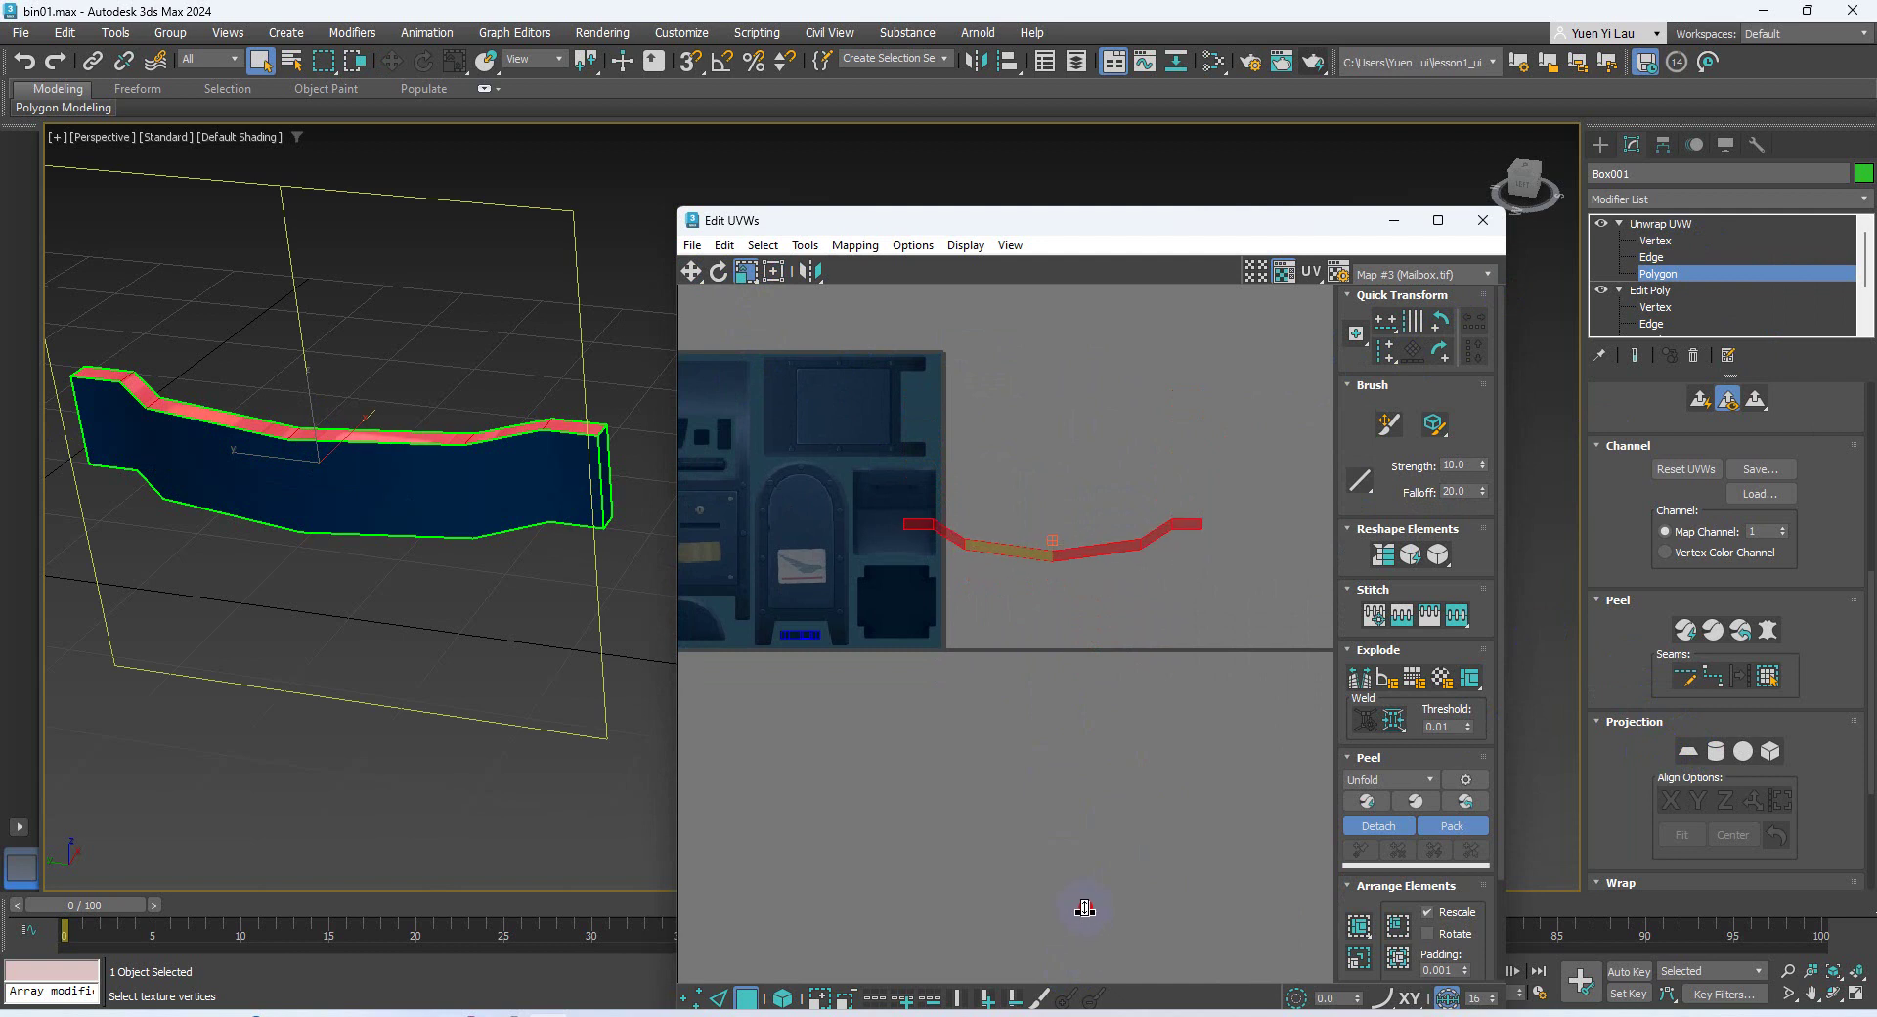
# Select the upper row of UV vertices along the thin band and align them horizontally into a straight line
pyautogui.click(1655, 241)
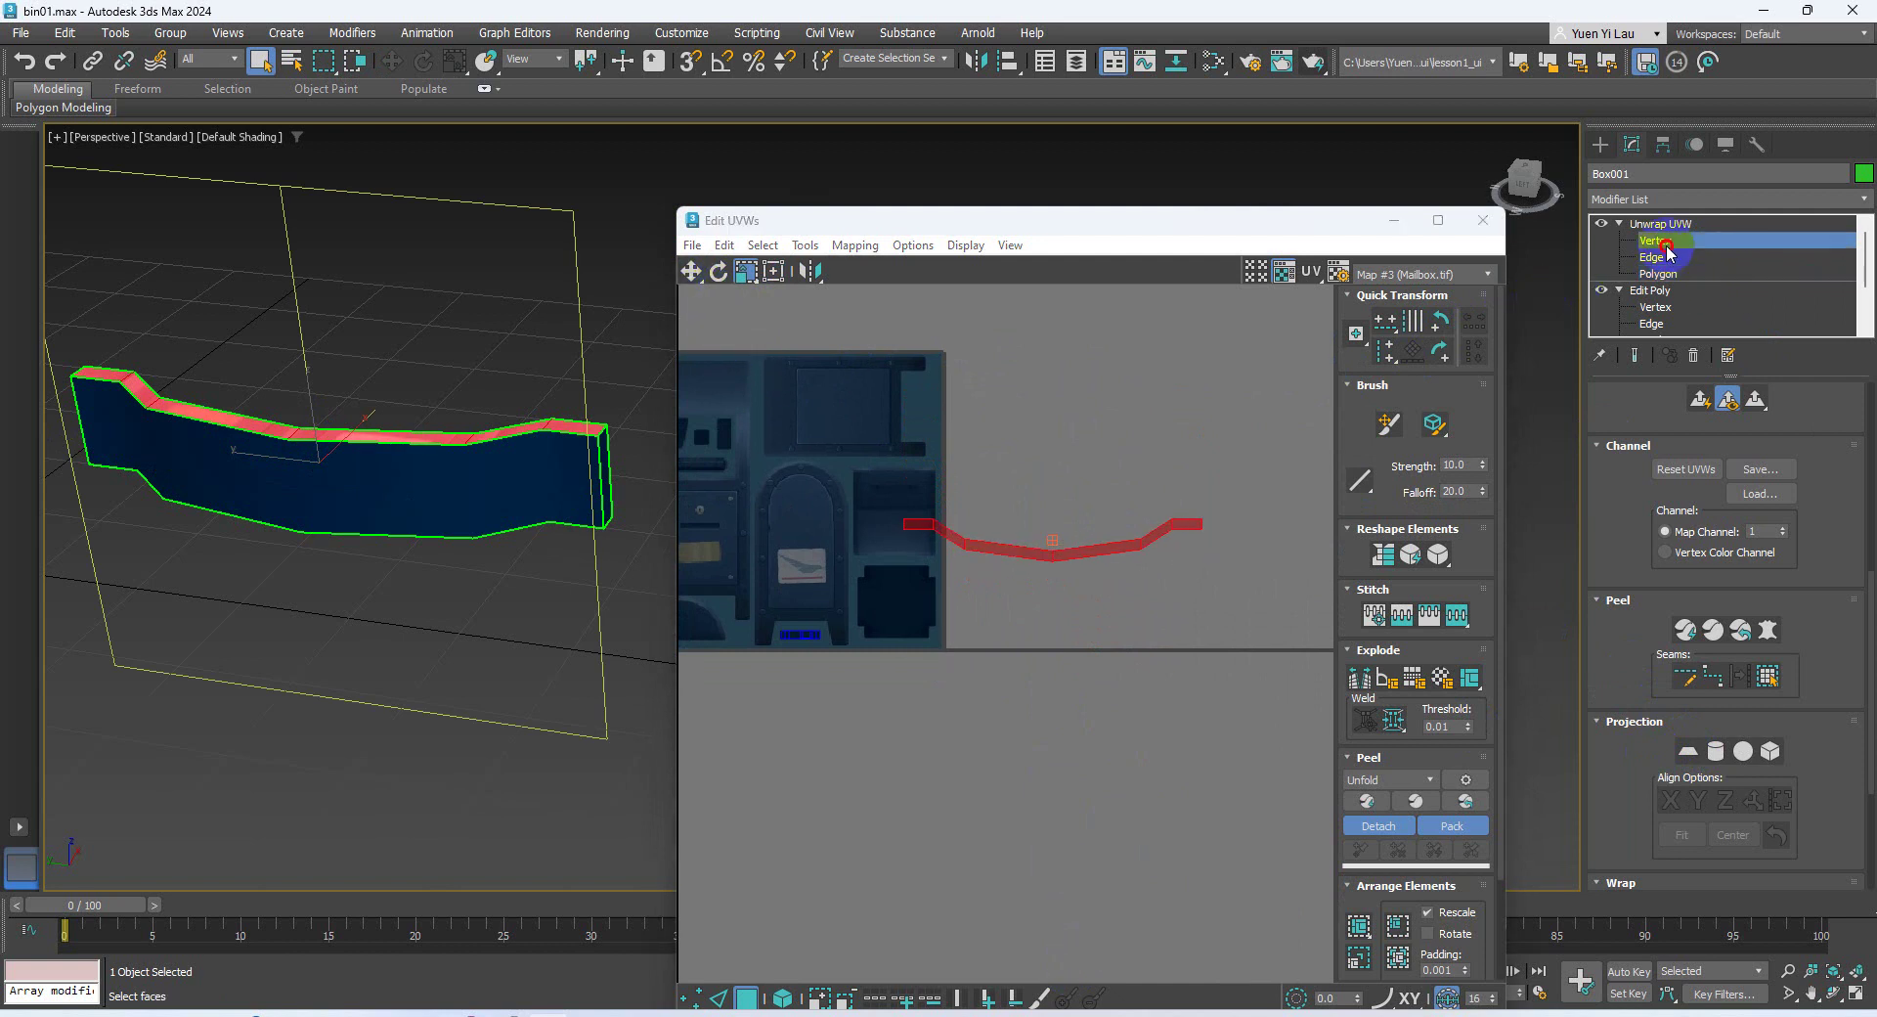
pyautogui.moveTo(924, 469); pyautogui.dragTo(819, 403, button='middle')
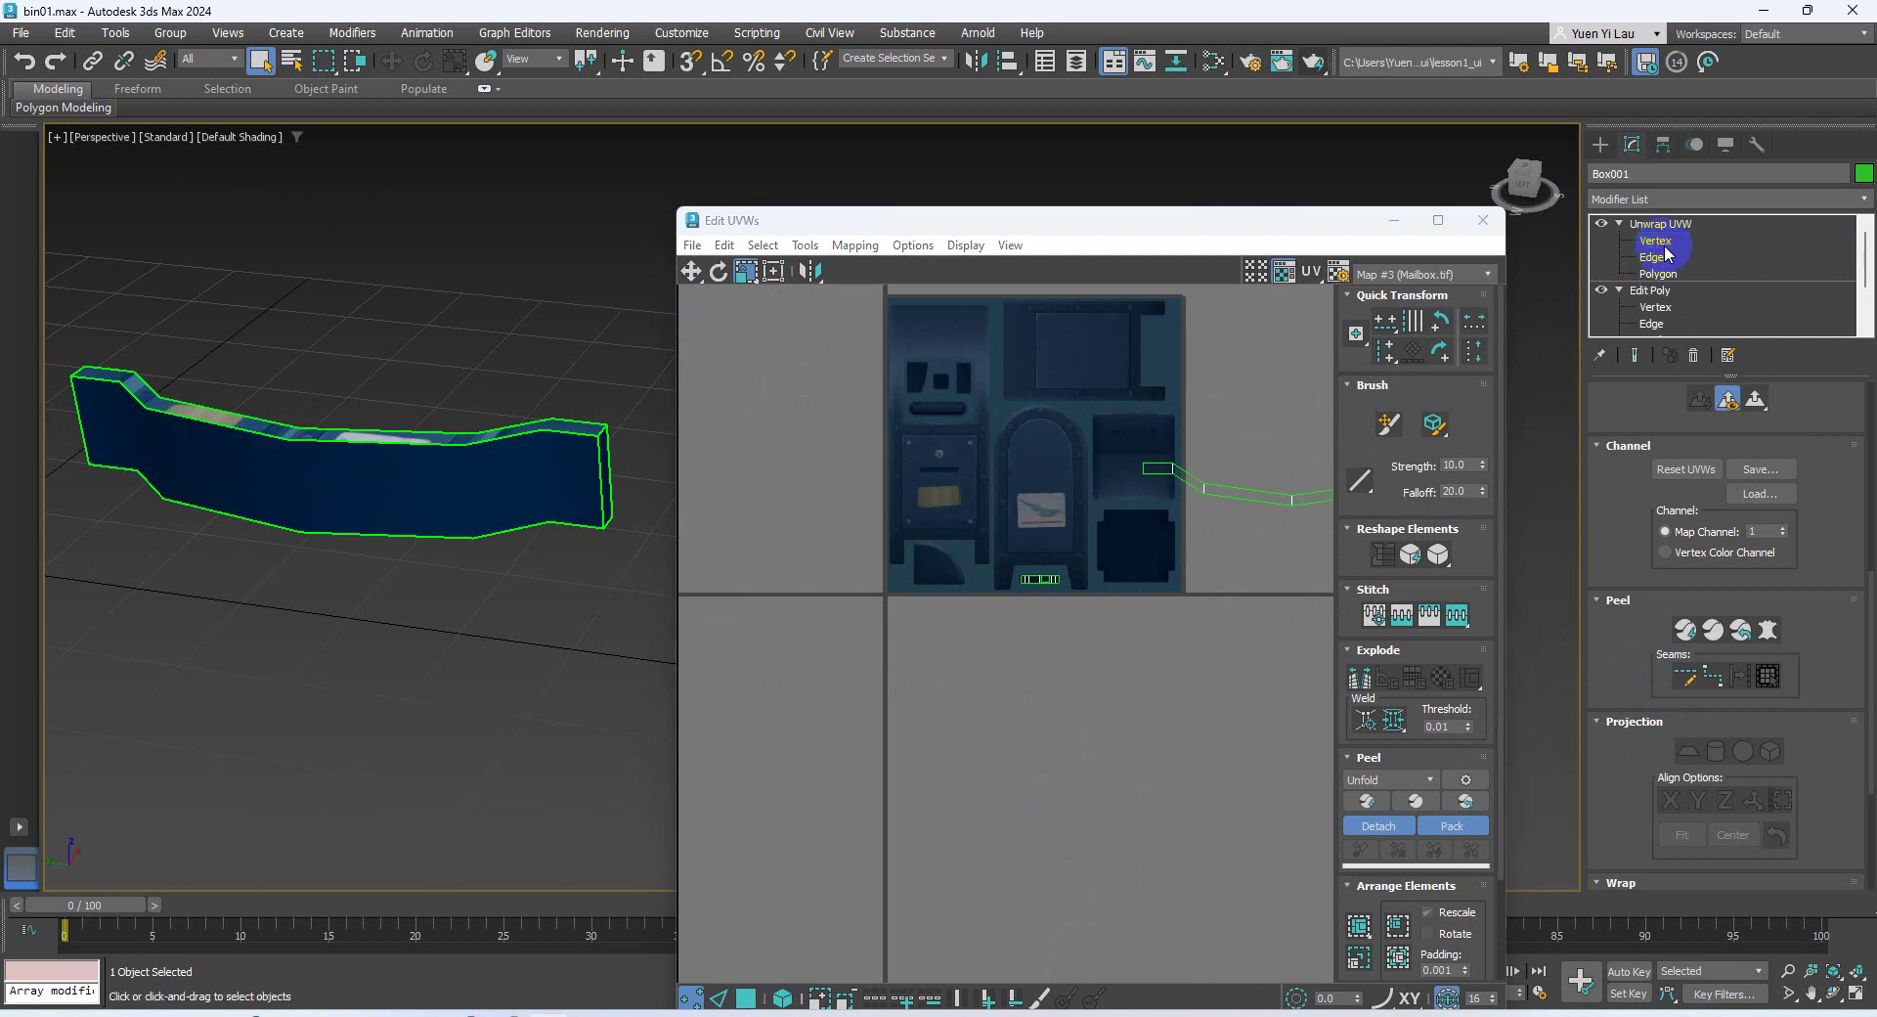
pyautogui.keyDown('alt'); pyautogui.moveTo(441, 411); pyautogui.dragTo(268, 506, button='middle'); pyautogui.keyUp('alt')
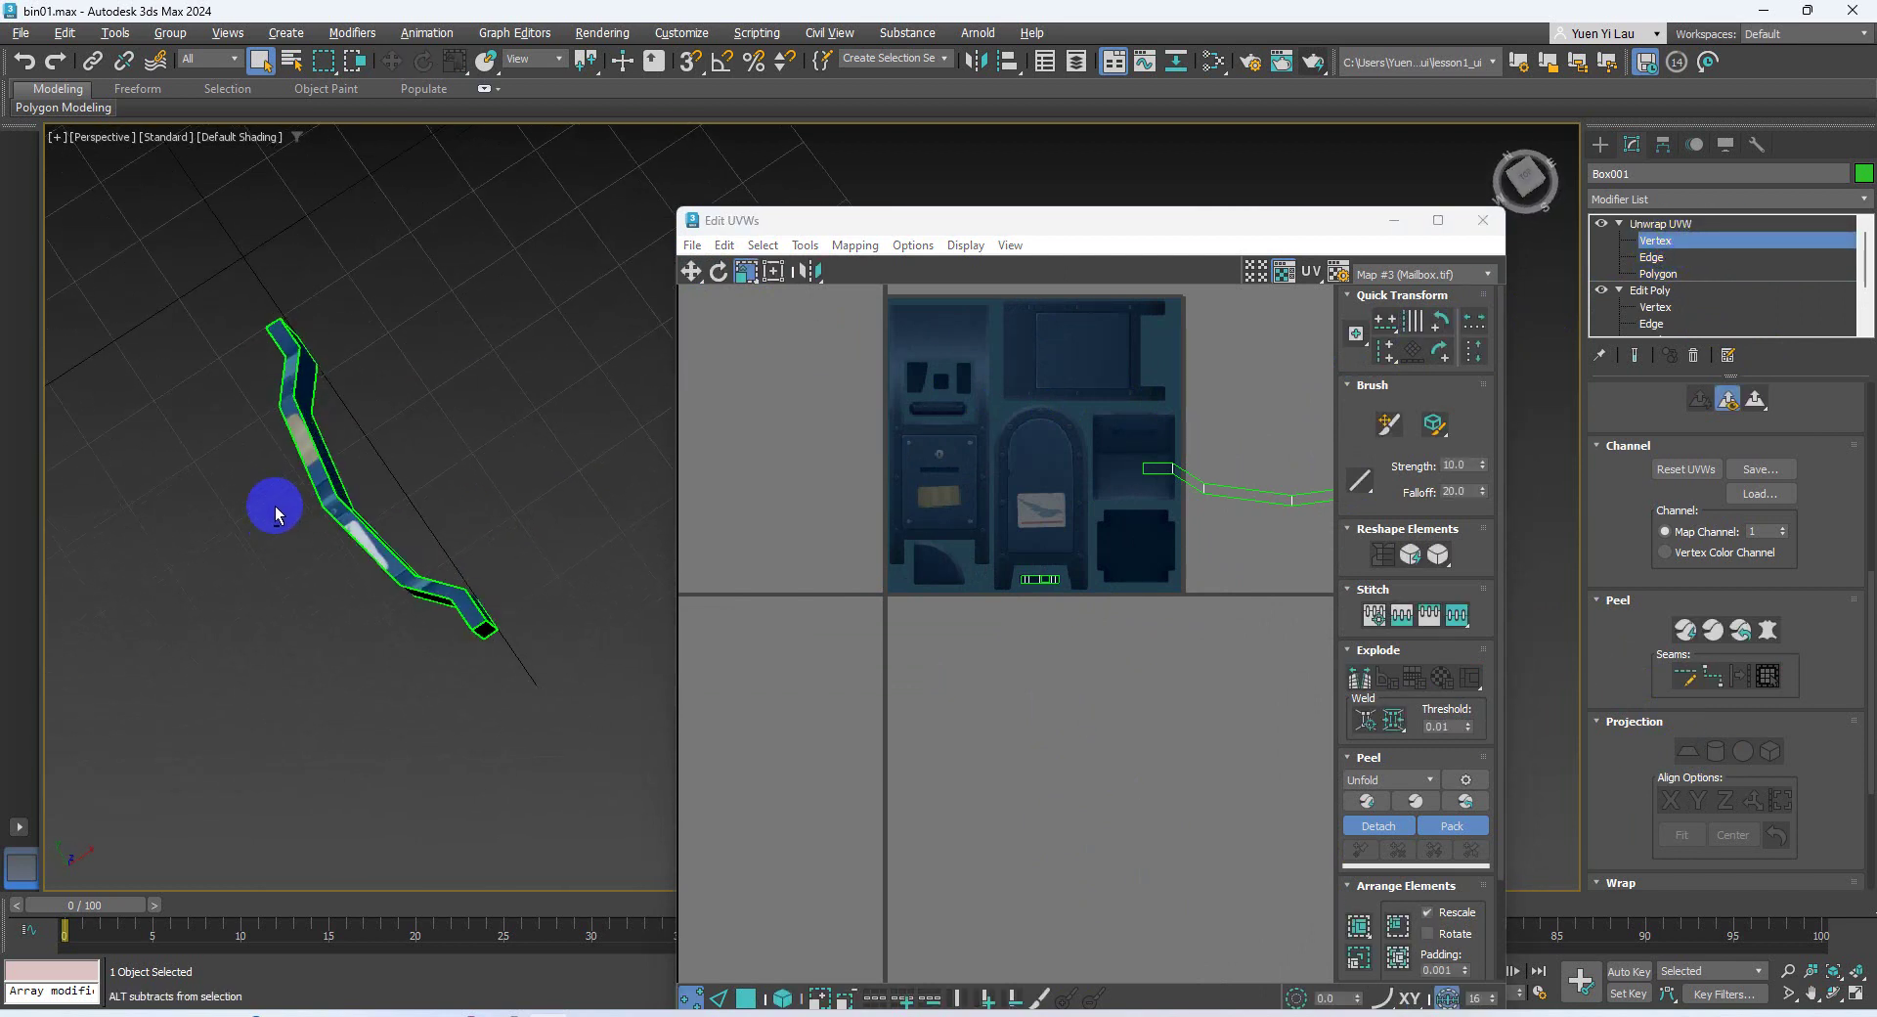
pyautogui.moveTo(1025, 414); pyautogui.dragTo(876, 460, button='middle')
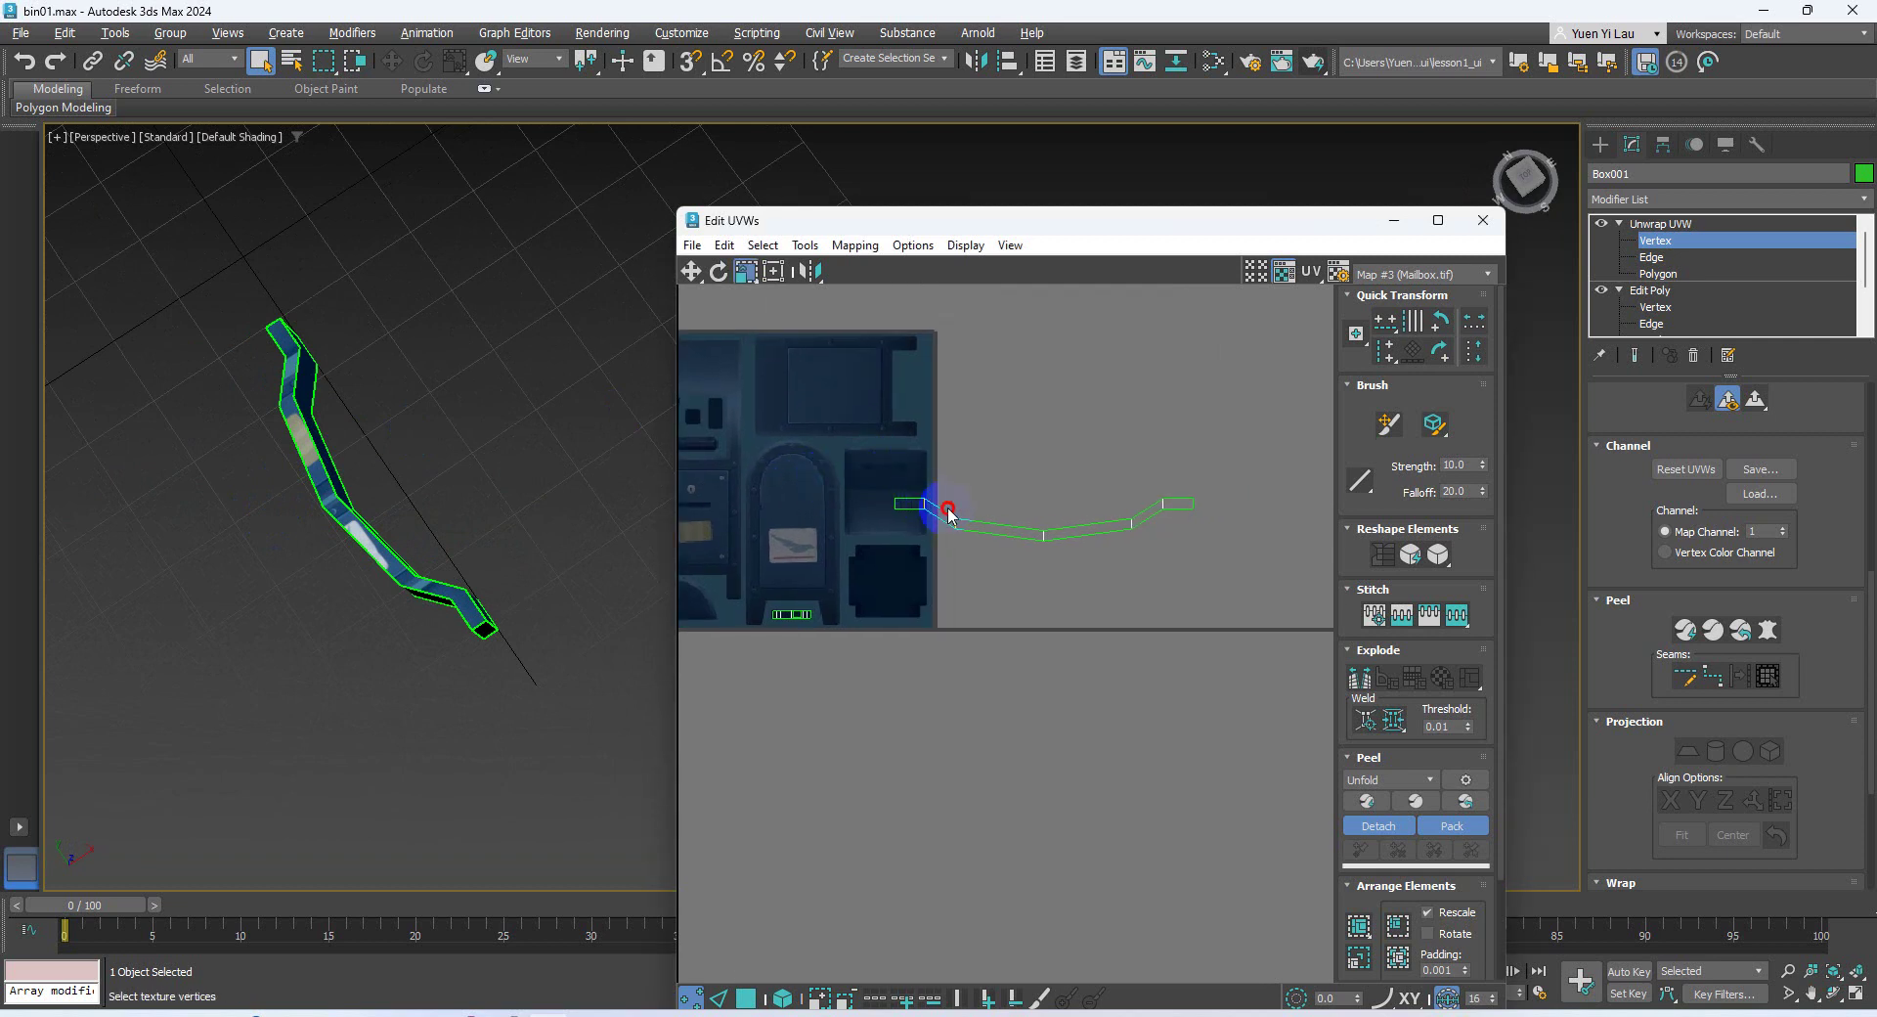
pyautogui.scroll(5, 978, 513)
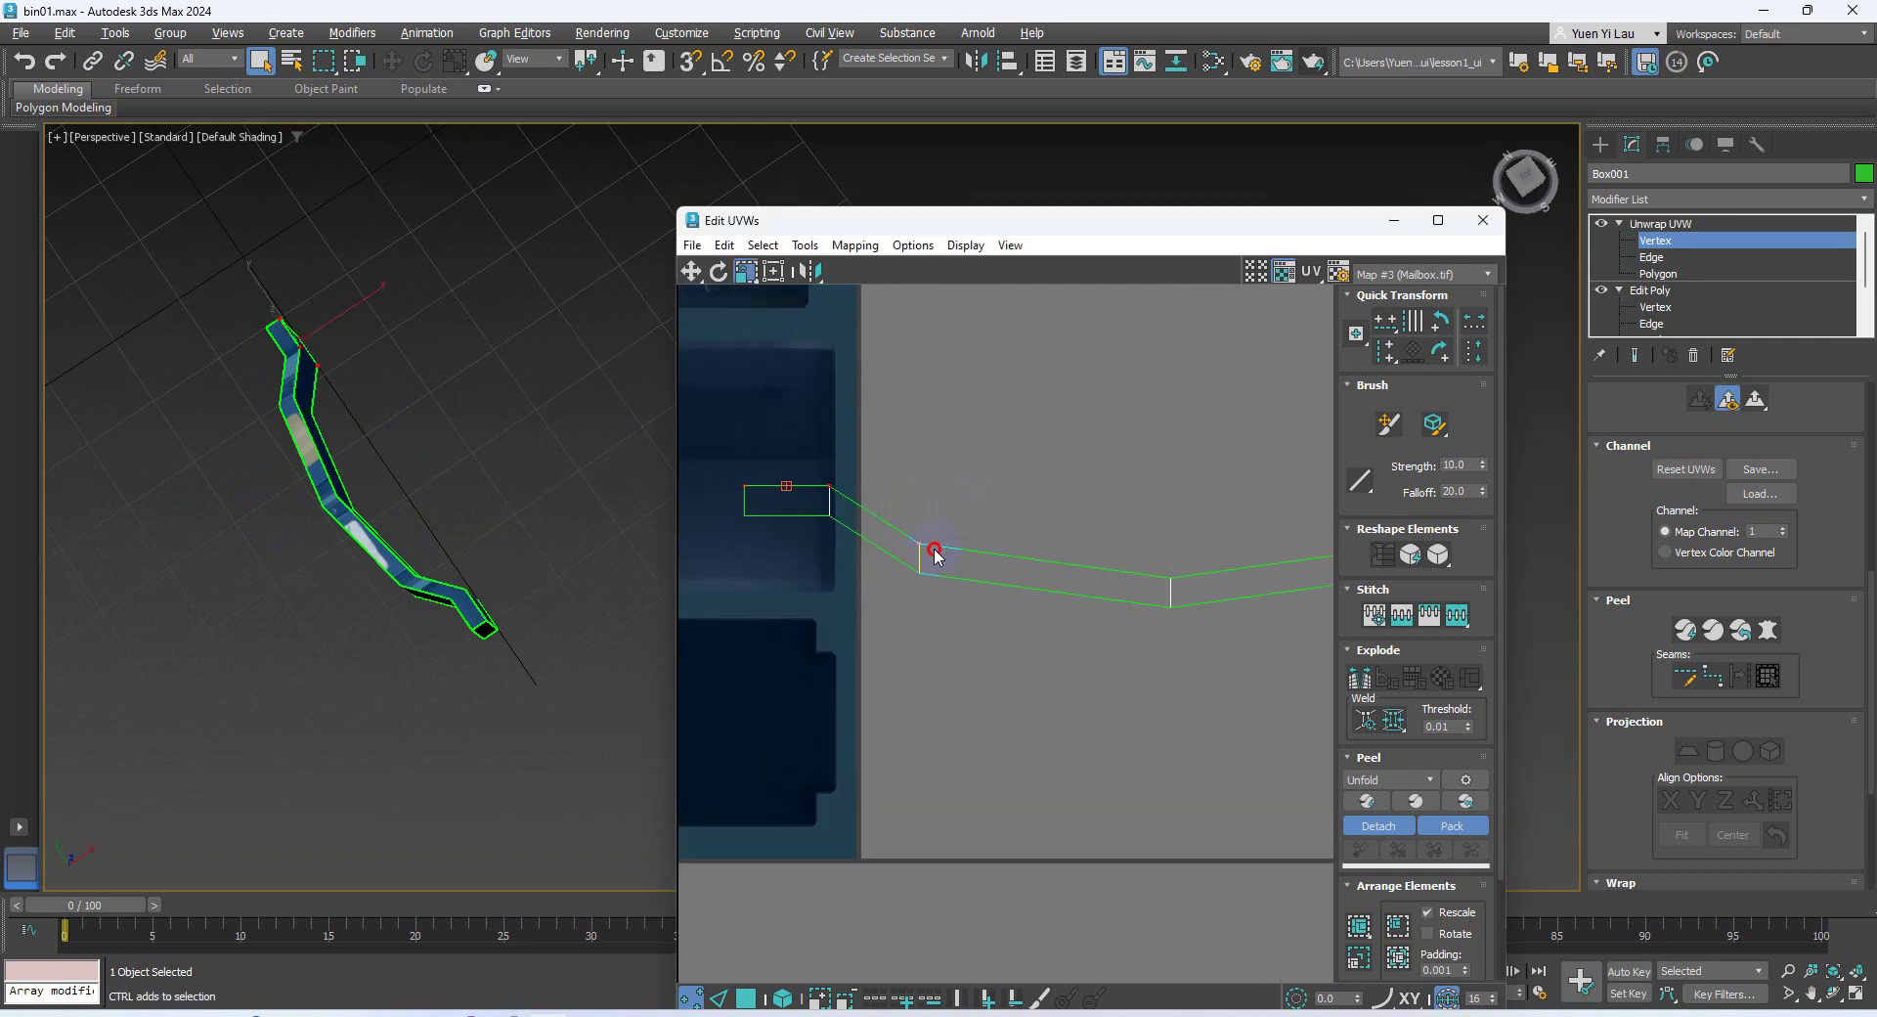
pyautogui.moveTo(1271, 487); pyautogui.dragTo(922, 525, button='middle')
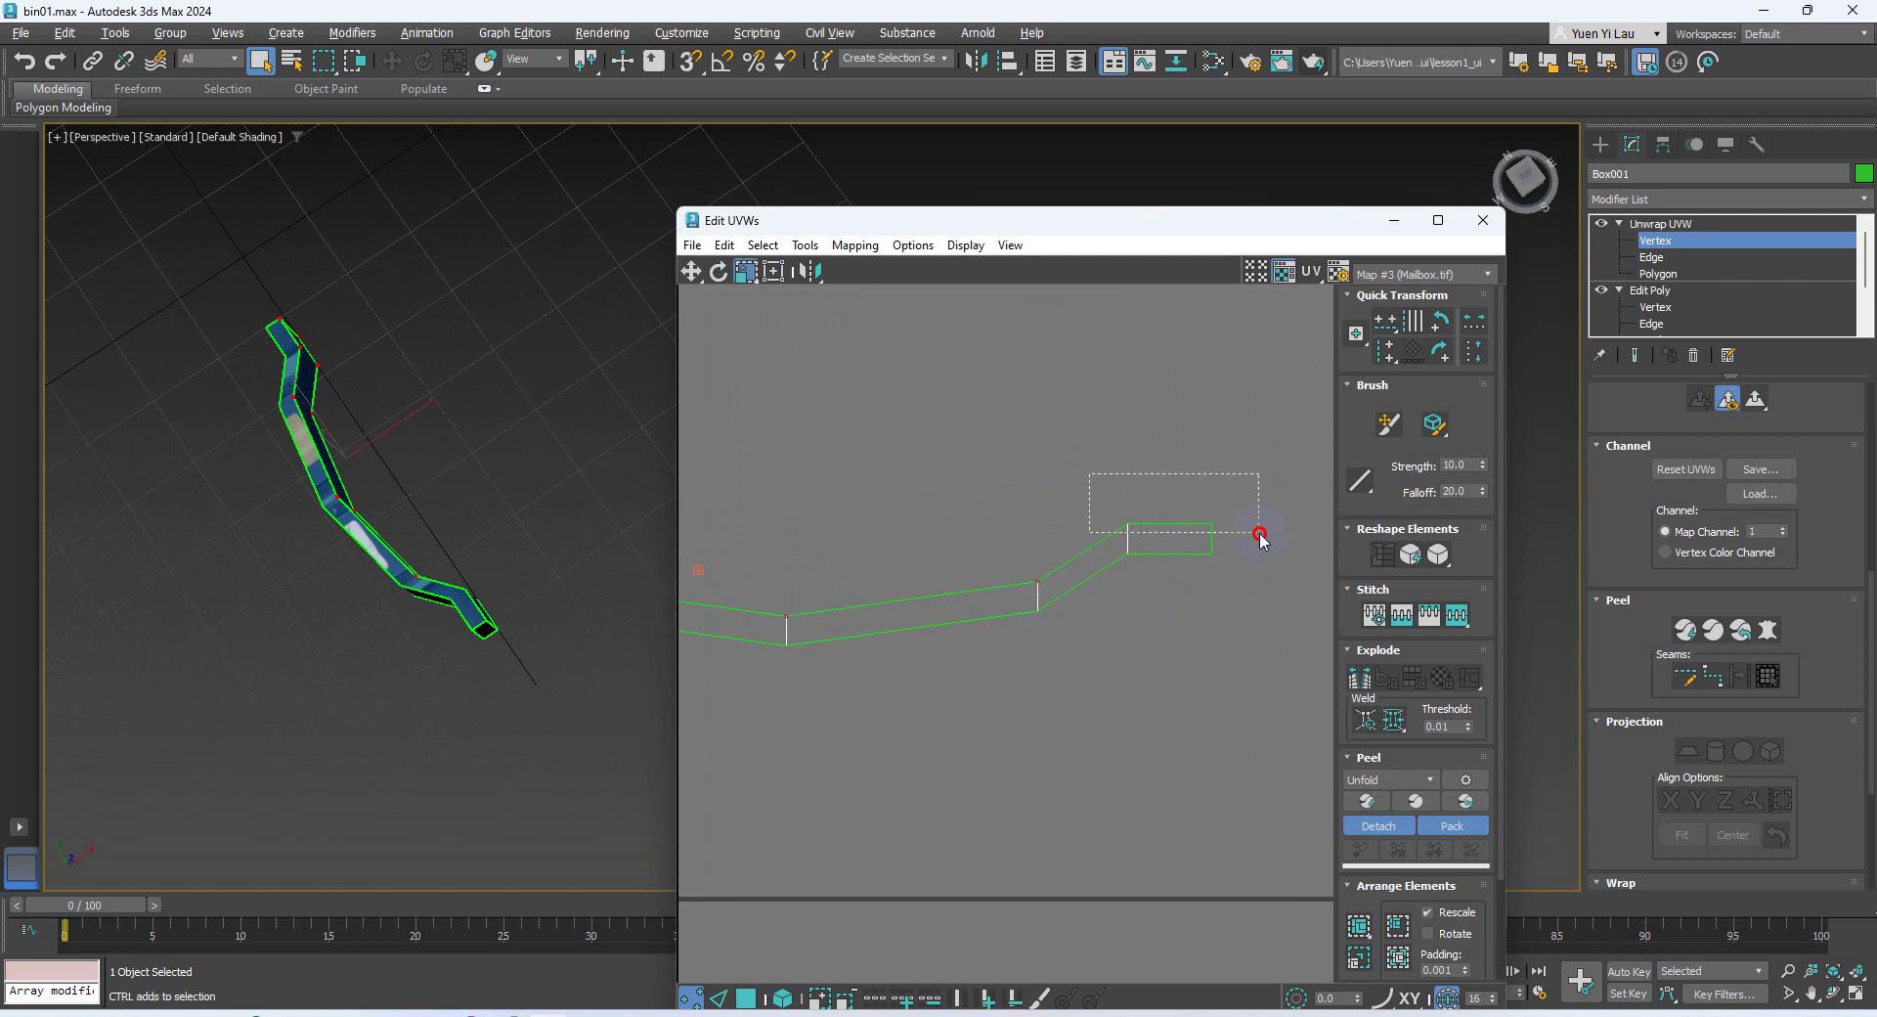
pyautogui.click(1384, 327)
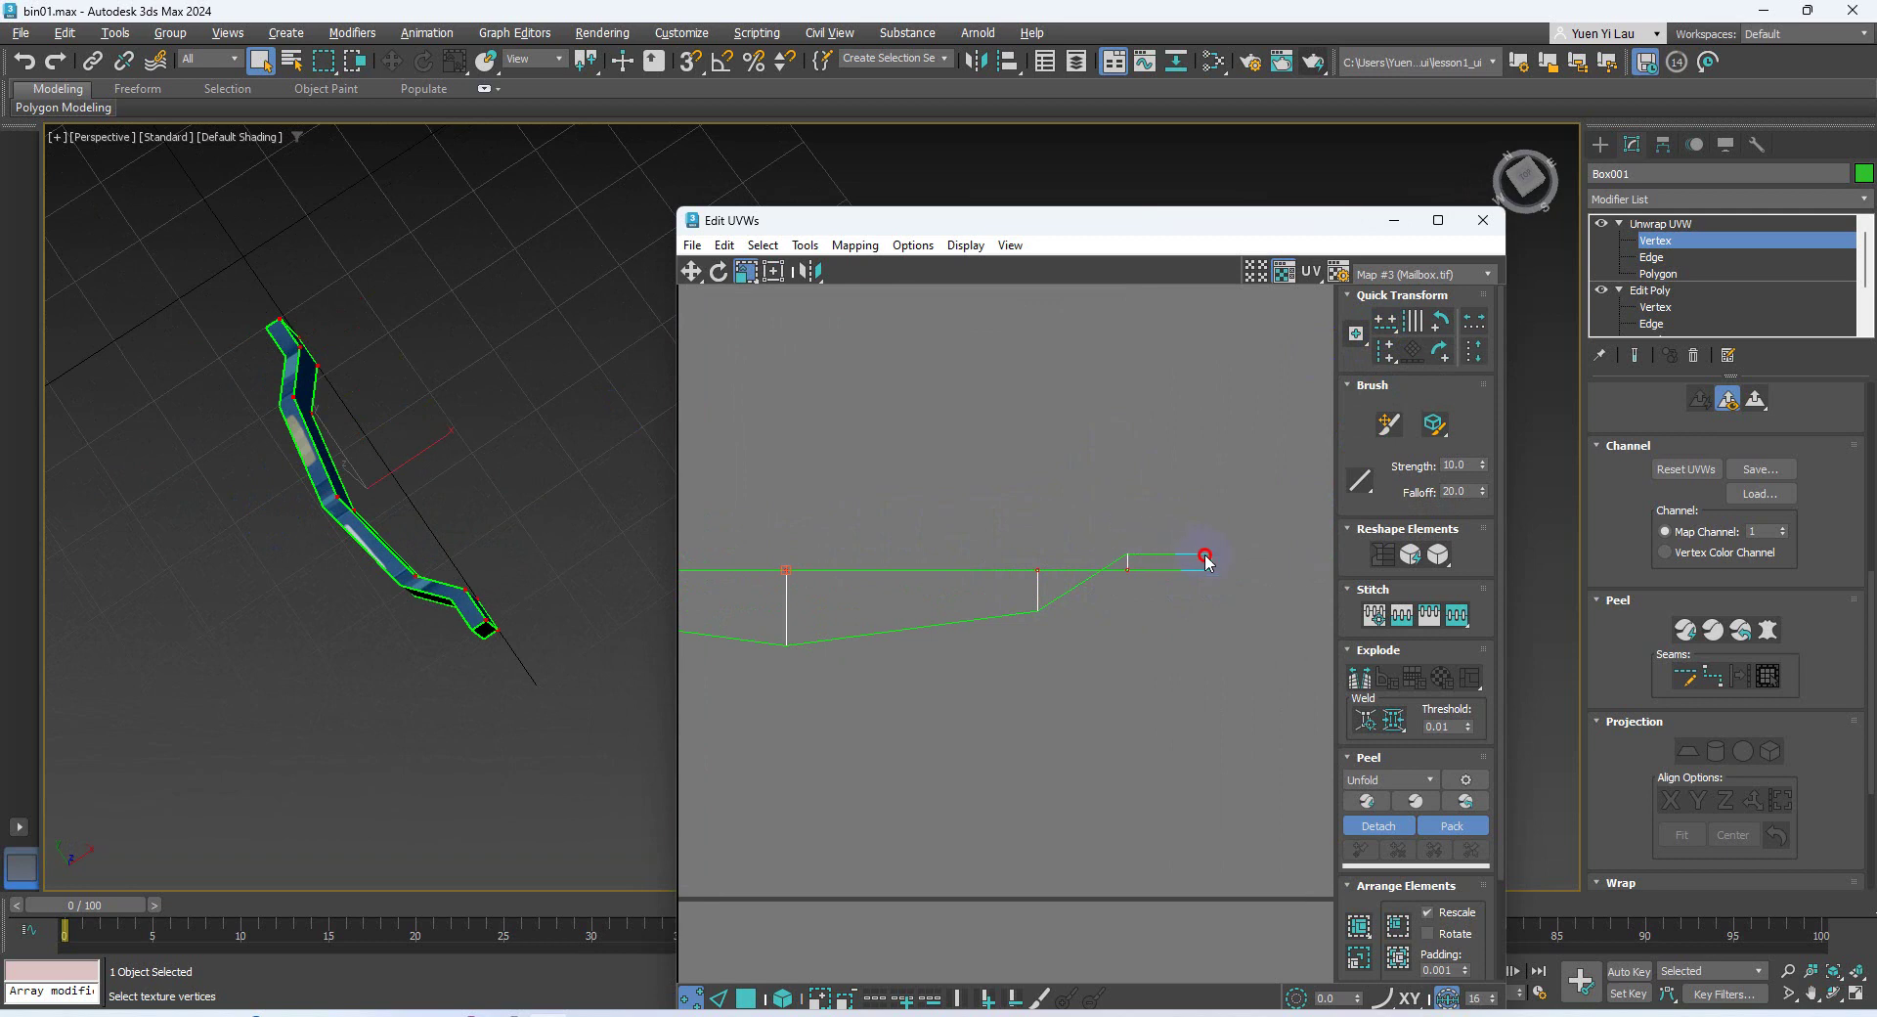
# Select the band's lower row of UV vertices and align them horizontally so the shell forms a straight rectangular strip
pyautogui.scroll(-2, 1100, 673)
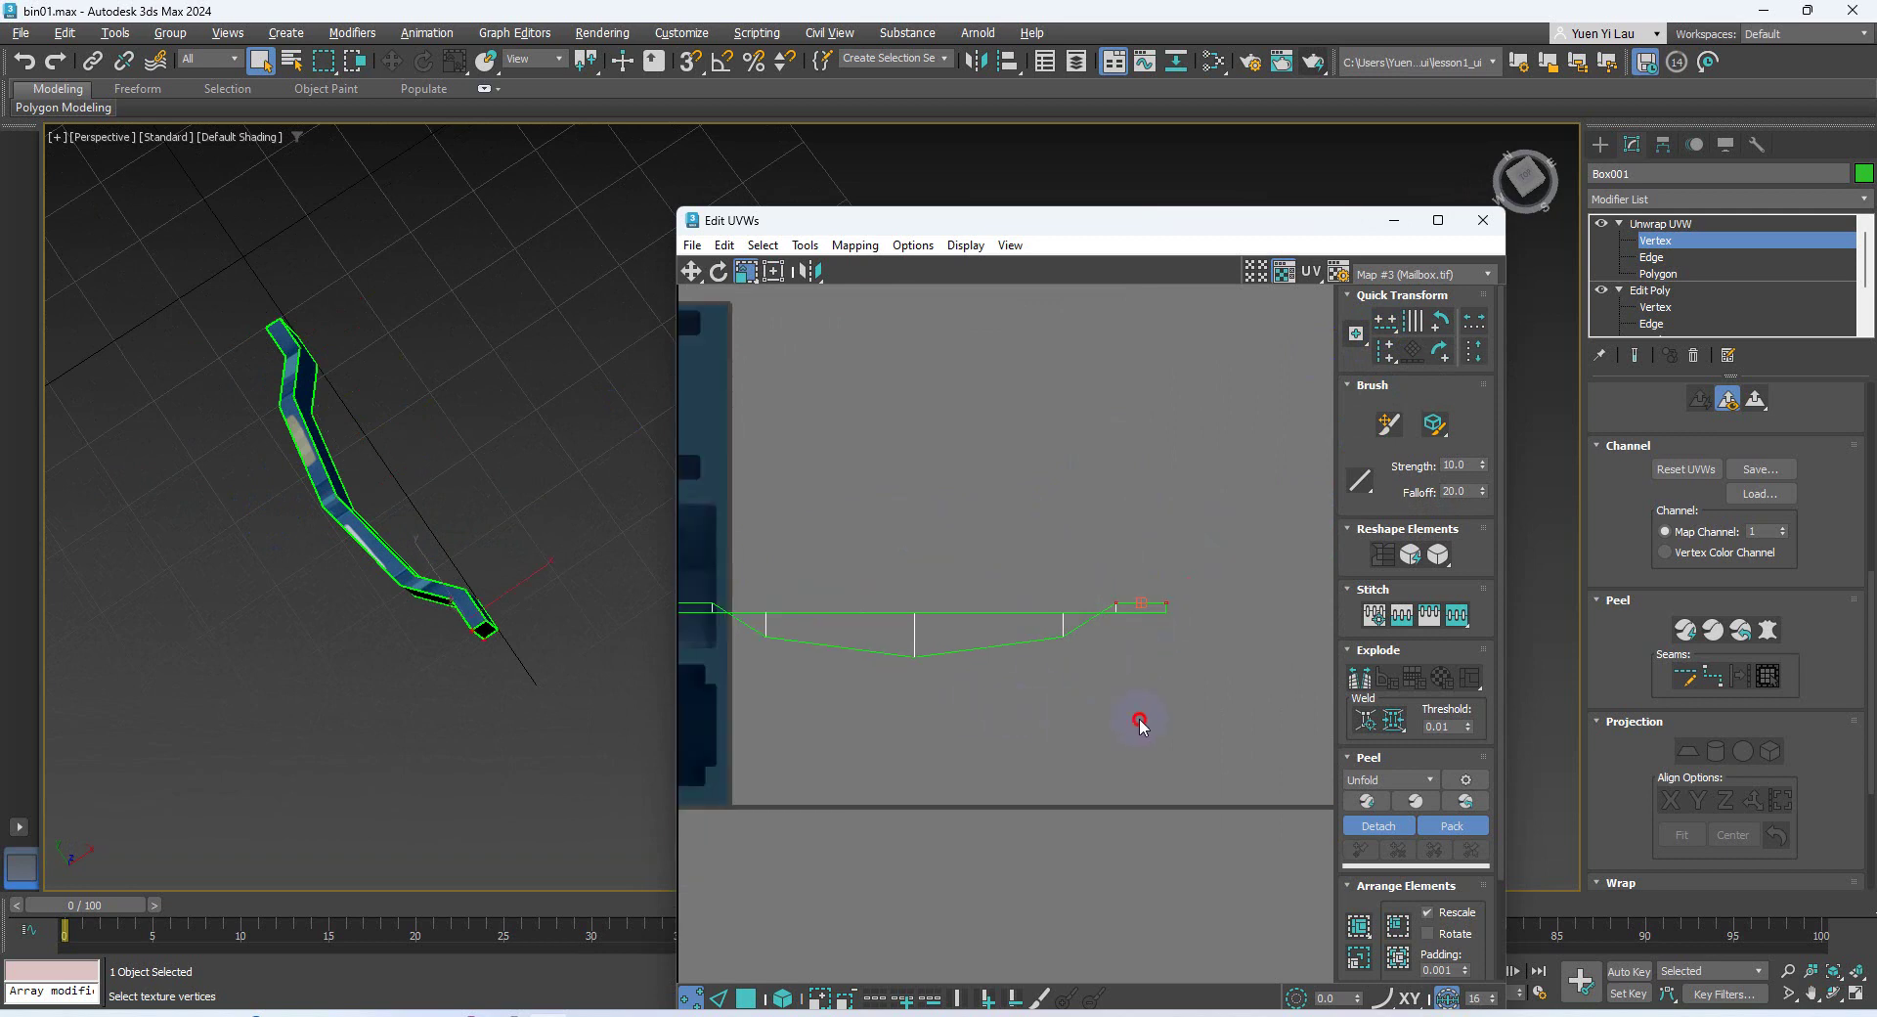
pyautogui.moveTo(1140, 721); pyautogui.dragTo(715, 653)
pyautogui.moveTo(793, 538); pyautogui.dragTo(888, 536, button='middle')
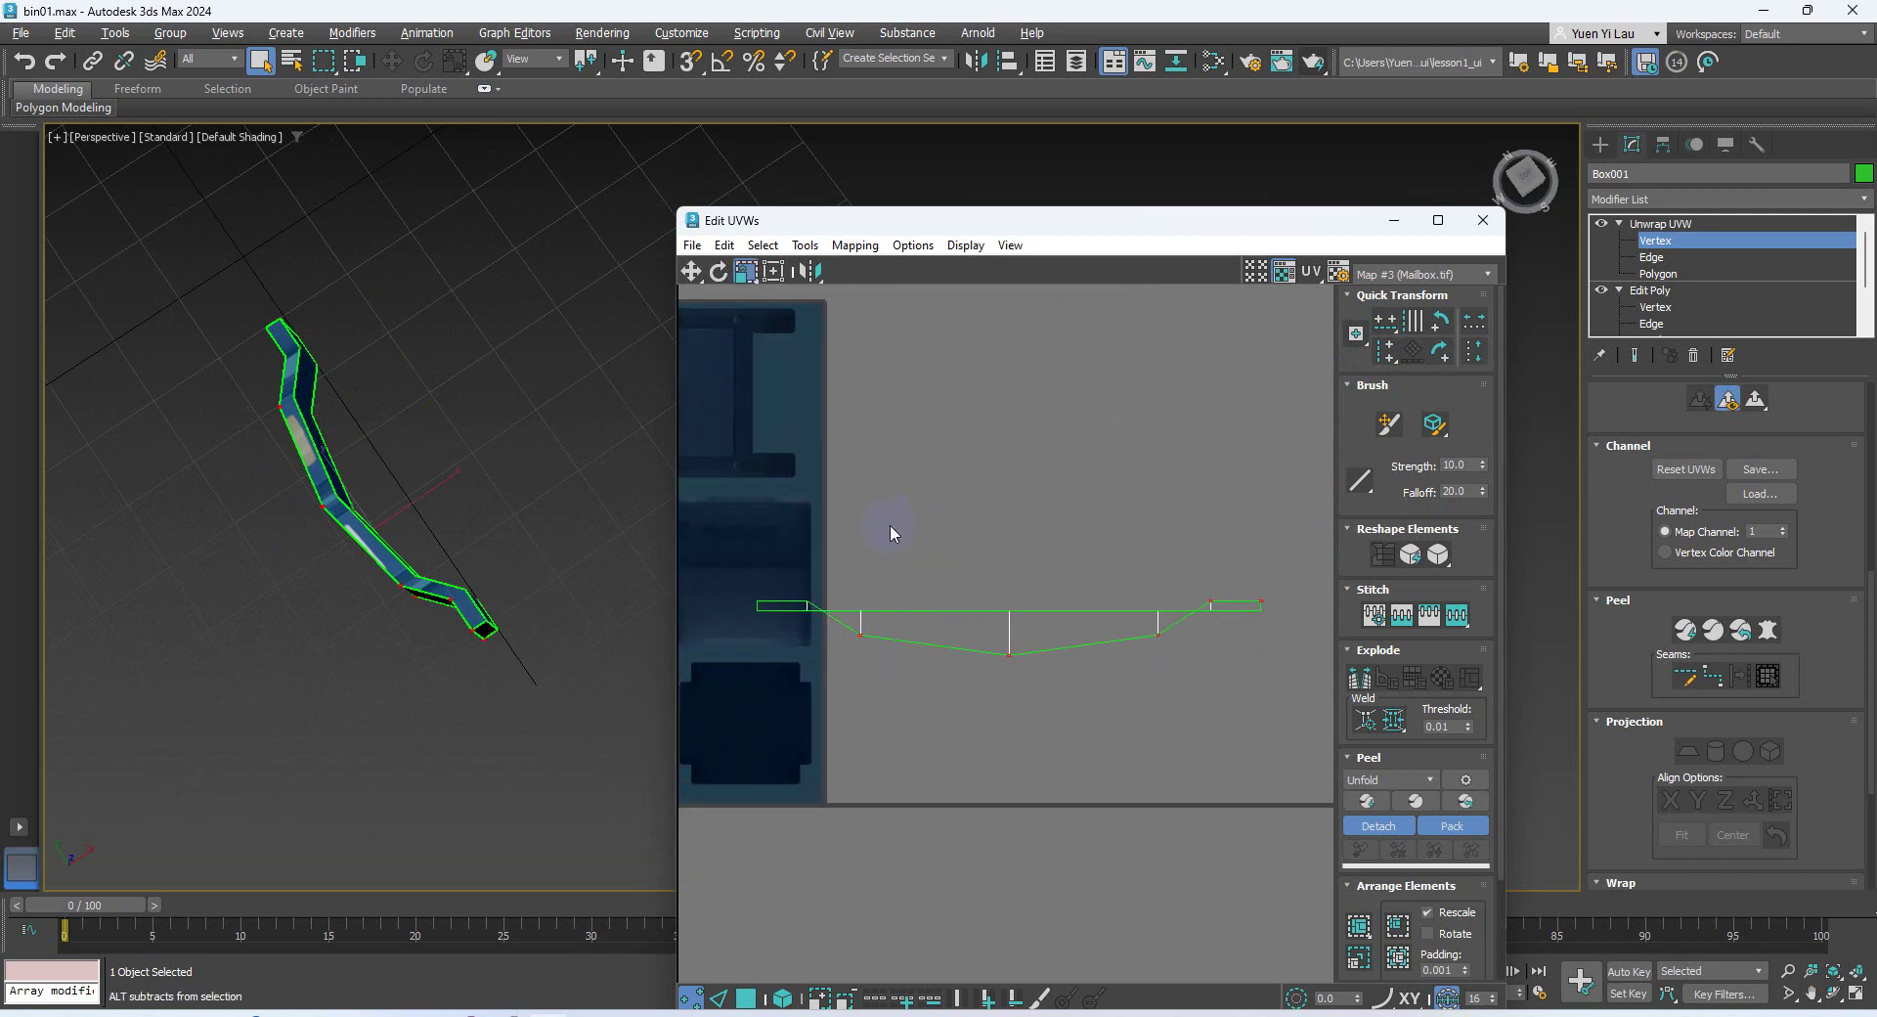
pyautogui.moveTo(686, 558); pyautogui.dragTo(838, 594)
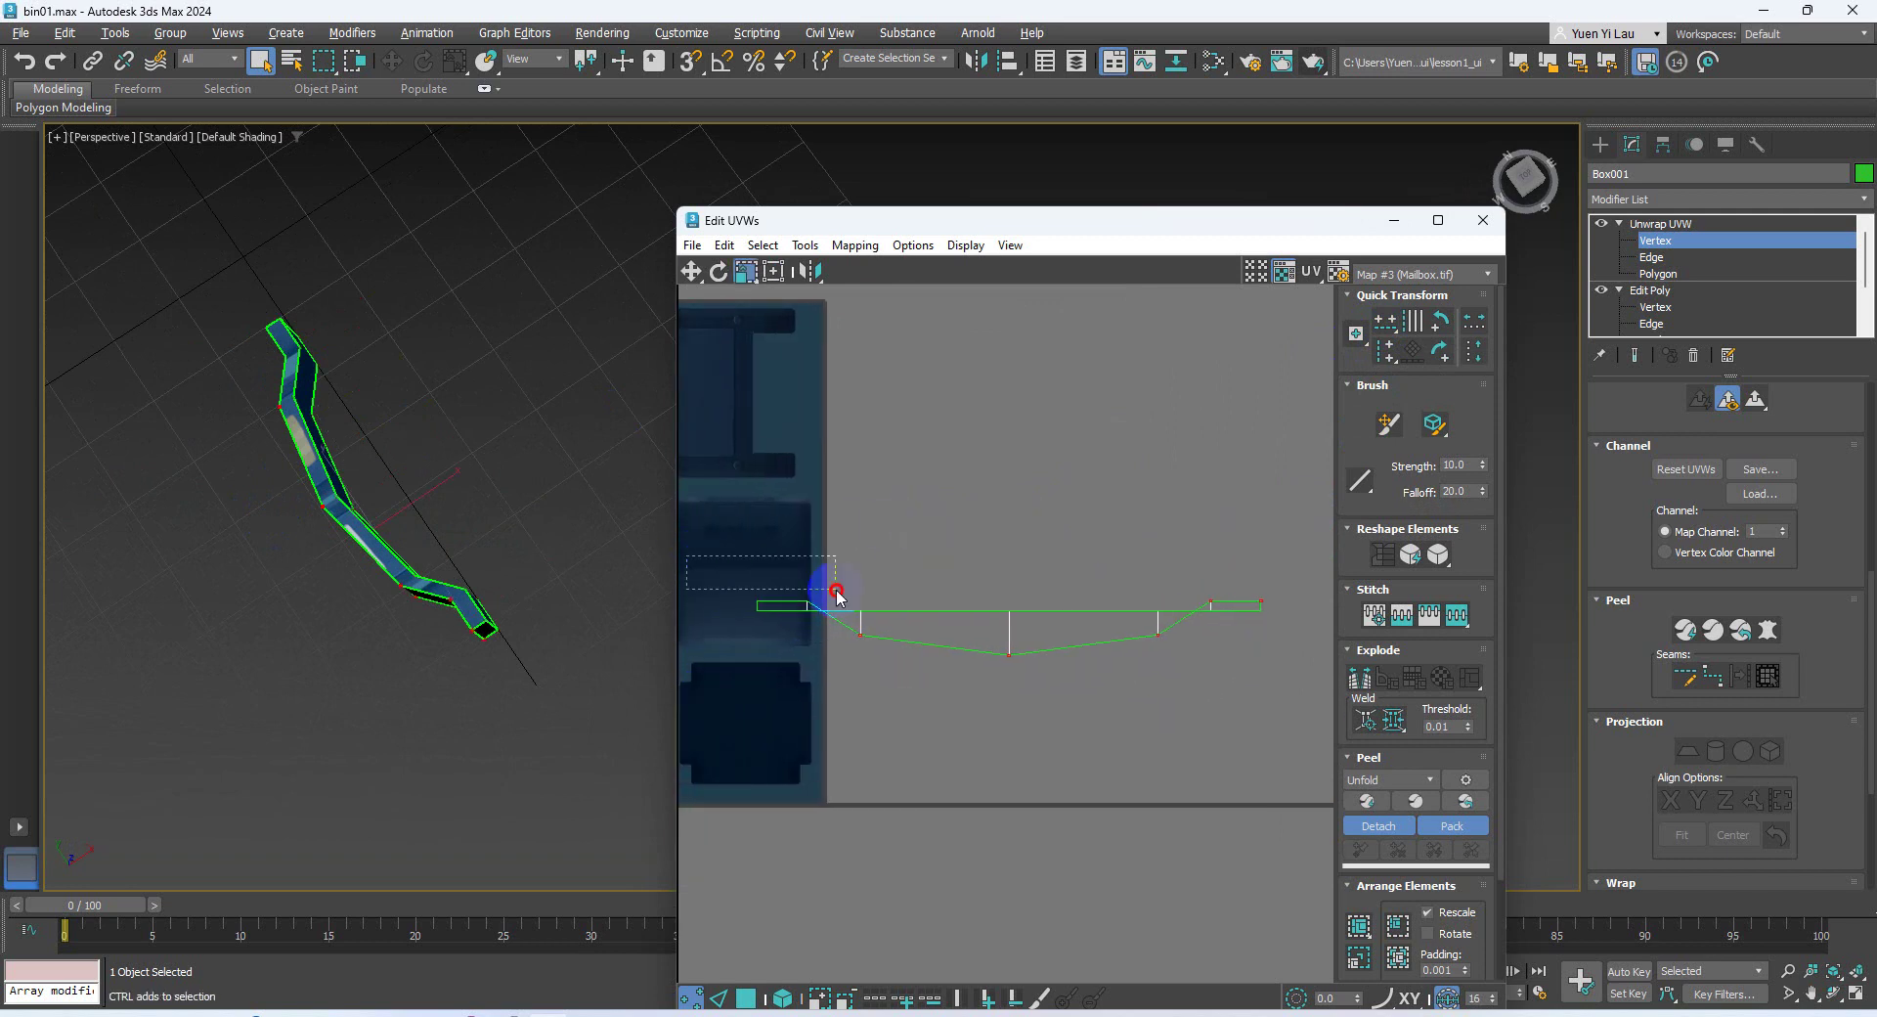
pyautogui.click(1403, 343)
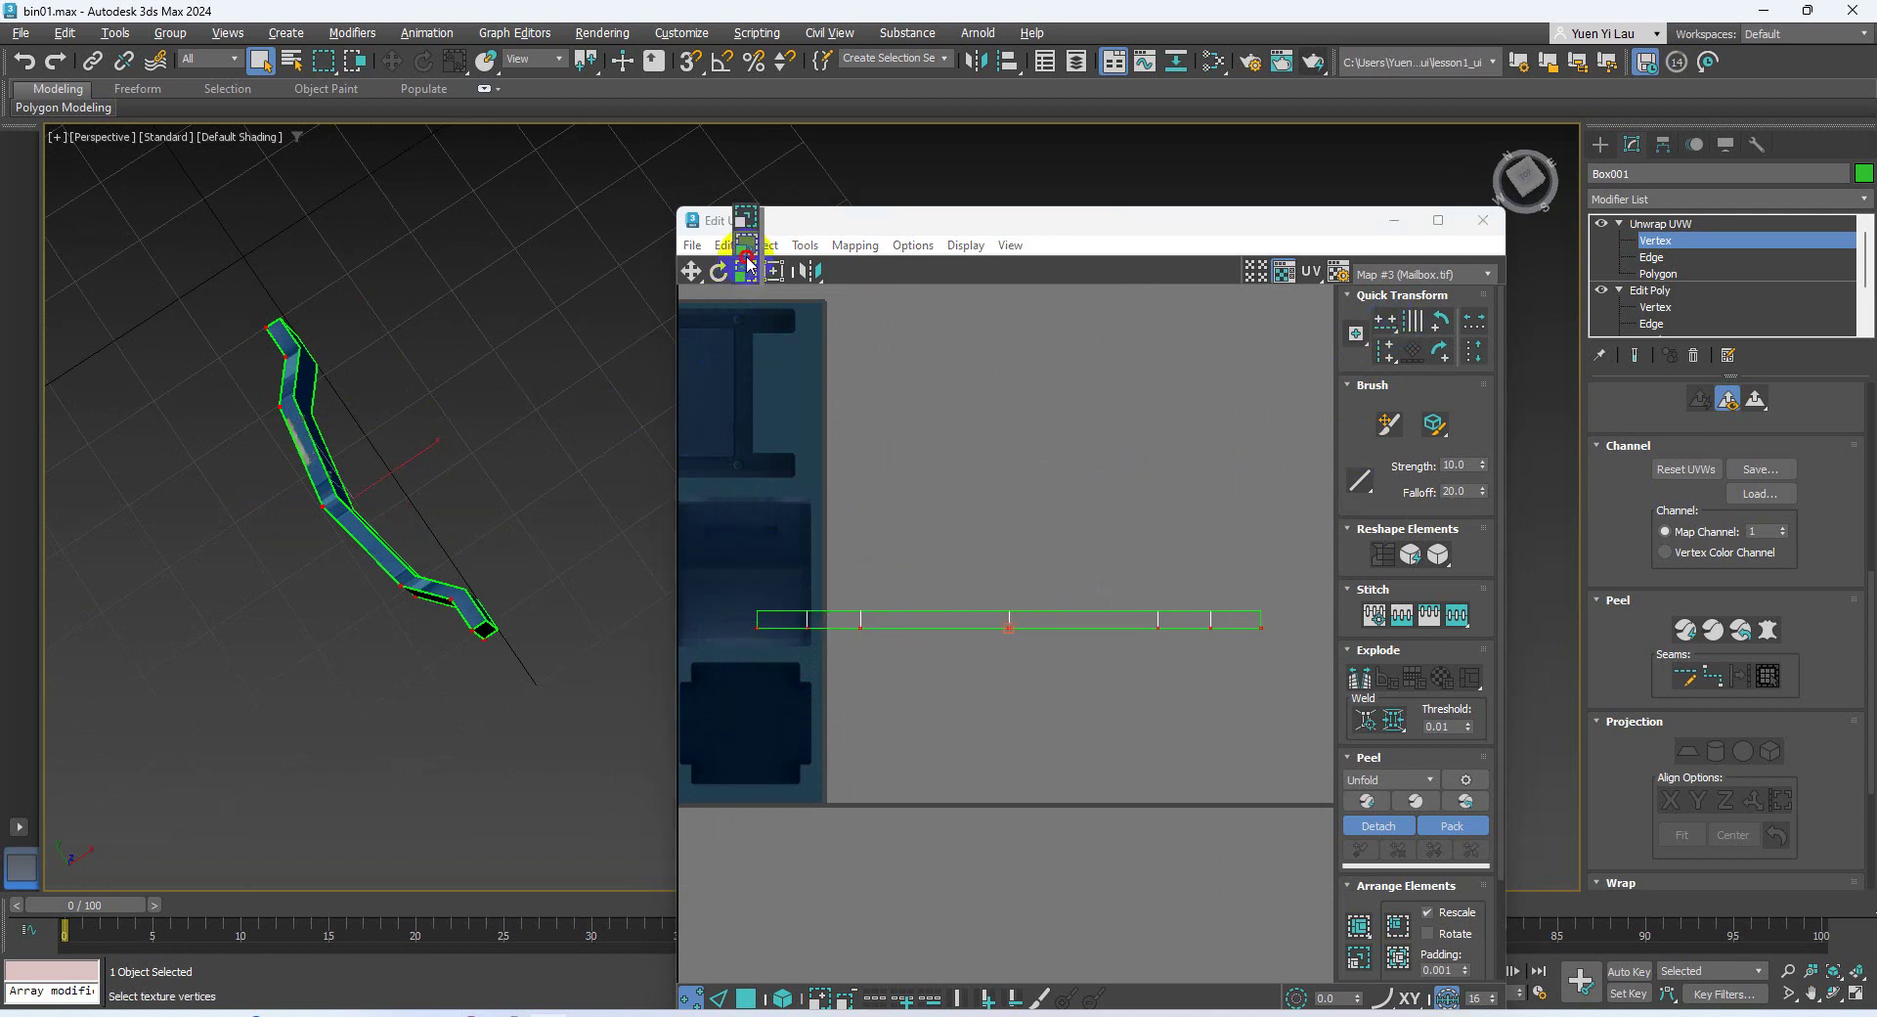
# Select the straightened strip's polygons and shrink its UV shell to a small bar
pyautogui.click(1660, 274)
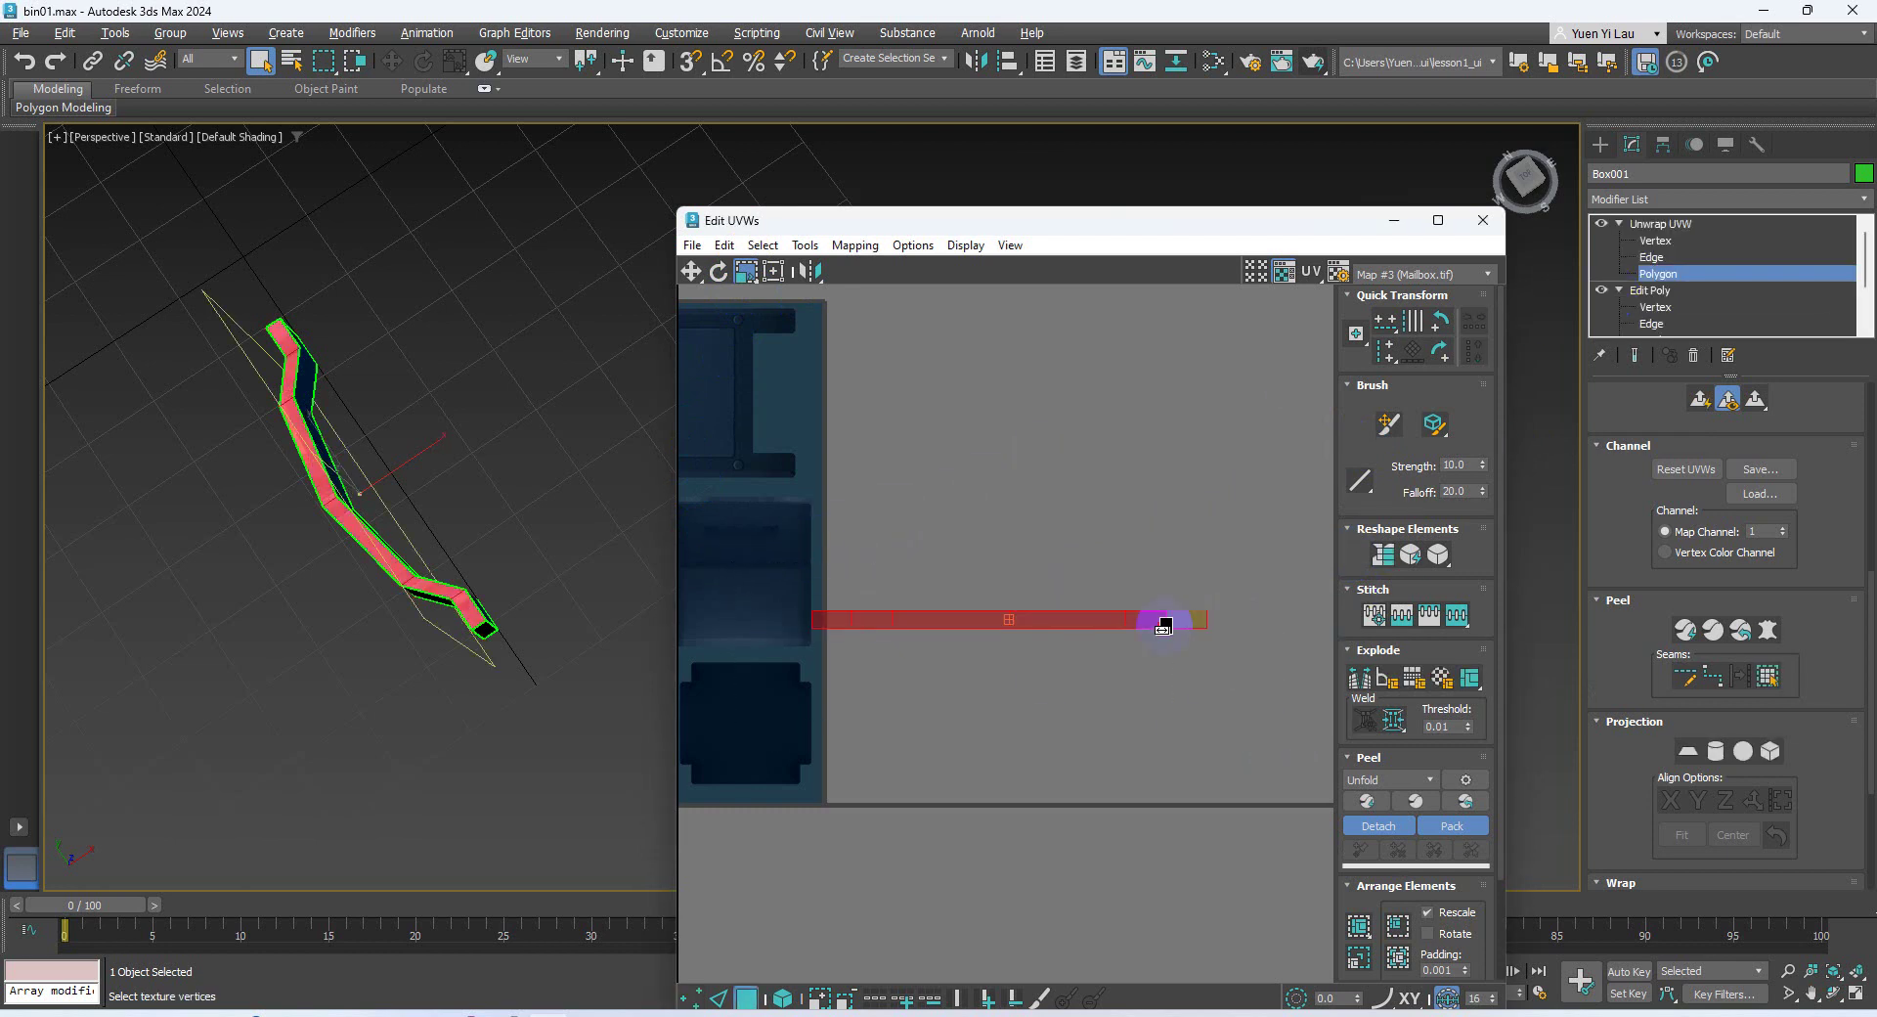
pyautogui.moveTo(1164, 627); pyautogui.dragTo(1052, 650)
pyautogui.moveTo(988, 700); pyautogui.dragTo(1138, 700, button='middle')
pyautogui.scroll(-2, 1137, 701)
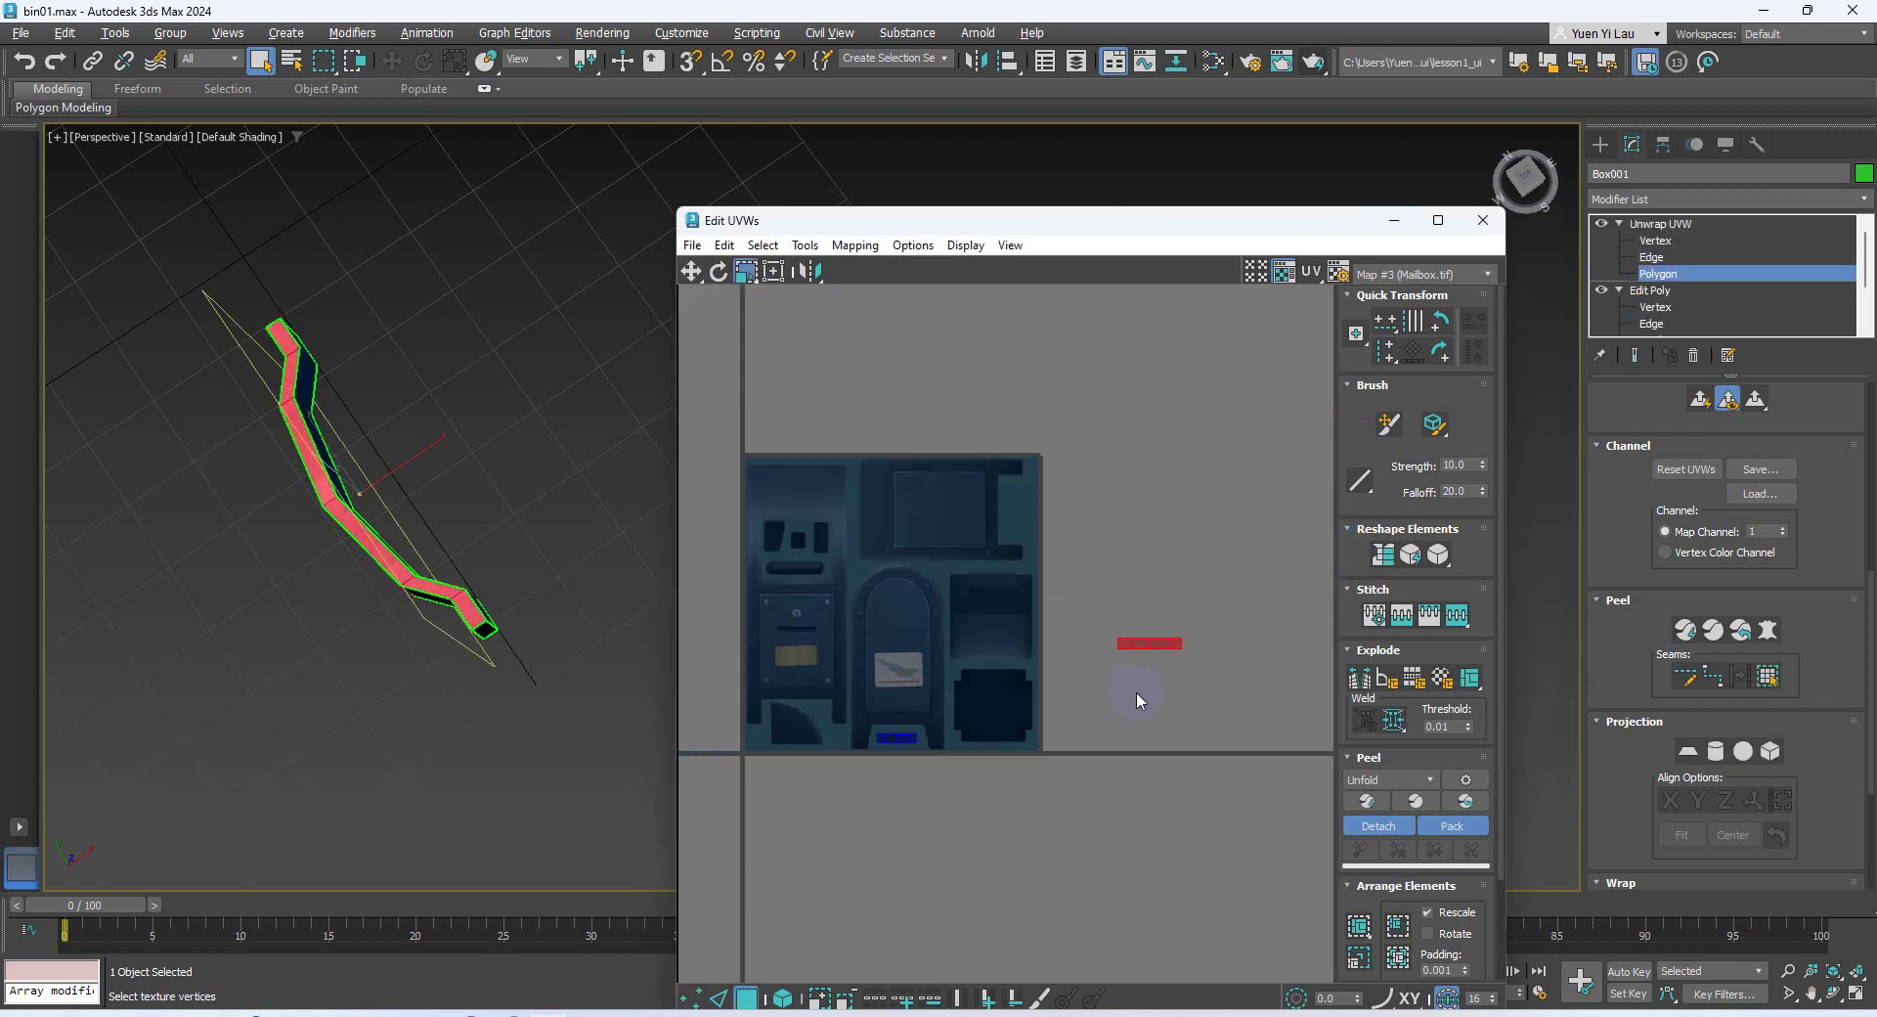
# Move the strip's UV shell onto the dark rounded bar and narrow it horizontally to fit between the bar's ends
pyautogui.click(692, 271)
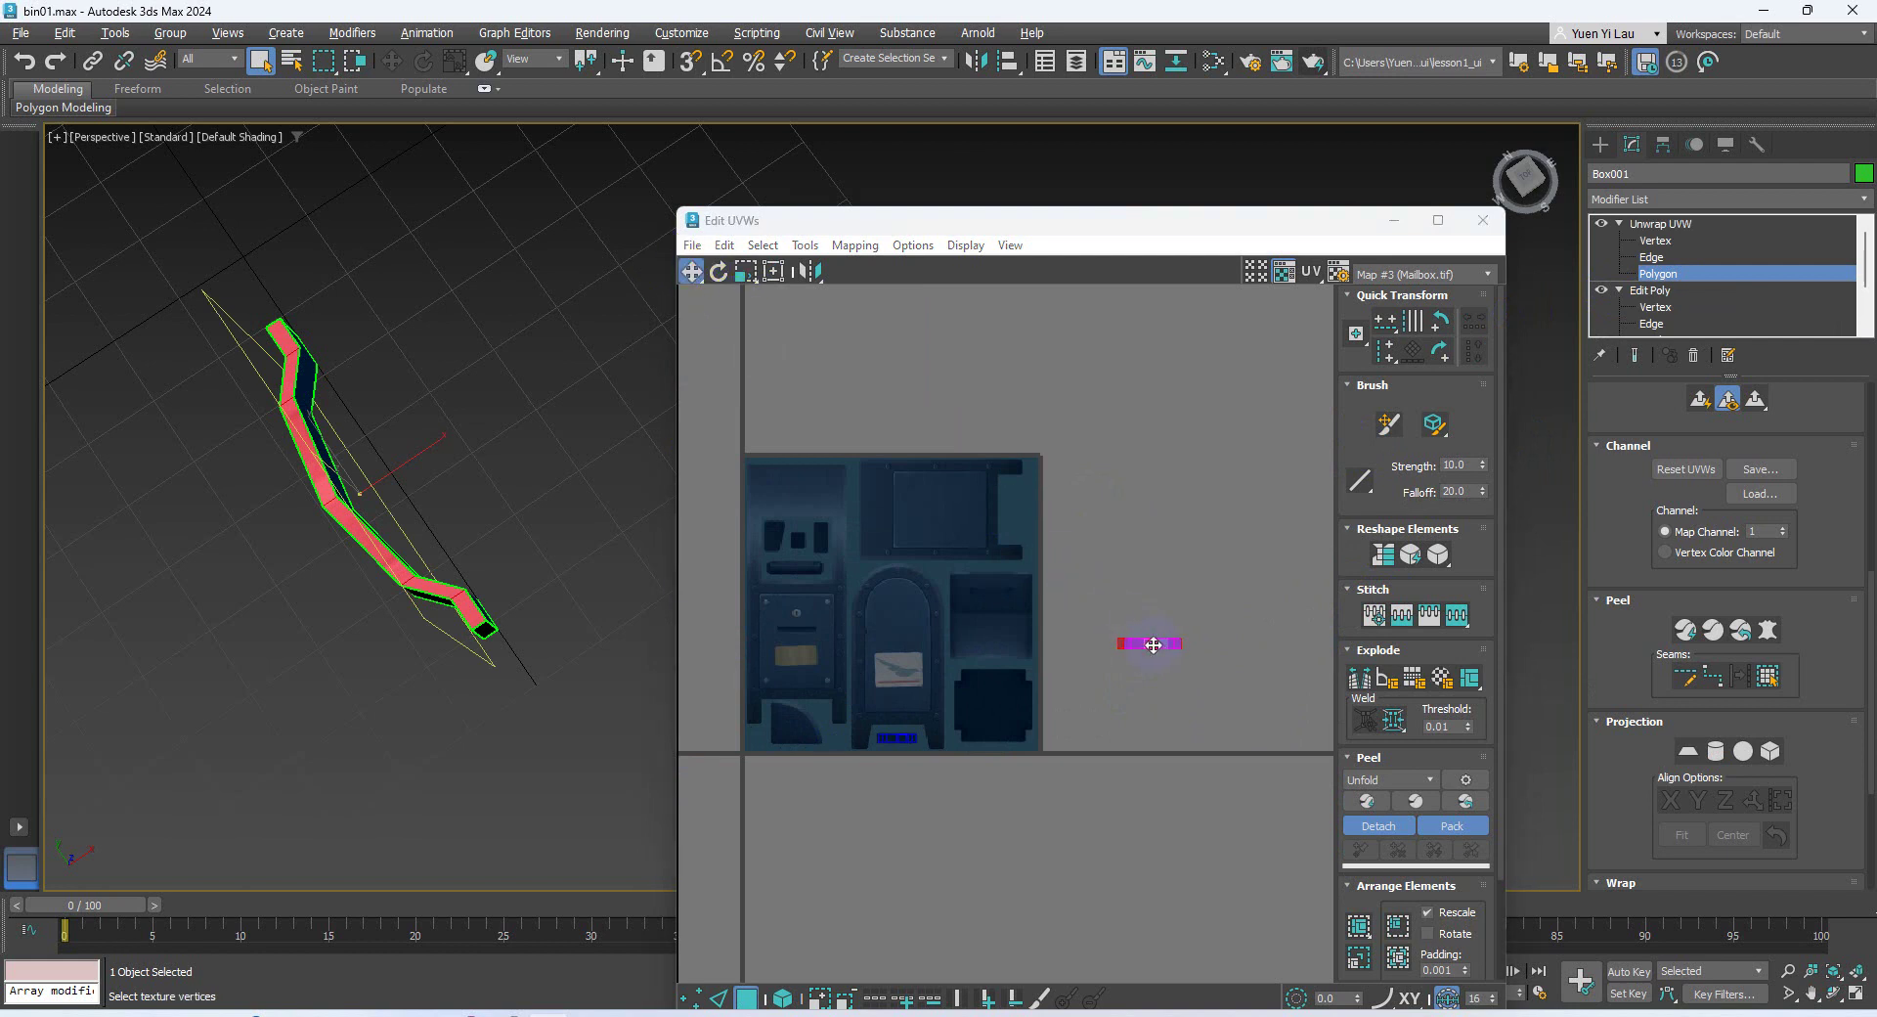
pyautogui.moveTo(1153, 644); pyautogui.dragTo(895, 779)
pyautogui.scroll(10, 922, 764)
pyautogui.moveTo(930, 893); pyautogui.dragTo(936, 613)
pyautogui.click(746, 271)
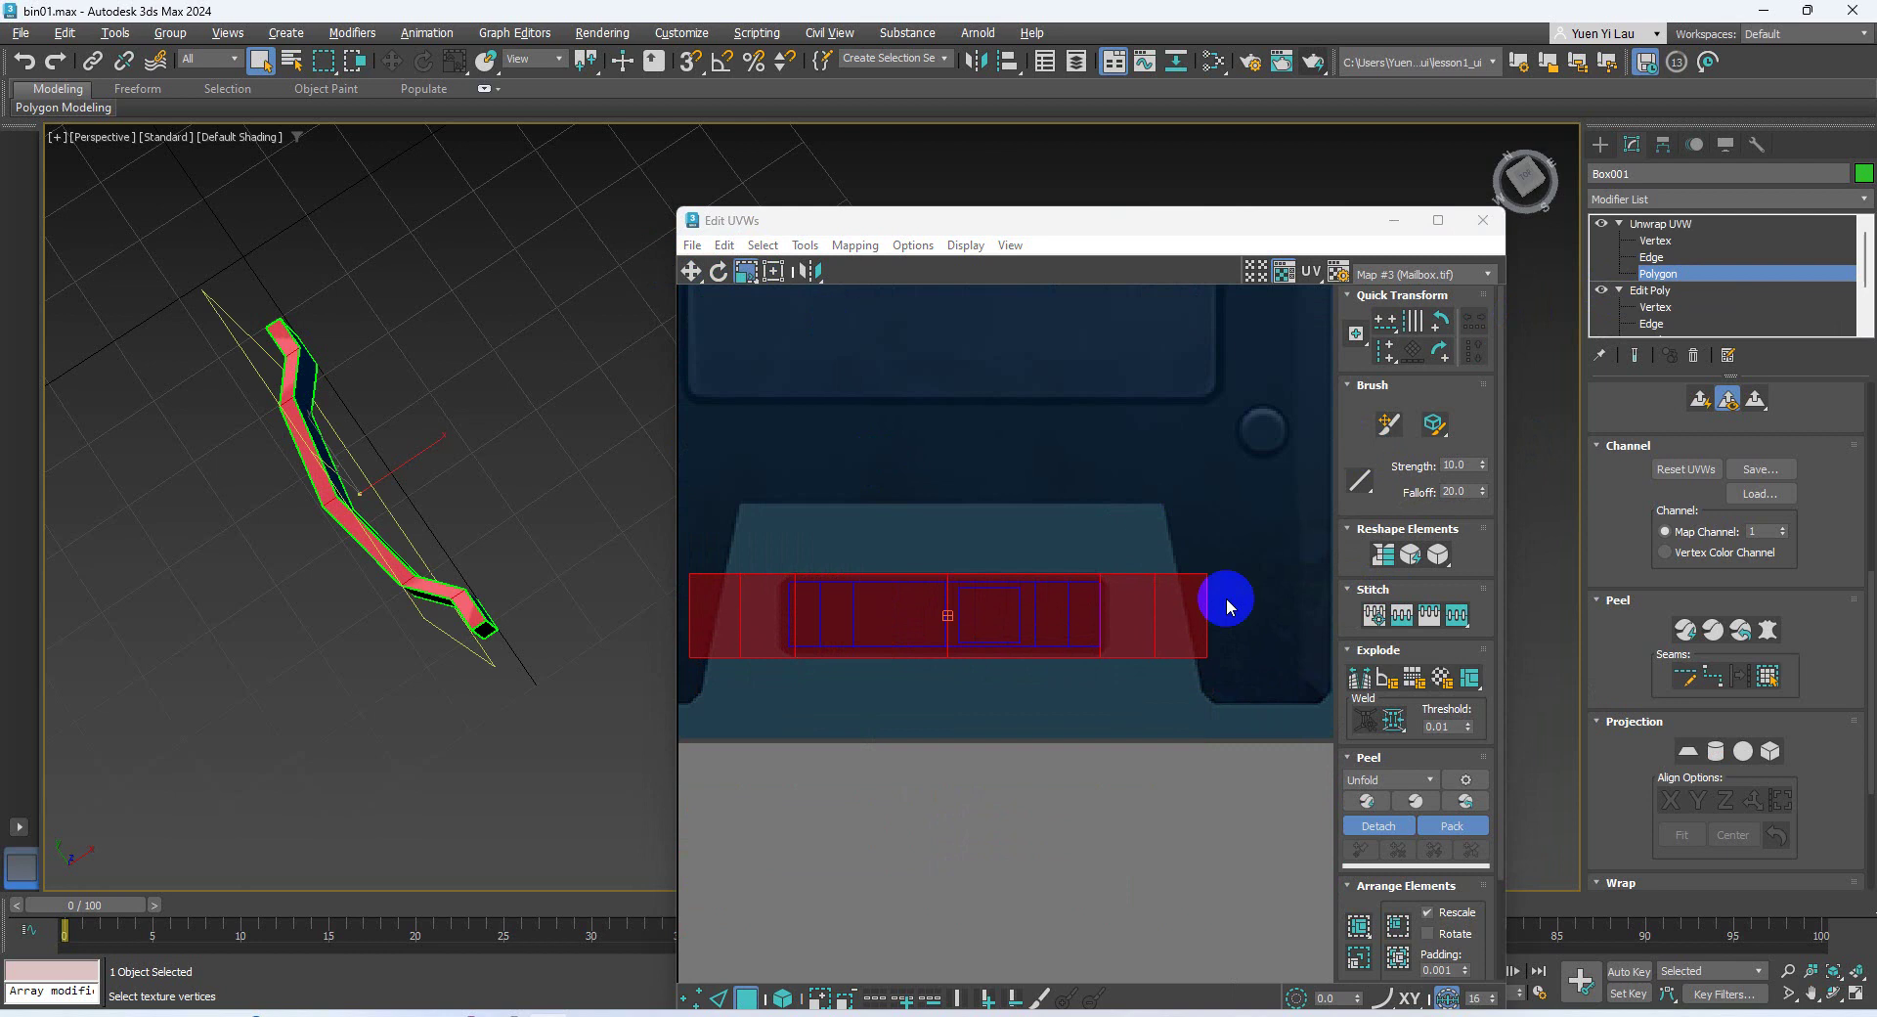
pyautogui.moveTo(1194, 607); pyautogui.dragTo(1091, 634)
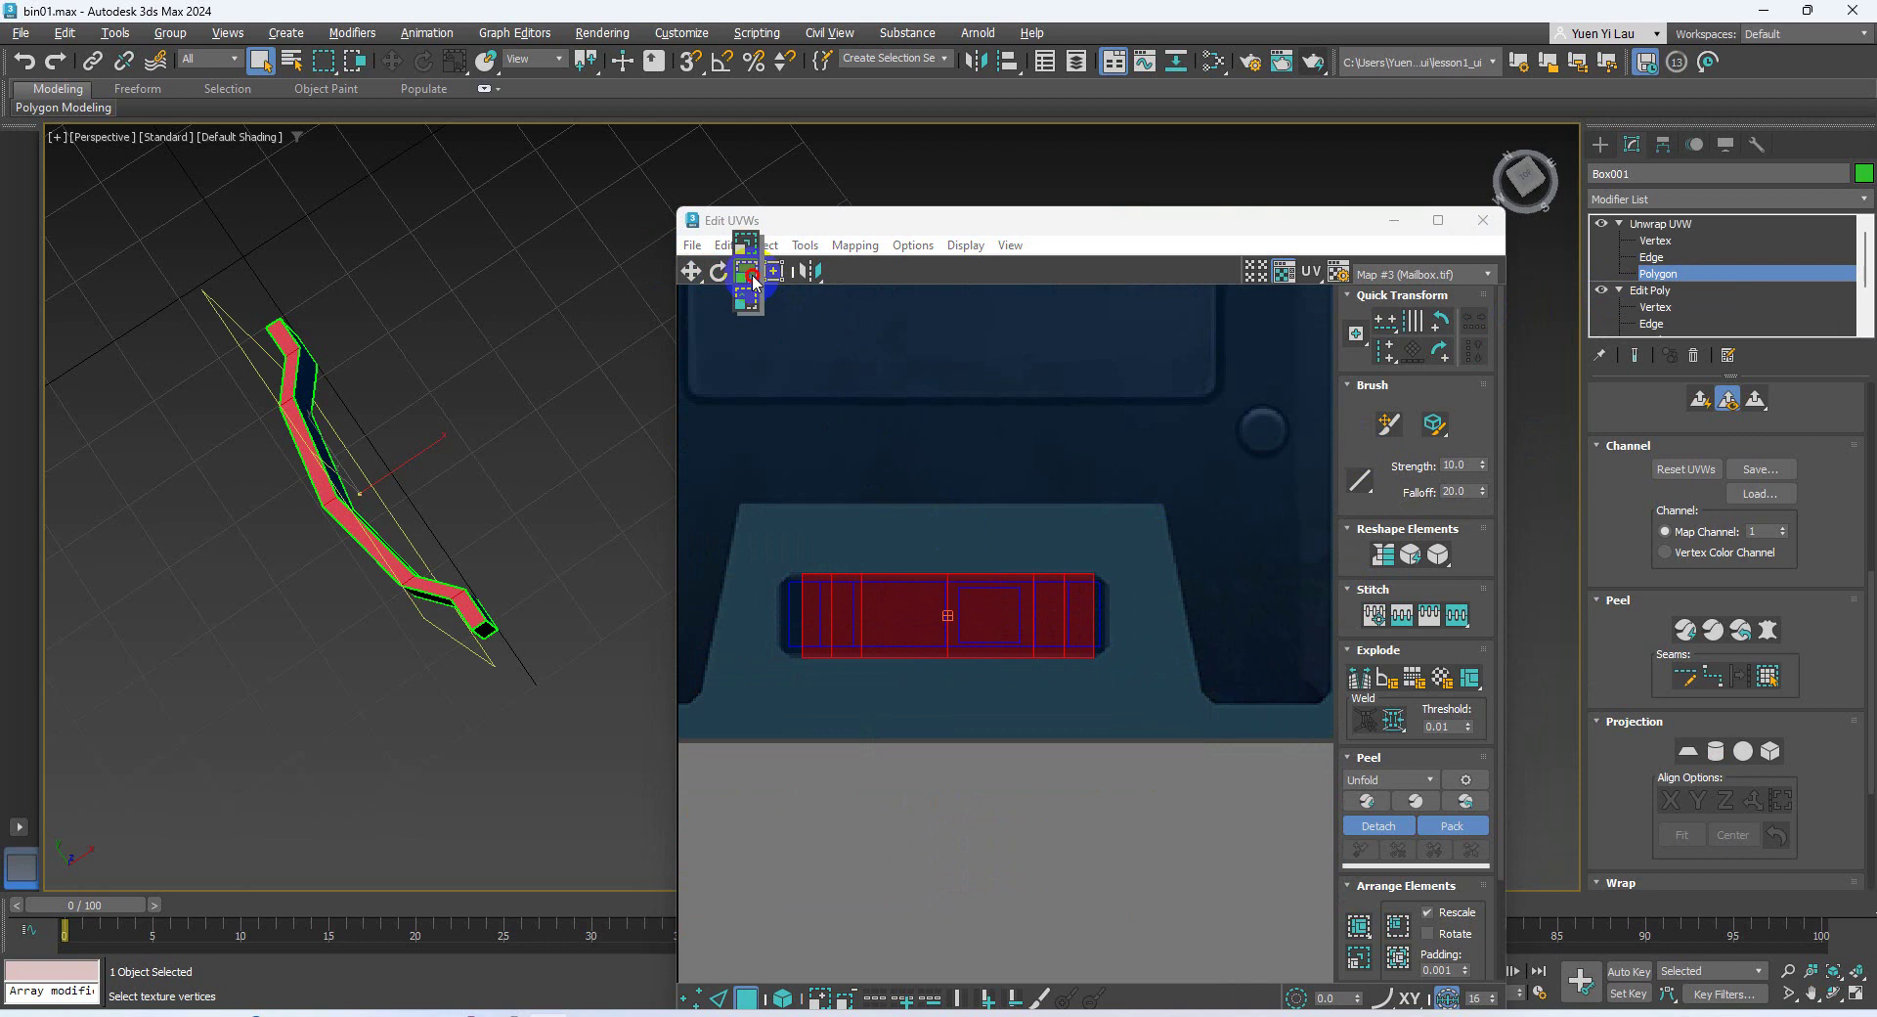
# Scale the strip's UV shell down vertically to fit inside the dark rounded bar, and exit polygon editing
pyautogui.click(752, 281)
pyautogui.moveTo(918, 587); pyautogui.dragTo(921, 669)
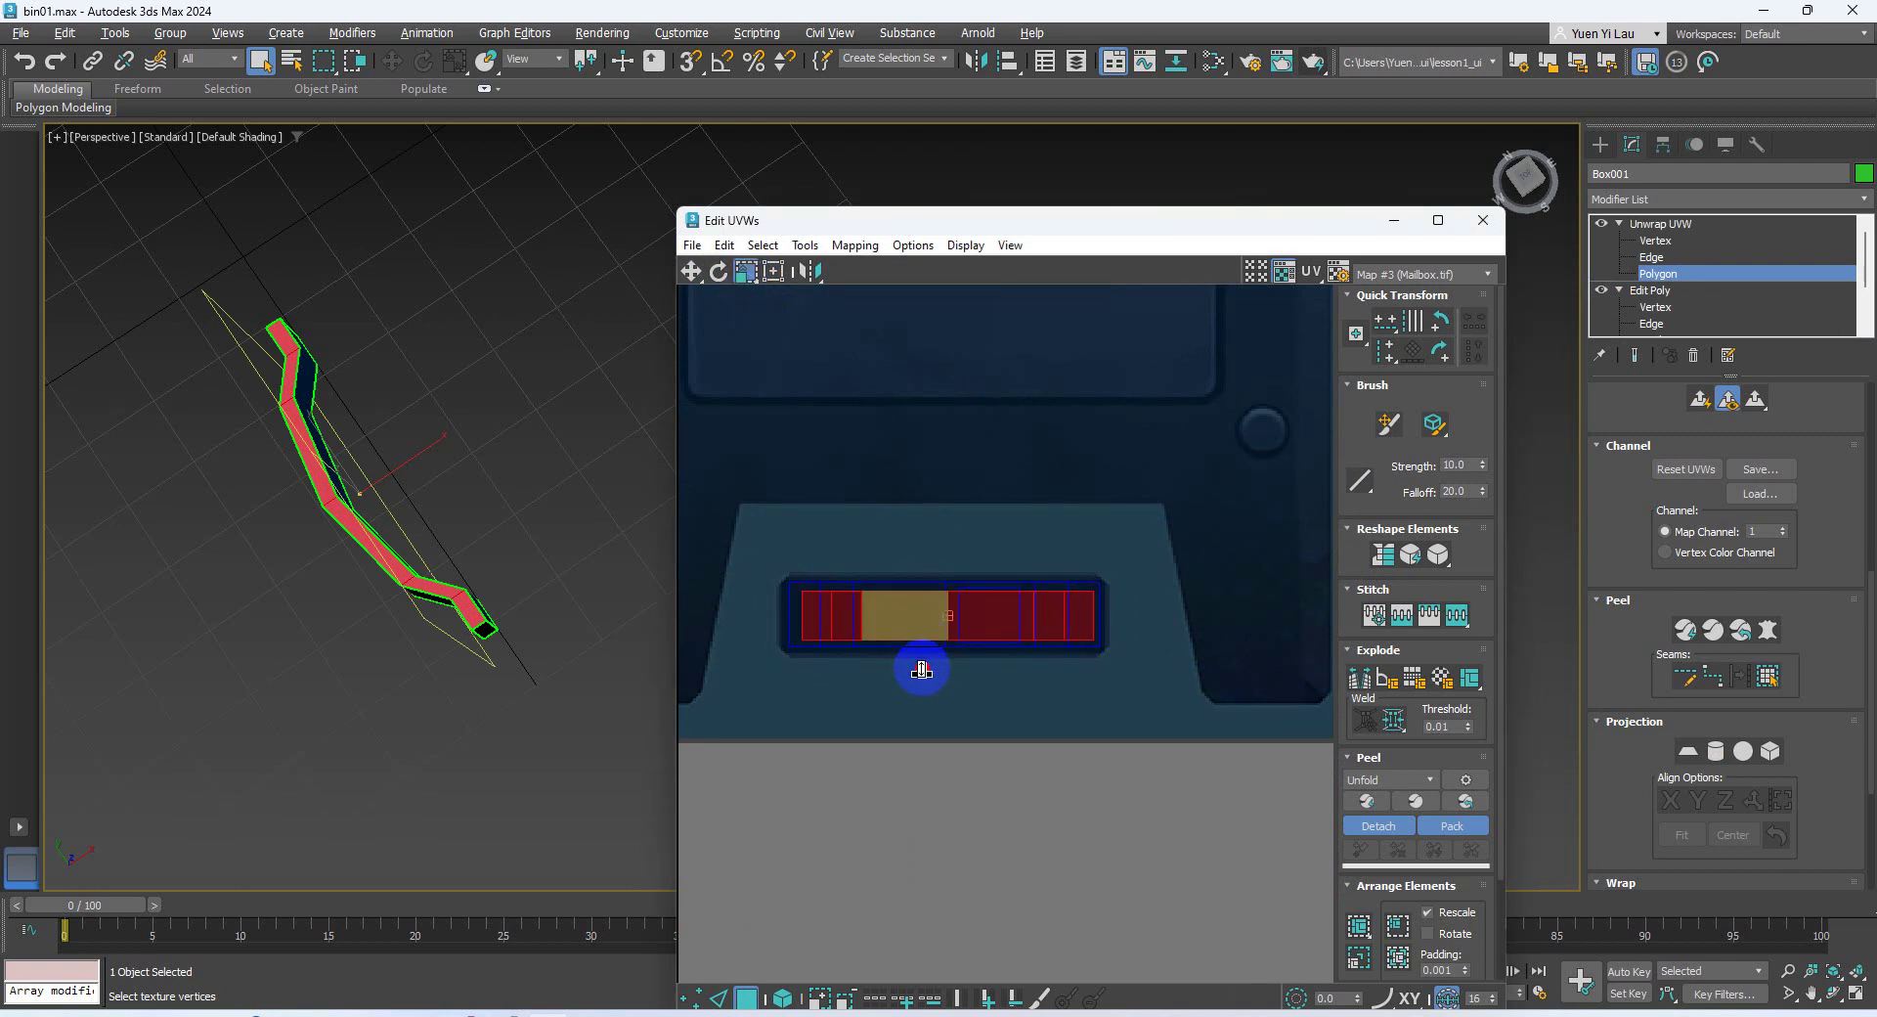
pyautogui.click(1034, 737)
pyautogui.click(1707, 277)
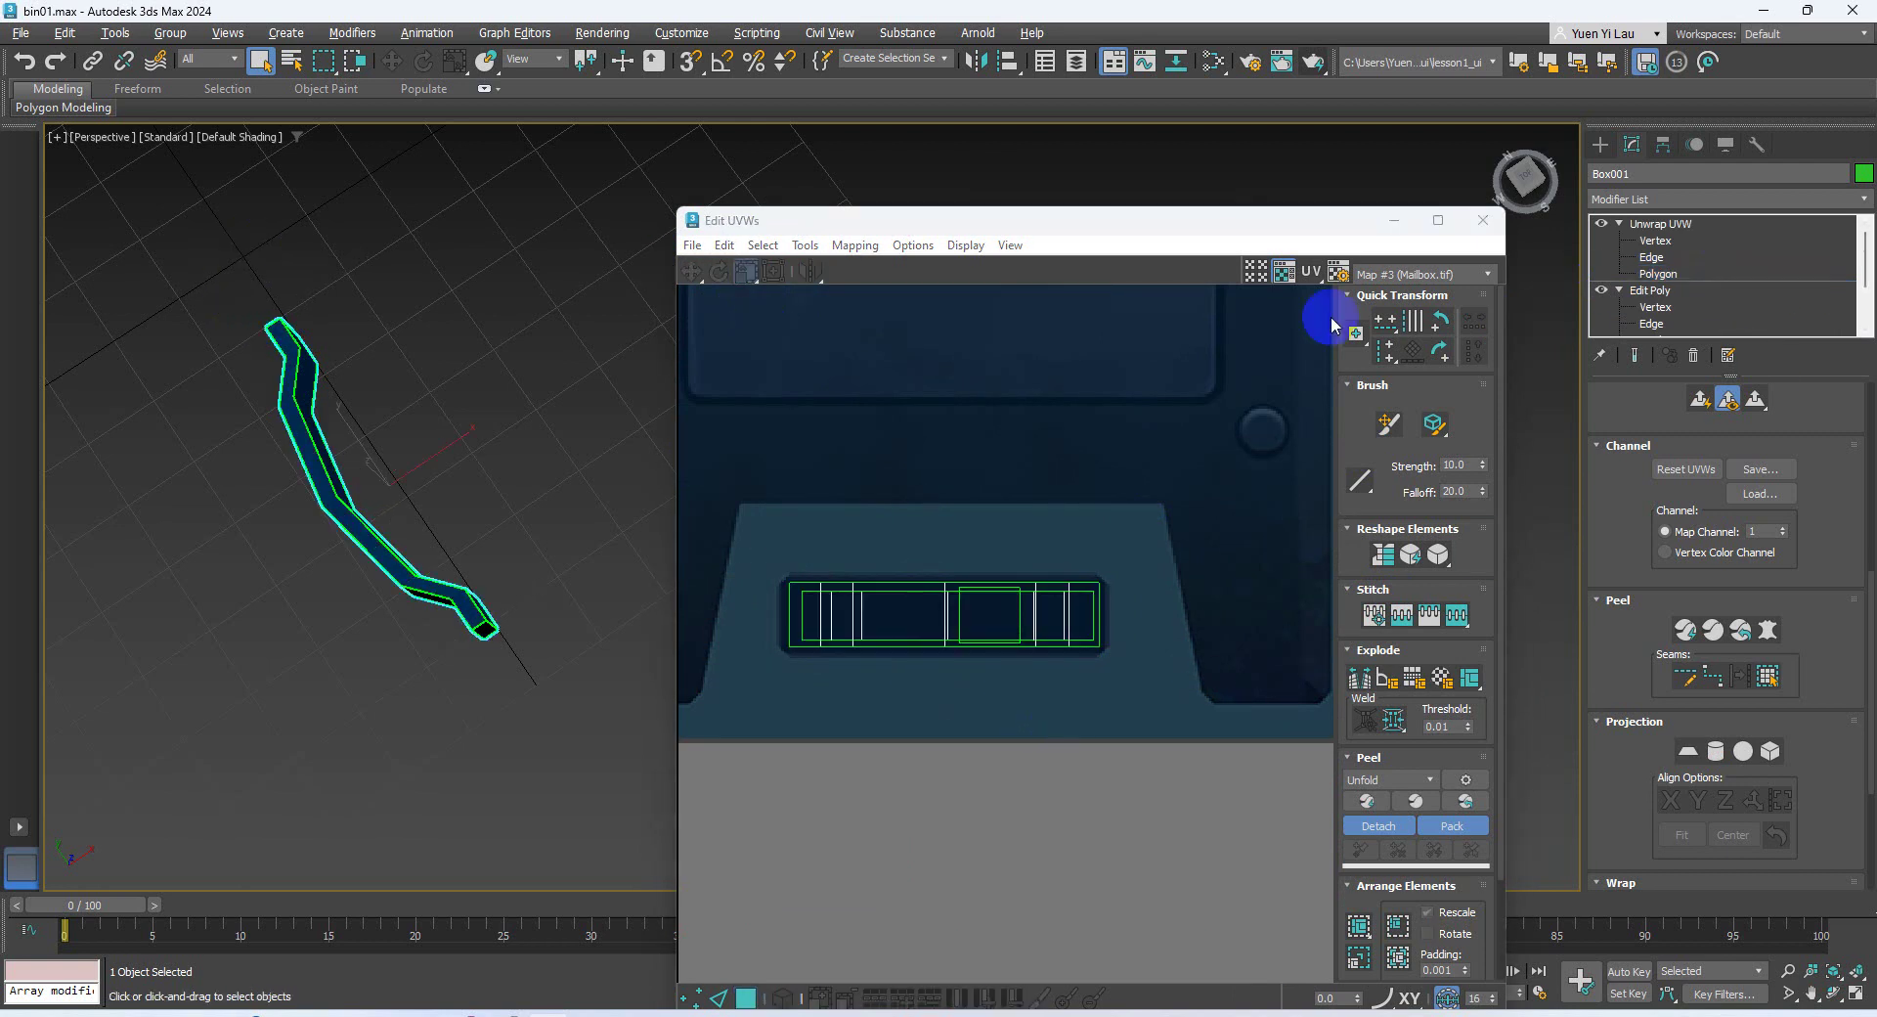
# End the isolation of the handle to bring back the whole mailbox
pyautogui.click(461, 477)
pyautogui.keyDown('alt'); pyautogui.moveTo(462, 476); pyautogui.dragTo(671, 411, button='middle'); pyautogui.keyUp('alt')
pyautogui.moveTo(839, 391); pyautogui.dragTo(658, 457, button='middle')
pyautogui.scroll(2, 800, 515)
pyautogui.click(665, 457)
pyautogui.rightClick(757, 442)
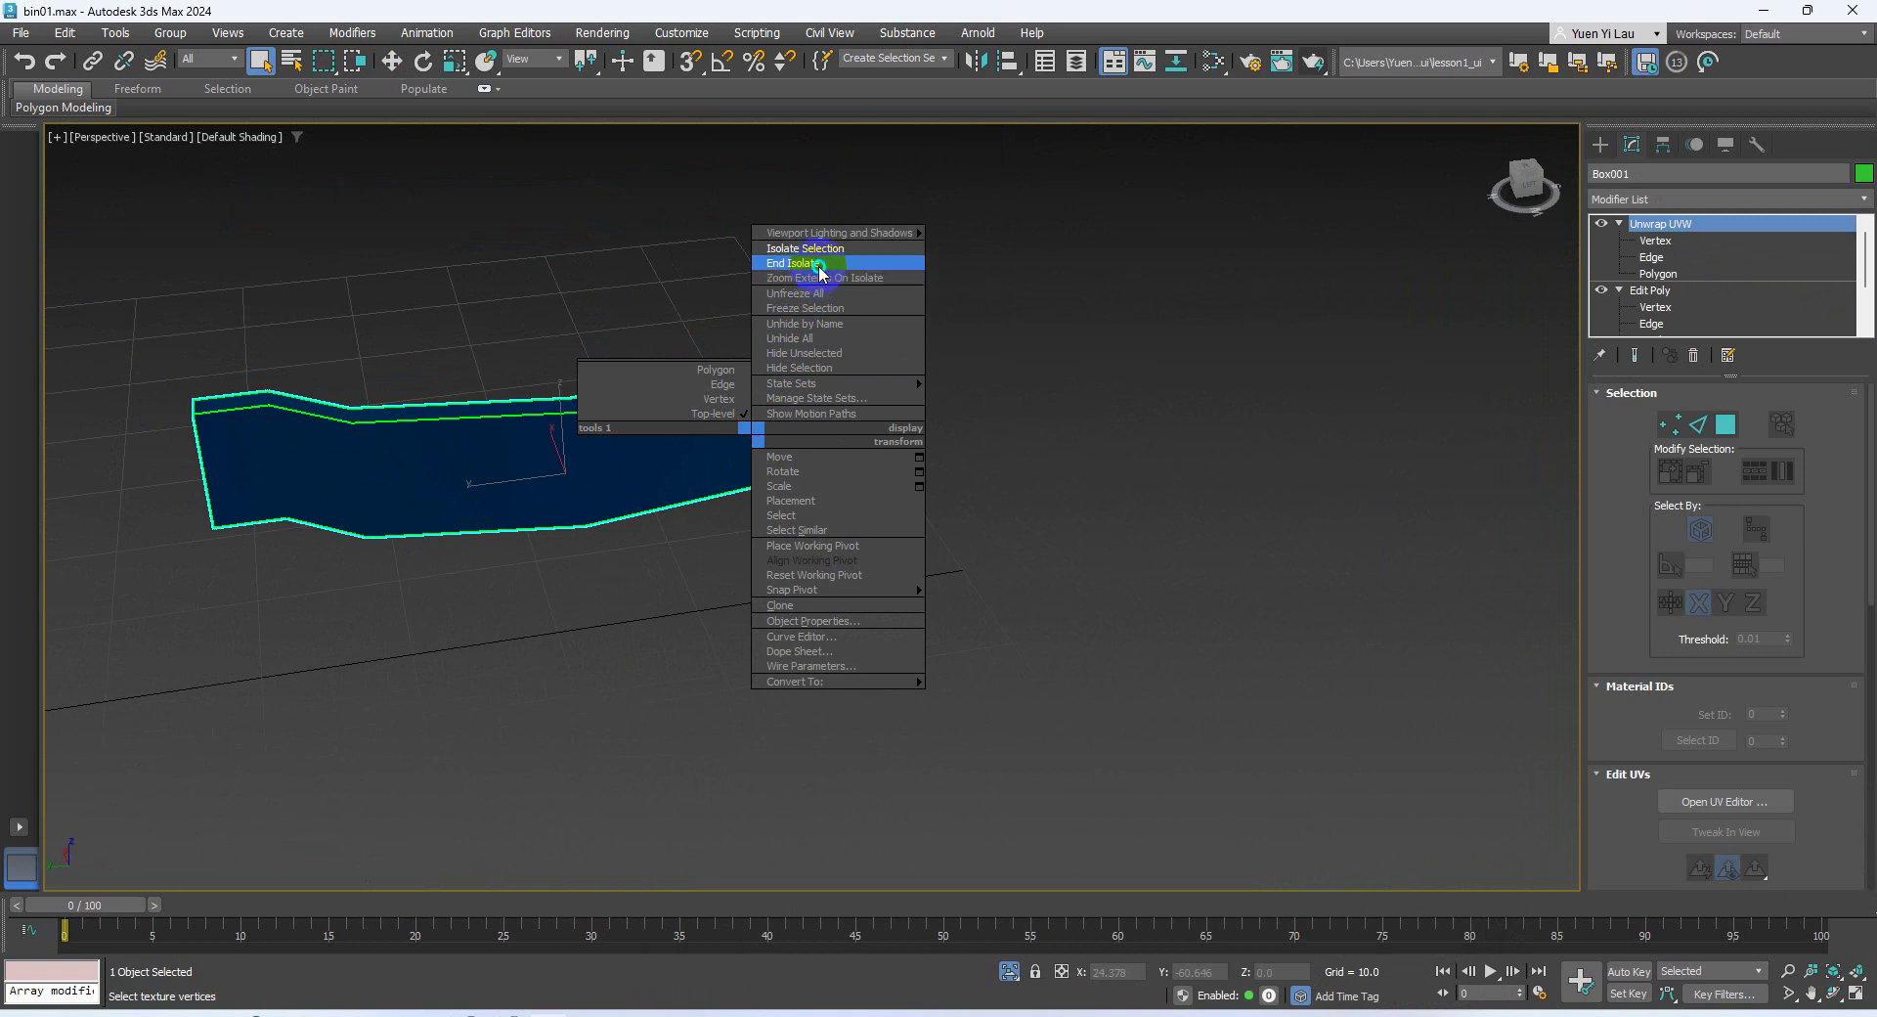
pyautogui.click(819, 266)
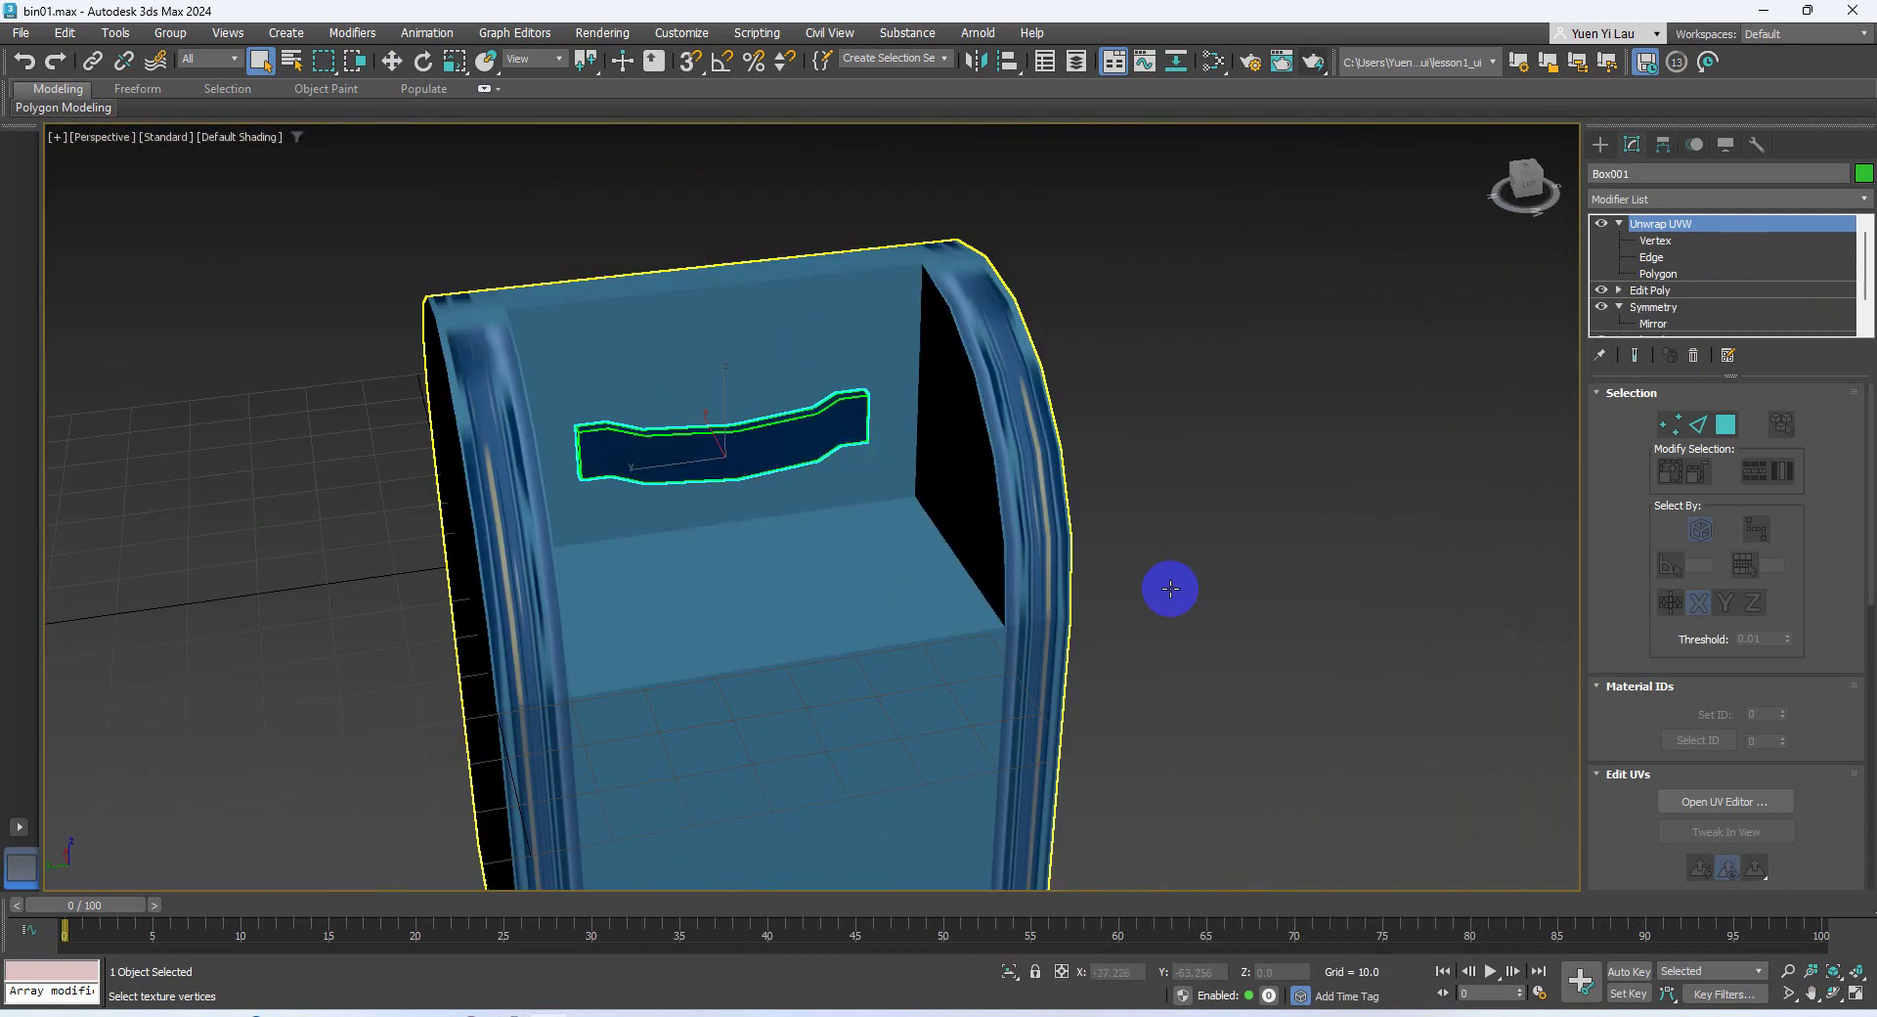
# Select the mailbox body, enter the Polygon level of its Unwrap UVW modifier and open the UV Editor
pyautogui.click(1171, 589)
pyautogui.click(1039, 523)
pyautogui.click(1668, 275)
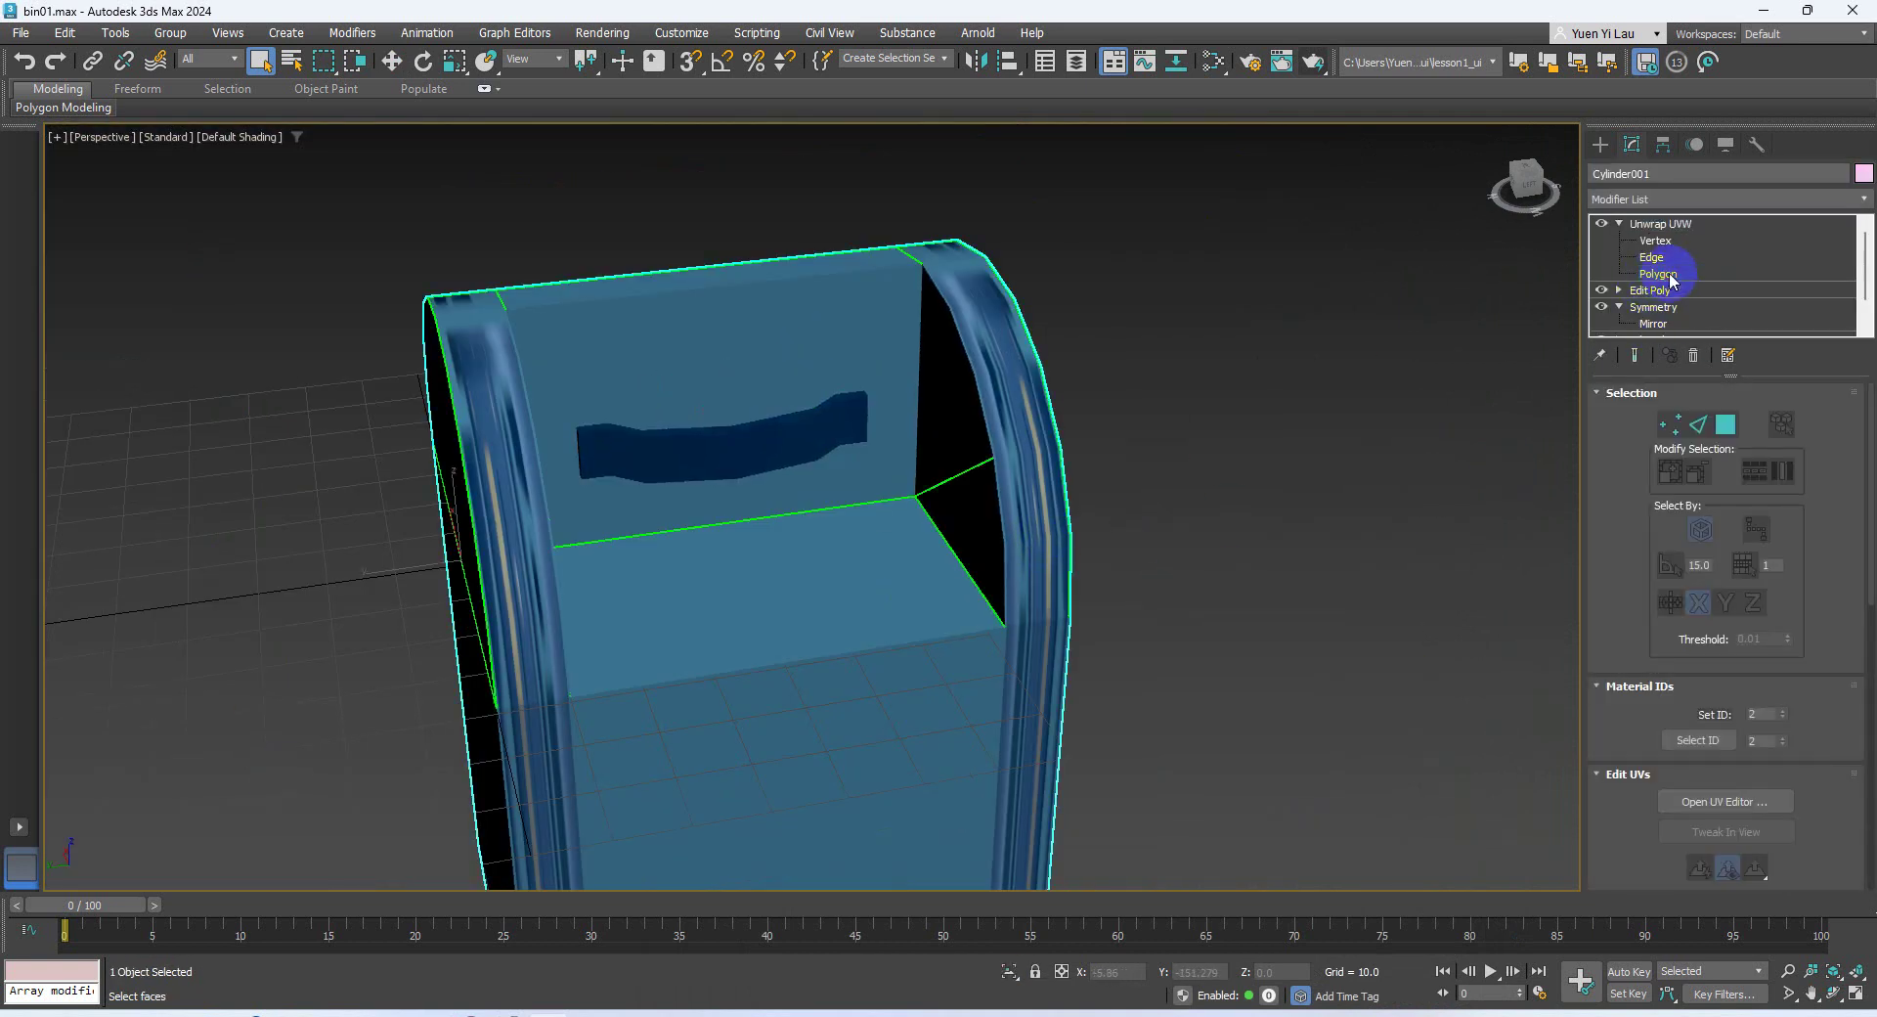
pyautogui.click(1746, 645)
pyautogui.click(1724, 801)
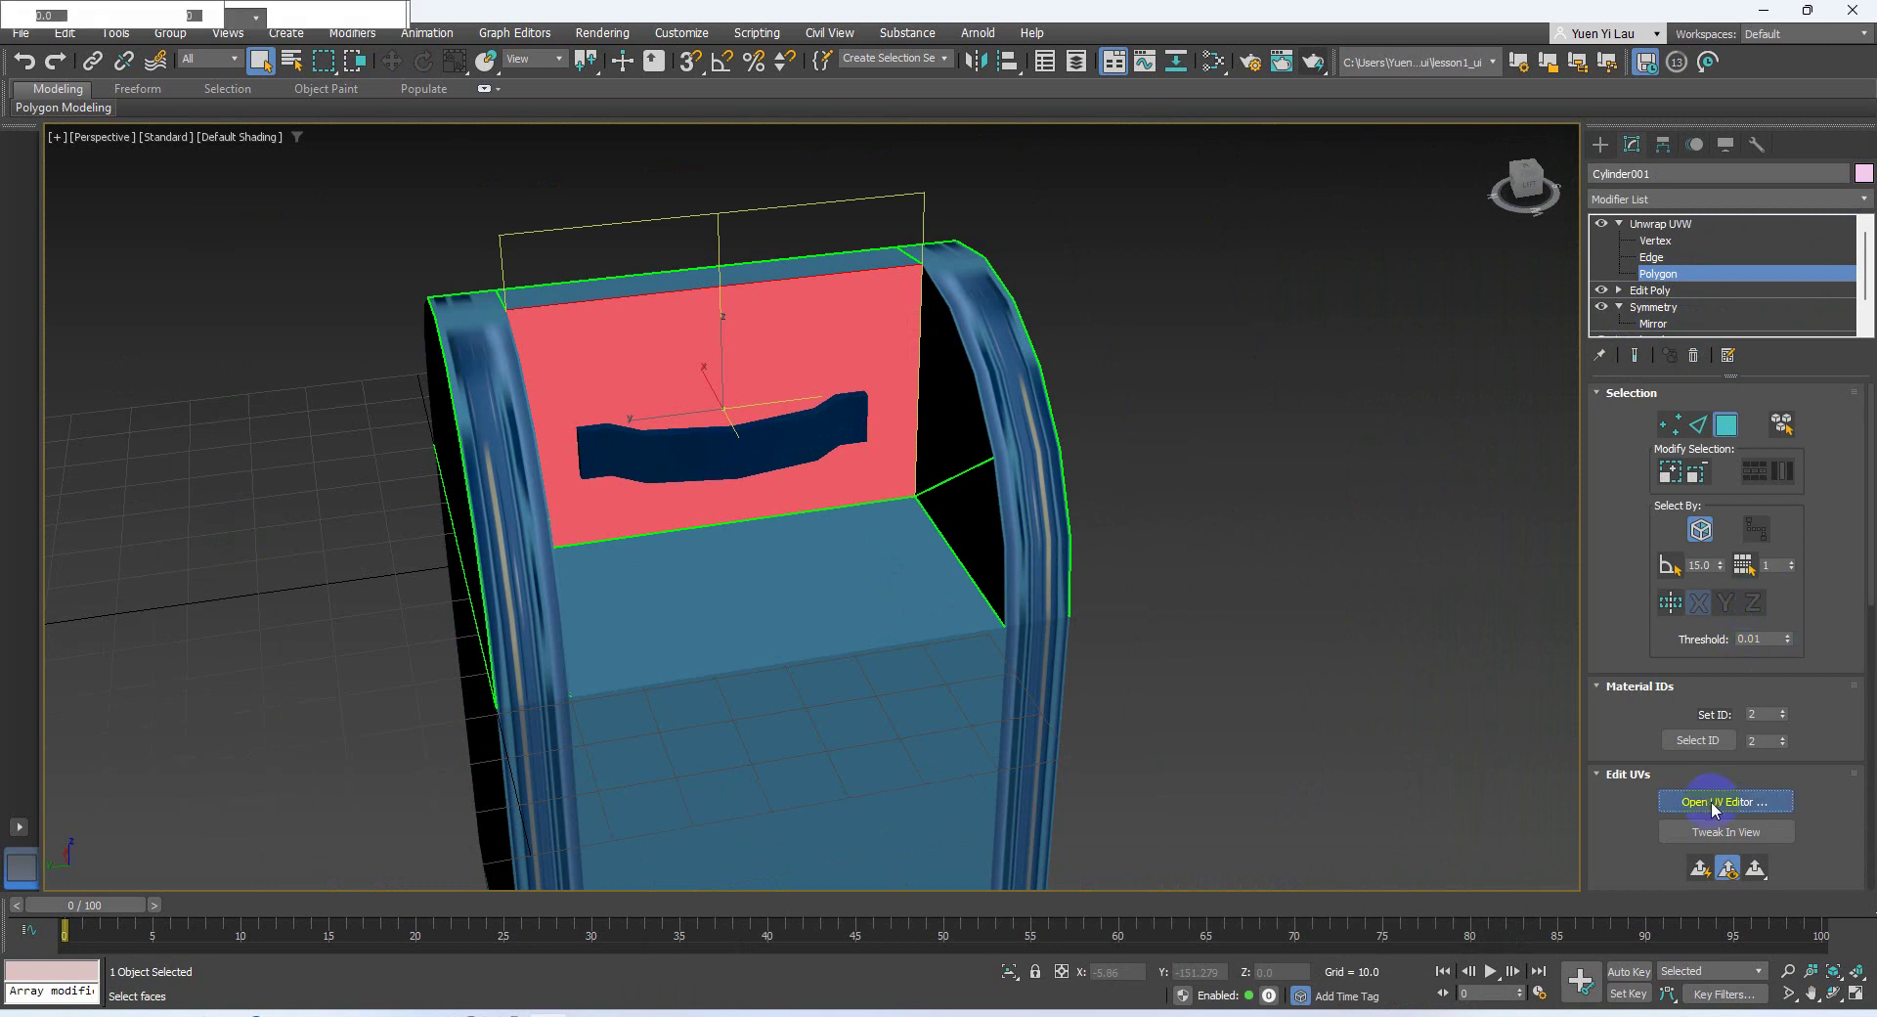
# Pick the Mailbox.tif bitmap as the texture shown behind the body's UVs
pyautogui.click(1398, 274)
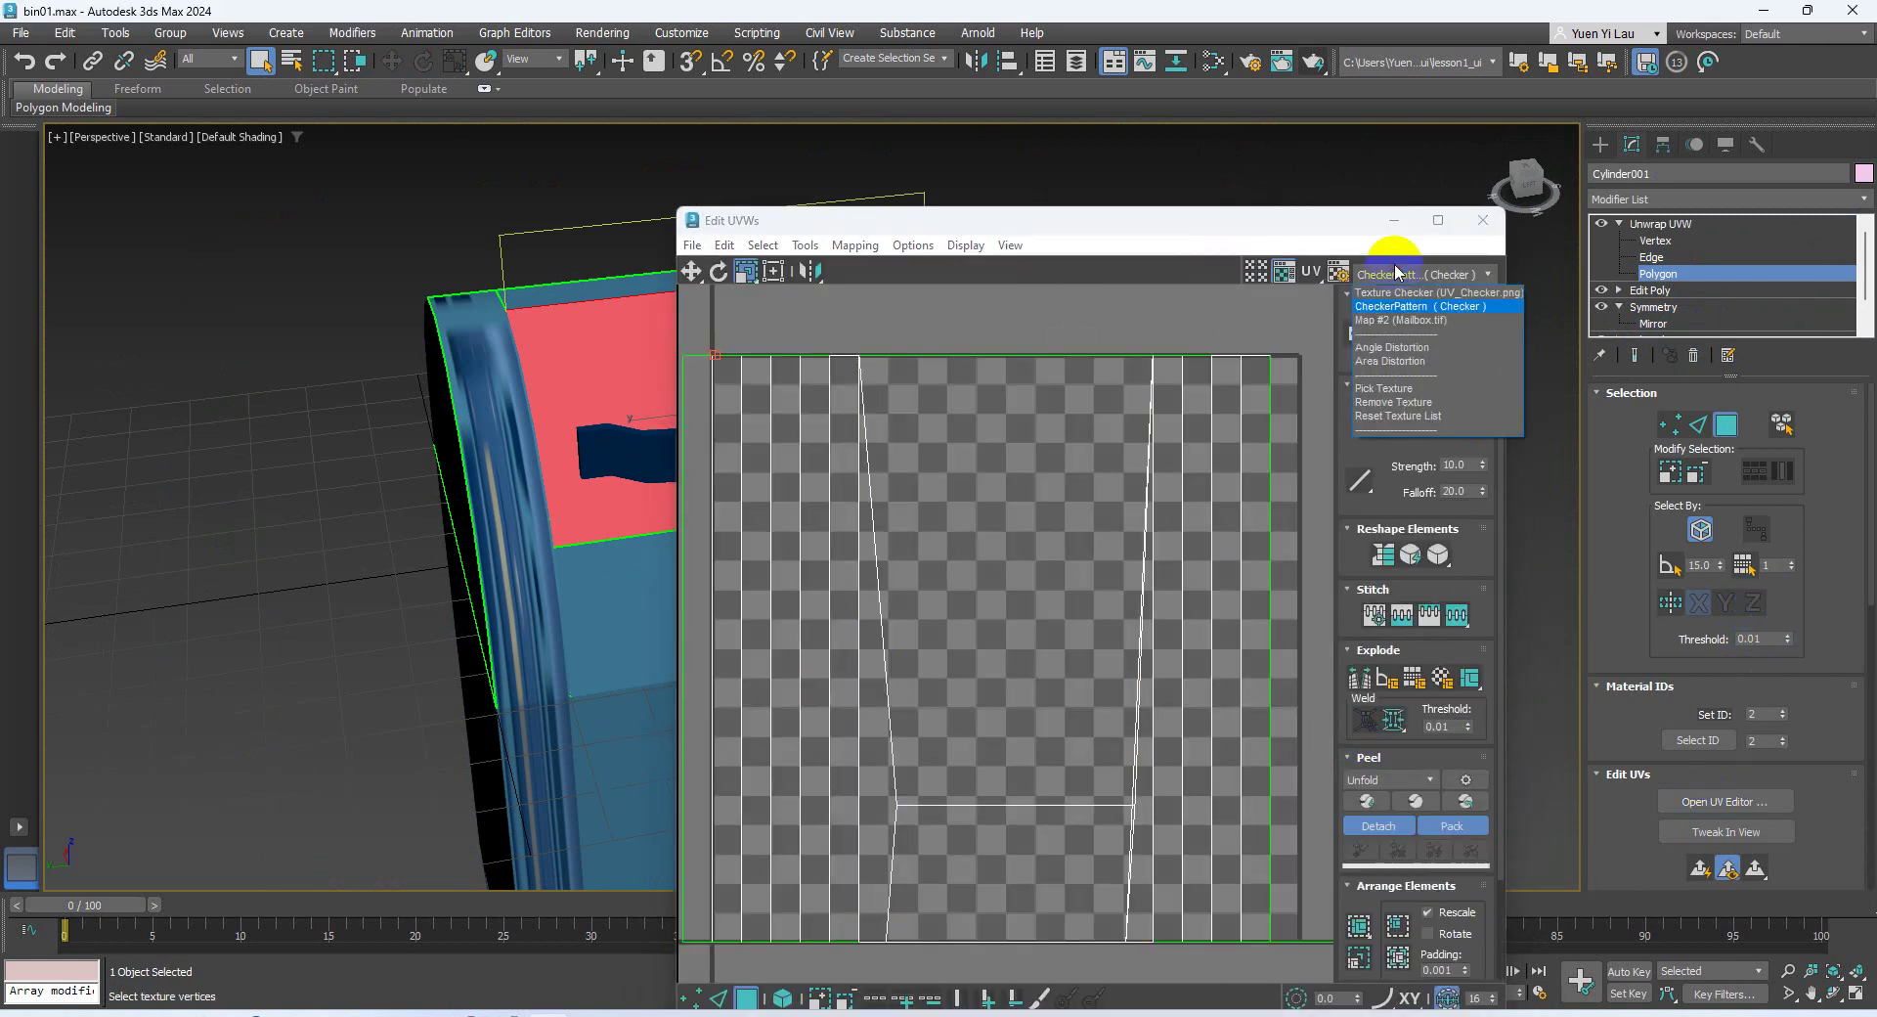
pyautogui.click(1396, 390)
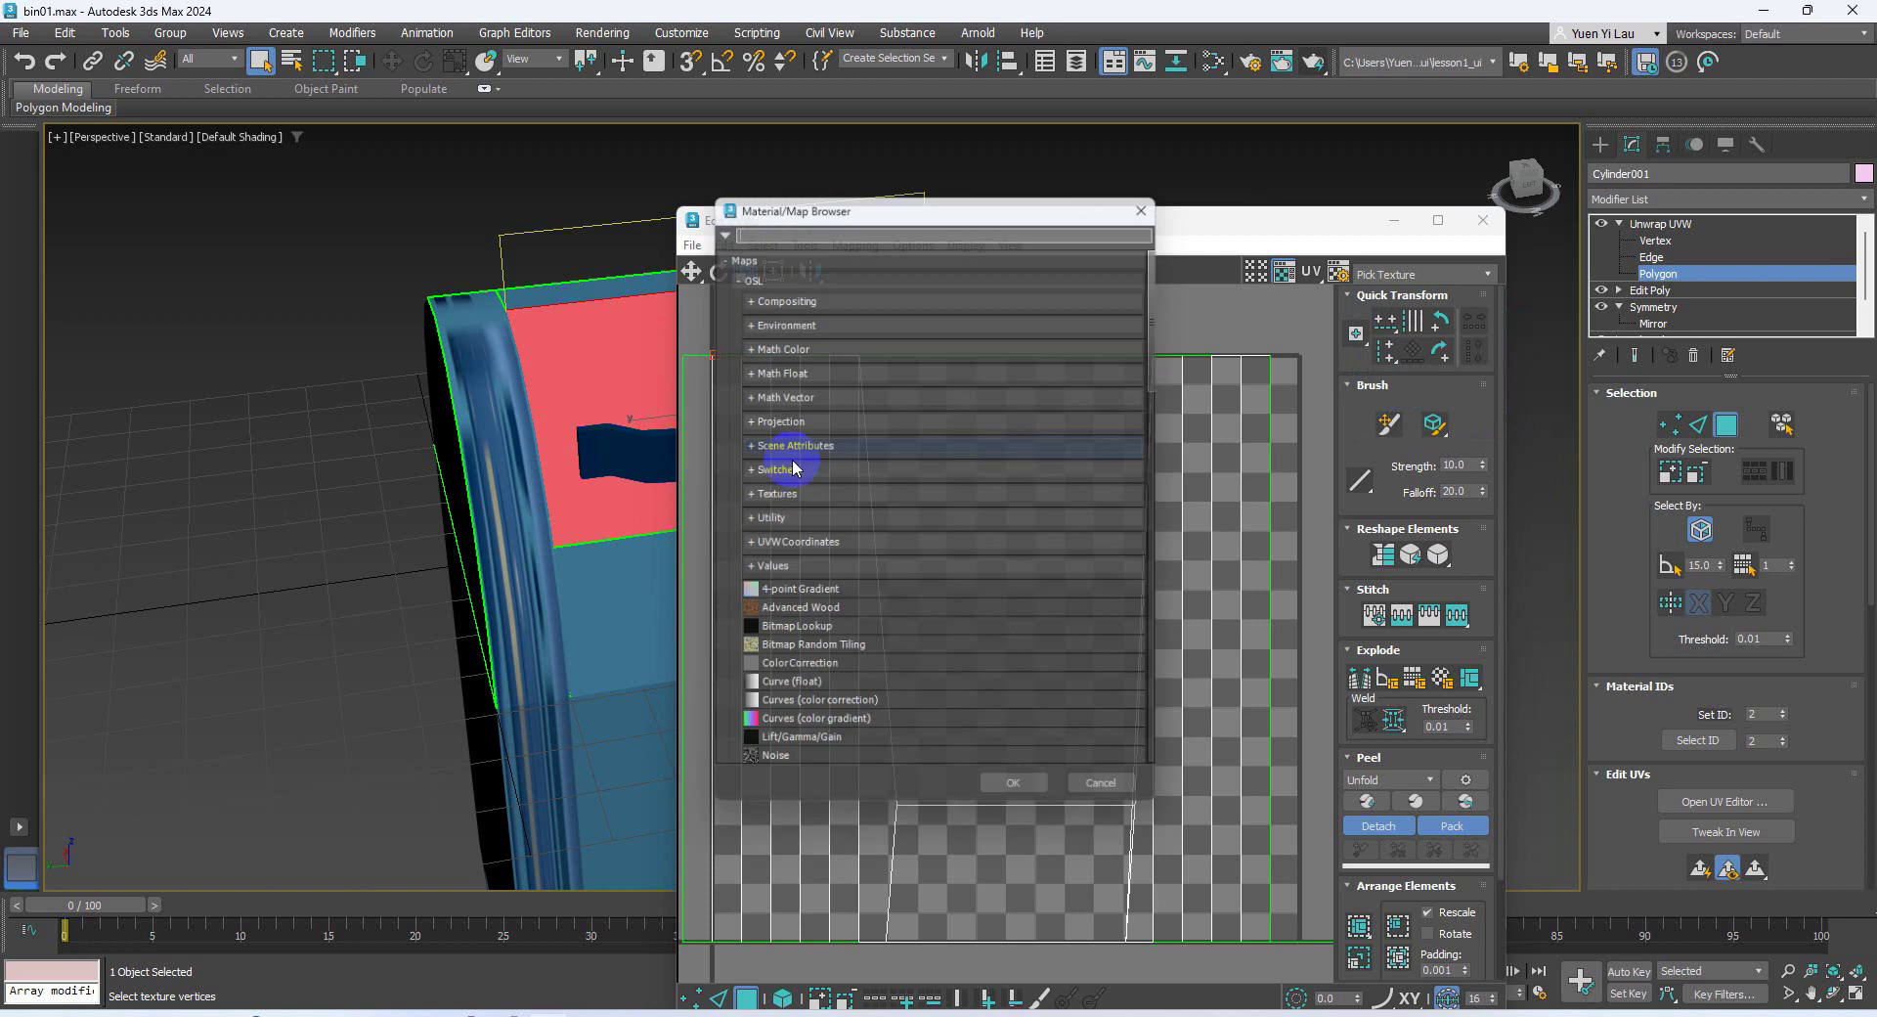
pyautogui.click(763, 223)
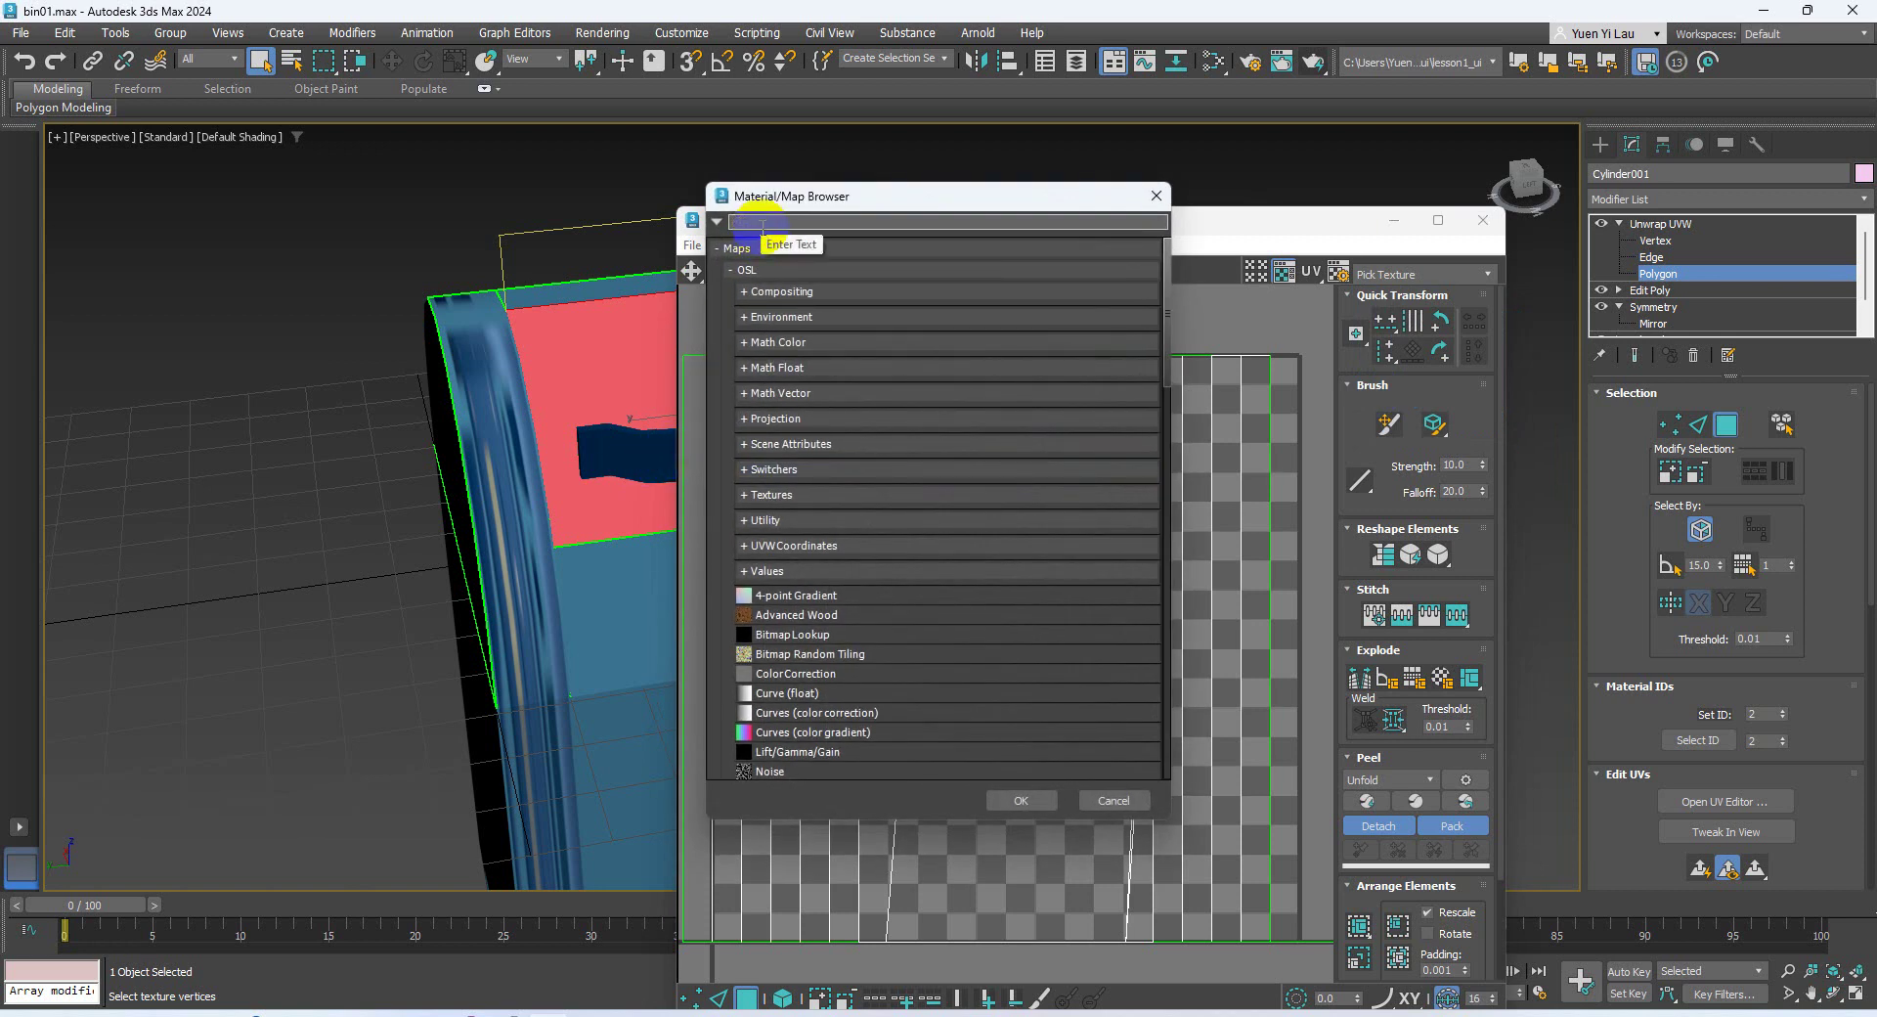
pyautogui.write('bi')
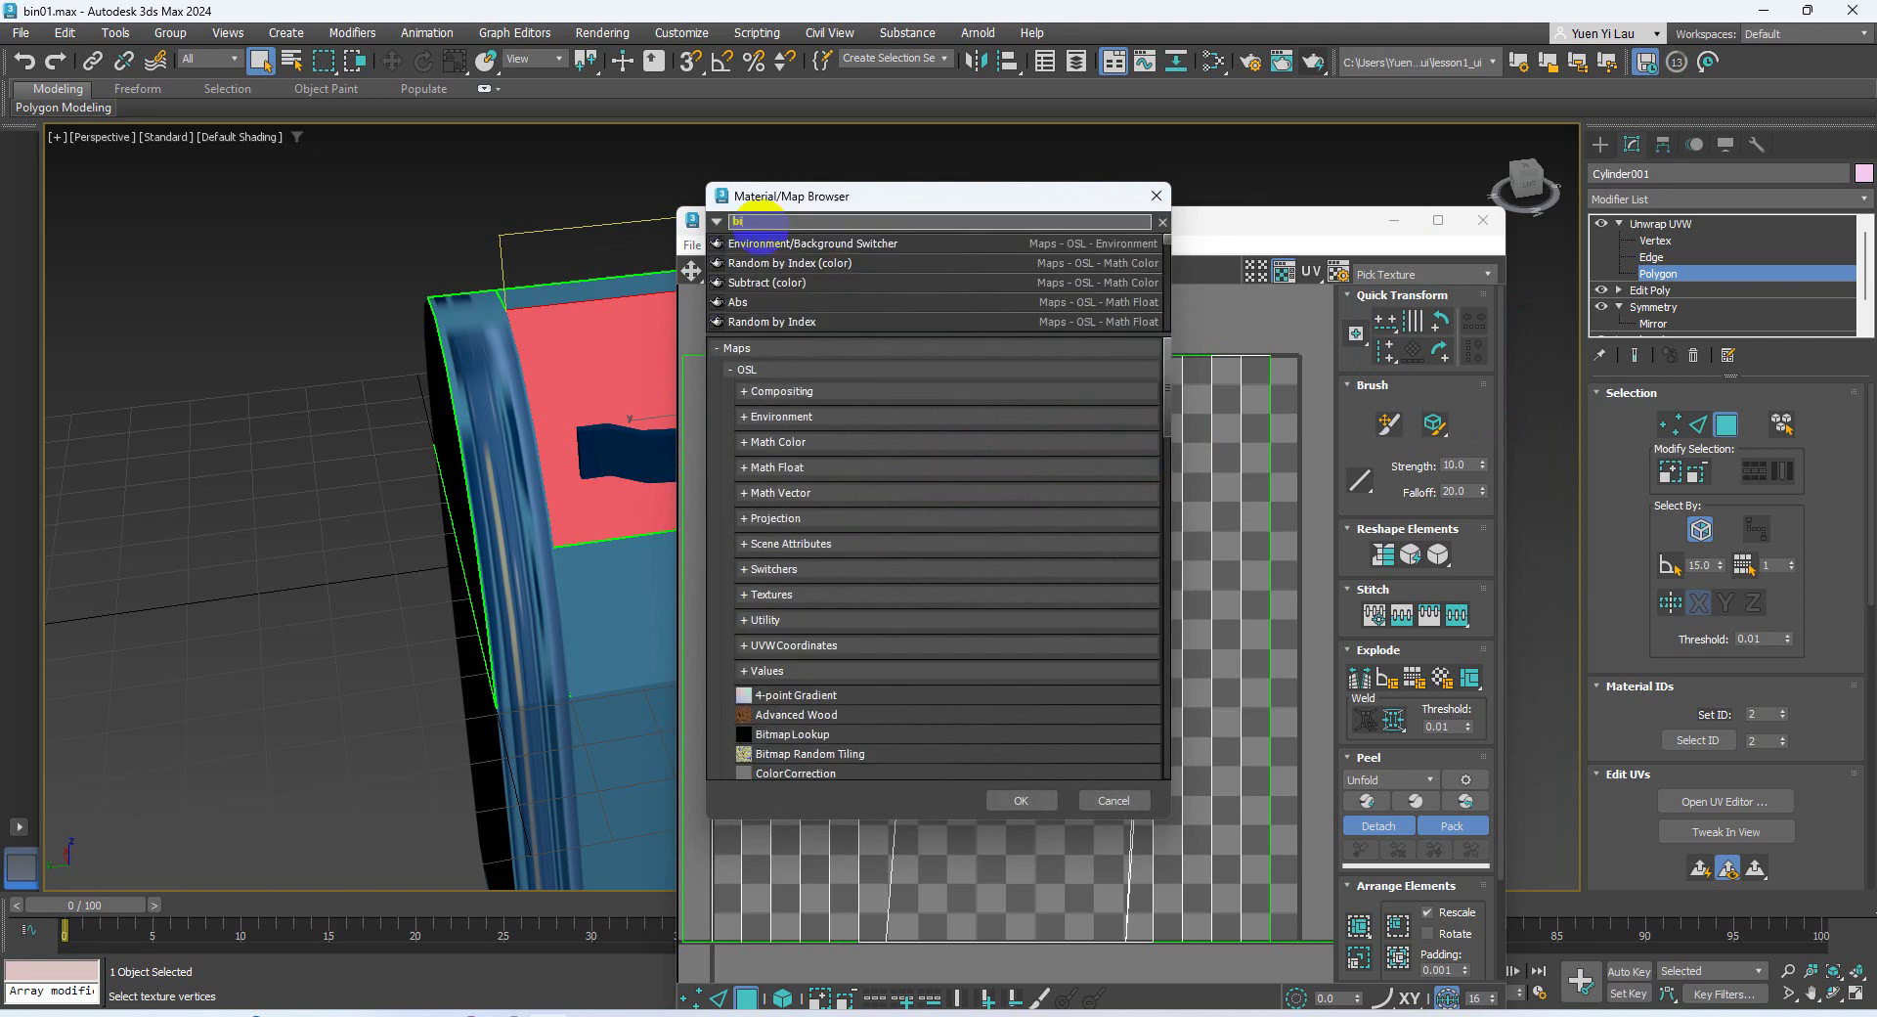
pyautogui.doubleClick(758, 321)
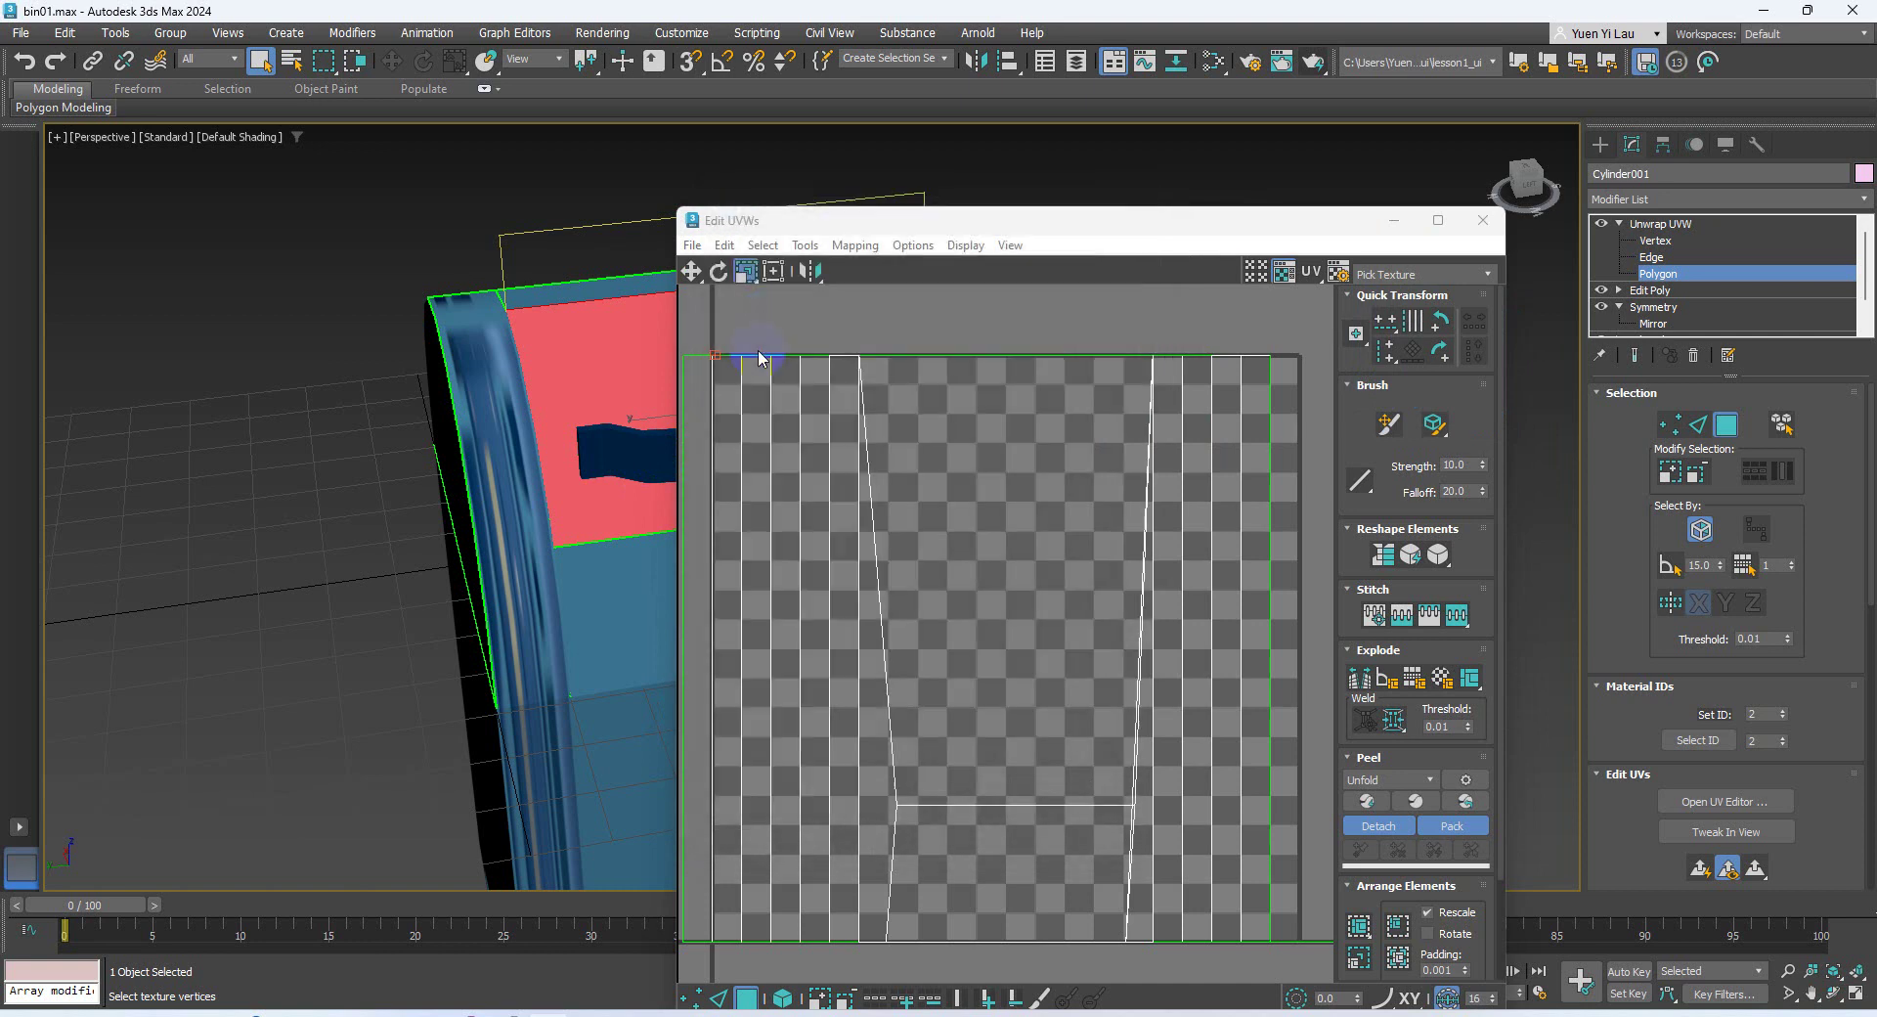
pyautogui.doubleClick(208, 391)
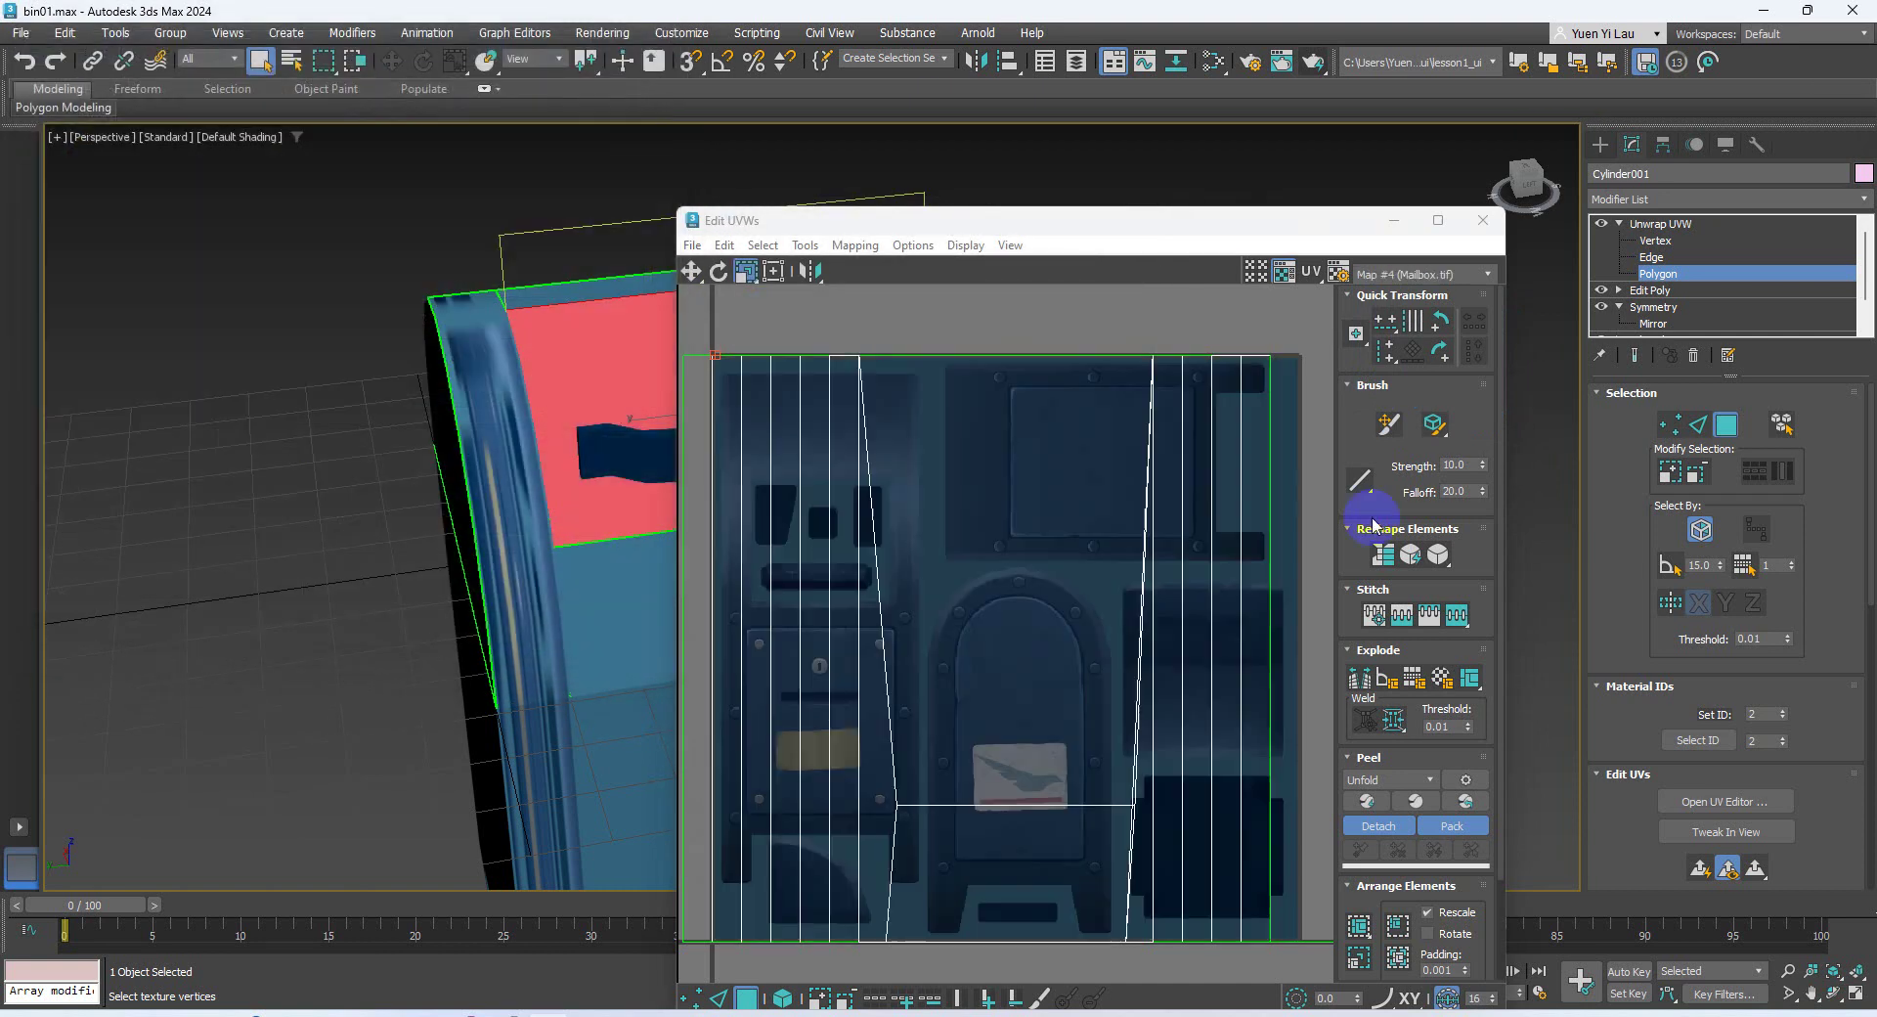
# Select all of the body's UV polygons and move them off the texture into the empty space beside it
pyautogui.scroll(-3, 1085, 582)
pyautogui.moveTo(956, 227); pyautogui.dragTo(1042, 213)
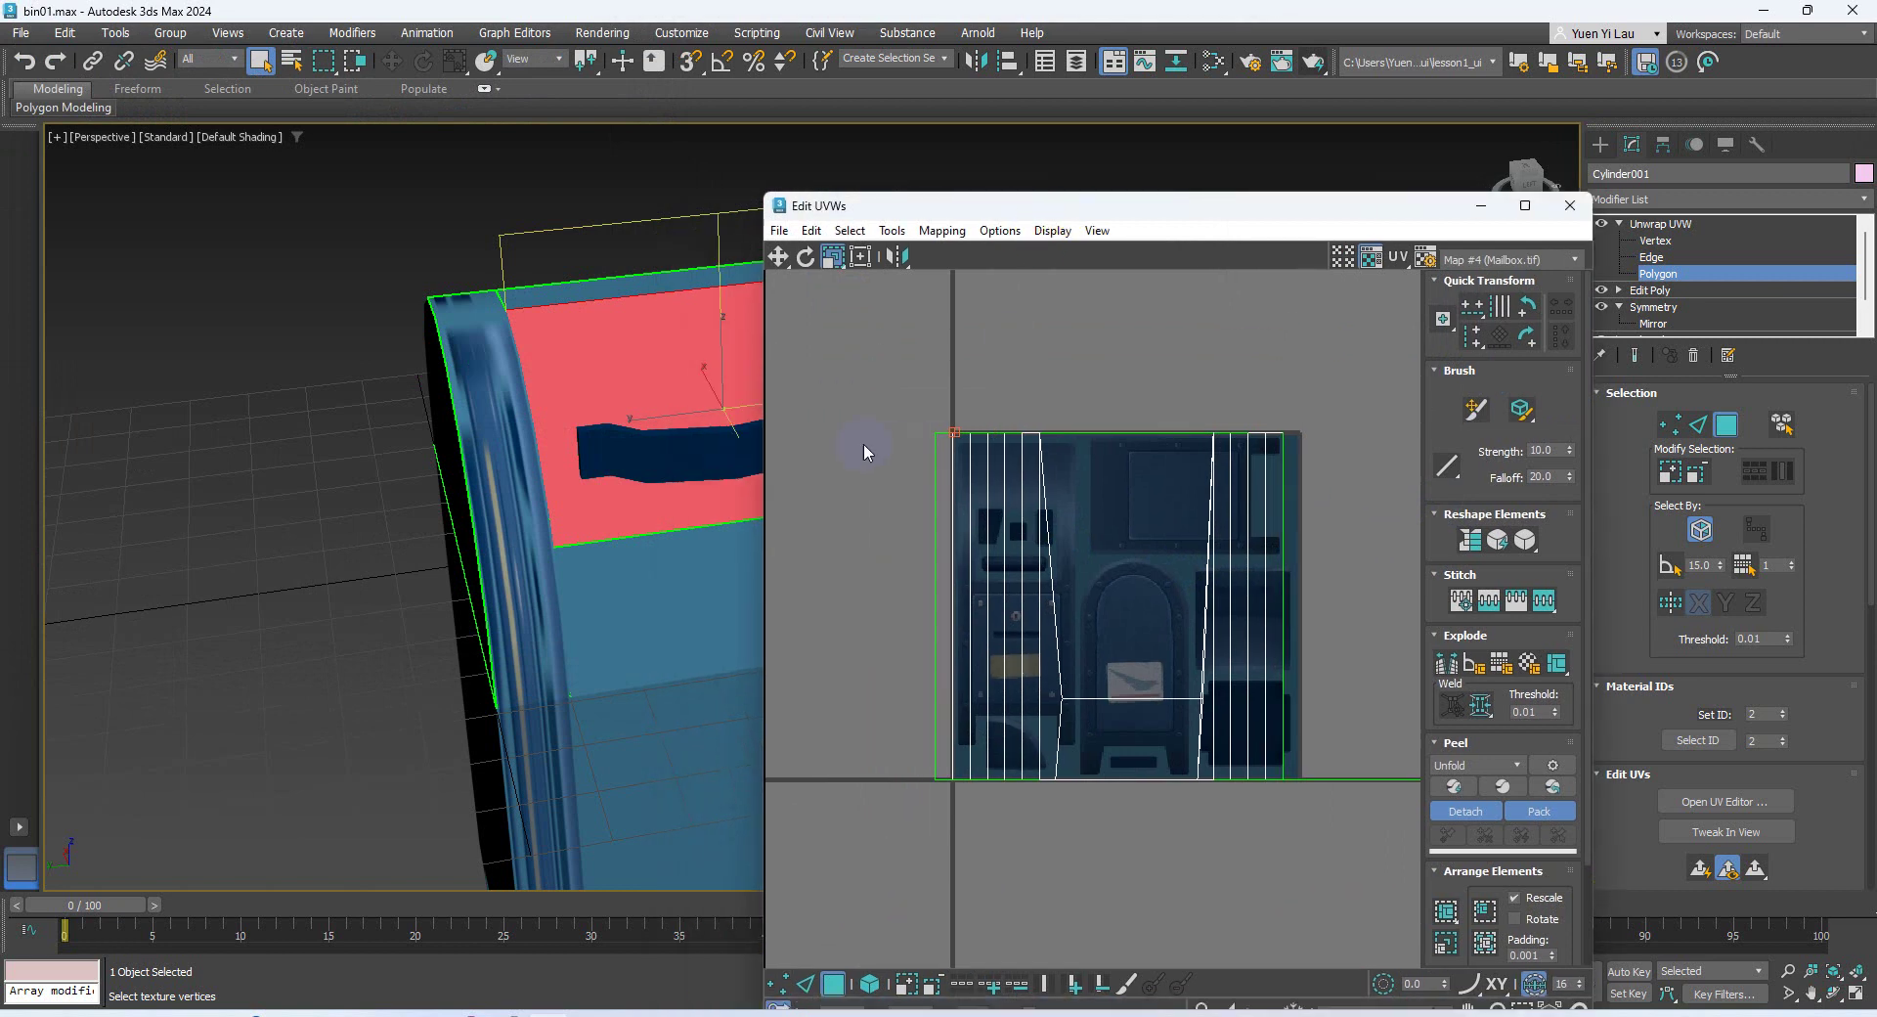
pyautogui.moveTo(864, 443); pyautogui.dragTo(1343, 882)
pyautogui.moveTo(885, 407); pyautogui.dragTo(1355, 909)
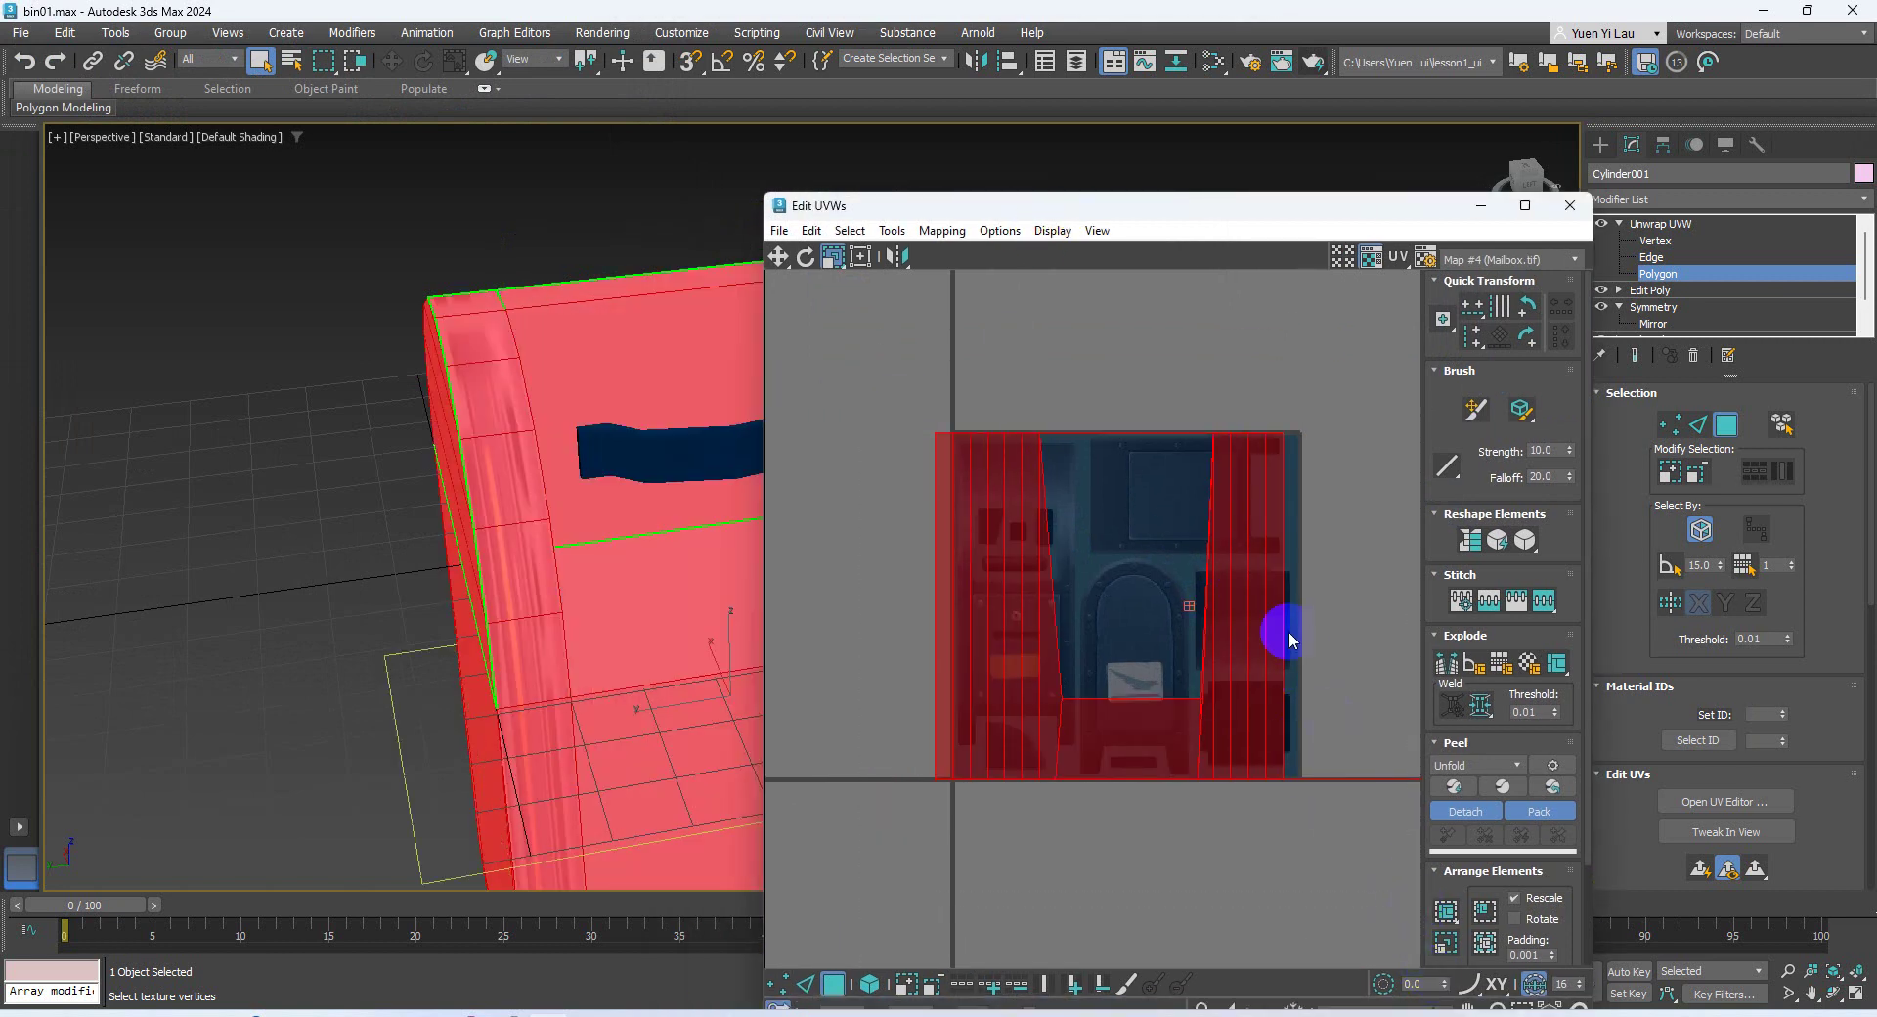
pyautogui.scroll(-3, 1374, 706)
pyautogui.moveTo(1382, 682); pyautogui.dragTo(1231, 678, button='middle')
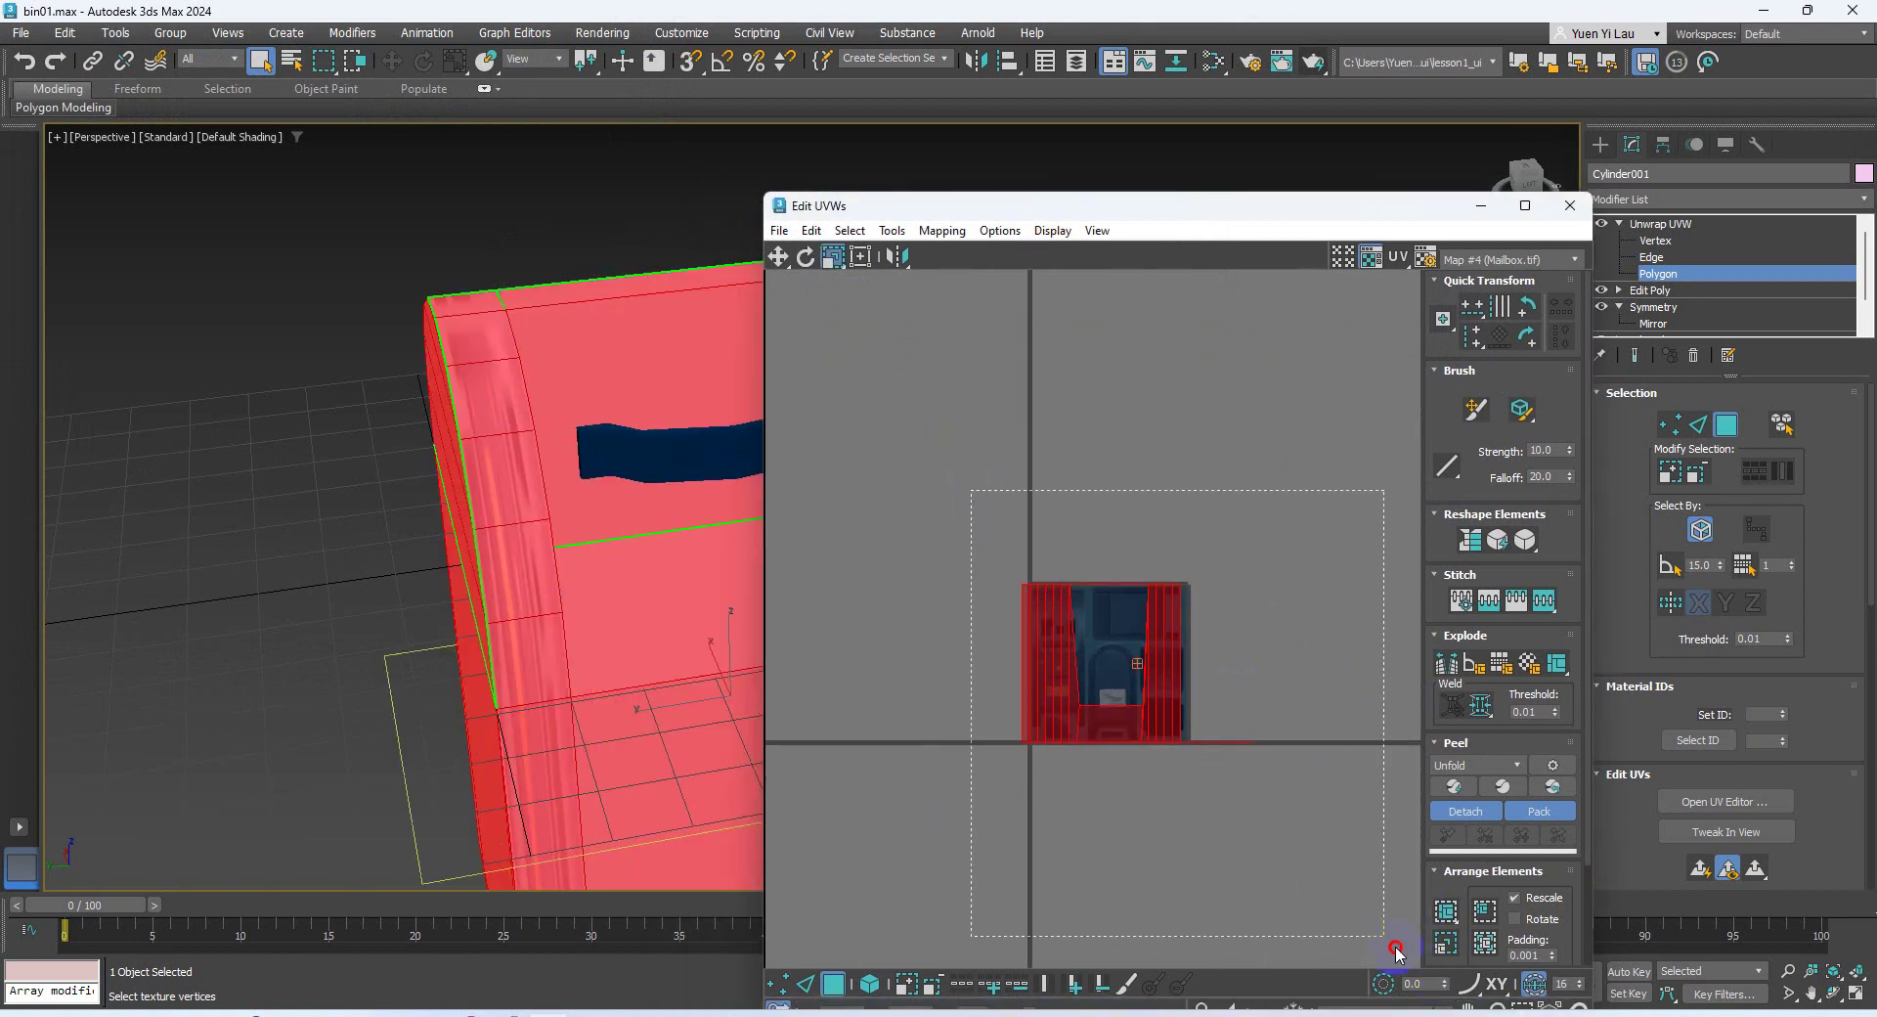
pyautogui.press('w')
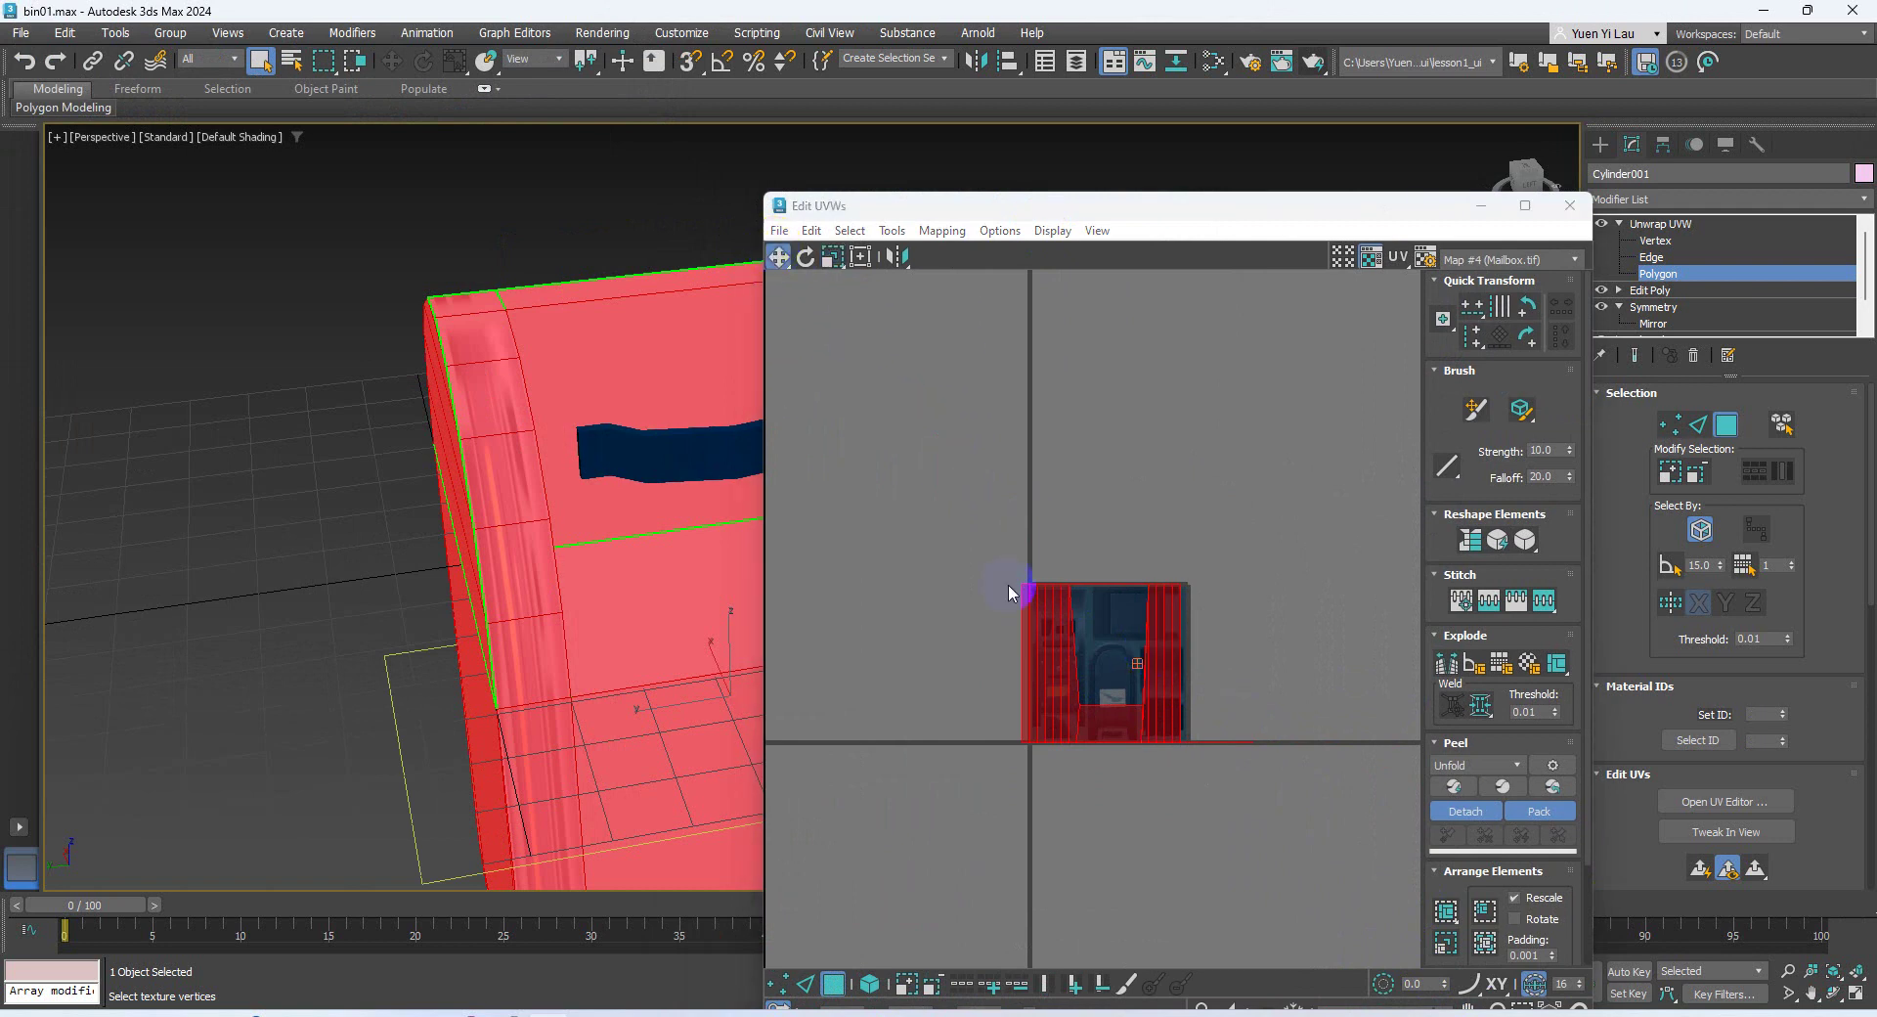
pyautogui.moveTo(1045, 623); pyautogui.dragTo(1219, 644)
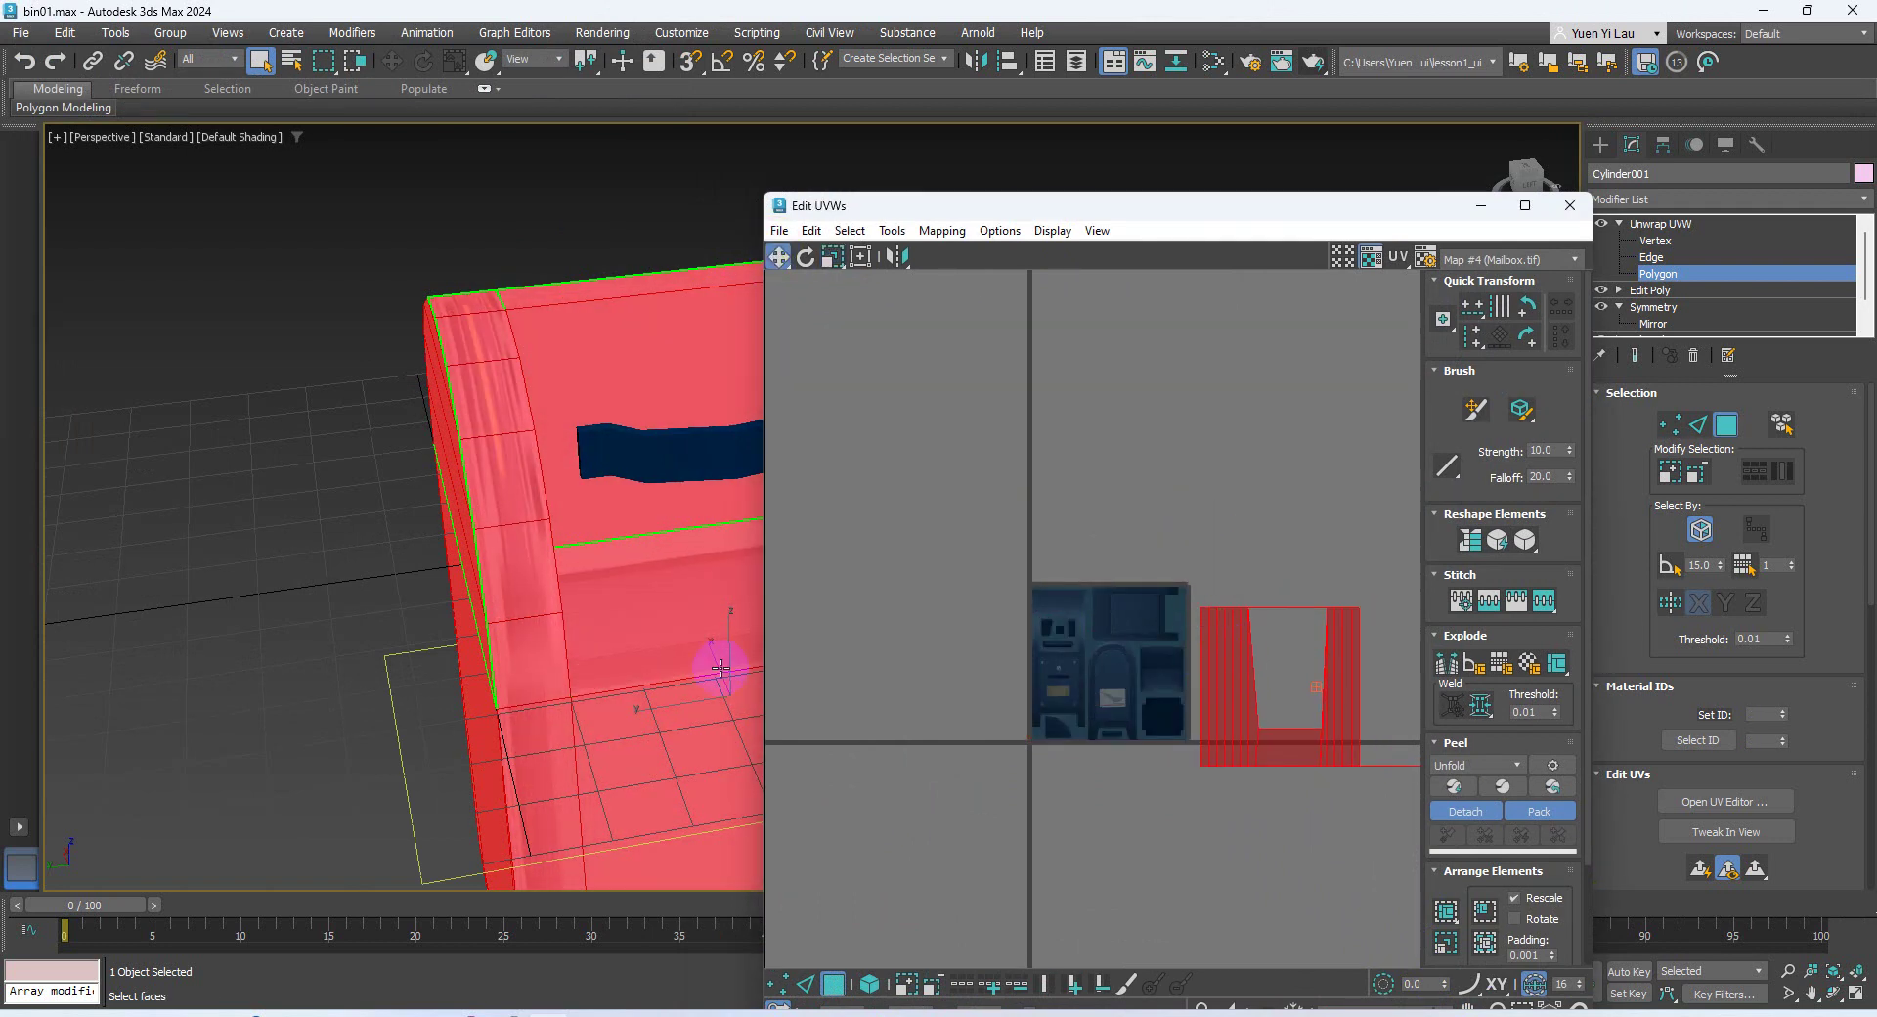
# Select the polygons of the rounded upper part on one side wall of the mailbox
pyautogui.keyDown('alt'); pyautogui.moveTo(720, 661); pyautogui.dragTo(614, 504, button='middle'); pyautogui.keyUp('alt')
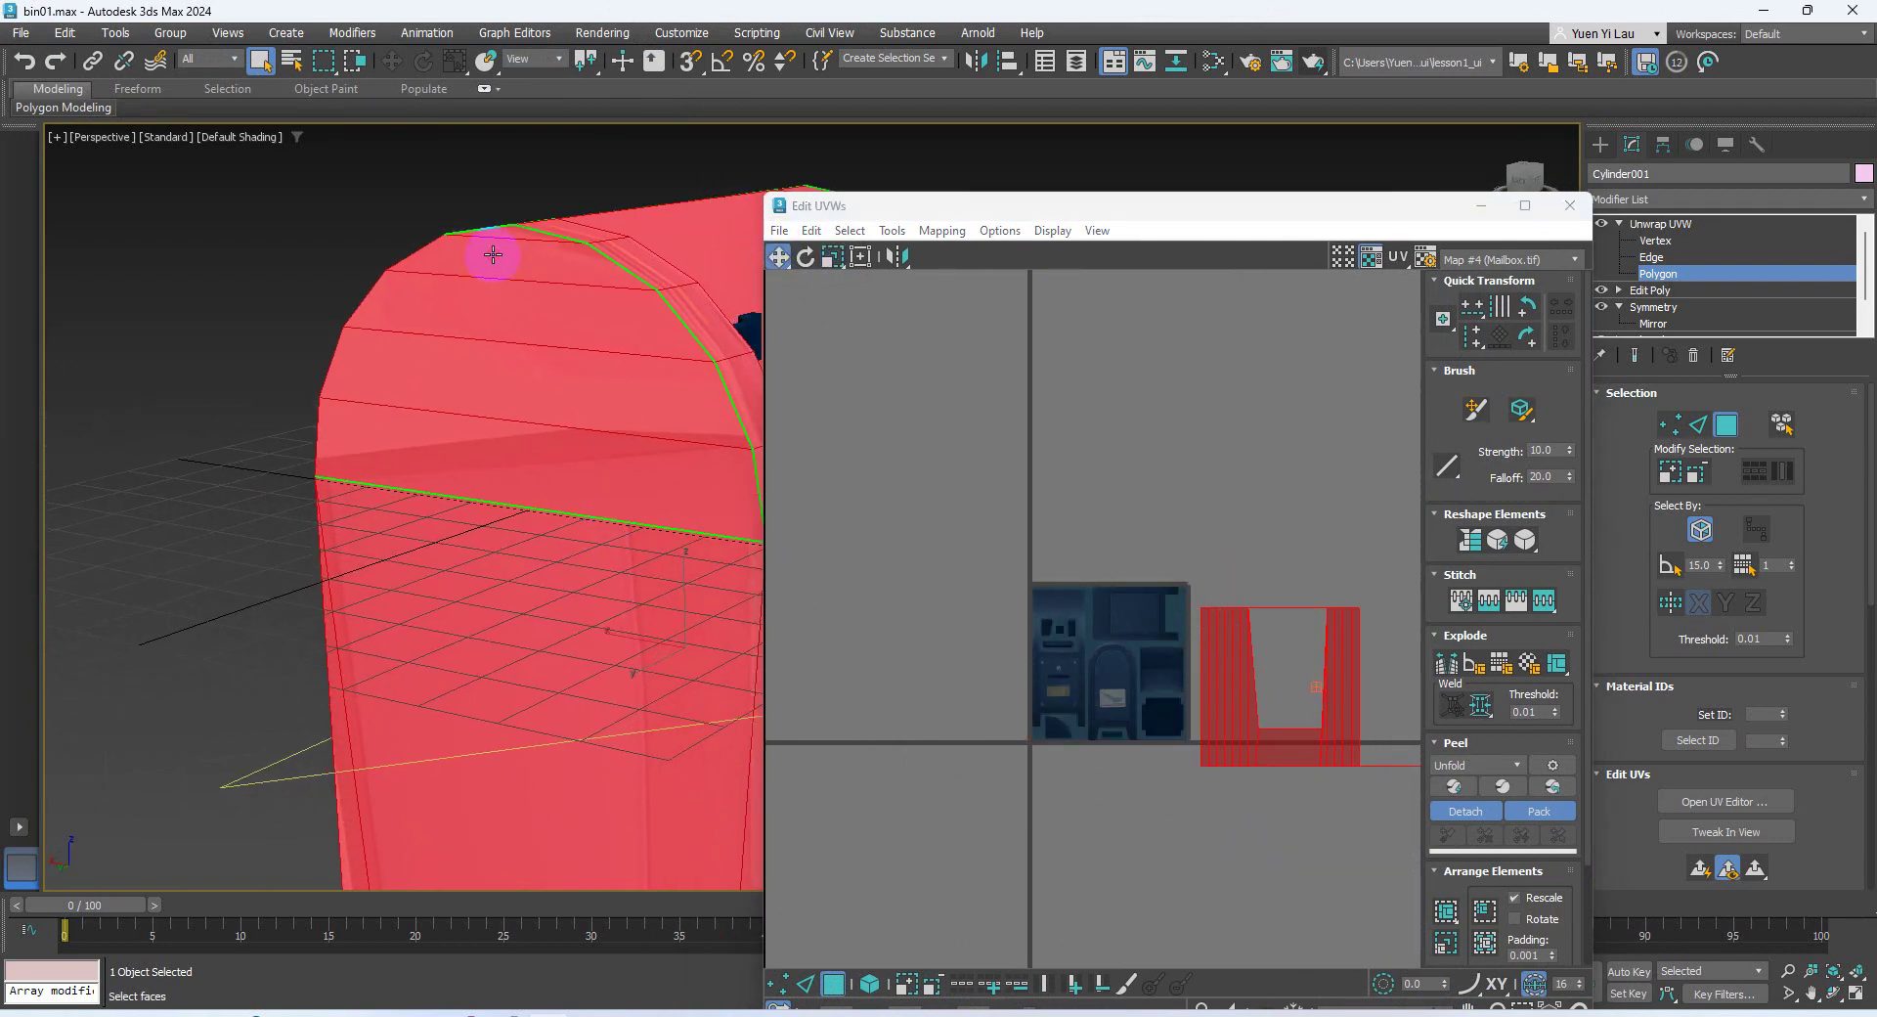
pyautogui.click(492, 255)
pyautogui.click(504, 229)
pyautogui.keyDown('ctrl'); pyautogui.click(519, 250); pyautogui.keyUp('ctrl')
pyautogui.keyDown('ctrl'); pyautogui.click(541, 310); pyautogui.keyUp('ctrl')
pyautogui.keyDown('ctrl'); pyautogui.click(550, 377); pyautogui.keyUp('ctrl')
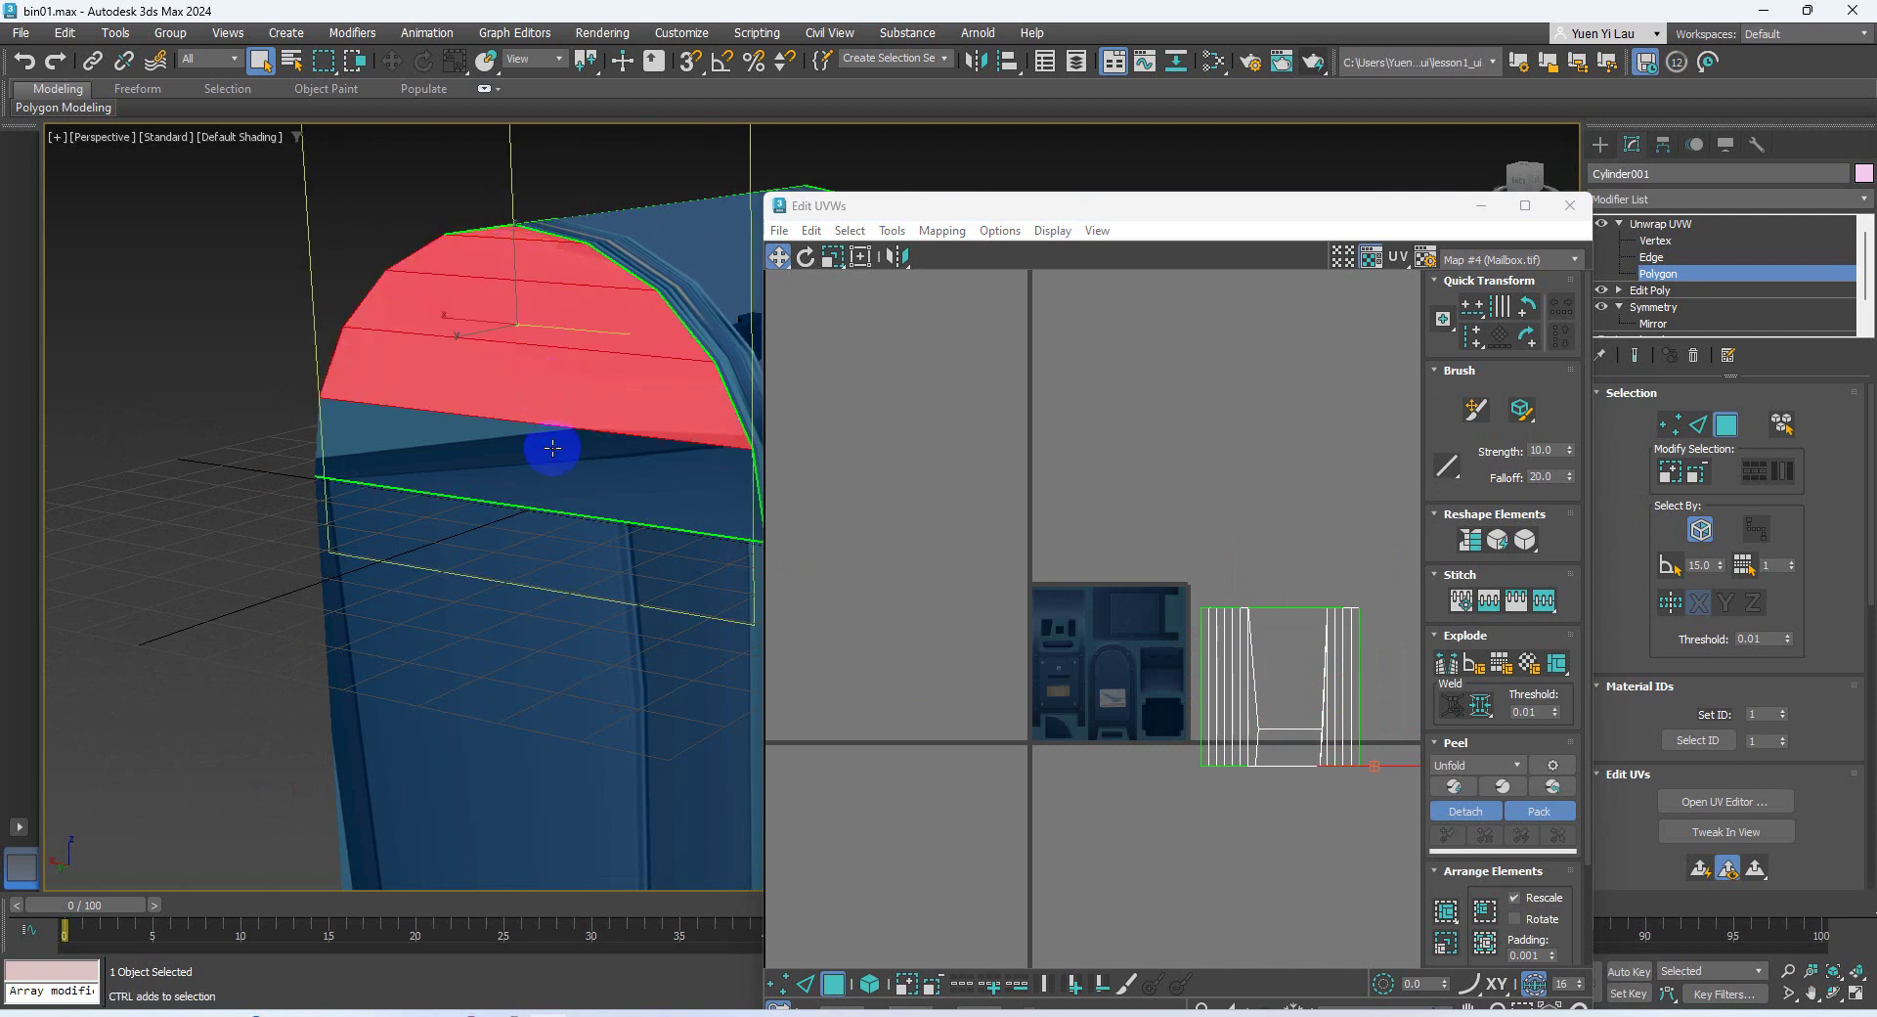
# Add the same side wall's lower panel and leg polygons to the selection
pyautogui.click(586, 629)
pyautogui.moveTo(624, 743); pyautogui.dragTo(488, 364, button='middle')
pyautogui.keyDown('ctrl'); pyautogui.click(603, 692); pyautogui.keyUp('ctrl')
pyautogui.keyDown('ctrl'); pyautogui.click(606, 794); pyautogui.keyUp('ctrl')
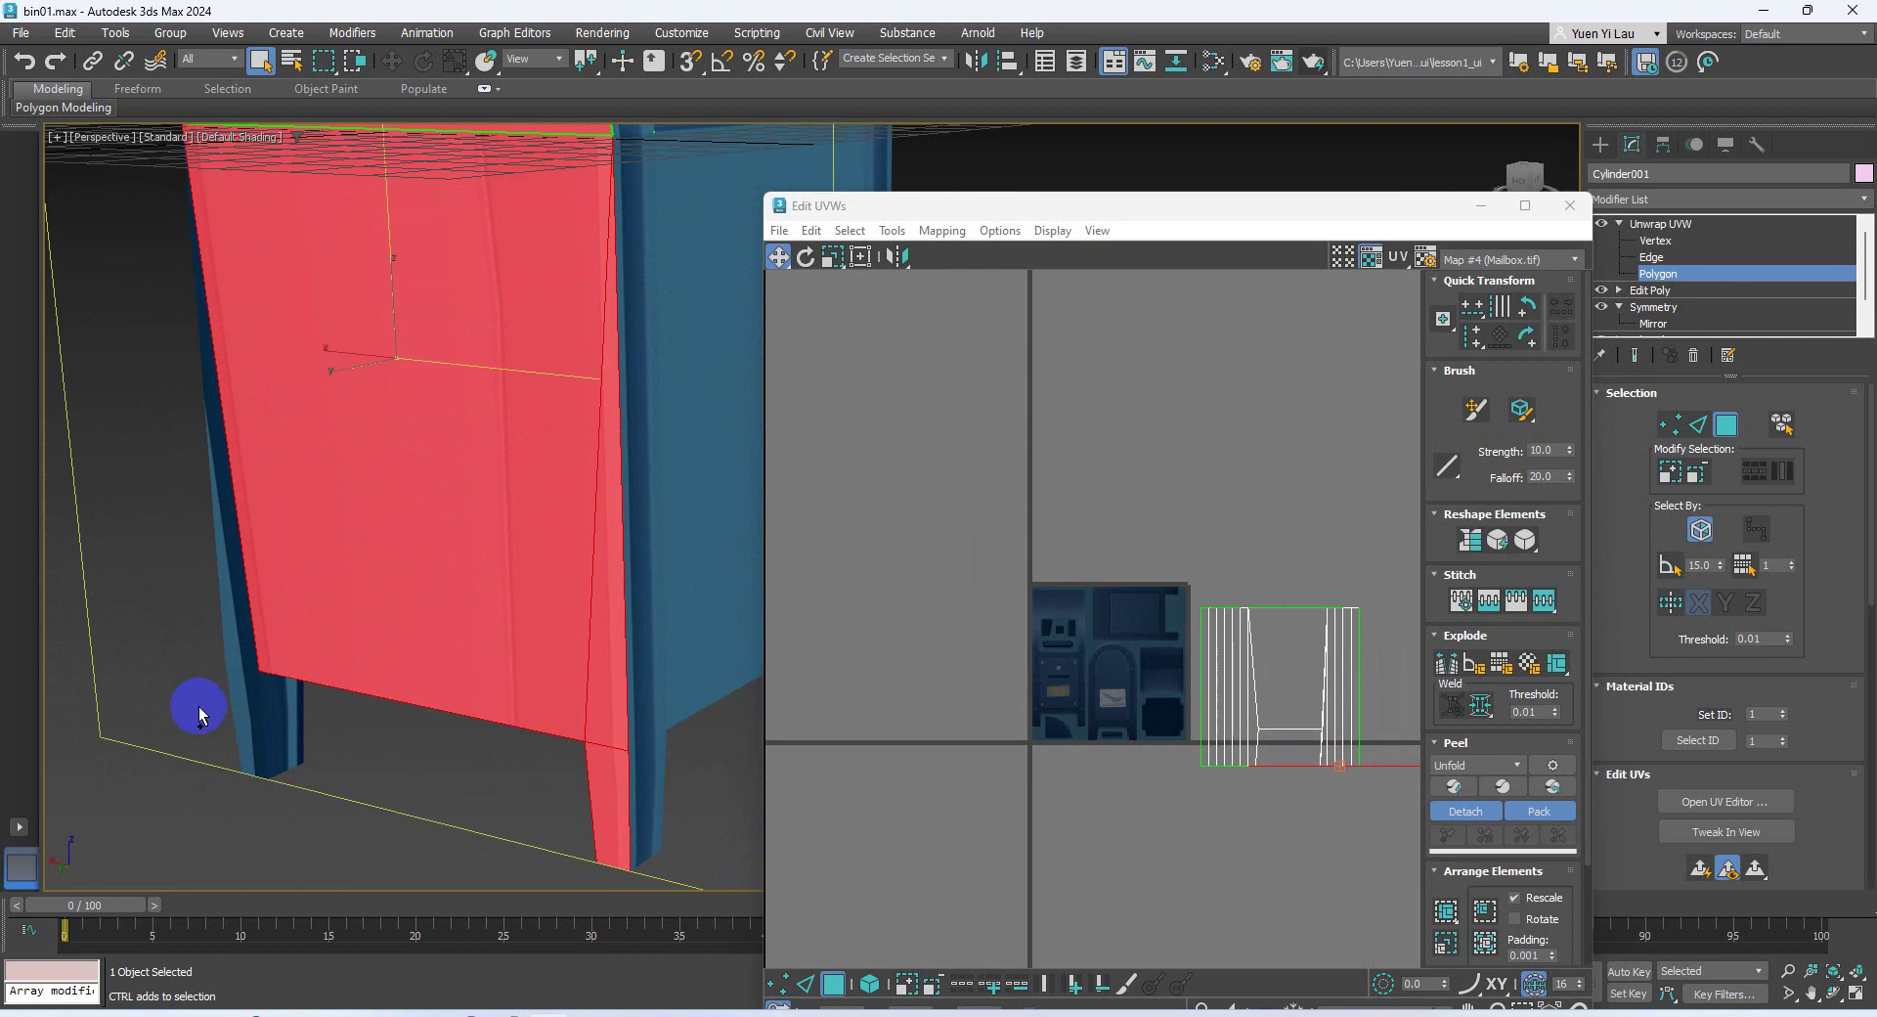
pyautogui.keyDown('ctrl'); pyautogui.click(245, 708); pyautogui.keyUp('ctrl')
pyautogui.keyDown('ctrl'); pyautogui.click(244, 632); pyautogui.keyUp('ctrl')
# Add the polygons of the opposite side wall's rounded upper part to the selection, with edged faces displayed
pyautogui.keyDown('alt'); pyautogui.moveTo(490, 550); pyautogui.dragTo(196, 553, button='middle'); pyautogui.keyUp('alt')
pyautogui.scroll(-5, 312, 538)
pyautogui.keyDown('ctrl'); pyautogui.click(368, 289); pyautogui.keyUp('ctrl')
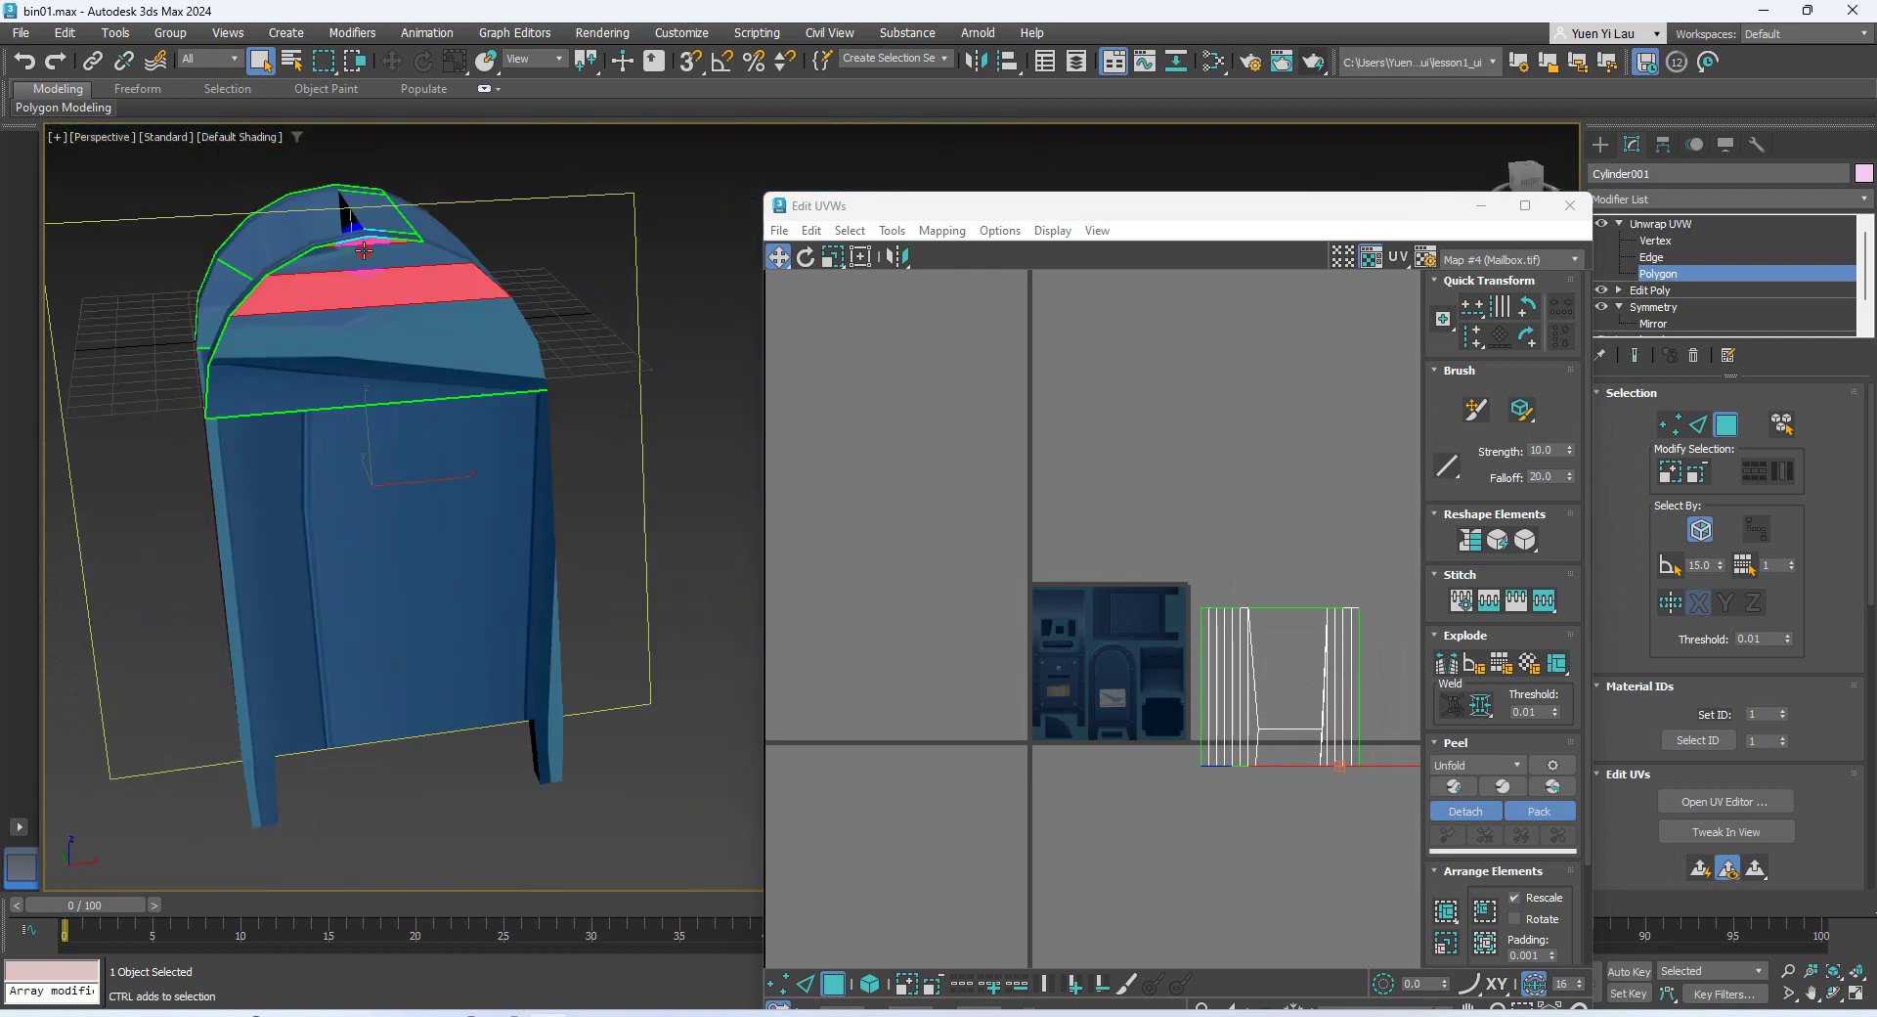
pyautogui.keyDown('ctrl'); pyautogui.click(364, 251); pyautogui.keyUp('ctrl')
pyautogui.press('F4')
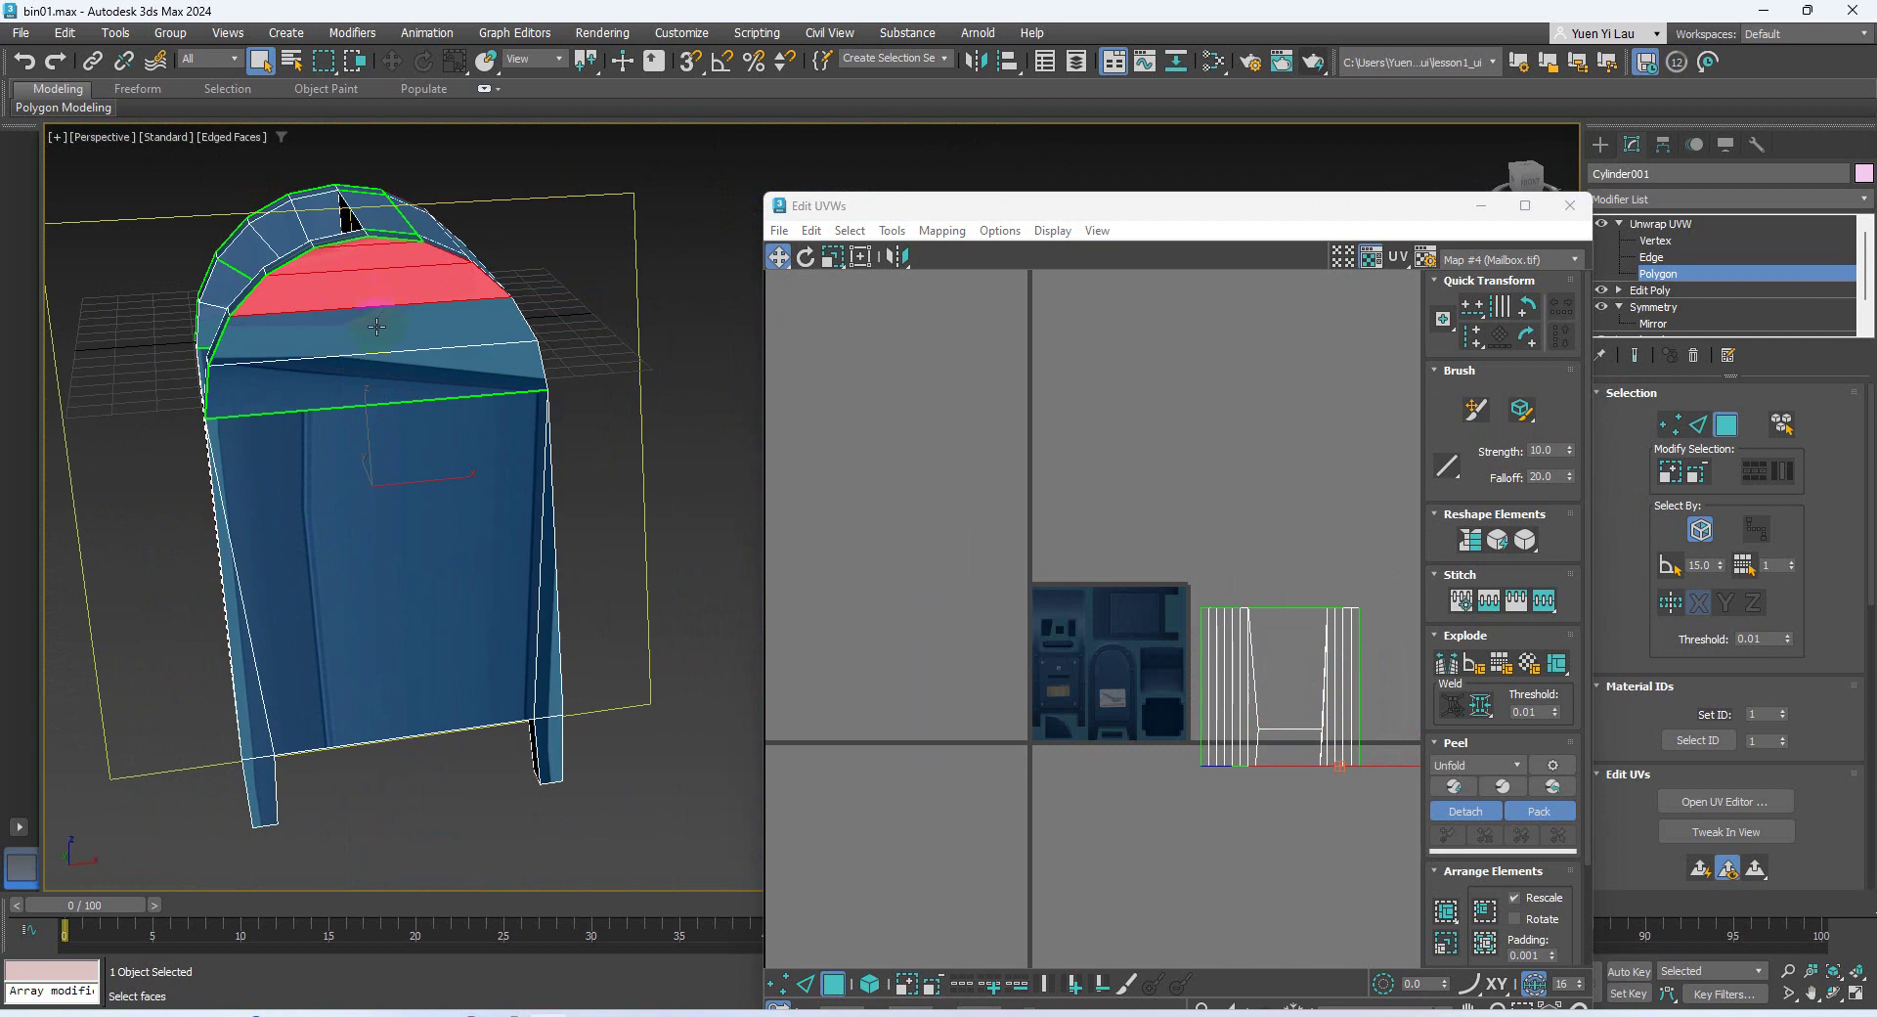
pyautogui.keyDown('ctrl'); pyautogui.click(374, 332); pyautogui.keyUp('ctrl')
pyautogui.keyDown('ctrl'); pyautogui.click(368, 377); pyautogui.keyUp('ctrl')
# Add the opposite side wall's lower panel and both leg areas to the selection
pyautogui.keyDown('ctrl'); pyautogui.click(284, 600); pyautogui.keyUp('ctrl')
pyautogui.keyDown('ctrl'); pyautogui.click(260, 683); pyautogui.keyUp('ctrl')
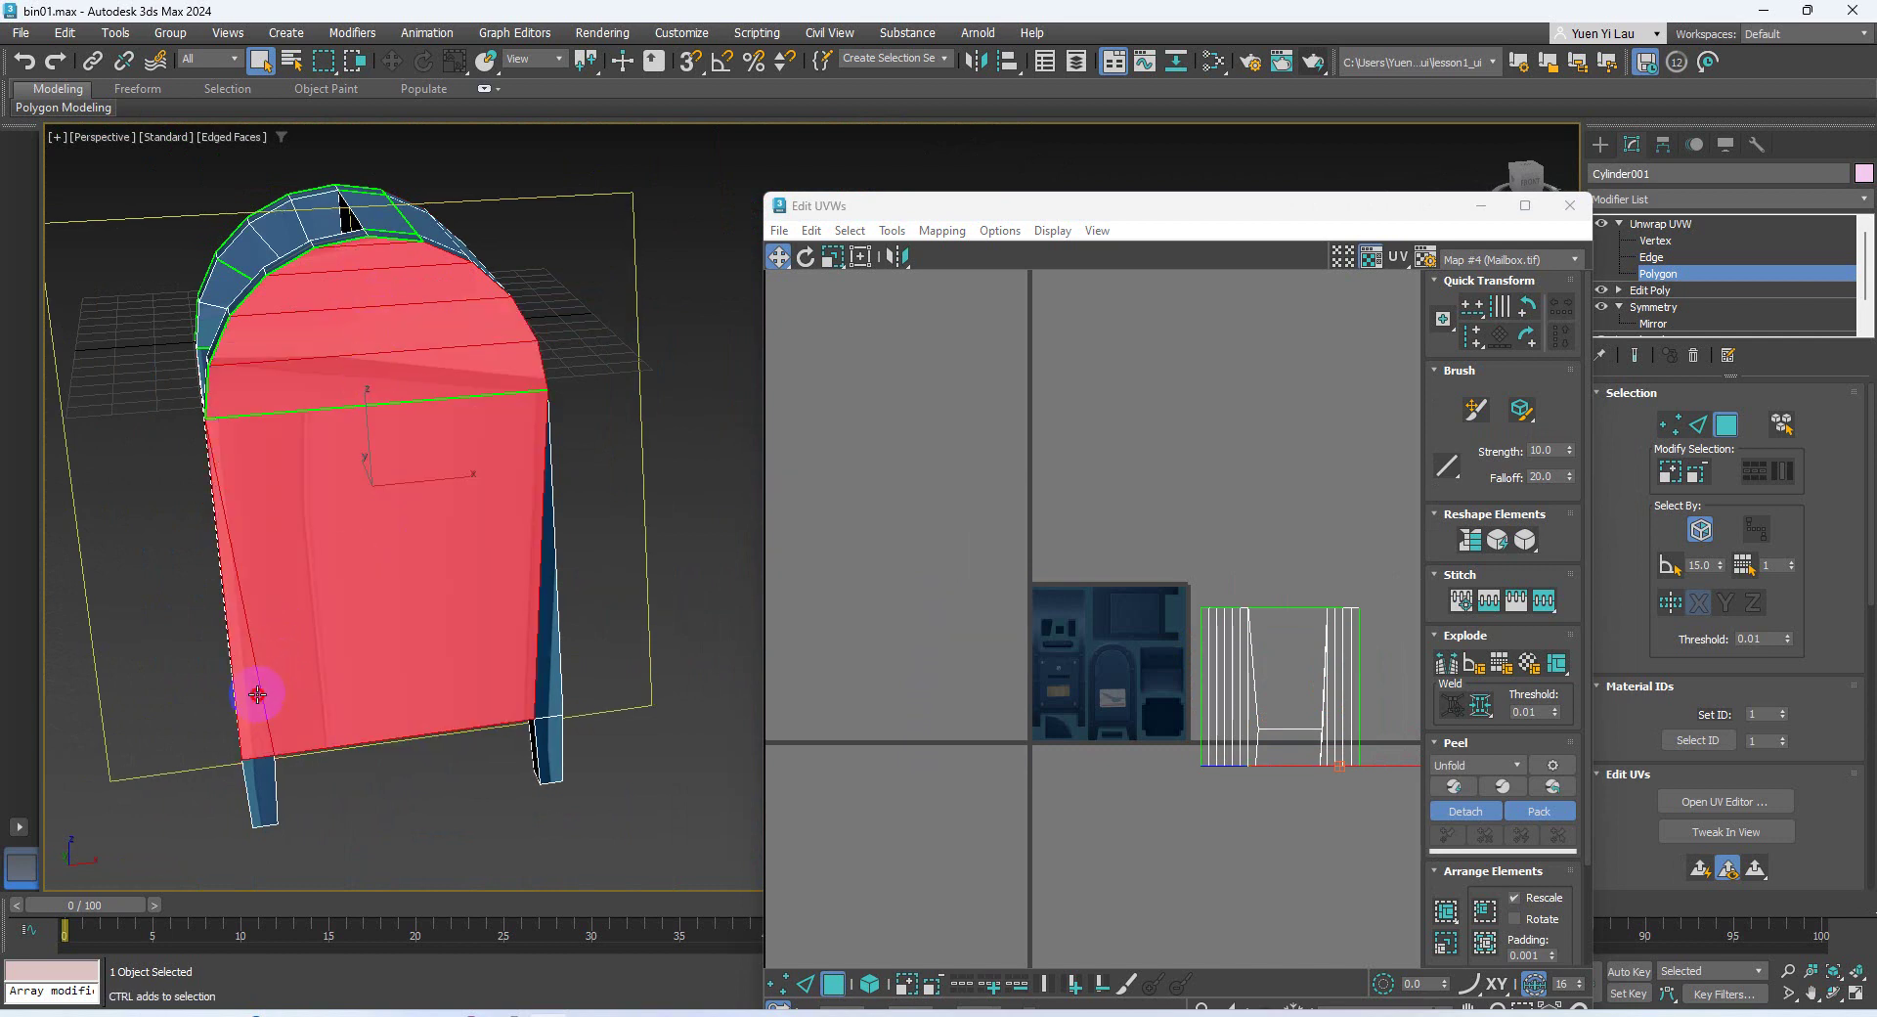
pyautogui.keyDown('ctrl'); pyautogui.click(253, 804); pyautogui.keyUp('ctrl')
pyautogui.keyDown('ctrl'); pyautogui.click(545, 662); pyautogui.keyUp('ctrl')
pyautogui.keyDown('ctrl'); pyautogui.click(533, 767); pyautogui.keyUp('ctrl')
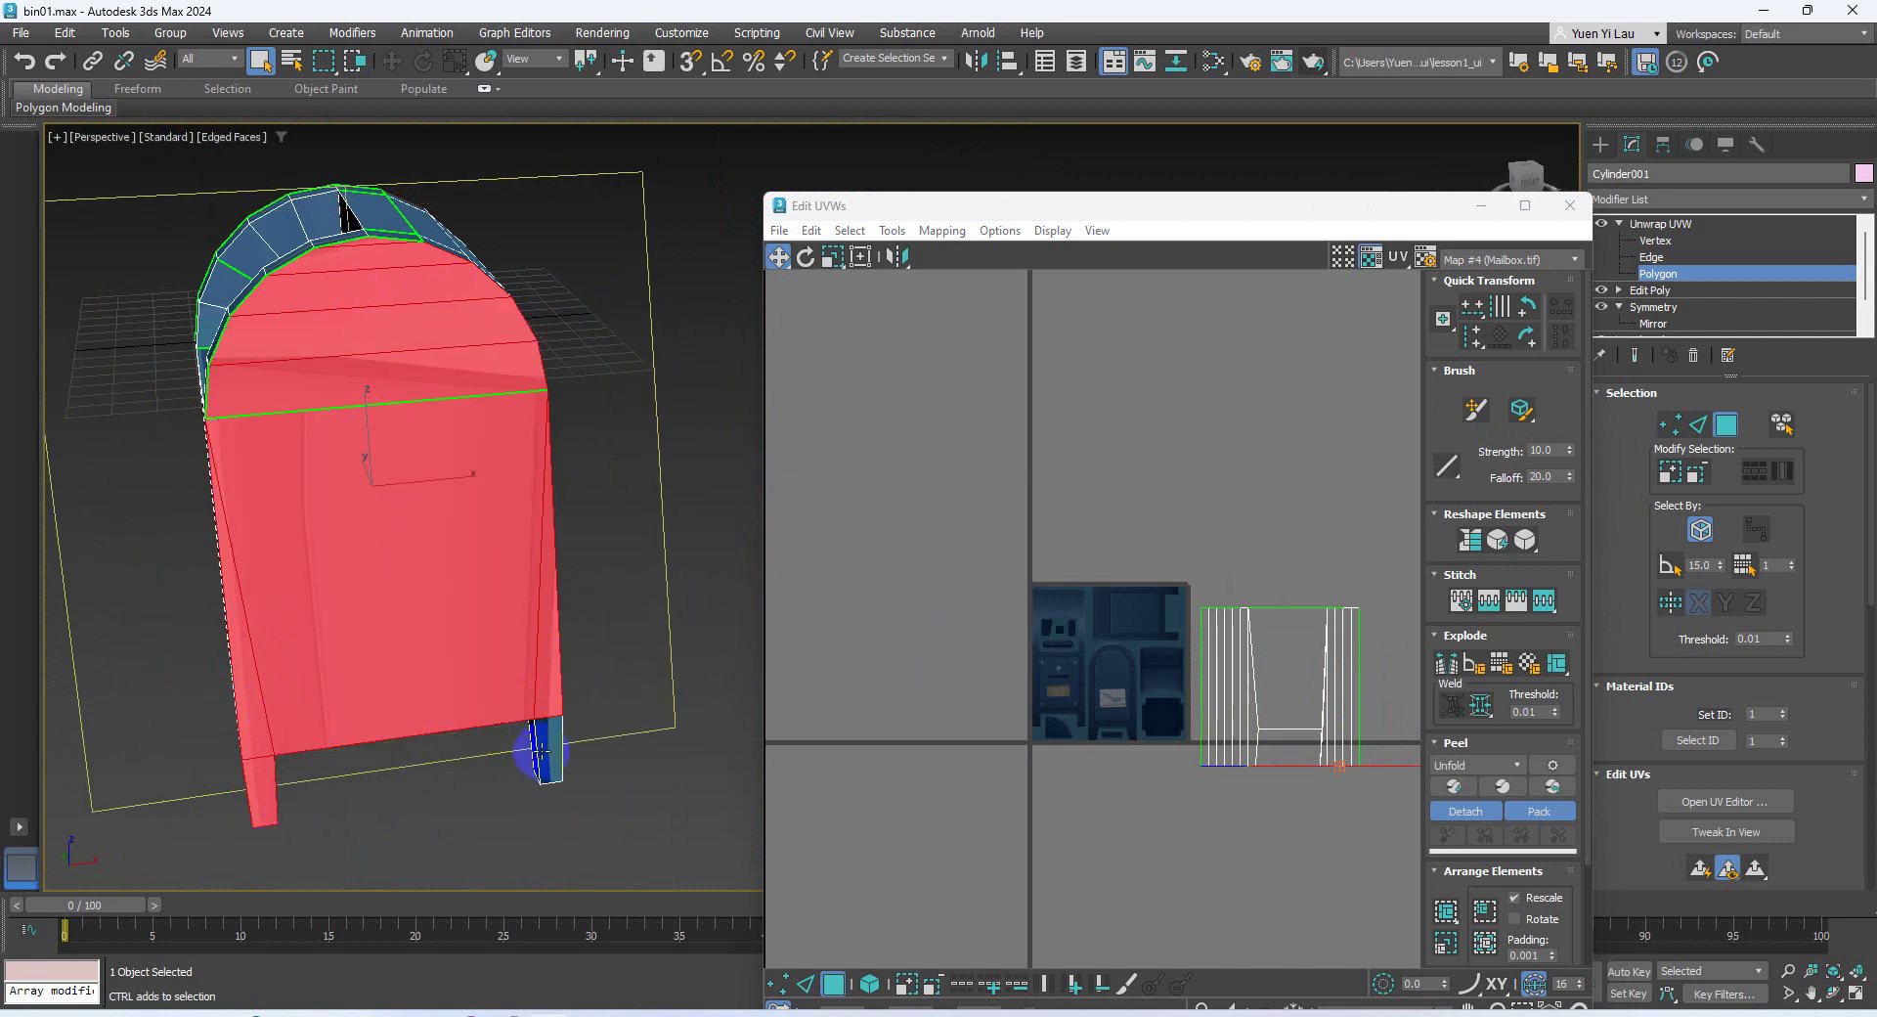
# Apply a planar projection to the selected side-wall polygons and align it to the Y axis
pyautogui.keyDown('alt'); pyautogui.moveTo(557, 772); pyautogui.dragTo(440, 513, button='middle'); pyautogui.keyUp('alt')
pyautogui.scroll(-3, 1672, 735)
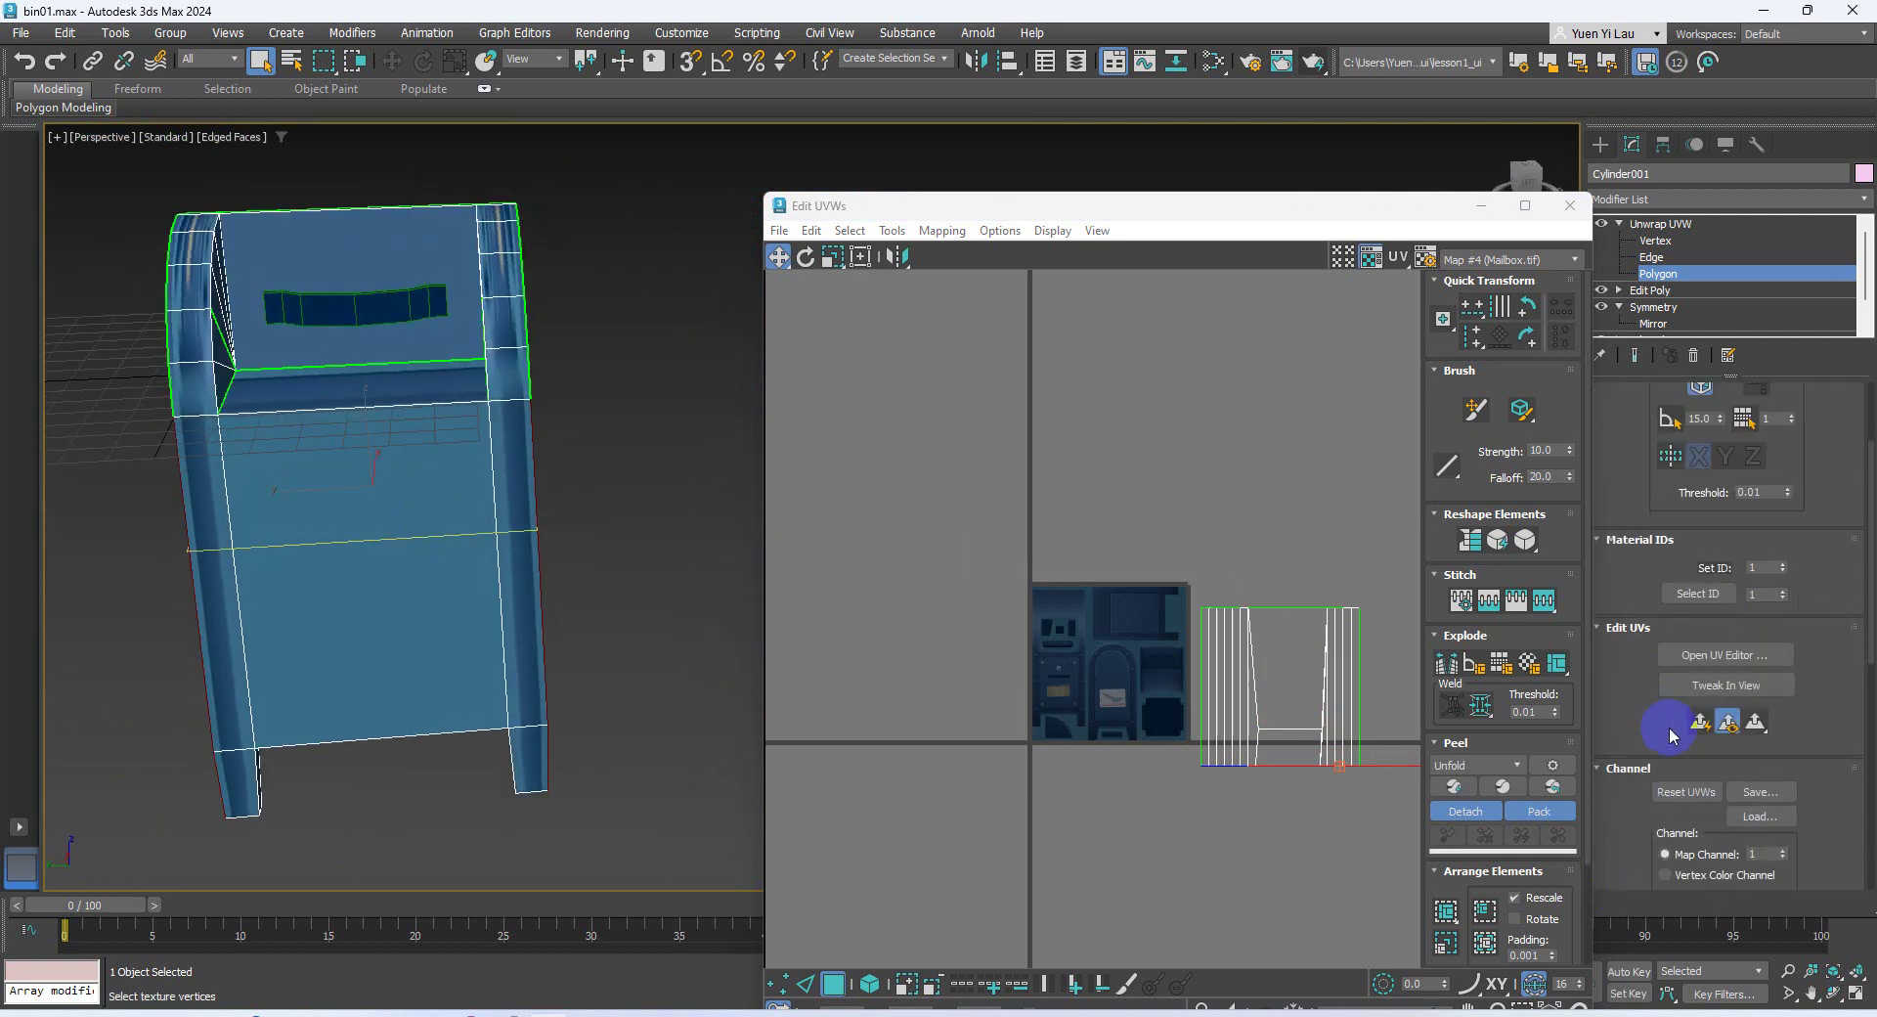
pyautogui.scroll(-4, 1674, 743)
pyautogui.click(1688, 866)
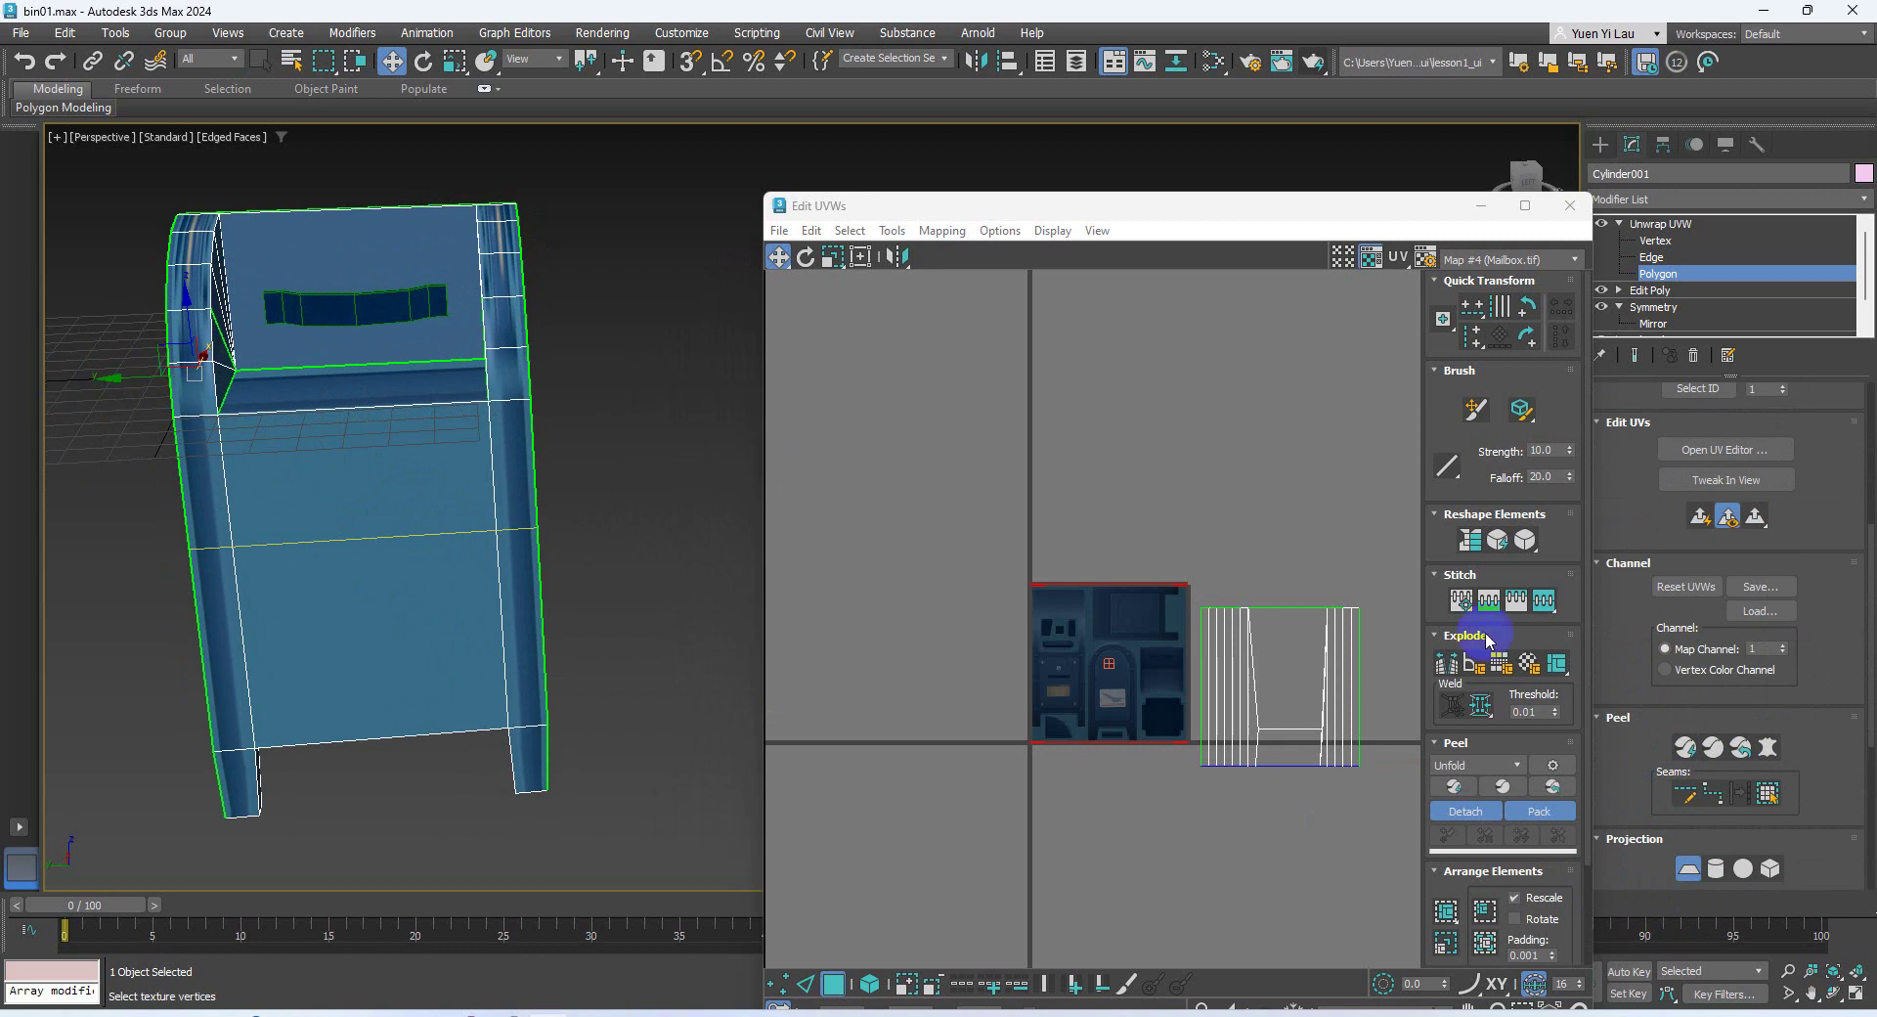
pyautogui.scroll(-1, 1711, 804)
pyautogui.click(1697, 858)
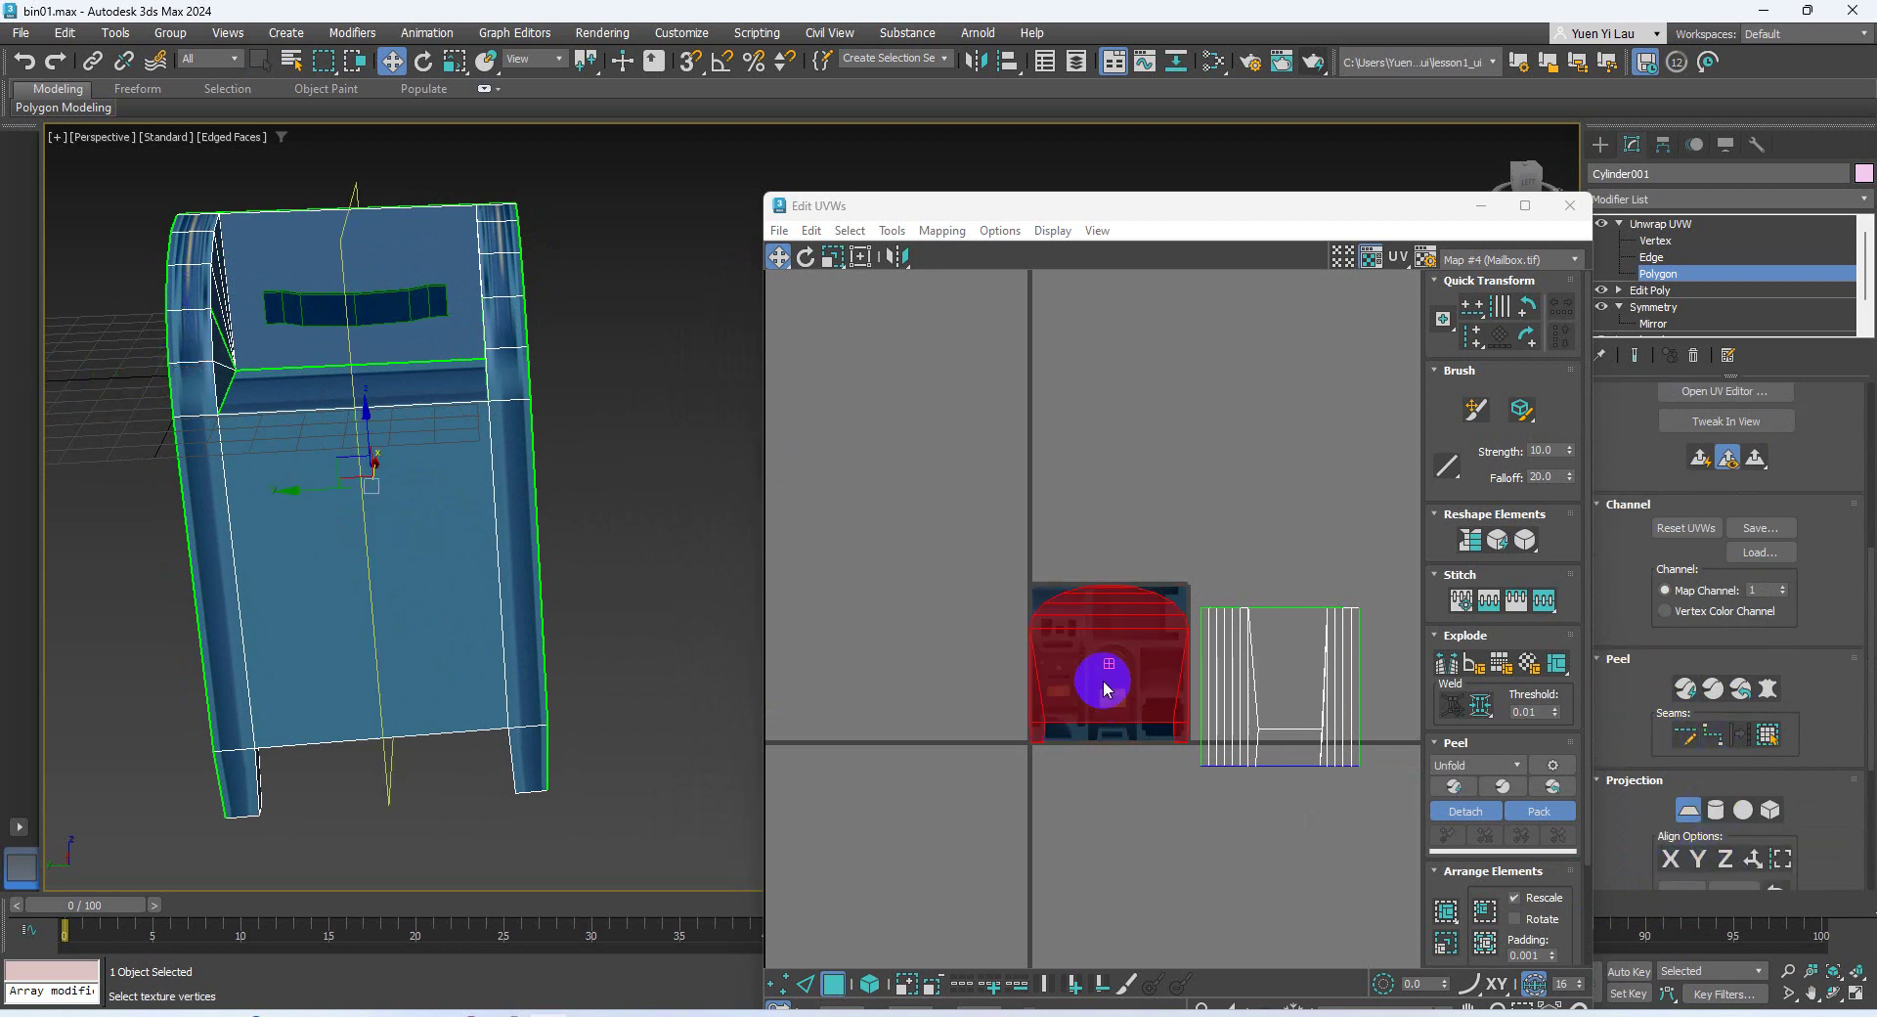
# Turn off the planar projection and narrow the side-wall UV shell horizontally to about half its width
pyautogui.scroll(3, 1039, 577)
pyautogui.moveTo(930, 401); pyautogui.dragTo(822, 302, button='middle')
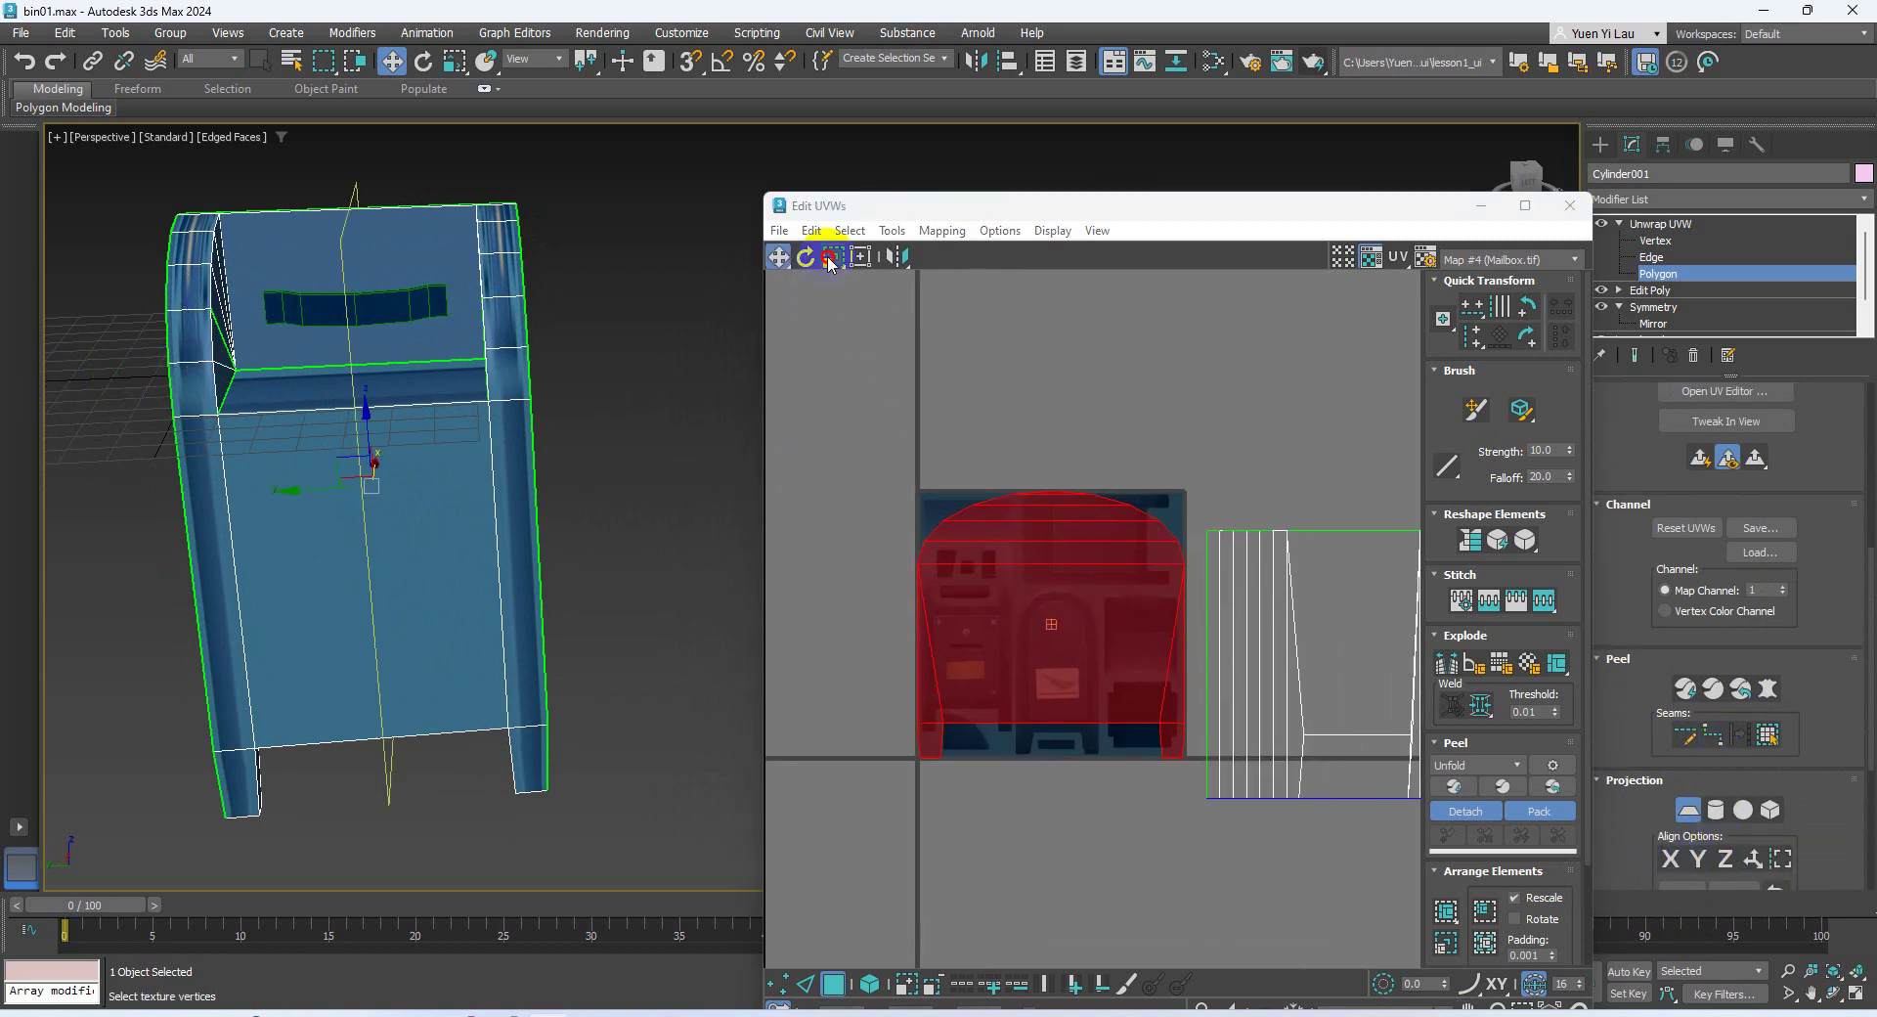
pyautogui.click(836, 300)
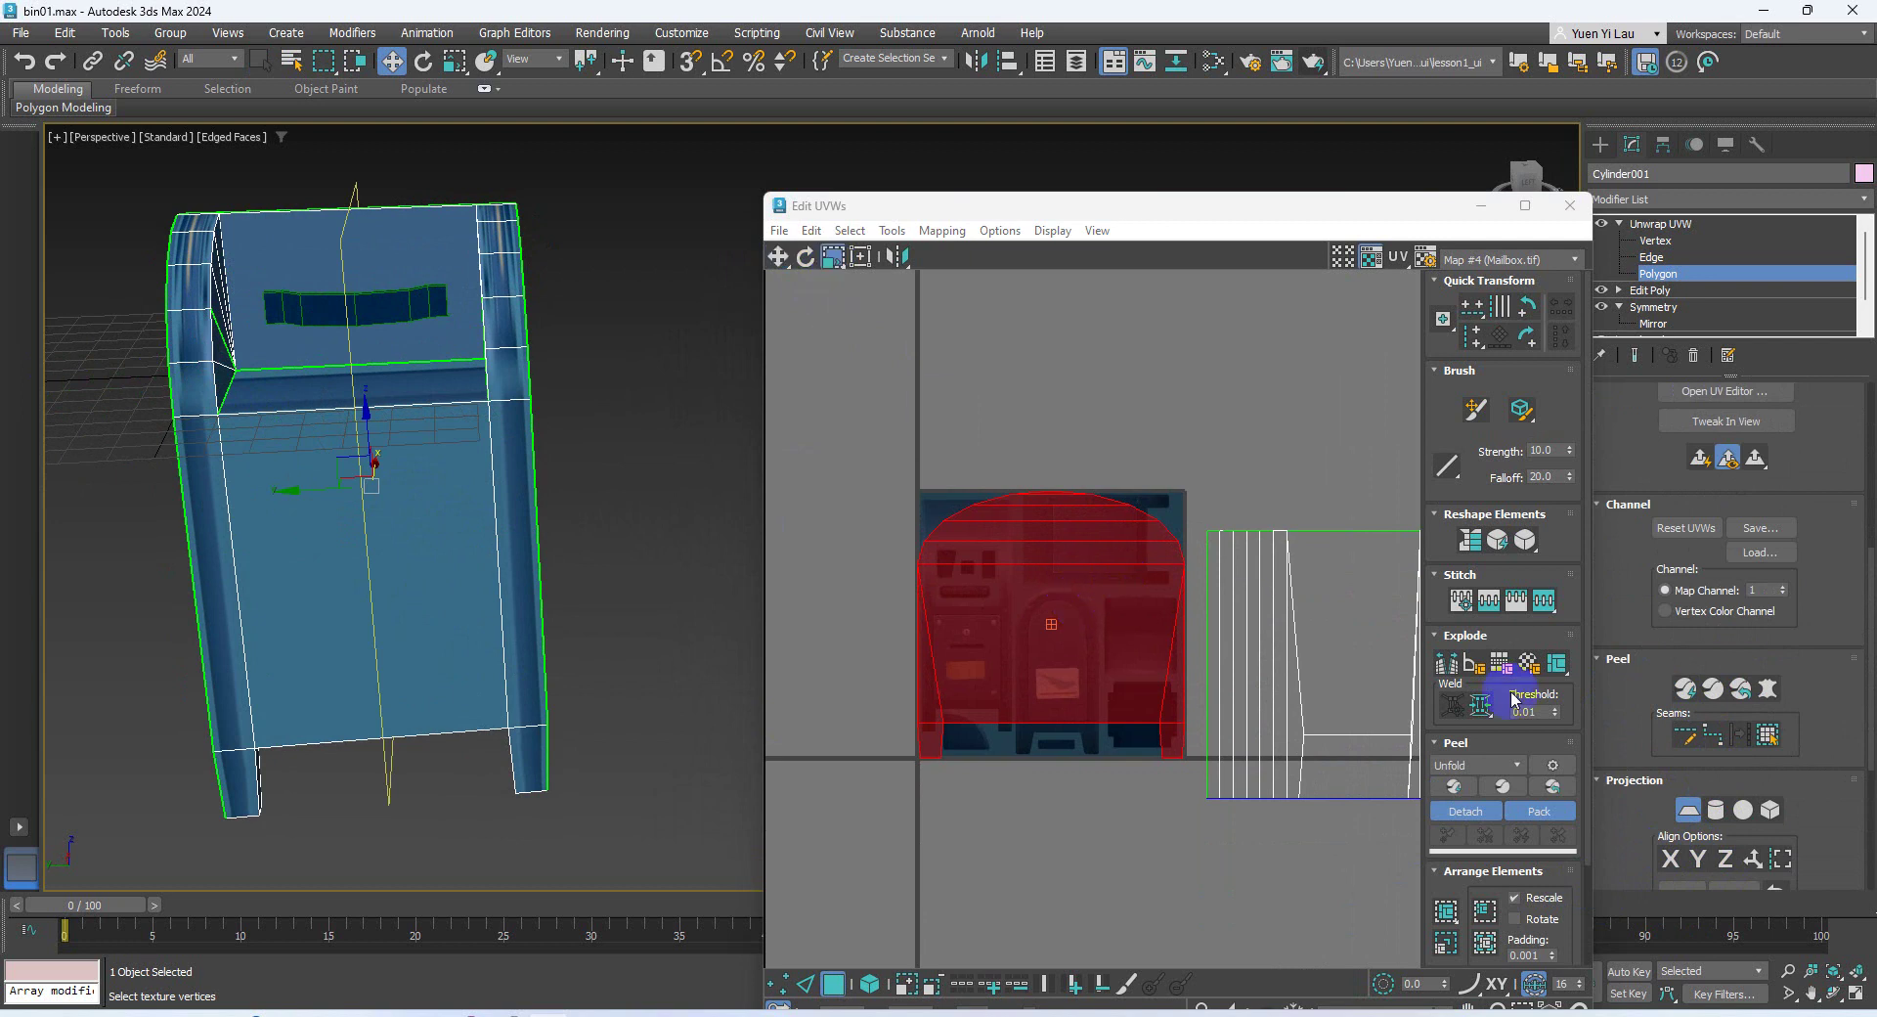
pyautogui.click(1691, 814)
pyautogui.click(1148, 611)
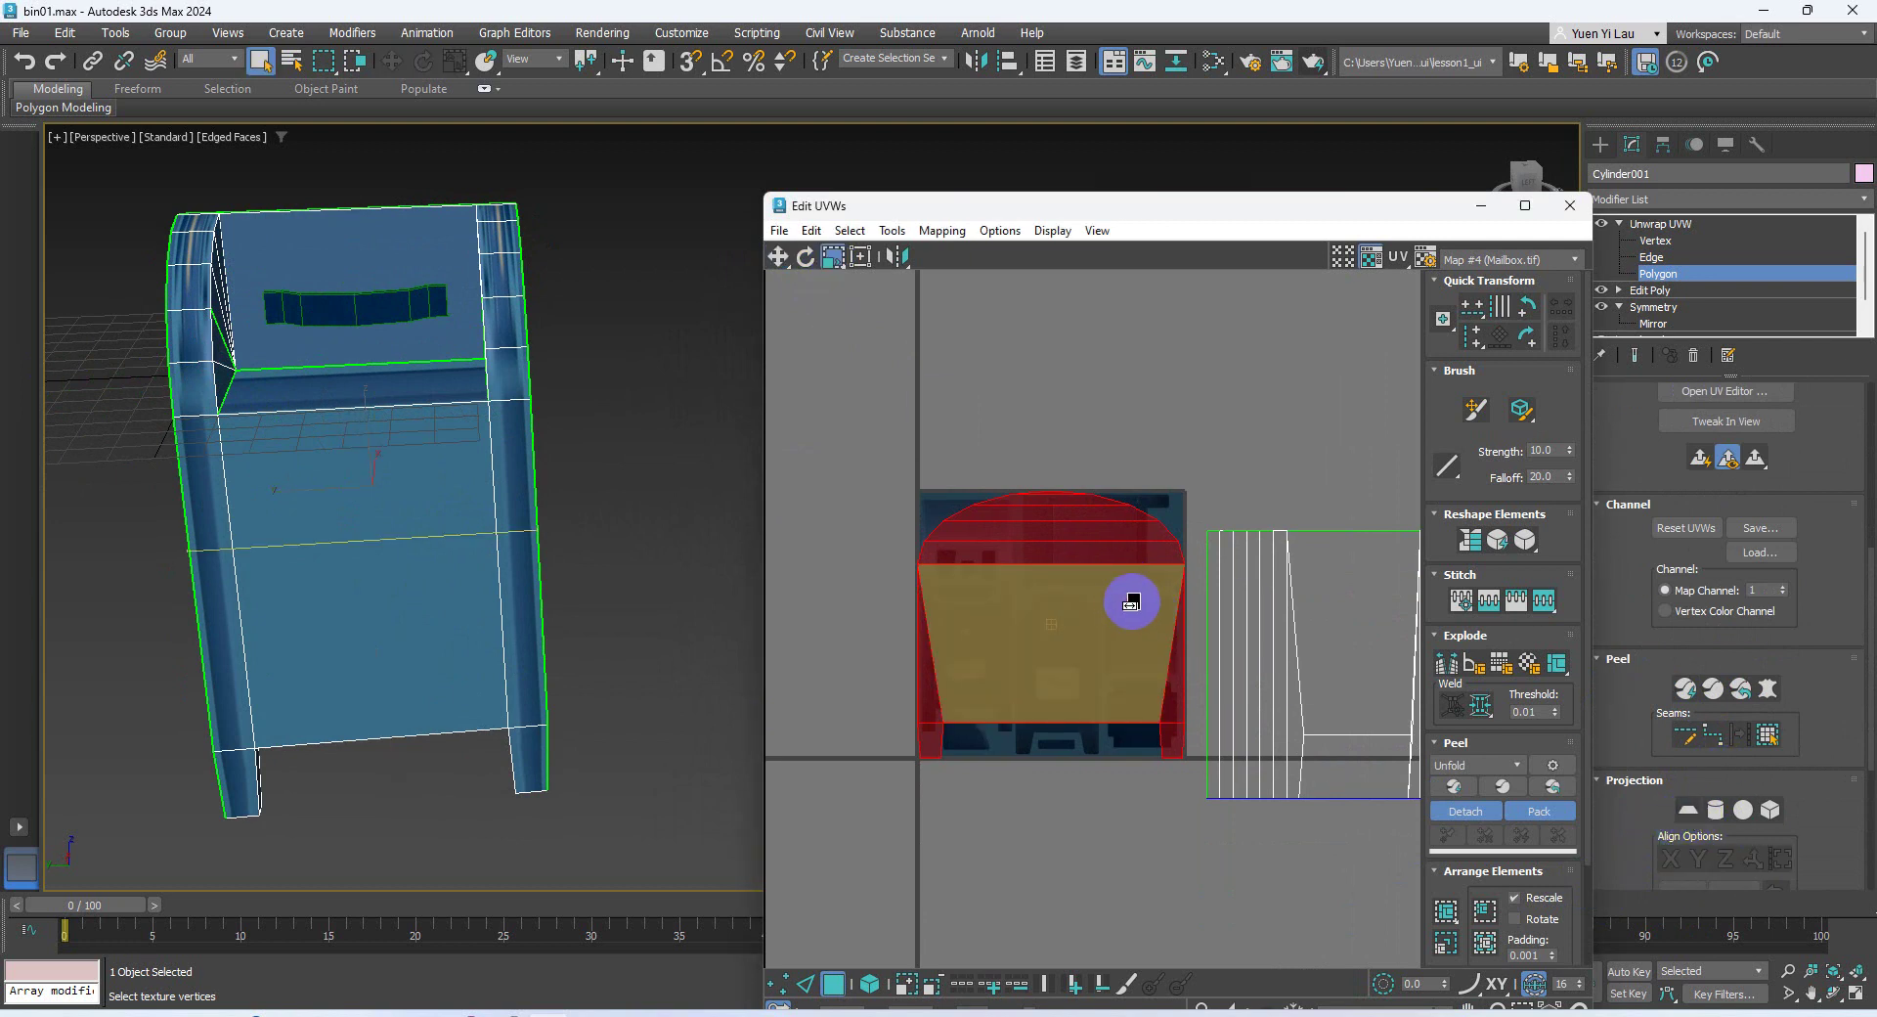
pyautogui.moveTo(1132, 603)
pyautogui.mouseDown()
pyautogui.moveTo(1060, 599)
pyautogui.moveTo(1095, 611)
pyautogui.mouseUp()
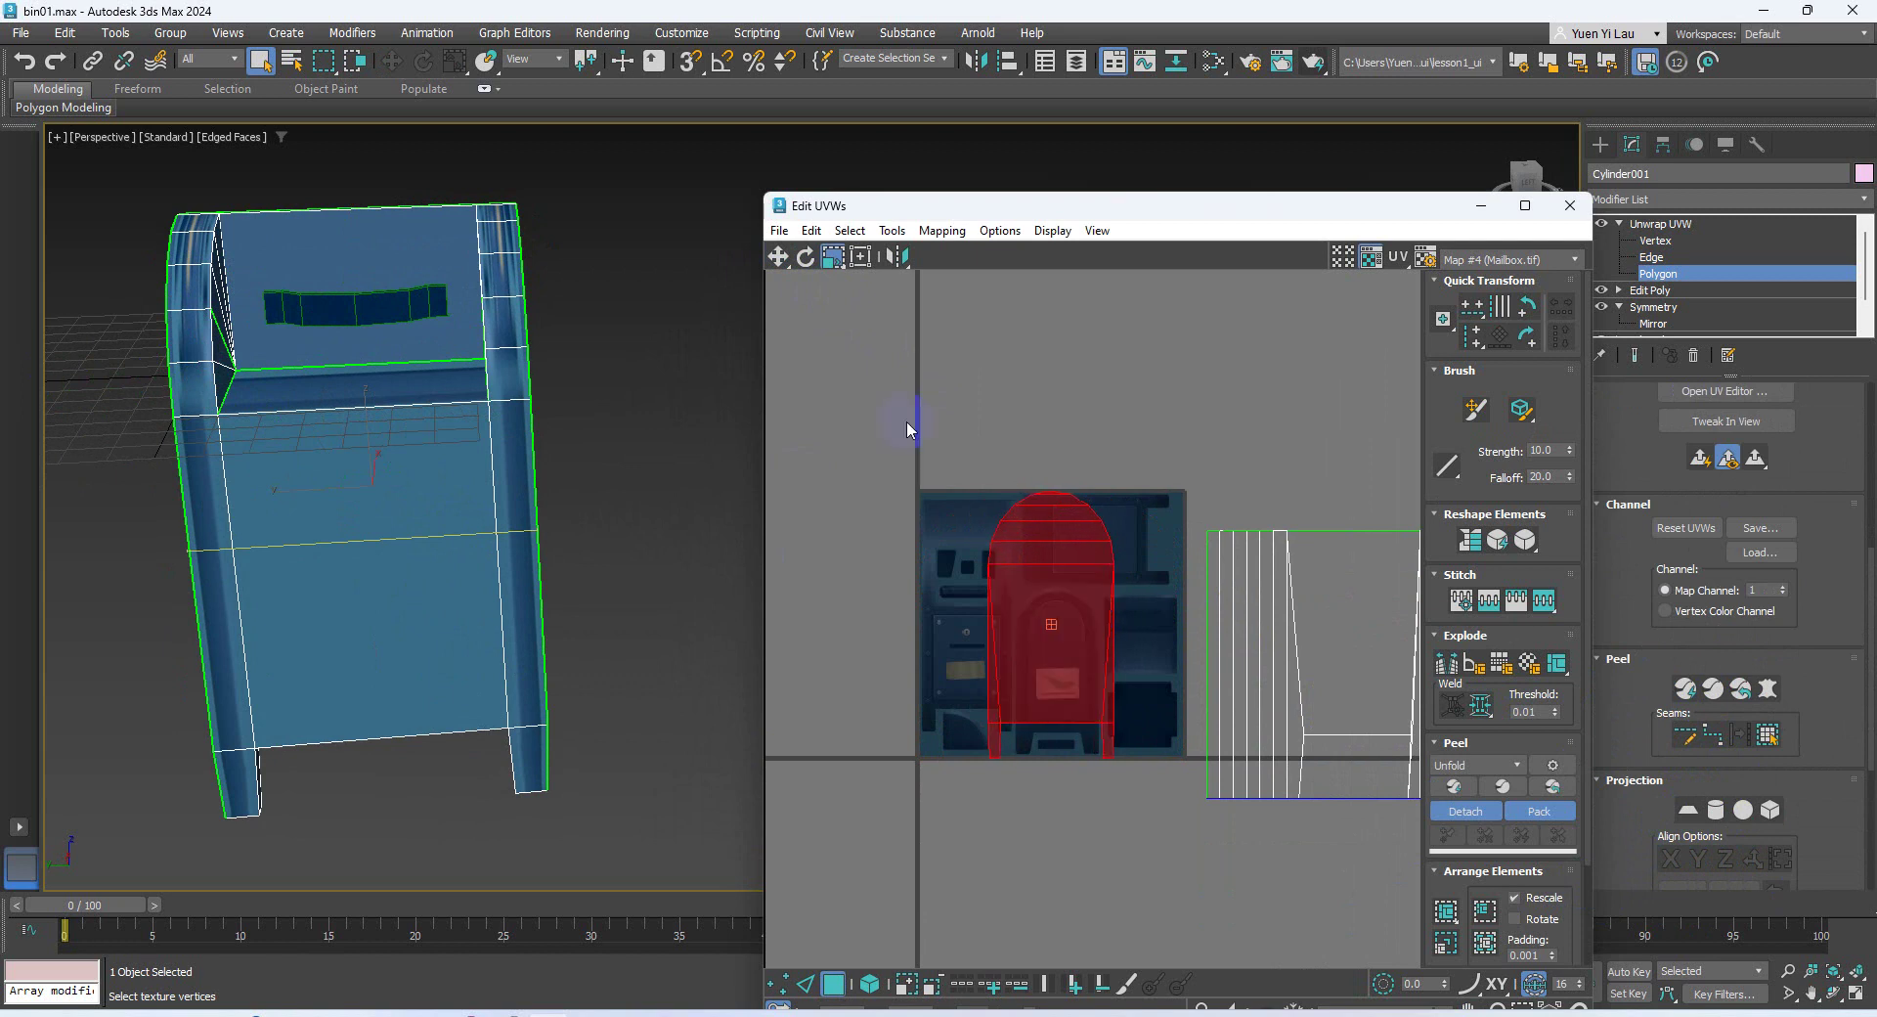
# Shorten the side-wall UV shell vertically, then scale it down uniformly toward the size of the arched panel
pyautogui.moveTo(834, 275); pyautogui.dragTo(834, 281)
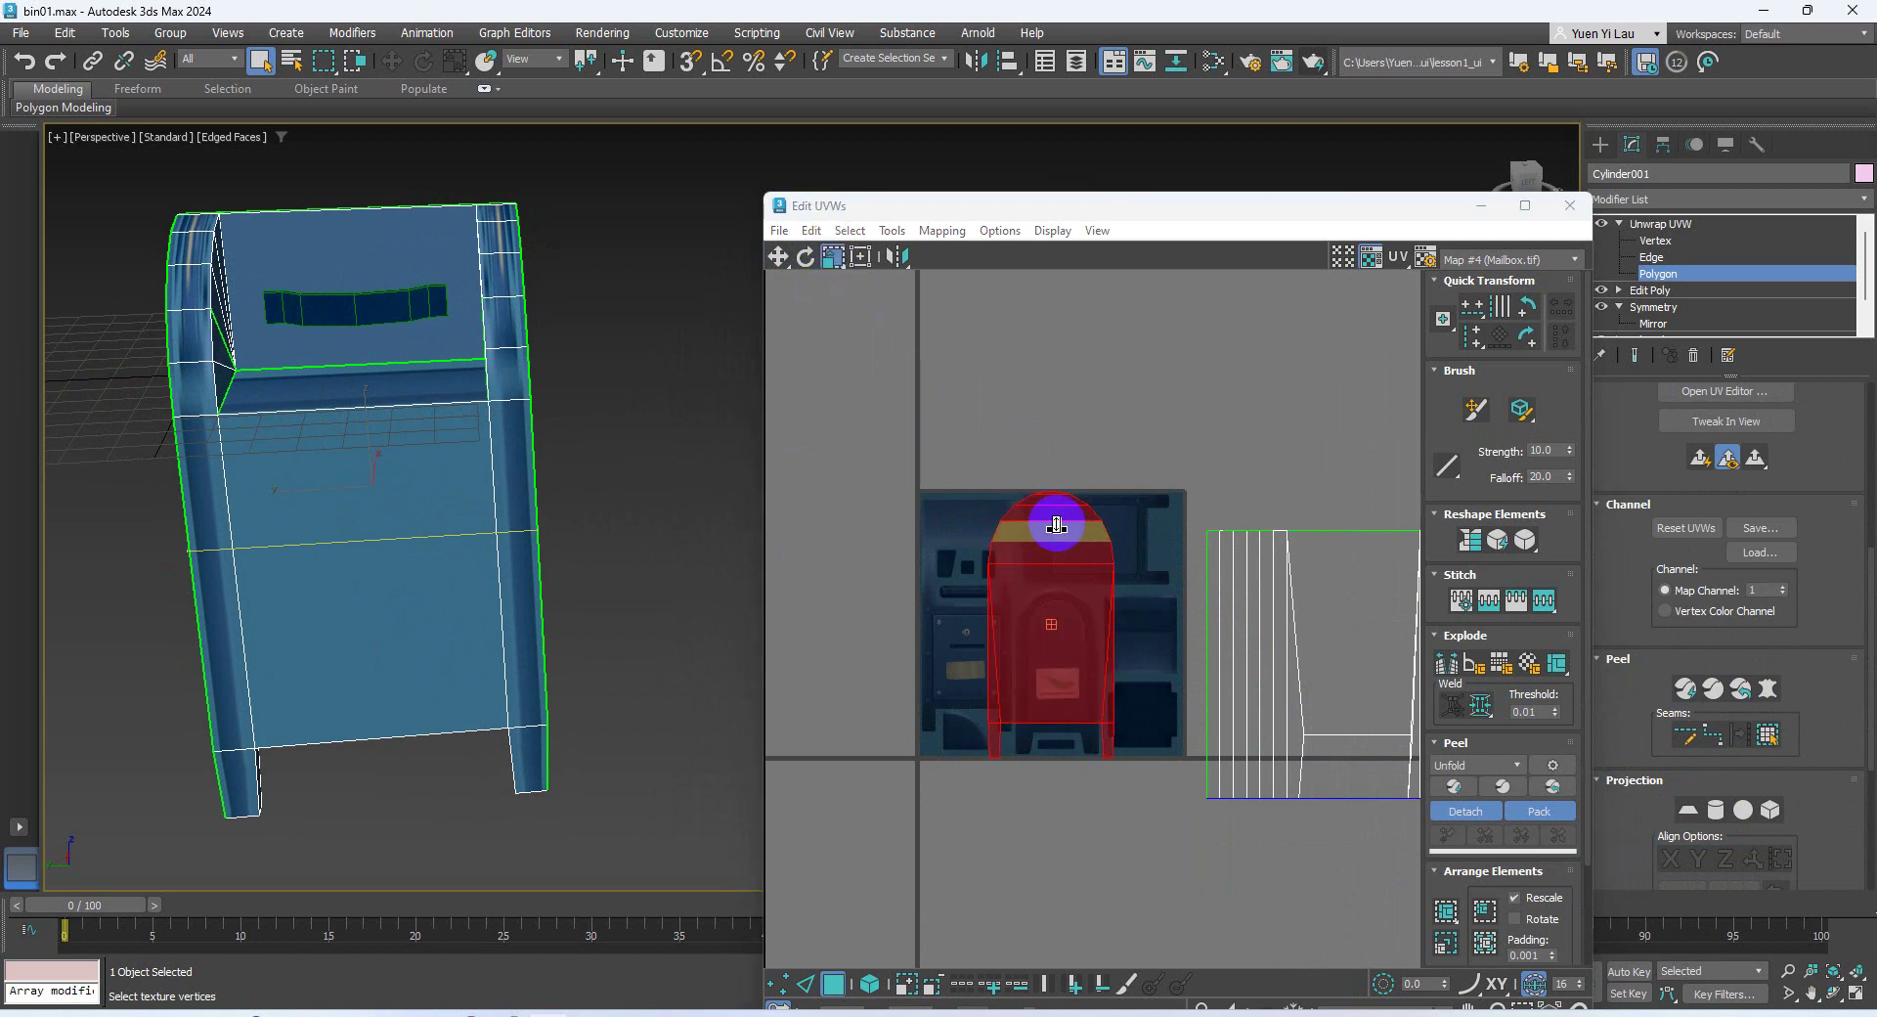
pyautogui.moveTo(1056, 524); pyautogui.dragTo(1045, 644)
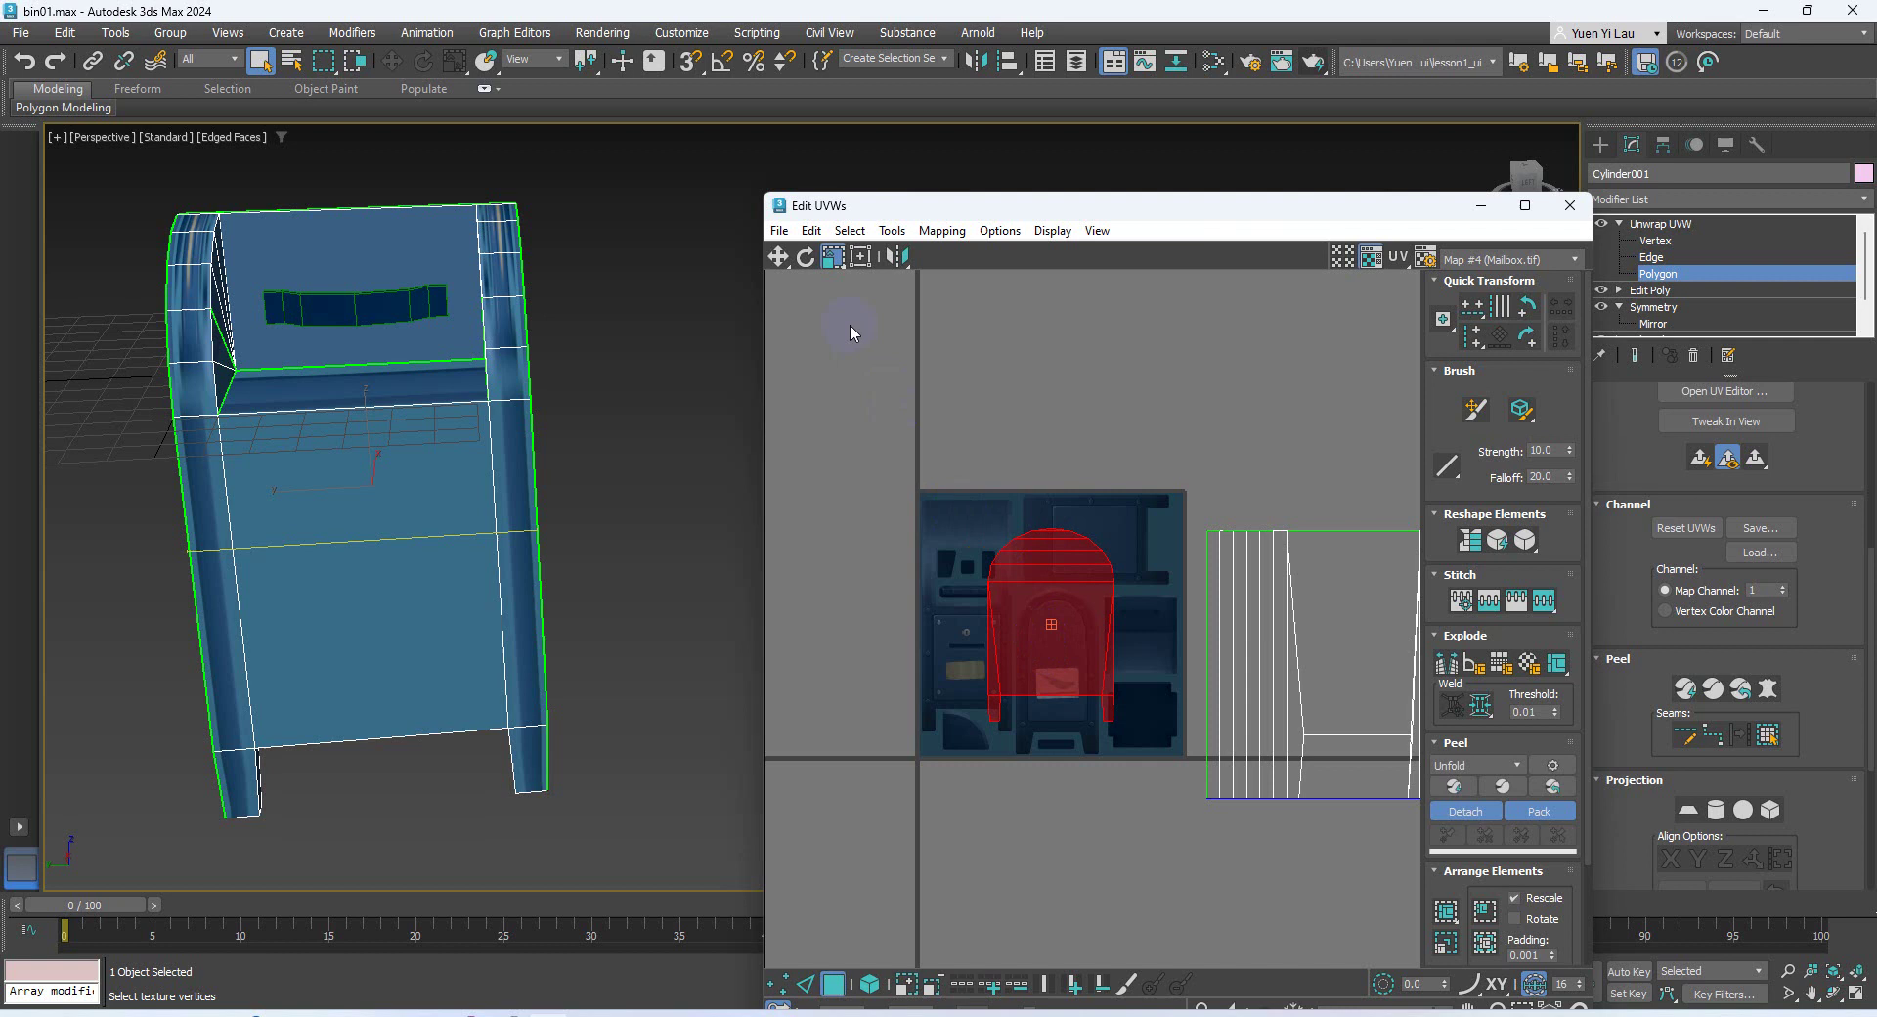
pyautogui.click(837, 238)
pyautogui.moveTo(1098, 519); pyautogui.dragTo(1031, 674)
# Move the side-wall UV shell onto the arched panel with the eagle label in the texture
pyautogui.scroll(5, 1031, 674)
pyautogui.moveTo(1060, 669); pyautogui.dragTo(1078, 519, button='middle')
pyautogui.scroll(3, 1078, 518)
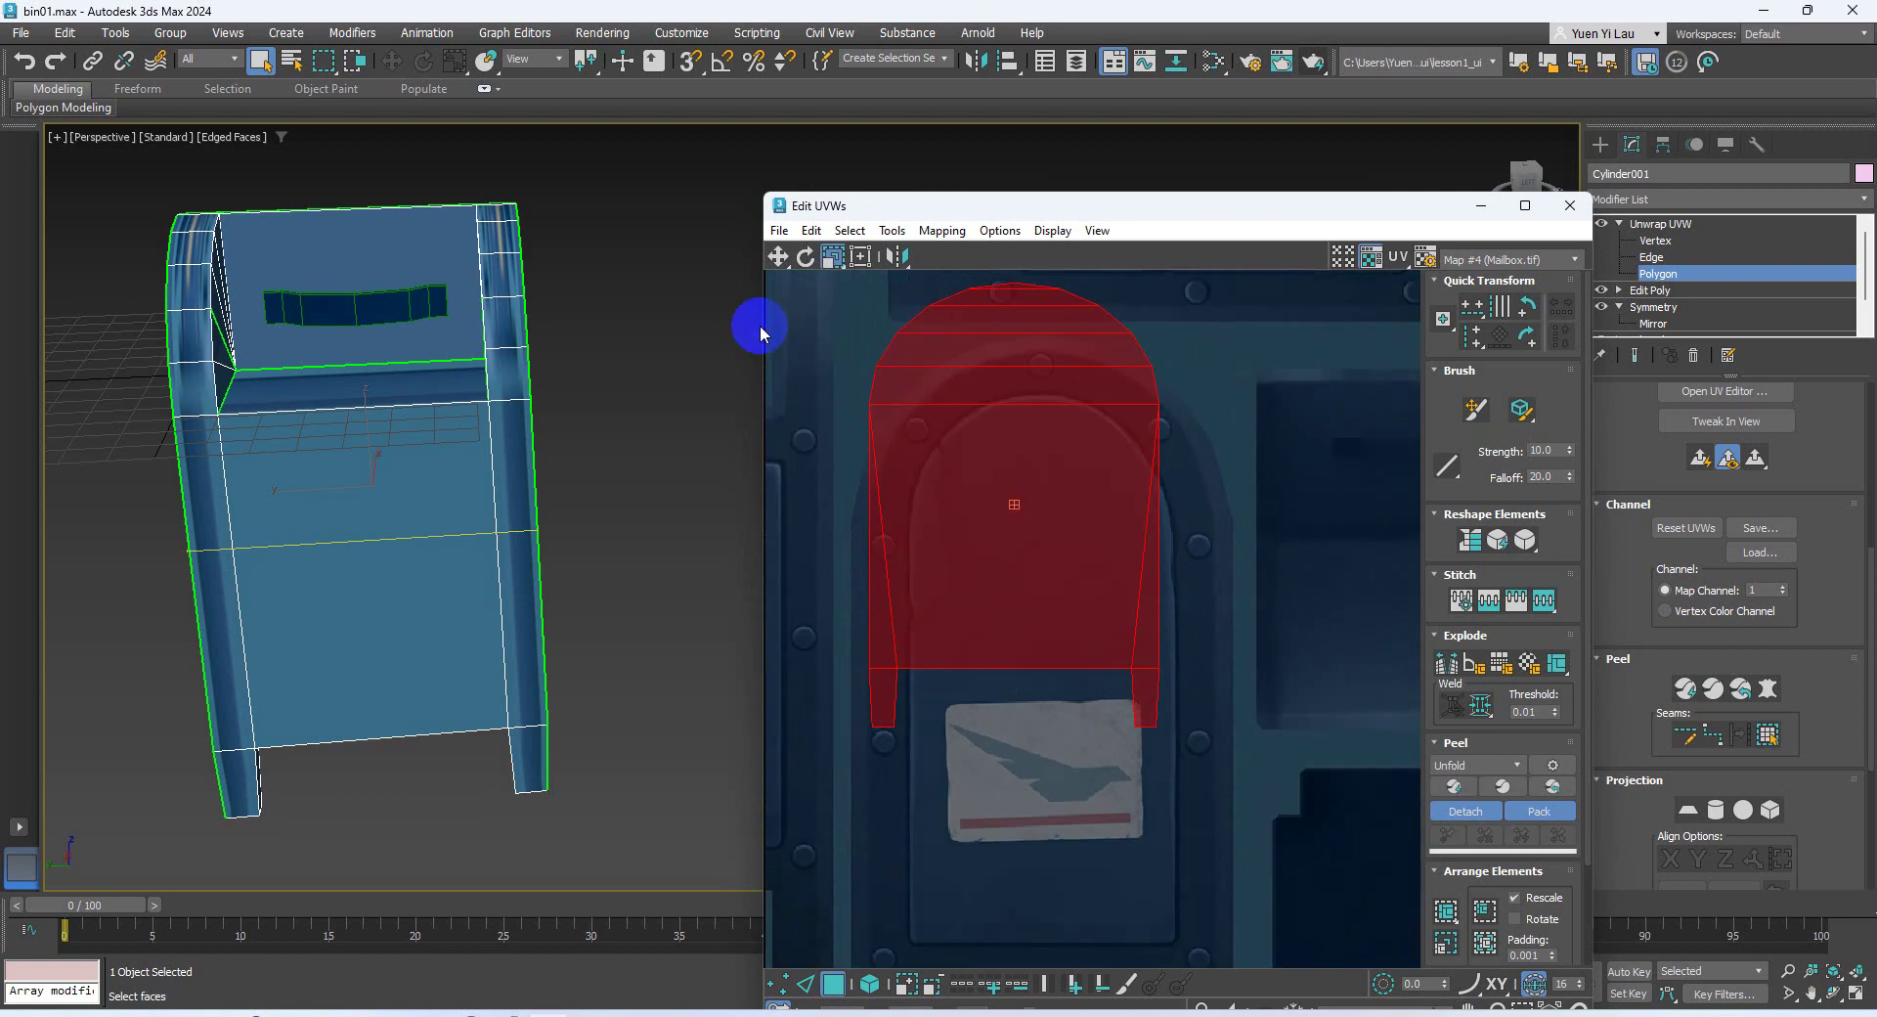
pyautogui.click(778, 257)
pyautogui.moveTo(1071, 471); pyautogui.dragTo(1058, 507)
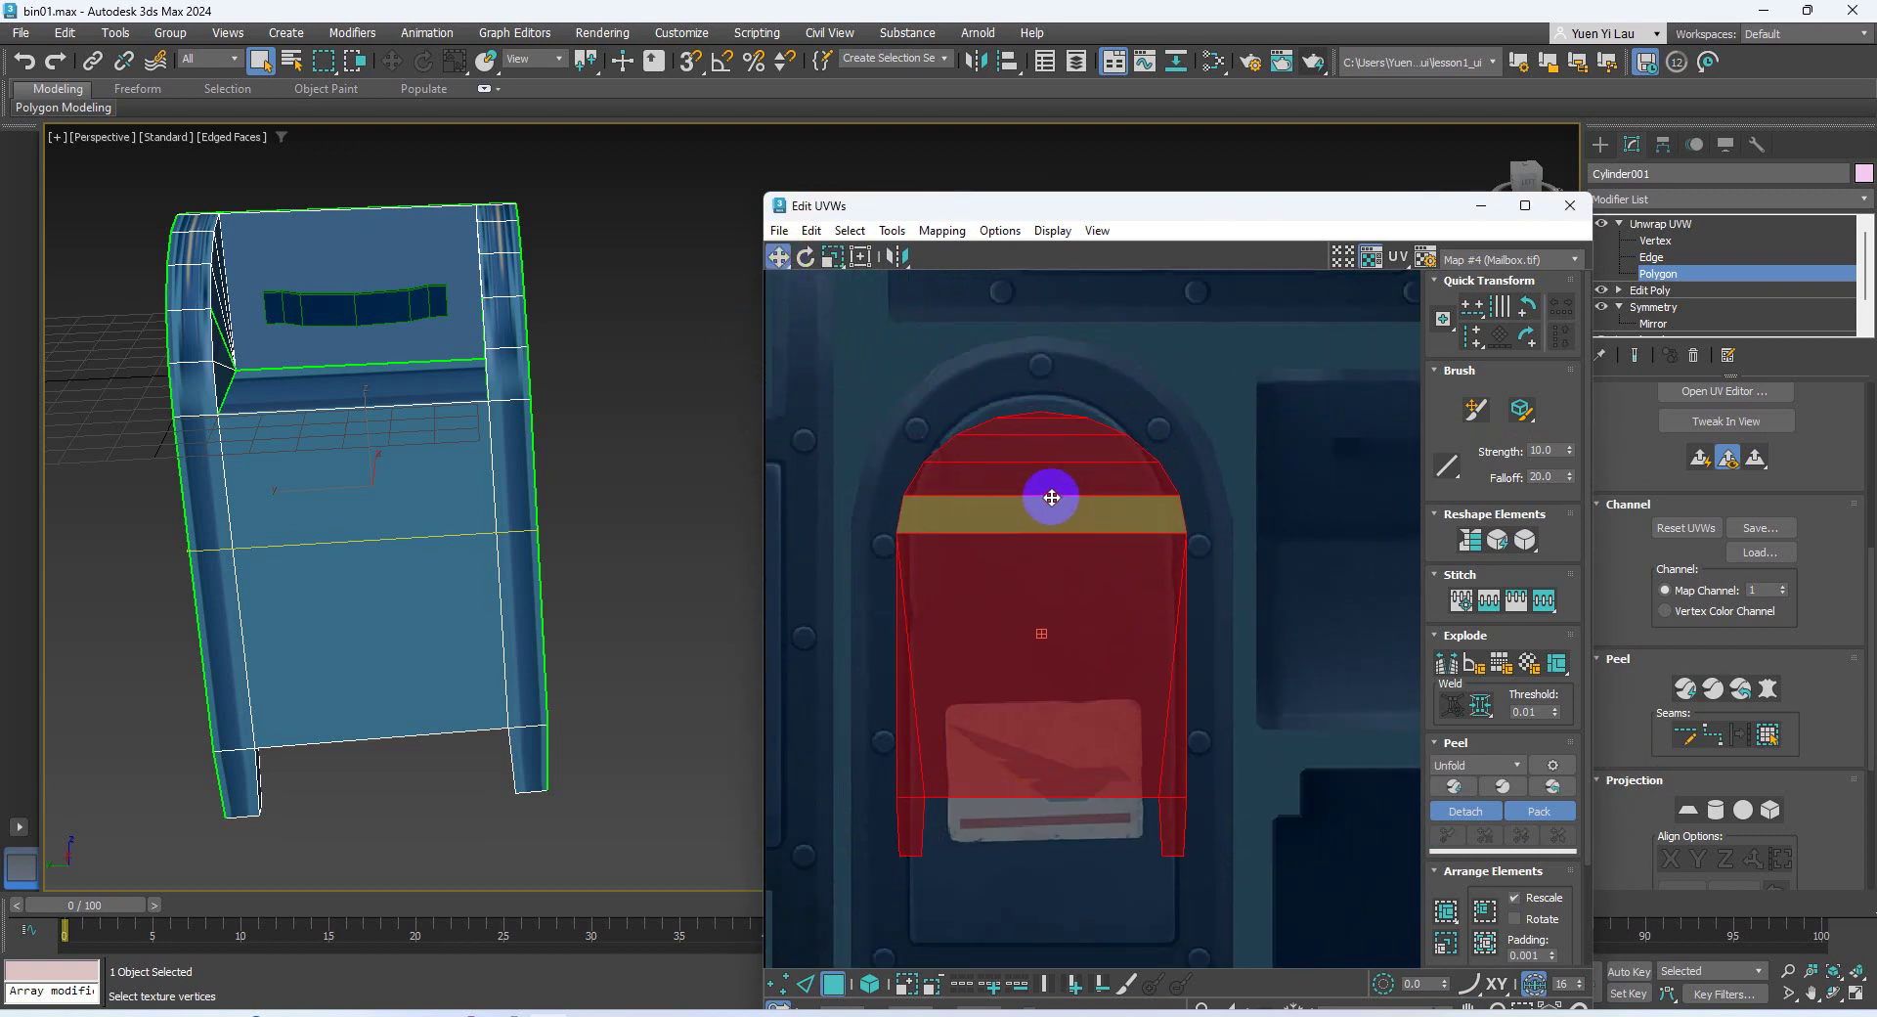
# Nudge the side-wall UV shell up, enlarge it to the arched panel's outer frame, and stretch it slightly vertically
pyautogui.moveTo(1032, 434); pyautogui.dragTo(1035, 431)
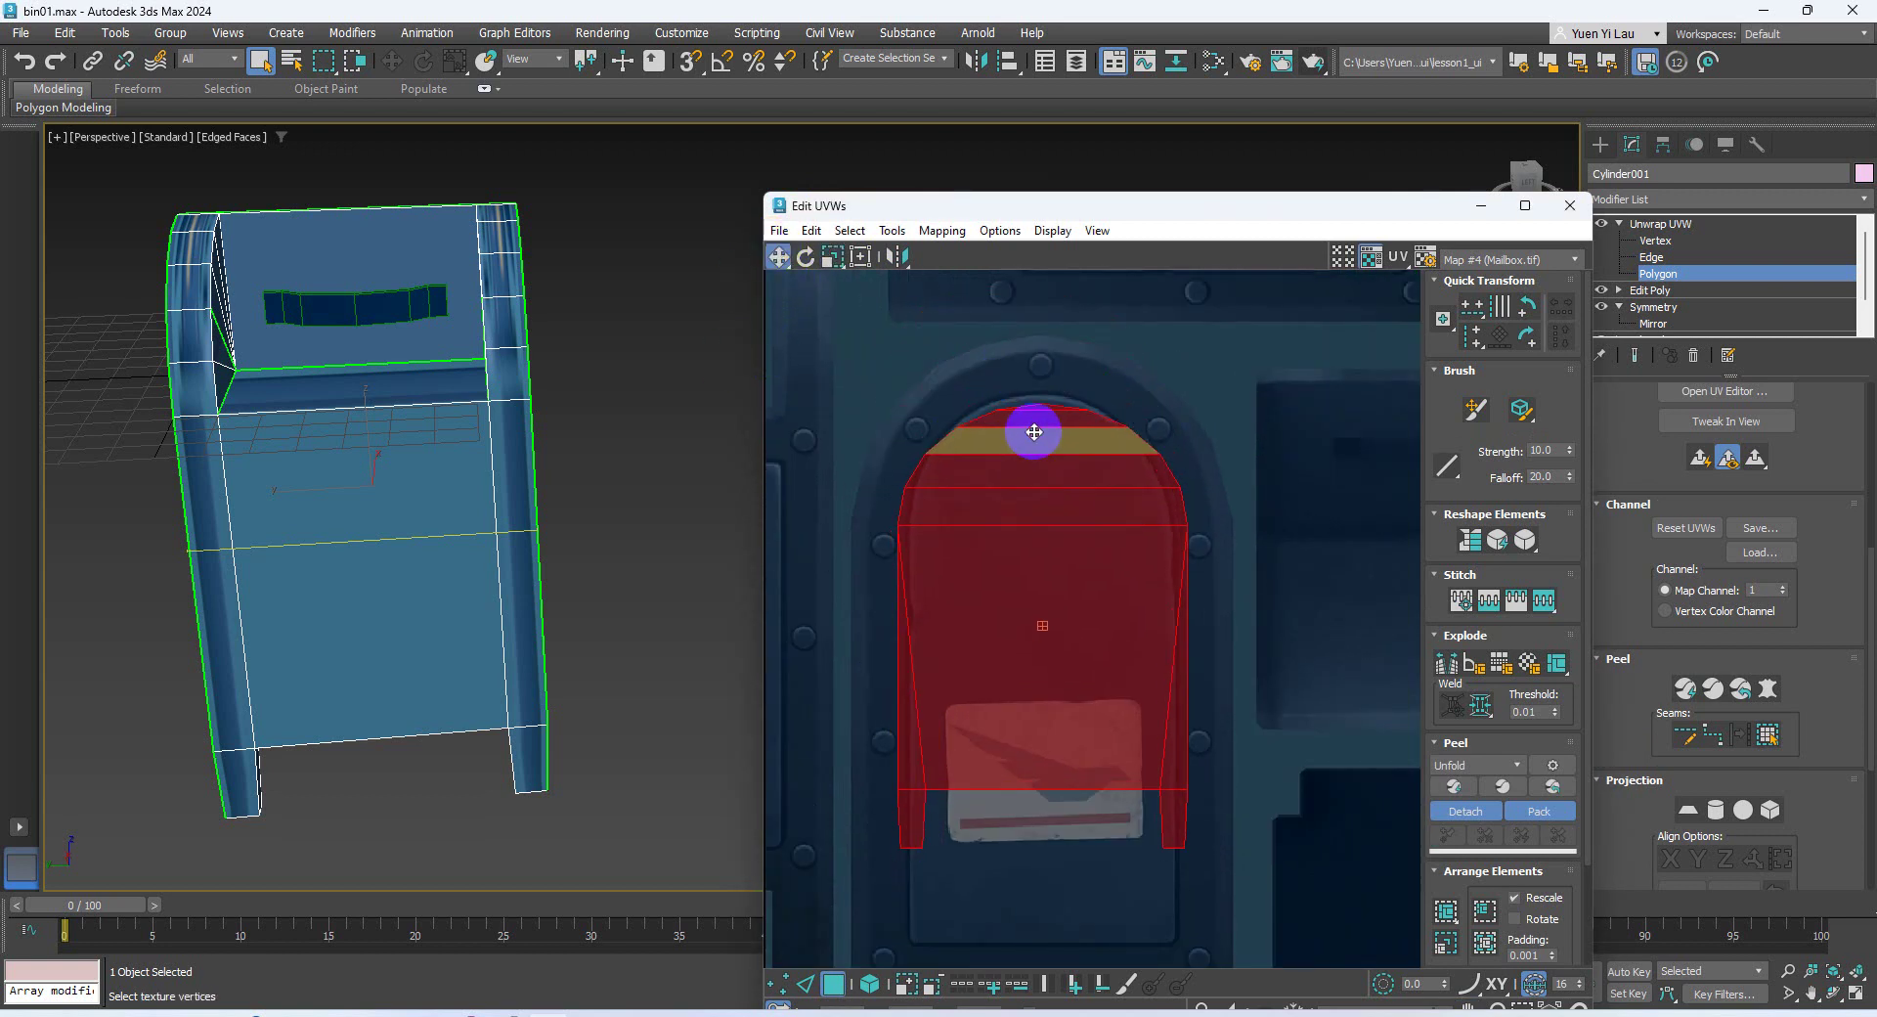
pyautogui.click(831, 257)
pyautogui.moveTo(1153, 486); pyautogui.dragTo(1155, 474)
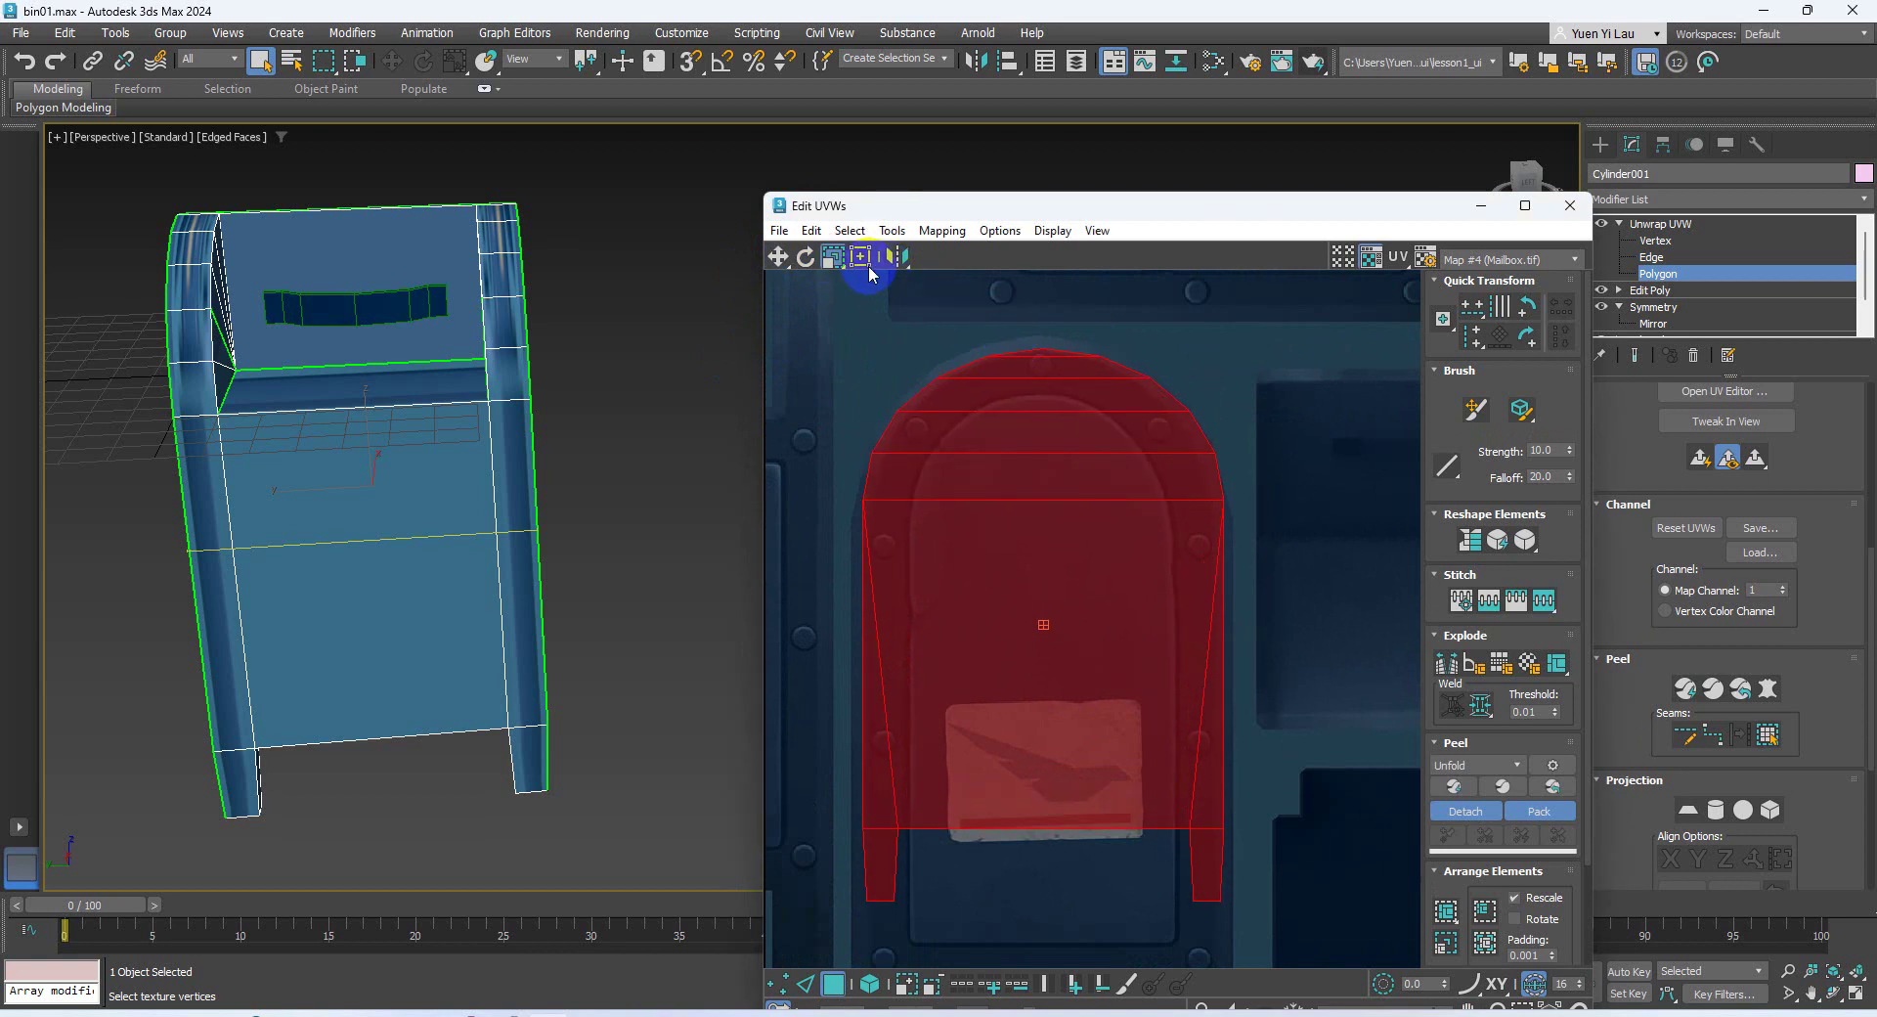
pyautogui.click(838, 259)
pyautogui.click(838, 305)
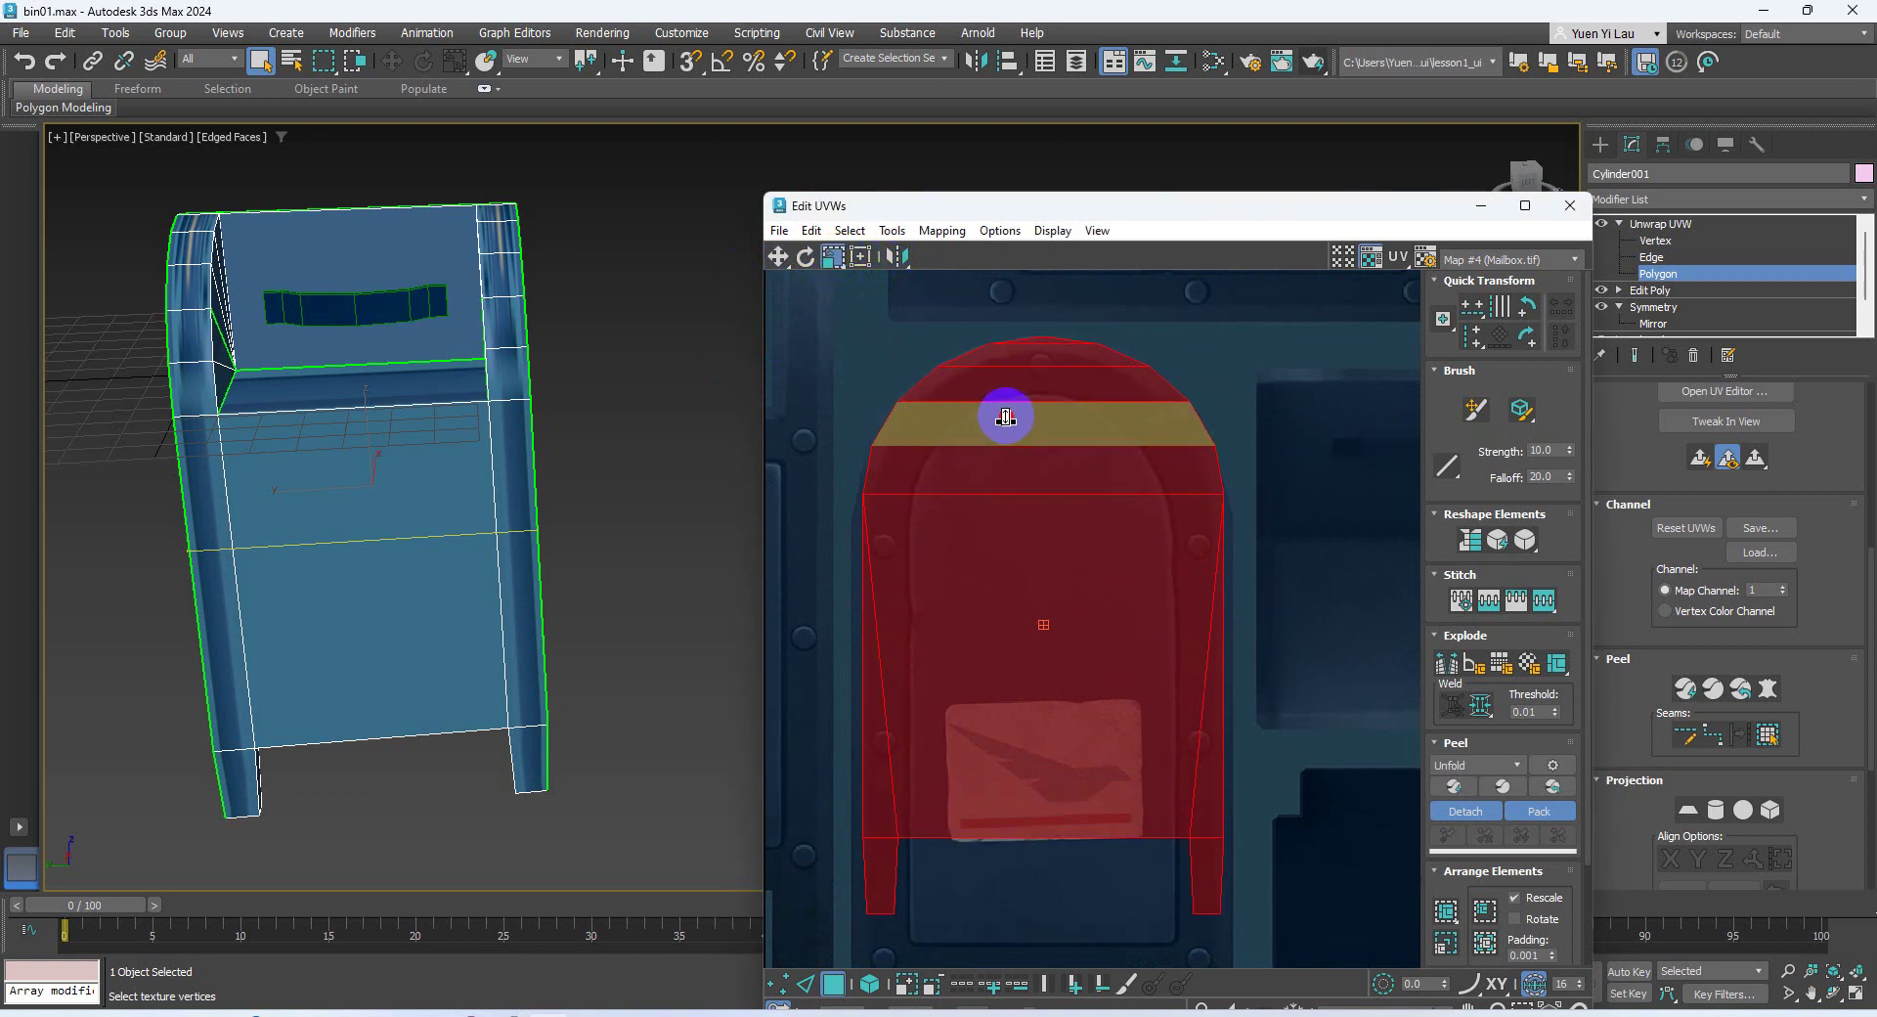
# Reduce the side-wall shell's height slightly and move it so its arch lines up with the top of the panel frame
pyautogui.moveTo(1062, 548); pyautogui.dragTo(1039, 324, button='middle')
pyautogui.moveTo(1054, 518); pyautogui.dragTo(1052, 544, button='middle')
pyautogui.scroll(-2, 1053, 545)
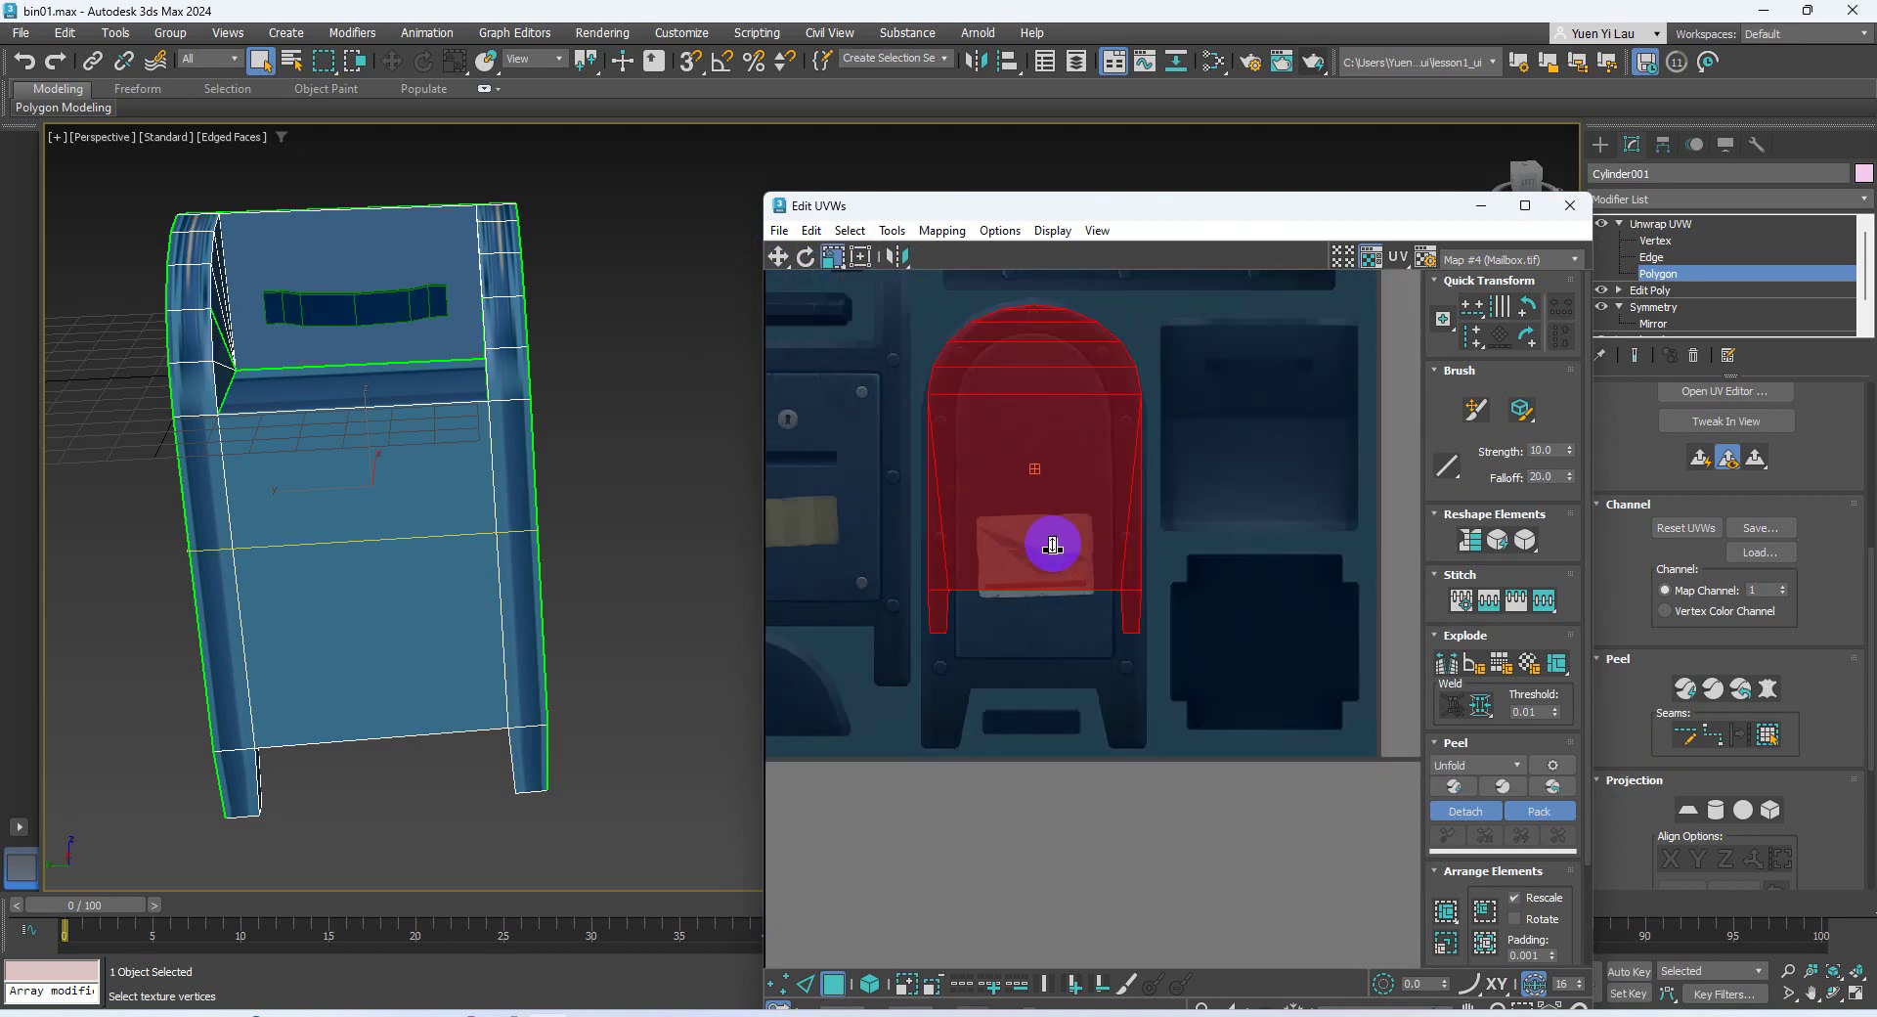
pyautogui.scroll(1, 1052, 545)
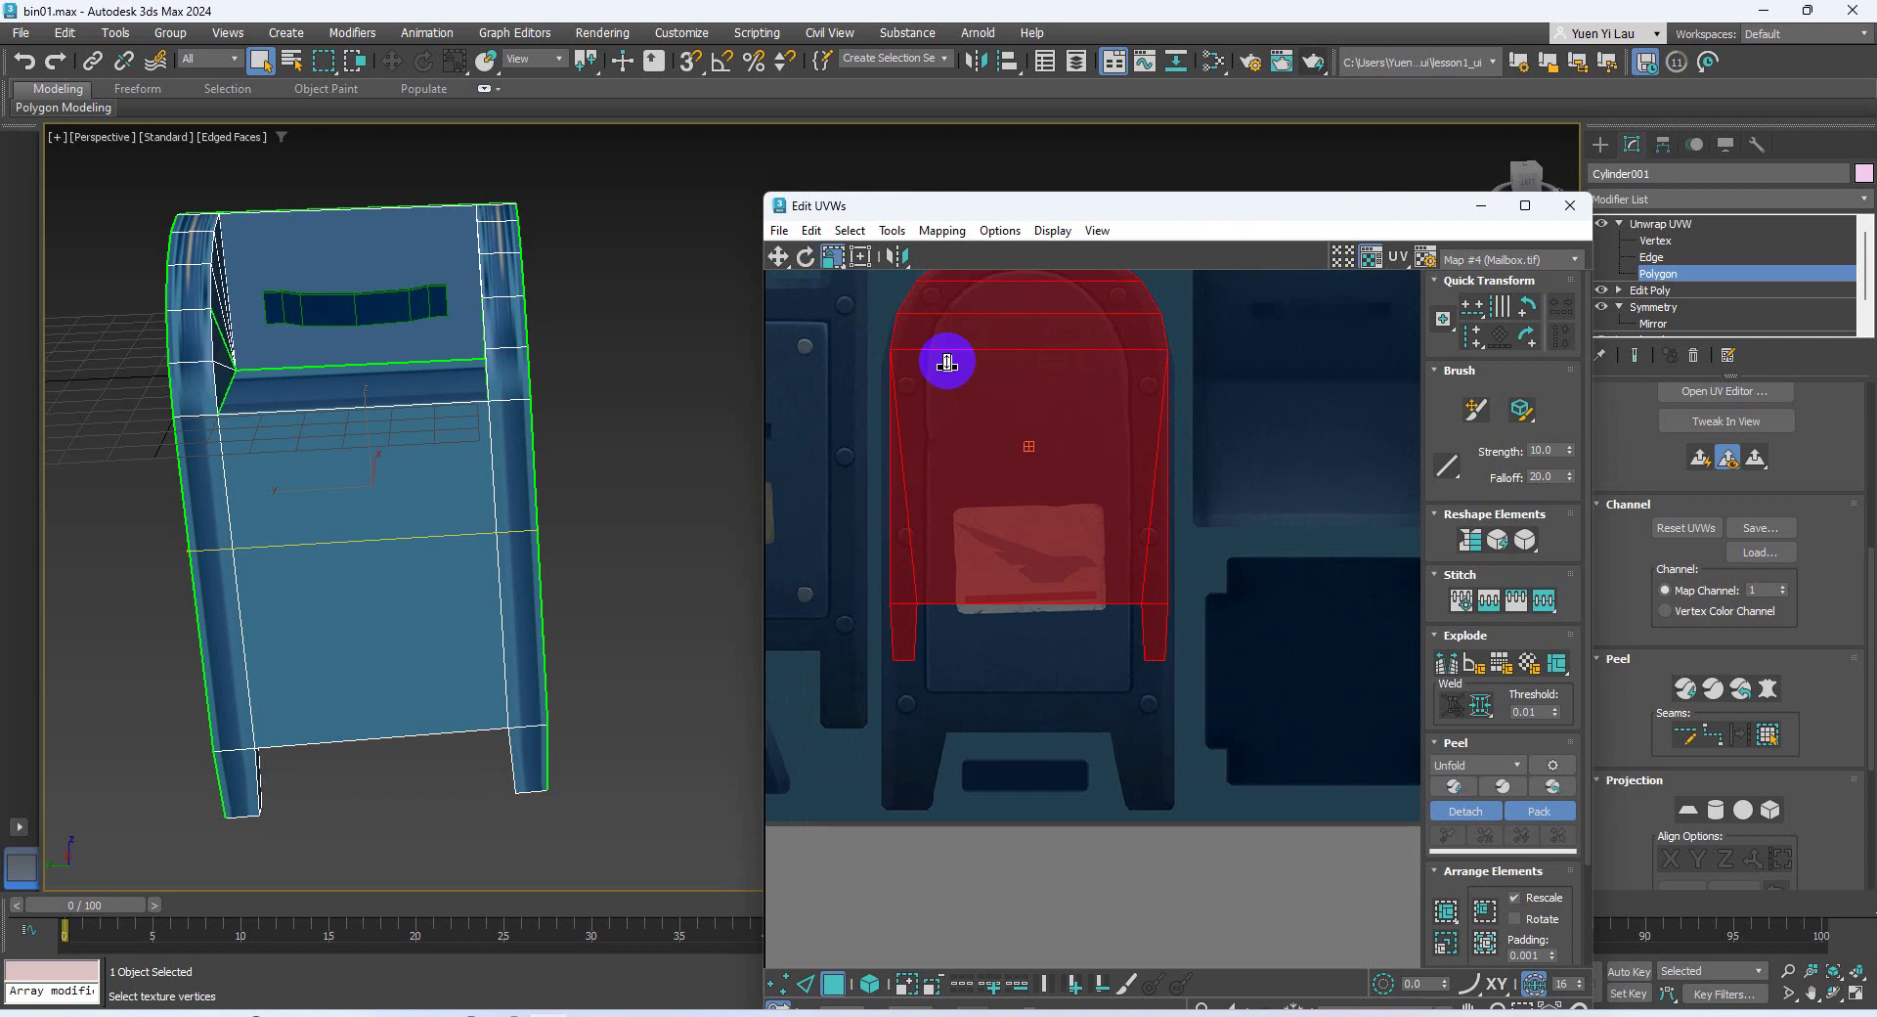
pyautogui.moveTo(1006, 436)
pyautogui.mouseDown()
pyautogui.moveTo(1014, 411)
pyautogui.moveTo(1014, 445)
pyautogui.mouseUp()
pyautogui.click(779, 256)
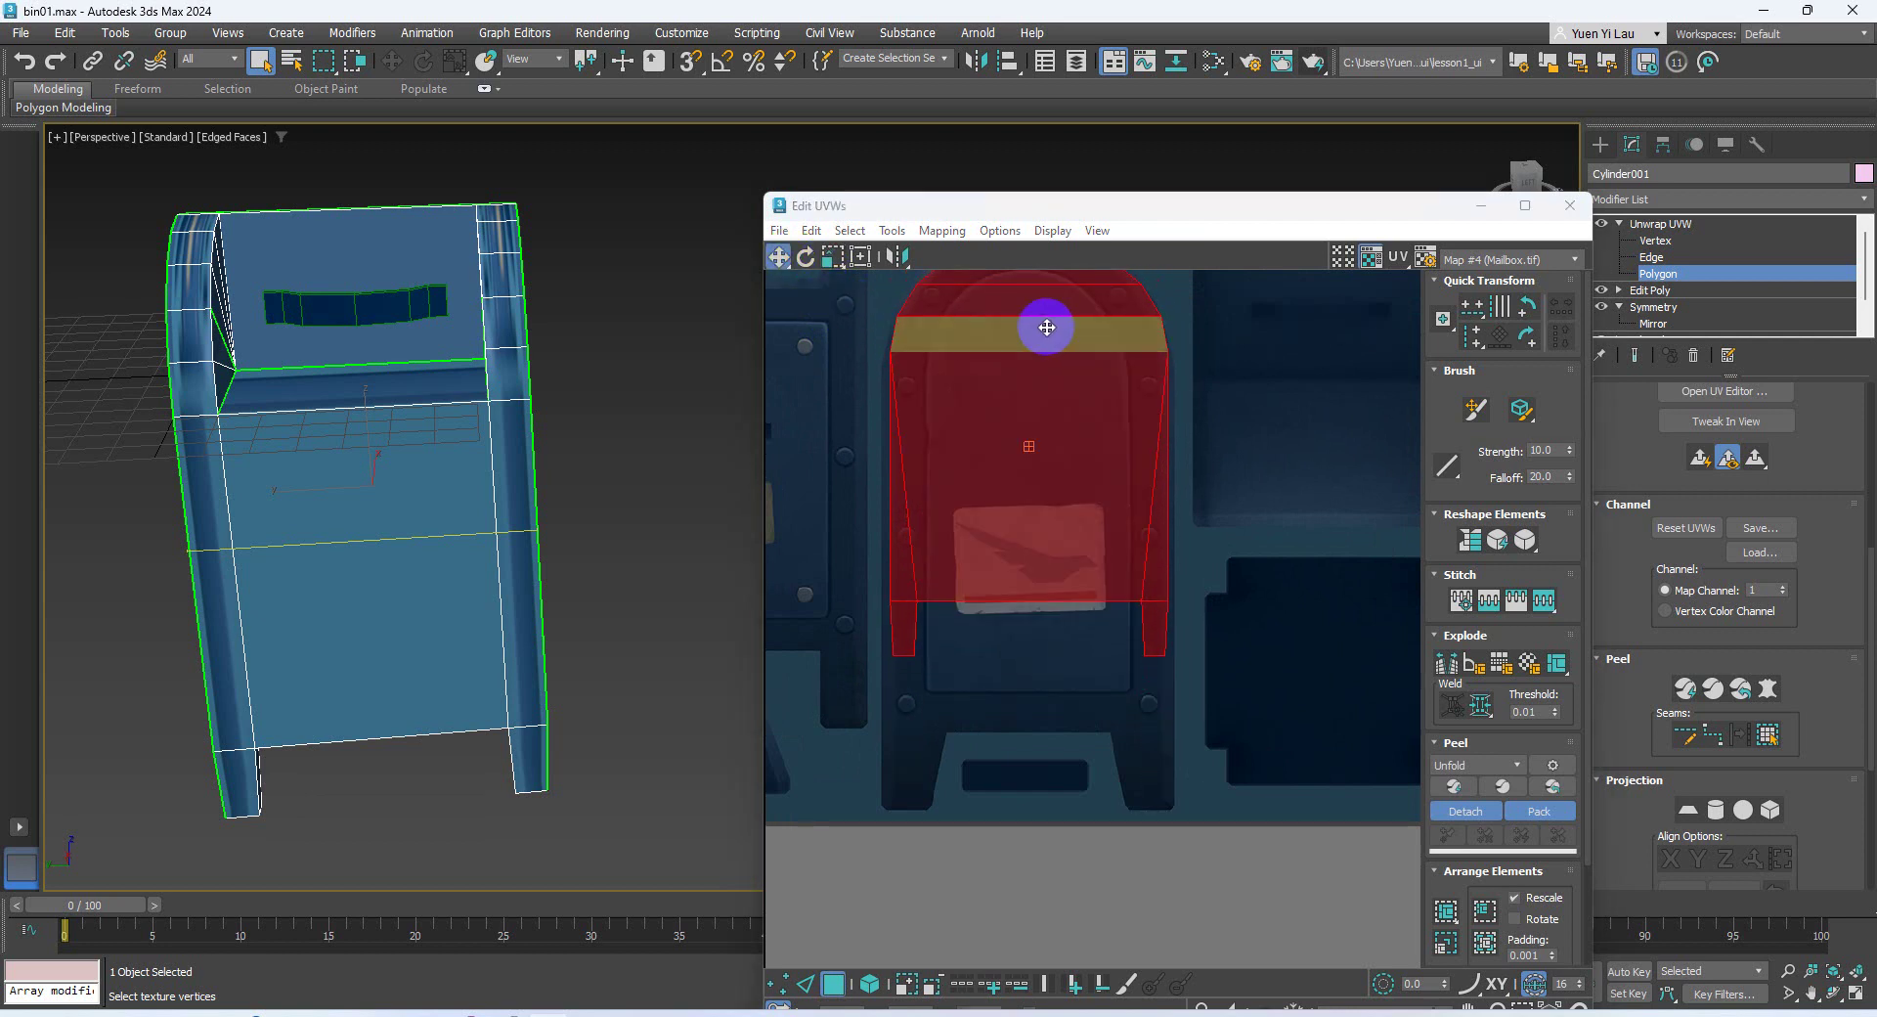
pyautogui.moveTo(1047, 322)
pyautogui.mouseDown()
pyautogui.moveTo(1044, 361)
pyautogui.moveTo(1051, 342)
pyautogui.mouseUp()
pyautogui.moveTo(1056, 374); pyautogui.dragTo(1054, 422, button='middle')
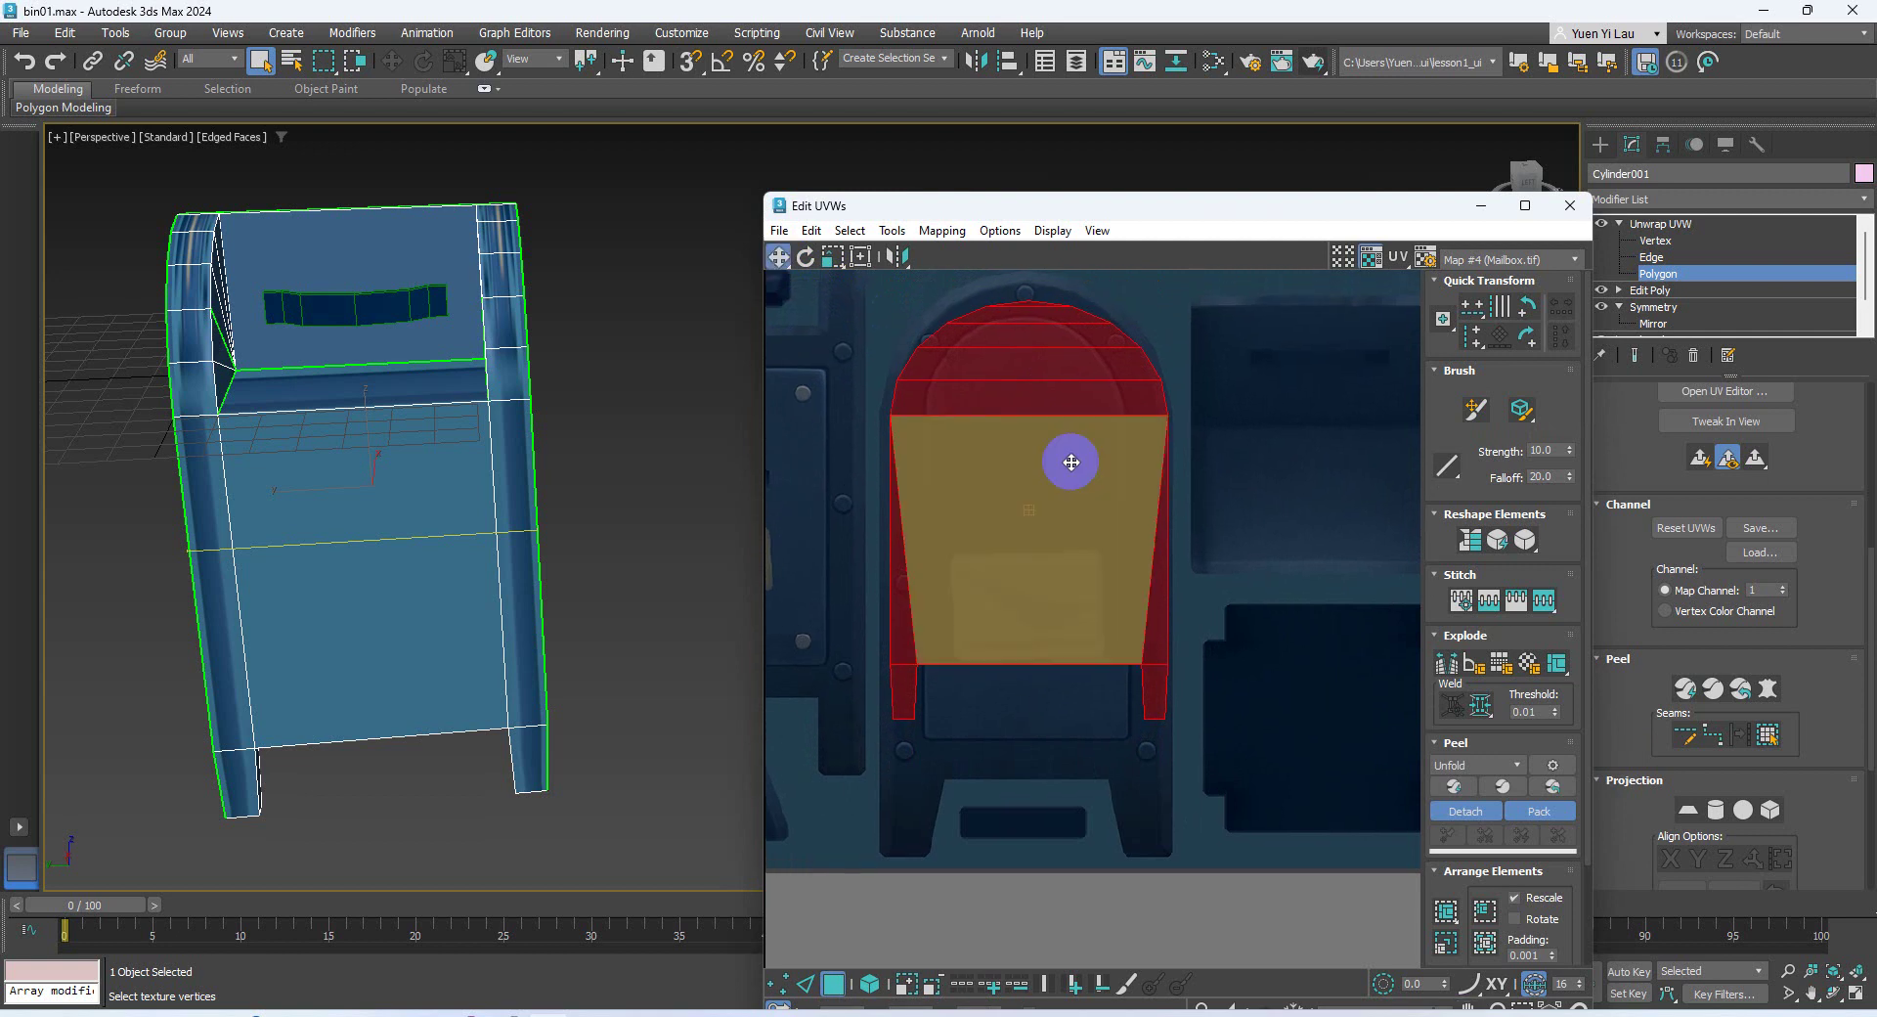
pyautogui.moveTo(1066, 390); pyautogui.dragTo(1065, 369)
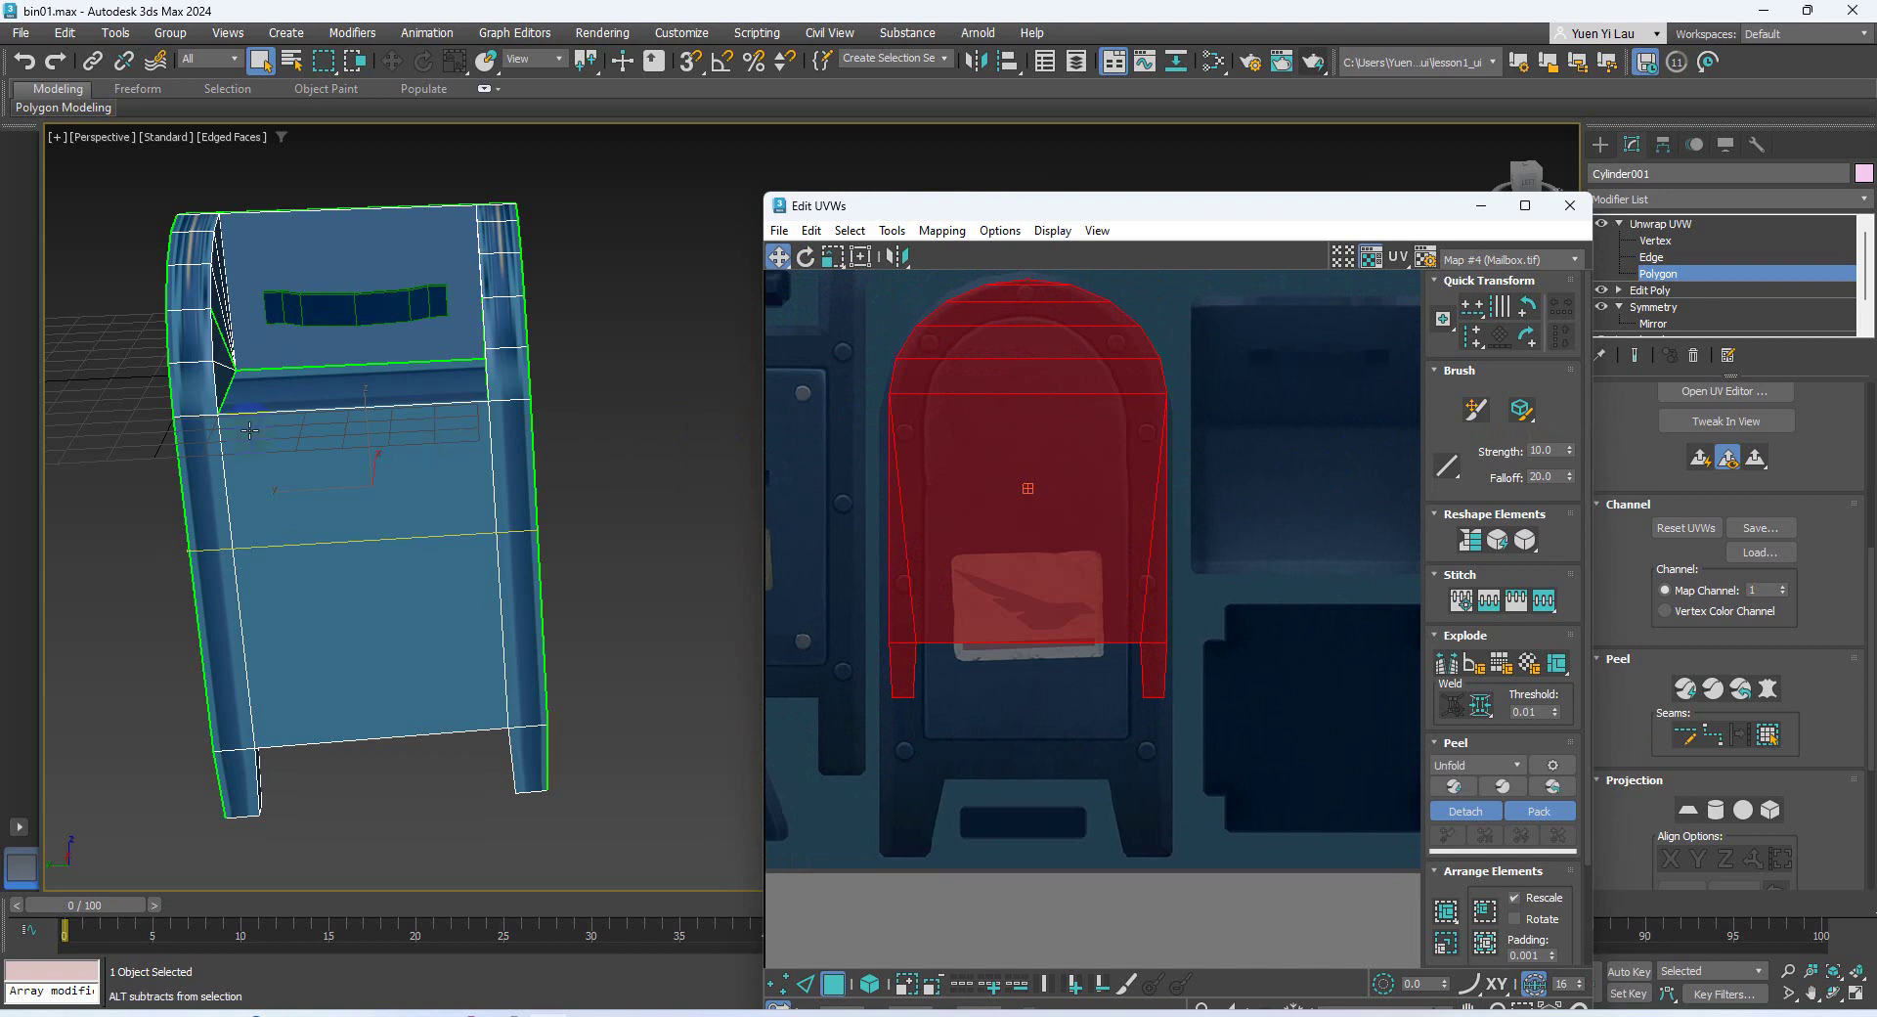
# In vertex mode, move the shell's lower vertices down to the texture's leg tops and extend the leg ends toward the feet
pyautogui.keyDown('alt'); pyautogui.moveTo(249, 431); pyautogui.dragTo(363, 391, button='middle'); pyautogui.keyUp('alt')
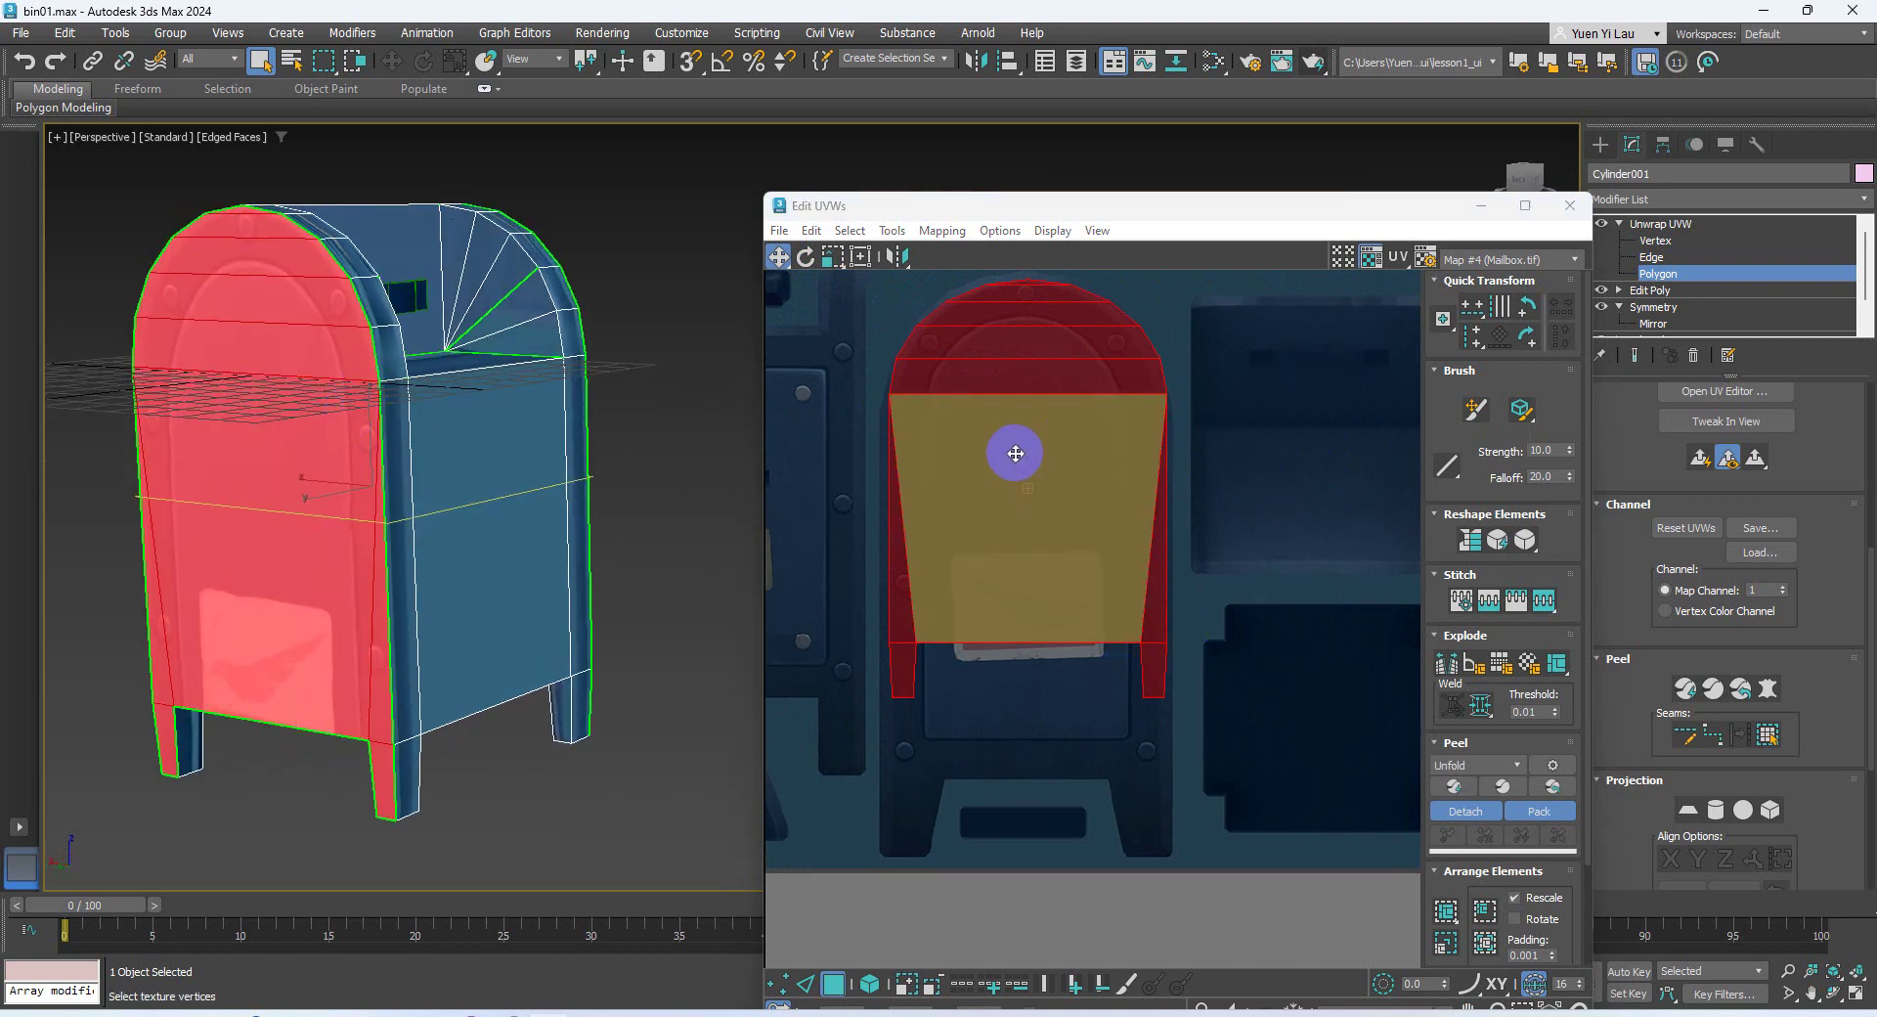
pyautogui.click(1655, 241)
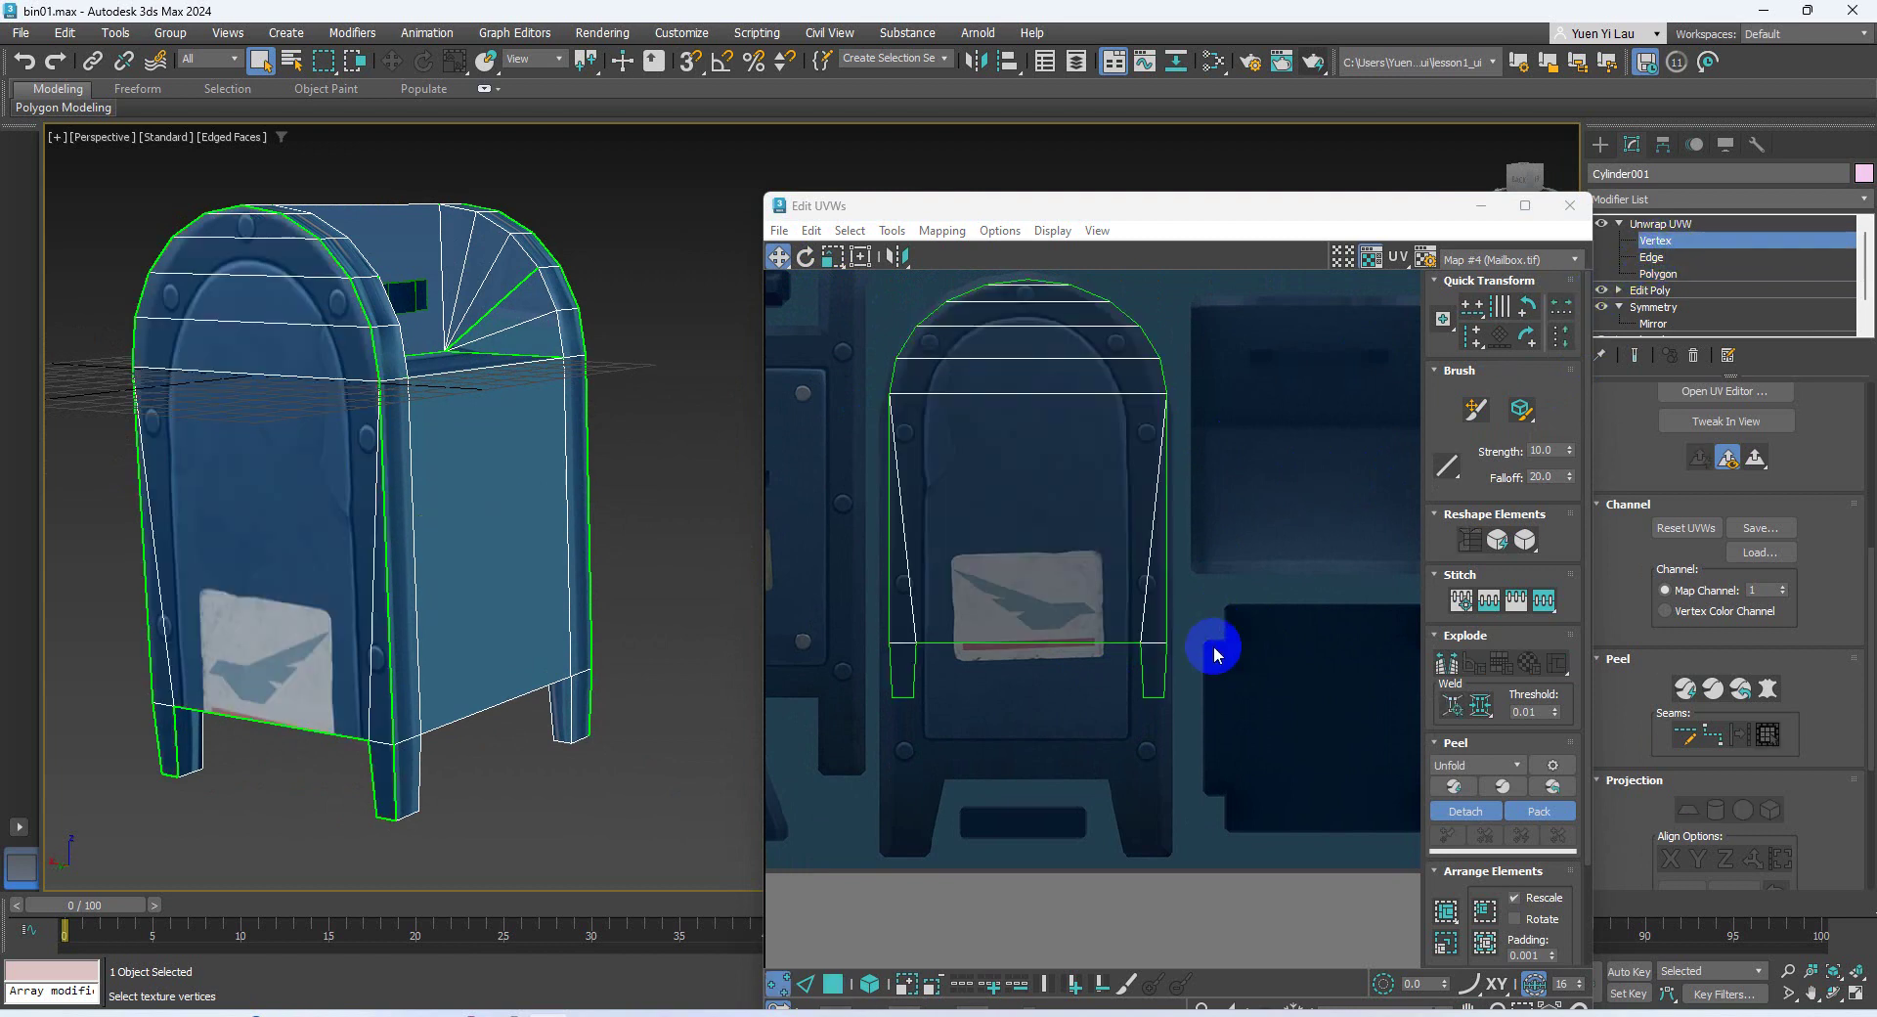
pyautogui.moveTo(877, 477); pyautogui.dragTo(921, 772)
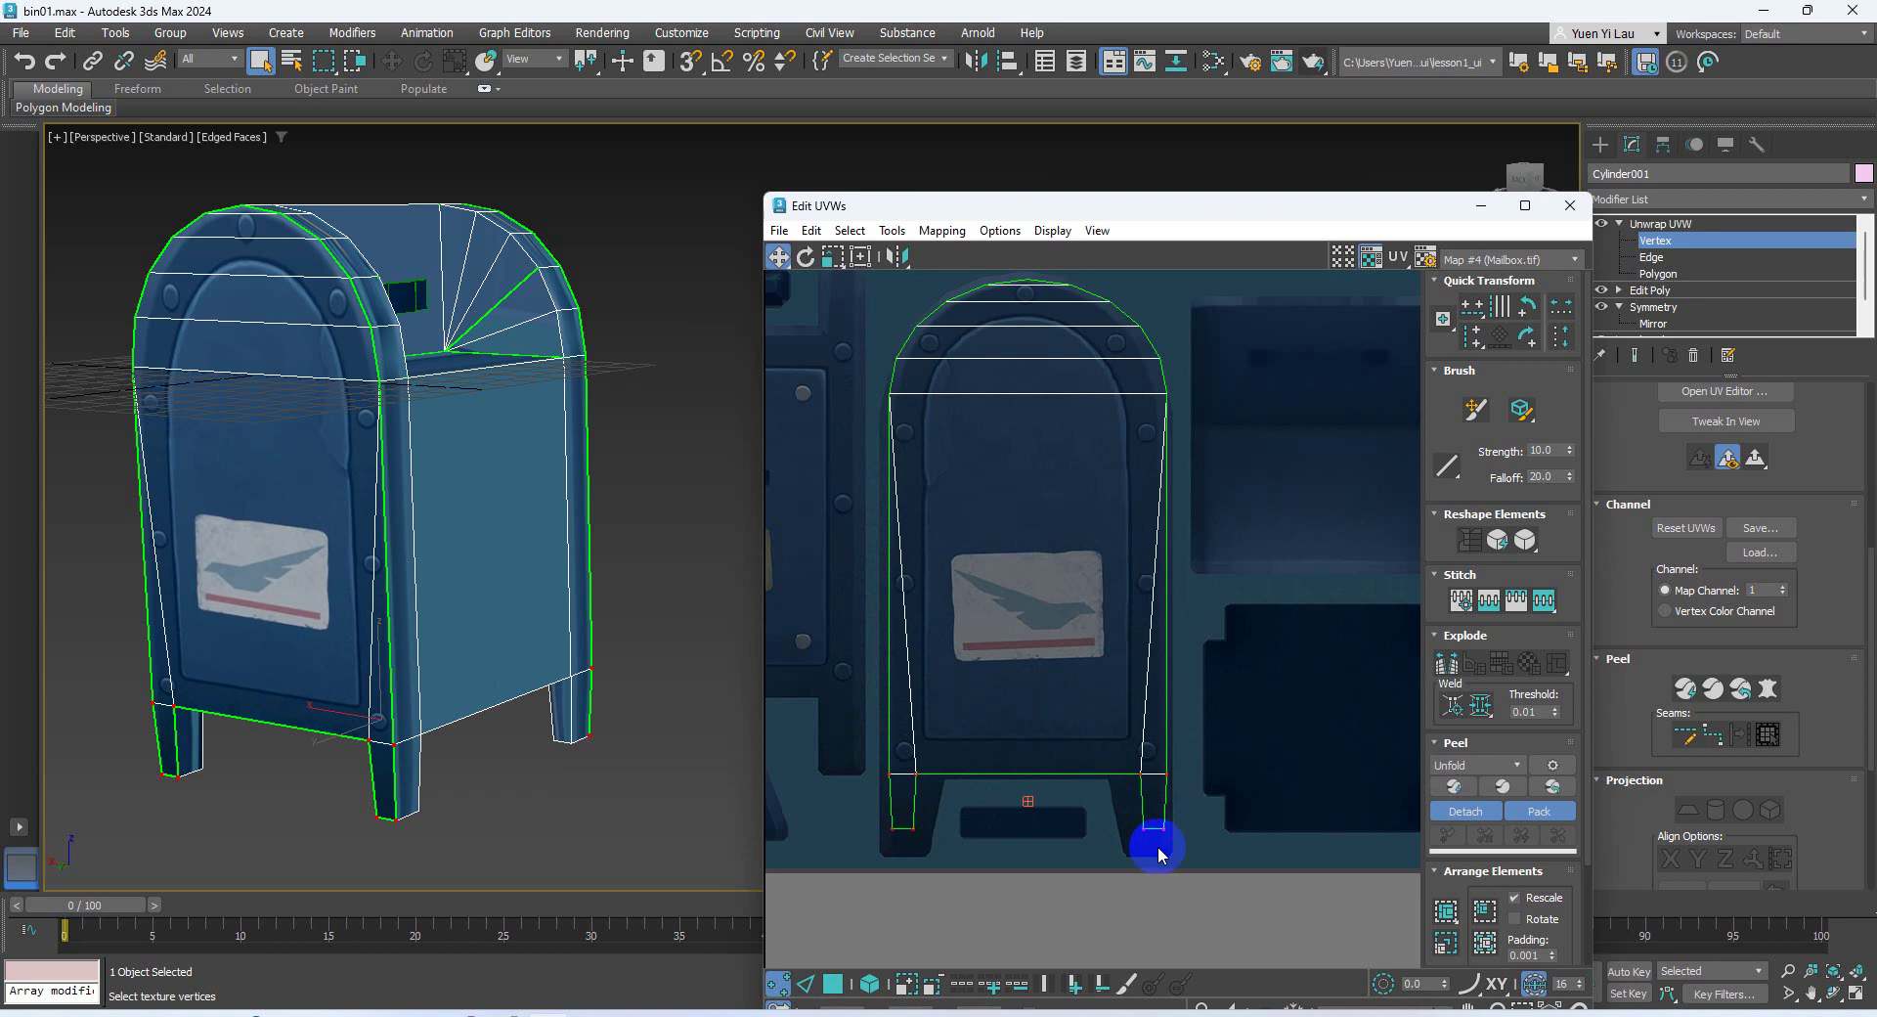
pyautogui.moveTo(1197, 850); pyautogui.dragTo(871, 814)
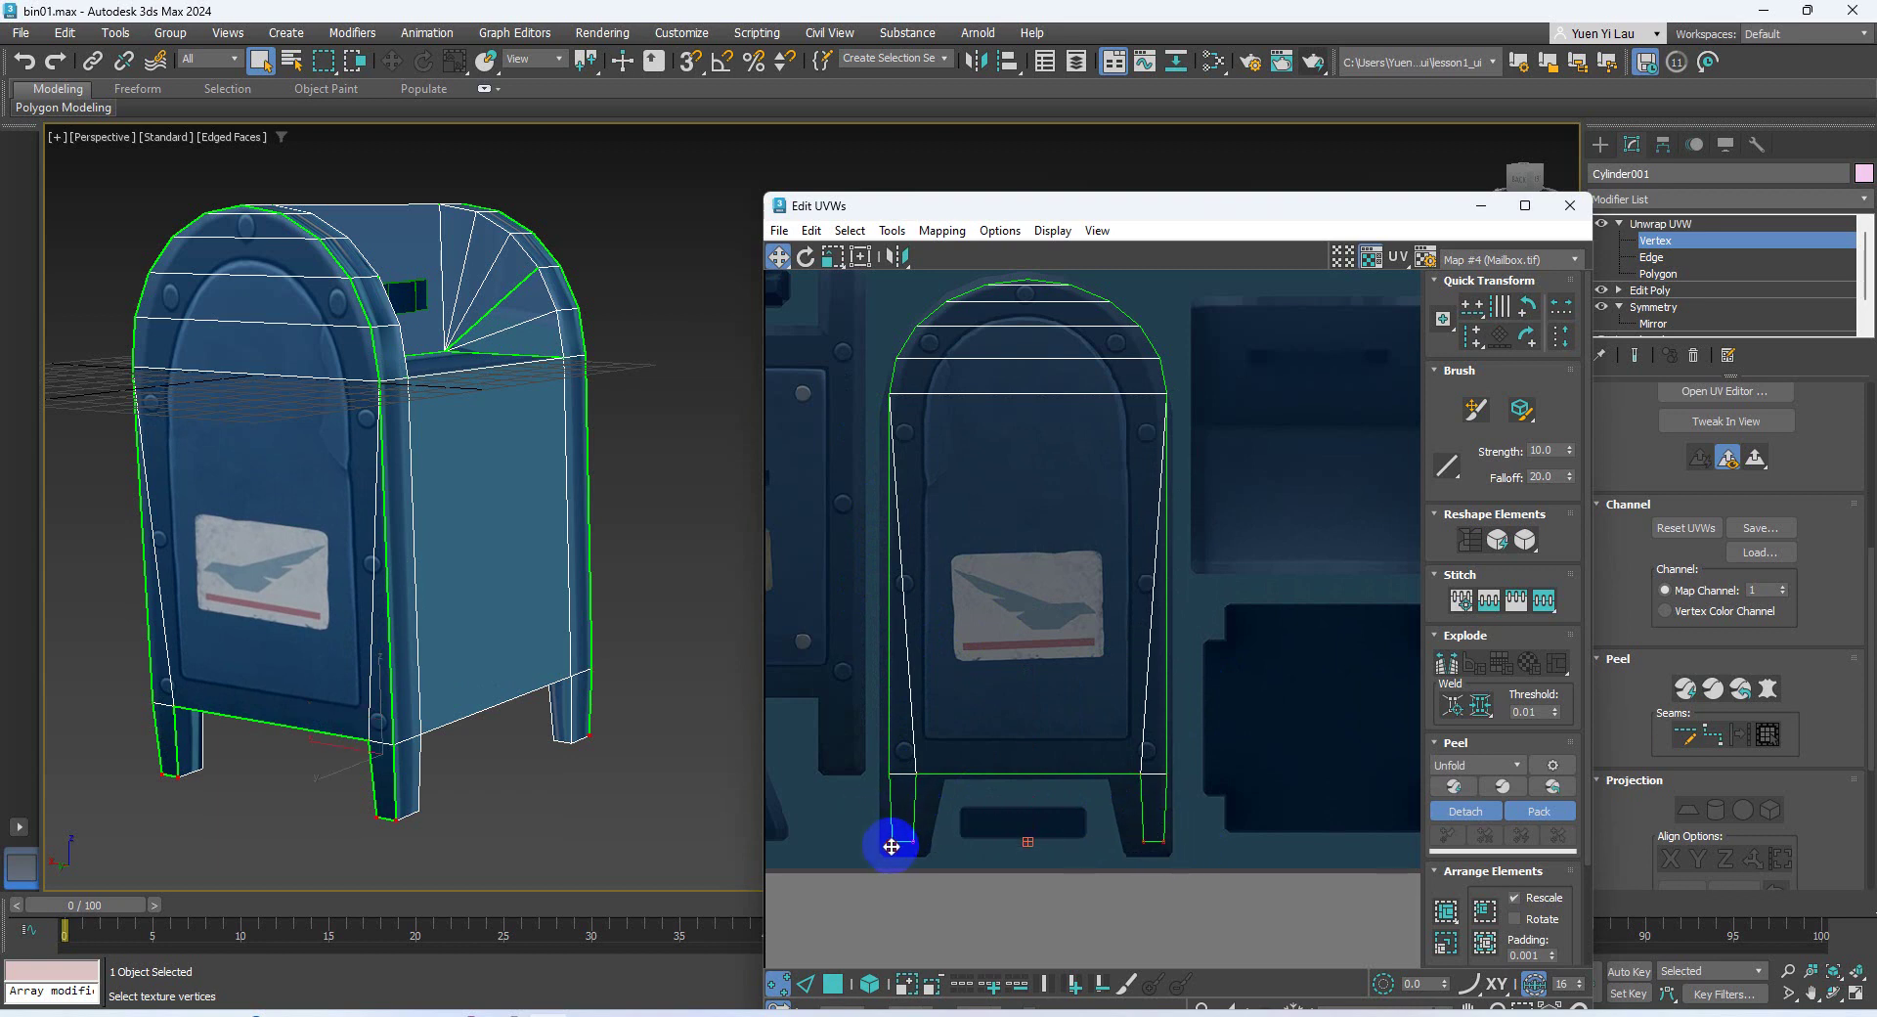
# Examine the inner leg corner and the nearby rivet on the model and in the UV layout
pyautogui.scroll(3, 944, 846)
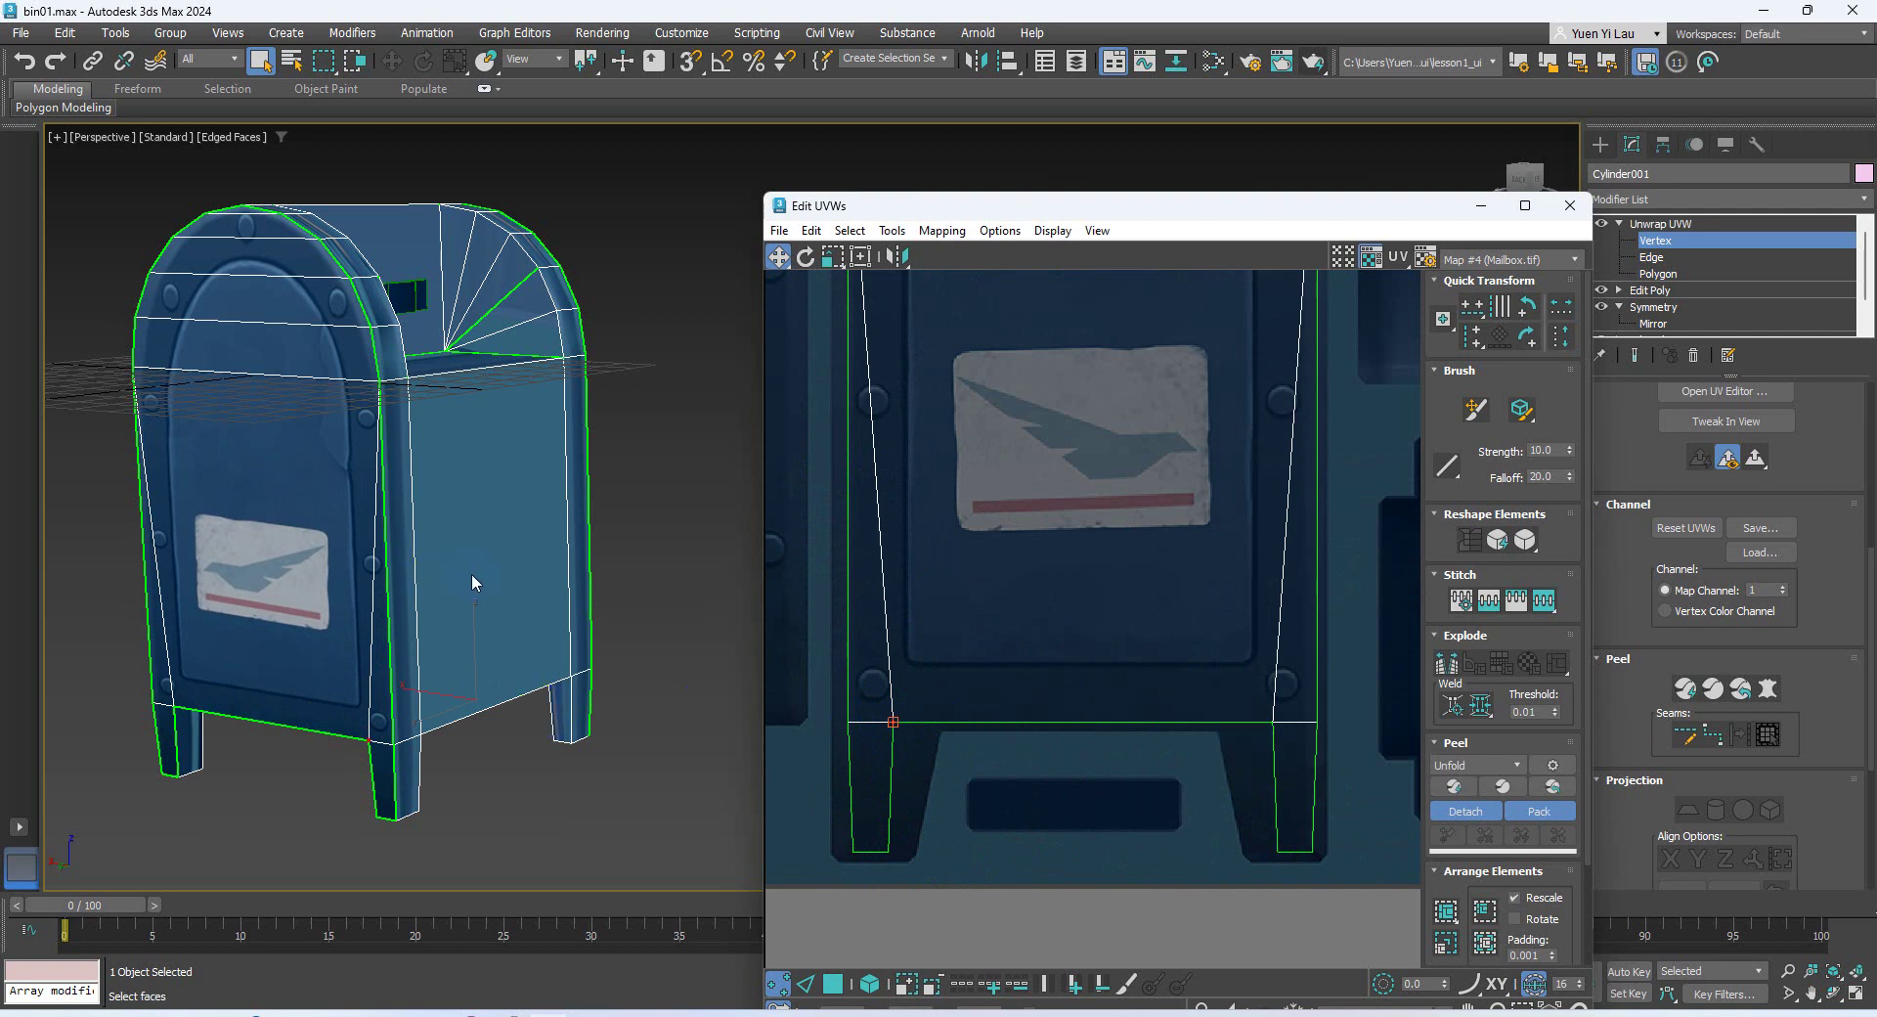
pyautogui.click(591, 537)
pyautogui.keyDown('alt'); pyautogui.moveTo(426, 538); pyautogui.dragTo(314, 658, button='middle'); pyautogui.keyUp('alt')
pyautogui.scroll(5, 314, 655)
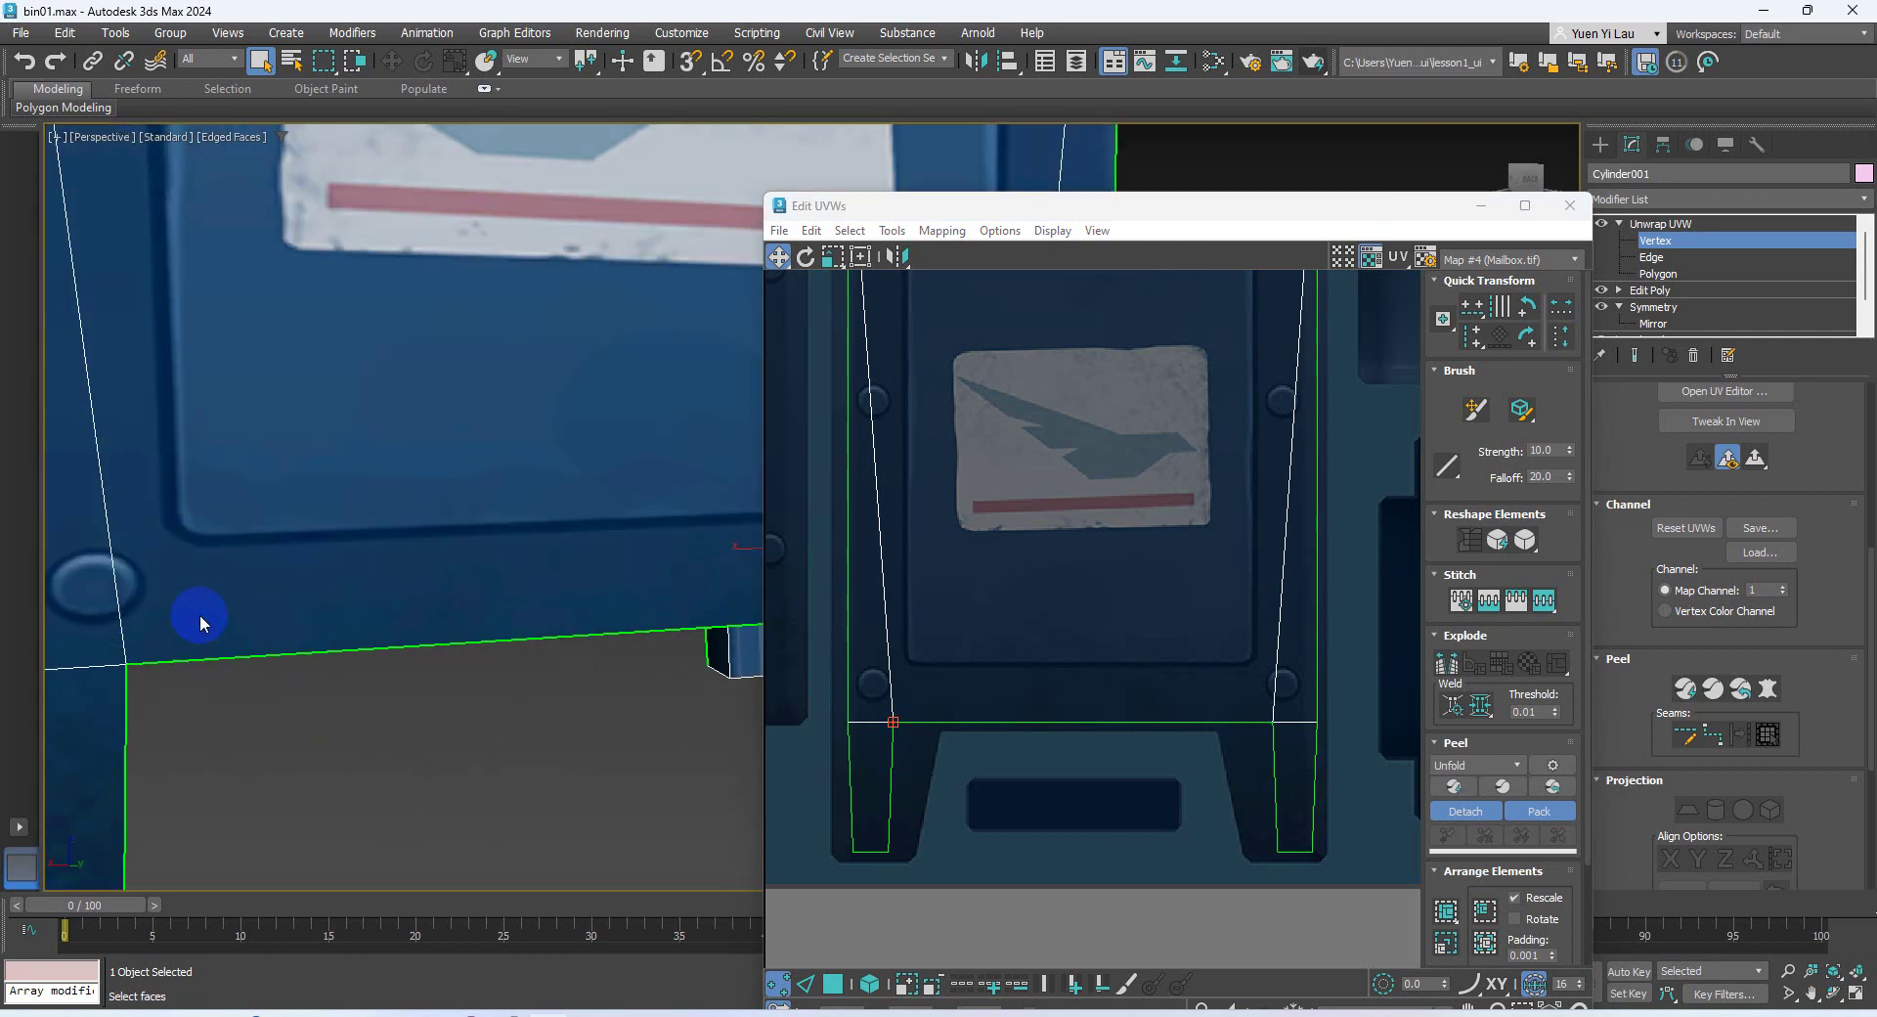
pyautogui.scroll(2, 262, 625)
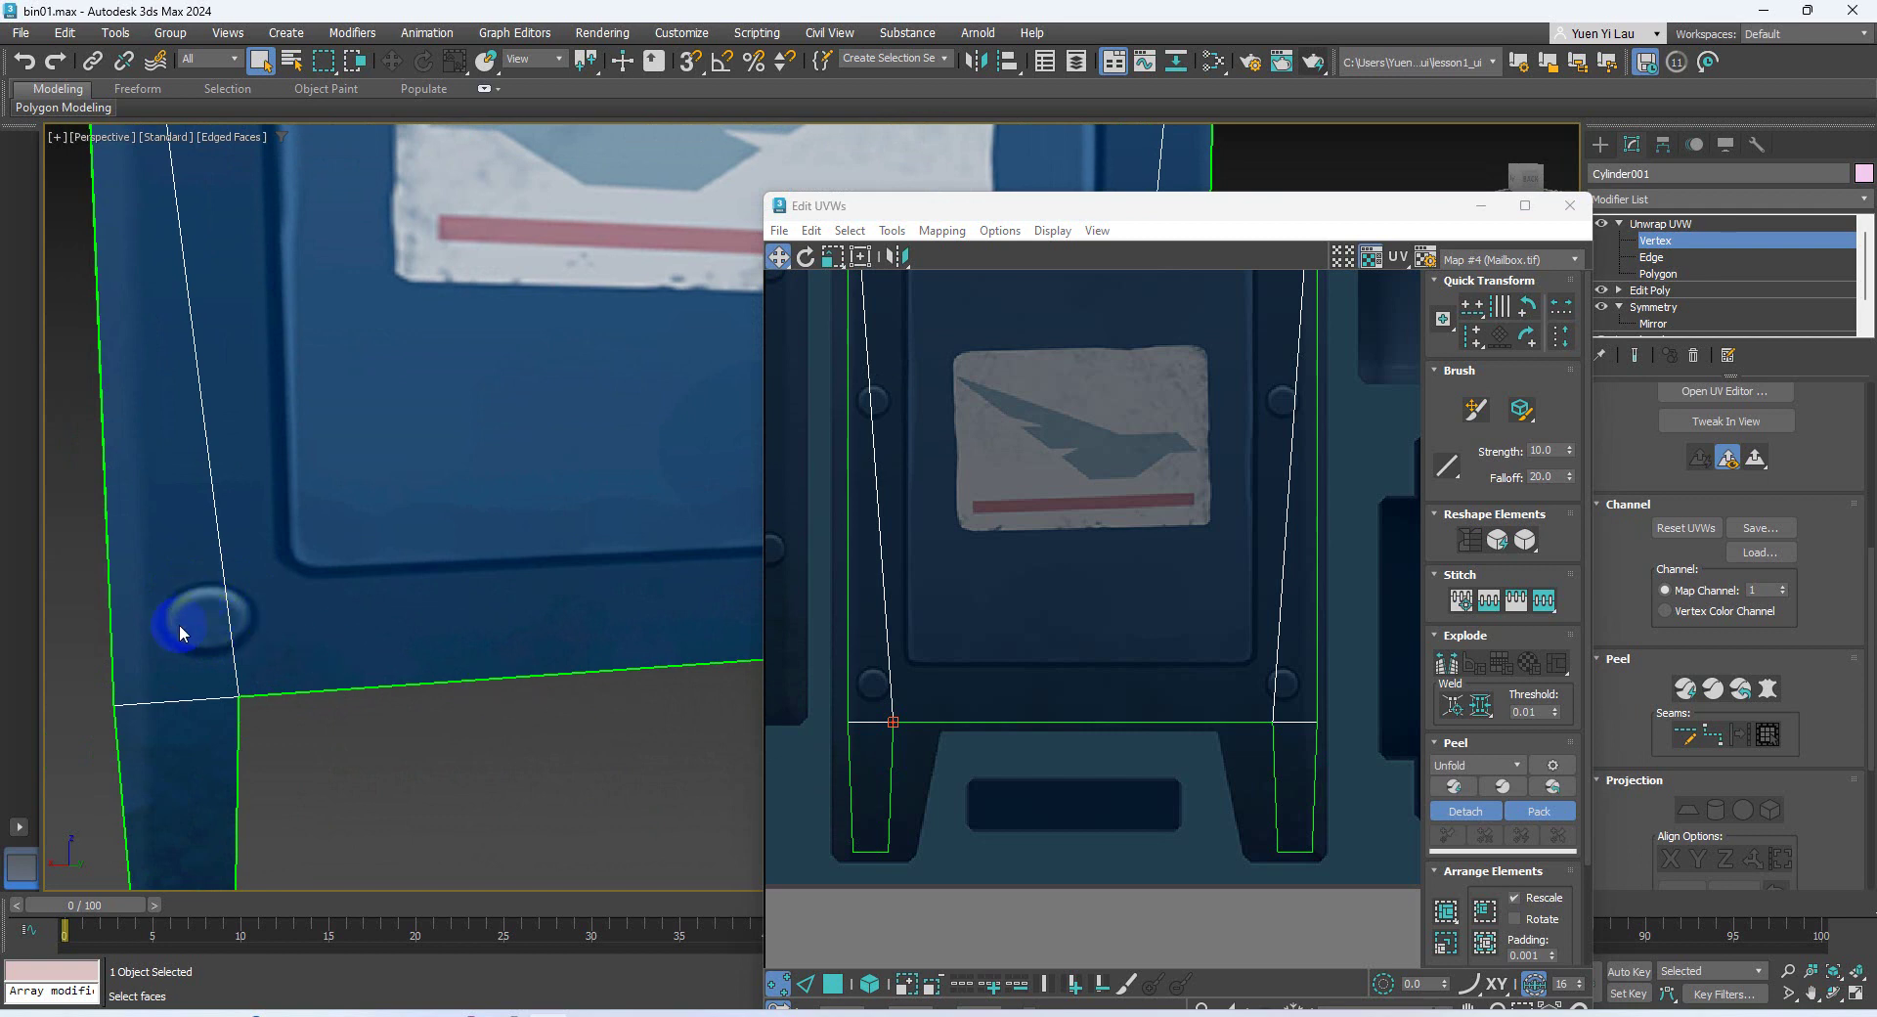
pyautogui.scroll(6, 885, 709)
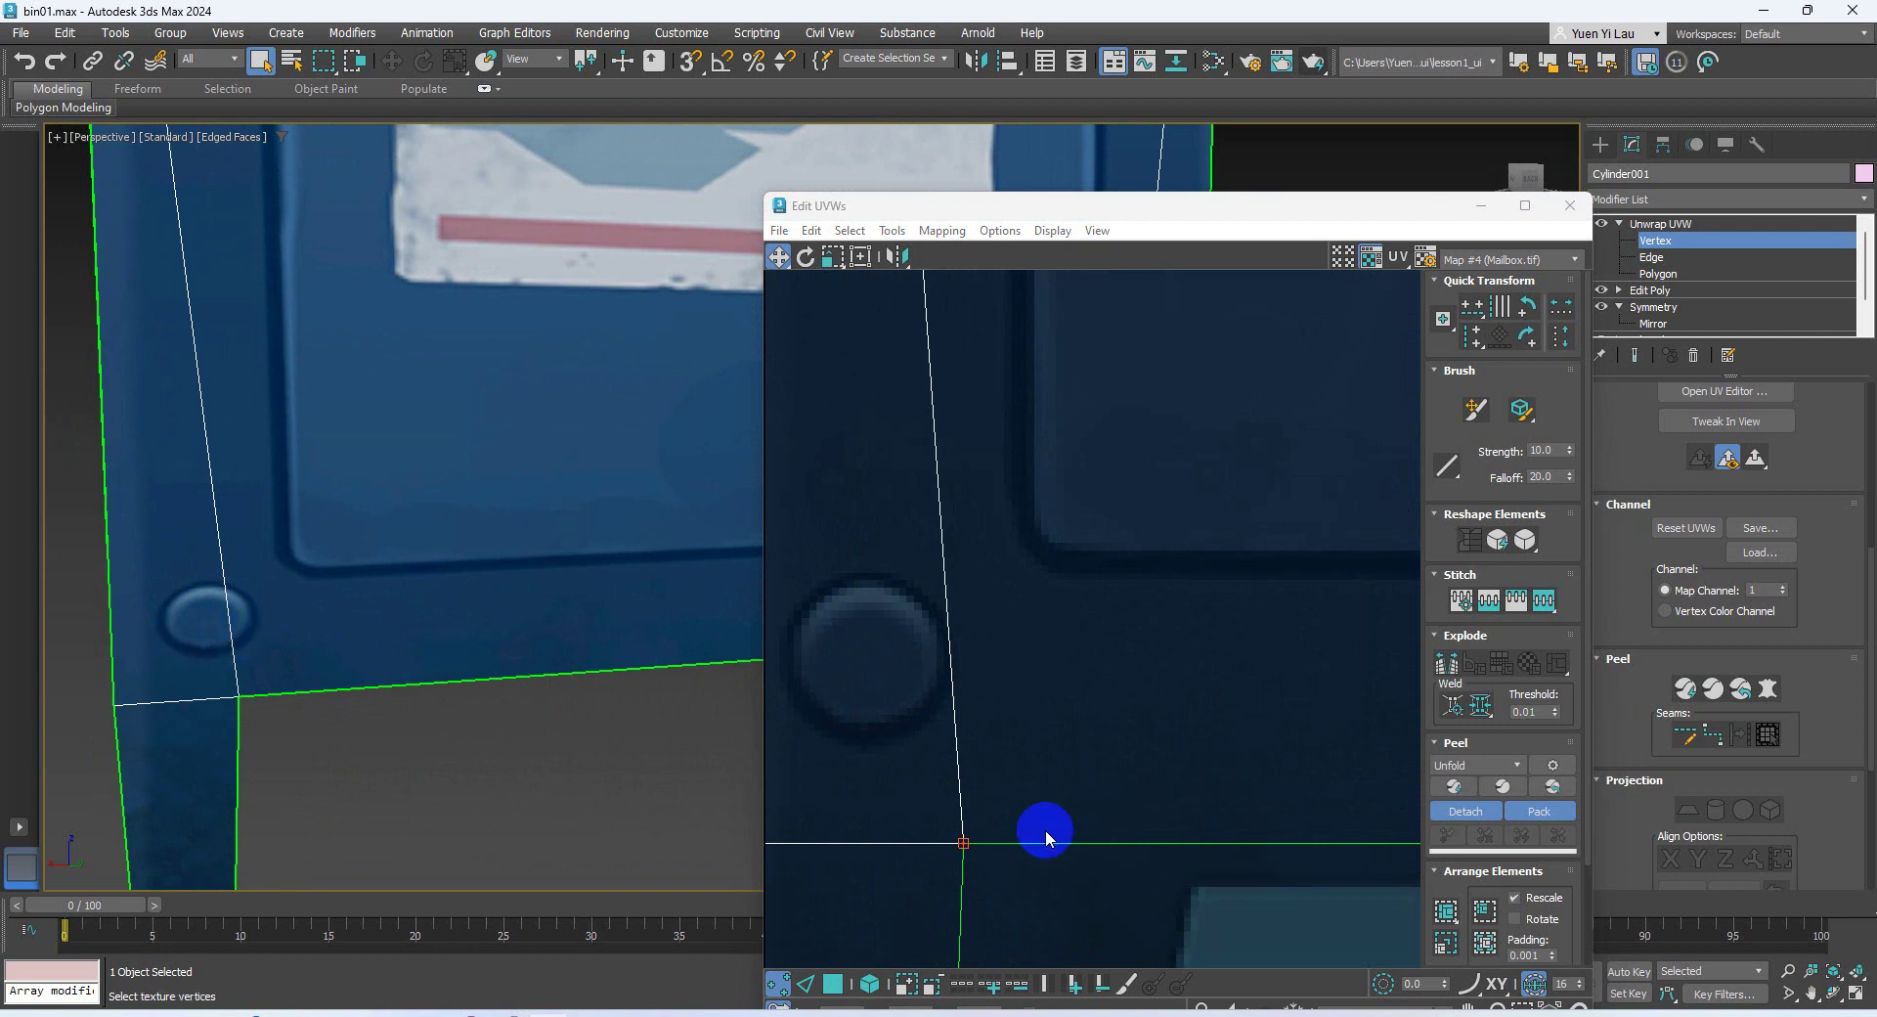
pyautogui.scroll(-6, 1213, 836)
pyautogui.moveTo(1179, 747); pyautogui.dragTo(1083, 743, button='middle')
# Try adjusting the side-wall shell's inner leg-corner vertices sideways
pyautogui.moveTo(954, 736); pyautogui.dragTo(871, 640)
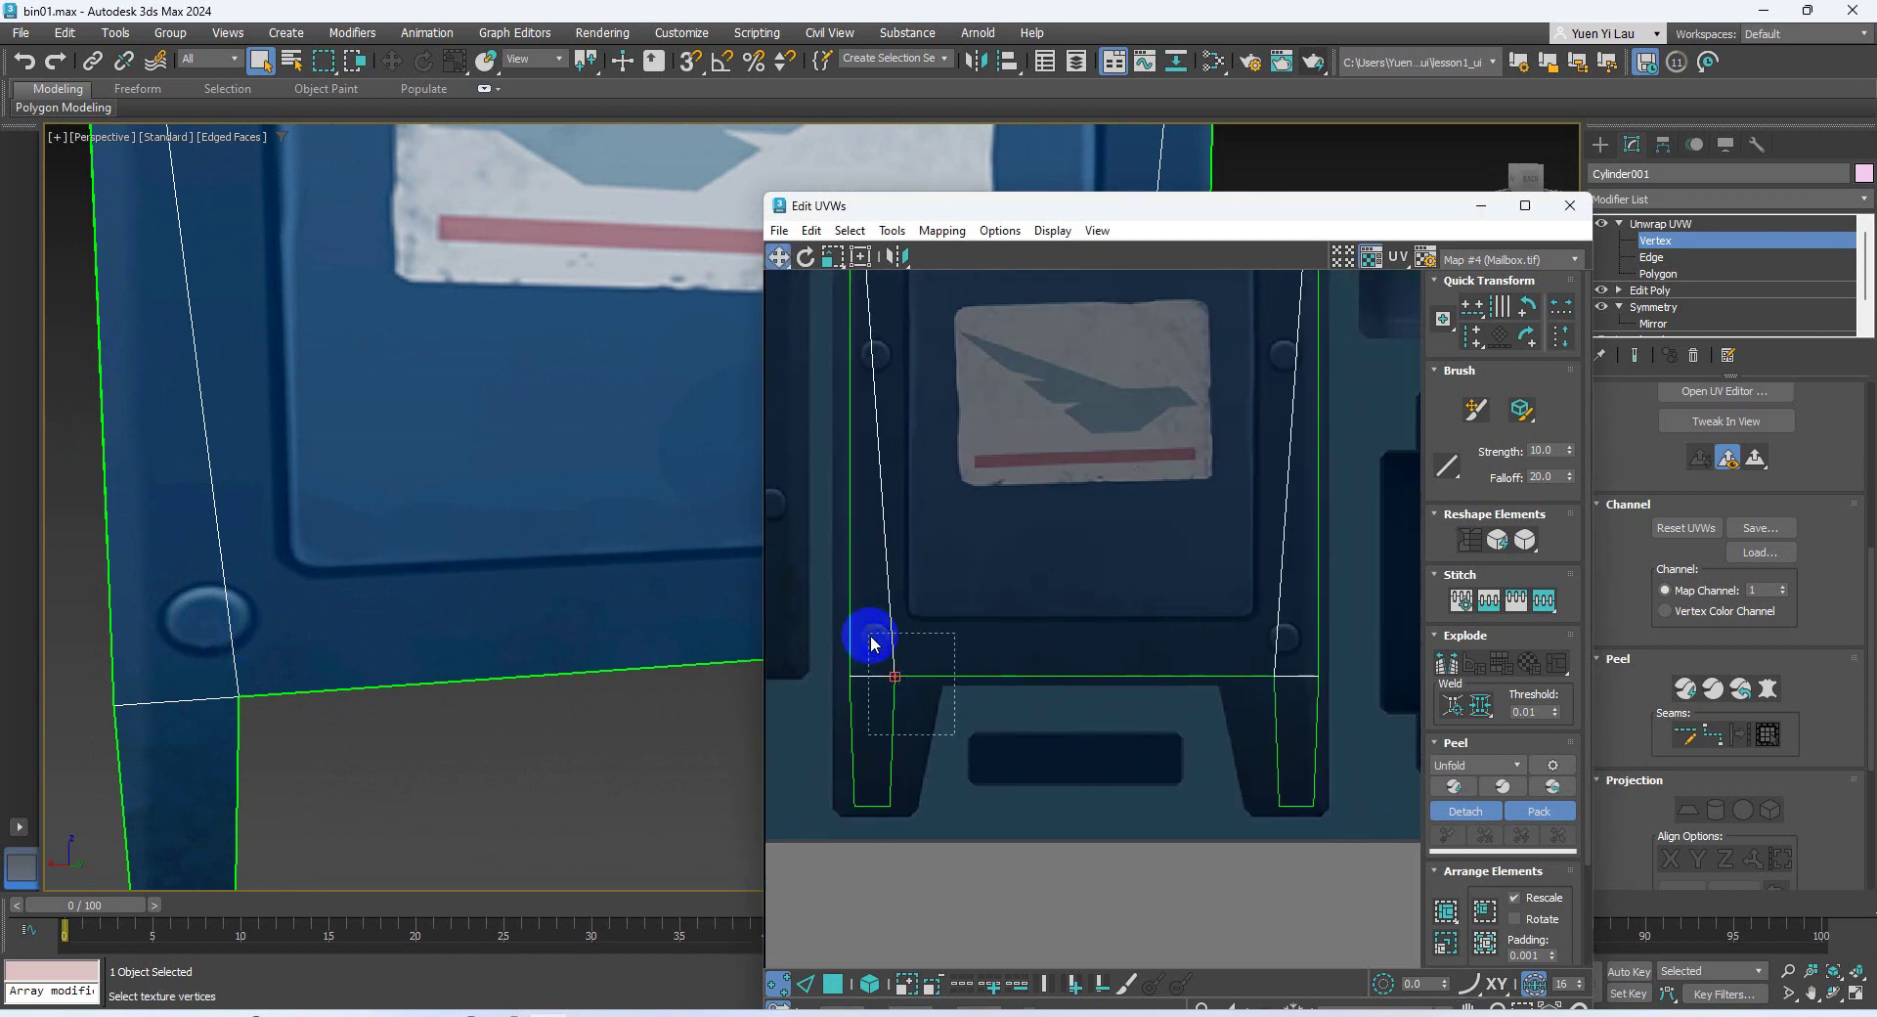
pyautogui.moveTo(1289, 706); pyautogui.dragTo(880, 629)
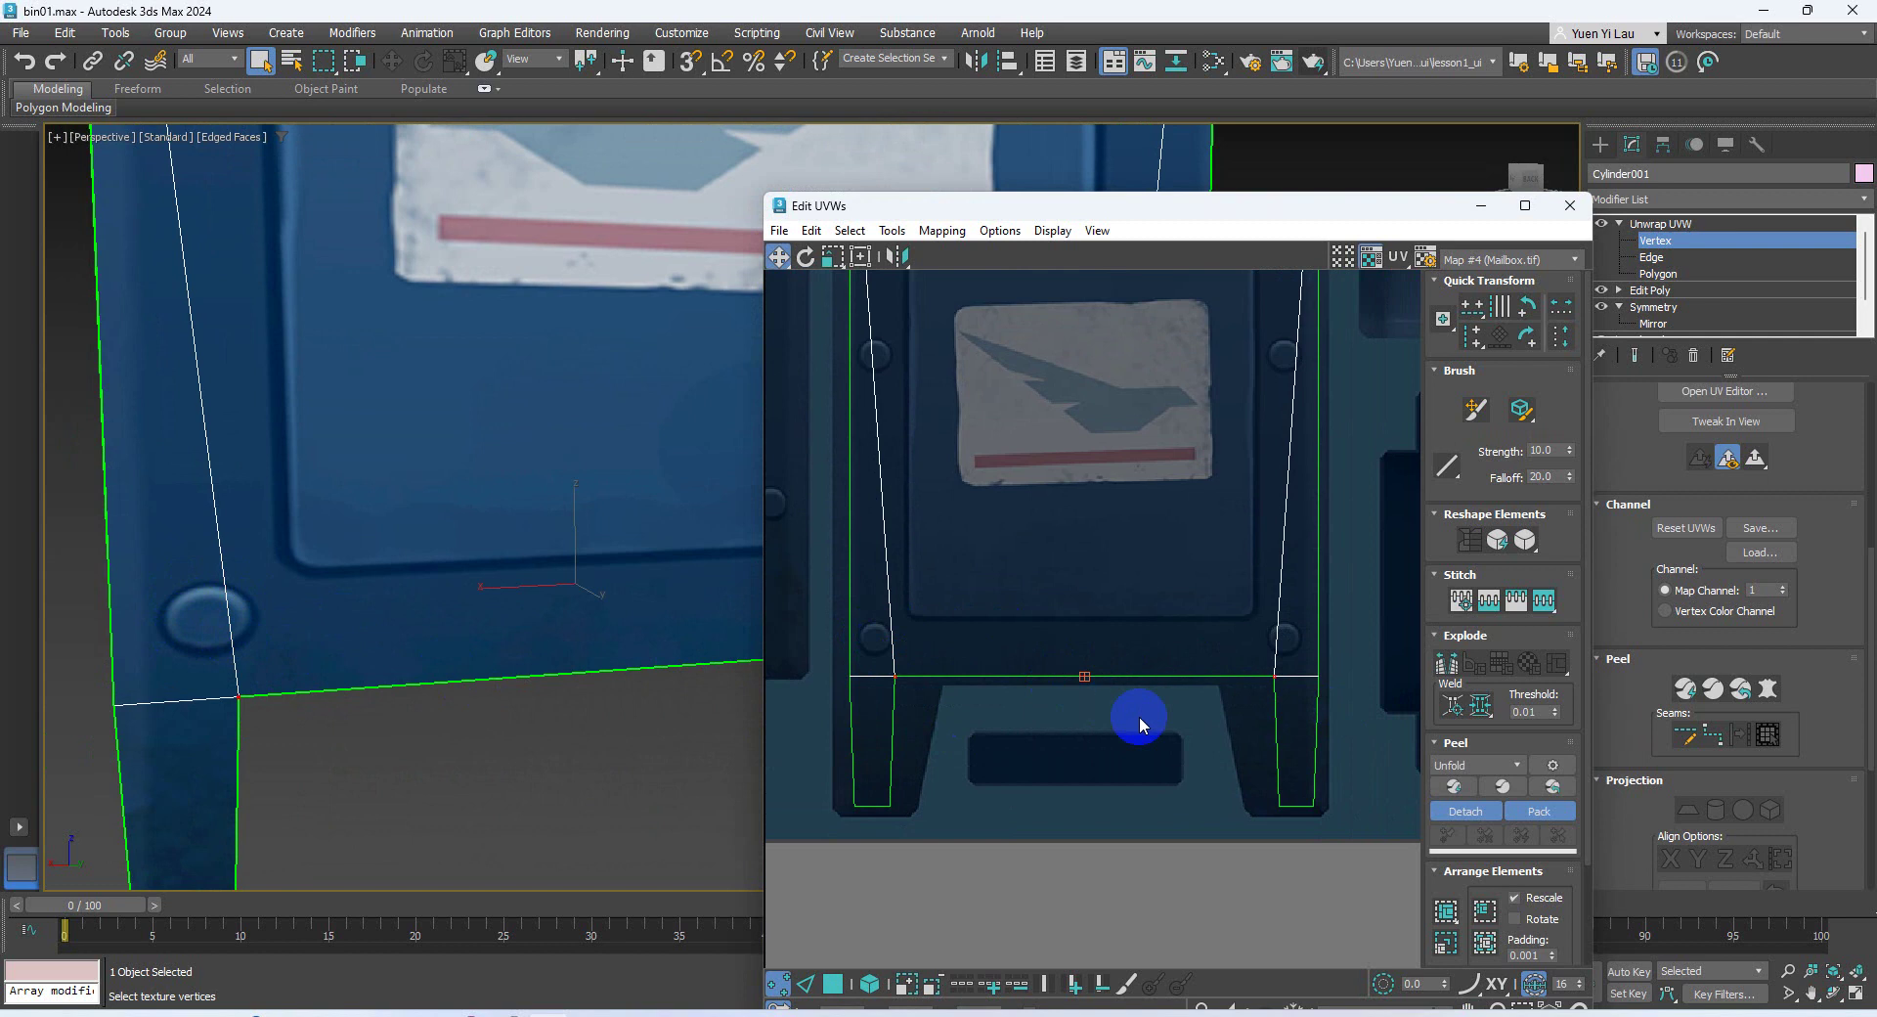
pyautogui.click(834, 260)
pyautogui.moveTo(828, 259); pyautogui.dragTo(839, 237)
pyautogui.scroll(-5, 1115, 632)
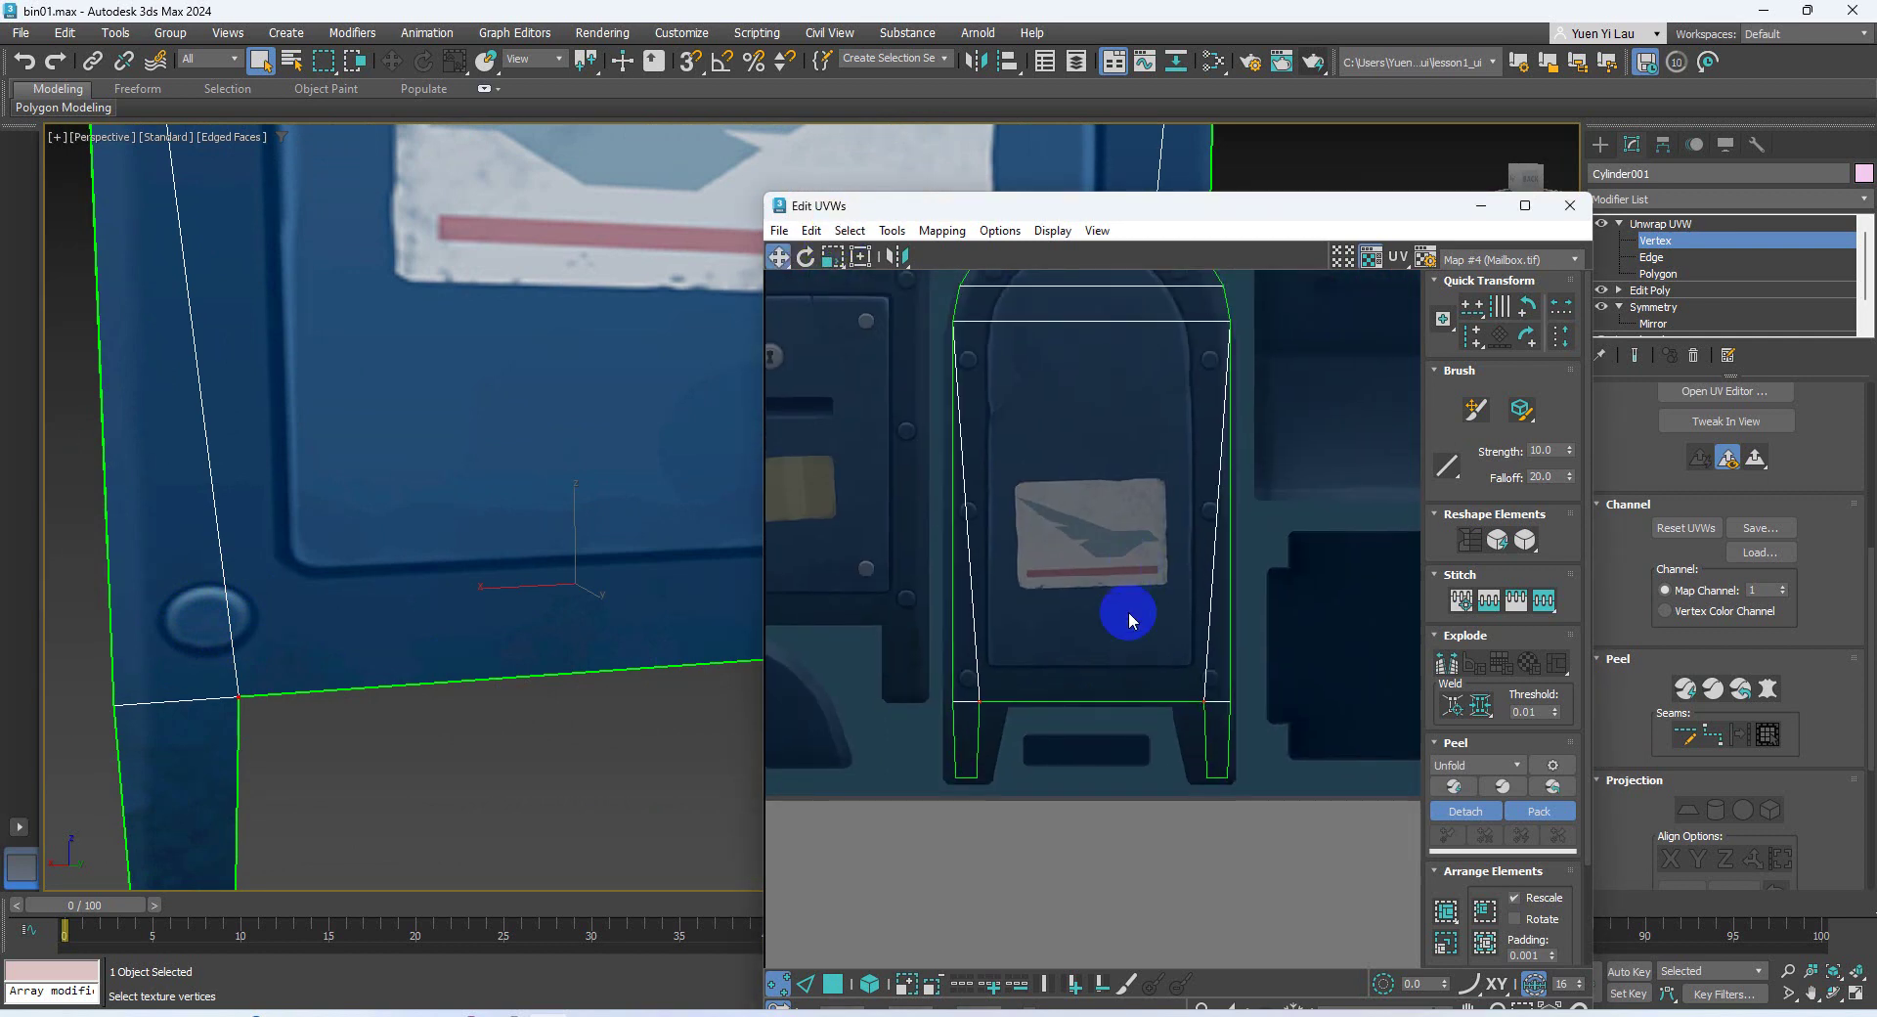
pyautogui.moveTo(980, 701); pyautogui.dragTo(953, 701)
pyautogui.hotkey('ctrl', 'z')
pyautogui.moveTo(961, 775); pyautogui.dragTo(906, 299)
pyautogui.moveTo(1289, 794); pyautogui.dragTo(894, 305)
pyautogui.moveTo(1159, 382); pyautogui.dragTo(1146, 456, button='middle')
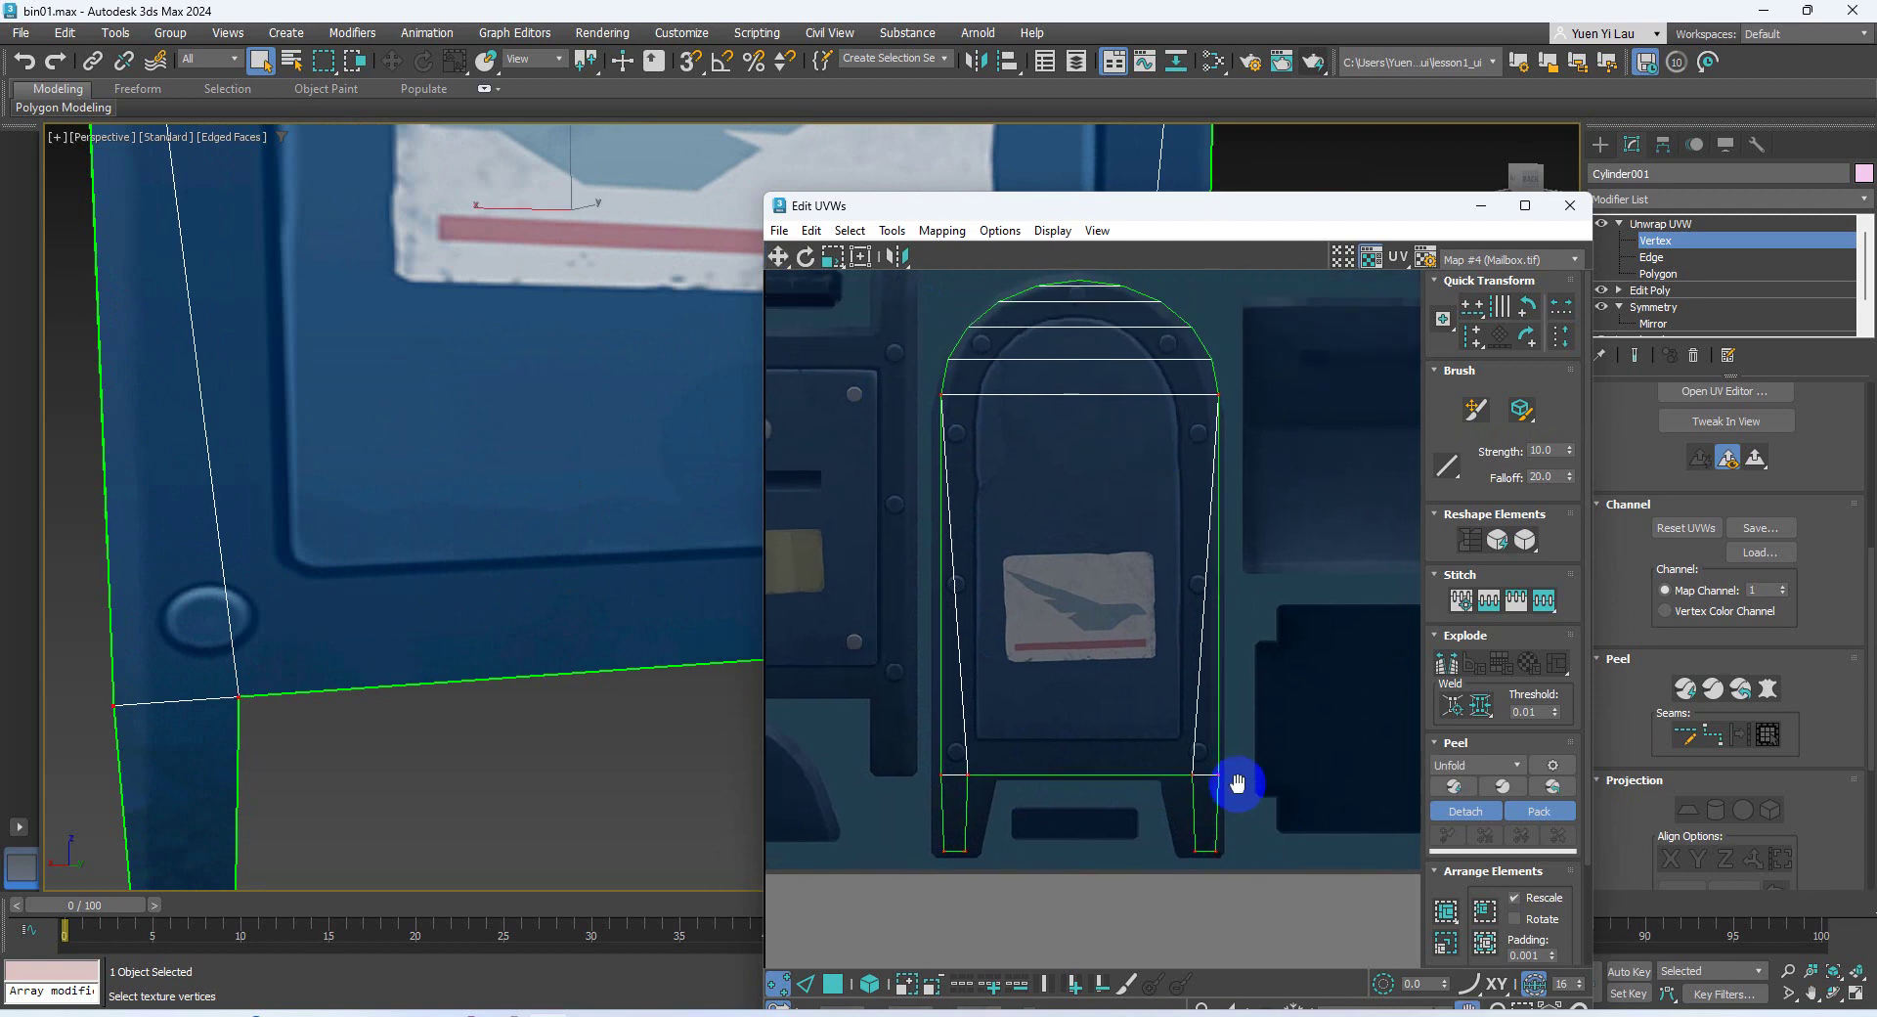
pyautogui.moveTo(1237, 782); pyautogui.dragTo(1236, 781, button='middle')
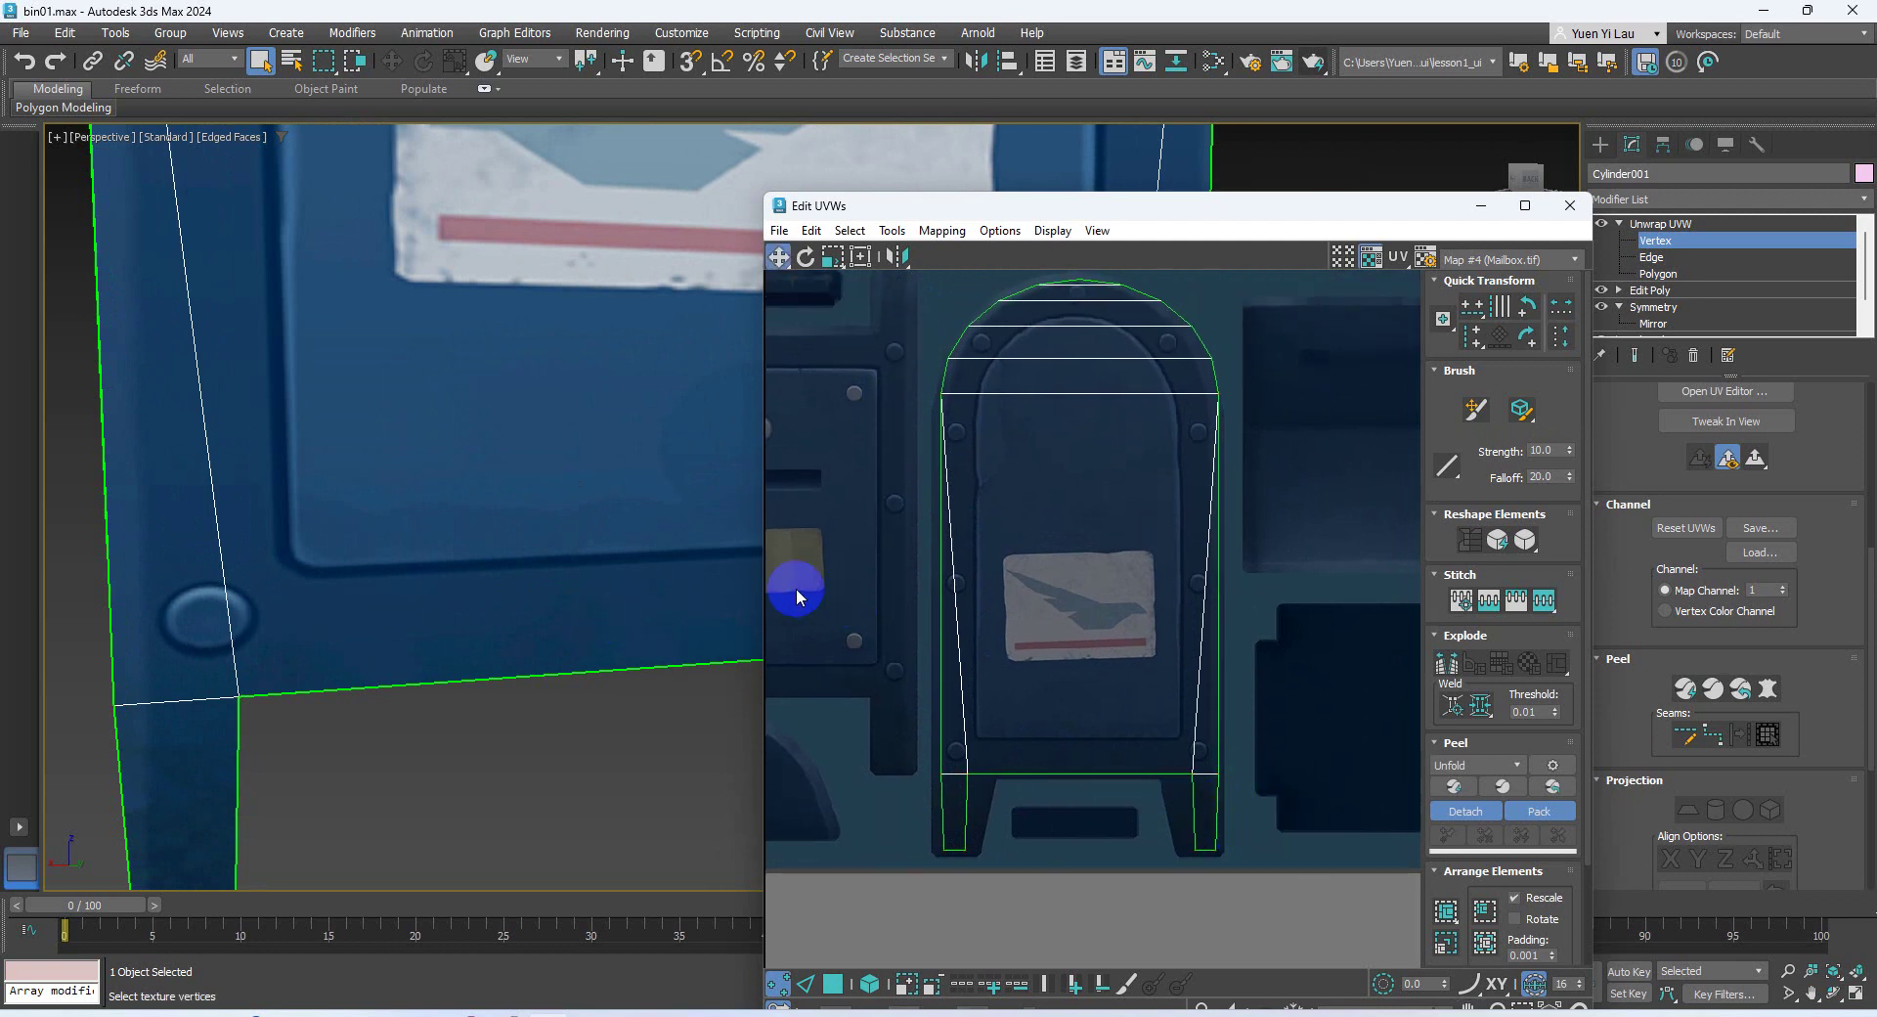
# Select all vertices of the side-wall shell, shrink it slightly in width and height, and nudge it up within the panel frame
pyautogui.scroll(-5, 599, 556)
pyautogui.moveTo(589, 512); pyautogui.dragTo(537, 607, button='middle')
pyautogui.moveTo(865, 285); pyautogui.dragTo(1362, 857)
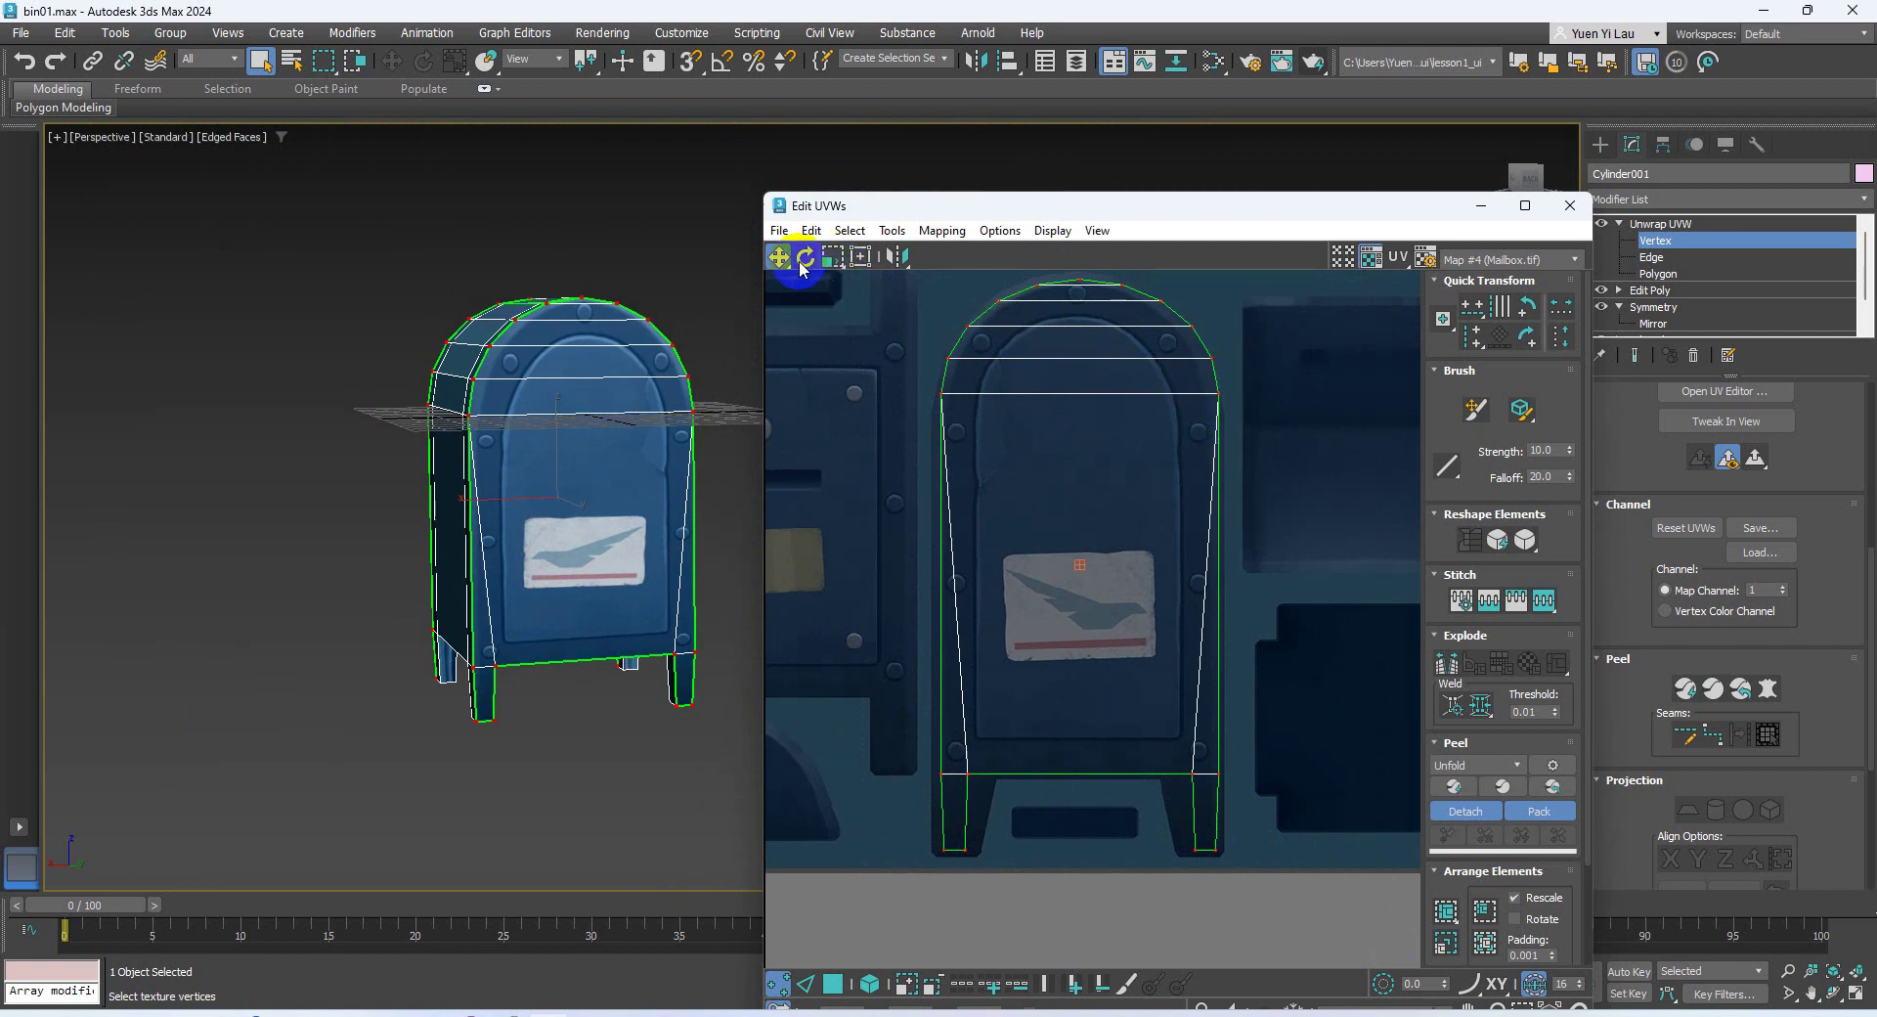
pyautogui.click(832, 256)
pyautogui.moveTo(1218, 393); pyautogui.dragTo(1211, 390)
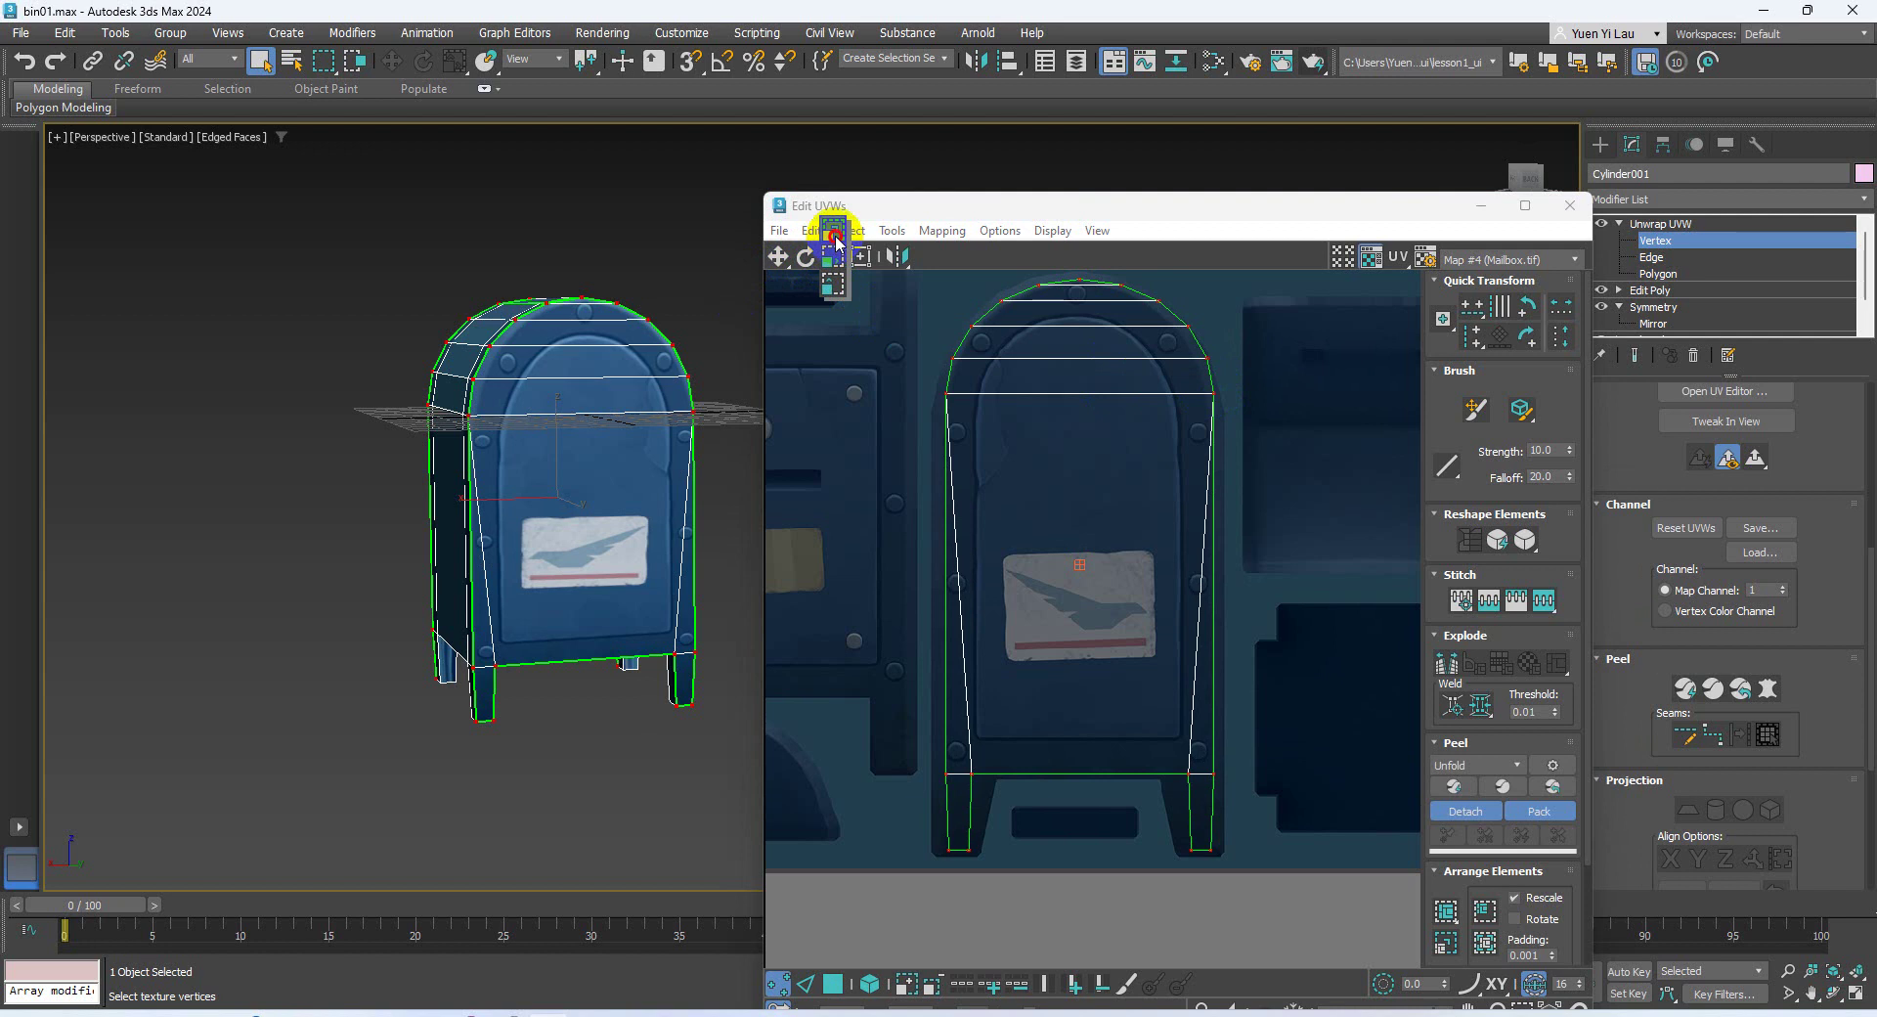
pyautogui.click(836, 264)
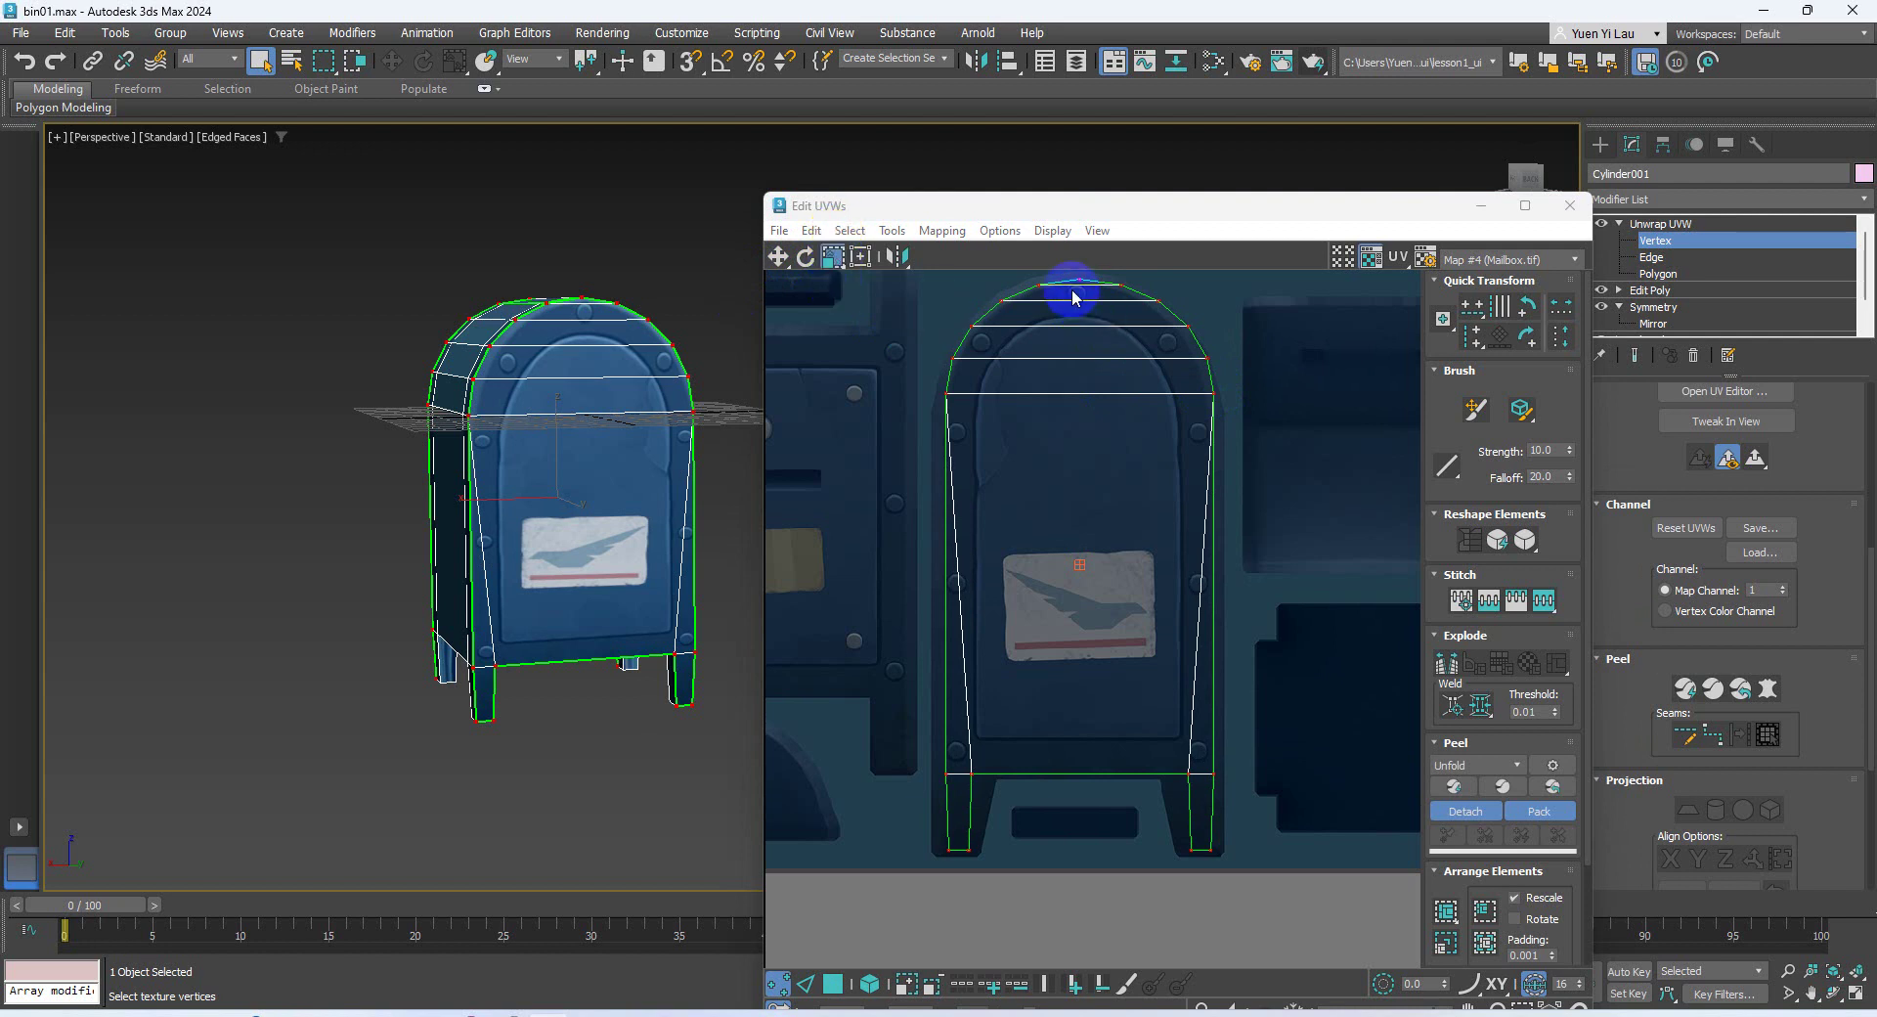
pyautogui.moveTo(1076, 285); pyautogui.dragTo(1077, 294)
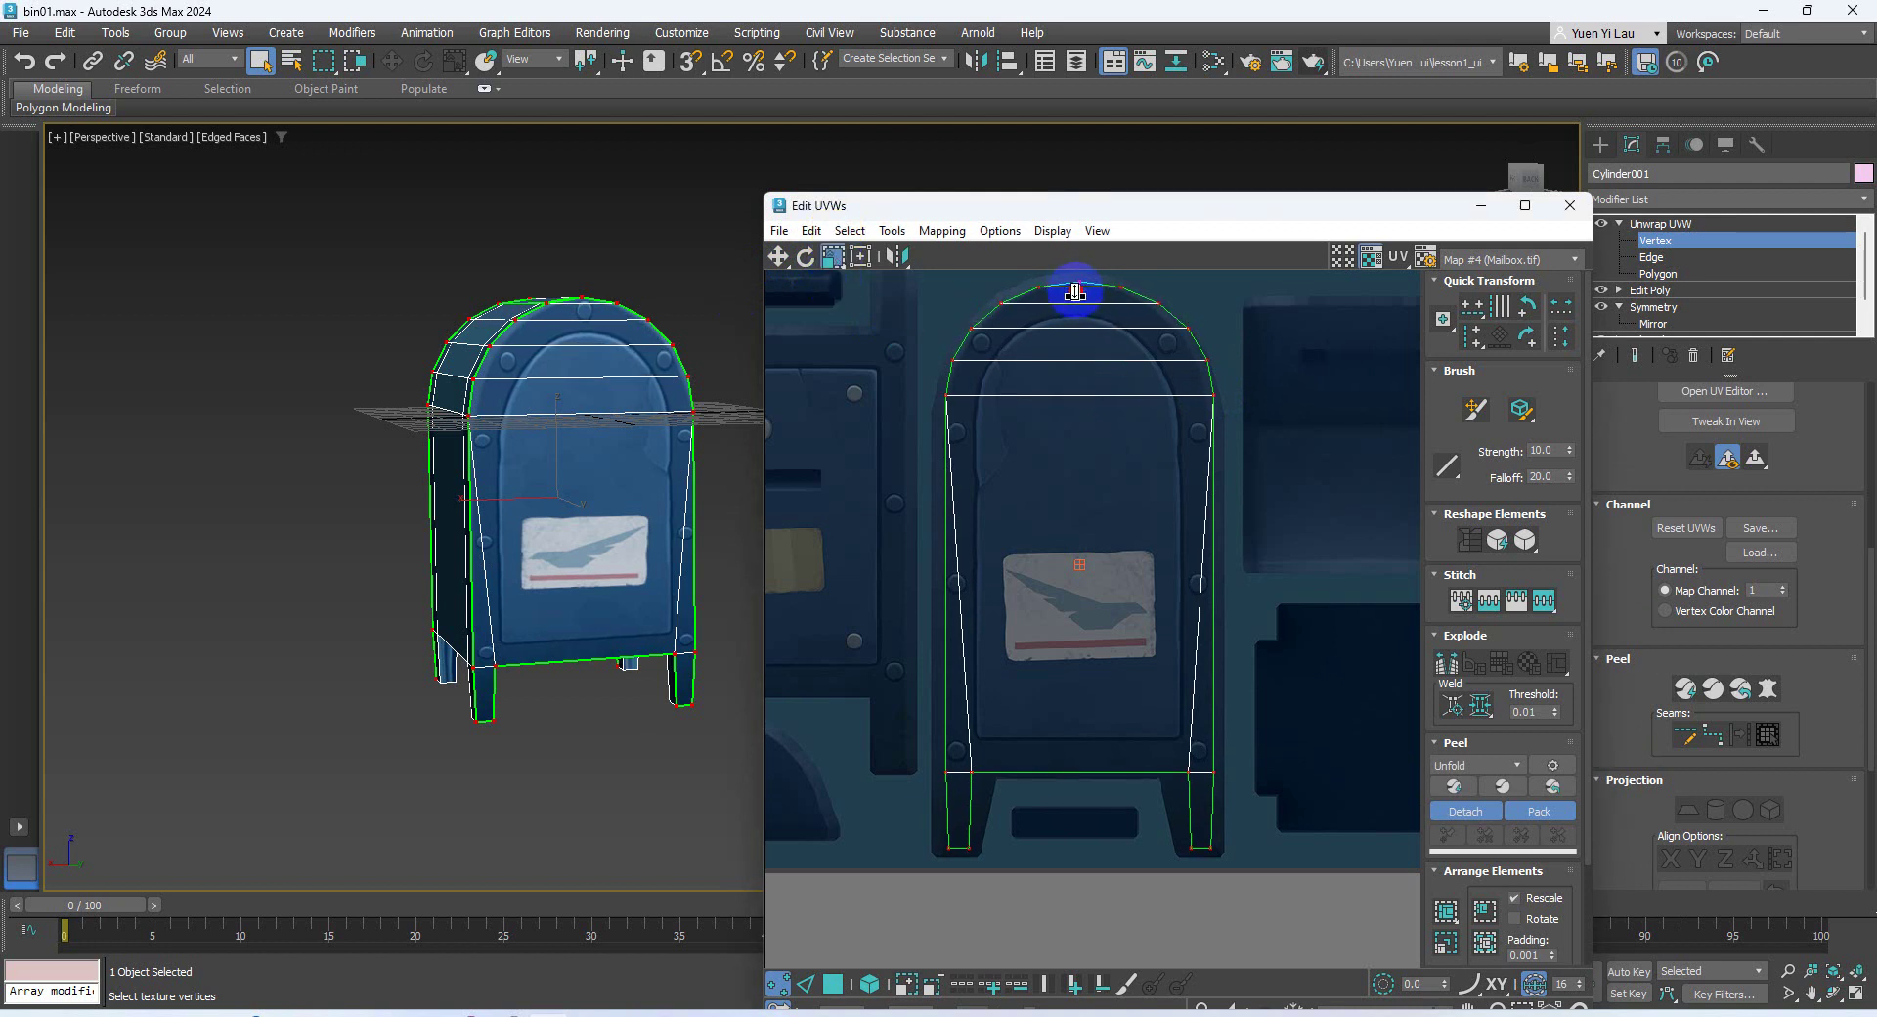
pyautogui.click(779, 256)
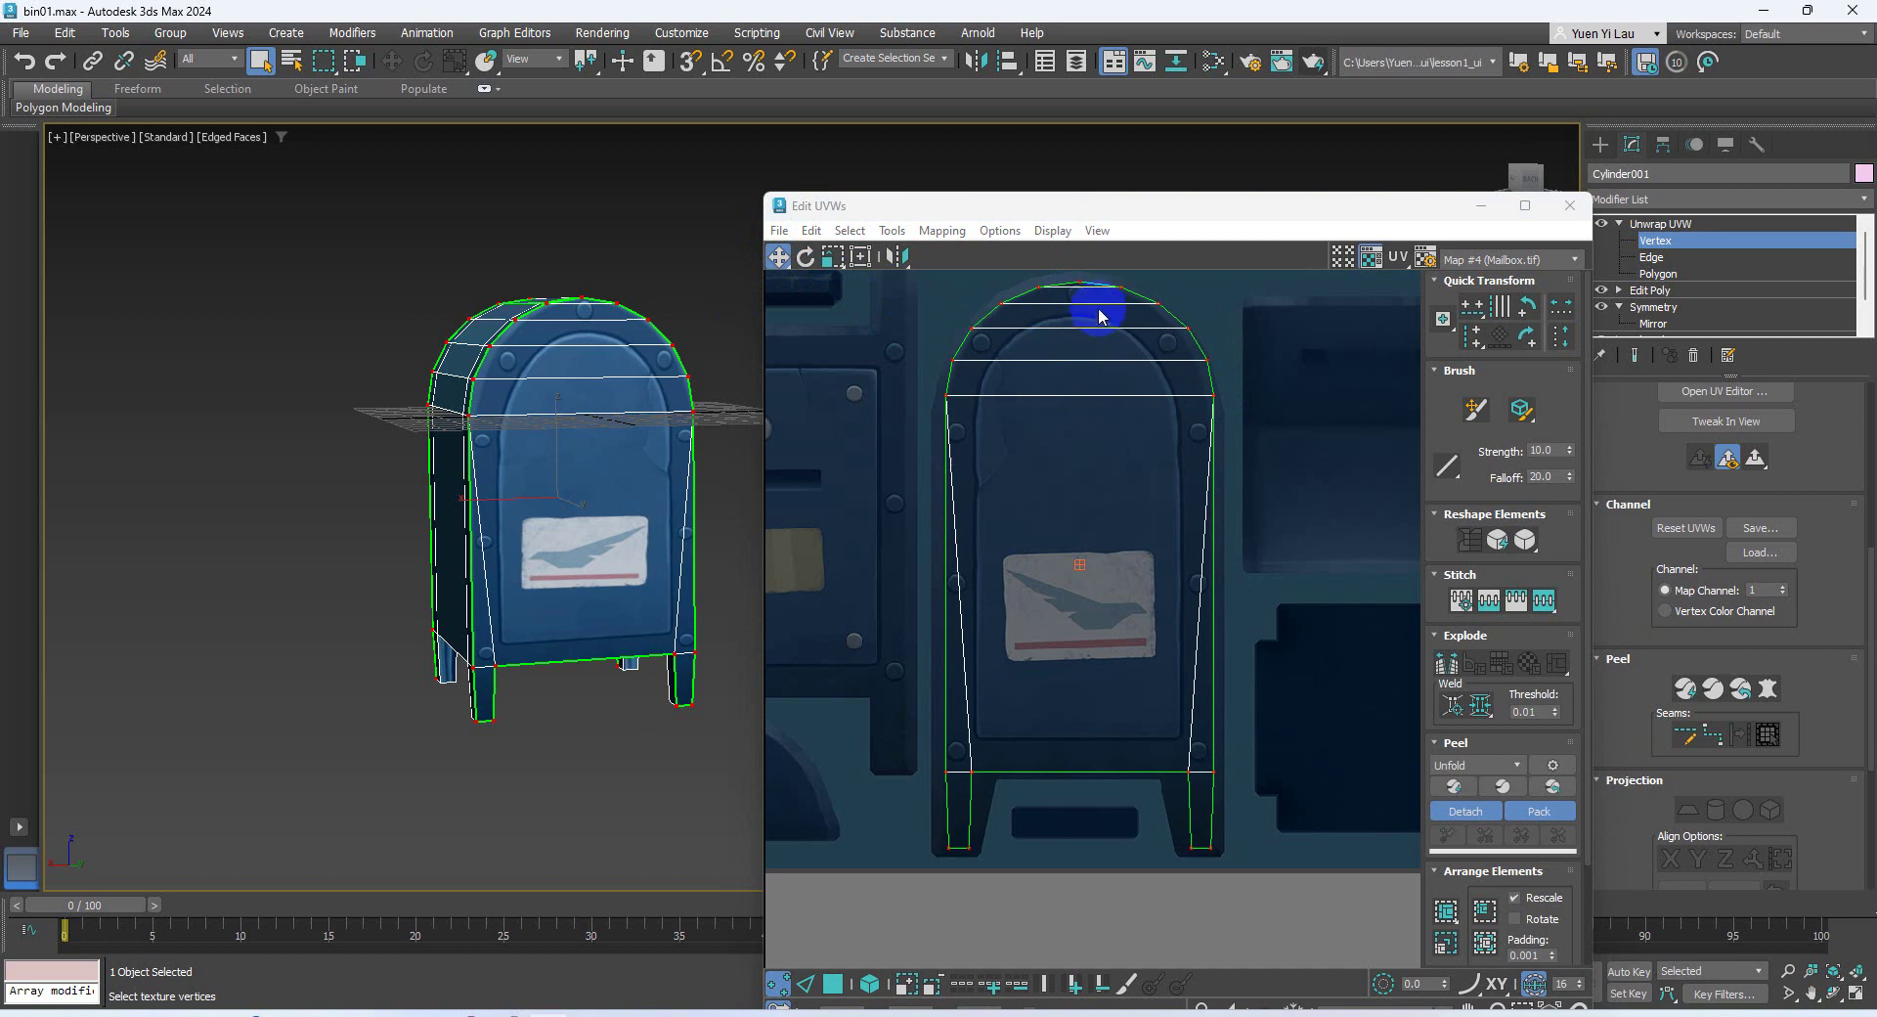
pyautogui.moveTo(1080, 285); pyautogui.dragTo(1078, 280)
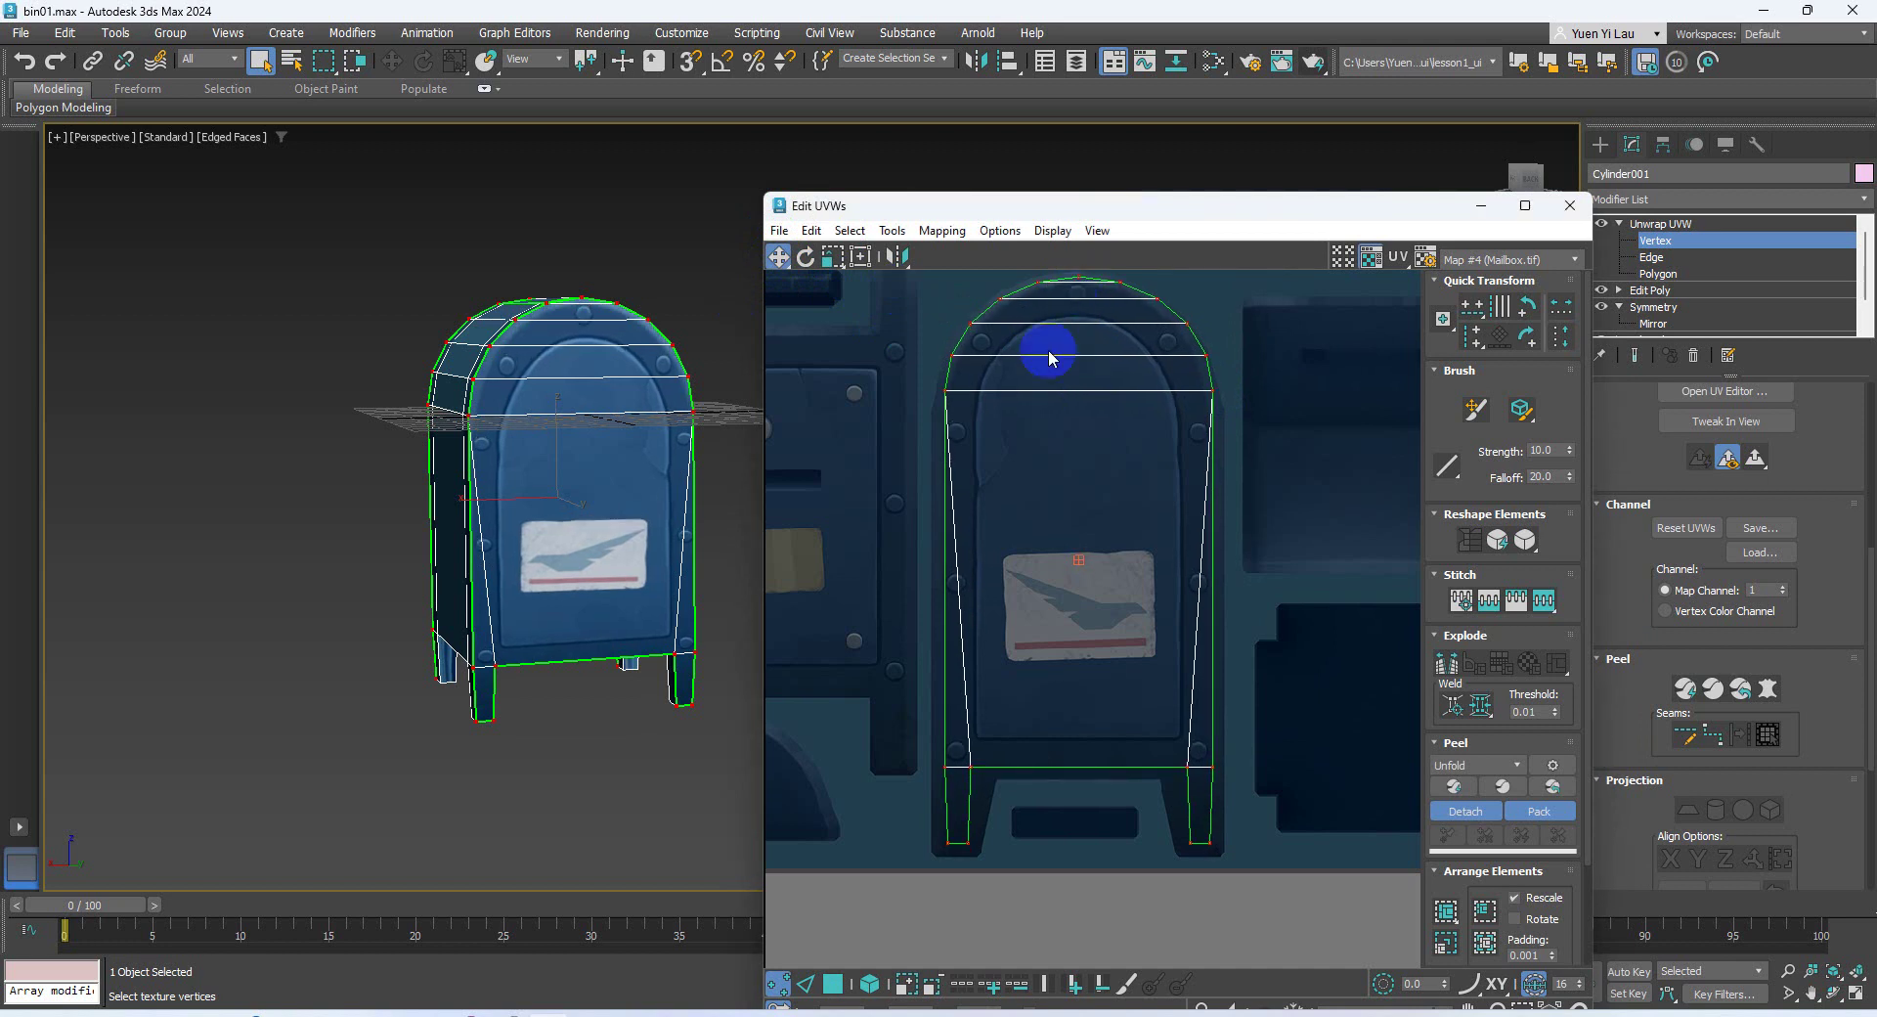
# In polygon mode, select the mailbox's back wall polygons, including the legs, side strips and the centre polygons above
pyautogui.keyDown('alt'); pyautogui.moveTo(645, 648); pyautogui.dragTo(466, 679, button='middle'); pyautogui.keyUp('alt')
pyautogui.click(1658, 274)
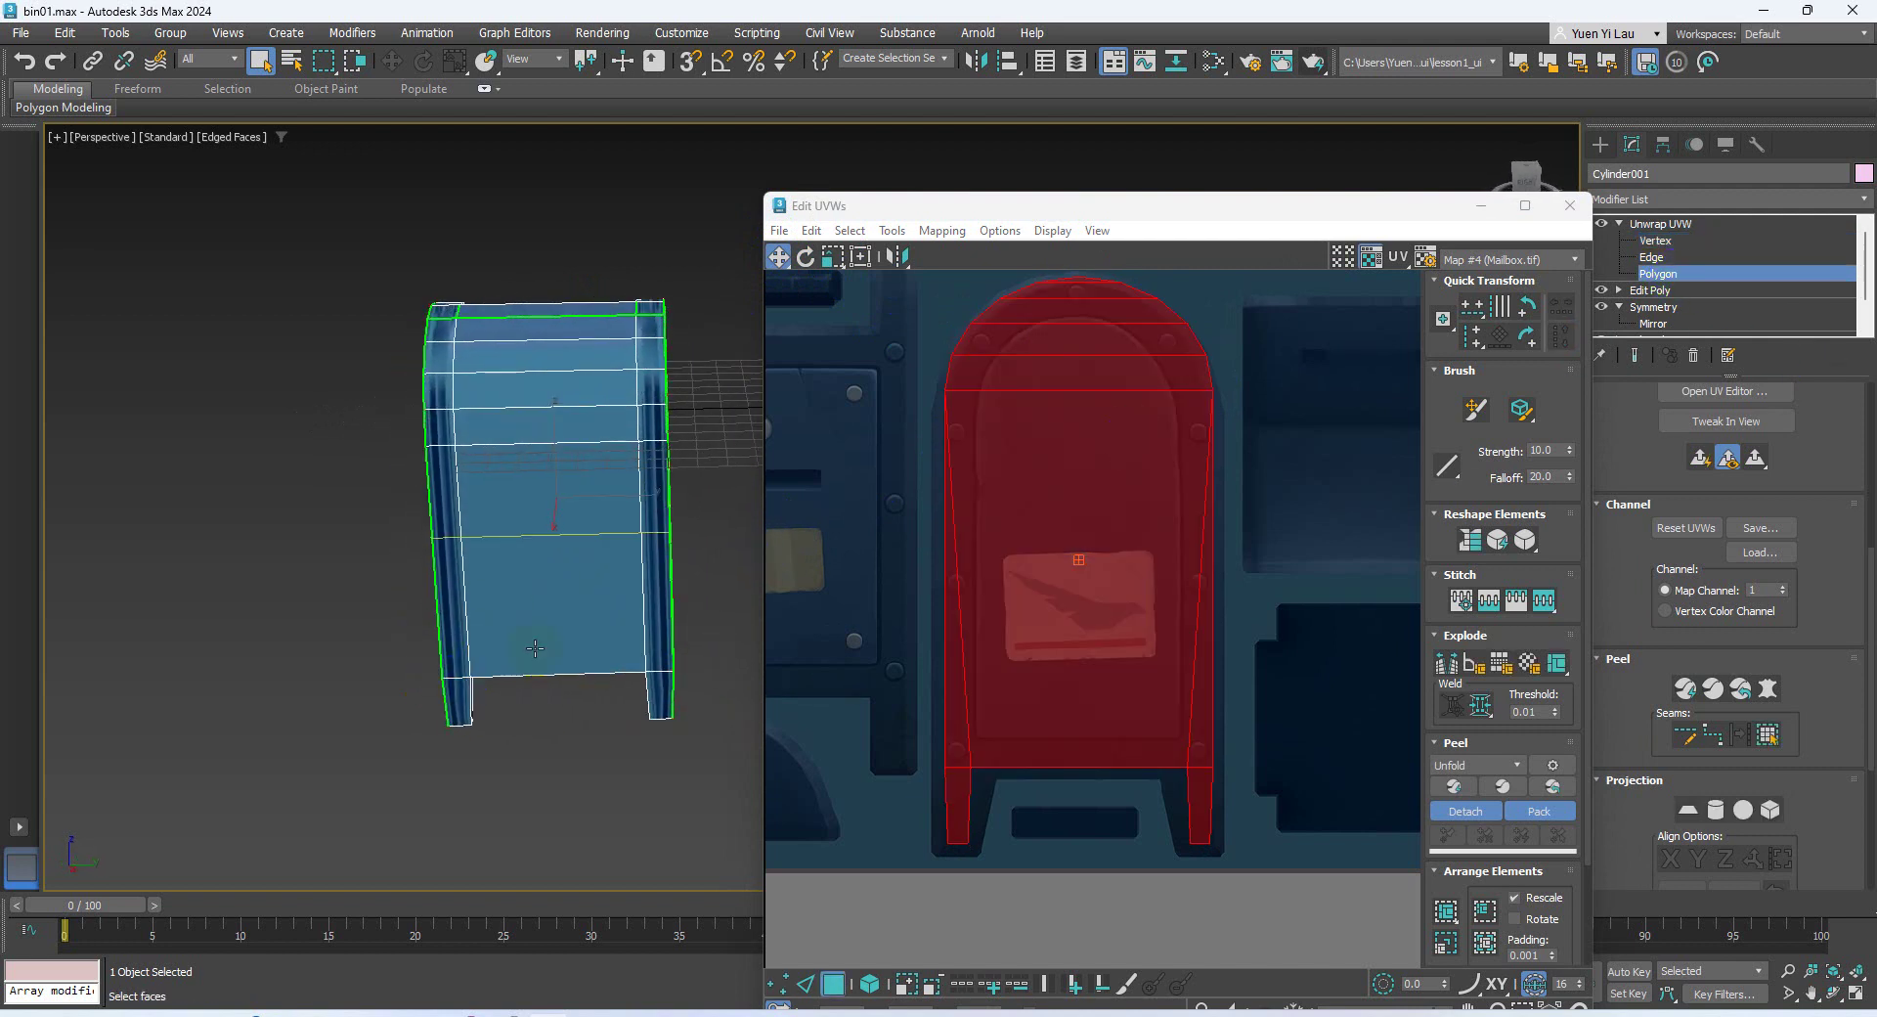
pyautogui.click(460, 696)
pyautogui.keyDown('ctrl'); pyautogui.click(658, 684); pyautogui.keyUp('ctrl')
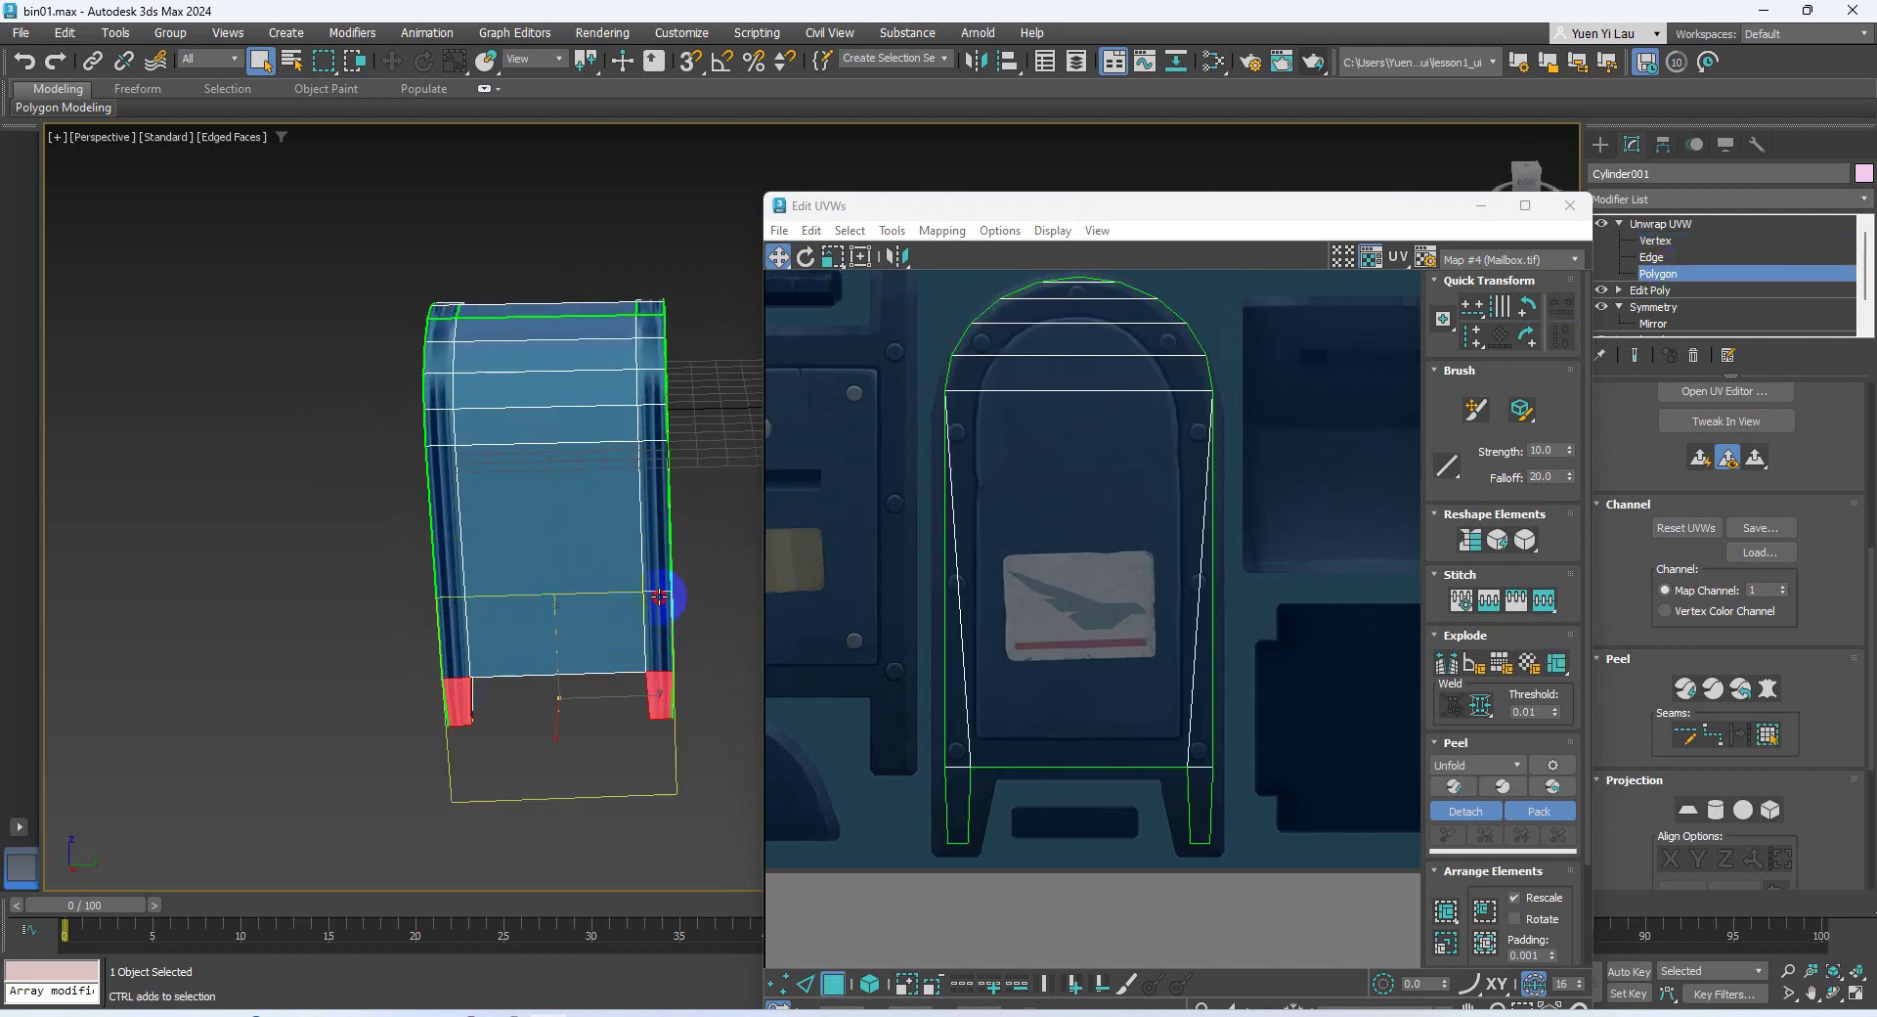
pyautogui.keyDown('ctrl'); pyautogui.click(661, 592); pyautogui.keyUp('ctrl')
pyautogui.keyDown('ctrl'); pyautogui.click(557, 562); pyautogui.keyUp('ctrl')
pyautogui.keyDown('ctrl'); pyautogui.click(440, 544); pyautogui.keyUp('ctrl')
pyautogui.keyDown('ctrl'); pyautogui.click(473, 396); pyautogui.keyUp('ctrl')
pyautogui.keyDown('ctrl'); pyautogui.click(614, 411); pyautogui.keyUp('ctrl')
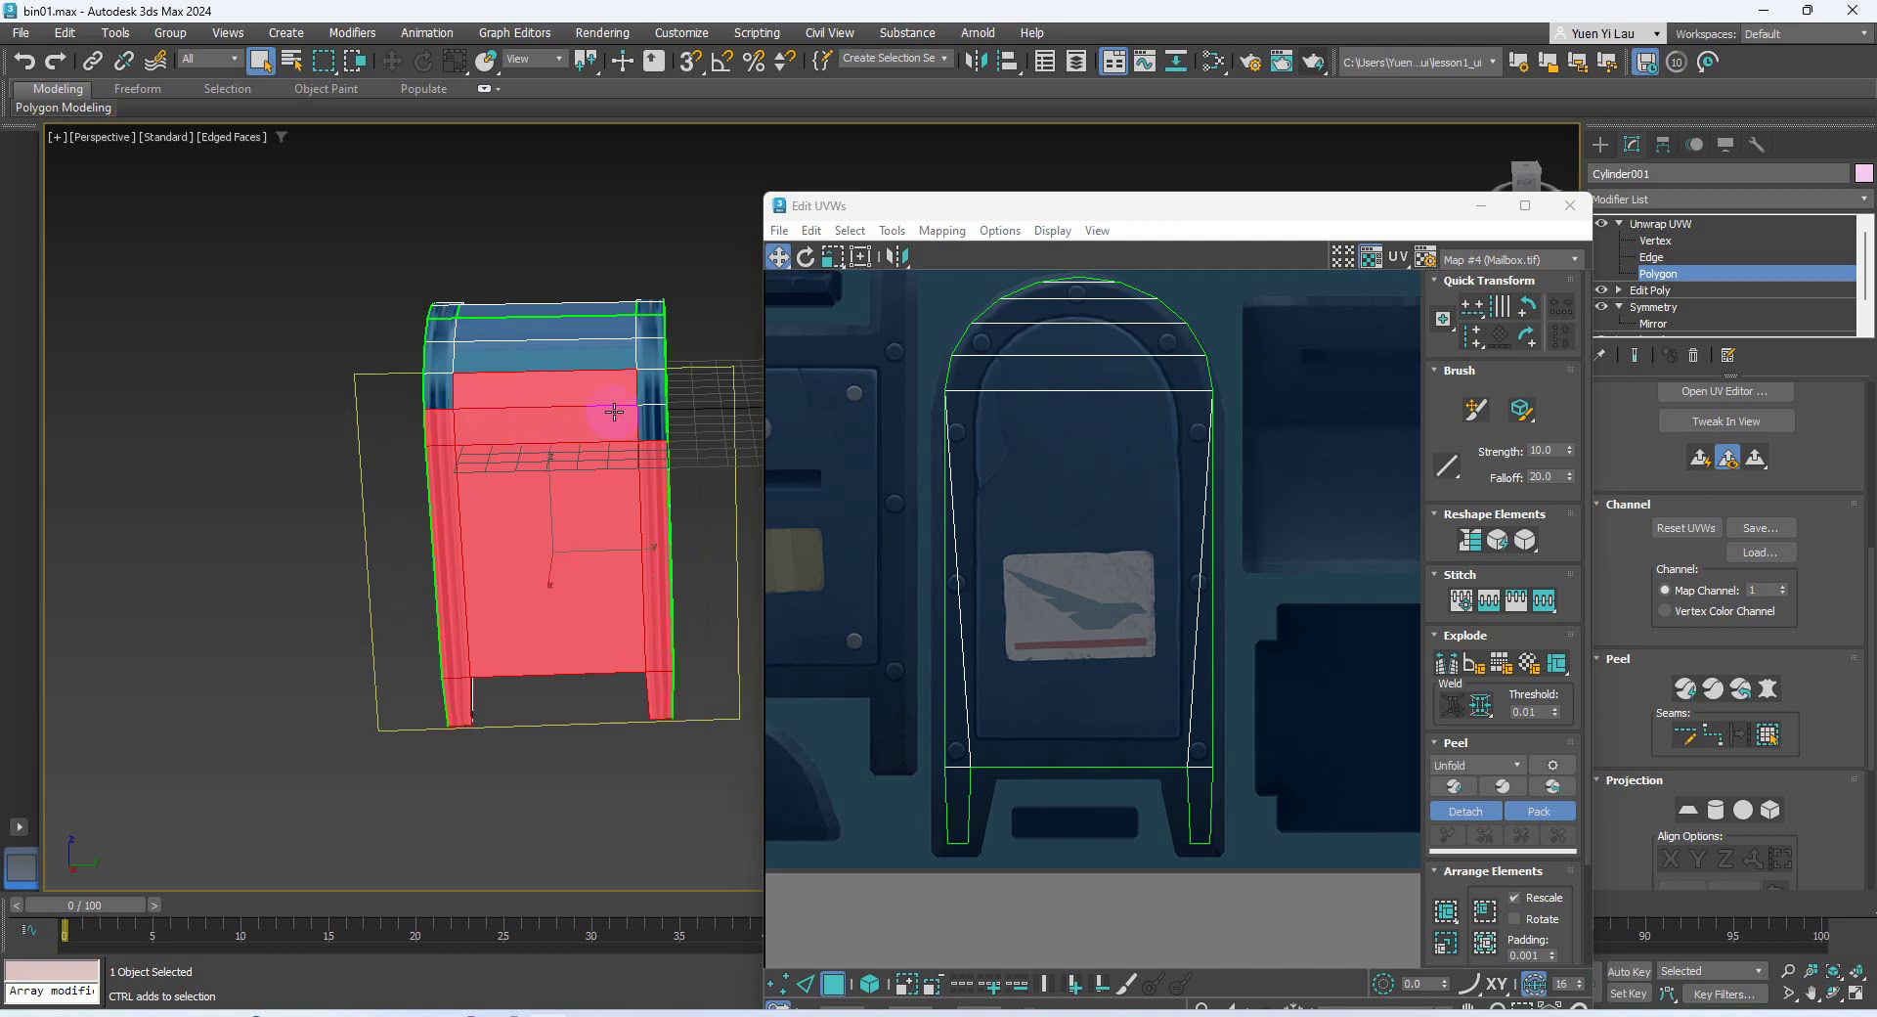
# Extend the selection with the curved upper polygons of the back wall and its two side strips
pyautogui.moveTo(1240, 613); pyautogui.dragTo(1035, 689, button='middle')
pyautogui.scroll(-4, 1186, 637)
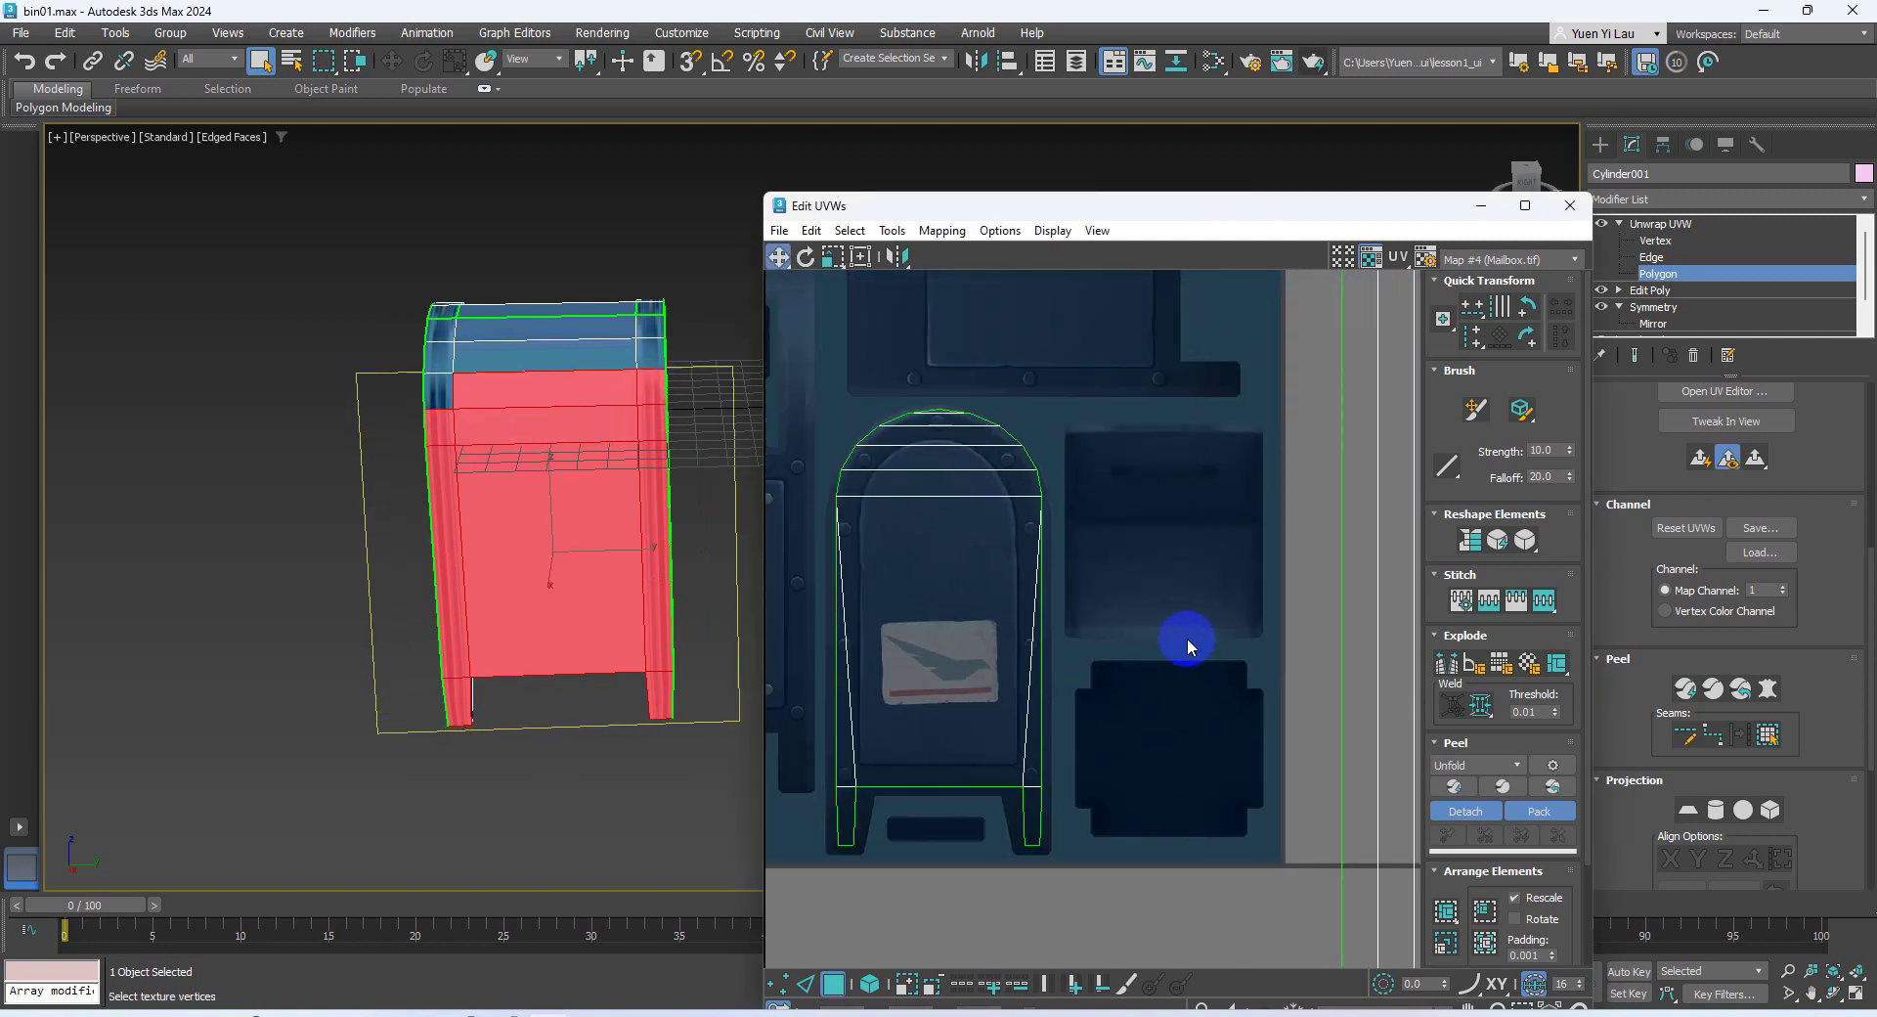
pyautogui.moveTo(1111, 616); pyautogui.dragTo(1069, 690, button='middle')
pyautogui.scroll(3, 1069, 574)
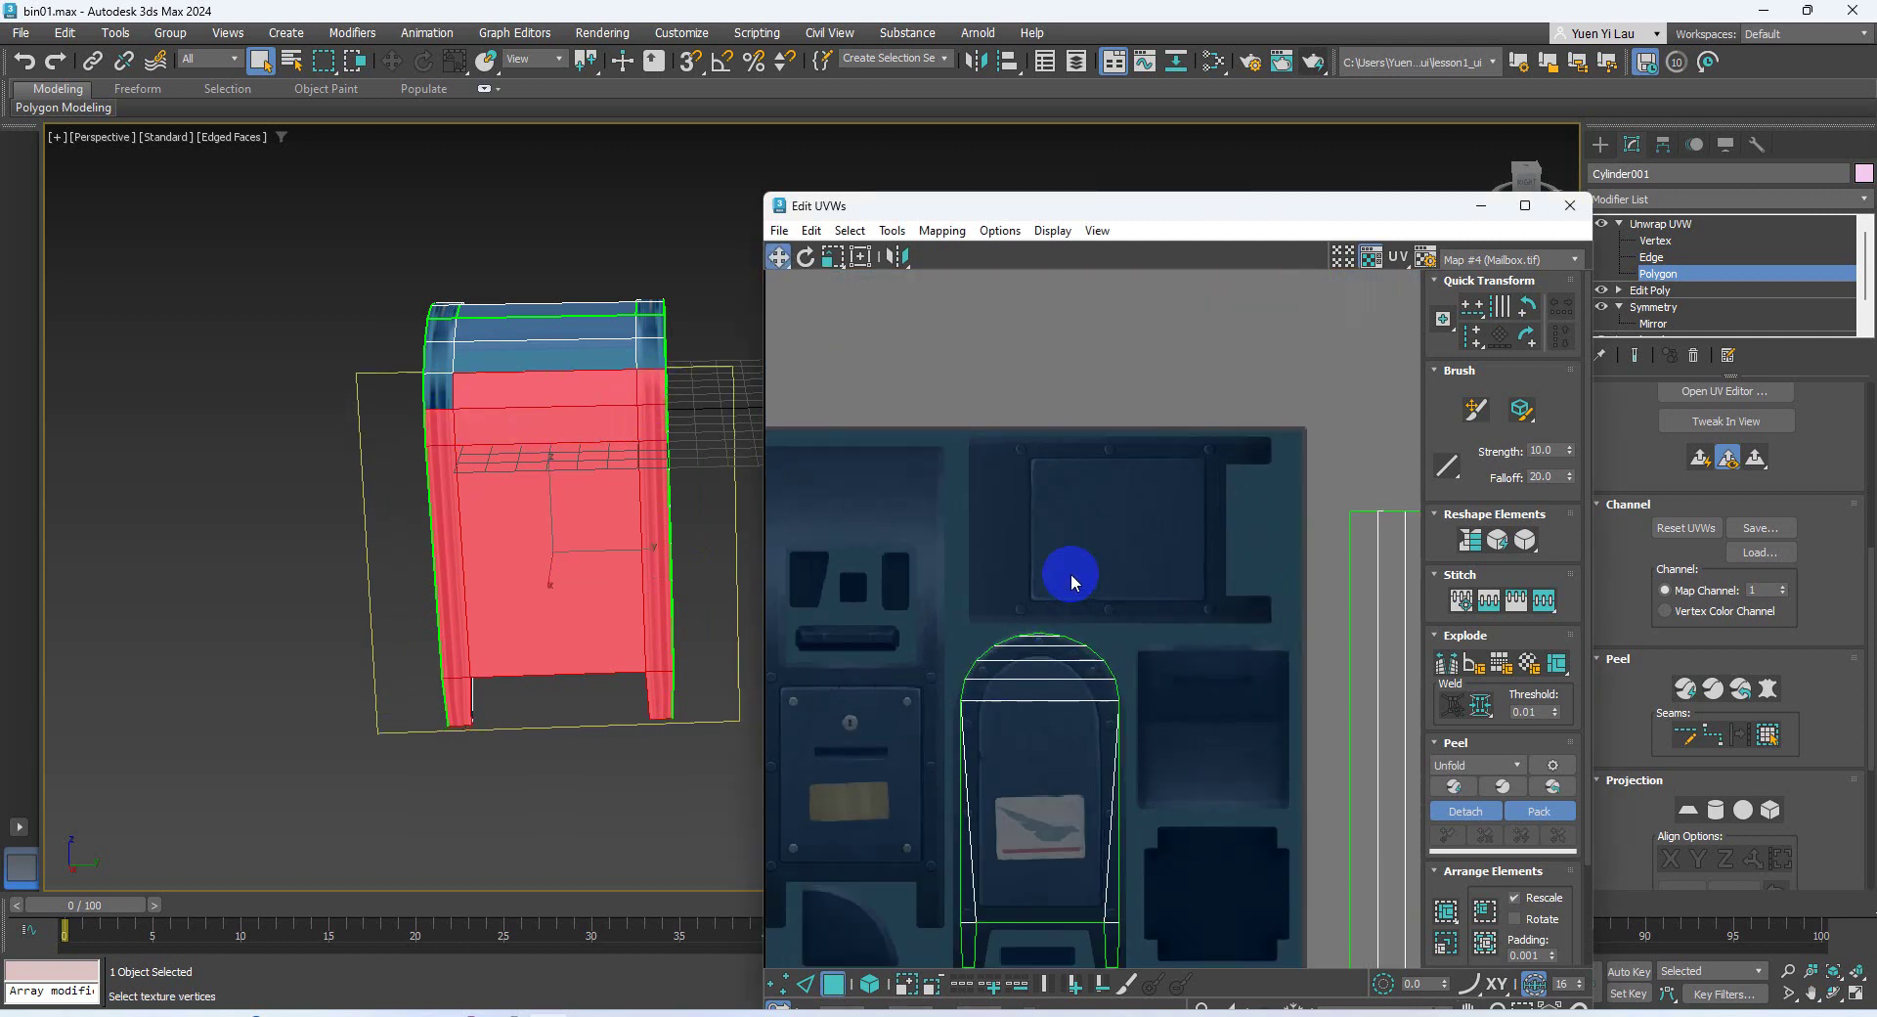
pyautogui.keyDown('ctrl'); pyautogui.click(564, 353); pyautogui.keyUp('ctrl')
pyautogui.keyDown('ctrl'); pyautogui.click(504, 331); pyautogui.keyUp('ctrl')
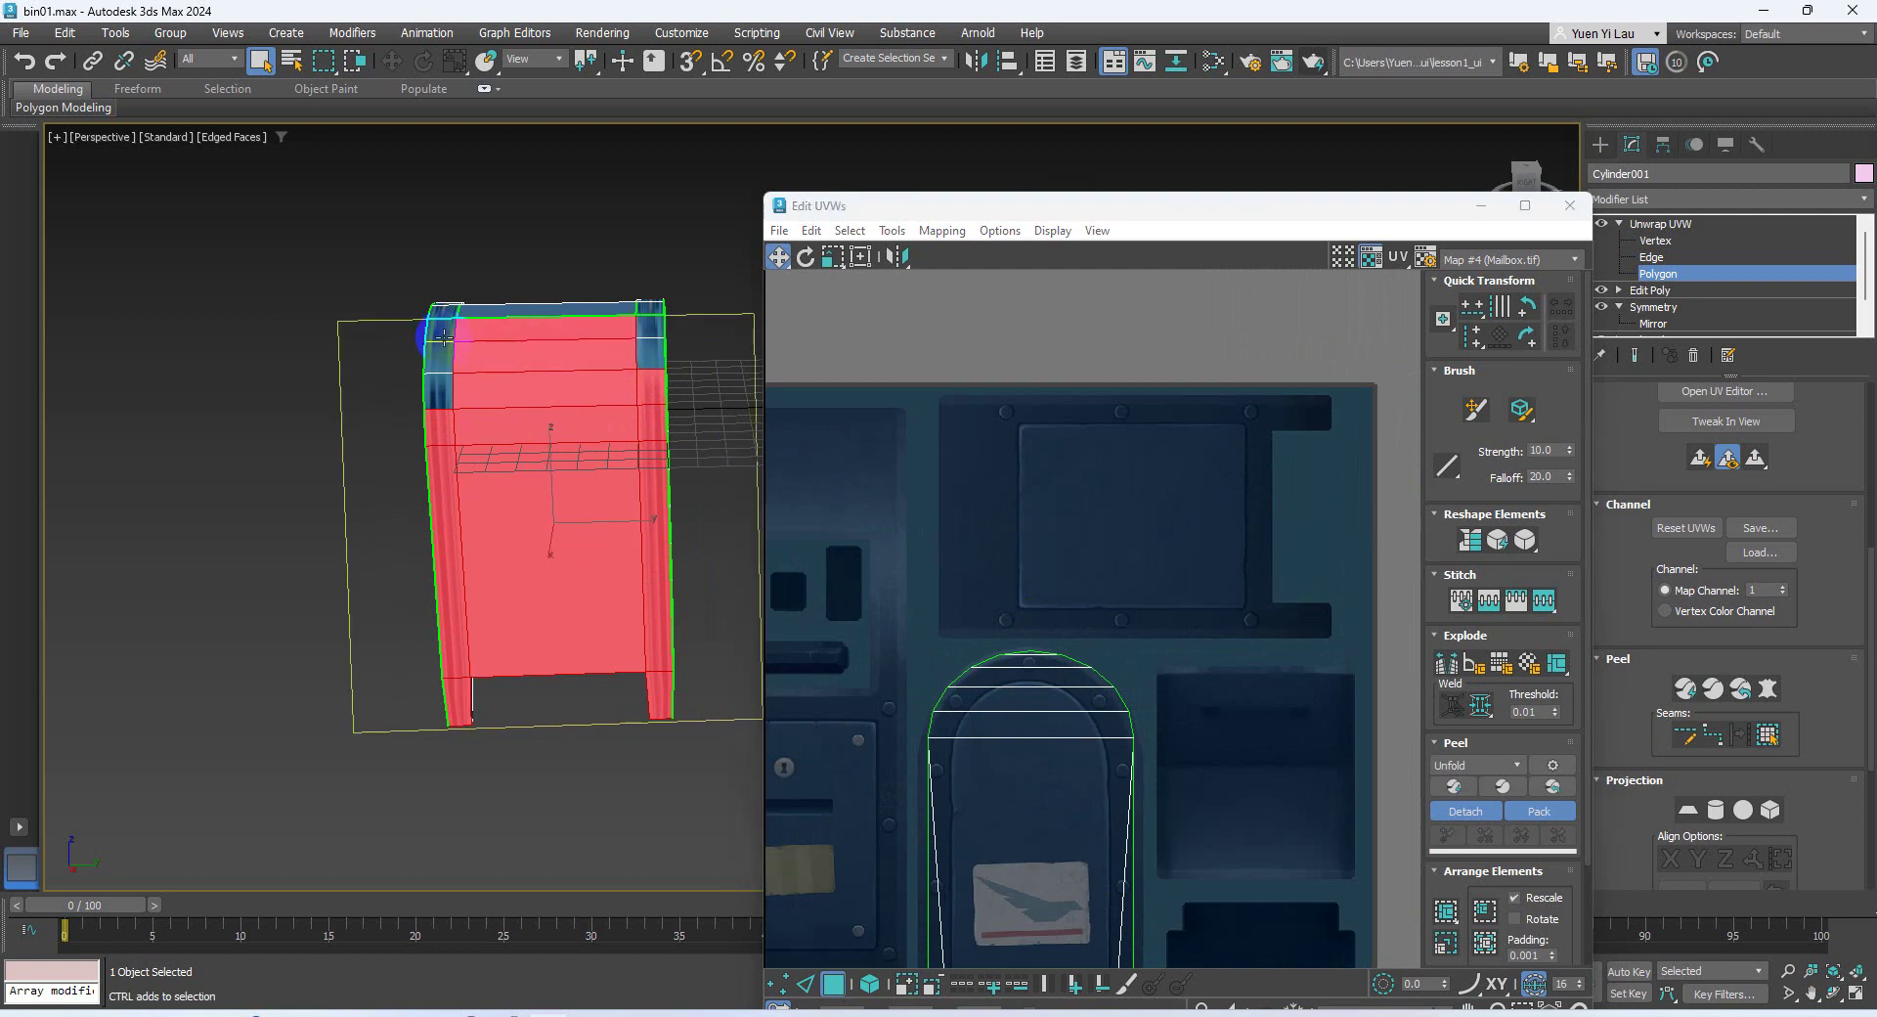
pyautogui.keyDown('ctrl'); pyautogui.click(441, 334); pyautogui.keyUp('ctrl')
pyautogui.keyDown('ctrl'); pyautogui.click(441, 357); pyautogui.keyUp('ctrl')
pyautogui.keyDown('ctrl'); pyautogui.click(441, 388); pyautogui.keyUp('ctrl')
pyautogui.keyDown('ctrl'); pyautogui.click(651, 344); pyautogui.keyUp('ctrl')
# Planar-map the selected back wall polygons, aligning the projection to the X axis
pyautogui.click(1688, 809)
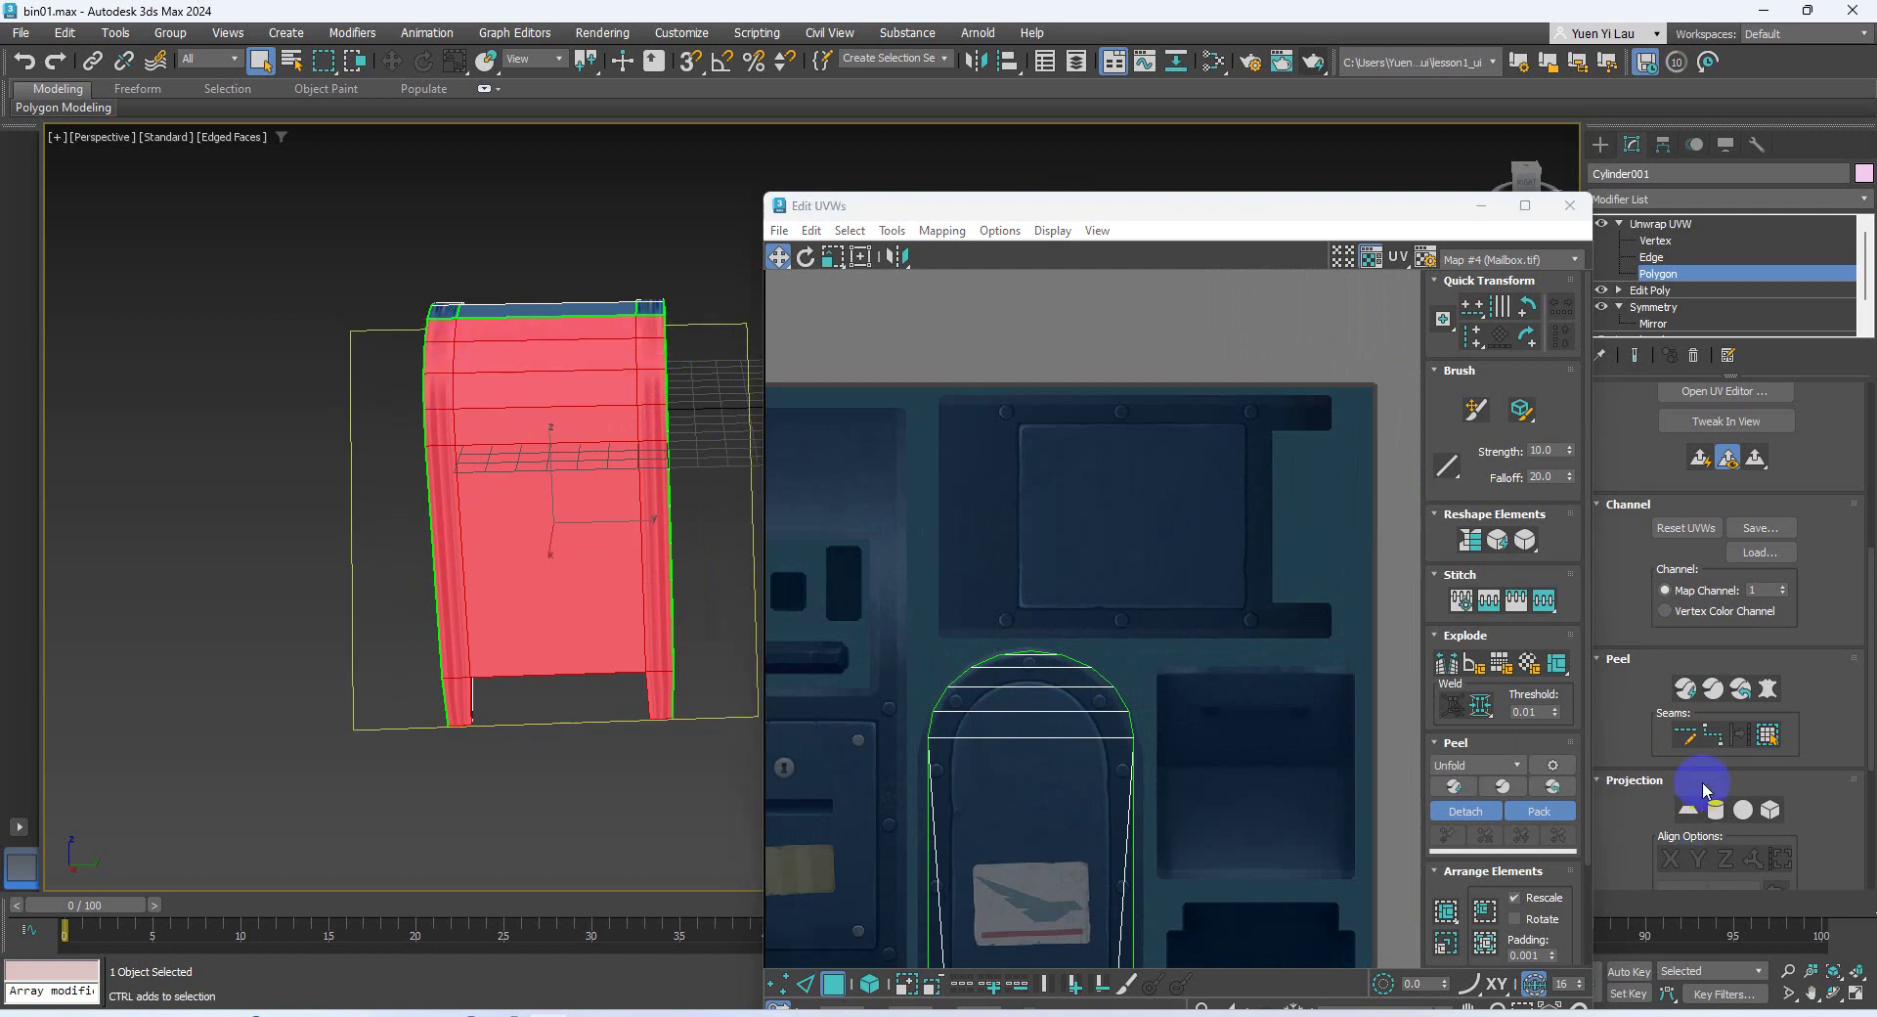
pyautogui.keyDown('alt'); pyautogui.moveTo(493, 589); pyautogui.dragTo(497, 518, button='middle'); pyautogui.keyUp('alt')
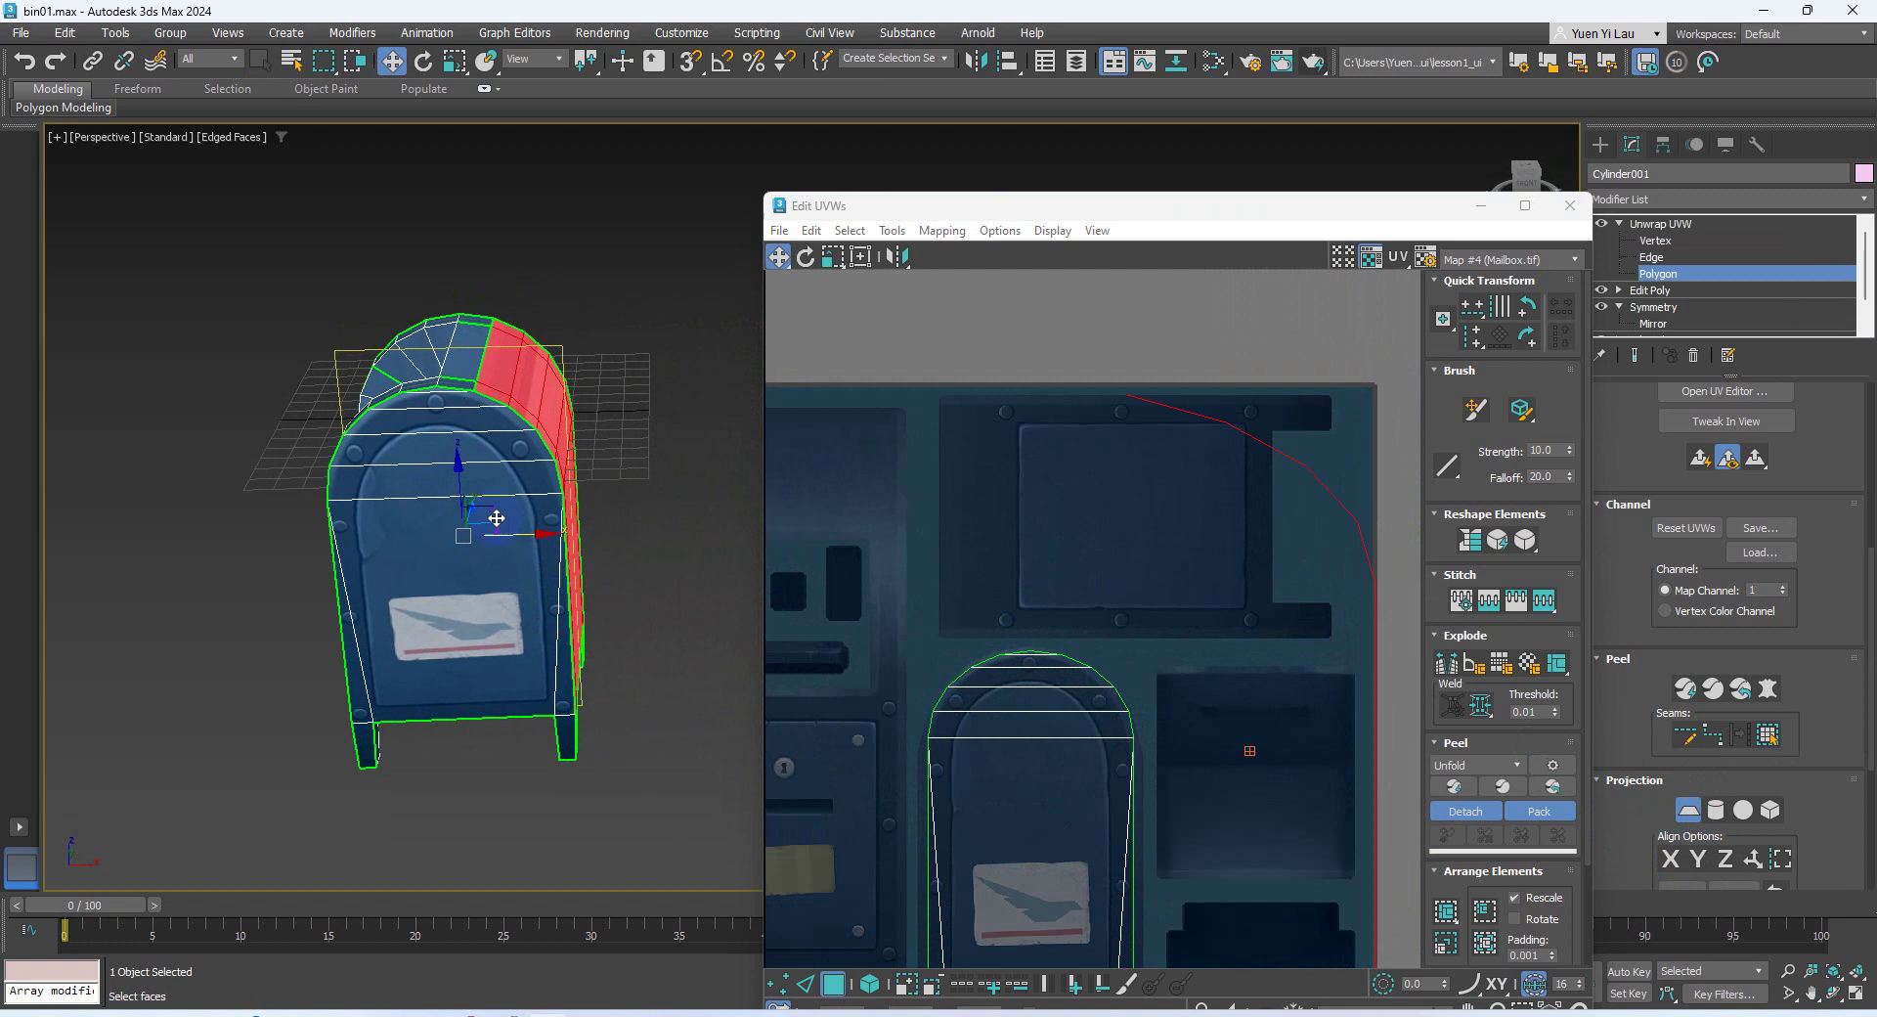
pyautogui.keyDown('alt'); pyautogui.moveTo(590, 569); pyautogui.dragTo(684, 577, button='middle'); pyautogui.keyUp('alt')
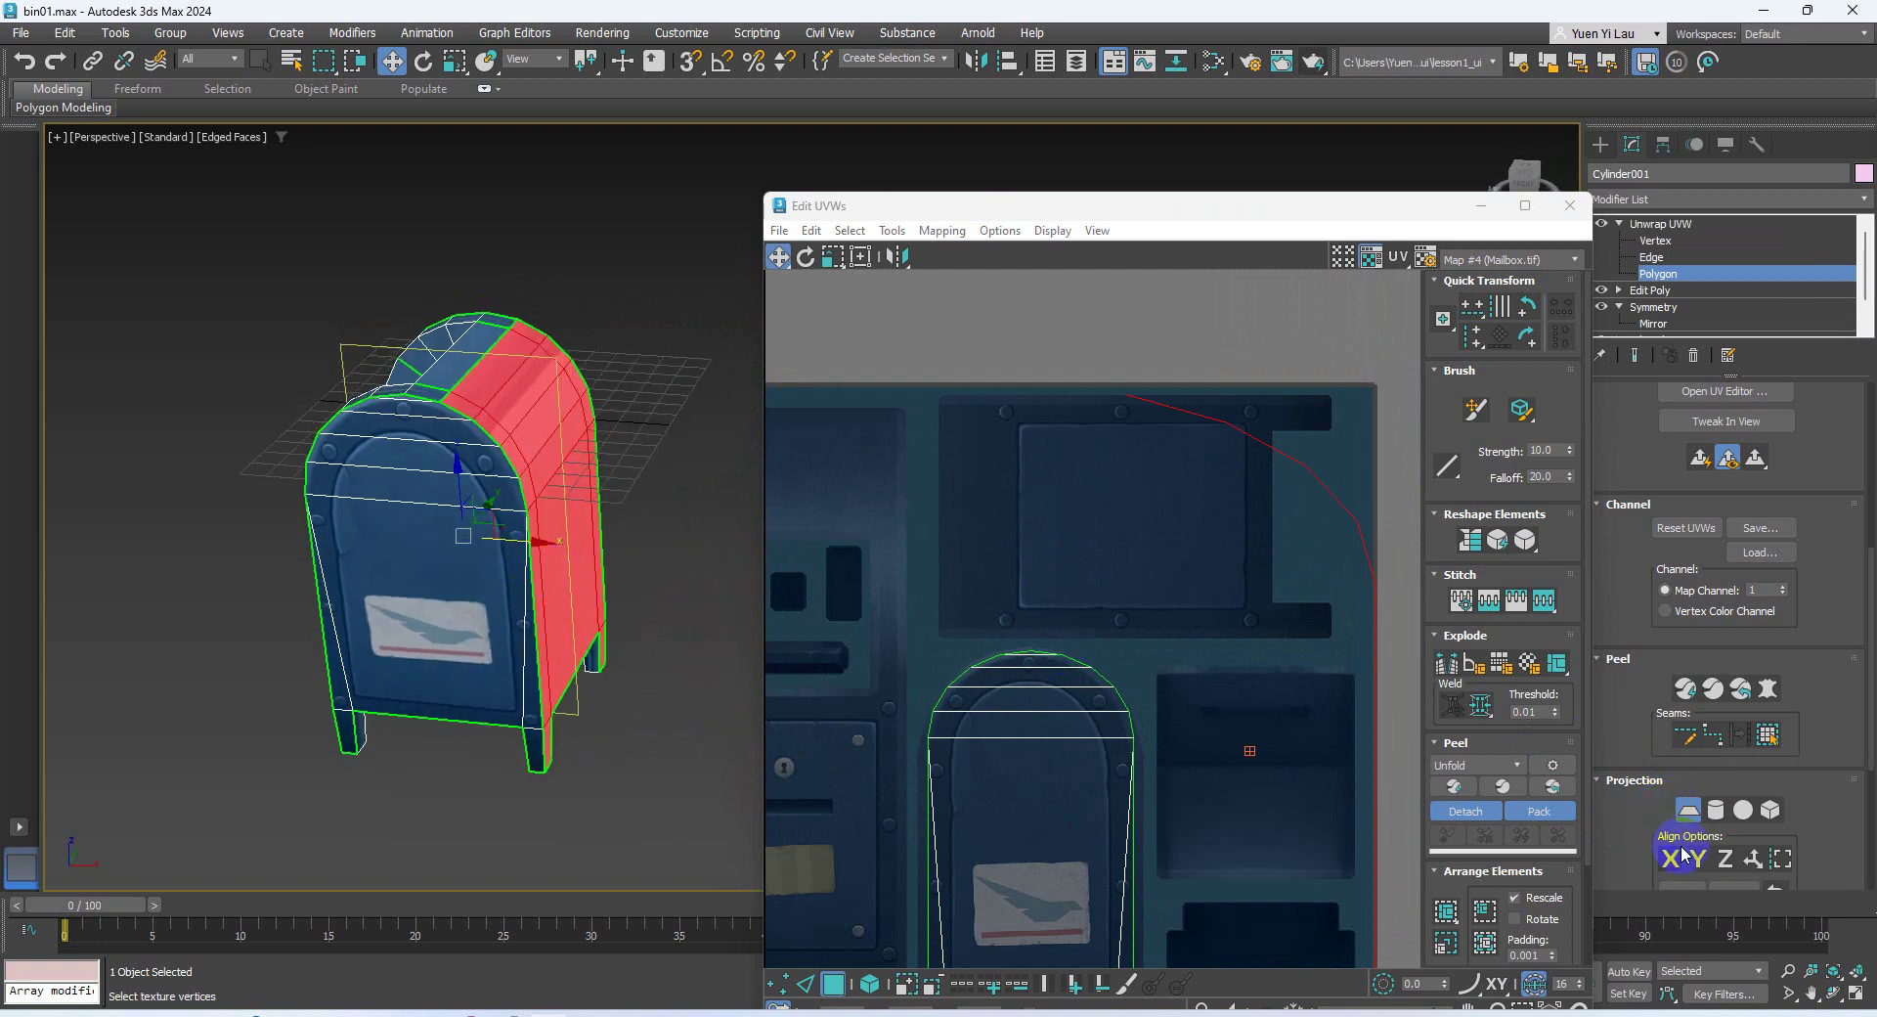
pyautogui.click(1672, 860)
pyautogui.scroll(-3, 1271, 518)
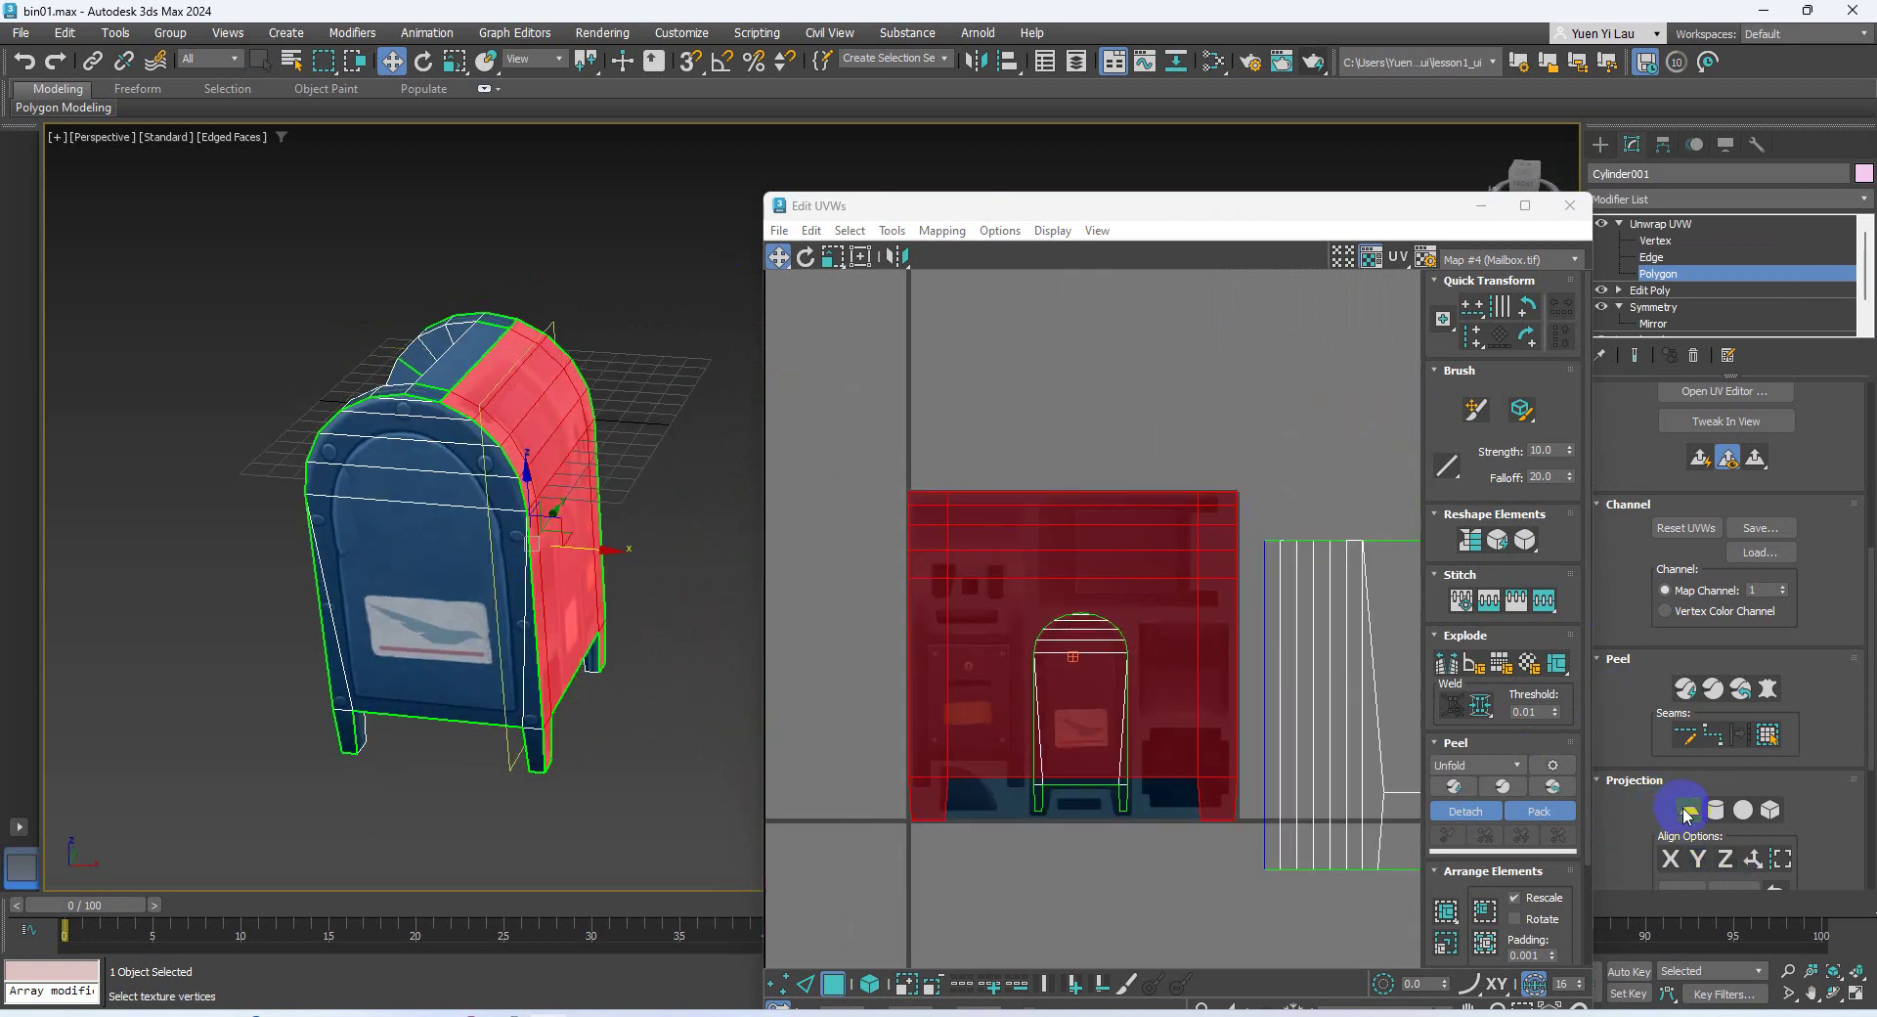
# Move the back wall's UV shell up off the texture and rotate it 90 degrees counterclockwise so the legs point sideways
pyautogui.click(830, 256)
pyautogui.moveTo(833, 256); pyautogui.dragTo(838, 223)
pyautogui.moveTo(1186, 511); pyautogui.dragTo(1171, 268)
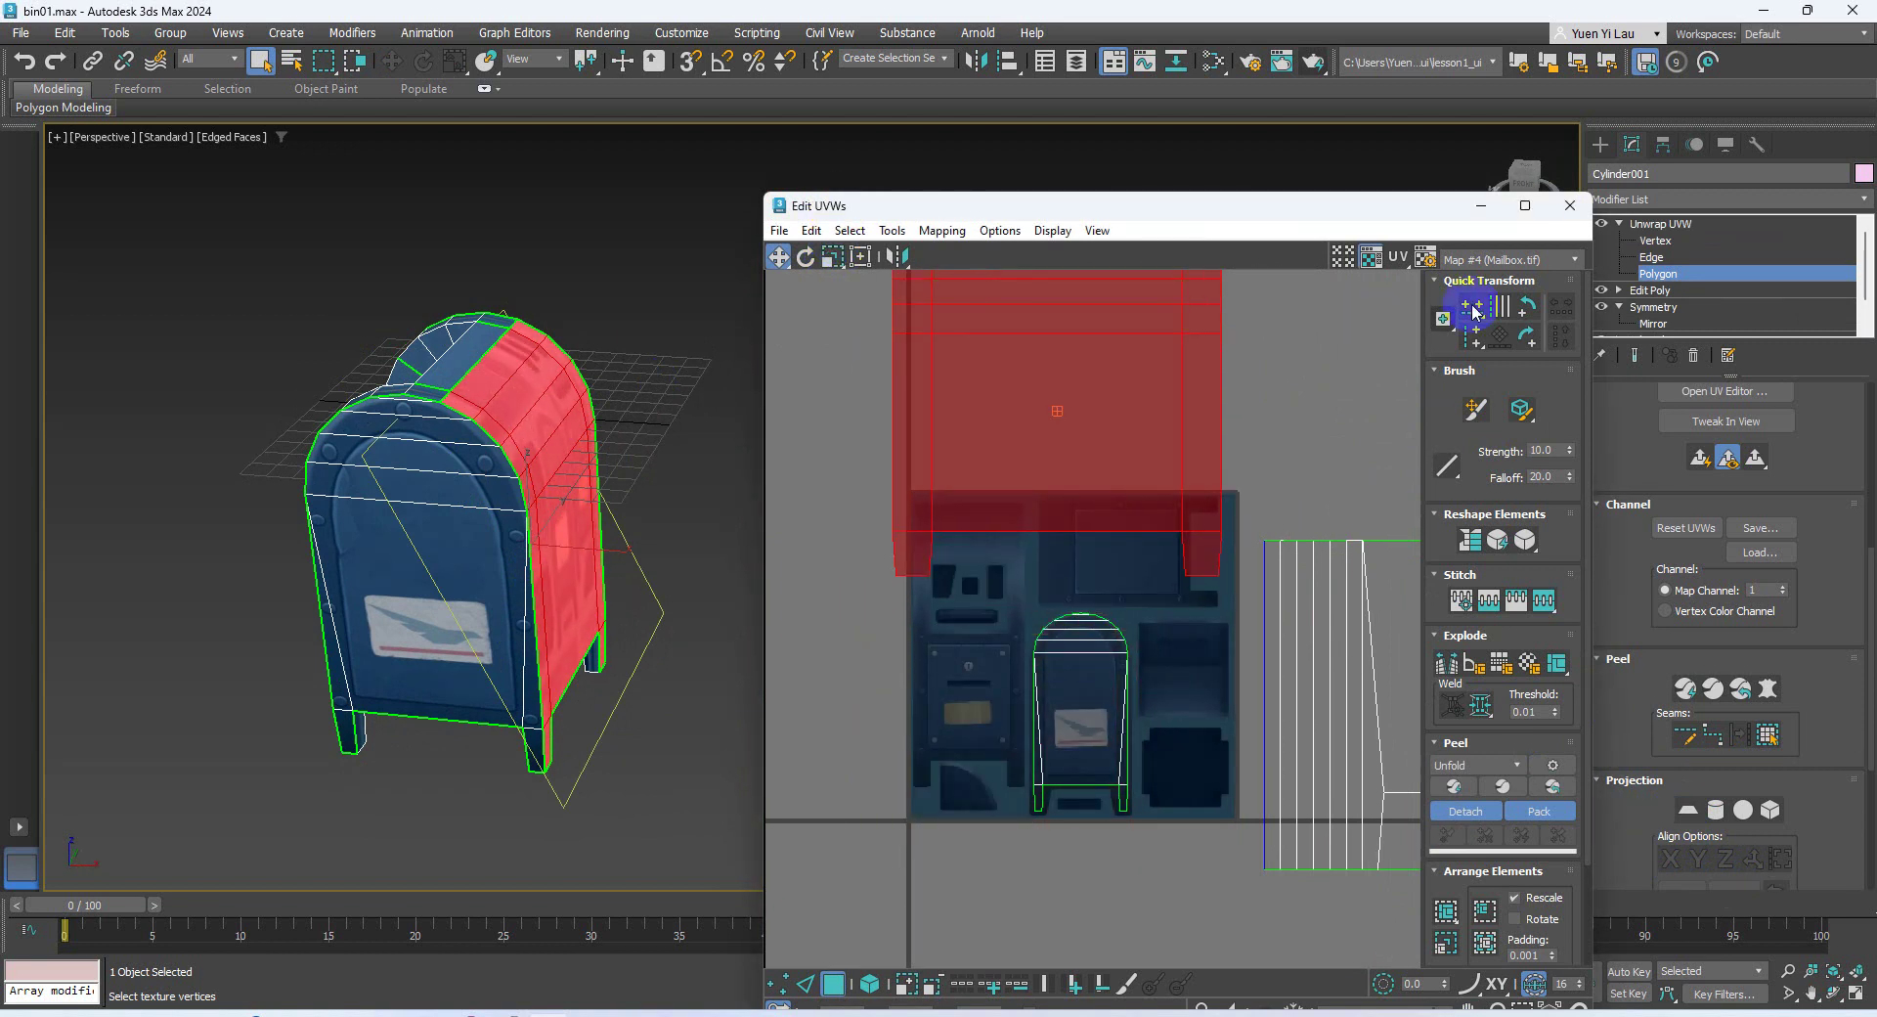
pyautogui.click(1533, 309)
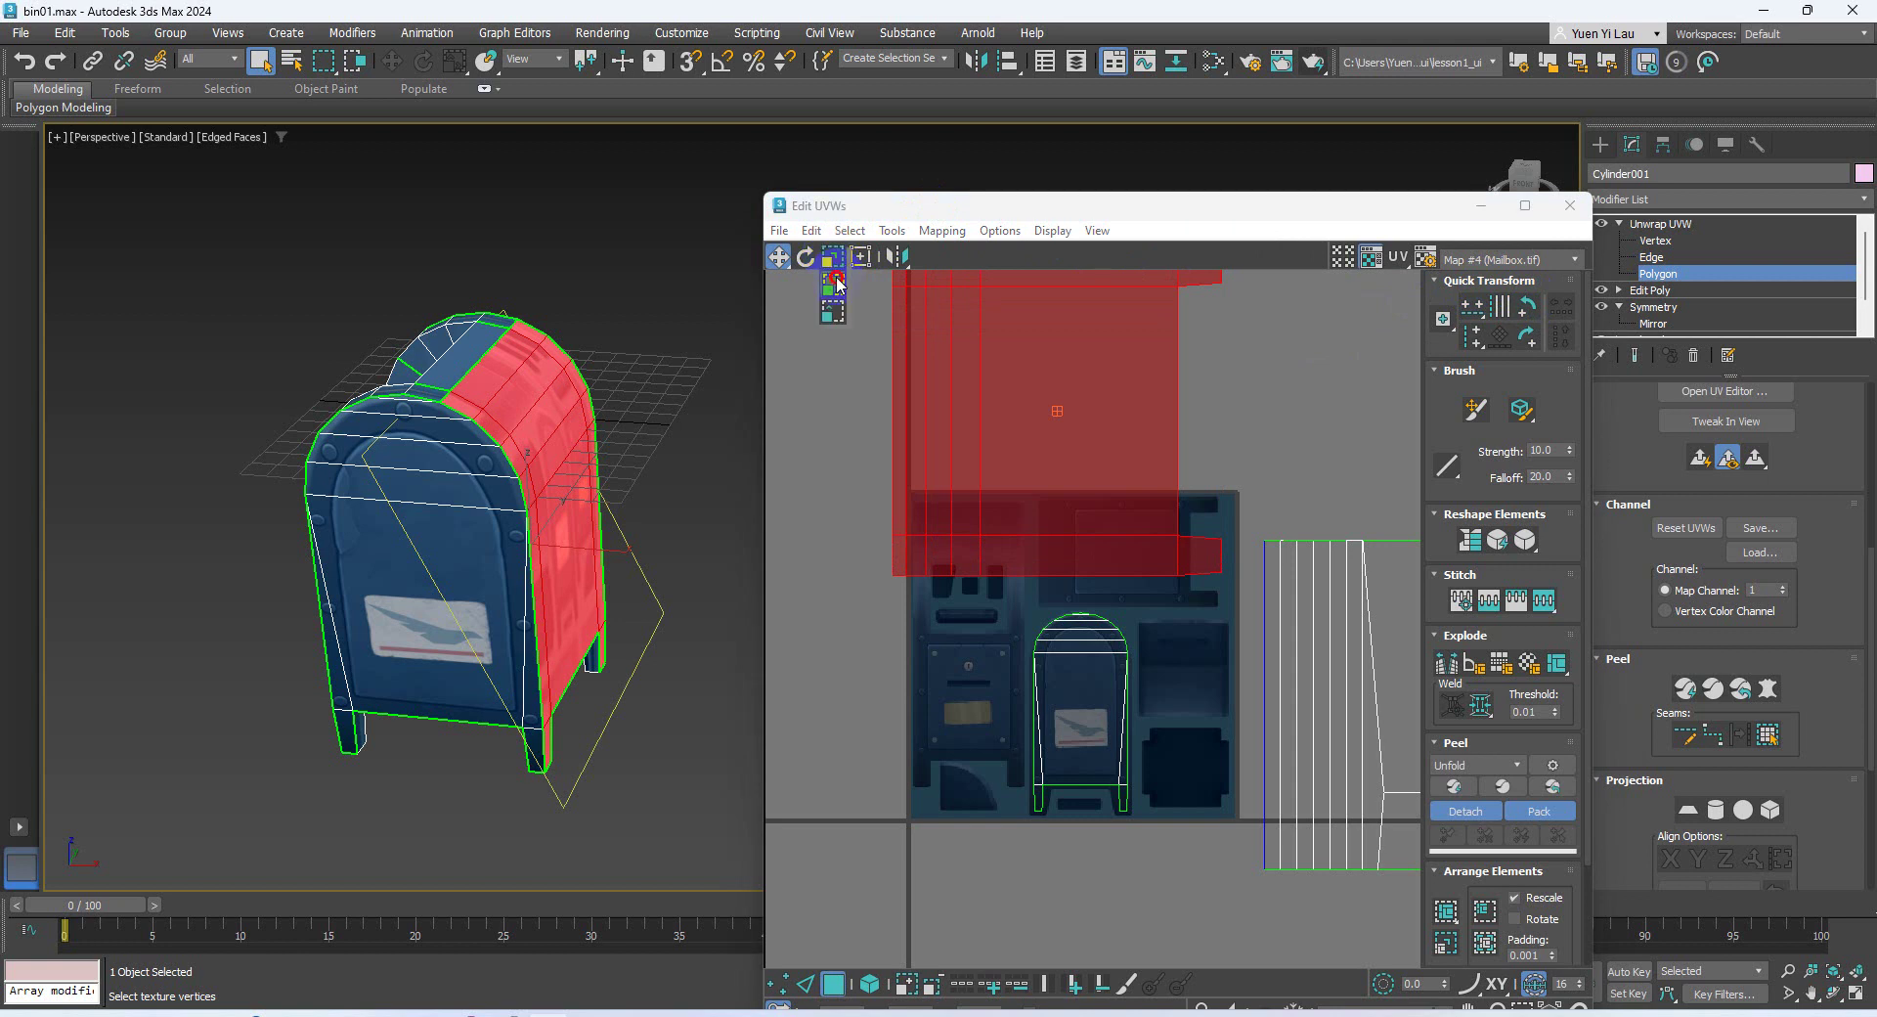
# Shrink the back wall shell in height and width, and move it over the texture's rectangular panel with two legs
pyautogui.click(838, 283)
pyautogui.moveTo(1006, 290); pyautogui.dragTo(1000, 565)
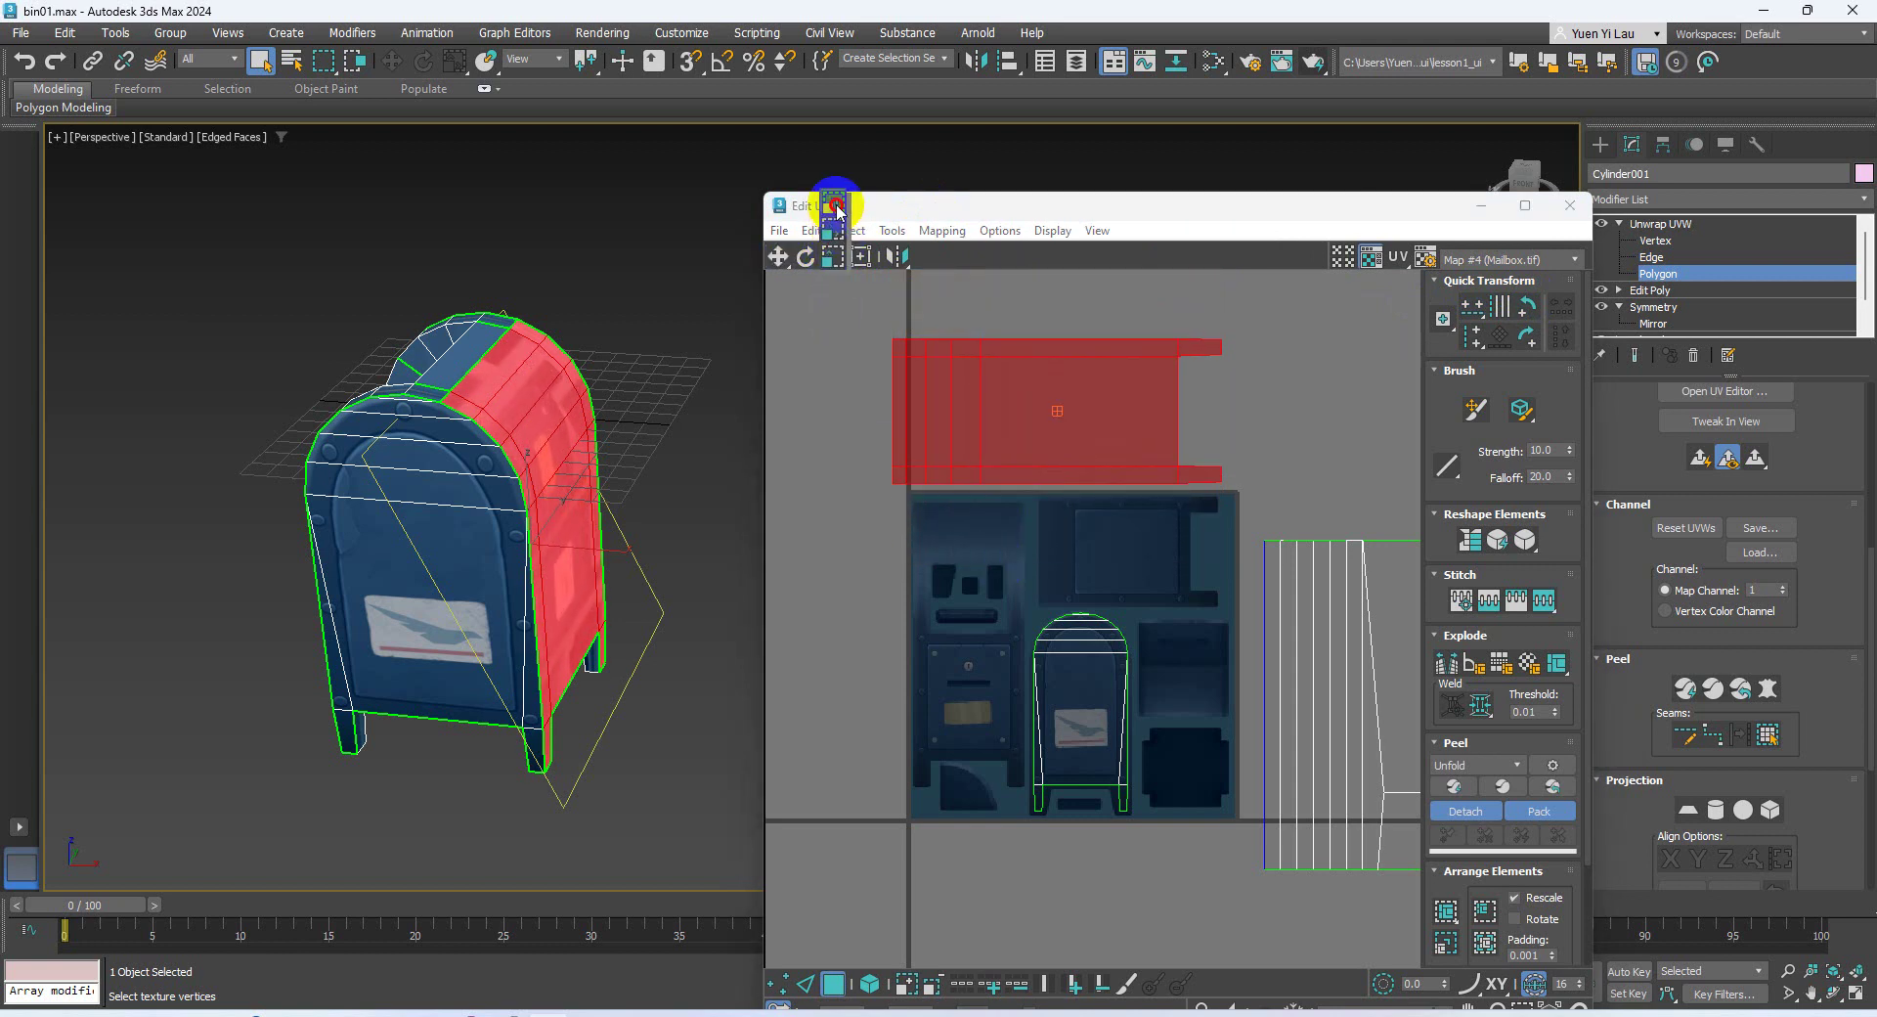
pyautogui.click(838, 208)
pyautogui.moveTo(1027, 419); pyautogui.dragTo(1096, 424)
pyautogui.click(779, 256)
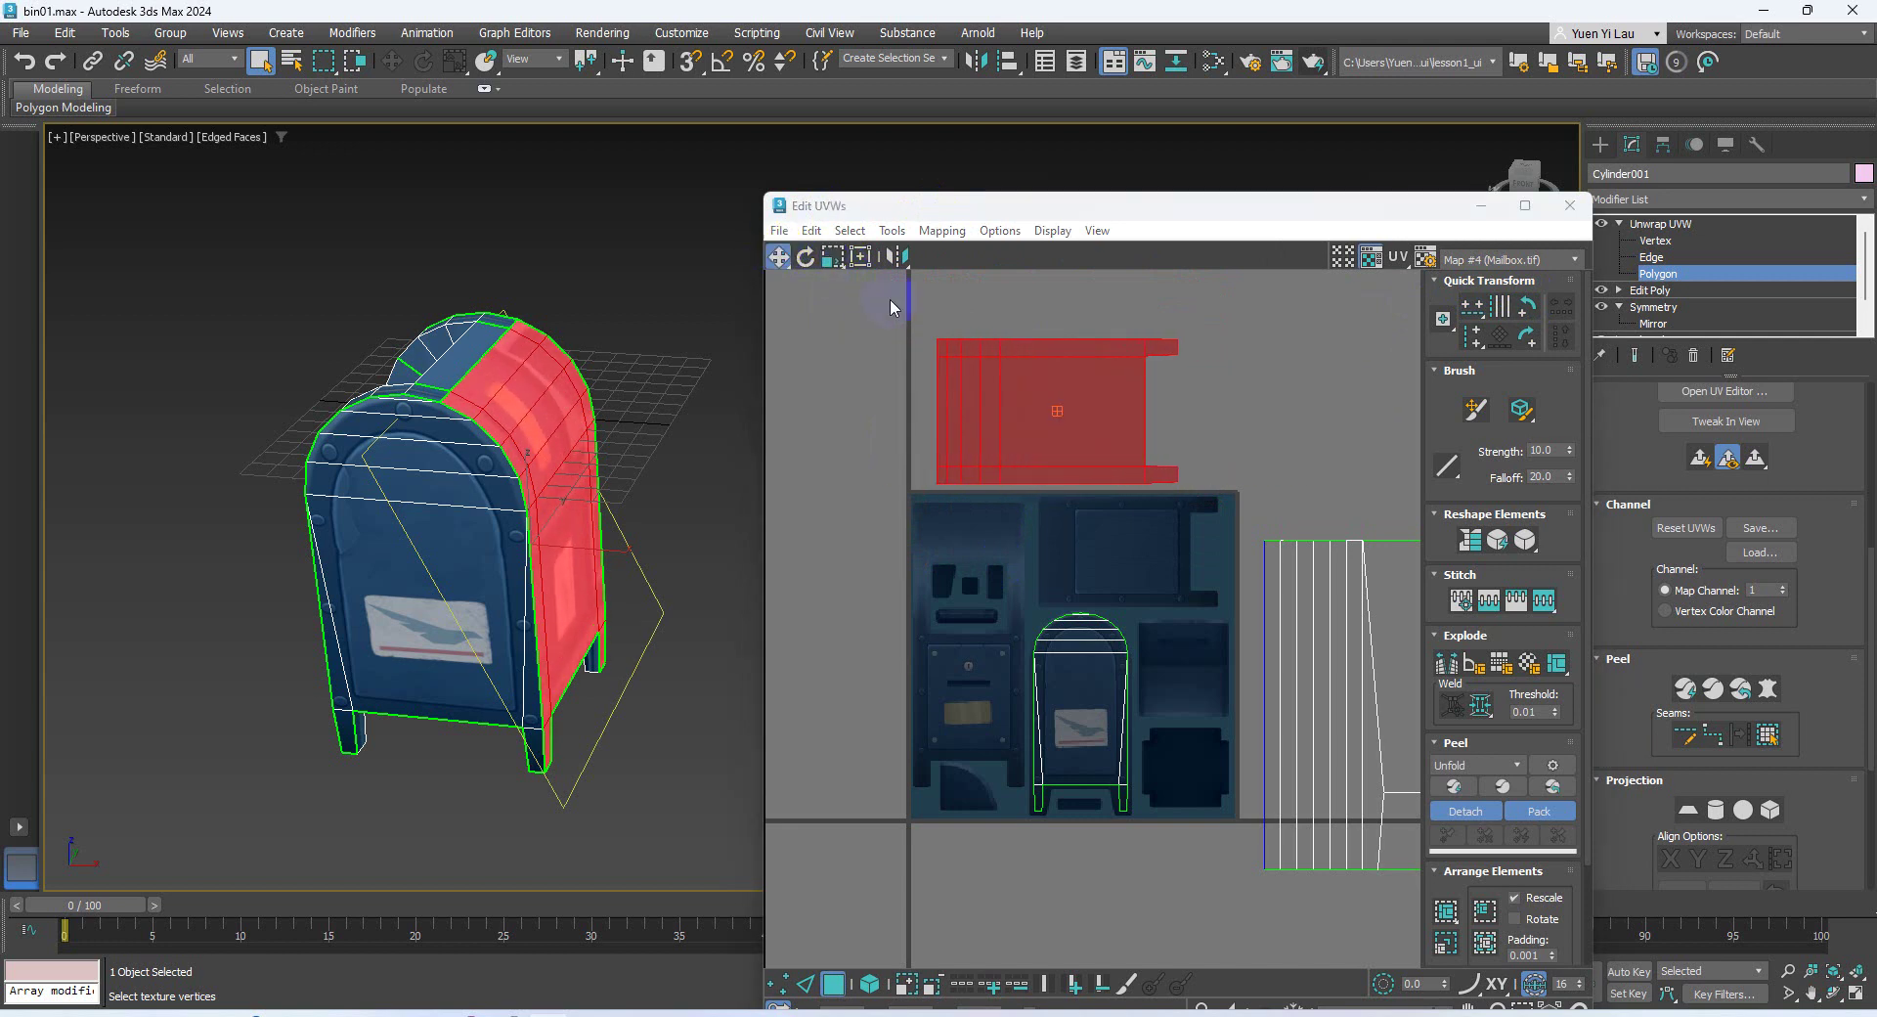
pyautogui.moveTo(1008, 380); pyautogui.dragTo(1114, 498)
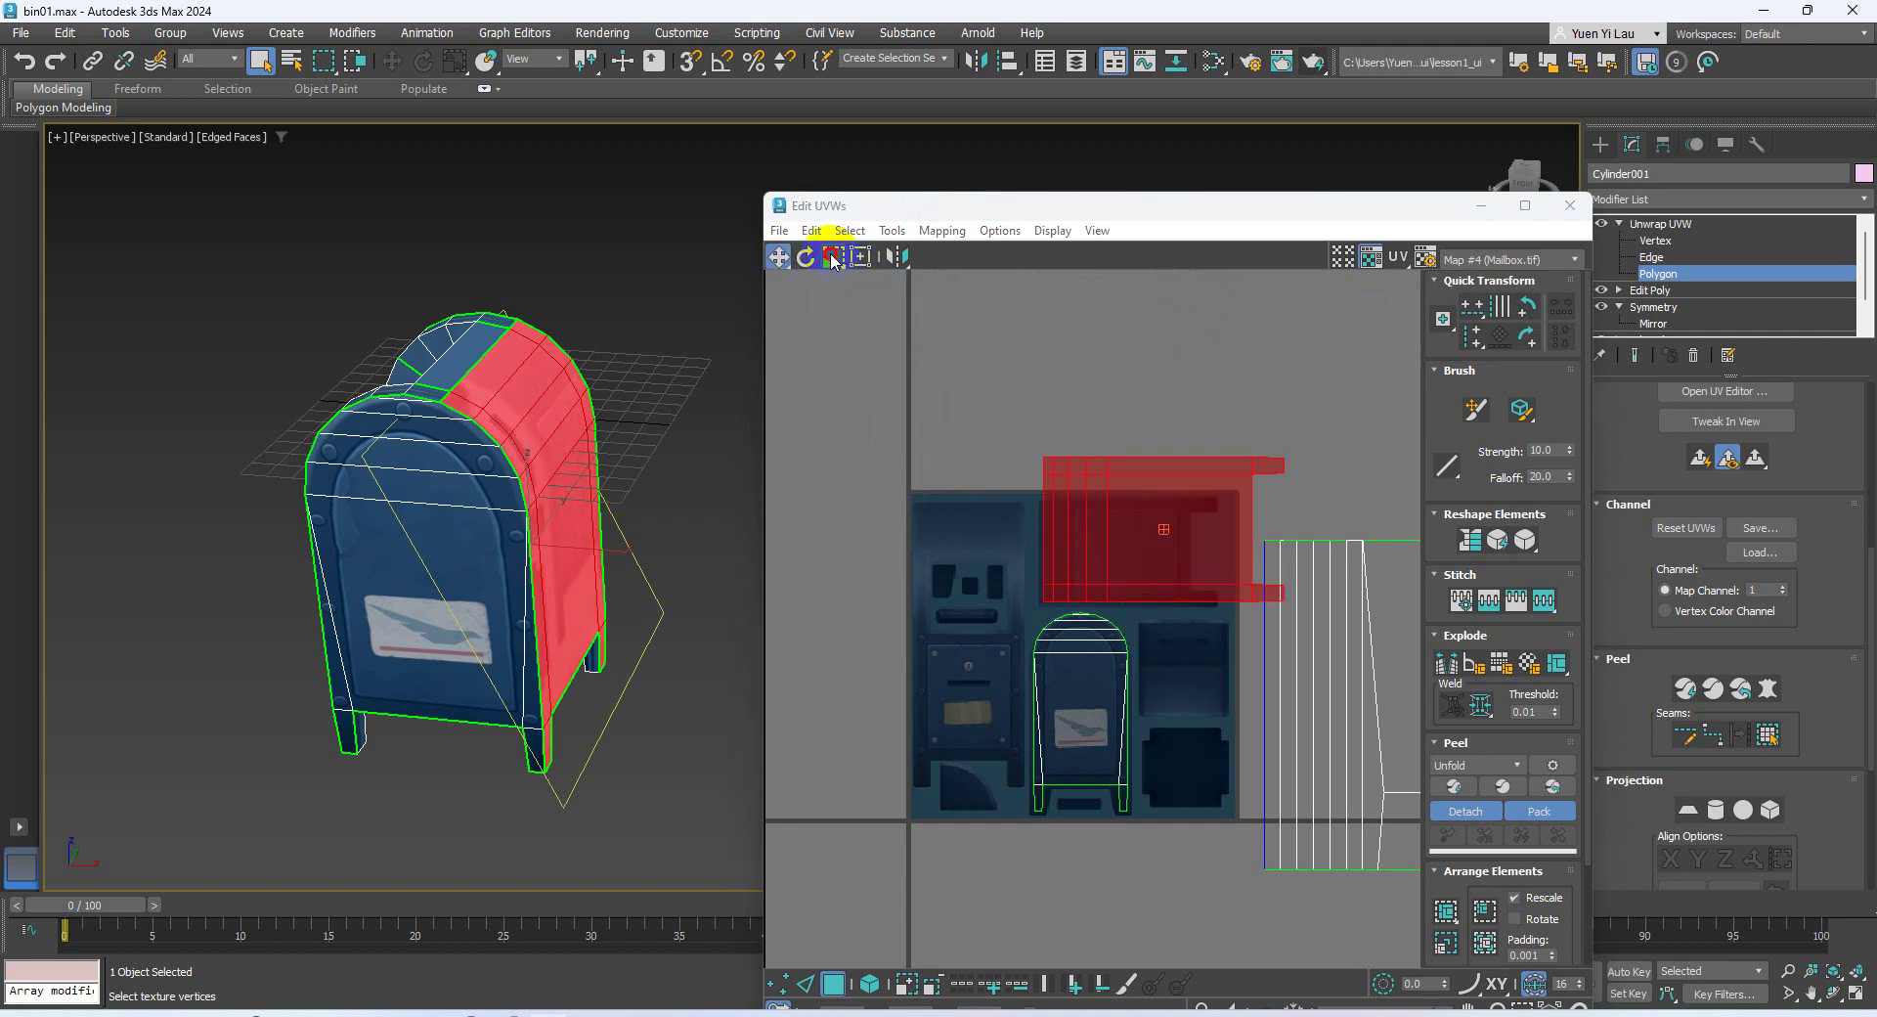
# Scale the back wall shell down proportionally and place it within the legged panel on the texture
pyautogui.moveTo(833, 259); pyautogui.dragTo(828, 230)
pyautogui.moveTo(1140, 465); pyautogui.dragTo(1132, 557)
pyautogui.click(779, 256)
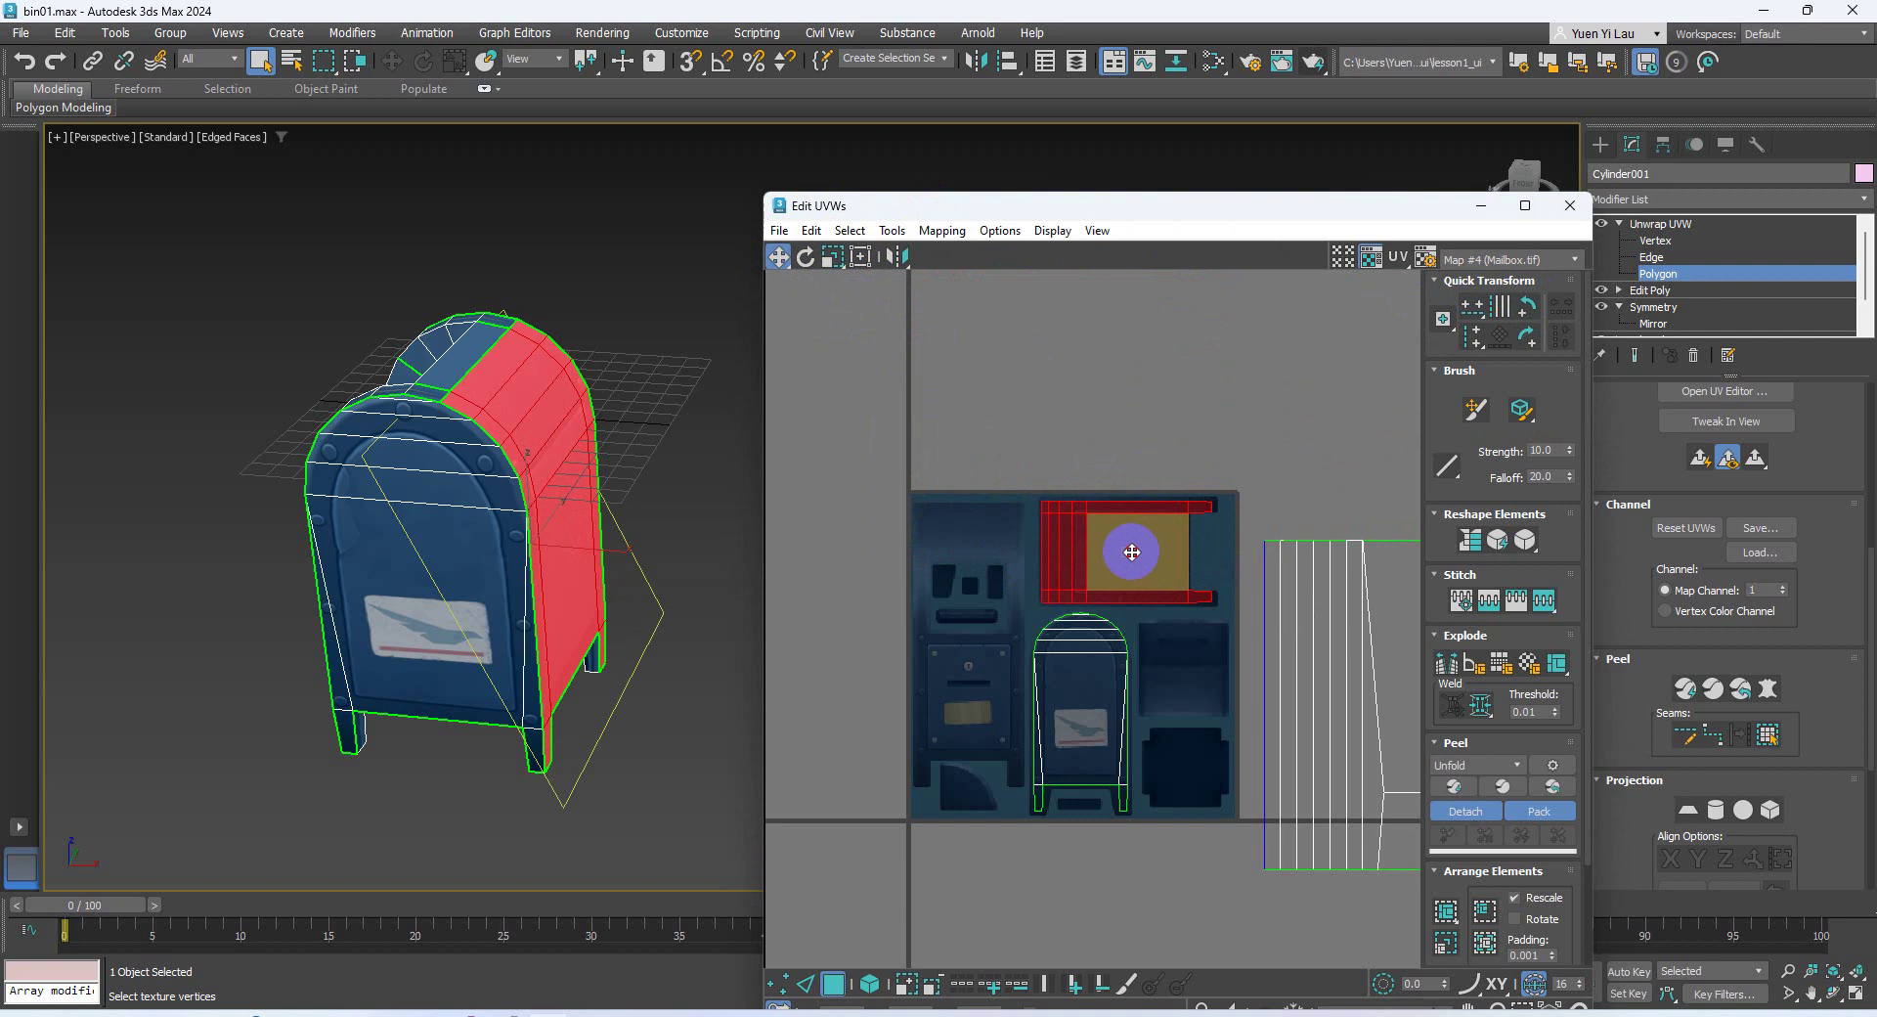
pyautogui.scroll(6, 1133, 552)
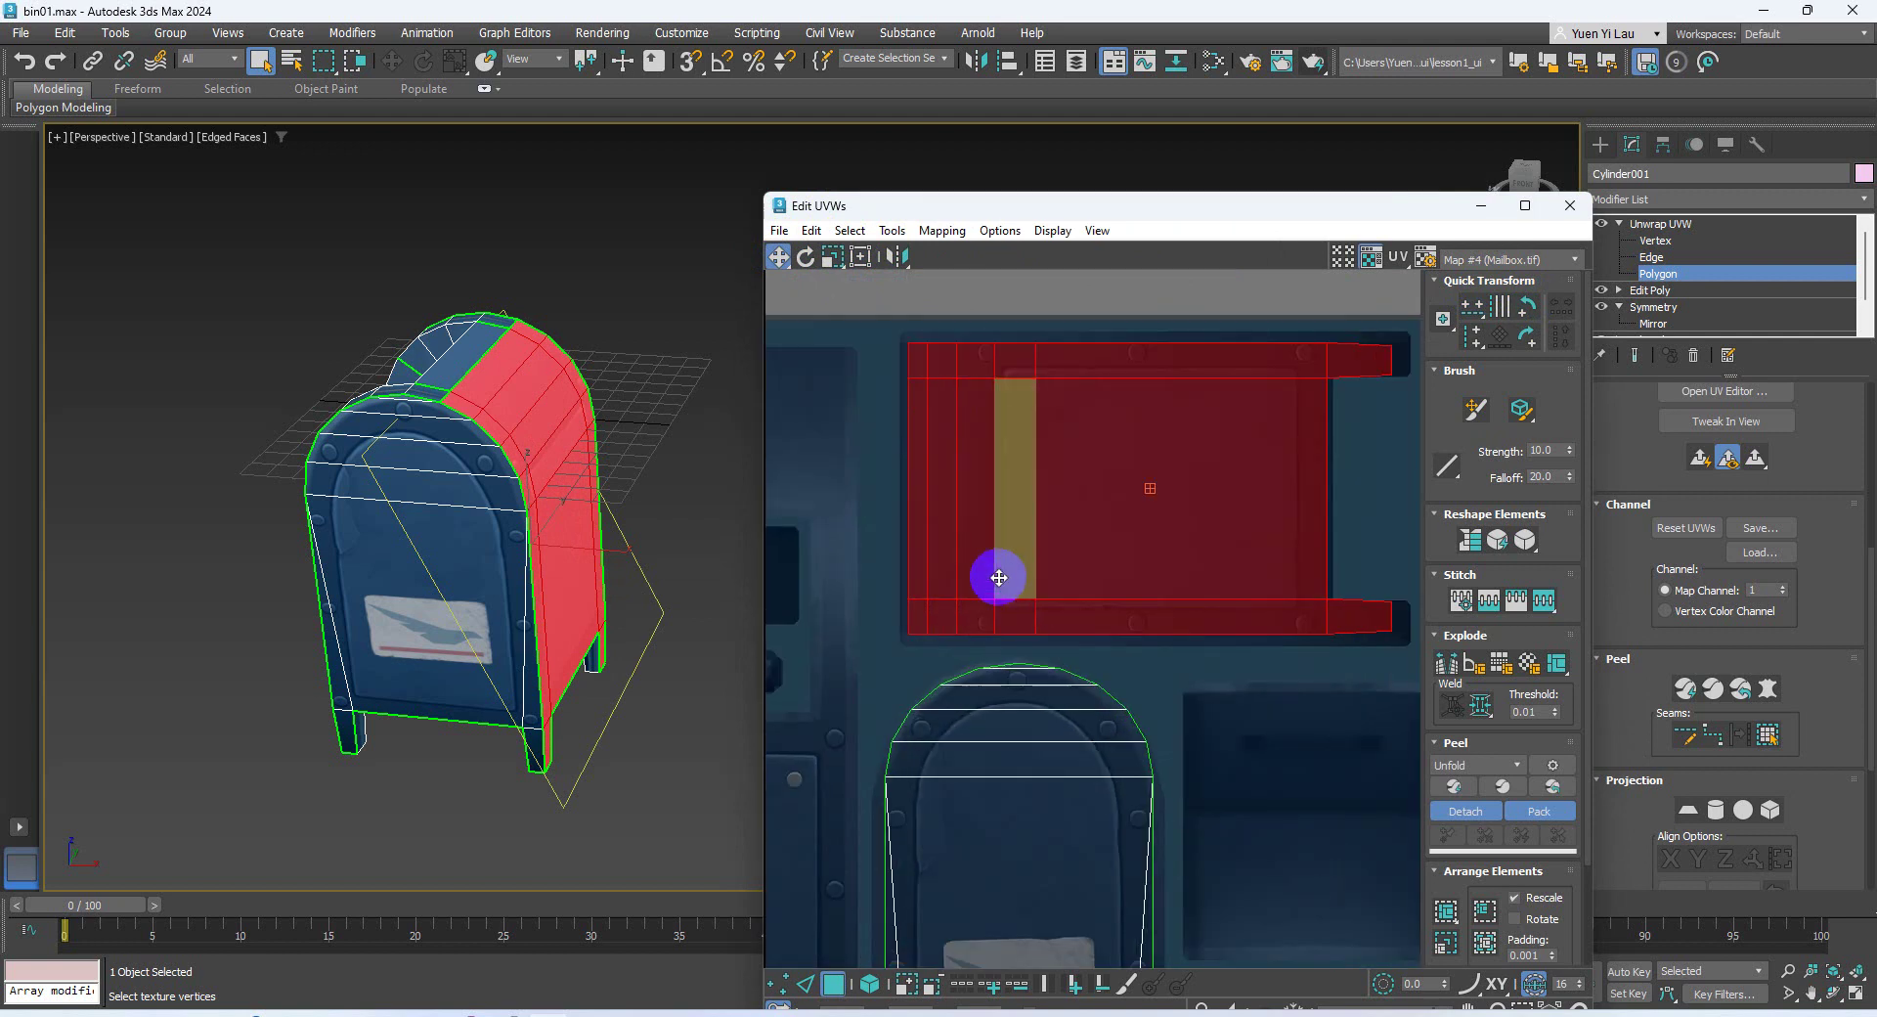
# Nudge the back wall shell, stretch it slightly in height to cover the panel's frame, and clear the selection
pyautogui.moveTo(1153, 483); pyautogui.dragTo(1154, 486)
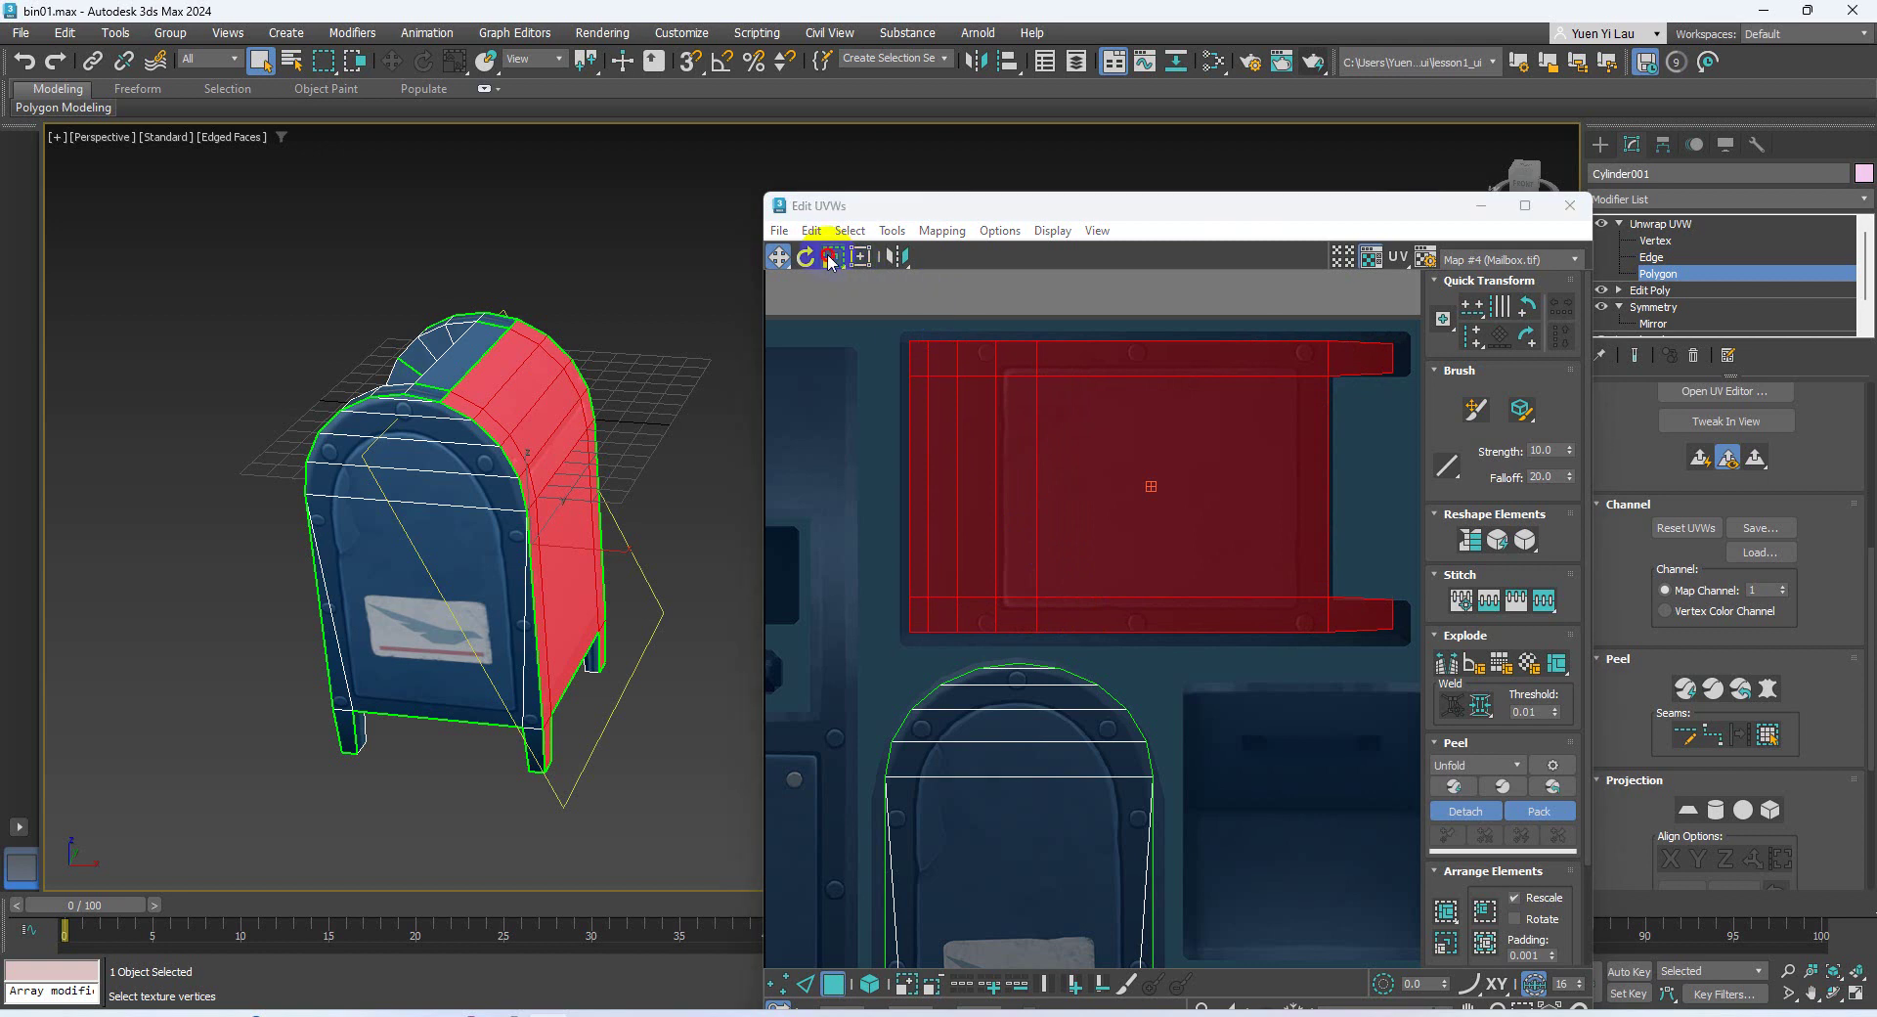
pyautogui.click(838, 315)
pyautogui.moveTo(1090, 390); pyautogui.dragTo(1071, 366)
pyautogui.click(780, 256)
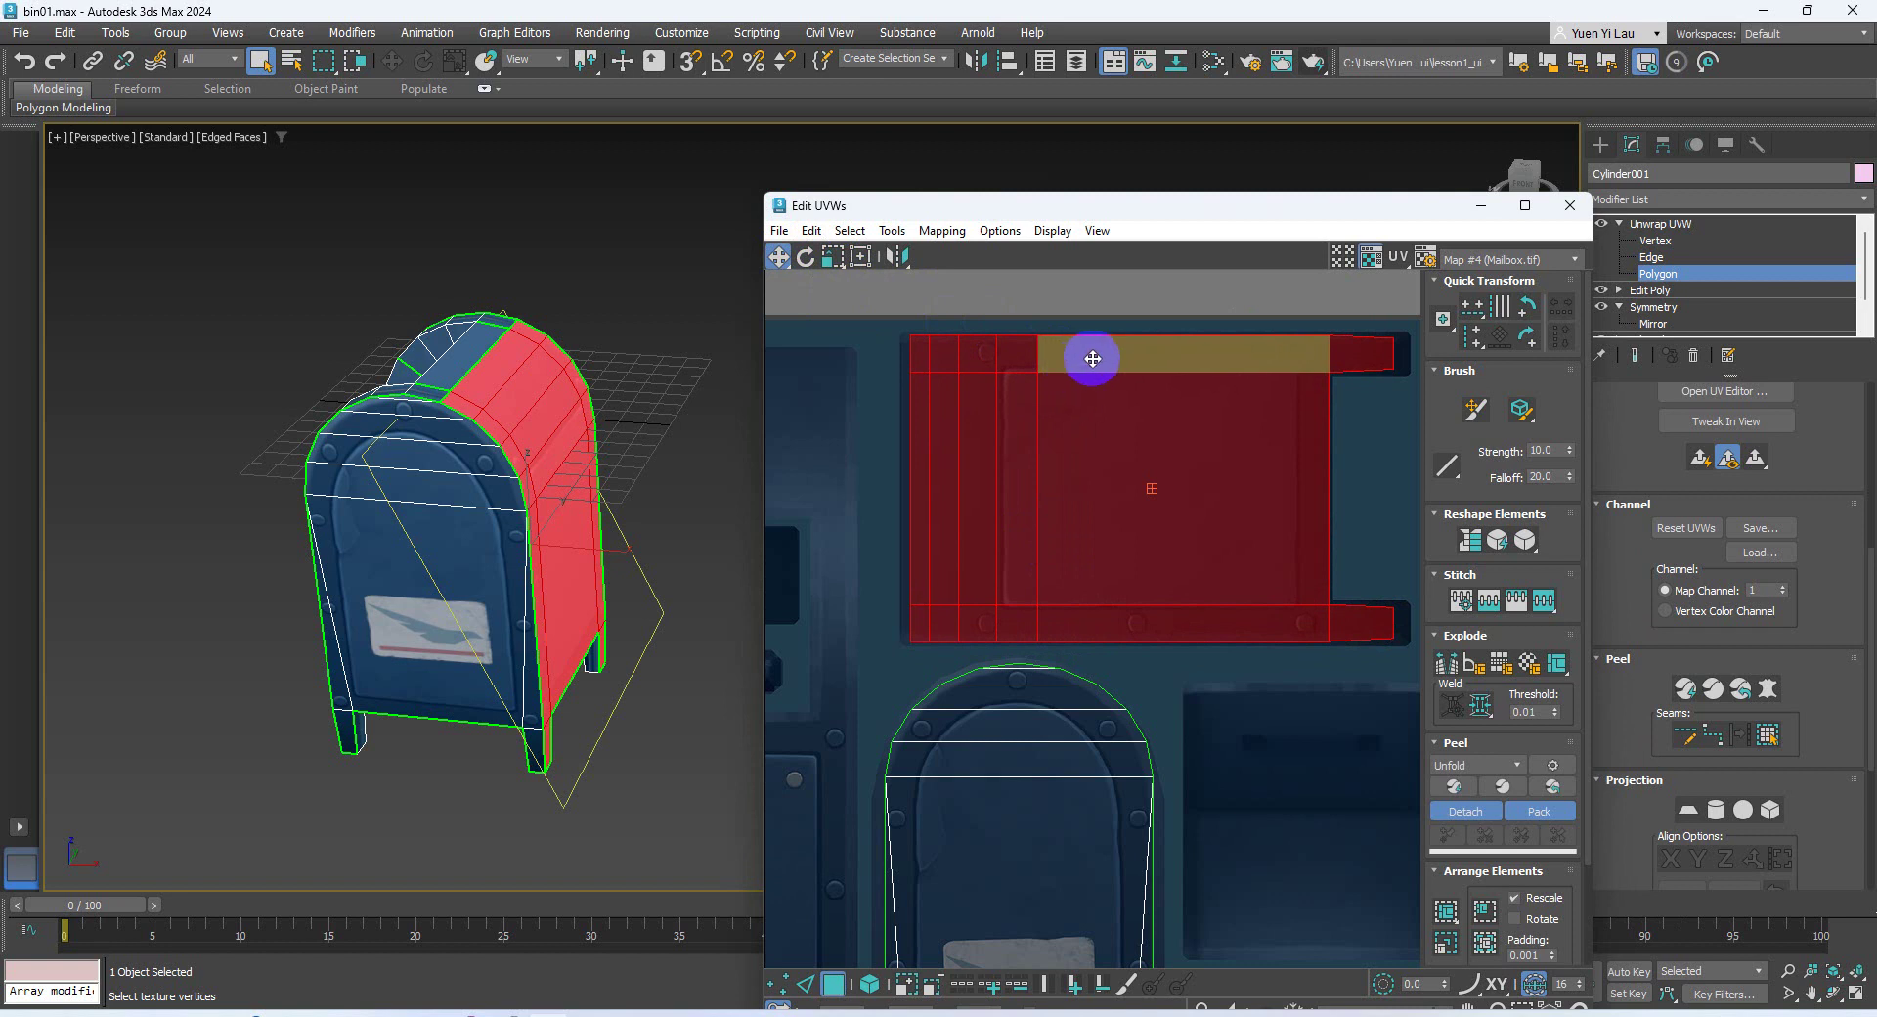
pyautogui.click(872, 358)
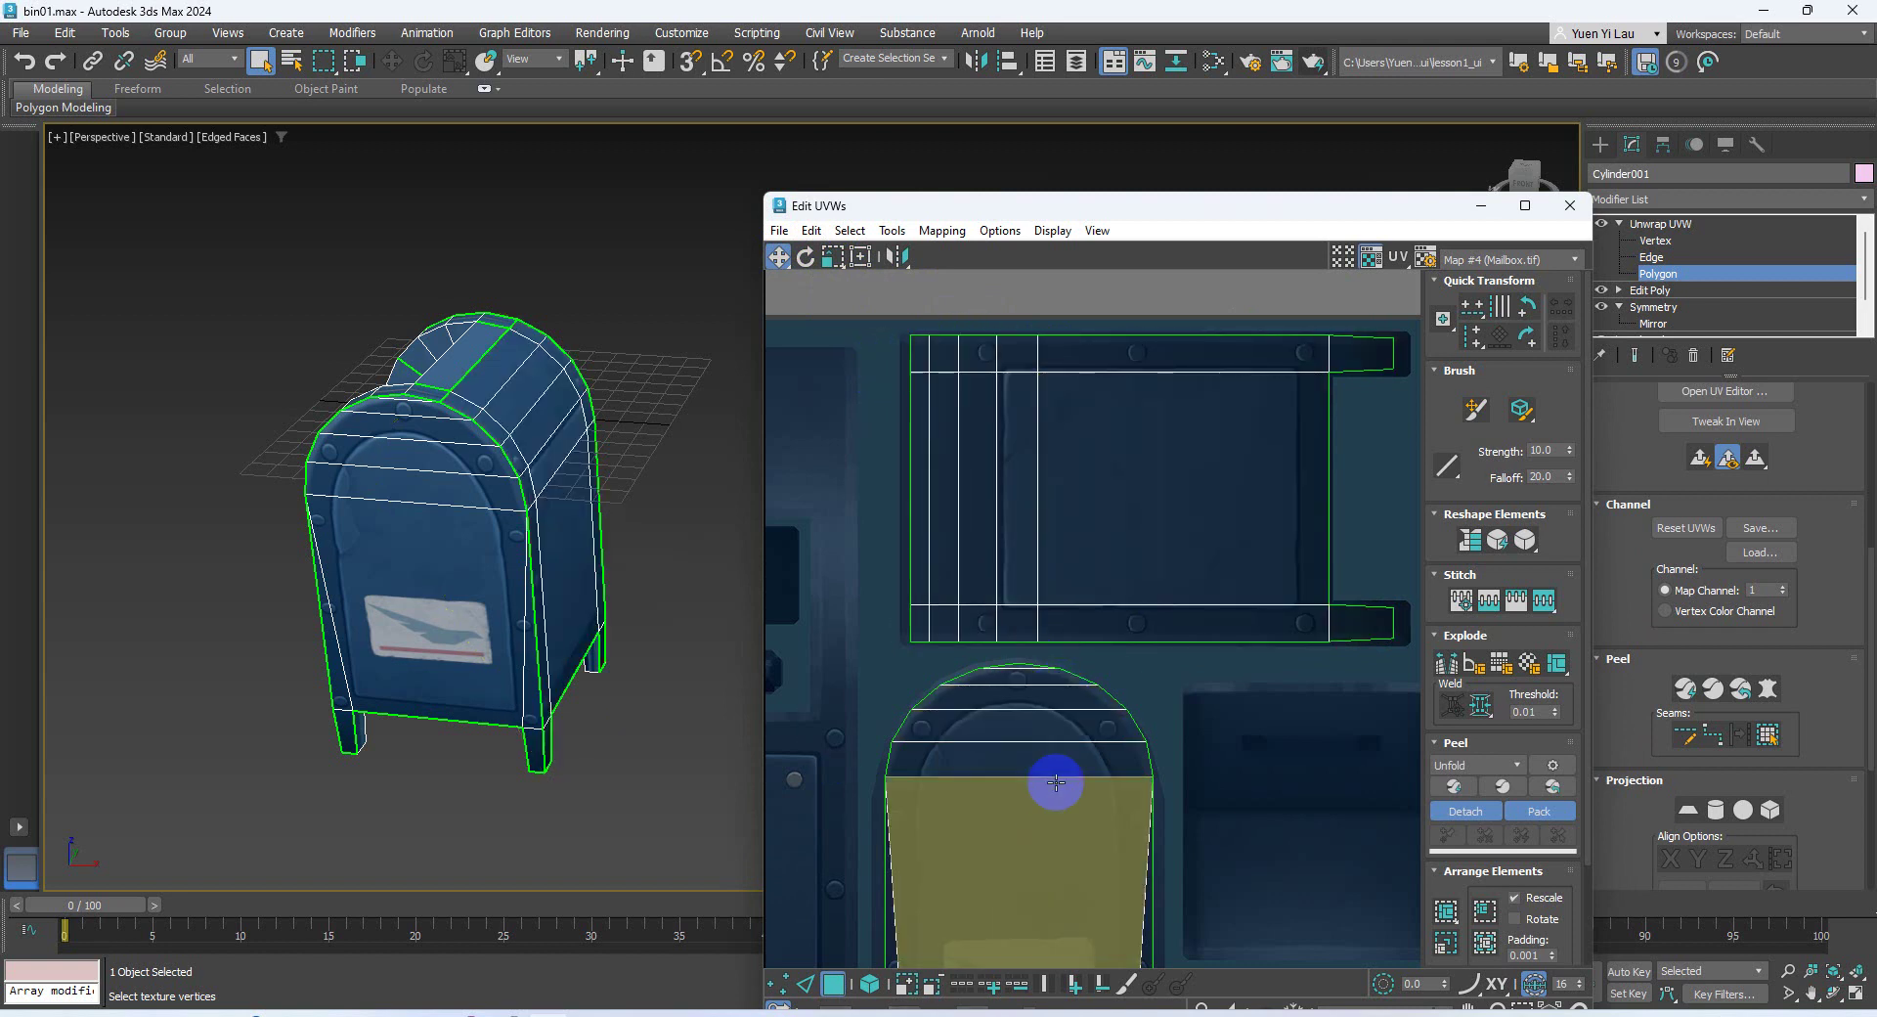
# Select the mailbox's large front panel polygon and its two front leg polygons
pyautogui.scroll(-5, 1023, 644)
pyautogui.moveTo(1081, 641); pyautogui.dragTo(1003, 631, button='middle')
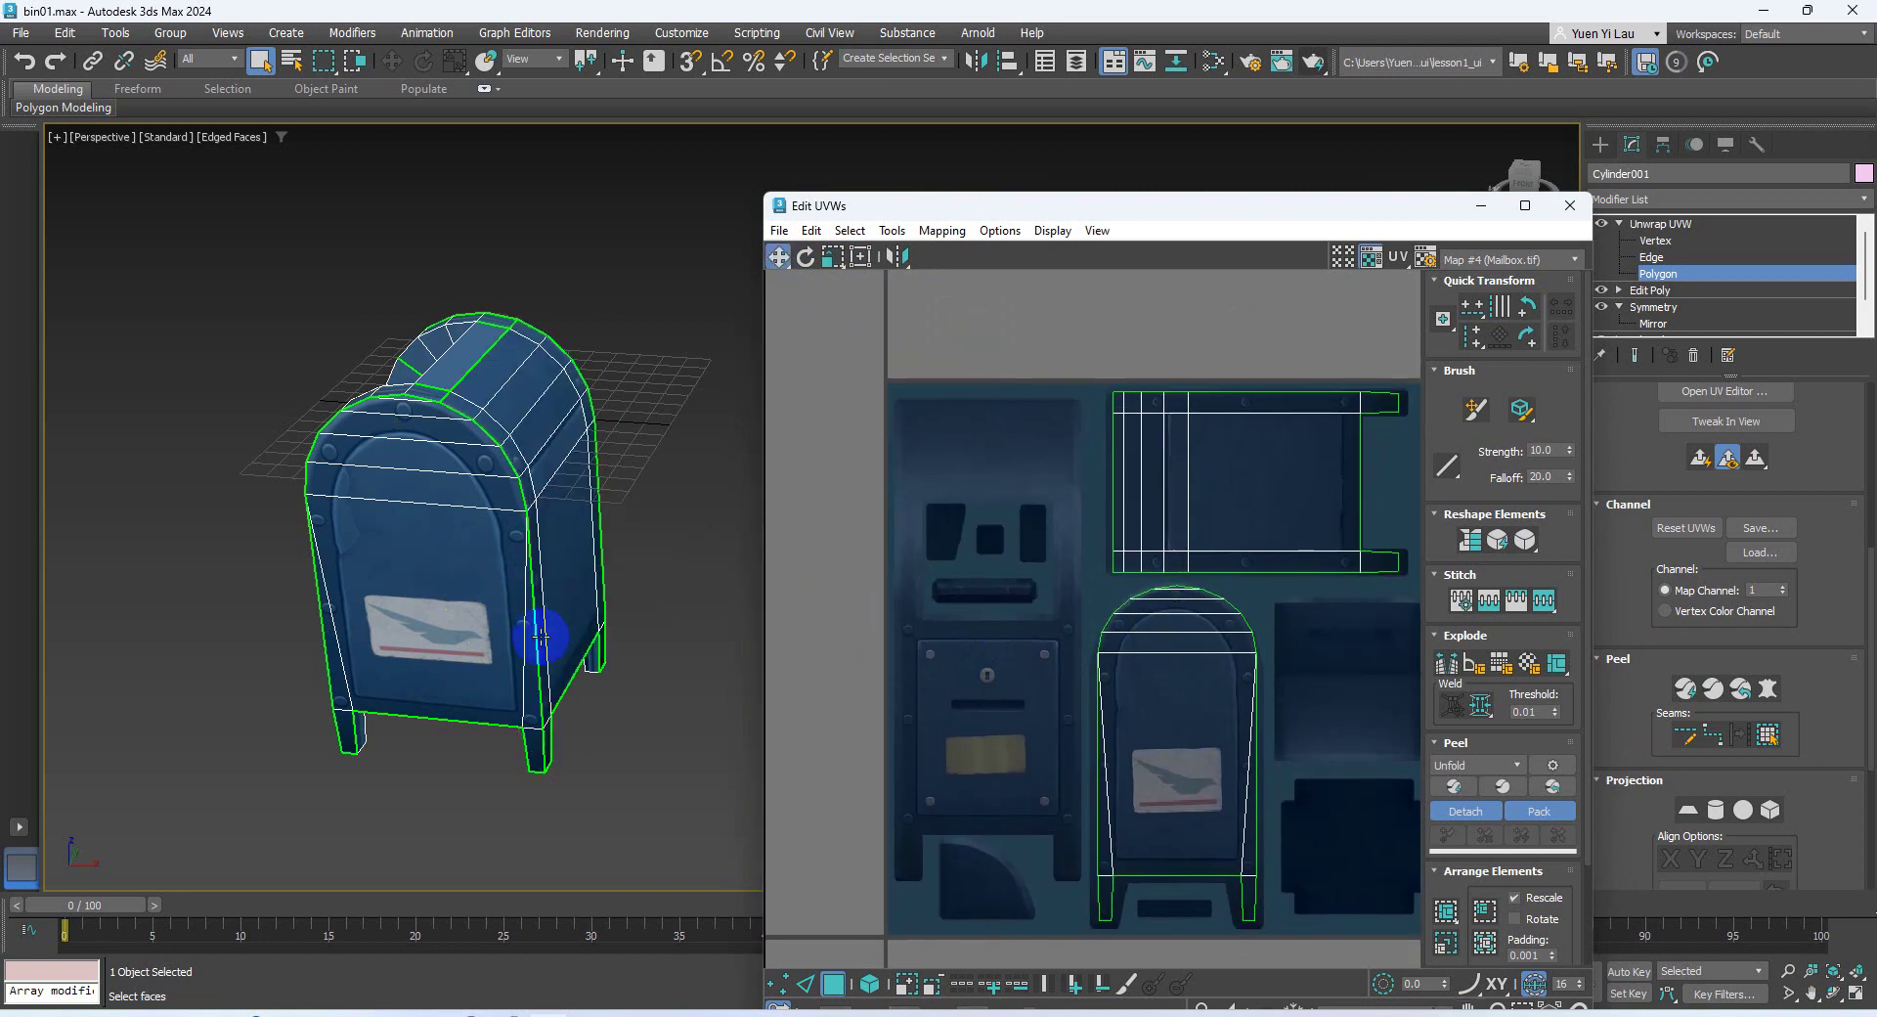
pyautogui.keyDown('alt'); pyautogui.moveTo(537, 642); pyautogui.dragTo(626, 636, button='middle'); pyautogui.keyUp('alt')
pyautogui.click(432, 555)
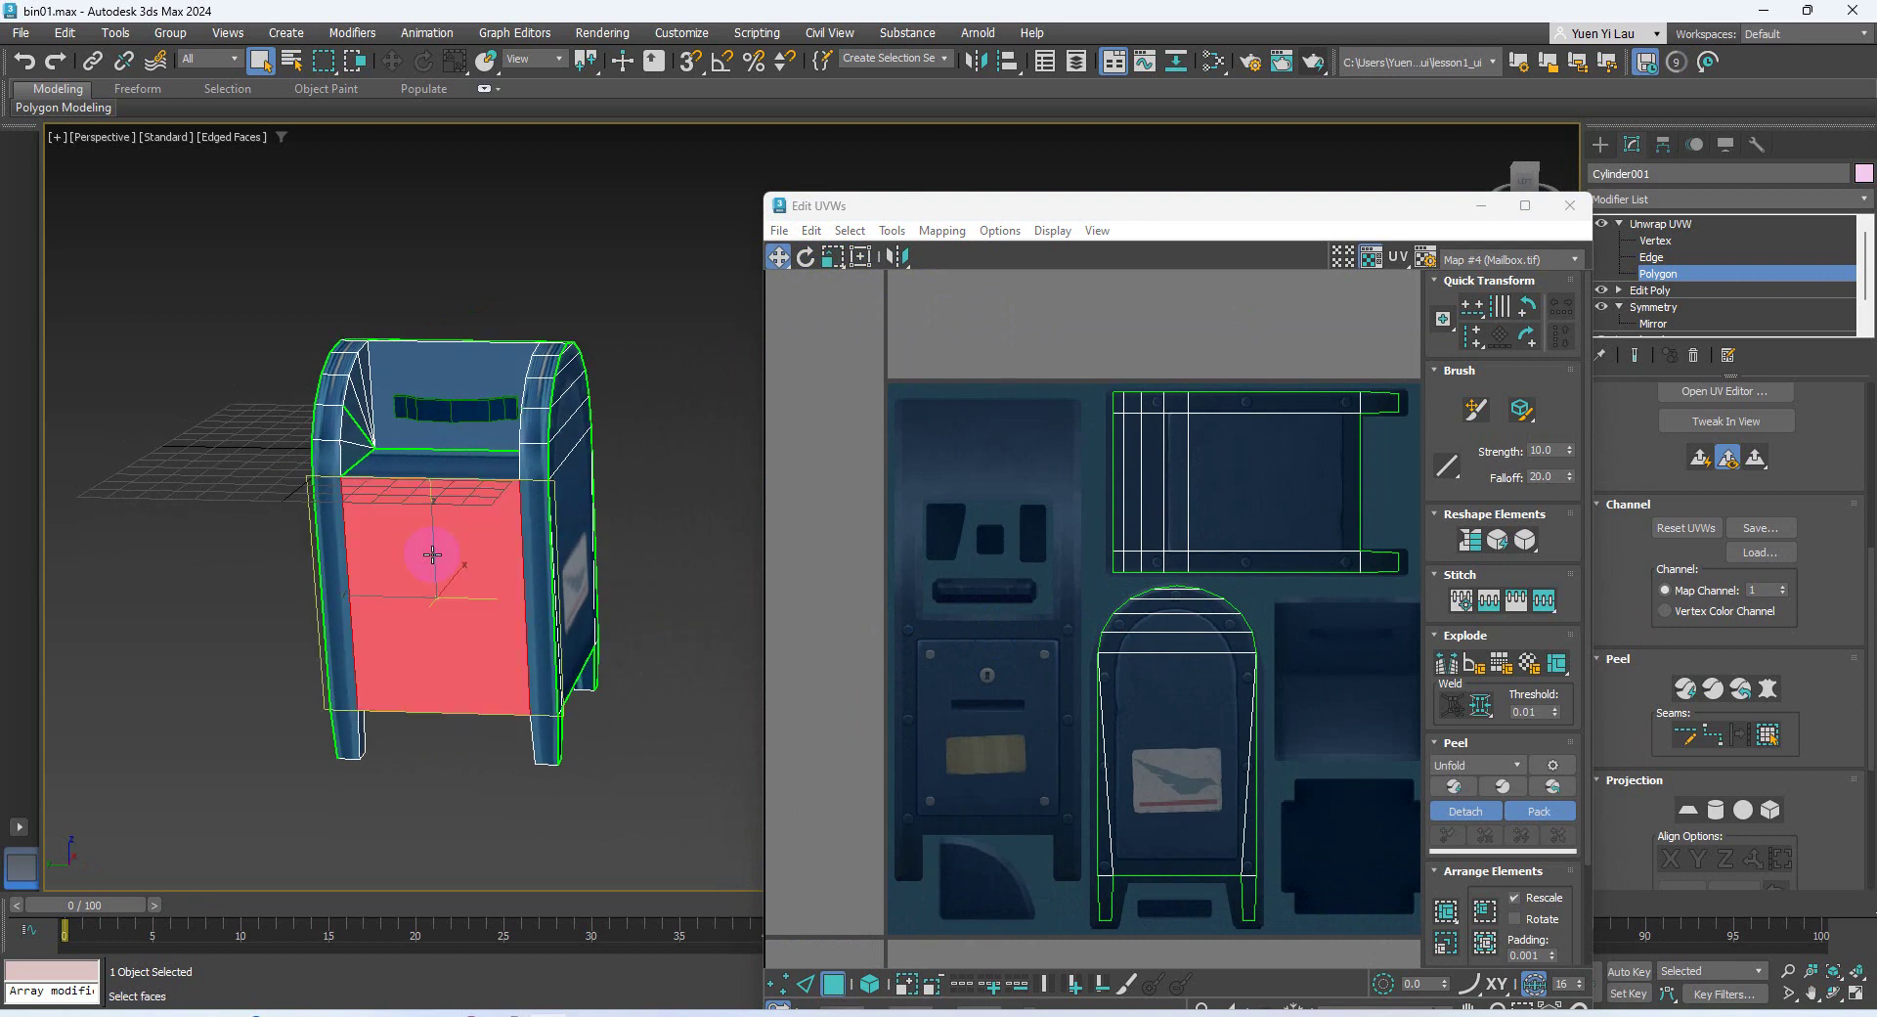
pyautogui.keyDown('ctrl'); pyautogui.click(533, 718); pyautogui.keyUp('ctrl')
pyautogui.keyDown('ctrl'); pyautogui.click(338, 721); pyautogui.keyUp('ctrl')
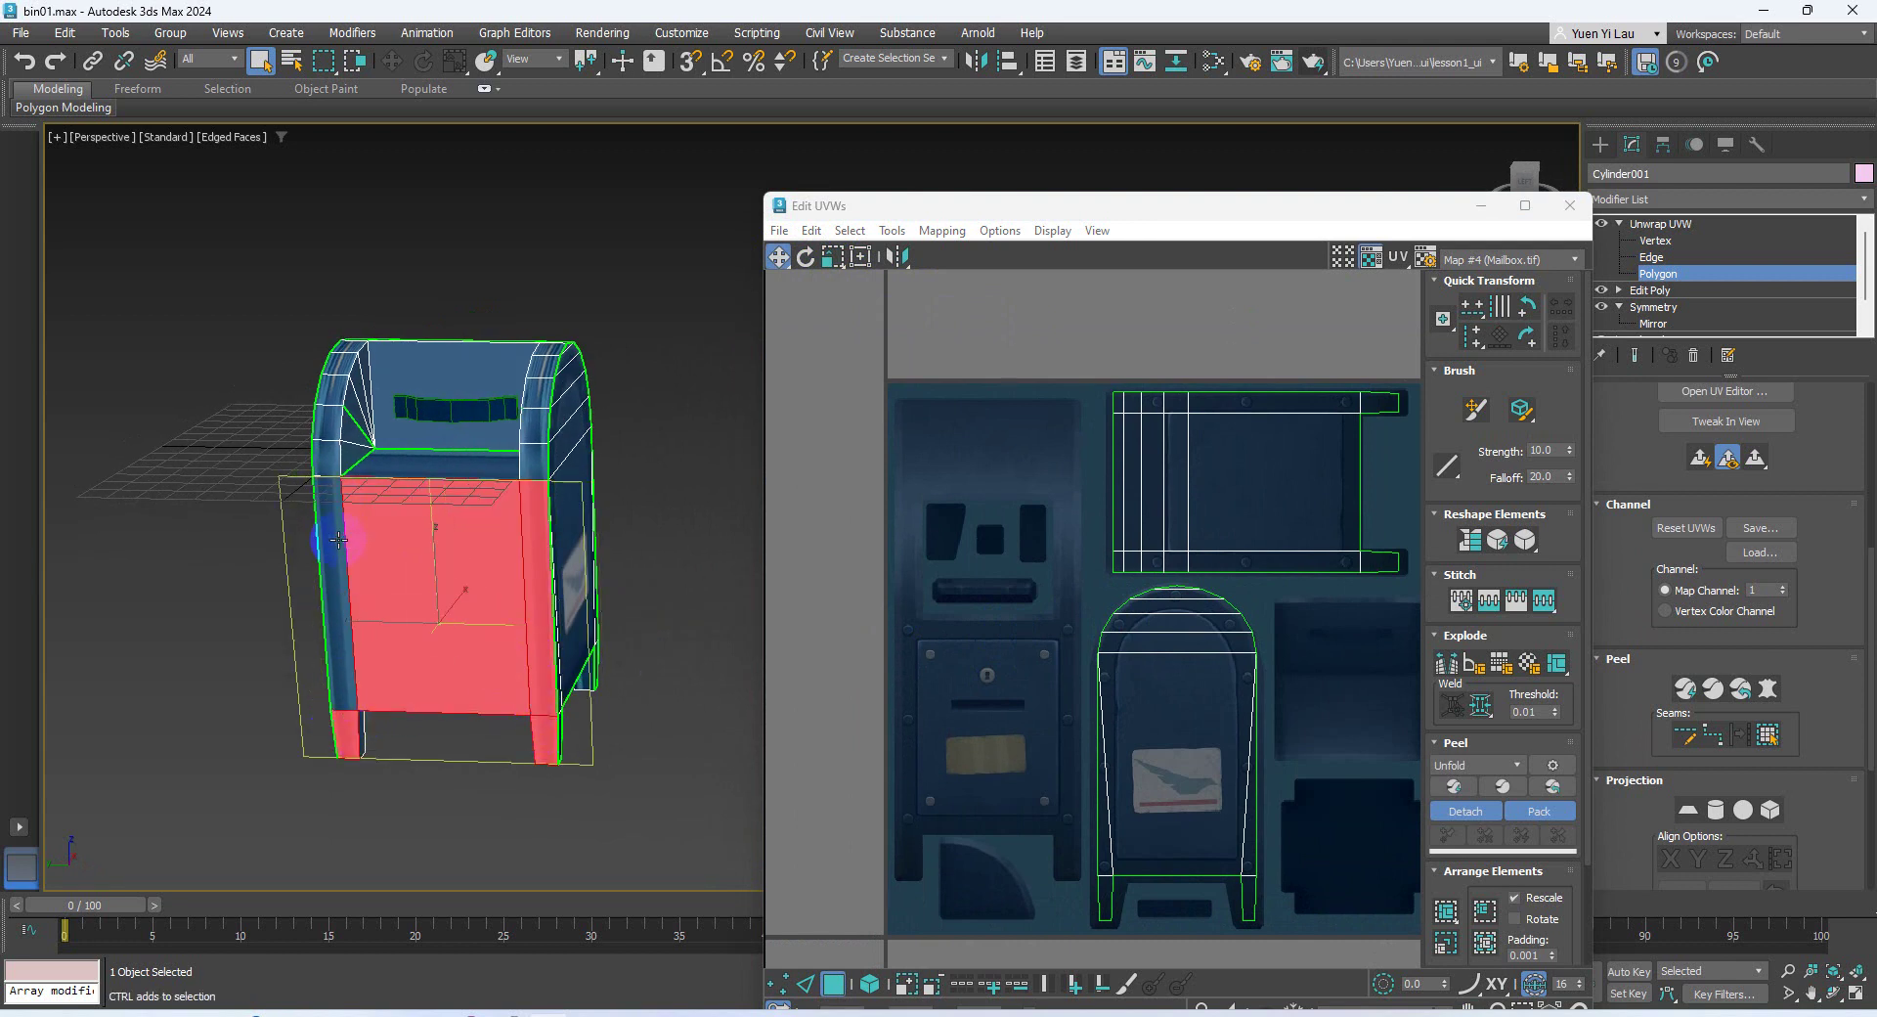
# Extend the selection with the straight and curved side-strip polygons on both sides of the mailbox front
pyautogui.keyDown('ctrl'); pyautogui.click(345, 455); pyautogui.keyUp('ctrl')
pyautogui.keyDown('ctrl'); pyautogui.click(337, 370); pyautogui.keyUp('ctrl')
pyautogui.keyDown('ctrl'); pyautogui.click(344, 355); pyautogui.keyUp('ctrl')
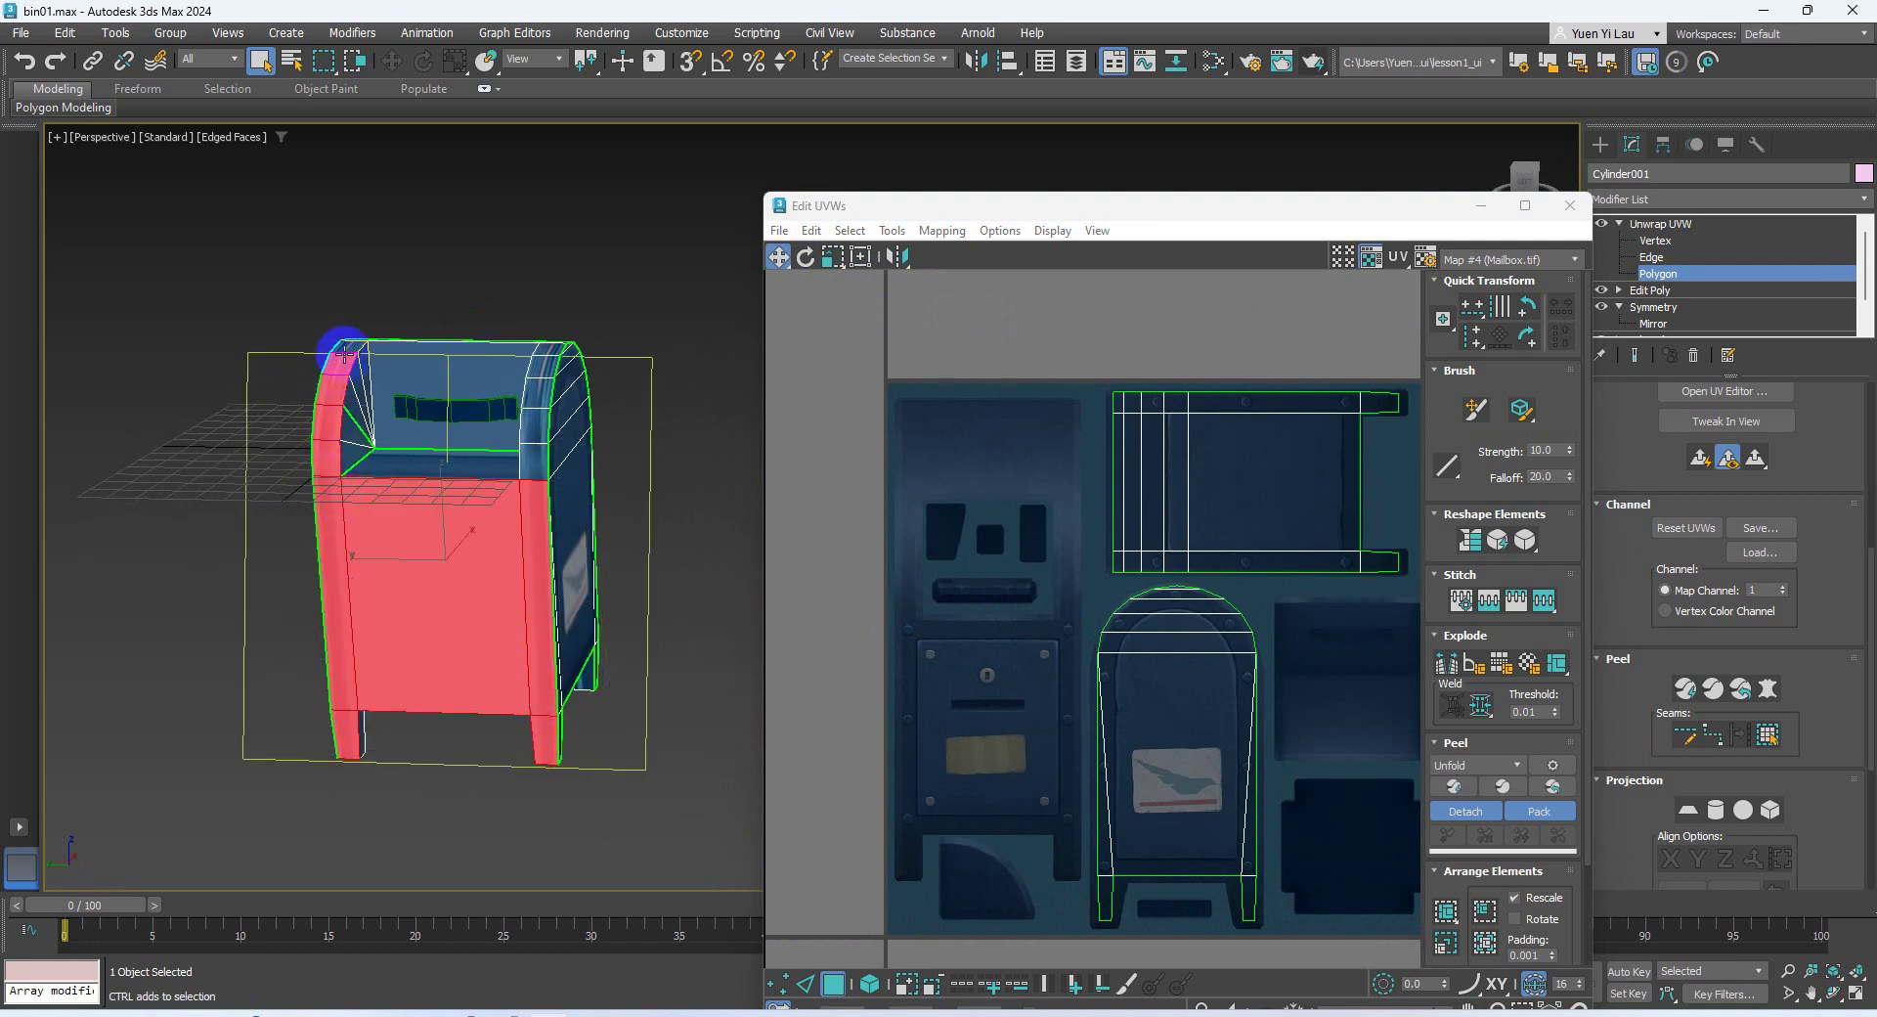
pyautogui.keyDown('ctrl'); pyautogui.click(344, 350); pyautogui.keyUp('ctrl')
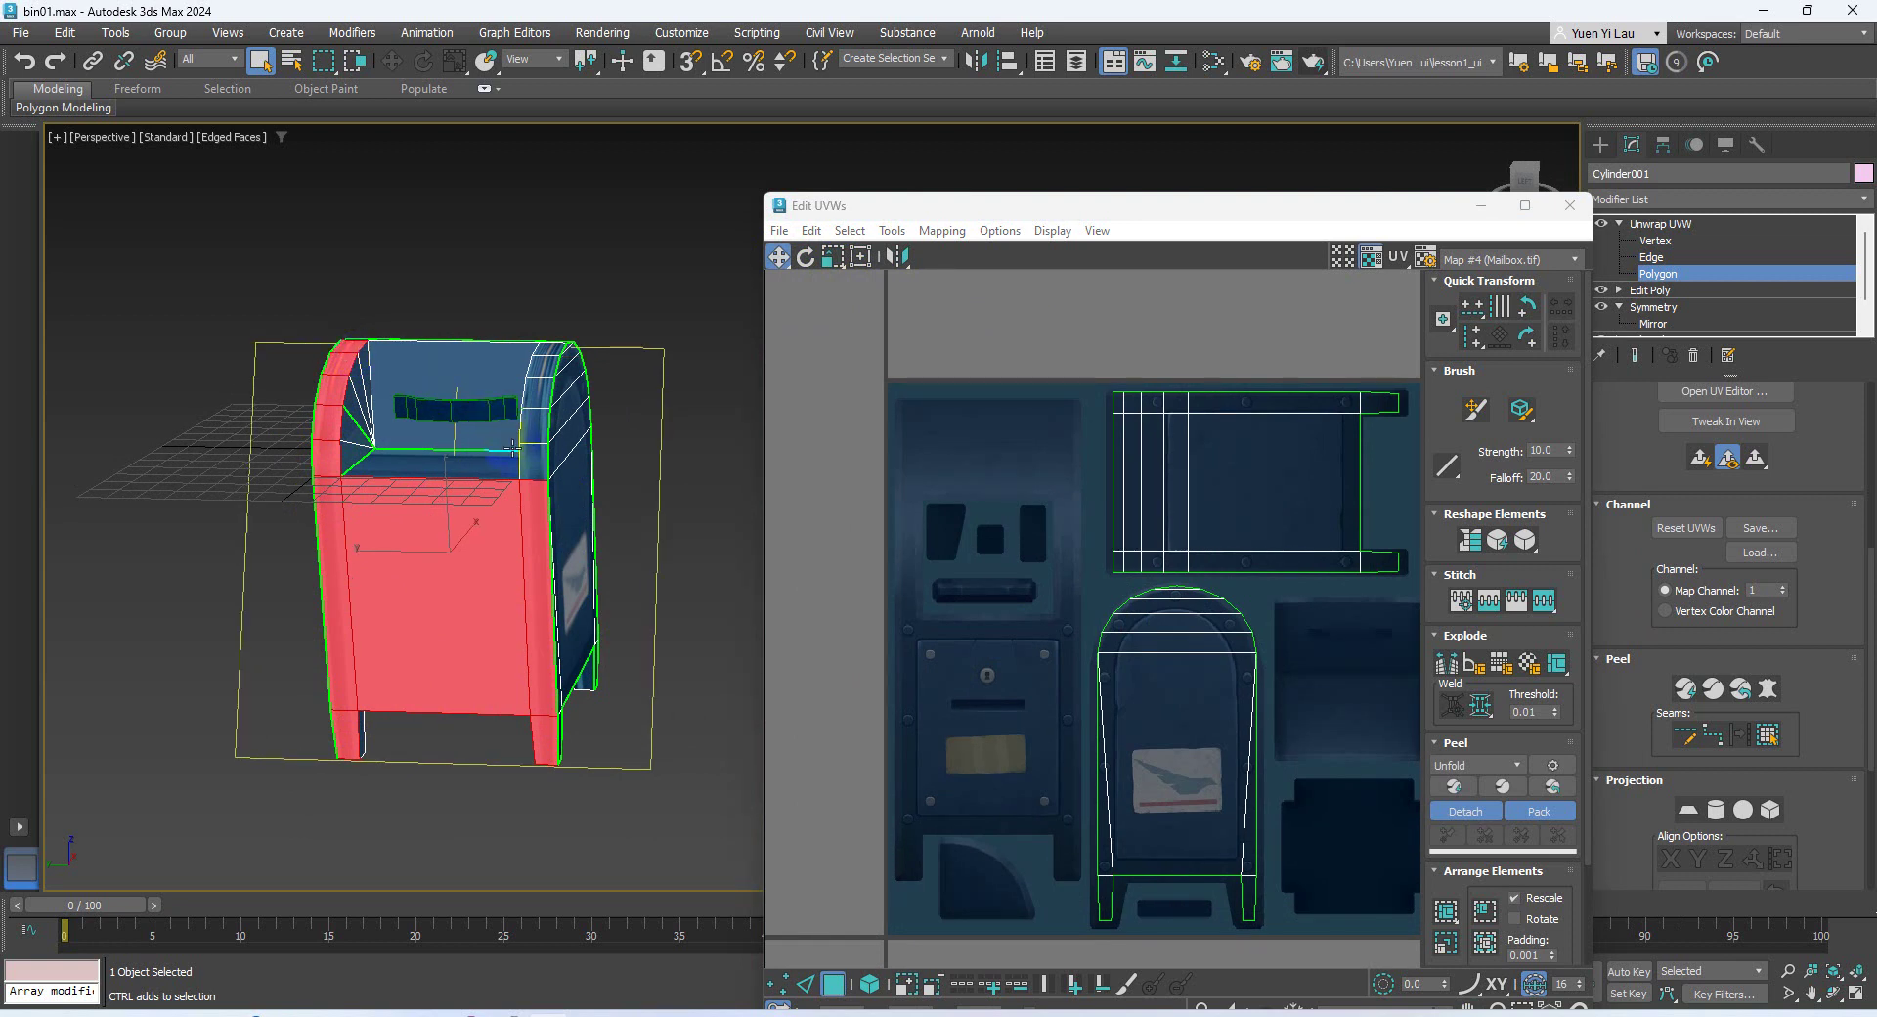
pyautogui.keyDown('ctrl'); pyautogui.click(538, 466); pyautogui.keyUp('ctrl')
pyautogui.keyDown('ctrl'); pyautogui.click(524, 418); pyautogui.keyUp('ctrl')
pyautogui.keyDown('ctrl'); pyautogui.click(535, 380); pyautogui.keyUp('ctrl')
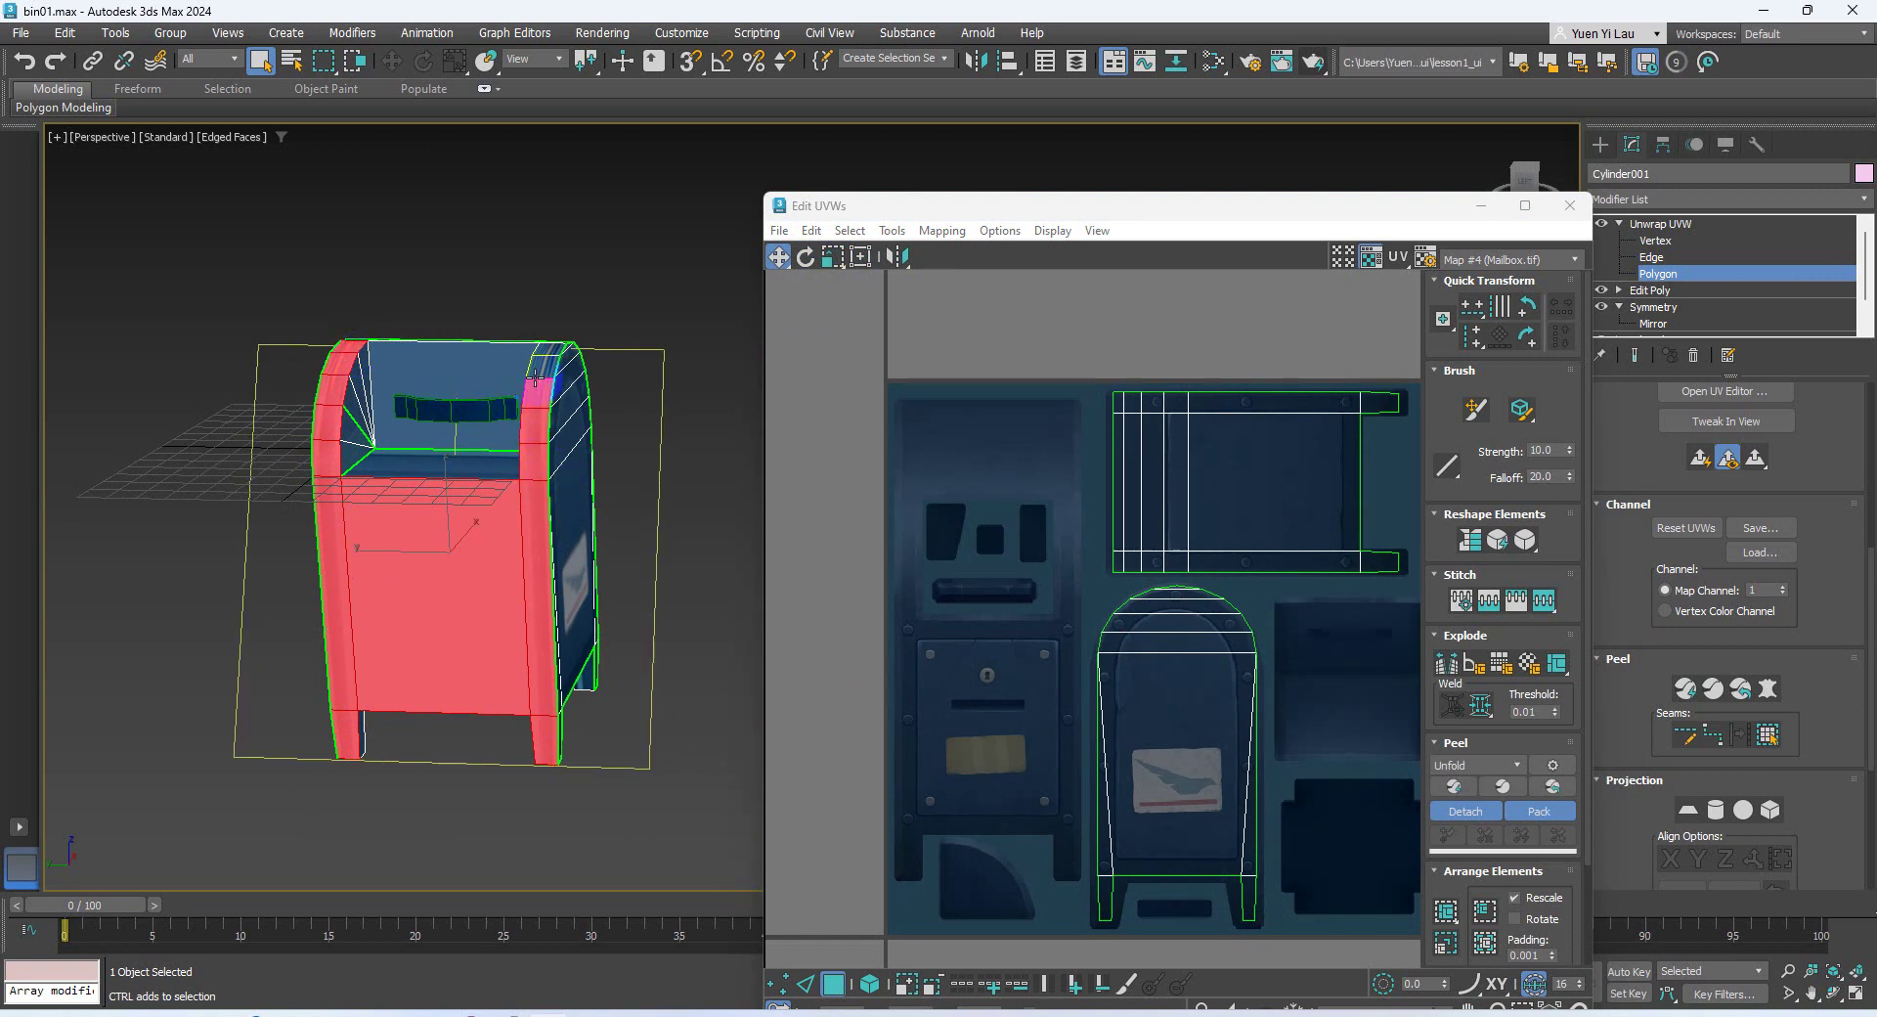
pyautogui.keyDown('ctrl'); pyautogui.click(539, 368); pyautogui.keyUp('ctrl')
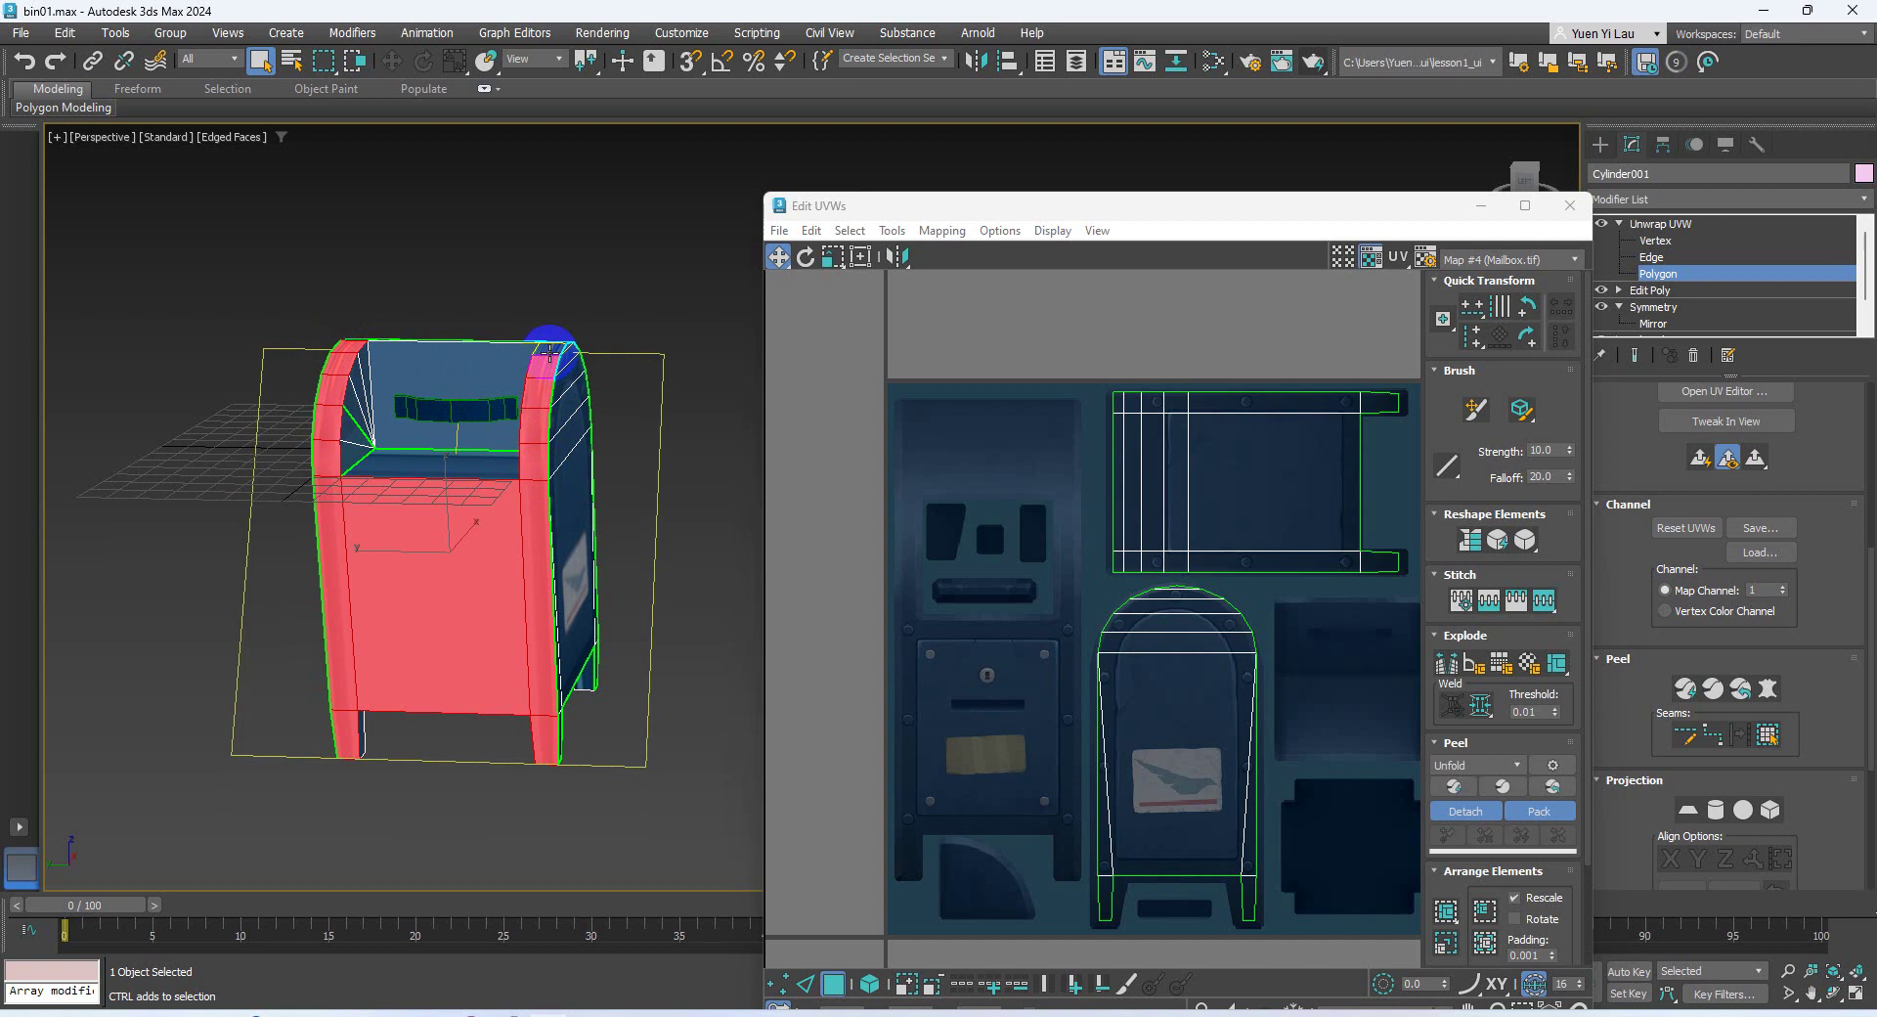
pyautogui.keyDown('ctrl'); pyautogui.click(550, 351); pyautogui.keyUp('ctrl')
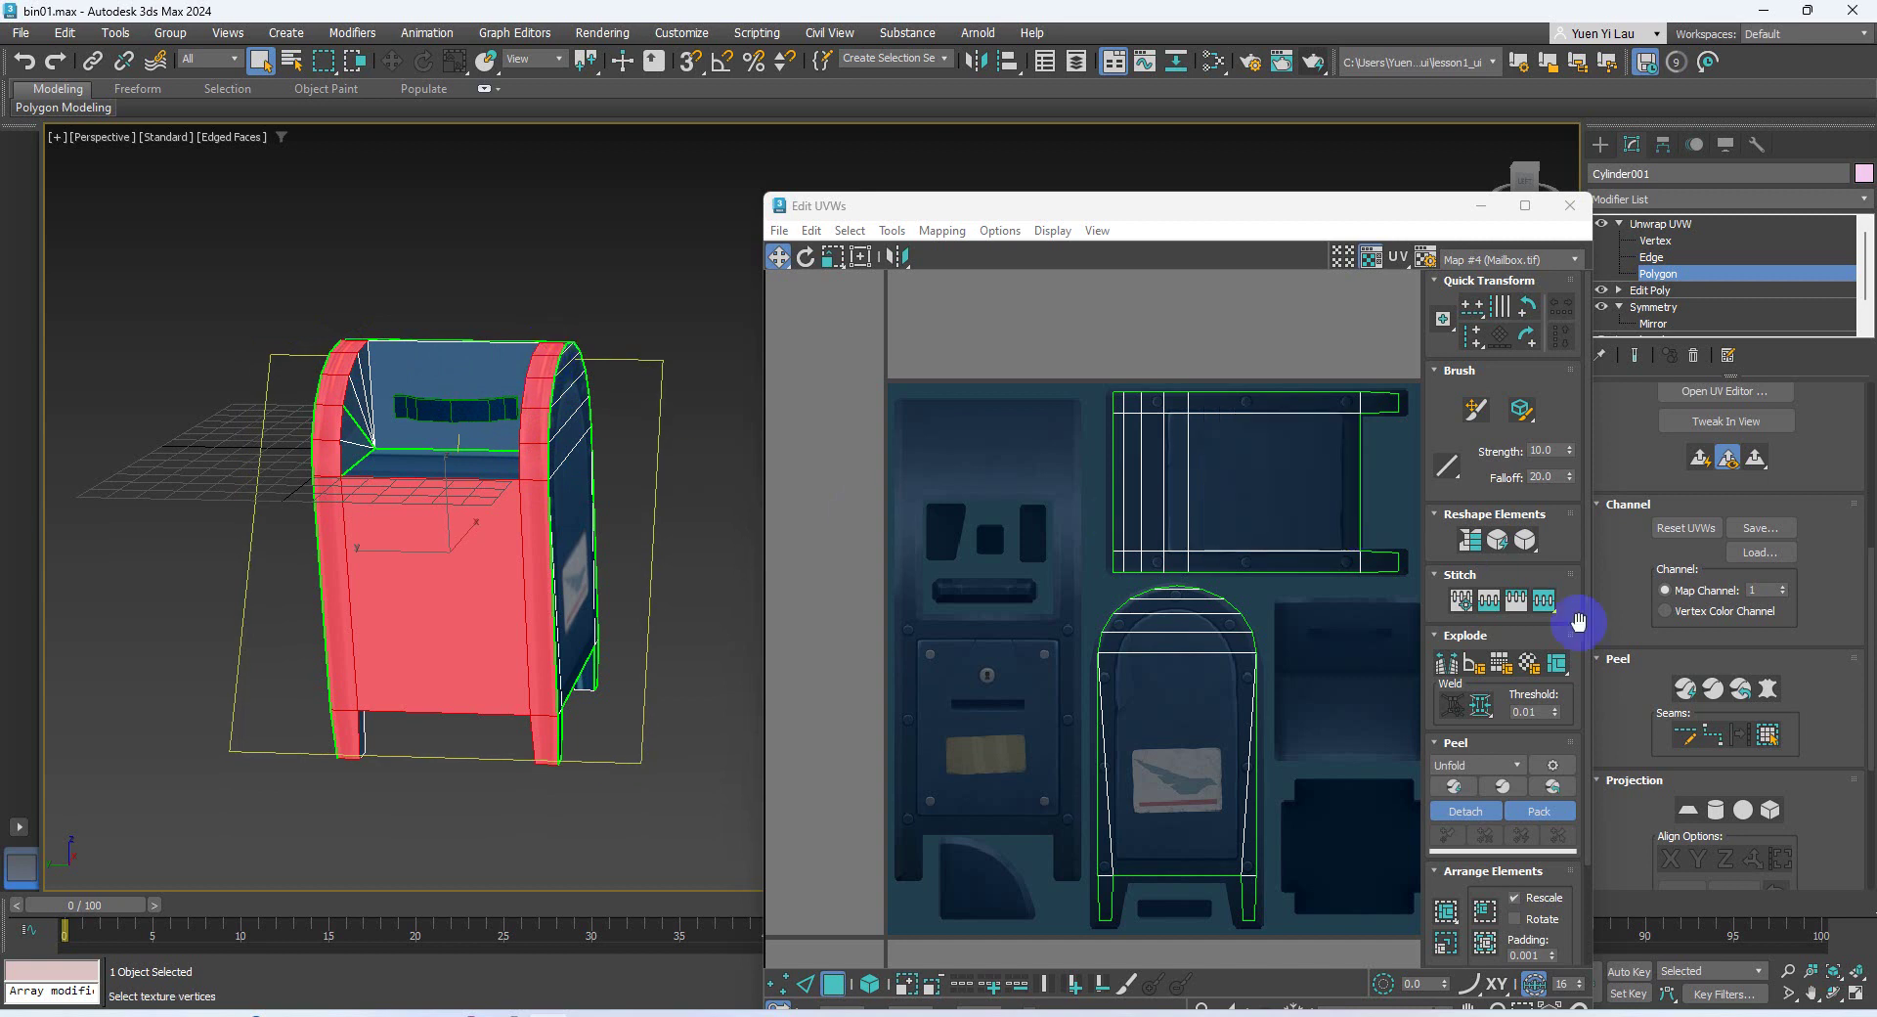
# Planar-map the selected front polygons, aligning the projection to the X axis
pyautogui.click(1691, 812)
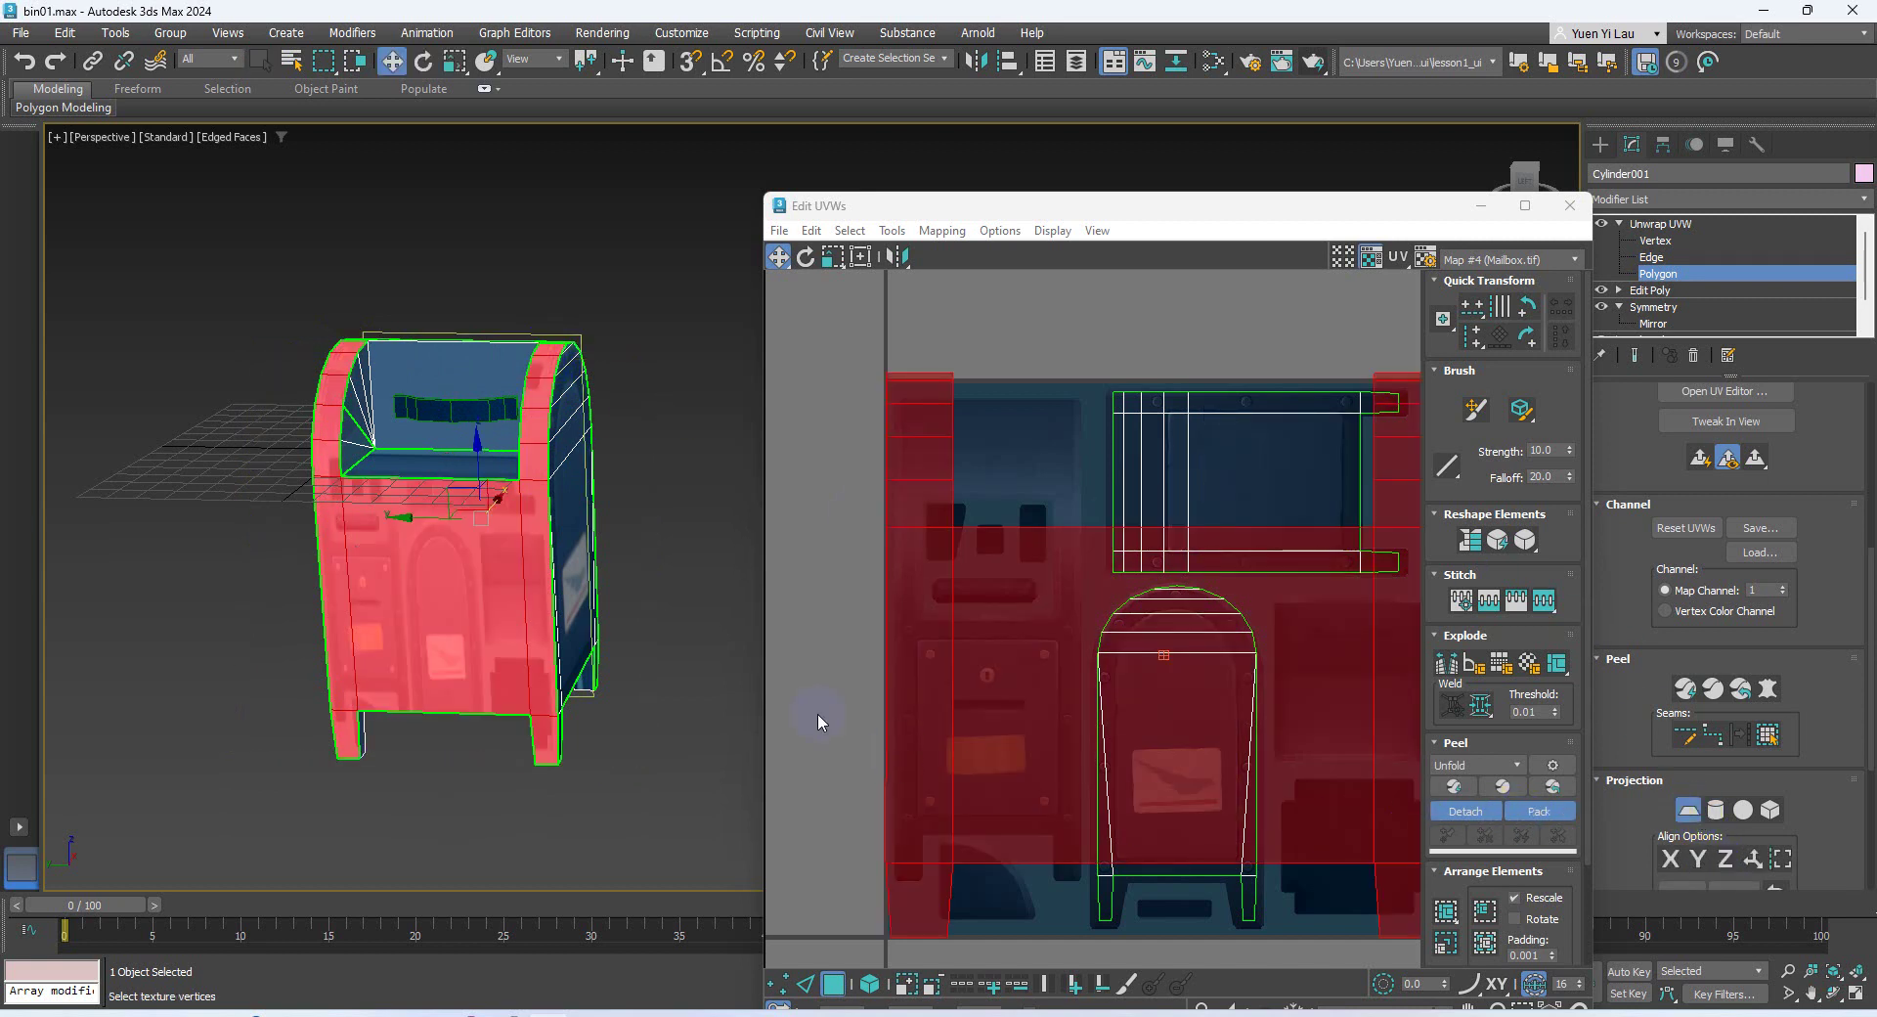
pyautogui.keyDown('alt'); pyautogui.moveTo(702, 651); pyautogui.dragTo(488, 565, button='middle'); pyautogui.keyUp('alt')
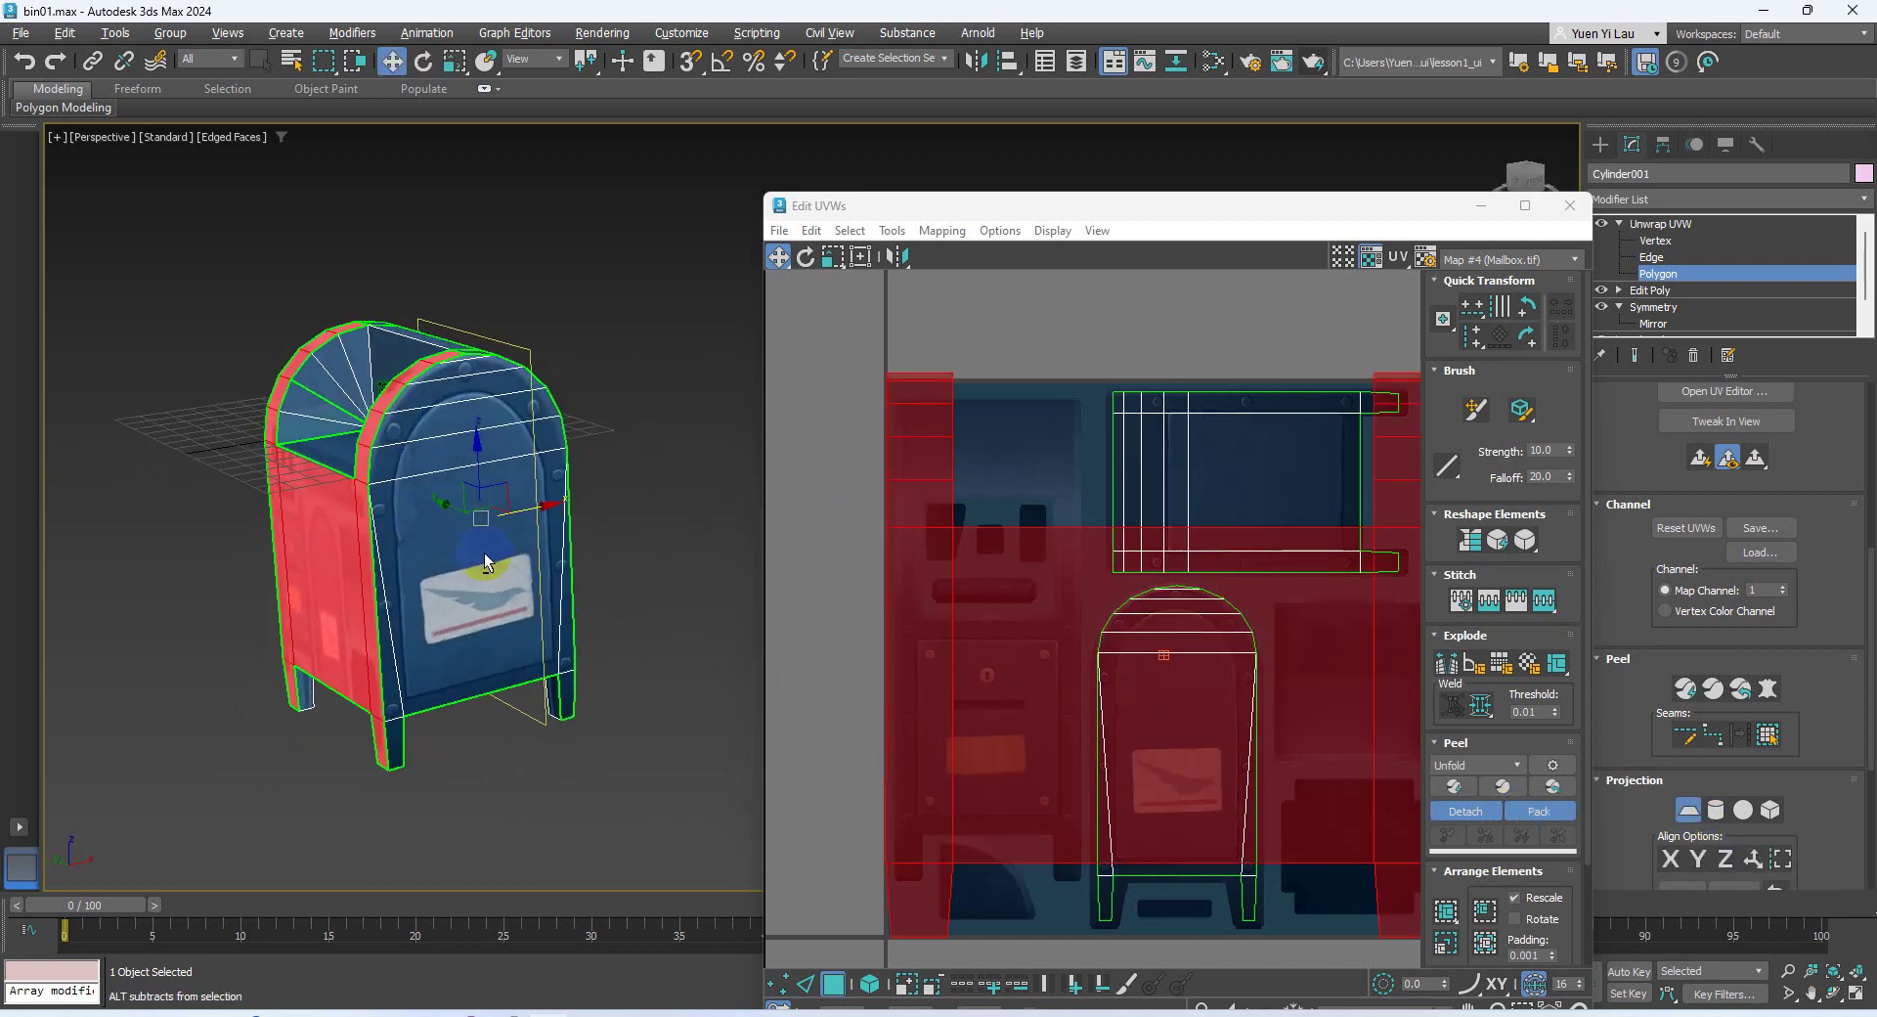
pyautogui.click(1670, 858)
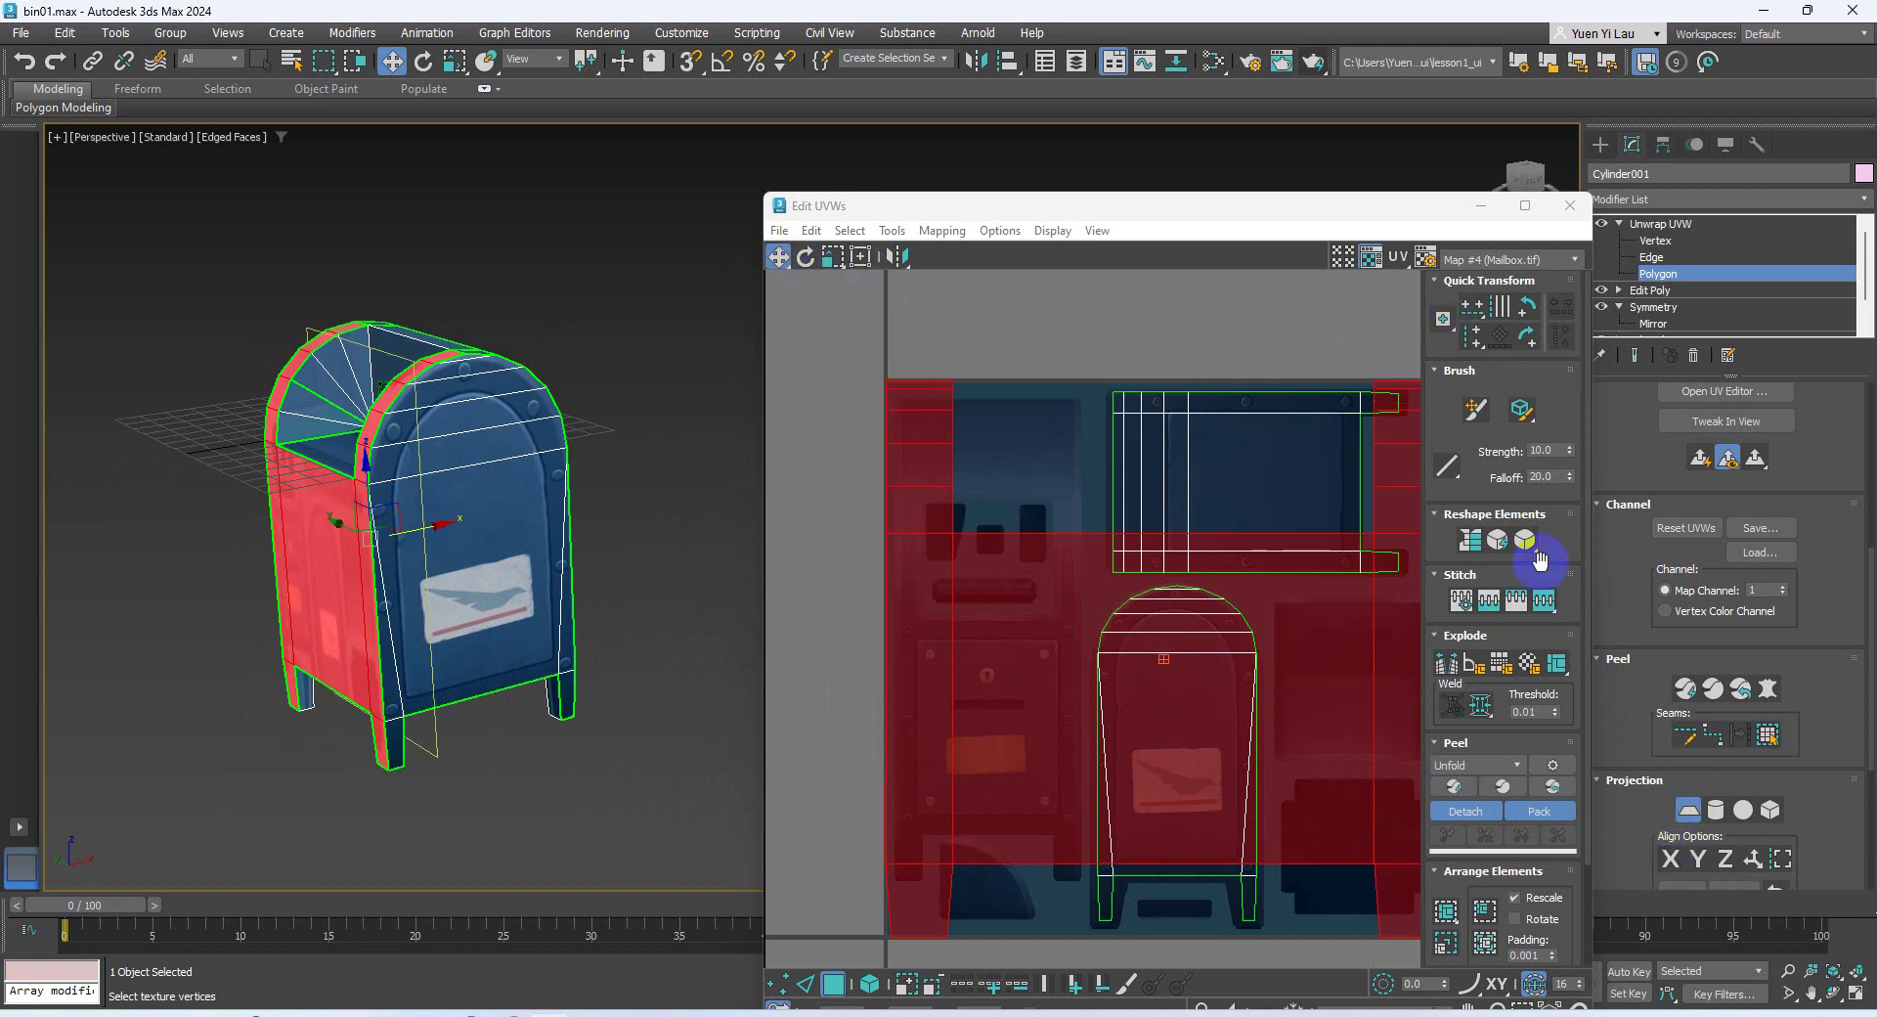
pyautogui.click(1689, 810)
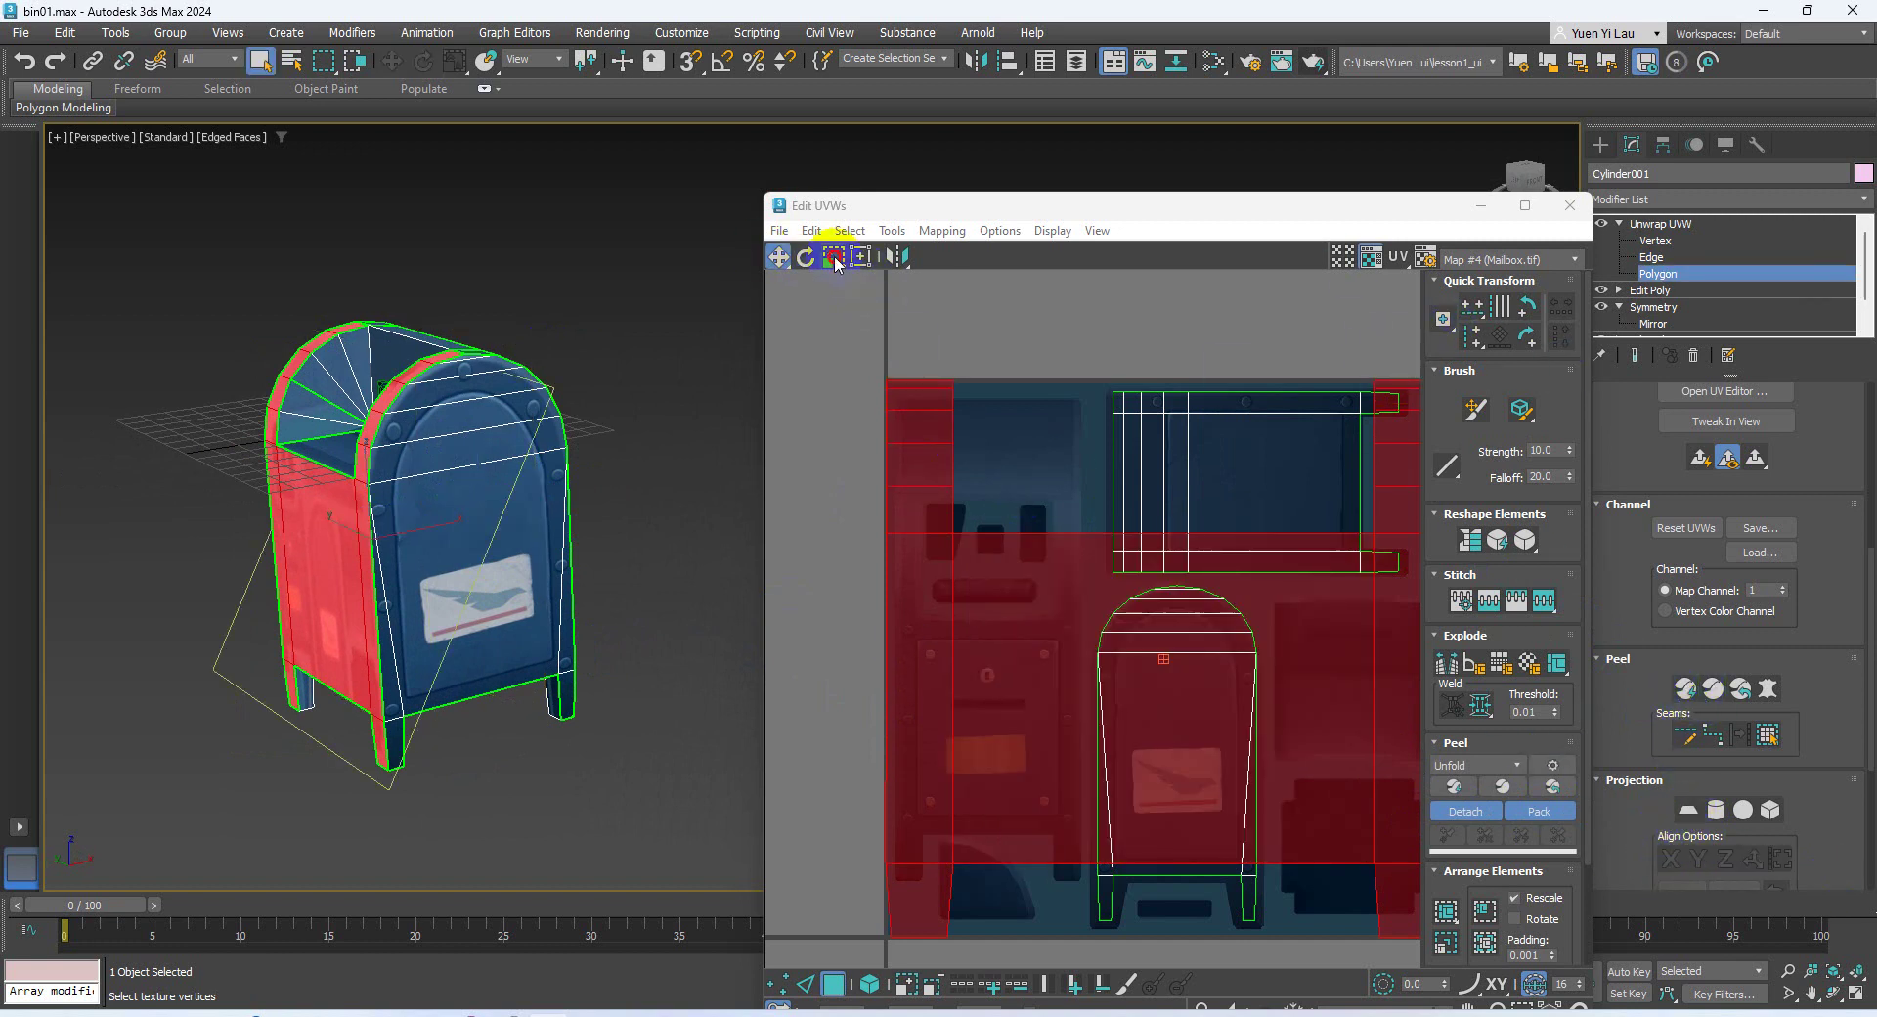
# Shift the front's UV shell sideways toward the texture's front panel with the keyhole
pyautogui.click(835, 256)
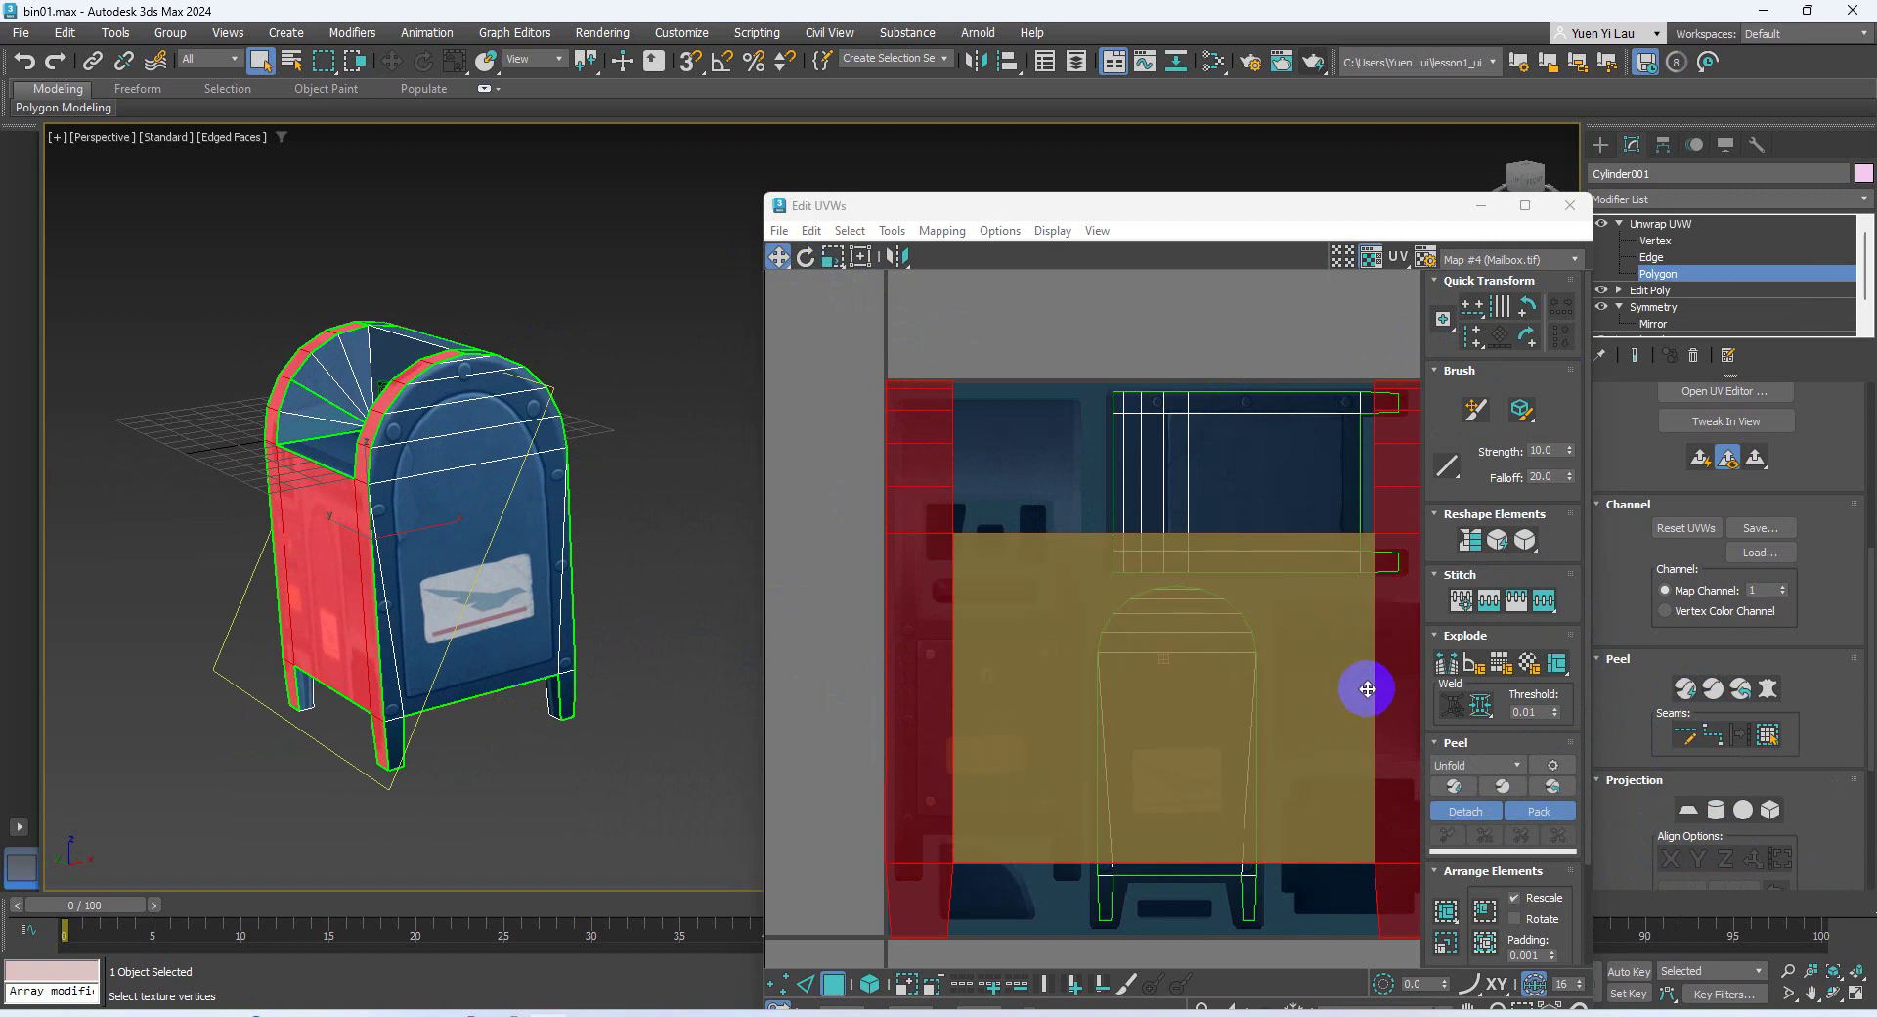
pyautogui.moveTo(1367, 689); pyautogui.dragTo(1278, 608)
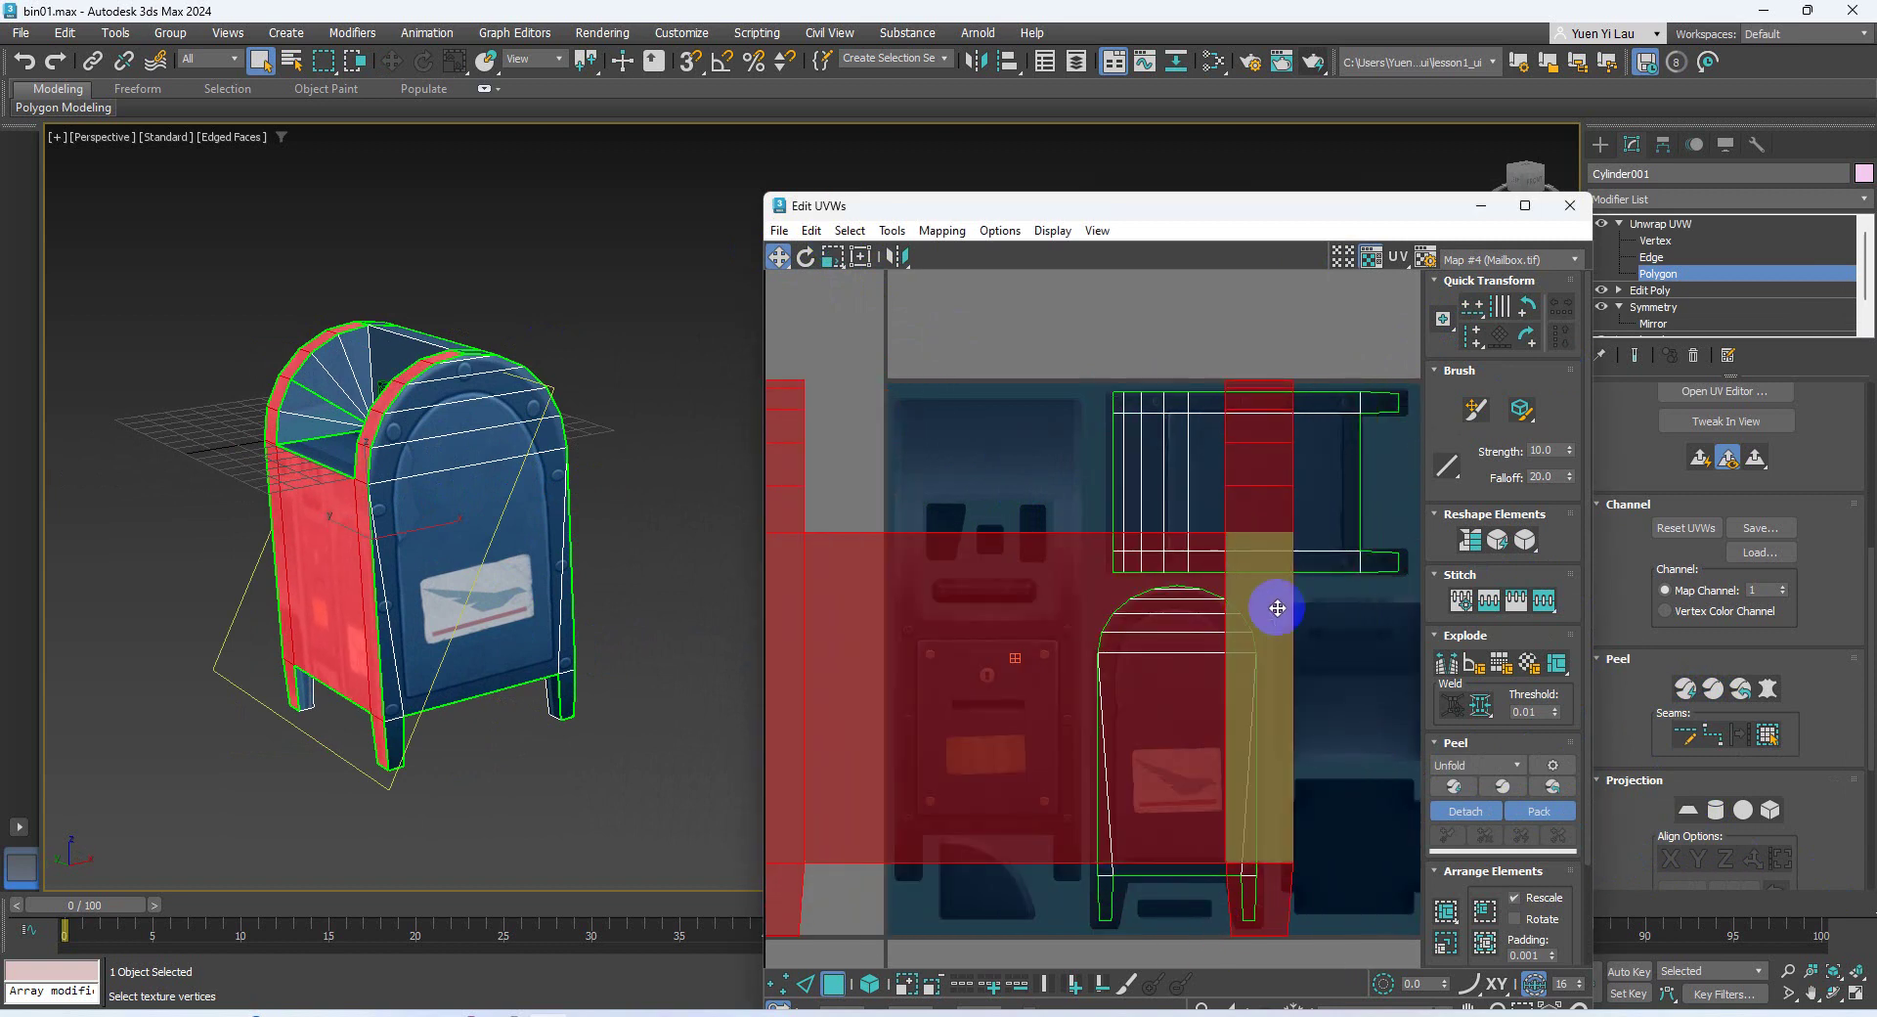
# Narrow the selected front-and-legs UV shell and move it over the mailbox front artwork in the texture
pyautogui.scroll(-2, 1217, 638)
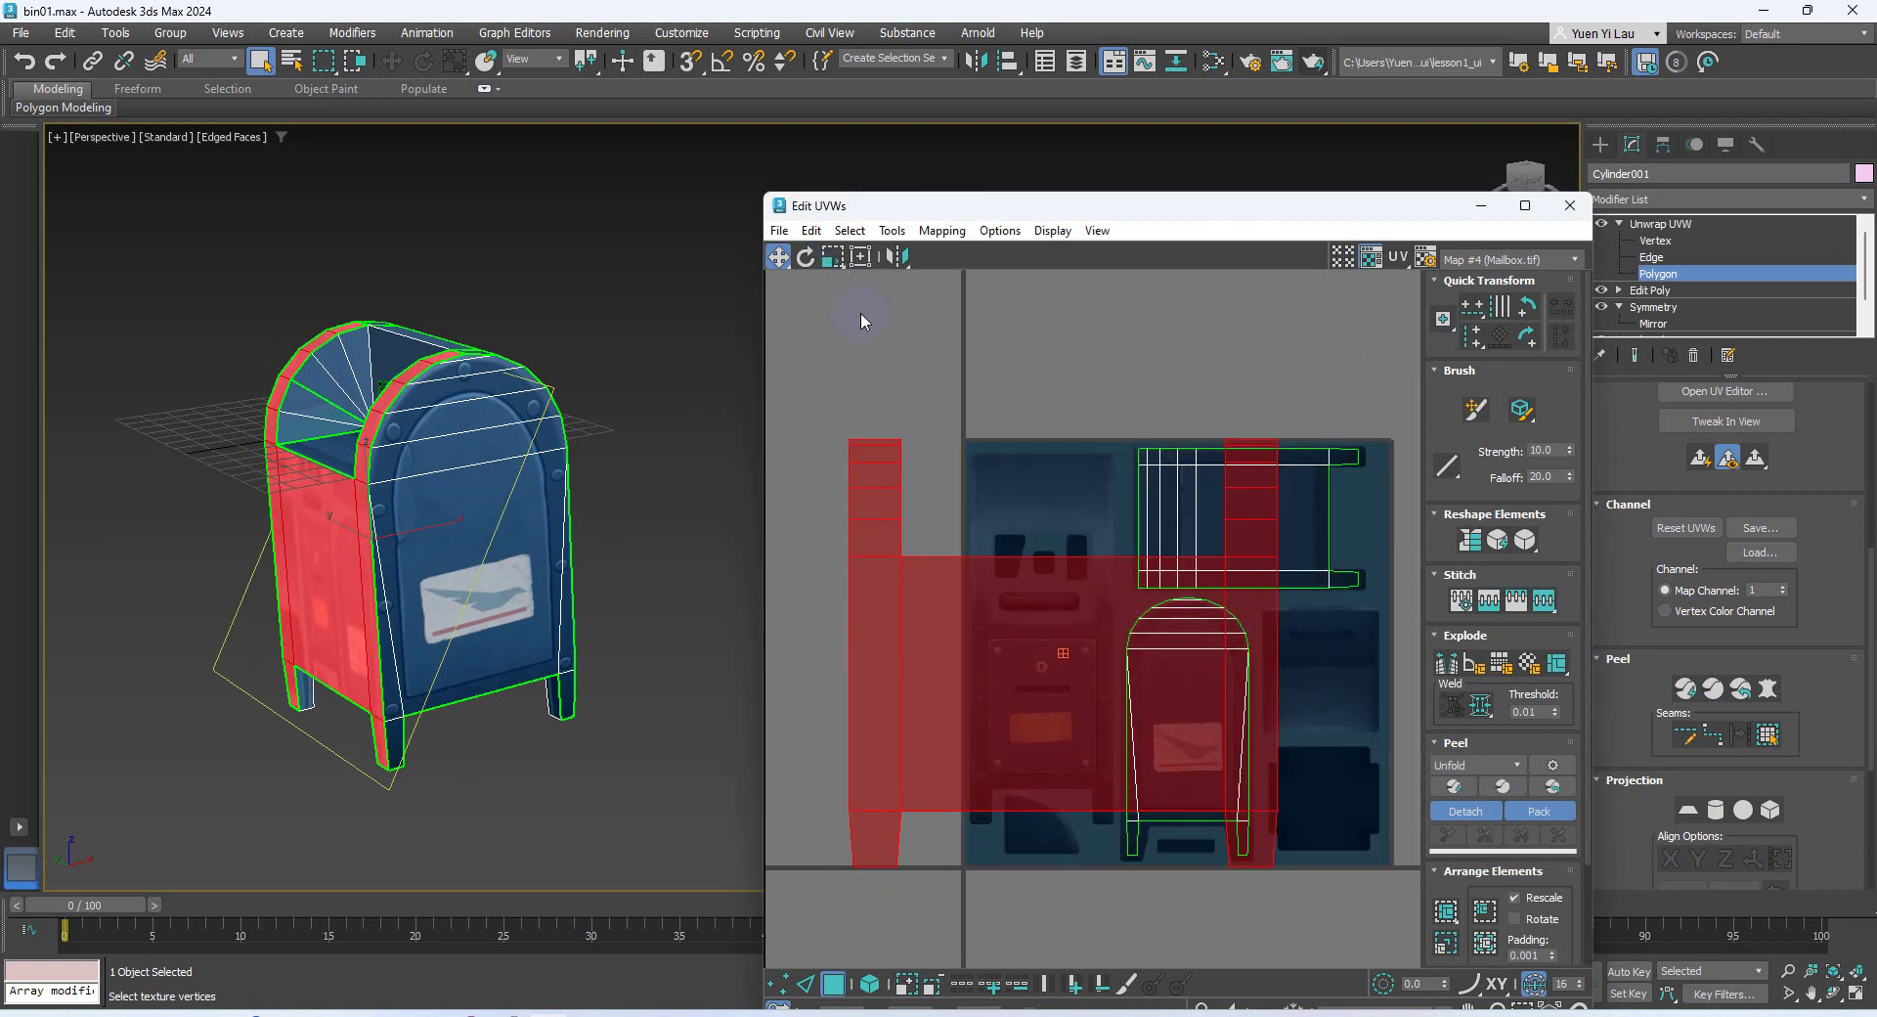
pyautogui.click(832, 256)
pyautogui.moveTo(1123, 554); pyautogui.dragTo(1084, 622)
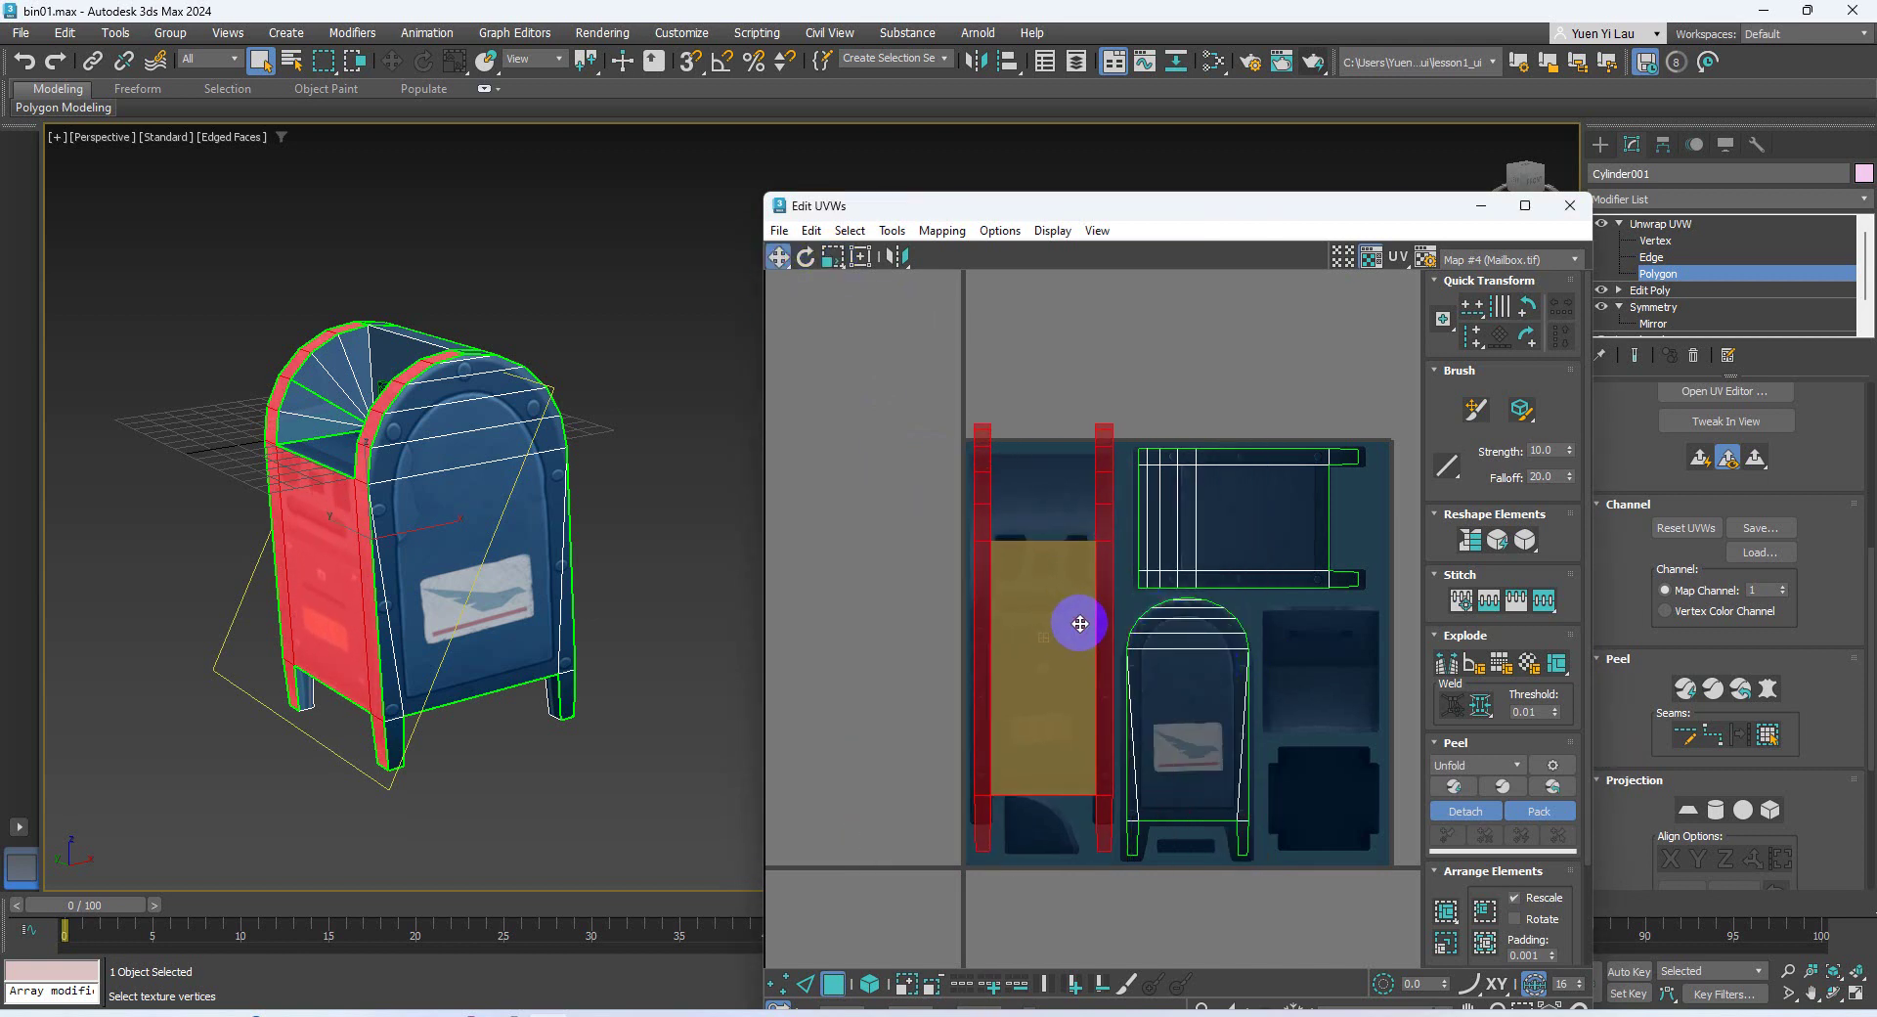
pyautogui.click(1078, 622)
# Scale and reposition the front shell so its panel and leg strips match the painted front panel and frame
pyautogui.click(812, 230)
pyautogui.click(811, 230)
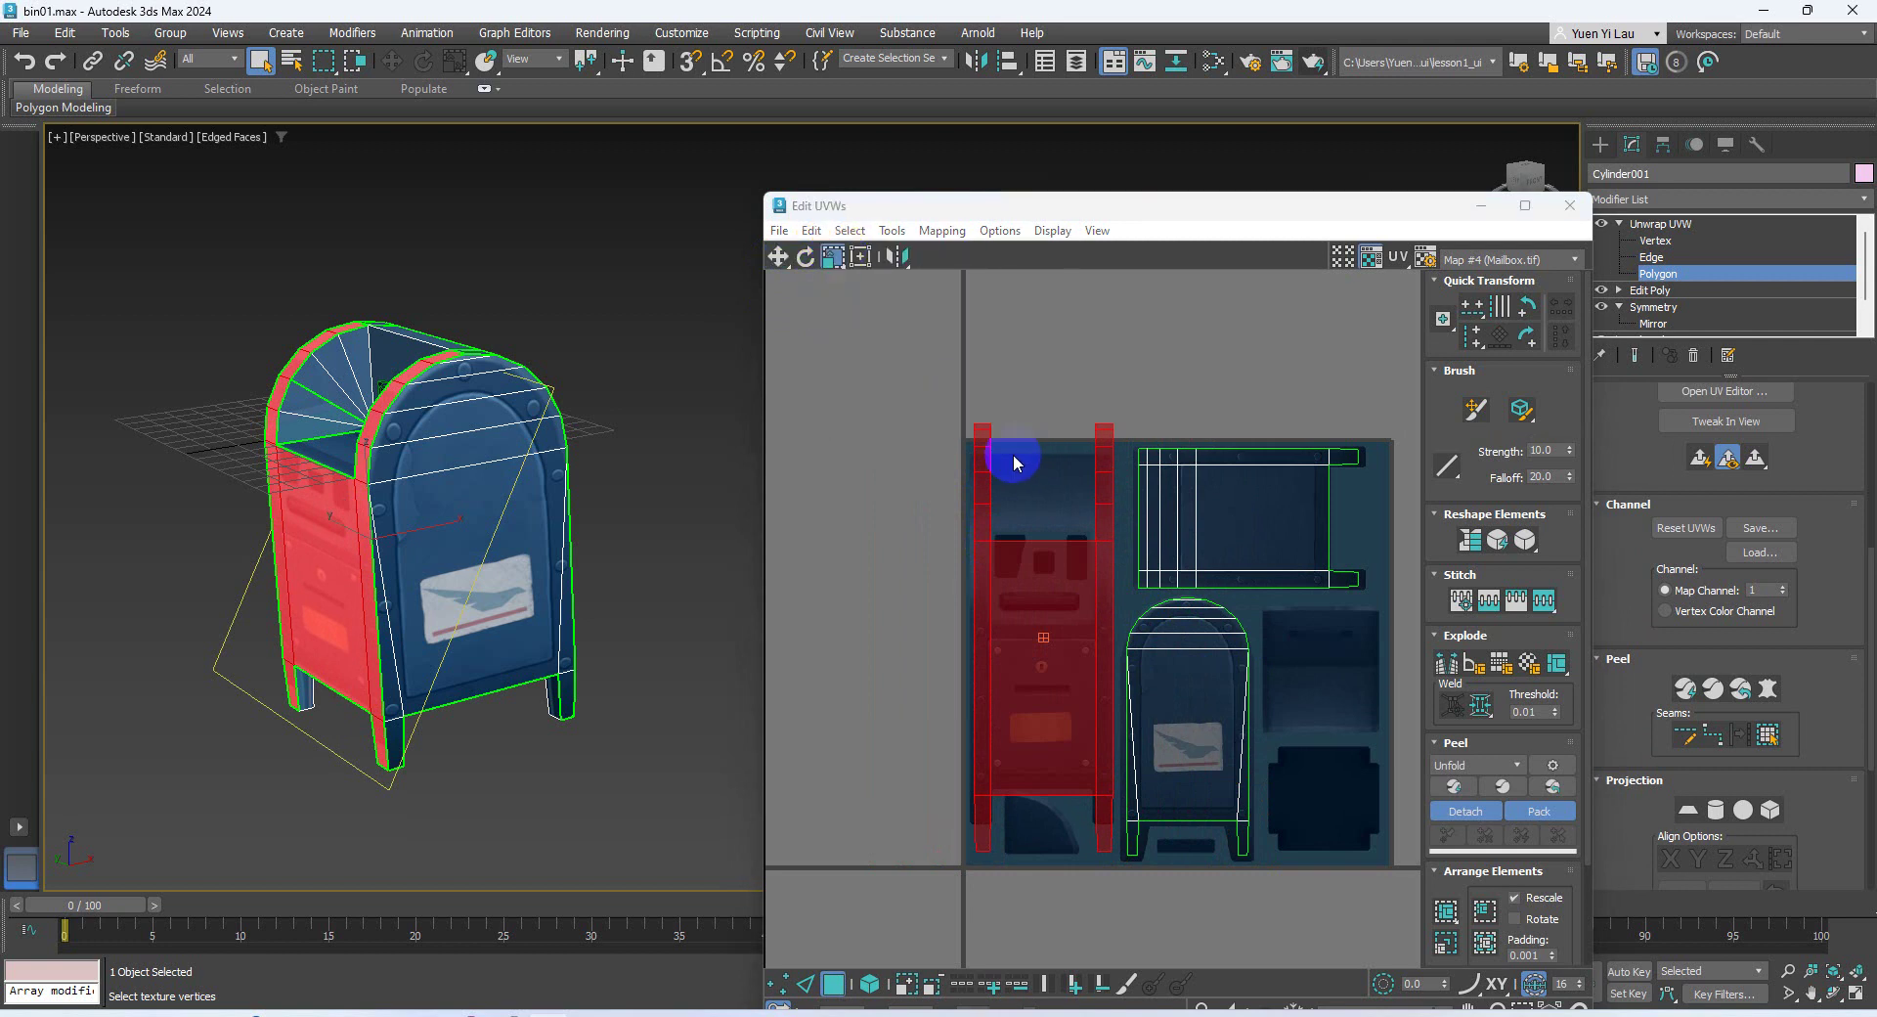
pyautogui.moveTo(982, 458); pyautogui.dragTo(994, 794)
pyautogui.moveTo(1004, 600); pyautogui.dragTo(997, 707)
pyautogui.scroll(4, 998, 704)
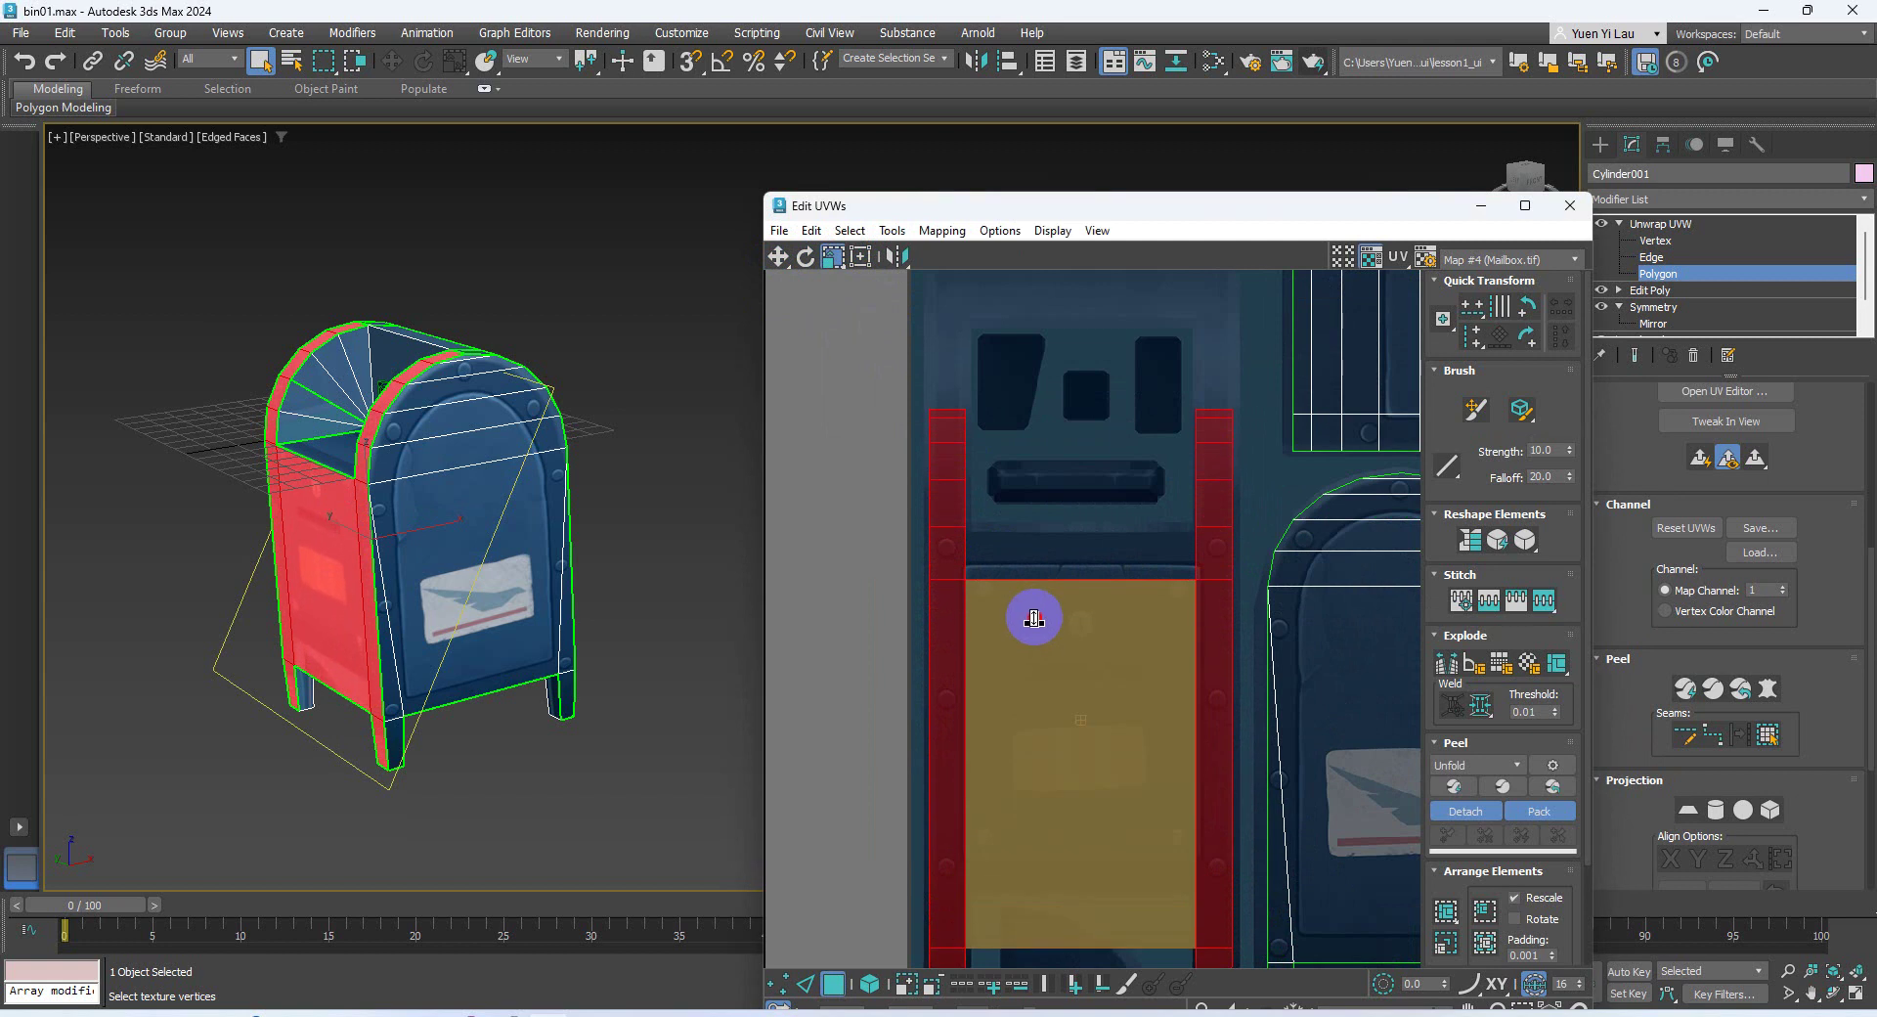
pyautogui.moveTo(1027, 615); pyautogui.dragTo(1085, 587)
pyautogui.click(779, 255)
pyautogui.click(833, 255)
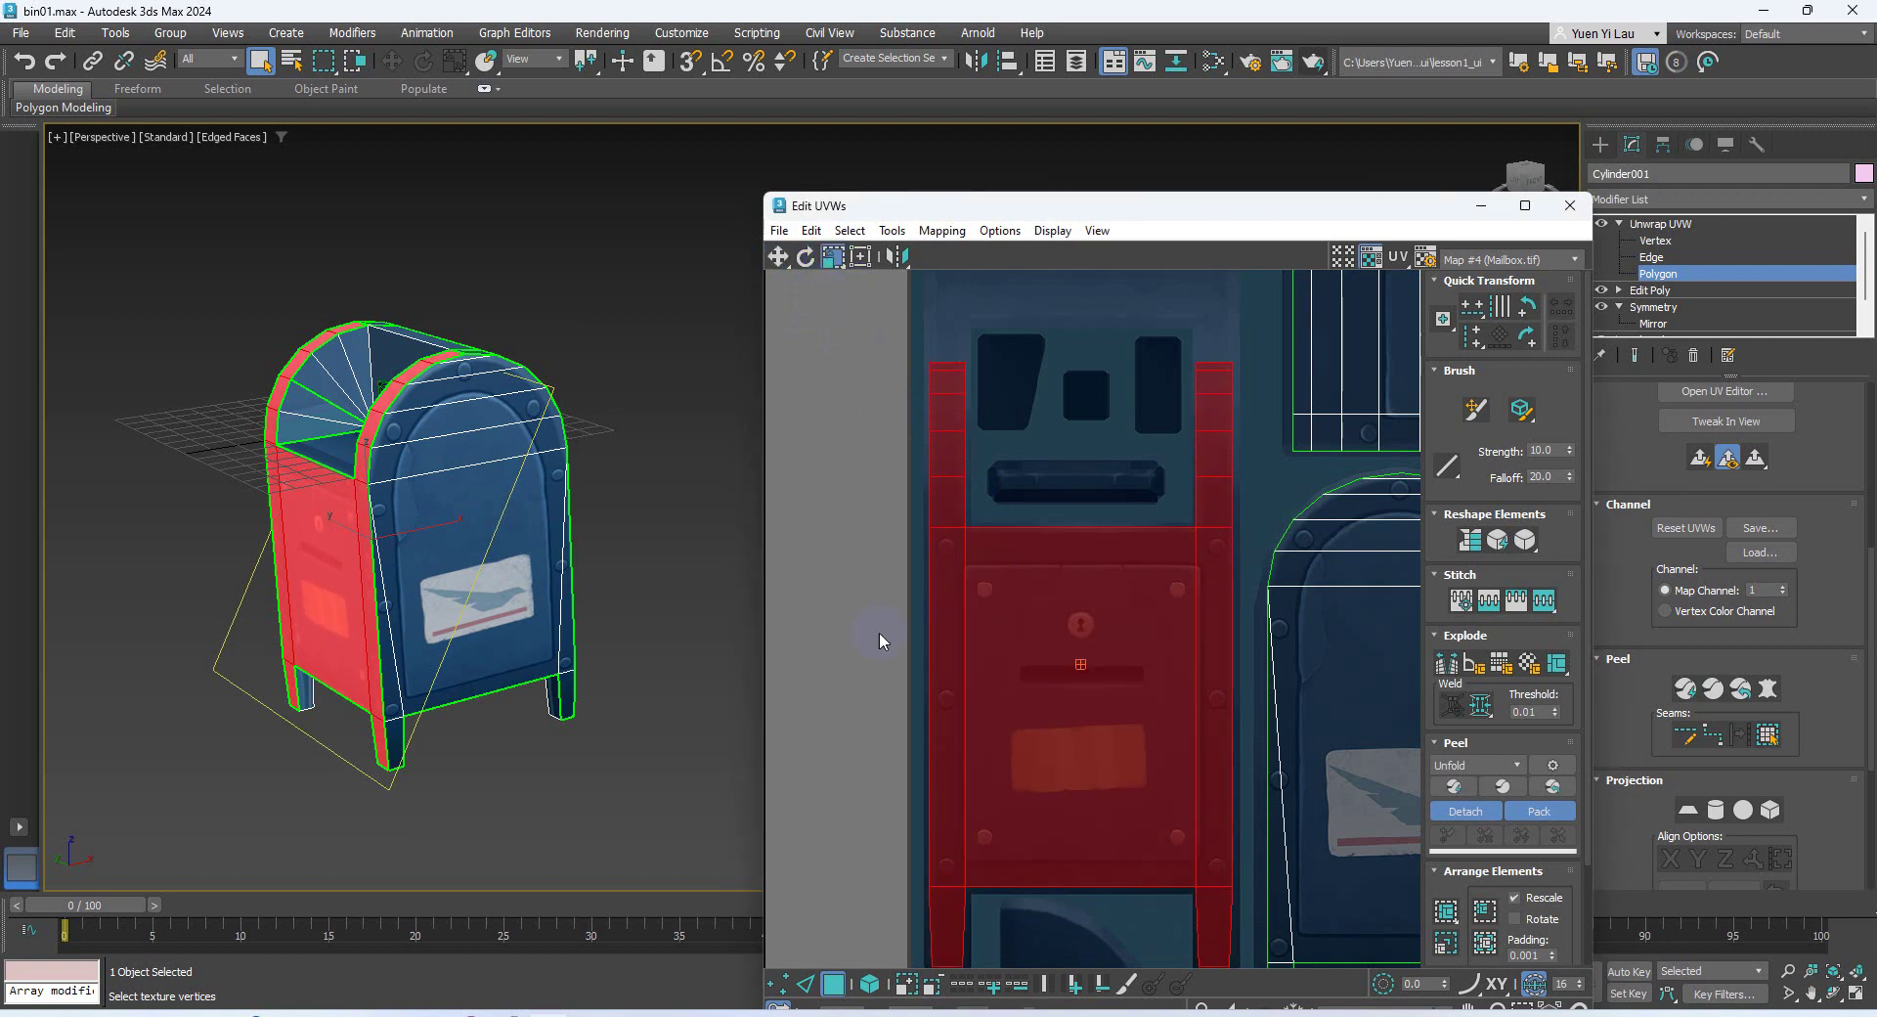
# Select the five triangular faces of one inner side wall in the mailbox's top opening
pyautogui.keyDown('alt'); pyautogui.moveTo(406, 595); pyautogui.dragTo(544, 508, button='middle'); pyautogui.keyUp('alt')
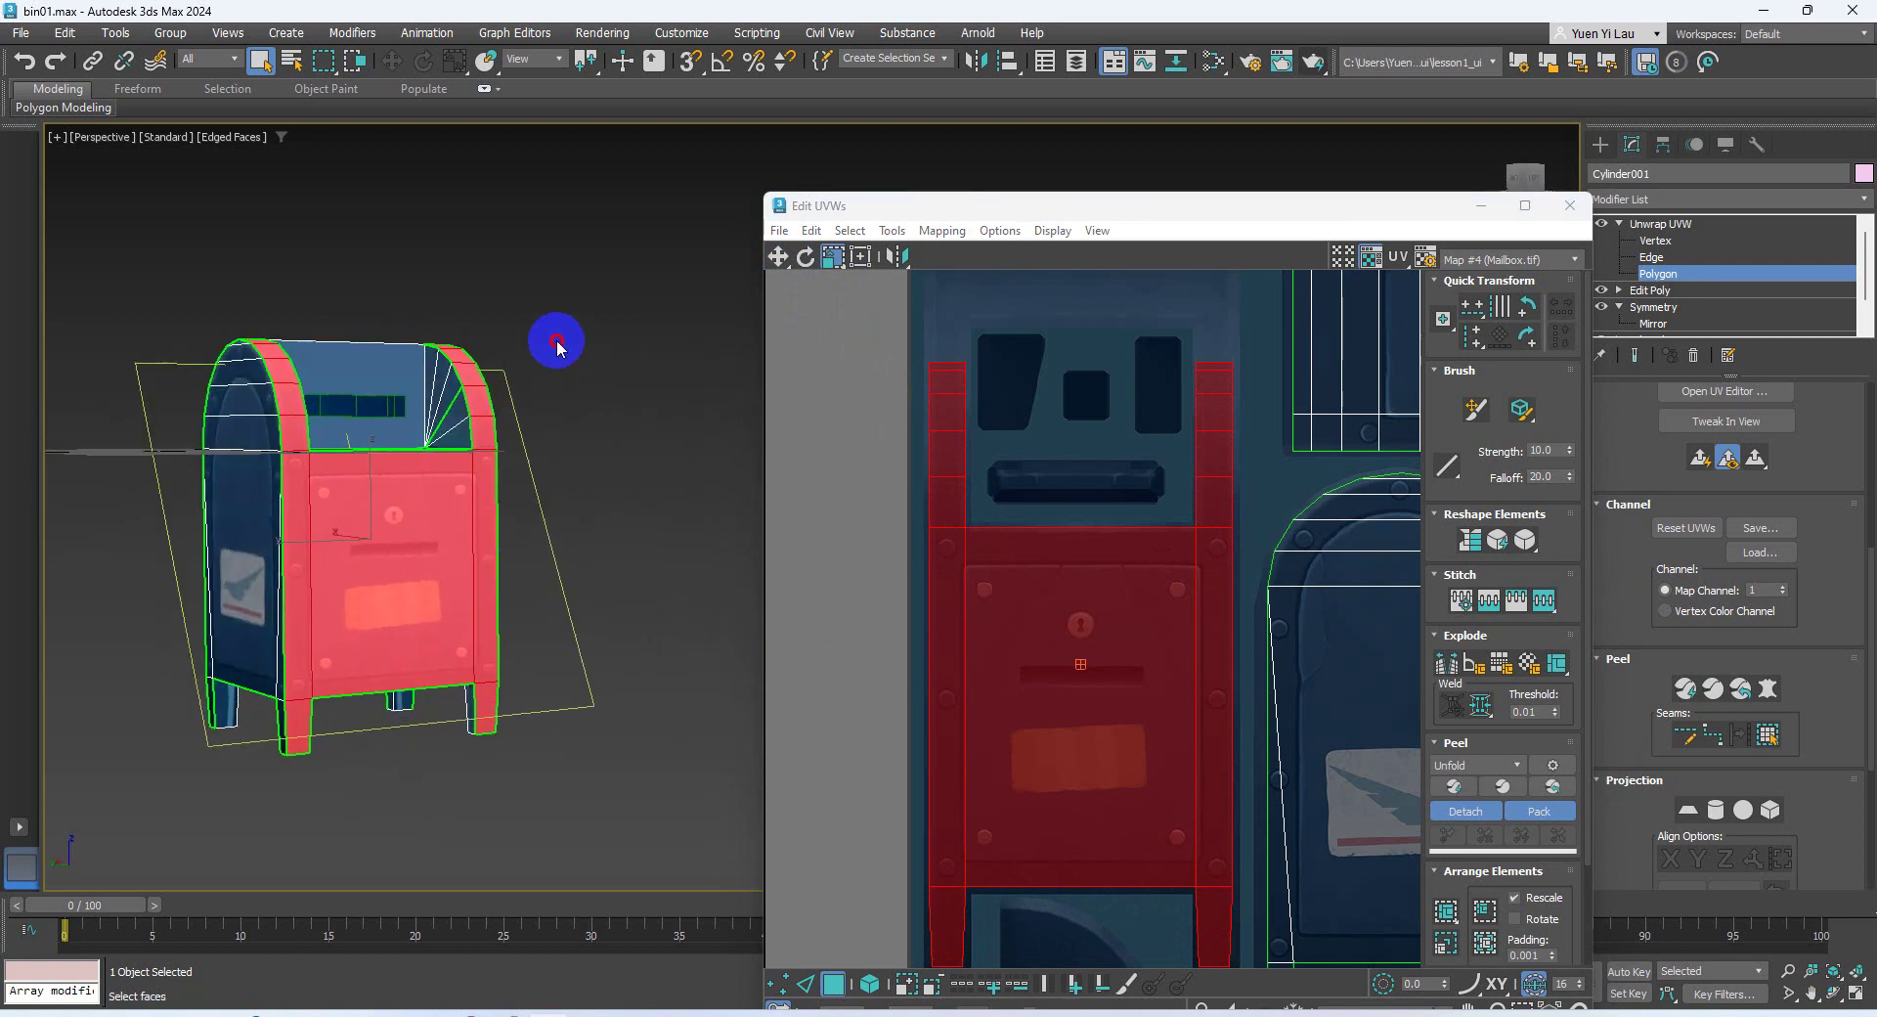
pyautogui.click(557, 344)
pyautogui.keyDown('alt'); pyautogui.moveTo(508, 367); pyautogui.dragTo(483, 436, button='middle'); pyautogui.keyUp('alt')
pyautogui.scroll(5, 469, 479)
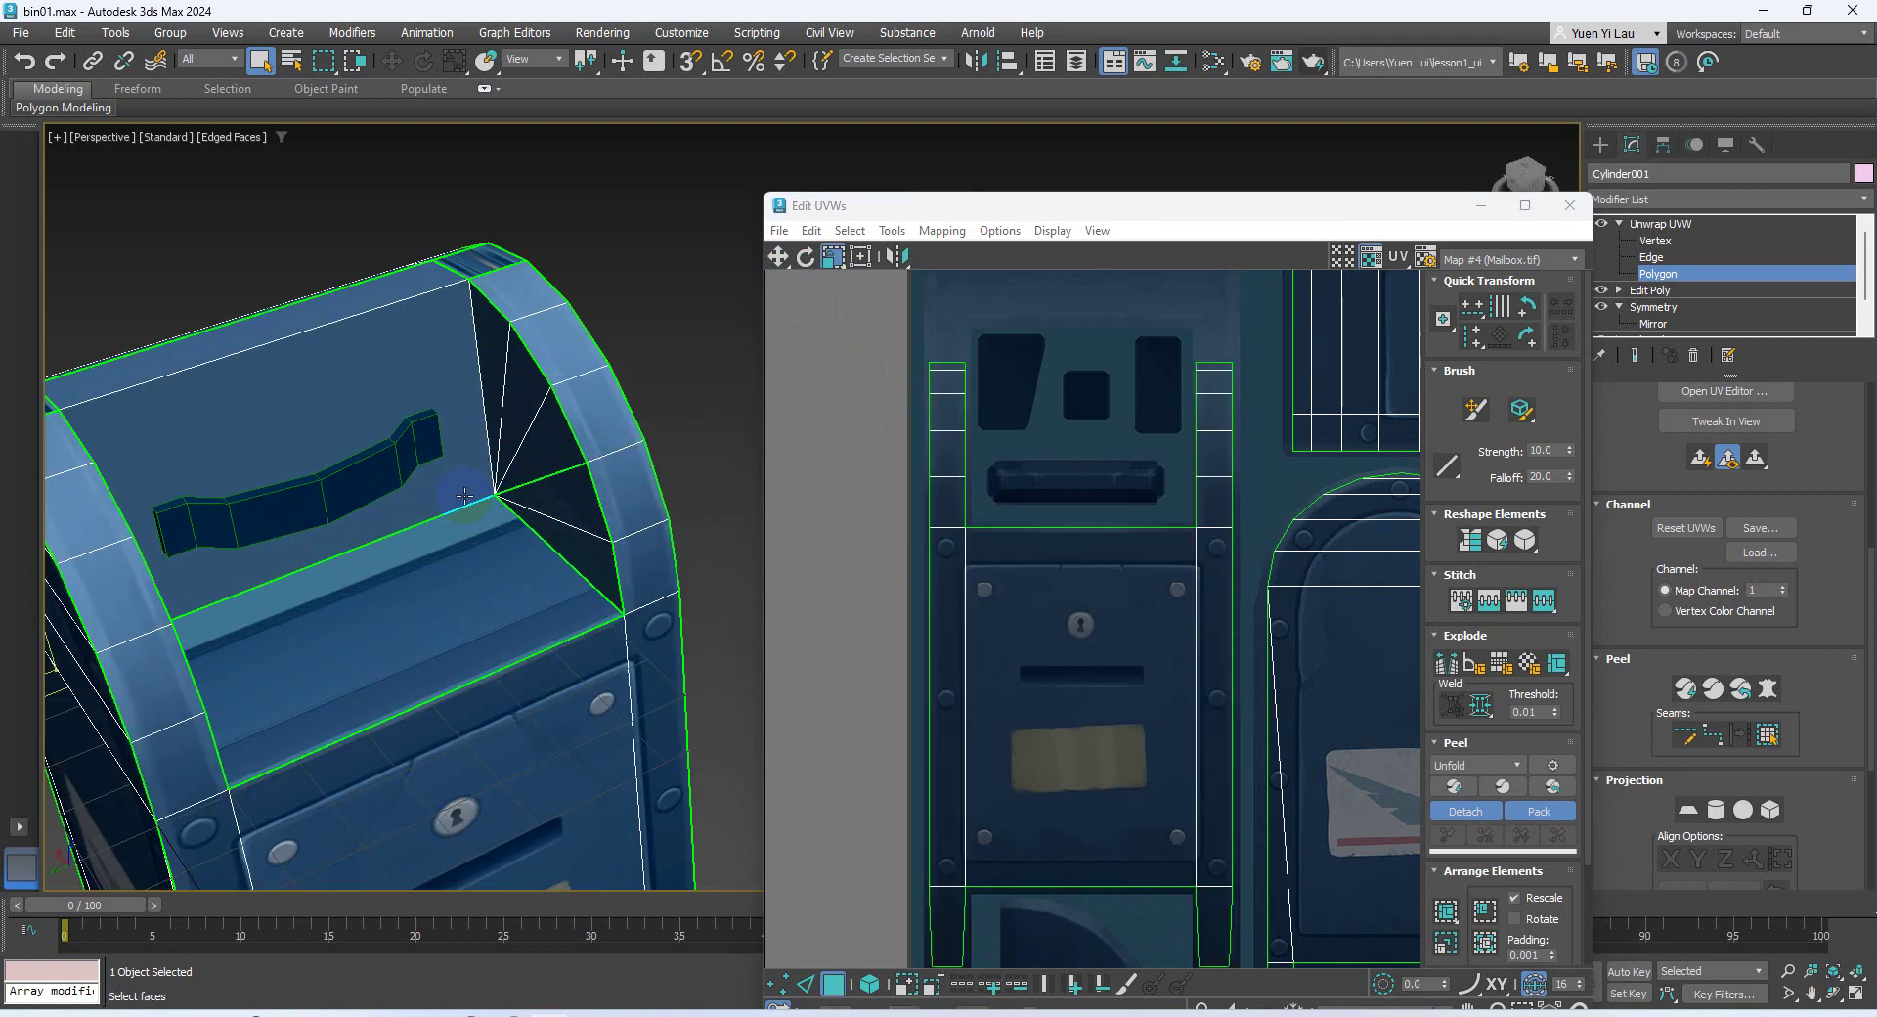
pyautogui.keyDown('ctrl'); pyautogui.click(496, 332); pyautogui.keyUp('ctrl')
pyautogui.keyDown('ctrl'); pyautogui.click(520, 377); pyautogui.keyUp('ctrl')
pyautogui.keyDown('ctrl'); pyautogui.click(548, 431); pyautogui.keyUp('ctrl')
pyautogui.keyDown('ctrl'); pyautogui.click(574, 502); pyautogui.keyUp('ctrl')
pyautogui.keyDown('ctrl'); pyautogui.click(601, 559); pyautogui.keyUp('ctrl')
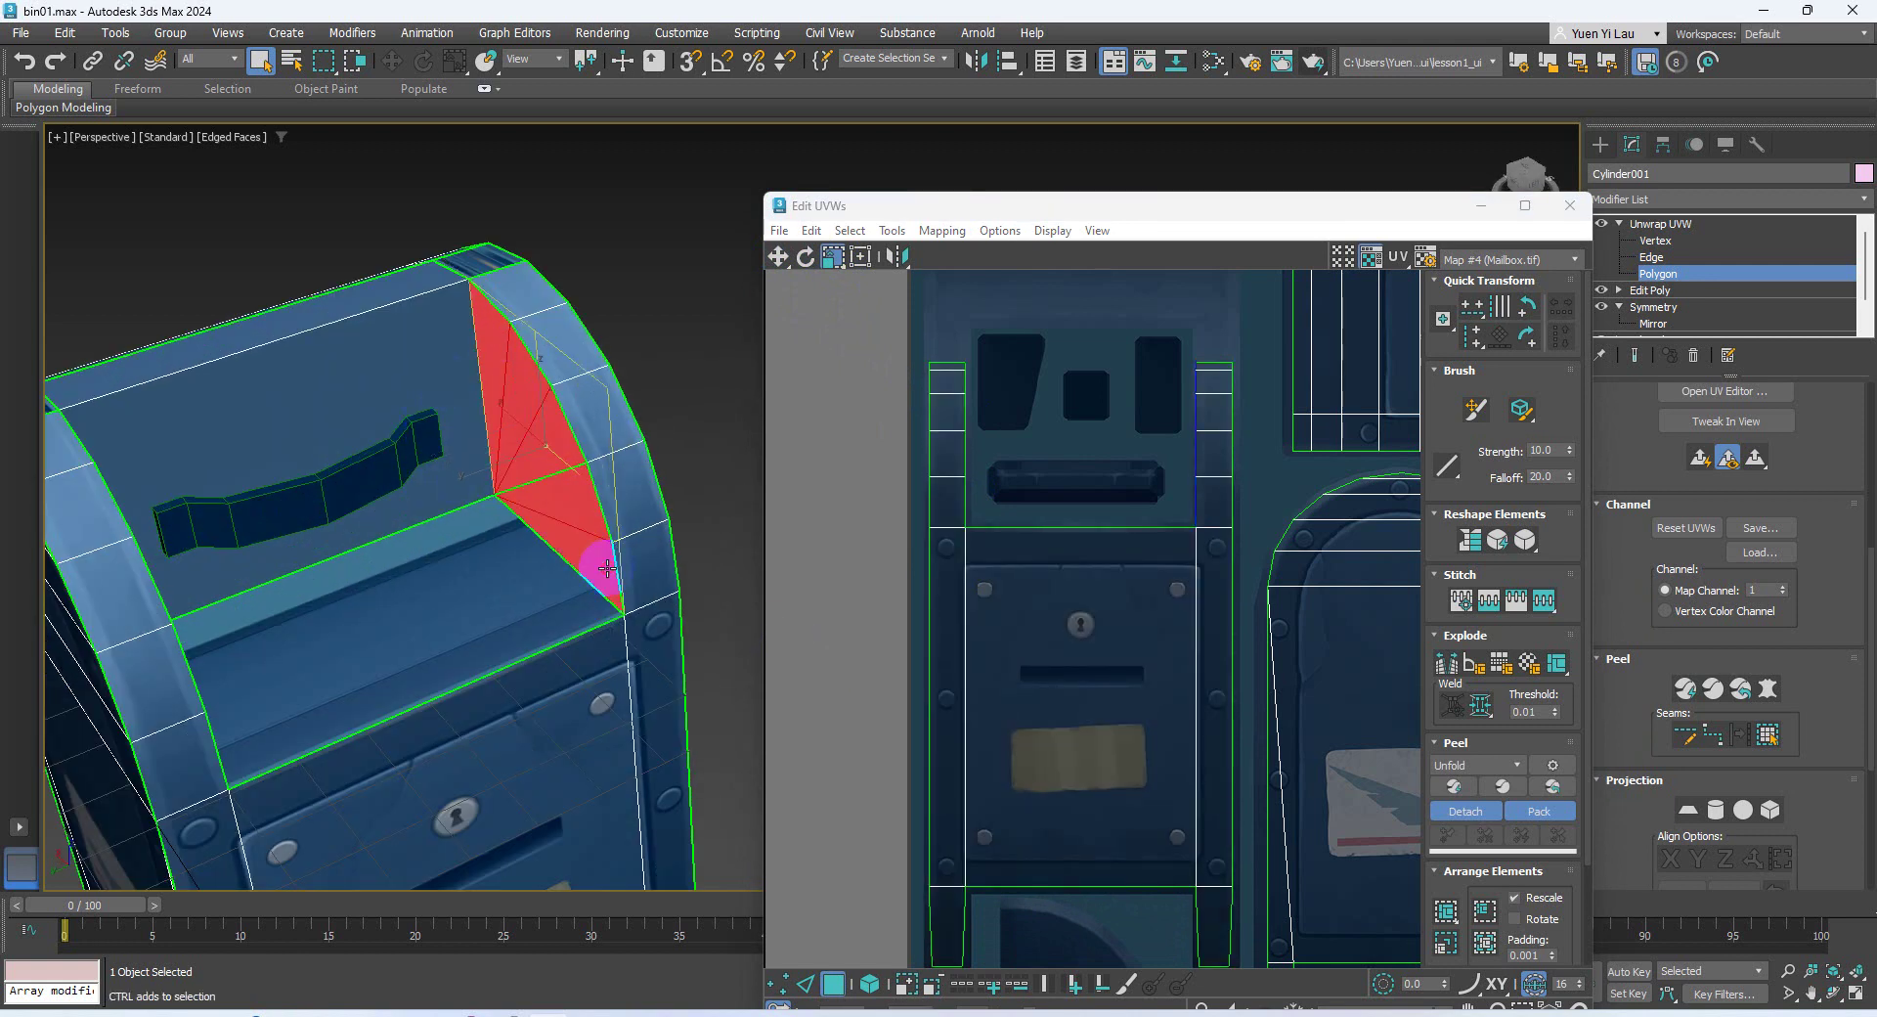
# Add the opposite inner side wall's triangular faces to the selection and planar-map both walls along the Y axis
pyautogui.keyDown('alt'); pyautogui.moveTo(577, 549); pyautogui.dragTo(391, 533, button='middle'); pyautogui.keyUp('alt')
pyautogui.keyDown('ctrl'); pyautogui.click(374, 244); pyautogui.keyUp('ctrl')
pyautogui.keyDown('ctrl'); pyautogui.click(339, 267); pyautogui.keyUp('ctrl')
pyautogui.keyDown('ctrl'); pyautogui.click(298, 326); pyautogui.keyUp('ctrl')
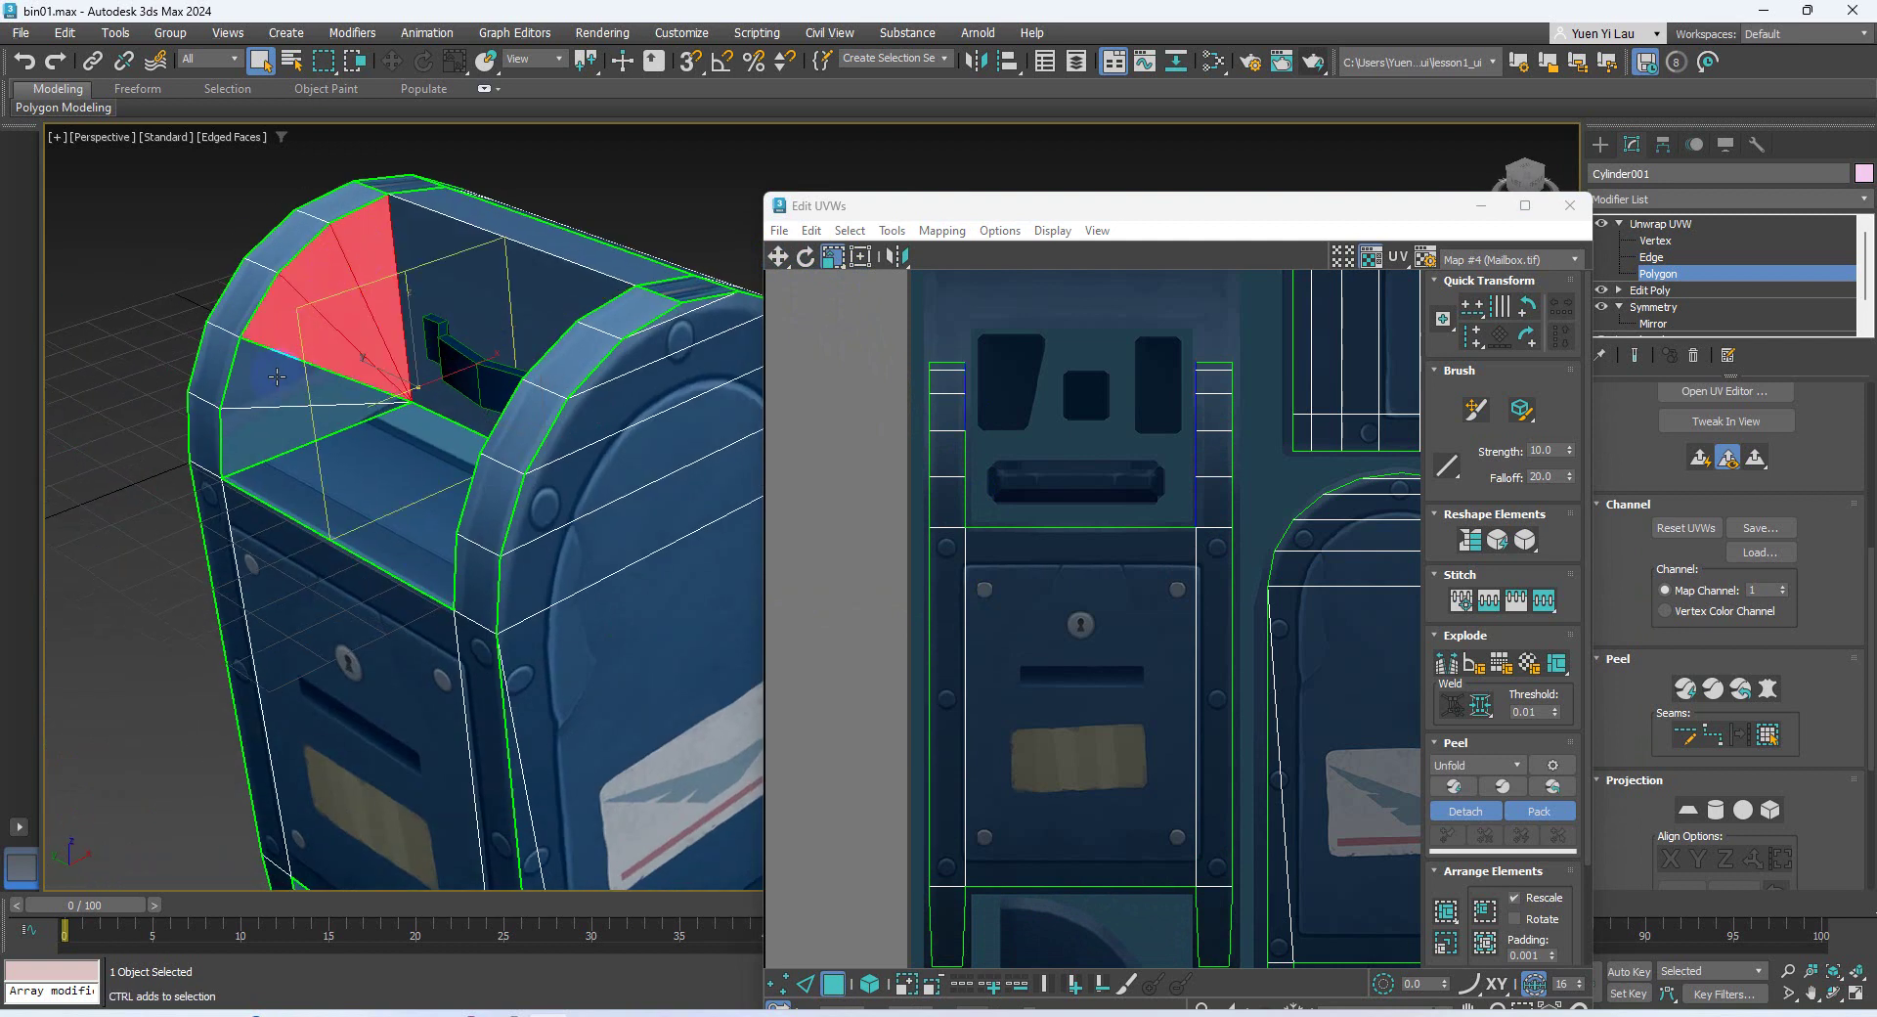
pyautogui.keyDown('ctrl'); pyautogui.click(280, 381); pyautogui.keyUp('ctrl')
pyautogui.keyDown('ctrl'); pyautogui.click(275, 440); pyautogui.keyUp('ctrl')
pyautogui.click(1689, 810)
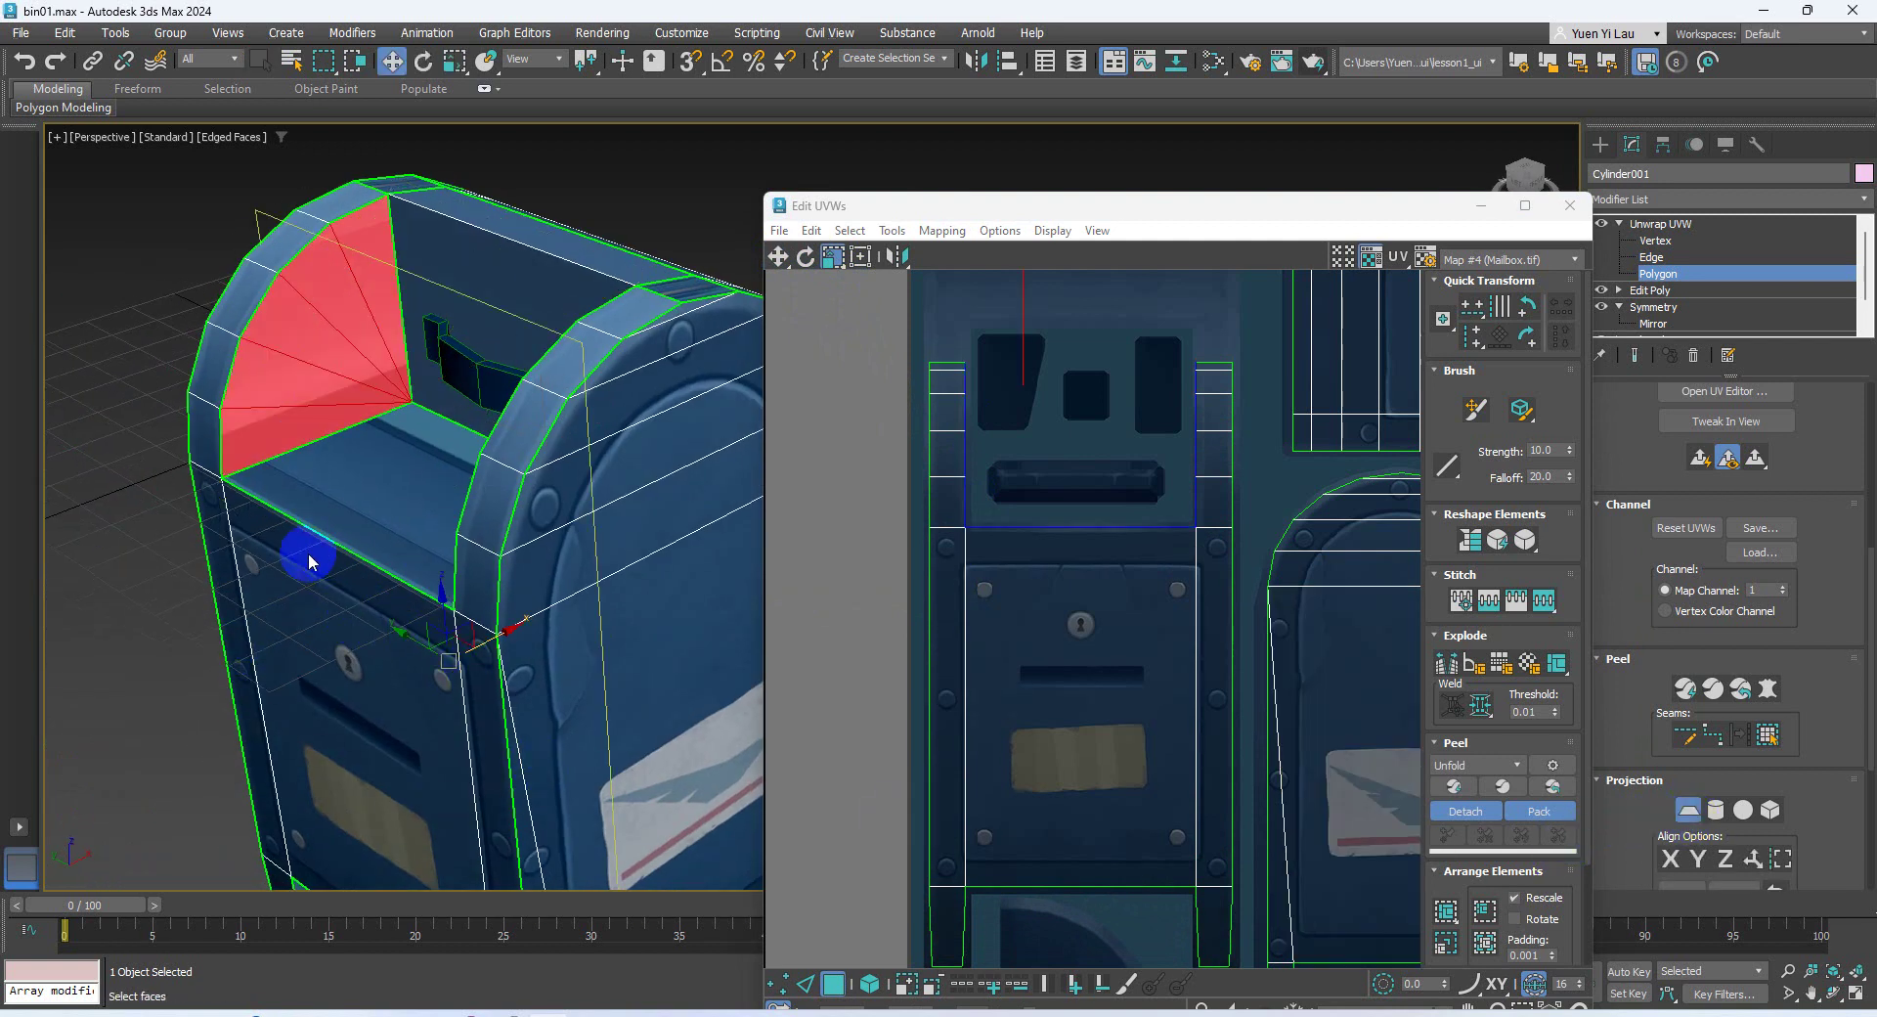
pyautogui.click(1699, 859)
# Rotate the inner side walls' UV shell 90 degrees clockwise, place it towards the texture's outer side, and end planar projection
pyautogui.scroll(-4, 1178, 611)
pyautogui.moveTo(1289, 646); pyautogui.dragTo(1077, 619, button='middle')
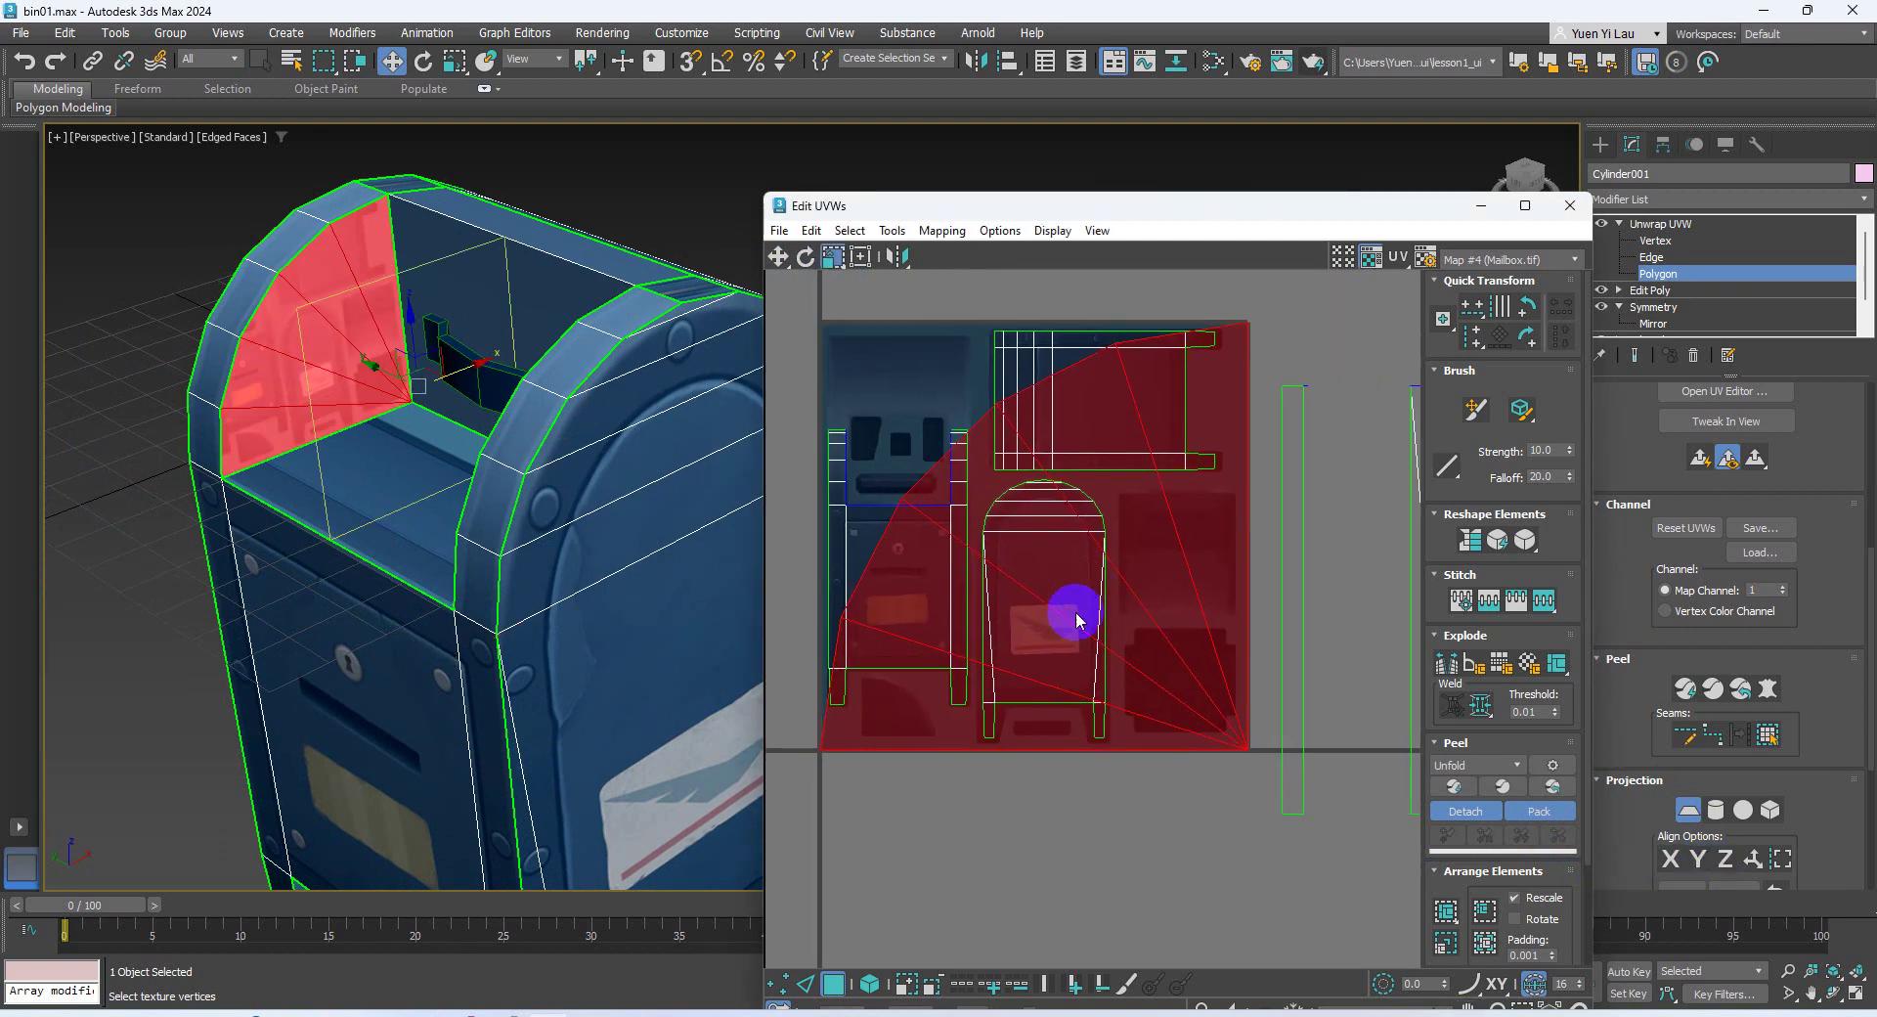
pyautogui.click(1527, 337)
pyautogui.moveTo(1029, 545); pyautogui.dragTo(953, 651, button='middle')
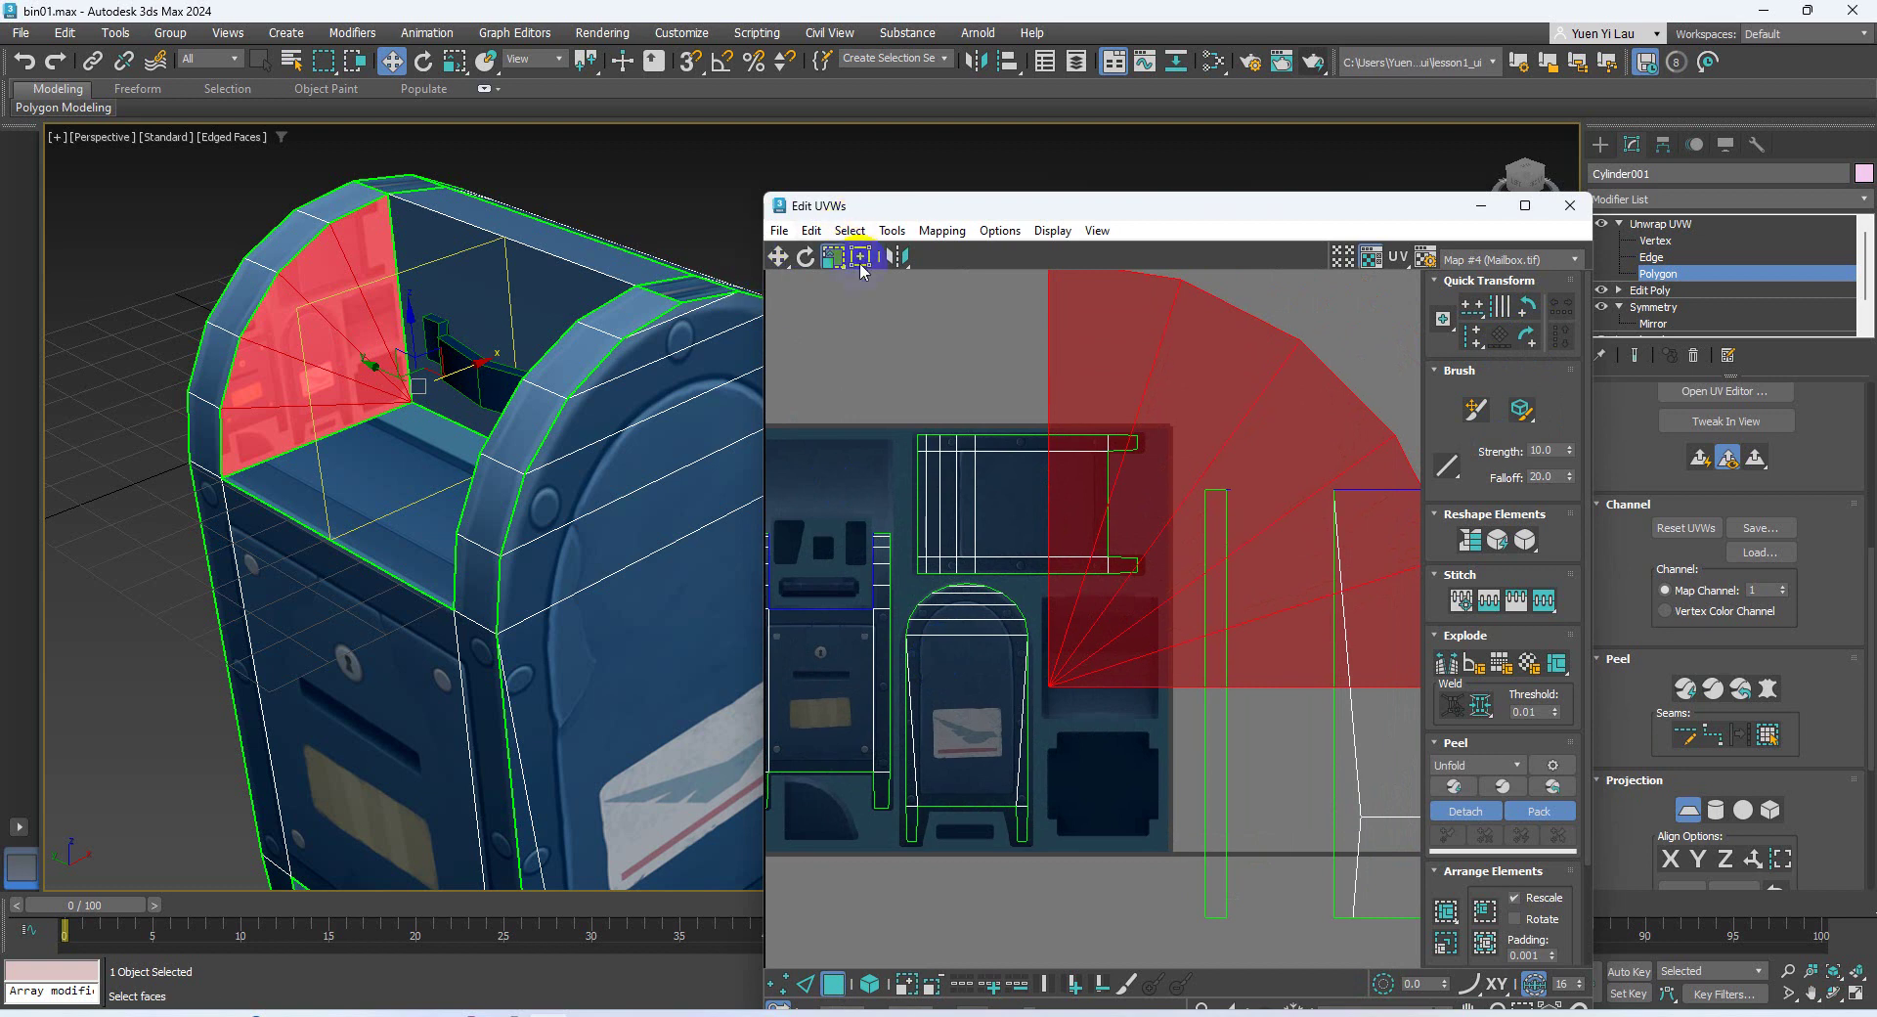
pyautogui.click(833, 235)
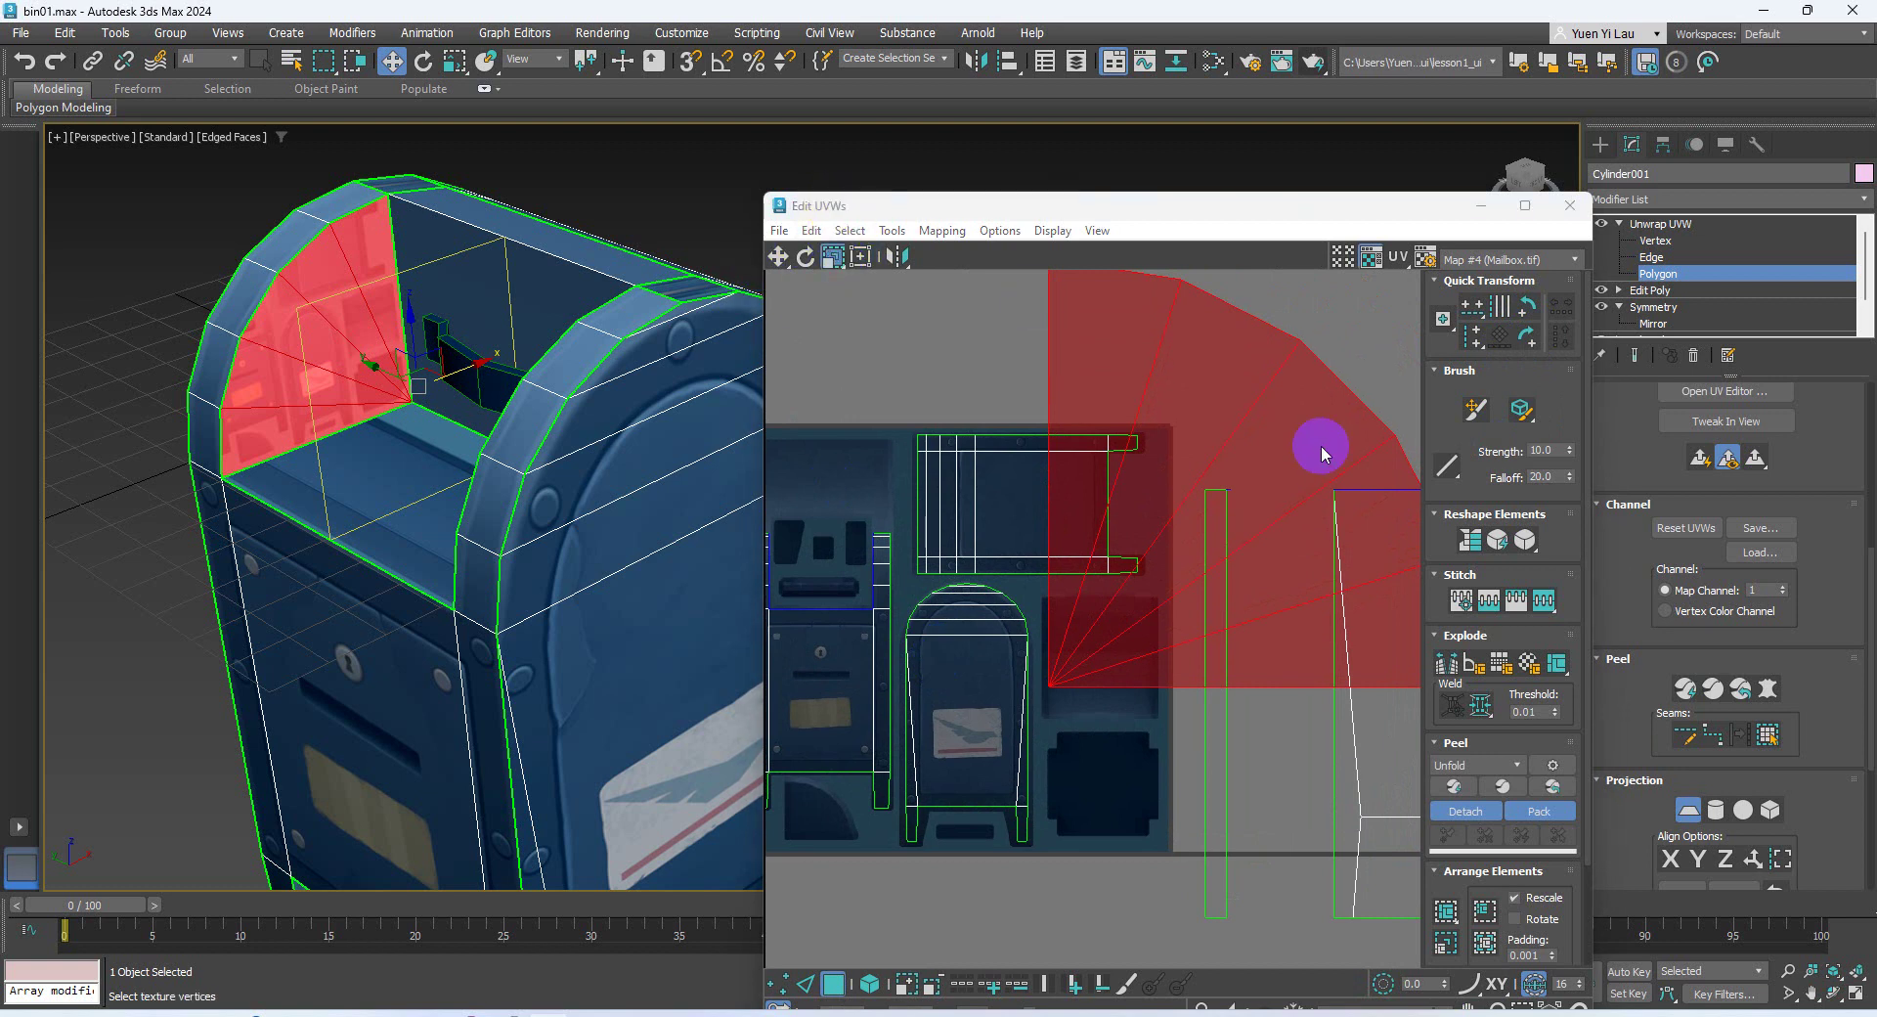
pyautogui.moveTo(1320, 408); pyautogui.dragTo(1249, 438, button='middle')
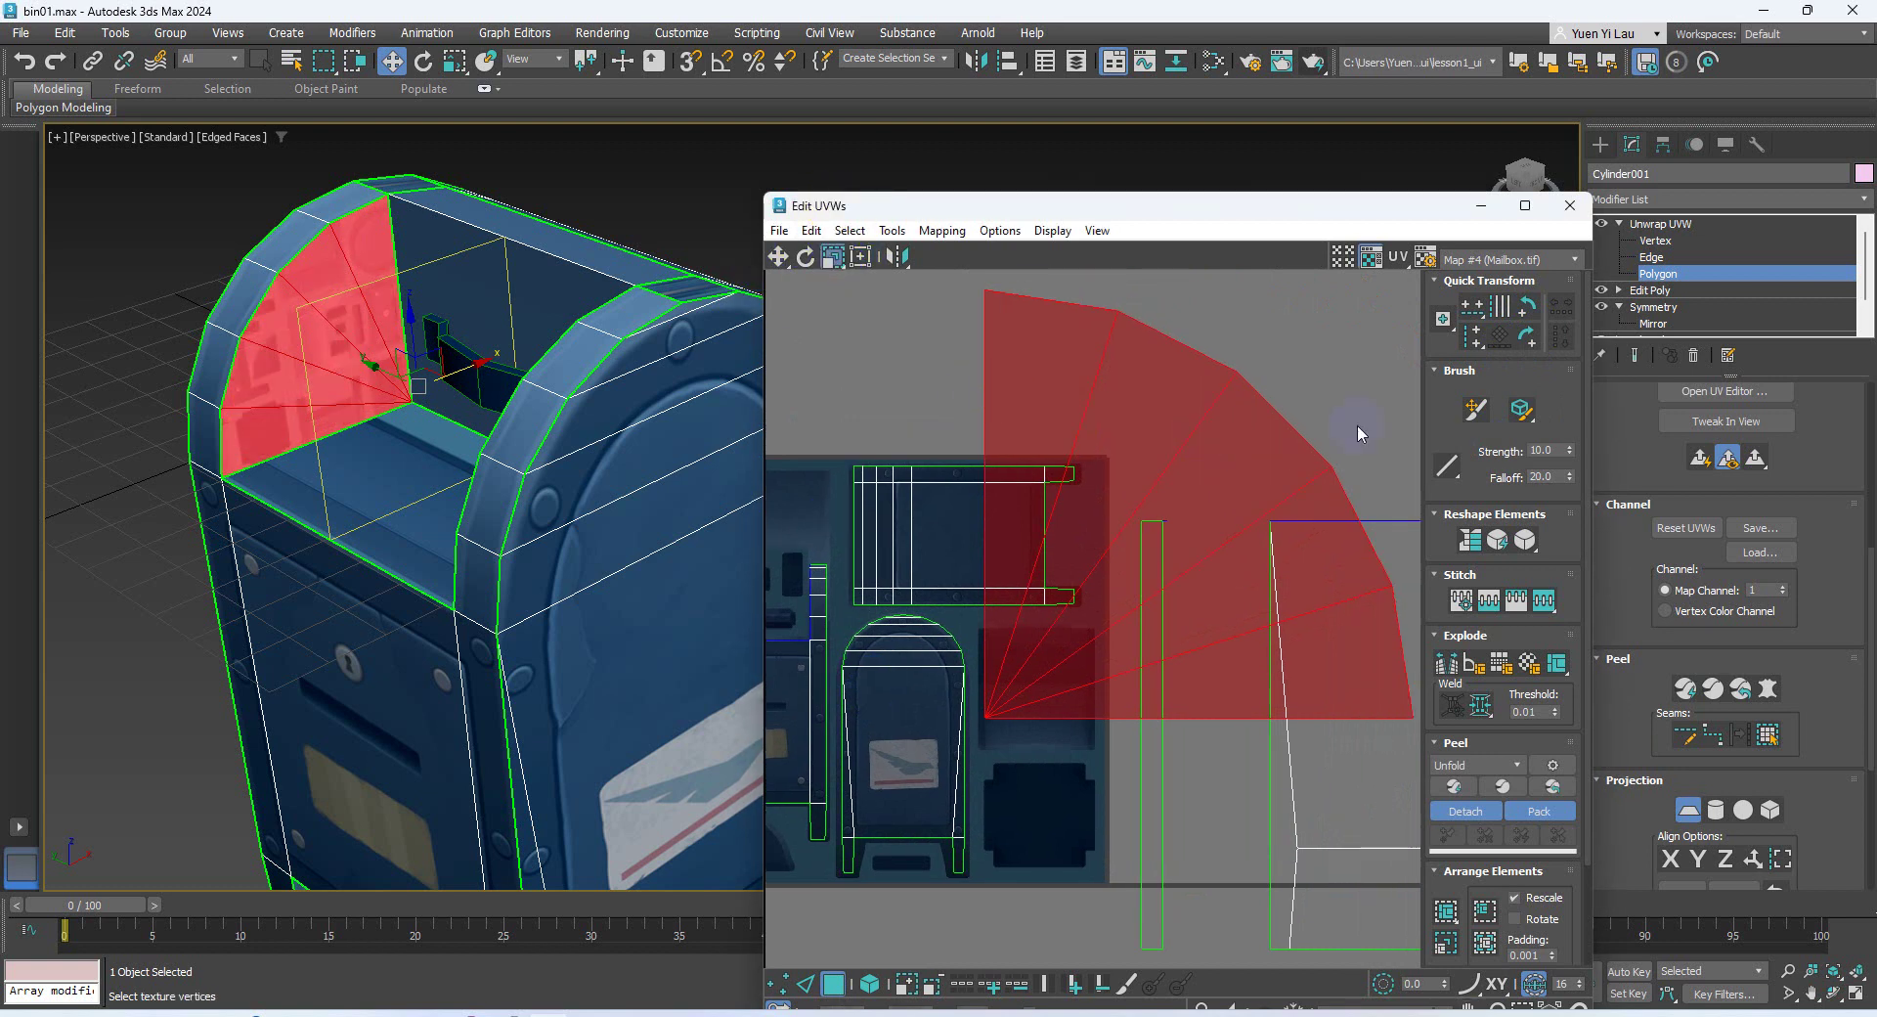
pyautogui.click(1699, 815)
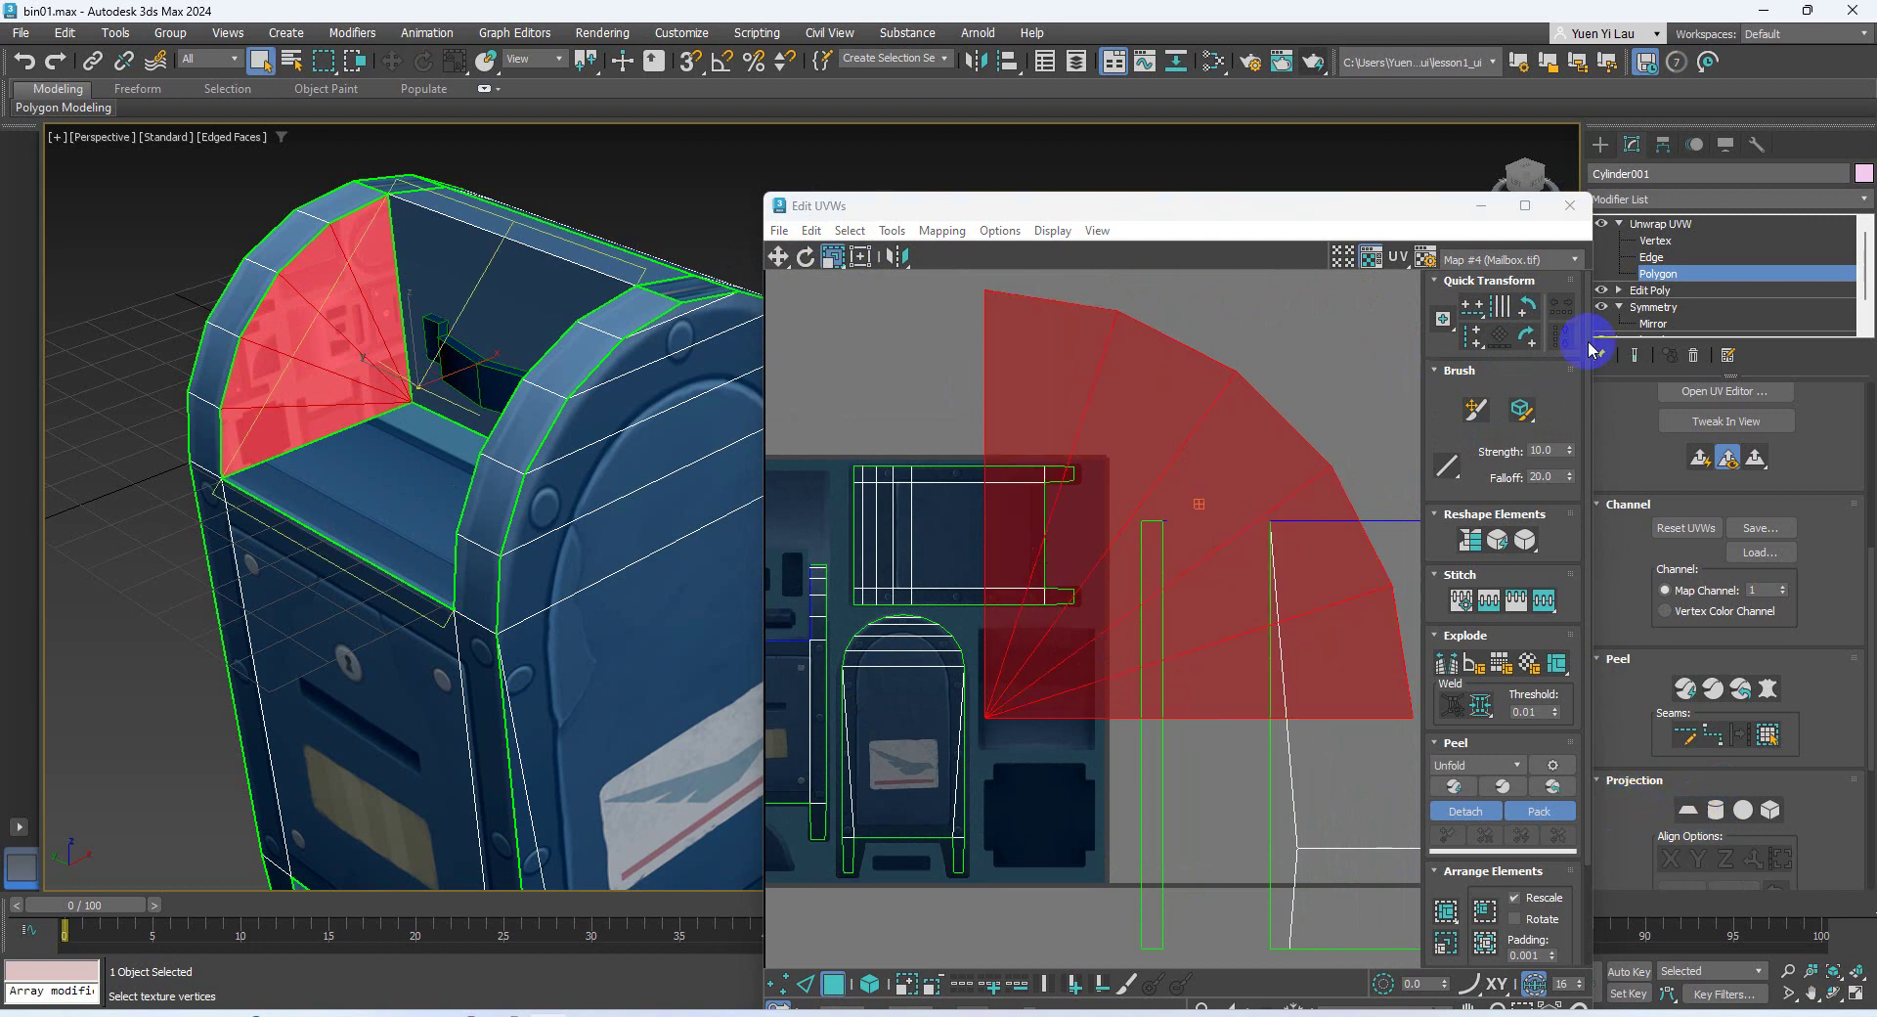
pyautogui.click(941, 231)
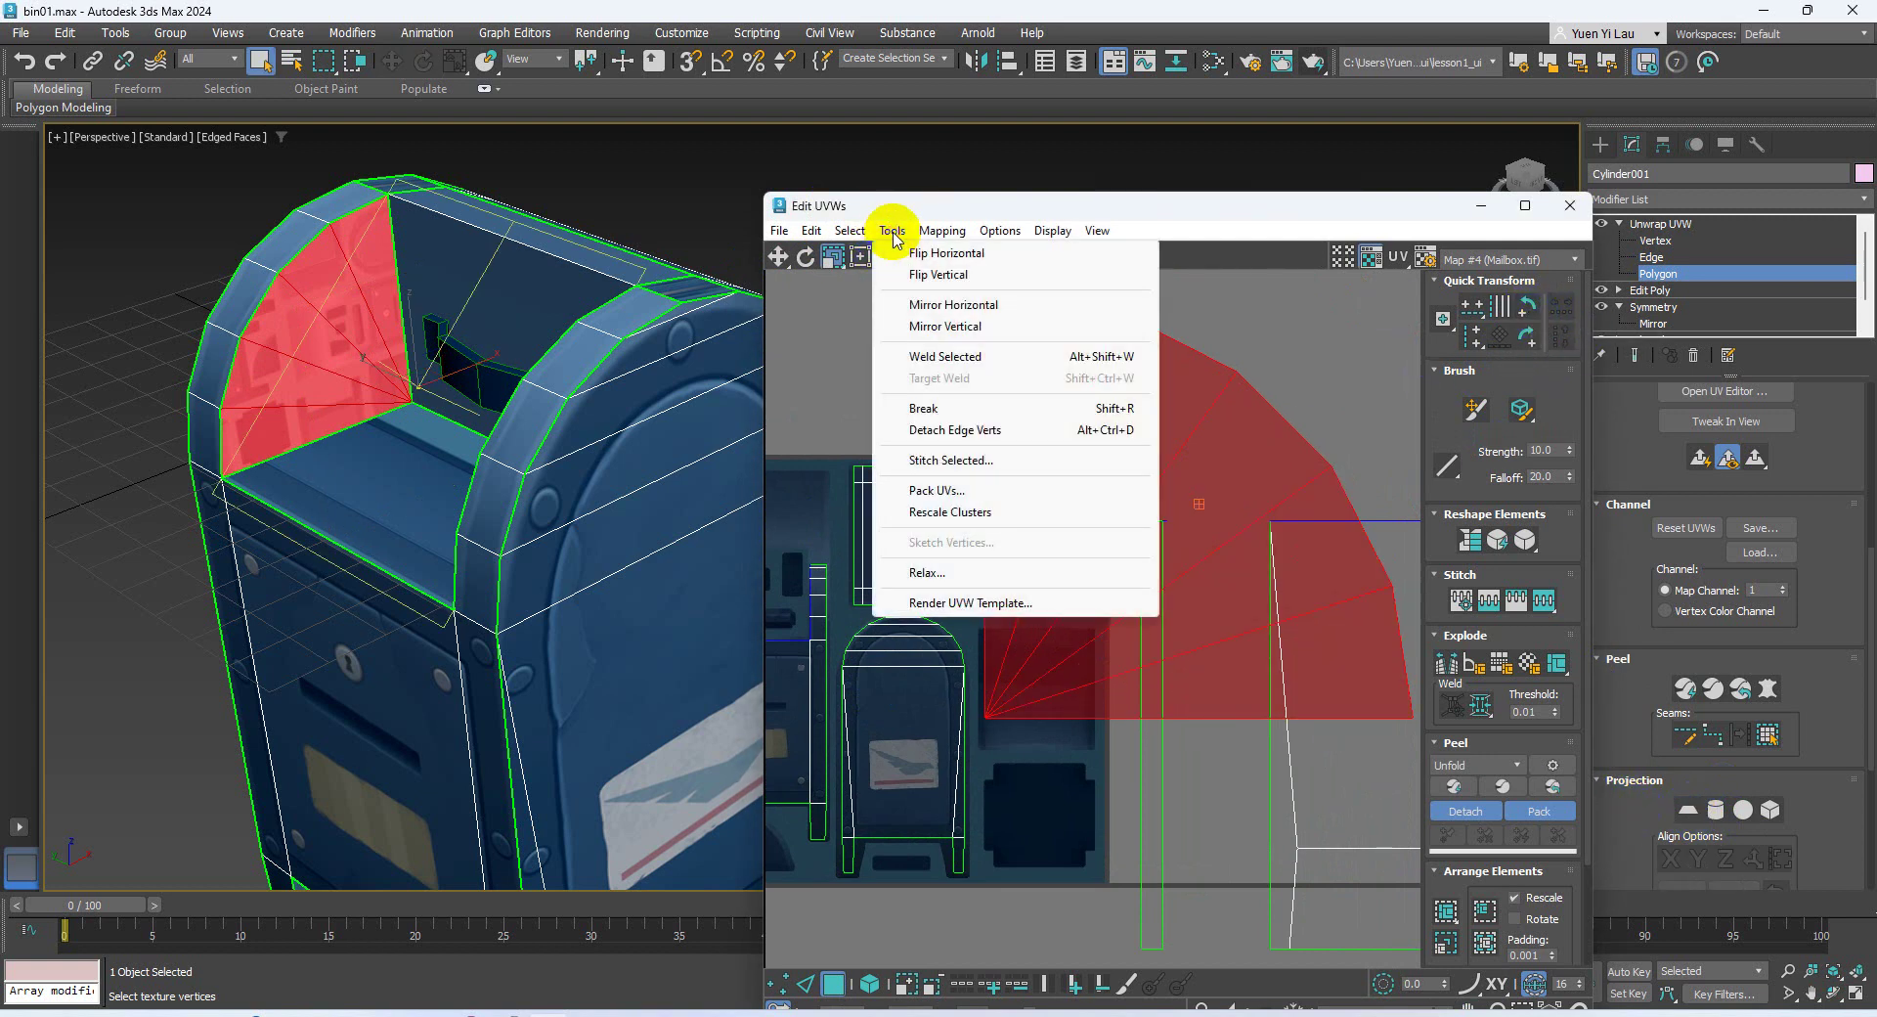
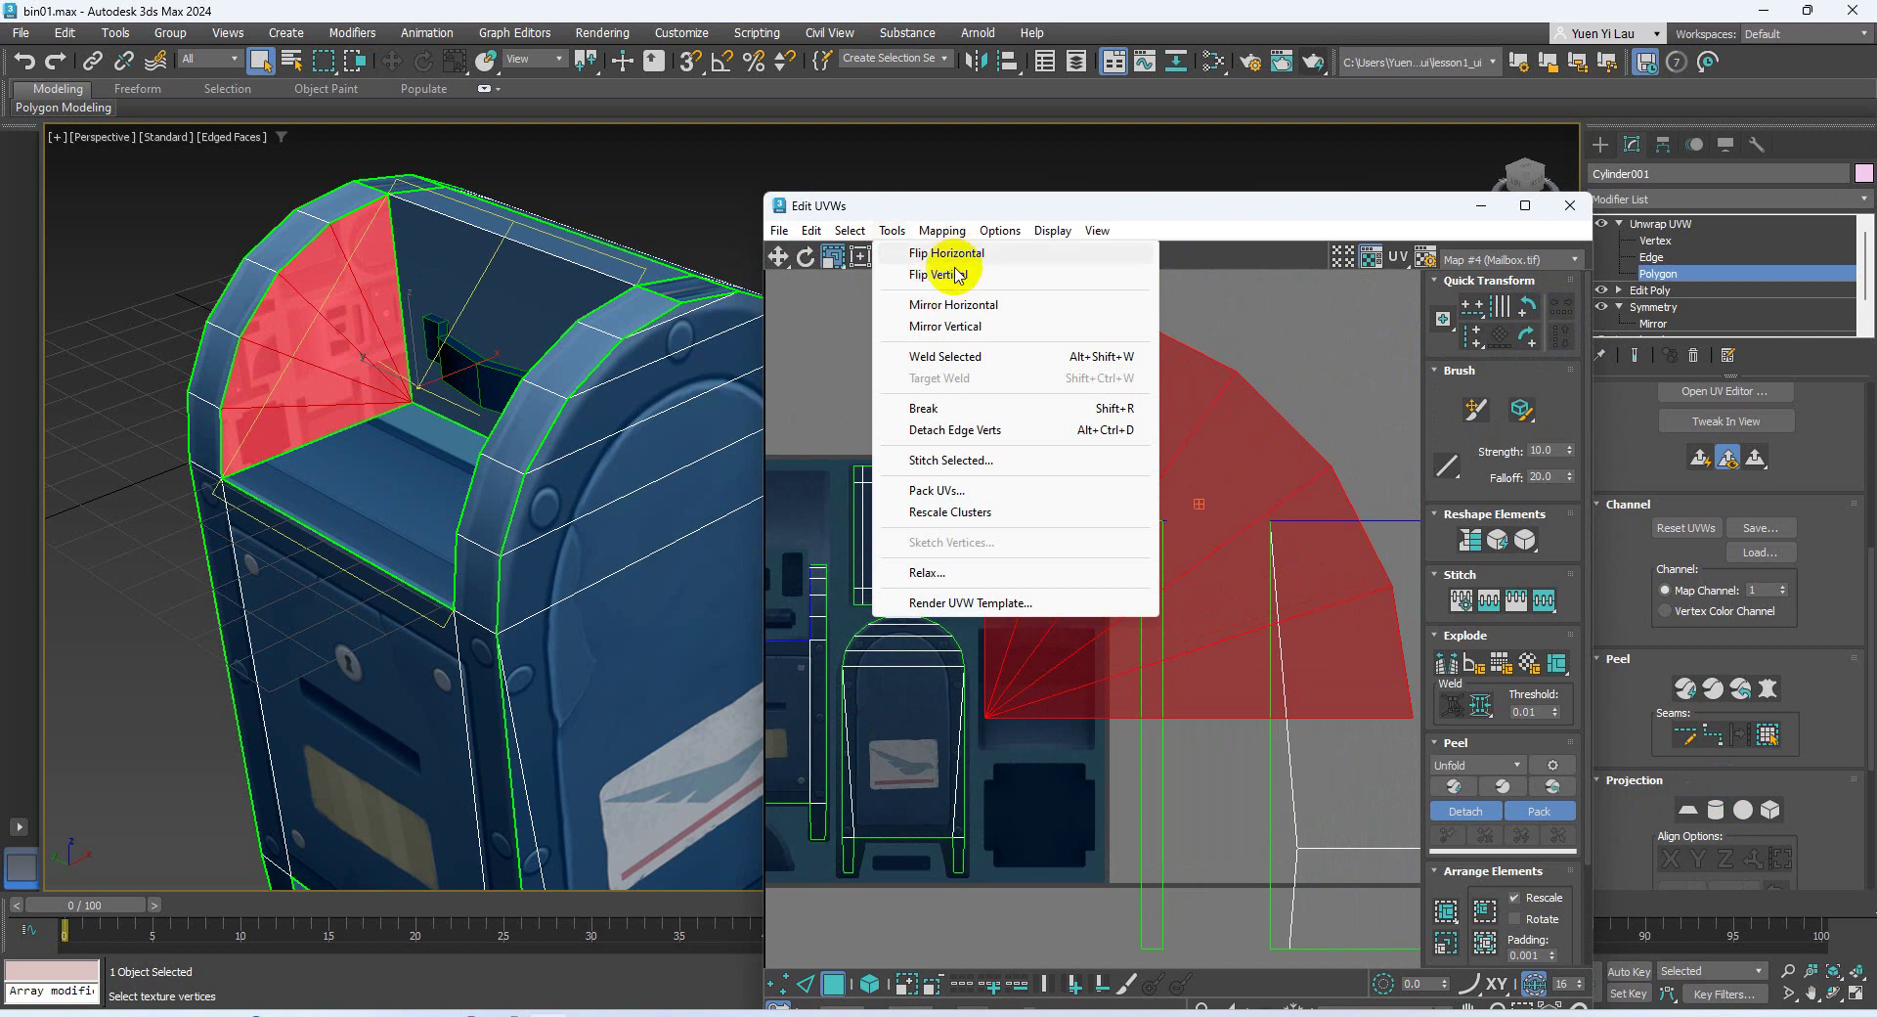
pyautogui.click(1253, 430)
pyautogui.click(1287, 402)
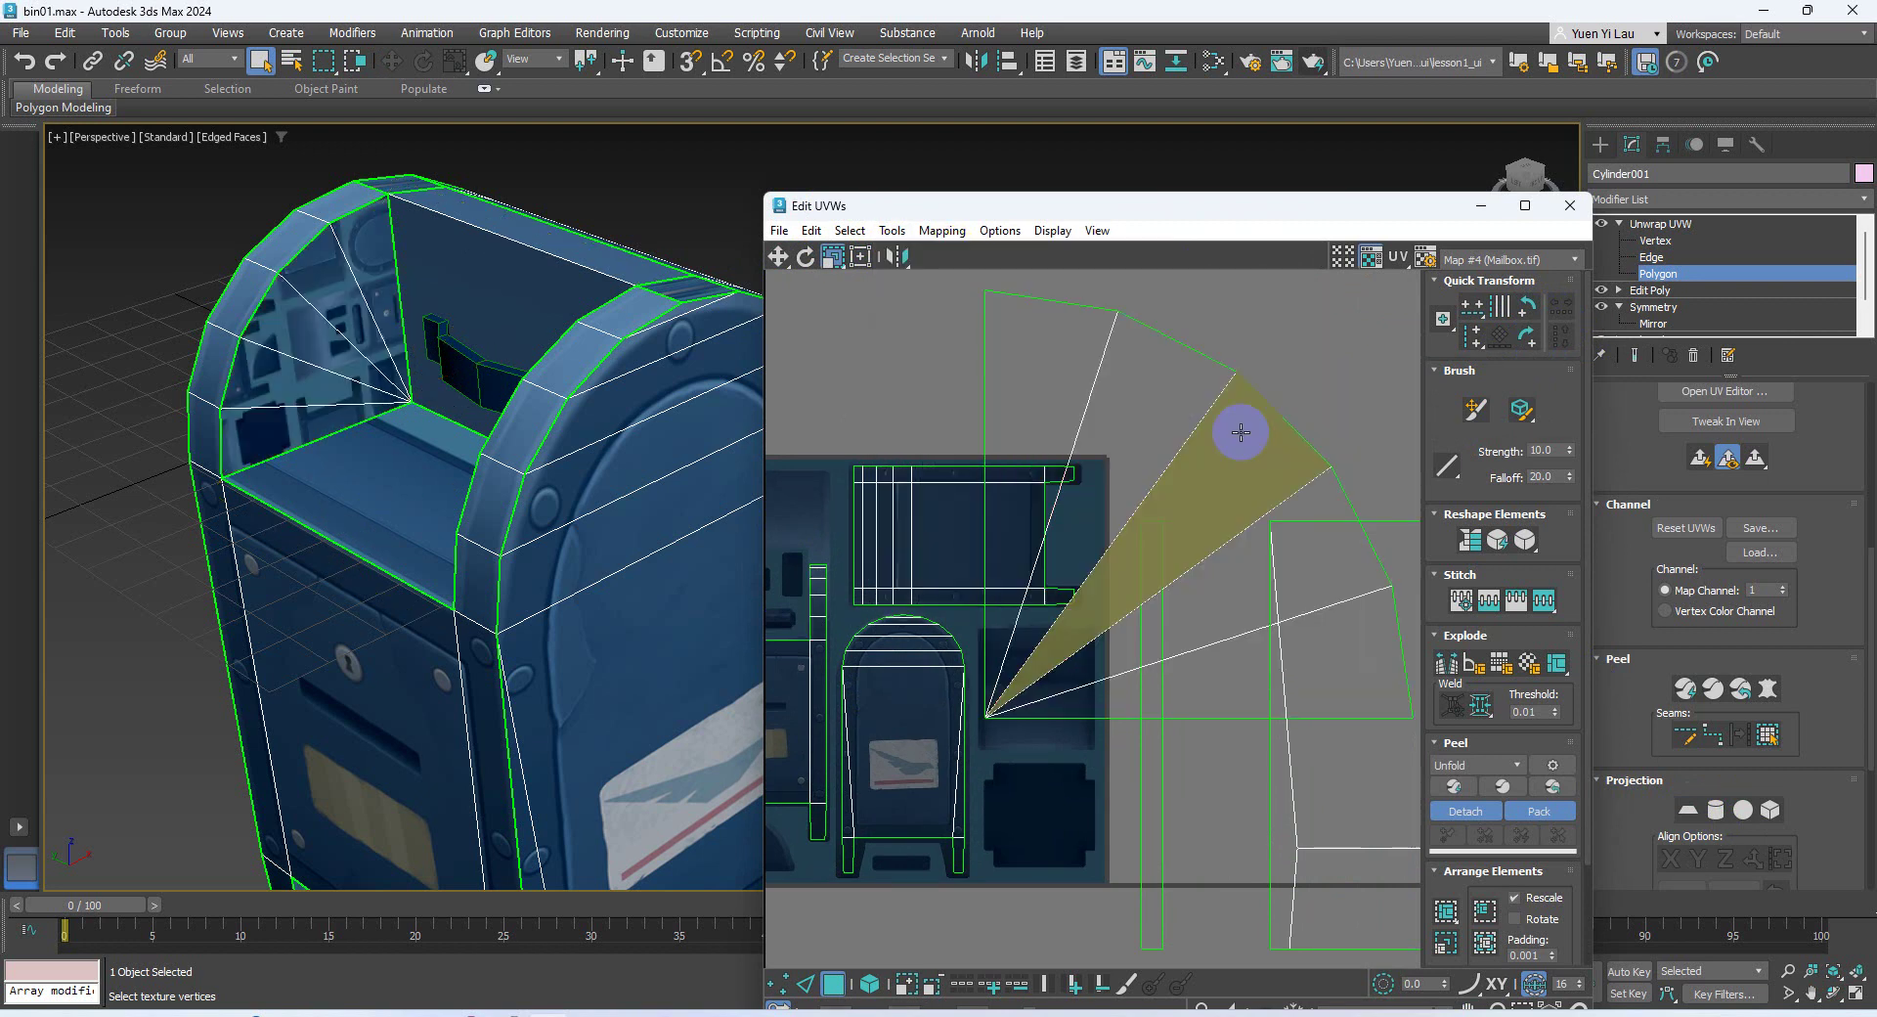
pyautogui.moveTo(1327, 460); pyautogui.dragTo(1332, 476)
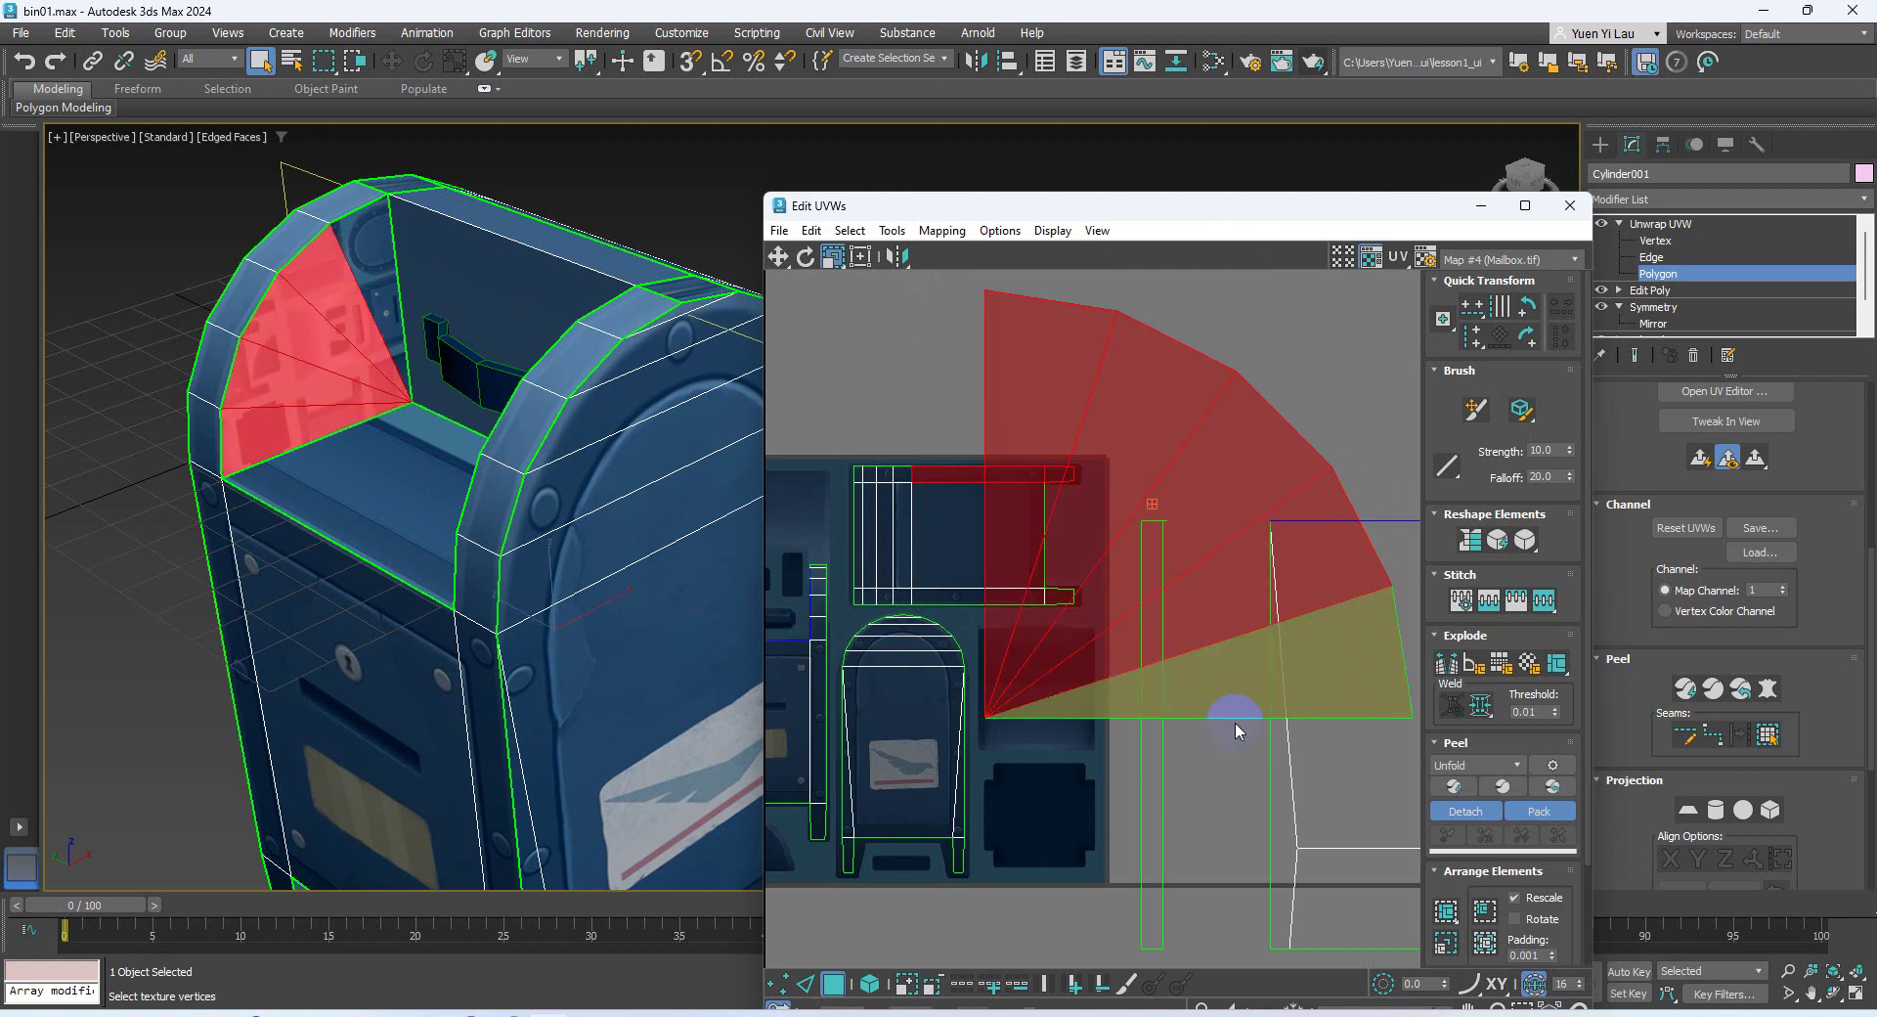
pyautogui.keyDown('ctrl'); pyautogui.click(1215, 695); pyautogui.keyUp('ctrl')
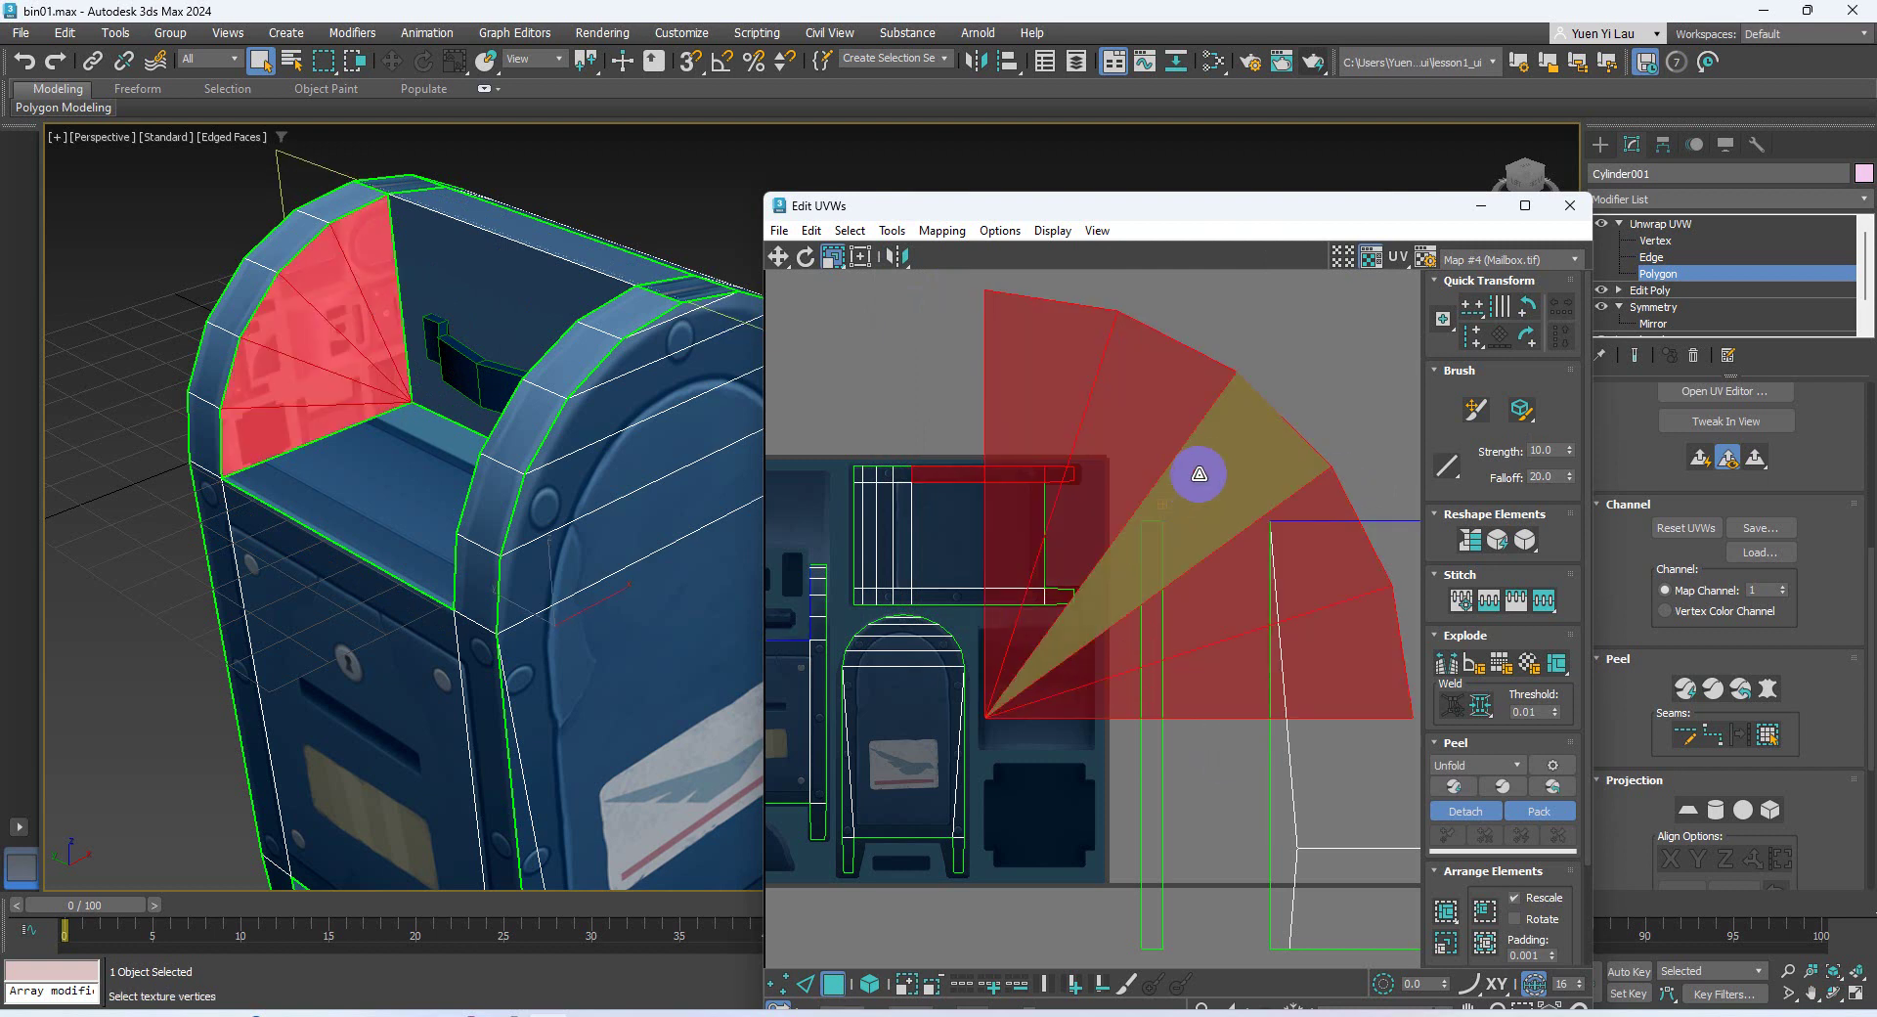
pyautogui.moveTo(1199, 474); pyautogui.dragTo(1114, 590)
pyautogui.hotkey('ctrl', 'z')
pyautogui.click(933, 300)
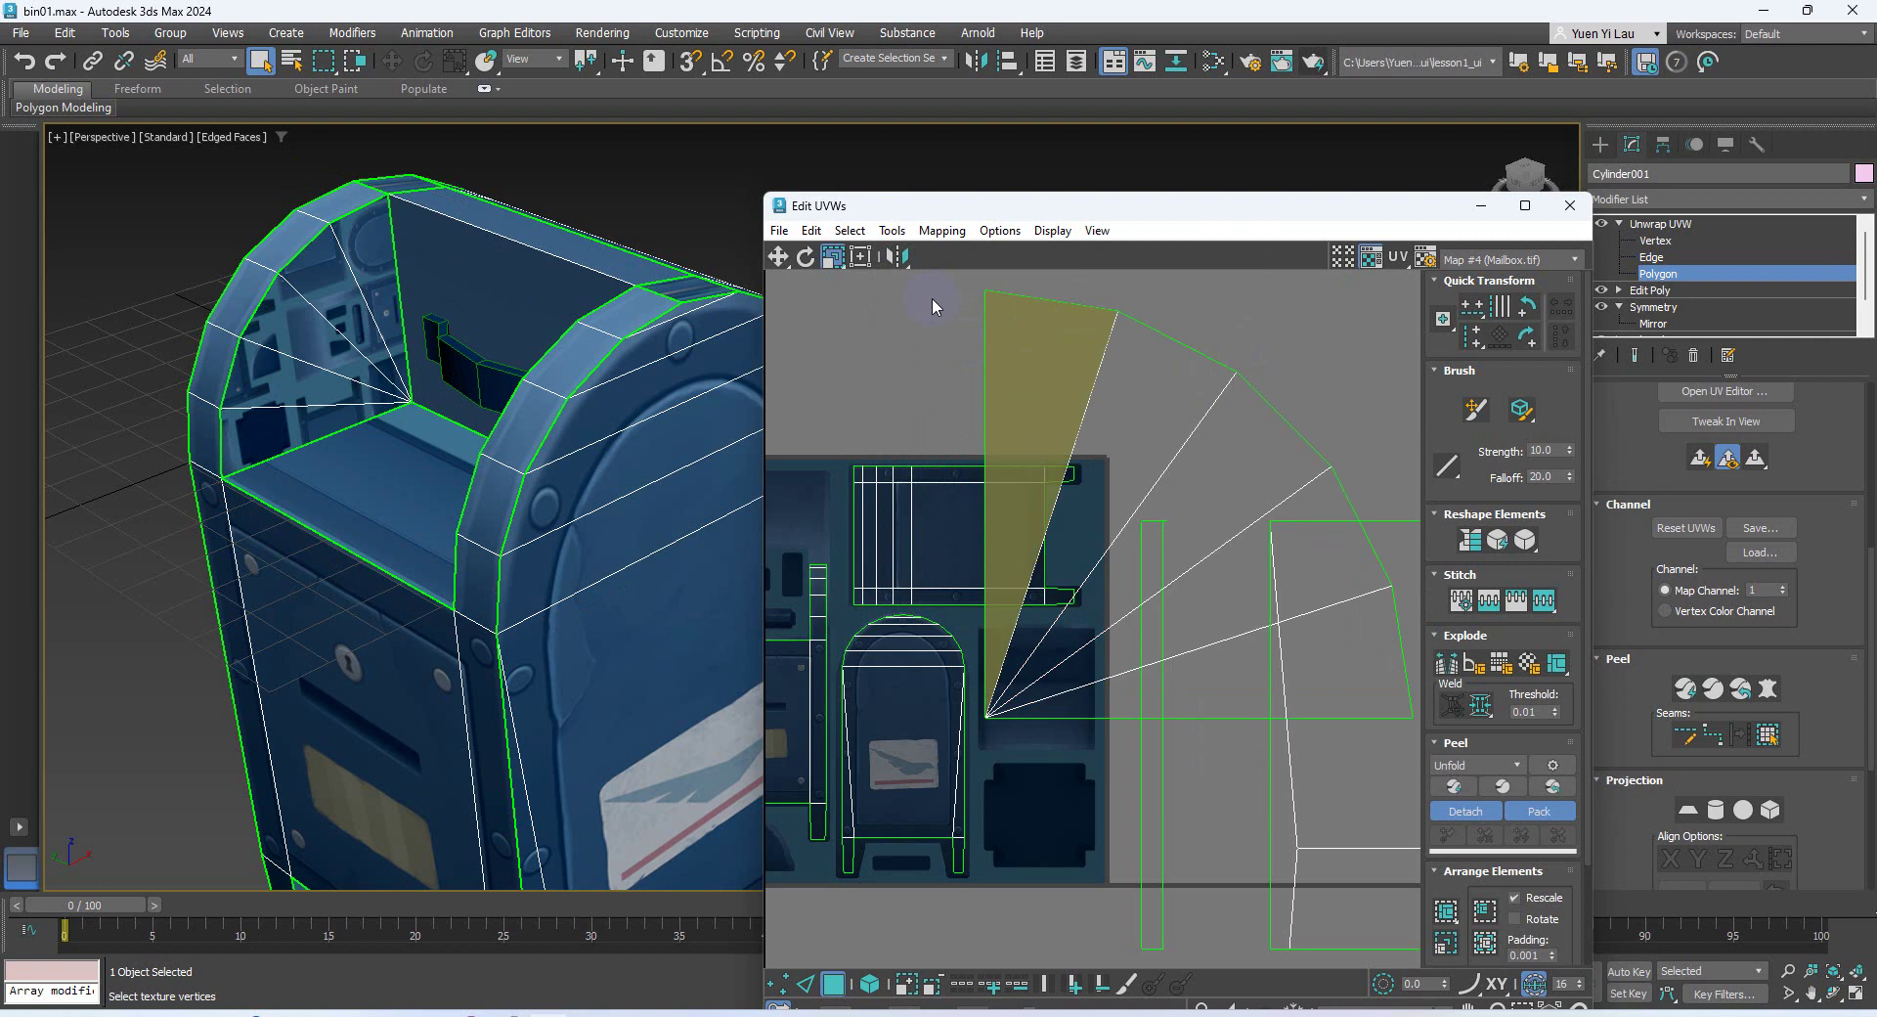
# Turn on element selection, select the whole quarter-round wall shell, and scale it down
pyautogui.click(869, 985)
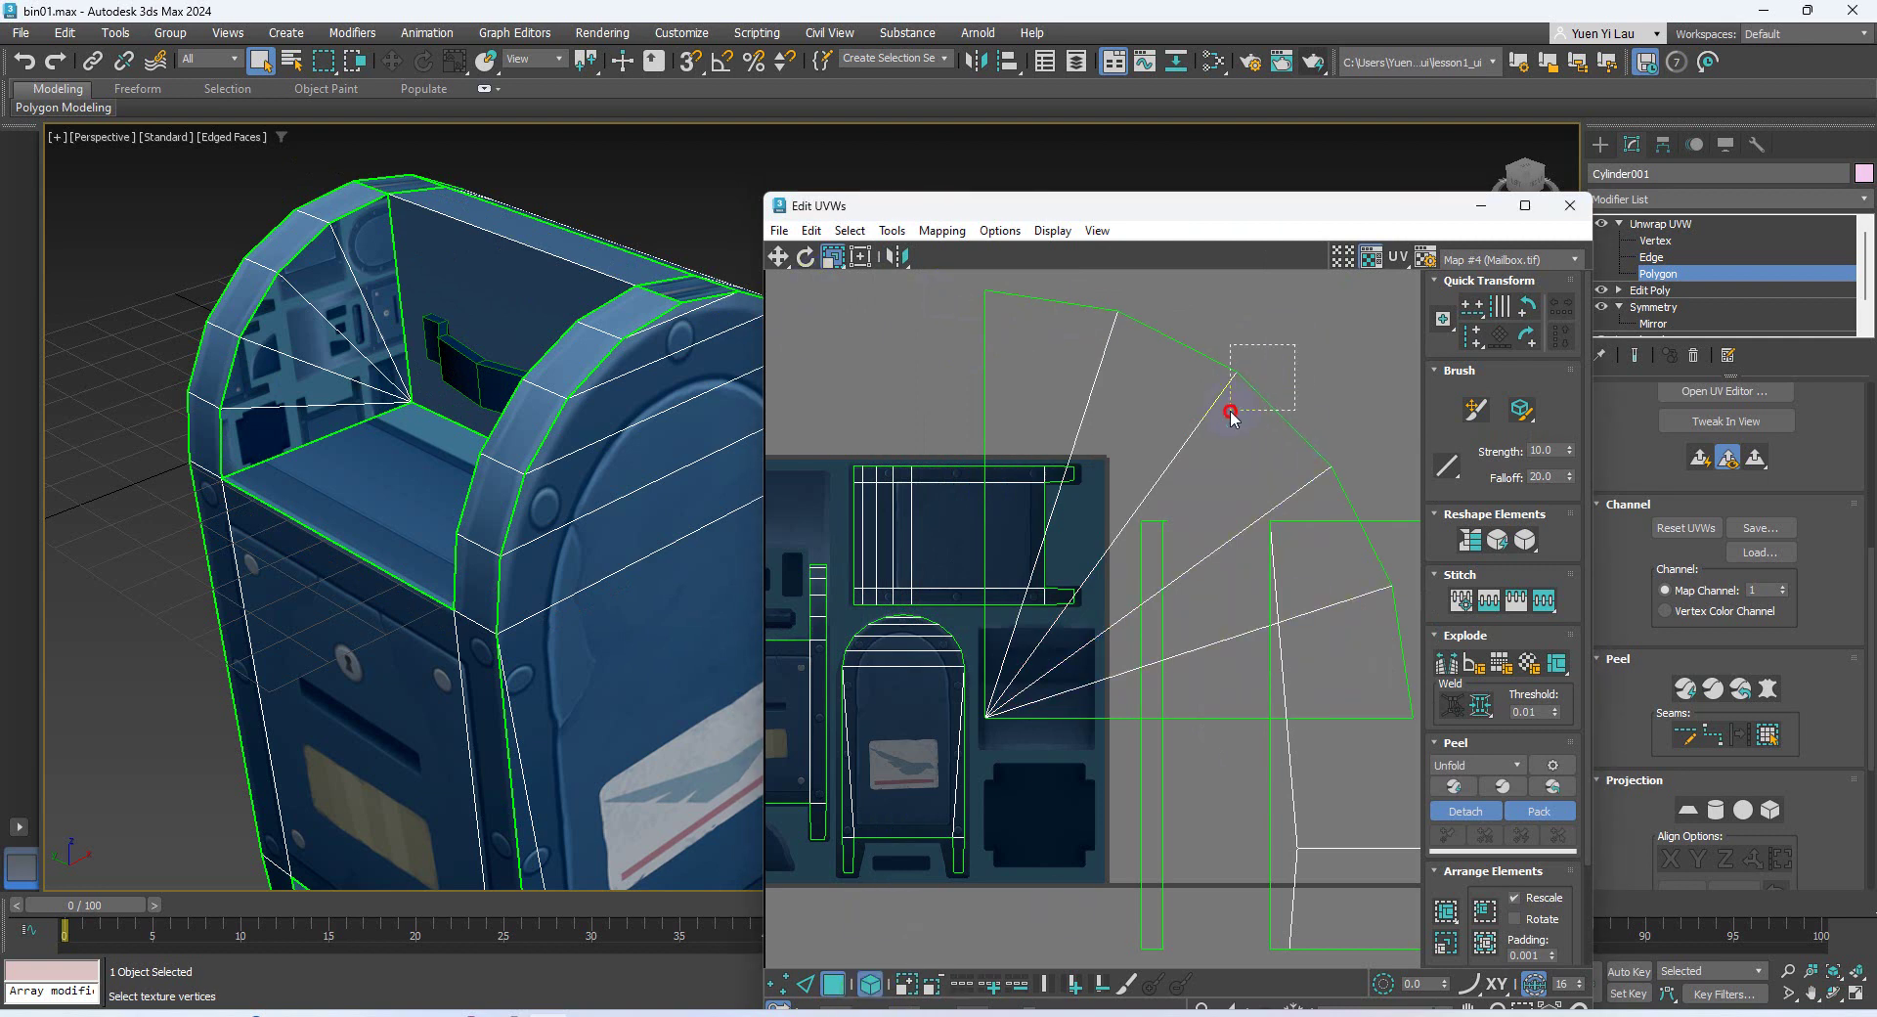
pyautogui.moveTo(1230, 411); pyautogui.dragTo(1230, 410)
pyautogui.scroll(-3, 1173, 482)
pyautogui.moveTo(1172, 469); pyautogui.dragTo(944, 586)
pyautogui.click(778, 257)
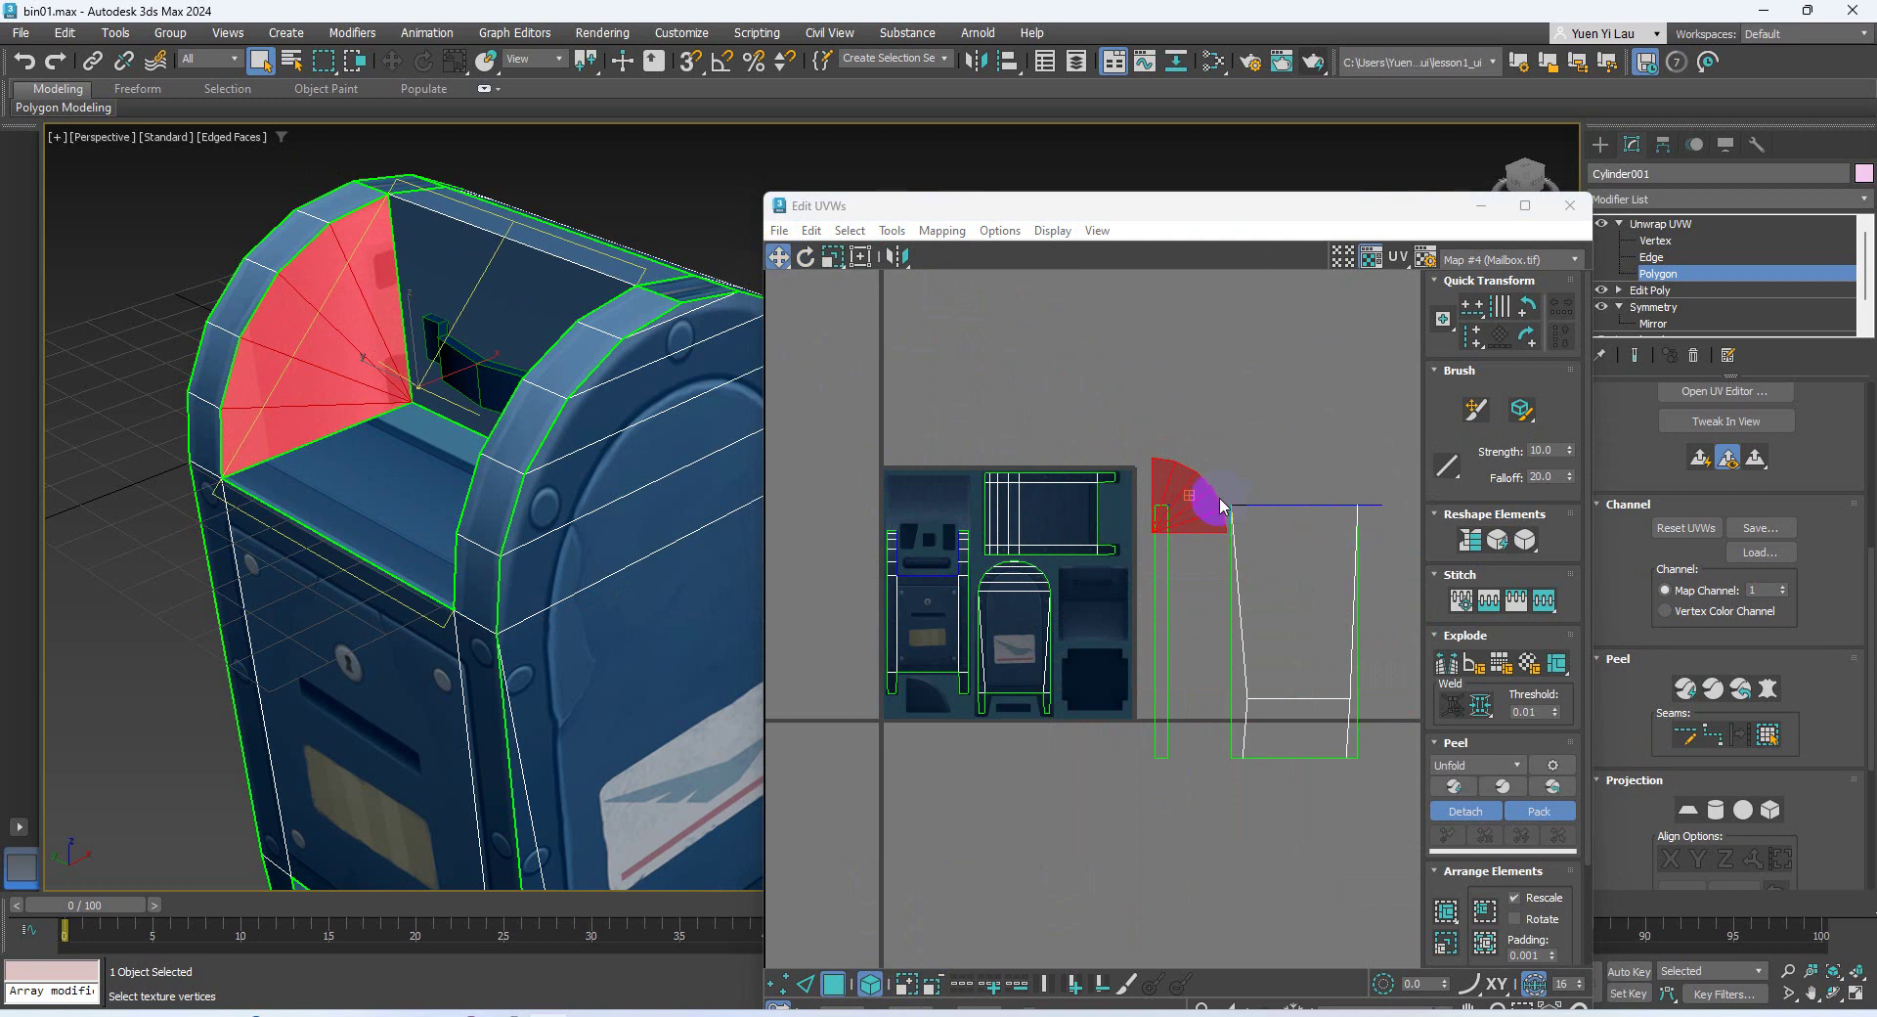
# Move the wall shell onto the painted quarter-round panel and scale it to fit inside that shape
pyautogui.moveTo(1201, 492); pyautogui.dragTo(939, 683)
pyautogui.scroll(8, 930, 717)
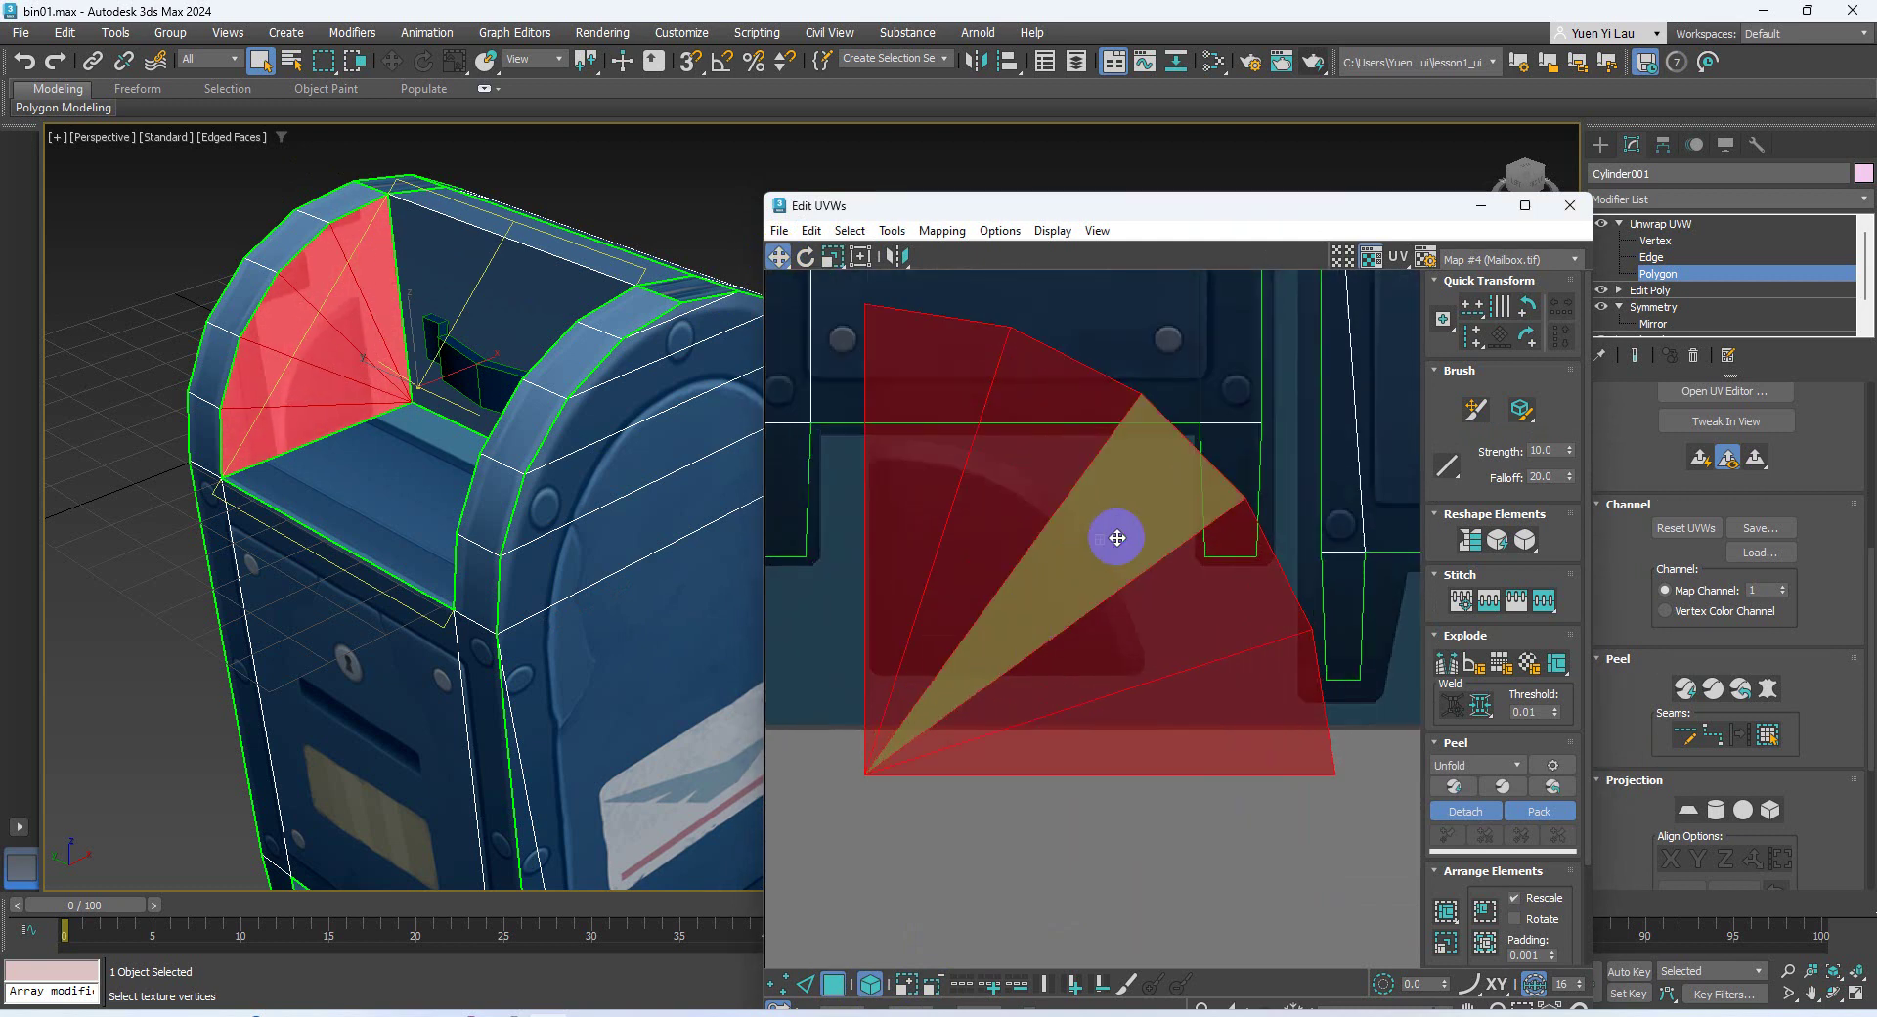
pyautogui.moveTo(1041, 522); pyautogui.dragTo(977, 584)
pyautogui.click(833, 256)
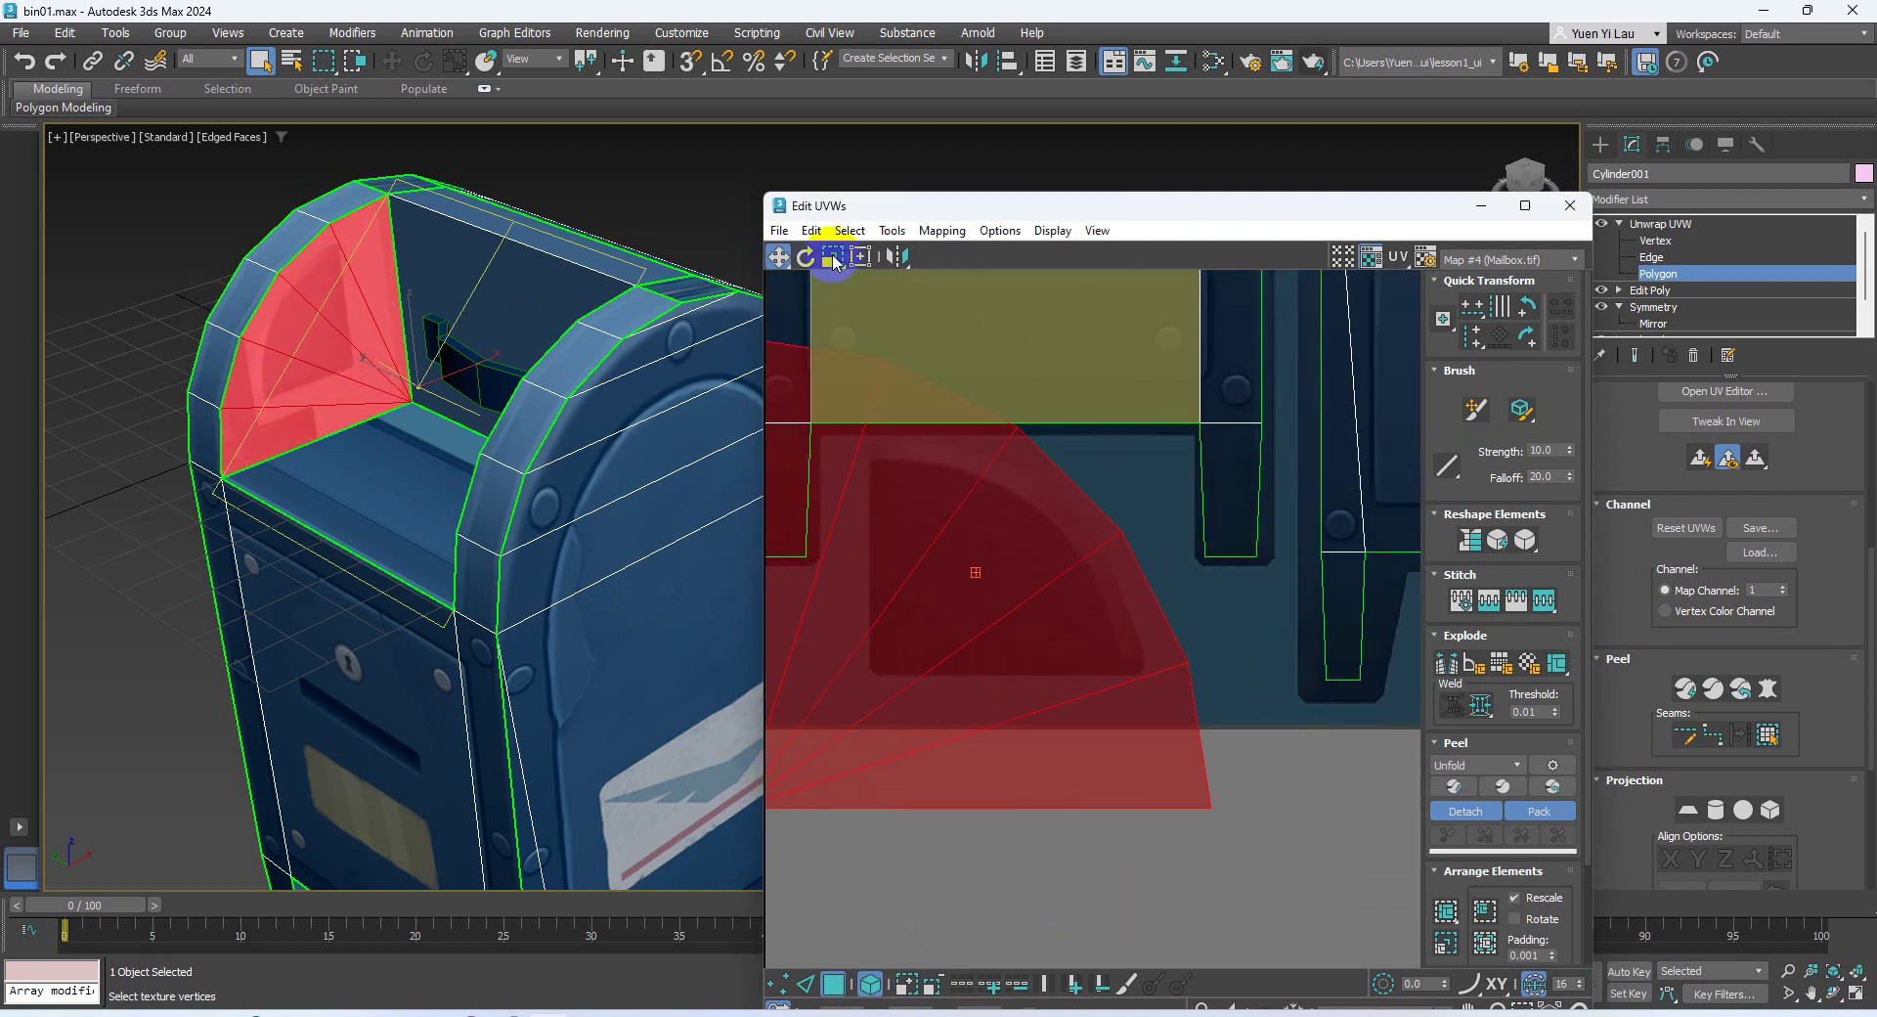
pyautogui.moveTo(972, 513)
pyautogui.mouseDown()
pyautogui.moveTo(910, 658)
pyautogui.moveTo(1016, 530)
pyautogui.moveTo(967, 537)
pyautogui.mouseUp()
pyautogui.click(779, 258)
pyautogui.click(833, 256)
pyautogui.click(779, 256)
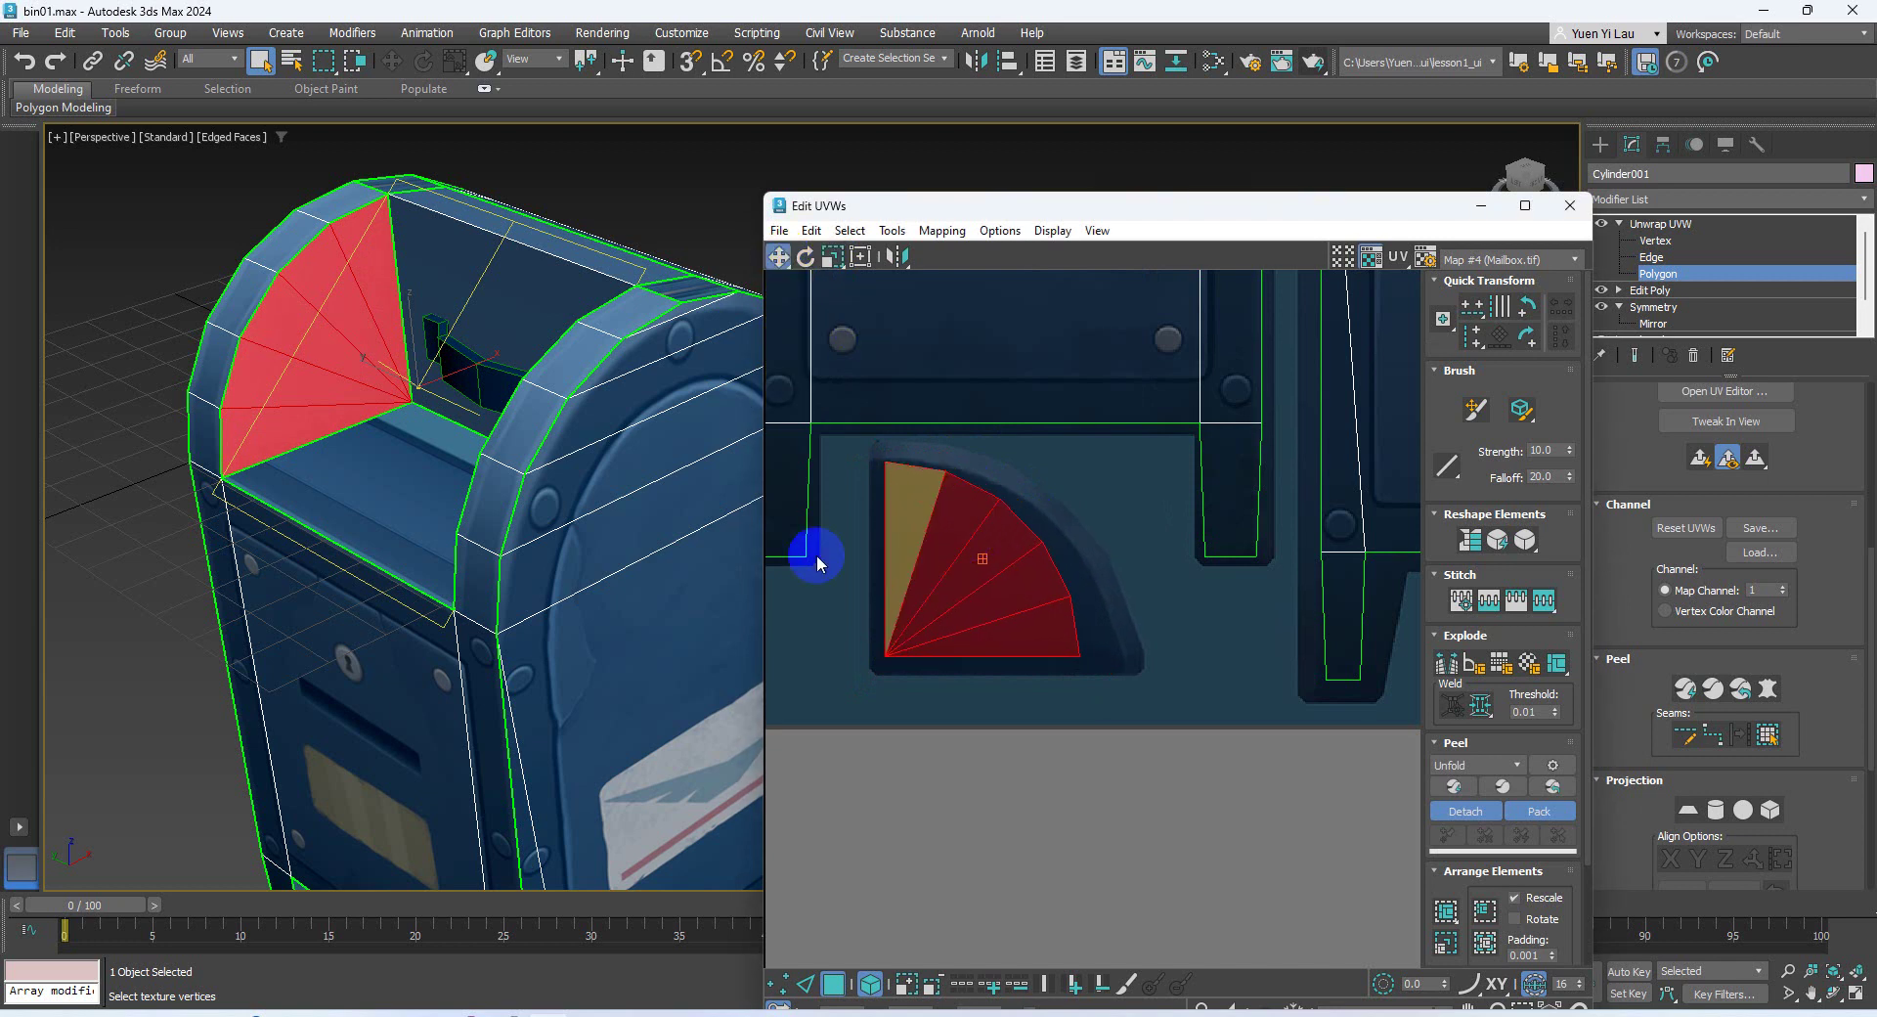
# Select the shelf face inside the mailbox opening and planar-map it along the X axis
pyautogui.click(534, 587)
pyautogui.keyDown('alt'); pyautogui.moveTo(302, 653); pyautogui.dragTo(489, 675, button='middle'); pyautogui.keyUp('alt')
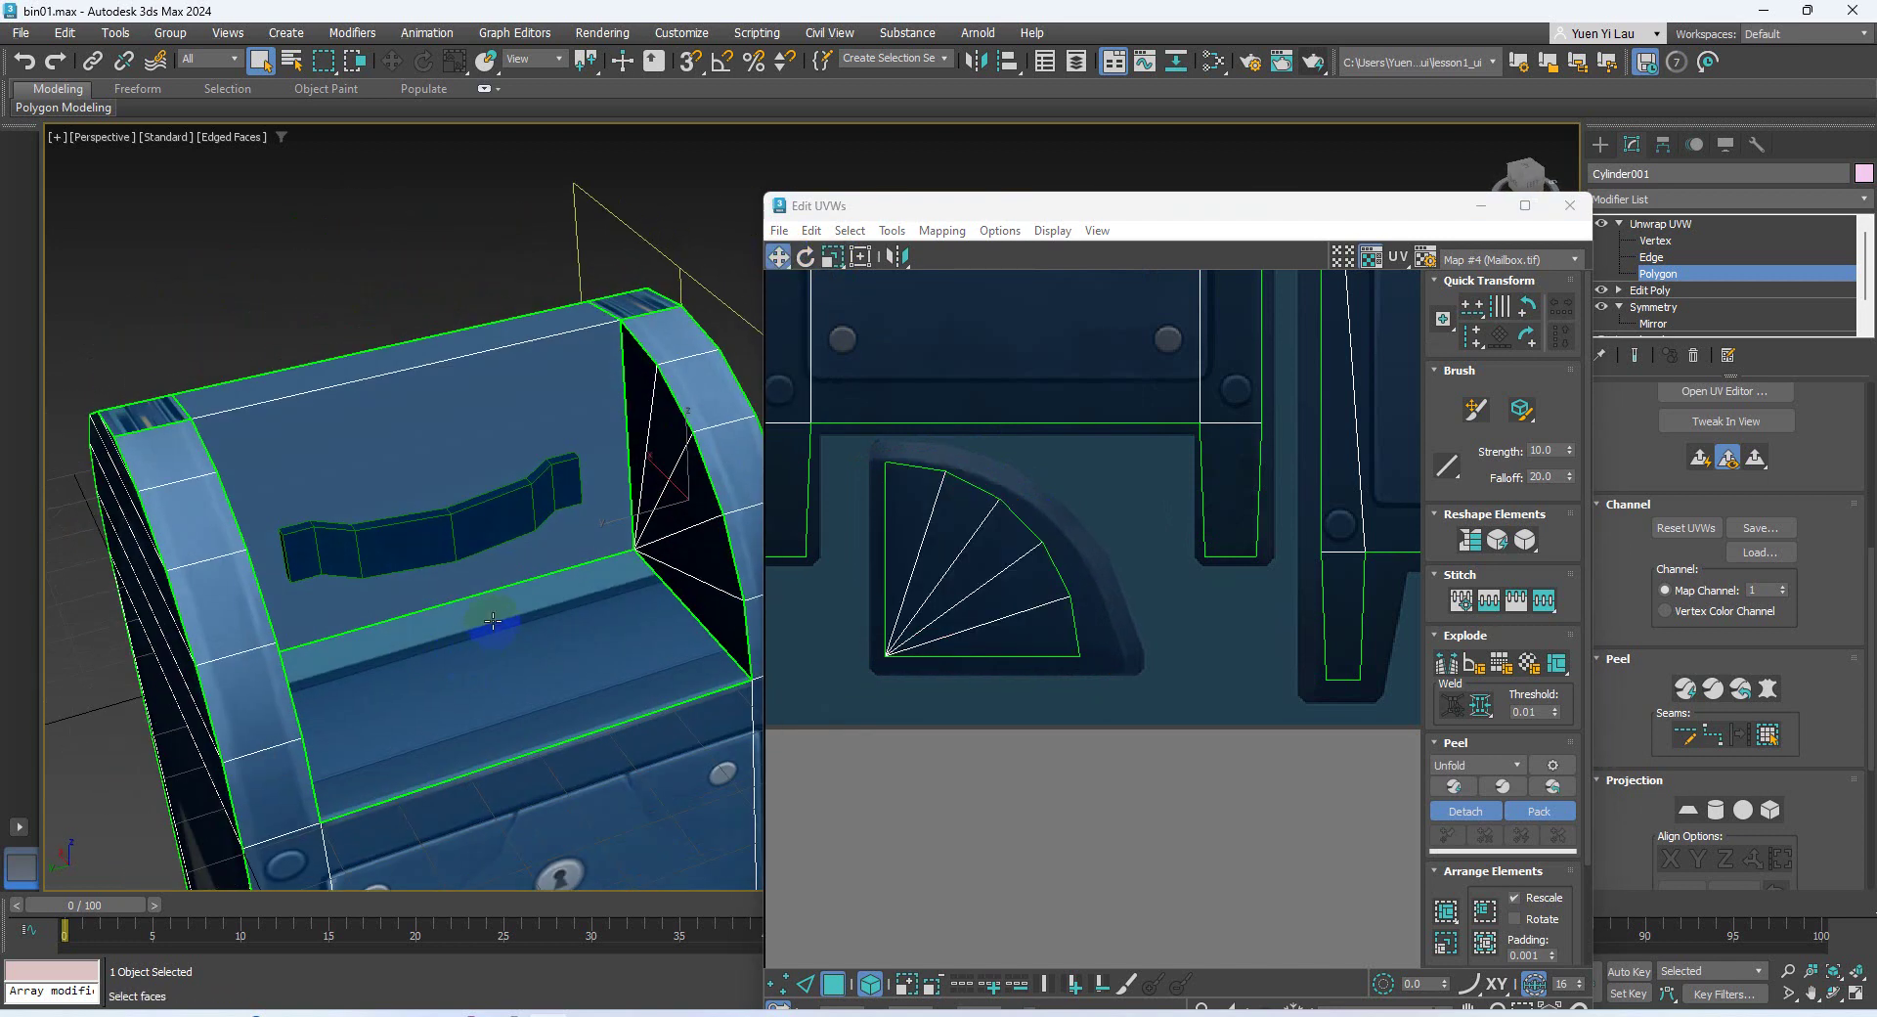
pyautogui.click(494, 677)
pyautogui.keyDown('ctrl'); pyautogui.click(471, 409); pyautogui.keyUp('ctrl')
pyautogui.click(662, 641)
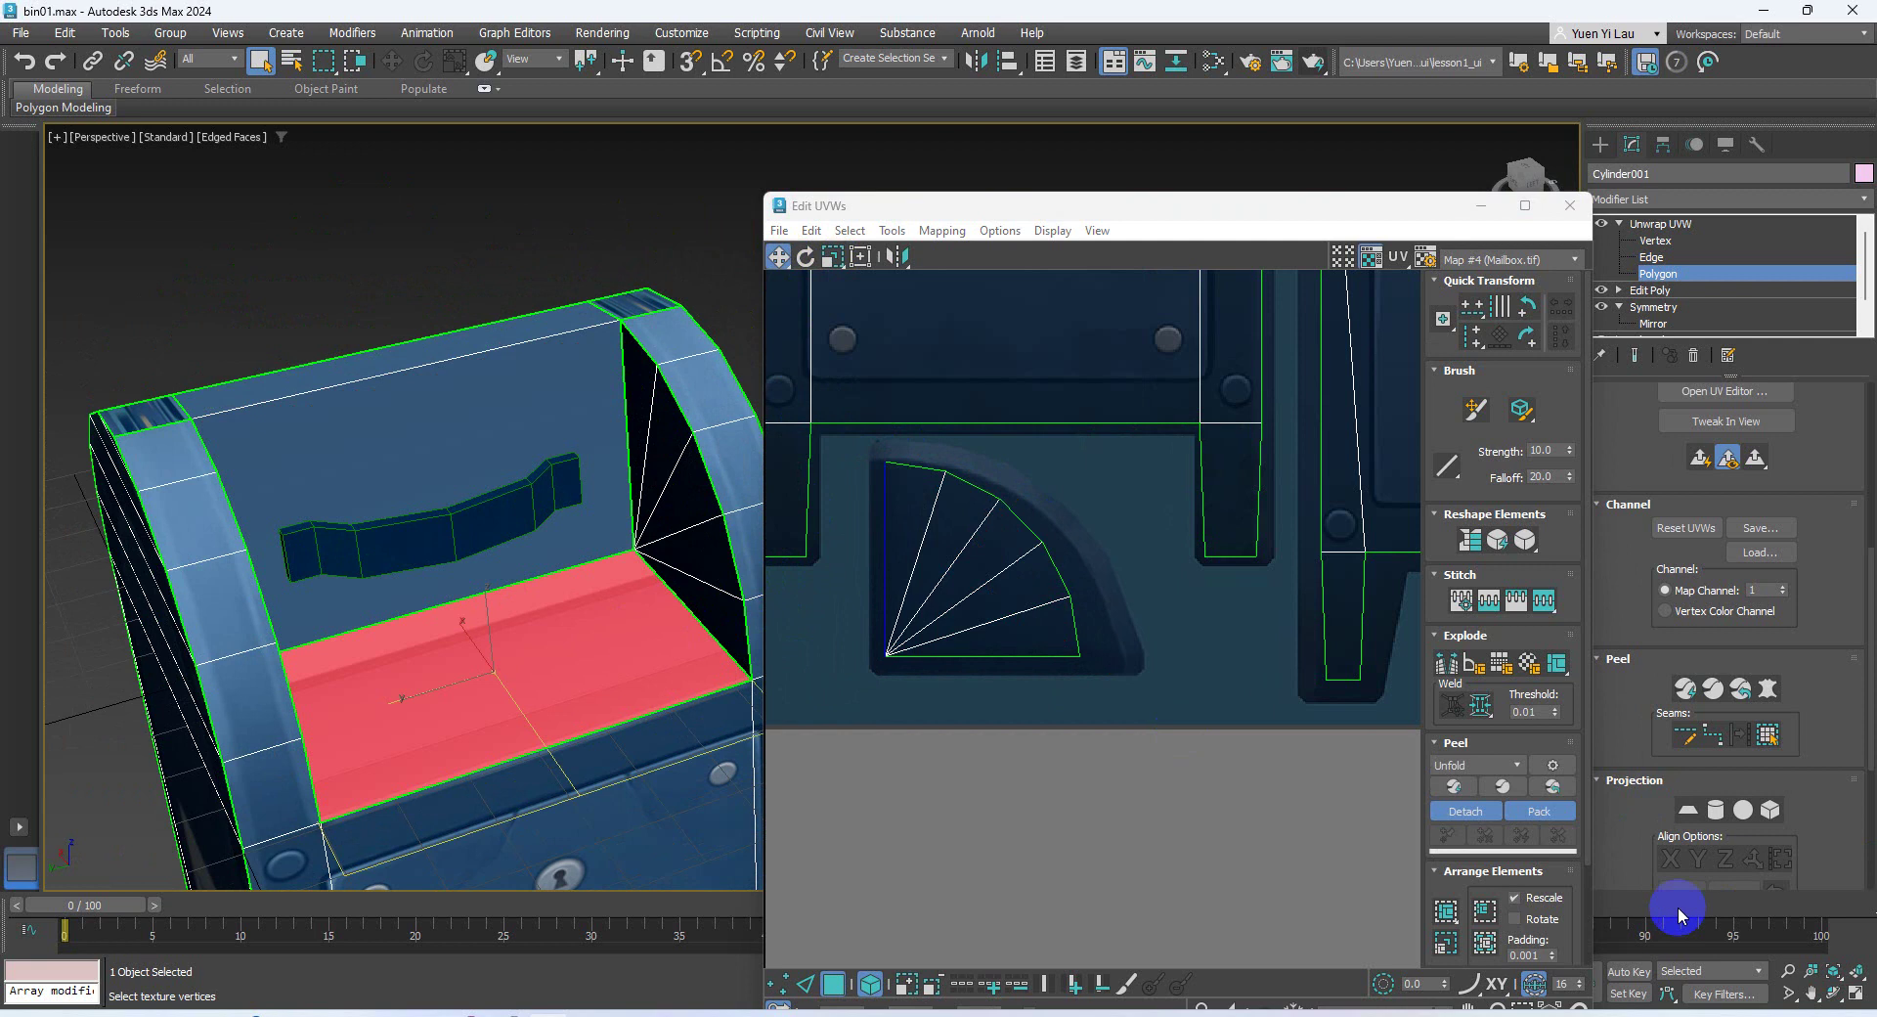
pyautogui.click(1690, 811)
pyautogui.scroll(-8, 1213, 634)
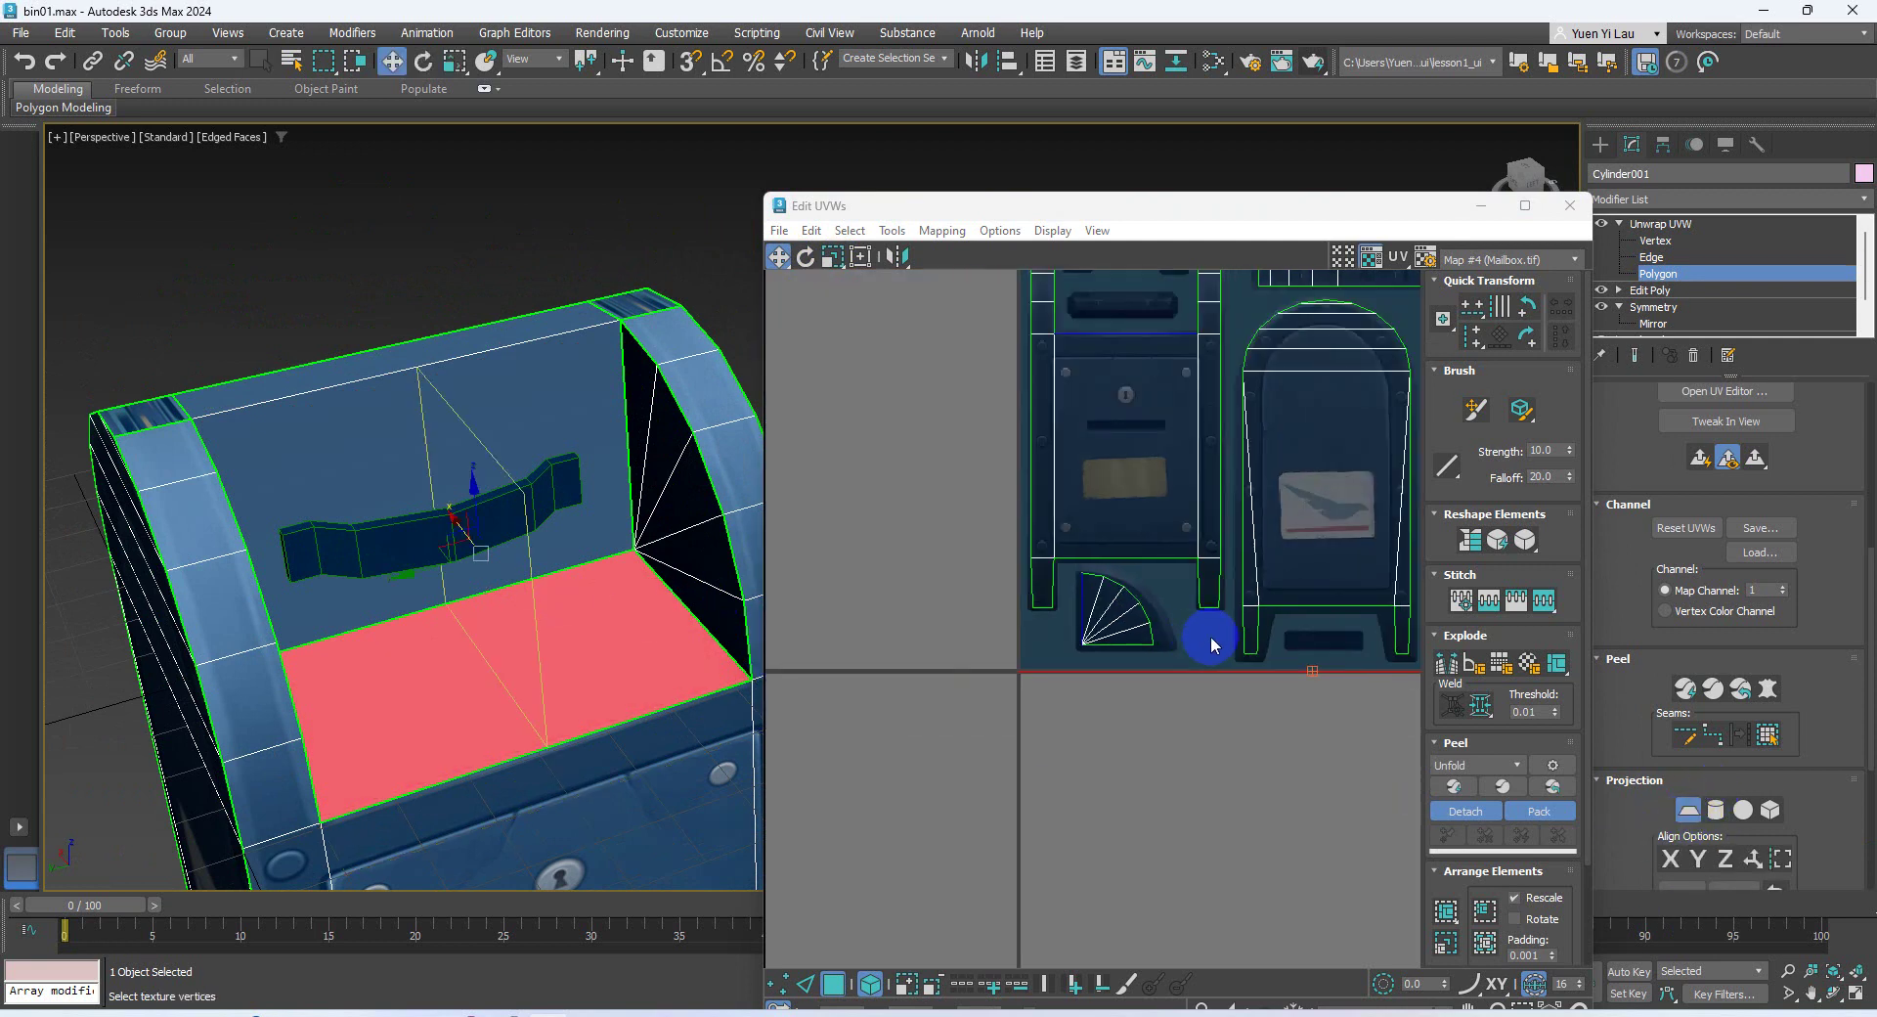
pyautogui.moveTo(1358, 582); pyautogui.dragTo(1104, 575, button='middle')
pyautogui.moveTo(1308, 608); pyautogui.dragTo(1193, 641, button='middle')
pyautogui.click(600, 678)
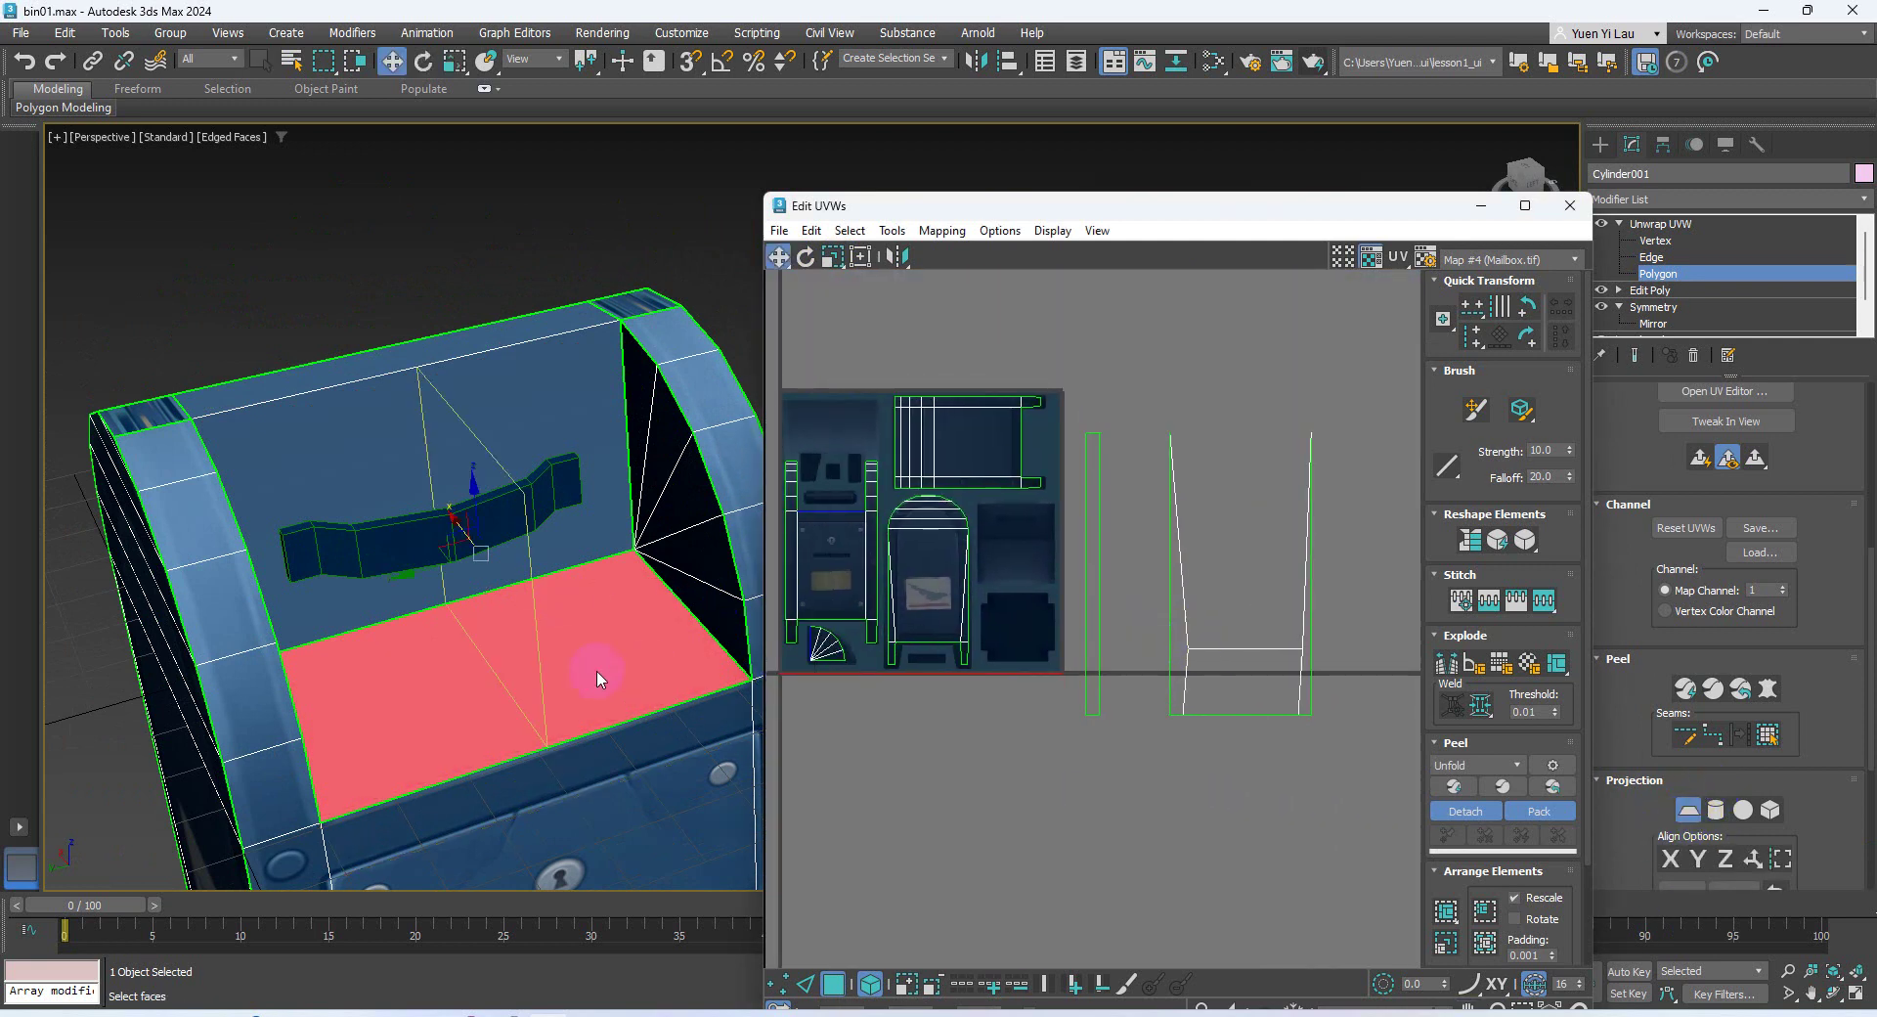
pyautogui.click(1678, 860)
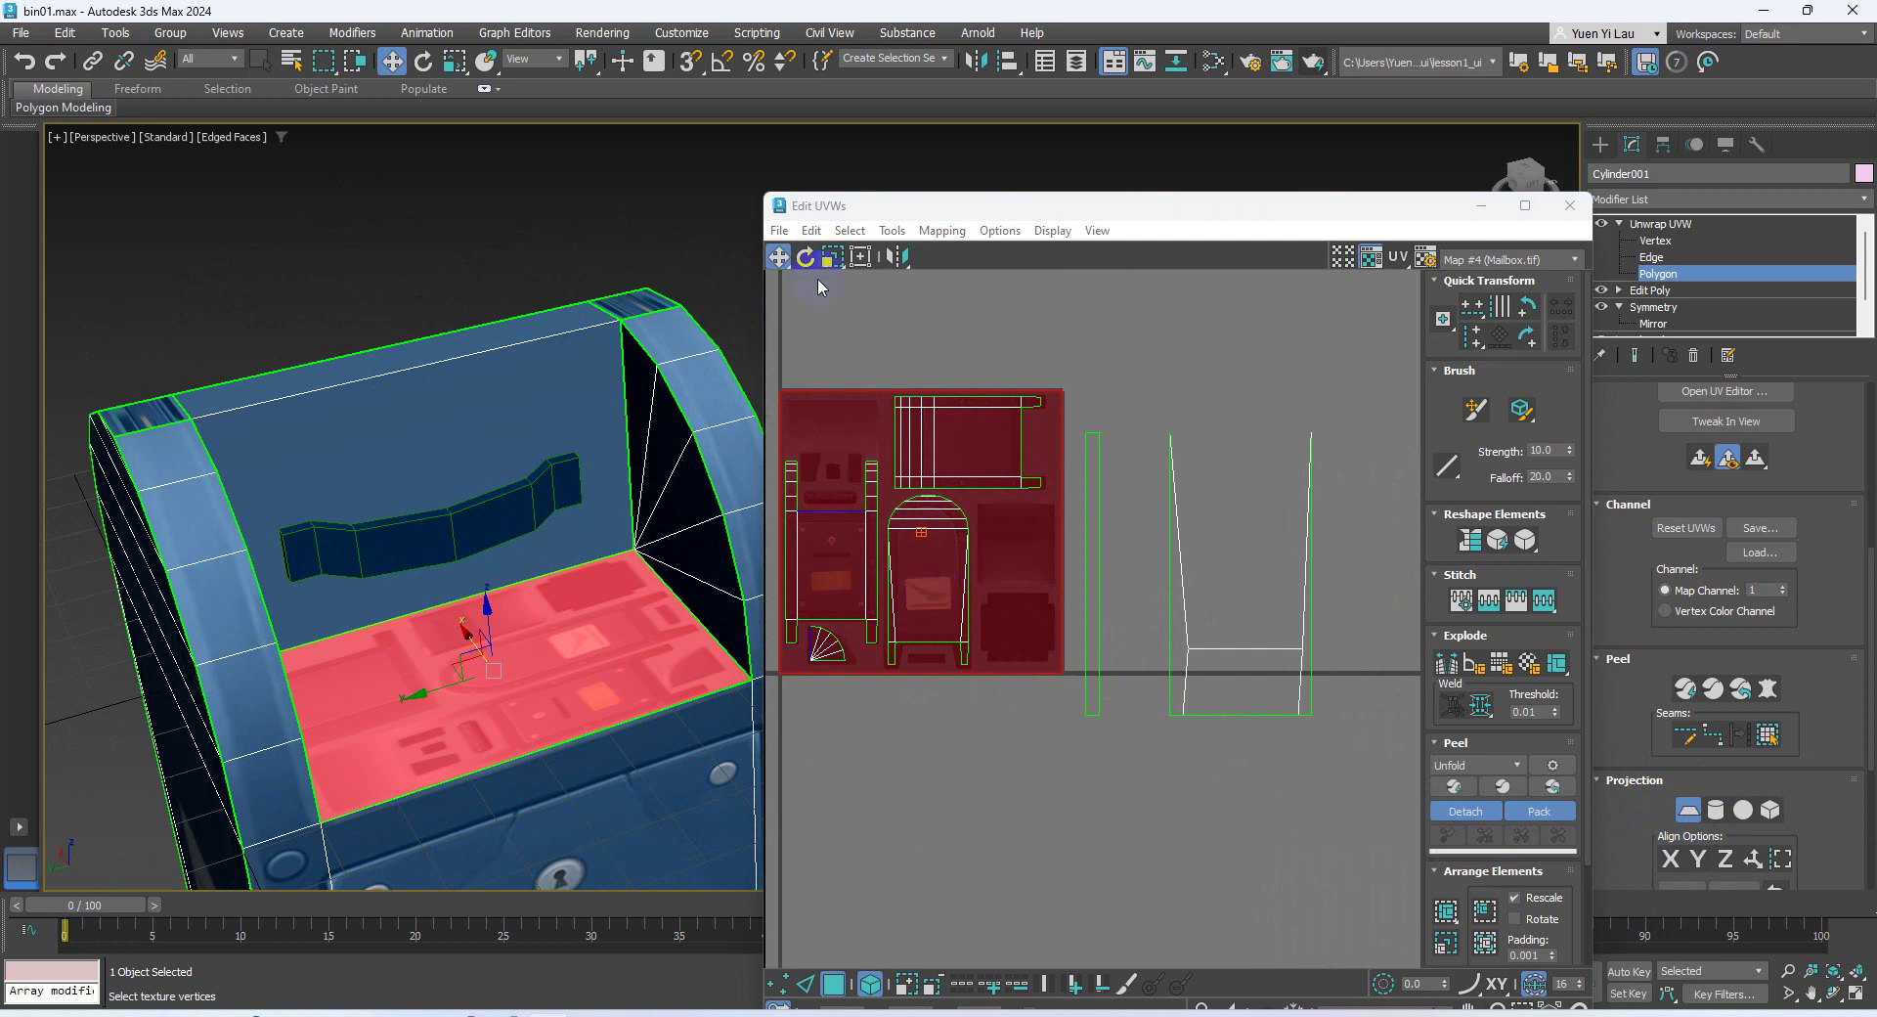
# End planar projection and move the shelf's UV shell to the empty space below the texture tile
pyautogui.moveTo(848, 380); pyautogui.dragTo(912, 356, button='middle')
pyautogui.click(1686, 815)
pyautogui.moveTo(1010, 419); pyautogui.dragTo(985, 754)
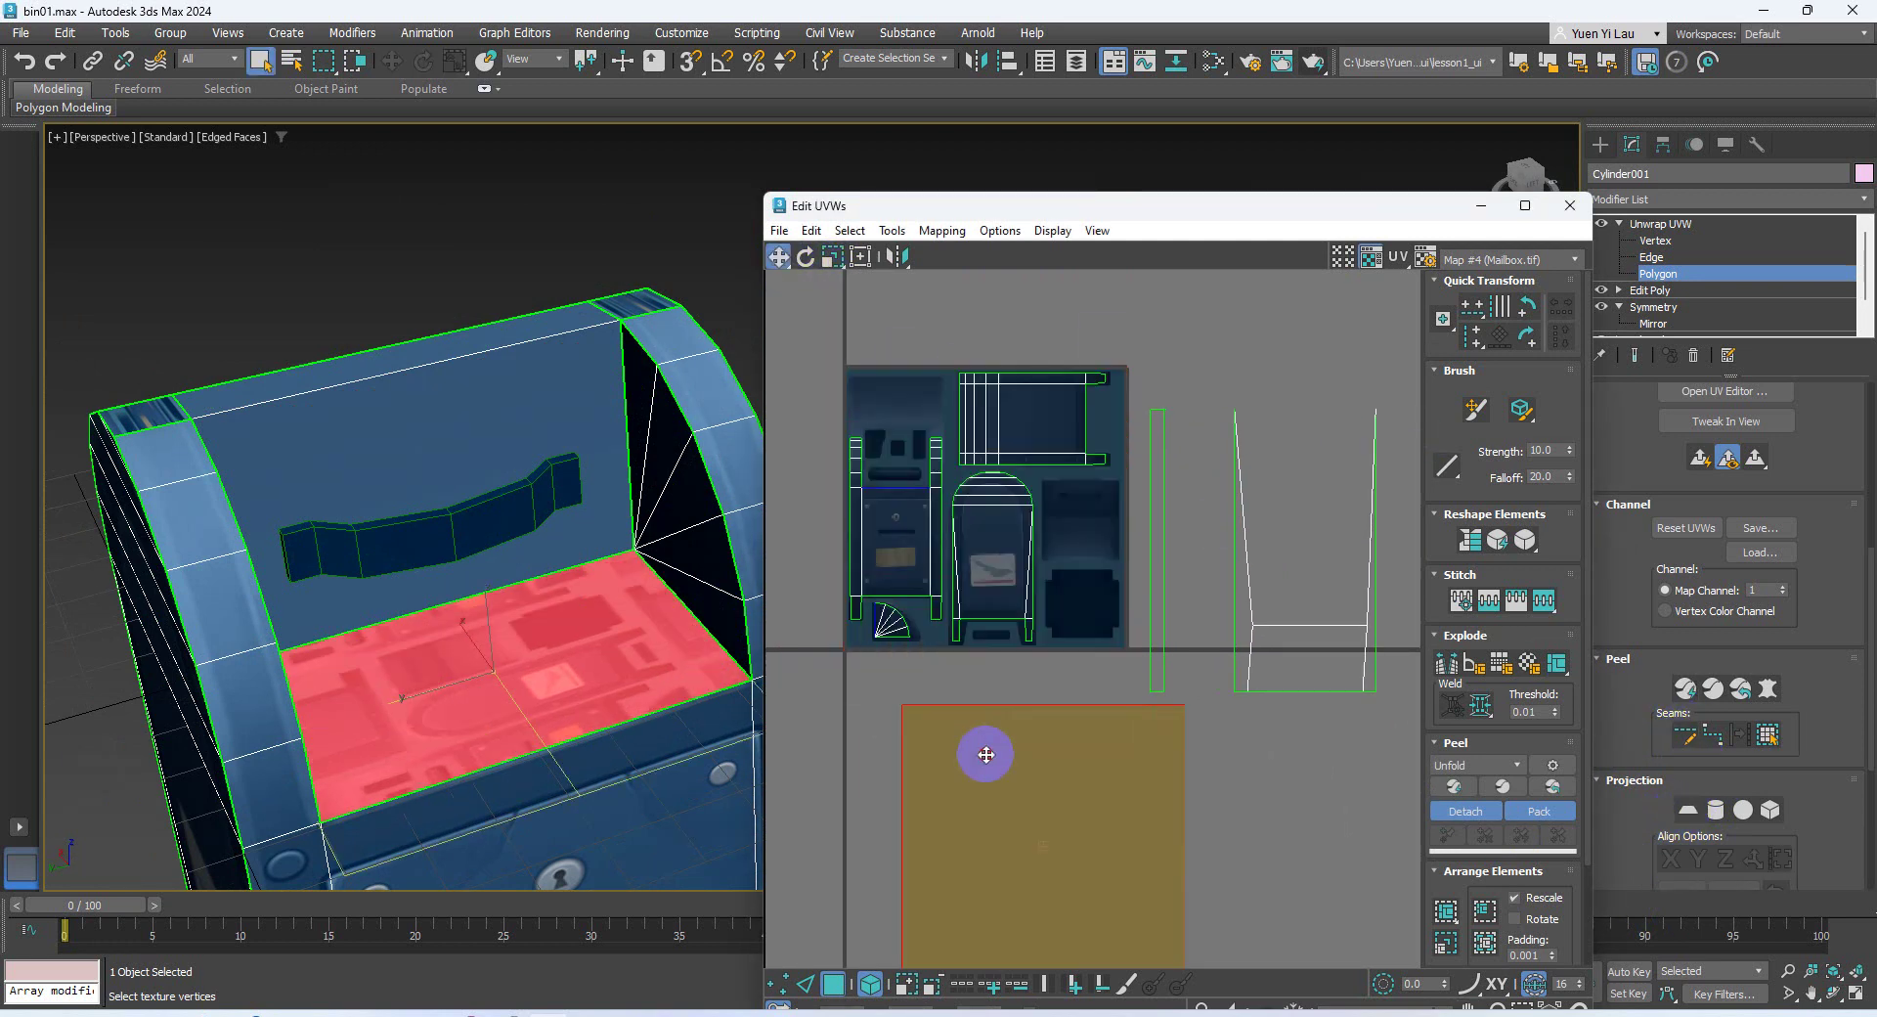
# Select the inner back wall behind the handle and planar-map it along the X axis
pyautogui.click(617, 458)
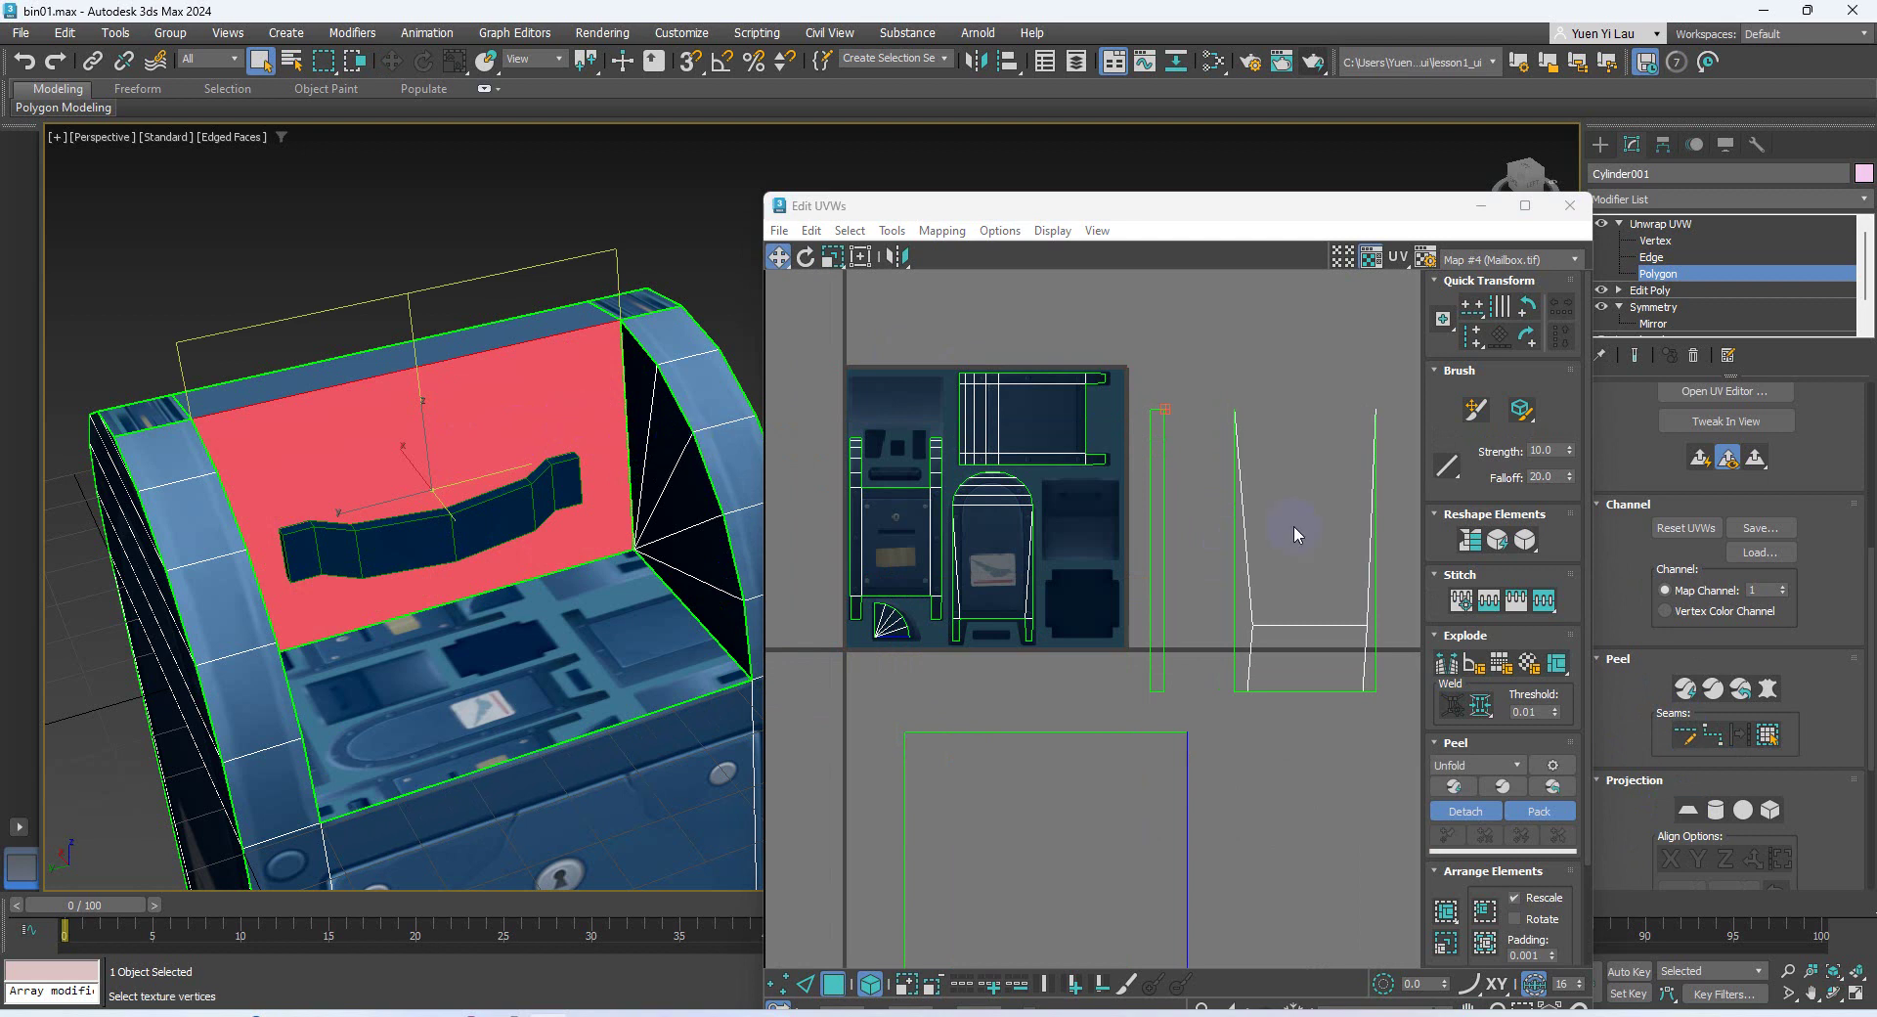
pyautogui.click(1688, 810)
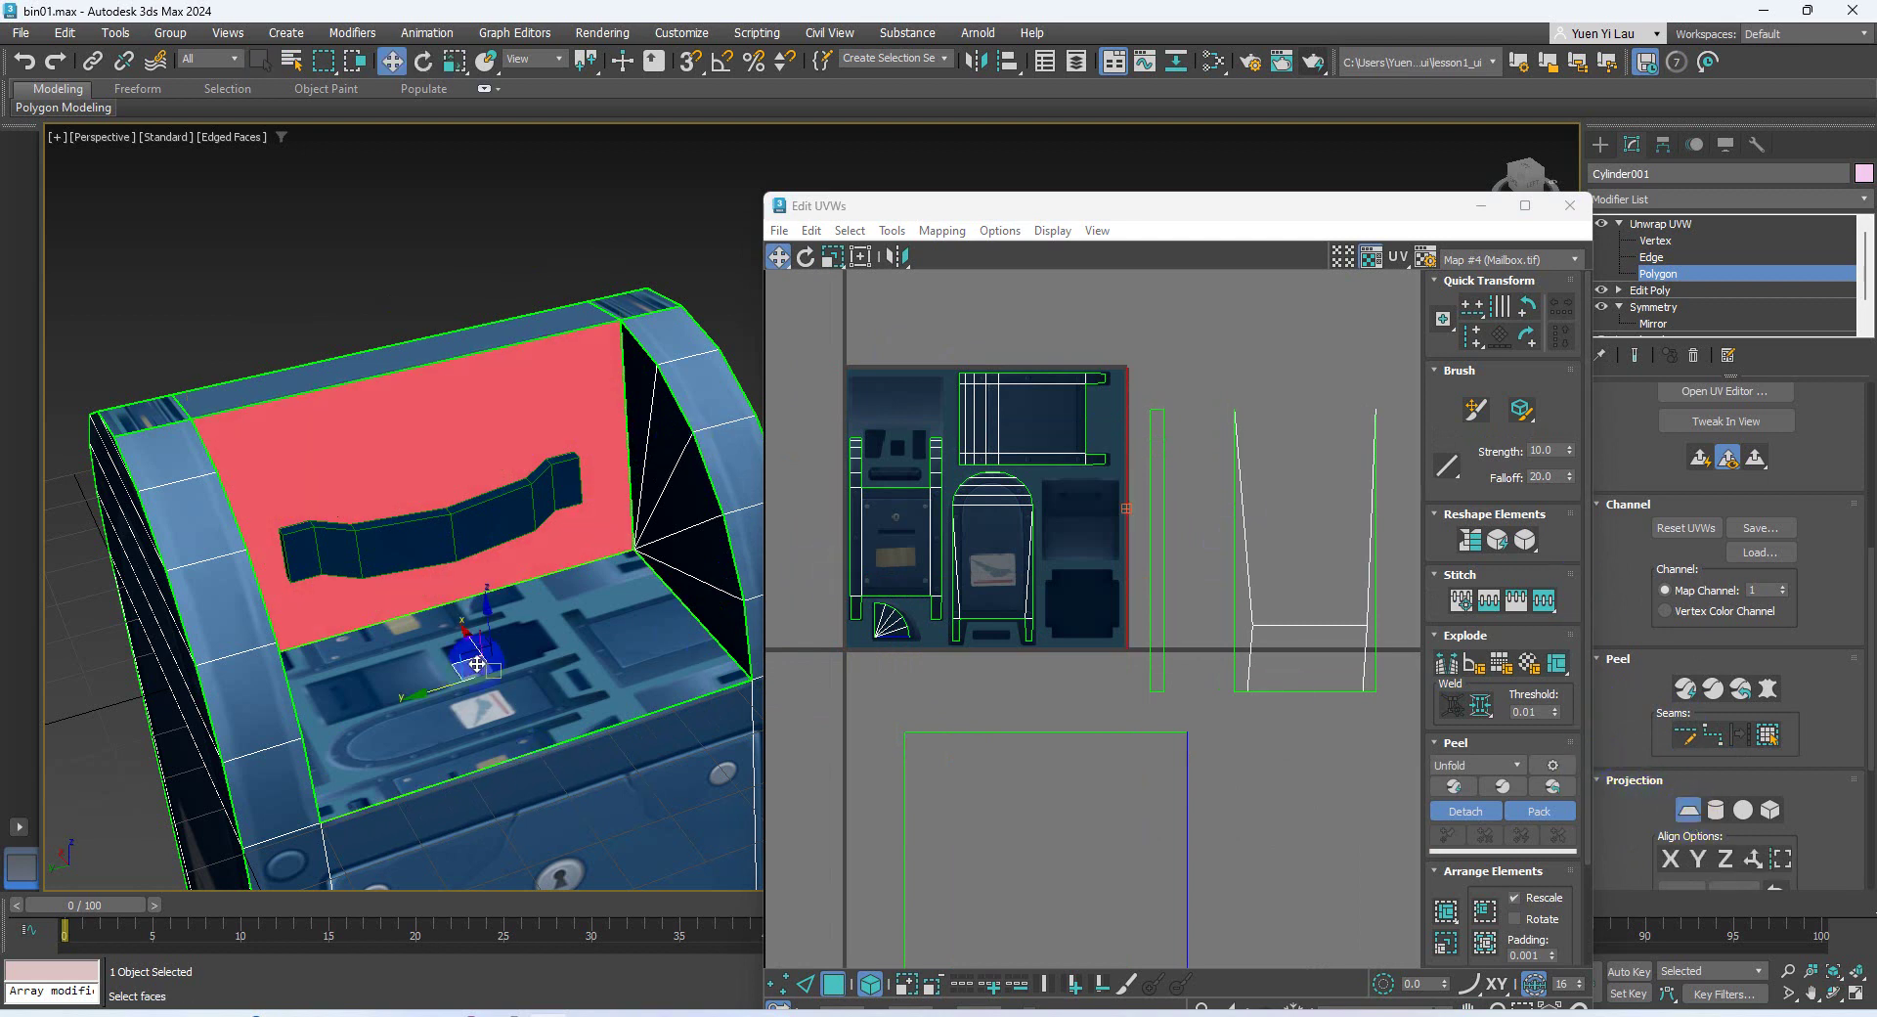
pyautogui.click(1670, 858)
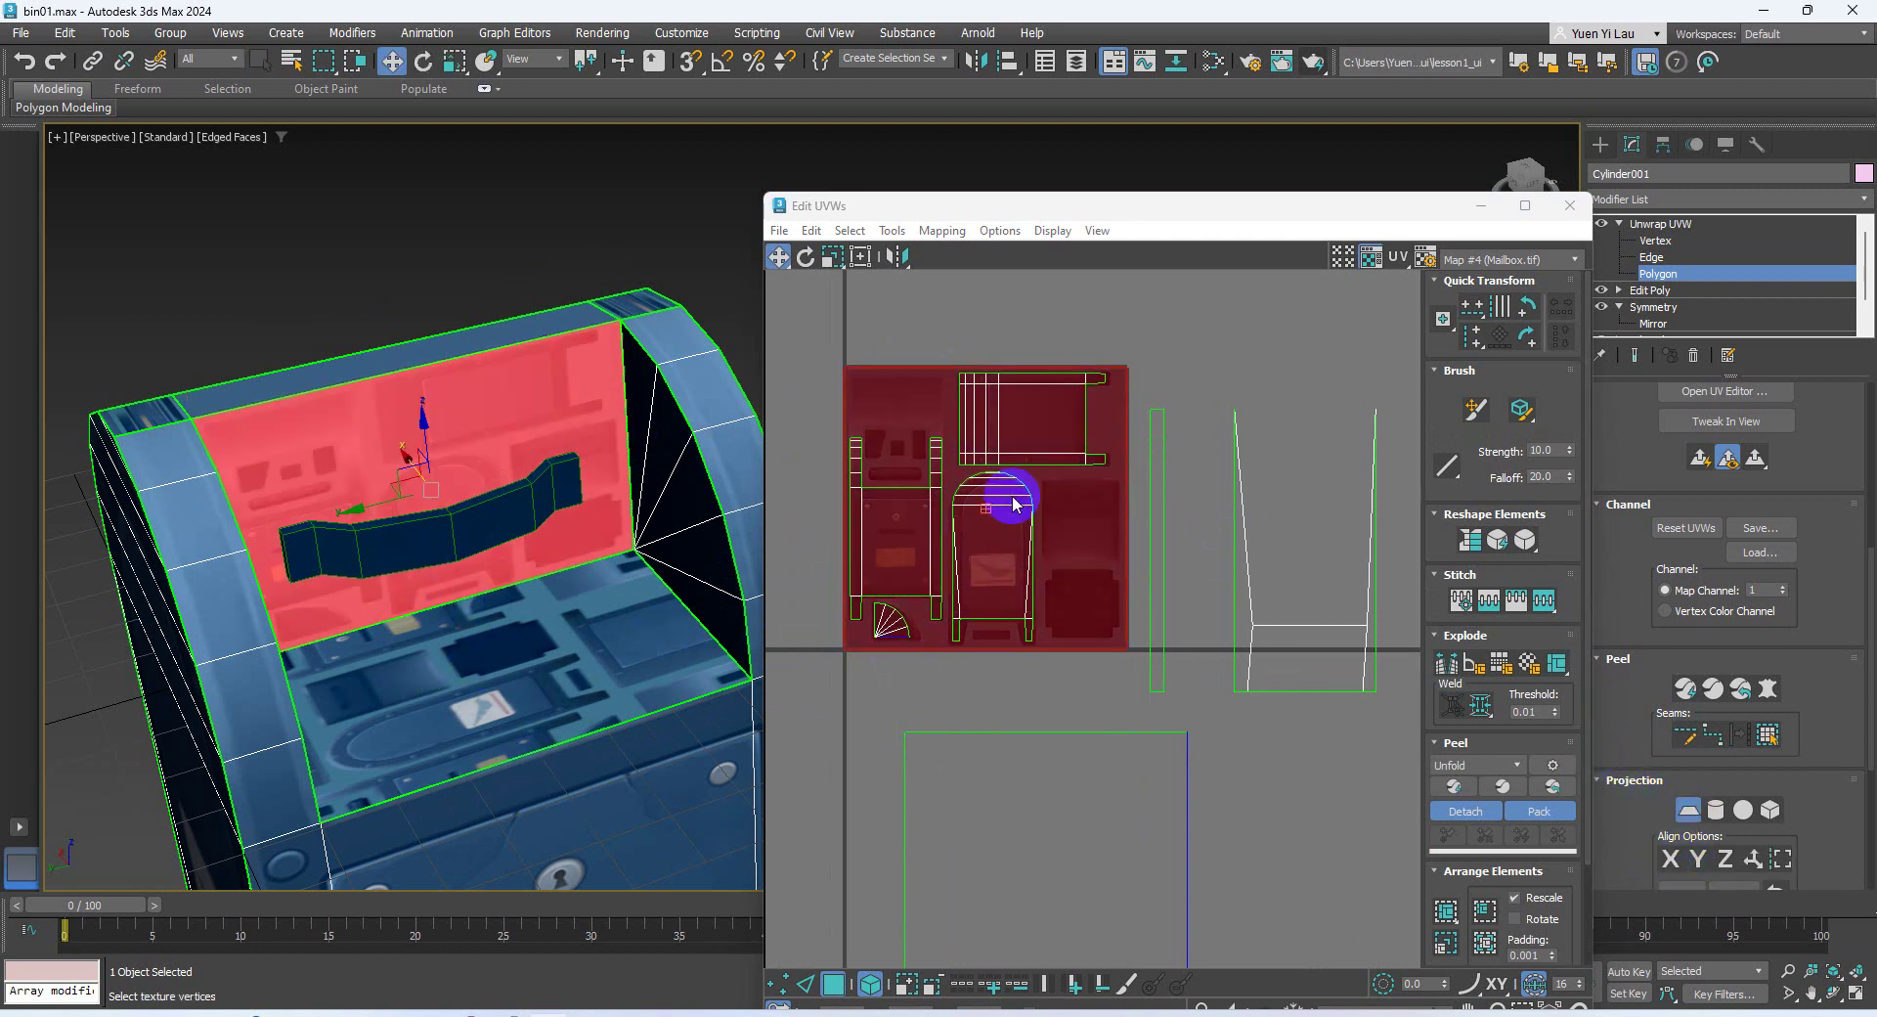
# End planar projection and stack the back wall's and shelf's UV shells in the empty space beside the texture tile
pyautogui.moveTo(1072, 629); pyautogui.dragTo(1052, 550, button='middle')
pyautogui.scroll(-3, 1052, 549)
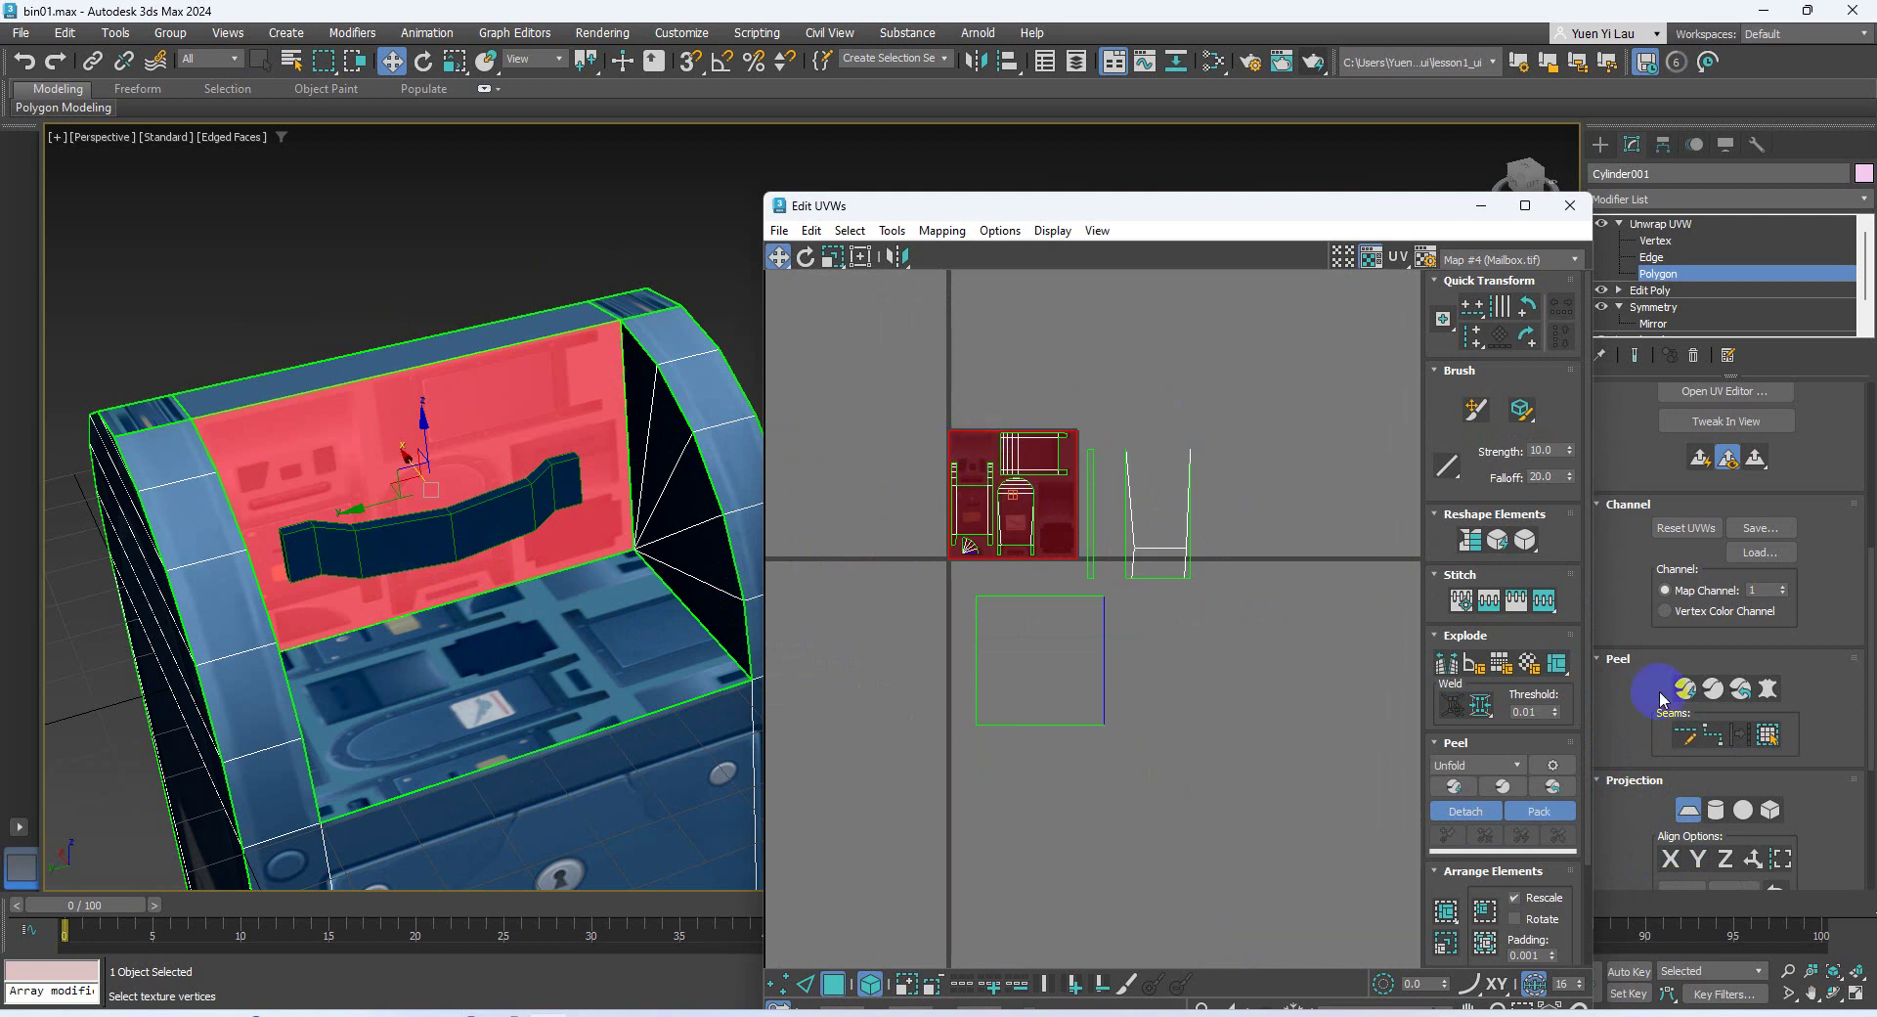
pyautogui.click(1682, 812)
pyautogui.moveTo(964, 431); pyautogui.dragTo(801, 476)
pyautogui.moveTo(1027, 662); pyautogui.dragTo(845, 675)
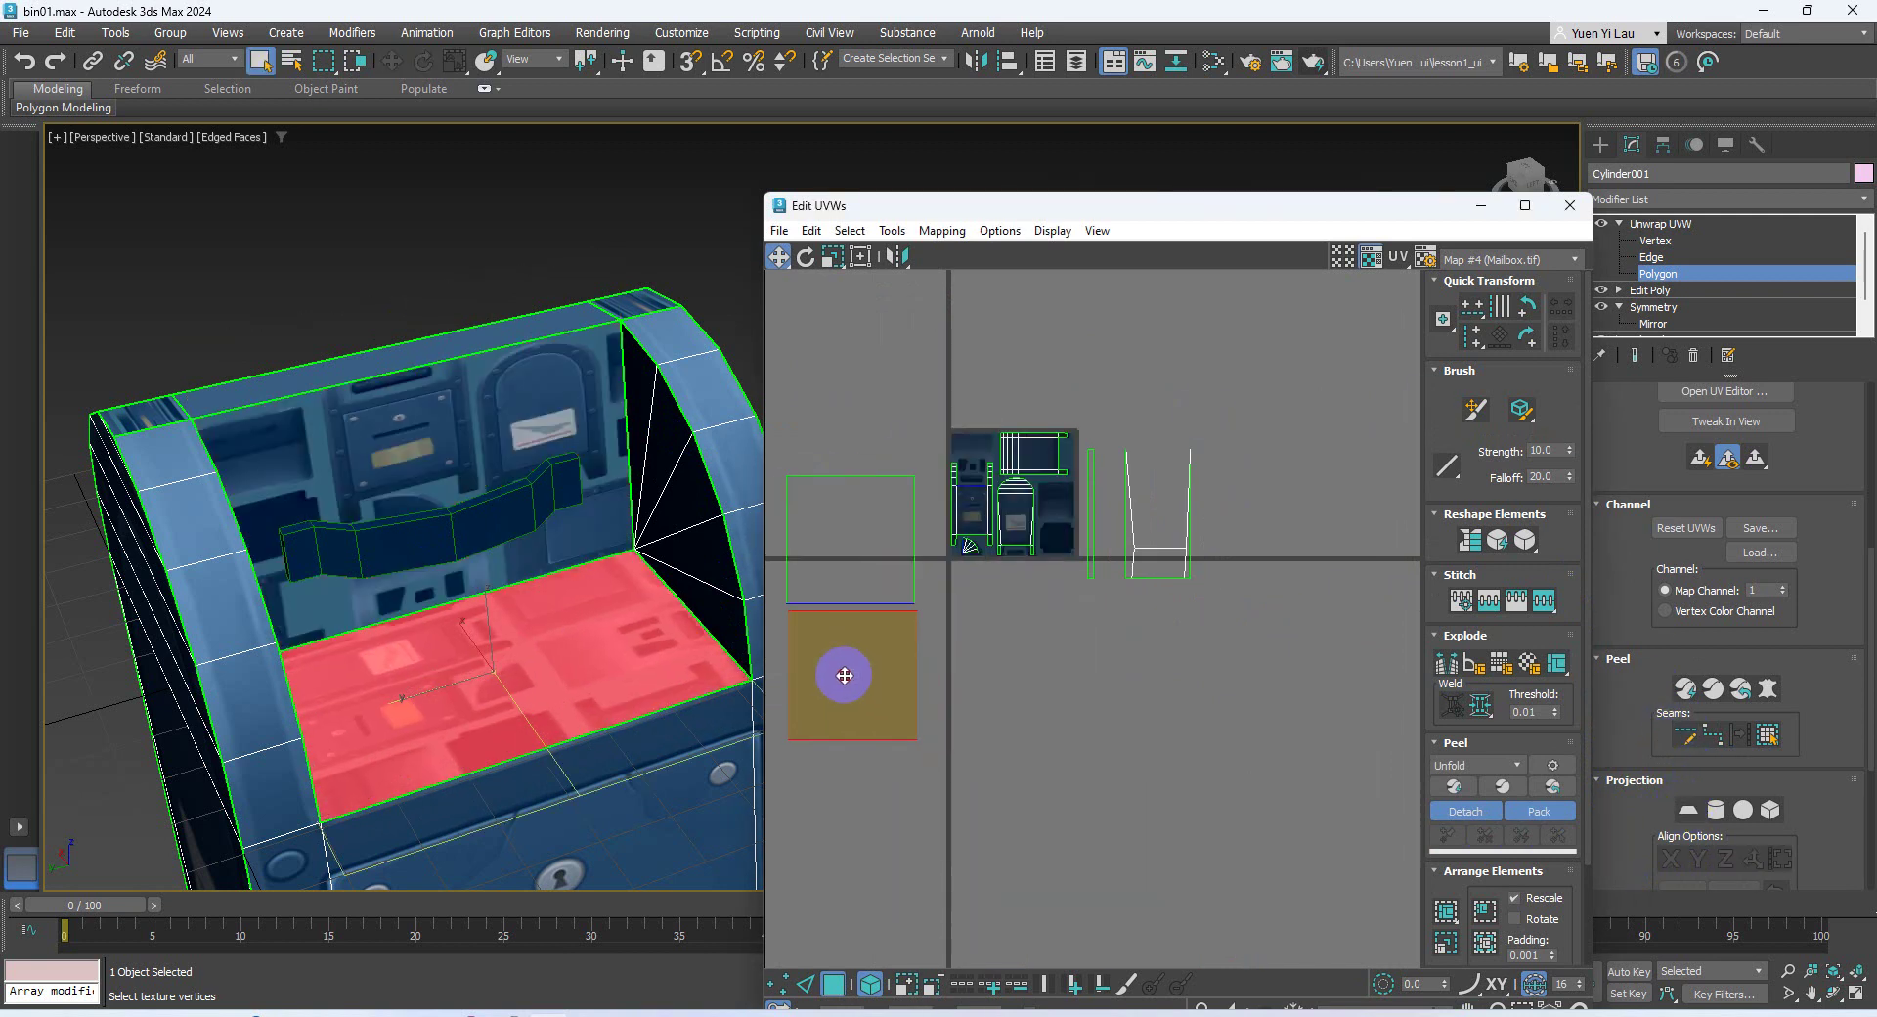
# Locate the edge shared by back wall and shelf, and rotate the shelf shell 90 degrees so that edge faces the wall shell
pyautogui.click(1652, 257)
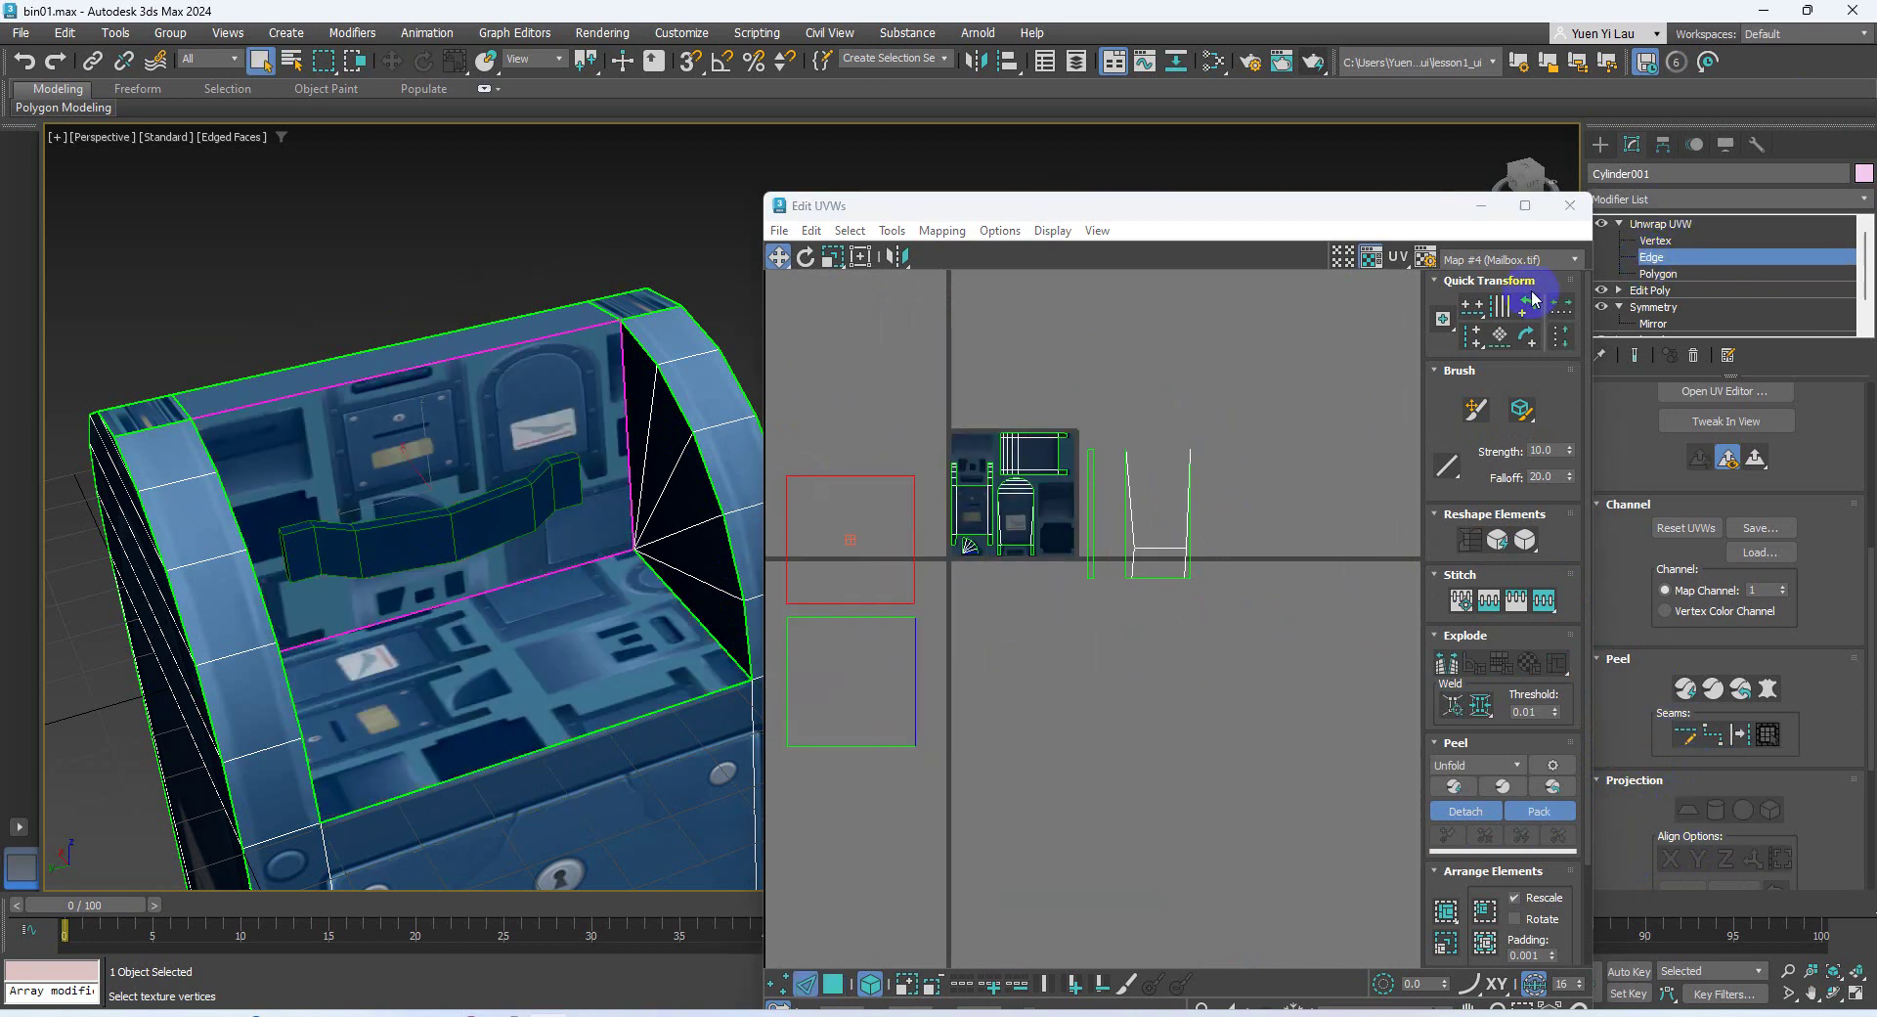
pyautogui.click(443, 597)
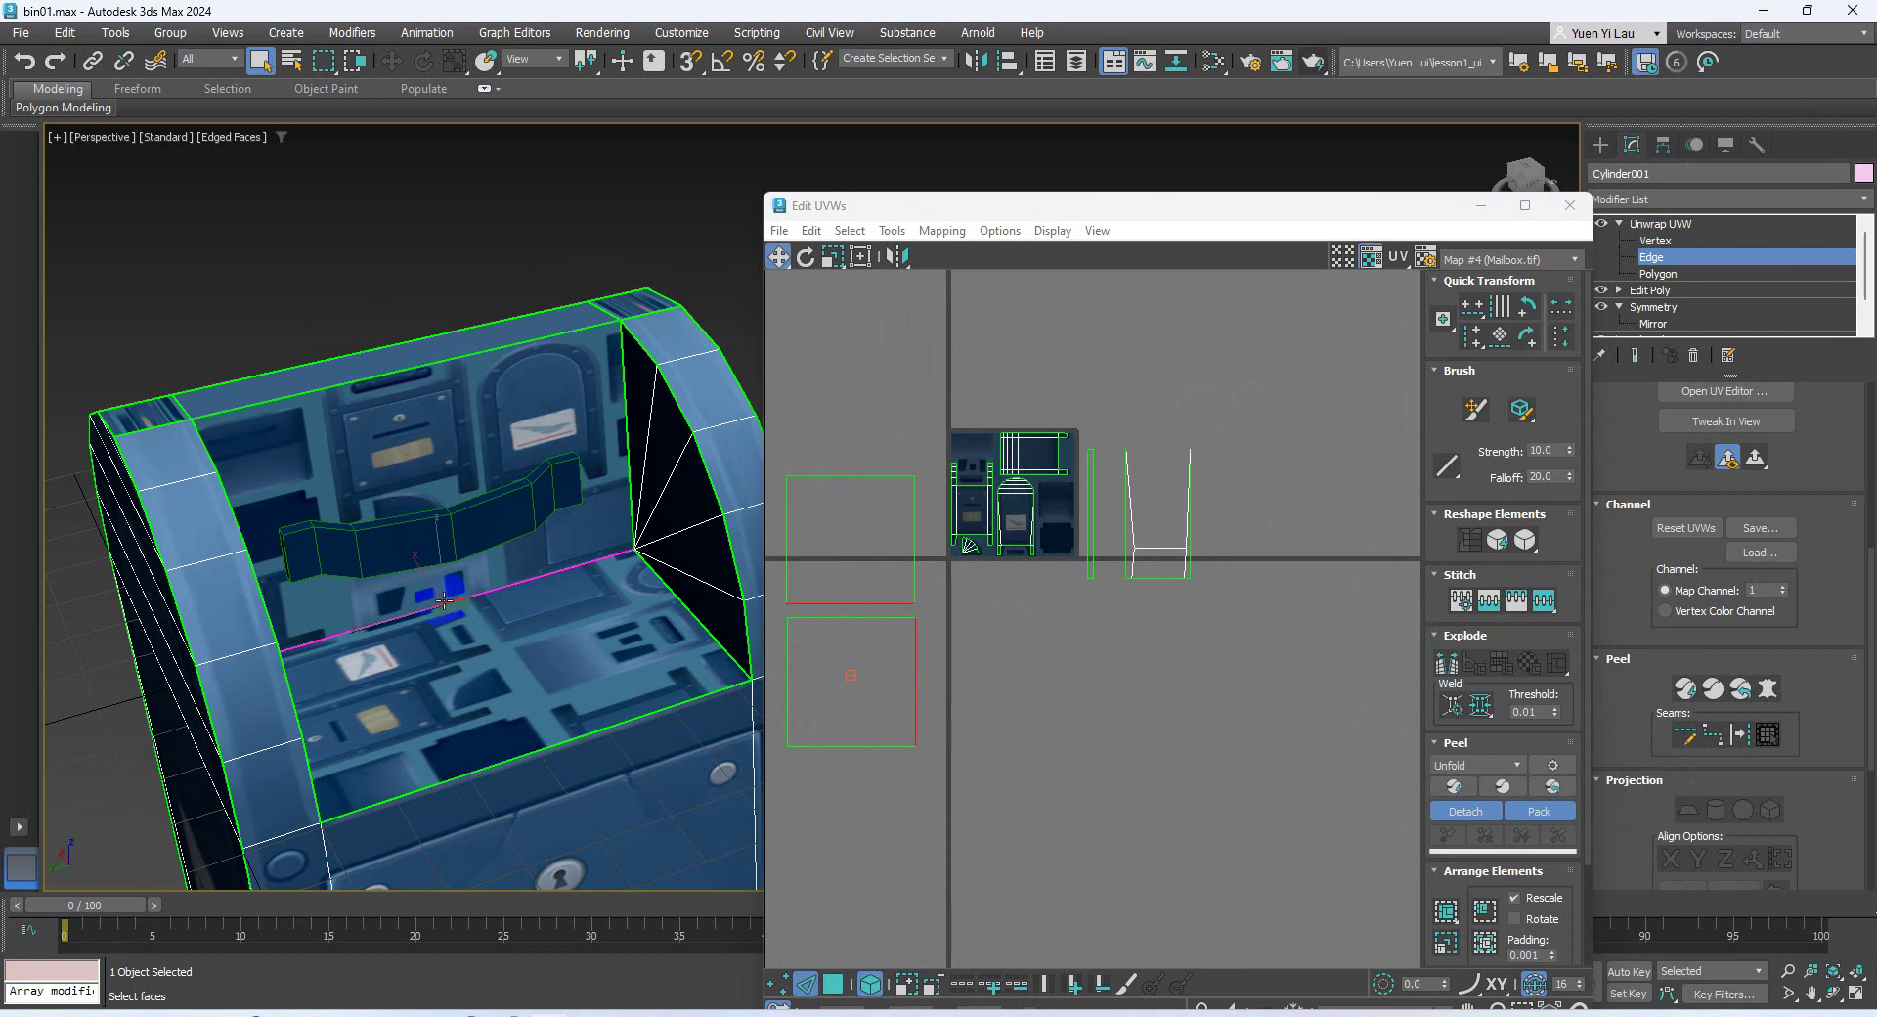
pyautogui.scroll(3, 887, 667)
pyautogui.moveTo(936, 638); pyautogui.dragTo(1156, 608, button='middle')
pyautogui.scroll(3, 1199, 610)
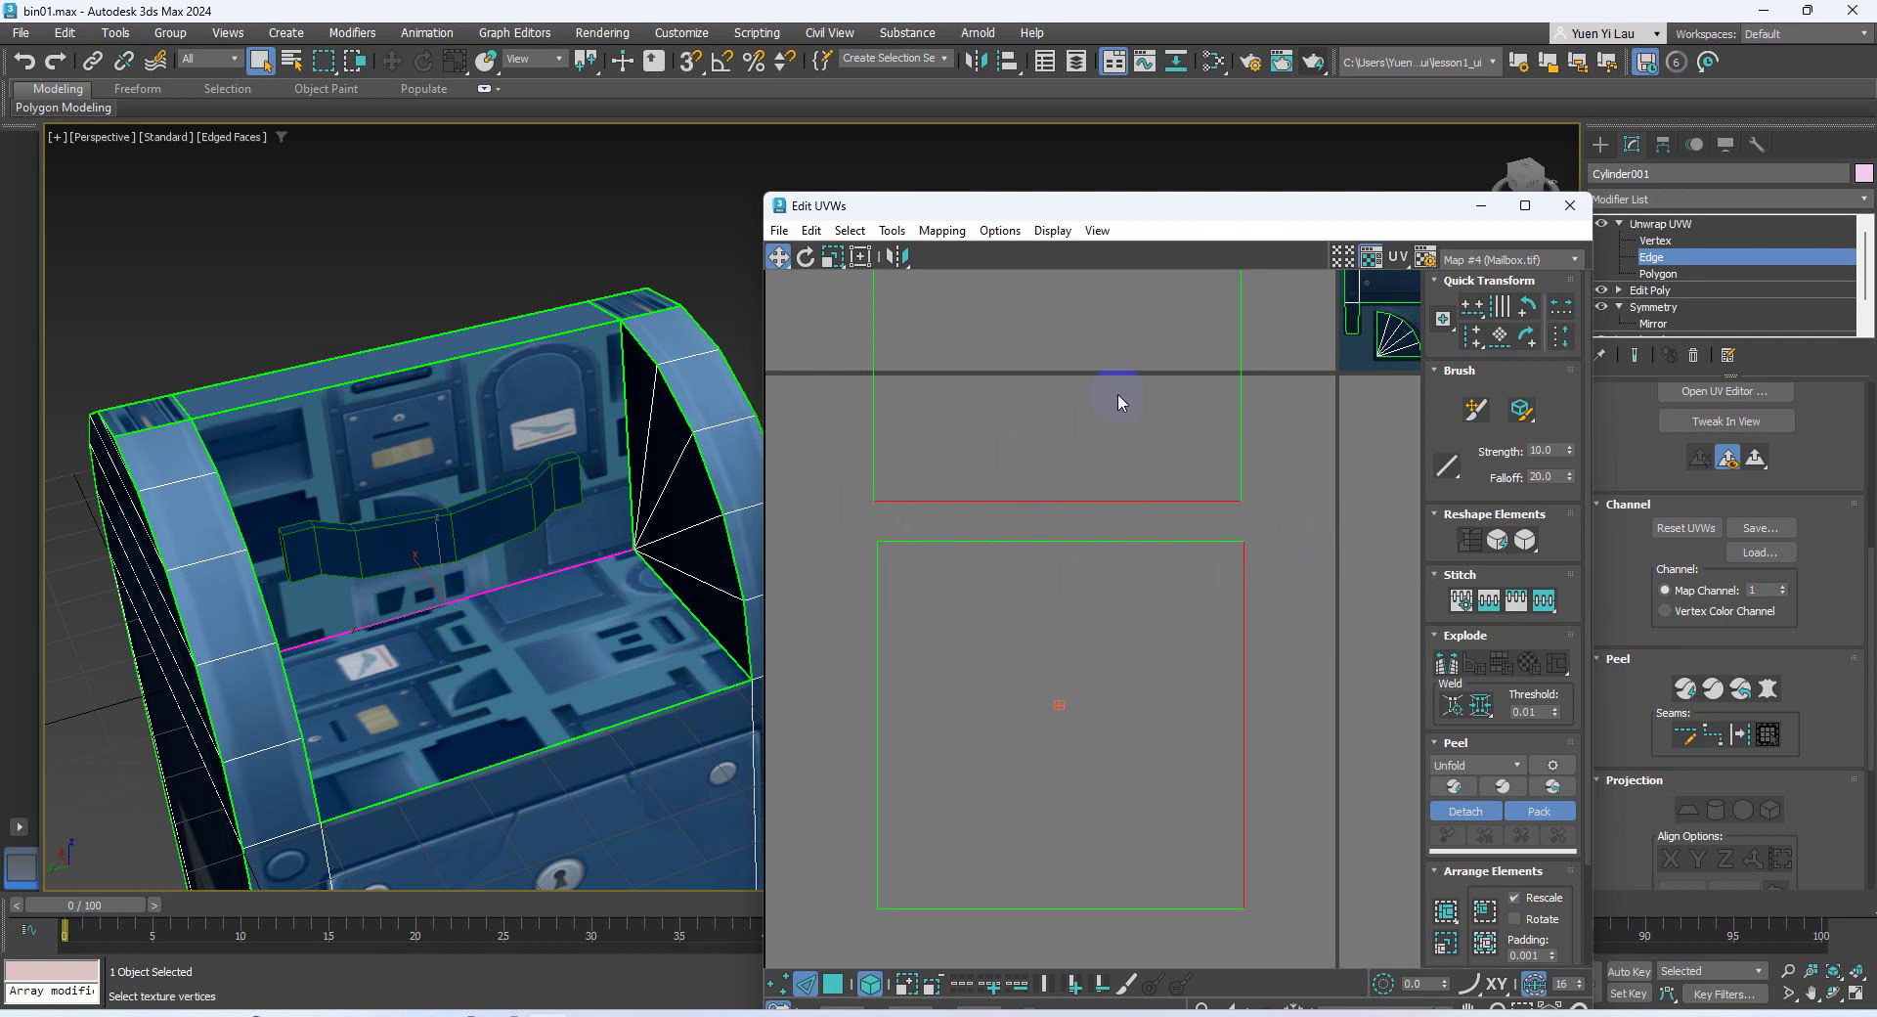
pyautogui.click(1677, 275)
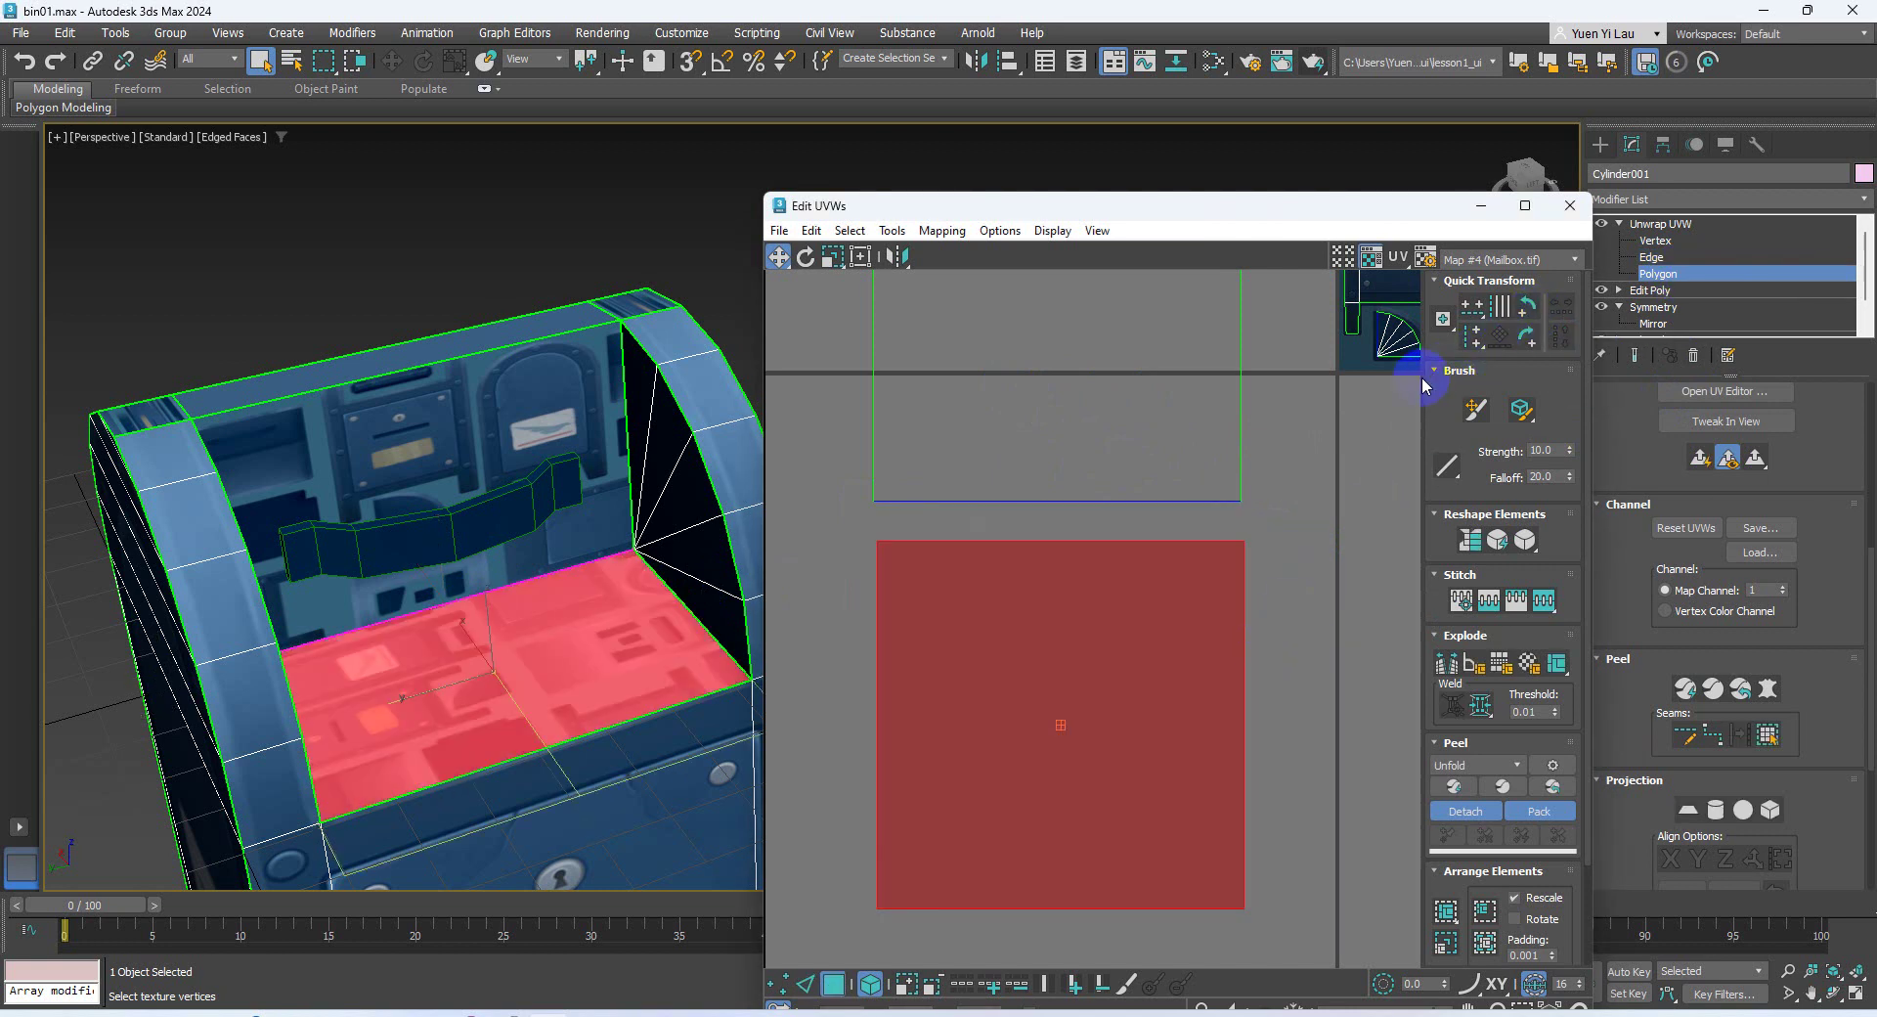
pyautogui.click(1663, 256)
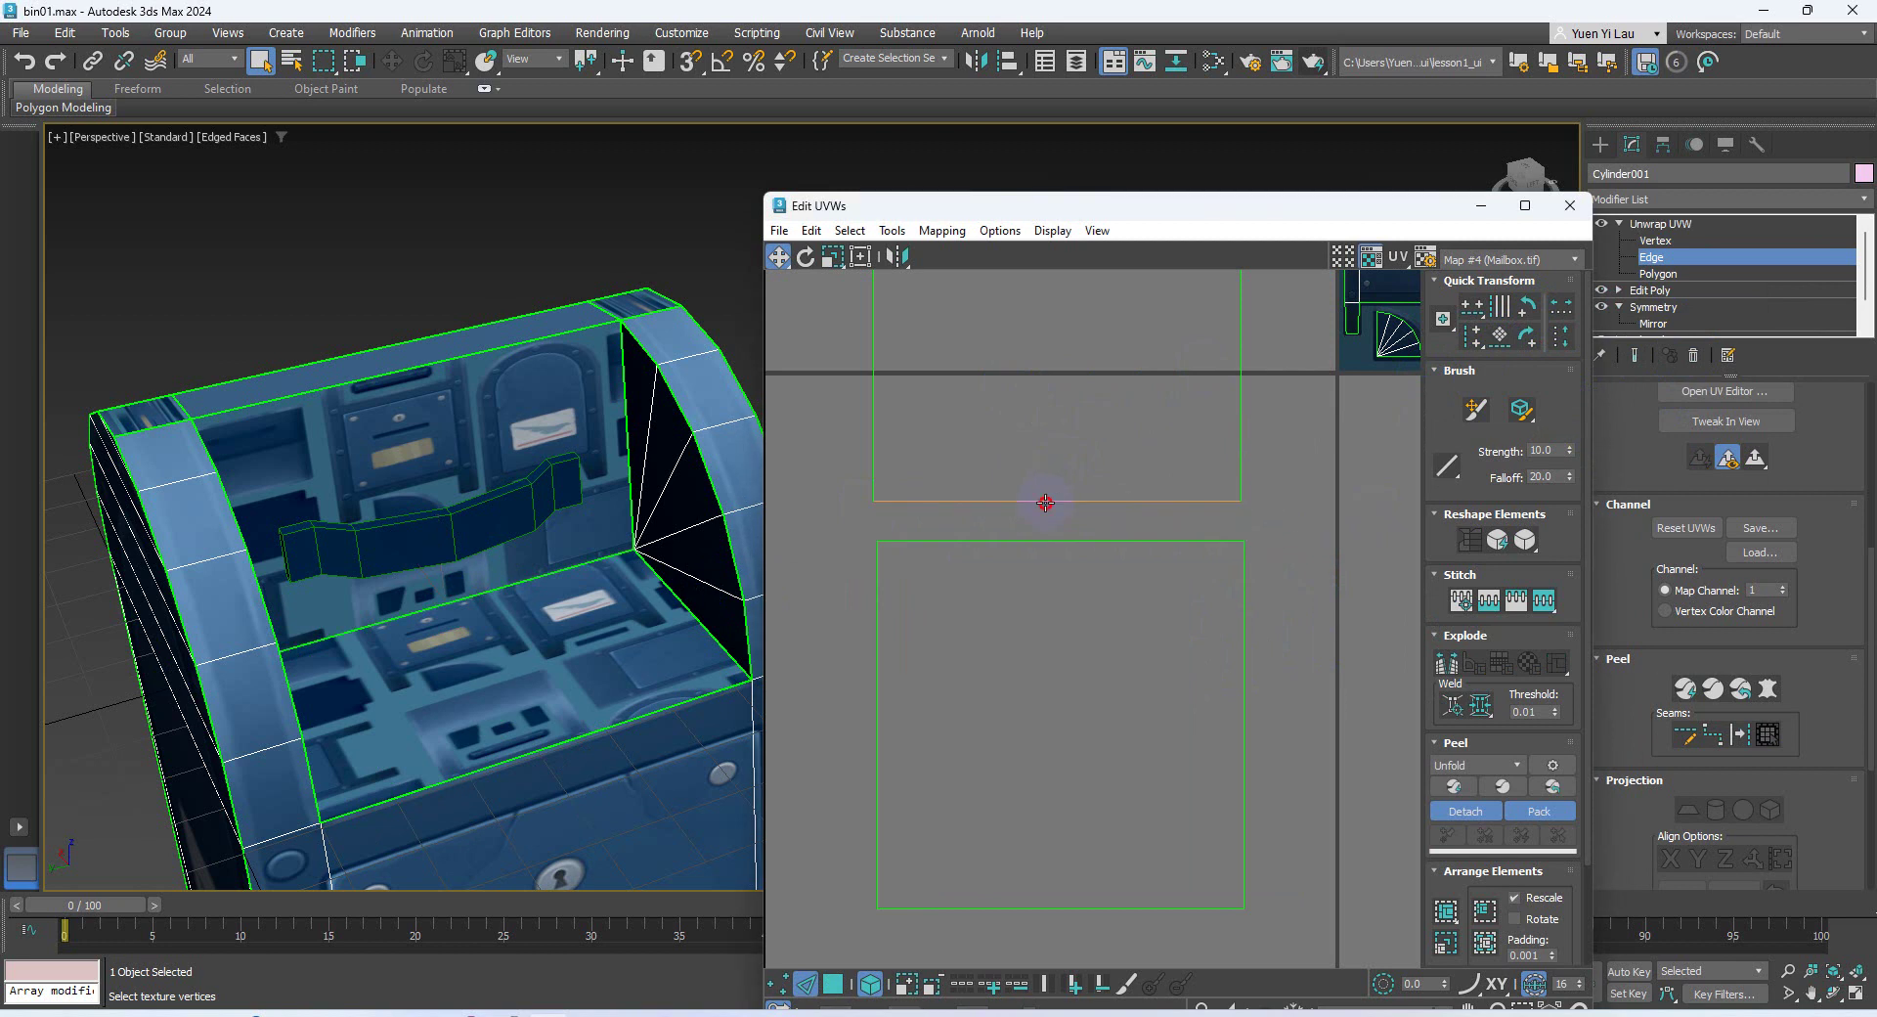
# Select the edge shared by the back wall and shelf and stitch their two UV shells together along it
pyautogui.doubleClick(1047, 500)
pyautogui.doubleClick(1074, 541)
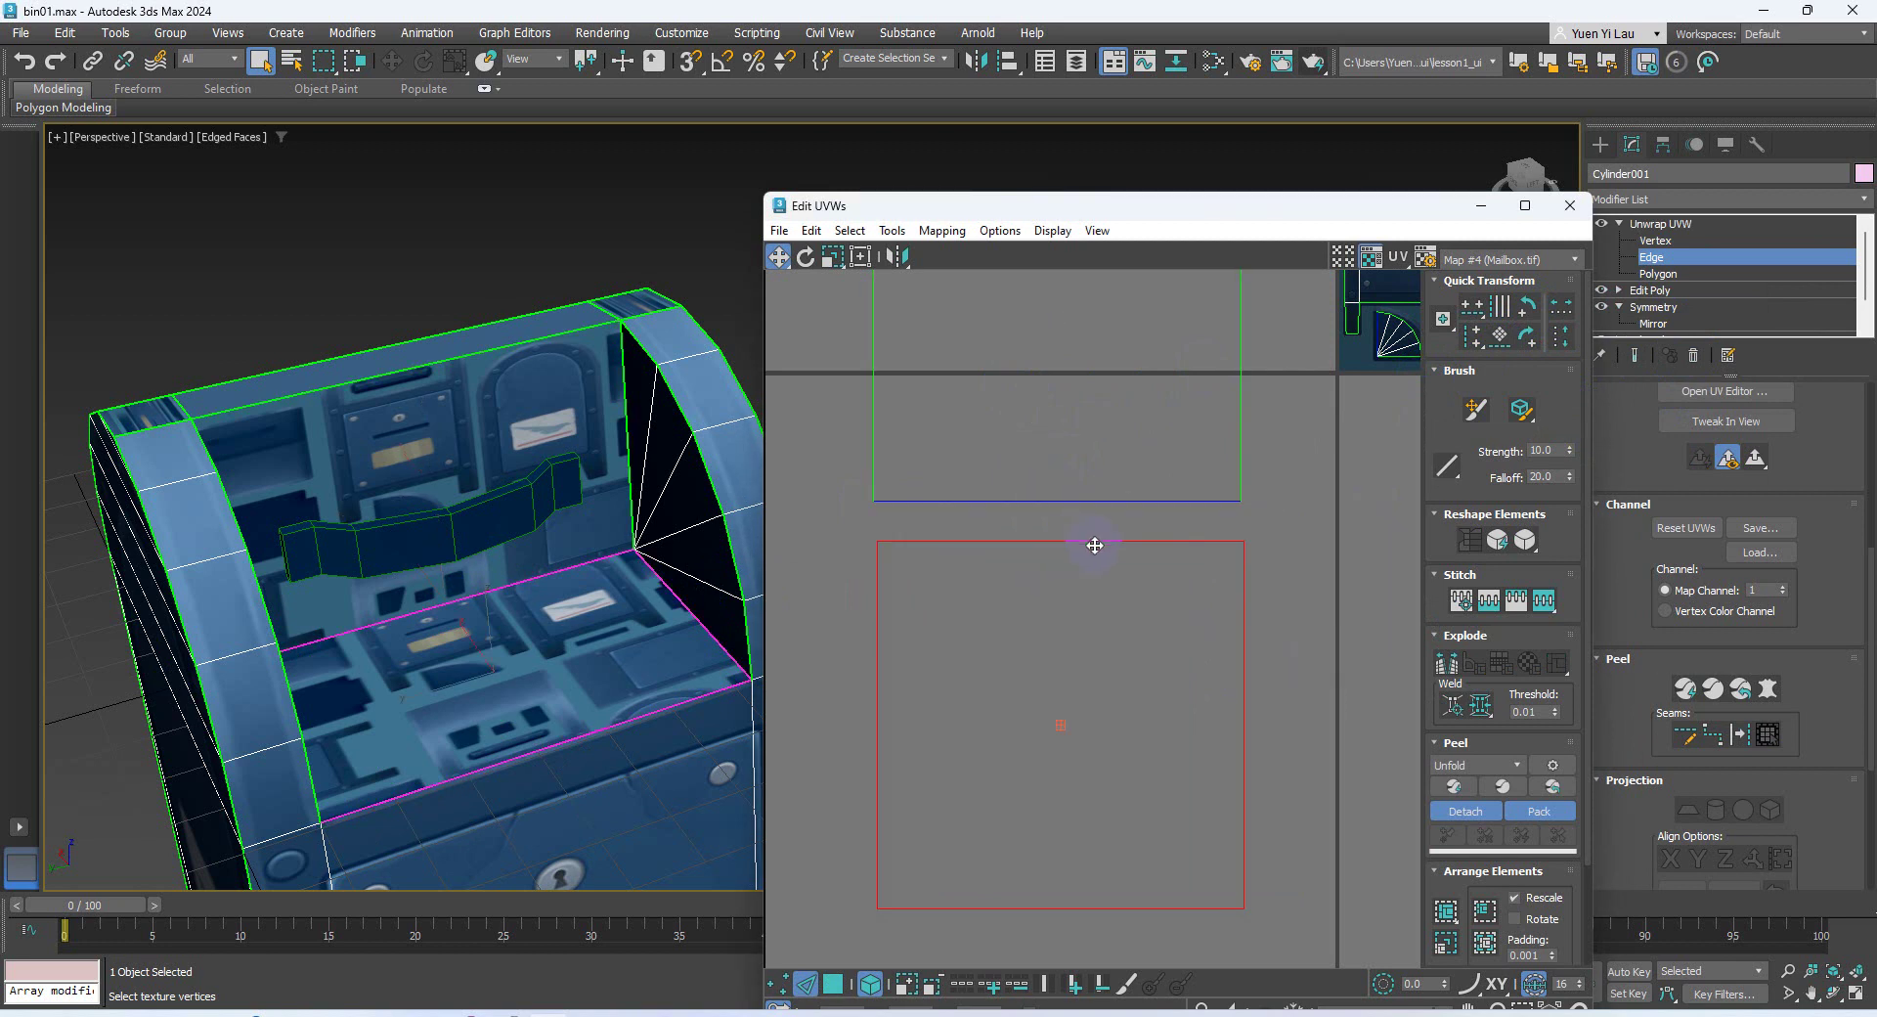
pyautogui.click(415, 624)
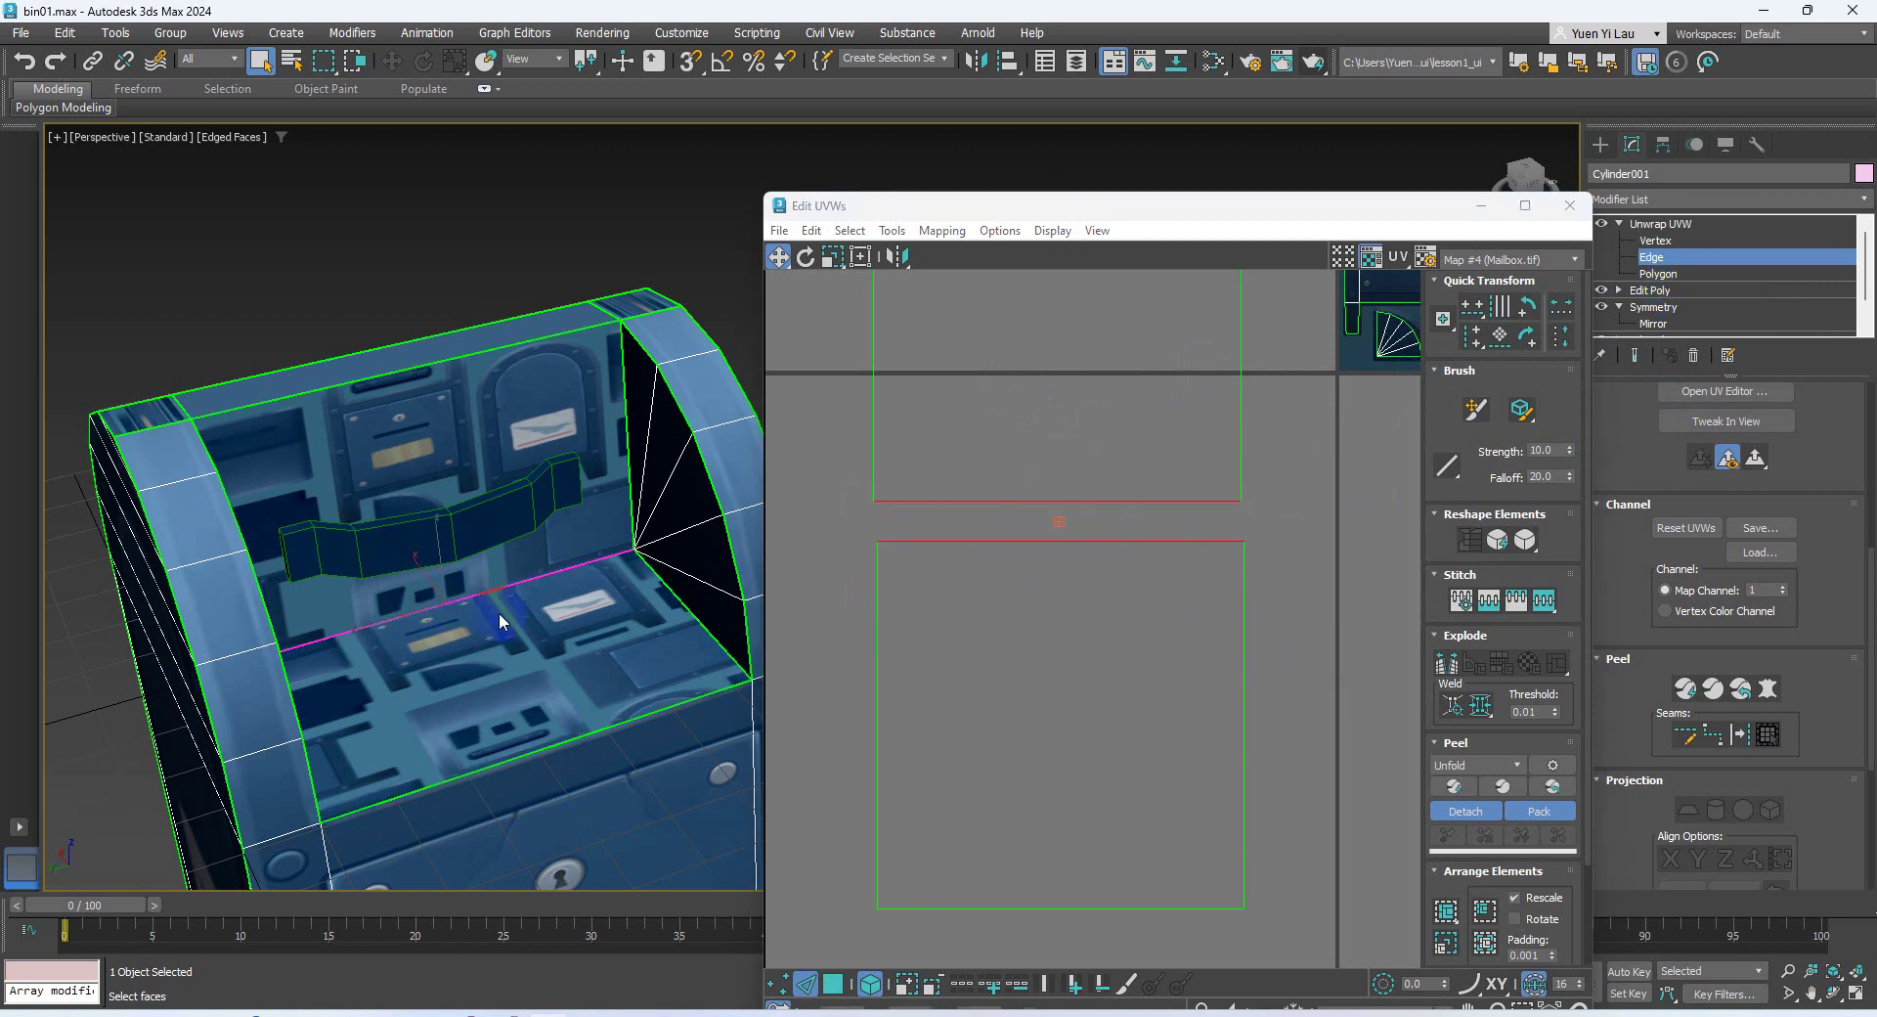
pyautogui.click(1544, 600)
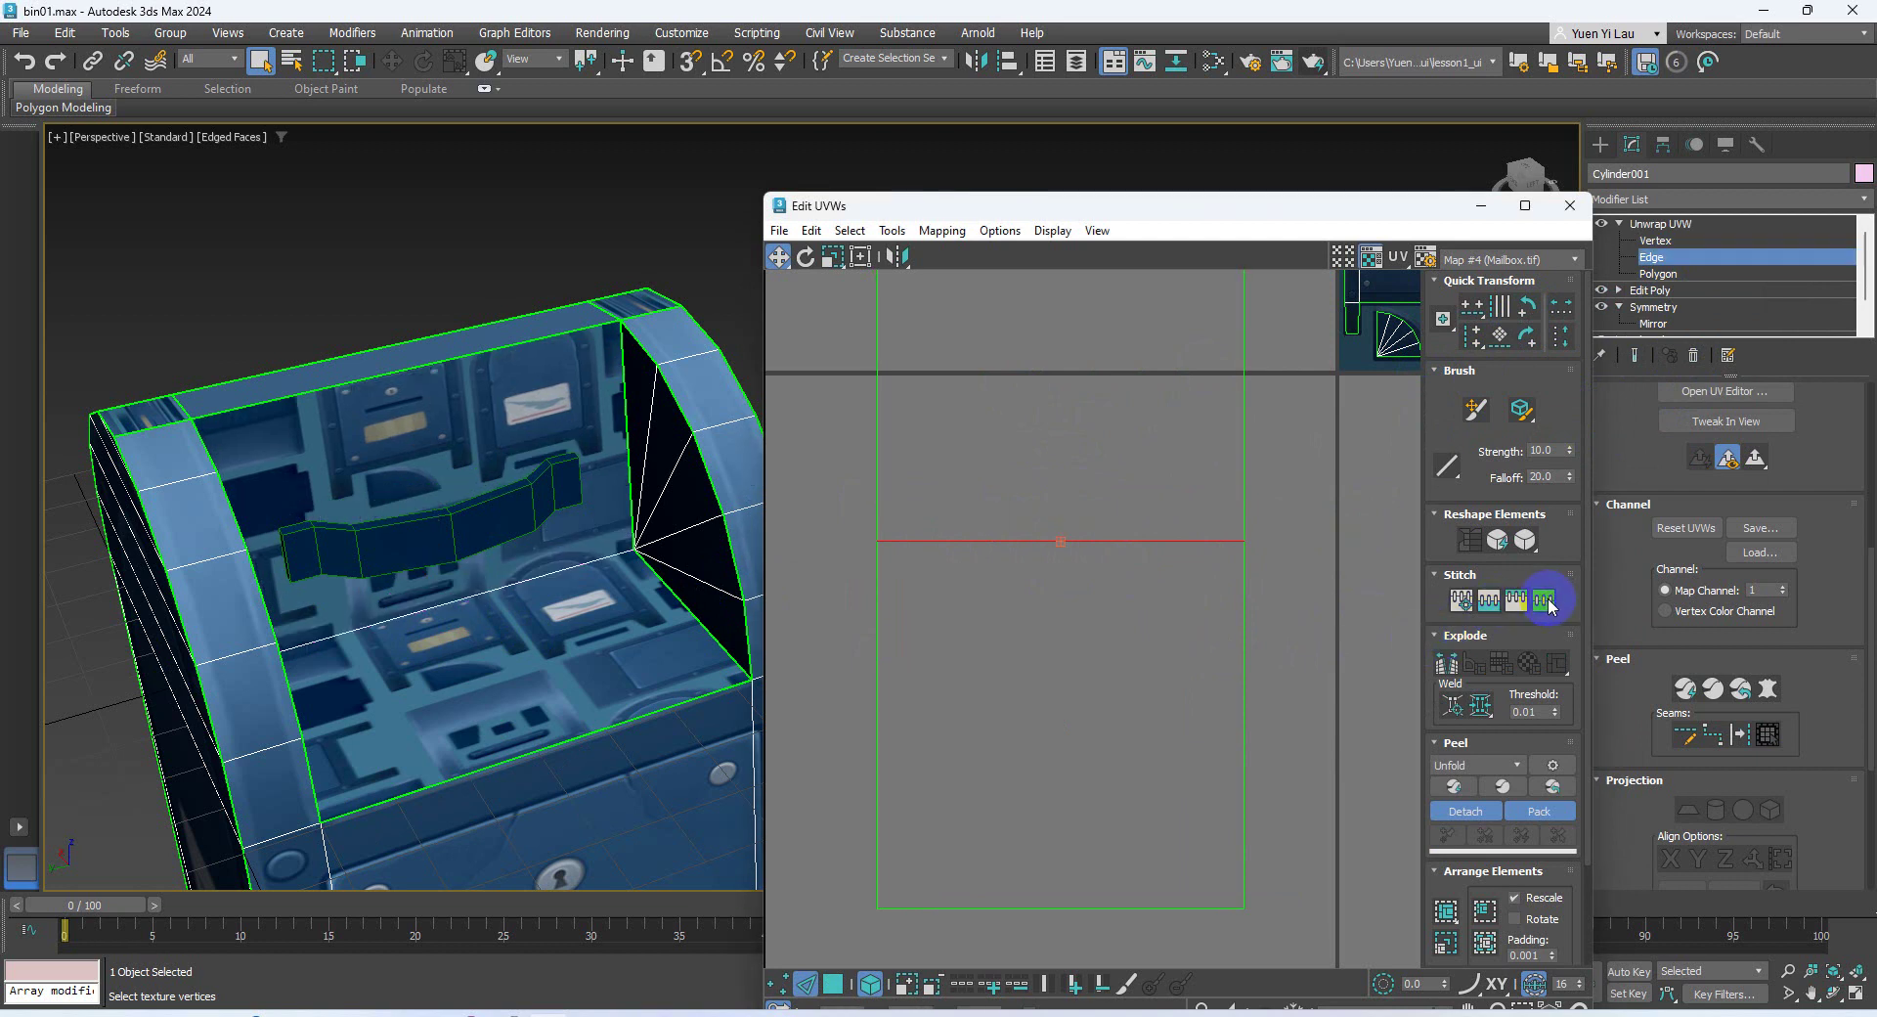
pyautogui.scroll(-6, 1320, 690)
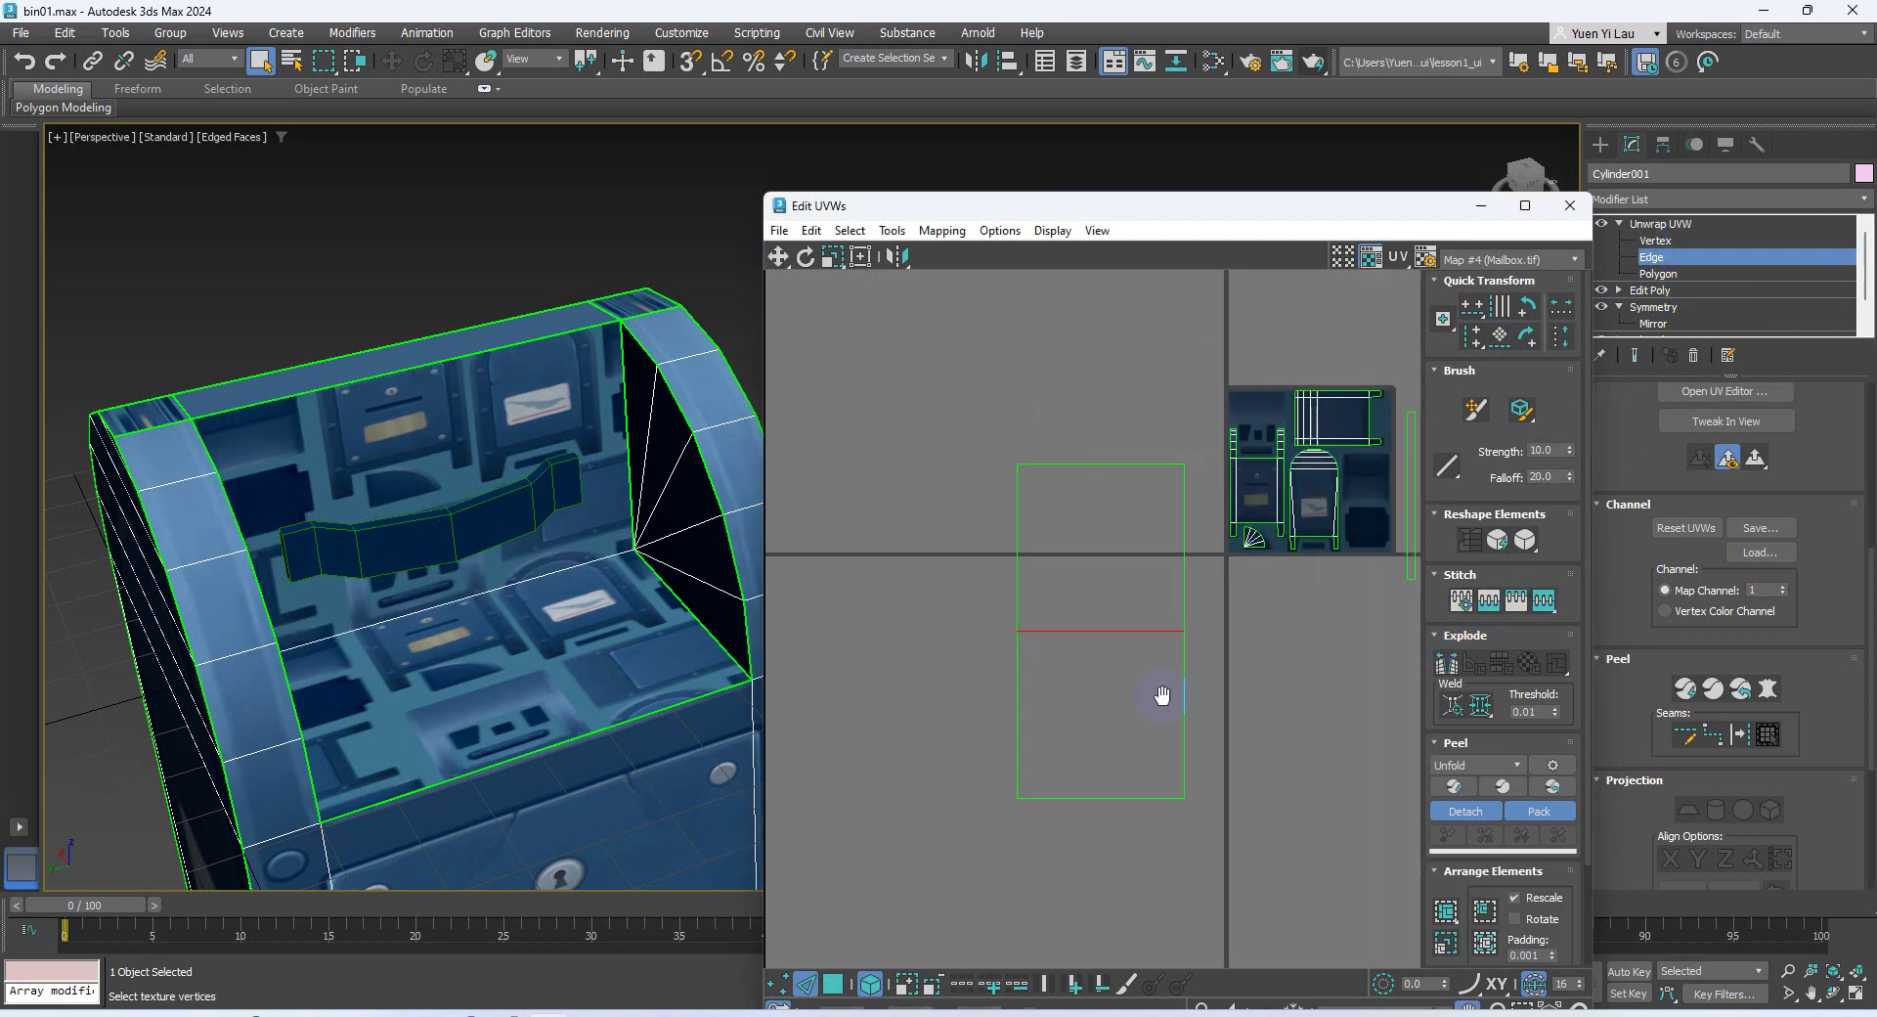
# Select both stitched faces, scale their shell down uniformly and move it onto the painted recess in the texture
pyautogui.click(1687, 274)
pyautogui.click(1082, 669)
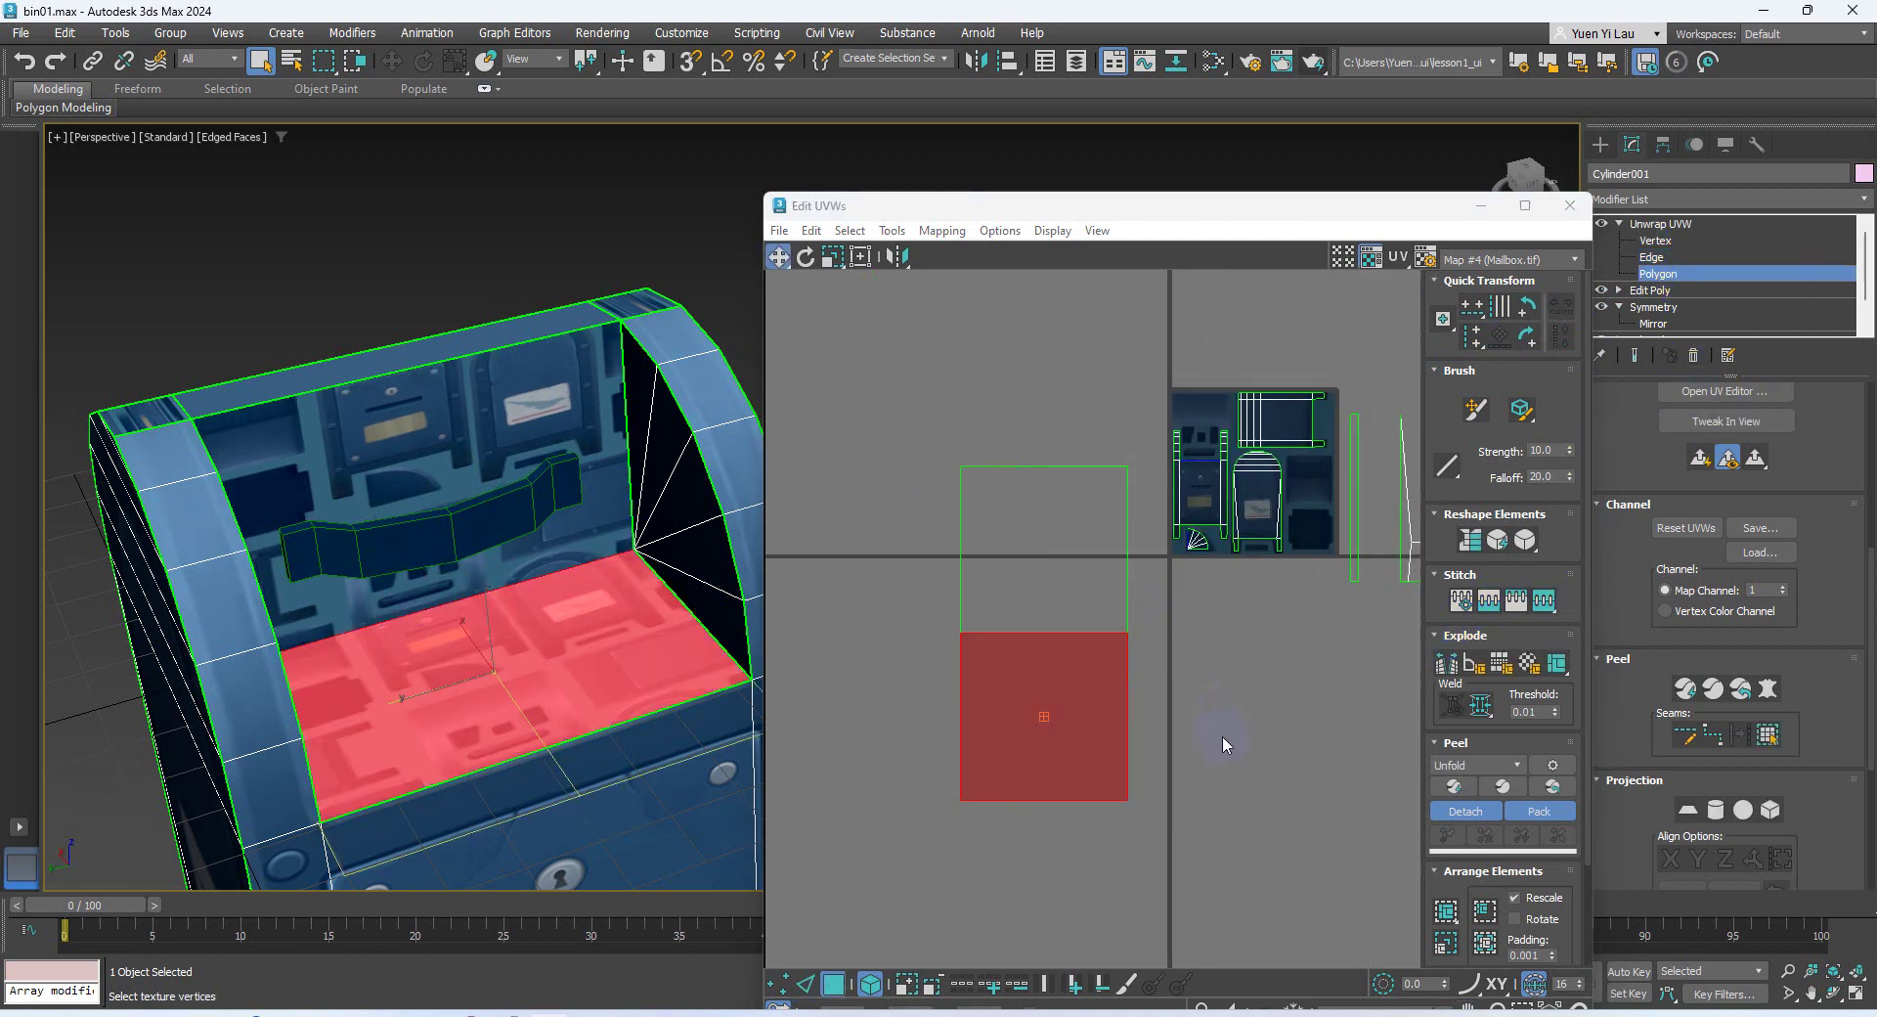
pyautogui.moveTo(1222, 740); pyautogui.dragTo(1158, 734, button='middle')
pyautogui.moveTo(1010, 828); pyautogui.dragTo(866, 471)
pyautogui.click(833, 256)
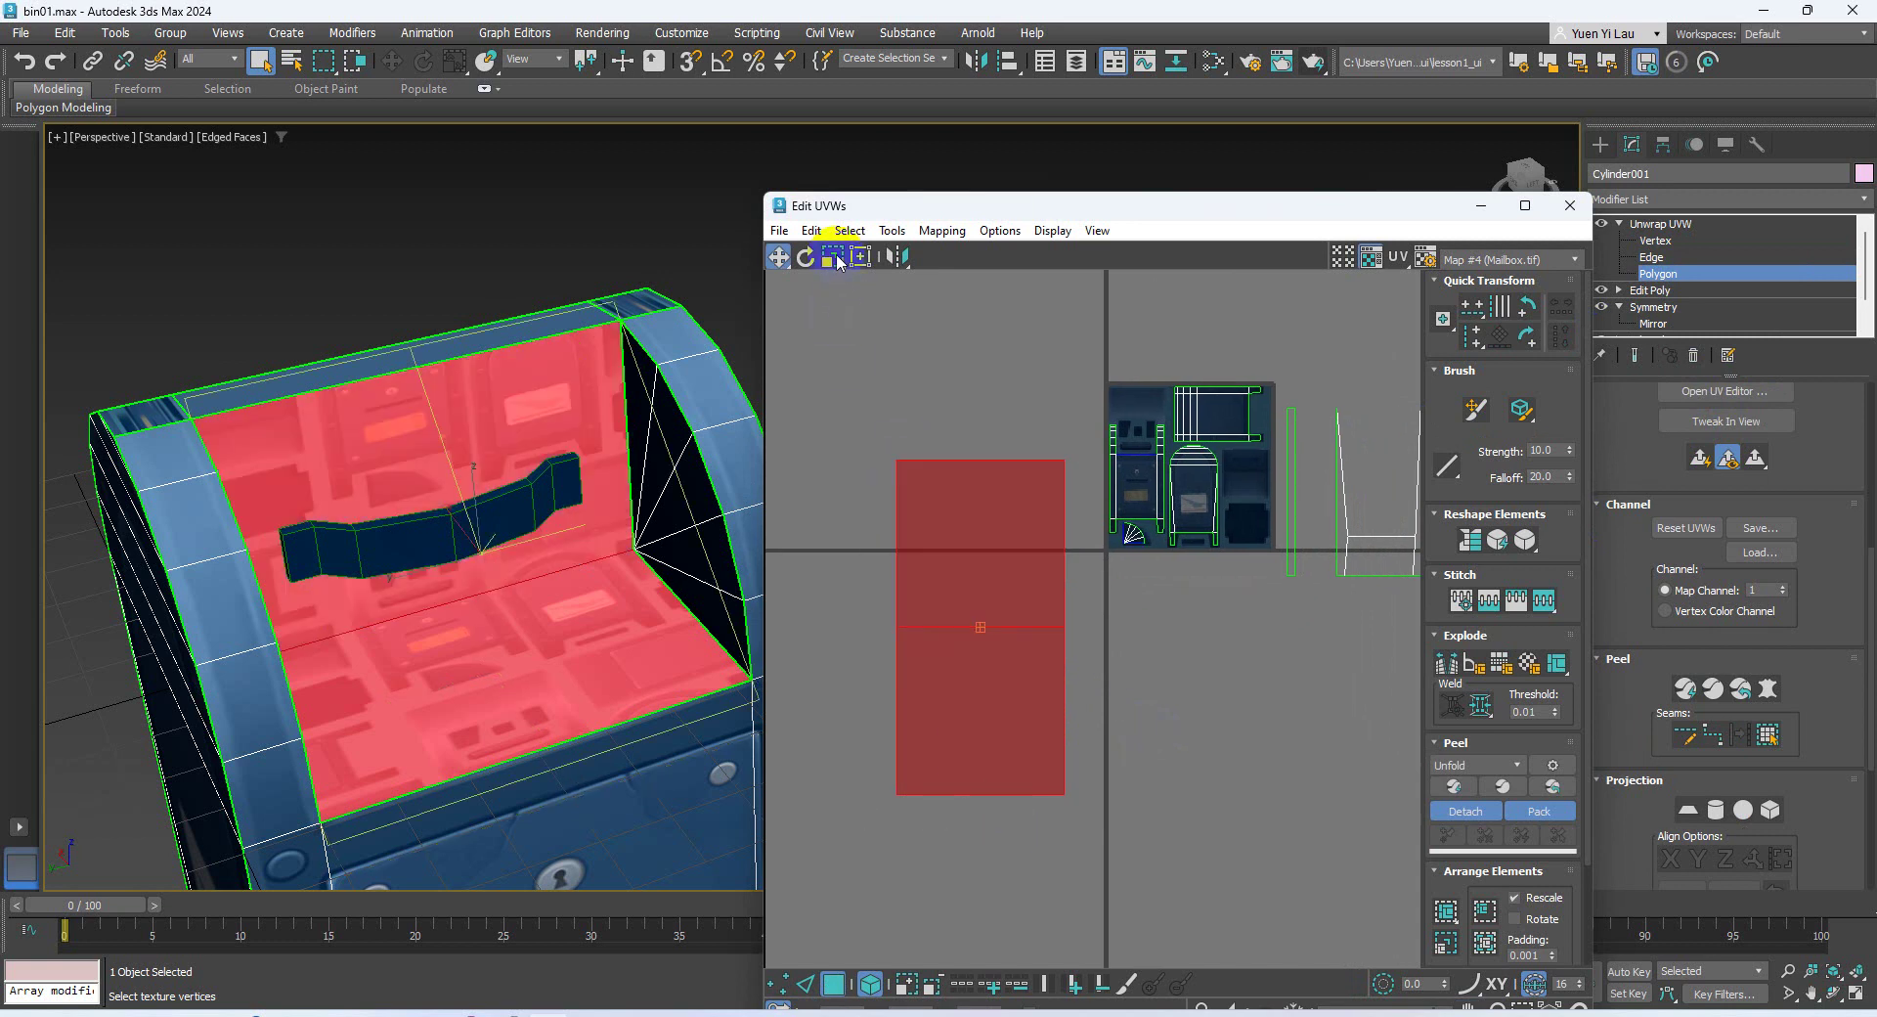
pyautogui.moveTo(1047, 490); pyautogui.dragTo(873, 954)
pyautogui.click(775, 258)
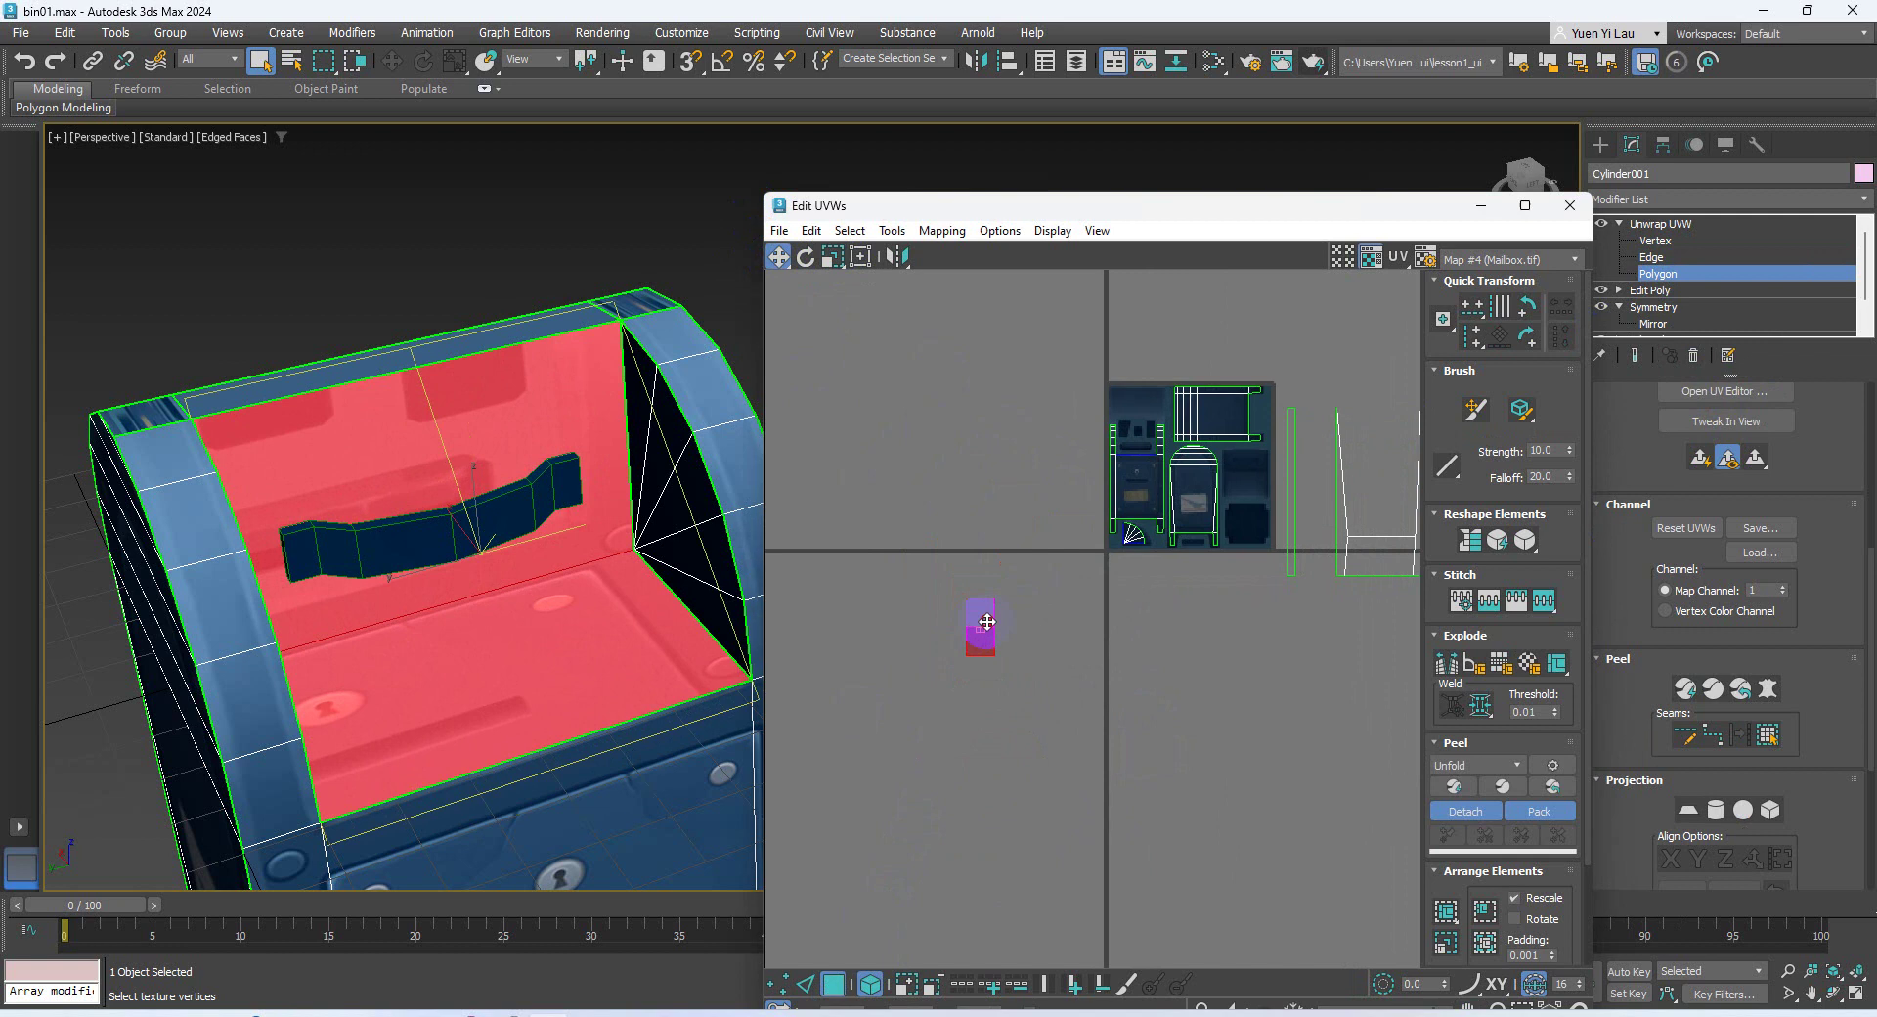
pyautogui.moveTo(988, 622); pyautogui.dragTo(1261, 466)
# Centre the stitched shell over the painted recess and reduce its height so it fits inside vertically
pyautogui.scroll(4, 1283, 485)
pyautogui.scroll(2, 1177, 409)
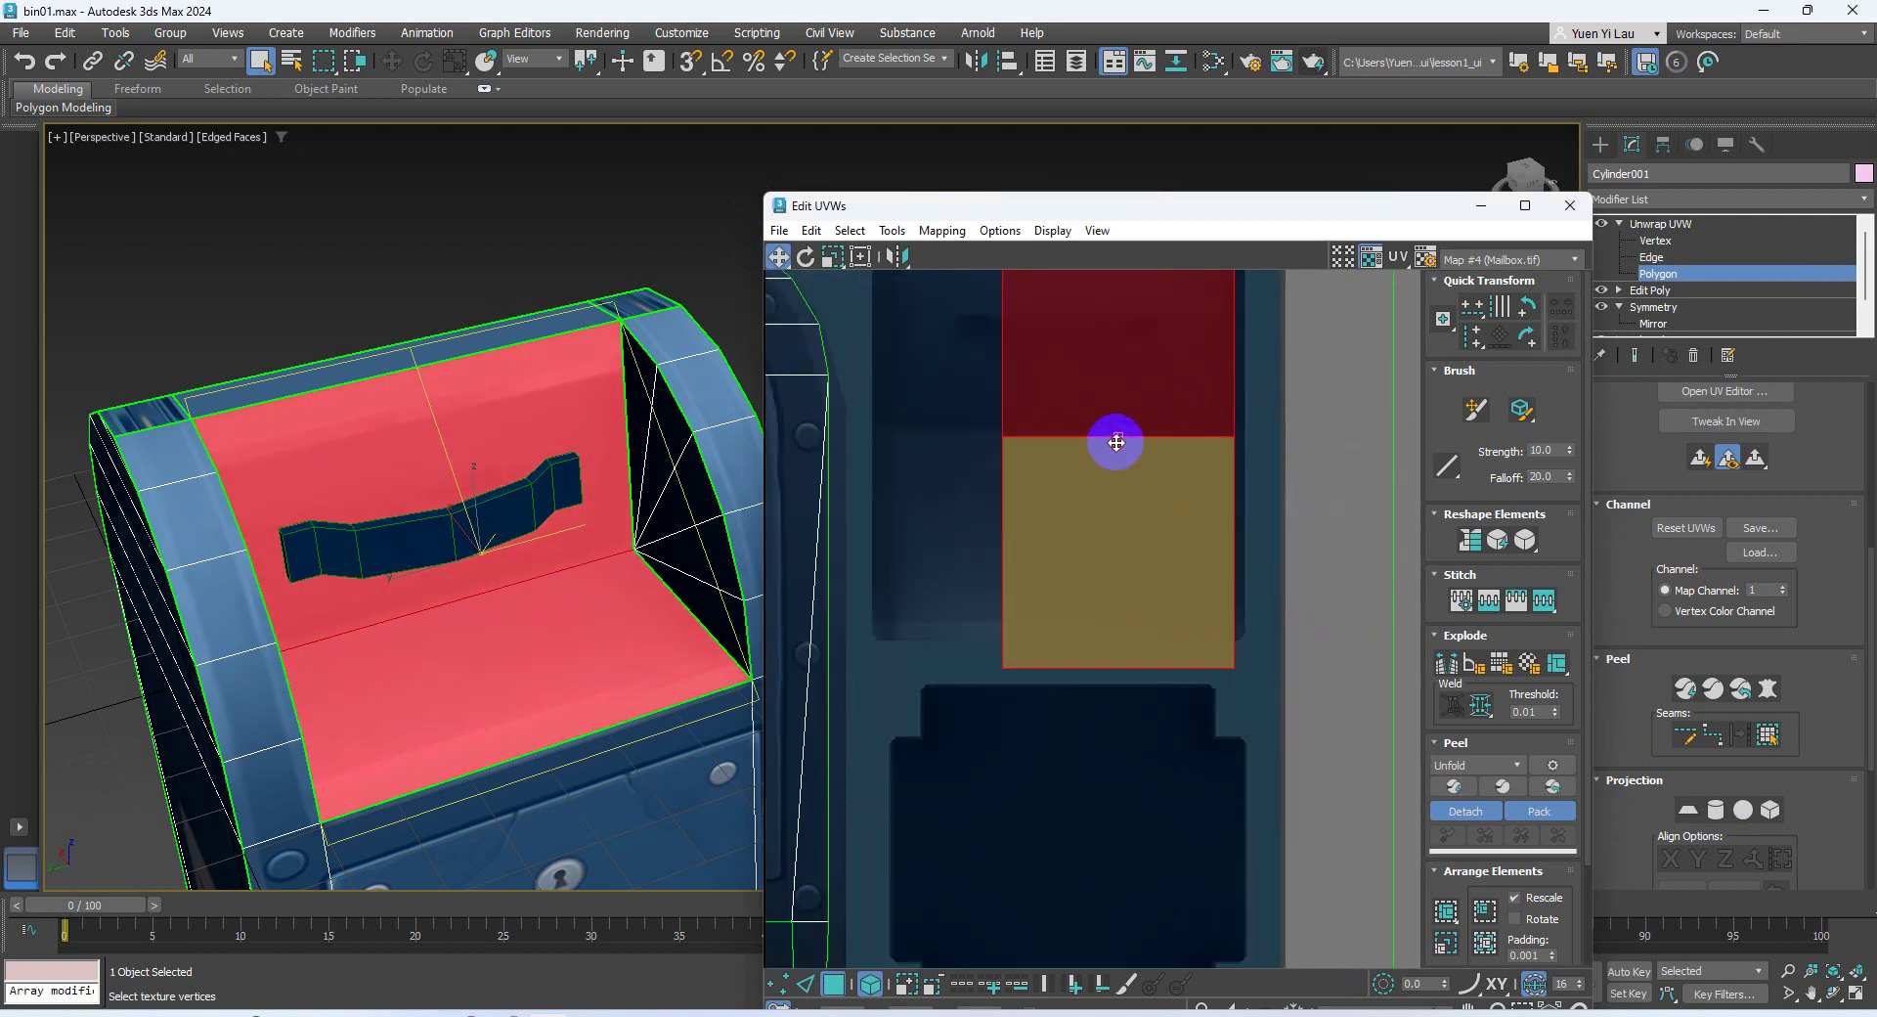
pyautogui.moveTo(1116, 442); pyautogui.dragTo(1075, 424)
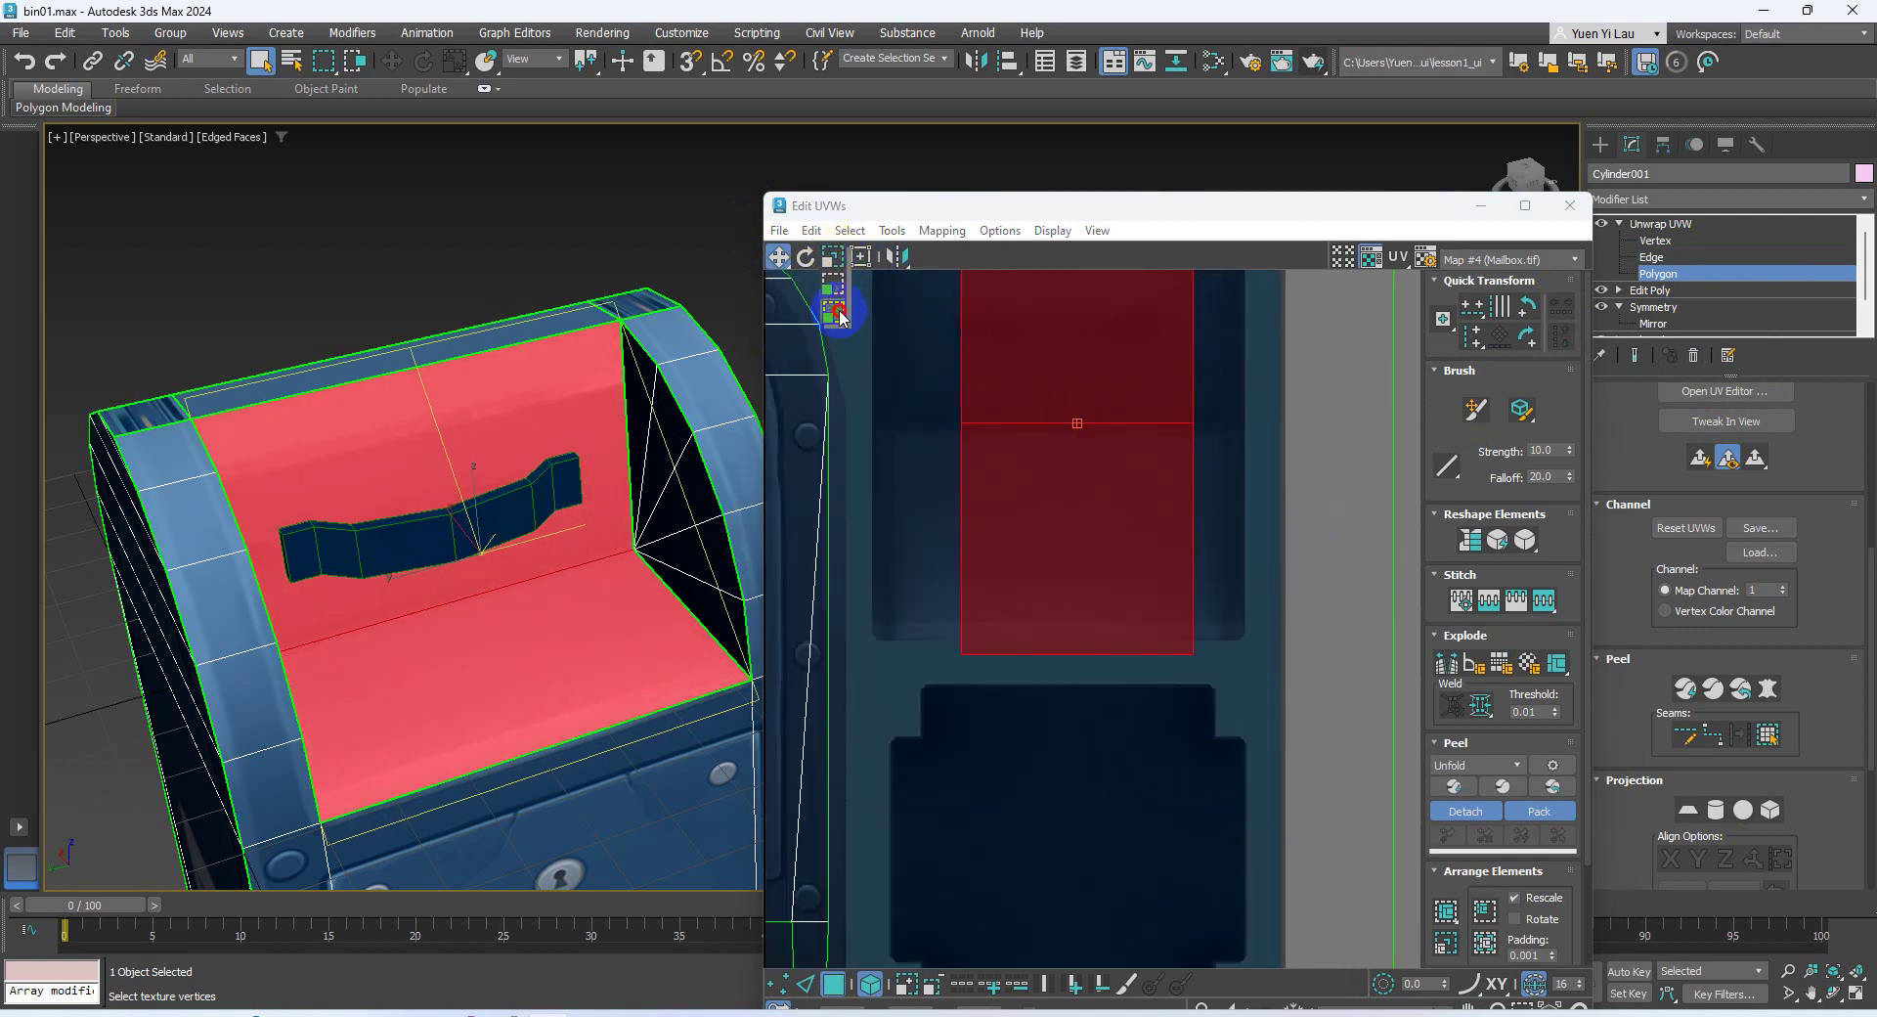
pyautogui.click(839, 313)
pyautogui.moveTo(1085, 338); pyautogui.dragTo(1091, 453)
pyautogui.moveTo(1147, 455); pyautogui.dragTo(1123, 578, button='middle')
pyautogui.moveTo(1061, 454); pyautogui.dragTo(1067, 437)
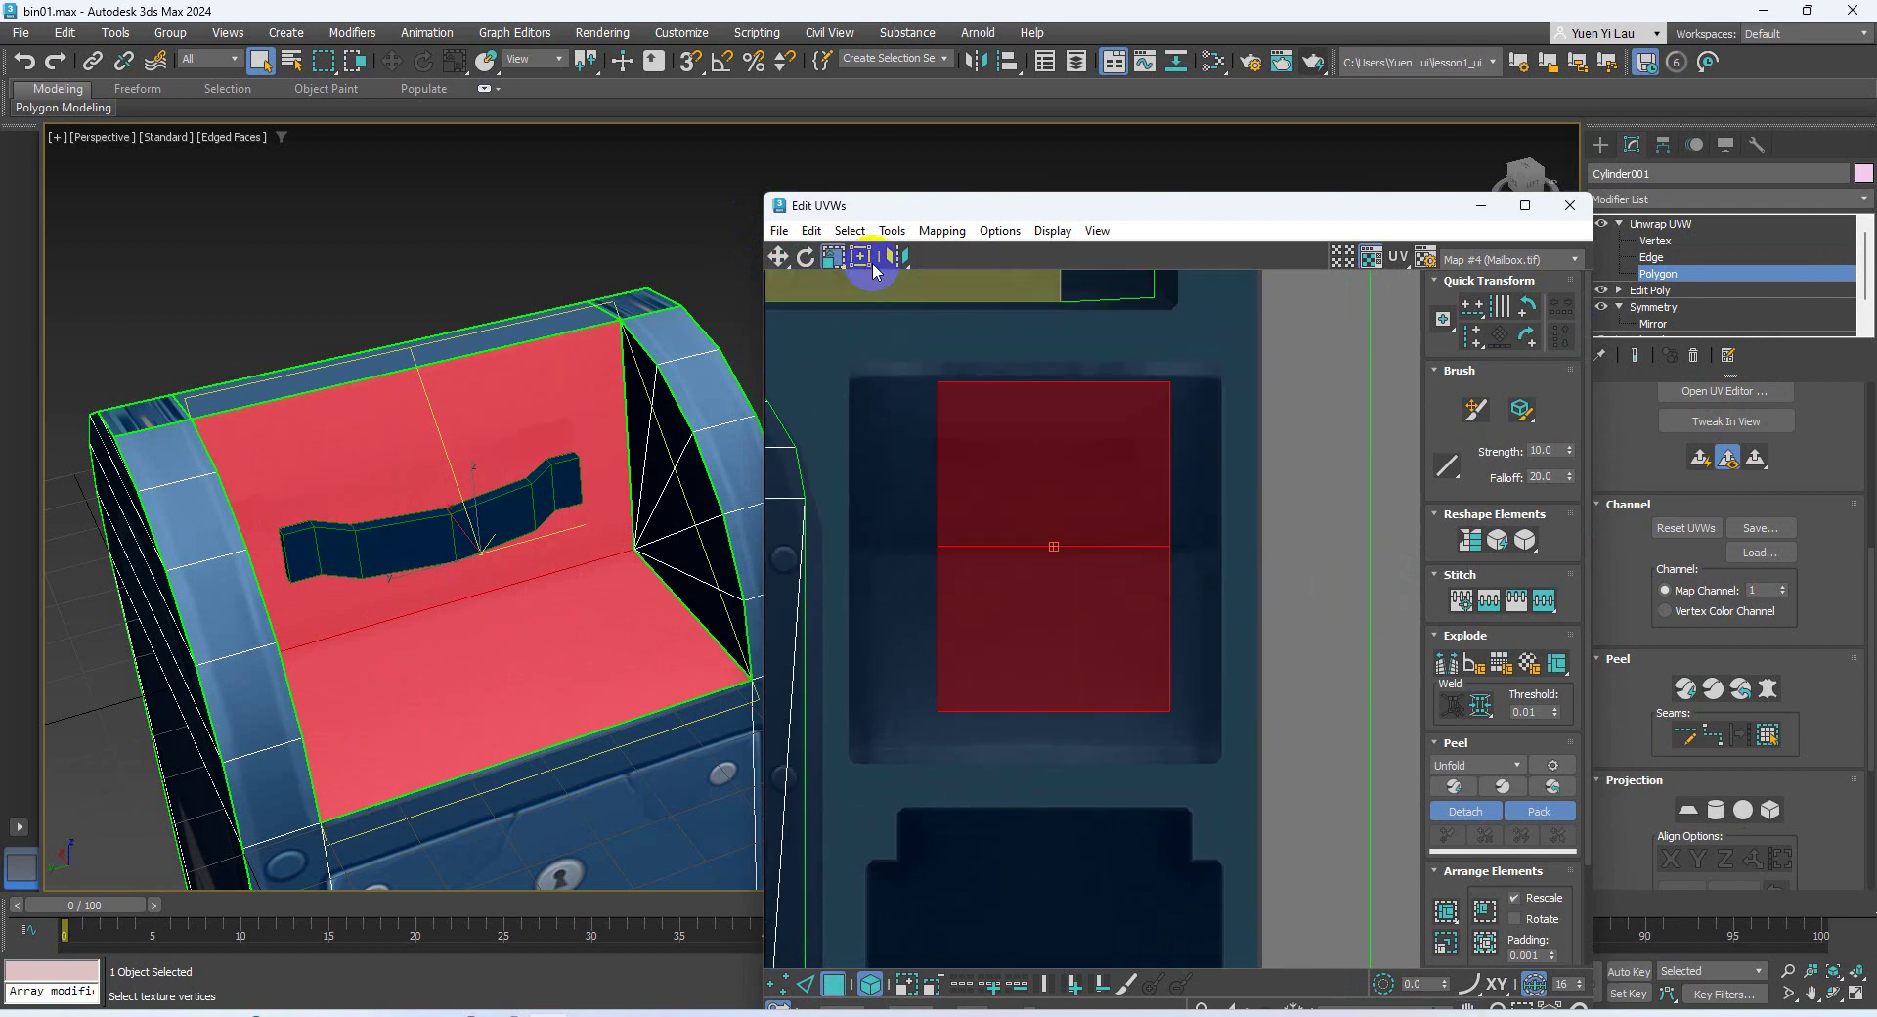
# Widen the stitched shell to nearly fill the painted recess, recentre it and check the mapping on the model
pyautogui.click(836, 238)
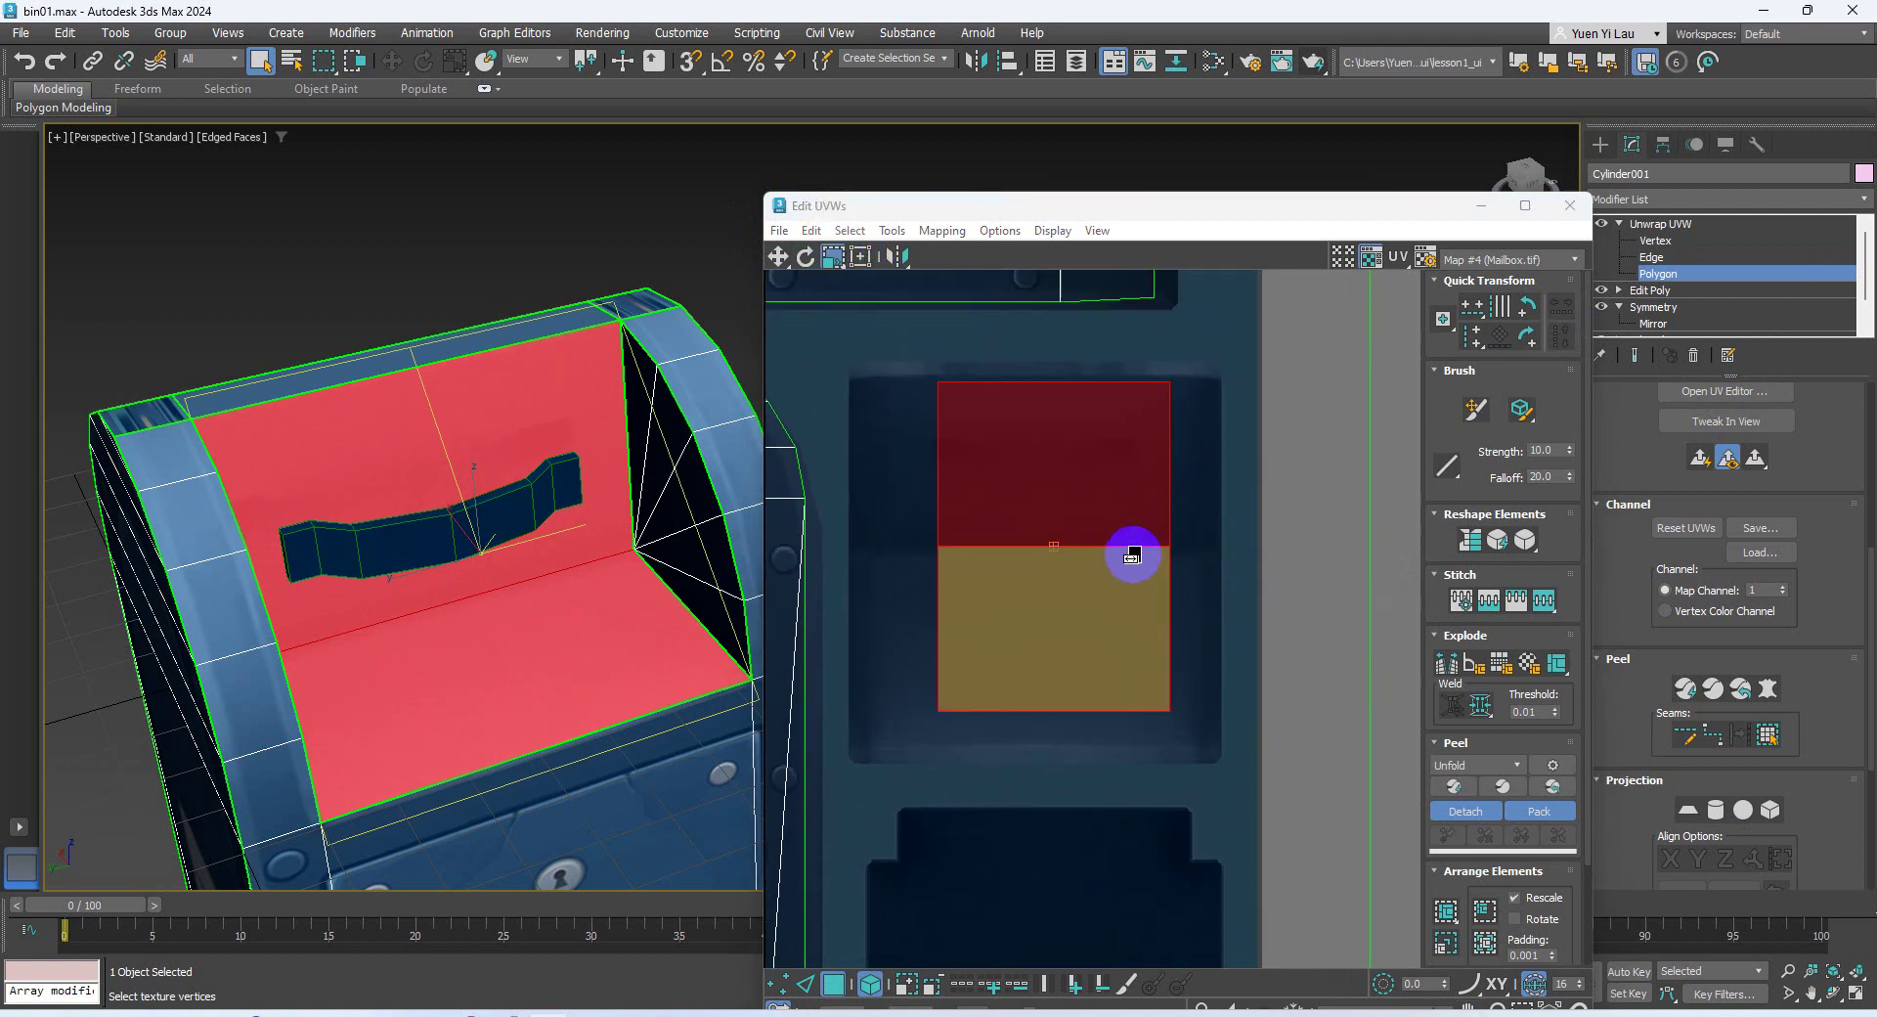
pyautogui.moveTo(1128, 548); pyautogui.dragTo(1253, 561)
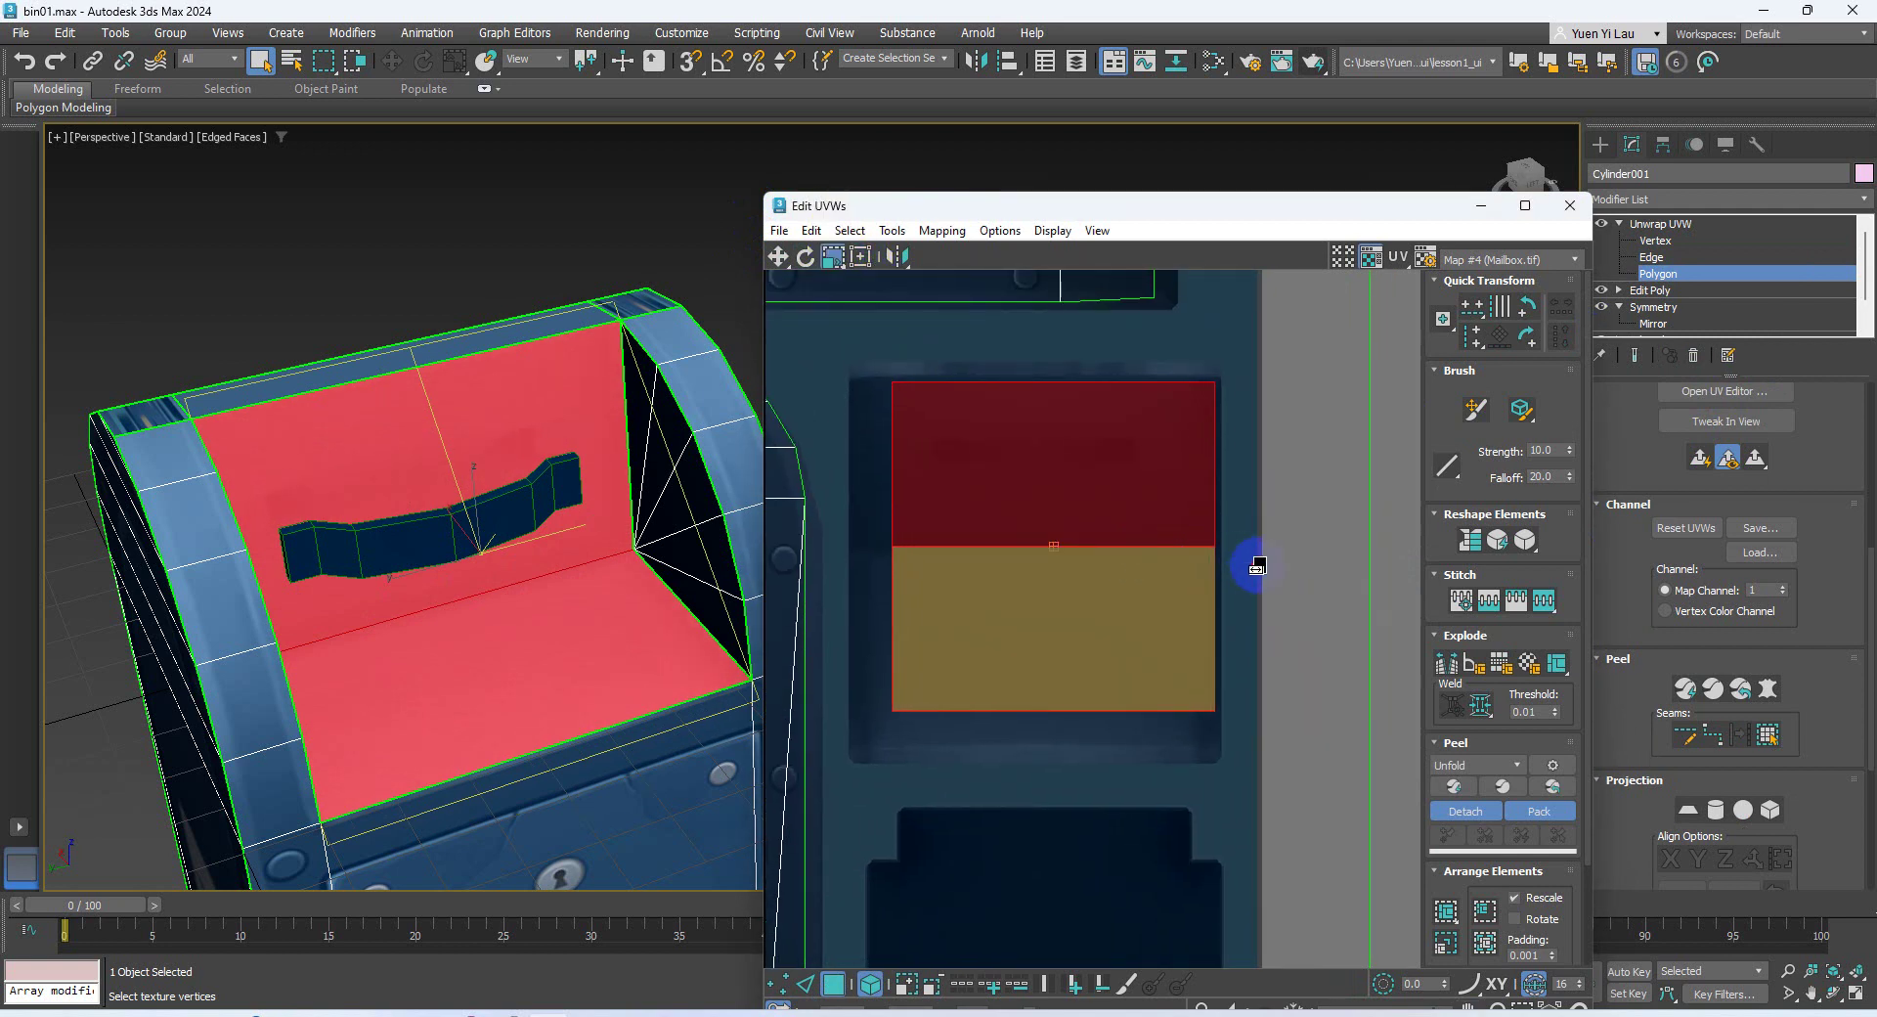
pyautogui.click(788, 266)
pyautogui.moveTo(1060, 540); pyautogui.dragTo(1037, 545)
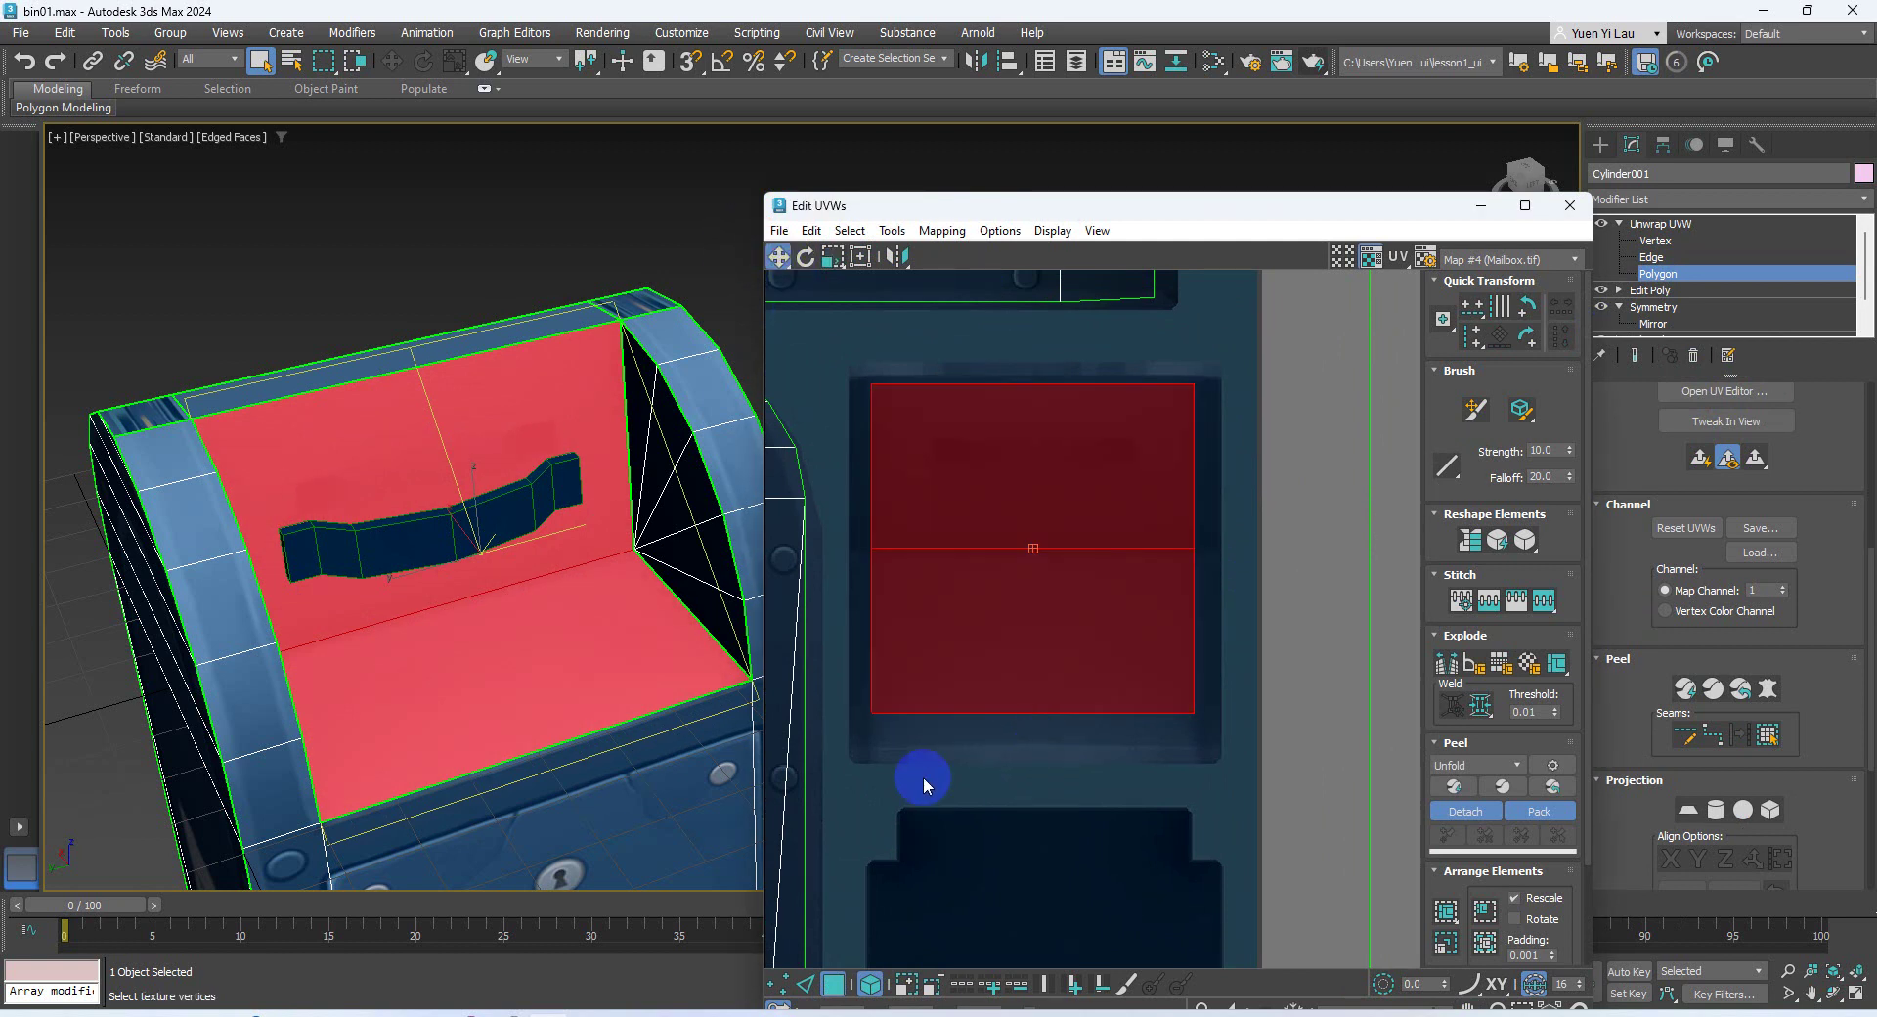
pyautogui.click(545, 720)
pyautogui.keyDown('alt'); pyautogui.moveTo(545, 721); pyautogui.dragTo(545, 692, button='middle'); pyautogui.keyUp('alt')
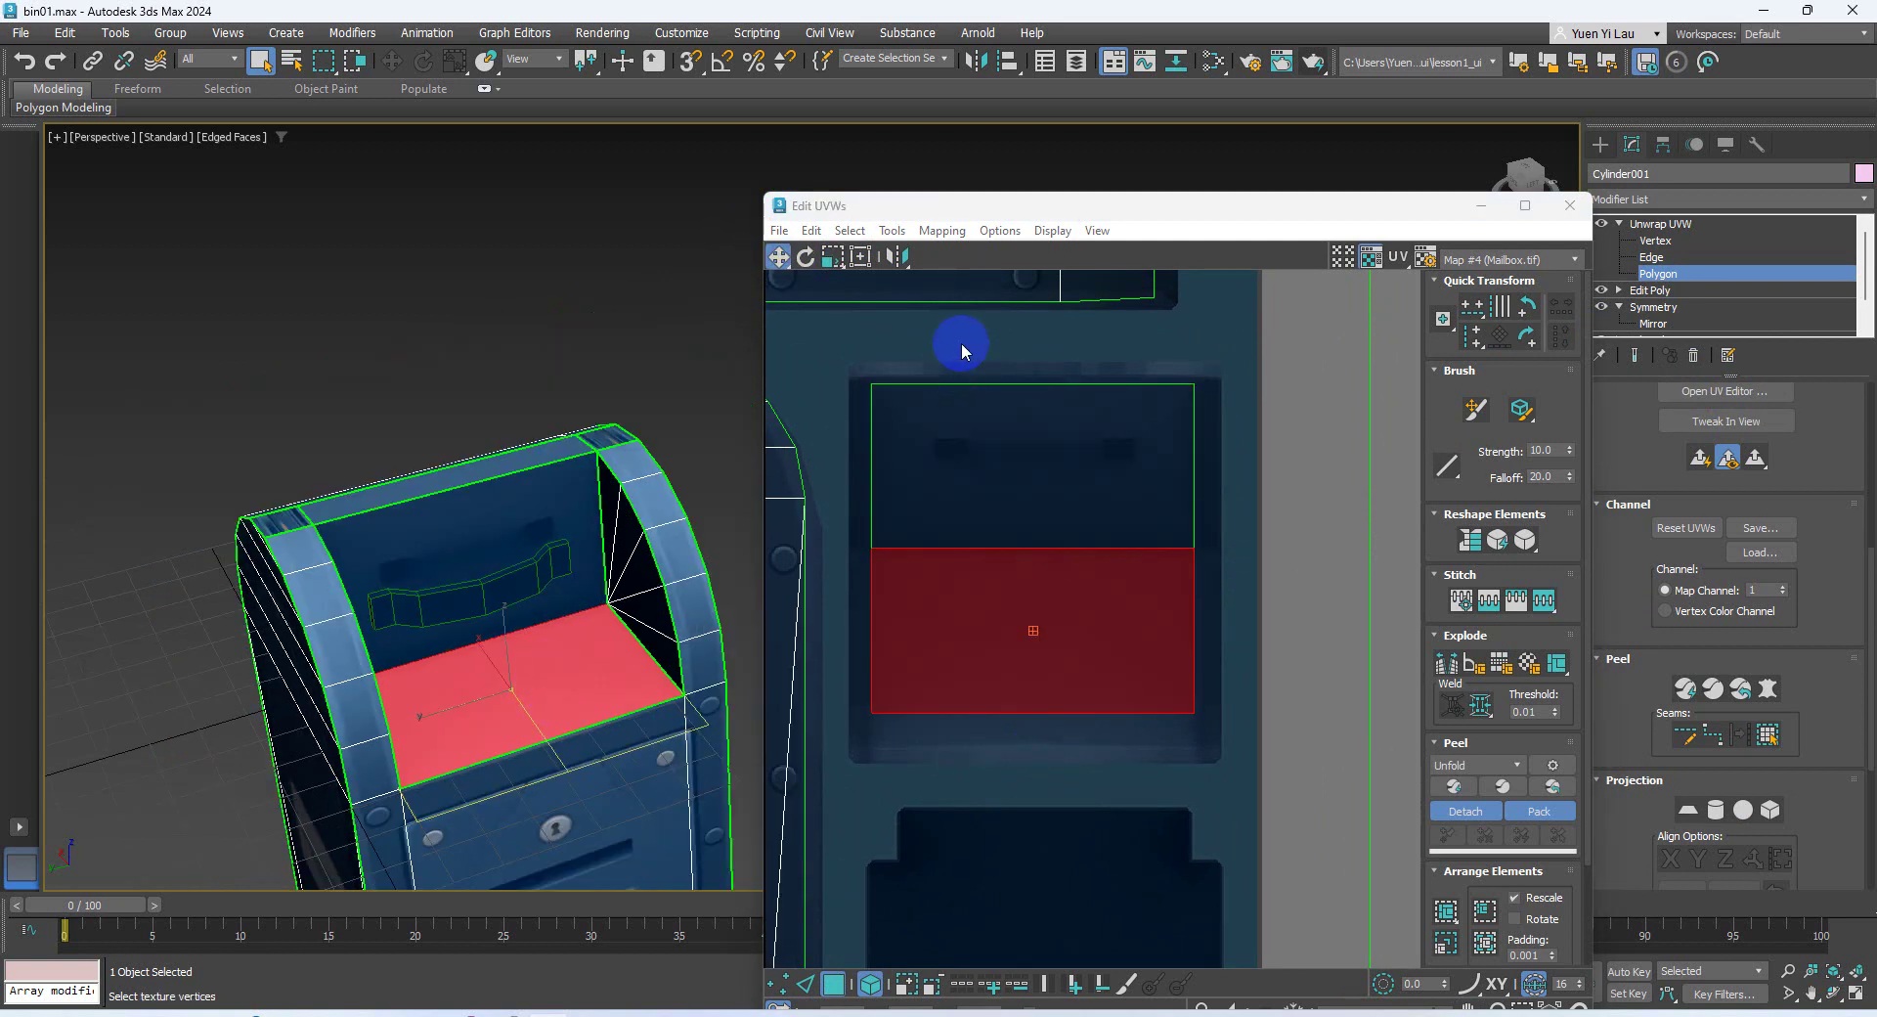
pyautogui.moveTo(1258, 626); pyautogui.dragTo(1125, 468)
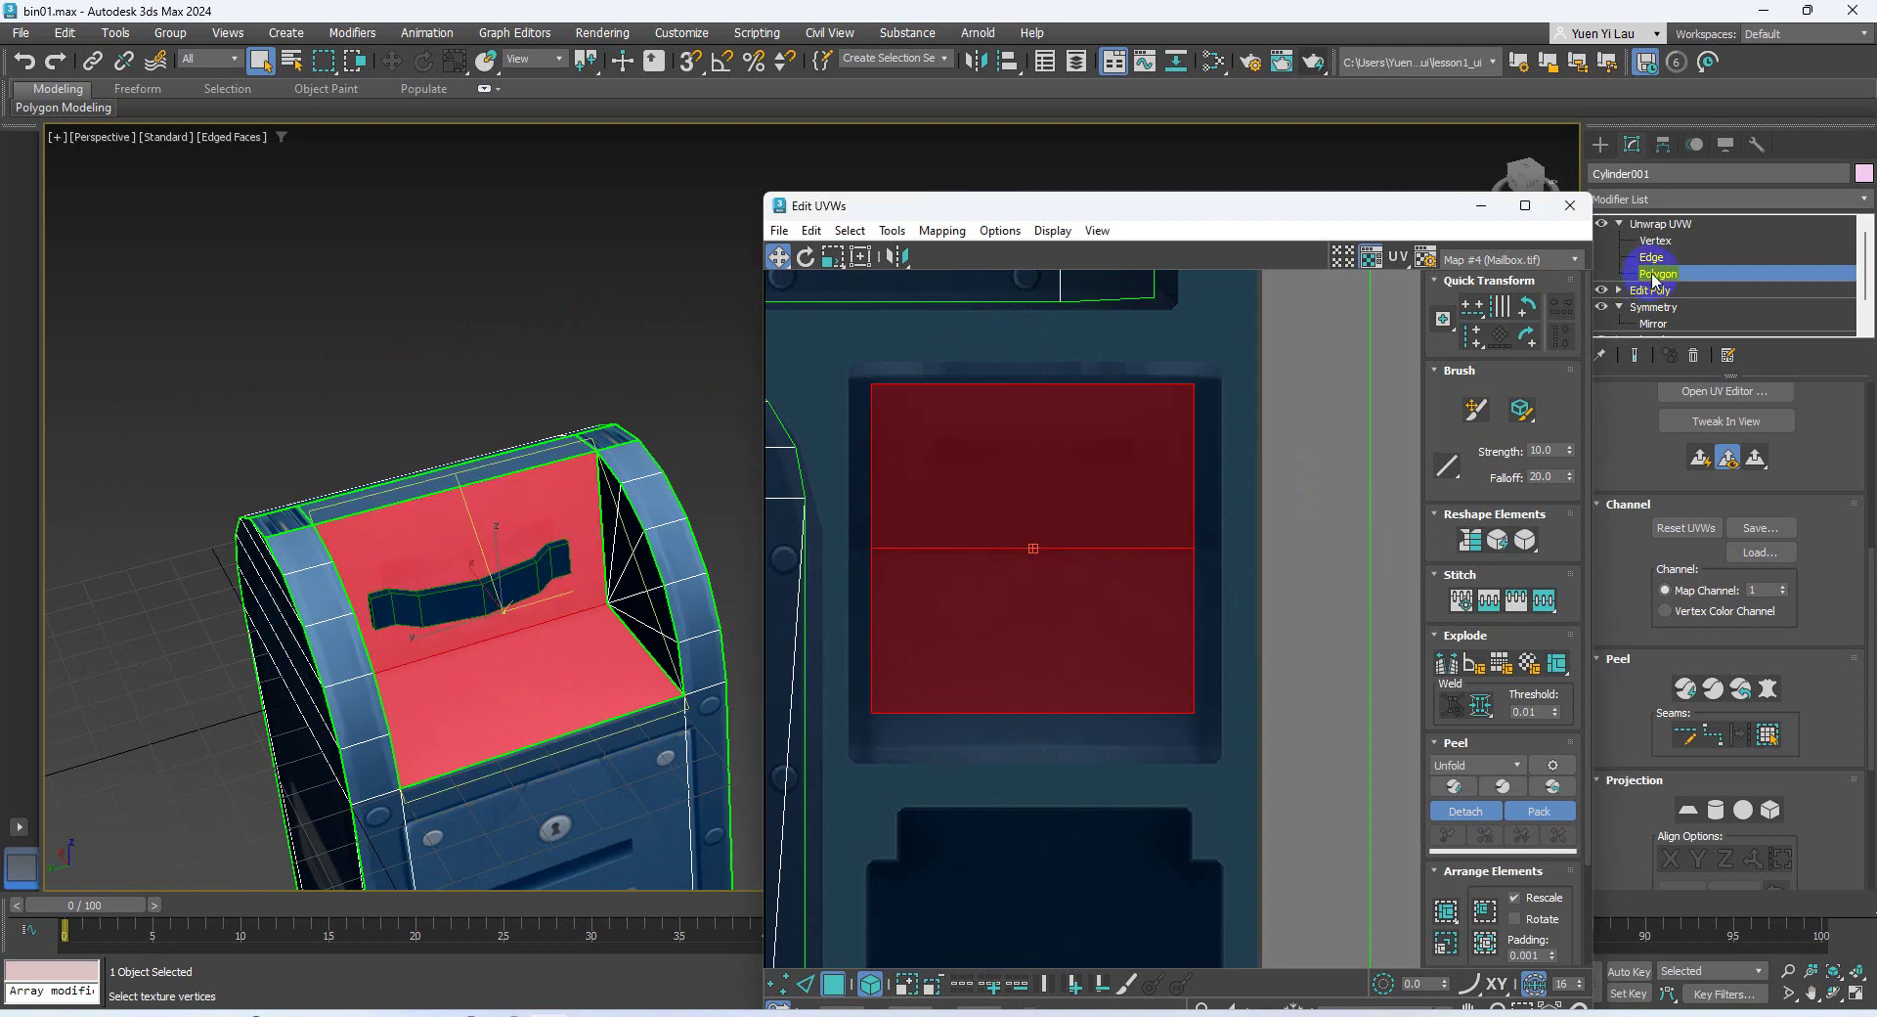
# Leave the mailbox's face editing, select the handle and shift it slightly at the inner back wall
pyautogui.click(1655, 276)
pyautogui.click(346, 478)
pyautogui.click(442, 598)
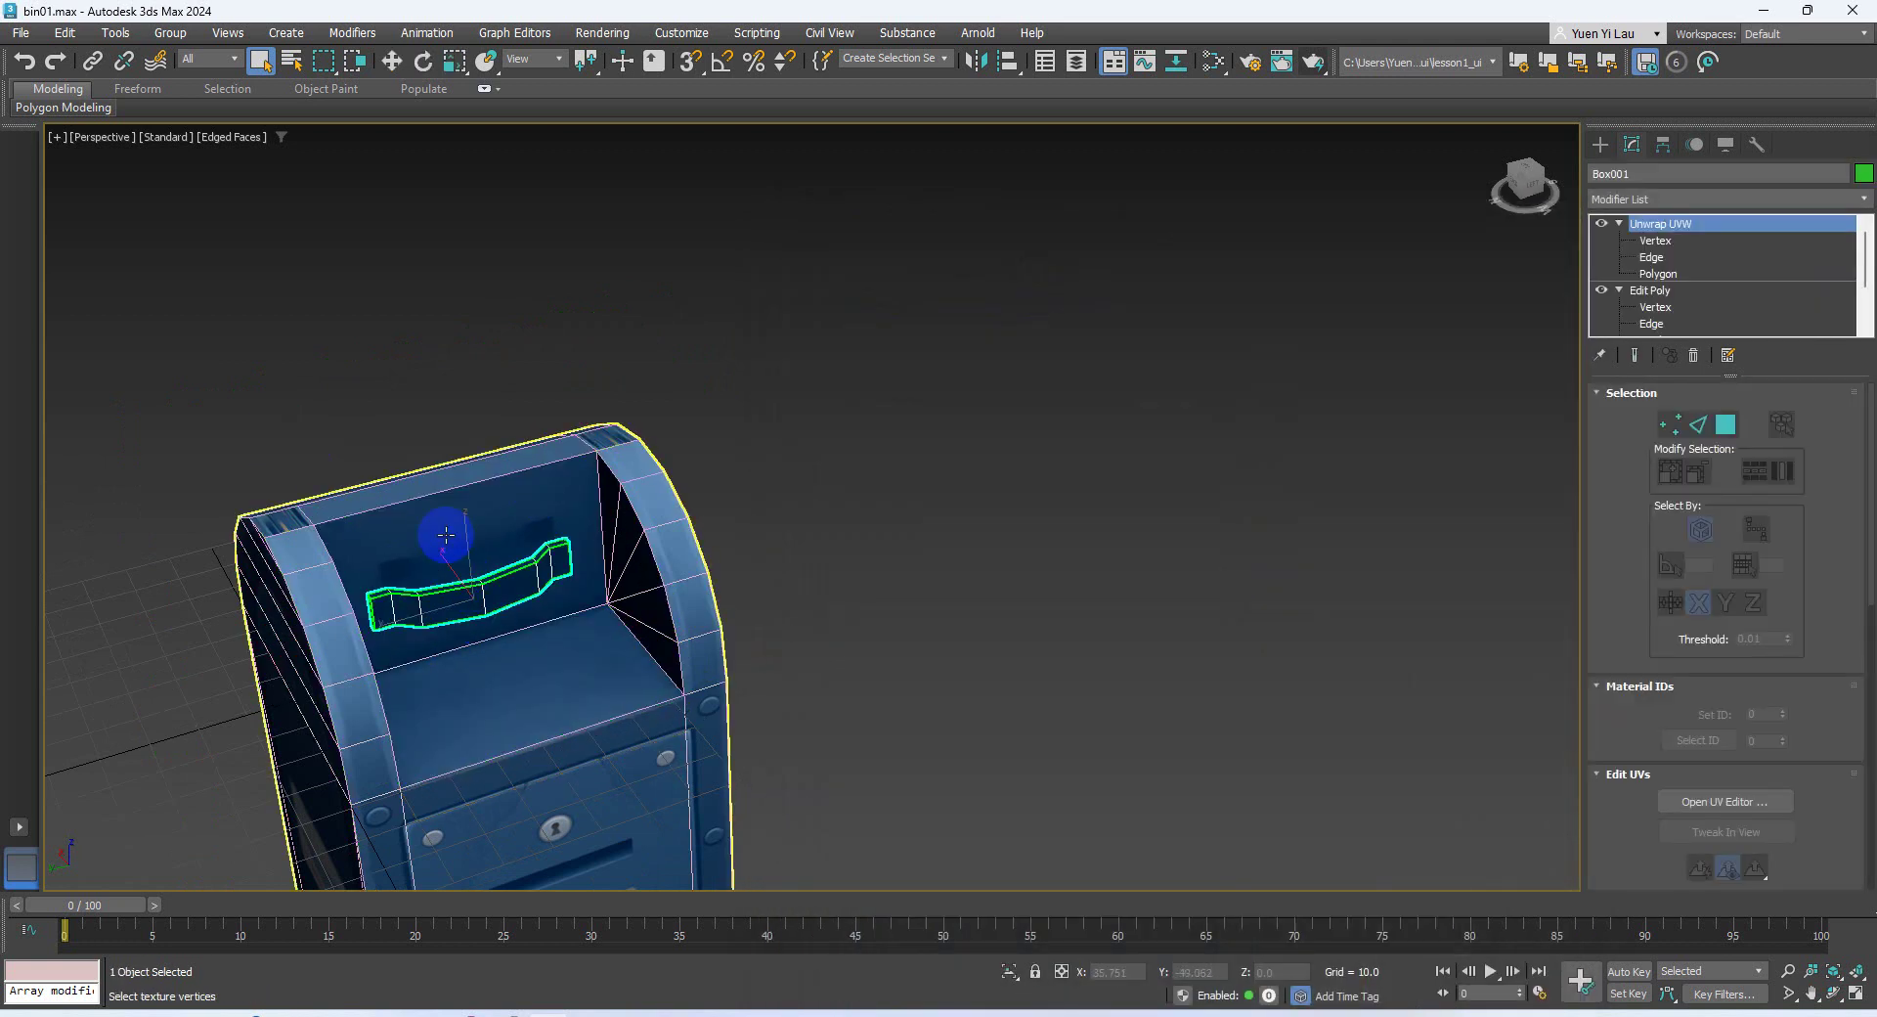
pyautogui.click(392, 61)
pyautogui.moveTo(469, 544); pyautogui.dragTo(460, 532)
pyautogui.click(987, 584)
# Return to polygon editing on the mailbox body, reopen its UV editor and select the rear panel's uppermost middle face
pyautogui.keyDown('alt'); pyautogui.moveTo(684, 508); pyautogui.dragTo(915, 628, button='middle'); pyautogui.keyUp('alt')
pyautogui.click(681, 545)
pyautogui.click(1665, 275)
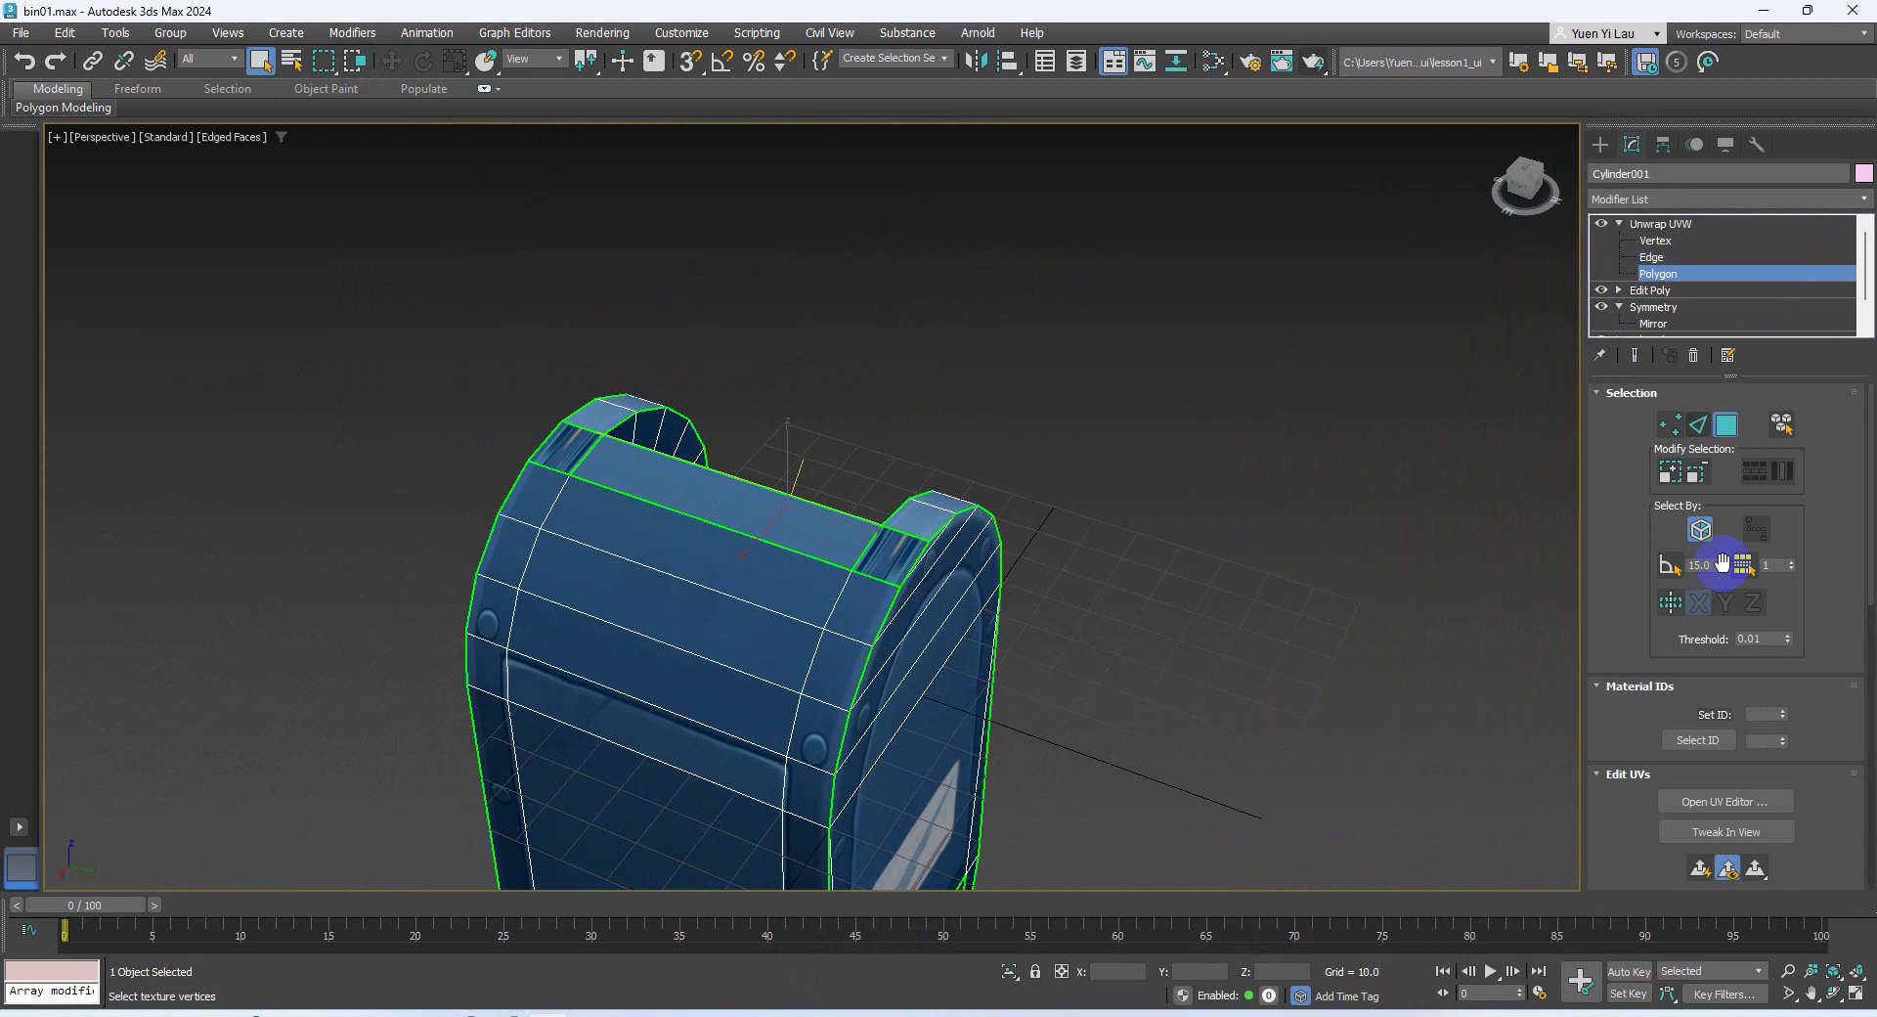
pyautogui.scroll(-11, 1740, 772)
pyautogui.scroll(-2, 1233, 656)
pyautogui.scroll(6, 945, 566)
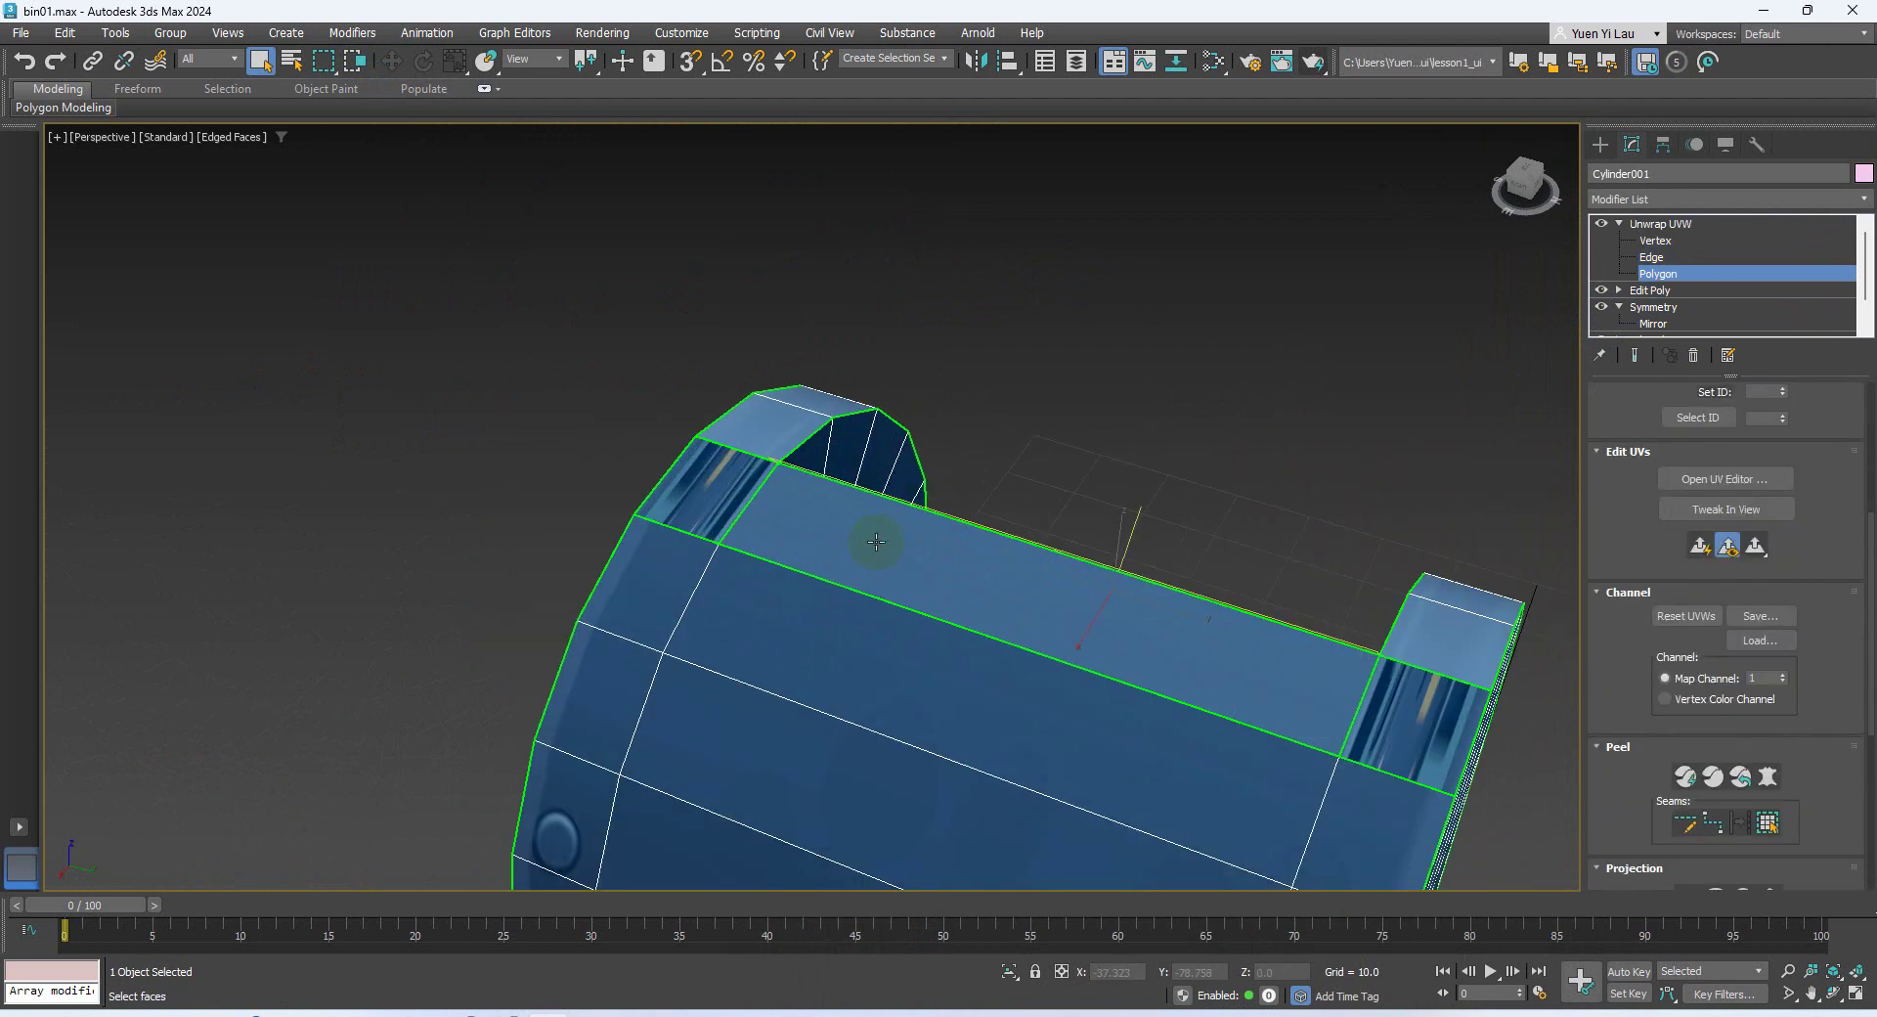
pyautogui.scroll(-4, 1750, 782)
pyautogui.scroll(3, 1731, 682)
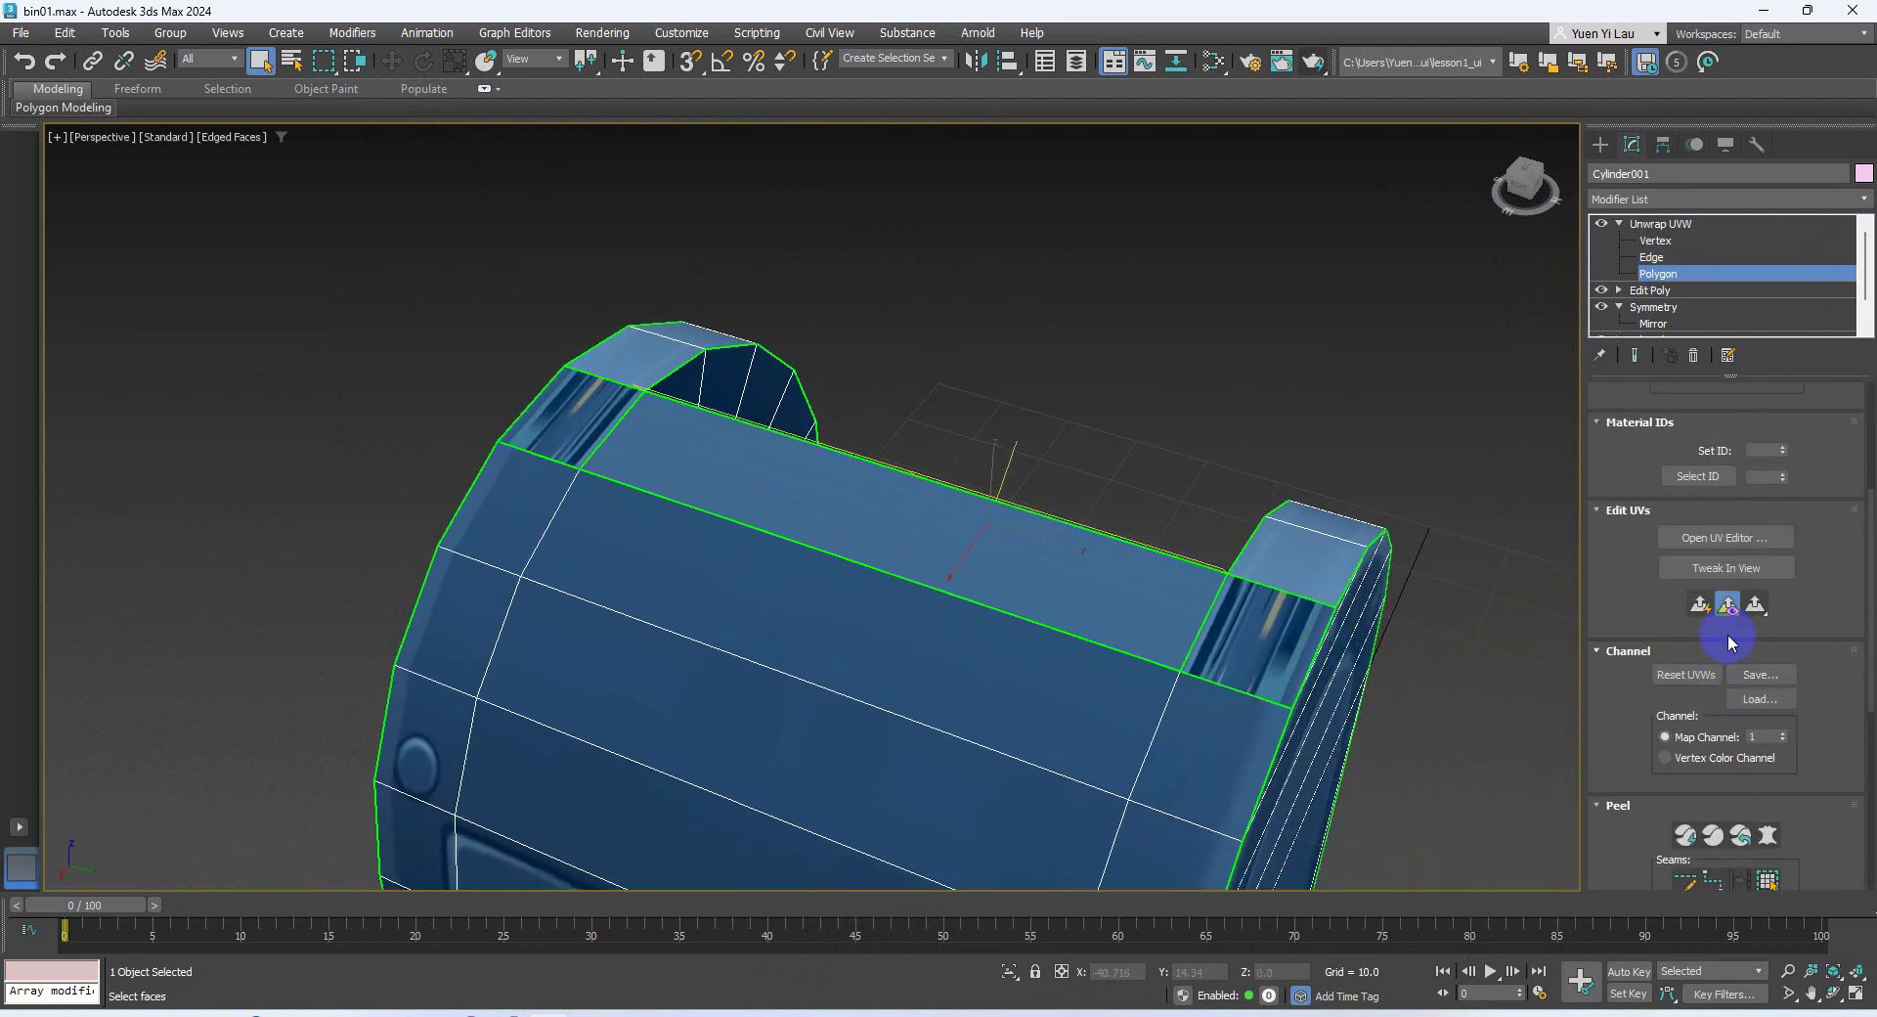
pyautogui.click(1724, 539)
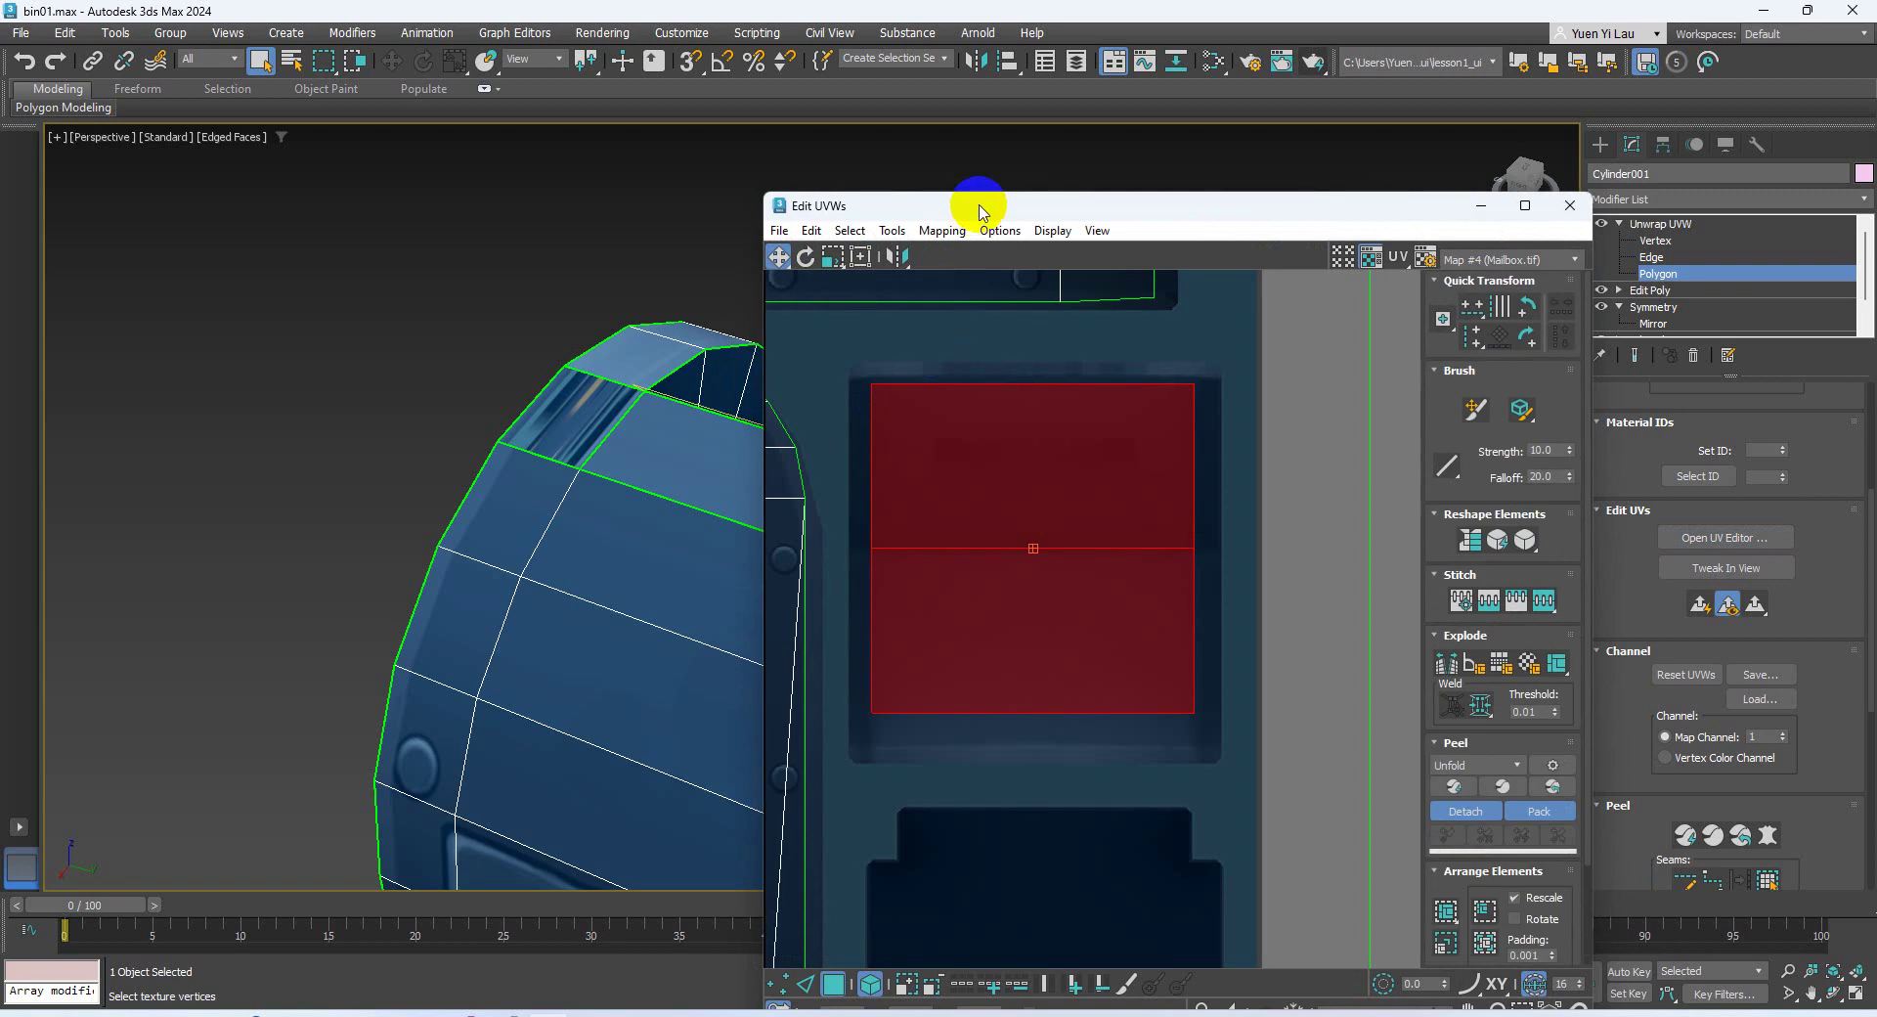
pyautogui.moveTo(972, 208); pyautogui.dragTo(1217, 247)
pyautogui.scroll(-5, 866, 657)
pyautogui.click(889, 604)
pyautogui.scroll(-6, 1303, 593)
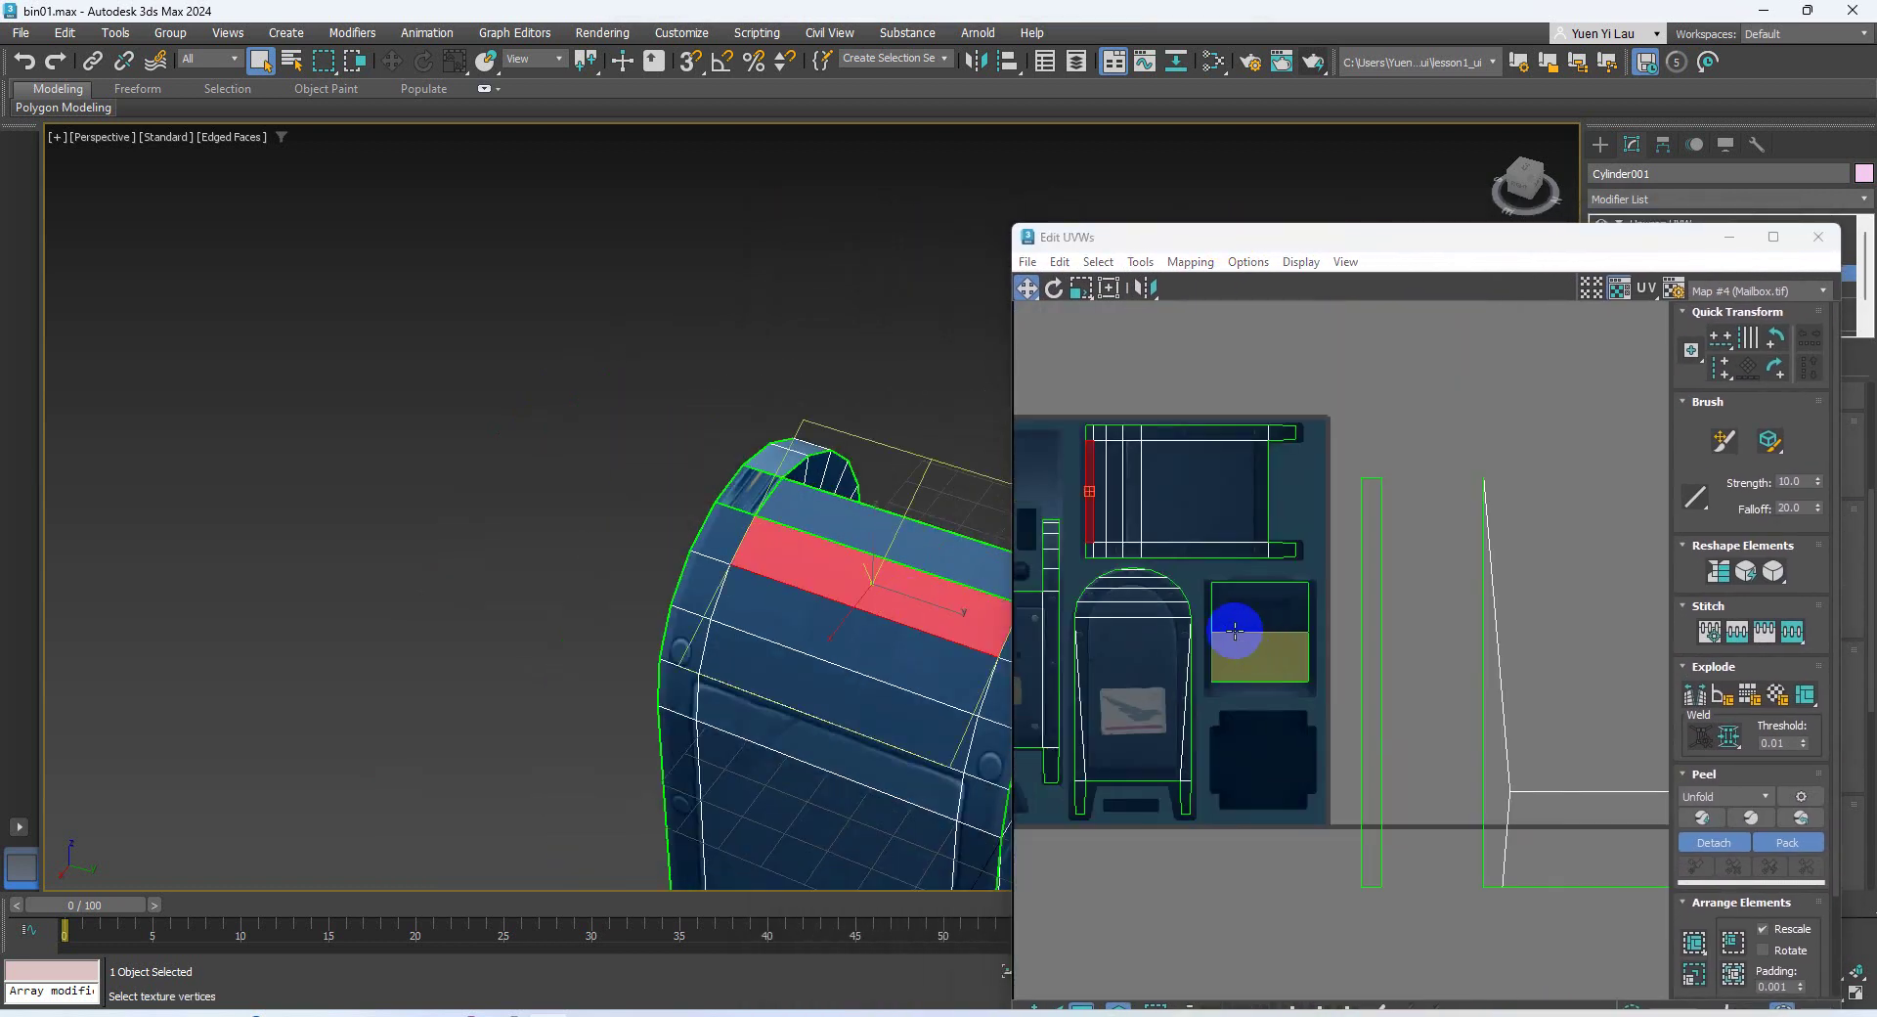
pyautogui.scroll(3, 1369, 548)
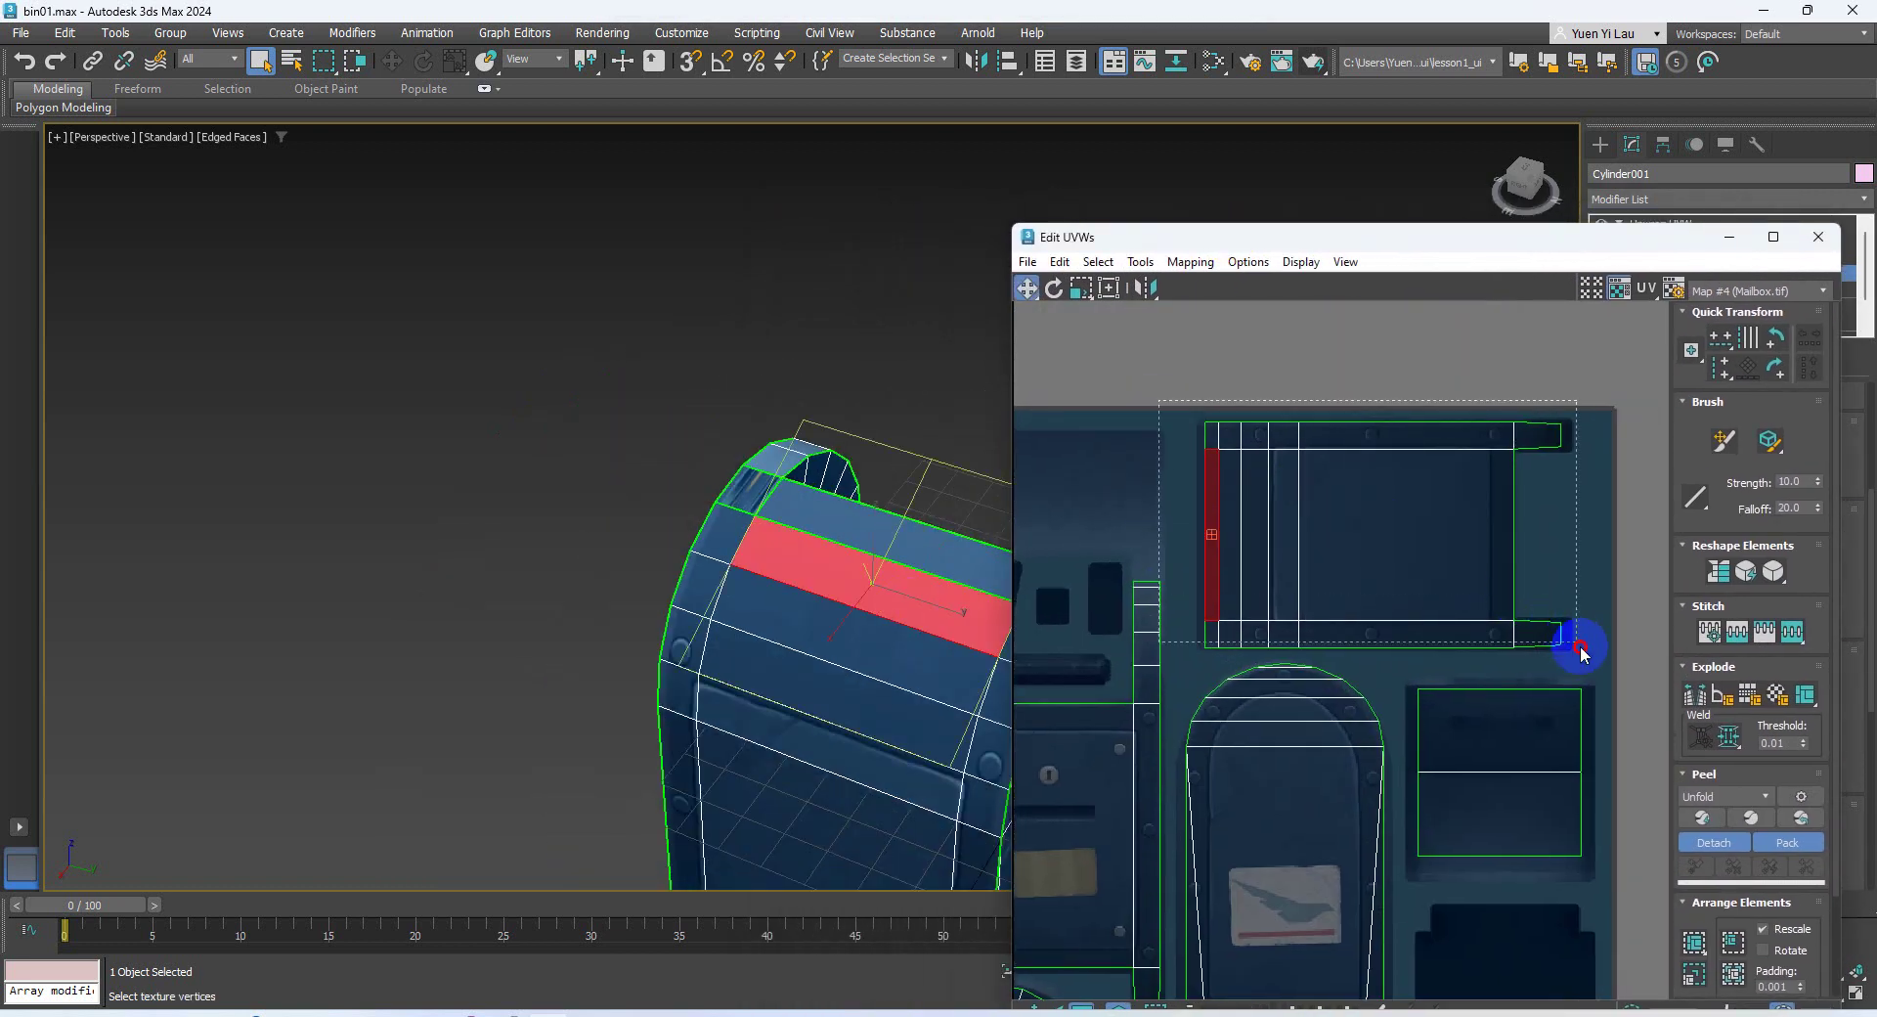
# Select only the rear panel's shell, narrow it slightly and shift it so its legs line up with the painted legs
pyautogui.click(1501, 580)
pyautogui.click(1080, 287)
pyautogui.moveTo(1279, 519); pyautogui.dragTo(1268, 523)
pyautogui.hotkey('ctrl', 'z')
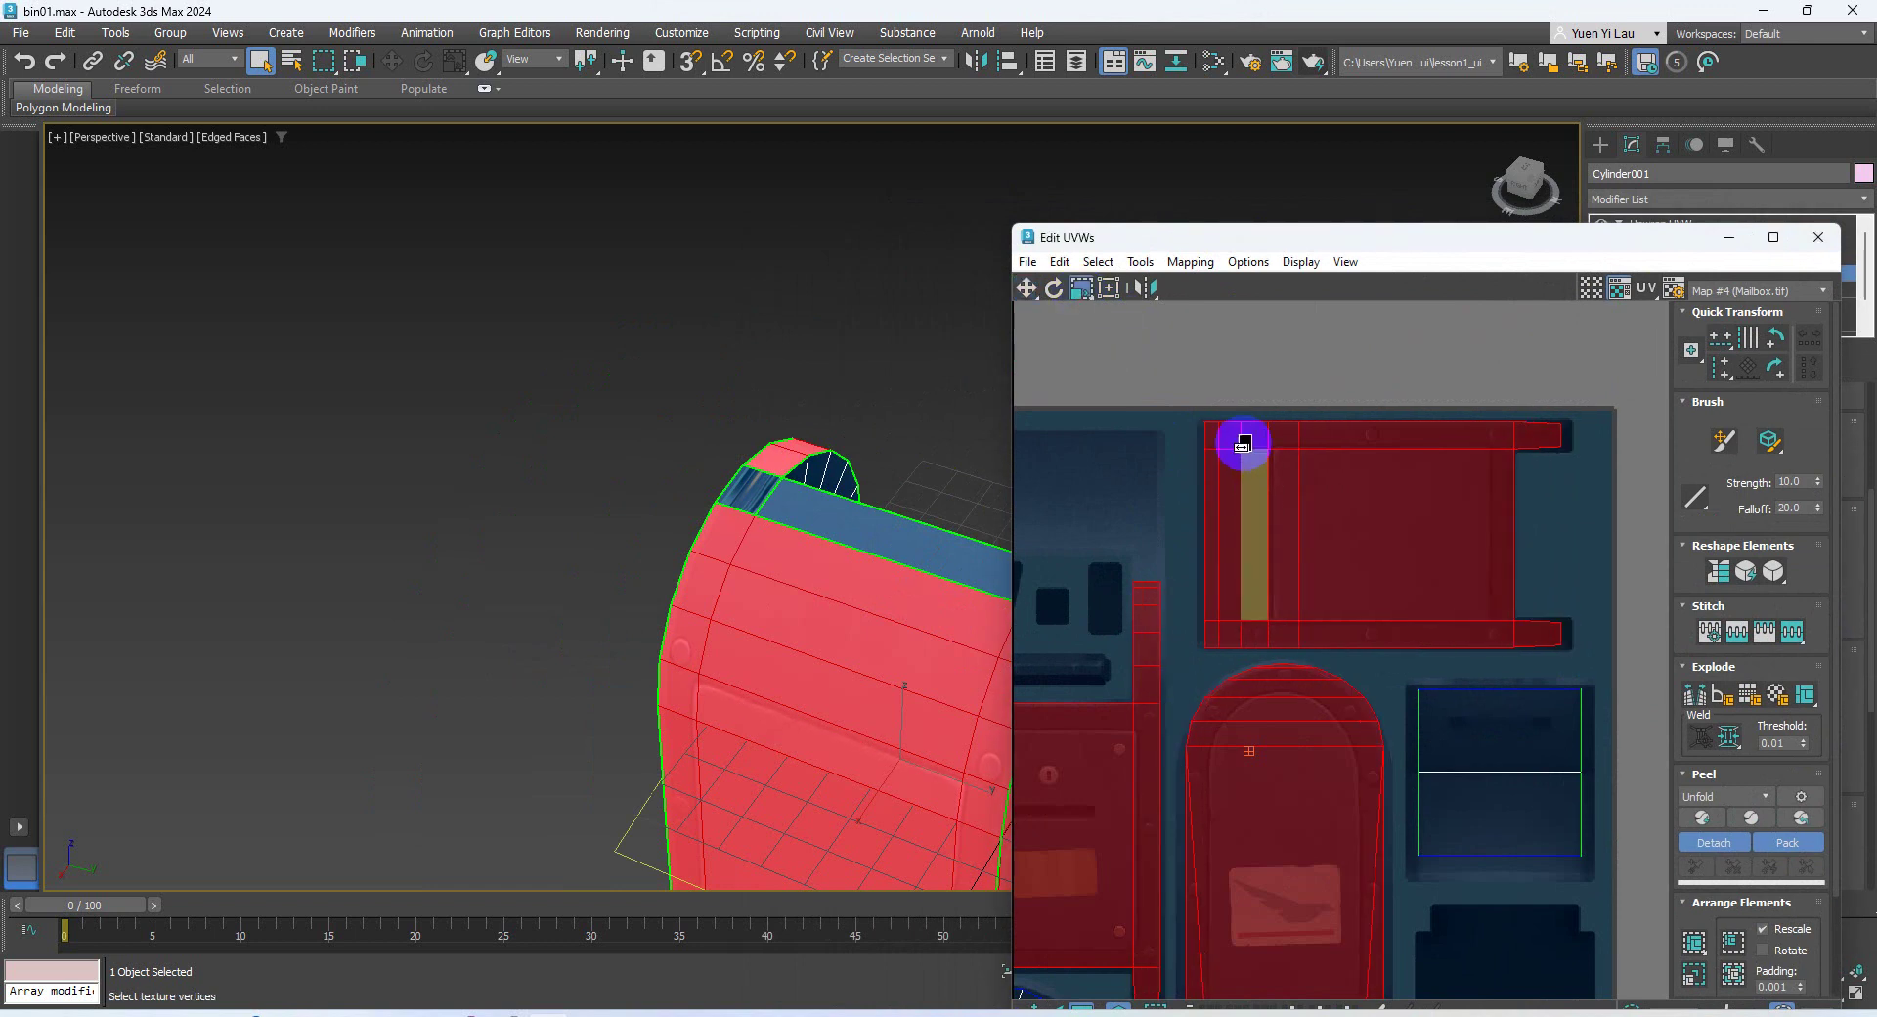
pyautogui.moveTo(1165, 374); pyautogui.dragTo(1458, 504)
pyautogui.click(1026, 287)
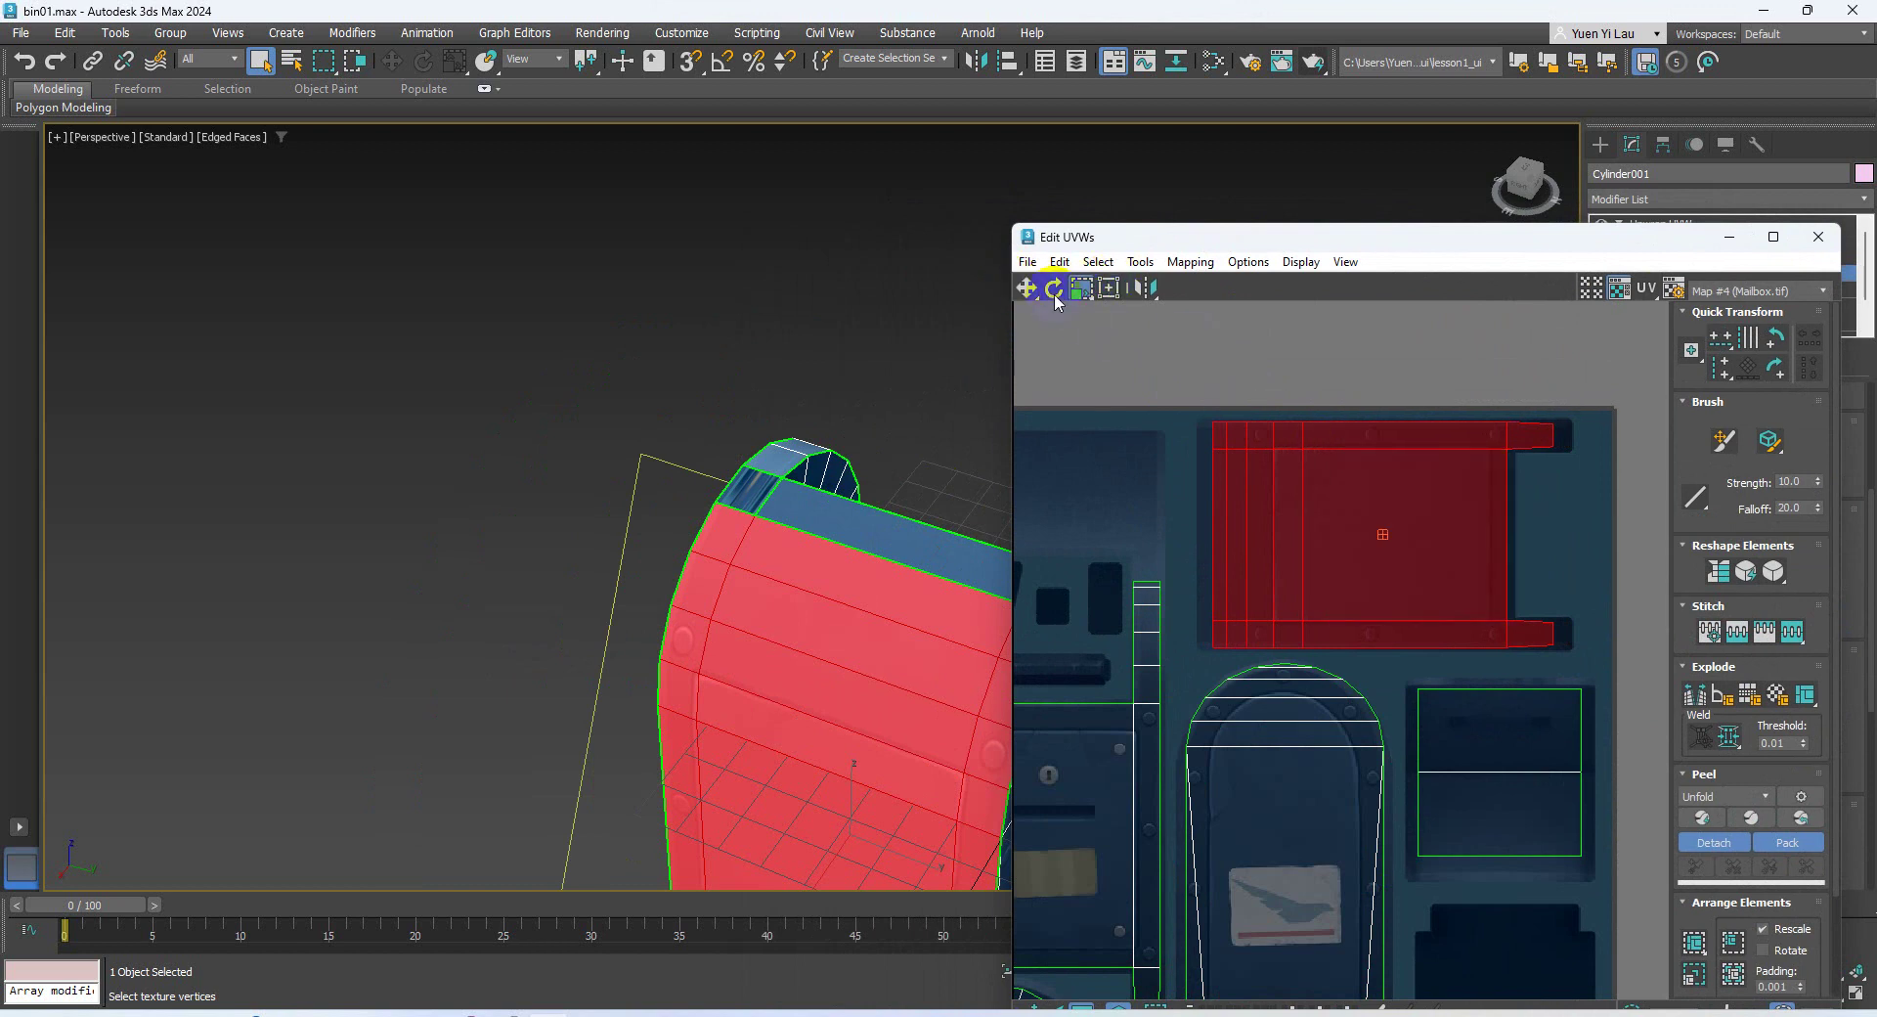
pyautogui.moveTo(1322, 498); pyautogui.dragTo(1335, 500)
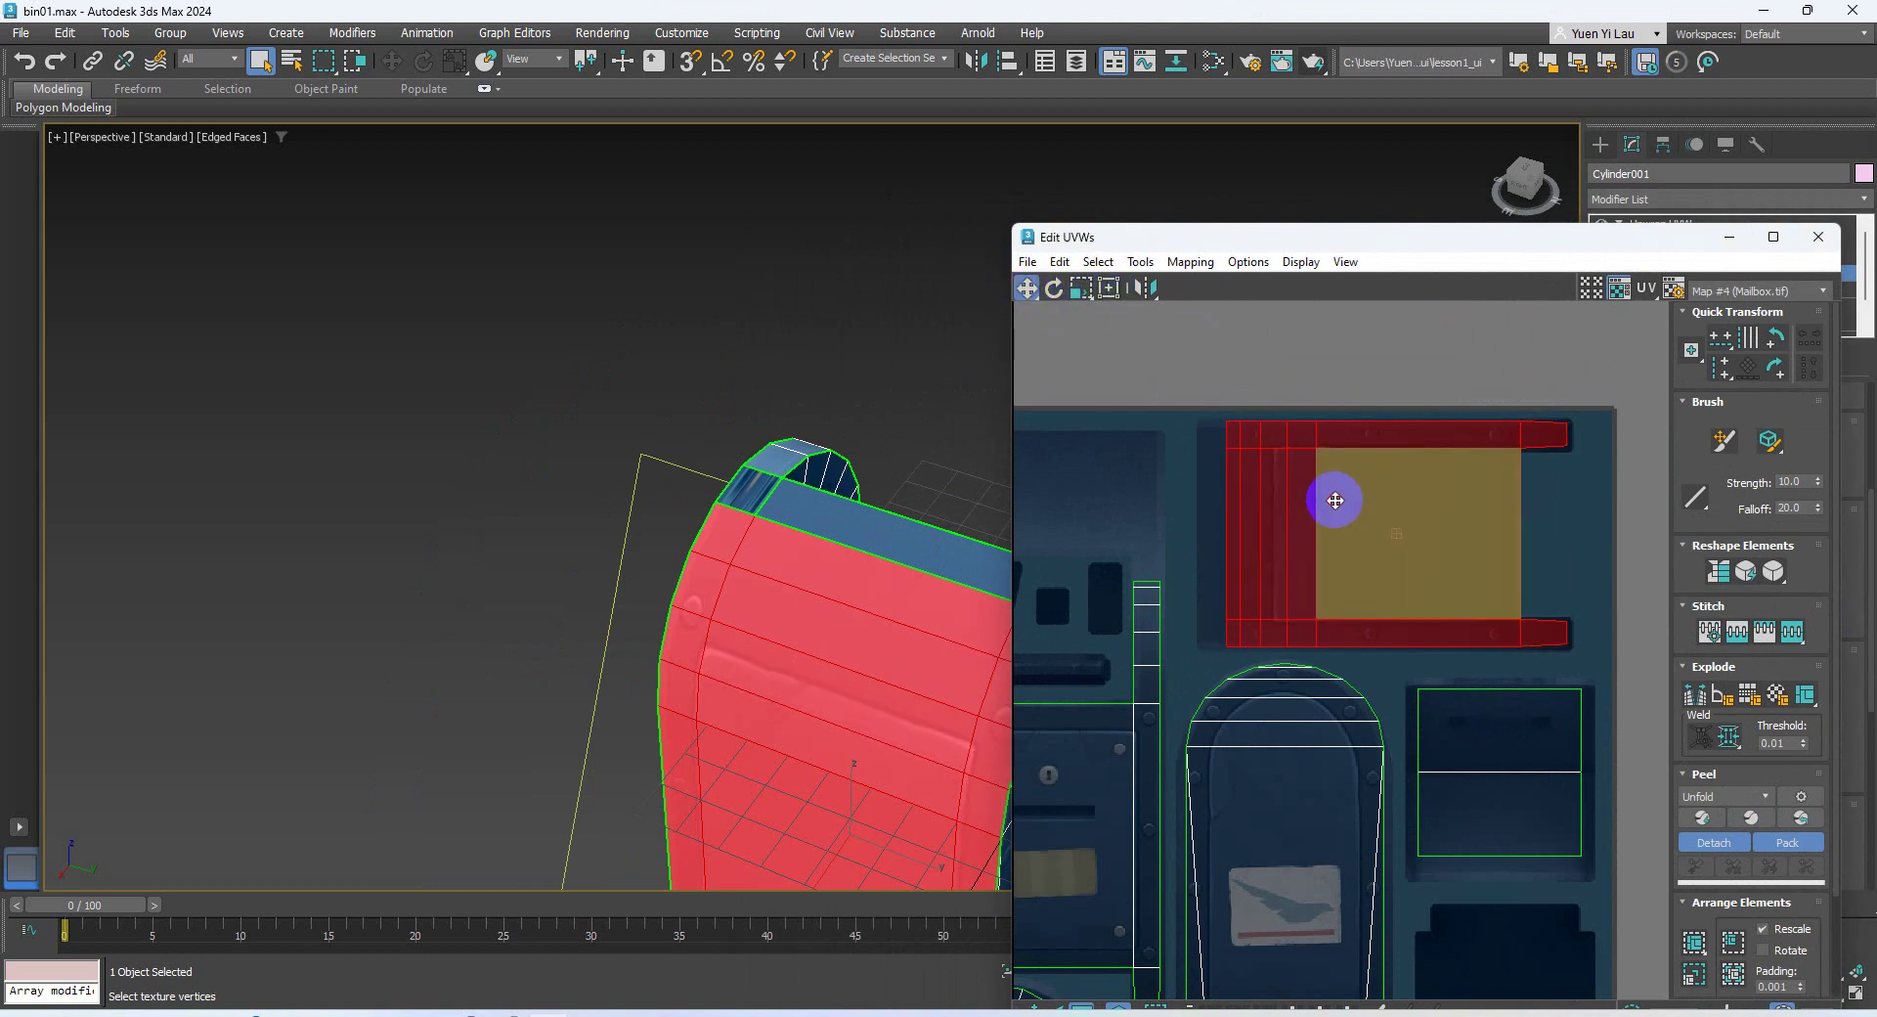
# Select the flat strip on top of the mailbox with its two end faces and apply planar mapping
pyautogui.moveTo(1596, 239); pyautogui.dragTo(1595, 371)
pyautogui.click(774, 499)
pyautogui.keyDown('ctrl'); pyautogui.click(745, 483); pyautogui.keyUp('ctrl')
pyautogui.moveTo(822, 560); pyautogui.dragTo(590, 499, button='middle')
pyautogui.keyDown('ctrl'); pyautogui.click(810, 518); pyautogui.keyUp('ctrl')
pyautogui.click(1164, 377)
pyautogui.moveTo(921, 277); pyautogui.dragTo(911, 242)
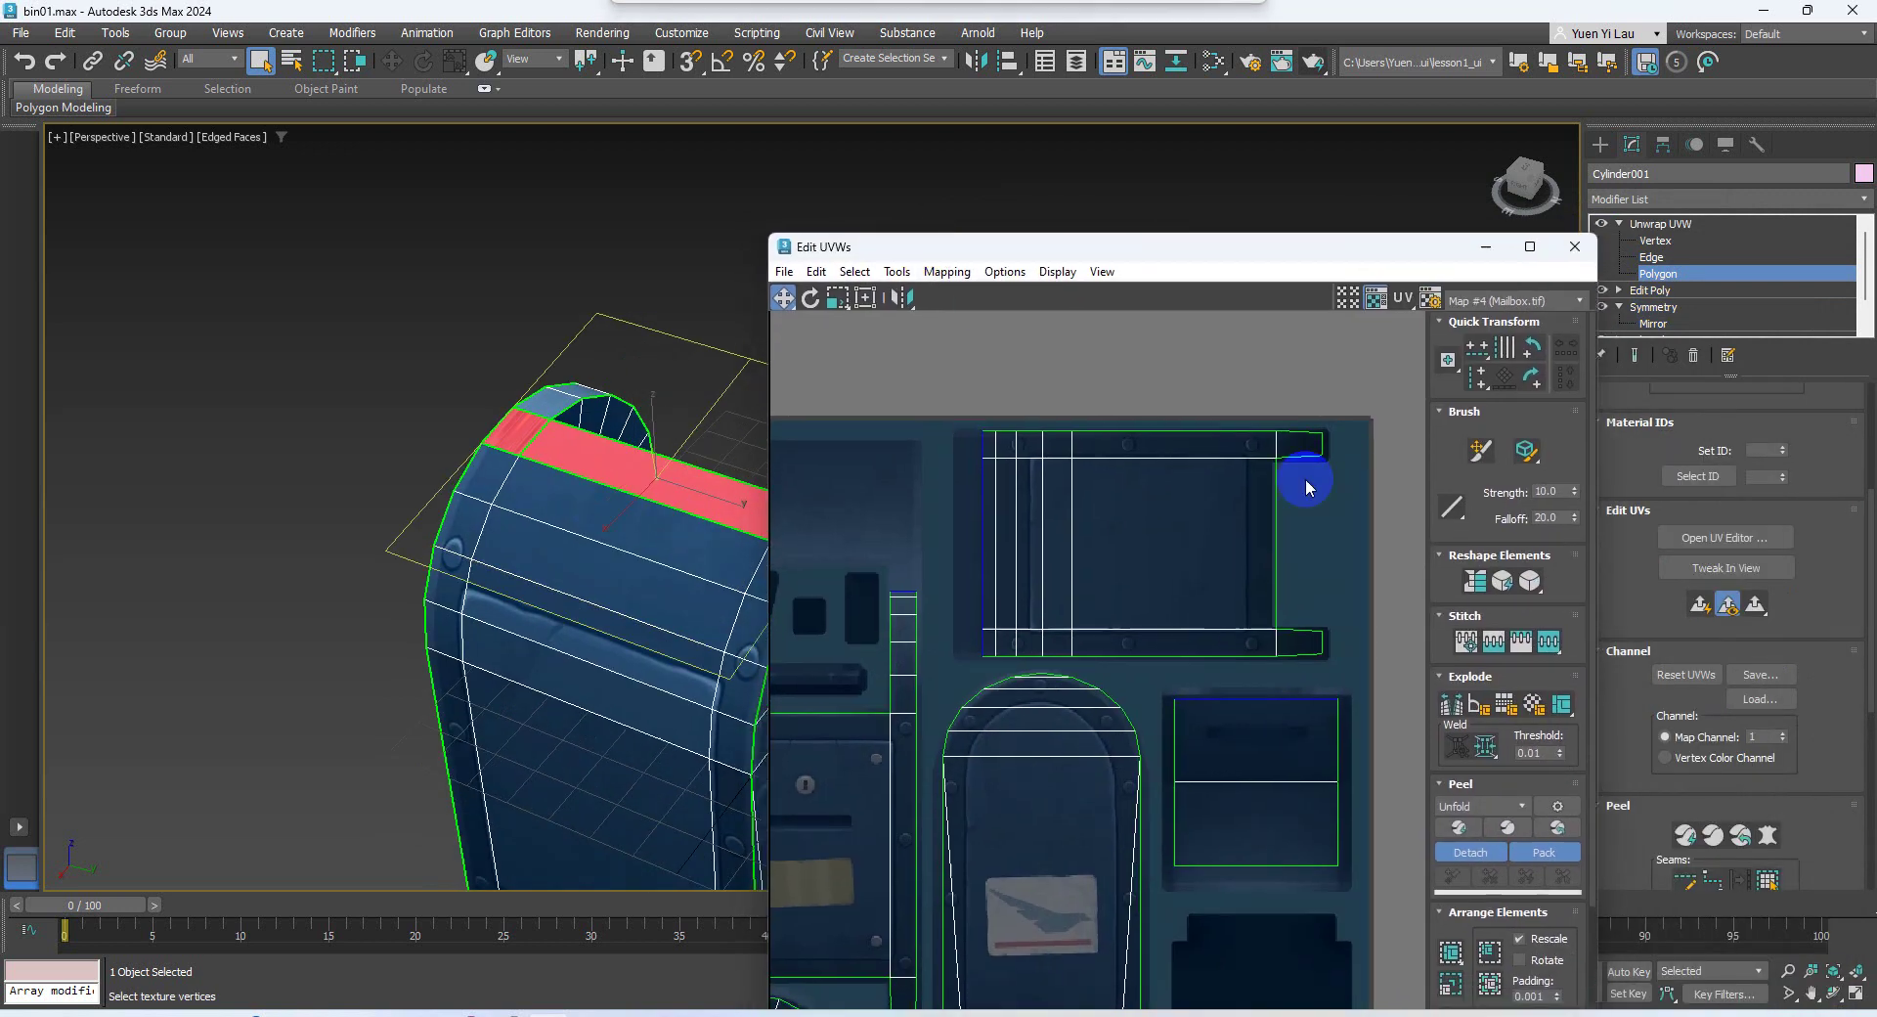
pyautogui.scroll(-5, 1721, 772)
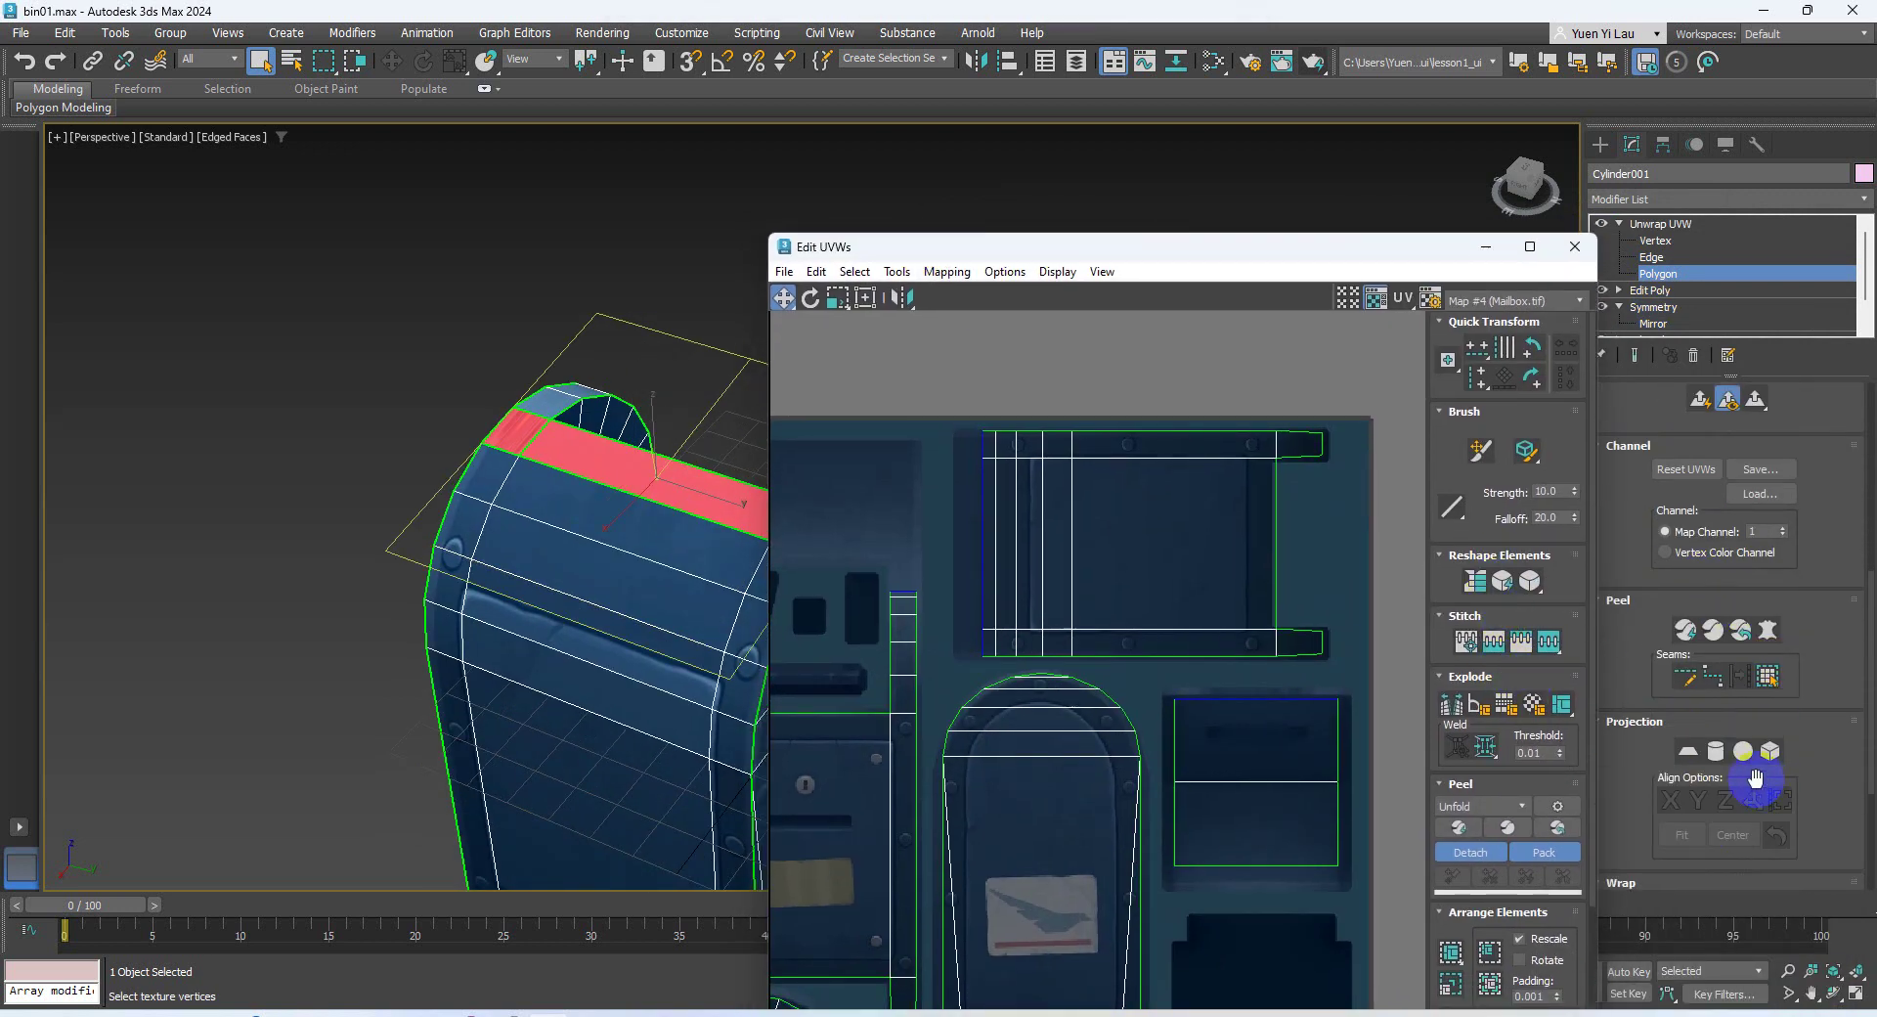
pyautogui.click(1687, 750)
pyautogui.scroll(-6, 1070, 590)
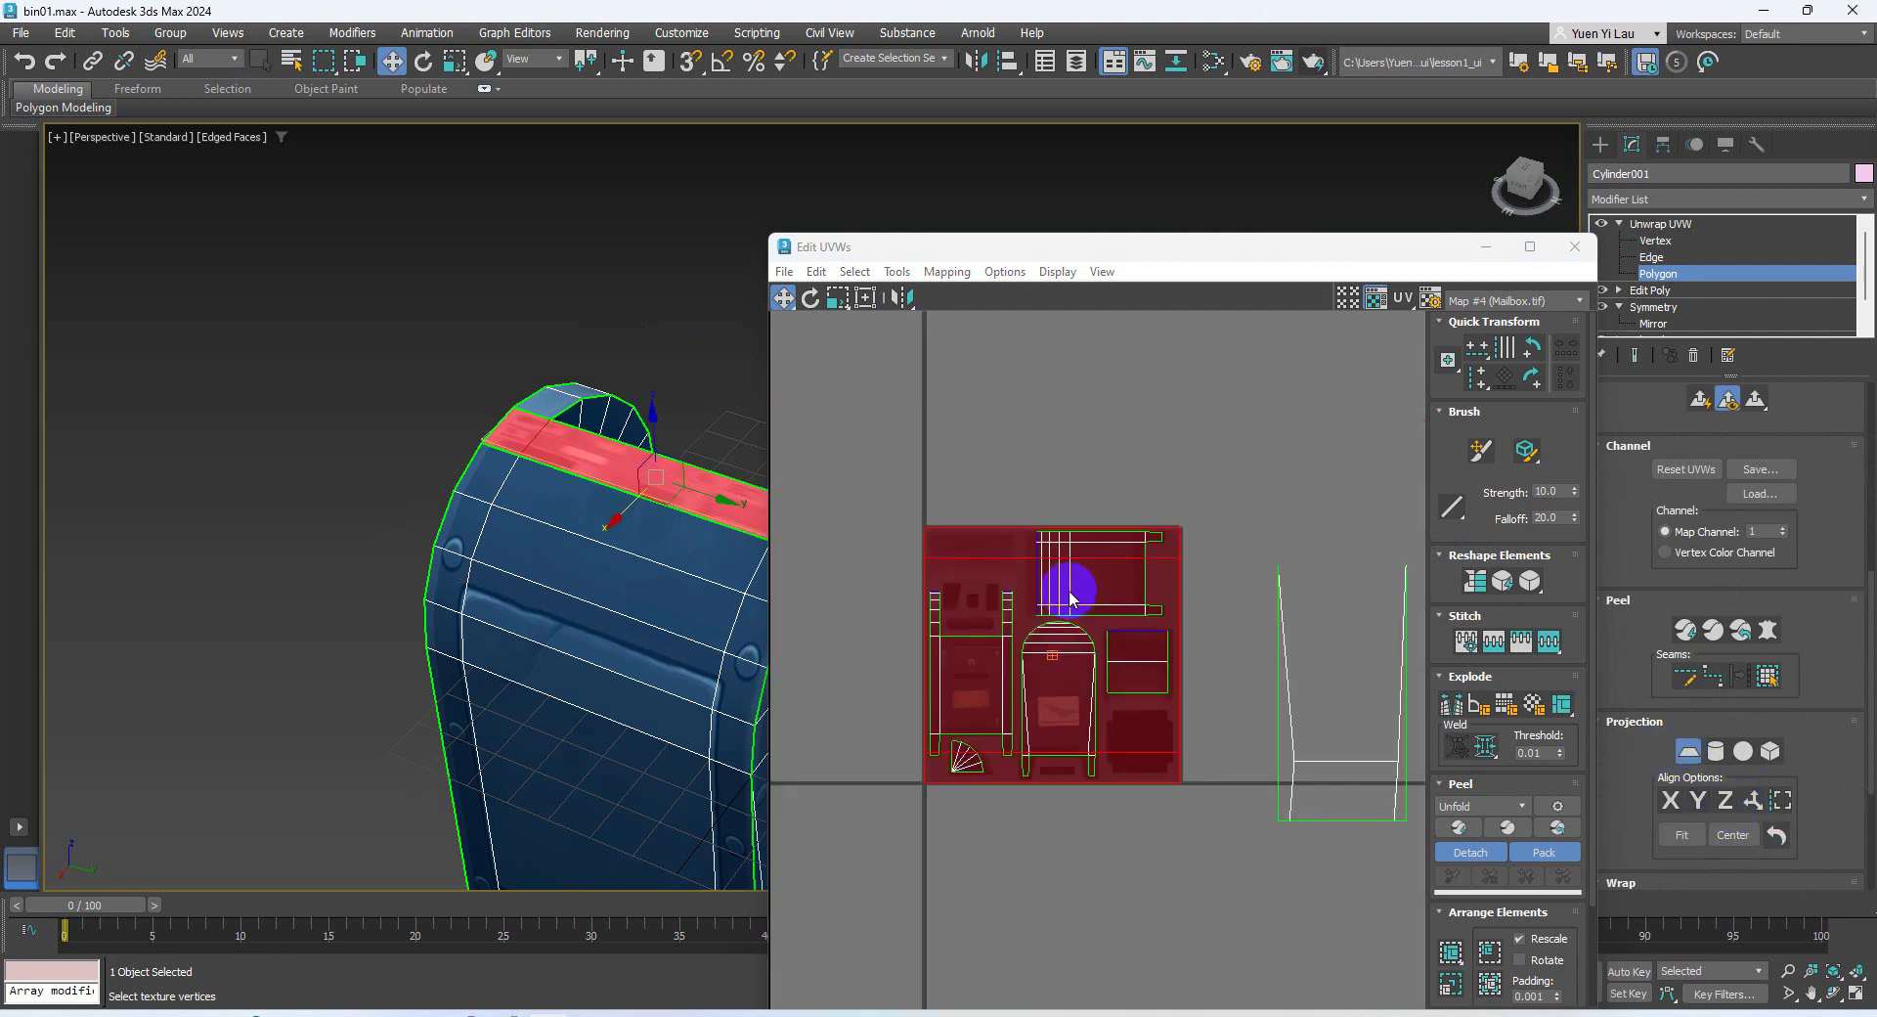
# Finish the planar mapping of the top strip and move its shell off the texture into the empty area below
pyautogui.scroll(3, 1048, 602)
pyautogui.moveTo(1089, 205); pyautogui.dragTo(1056, 125)
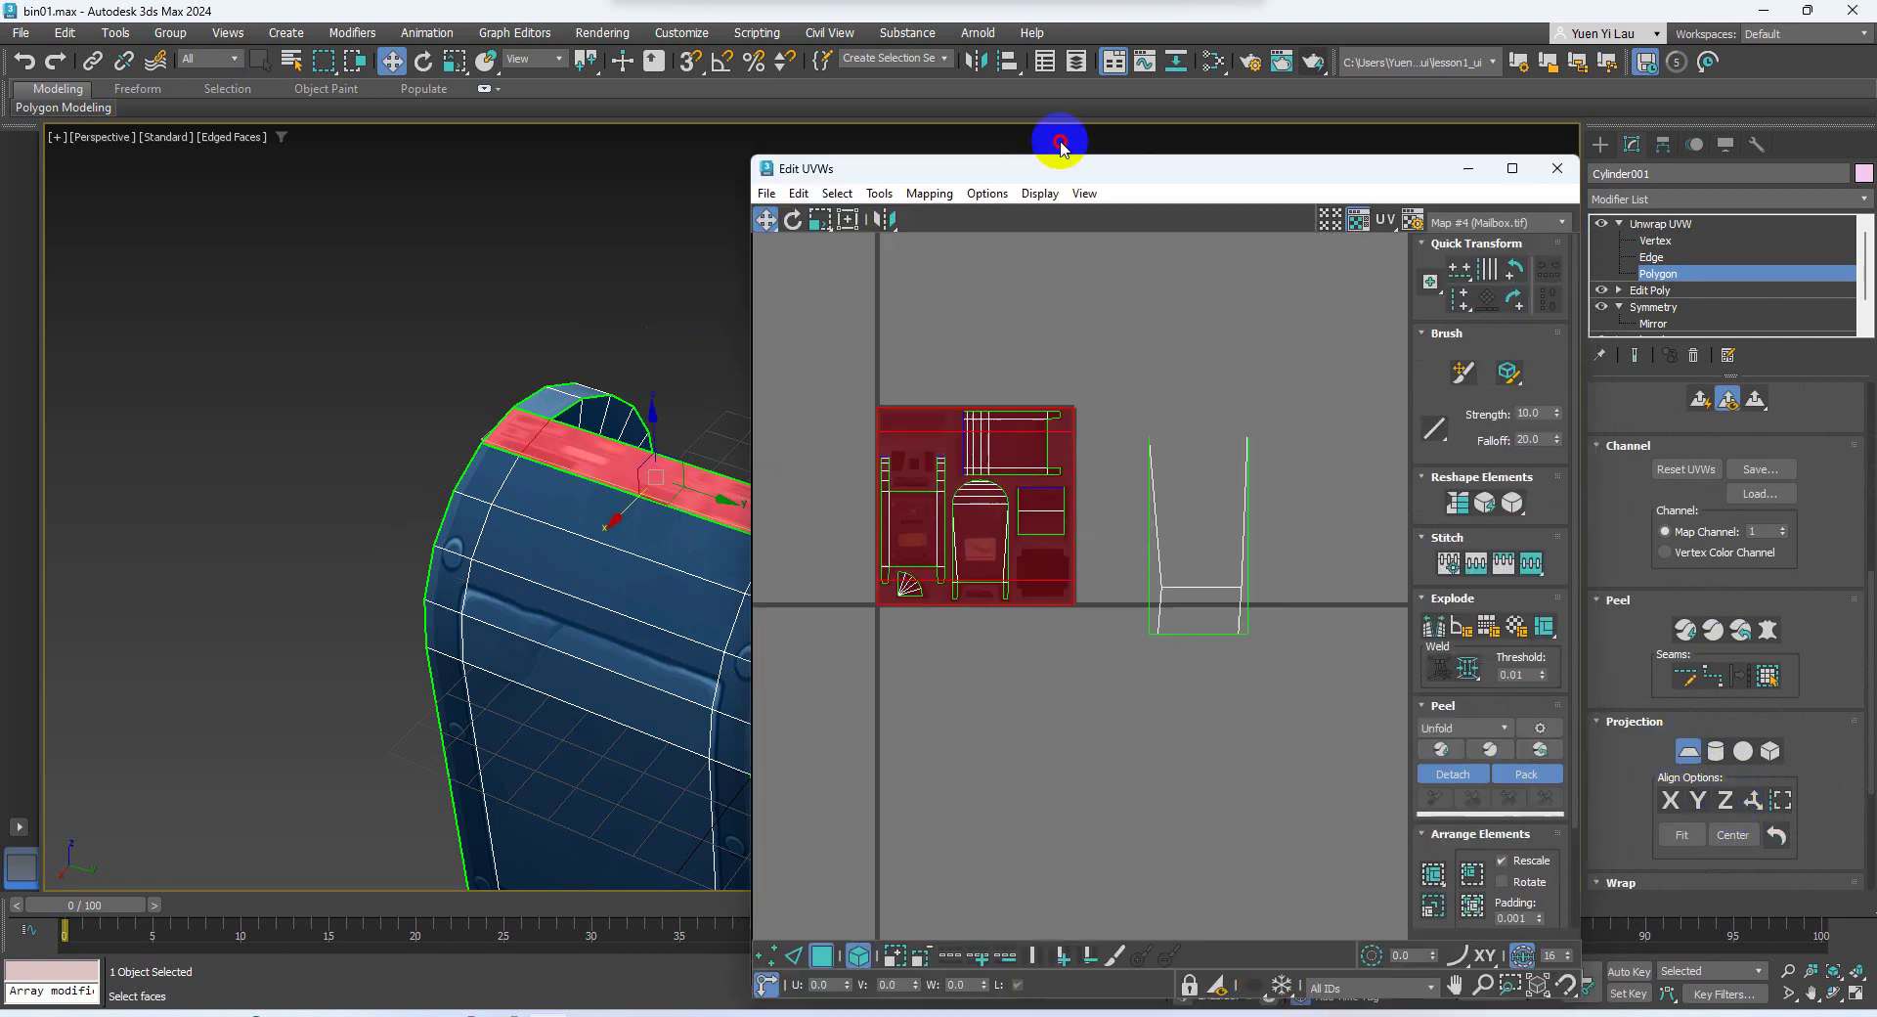
pyautogui.click(1690, 750)
pyautogui.moveTo(907, 398); pyautogui.dragTo(816, 608)
# Select the side panel shell's border edge along the mailbox top to locate the matching edge on the strip's shell
pyautogui.click(1656, 239)
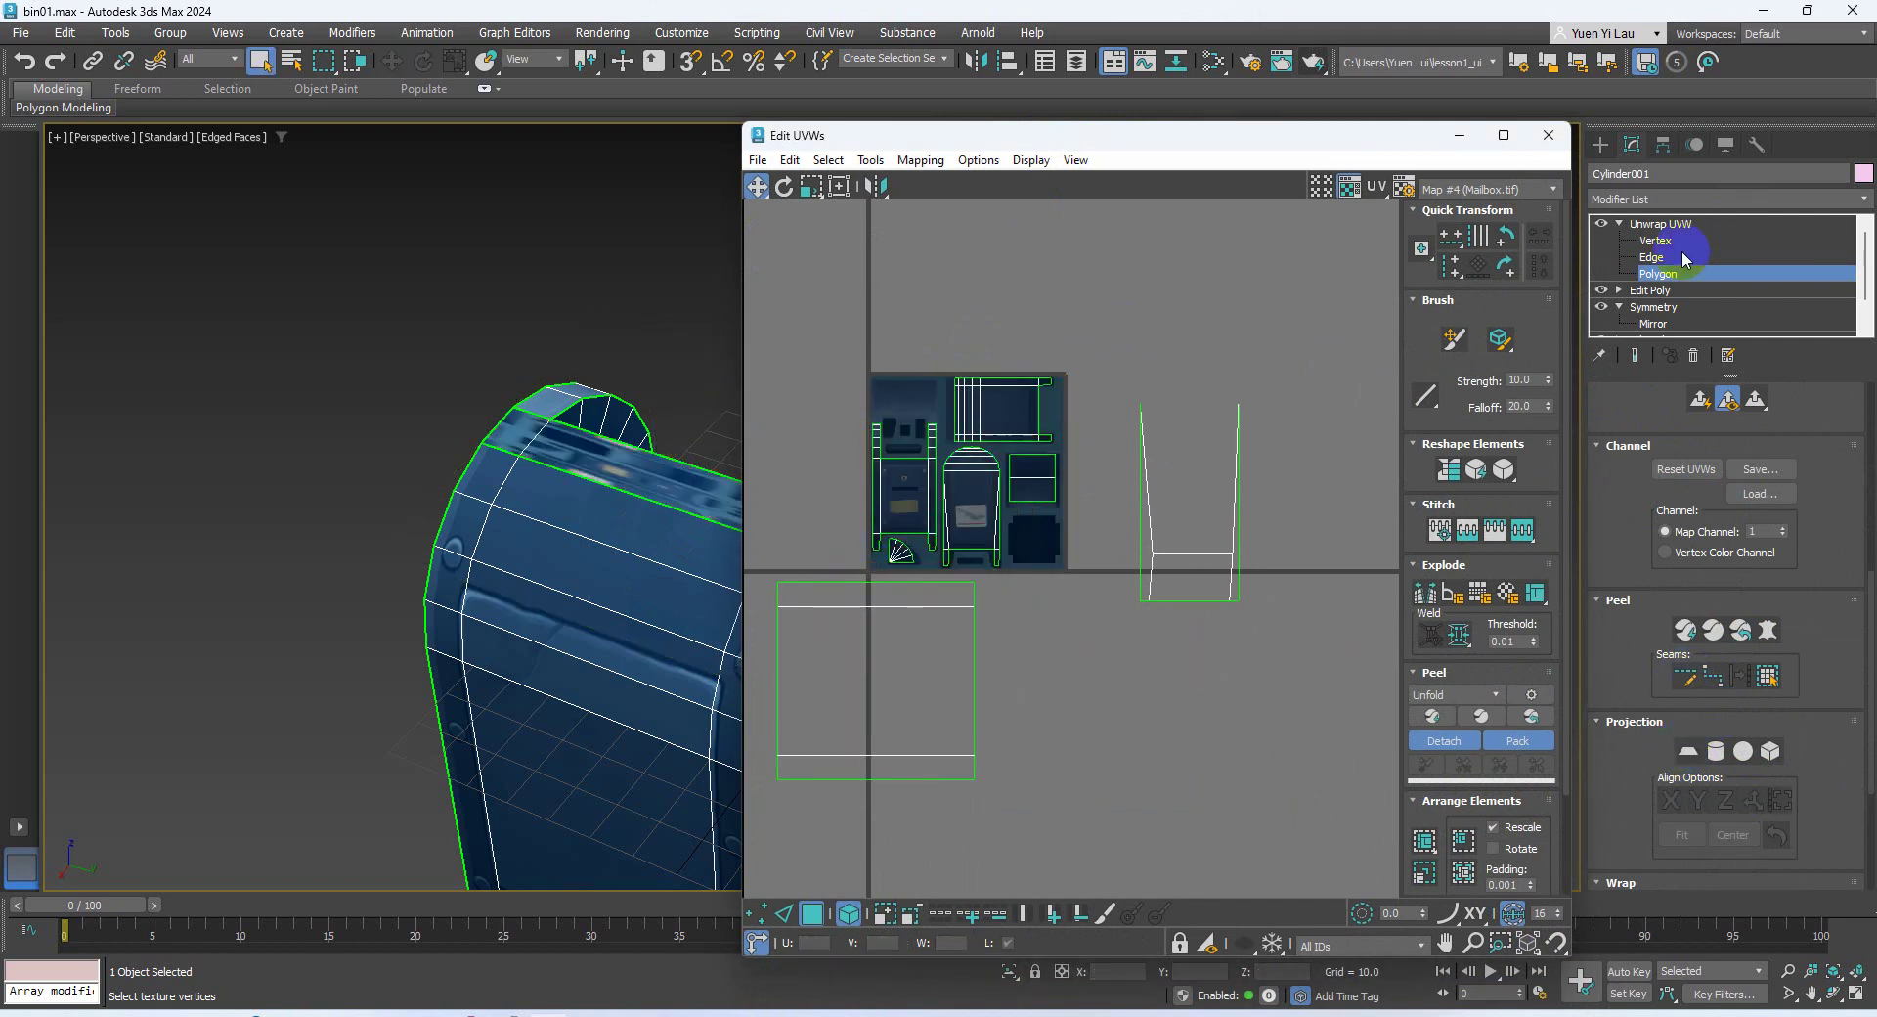
pyautogui.click(1651, 256)
pyautogui.scroll(4, 964, 389)
pyautogui.click(940, 372)
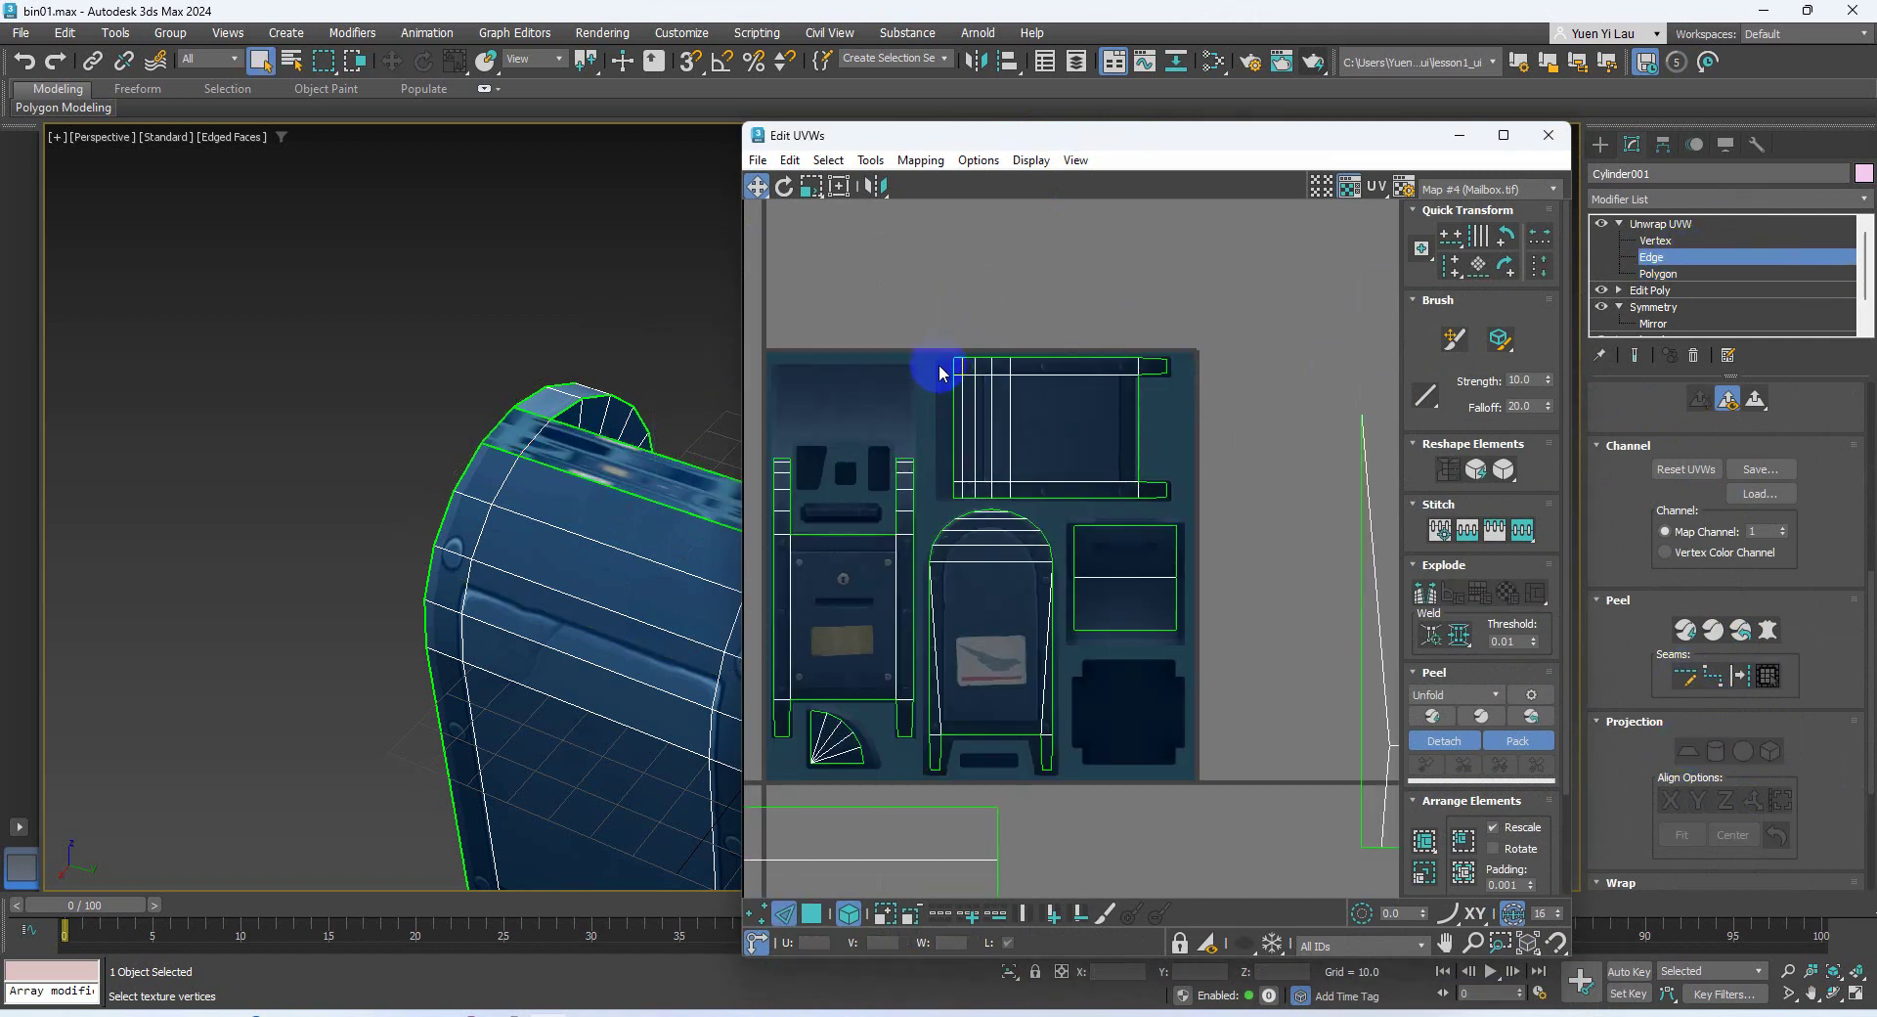
pyautogui.doubleClick(955, 369)
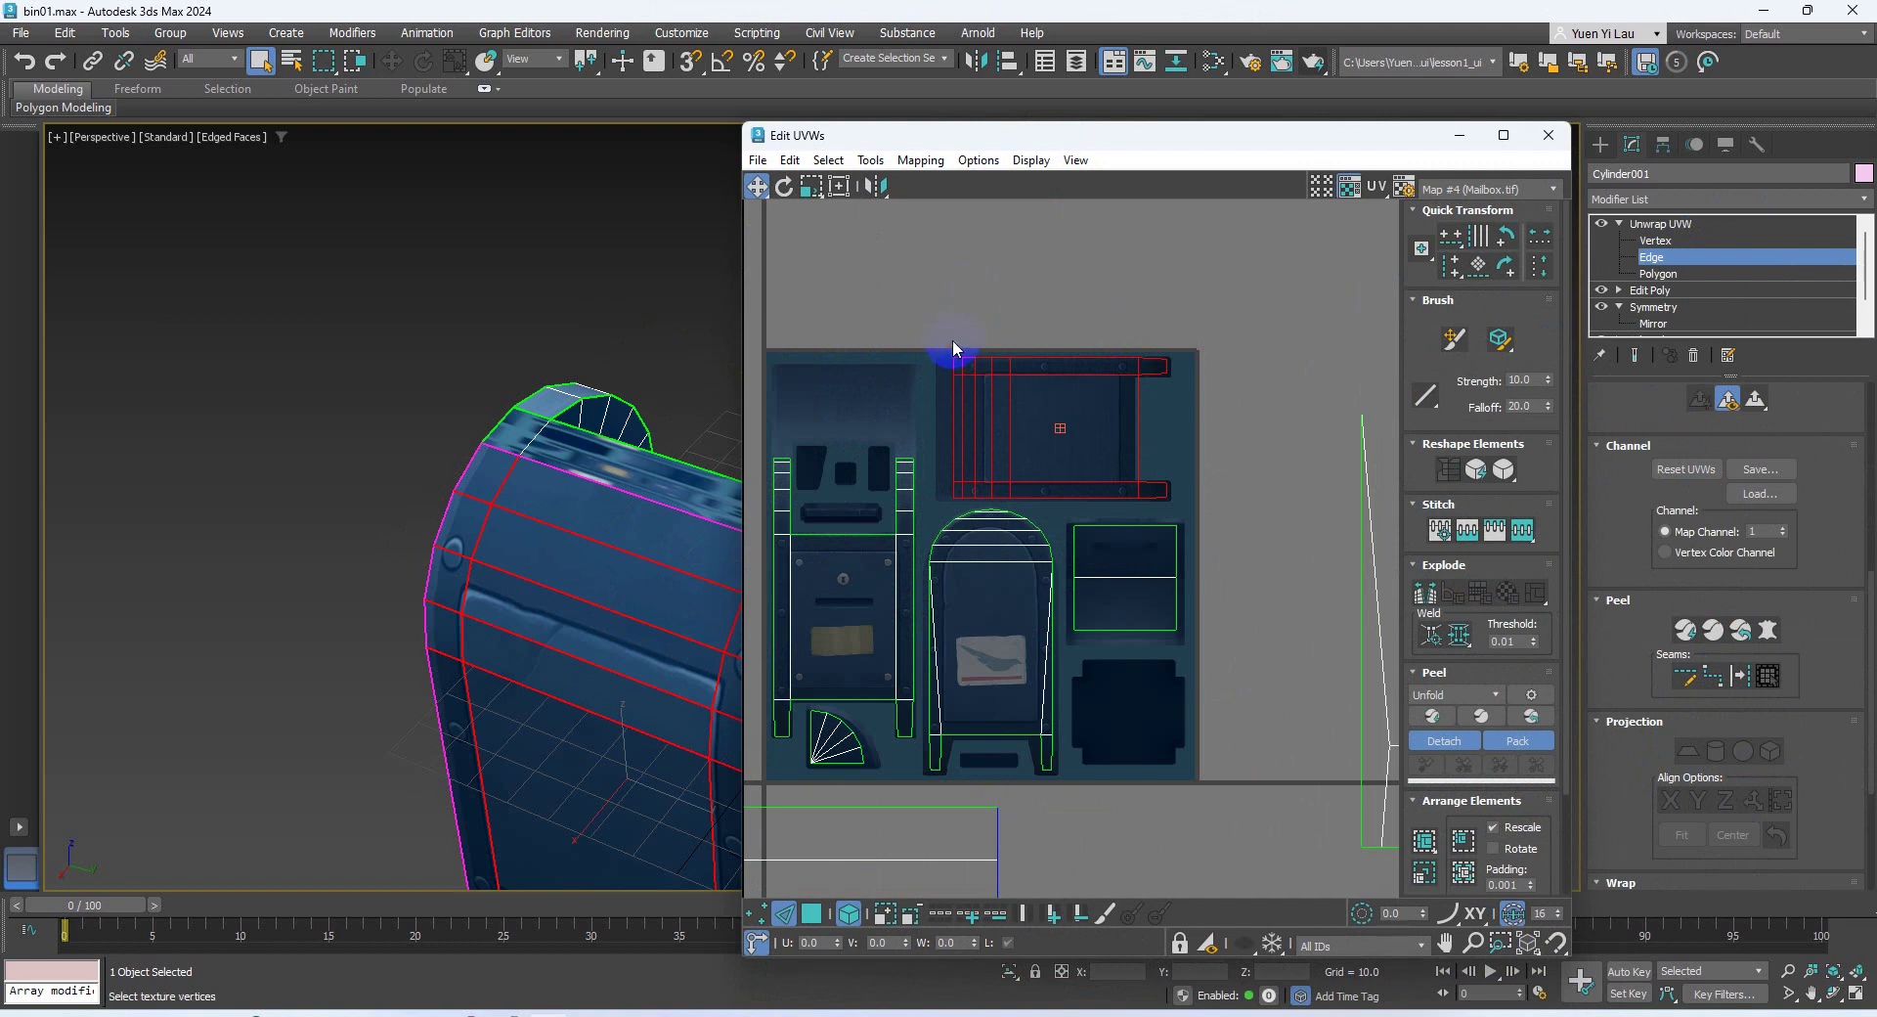
pyautogui.click(958, 355)
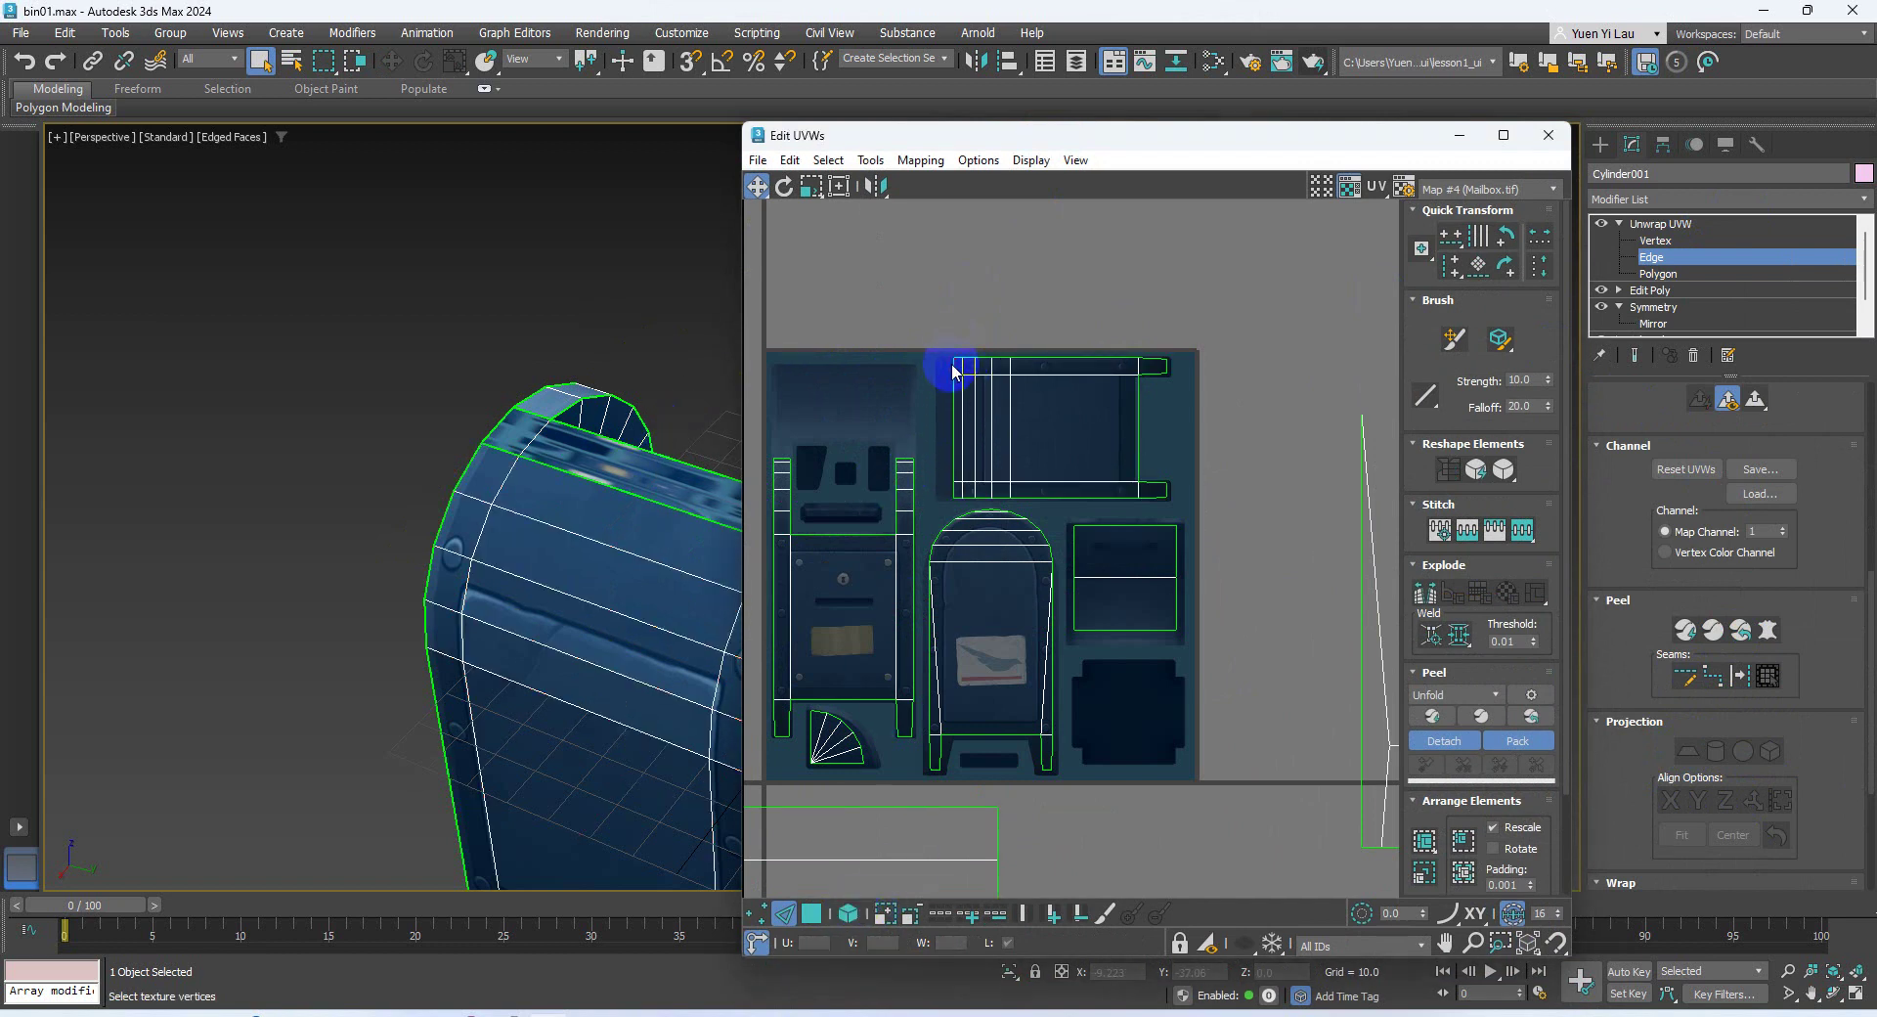
pyautogui.click(955, 411)
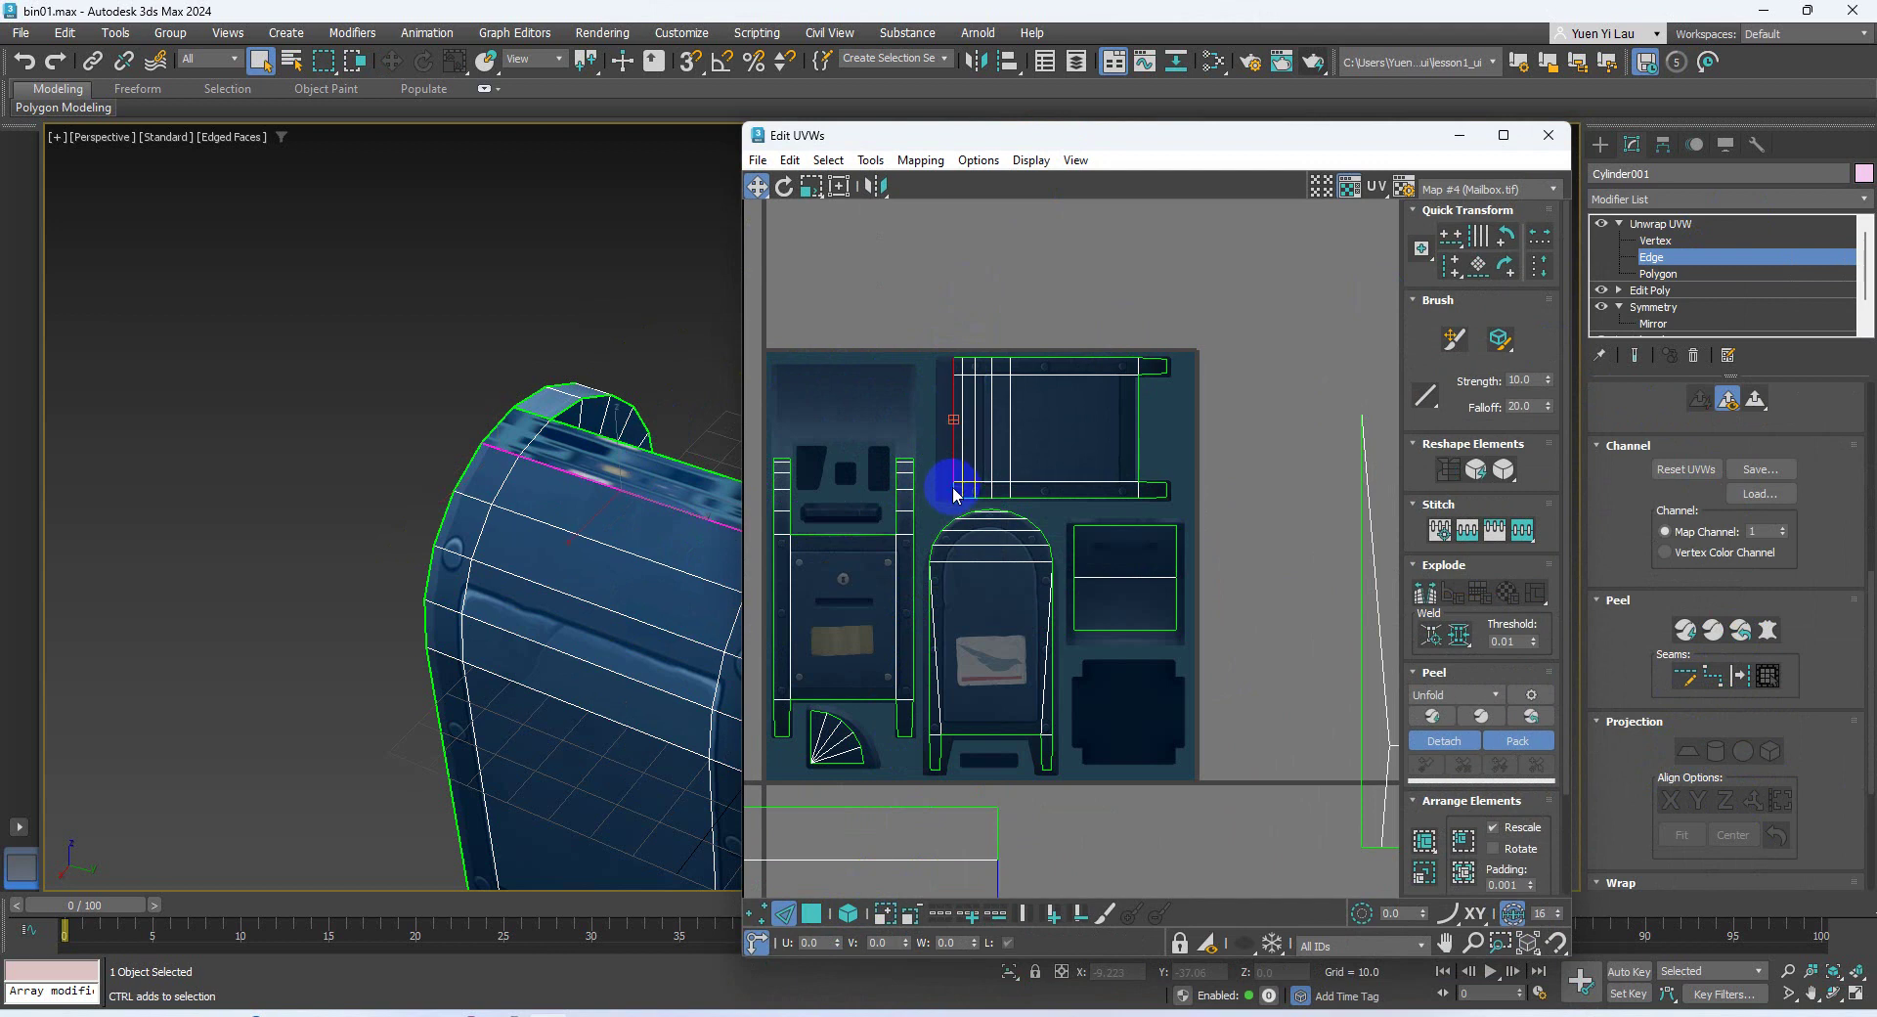
pyautogui.moveTo(1081, 695); pyautogui.dragTo(1228, 482, button='middle')
pyautogui.scroll(-5, 1164, 616)
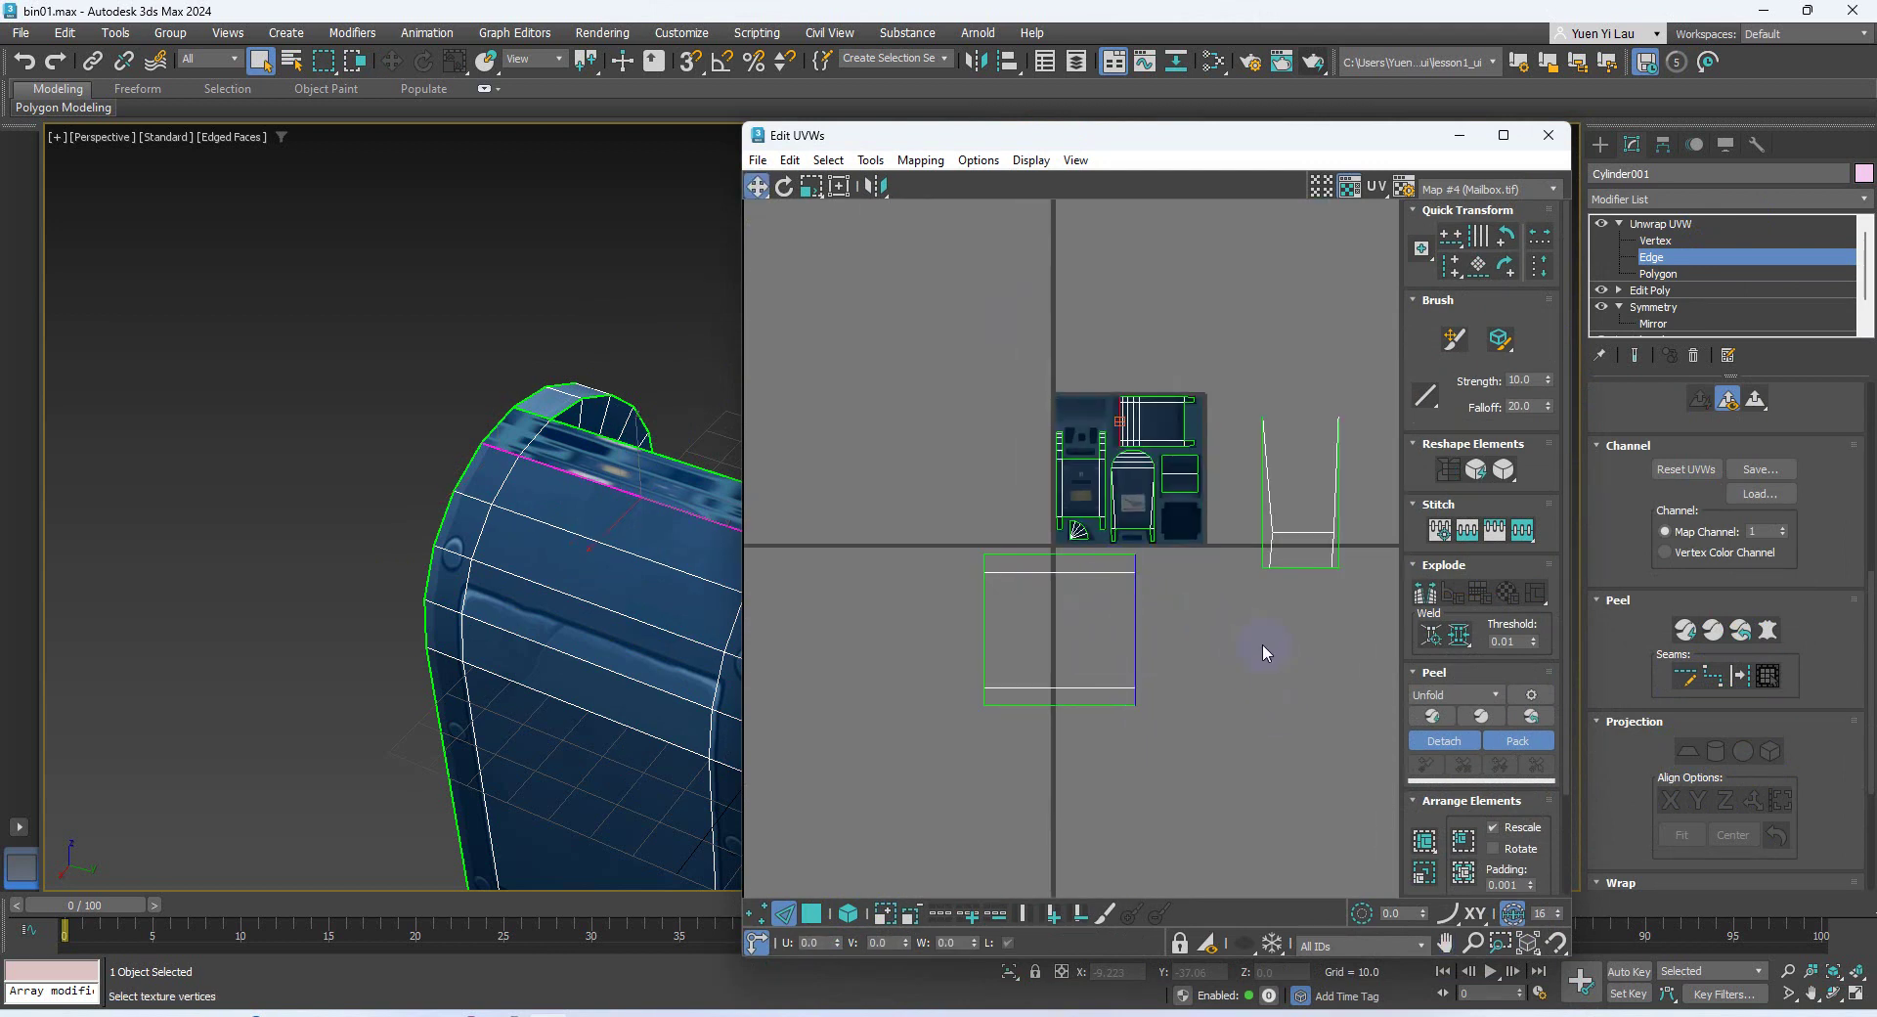
# Select all vertices of the strip's shell and scale them down to a small, narrow upright rectangle
pyautogui.click(1656, 241)
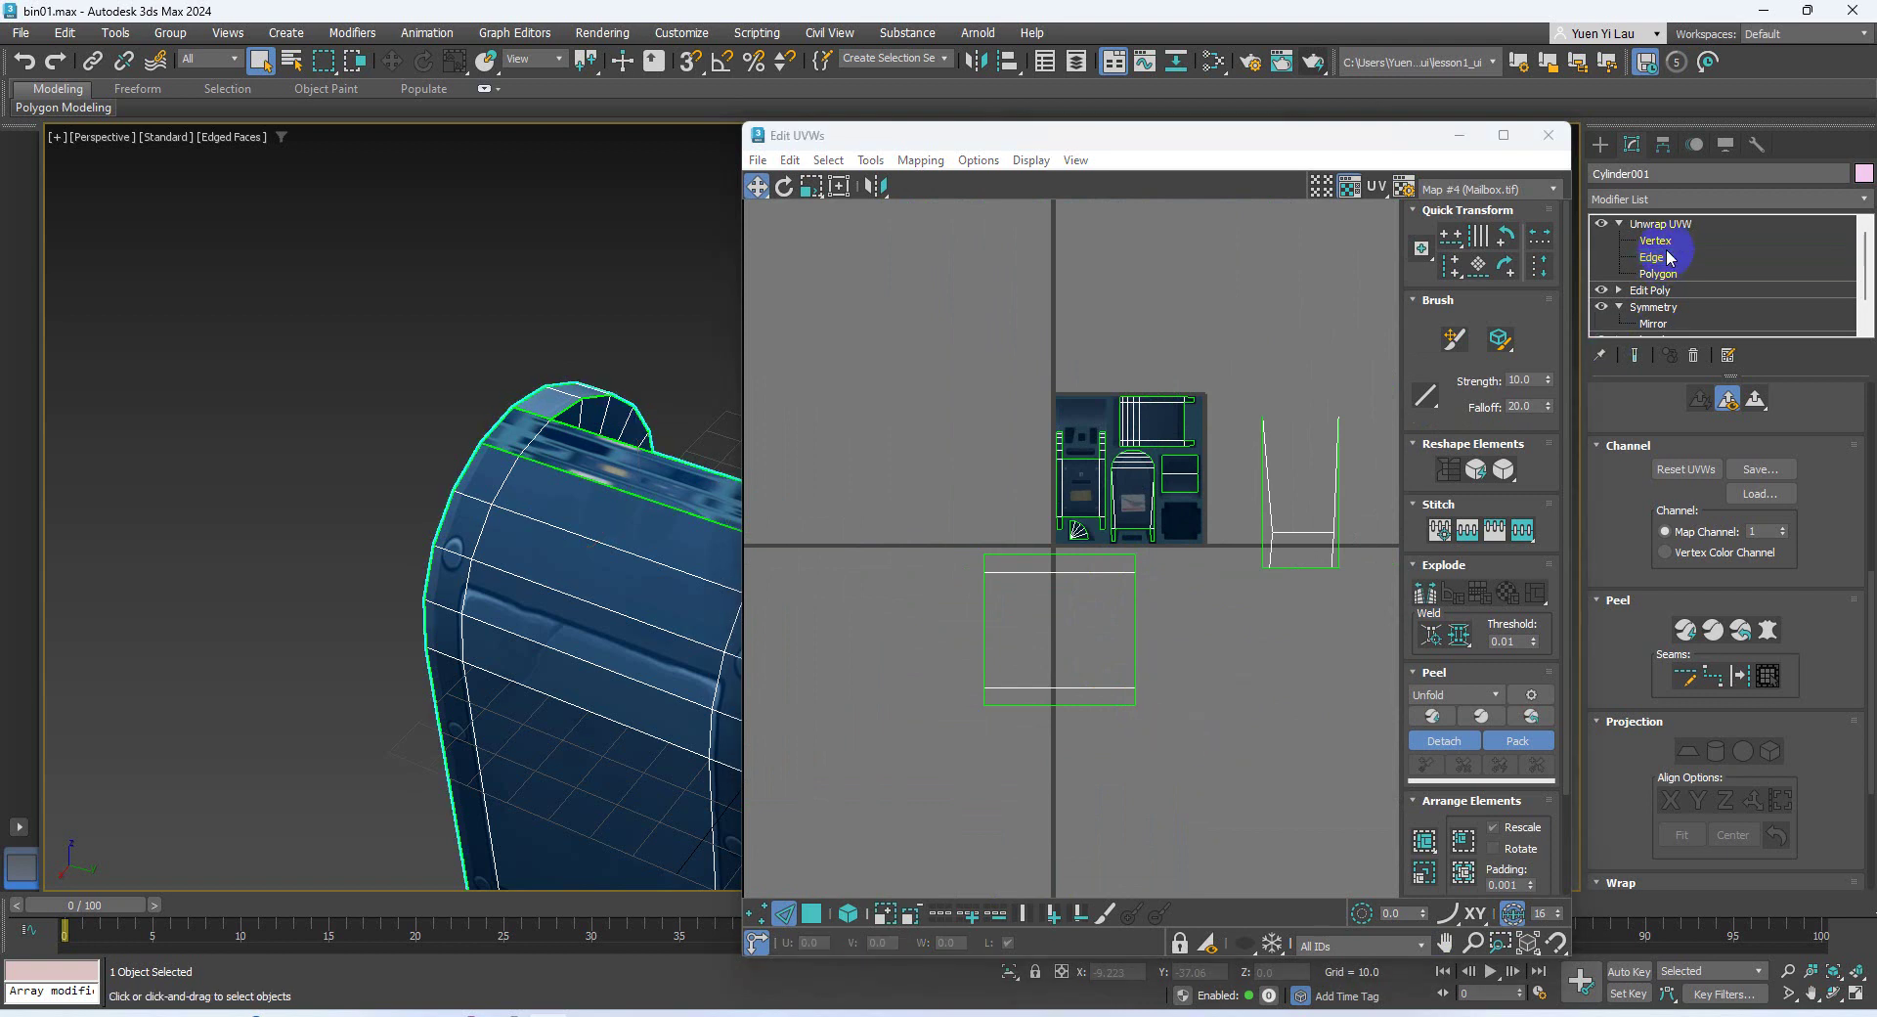
pyautogui.moveTo(1206, 751); pyautogui.dragTo(905, 546)
pyautogui.click(810, 186)
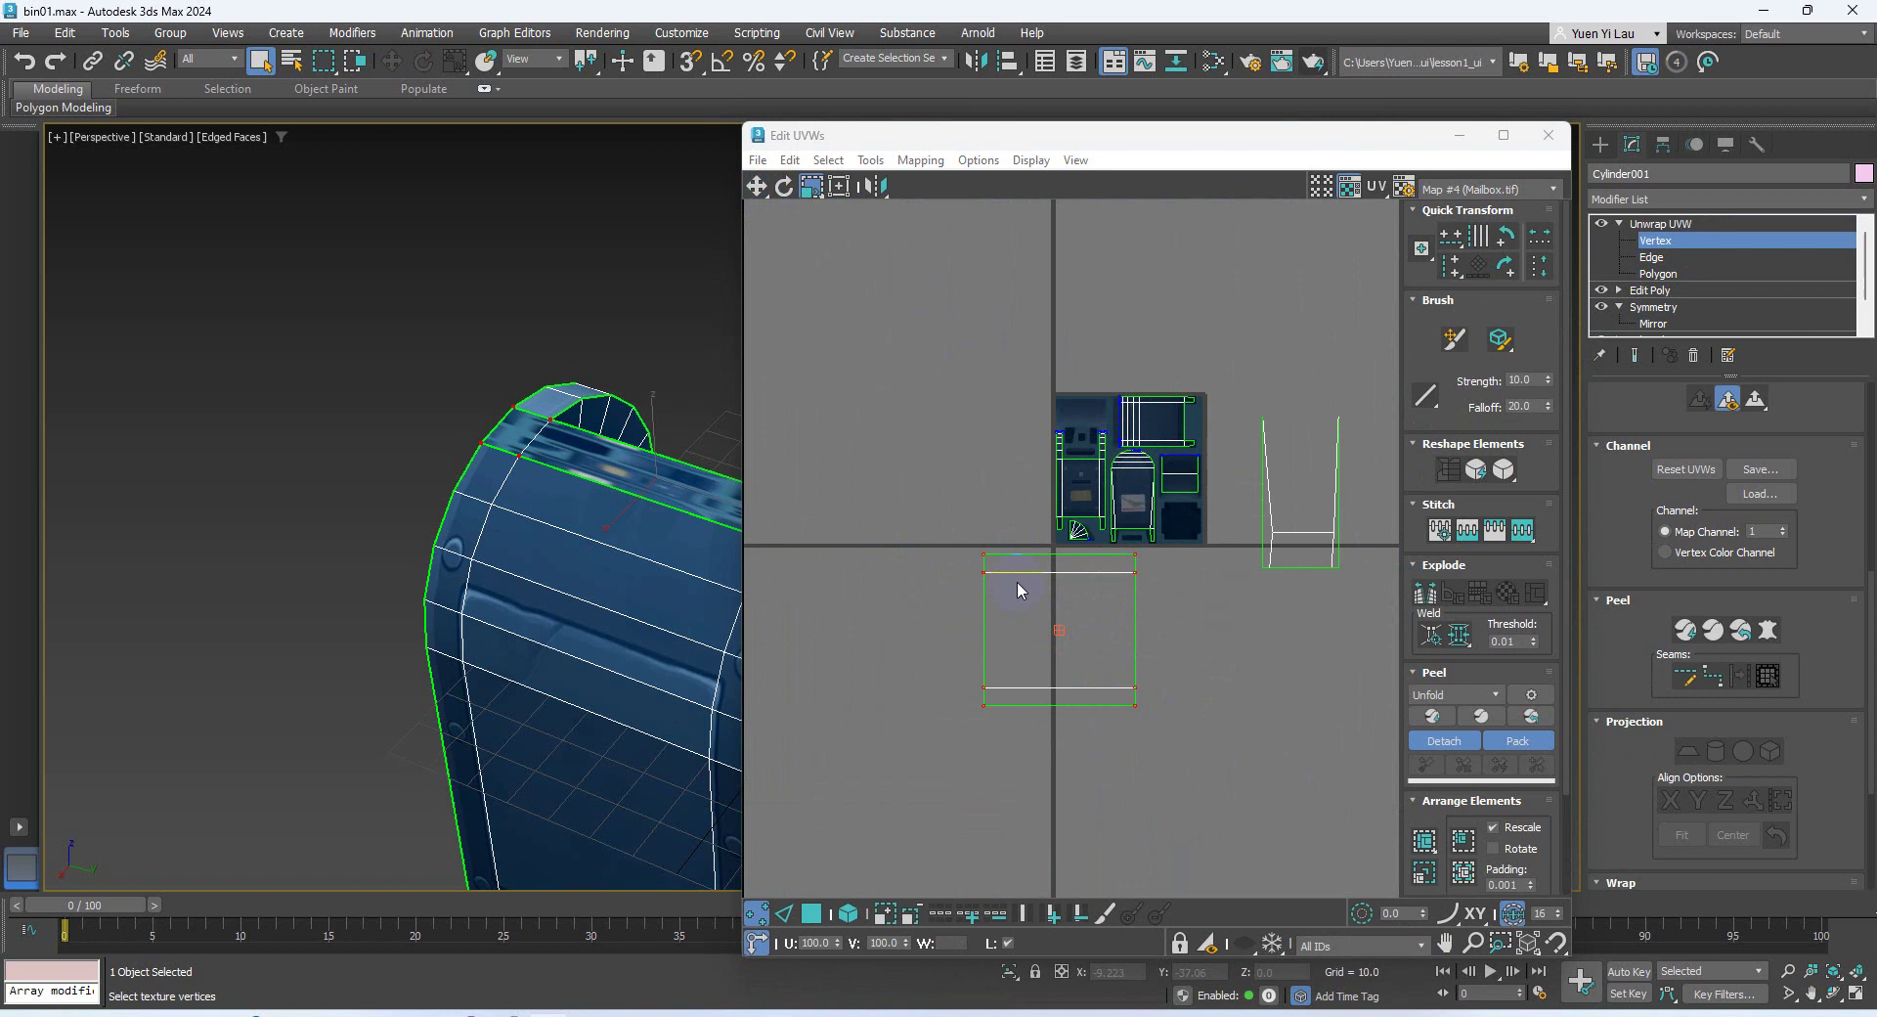
pyautogui.moveTo(1133, 559); pyautogui.dragTo(1072, 593)
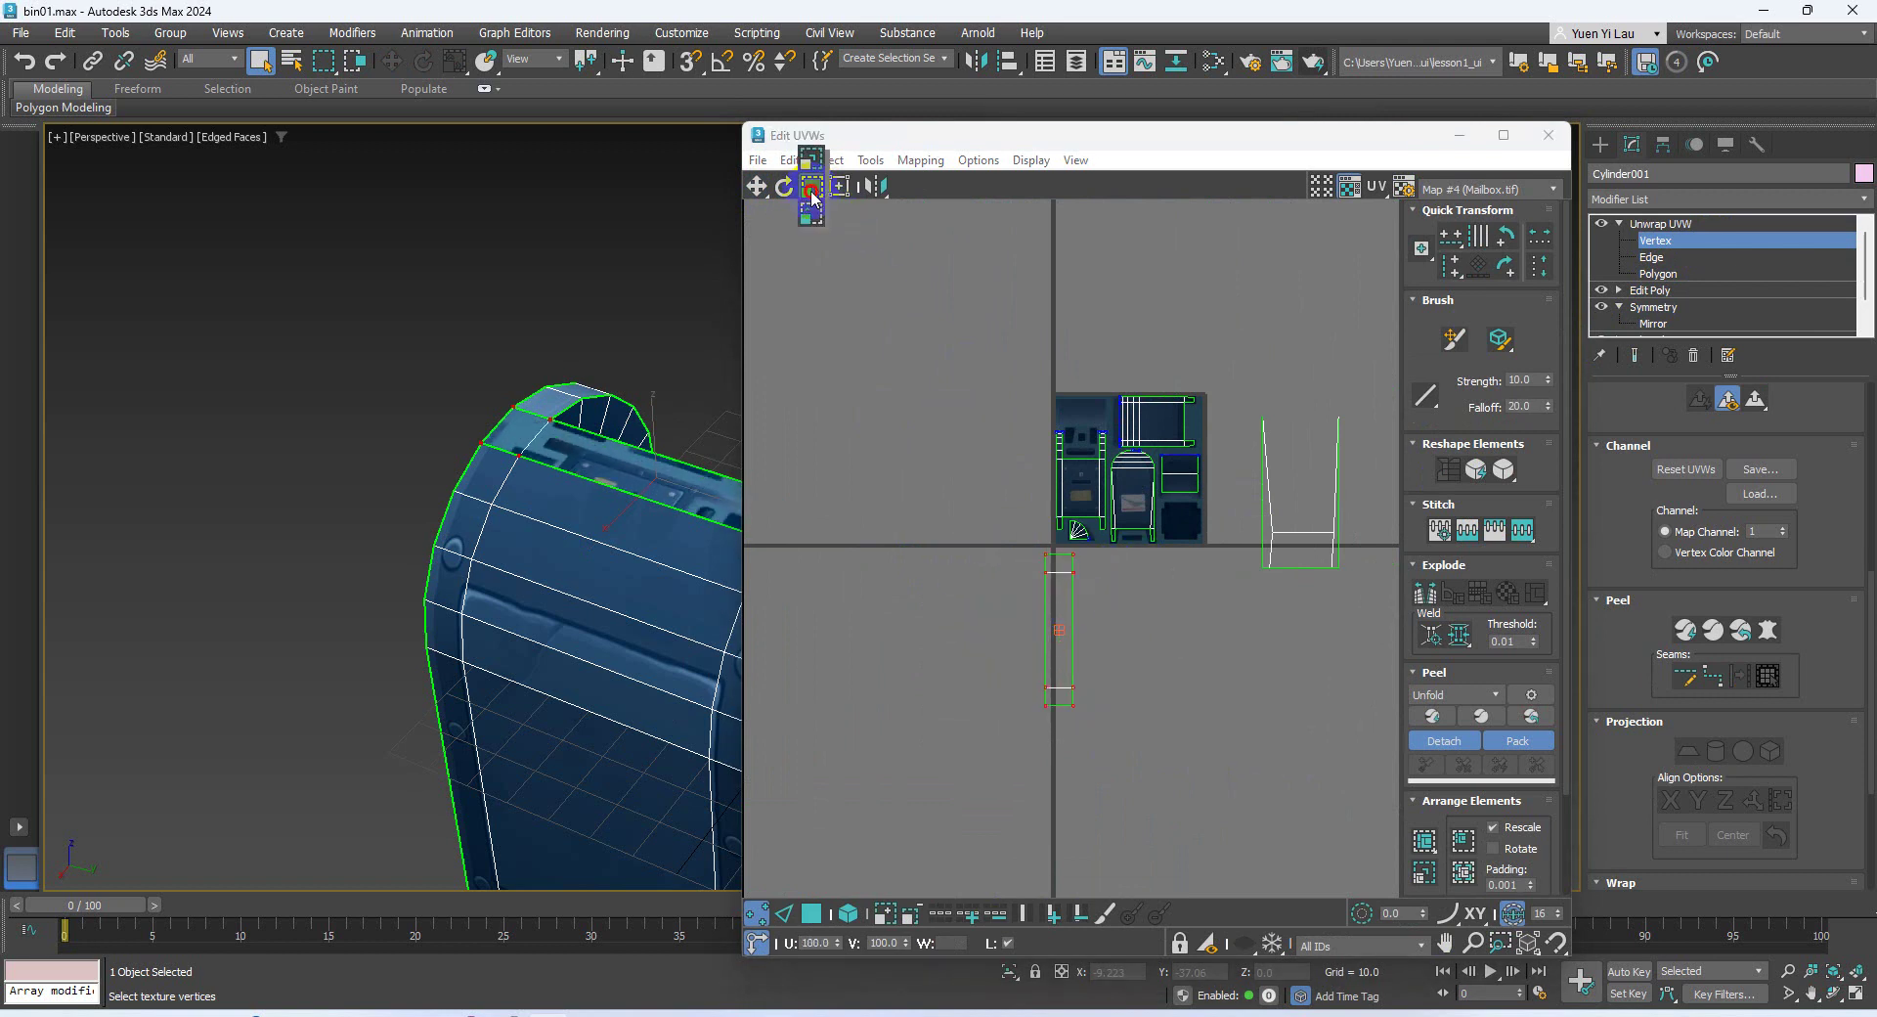
pyautogui.moveTo(1070, 573); pyautogui.dragTo(1072, 678)
# Move the strip's shell onto the texture, close to the side panel's shell
pyautogui.click(756, 186)
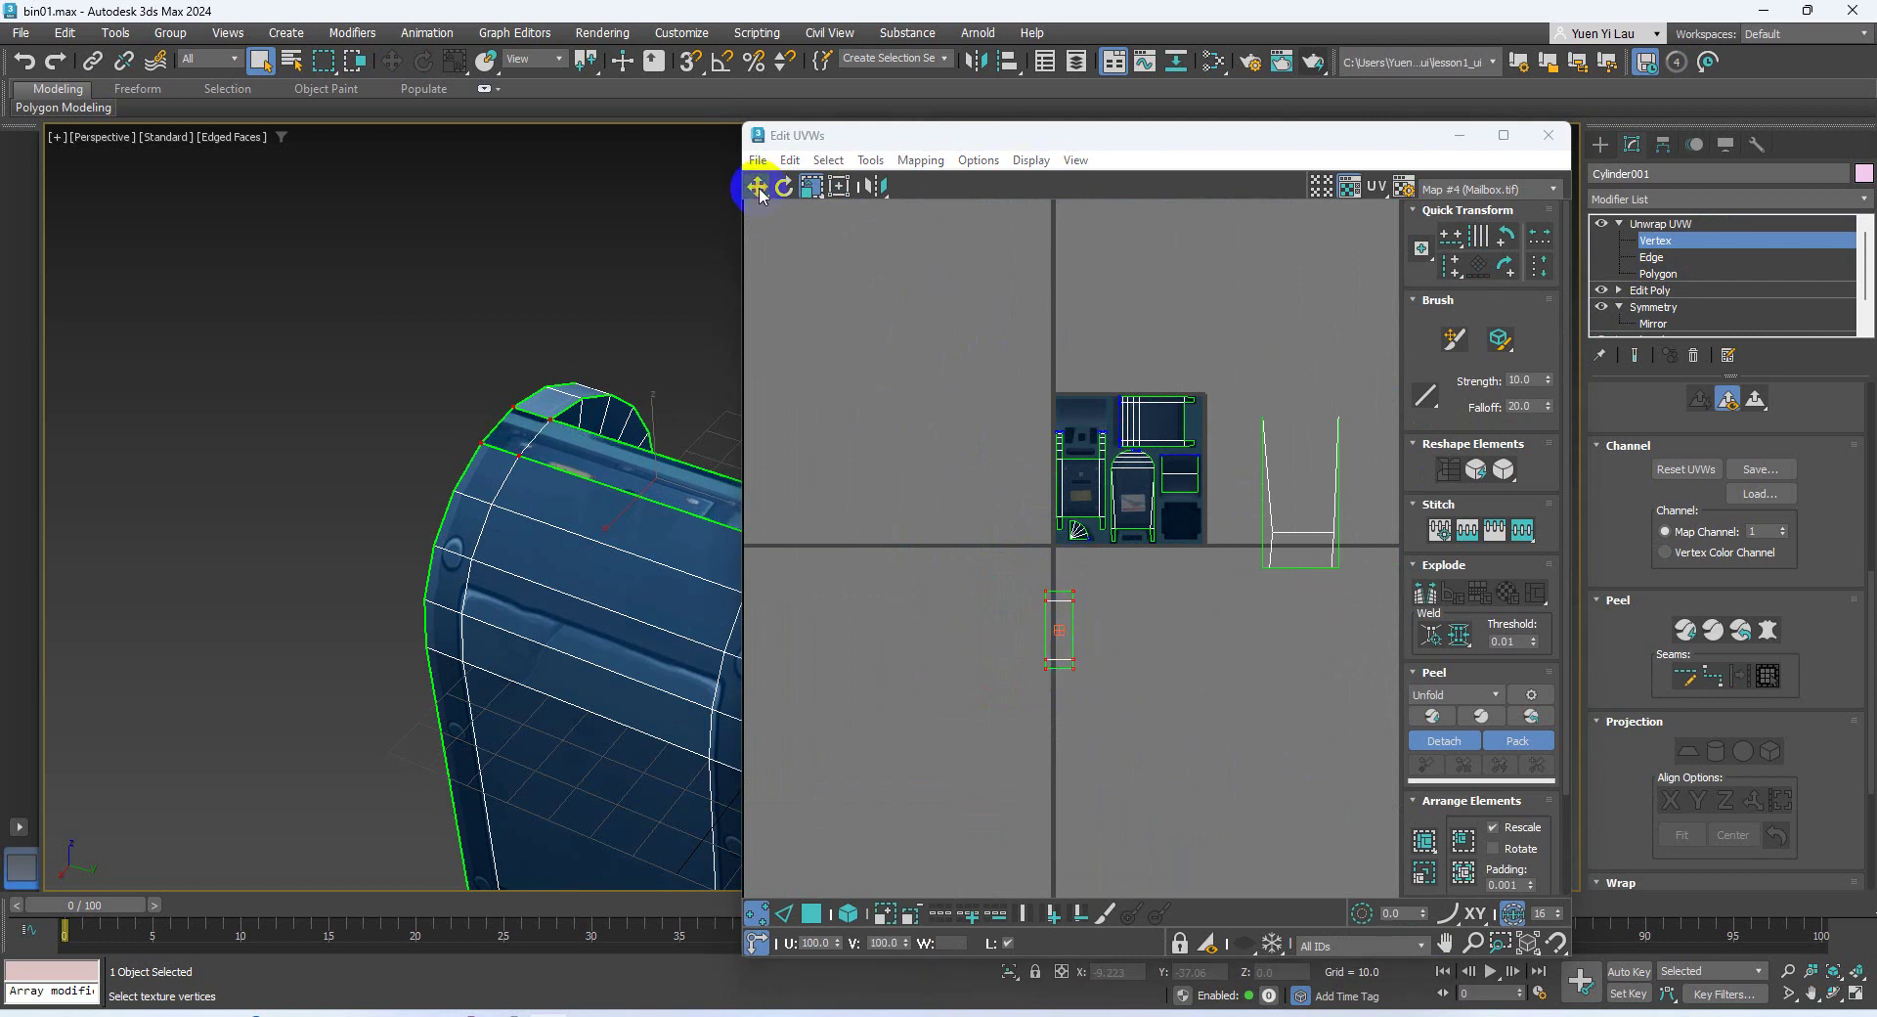
pyautogui.moveTo(1069, 637); pyautogui.dragTo(1087, 648, button='middle')
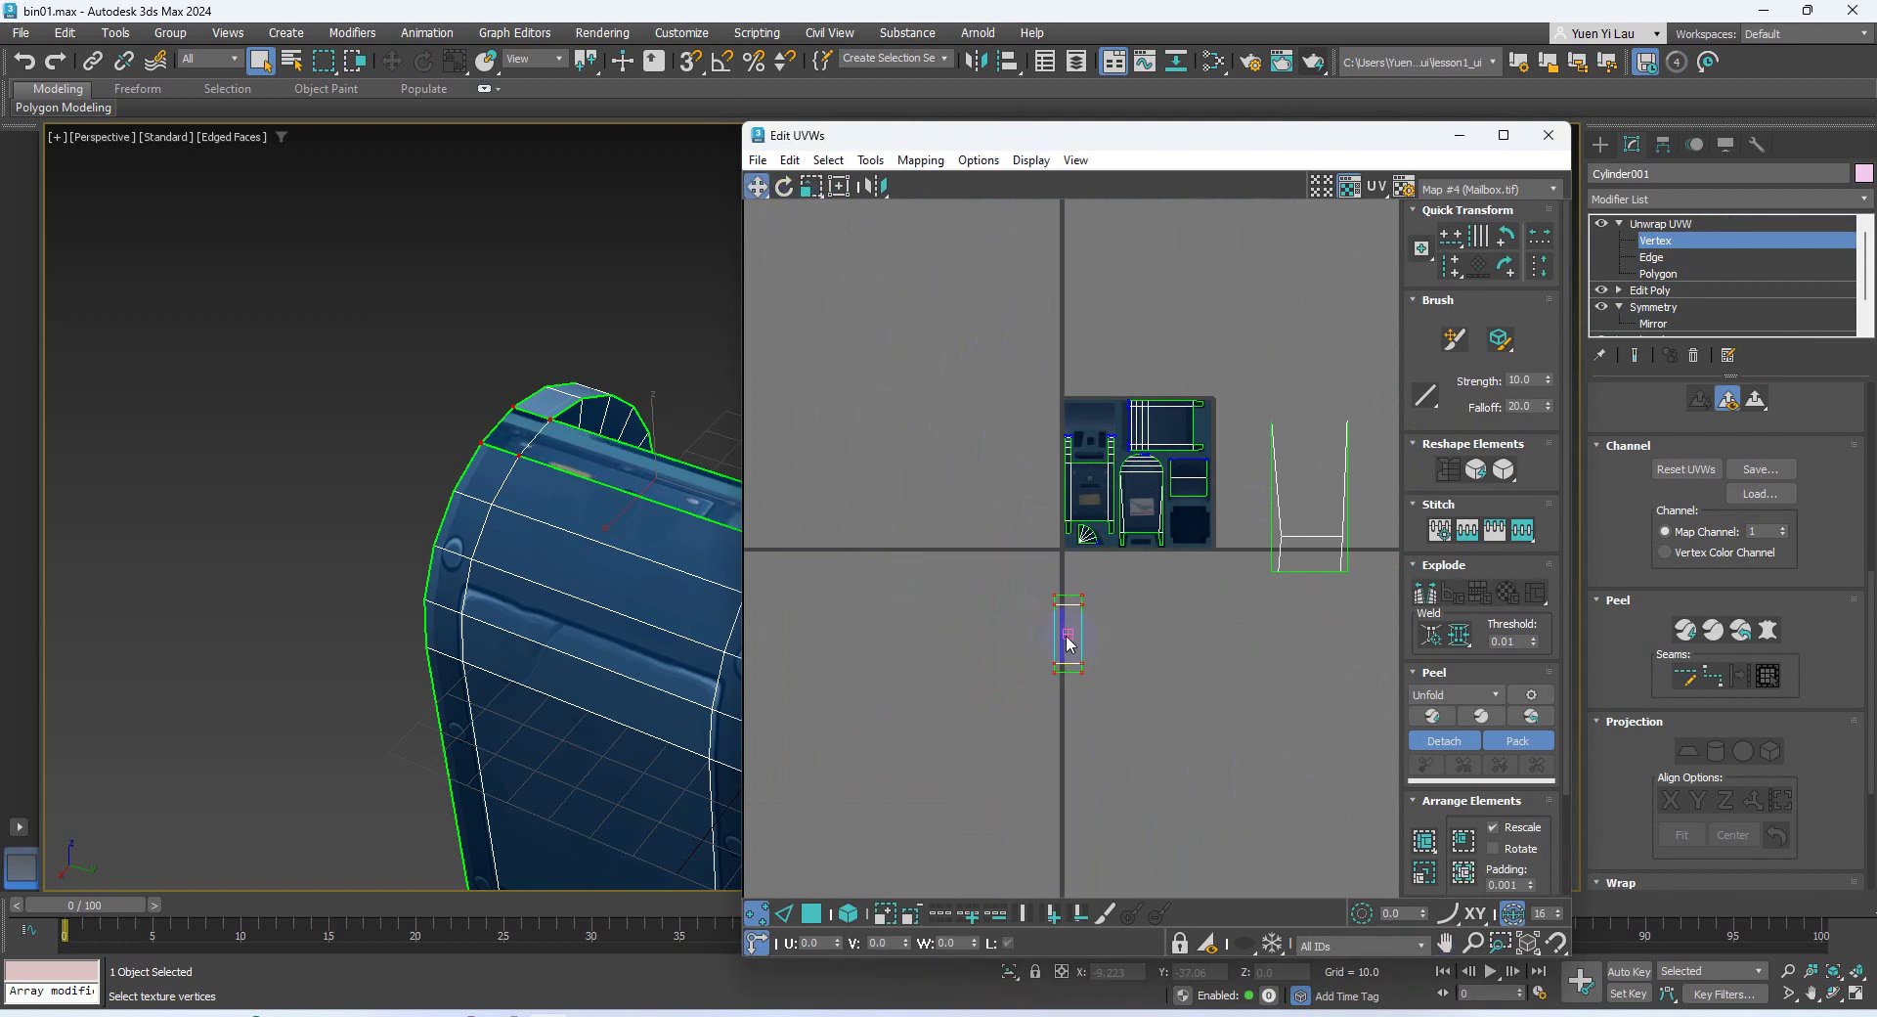
pyautogui.moveTo(1085, 606); pyautogui.dragTo(1130, 395)
pyautogui.scroll(5, 1130, 395)
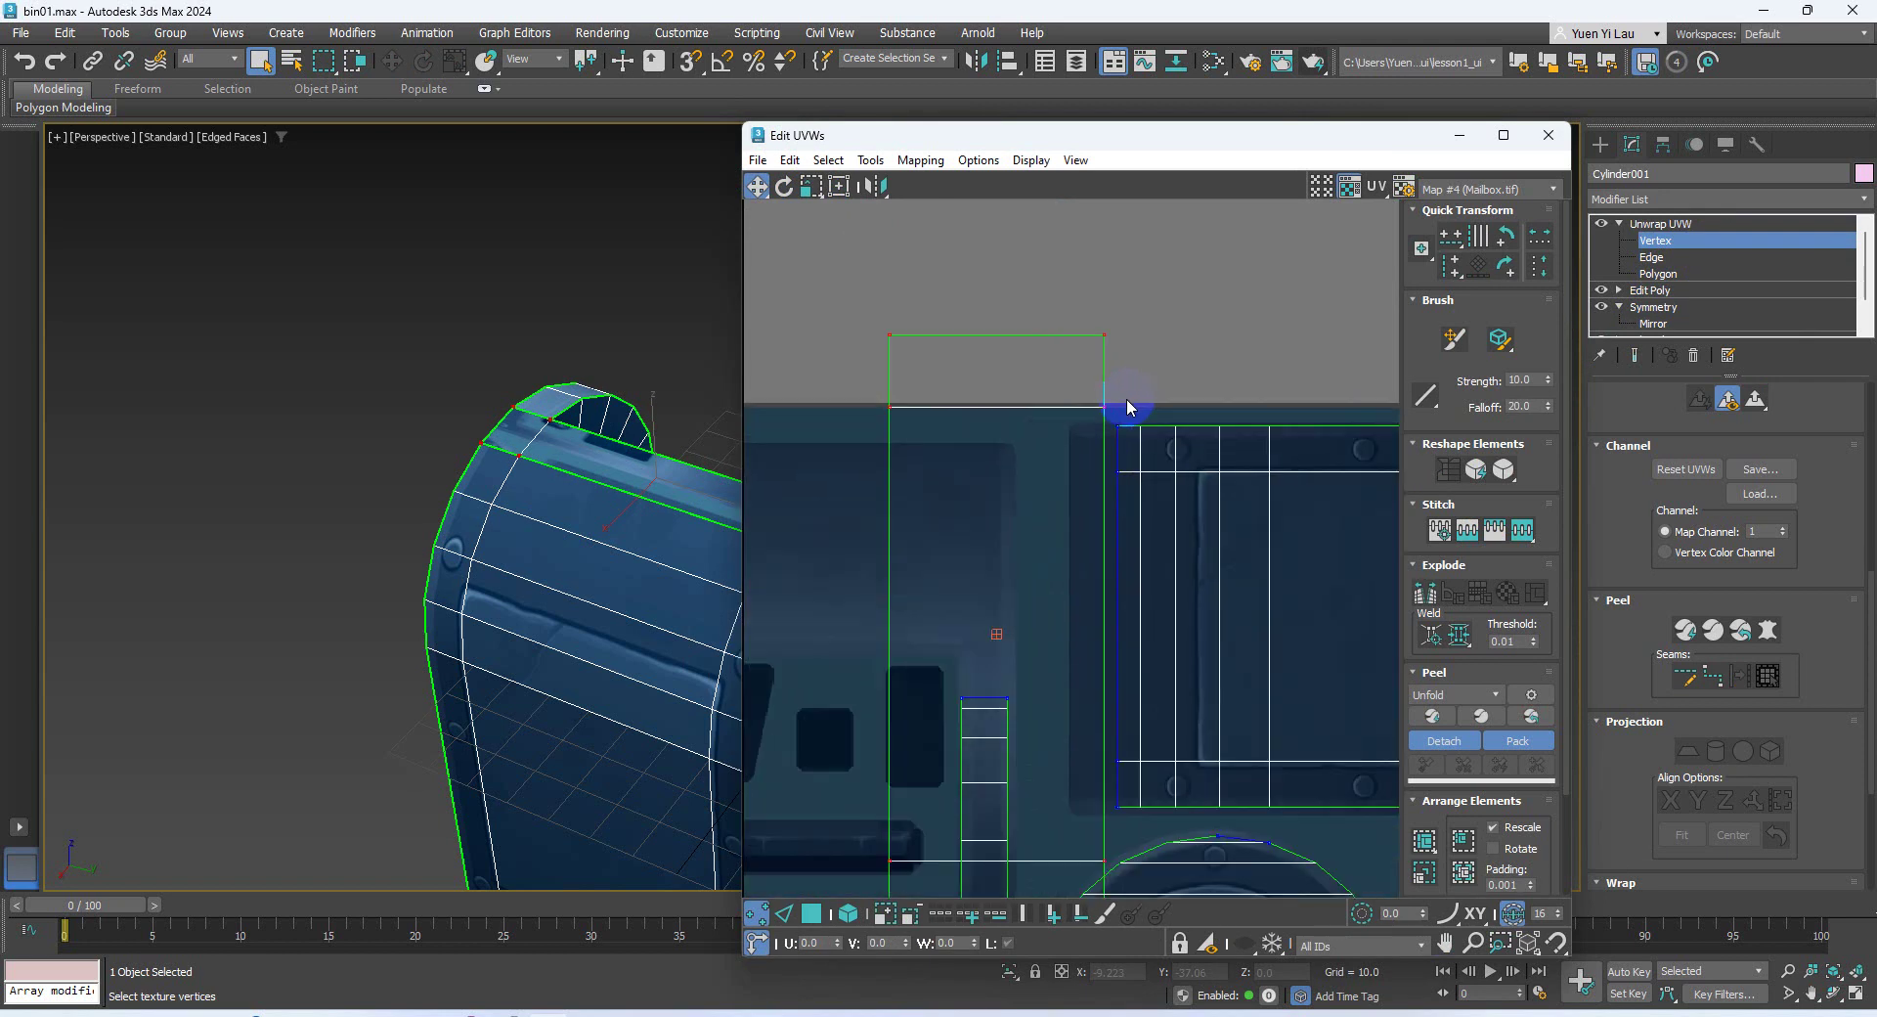
# Scale the strip's shell down uniformly and place it directly beside the side panel shell's adjoining border
pyautogui.click(826, 191)
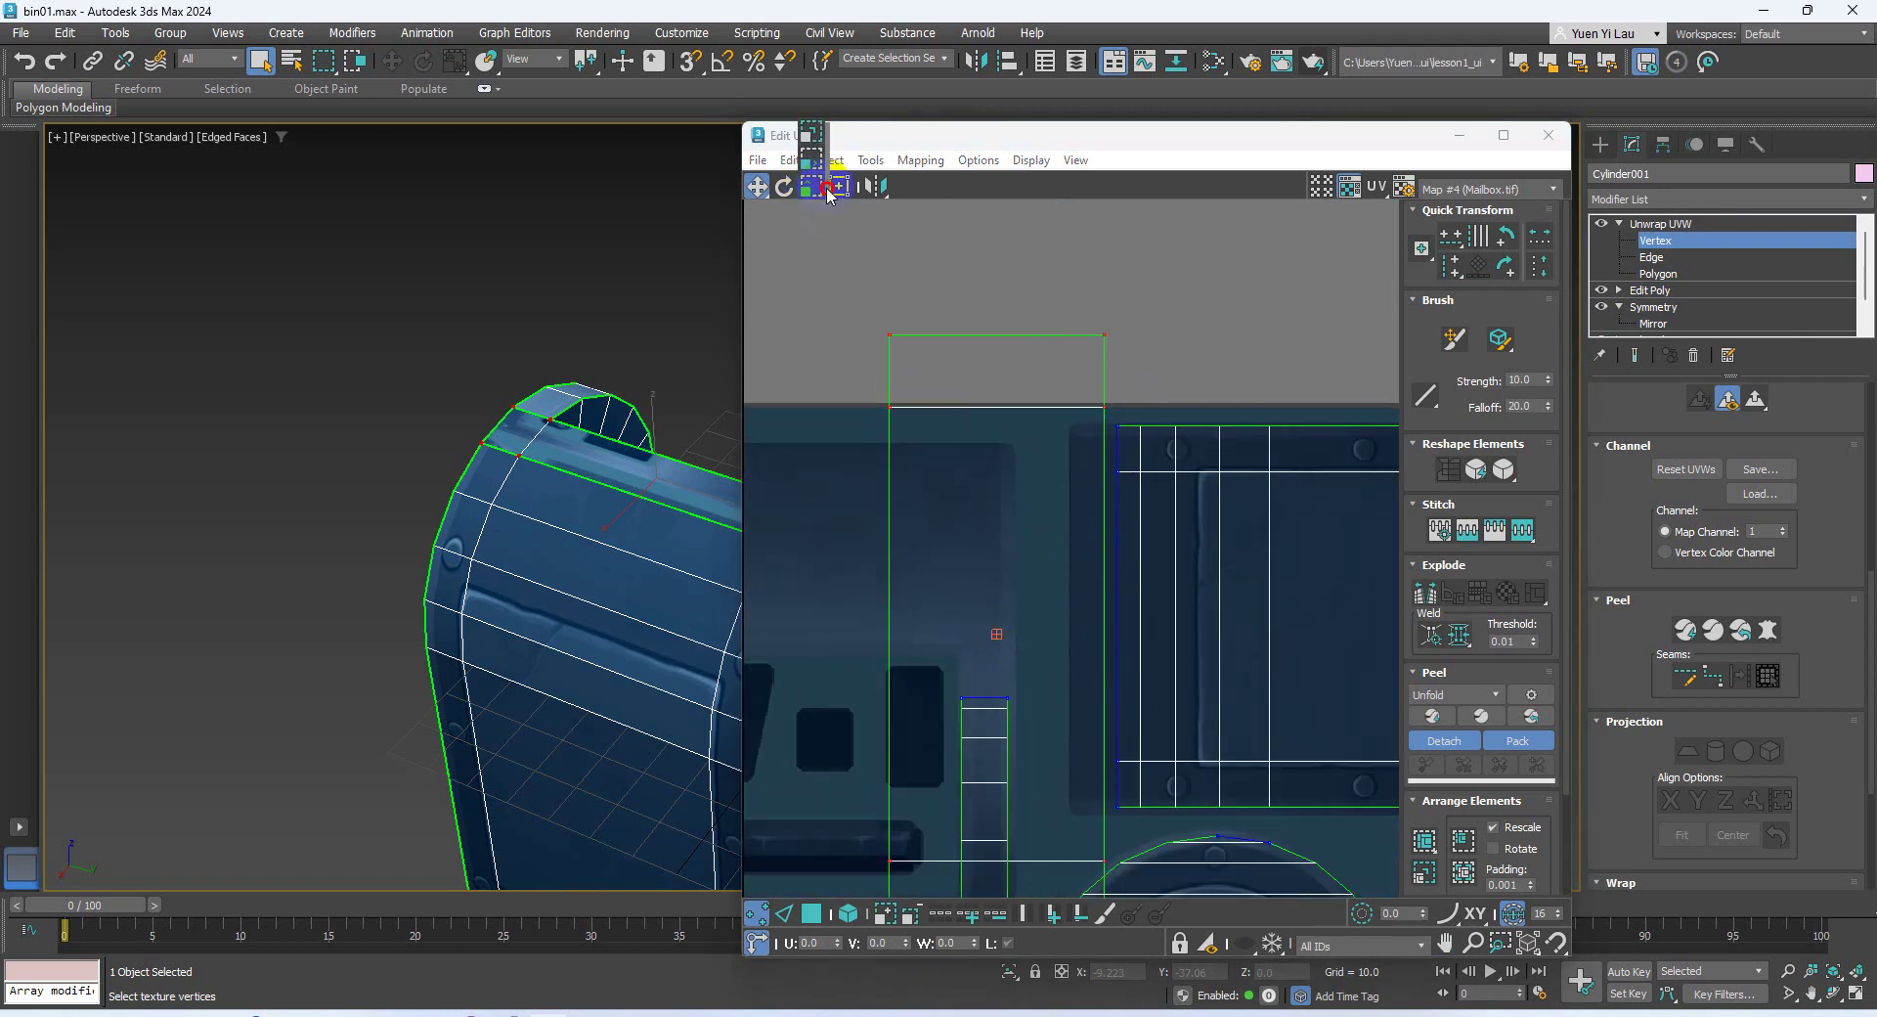
pyautogui.click(815, 137)
pyautogui.click(1115, 337)
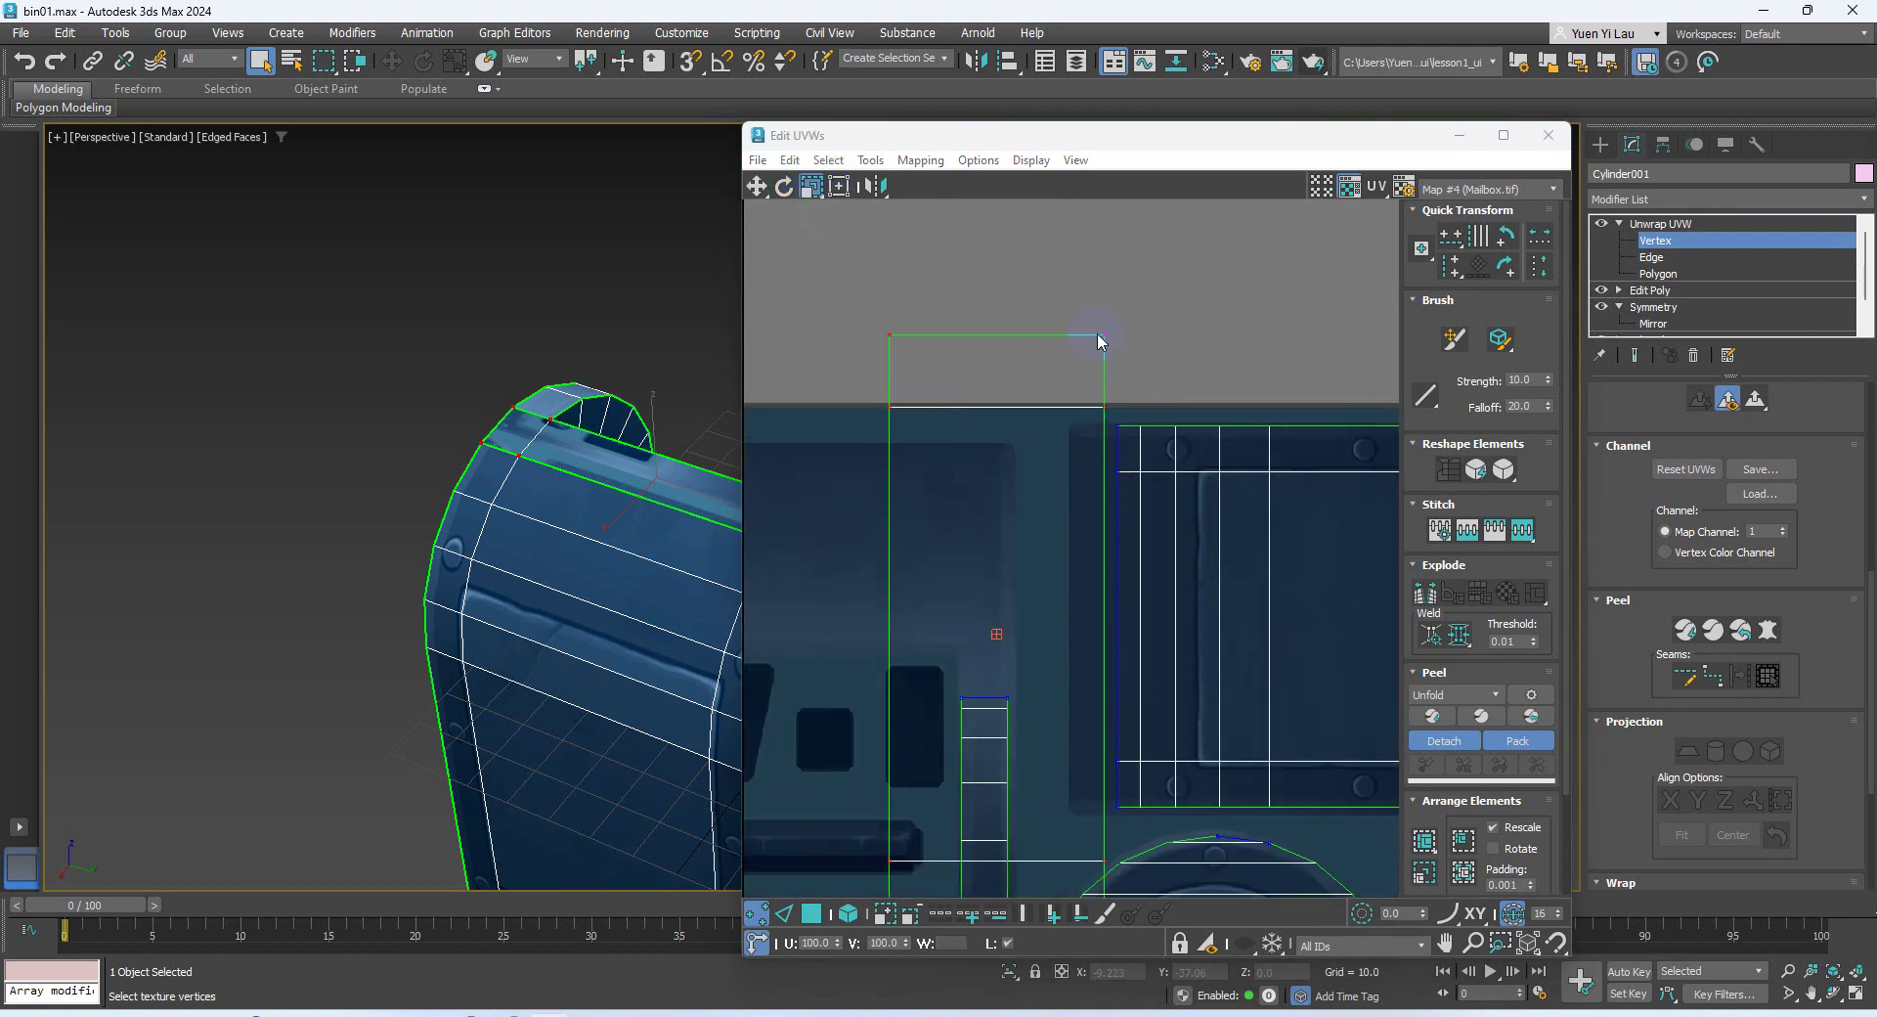
pyautogui.moveTo(1098, 342); pyautogui.dragTo(865, 905)
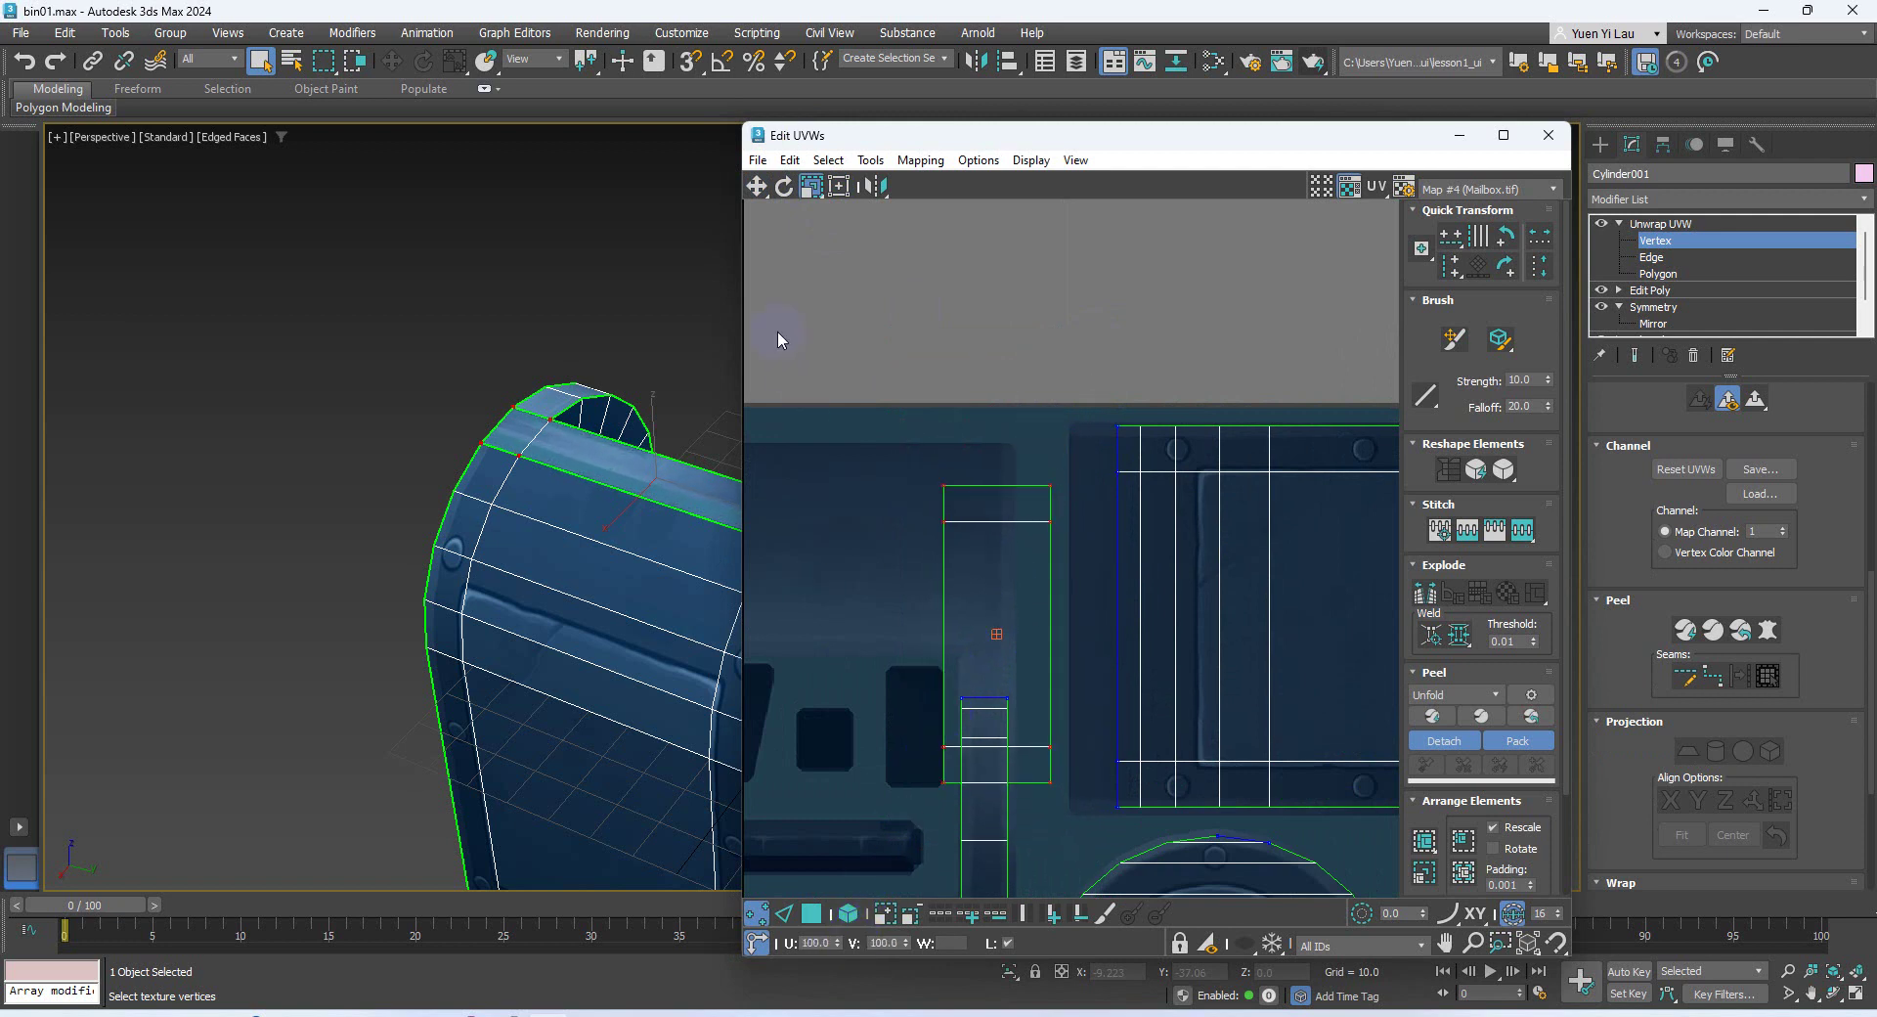
pyautogui.click(758, 186)
pyautogui.moveTo(997, 634); pyautogui.dragTo(1106, 482)
# Select the side panel shell's border edges that face the strip's shell
pyautogui.click(1652, 256)
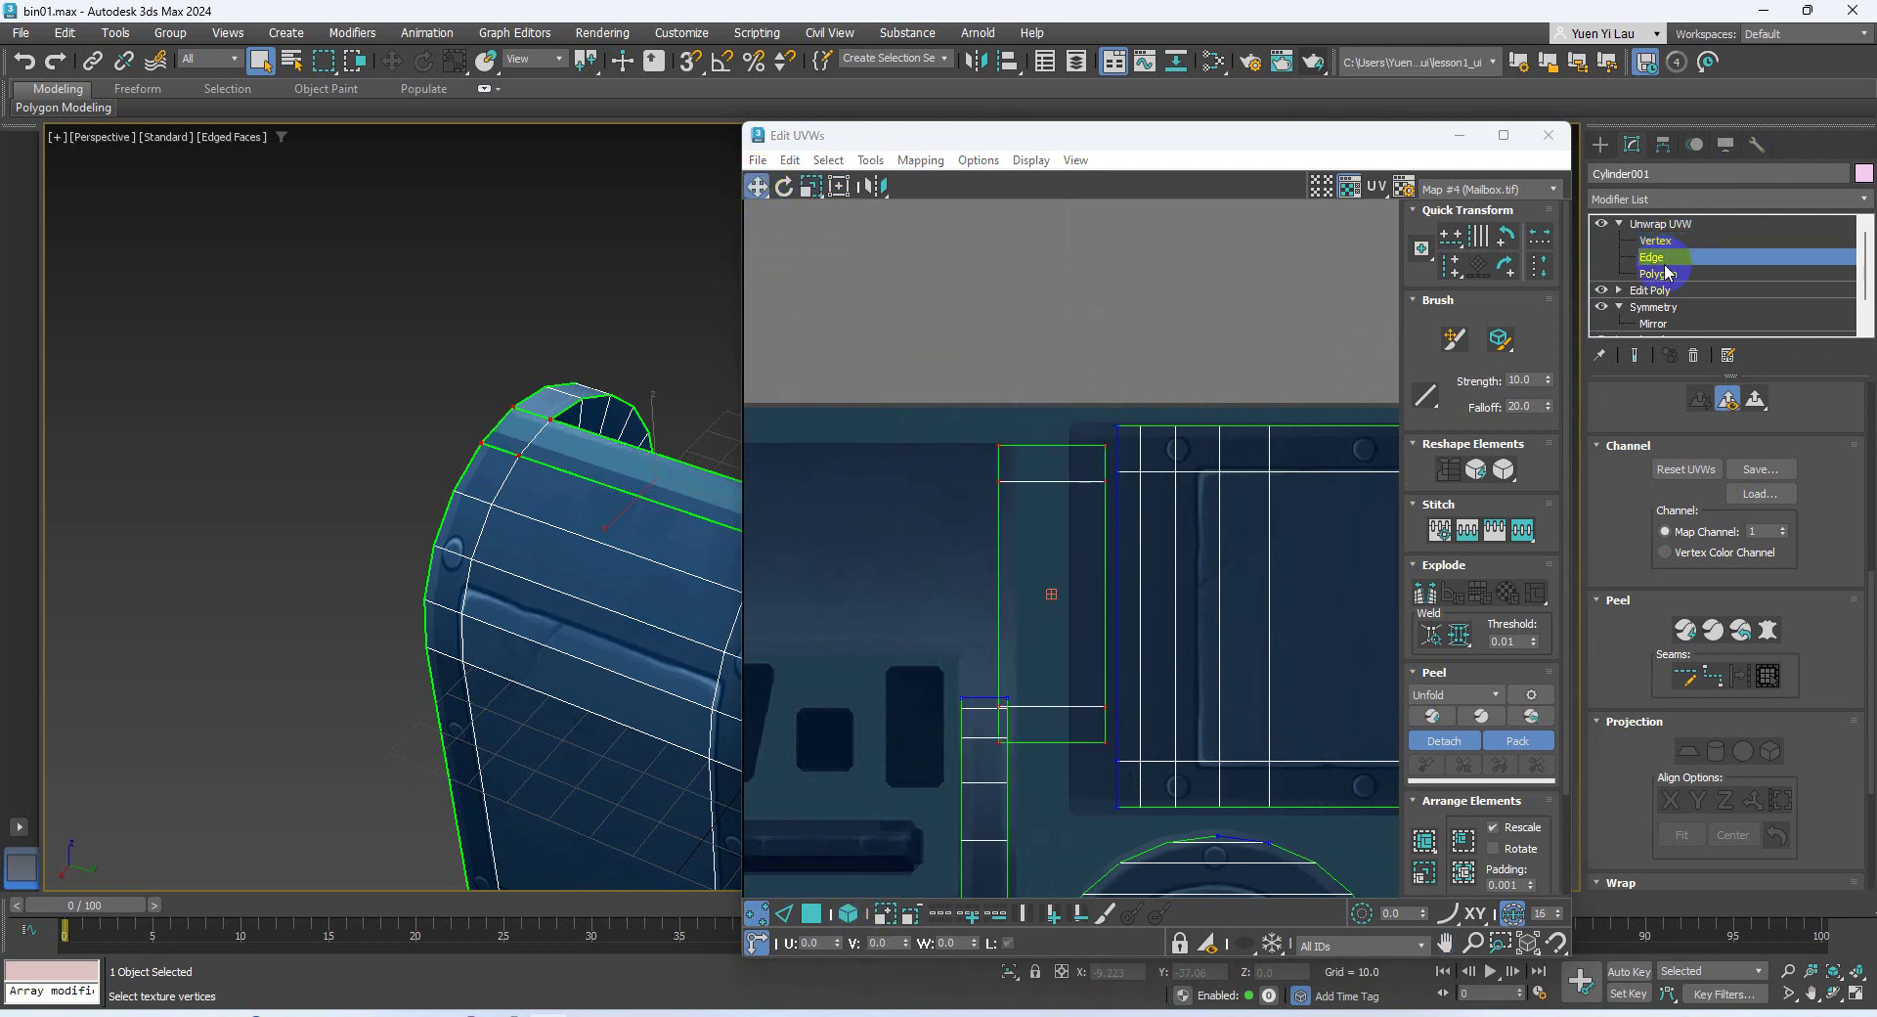
pyautogui.click(1117, 448)
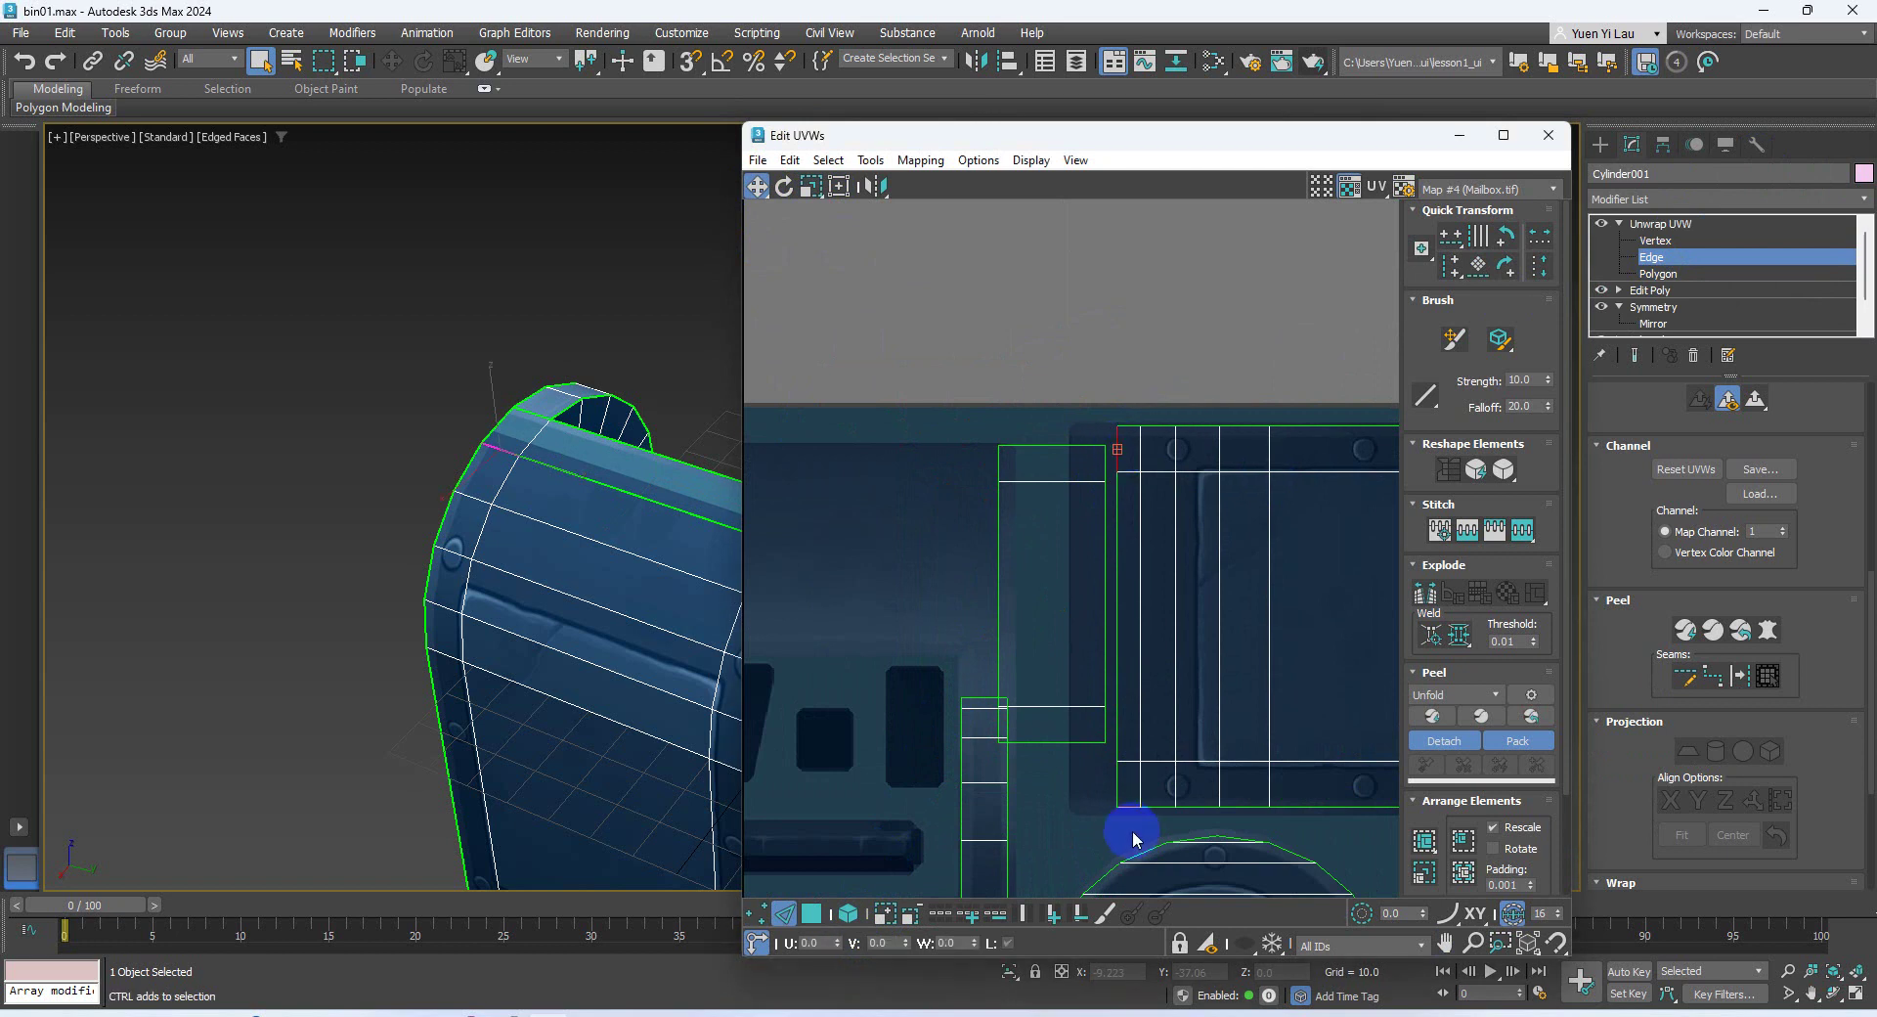
pyautogui.keyDown('ctrl'); pyautogui.click(1118, 578); pyautogui.keyUp('ctrl')
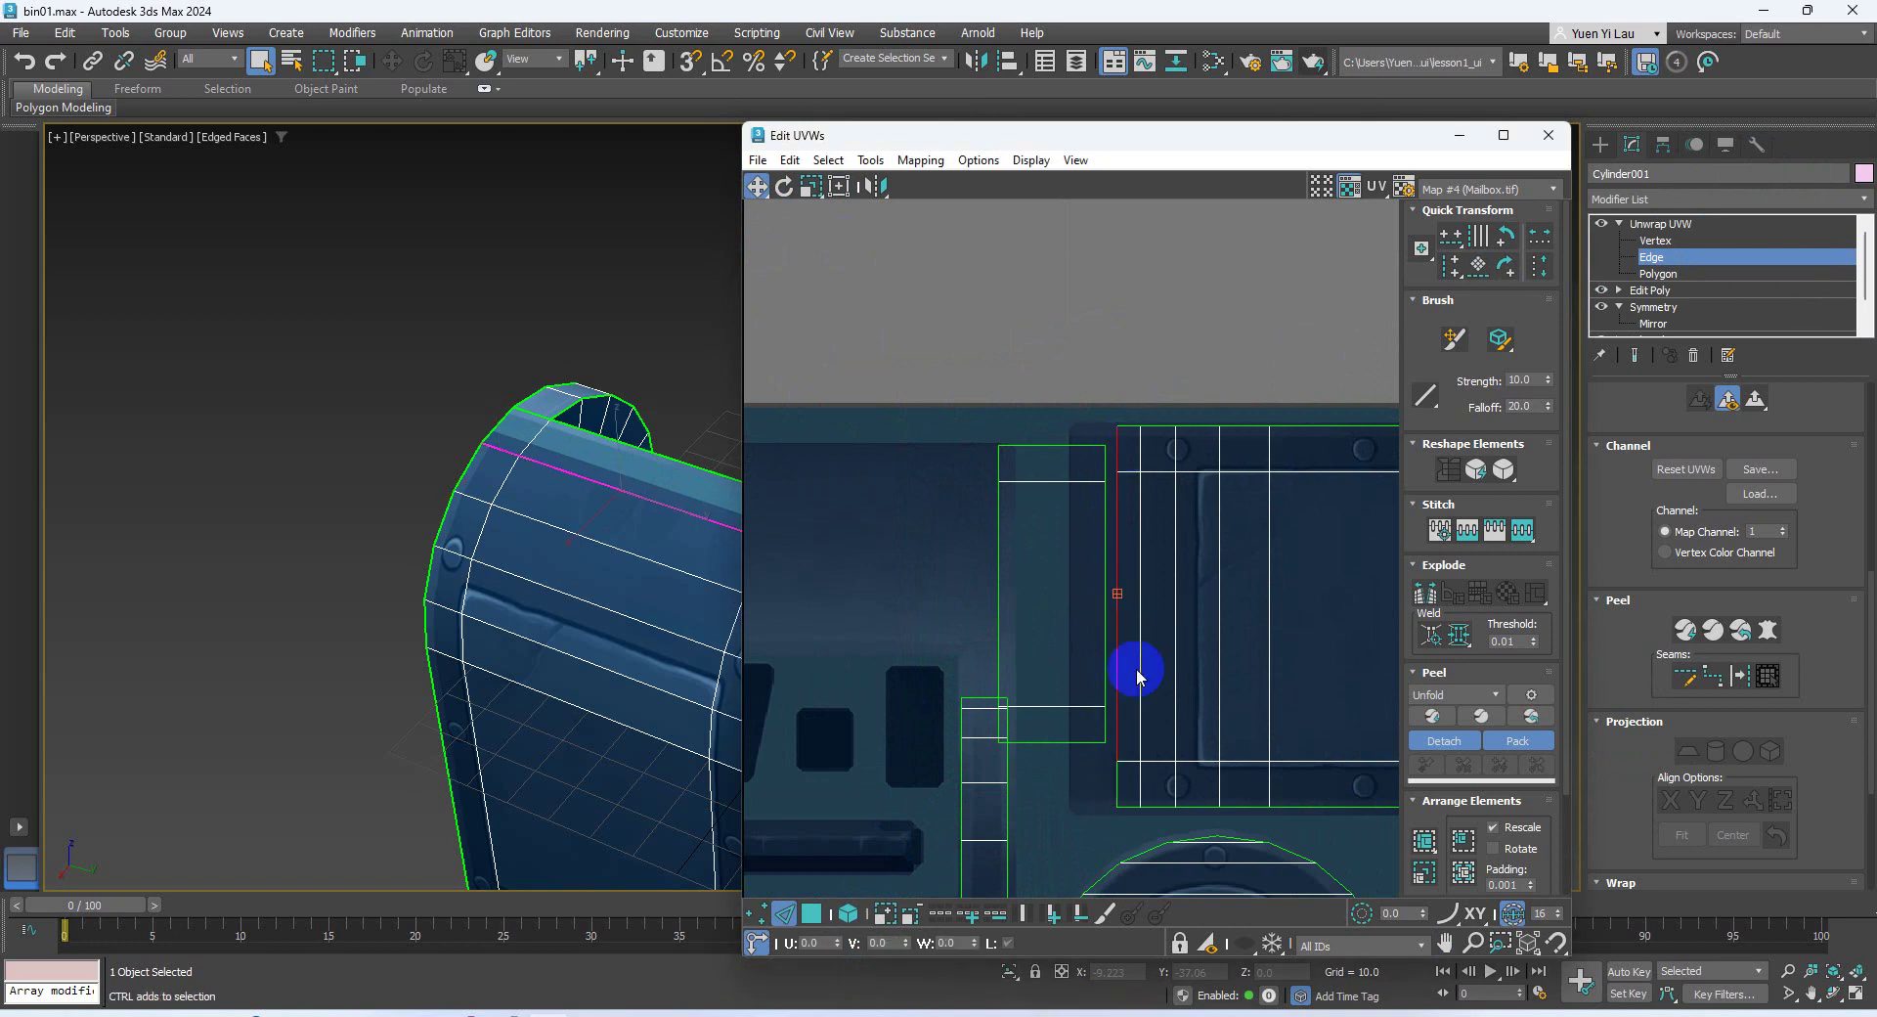
# Try different stitch methods on the selected border edges, undoing the results
pyautogui.click(1526, 538)
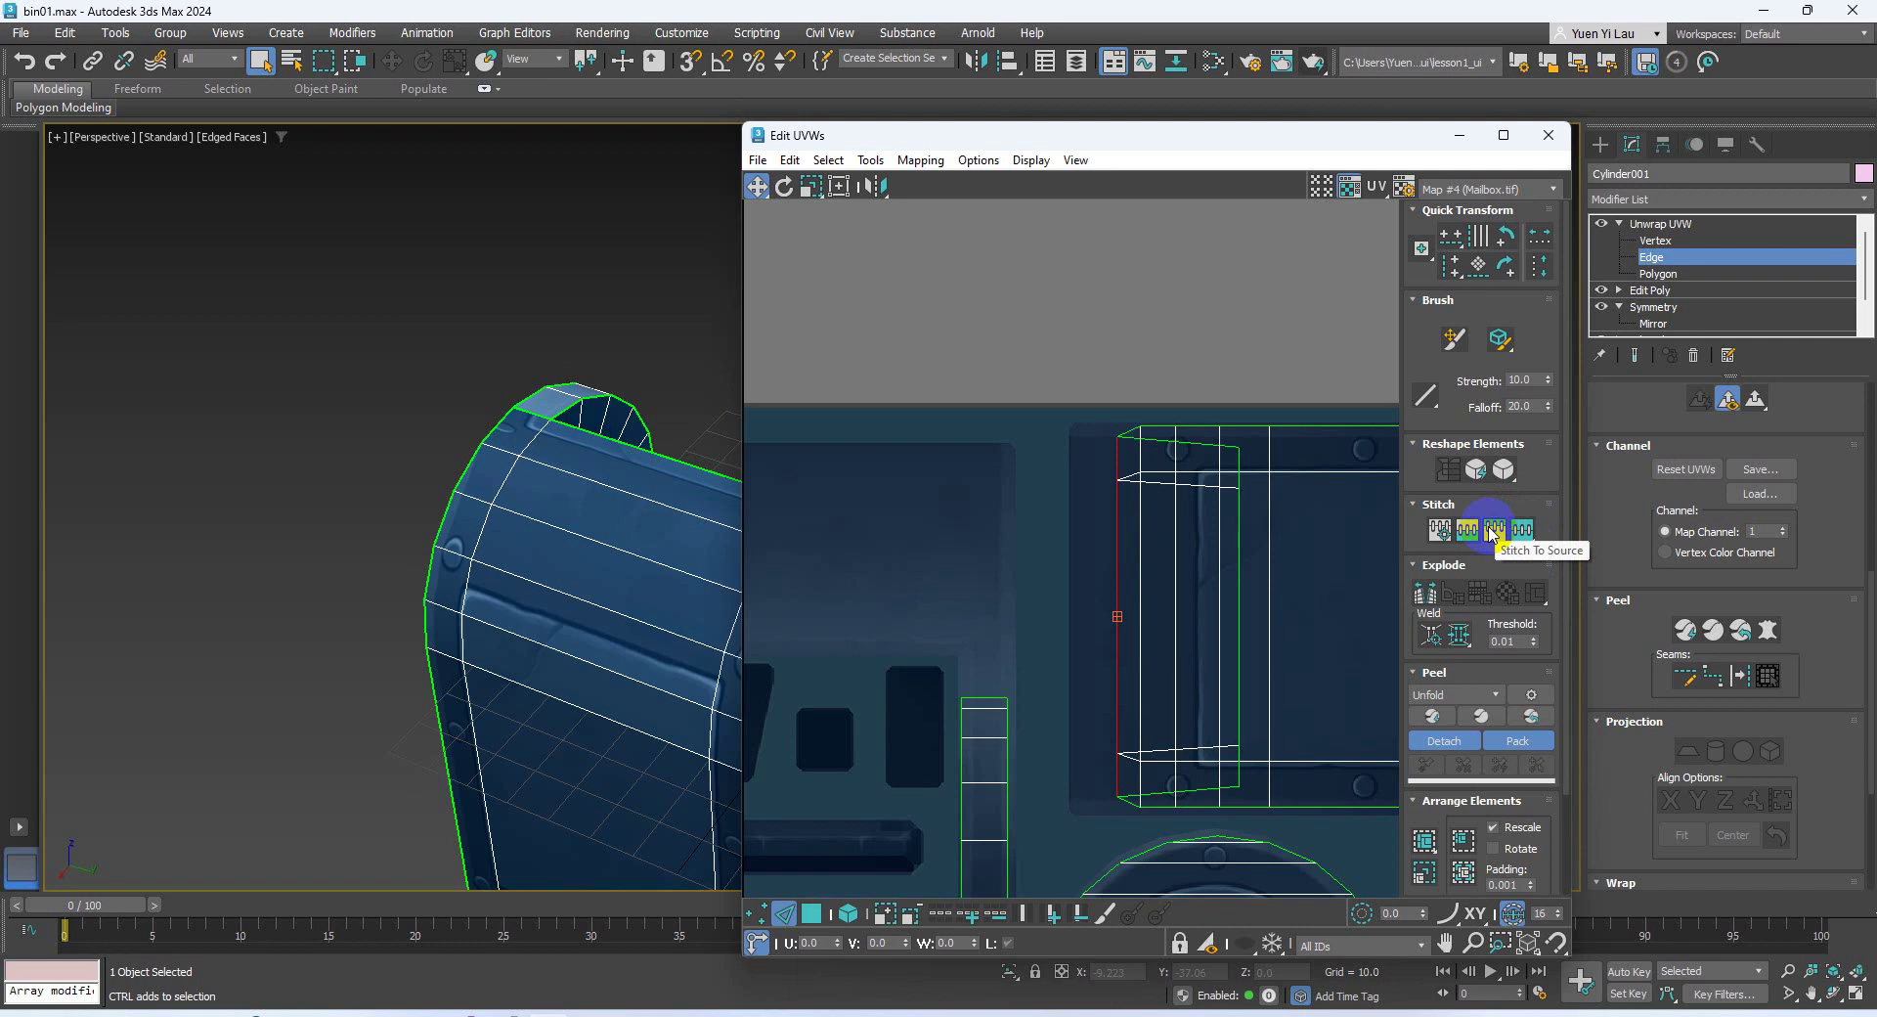
pyautogui.click(1493, 531)
pyautogui.click(1490, 543)
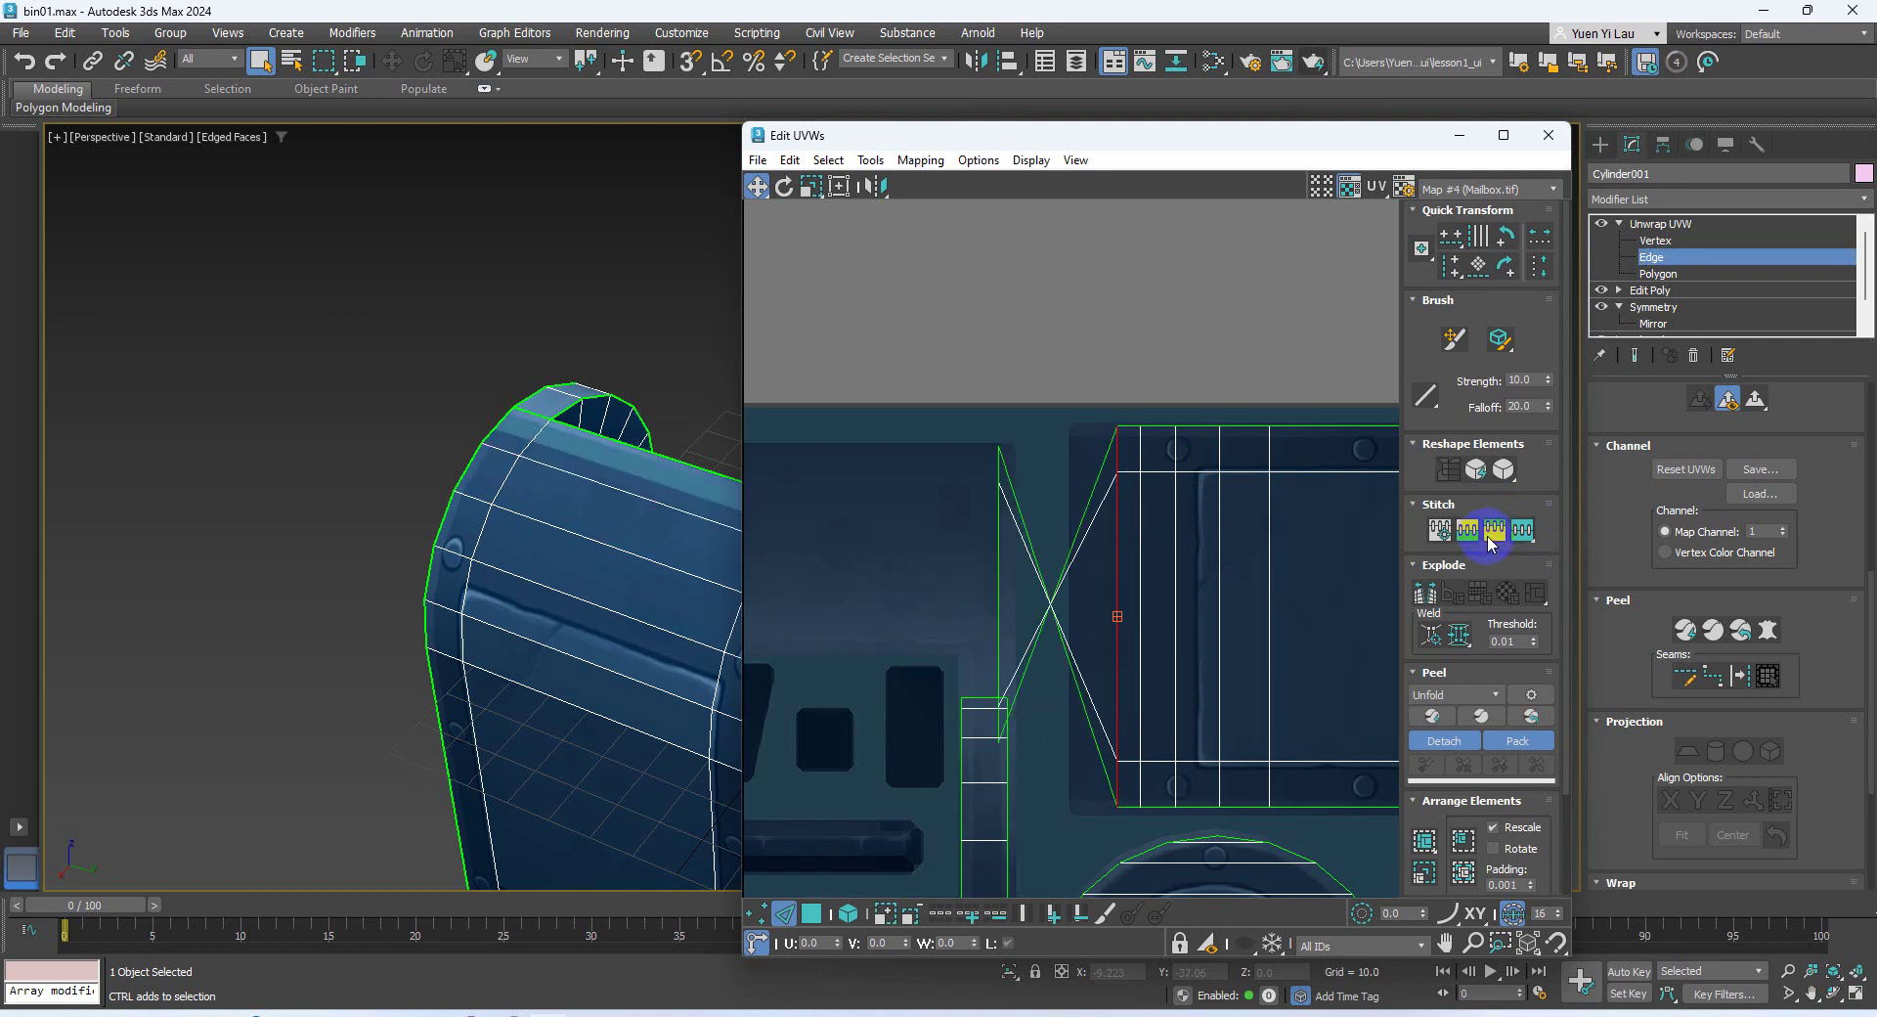
pyautogui.click(1476, 536)
pyautogui.click(1470, 538)
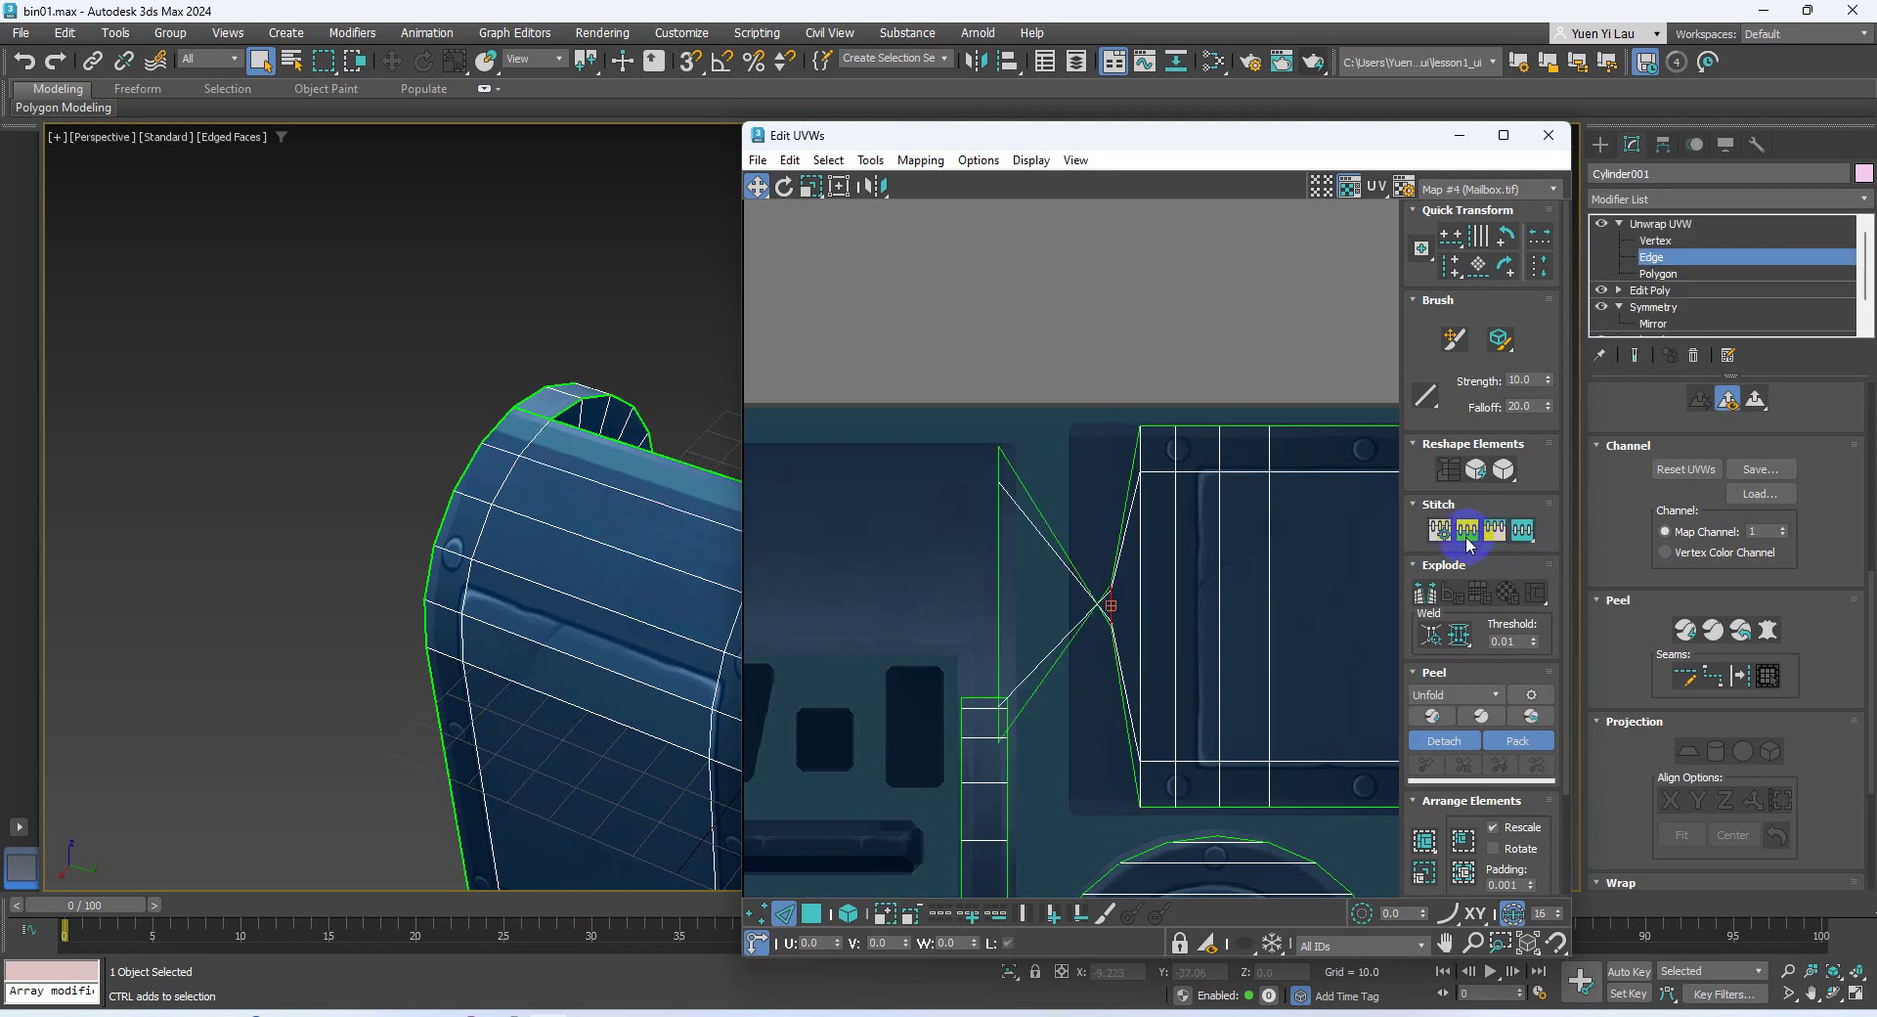
pyautogui.hotkey('ctrl', 'z')
pyautogui.click(1441, 535)
pyautogui.hotkey('ctrl', 'z')
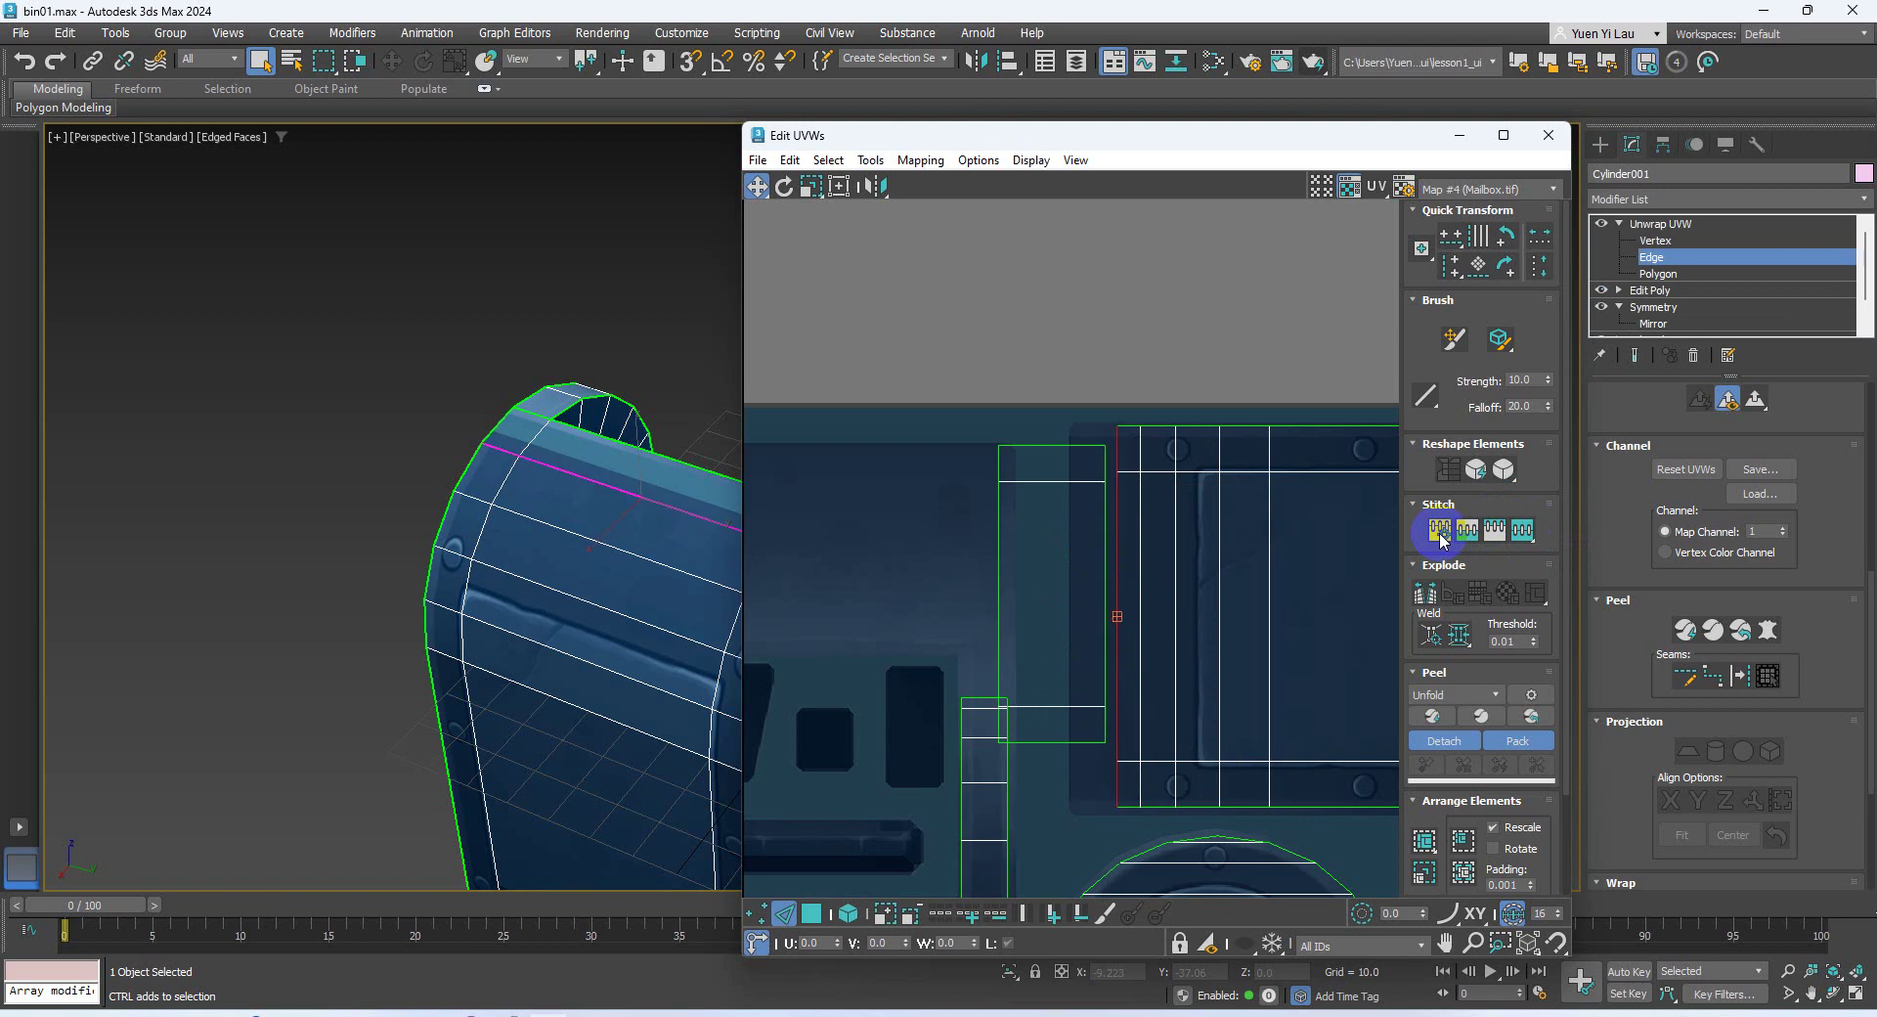
# Stitch the strip's shell to the side panel and move its free edge outwards so the strip unfolds beyond the panel
pyautogui.click(1523, 532)
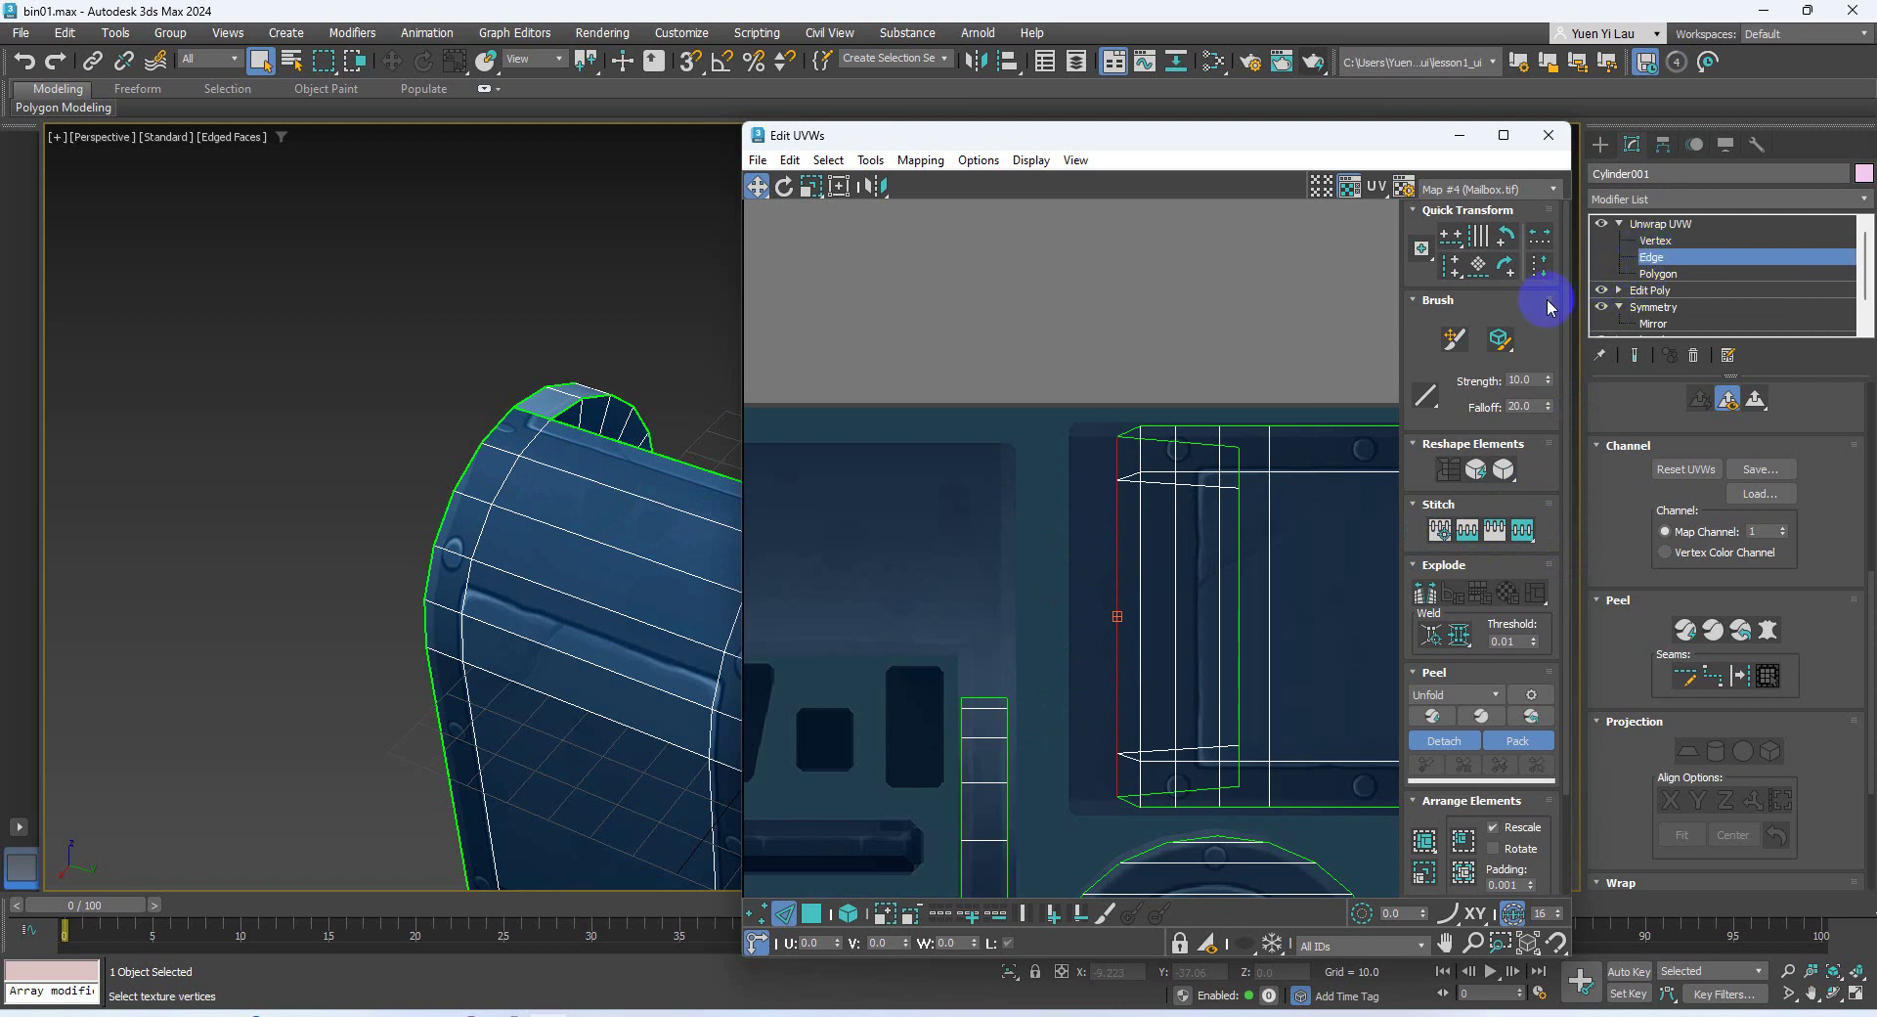
pyautogui.click(1239, 462)
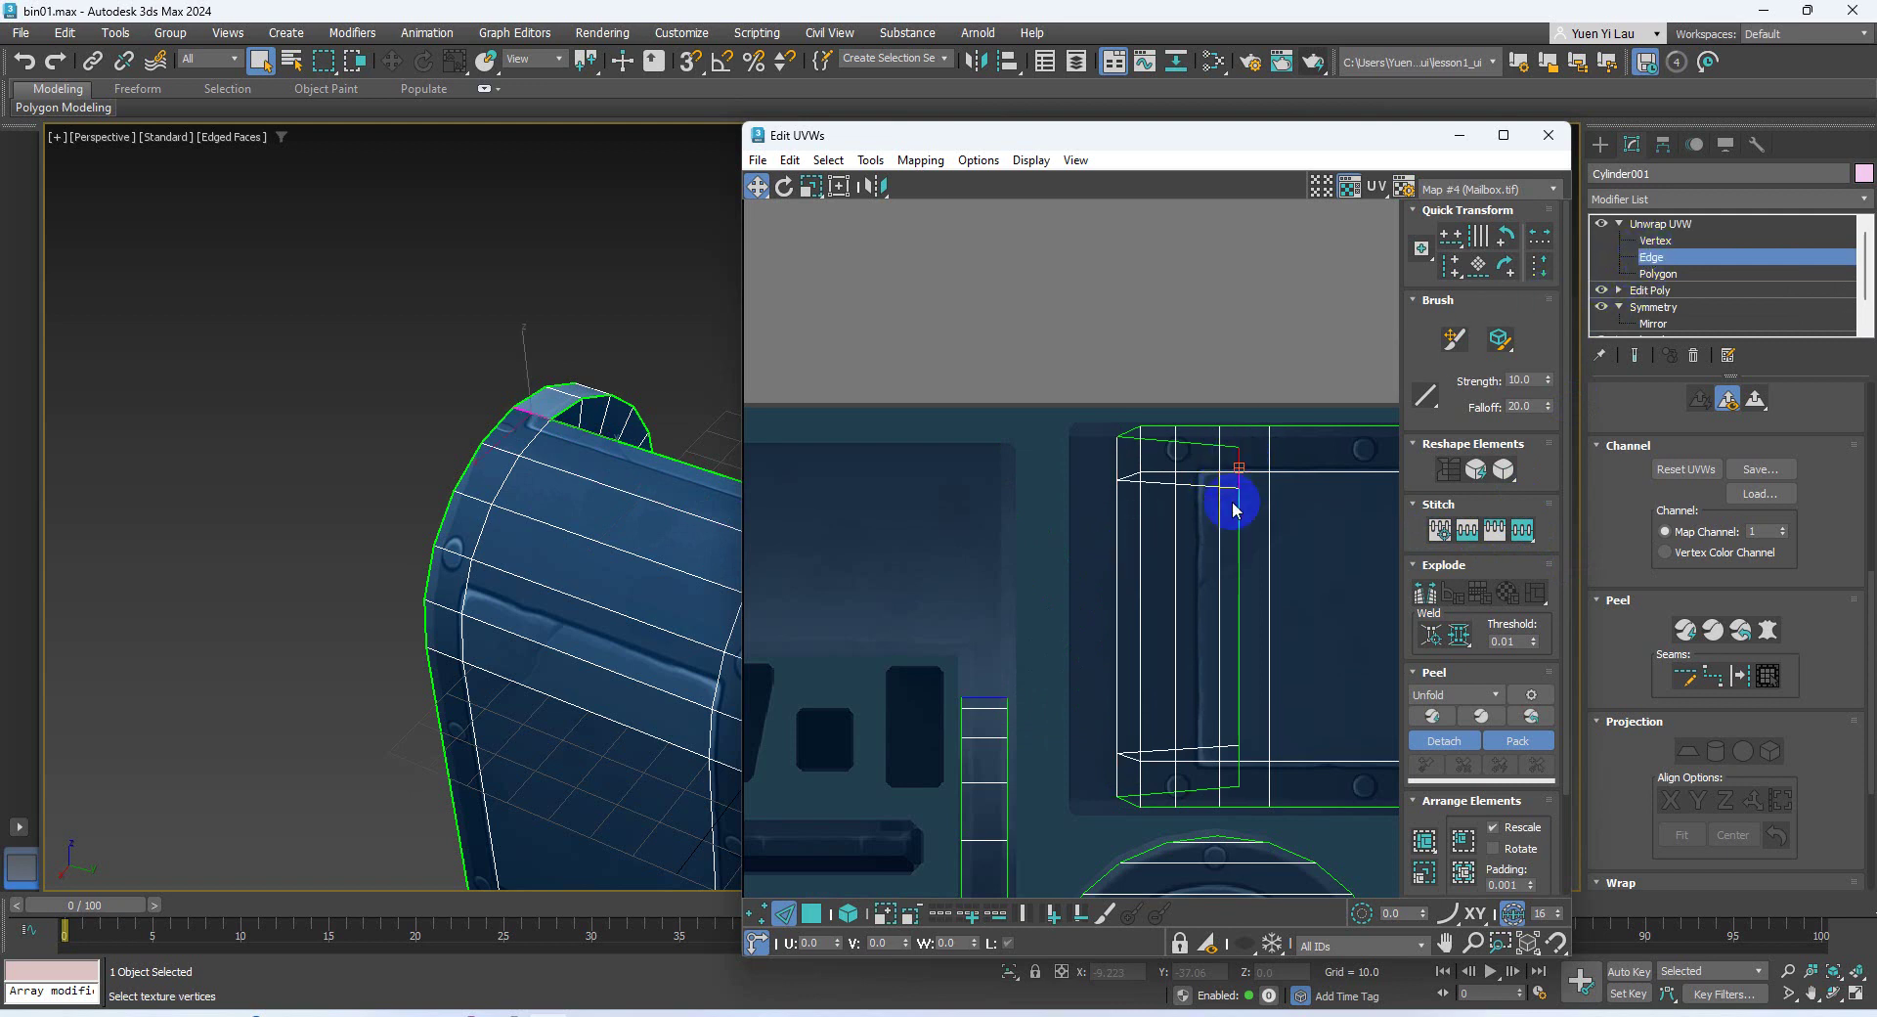
pyautogui.keyDown('ctrl'); pyautogui.click(1238, 577); pyautogui.keyUp('ctrl')
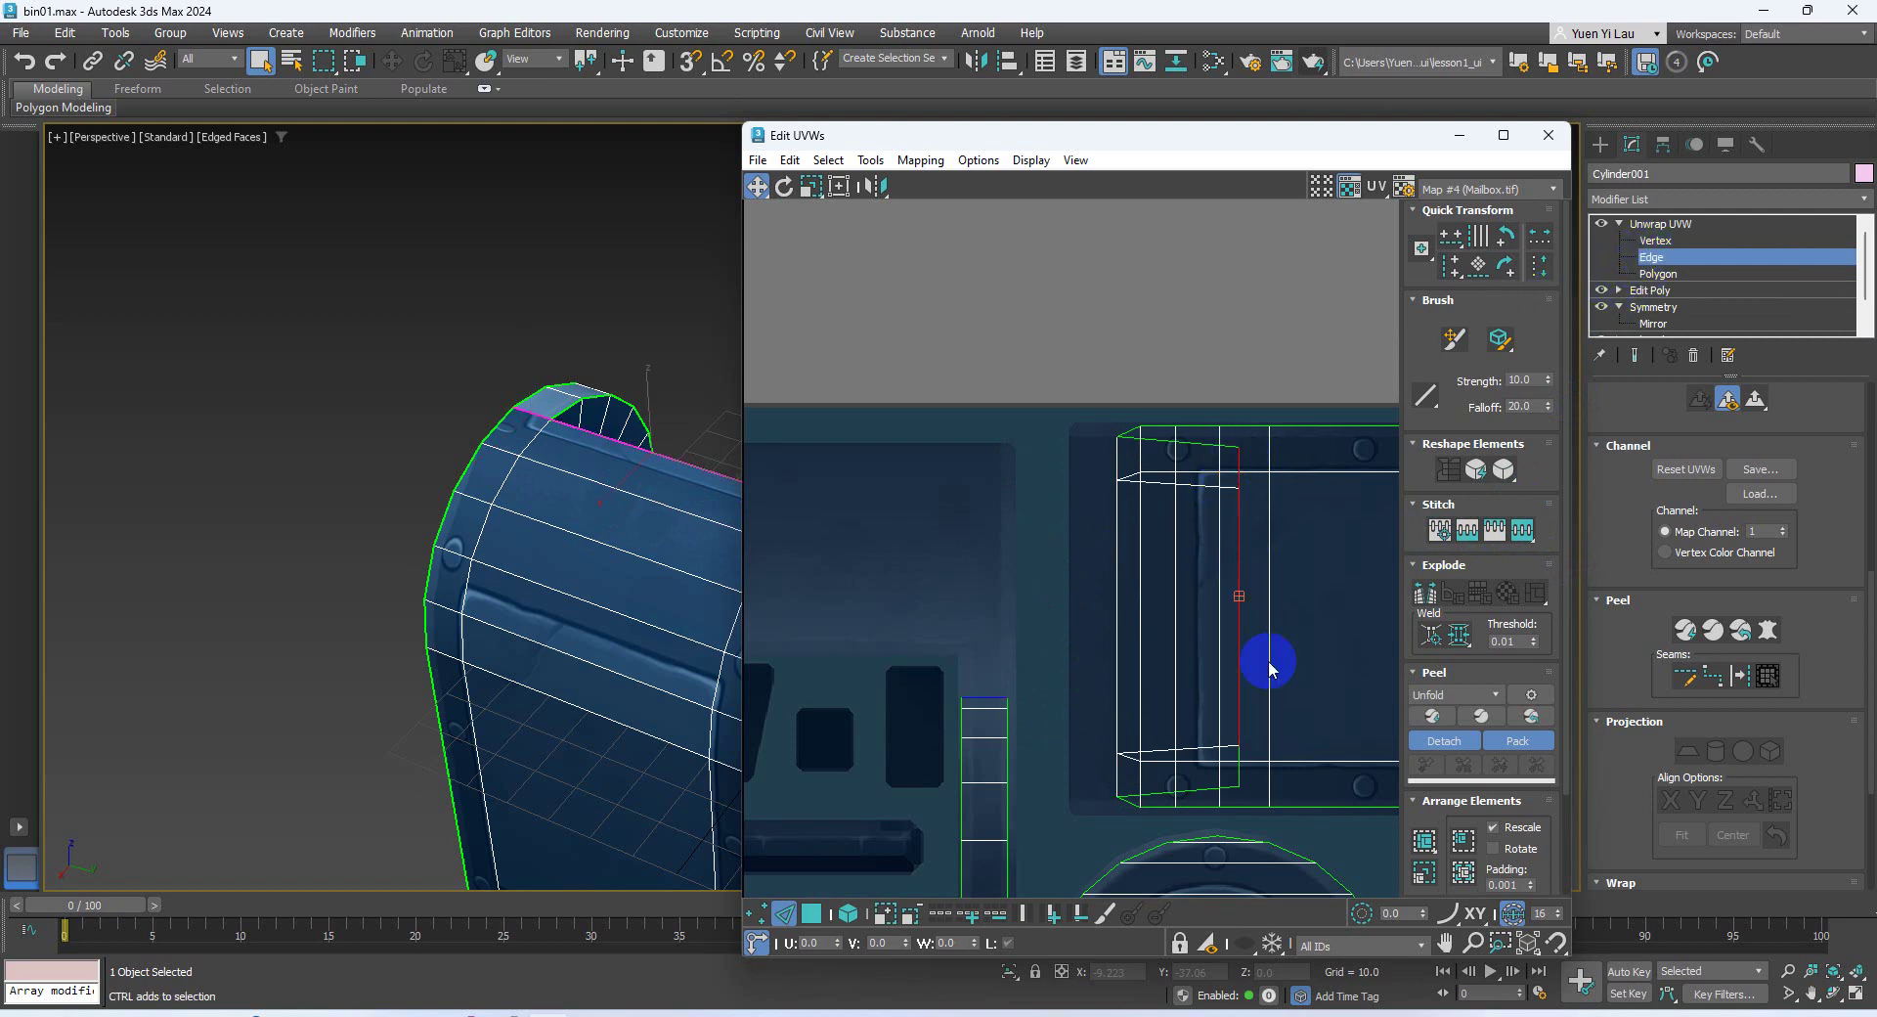
pyautogui.keyDown('ctrl'); pyautogui.click(1239, 773); pyautogui.keyUp('ctrl')
pyautogui.click(950, 186)
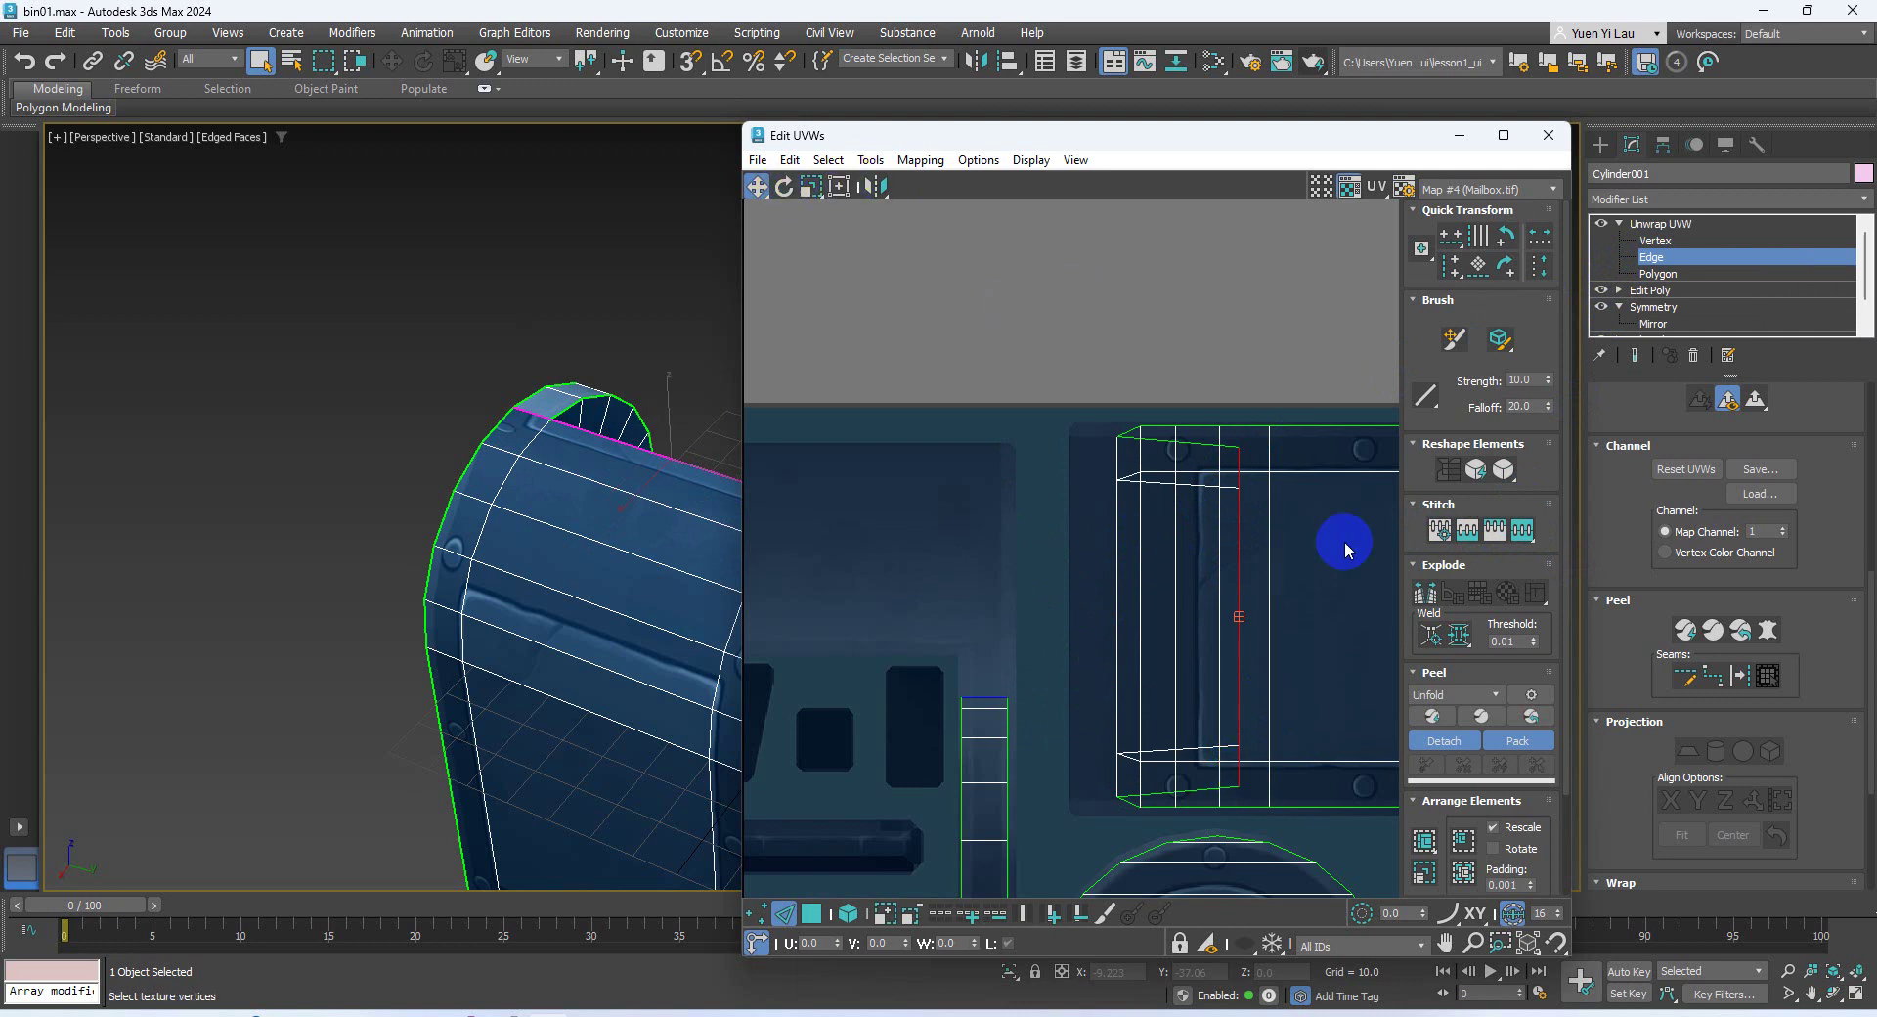
pyautogui.moveTo(1239, 613); pyautogui.dragTo(1076, 599)
# Select the topmost row of vertices on the combined side panel shell and align them horizontally
pyautogui.click(1721, 243)
pyautogui.moveTo(1254, 408); pyautogui.dragTo(1064, 408, button='middle')
pyautogui.scroll(-1, 1064, 409)
pyautogui.moveTo(895, 379); pyautogui.dragTo(1438, 449)
pyautogui.click(1450, 240)
# Align both inner vertex rows of the side panel shell horizontally and shift the upper one slightly up to match the painted frame
pyautogui.moveTo(900, 457); pyautogui.dragTo(1428, 523)
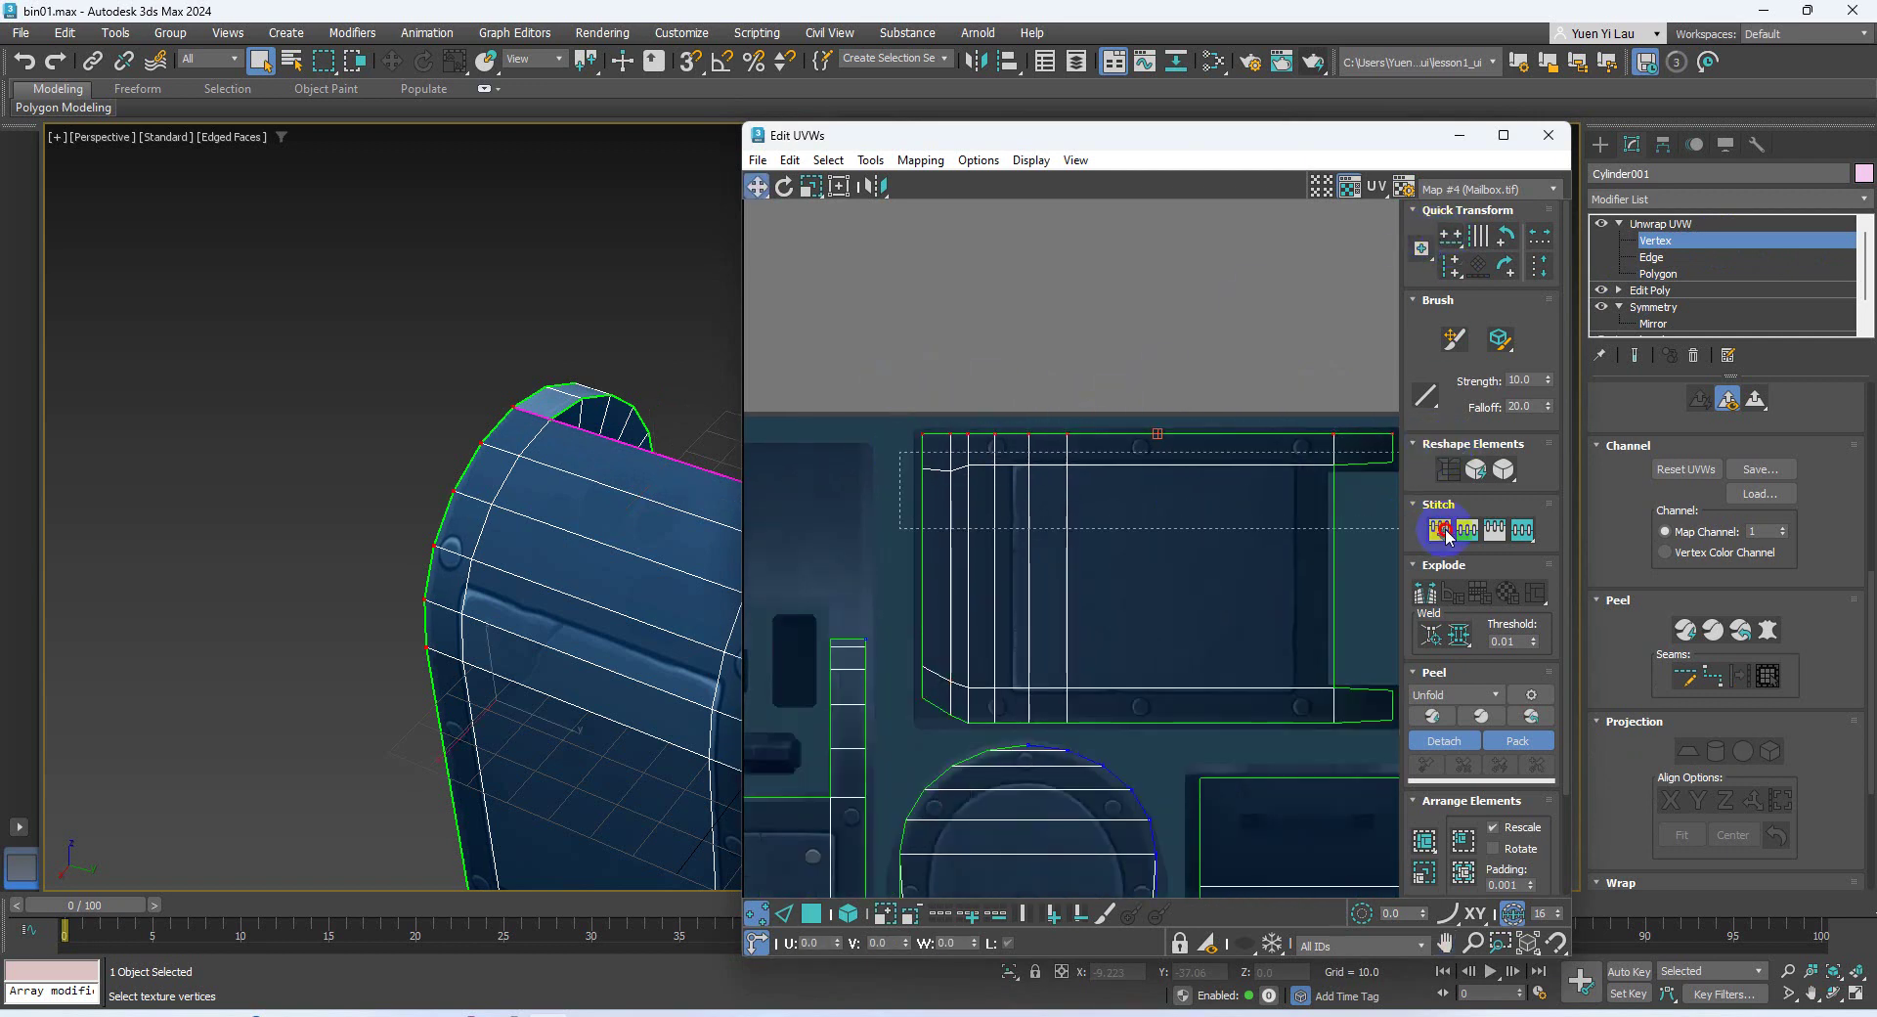
pyautogui.click(1453, 235)
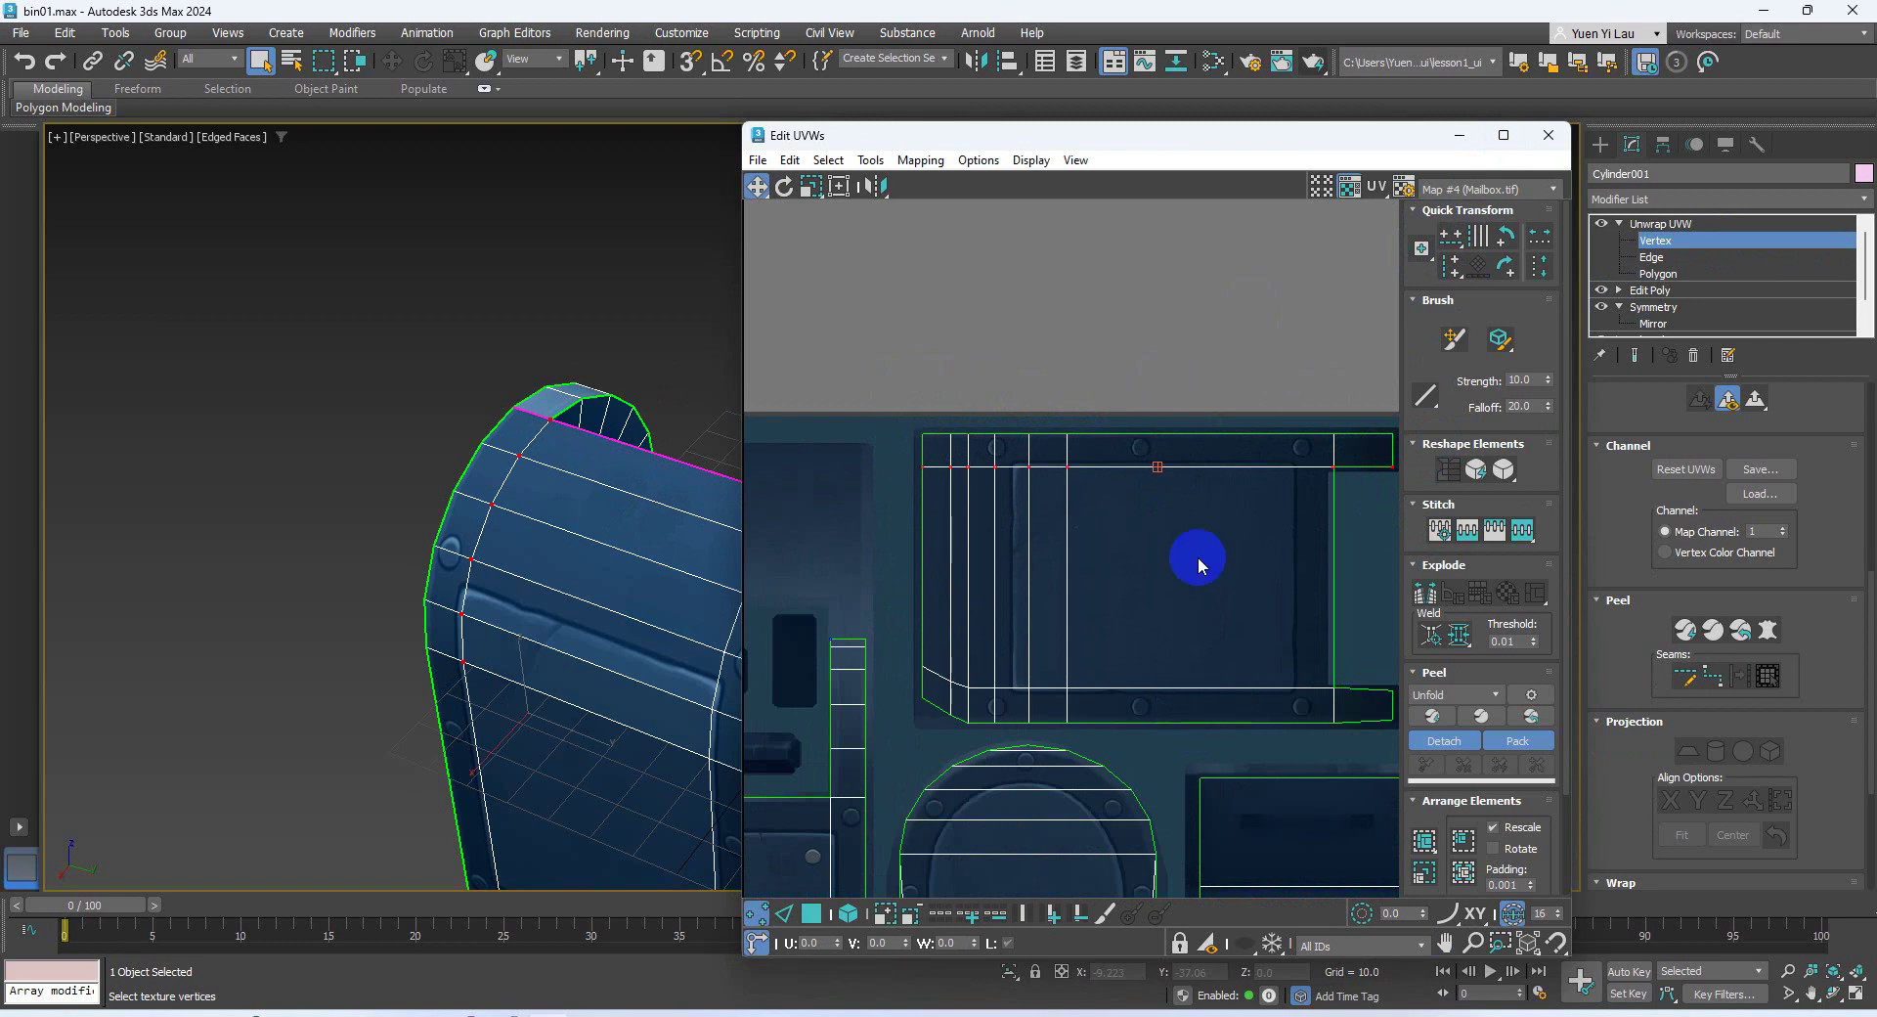
pyautogui.click(1157, 468)
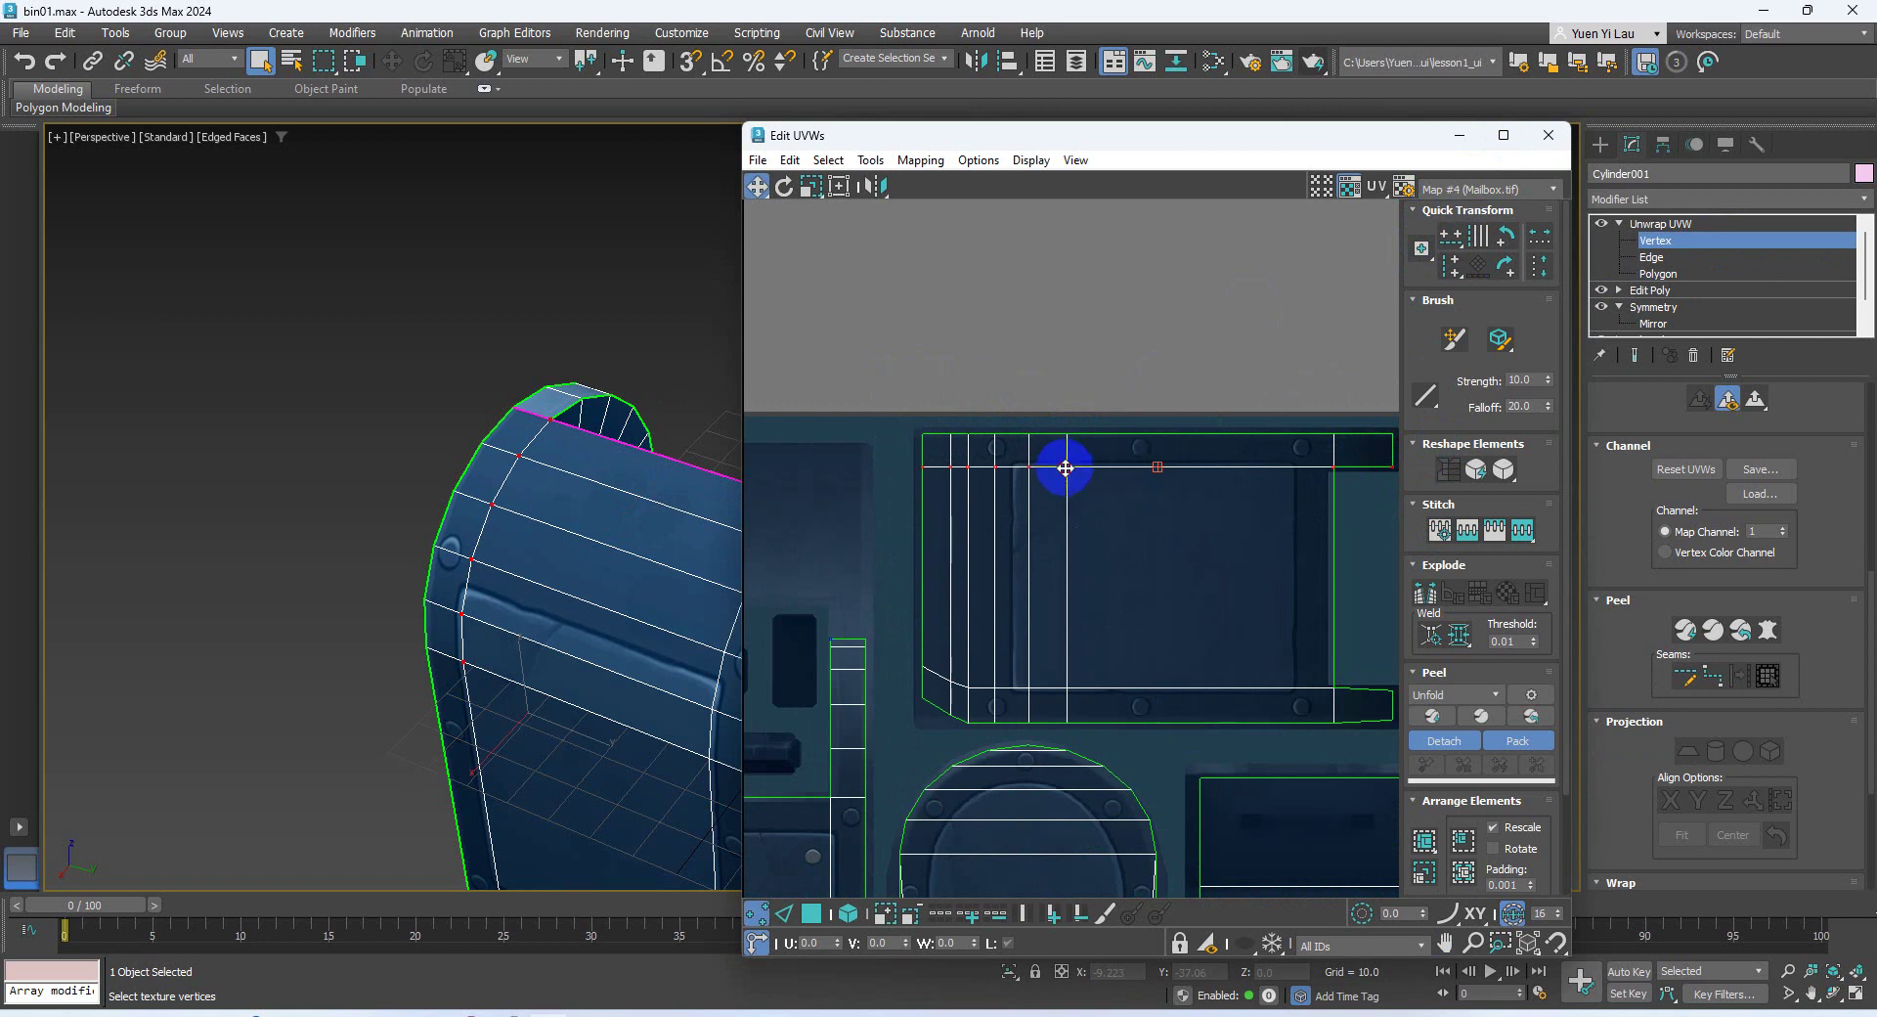
pyautogui.moveTo(1066, 467); pyautogui.dragTo(1065, 458)
pyautogui.moveTo(907, 638); pyautogui.dragTo(1408, 704)
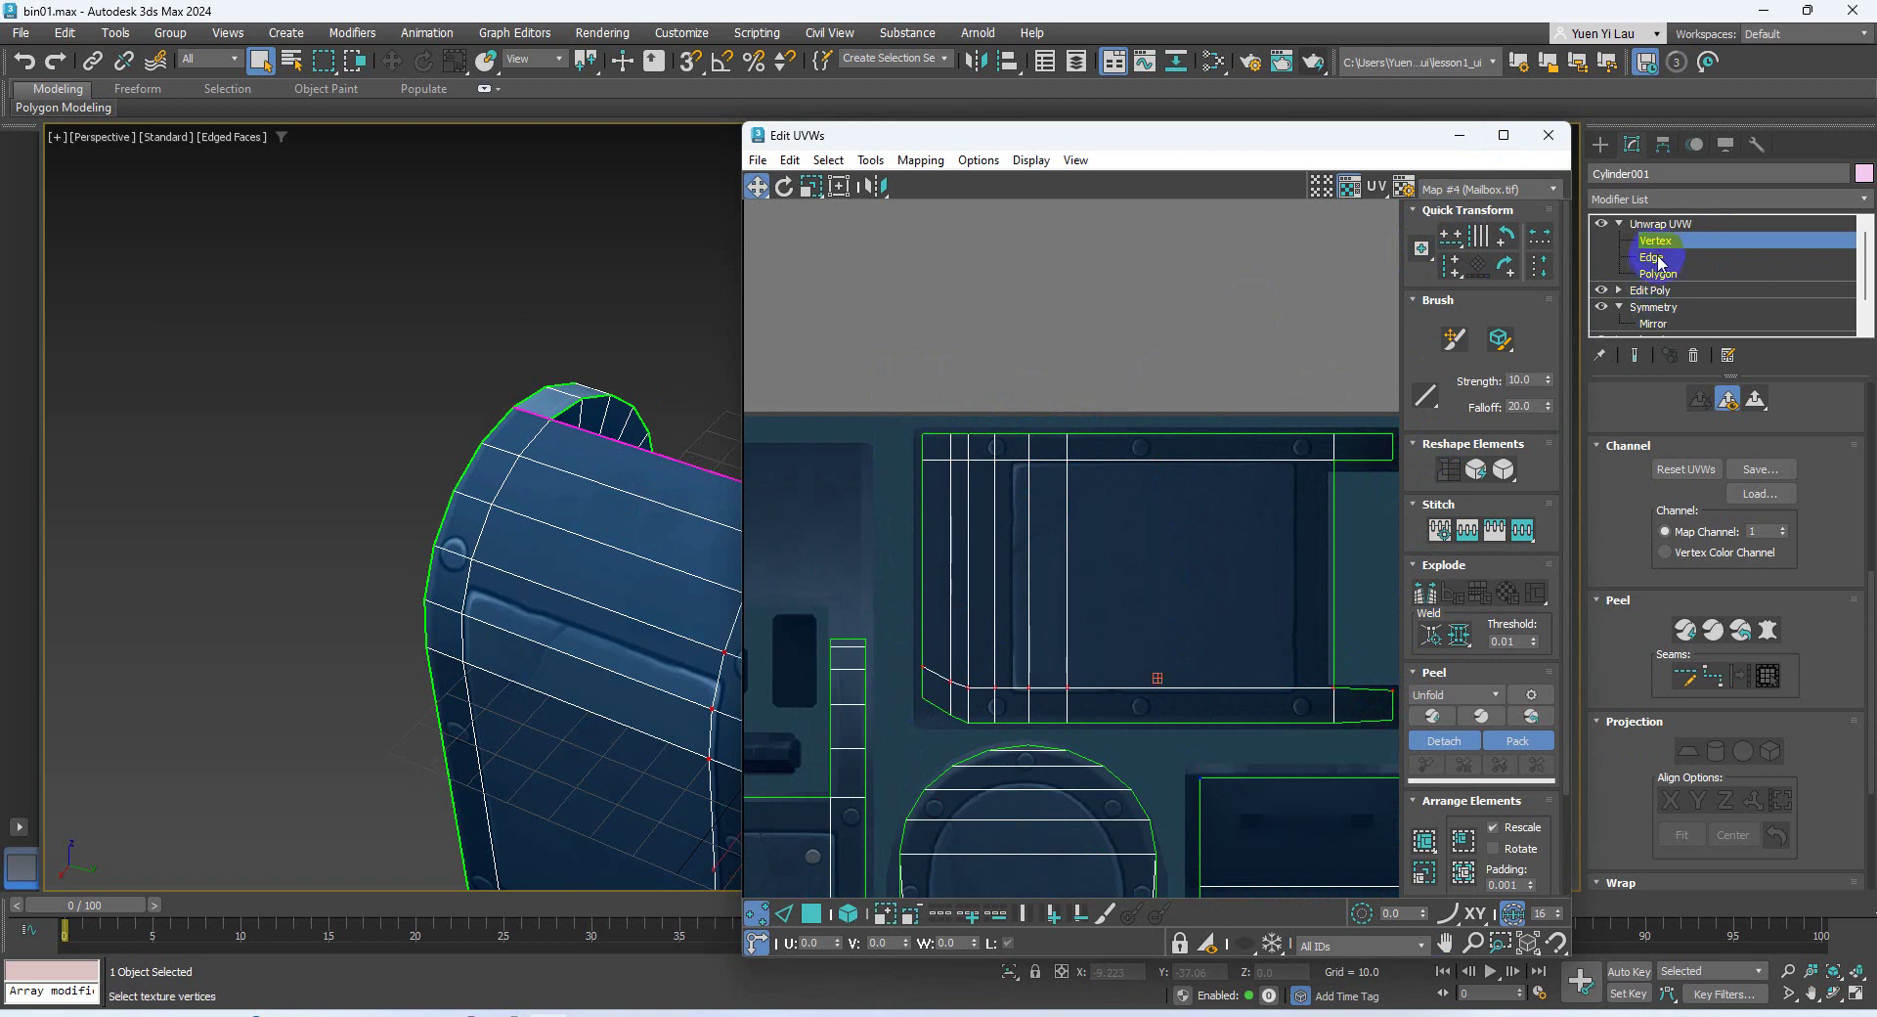
pyautogui.click(1451, 235)
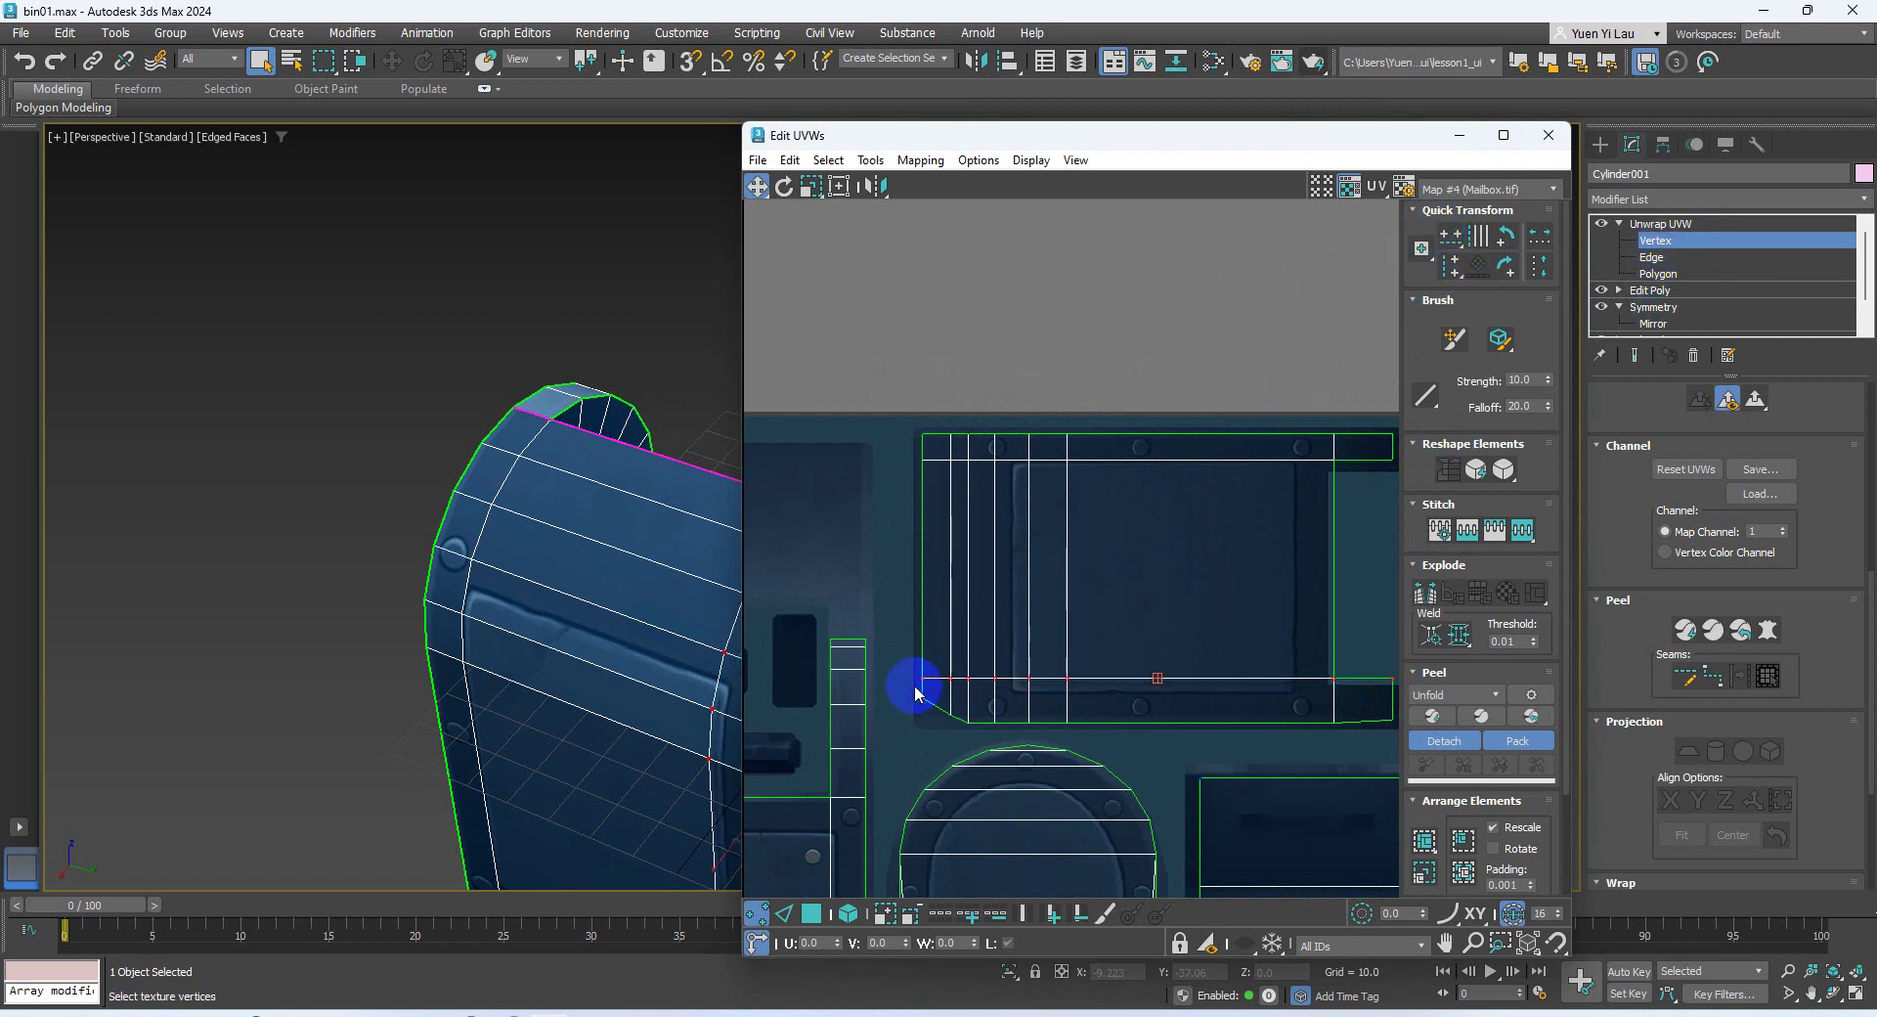
# Try to align the side panel shell's lowest vertex row horizontally with a selection reaching into the neighbouring shells, and undo it
pyautogui.moveTo(915, 687); pyautogui.dragTo(1429, 809)
pyautogui.click(1453, 236)
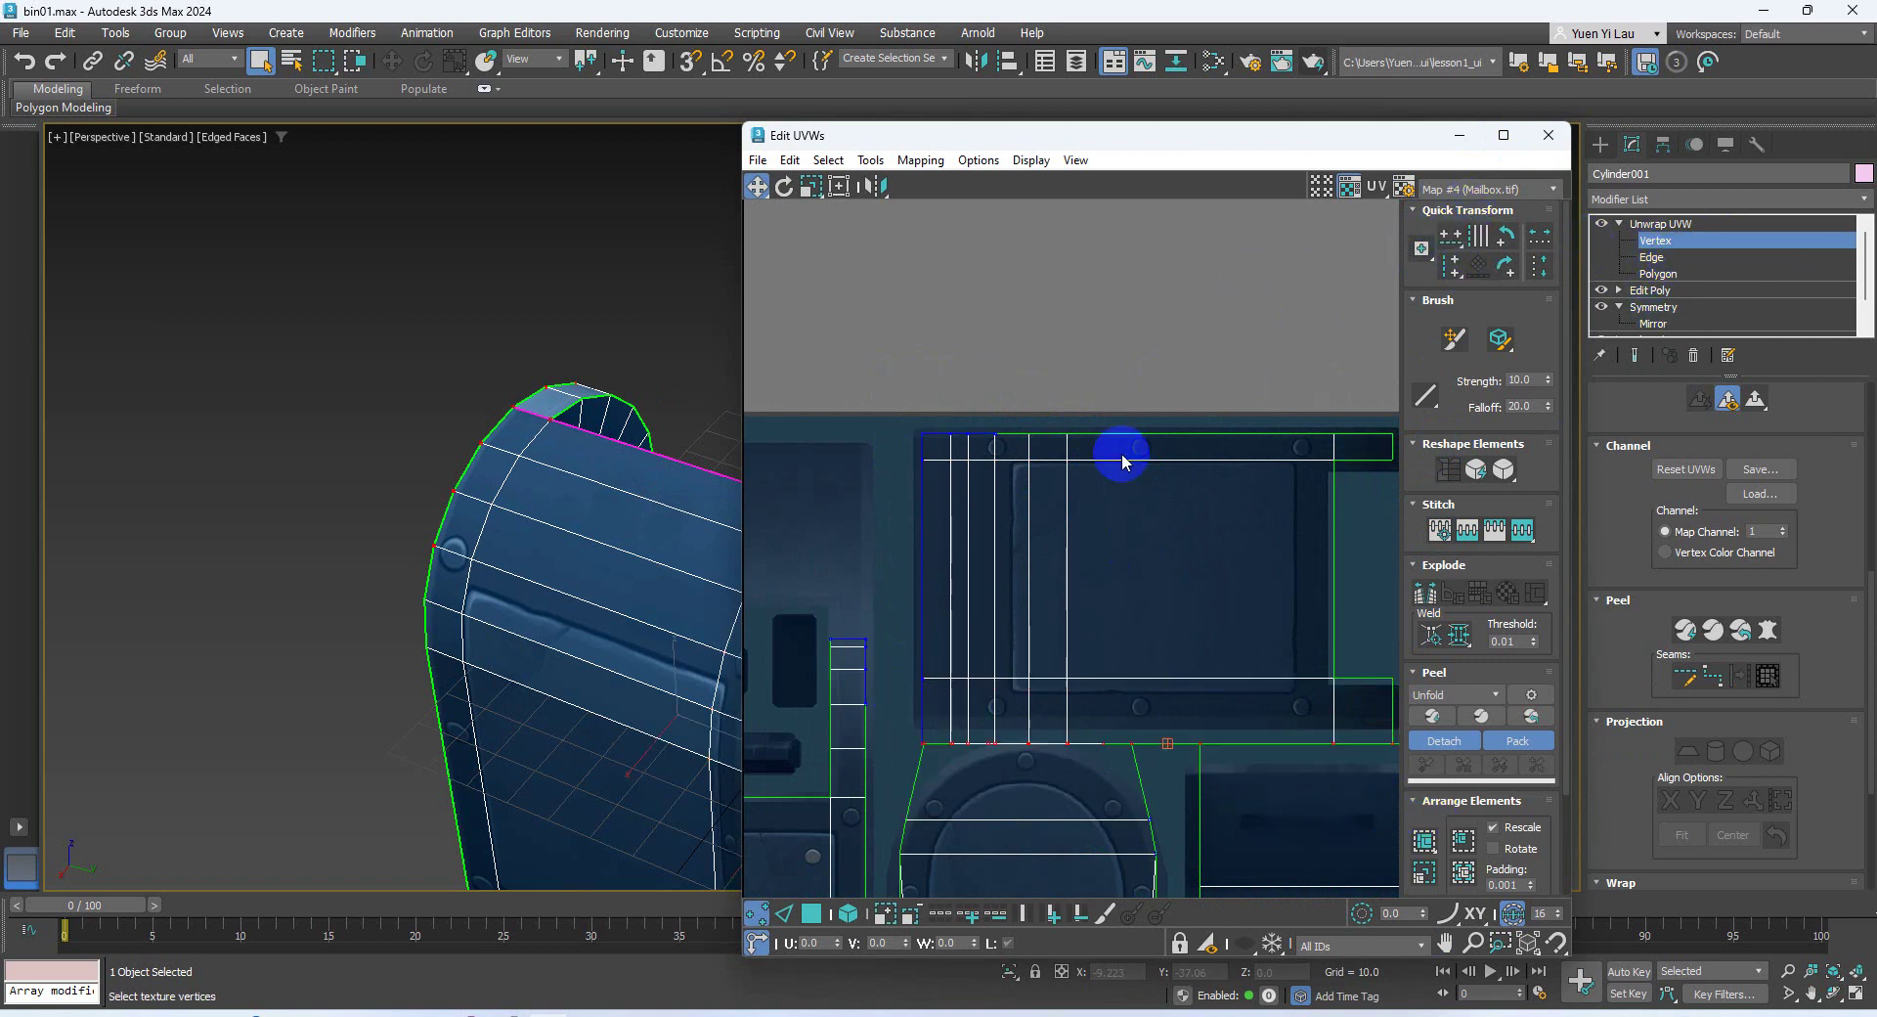
pyautogui.hotkey('ctrl', 'z')
# Align only the side panel shell's lowest vertex row horizontally and lower the row above it slightly to fit the painted frame
pyautogui.moveTo(890, 687); pyautogui.dragTo(1395, 750)
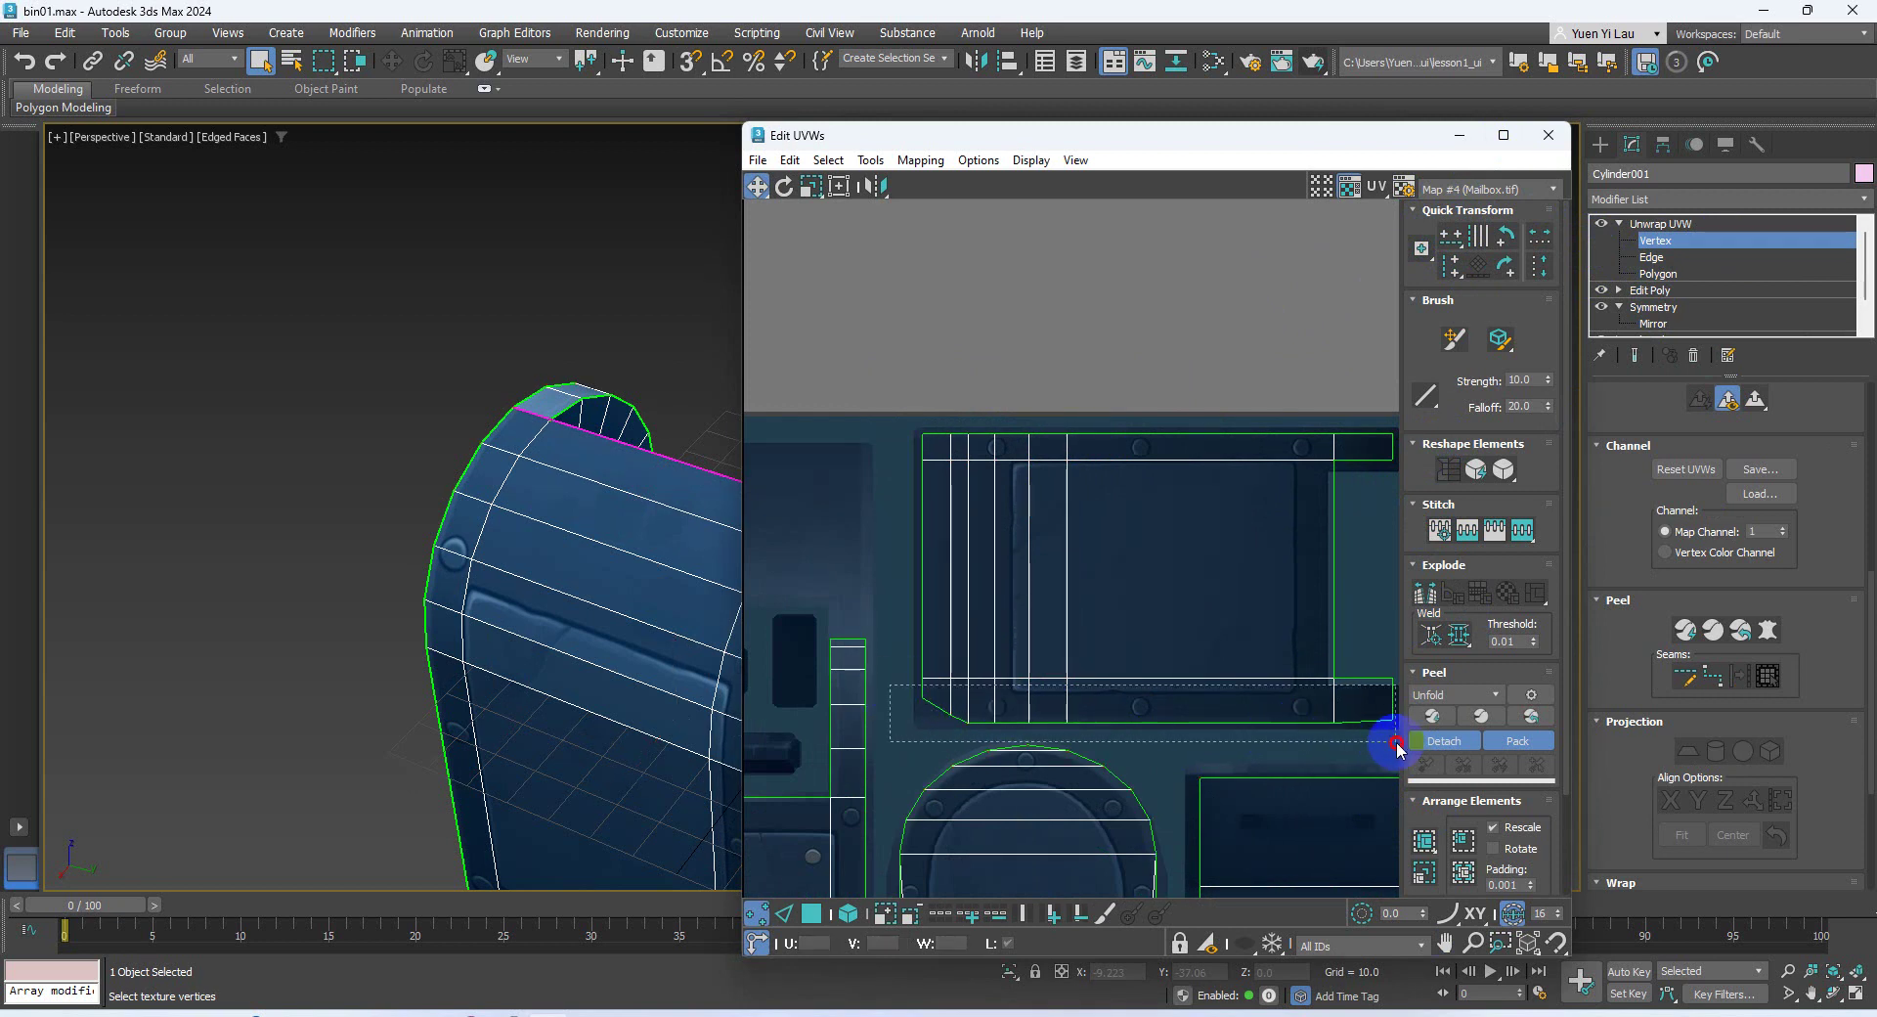
pyautogui.click(1448, 246)
pyautogui.moveTo(930, 708); pyautogui.dragTo(1389, 722)
pyautogui.click(916, 741)
pyautogui.click(582, 662)
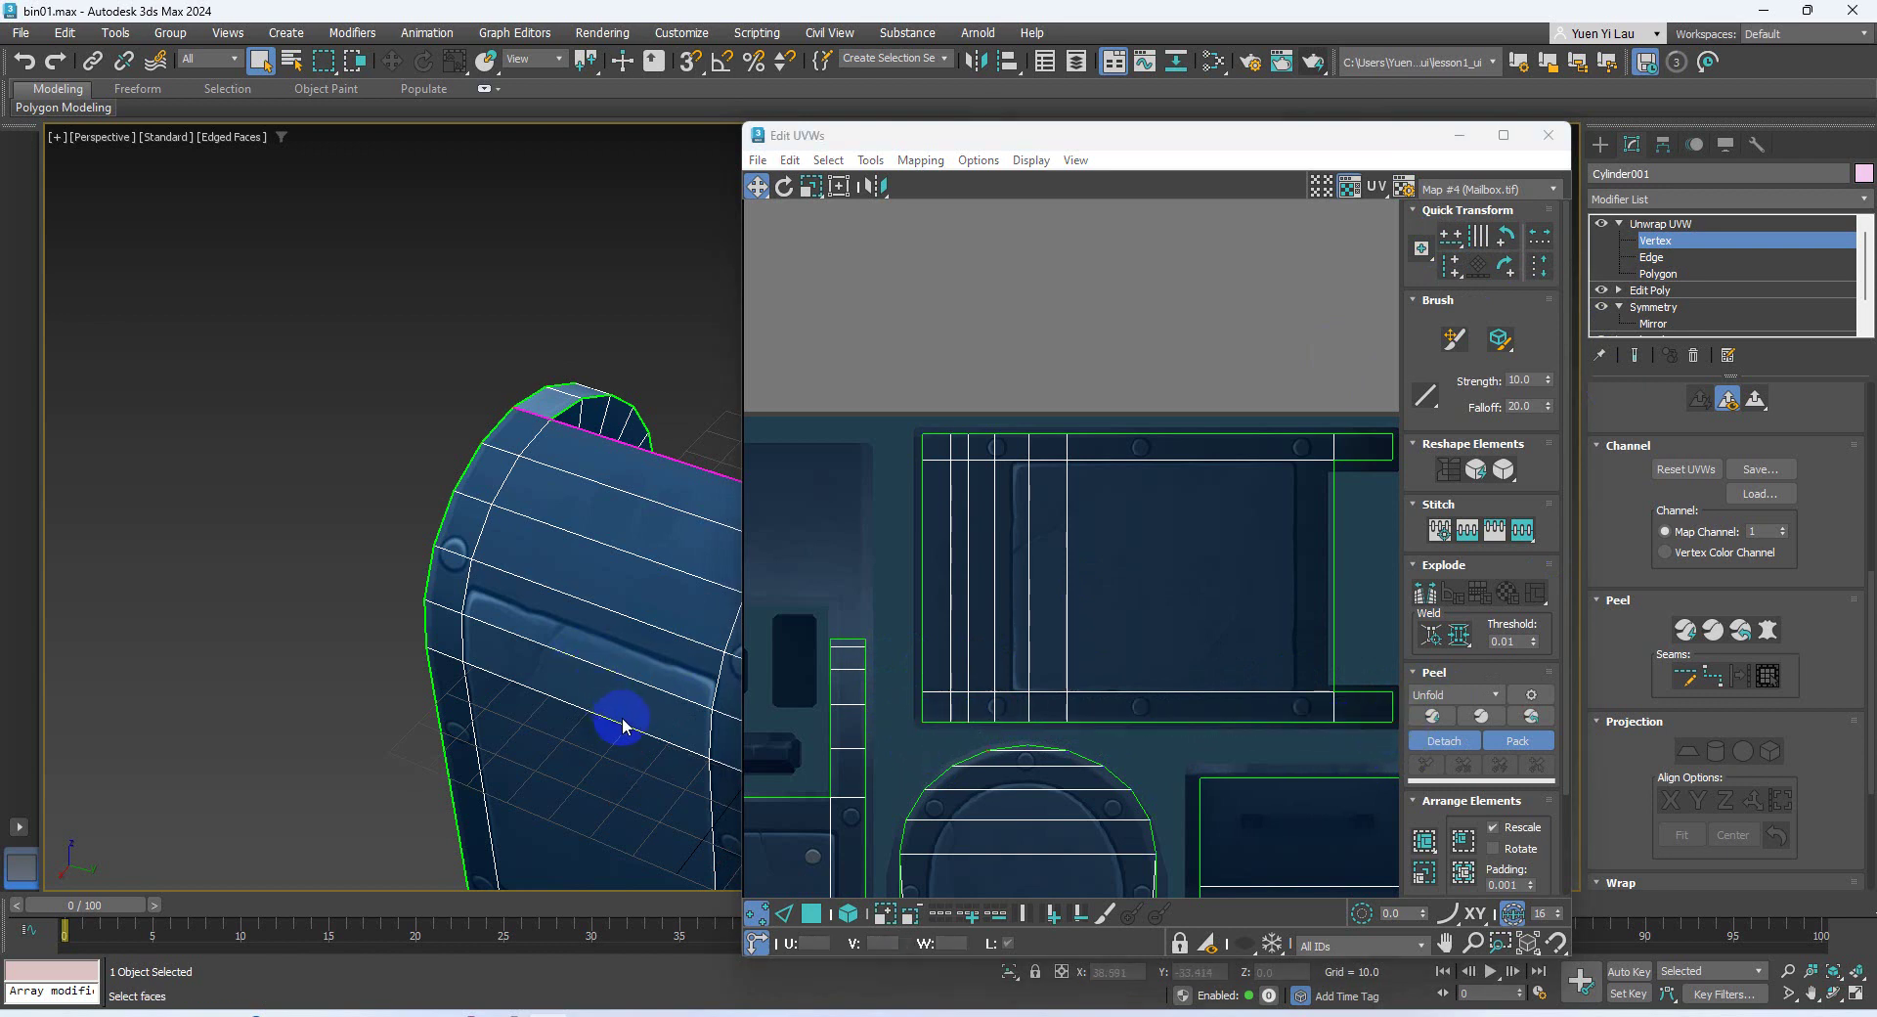
# Select the five closely spaced vertex columns of the side panel shell, narrow them slightly and shift them toward the shell's left edge
pyautogui.keyDown('alt'); pyautogui.moveTo(620, 721); pyautogui.dragTo(386, 658, button='middle'); pyautogui.keyUp('alt')
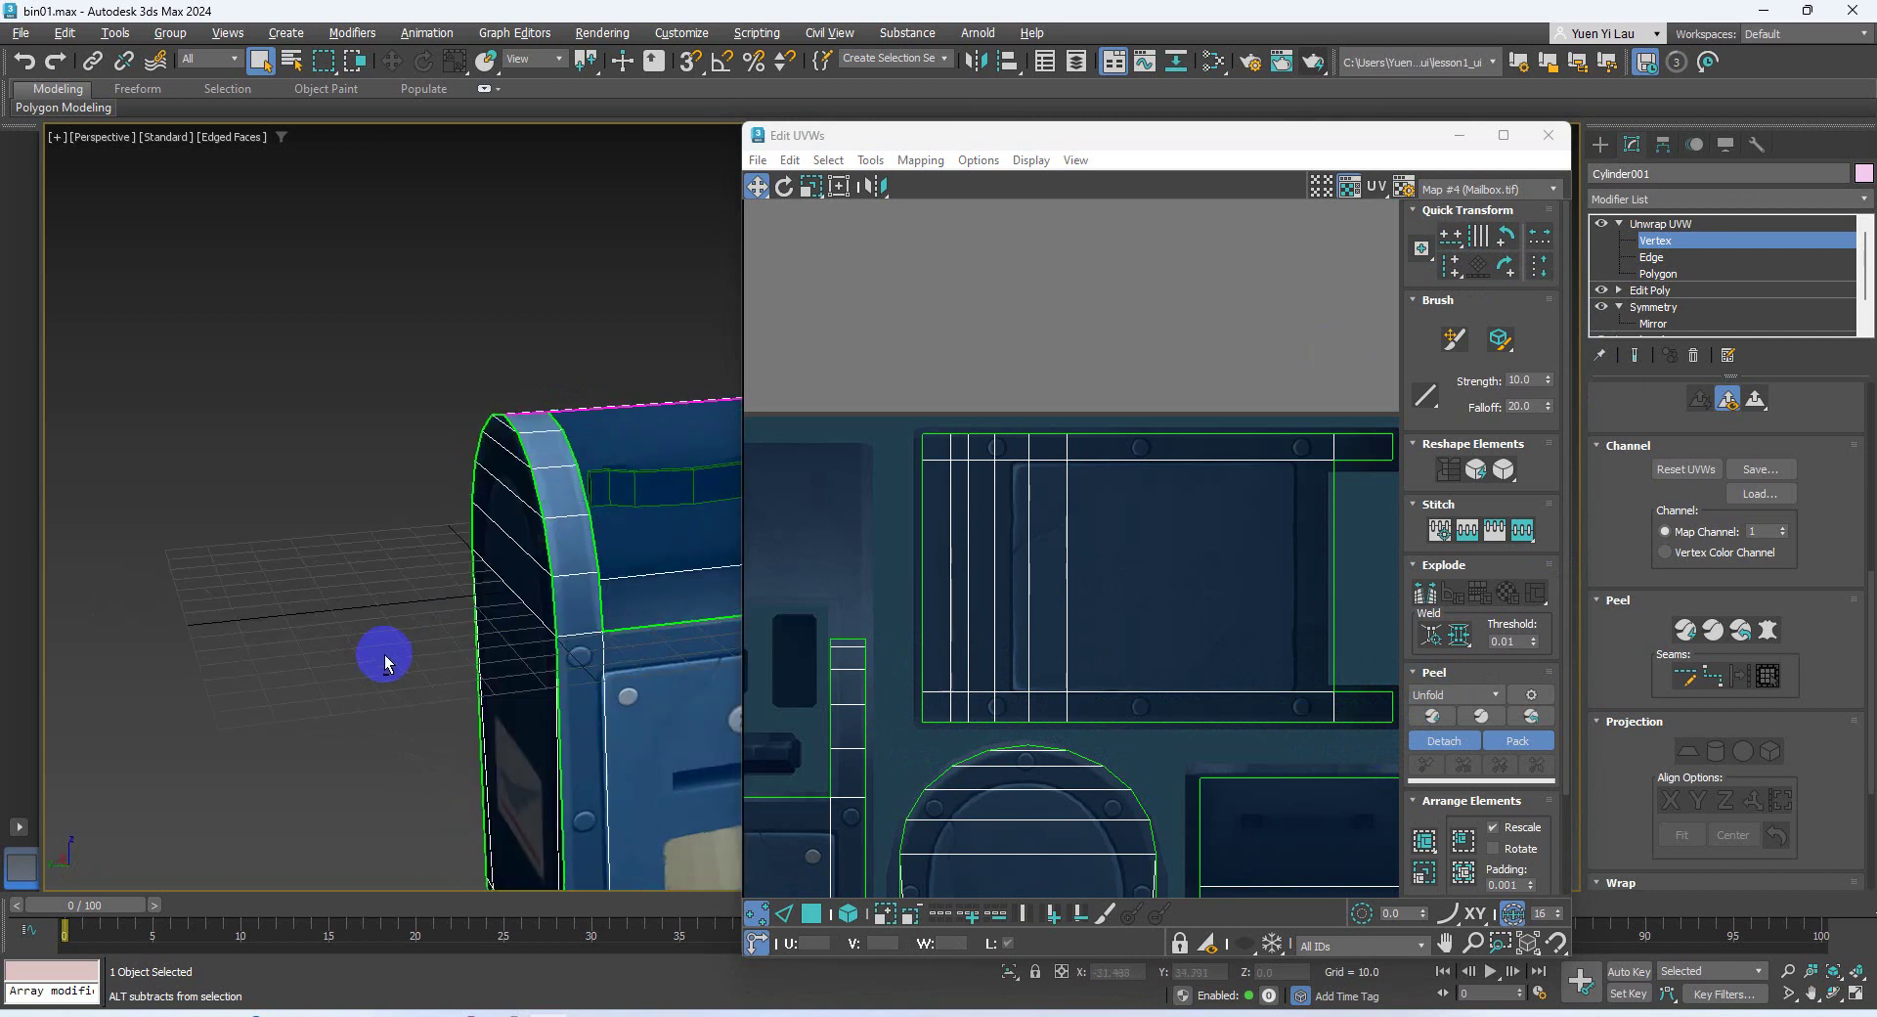
pyautogui.moveTo(574, 616); pyautogui.dragTo(532, 436, button='middle')
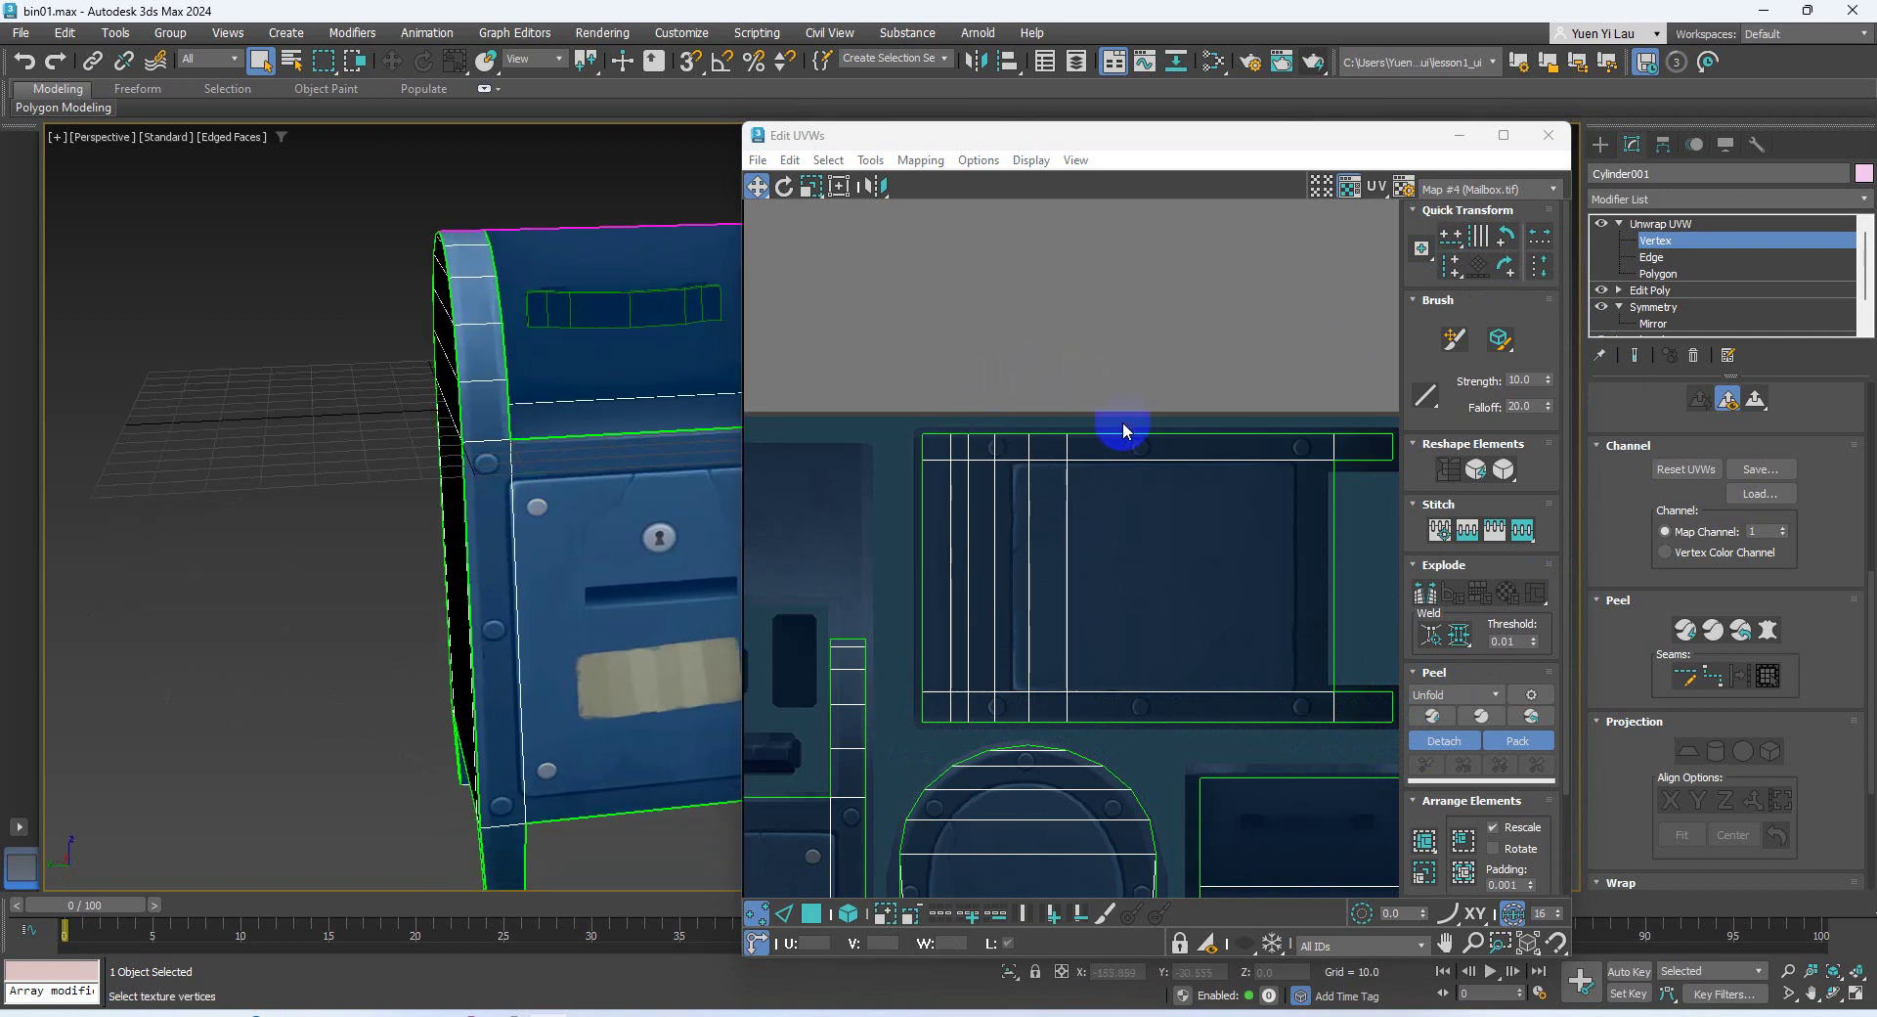
pyautogui.moveTo(1124, 430); pyautogui.dragTo(892, 401, button='middle')
pyautogui.moveTo(895, 442)
pyautogui.mouseDown()
pyautogui.moveTo(1039, 721)
pyautogui.moveTo(1019, 706)
pyautogui.mouseUp()
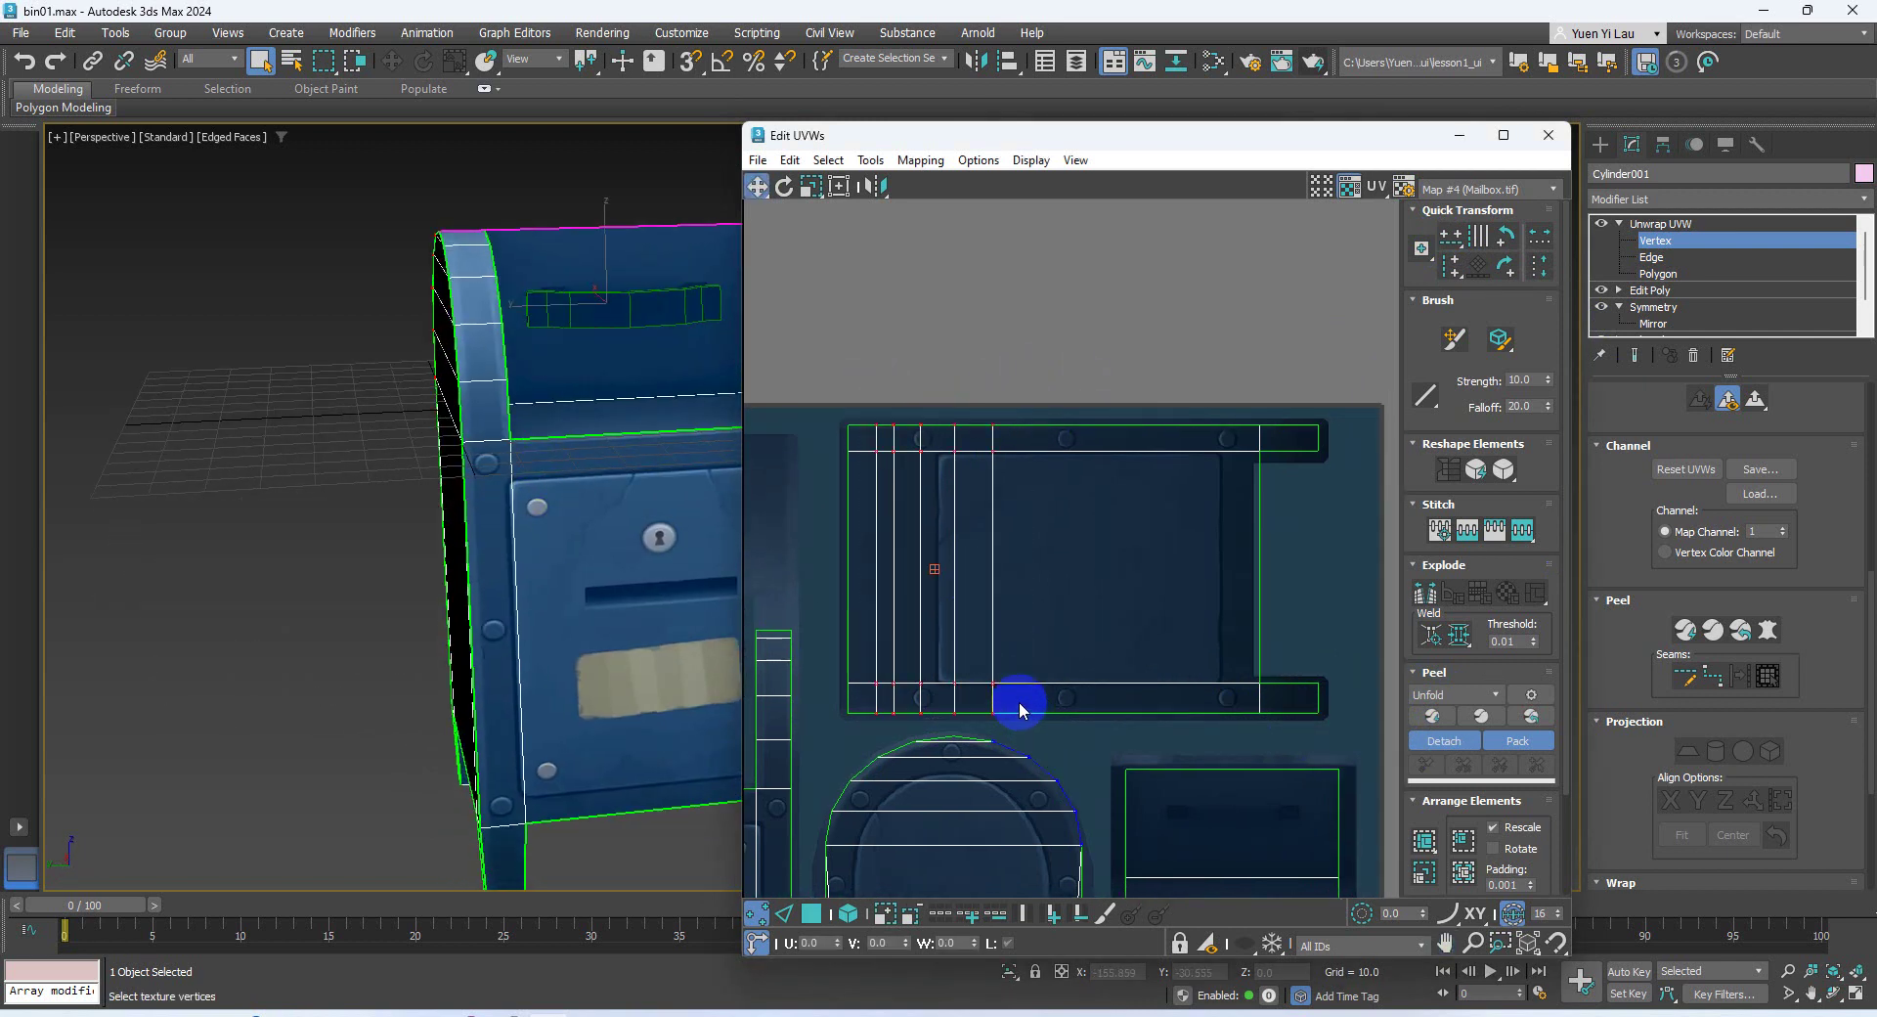
pyautogui.keyDown('alt'); pyautogui.moveTo(718, 511); pyautogui.dragTo(626, 459, button='middle'); pyautogui.keyUp('alt')
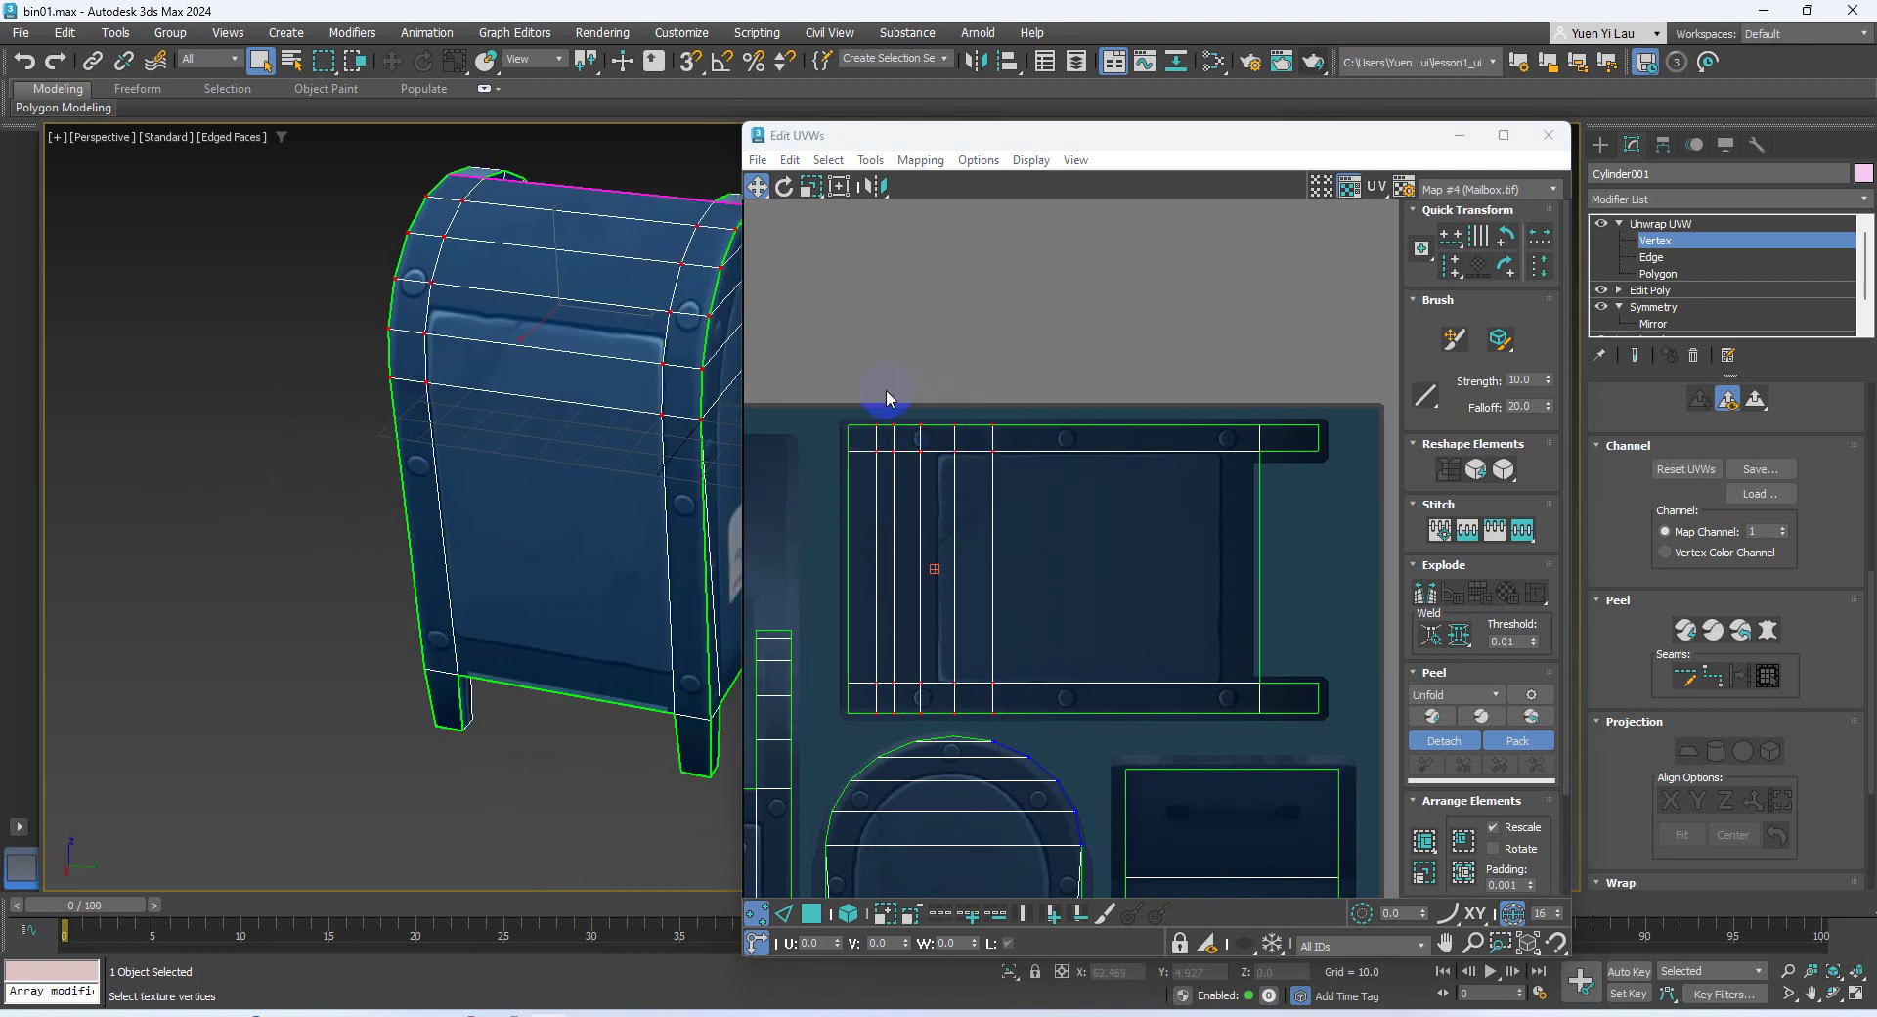
pyautogui.click(817, 185)
pyautogui.moveTo(991, 425); pyautogui.dragTo(988, 426)
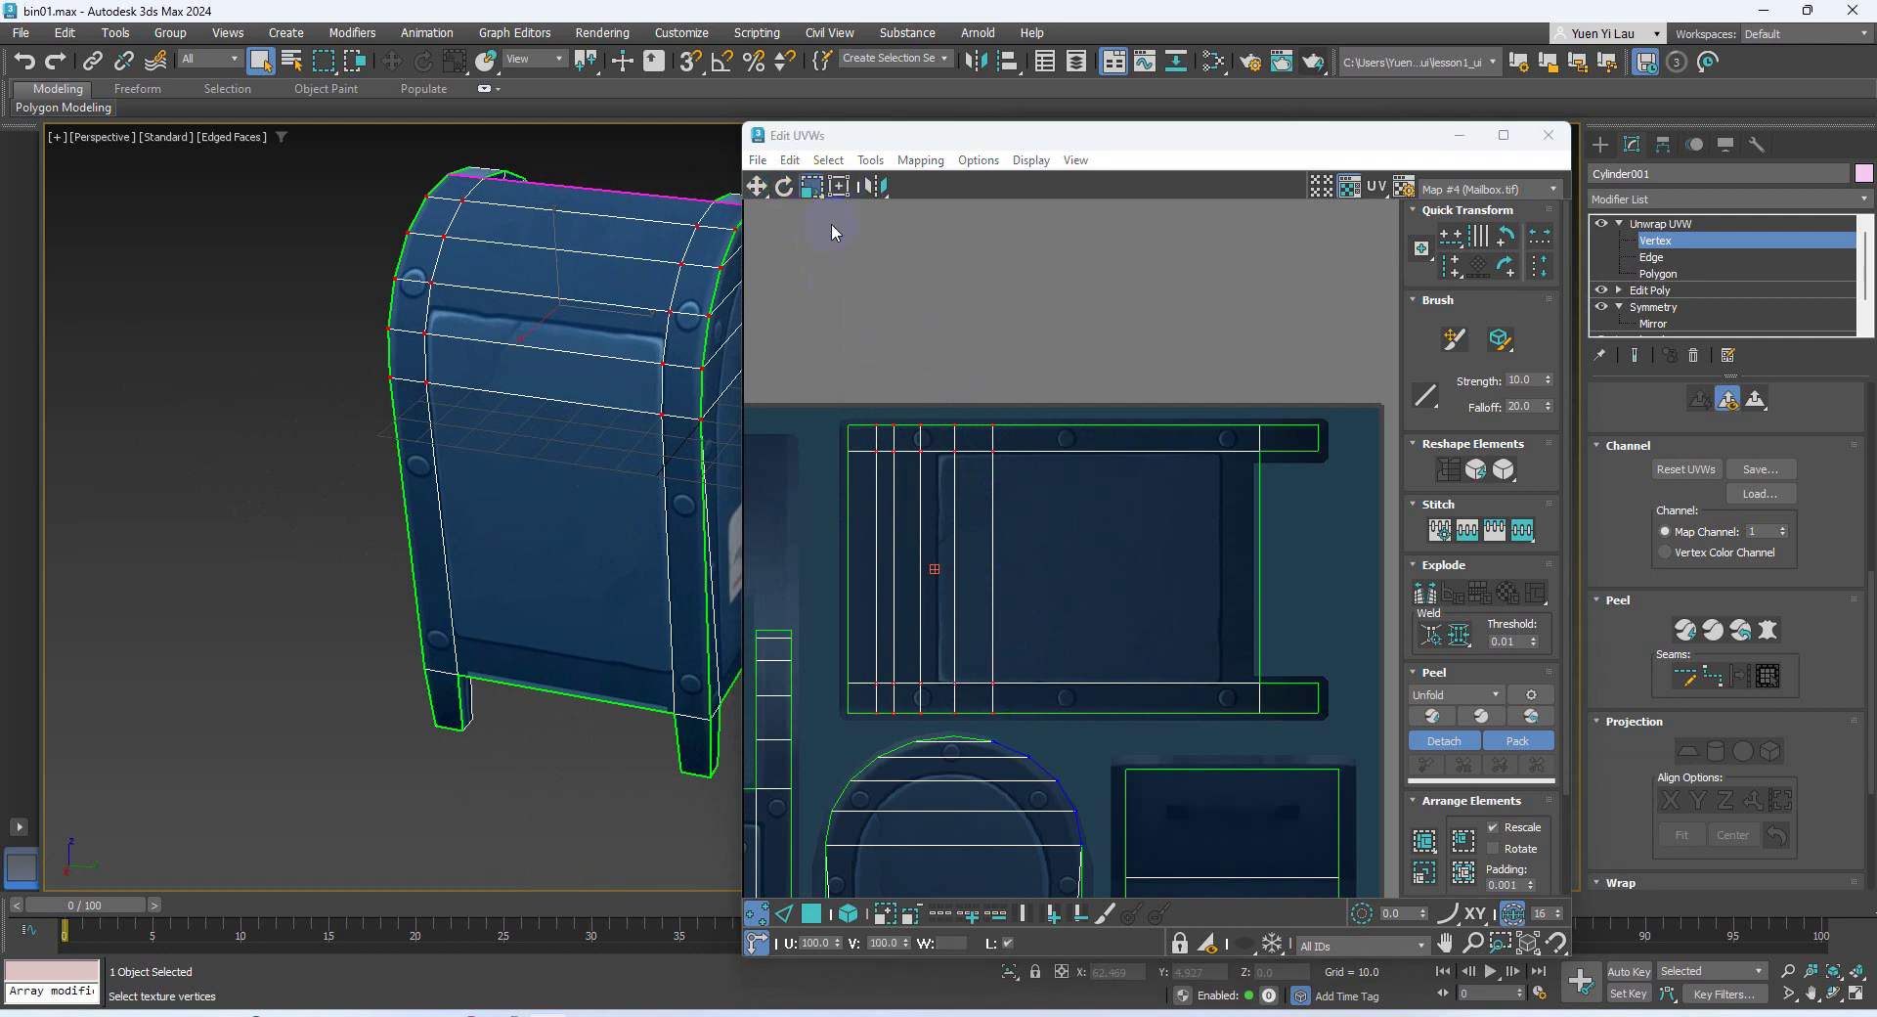
pyautogui.moveTo(989, 425); pyautogui.dragTo(880, 454)
pyautogui.click(757, 186)
pyautogui.click(908, 437)
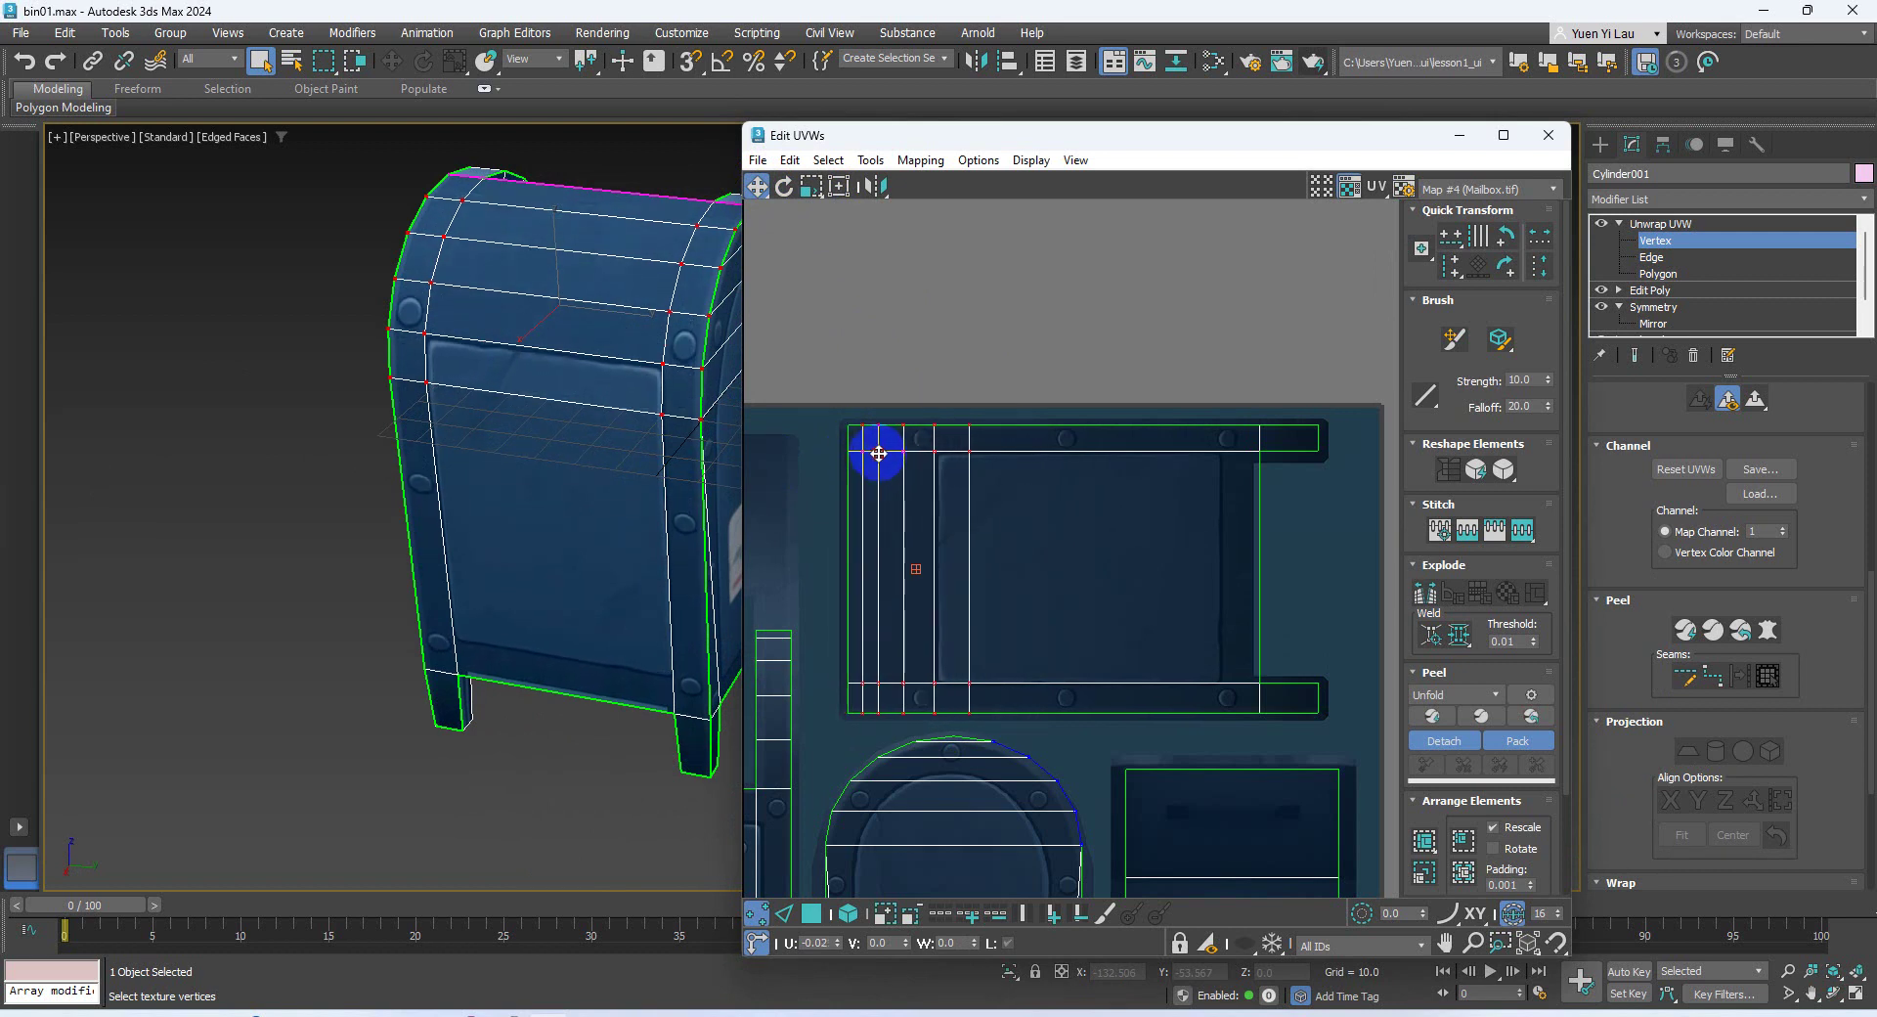
# Shift individual vertex columns of the side panel shell horizontally to even out their spacing, moving the inner four slightly left together
pyautogui.moveTo(926, 398); pyautogui.dragTo(1064, 749)
pyautogui.moveTo(966, 452); pyautogui.dragTo(1017, 716)
pyautogui.moveTo(959, 423); pyautogui.dragTo(931, 711)
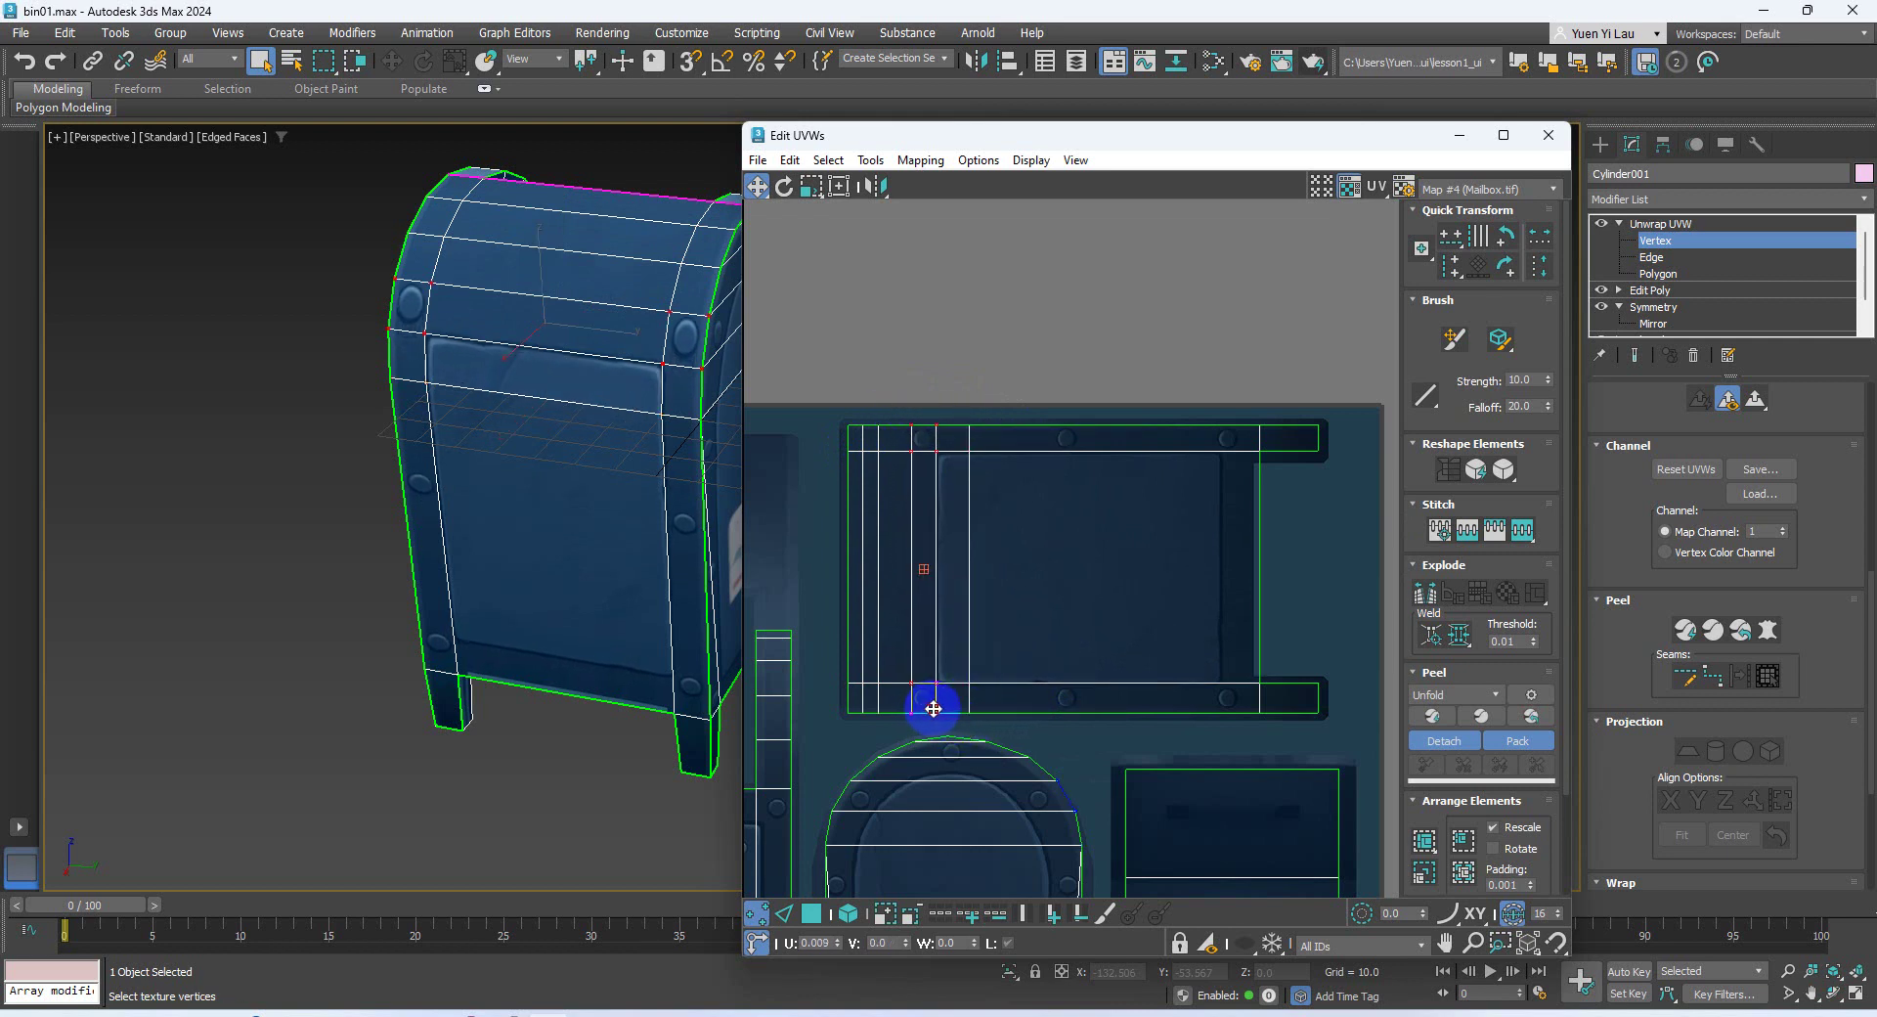
pyautogui.moveTo(868, 419); pyautogui.dragTo(878, 709)
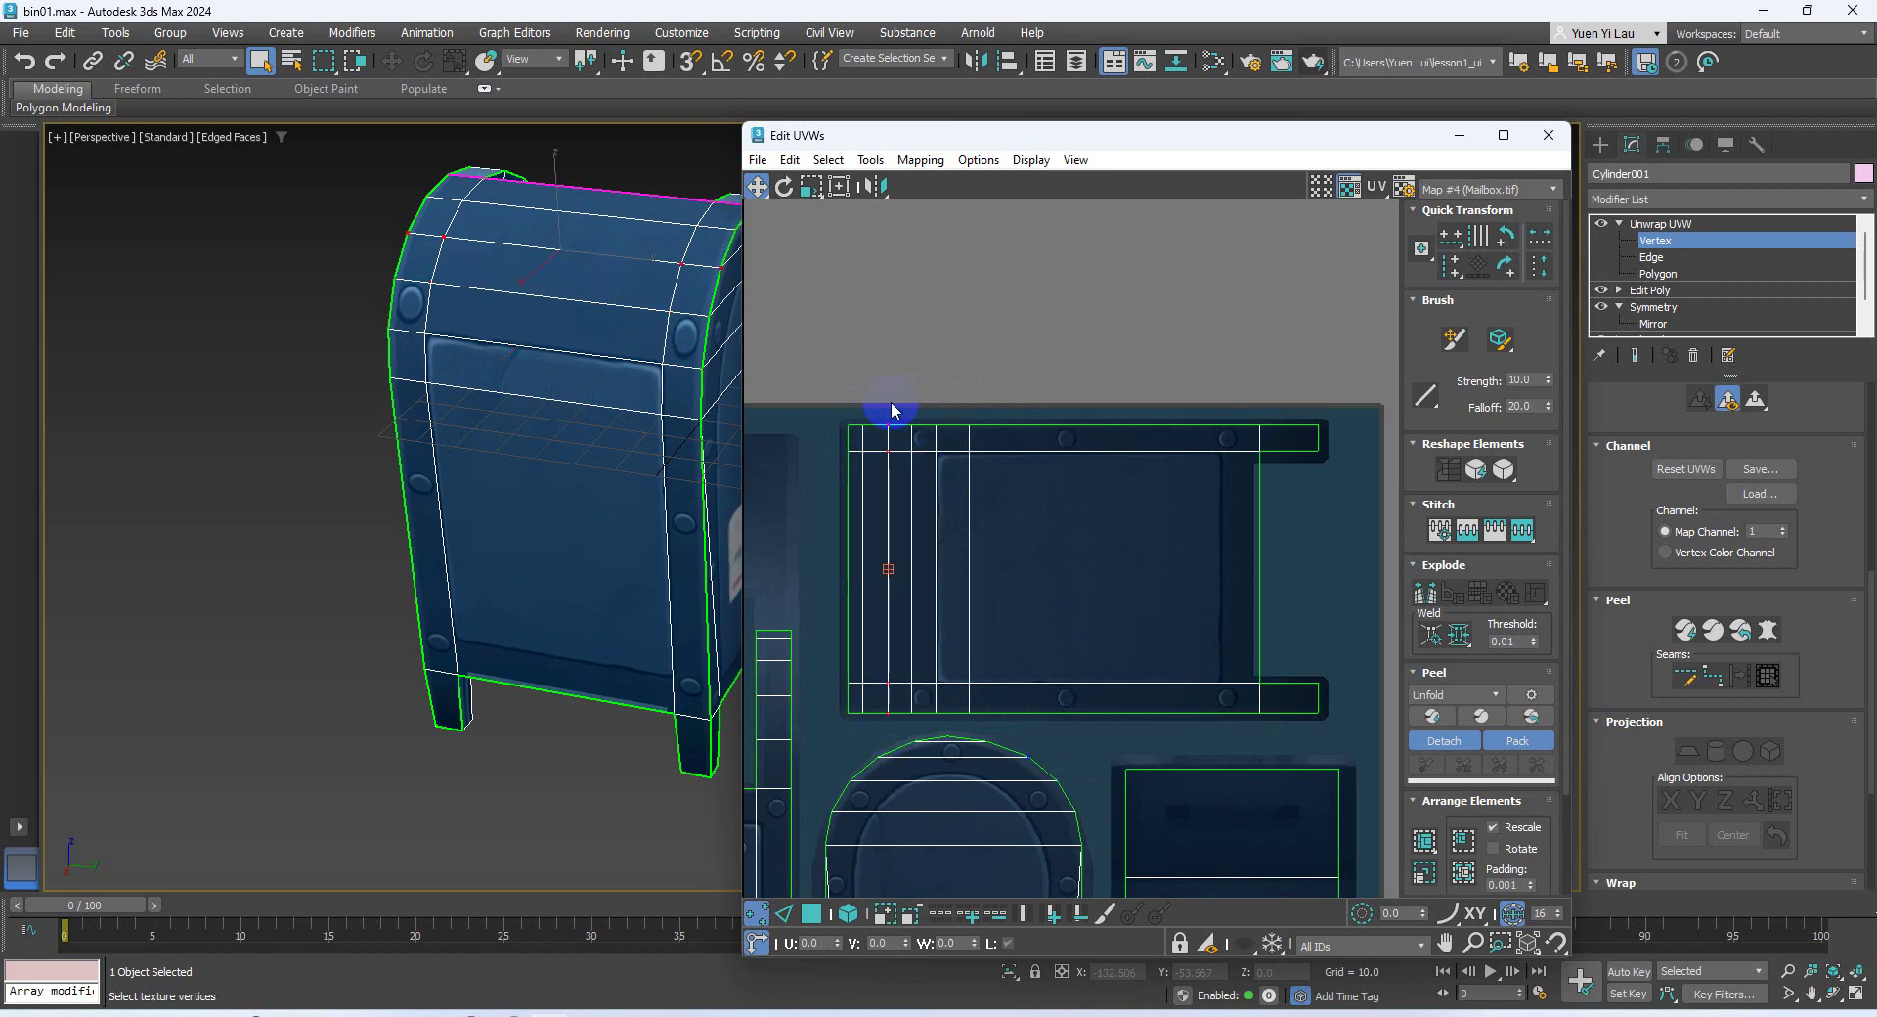
pyautogui.moveTo(890, 409); pyautogui.dragTo(968, 711)
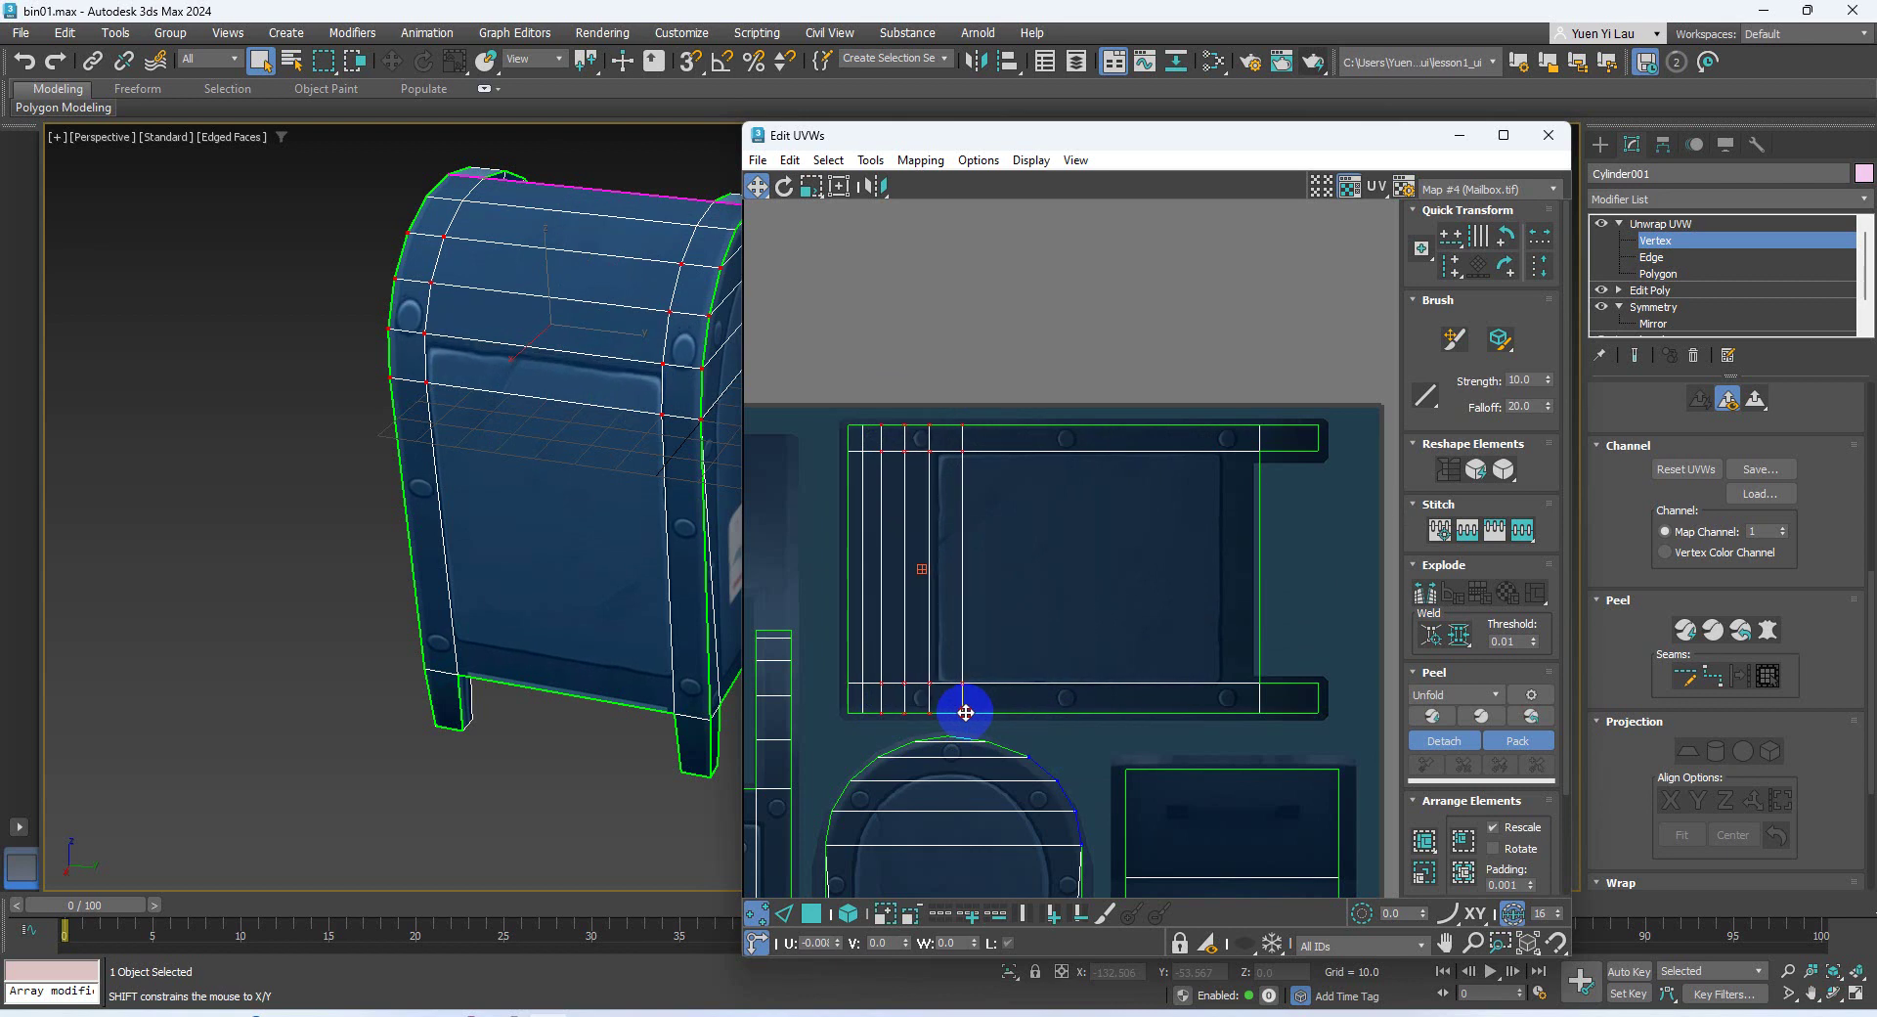
pyautogui.click(630, 577)
# Select all five polygons of the mailbox's underside between the legs and apply a planar projection aligned to Z
pyautogui.keyDown('alt'); pyautogui.moveTo(629, 577); pyautogui.dragTo(378, 369, button='middle'); pyautogui.keyUp('alt')
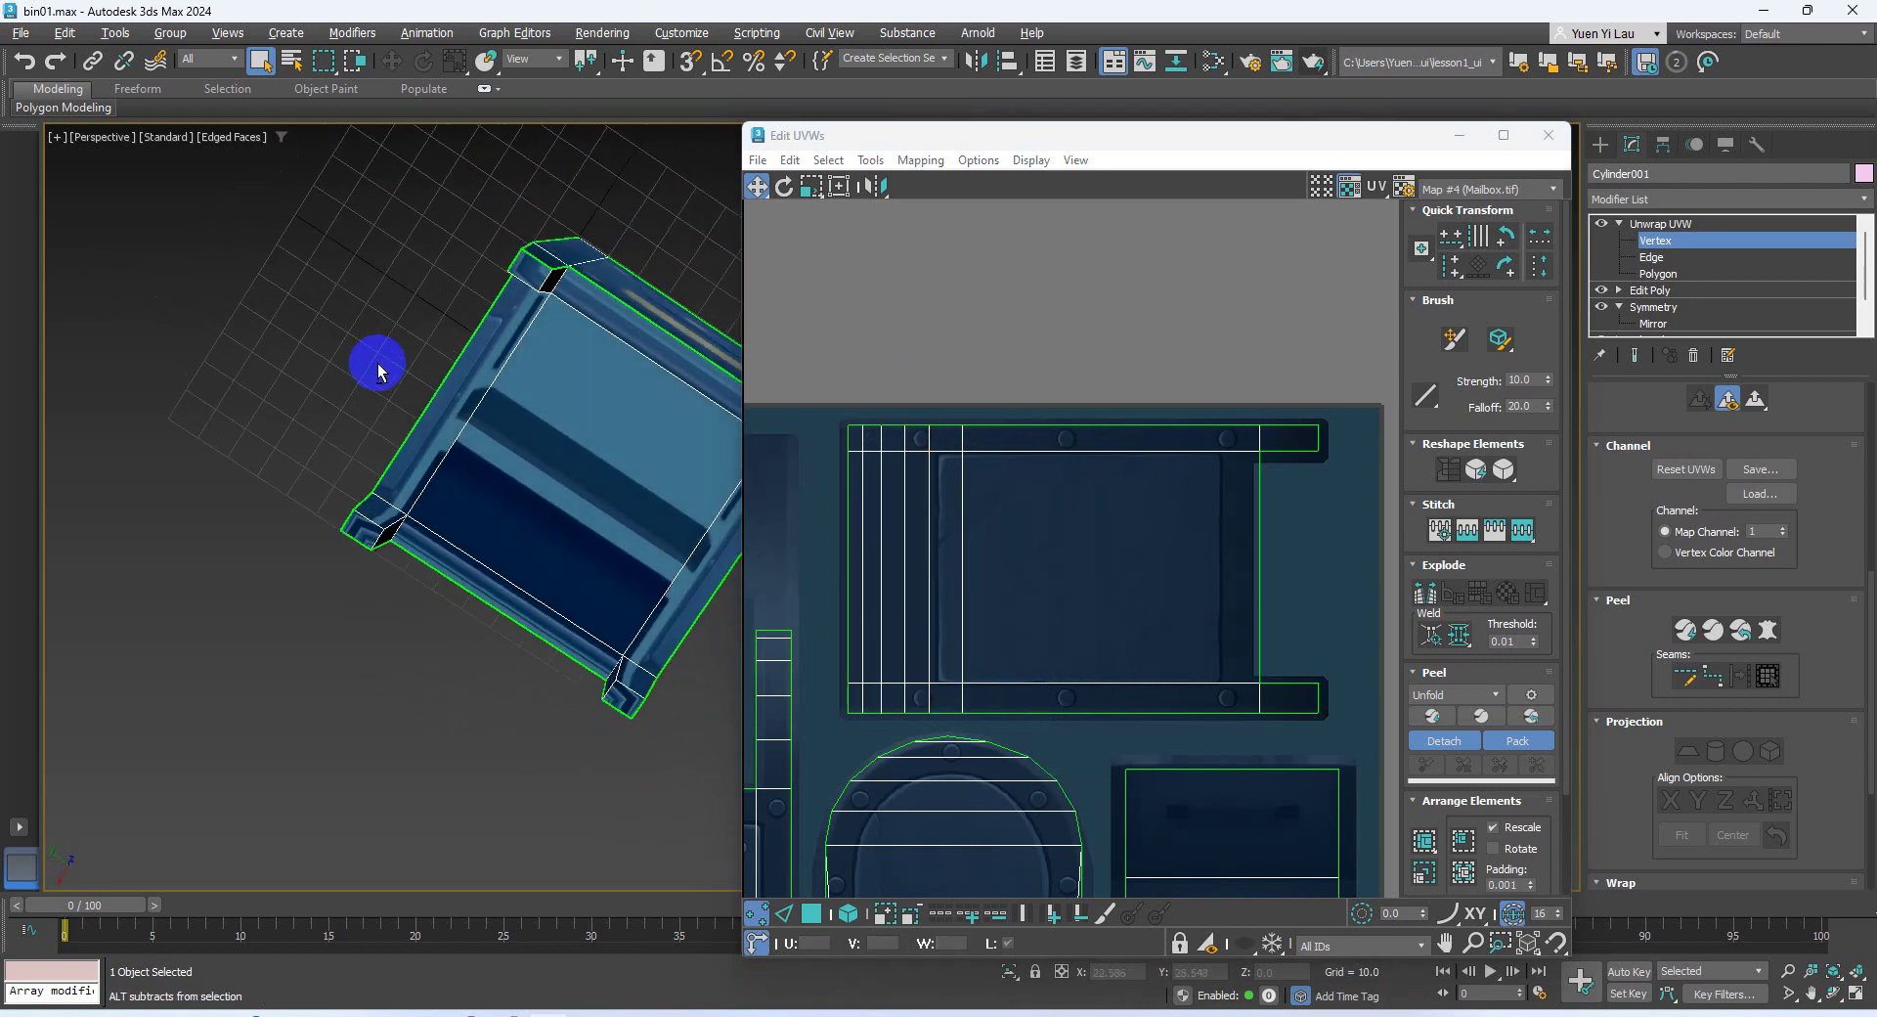
pyautogui.click(1663, 275)
pyautogui.click(522, 333)
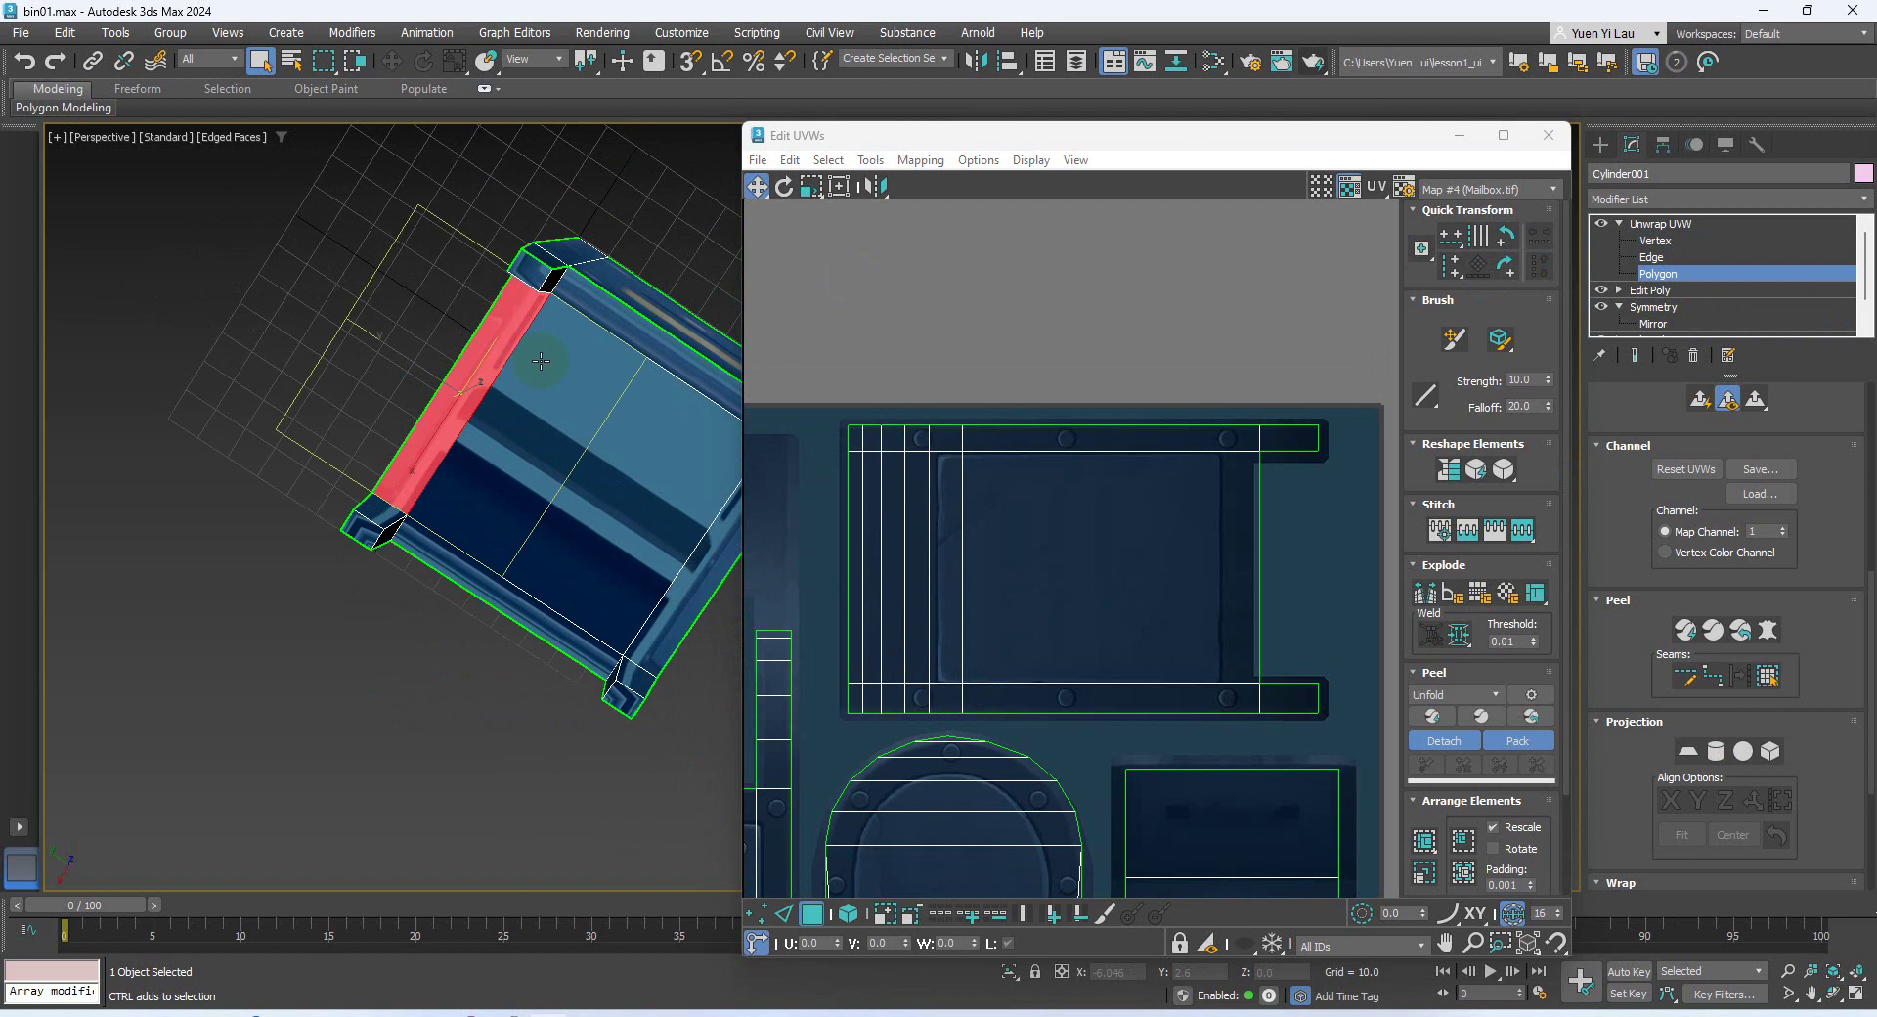
pyautogui.keyDown('ctrl'); pyautogui.click(579, 360); pyautogui.keyUp('ctrl')
pyautogui.keyDown('ctrl'); pyautogui.click(651, 347); pyautogui.keyUp('ctrl')
pyautogui.keyDown('ctrl'); pyautogui.click(531, 589); pyautogui.keyUp('ctrl')
pyautogui.keyDown('ctrl'); pyautogui.click(706, 608); pyautogui.keyUp('ctrl')
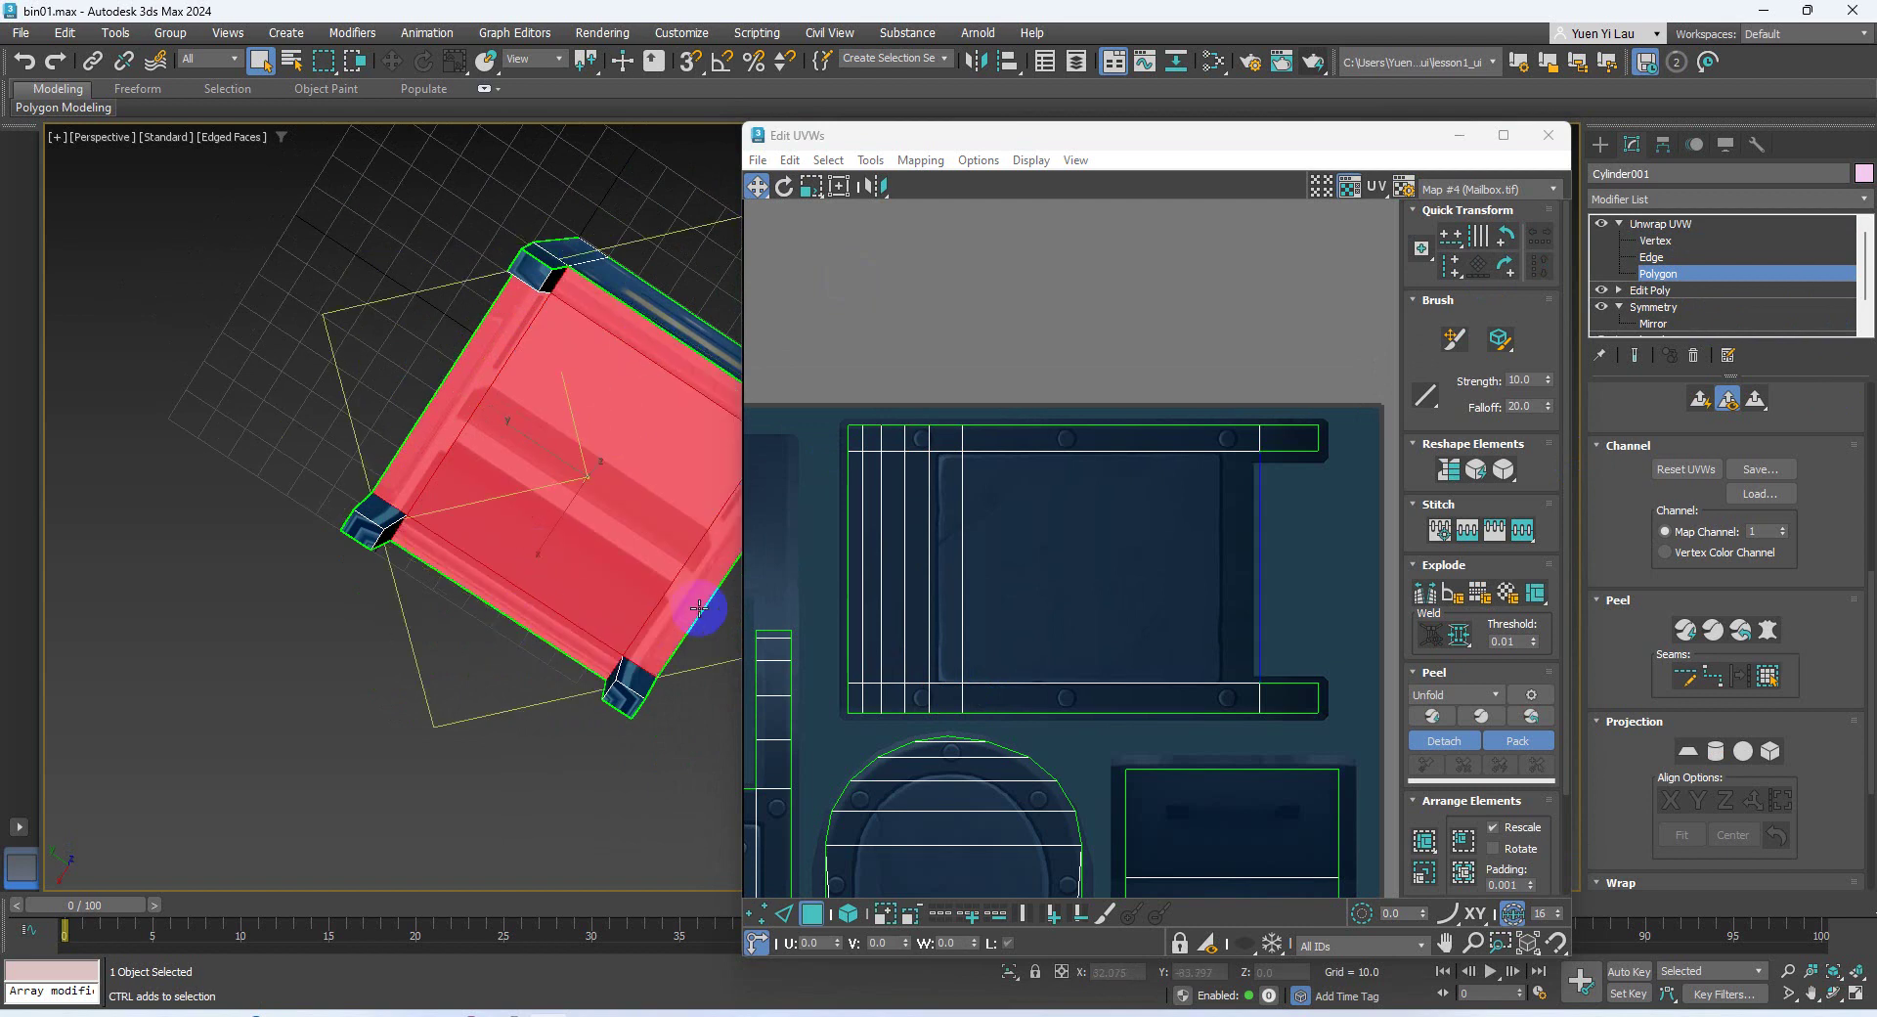
pyautogui.click(1689, 751)
pyautogui.click(1724, 800)
# Scale the projected underside shell down and place it over the dark cross-shaped artwork in the texture's lower right corner
pyautogui.scroll(-5, 1110, 640)
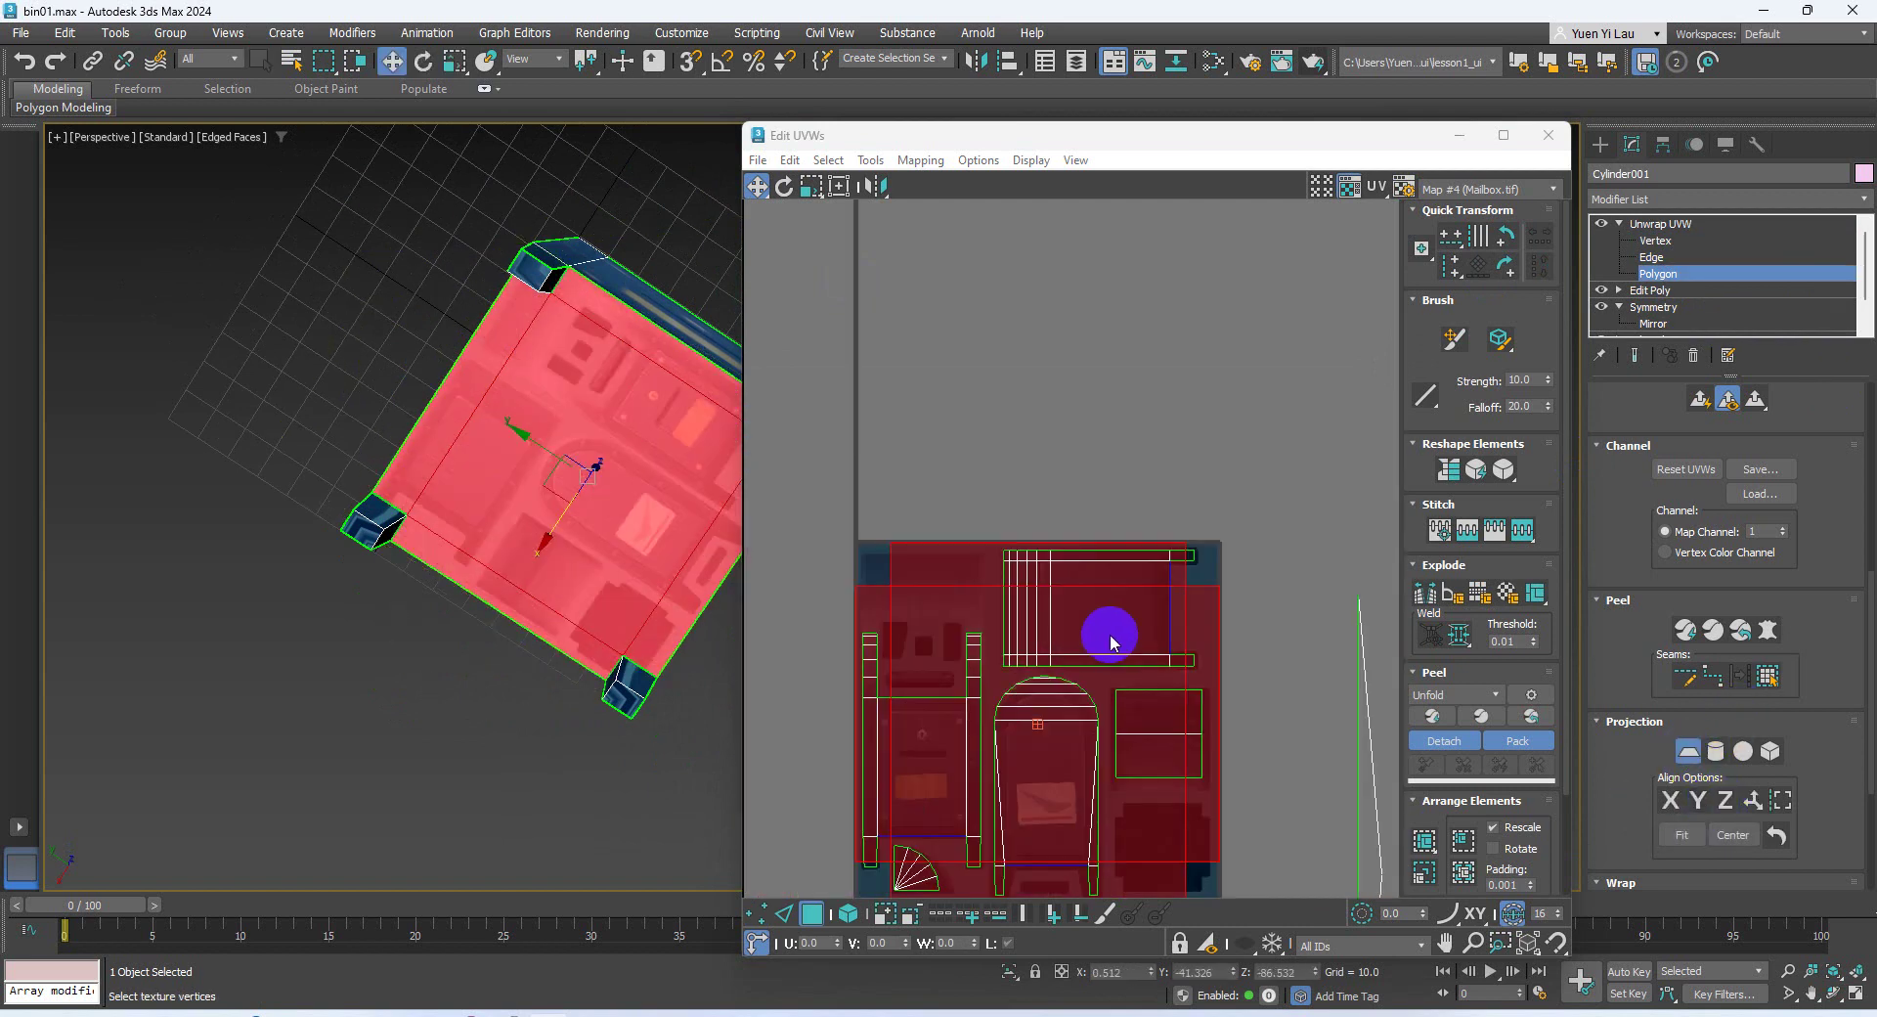
pyautogui.moveTo(1116, 588); pyautogui.dragTo(1136, 448, button='middle')
pyautogui.click(804, 189)
pyautogui.click(805, 189)
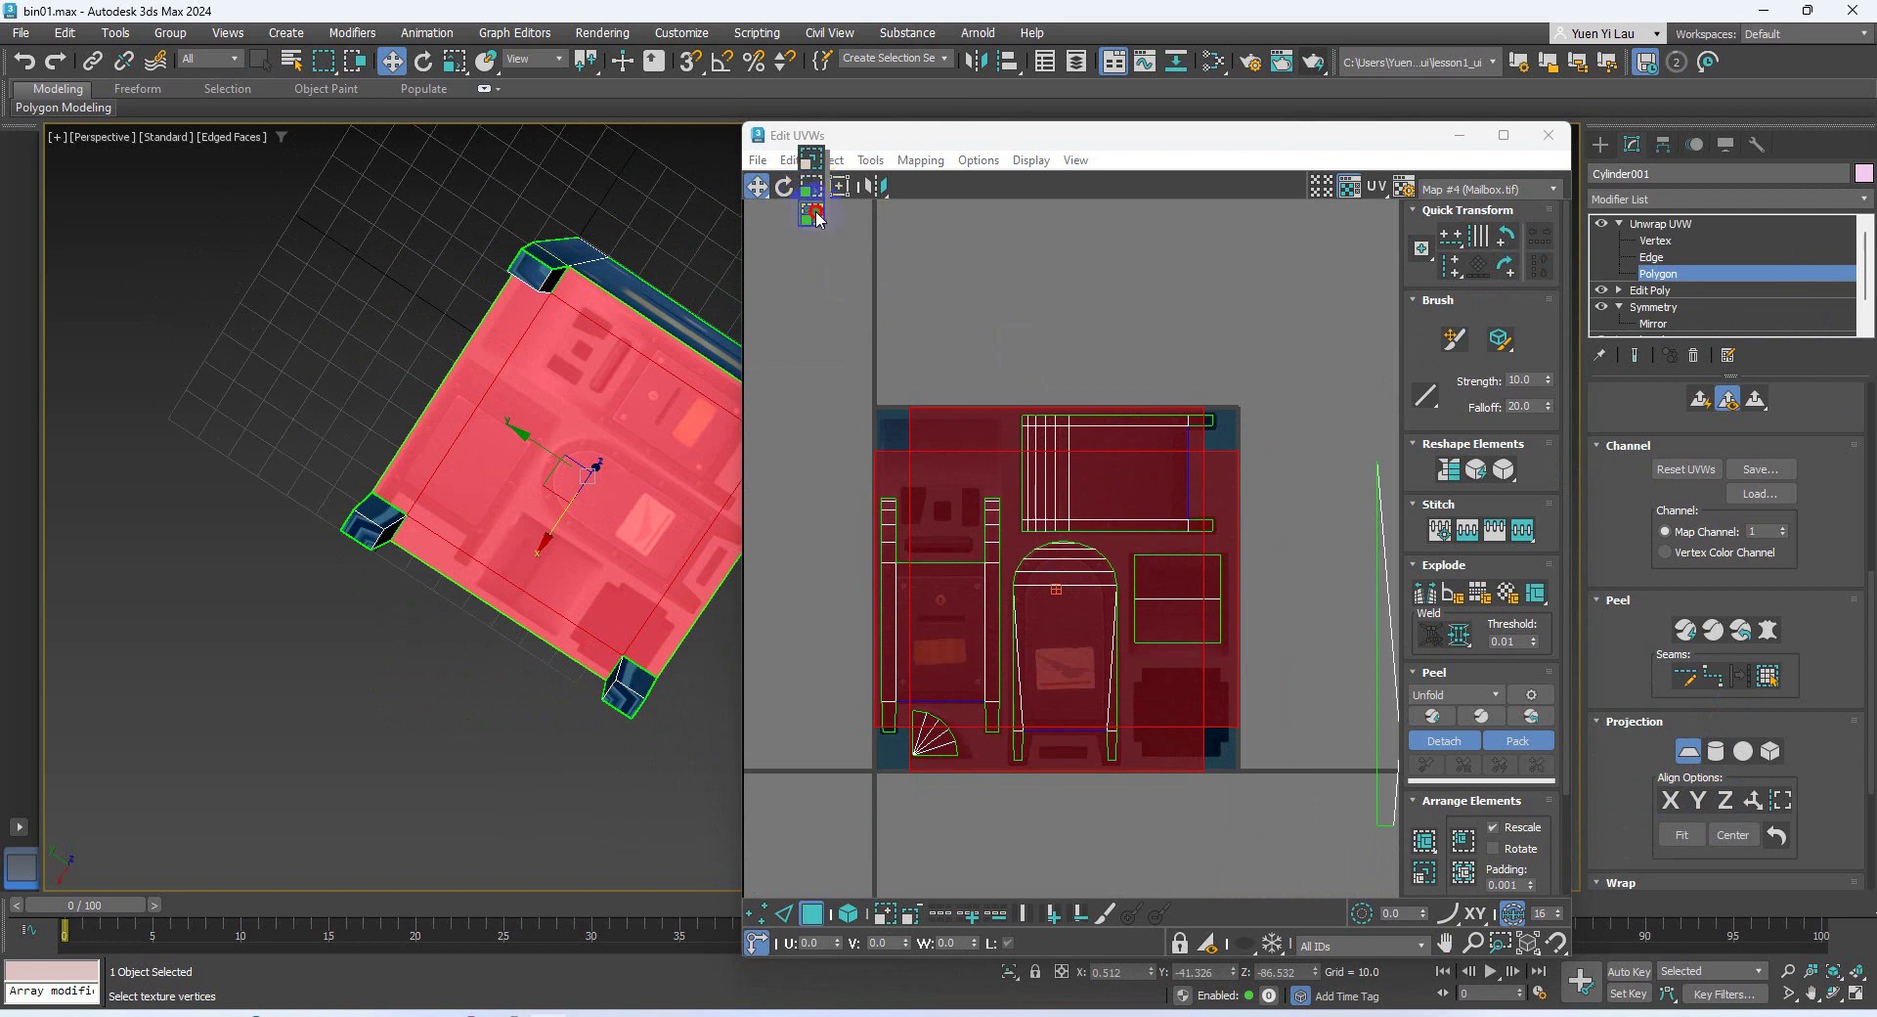
pyautogui.click(817, 215)
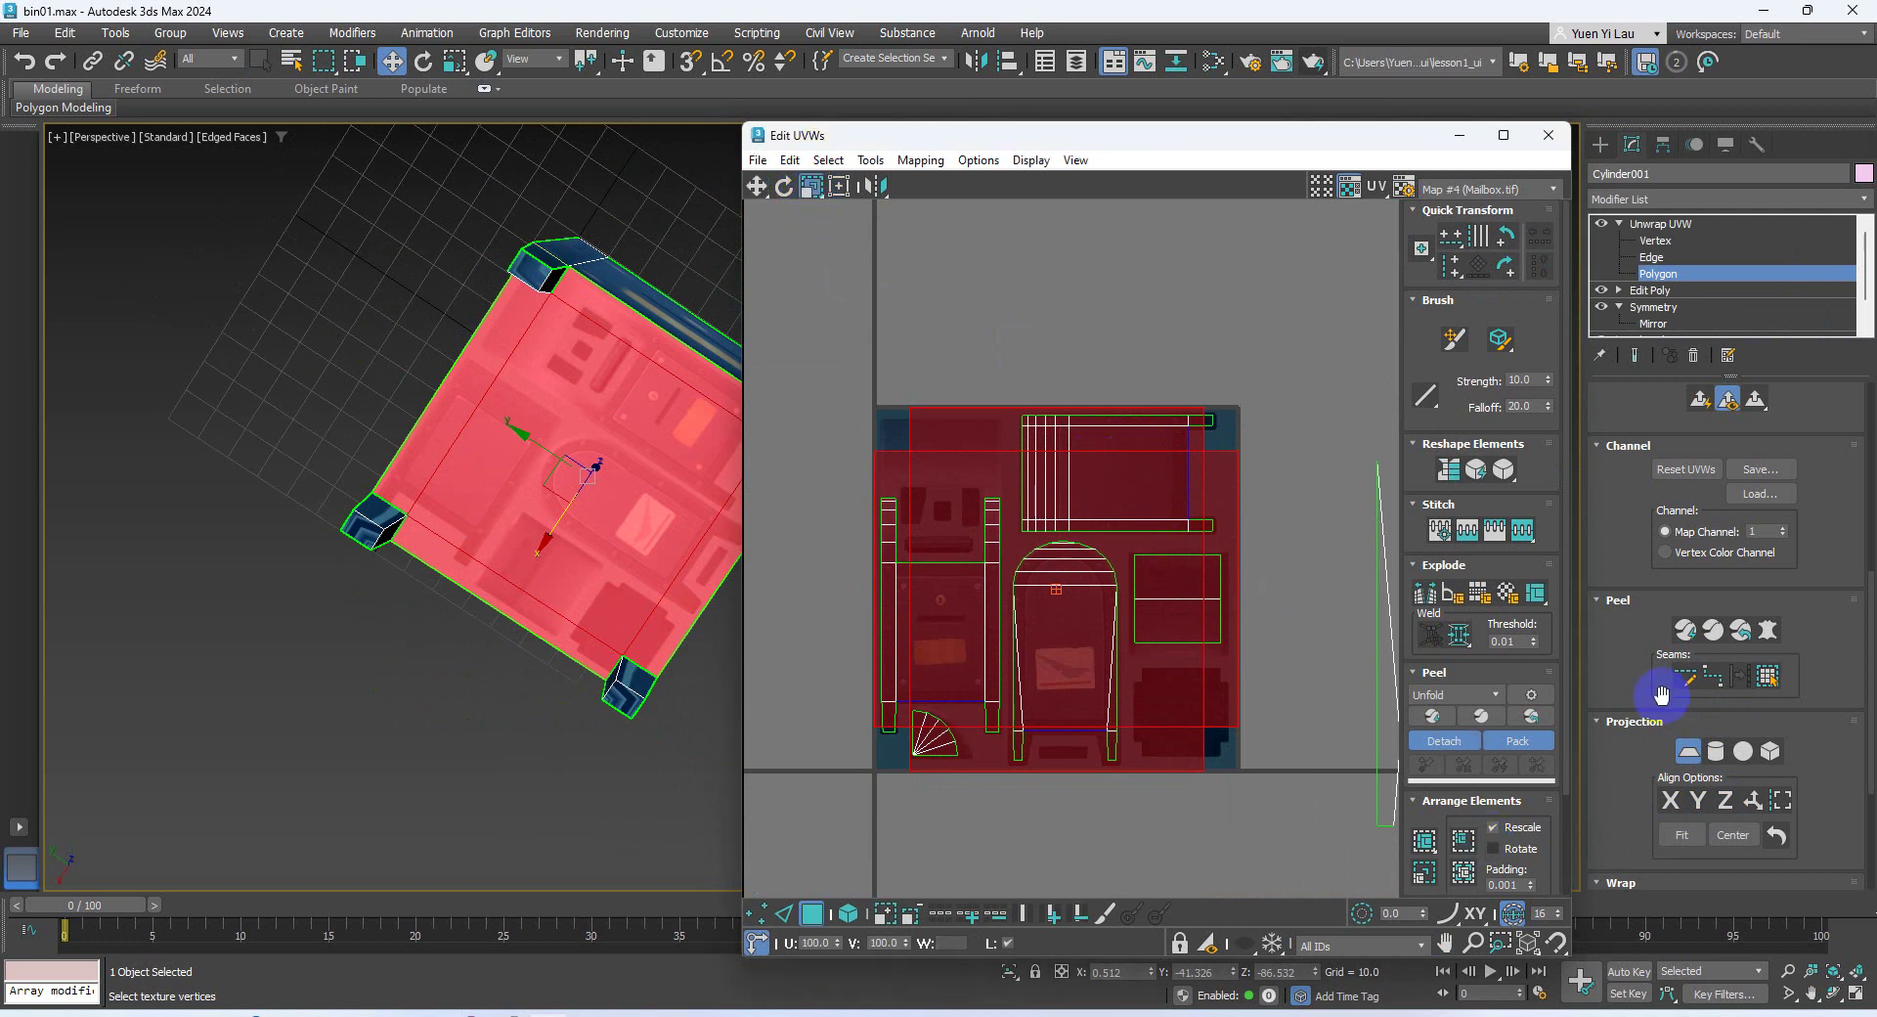
pyautogui.click(1688, 751)
pyautogui.moveTo(1152, 461); pyautogui.dragTo(872, 868)
pyautogui.click(755, 186)
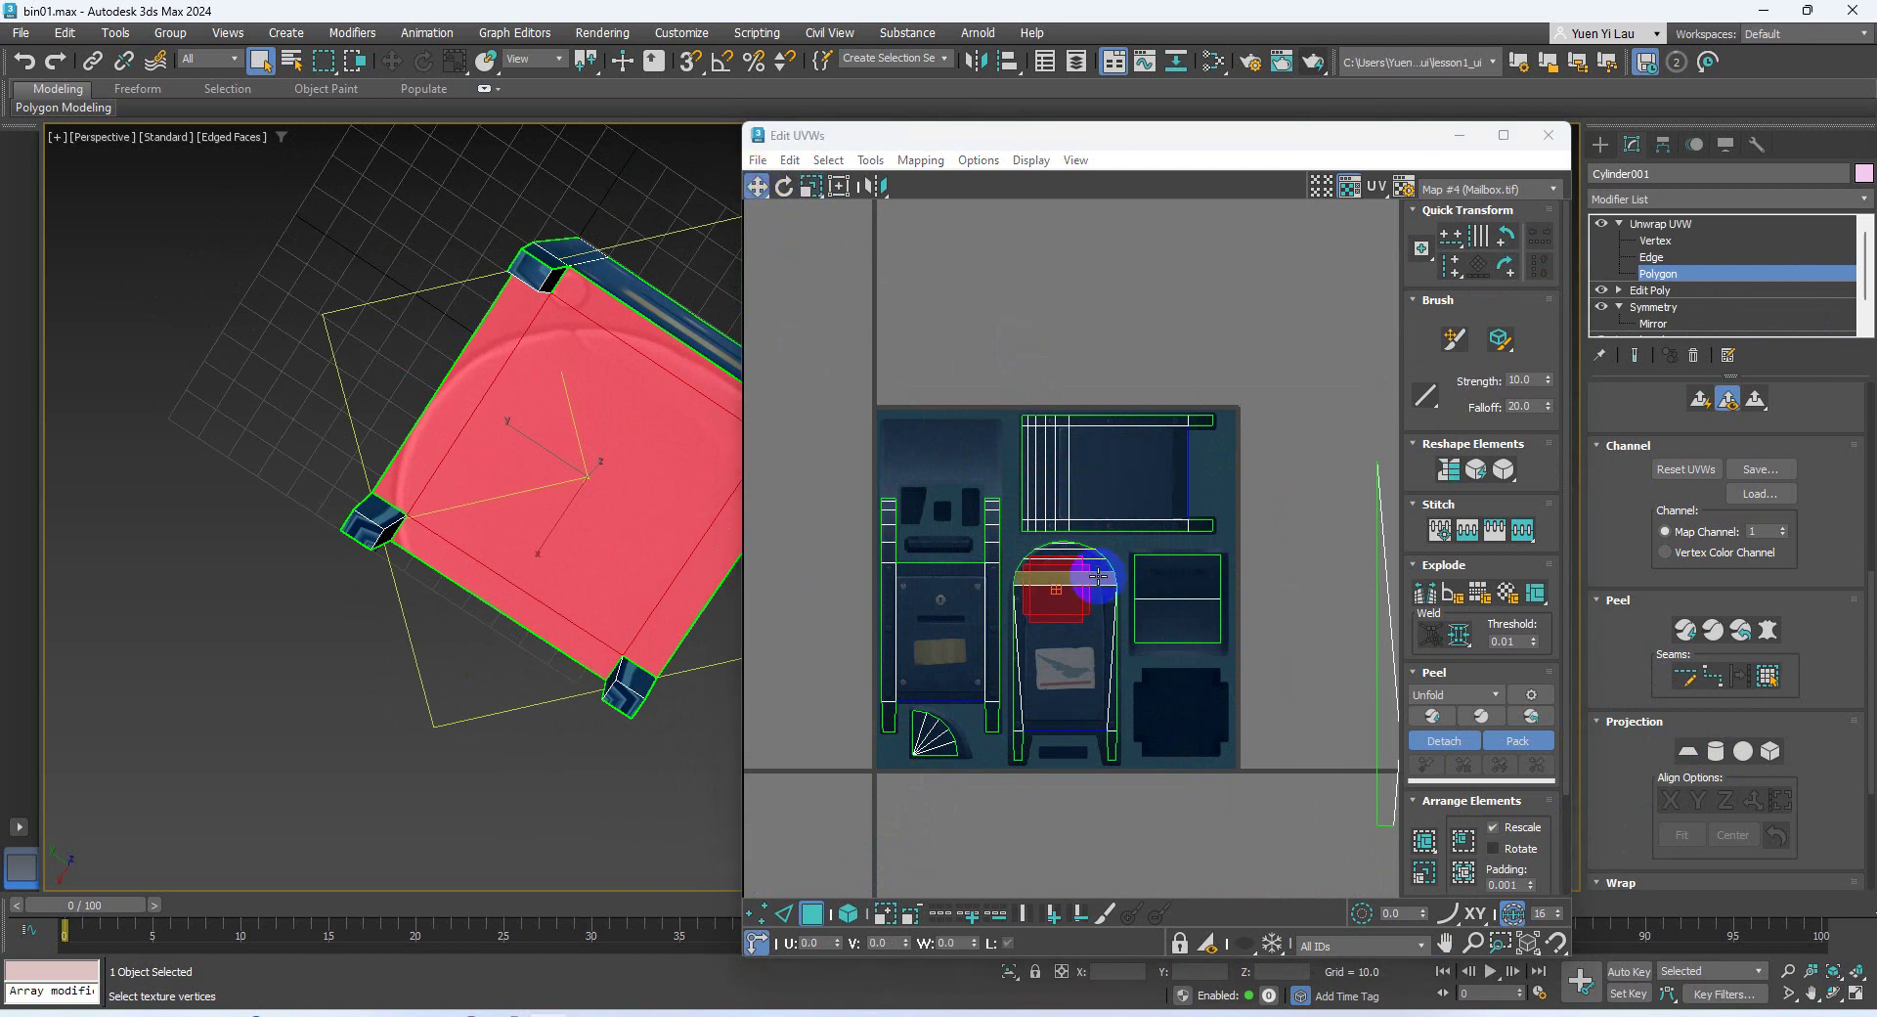
pyautogui.moveTo(1057, 586); pyautogui.dragTo(1202, 696)
pyautogui.click(808, 188)
pyautogui.scroll(4, 1202, 696)
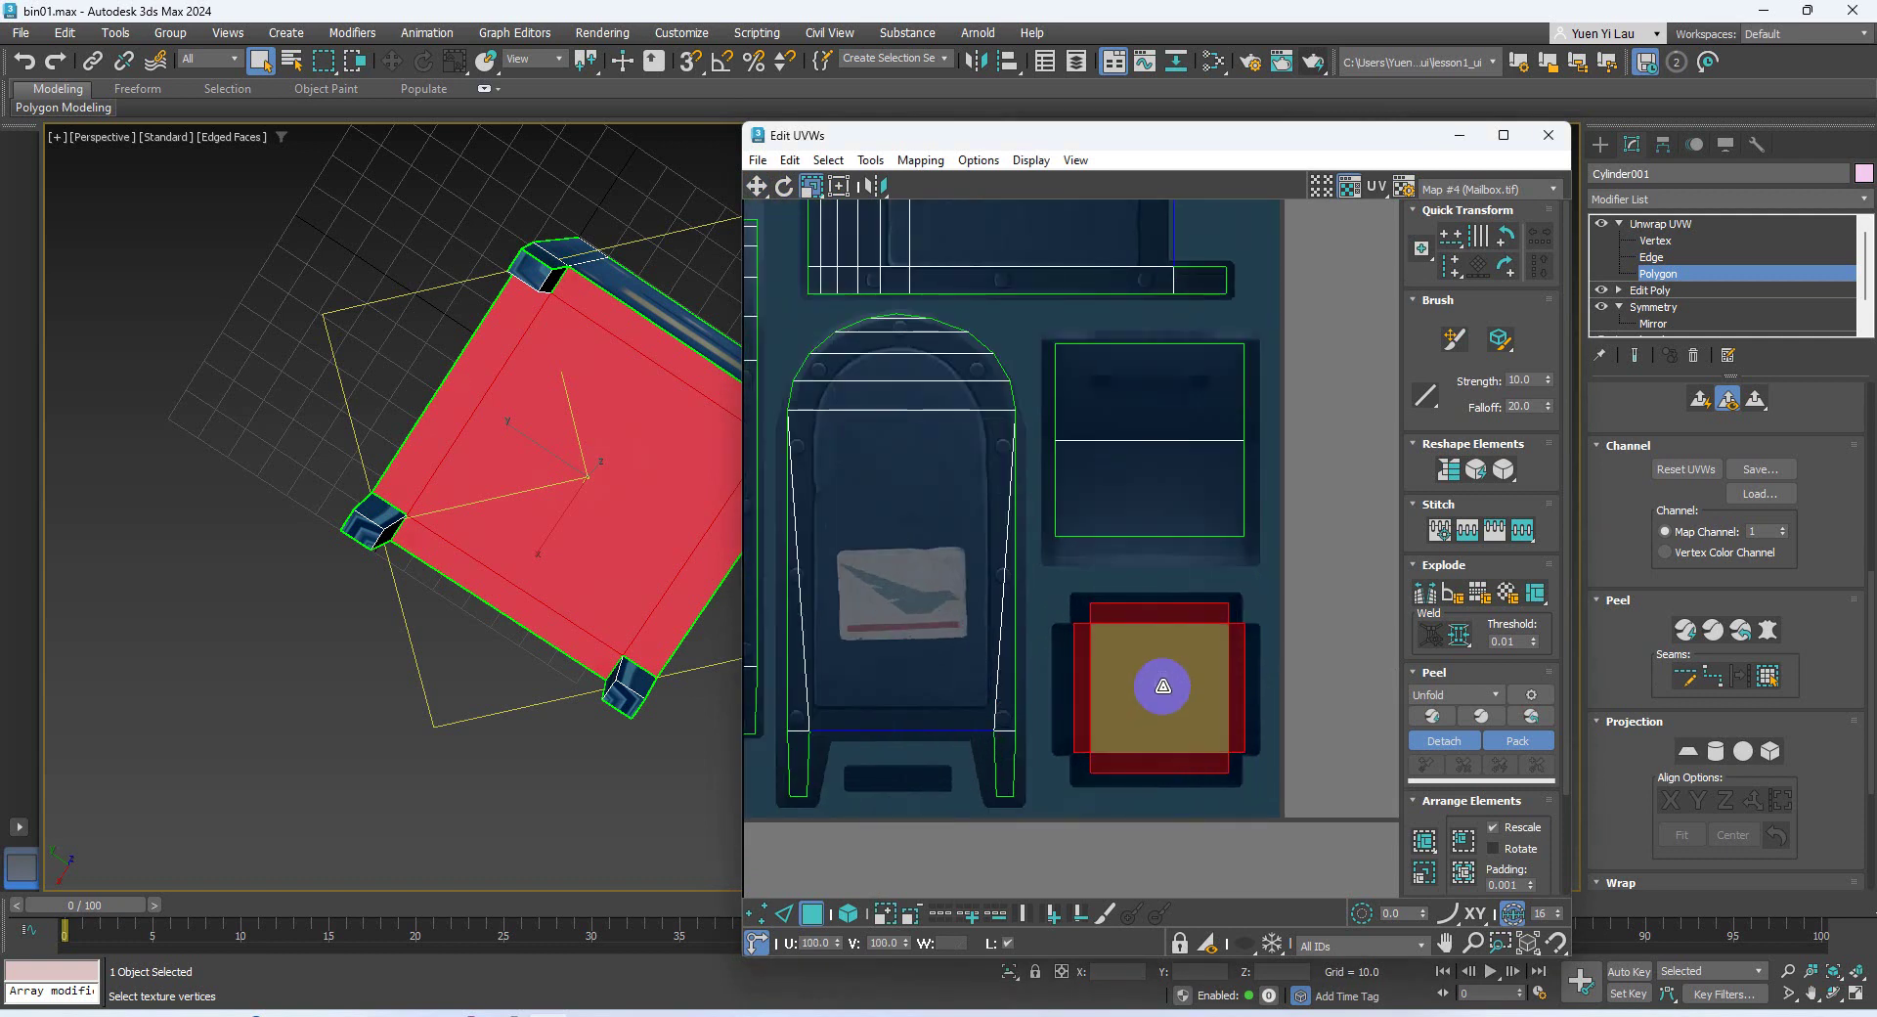
pyautogui.scroll(3, 1162, 686)
# Fit the underside shell to the cross-shaped artwork by lowering its top vertices slightly and moving its side vertices outward
pyautogui.click(1655, 240)
pyautogui.moveTo(983, 489); pyautogui.dragTo(1358, 625)
pyautogui.click(756, 186)
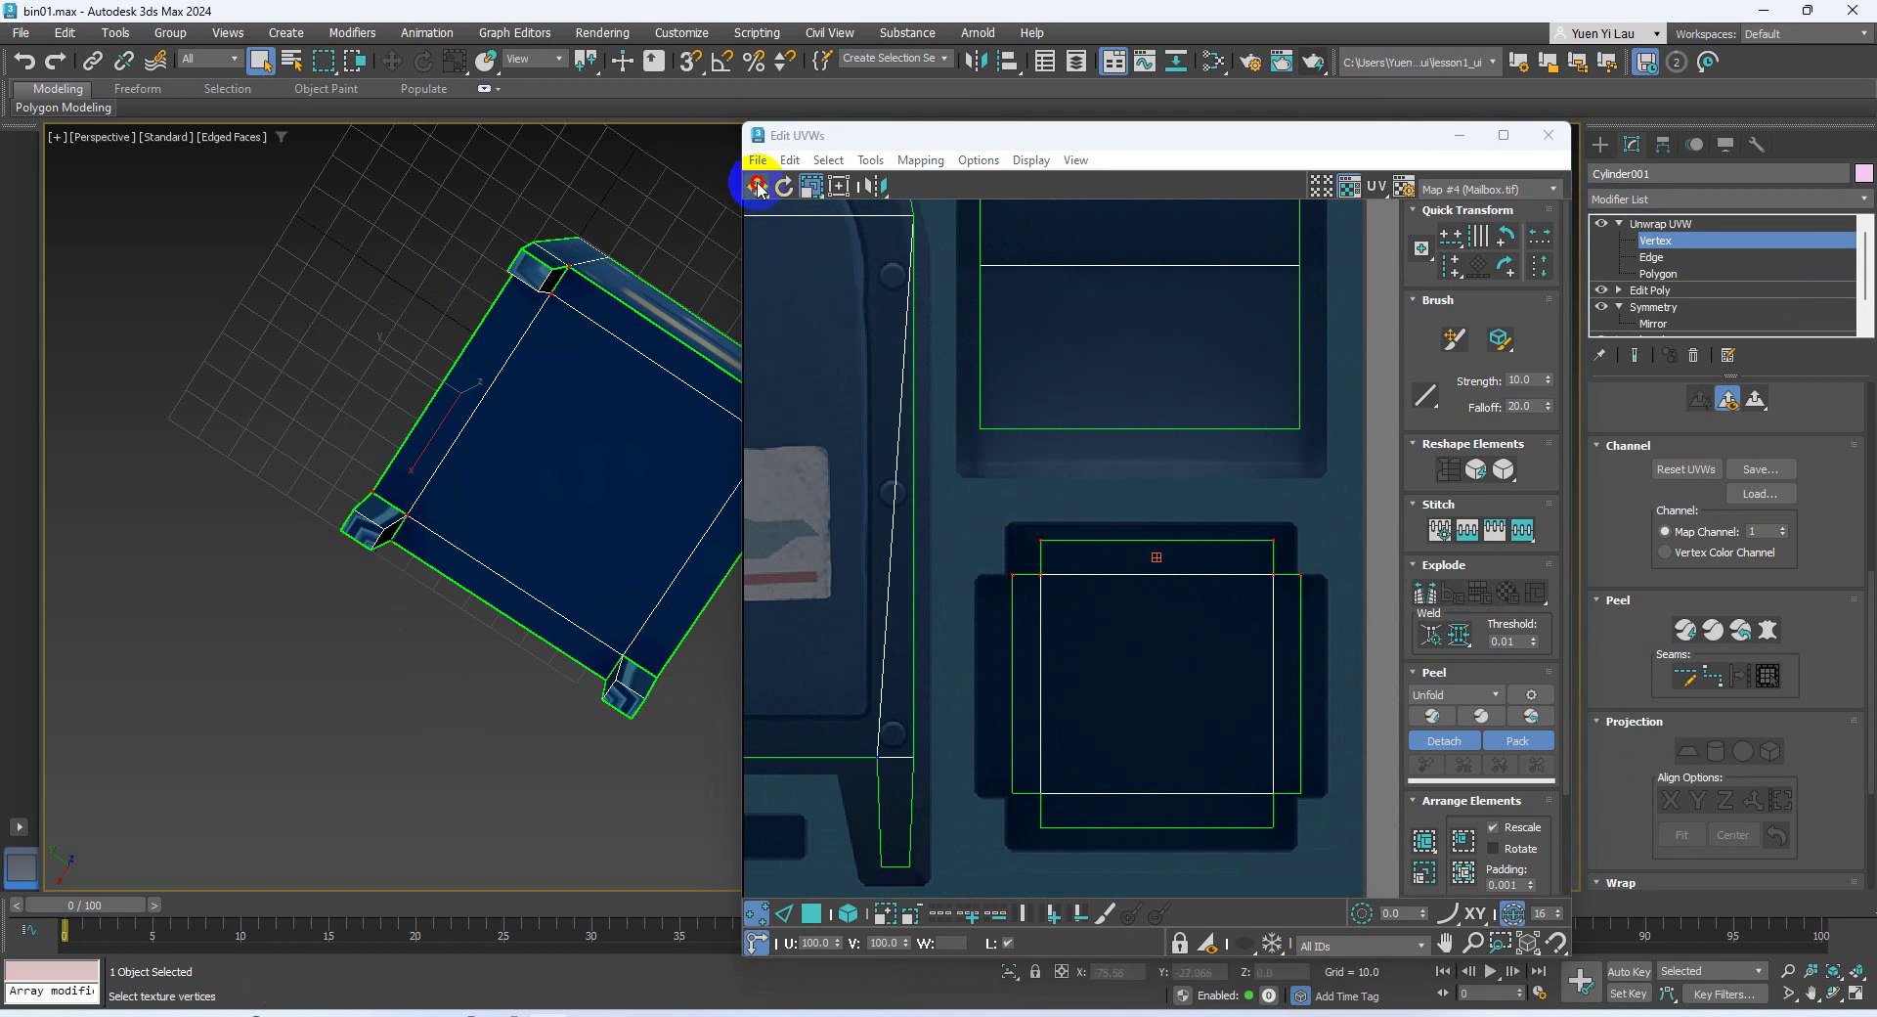
pyautogui.moveTo(1037, 534); pyautogui.dragTo(1044, 546)
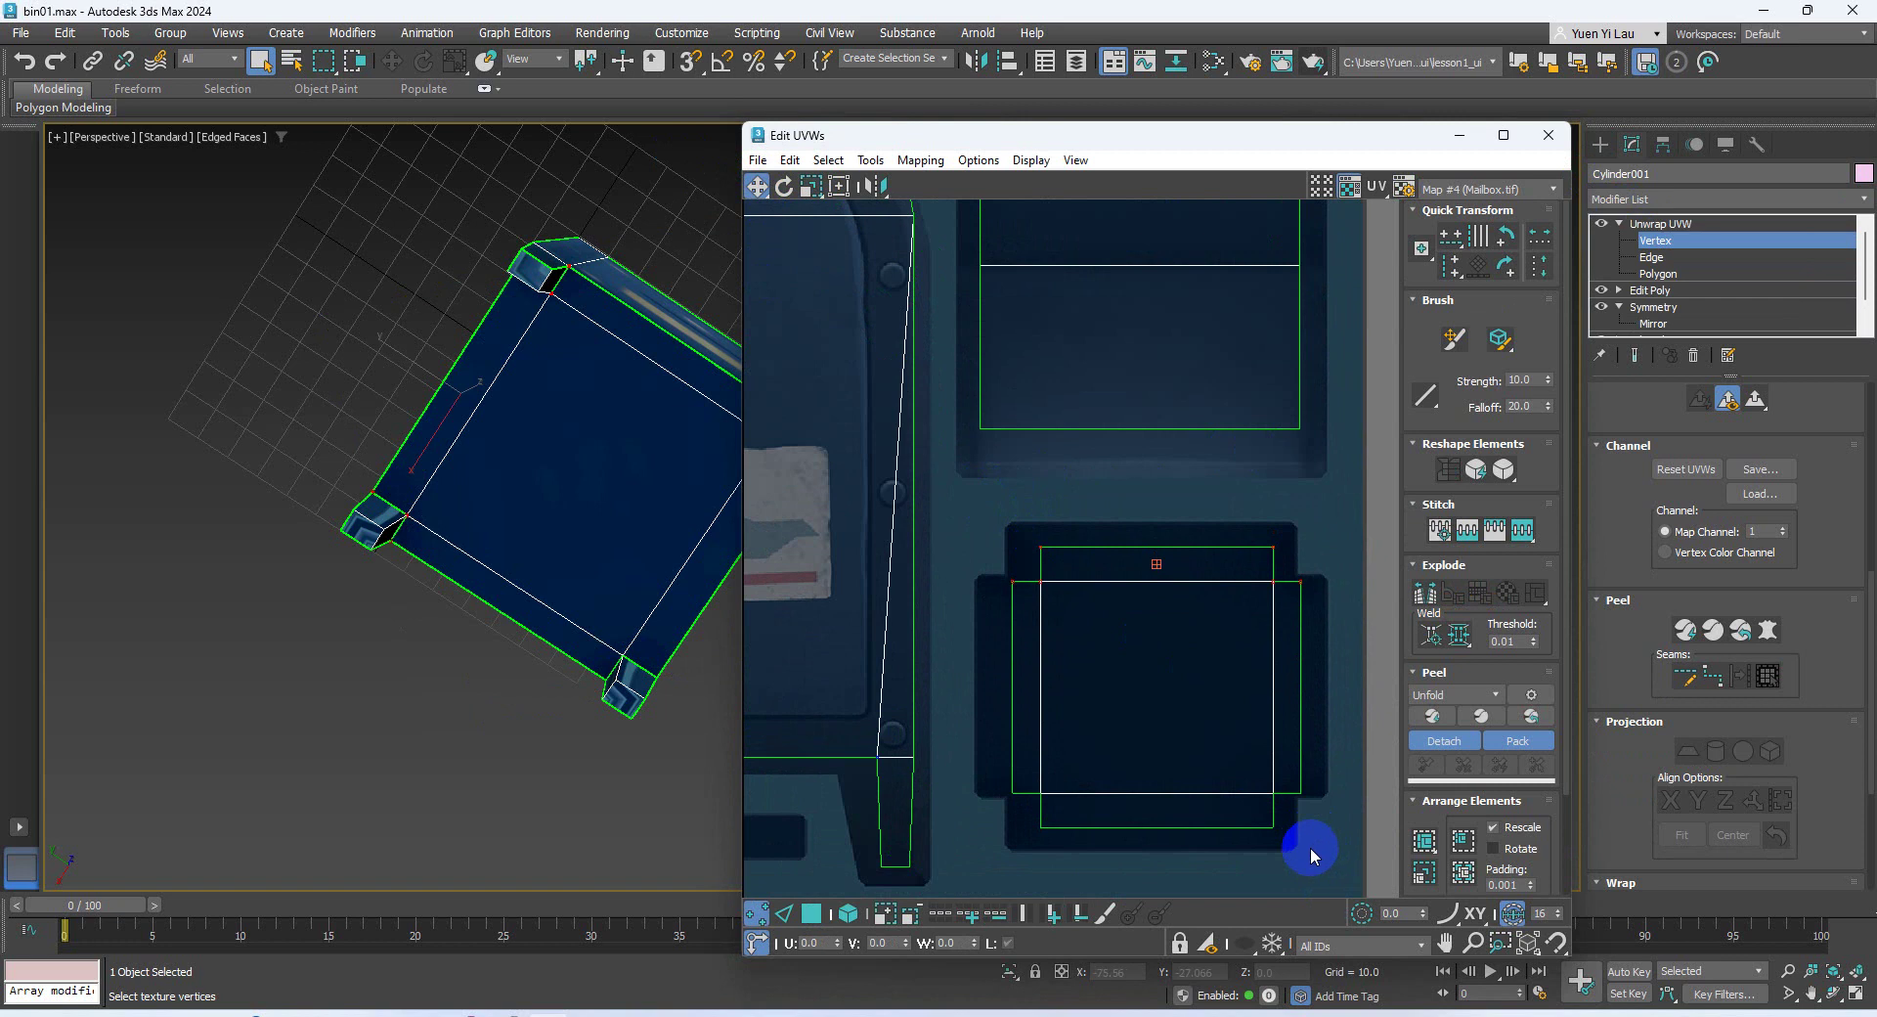
pyautogui.moveTo(1310, 847); pyautogui.dragTo(1271, 546)
pyautogui.moveTo(1301, 586); pyautogui.dragTo(1323, 586)
pyautogui.moveTo(988, 495); pyautogui.dragTo(1078, 853)
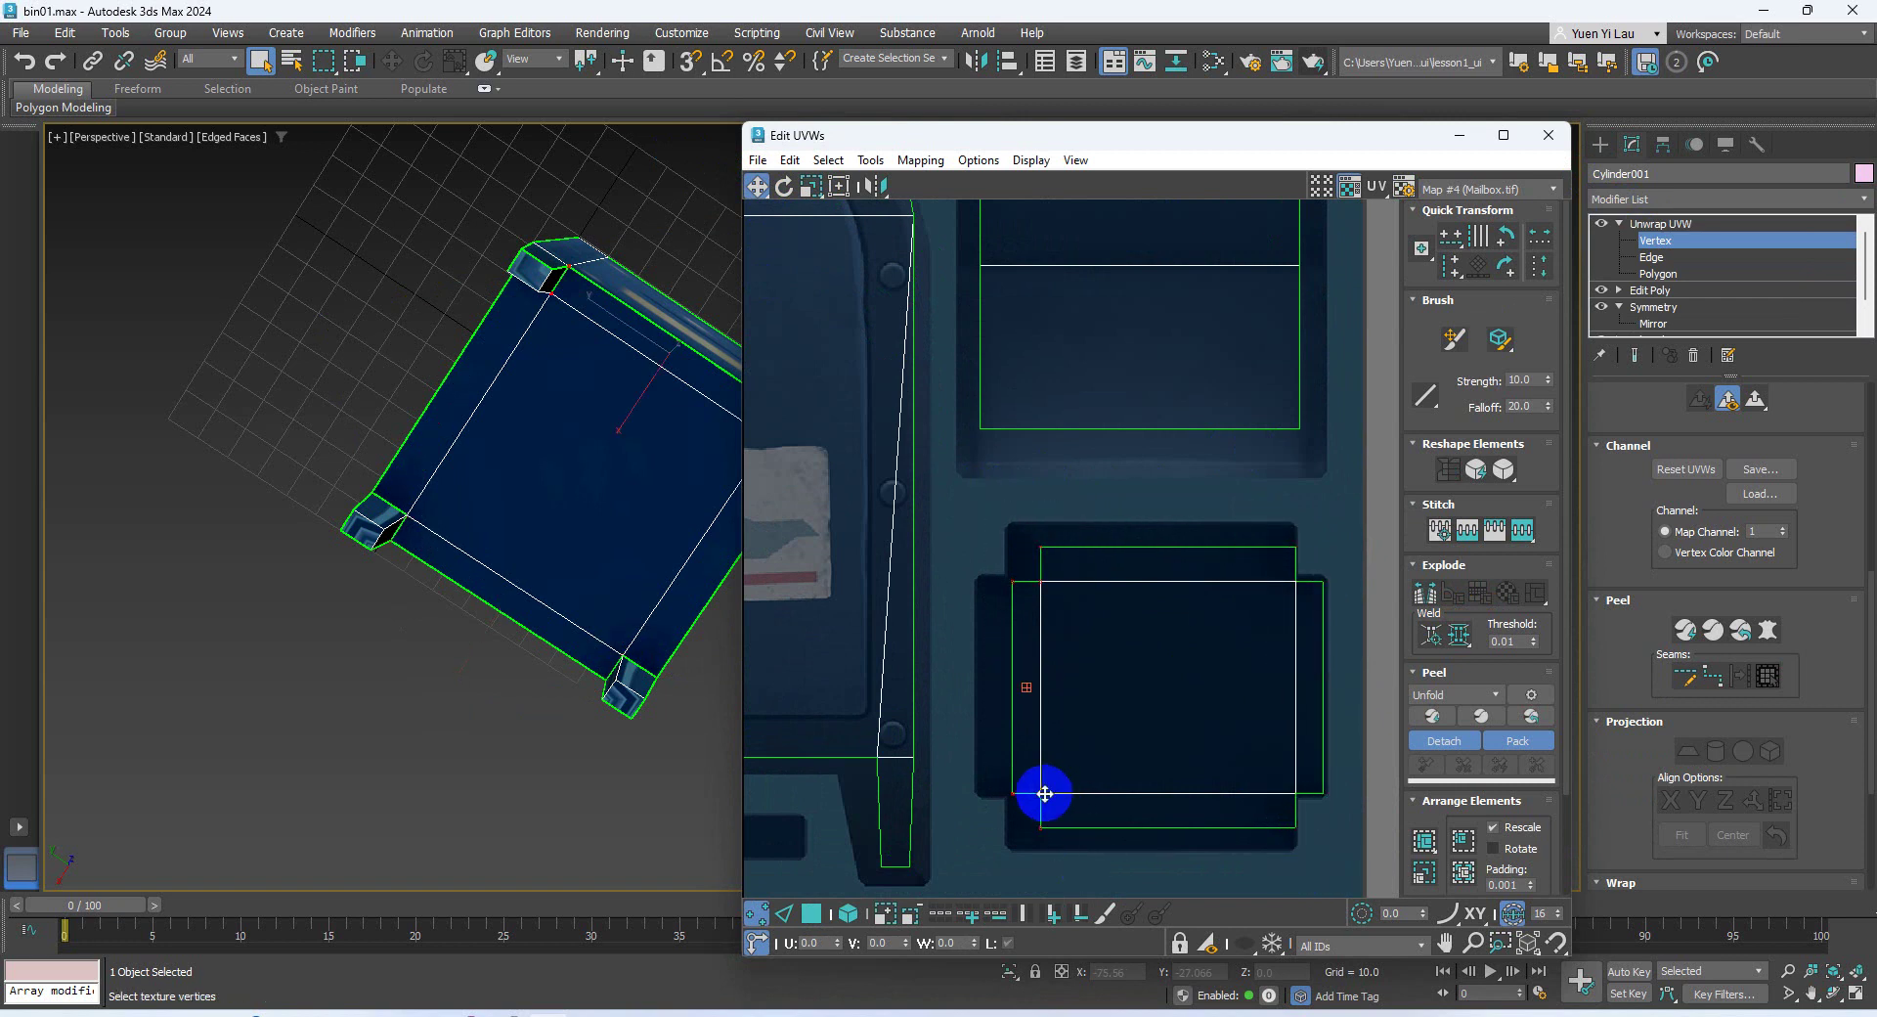
pyautogui.moveTo(1045, 793); pyautogui.dragTo(1014, 794)
# Select the bottom faces of the four mailbox legs and apply a planar projection to them
pyautogui.scroll(-8, 988, 508)
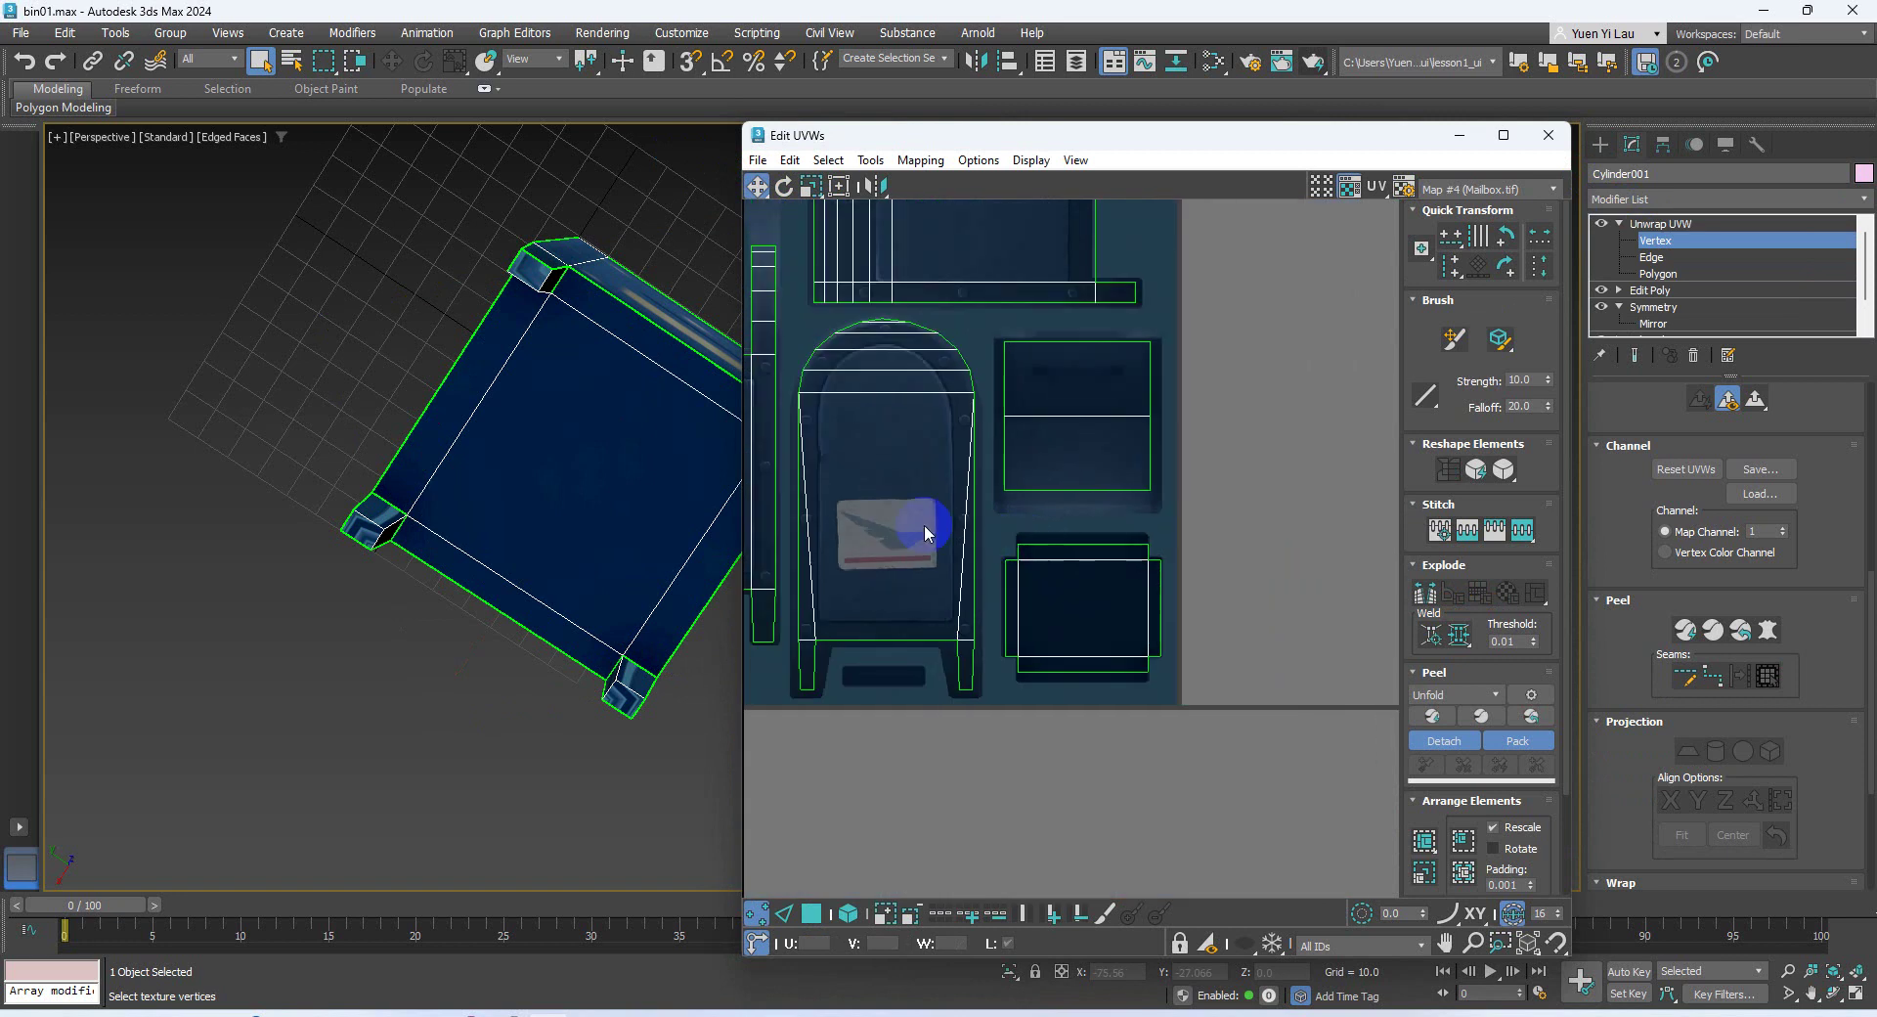
pyautogui.click(1693, 272)
pyautogui.keyDown('alt'); pyautogui.moveTo(685, 410); pyautogui.dragTo(552, 342, button='middle'); pyautogui.keyUp('alt')
pyautogui.click(473, 419)
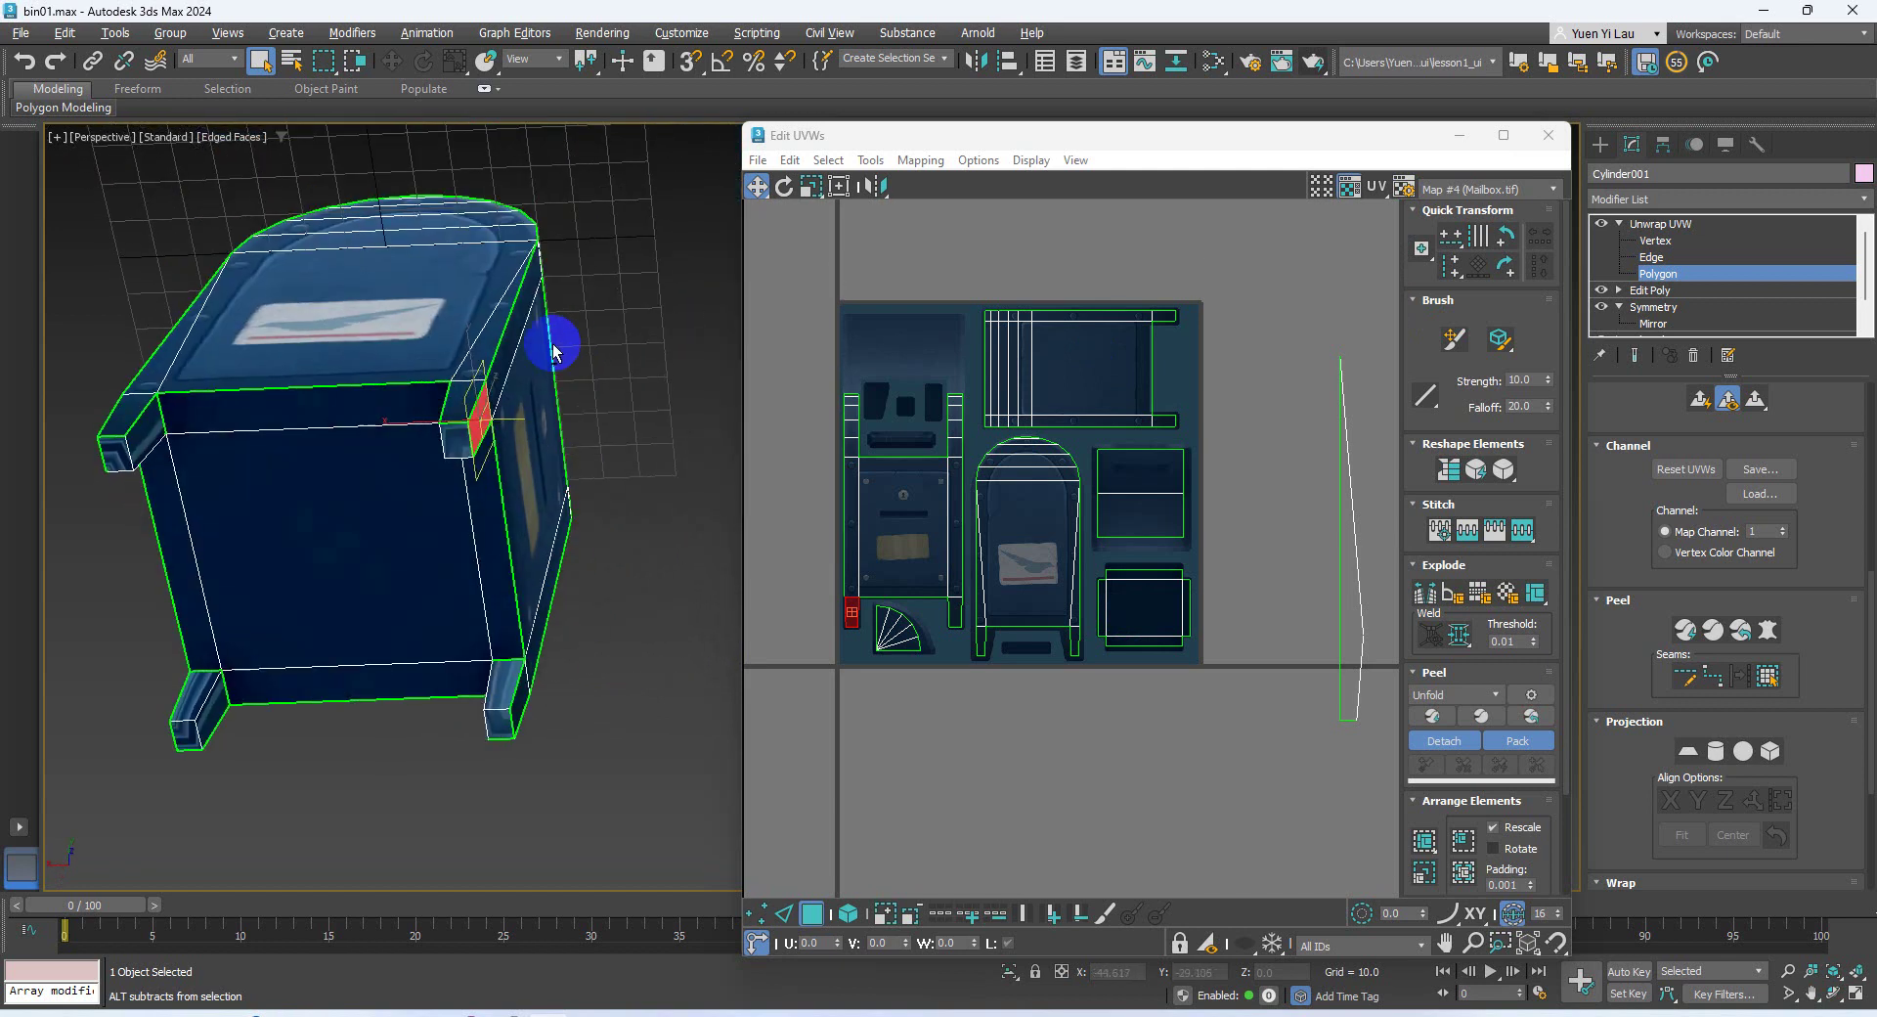
pyautogui.click(453, 440)
pyautogui.keyDown('ctrl'); pyautogui.click(124, 458); pyautogui.keyUp('ctrl')
pyautogui.keyDown('ctrl'); pyautogui.click(188, 731); pyautogui.keyUp('ctrl')
pyautogui.keyDown('ctrl'); pyautogui.click(501, 723); pyautogui.keyUp('ctrl')
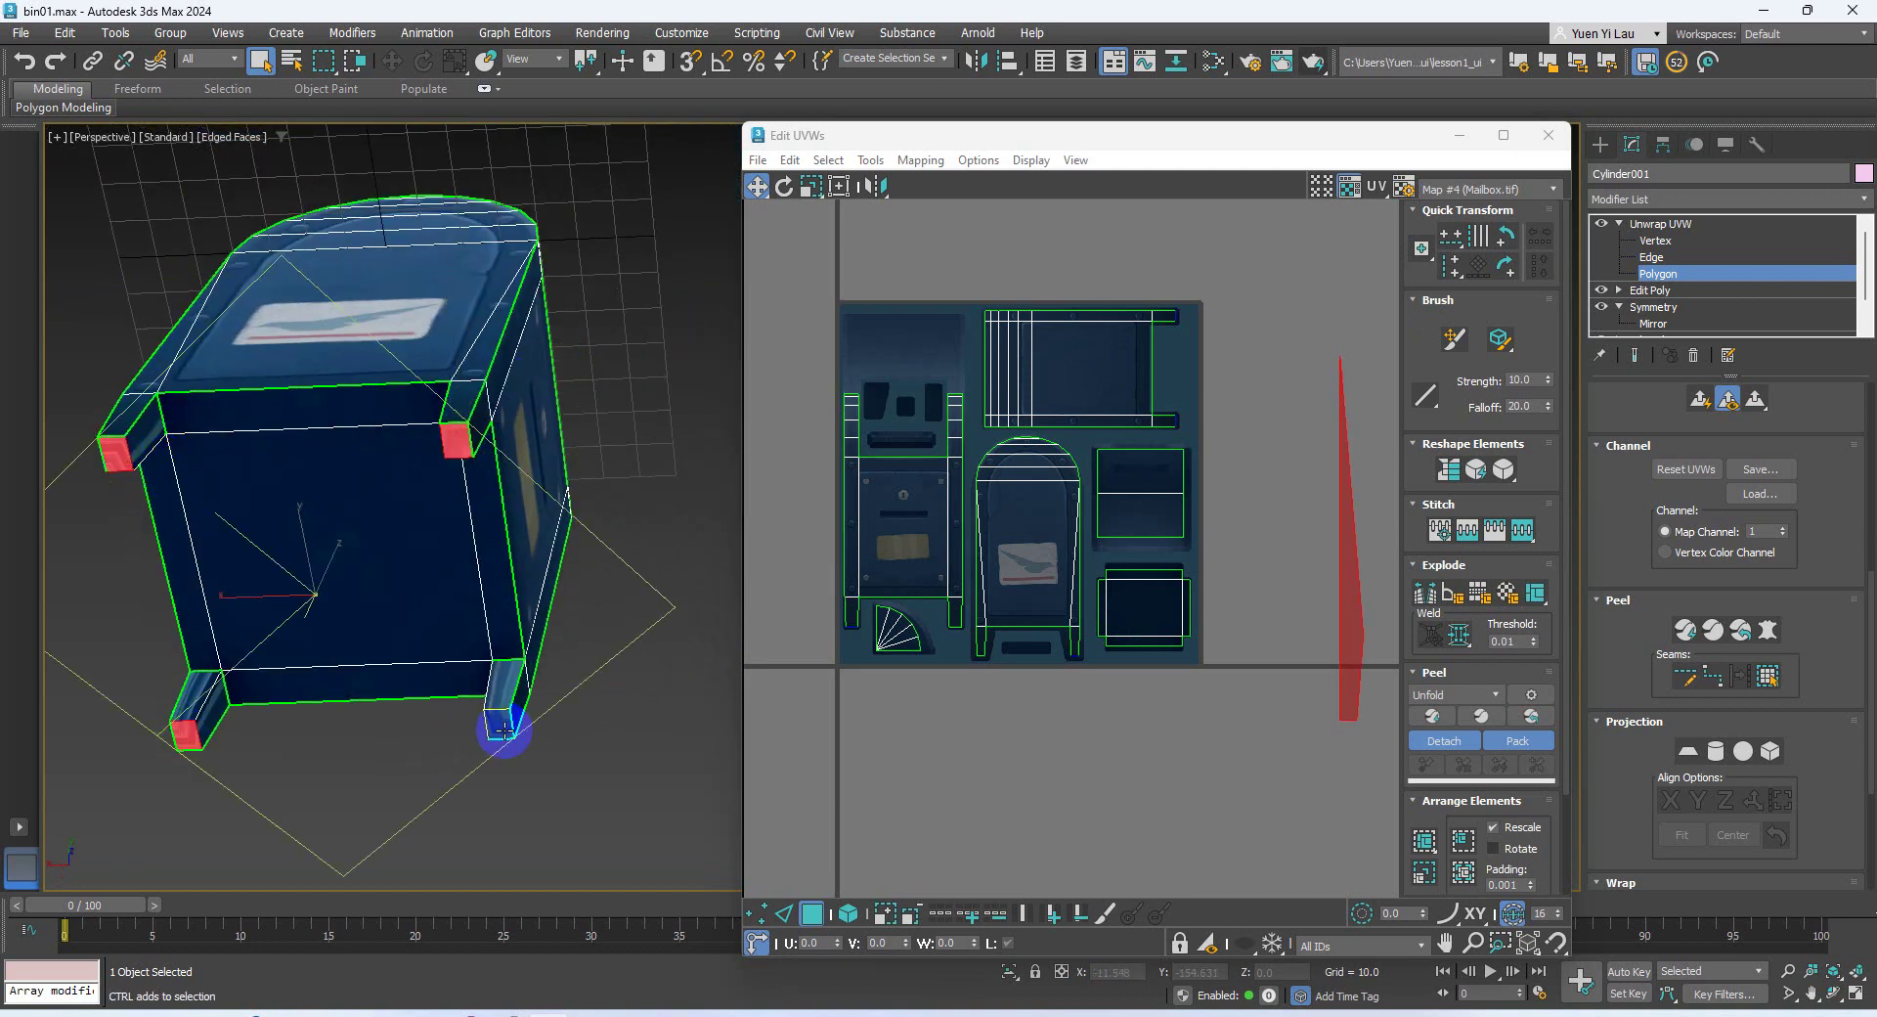
pyautogui.click(1689, 751)
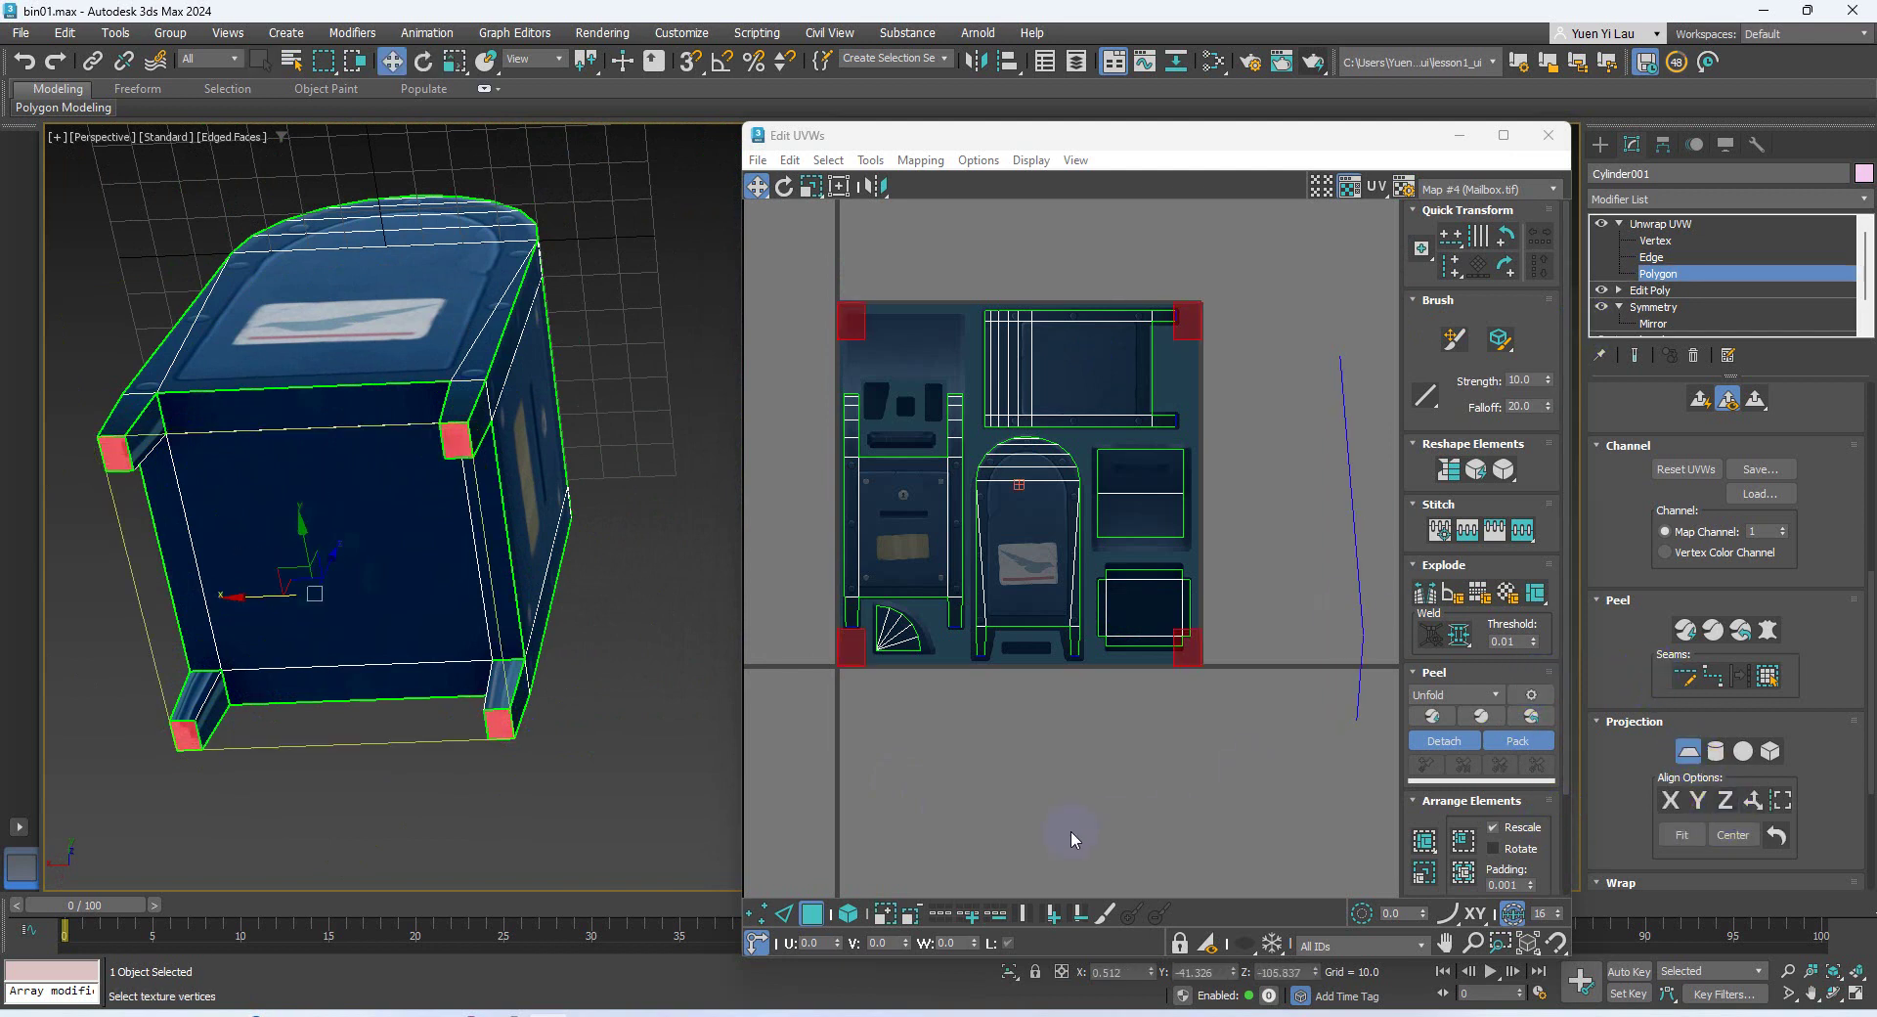
pyautogui.click(1692, 754)
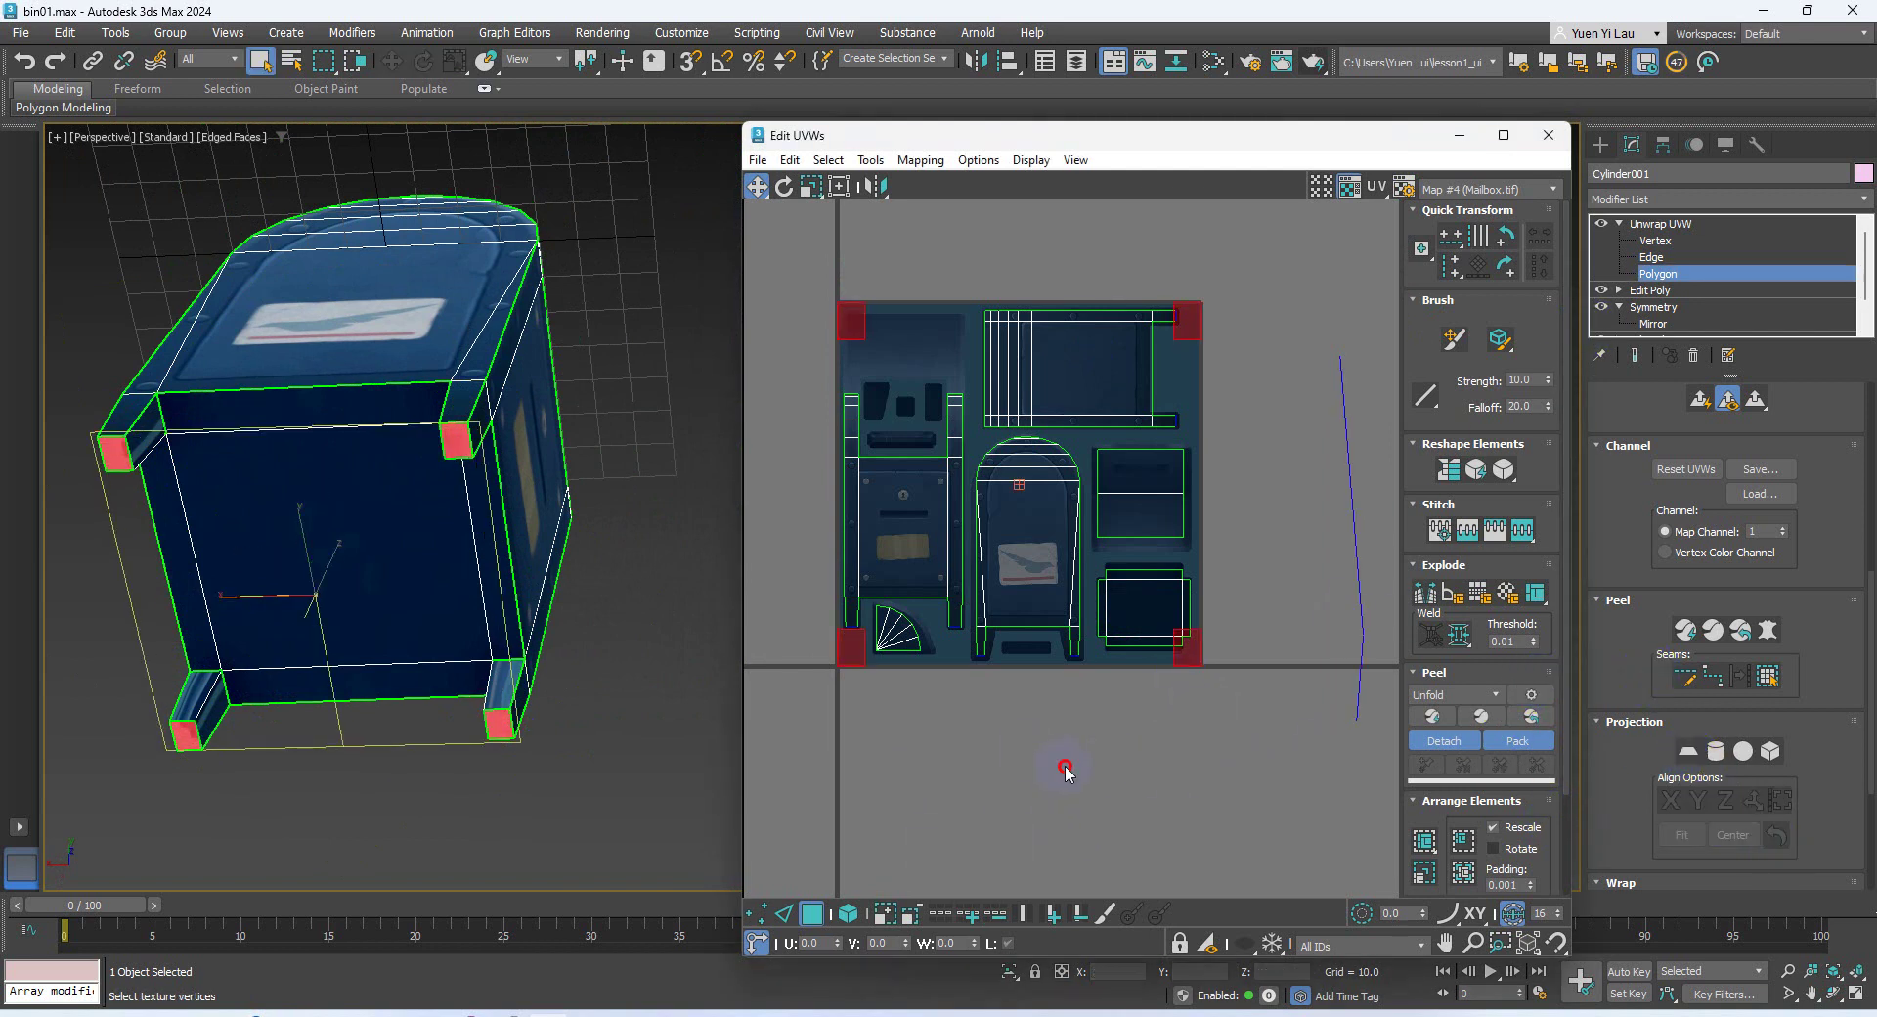
# Stack the four leg-bottom shells on top of each other at the texture's lower left corner
pyautogui.click(1065, 770)
pyautogui.click(1184, 652)
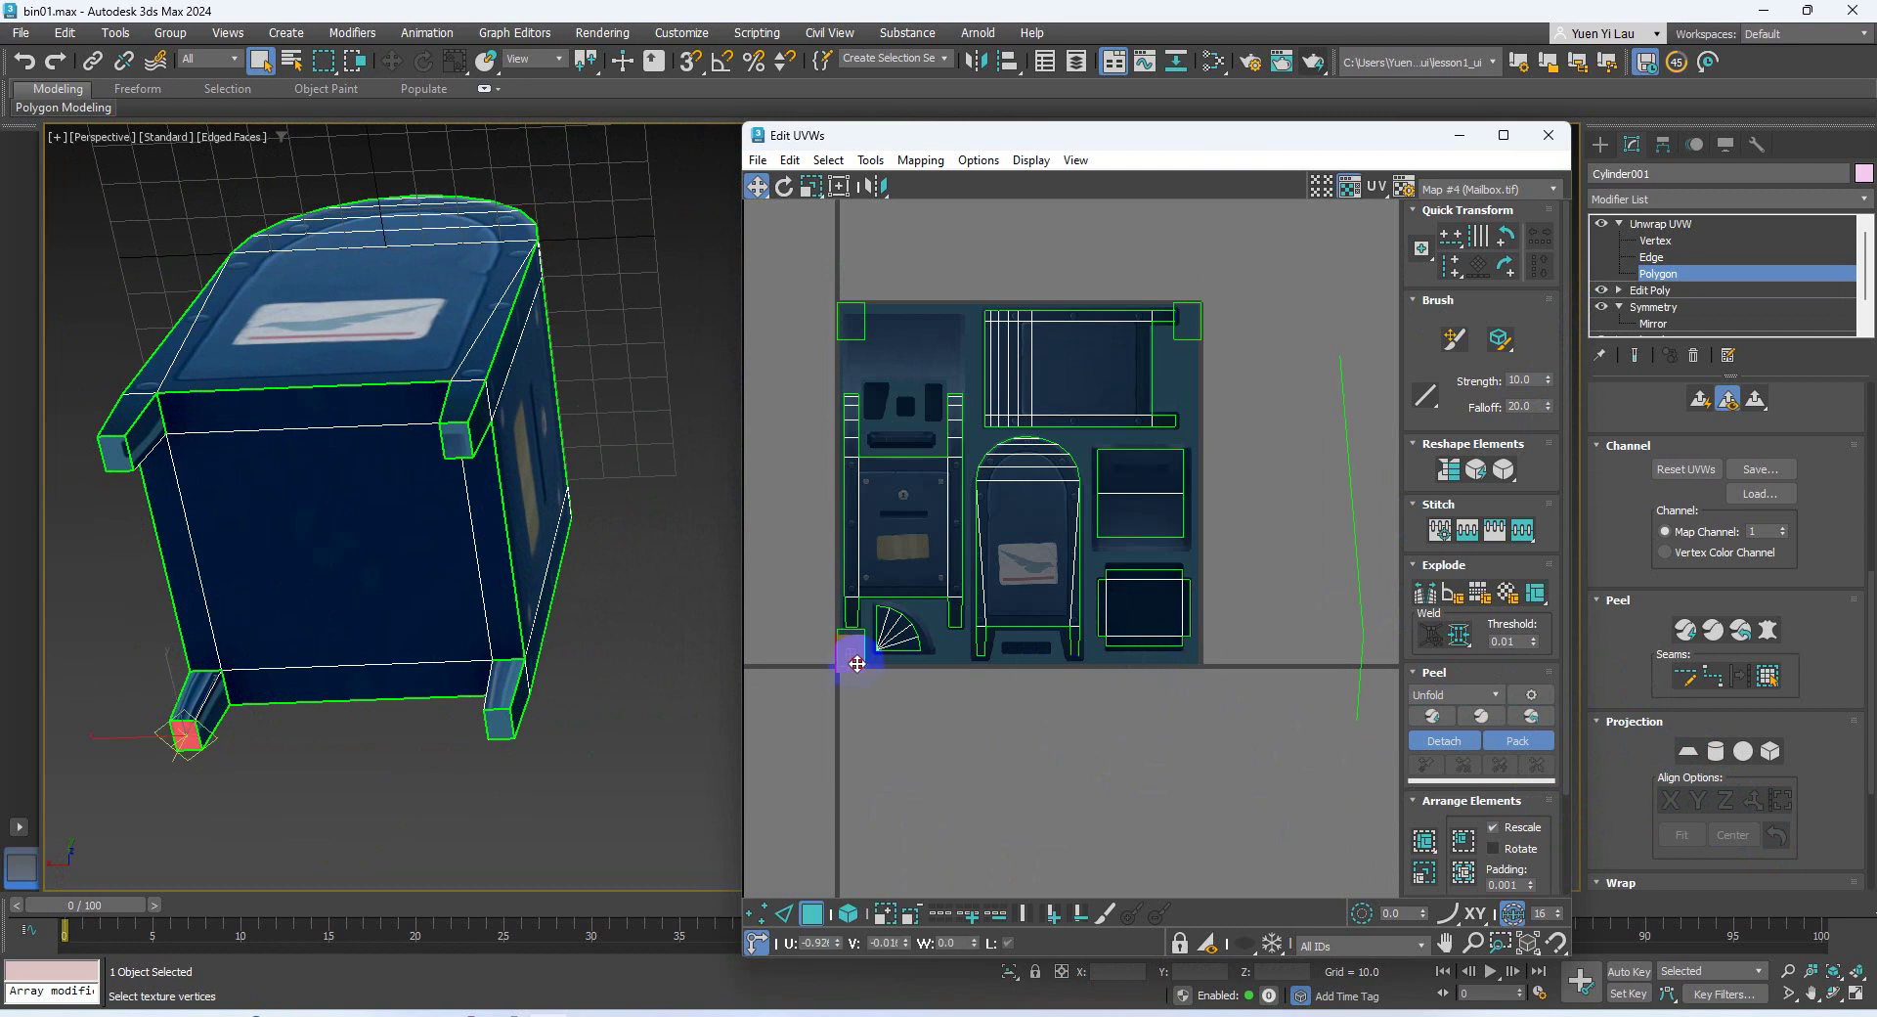
pyautogui.click(847, 319)
pyautogui.keyDown('ctrl'); pyautogui.moveTo(860, 389); pyautogui.dragTo(852, 641); pyautogui.keyUp('ctrl')
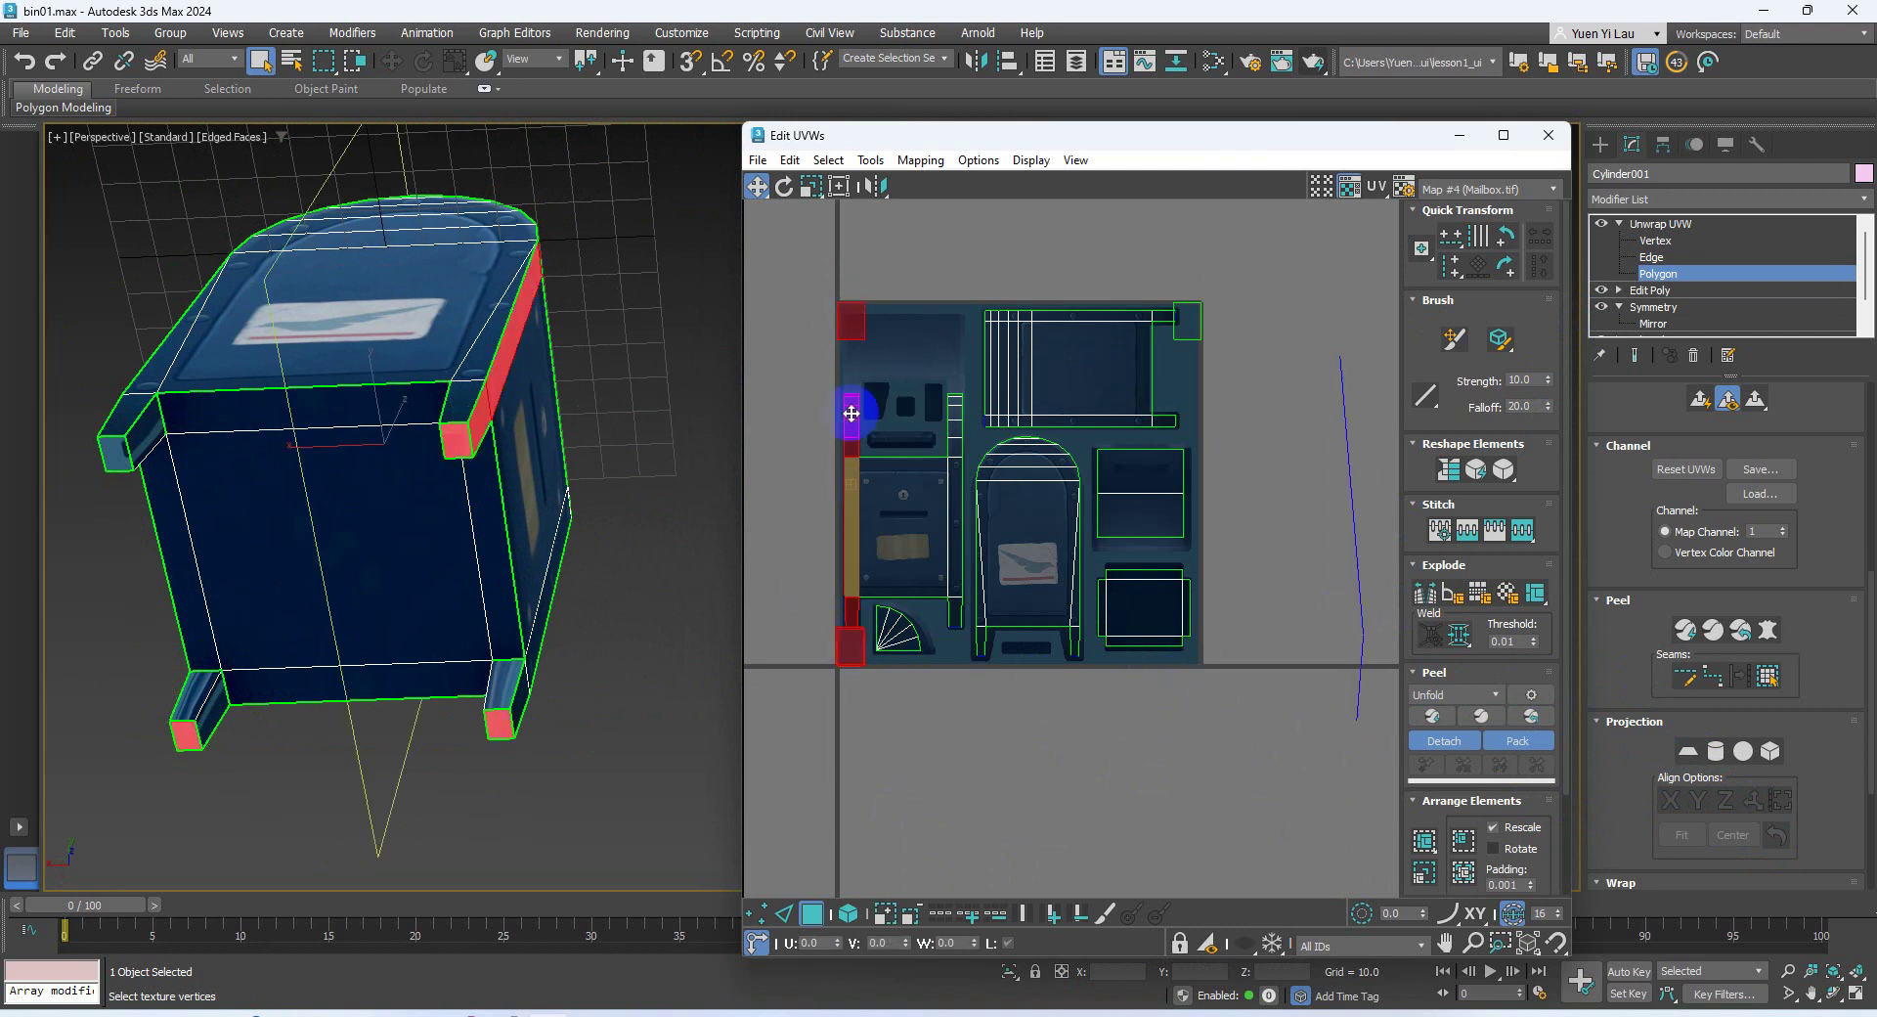
pyautogui.click(850, 309)
pyautogui.moveTo(849, 311); pyautogui.dragTo(847, 640)
pyautogui.click(1189, 314)
pyautogui.moveTo(1189, 313); pyautogui.dragTo(852, 636)
# Select the stacked leg-bottom shells together and move them over the small dark square in the texture's upper area
pyautogui.scroll(5, 845, 654)
pyautogui.moveTo(880, 746); pyautogui.dragTo(1074, 185)
pyautogui.moveTo(1110, 238); pyautogui.dragTo(1078, 749, button='middle')
pyautogui.moveTo(1047, 700); pyautogui.dragTo(934, 474)
pyautogui.scroll(5, 1012, 419)
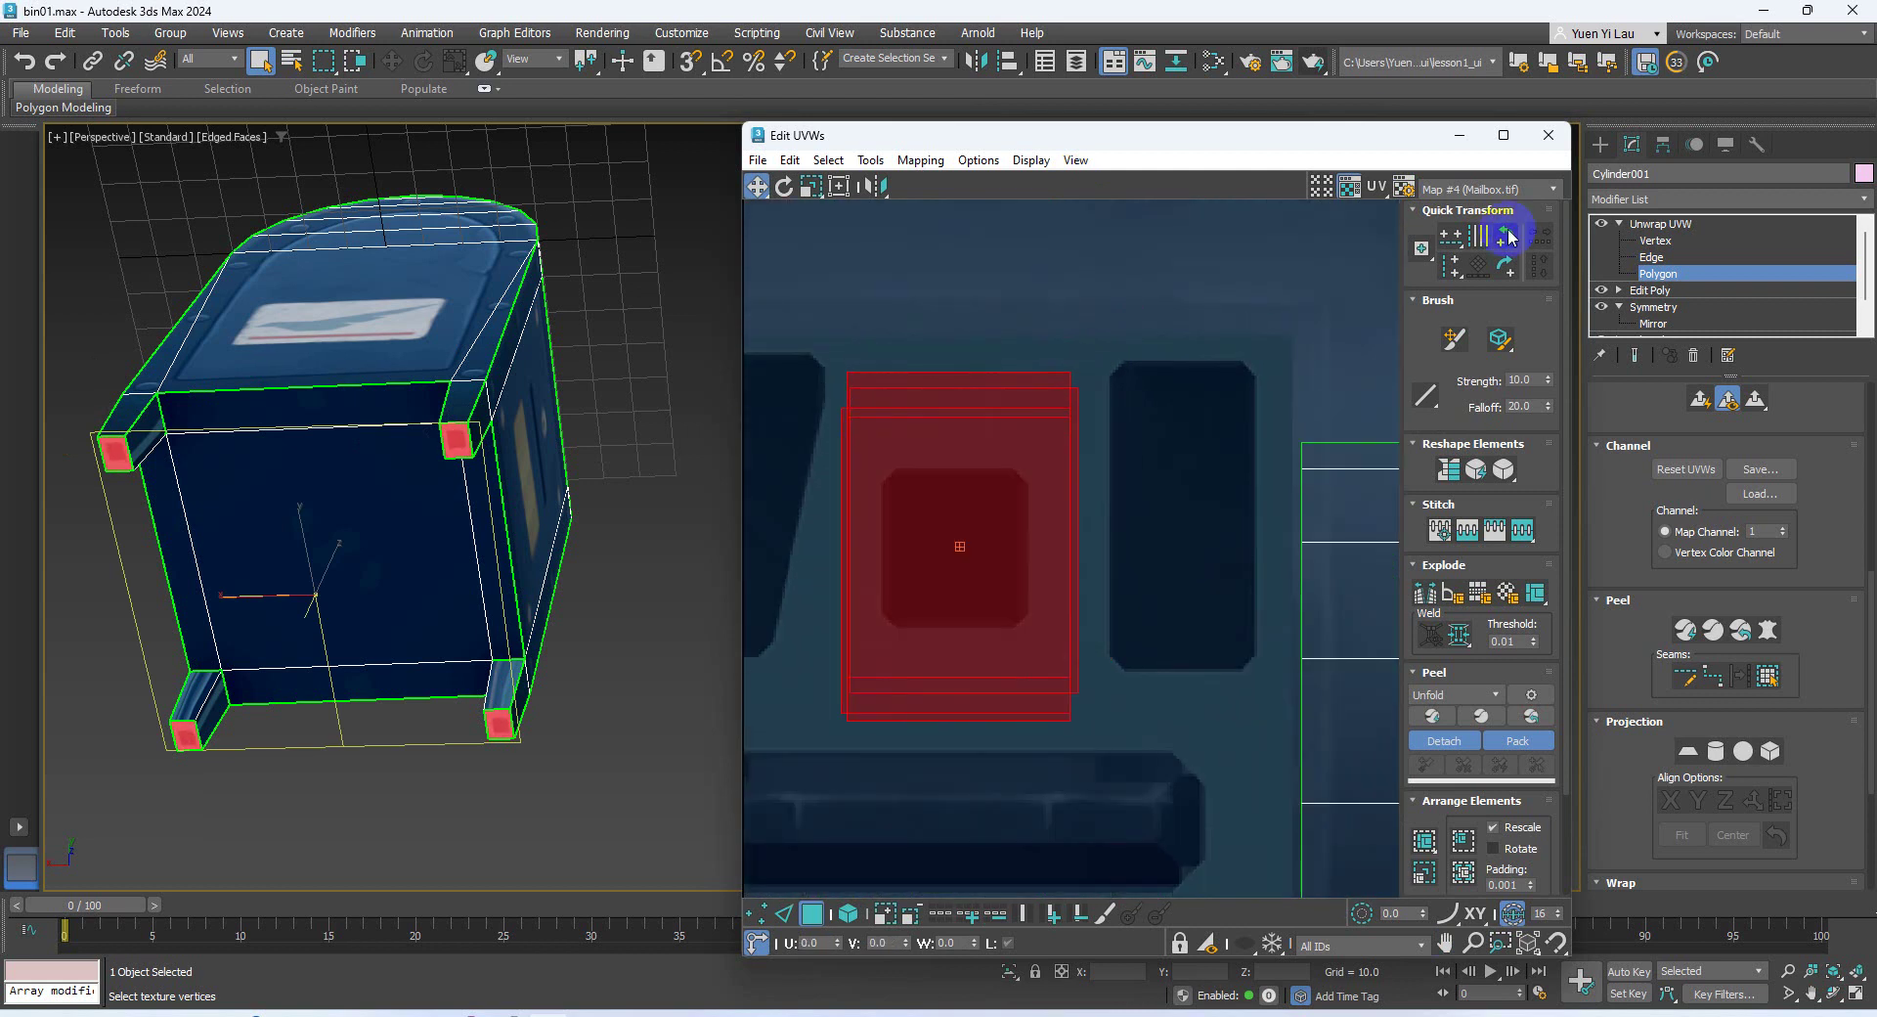
# Align the top and the bottom vertex rows of the stacked leg-bottom shells horizontally
pyautogui.click(1657, 241)
pyautogui.moveTo(815, 318); pyautogui.dragTo(1132, 467)
pyautogui.click(1452, 239)
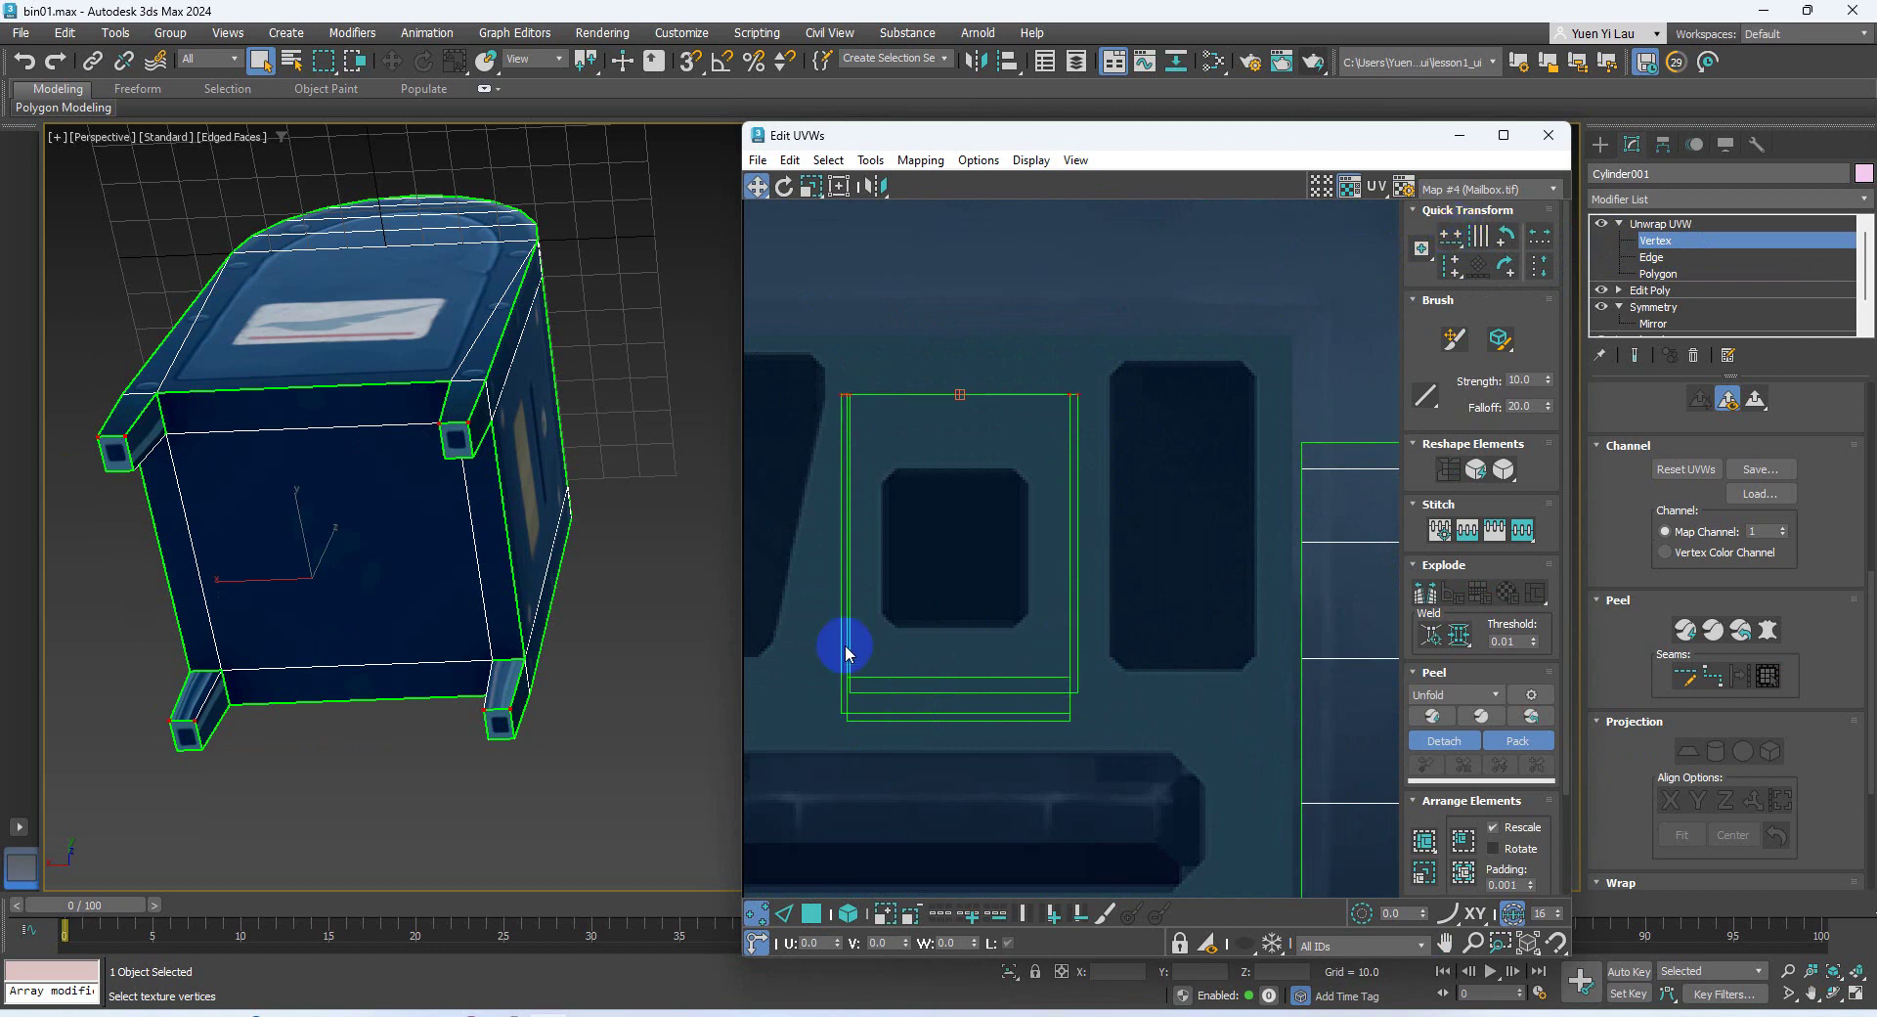
pyautogui.moveTo(818, 645); pyautogui.dragTo(1129, 731)
pyautogui.click(1449, 241)
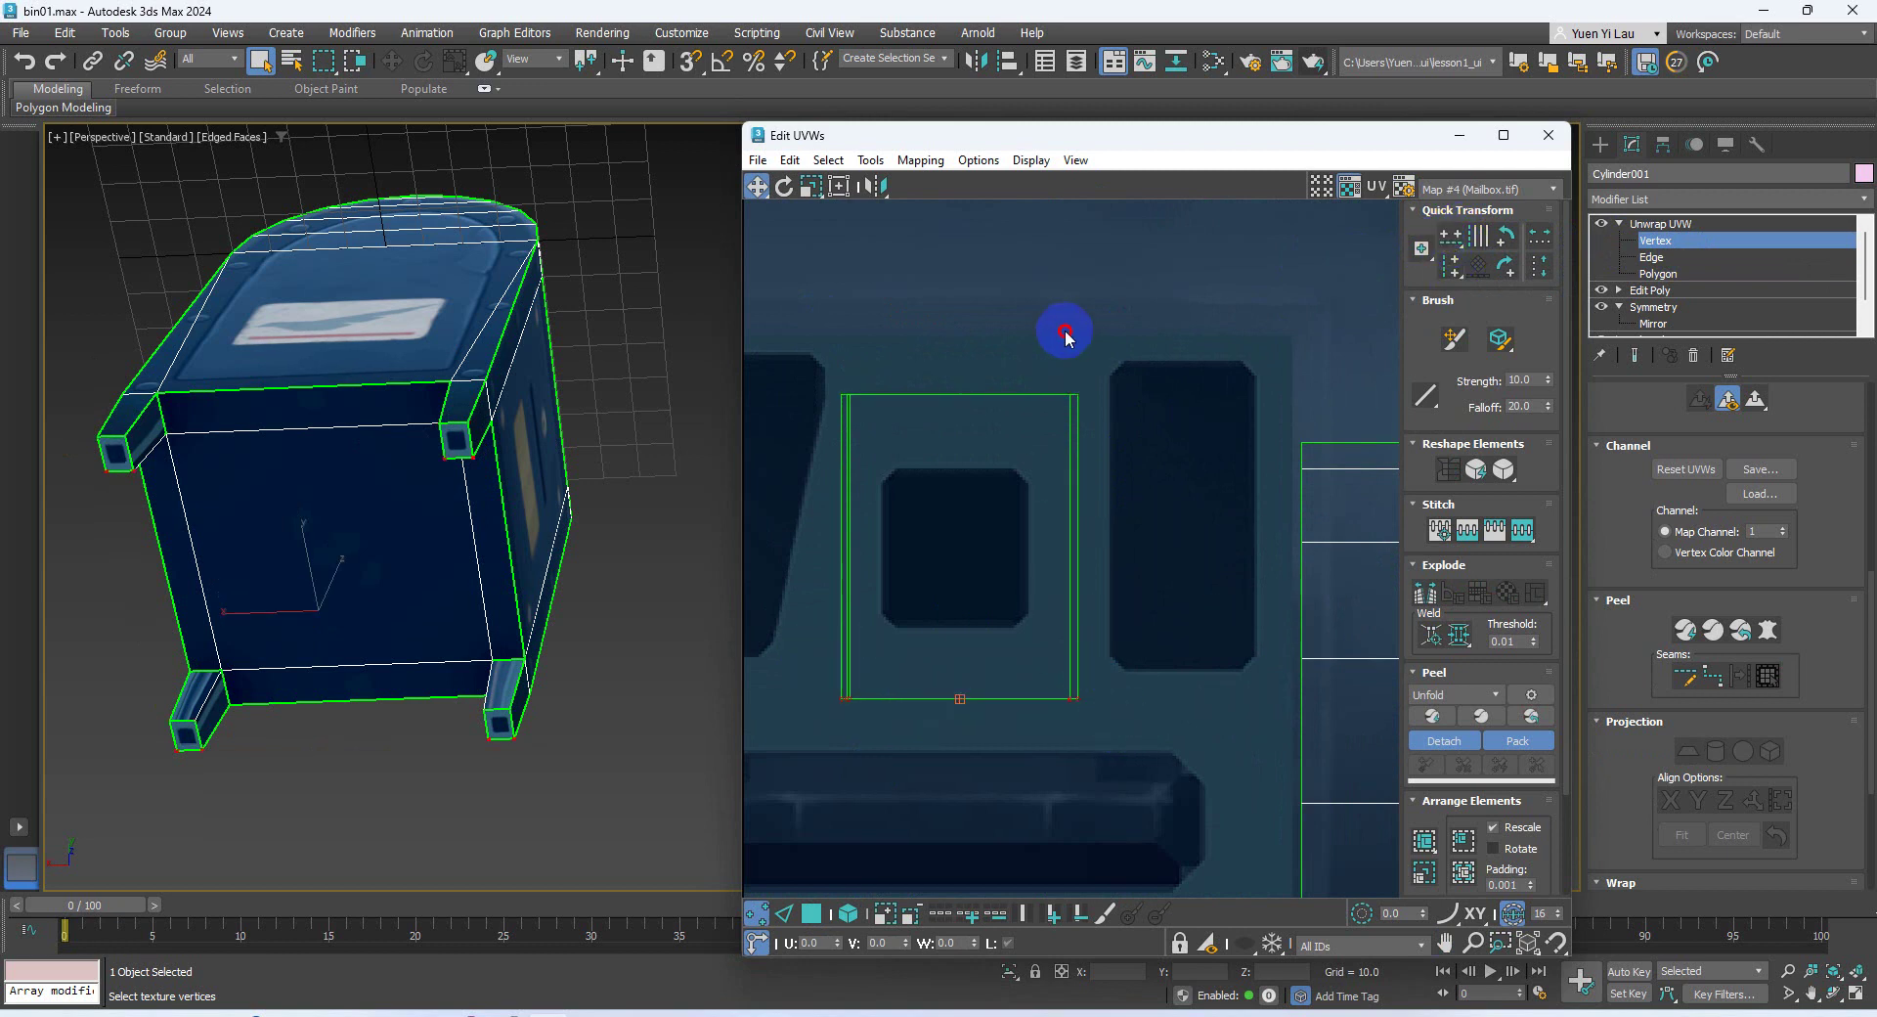
# Align the right and the left vertex columns of the stacked leg-bottom shells vertically
pyautogui.moveTo(1065, 330); pyautogui.dragTo(1115, 734)
pyautogui.click(1457, 274)
pyautogui.moveTo(837, 359); pyautogui.dragTo(895, 724)
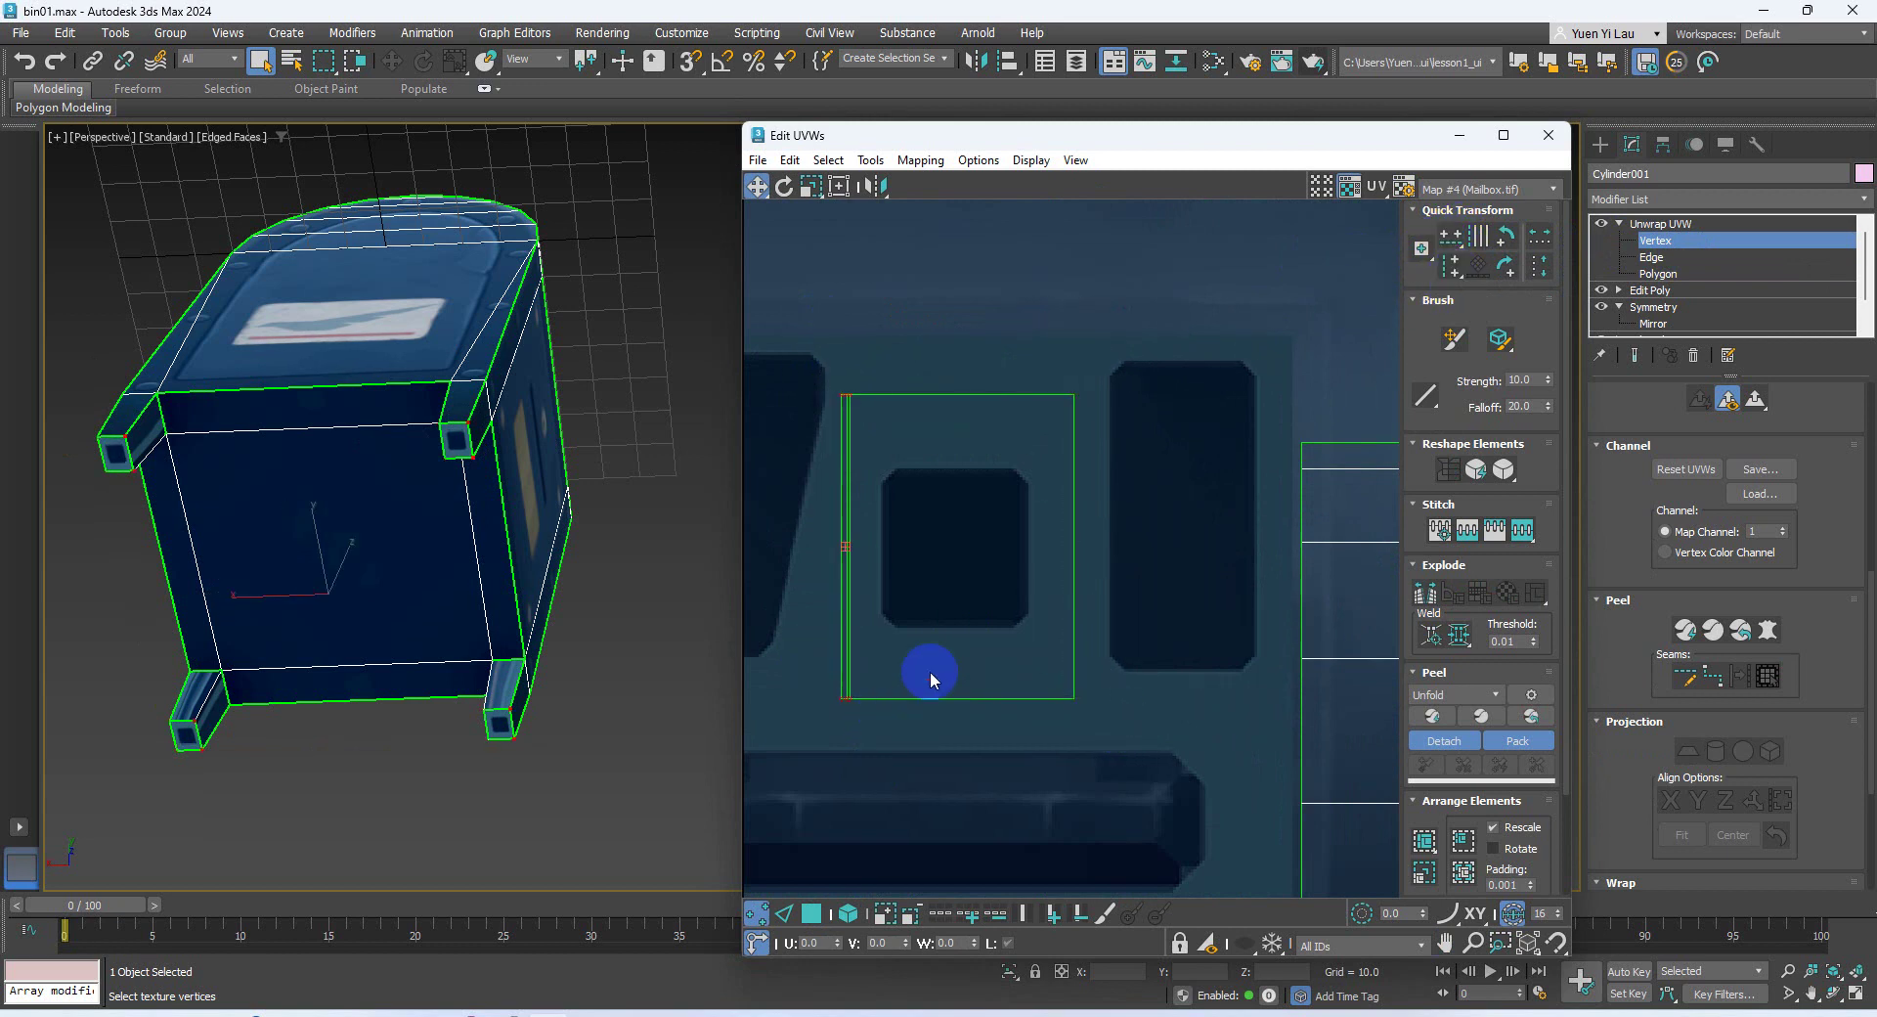
pyautogui.click(1454, 263)
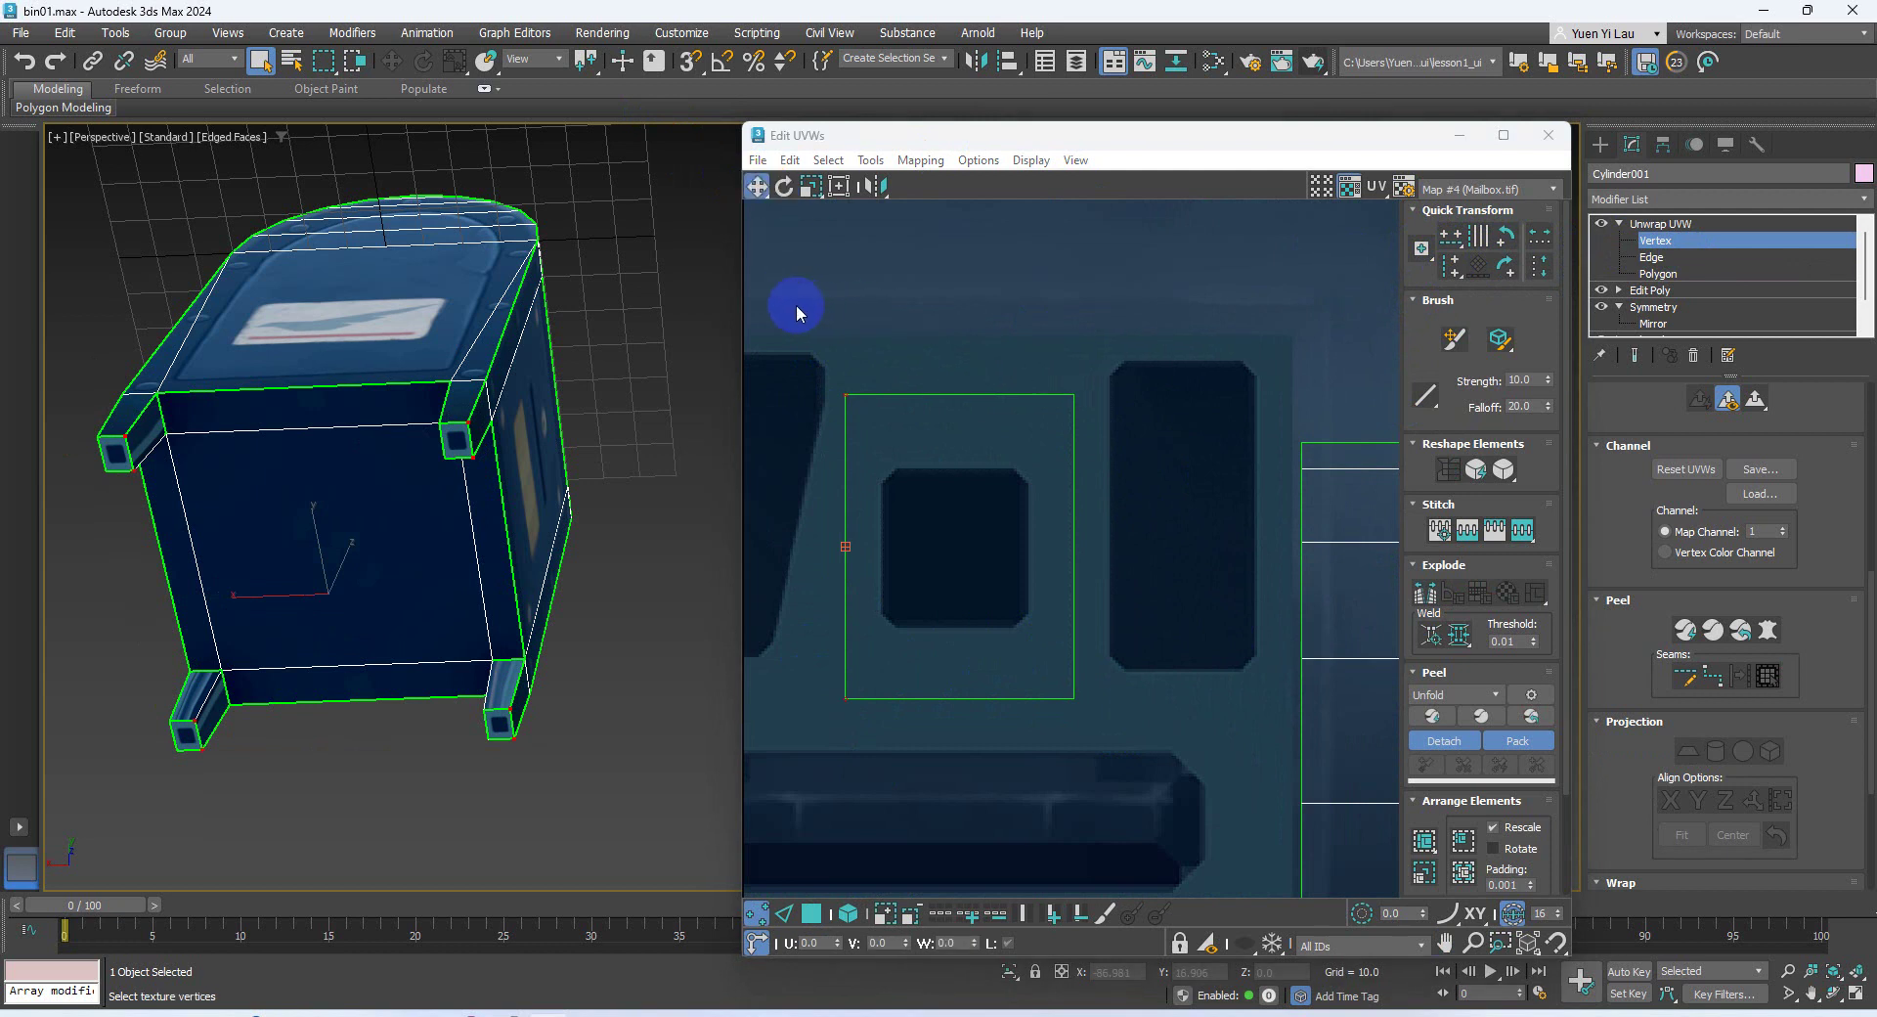
# Fit the stacked leg-bottom shells to the small dark square by moving their top, bottom, left and right vertex rows inward
pyautogui.moveTo(797, 308); pyautogui.dragTo(1079, 479)
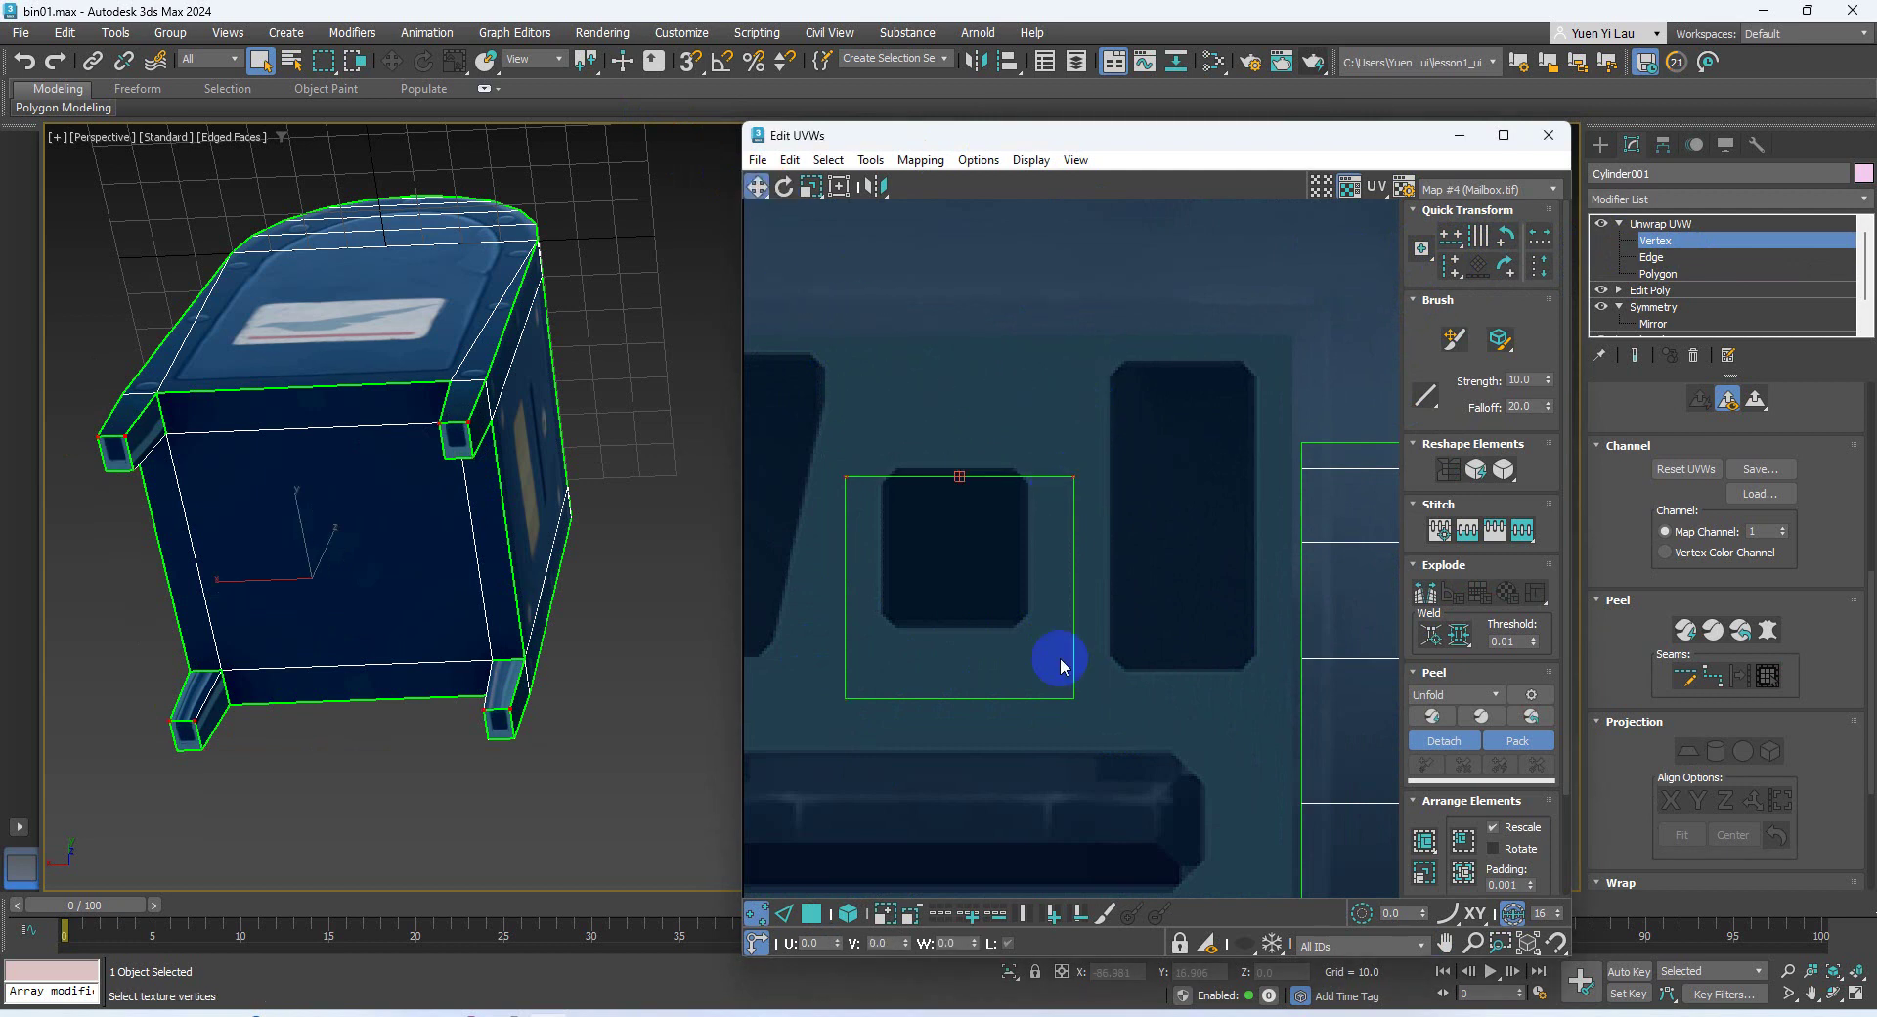
pyautogui.moveTo(1115, 729); pyautogui.dragTo(725, 615)
pyautogui.moveTo(846, 698); pyautogui.dragTo(849, 614)
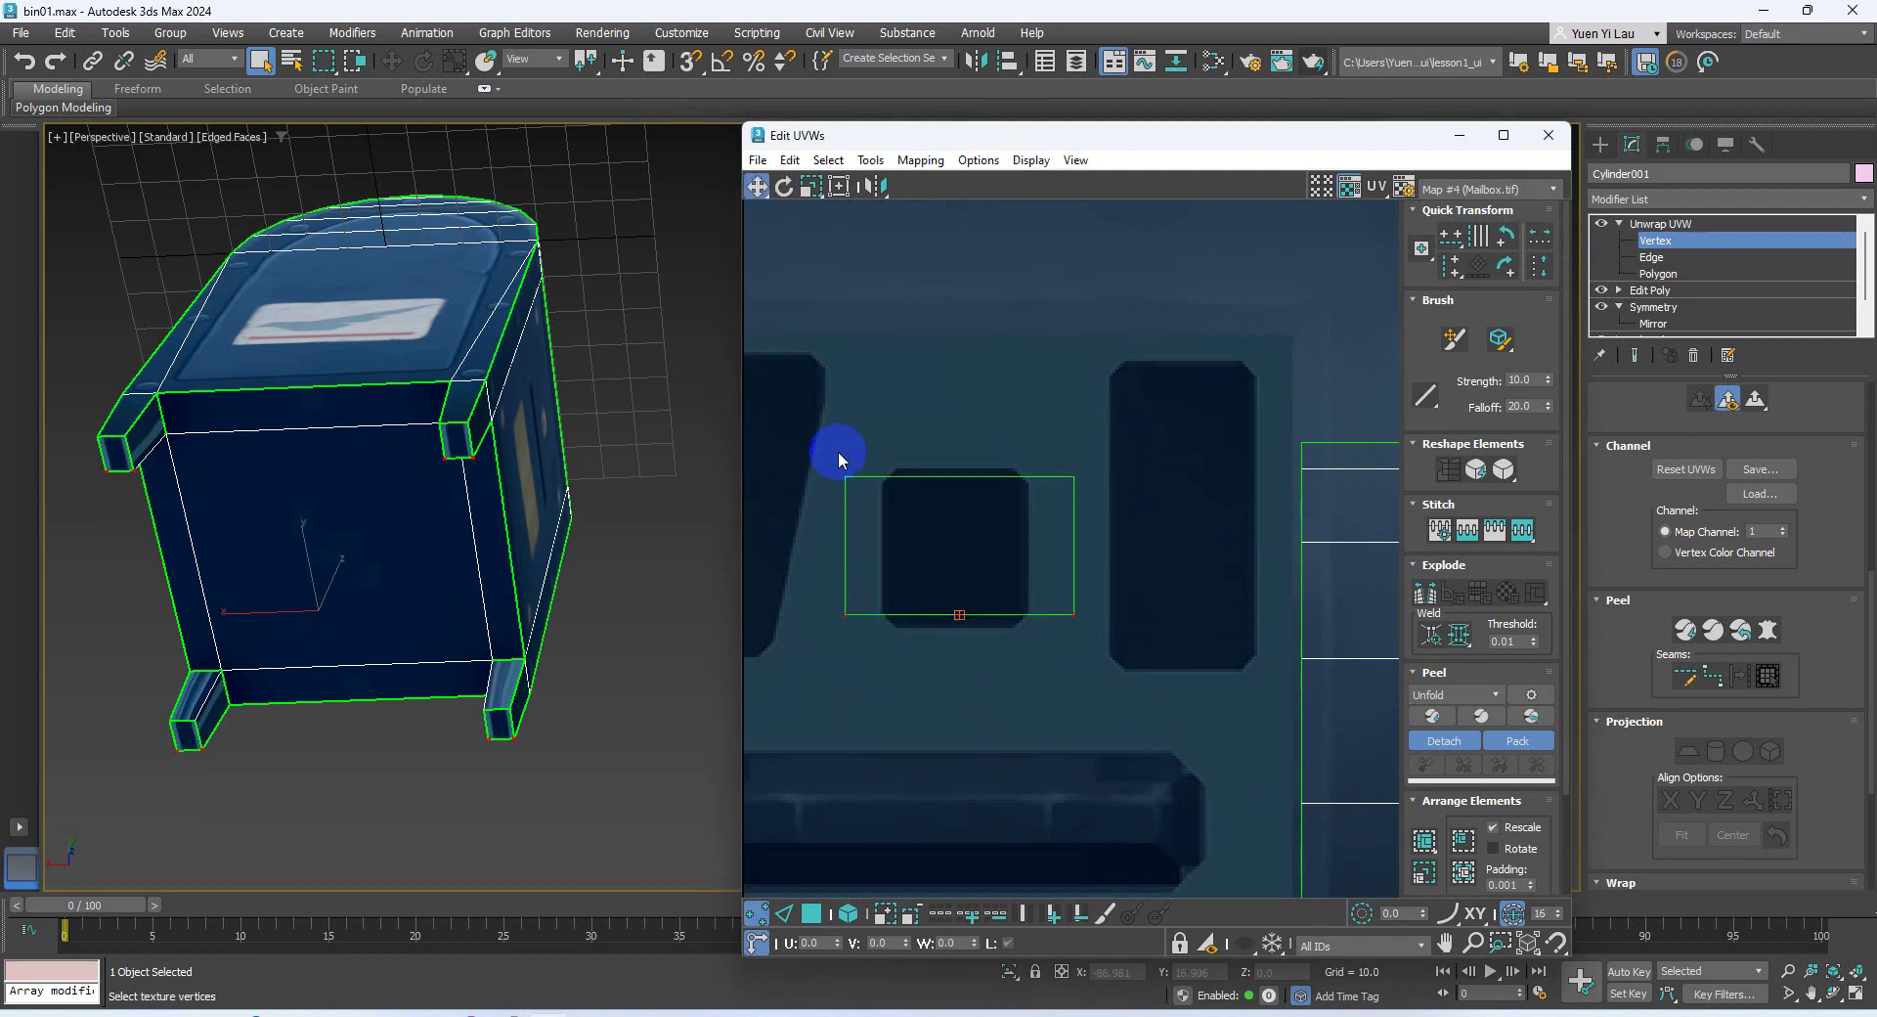
pyautogui.moveTo(838, 453); pyautogui.dragTo(877, 731)
pyautogui.moveTo(847, 482); pyautogui.dragTo(892, 484)
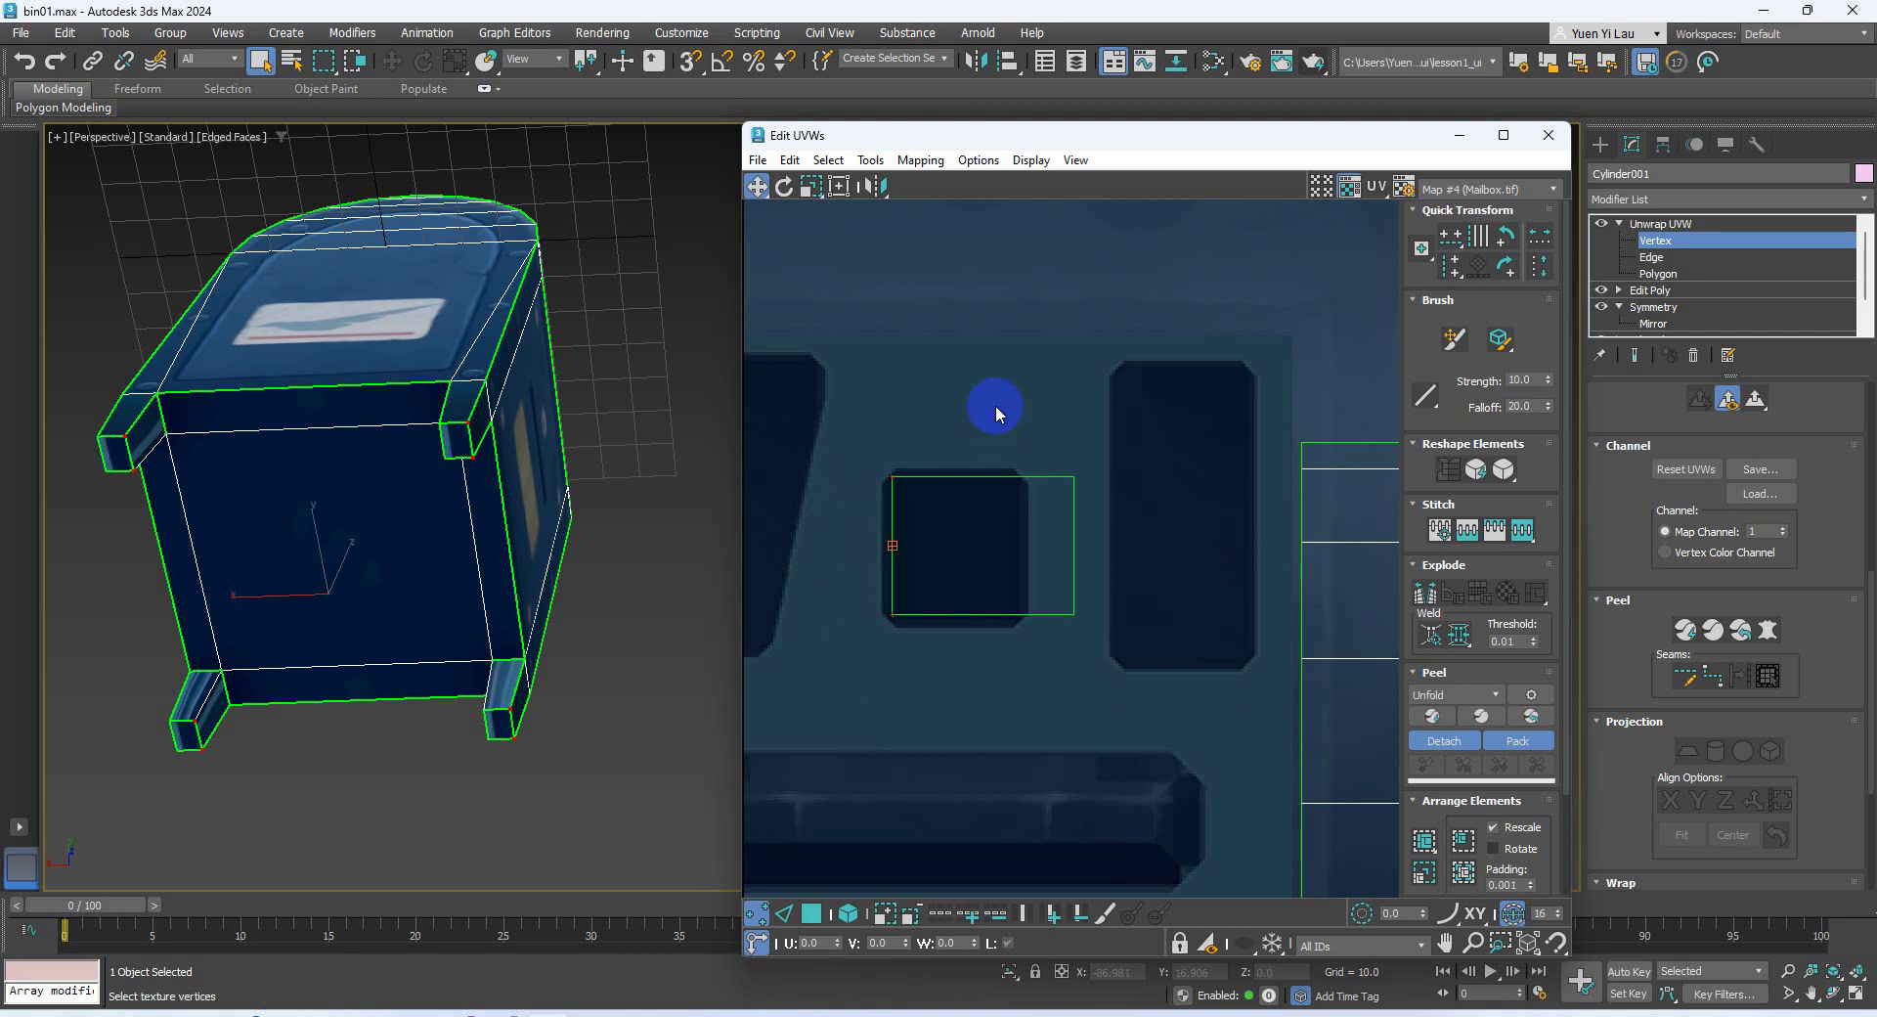
pyautogui.moveTo(996, 406); pyautogui.dragTo(1132, 763)
pyautogui.moveTo(1074, 483); pyautogui.dragTo(1023, 483)
pyautogui.click(981, 486)
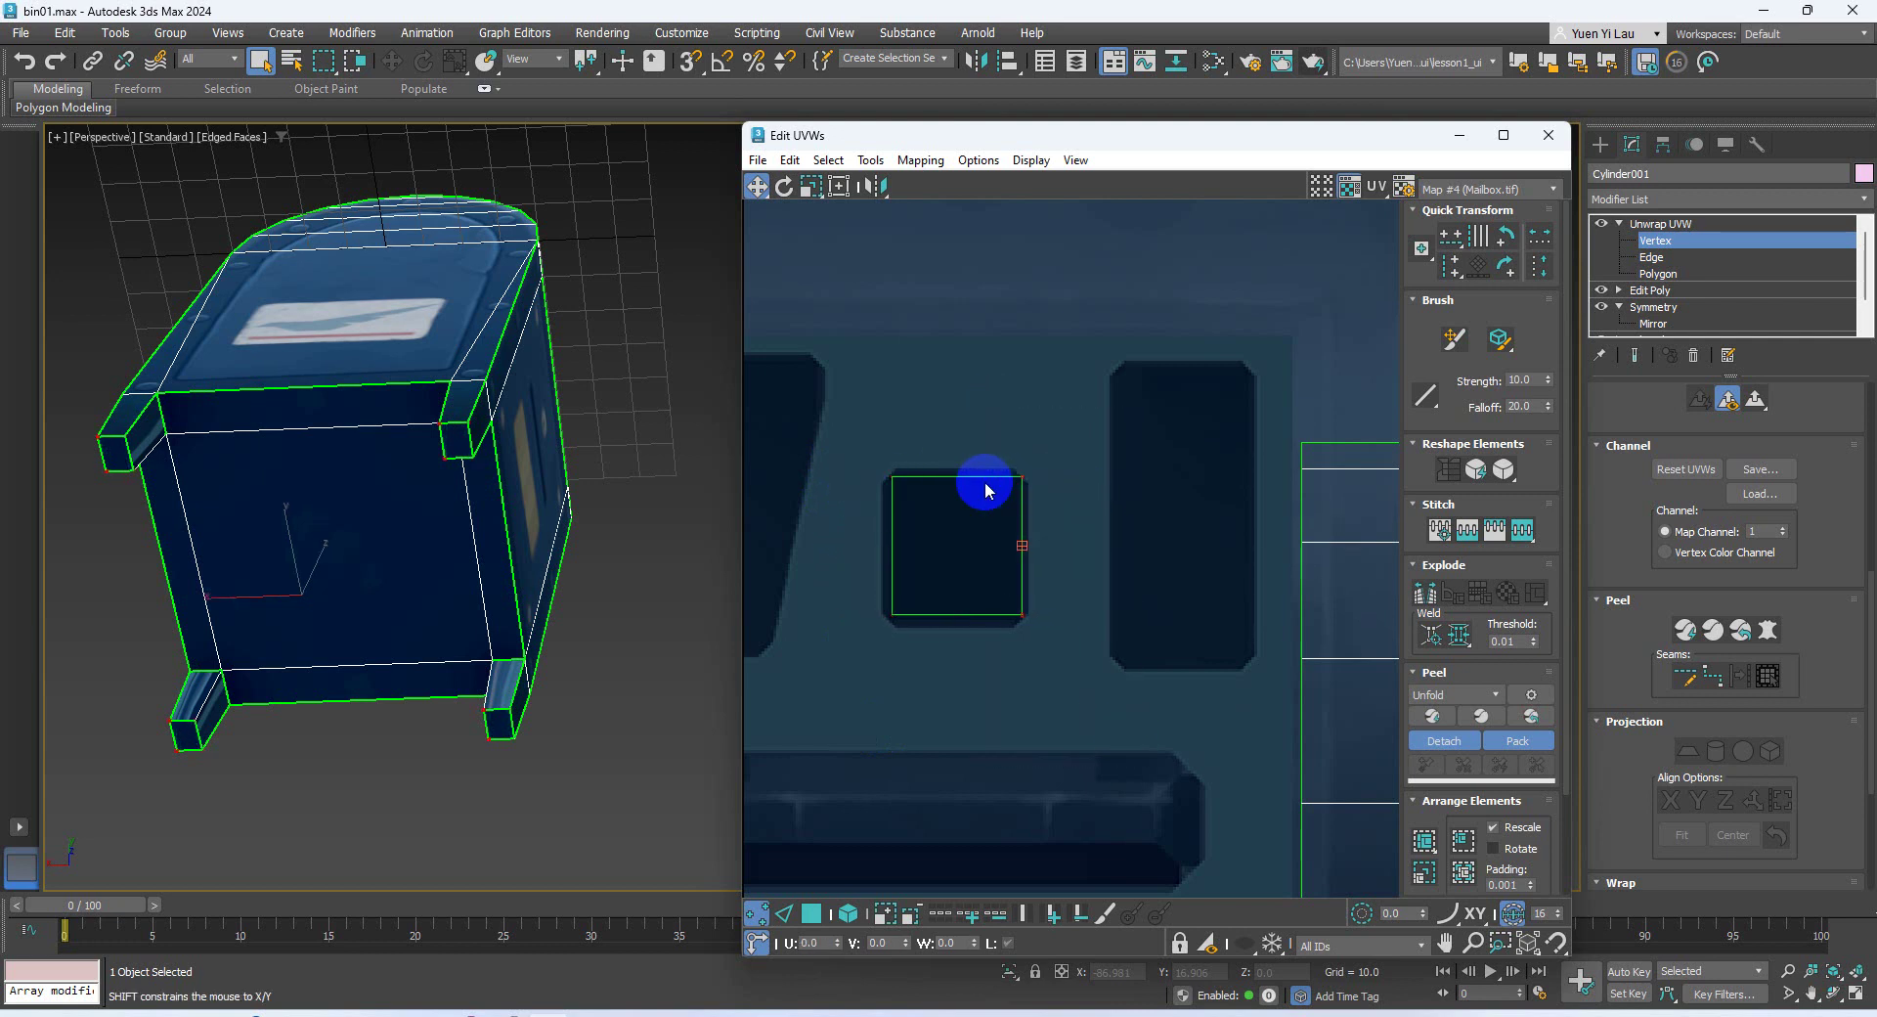
# Select the matching inner side faces of the mailbox legs that face along the same direction
pyautogui.click(1675, 276)
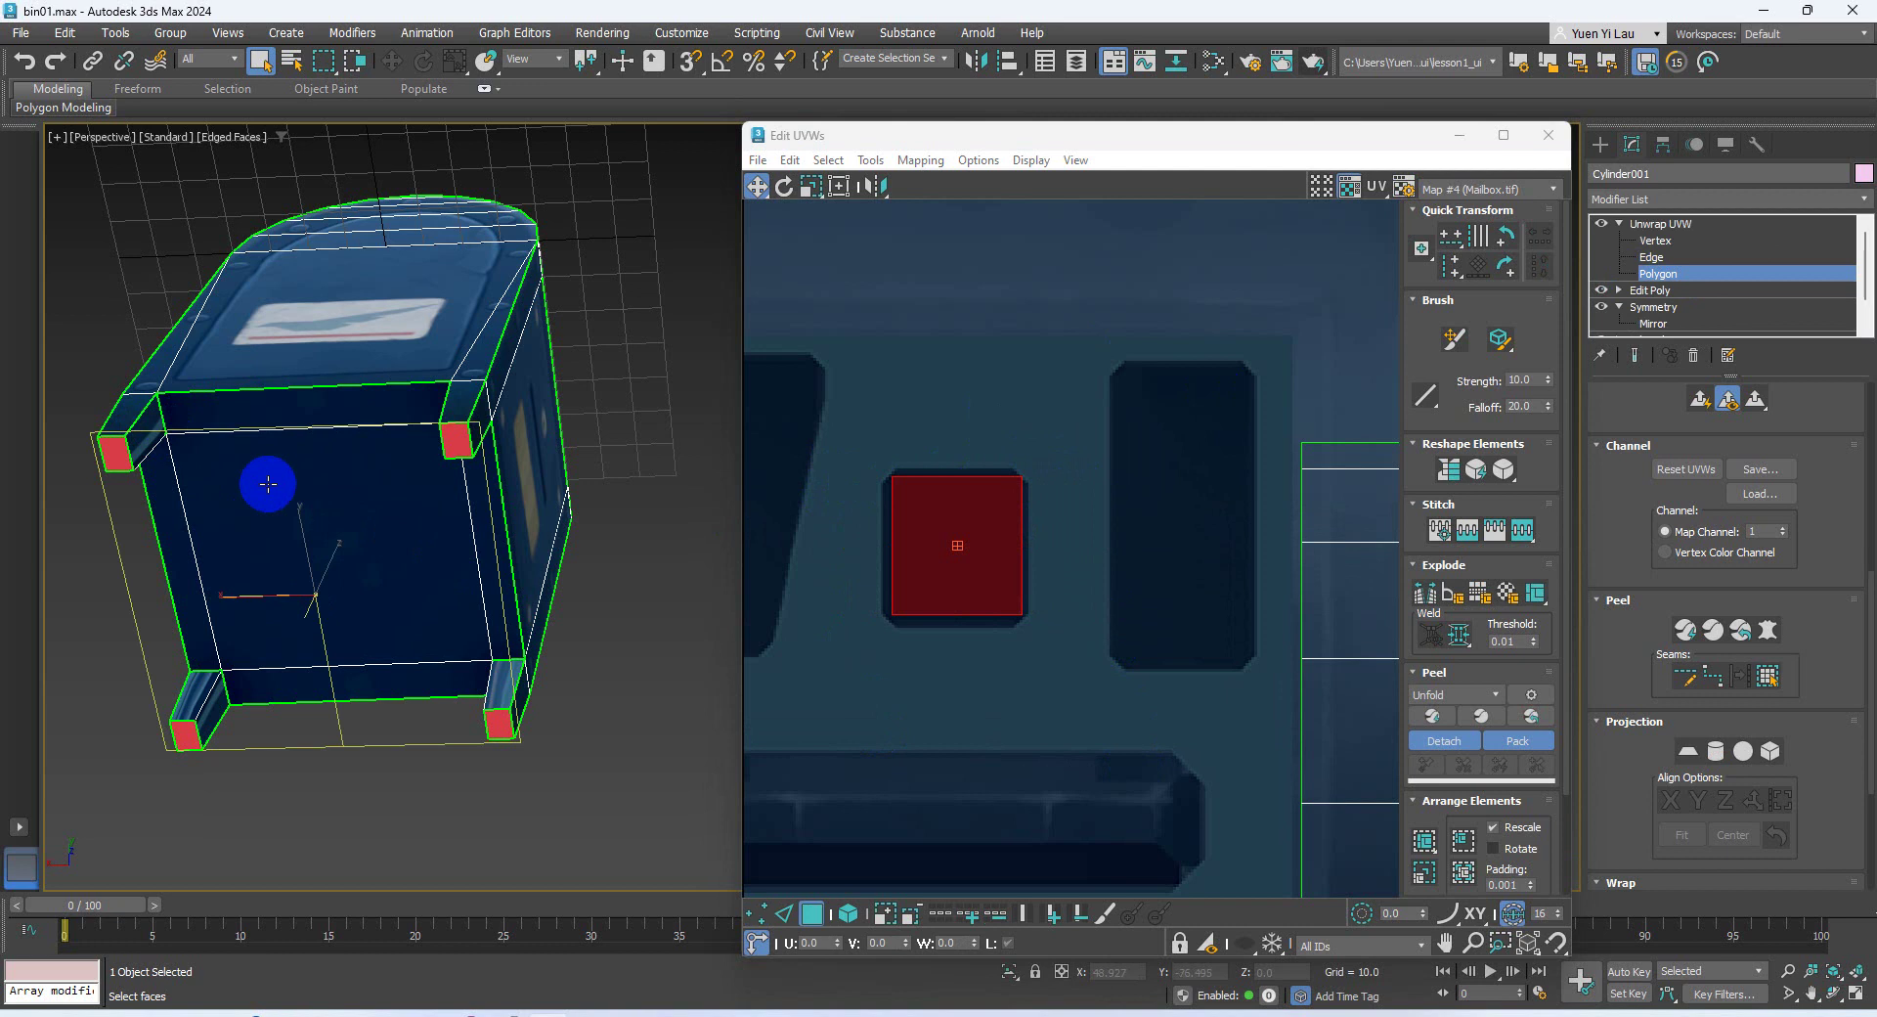
pyautogui.click(154, 436)
pyautogui.keyDown('alt'); pyautogui.moveTo(315, 449); pyautogui.dragTo(362, 506, button='middle'); pyautogui.keyUp('alt')
pyautogui.keyDown('ctrl'); pyautogui.click(362, 508); pyautogui.keyUp('ctrl')
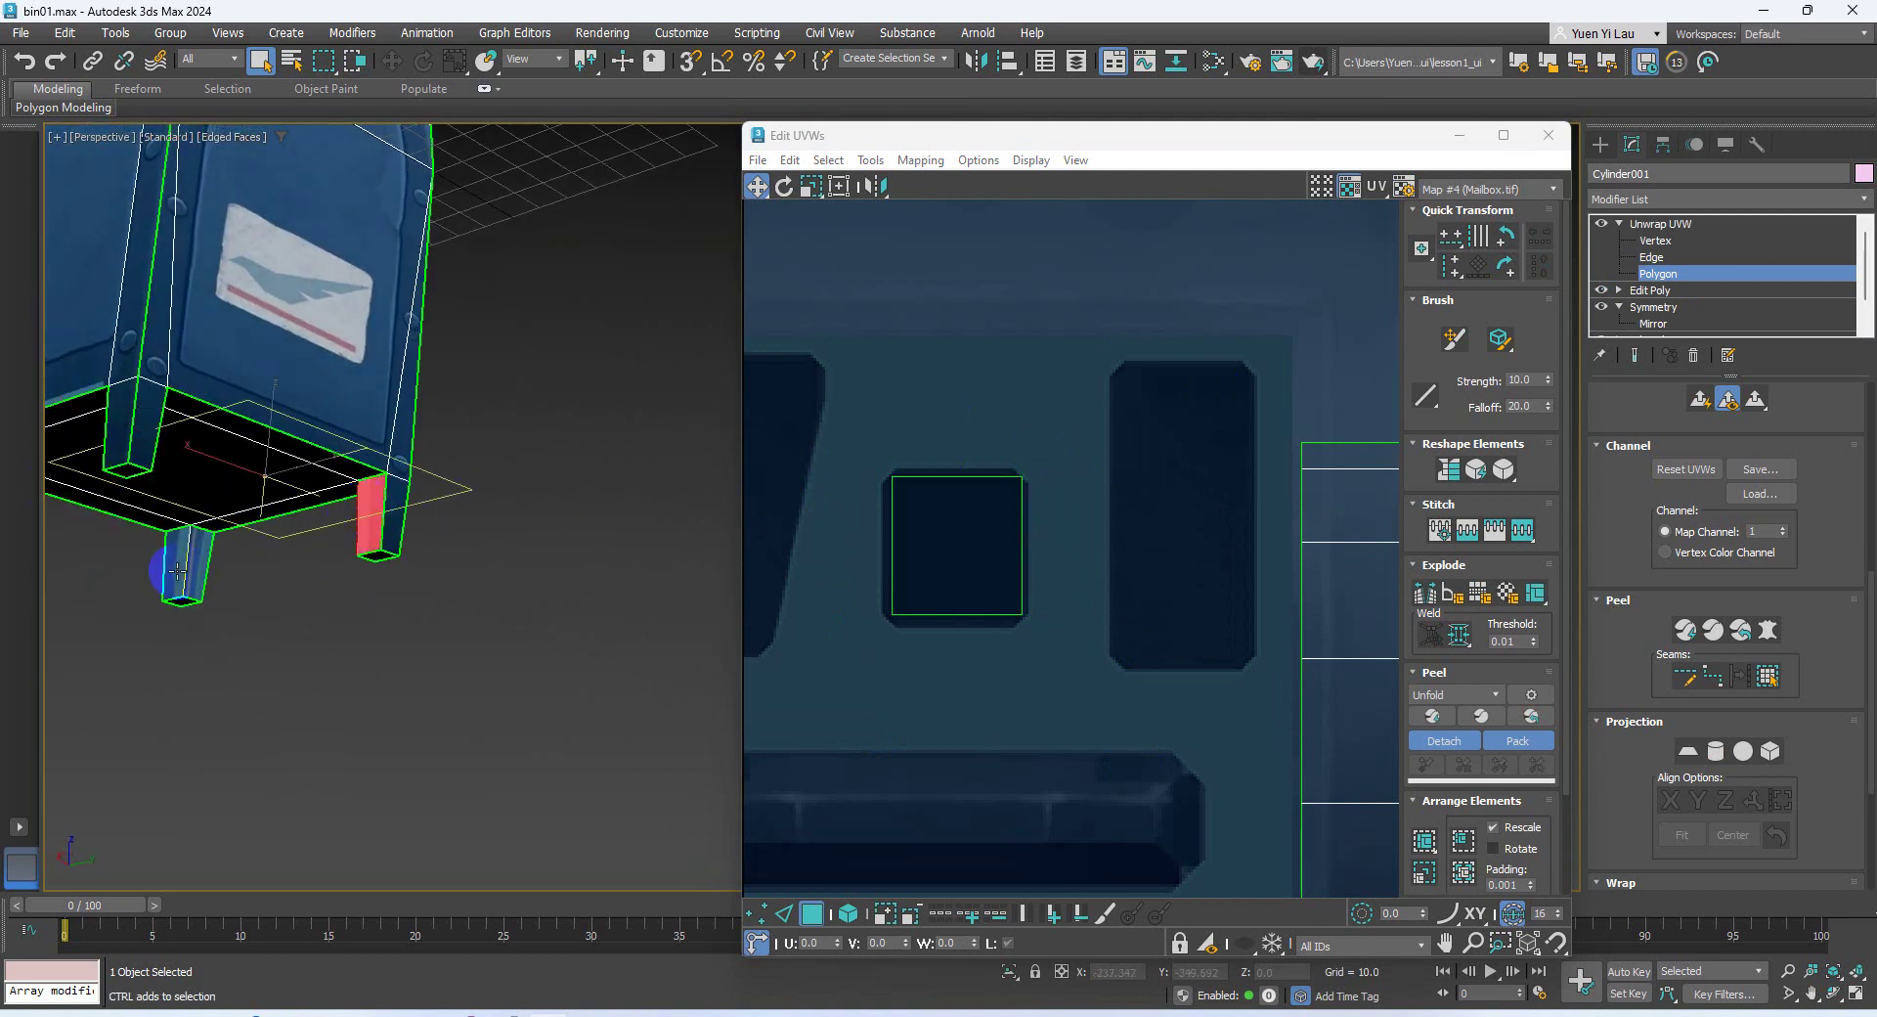
pyautogui.keyDown('ctrl'); pyautogui.click(174, 569); pyautogui.keyUp('ctrl')
pyautogui.keyDown('alt'); pyautogui.moveTo(307, 573); pyautogui.dragTo(399, 516, button='middle'); pyautogui.keyUp('alt')
pyautogui.keyDown('ctrl'); pyautogui.click(205, 527); pyautogui.keyUp('ctrl')
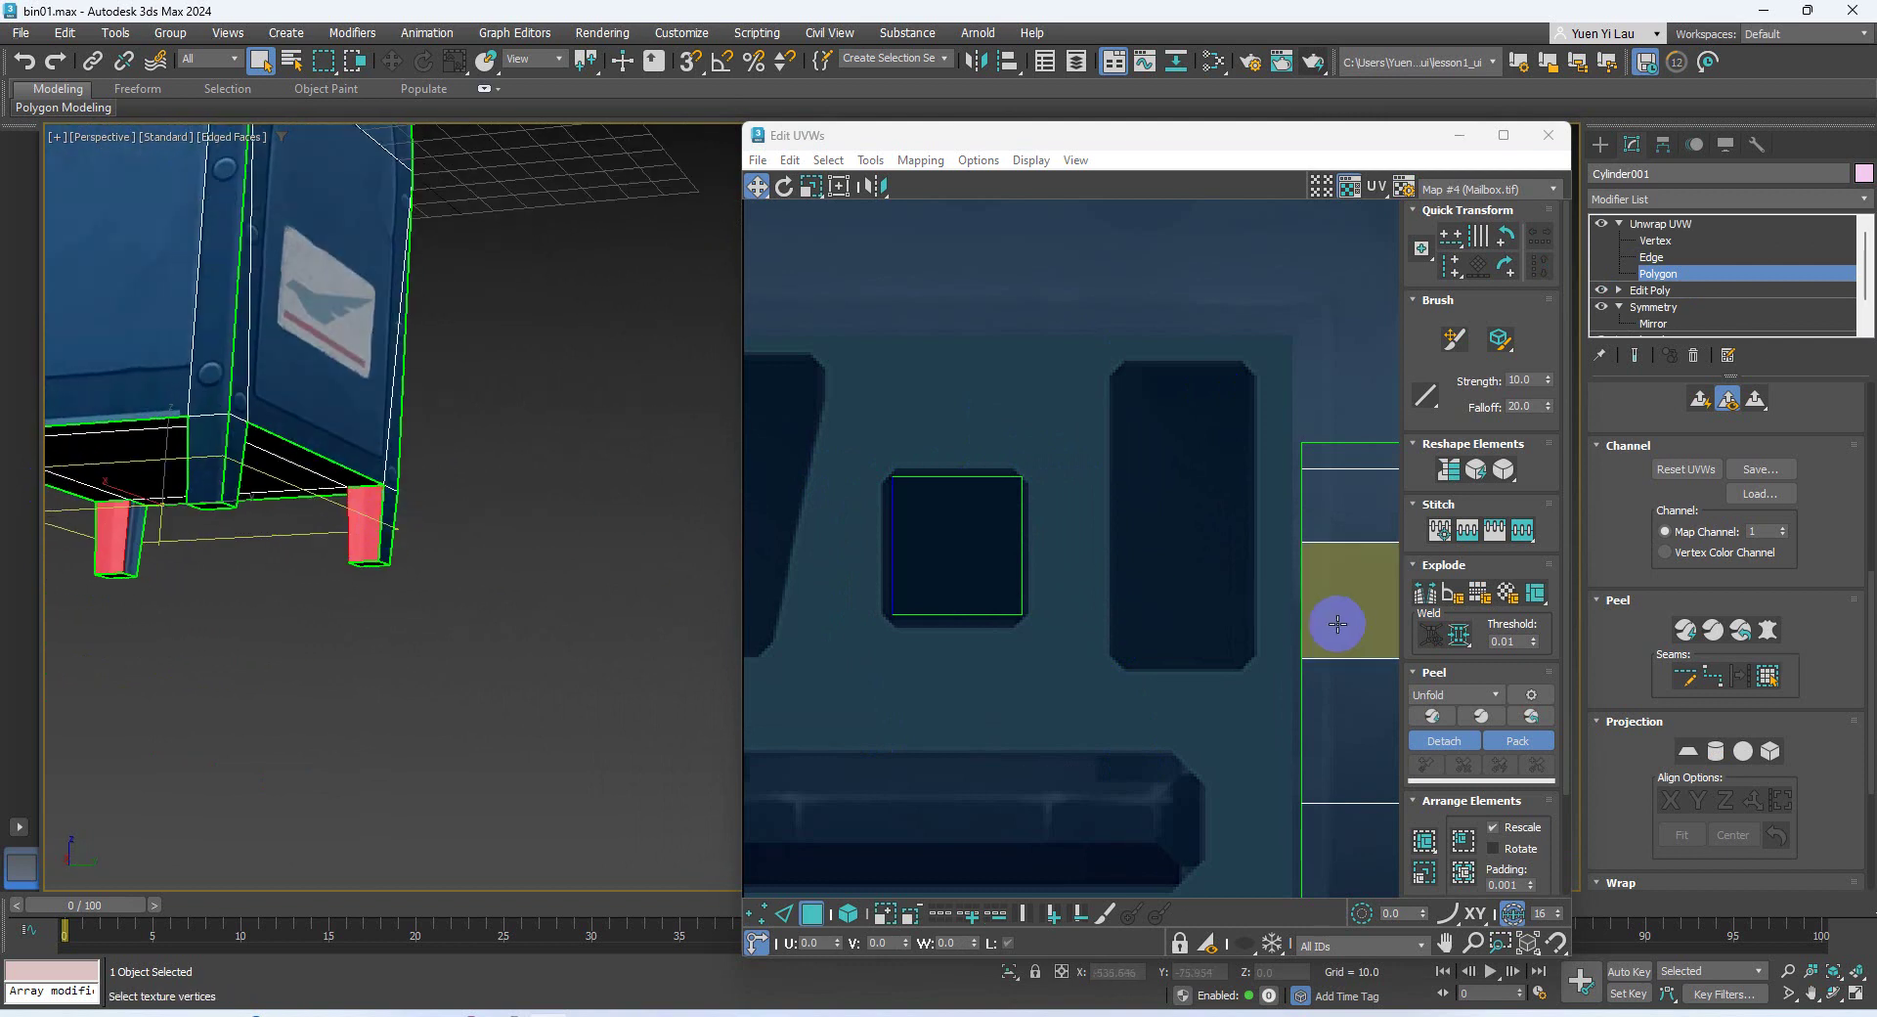
# Apply an axis-aligned planar projection to the selected inner leg faces
pyautogui.click(1690, 751)
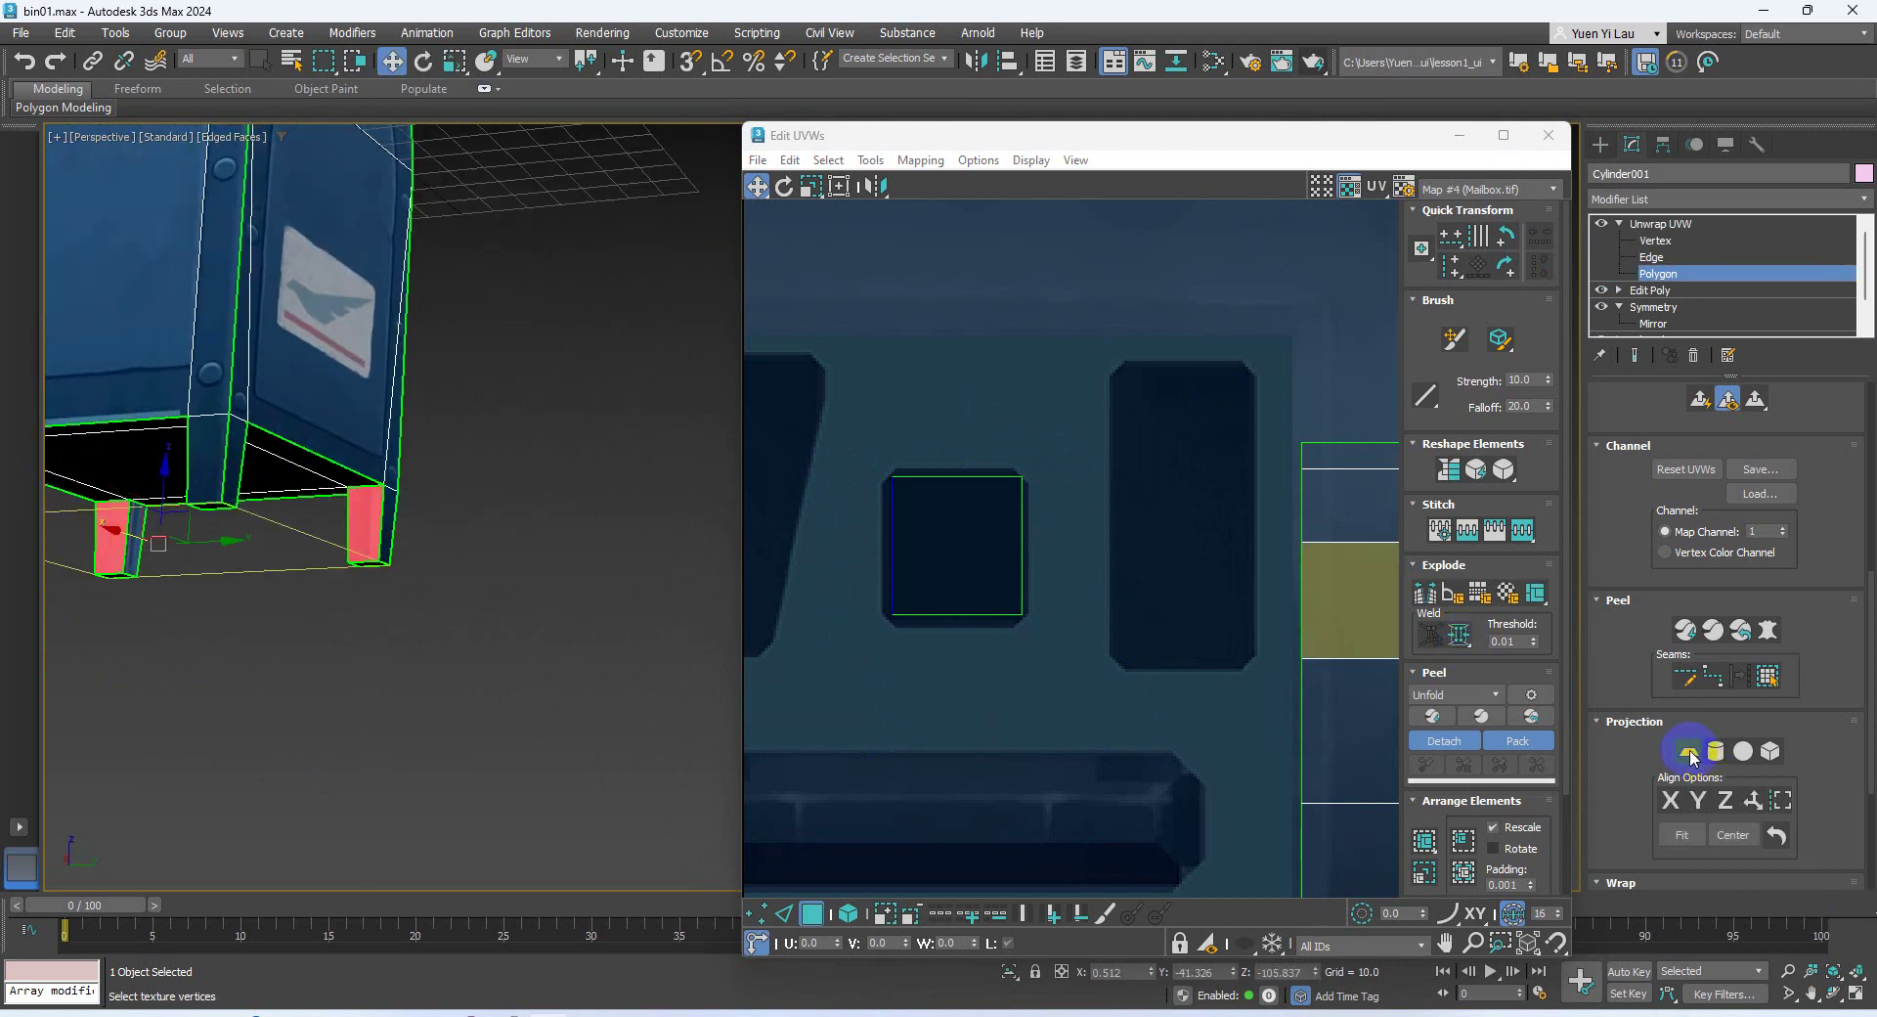
pyautogui.click(1684, 810)
pyautogui.scroll(-5, 886, 530)
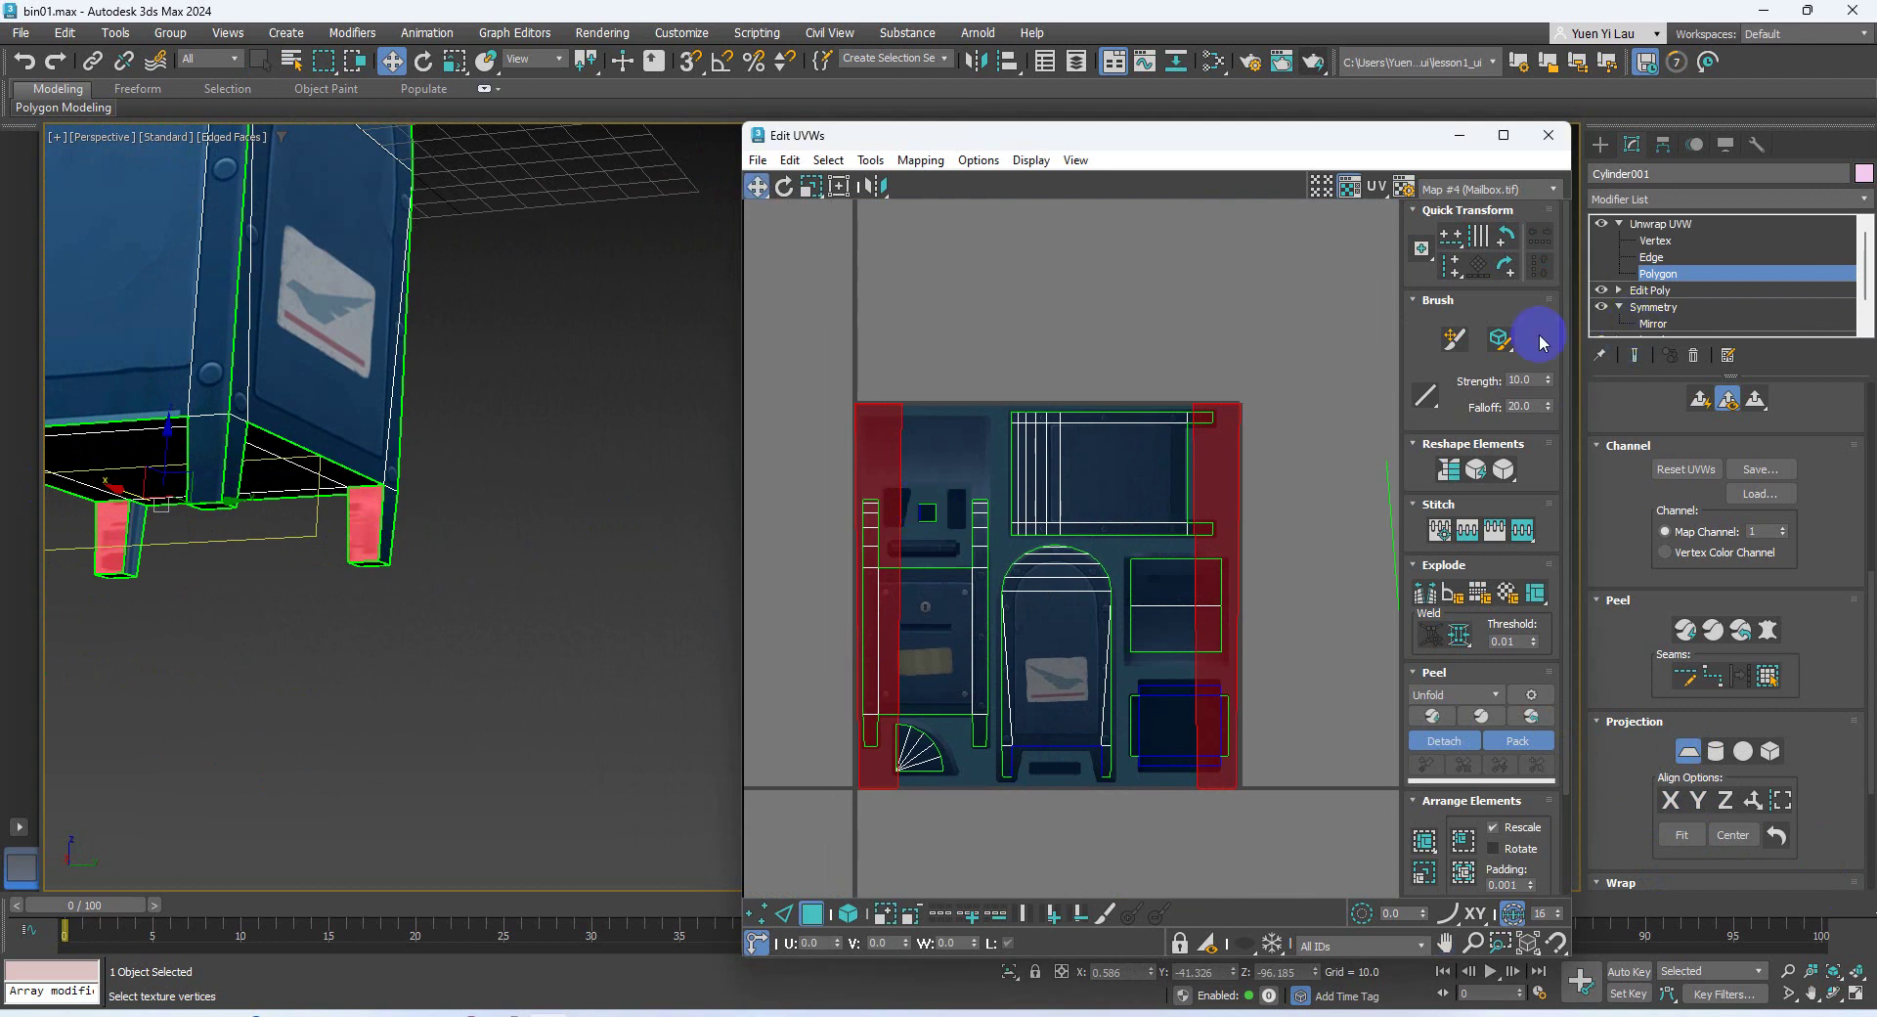
pyautogui.moveTo(1303, 375); pyautogui.dragTo(1329, 365, button='middle')
pyautogui.click(1768, 675)
pyautogui.click(1694, 754)
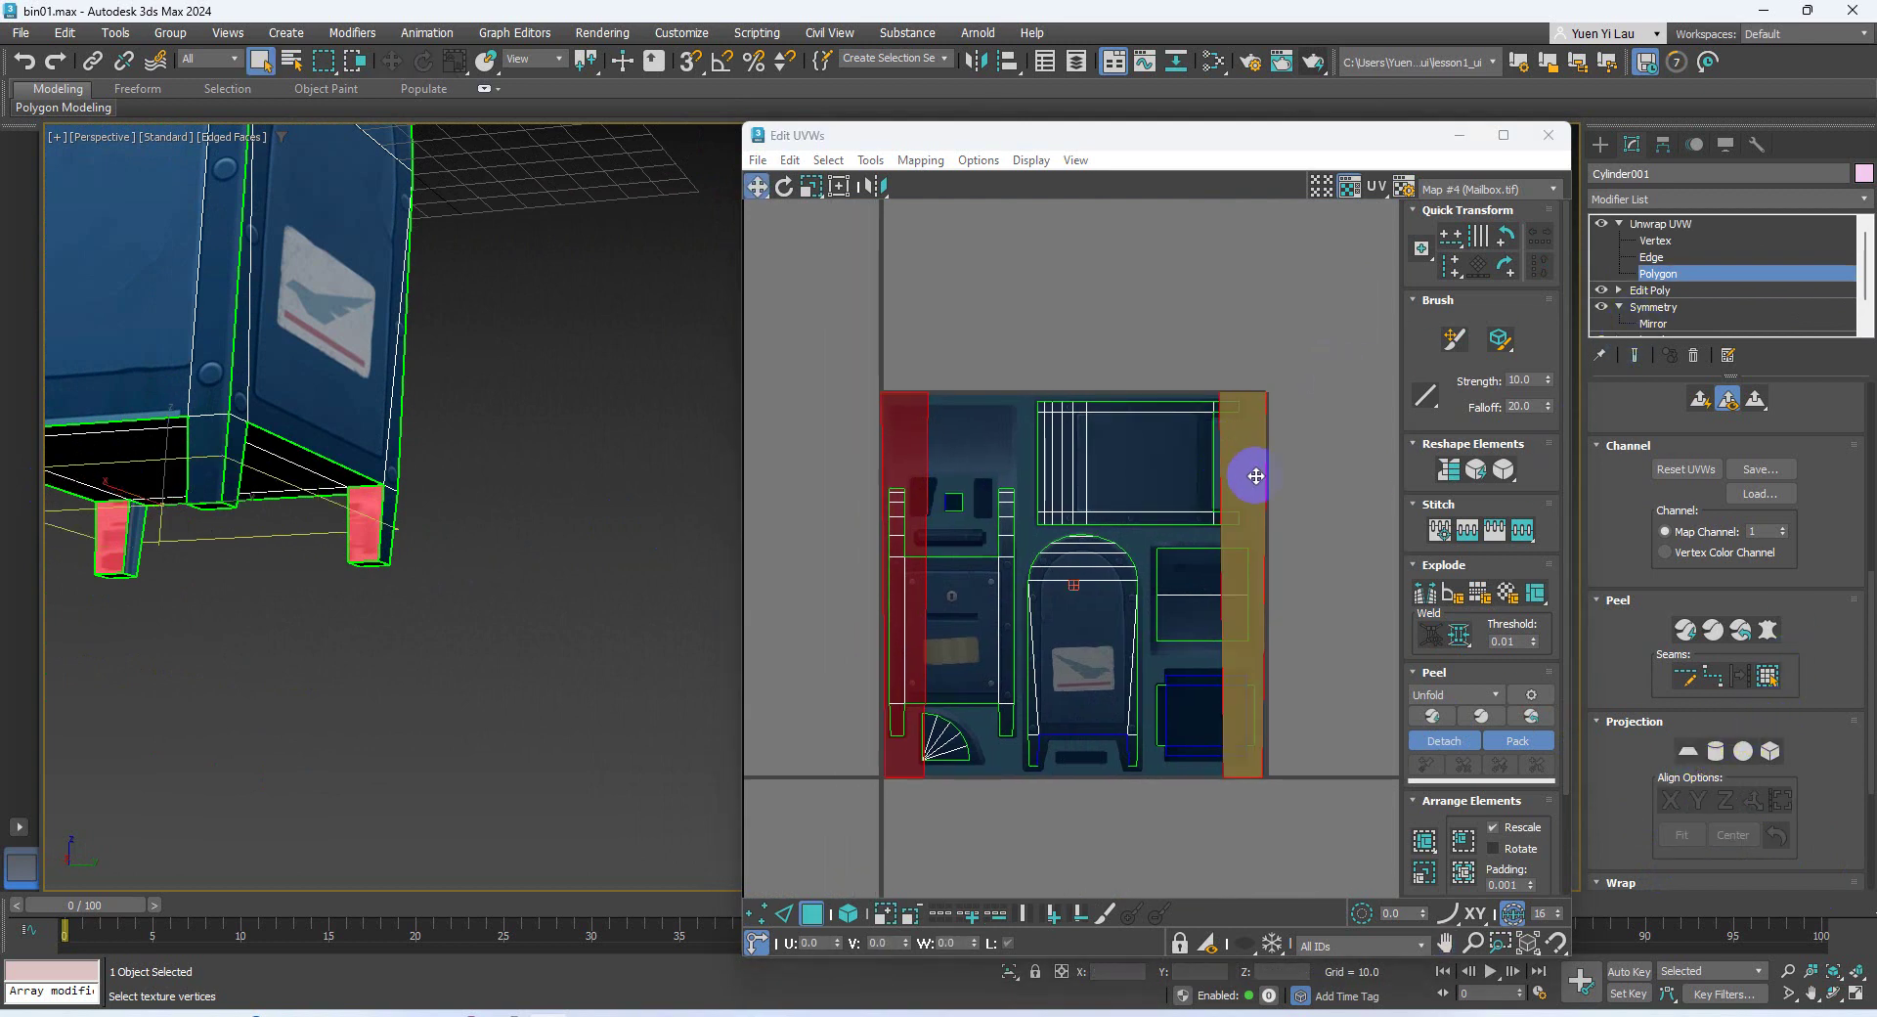
# Move the projected inner leg strips into the empty space beside the texture and stack them on each other
pyautogui.moveTo(1253, 474); pyautogui.dragTo(871, 298)
pyautogui.moveTo(951, 302); pyautogui.dragTo(1185, 337, button='middle')
pyautogui.moveTo(1083, 322); pyautogui.dragTo(1004, 347)
pyautogui.moveTo(1004, 347); pyautogui.dragTo(1106, 347, button='middle')
pyautogui.moveTo(948, 210); pyautogui.dragTo(786, 348)
# Shorten the stacked leg strips by lowering their upper vertices, and place them on the texture above the dark recesses
pyautogui.click(1655, 239)
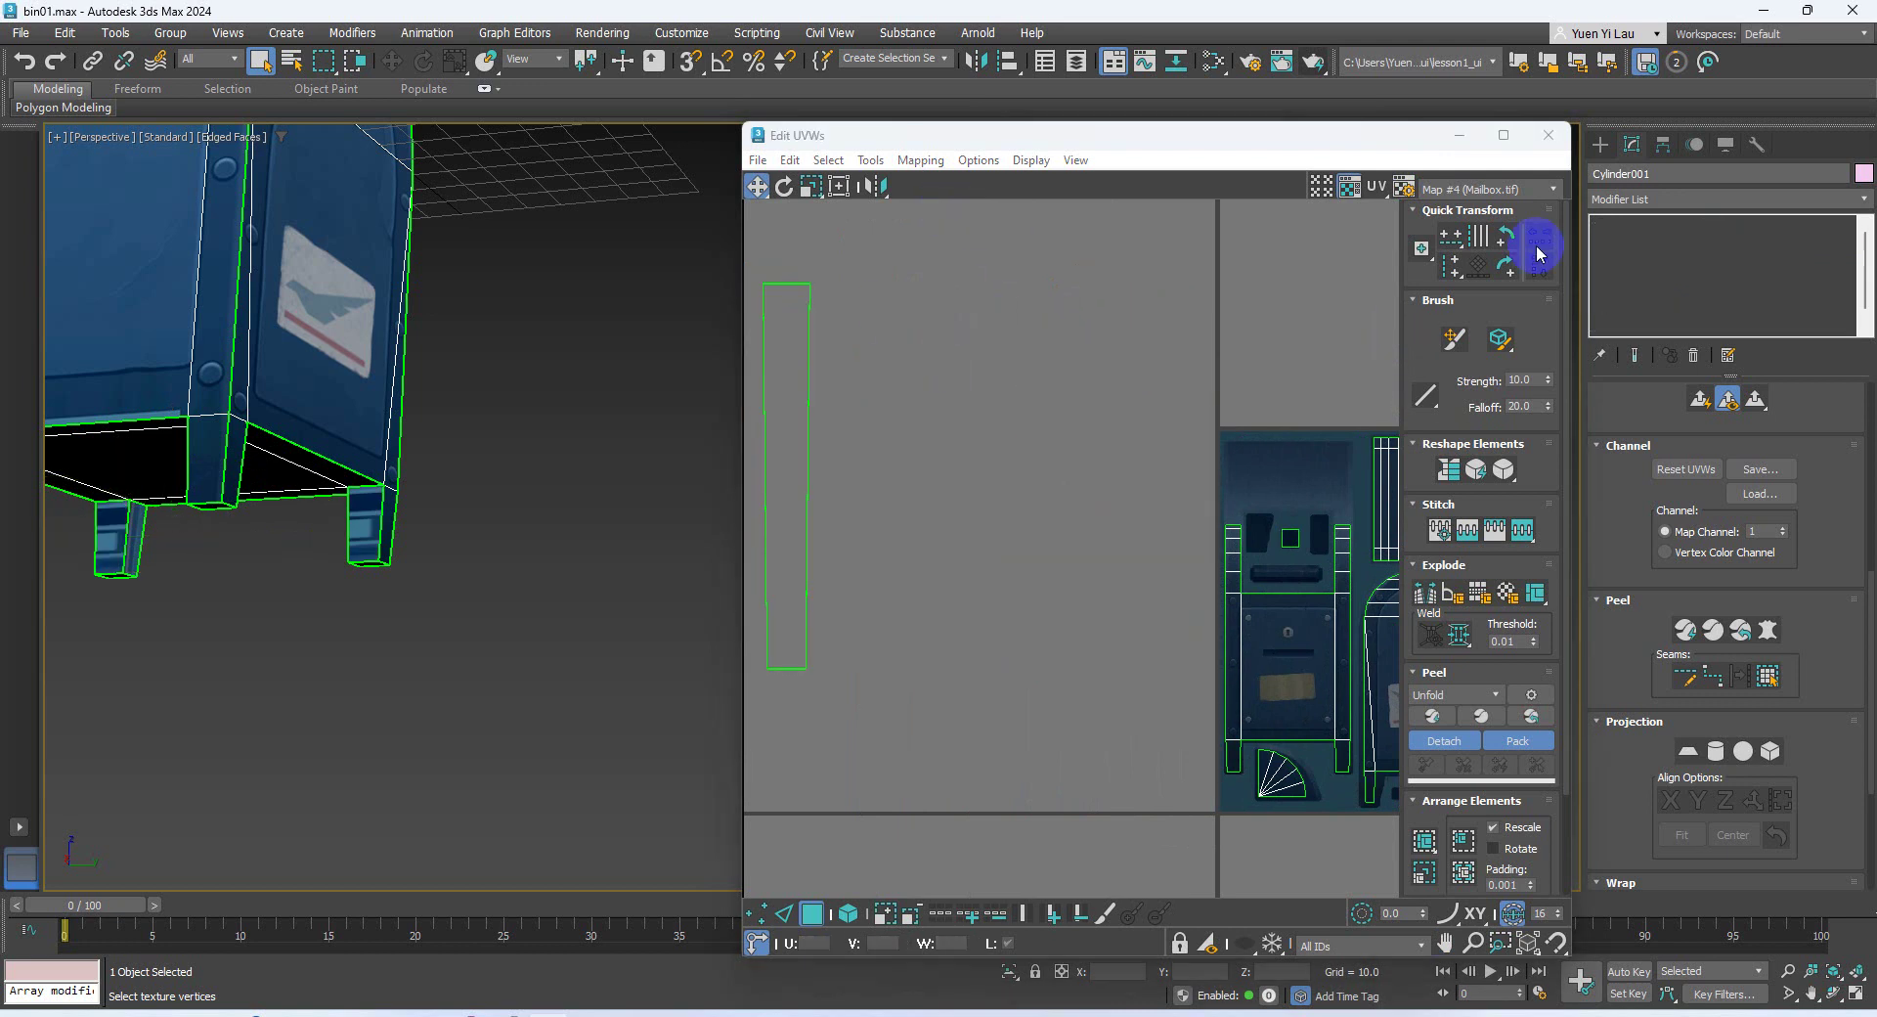
pyautogui.moveTo(743, 252); pyautogui.dragTo(791, 627)
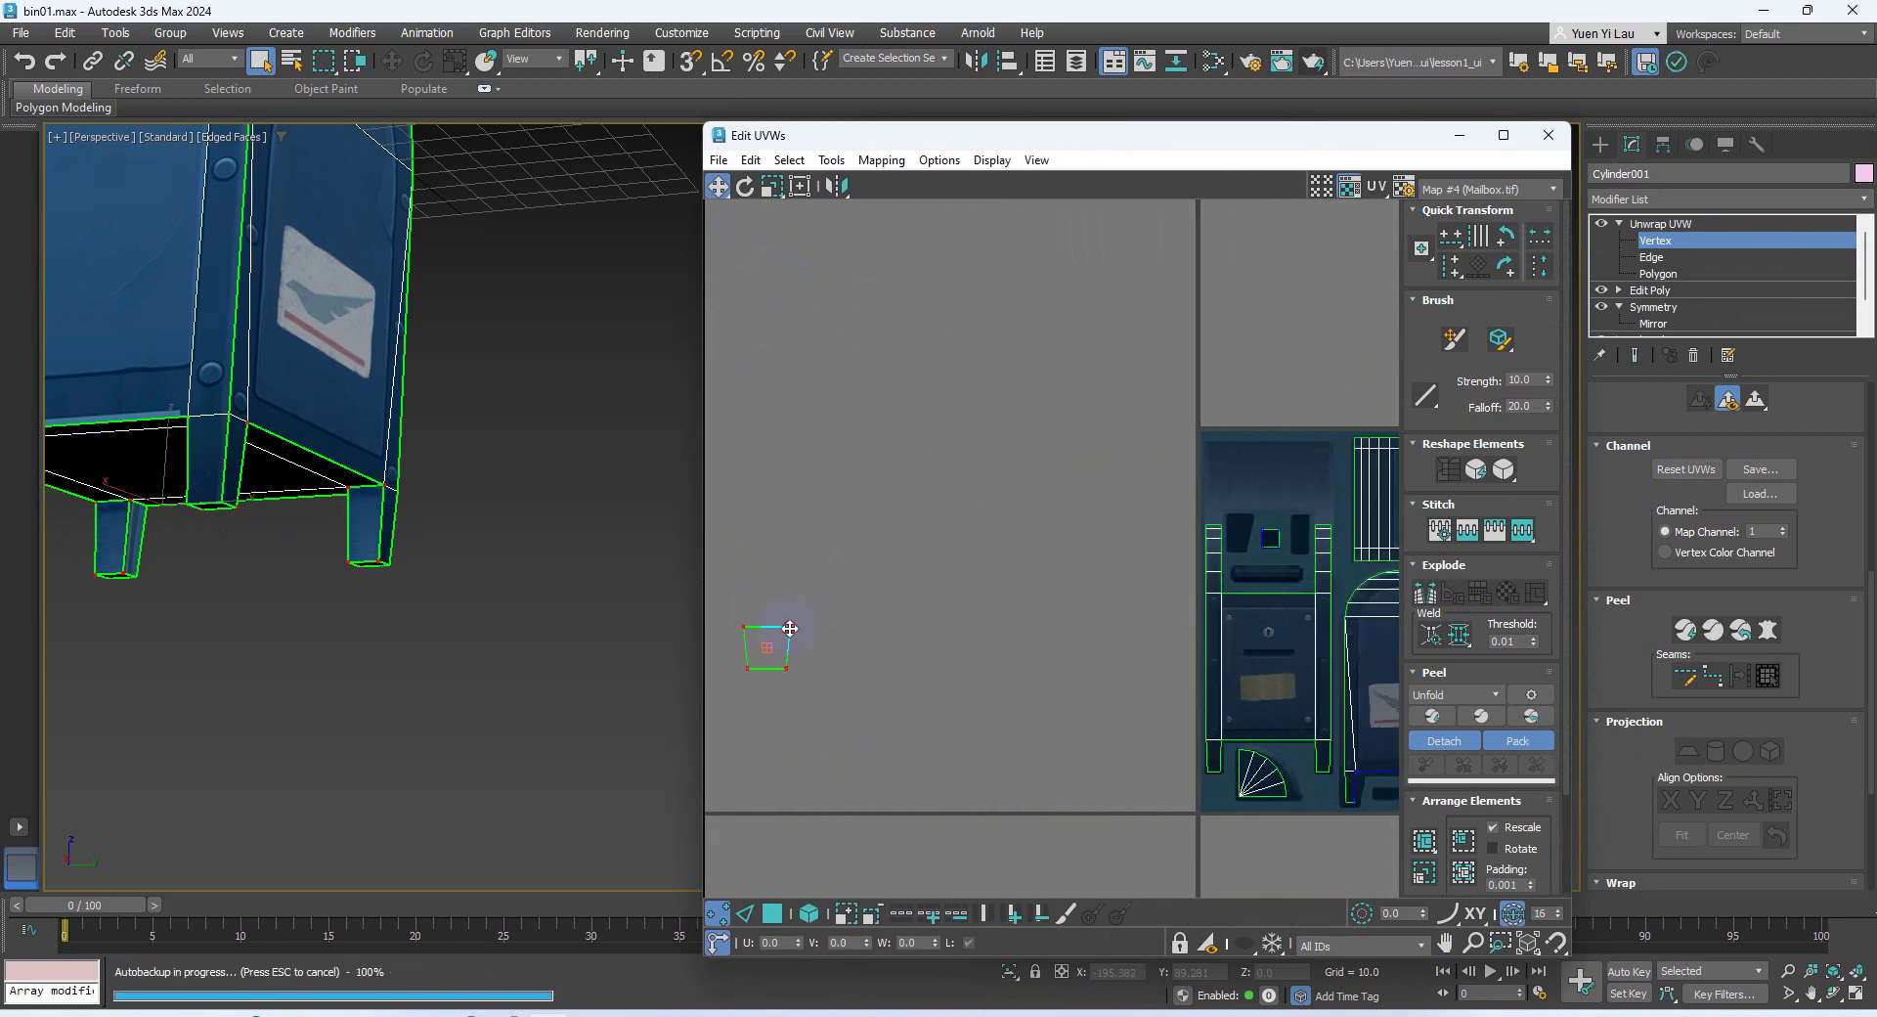
pyautogui.scroll(10, 1281, 543)
pyautogui.moveTo(1270, 444); pyautogui.dragTo(1220, 585, button='middle')
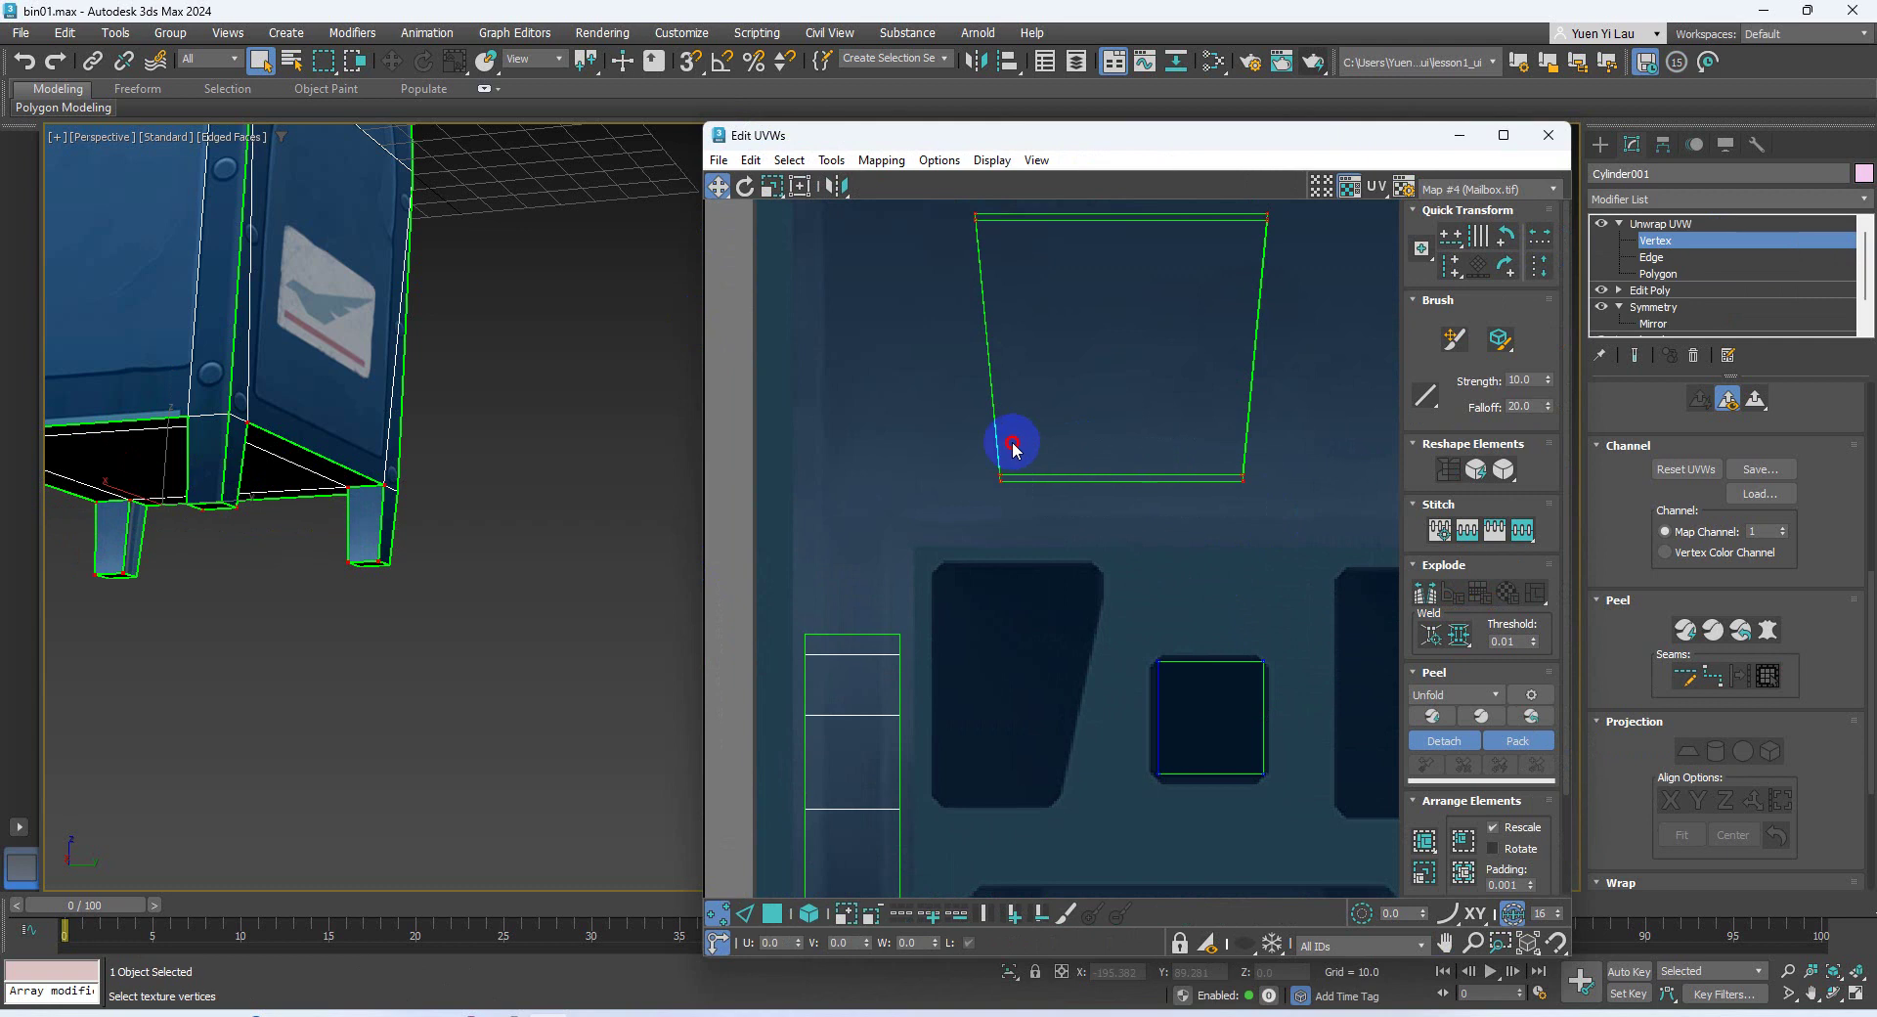
# Straighten the stacked inner leg shells into a rectangle by aligning their vertex rows horizontally and their vertex columns vertically
pyautogui.moveTo(1013, 445); pyautogui.dragTo(1285, 498)
pyautogui.click(1452, 242)
pyautogui.moveTo(1293, 283); pyautogui.dragTo(808, 135)
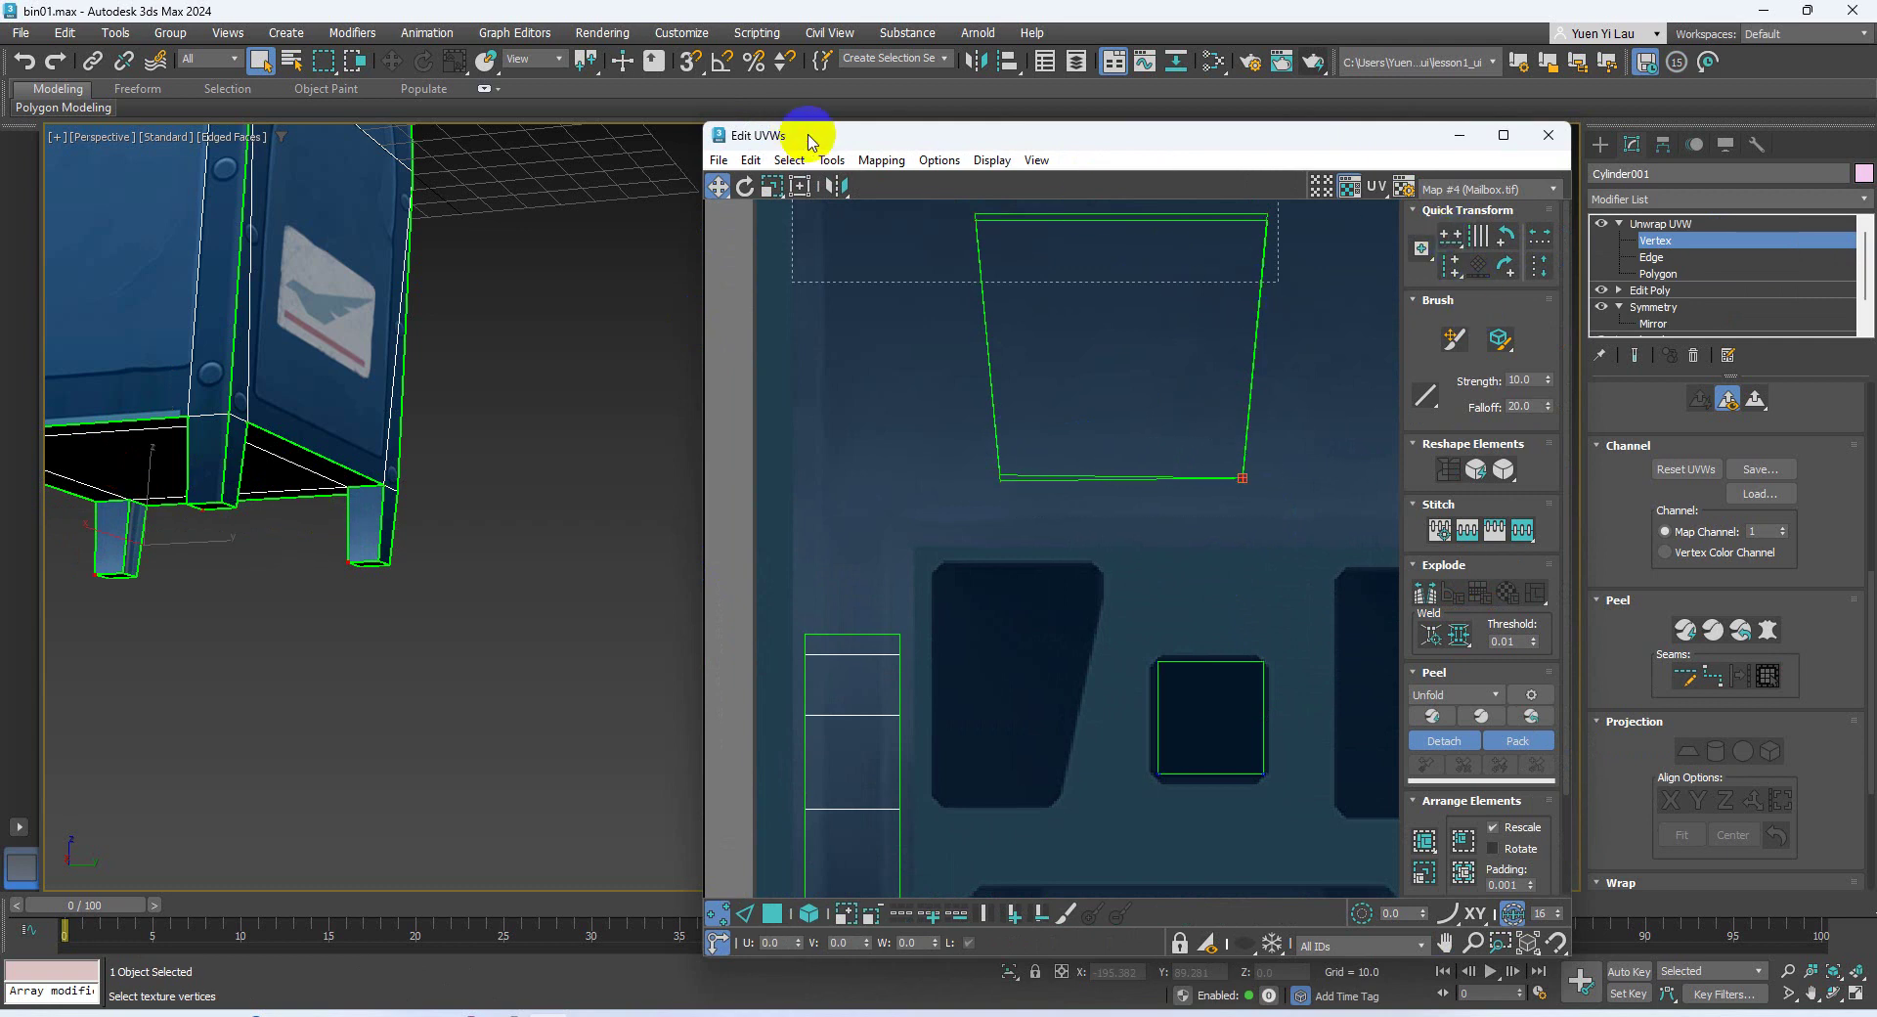
pyautogui.moveTo(1071, 474); pyautogui.dragTo(970, 137)
pyautogui.click(1452, 262)
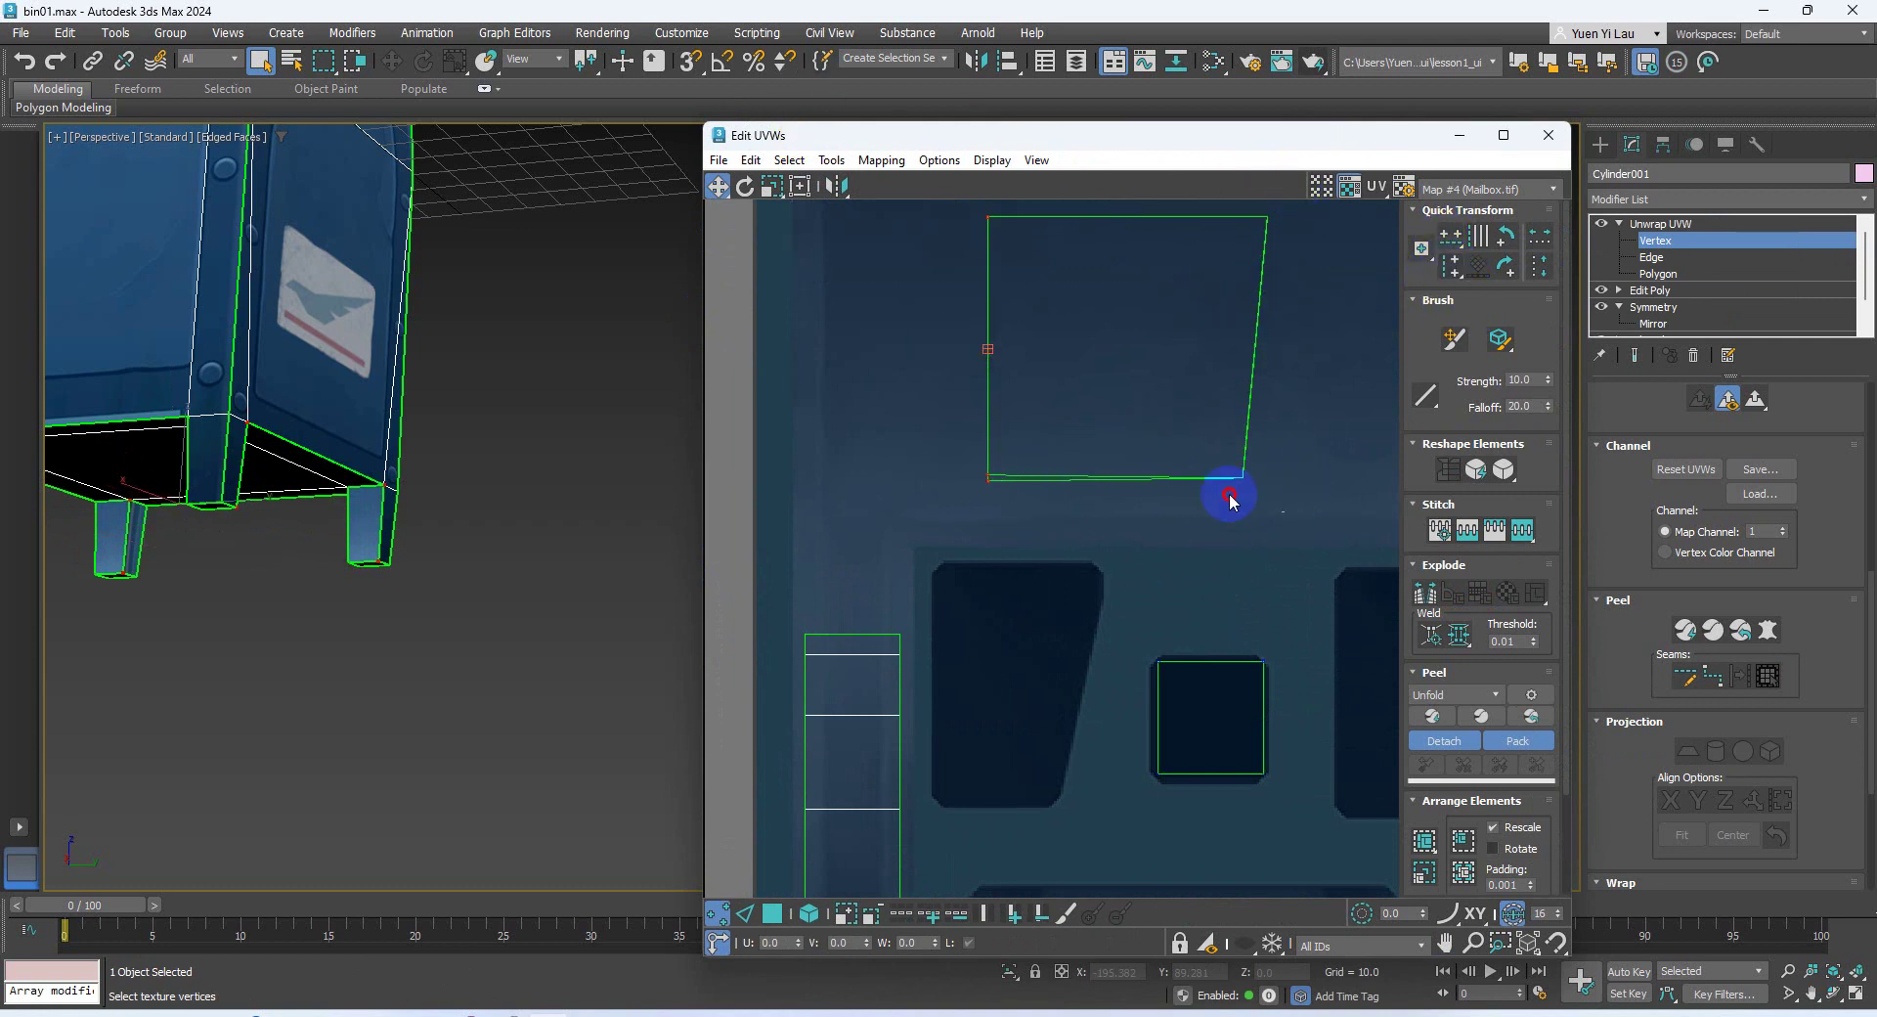
pyautogui.moveTo(1230, 496); pyautogui.dragTo(963, 454)
pyautogui.click(1452, 240)
pyautogui.moveTo(1283, 513); pyautogui.dragTo(1222, 201)
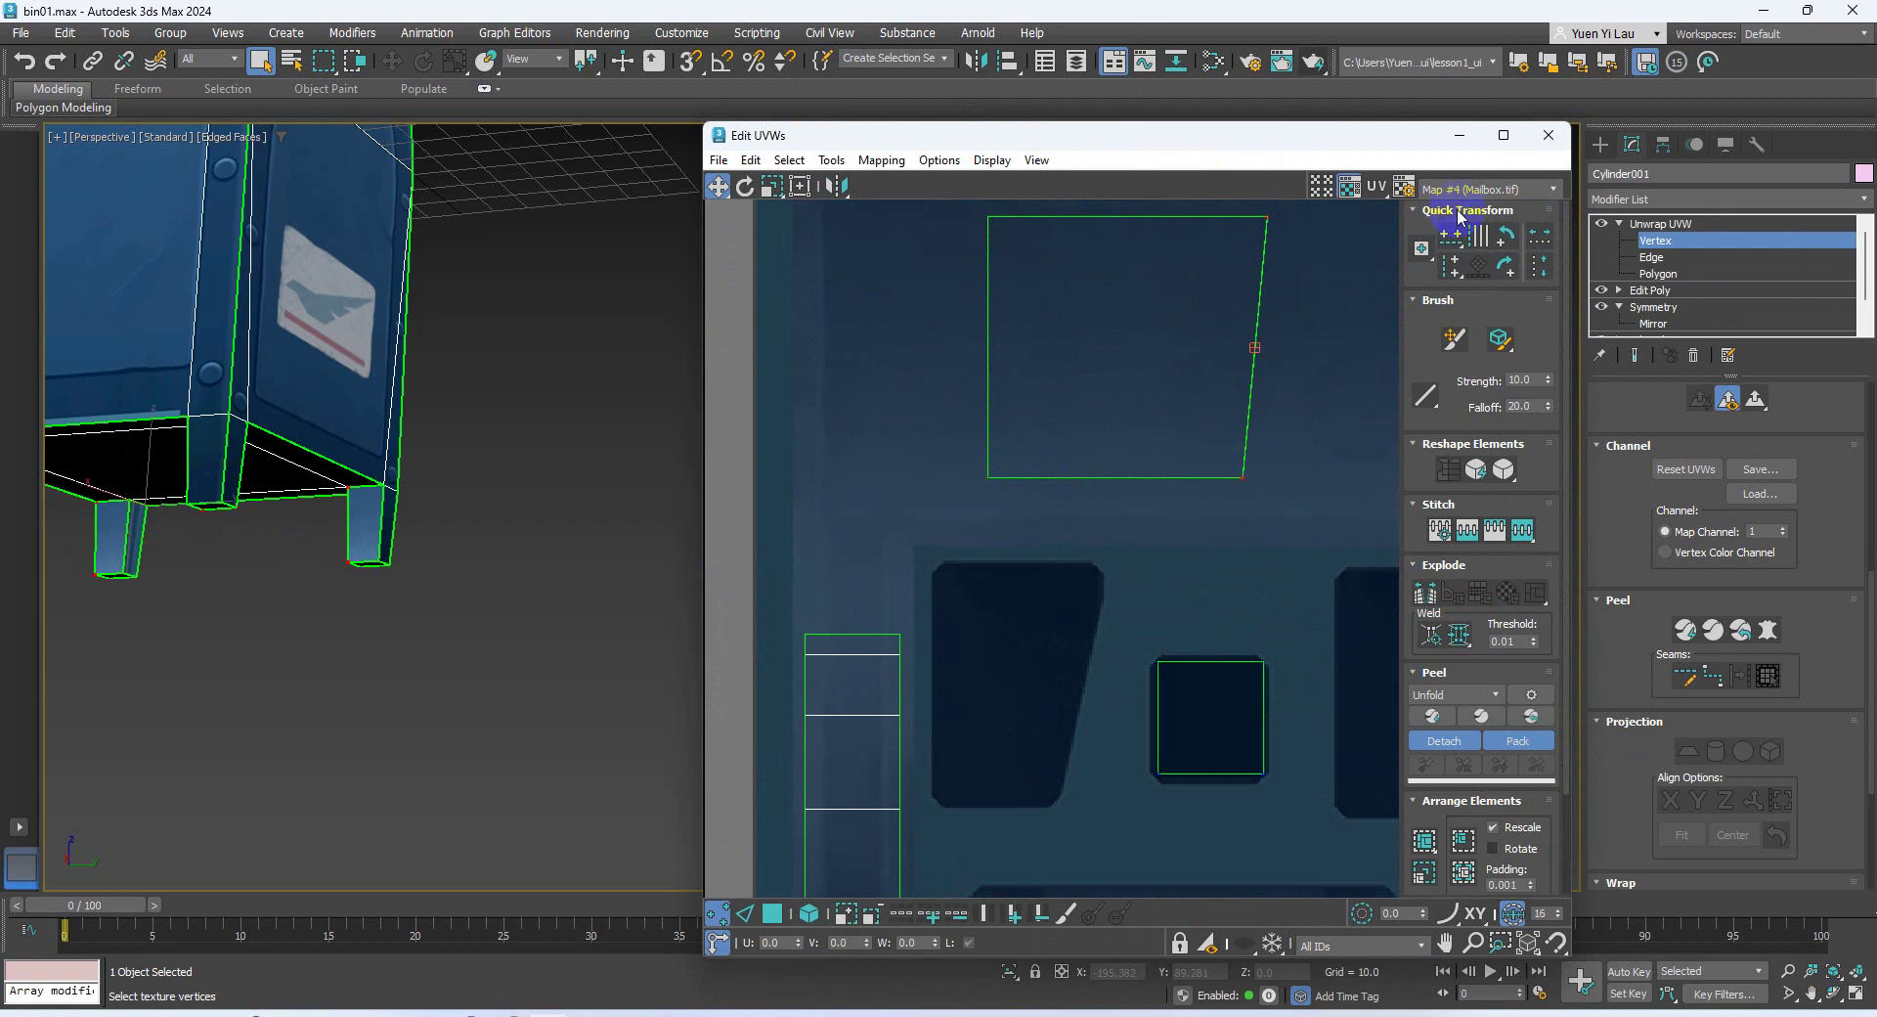
pyautogui.click(1452, 262)
# Move the stacked shells over the dark trapezoid and scale them uniformly to about 85%, matching its upper left corner
pyautogui.moveTo(1276, 506)
pyautogui.mouseDown()
pyautogui.moveTo(974, 195)
pyautogui.moveTo(983, 540)
pyautogui.moveTo(905, 518)
pyautogui.moveTo(945, 545)
pyautogui.mouseUp()
pyautogui.click(773, 186)
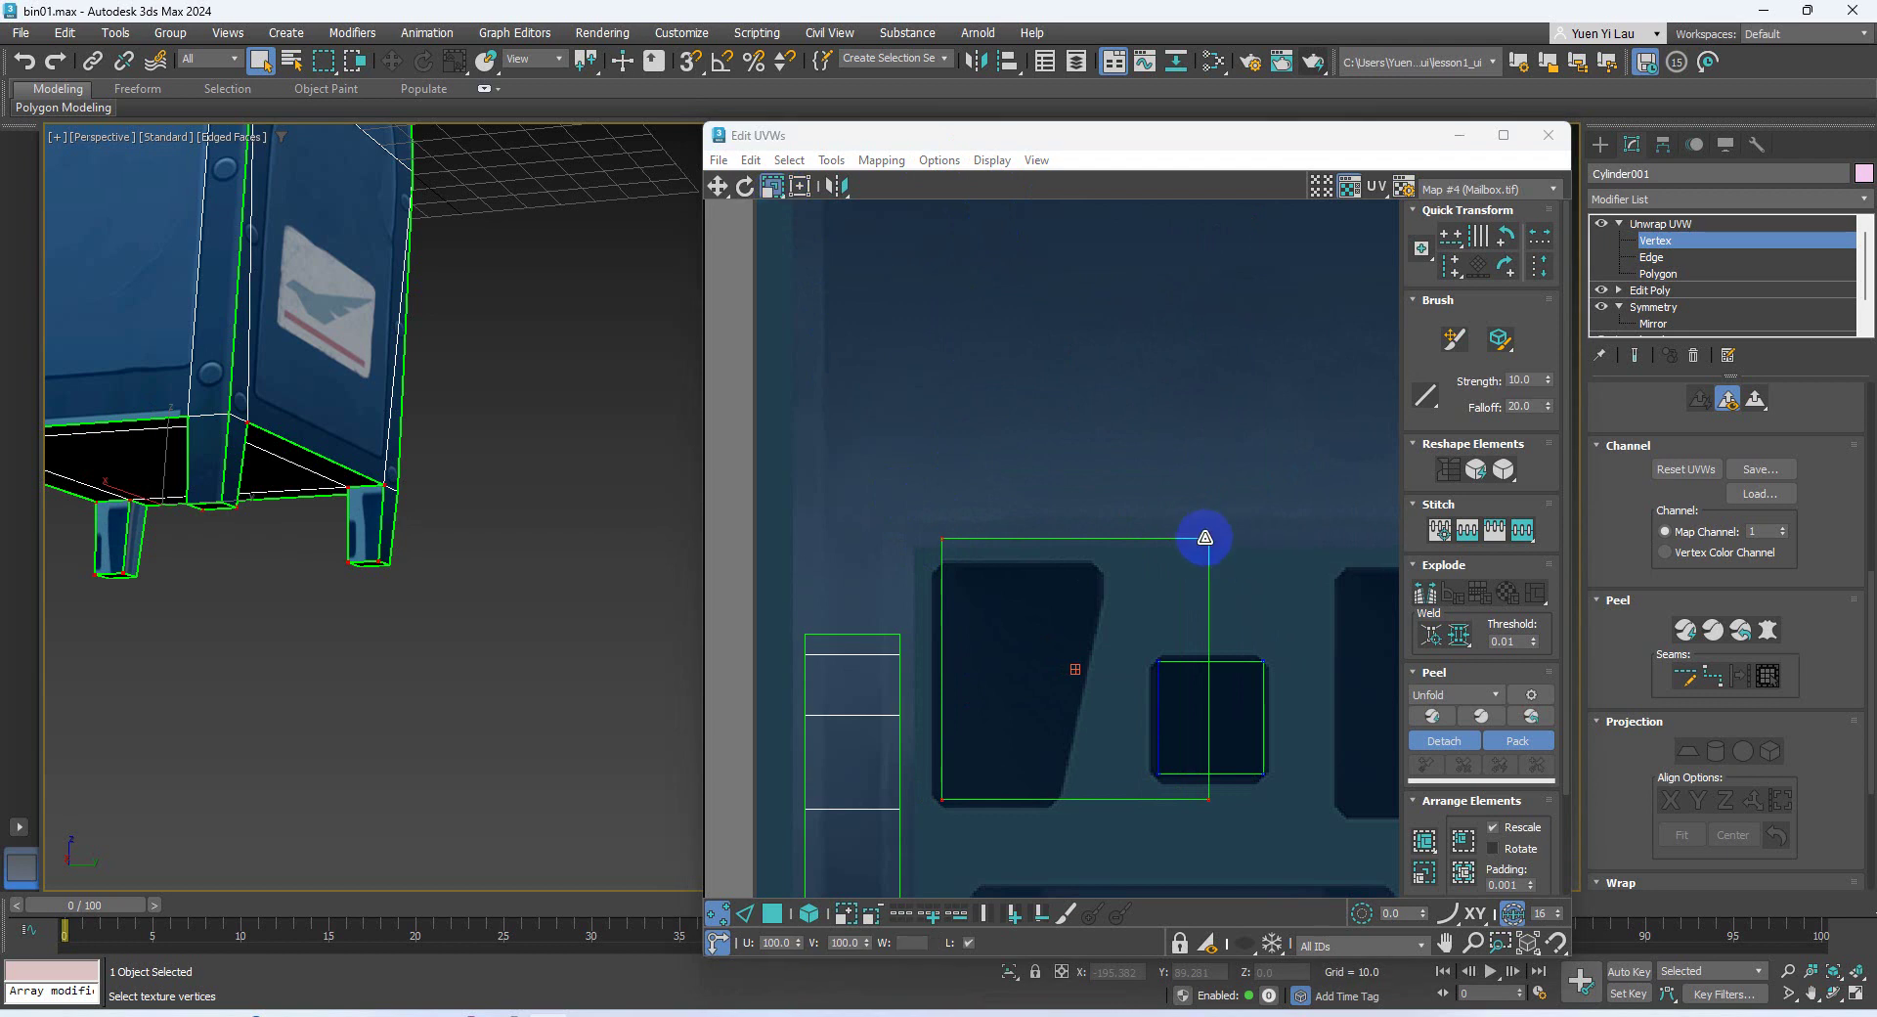
pyautogui.moveTo(1202, 536); pyautogui.dragTo(1153, 620)
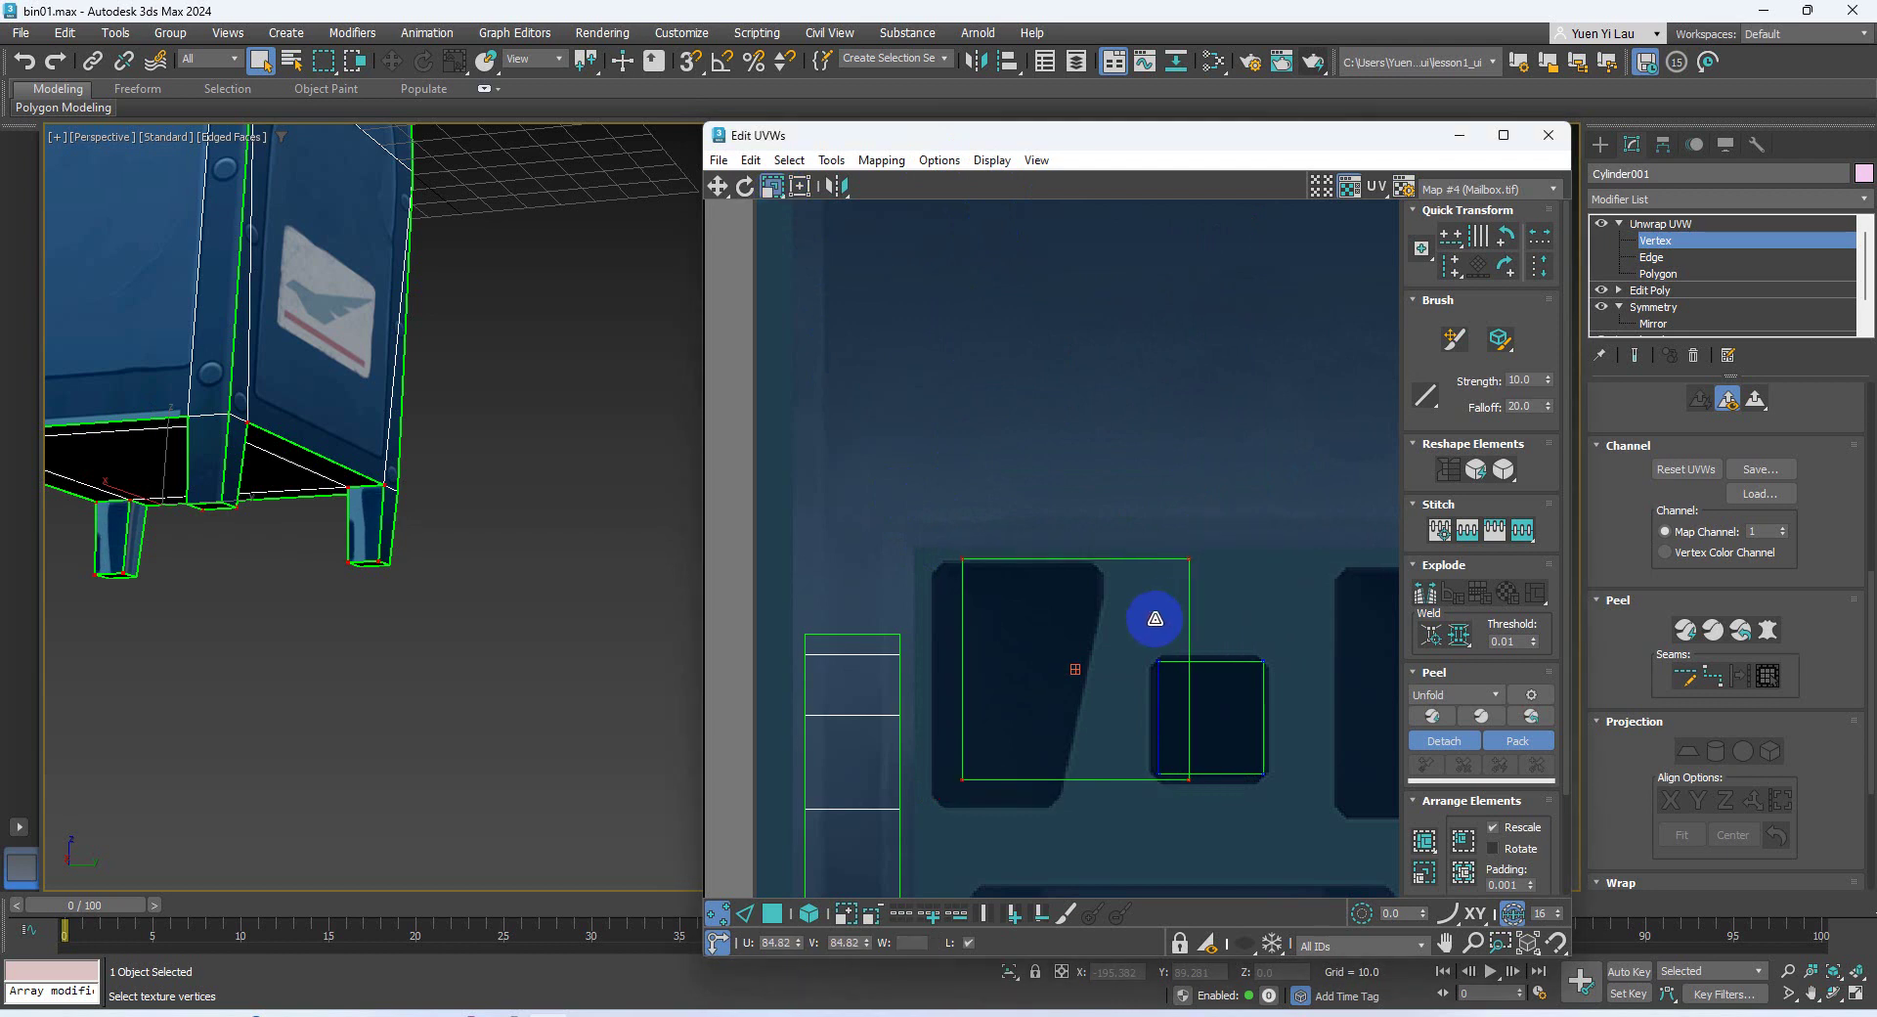
pyautogui.click(717, 186)
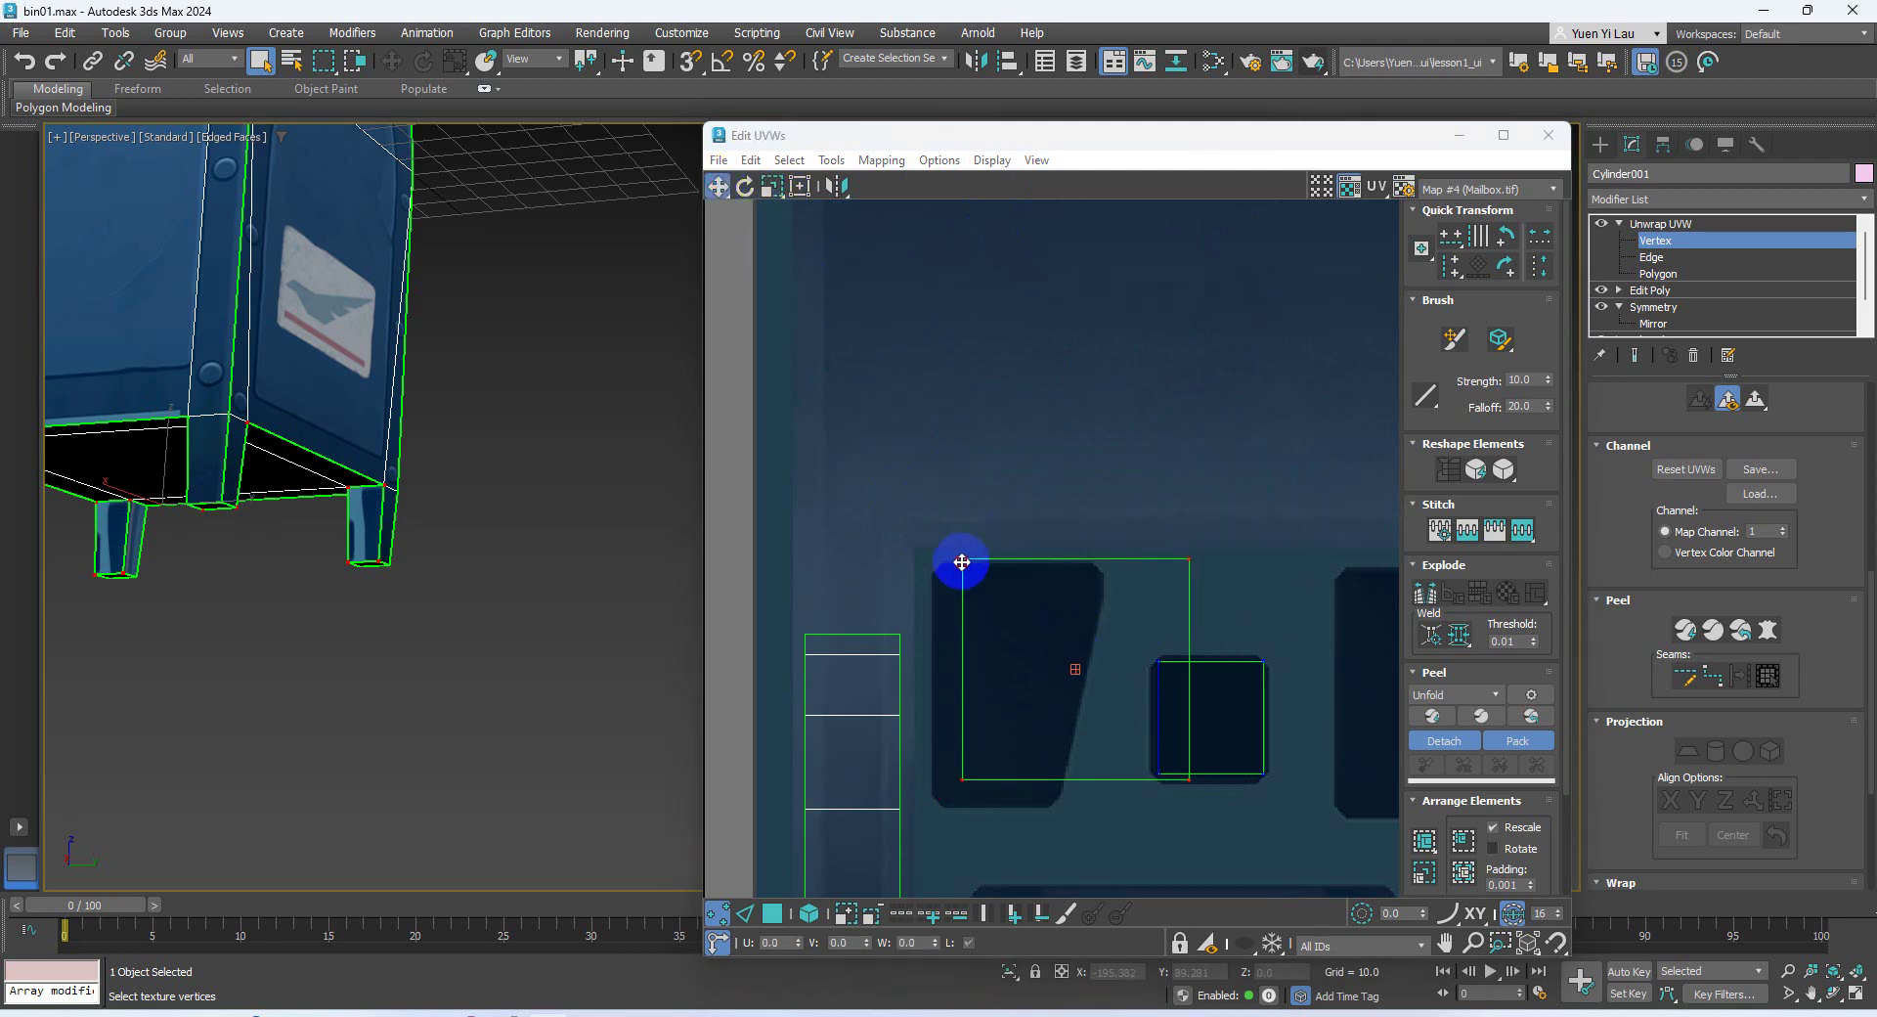
pyautogui.moveTo(962, 562); pyautogui.dragTo(937, 576)
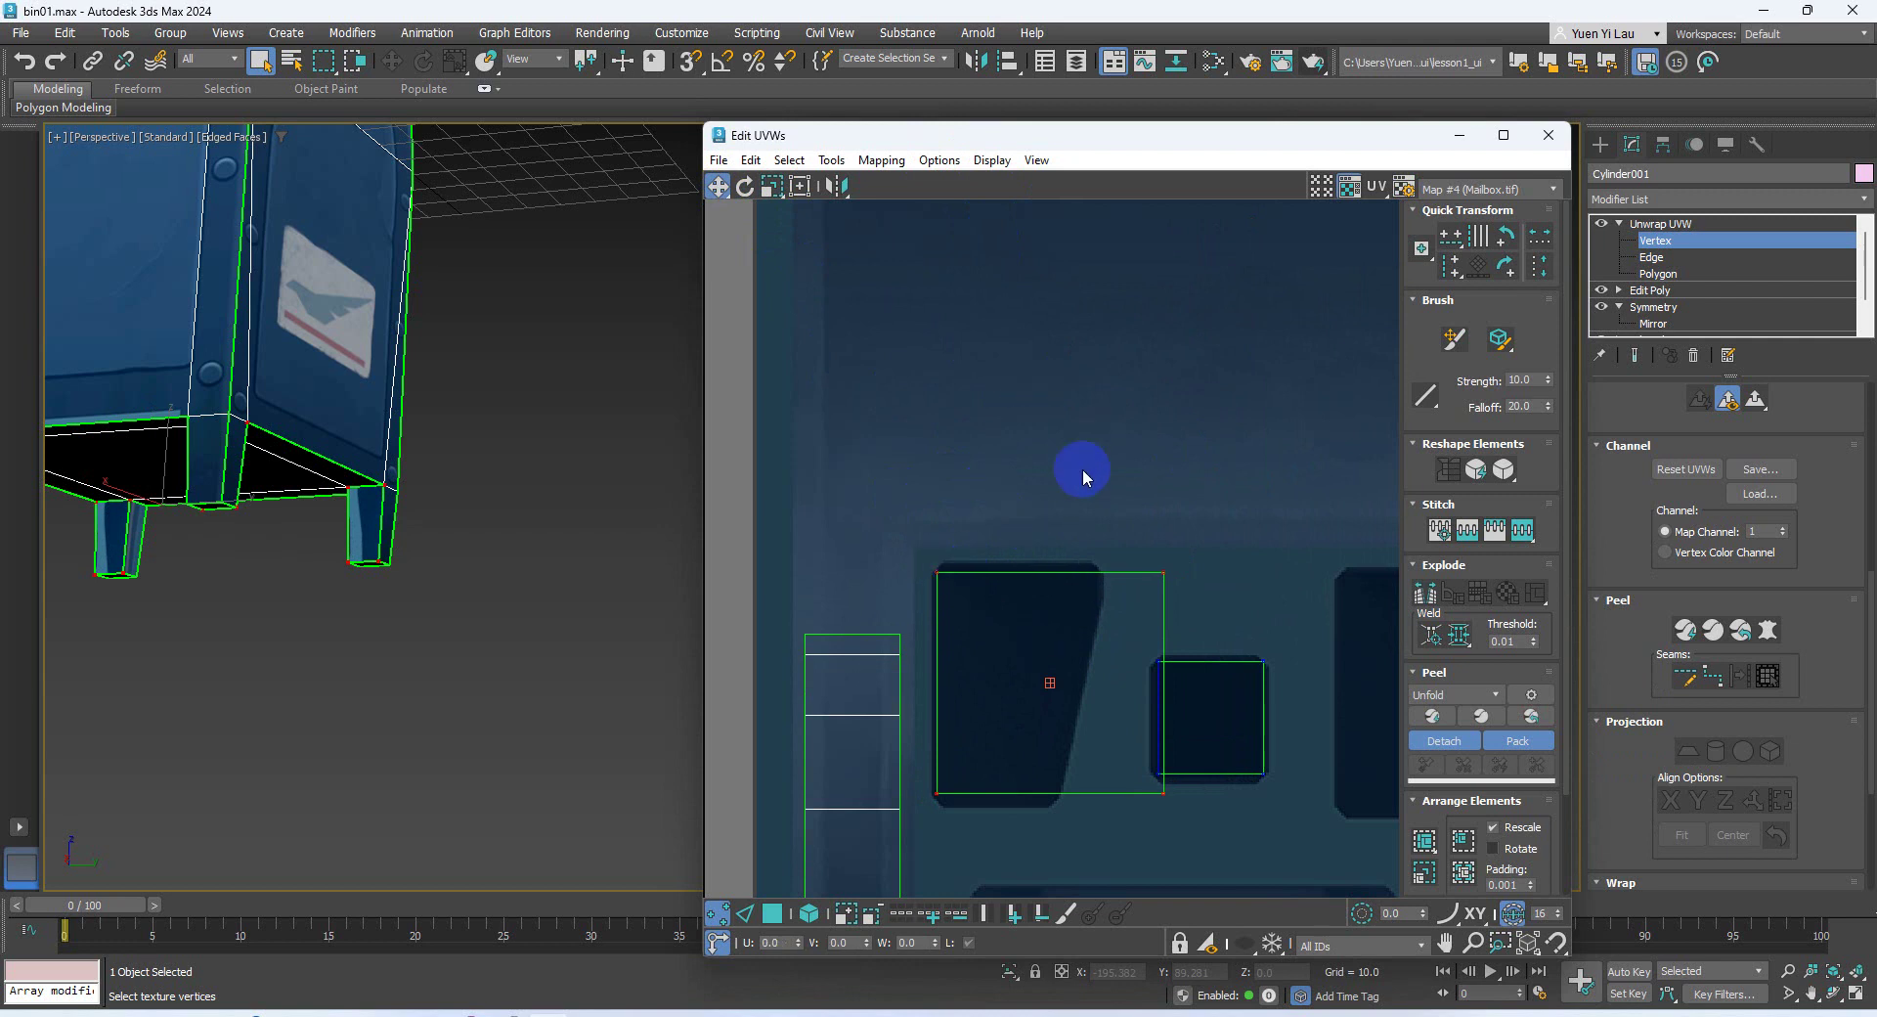
# Move the shells' two right corner vertices inward to follow the slanted edge of the dark trapezoid
pyautogui.click(1162, 573)
pyautogui.moveTo(1169, 572); pyautogui.dragTo(1103, 575)
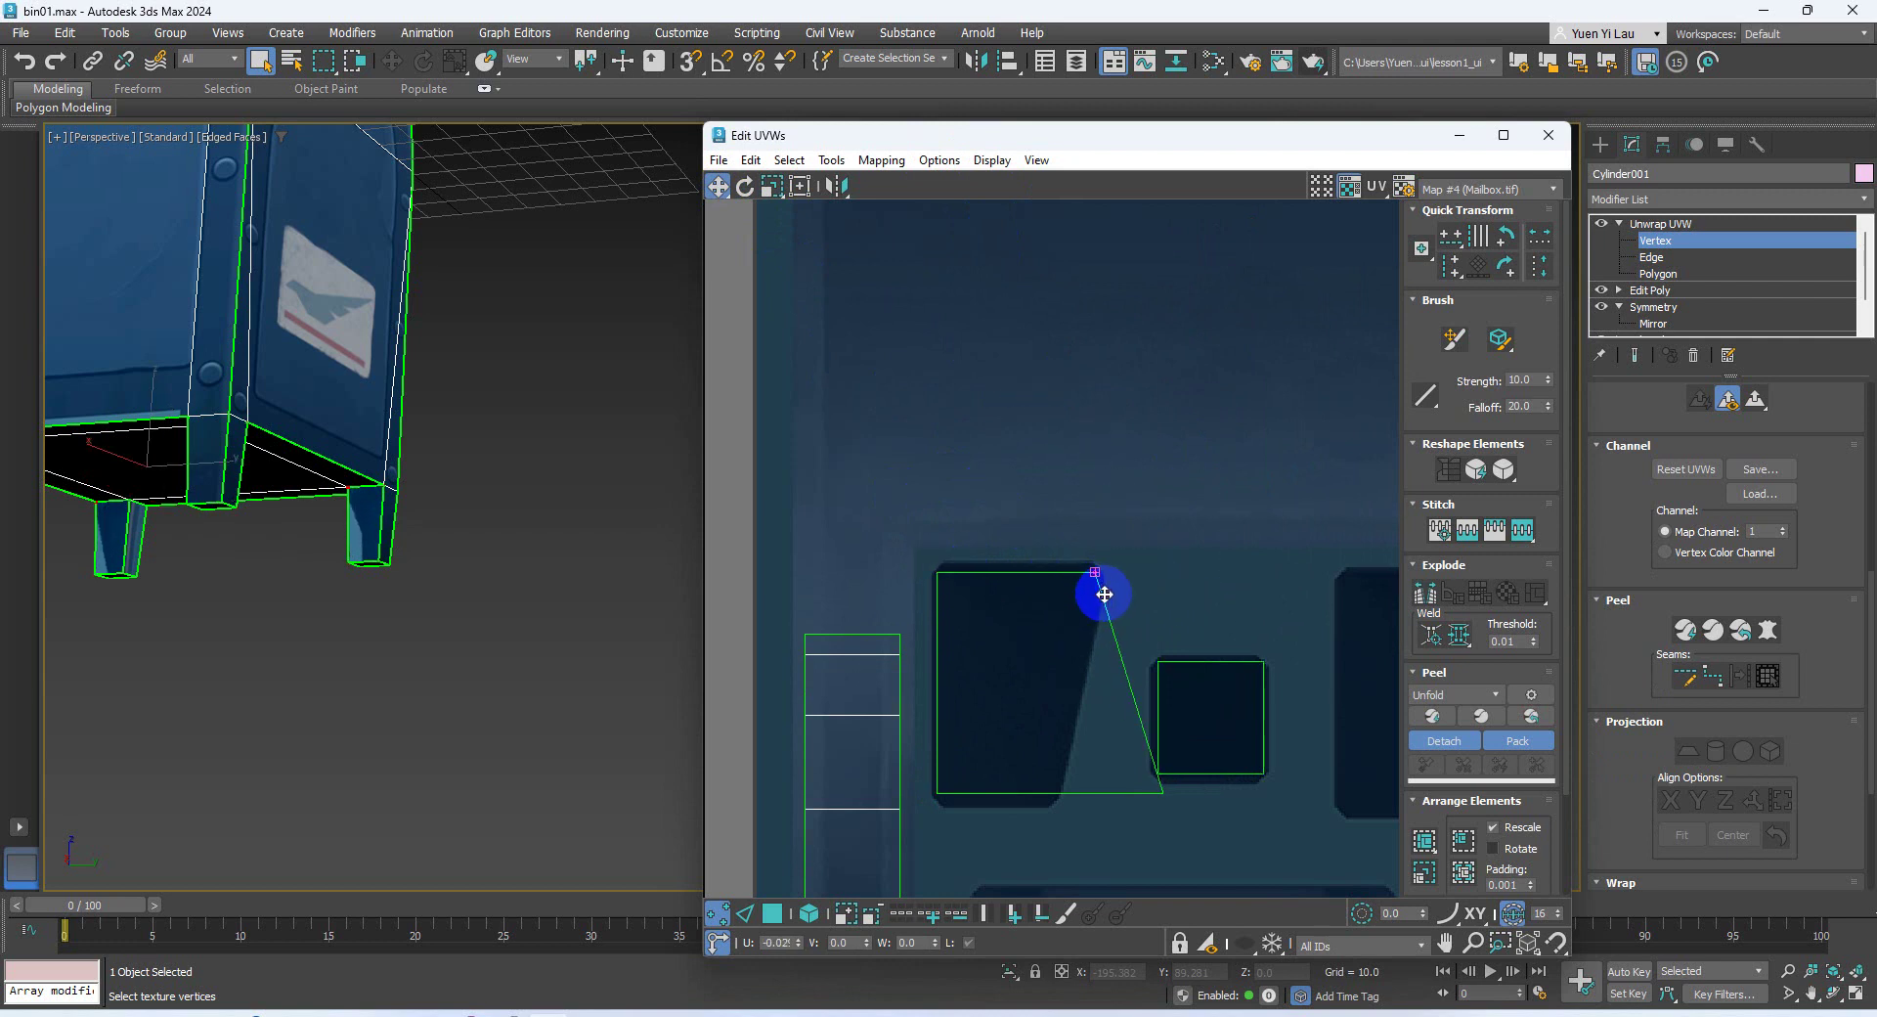
pyautogui.moveTo(1160, 790); pyautogui.dragTo(1050, 793)
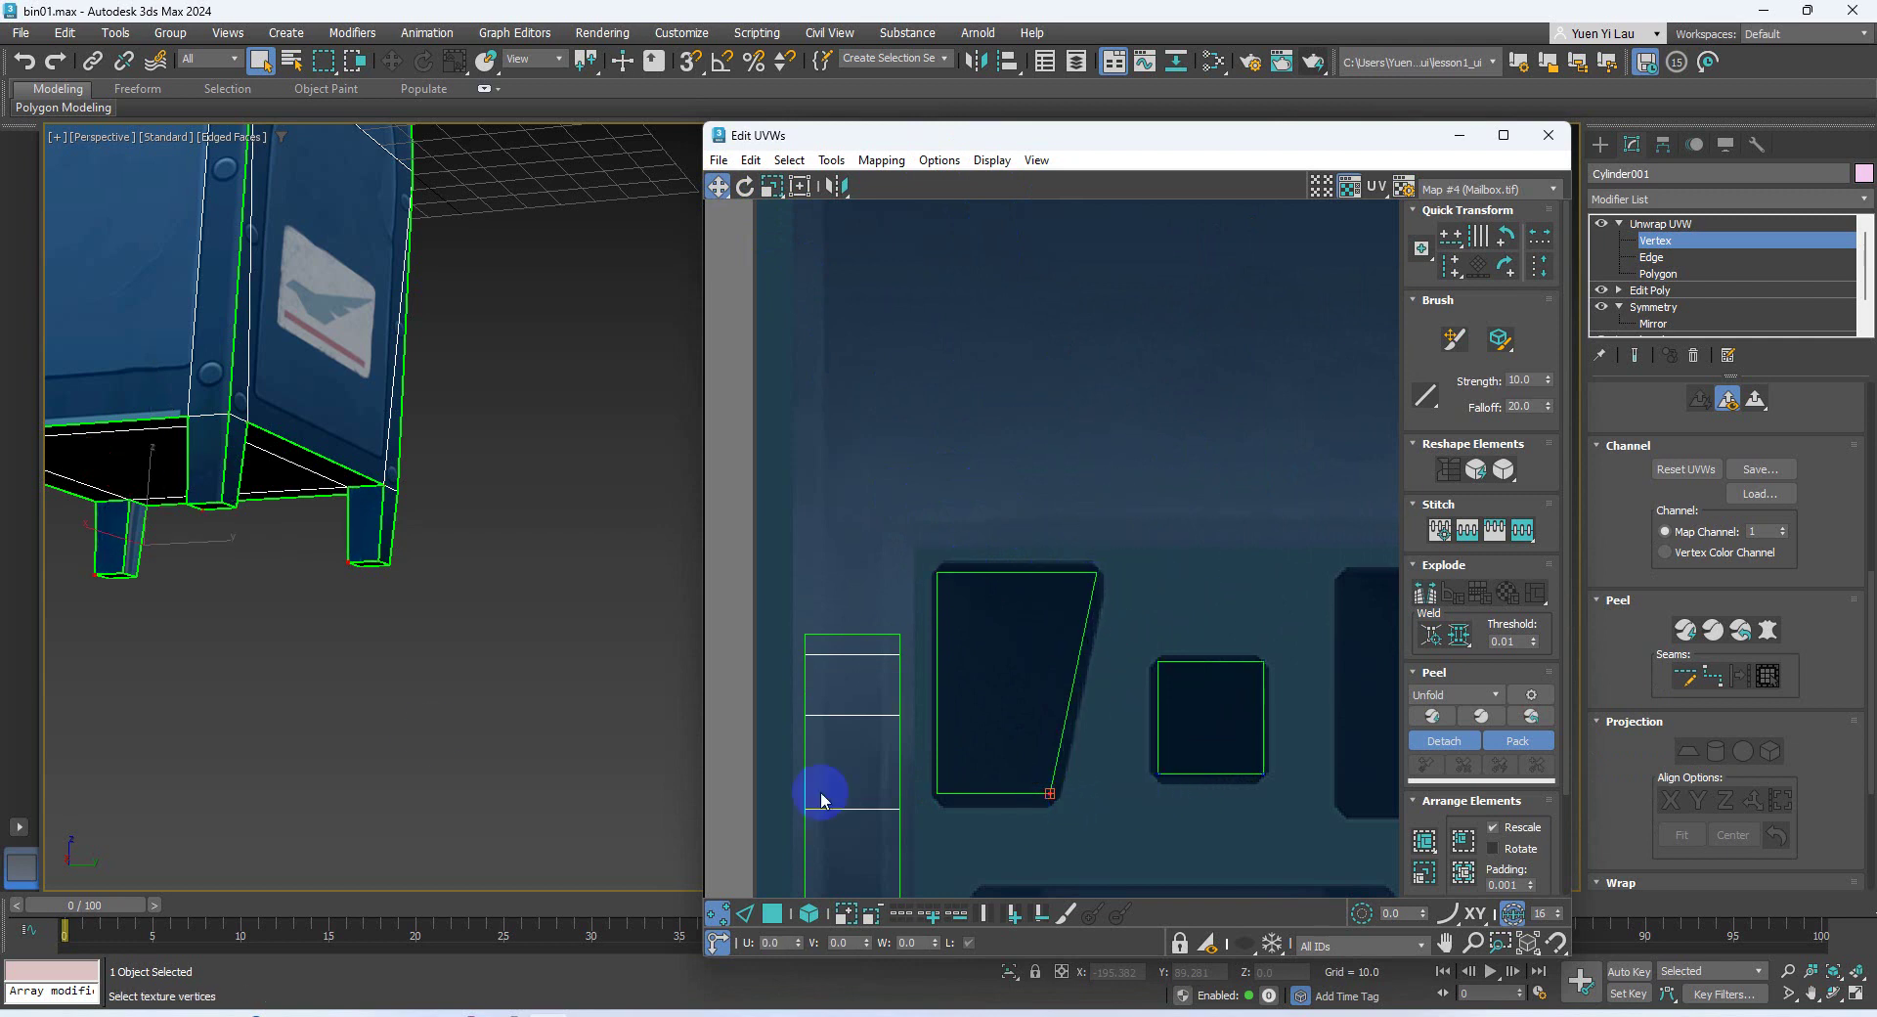
# Select the inner leg faces that point toward the panel with the eagle label
pyautogui.click(1665, 274)
pyautogui.keyDown('alt'); pyautogui.moveTo(310, 523); pyautogui.dragTo(124, 574, button='middle'); pyautogui.keyUp('alt')
pyautogui.click(380, 523)
pyautogui.keyDown('ctrl'); pyautogui.click(199, 540); pyautogui.keyUp('ctrl')
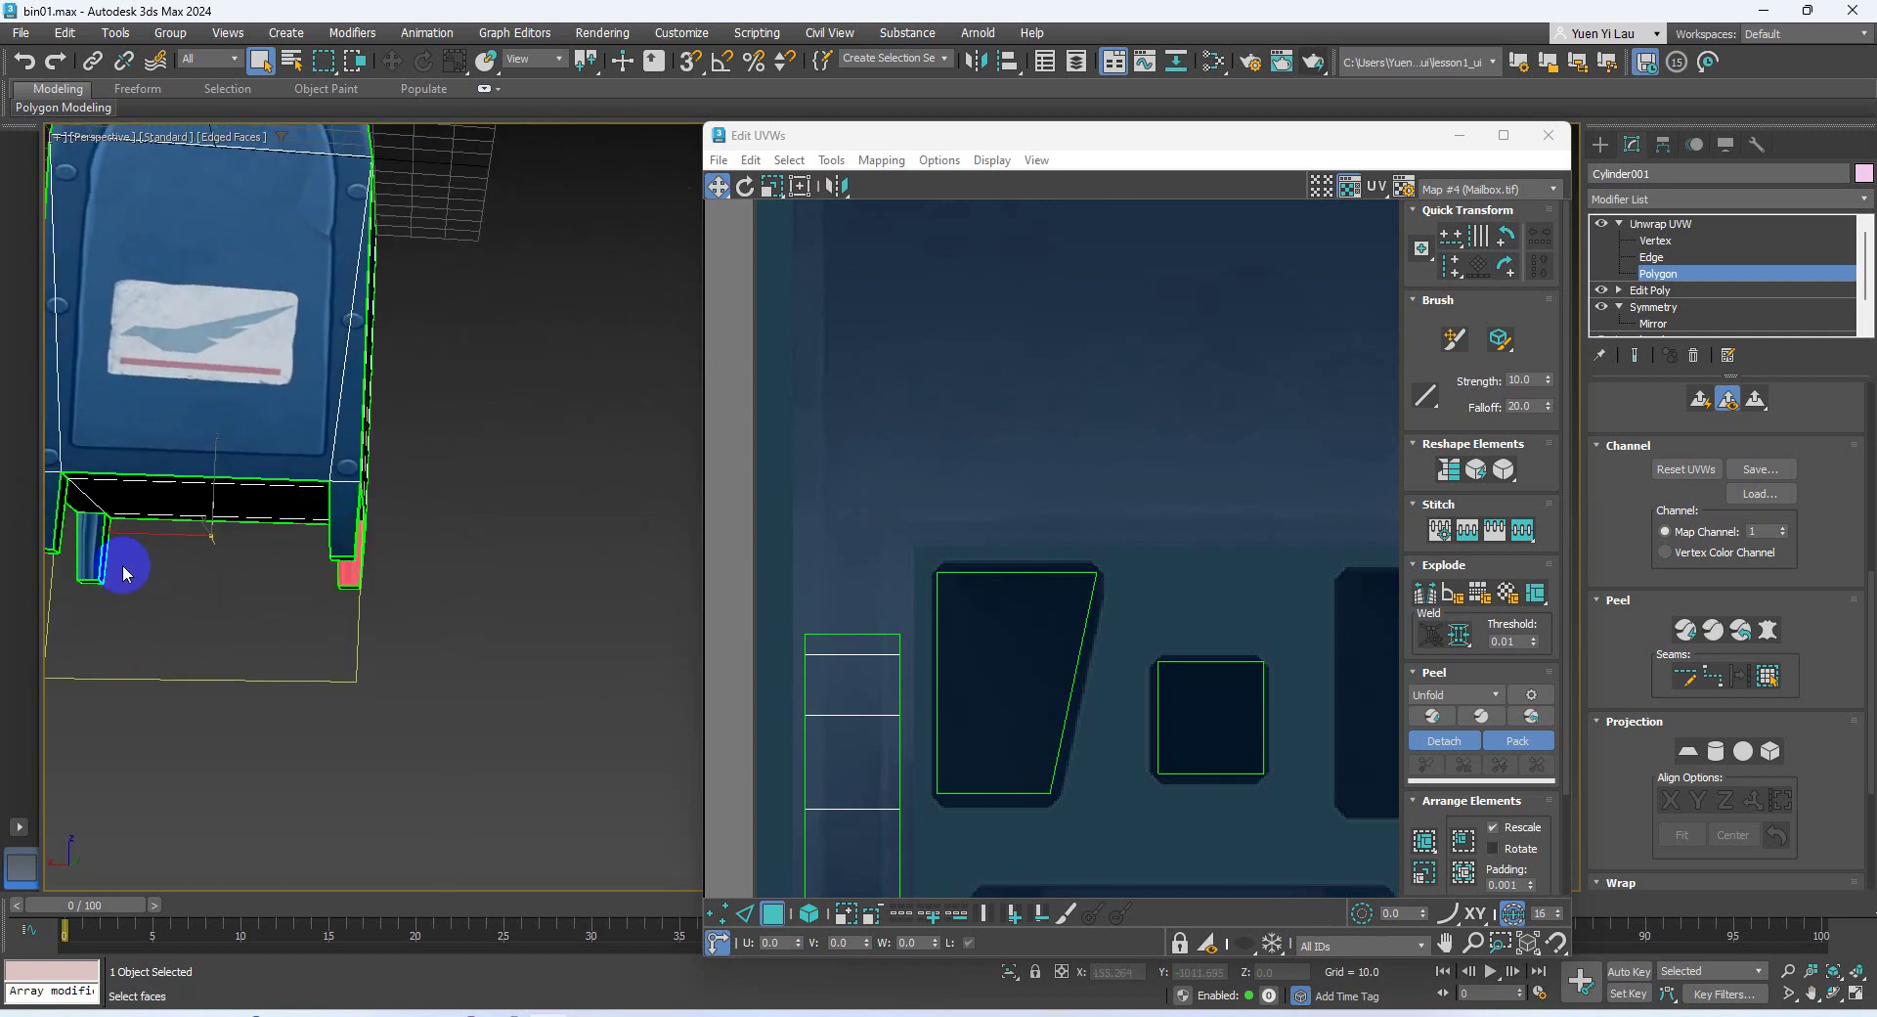
pyautogui.keyDown('ctrl'); pyautogui.click(98, 541); pyautogui.keyUp('ctrl')
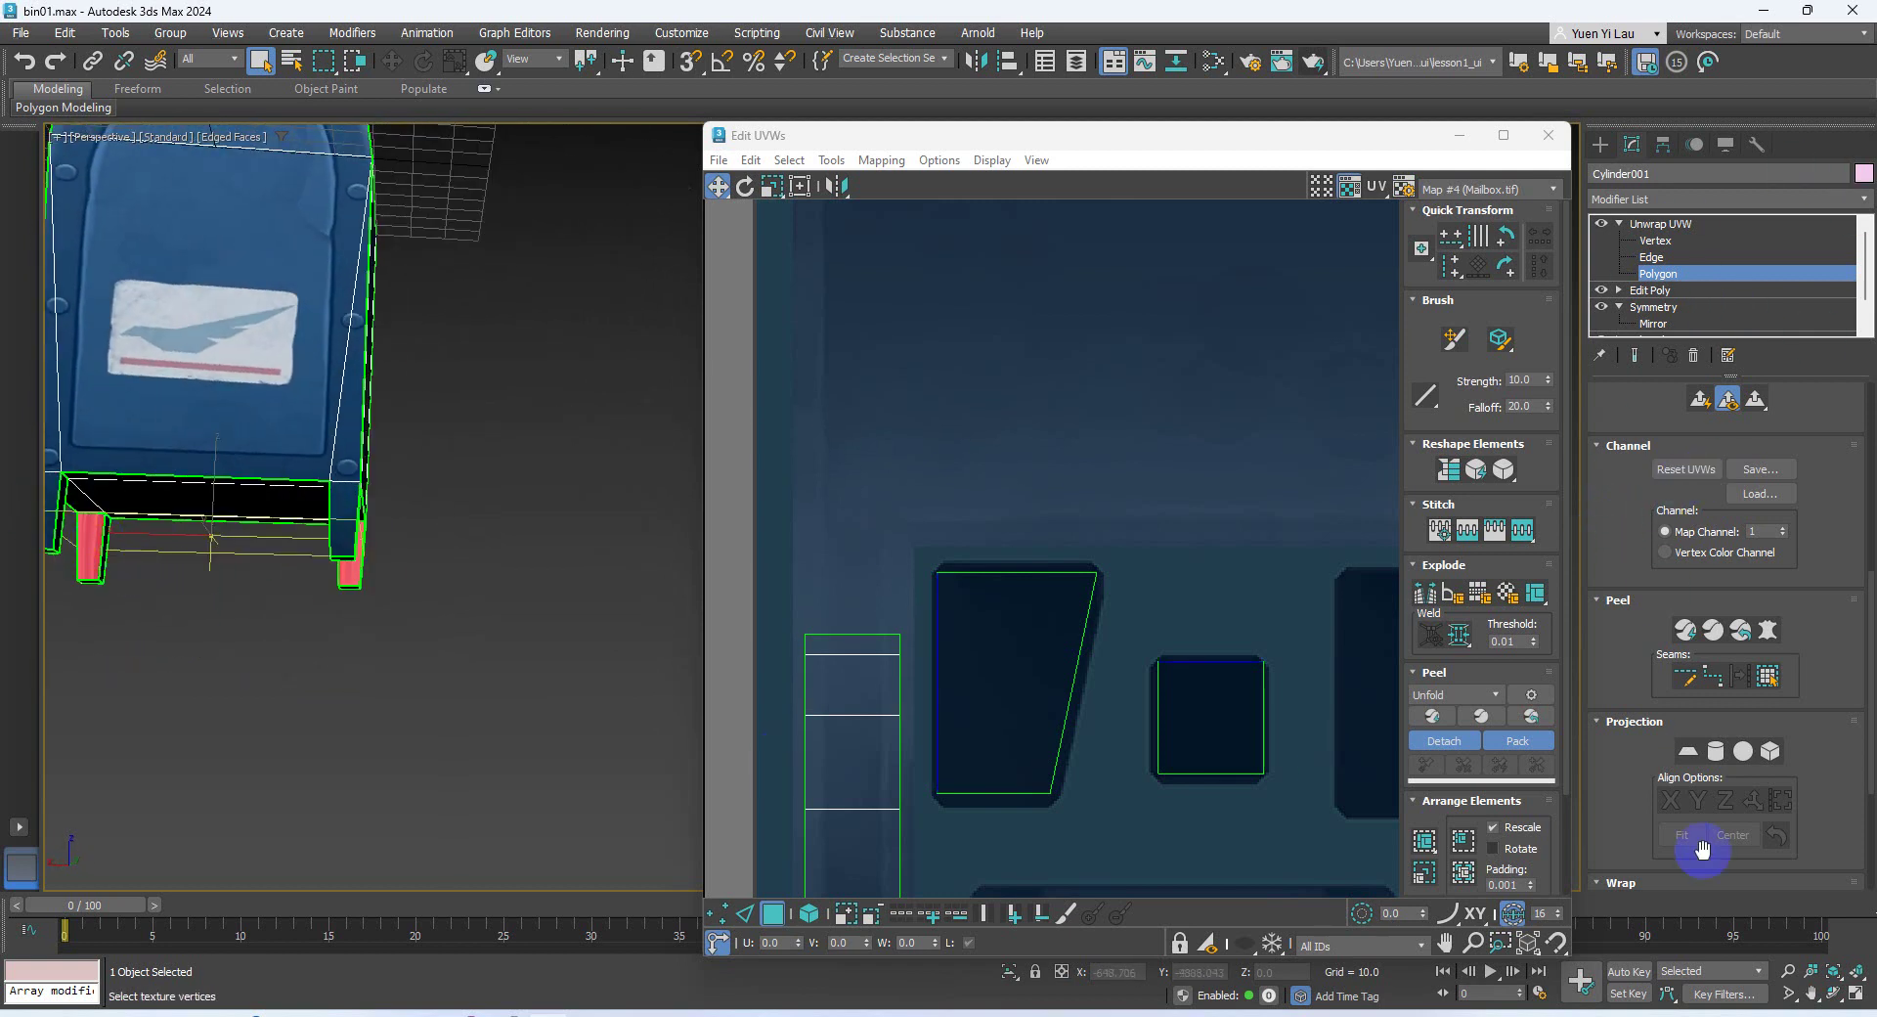
# Planar-map the selected inner leg faces aligned to the Y axis, and move the resulting strips beside the texture
pyautogui.click(1689, 751)
pyautogui.keyDown('alt'); pyautogui.moveTo(381, 541); pyautogui.dragTo(479, 606, button='middle'); pyautogui.keyUp('alt')
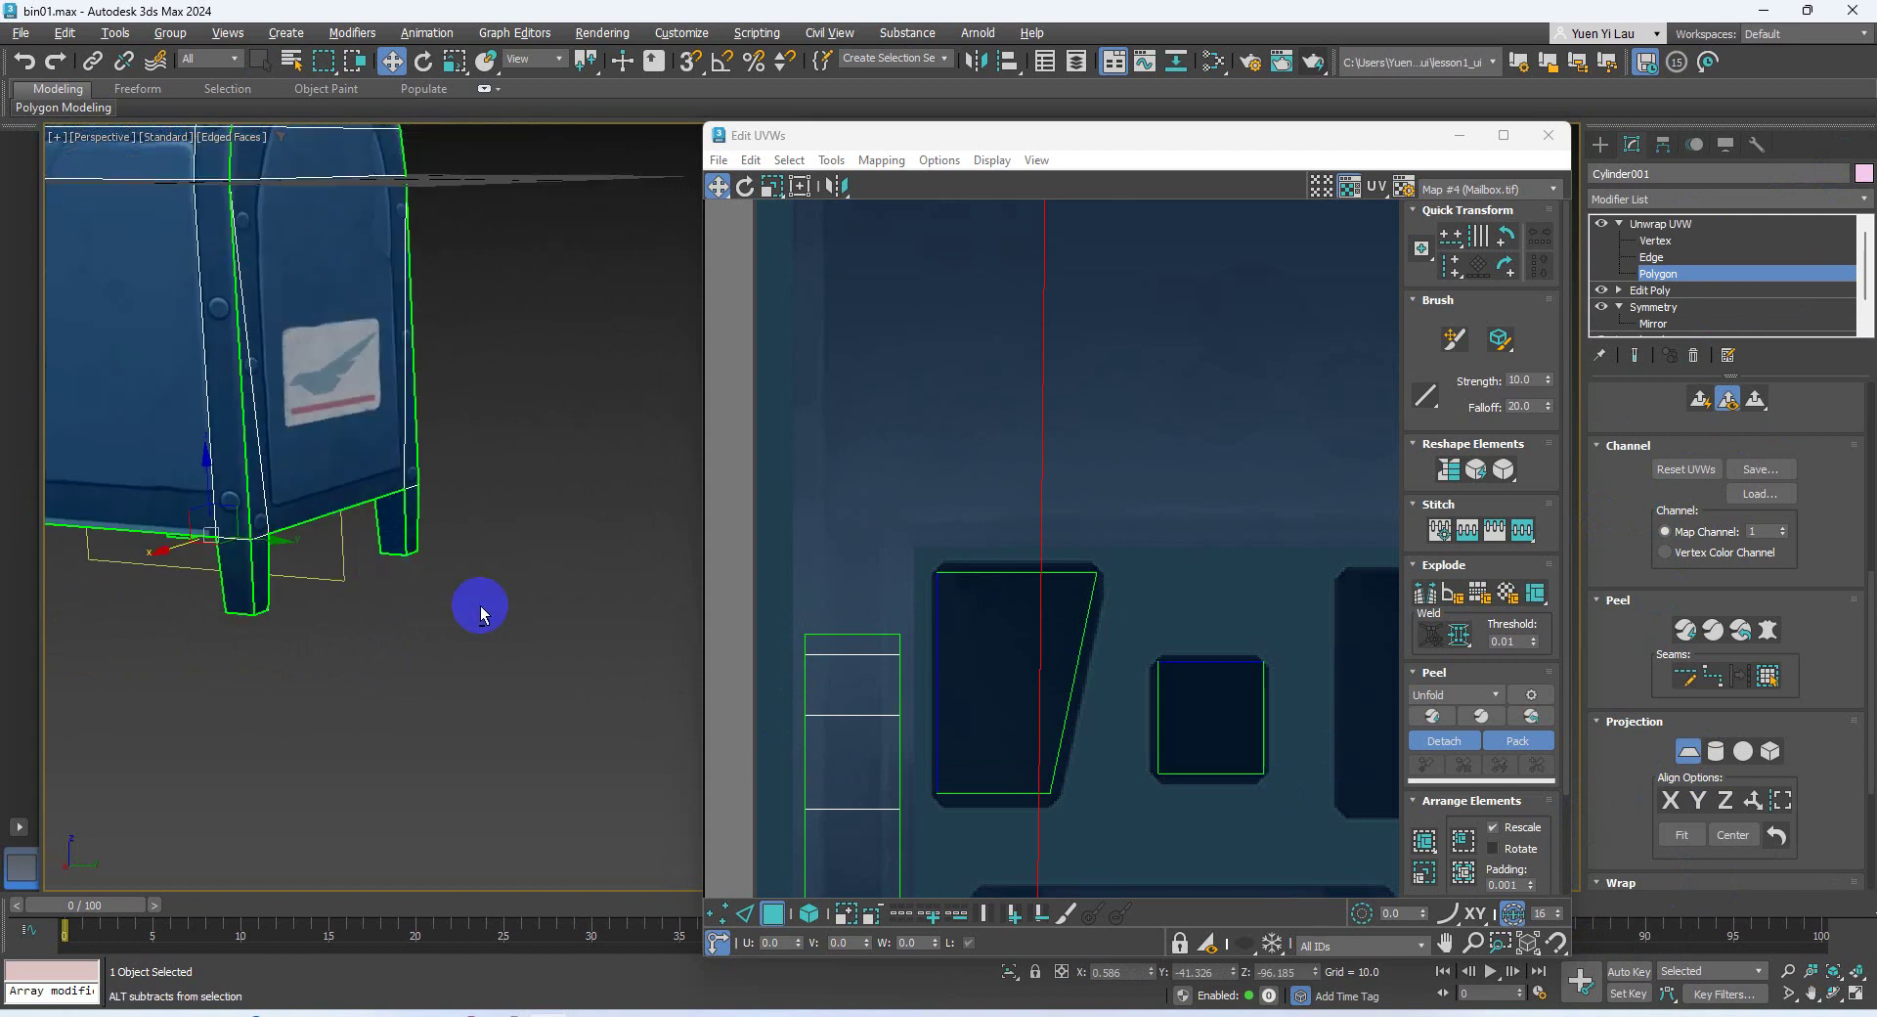
pyautogui.click(1703, 803)
pyautogui.scroll(-3, 913, 603)
pyautogui.scroll(-3, 940, 527)
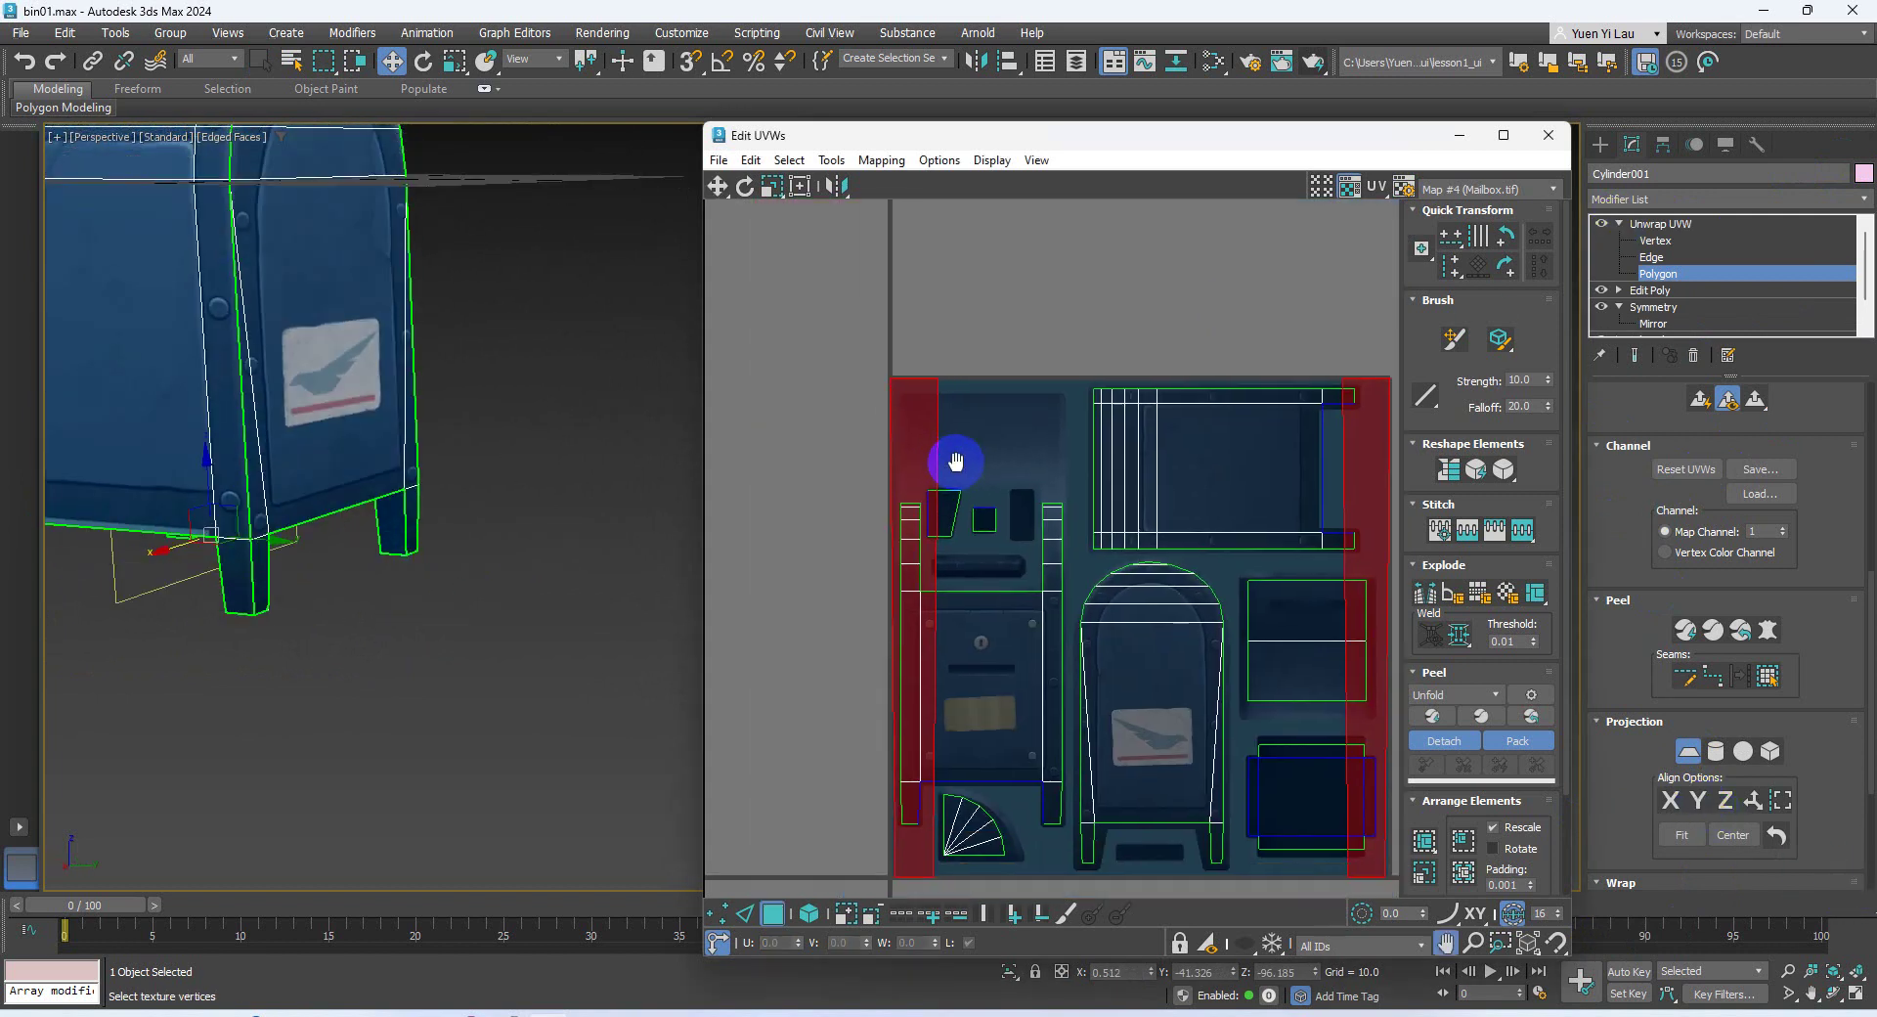
pyautogui.scroll(-2, 1423, 464)
pyautogui.click(1684, 751)
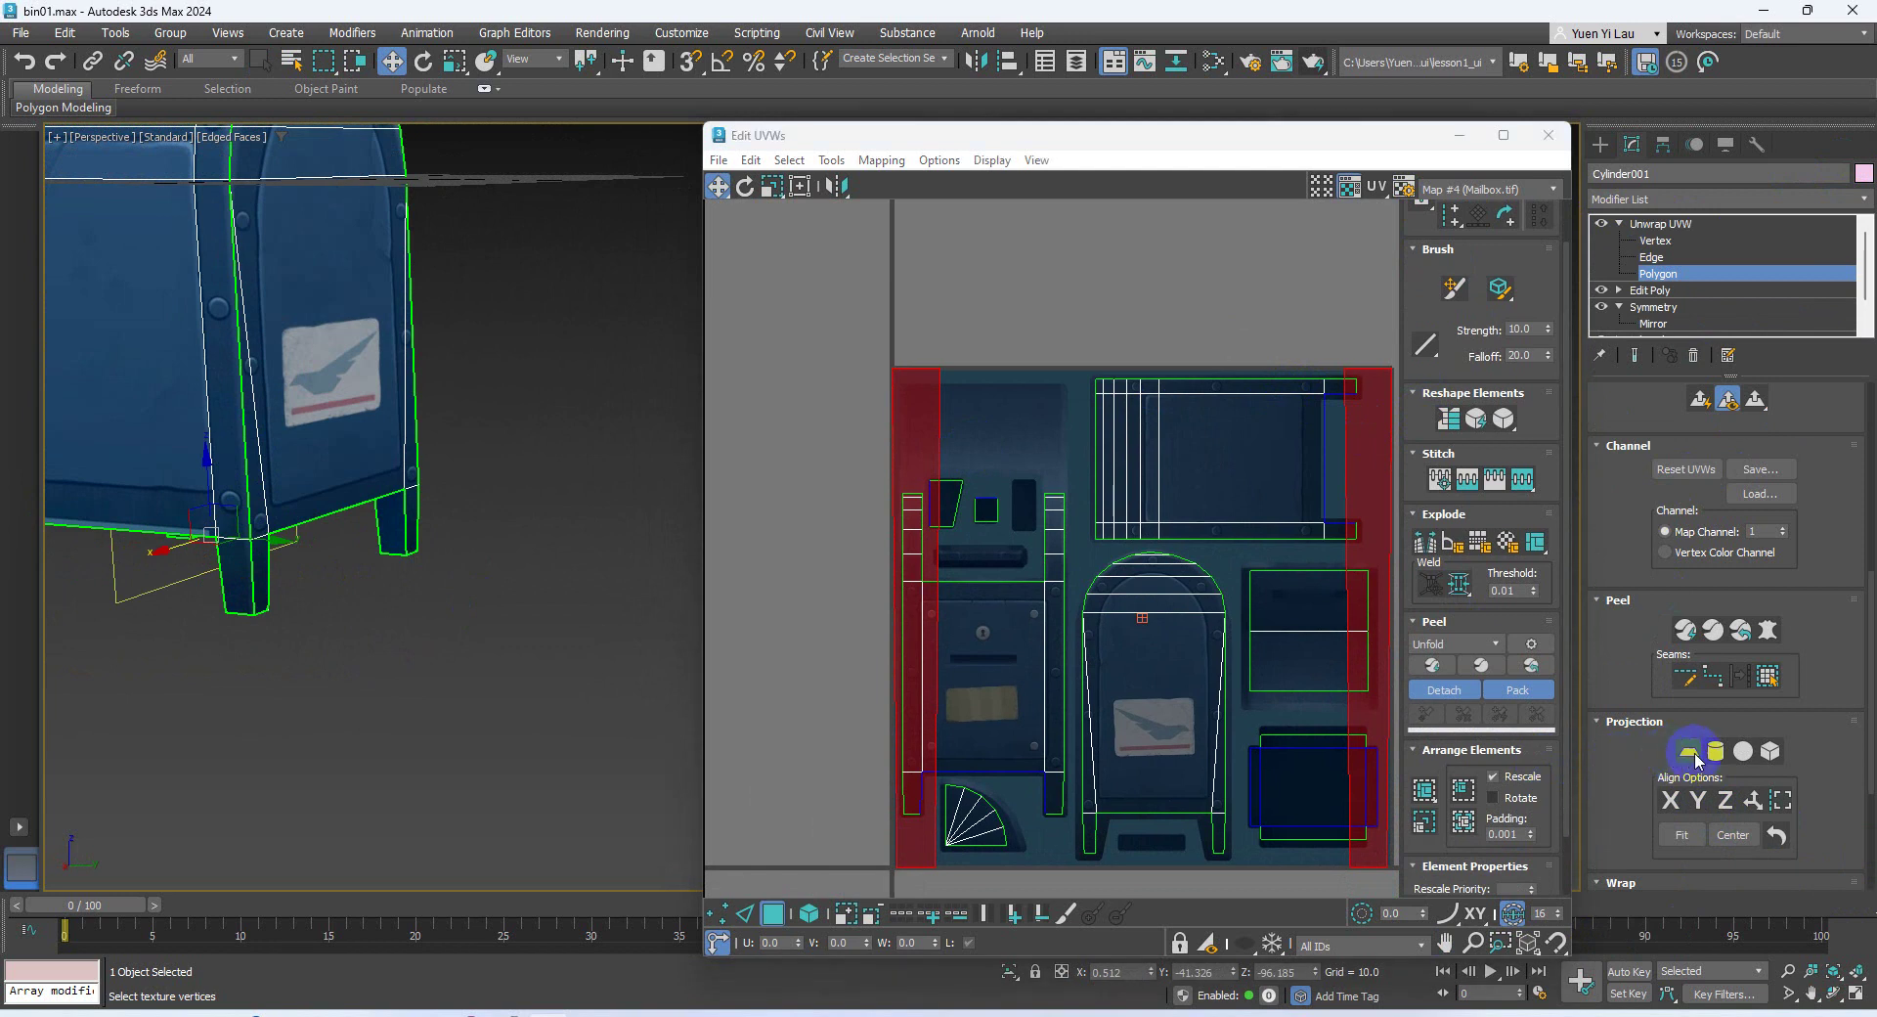
pyautogui.scroll(-3, 1131, 587)
pyautogui.moveTo(1052, 507); pyautogui.dragTo(817, 419)
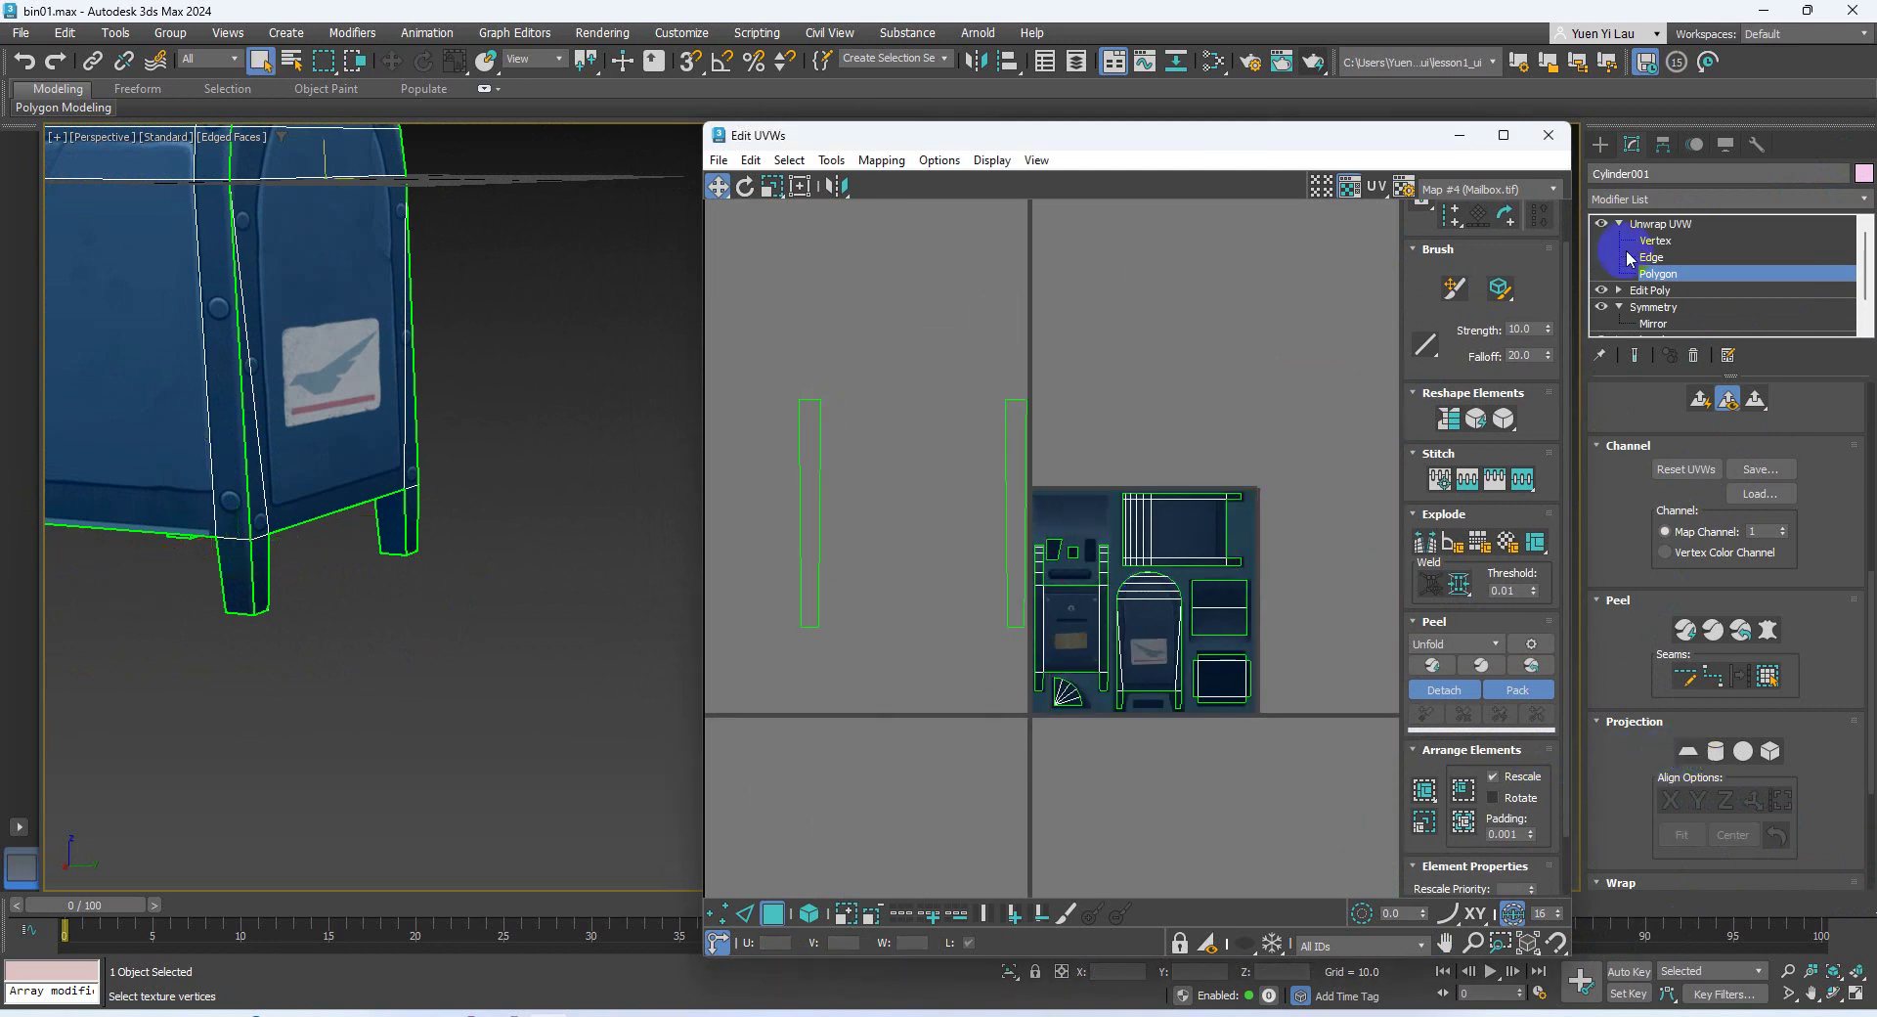
# Stack the two new leg strips and straighten their end rows and side columns of vertices
pyautogui.click(1656, 239)
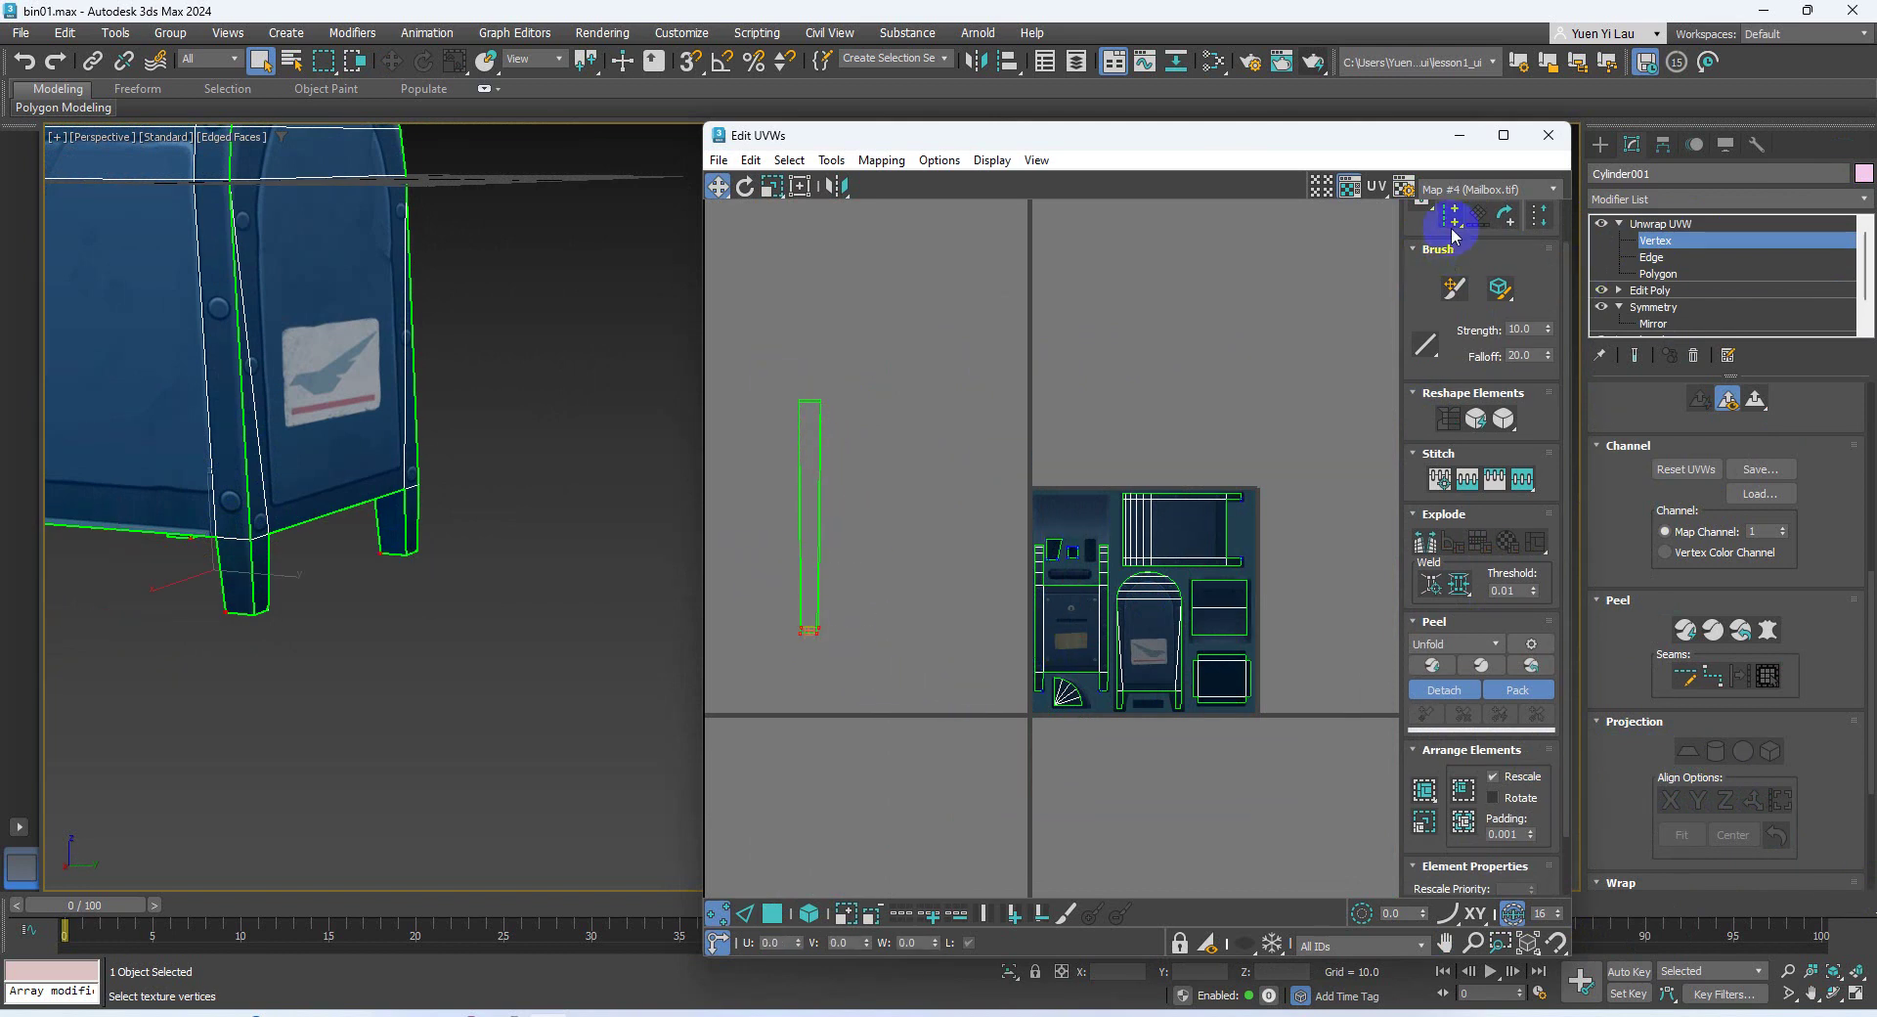
pyautogui.scroll(2, 976, 497)
pyautogui.moveTo(1332, 340); pyautogui.dragTo(1329, 490, button='middle')
pyautogui.scroll(-2, 1358, 451)
pyautogui.scroll(-1, 1505, 249)
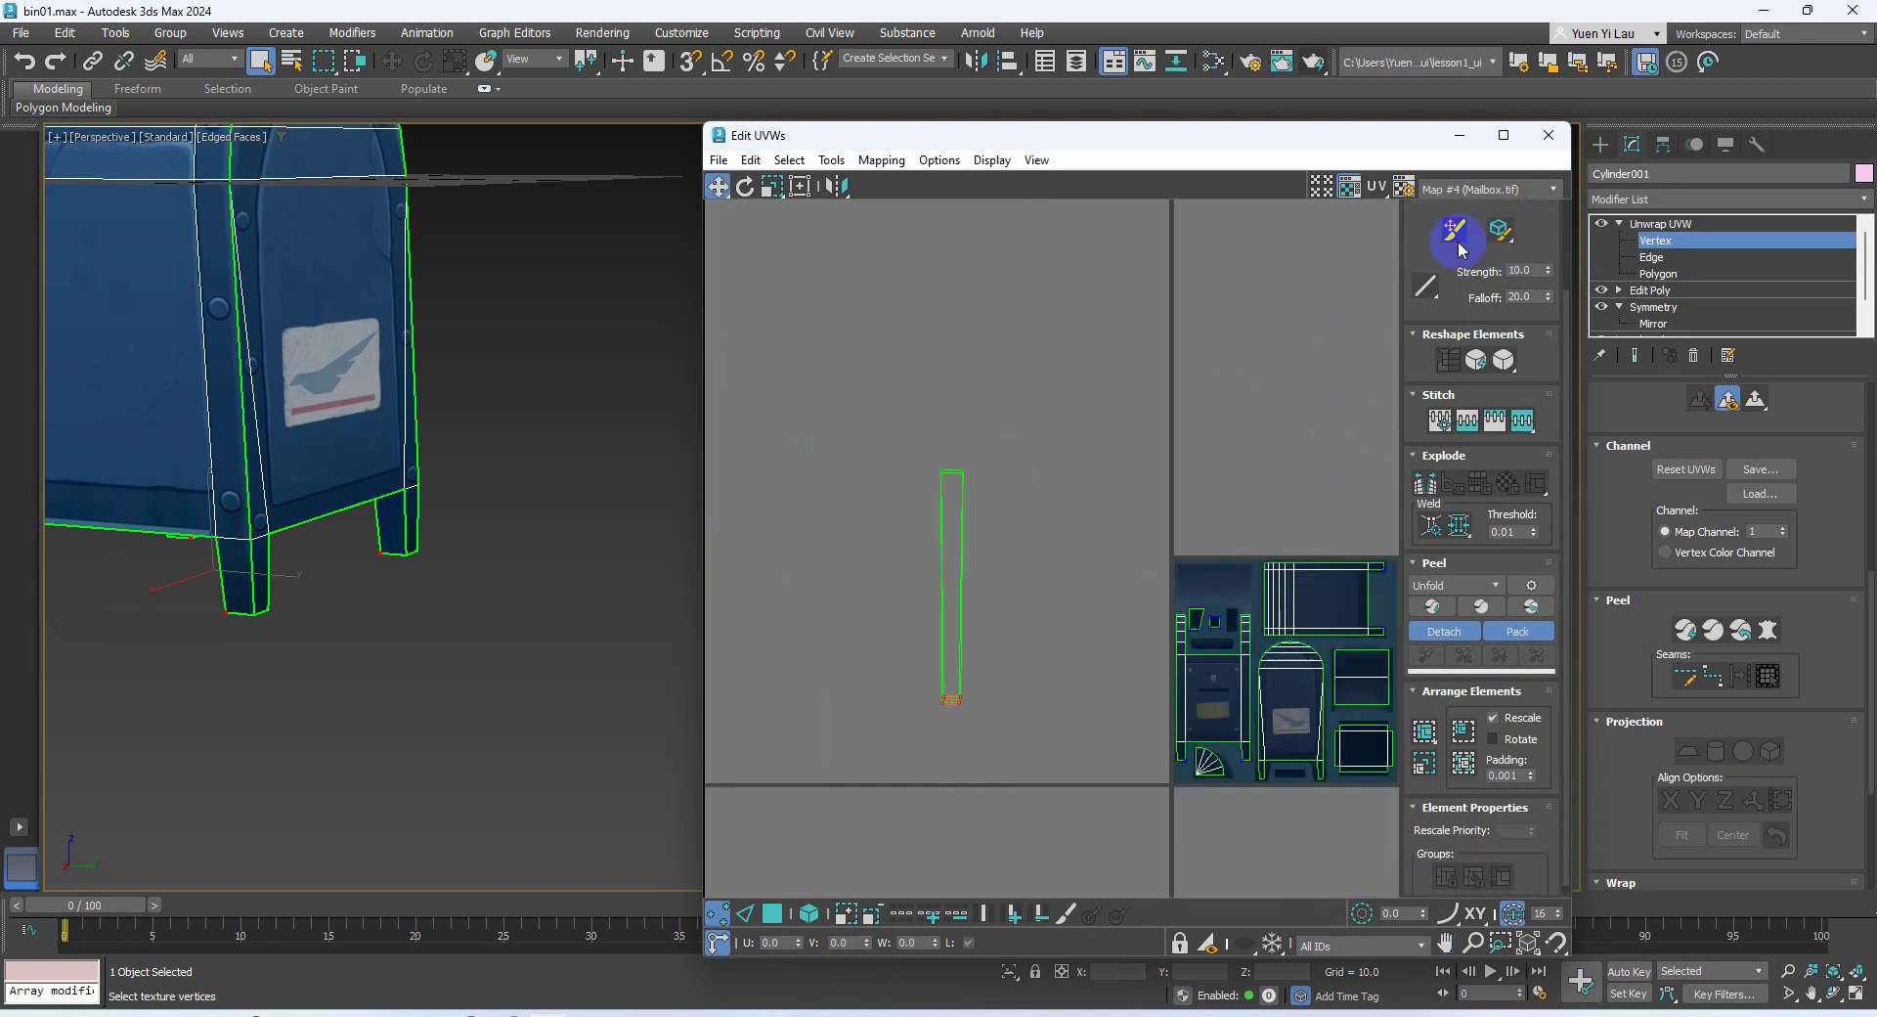
pyautogui.scroll(2, 1459, 249)
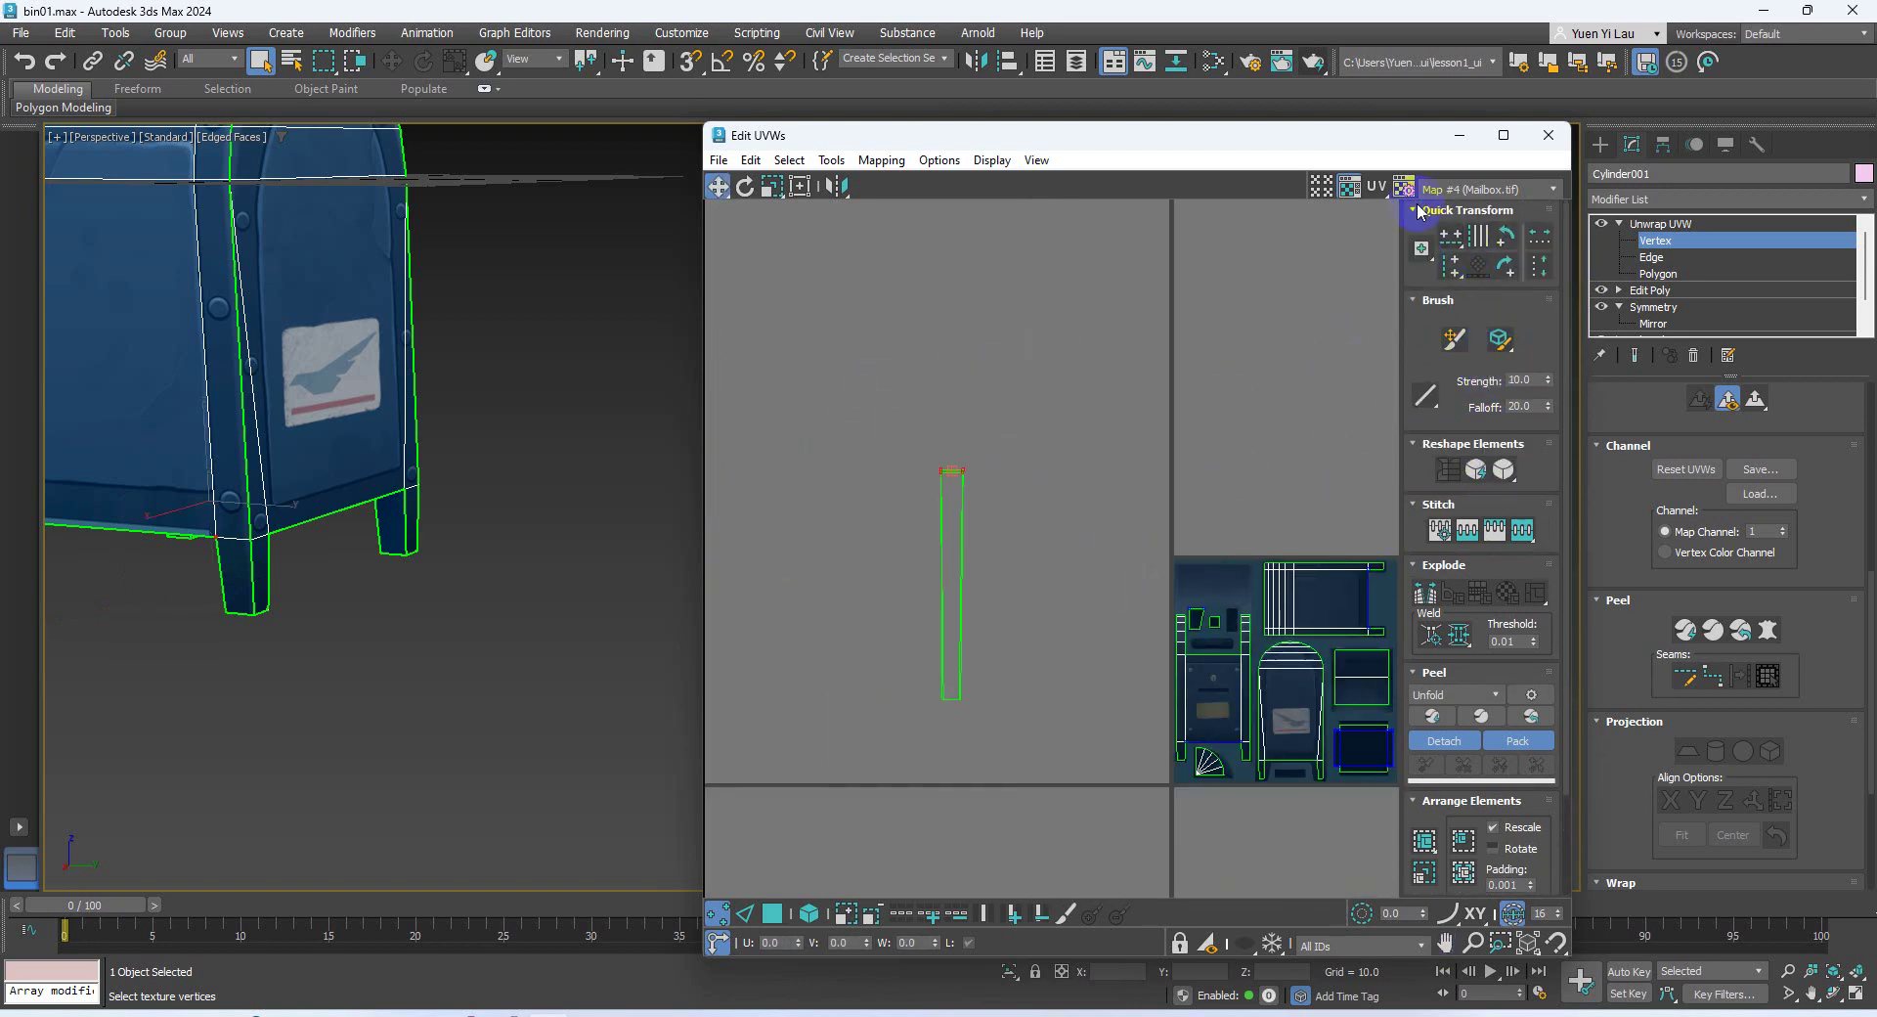
pyautogui.click(969, 792)
pyautogui.moveTo(957, 454); pyautogui.dragTo(958, 454)
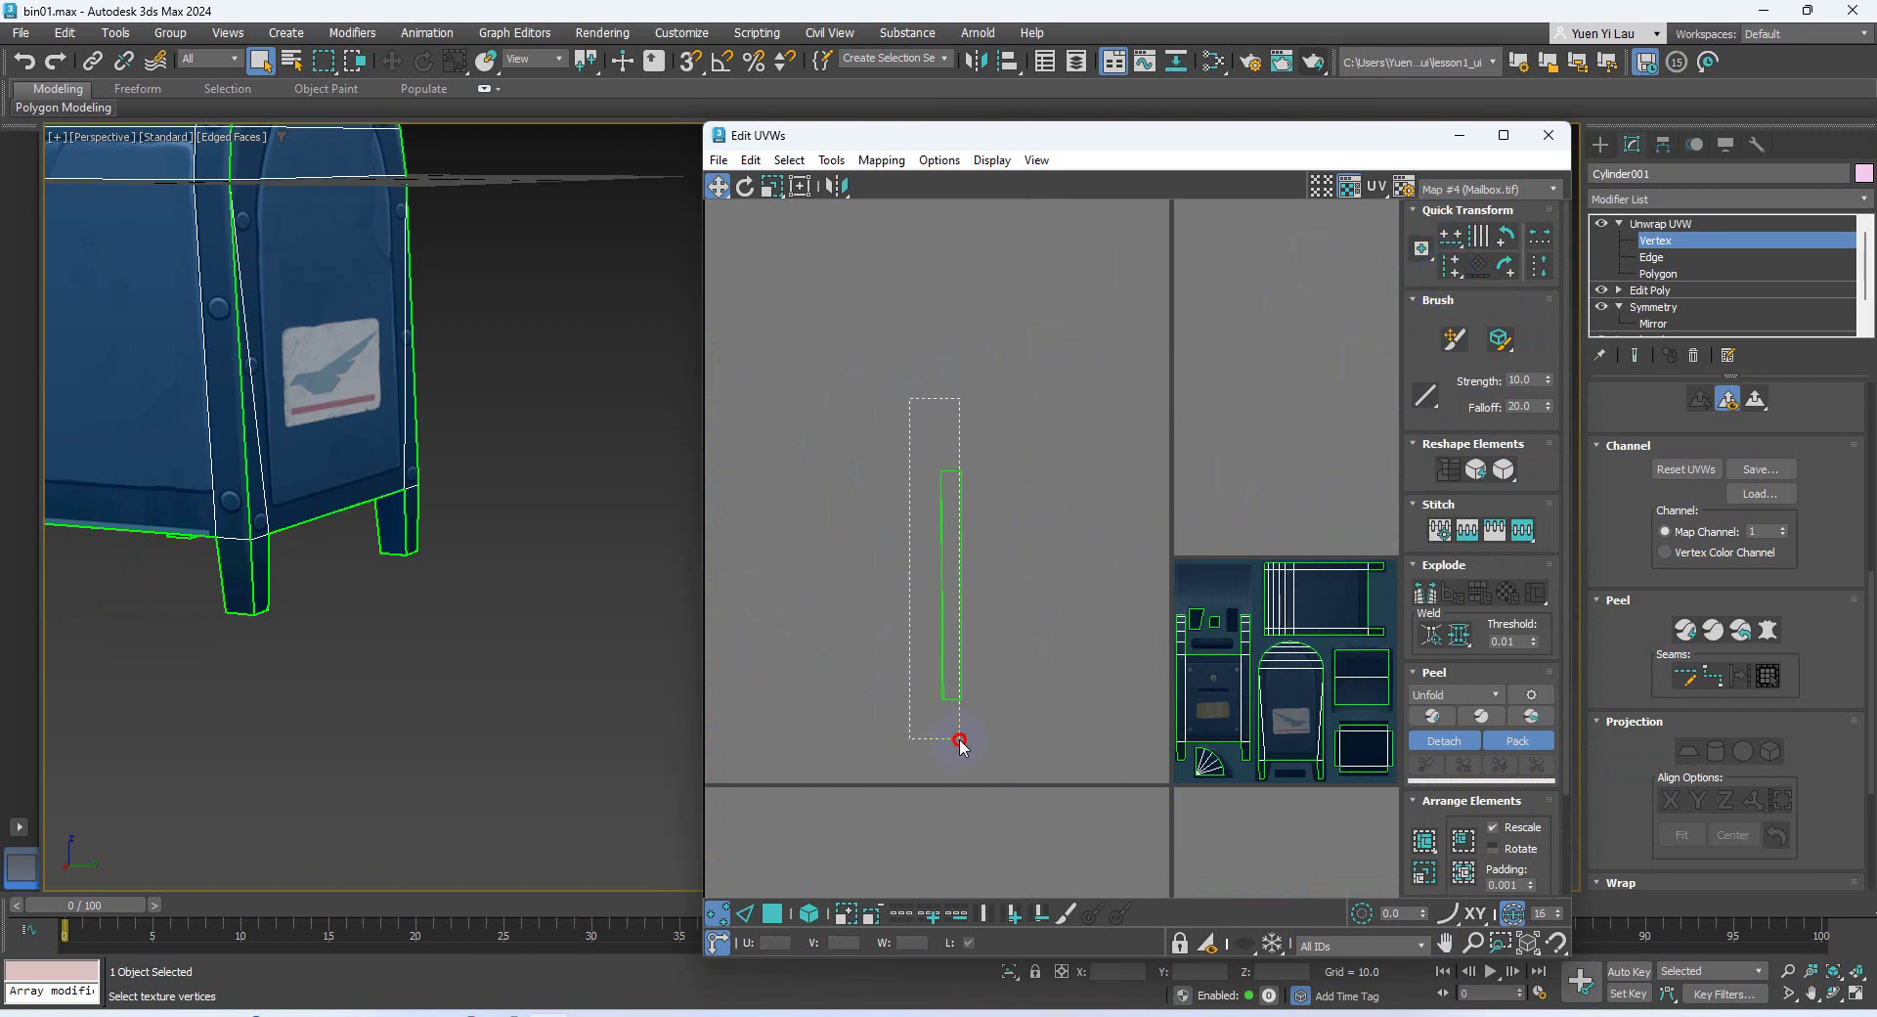
# Shorten the stacked strips by raising their lower vertices, and move them over the tall dark rectangle beside the small square
pyautogui.moveTo(955, 743); pyautogui.dragTo(956, 742)
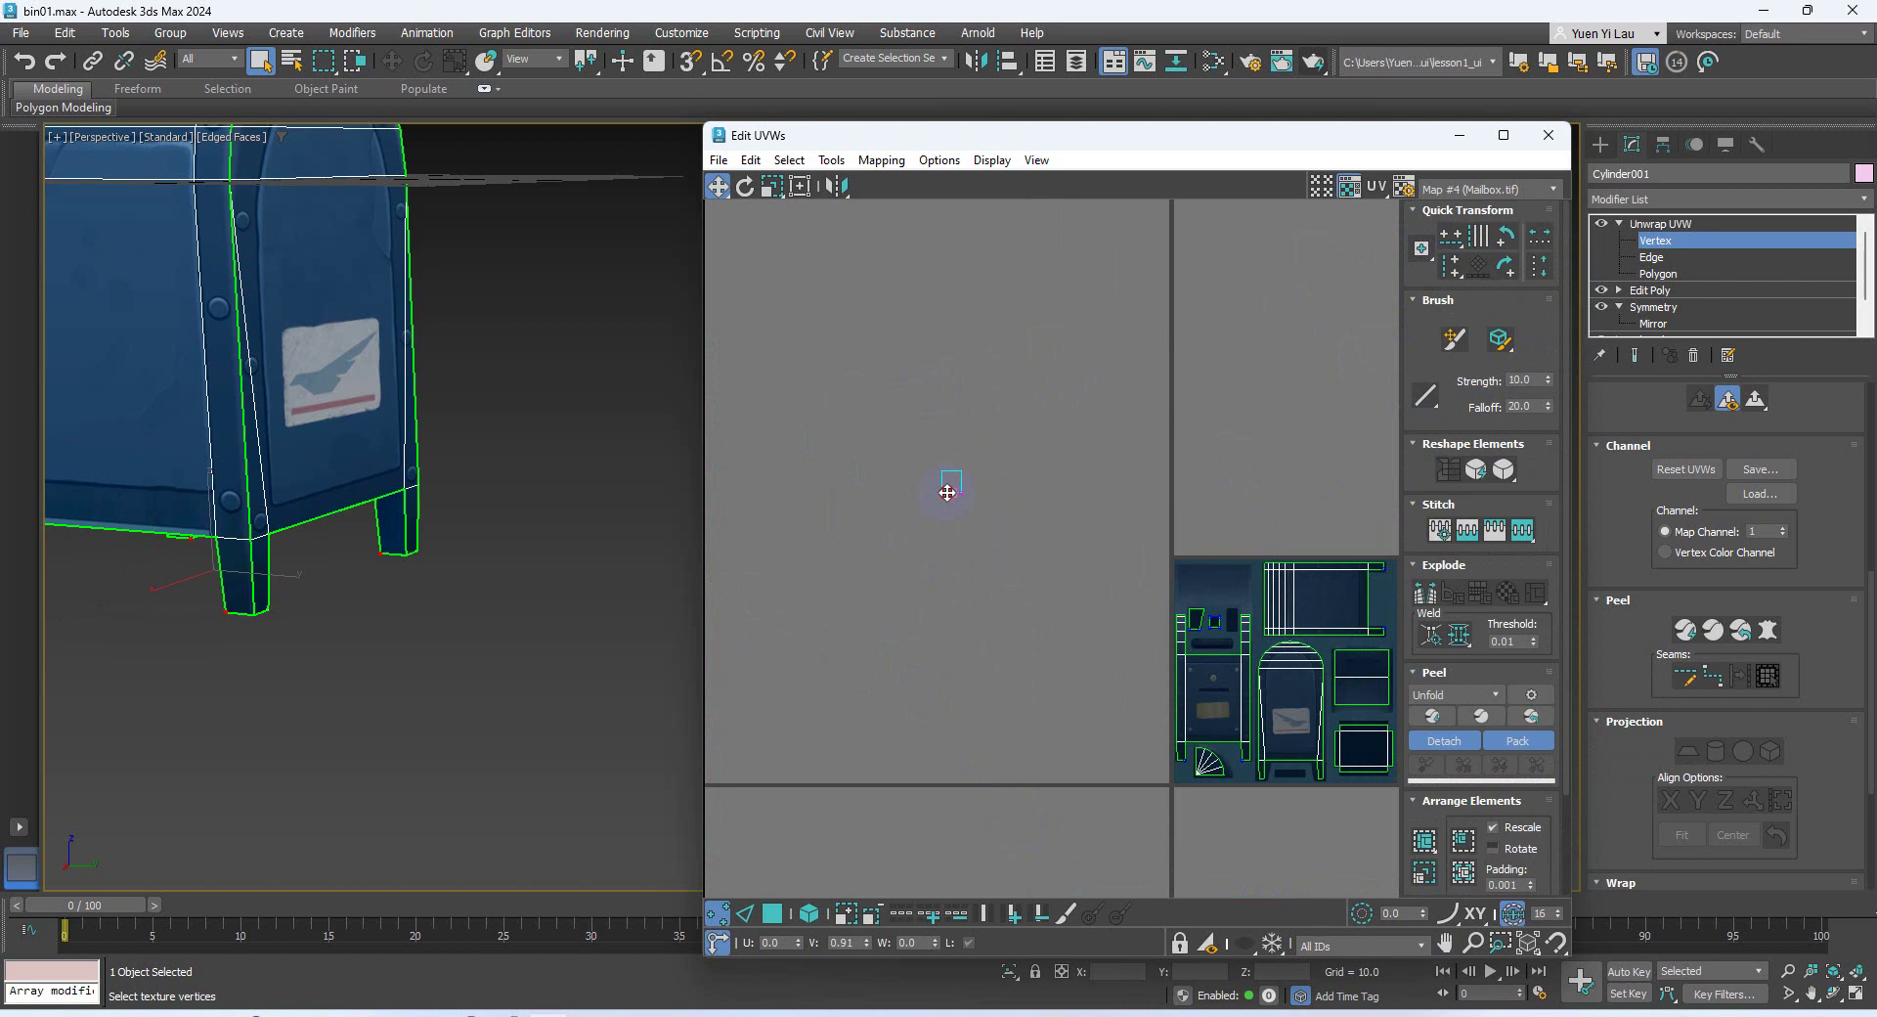
pyautogui.scroll(8, 1273, 605)
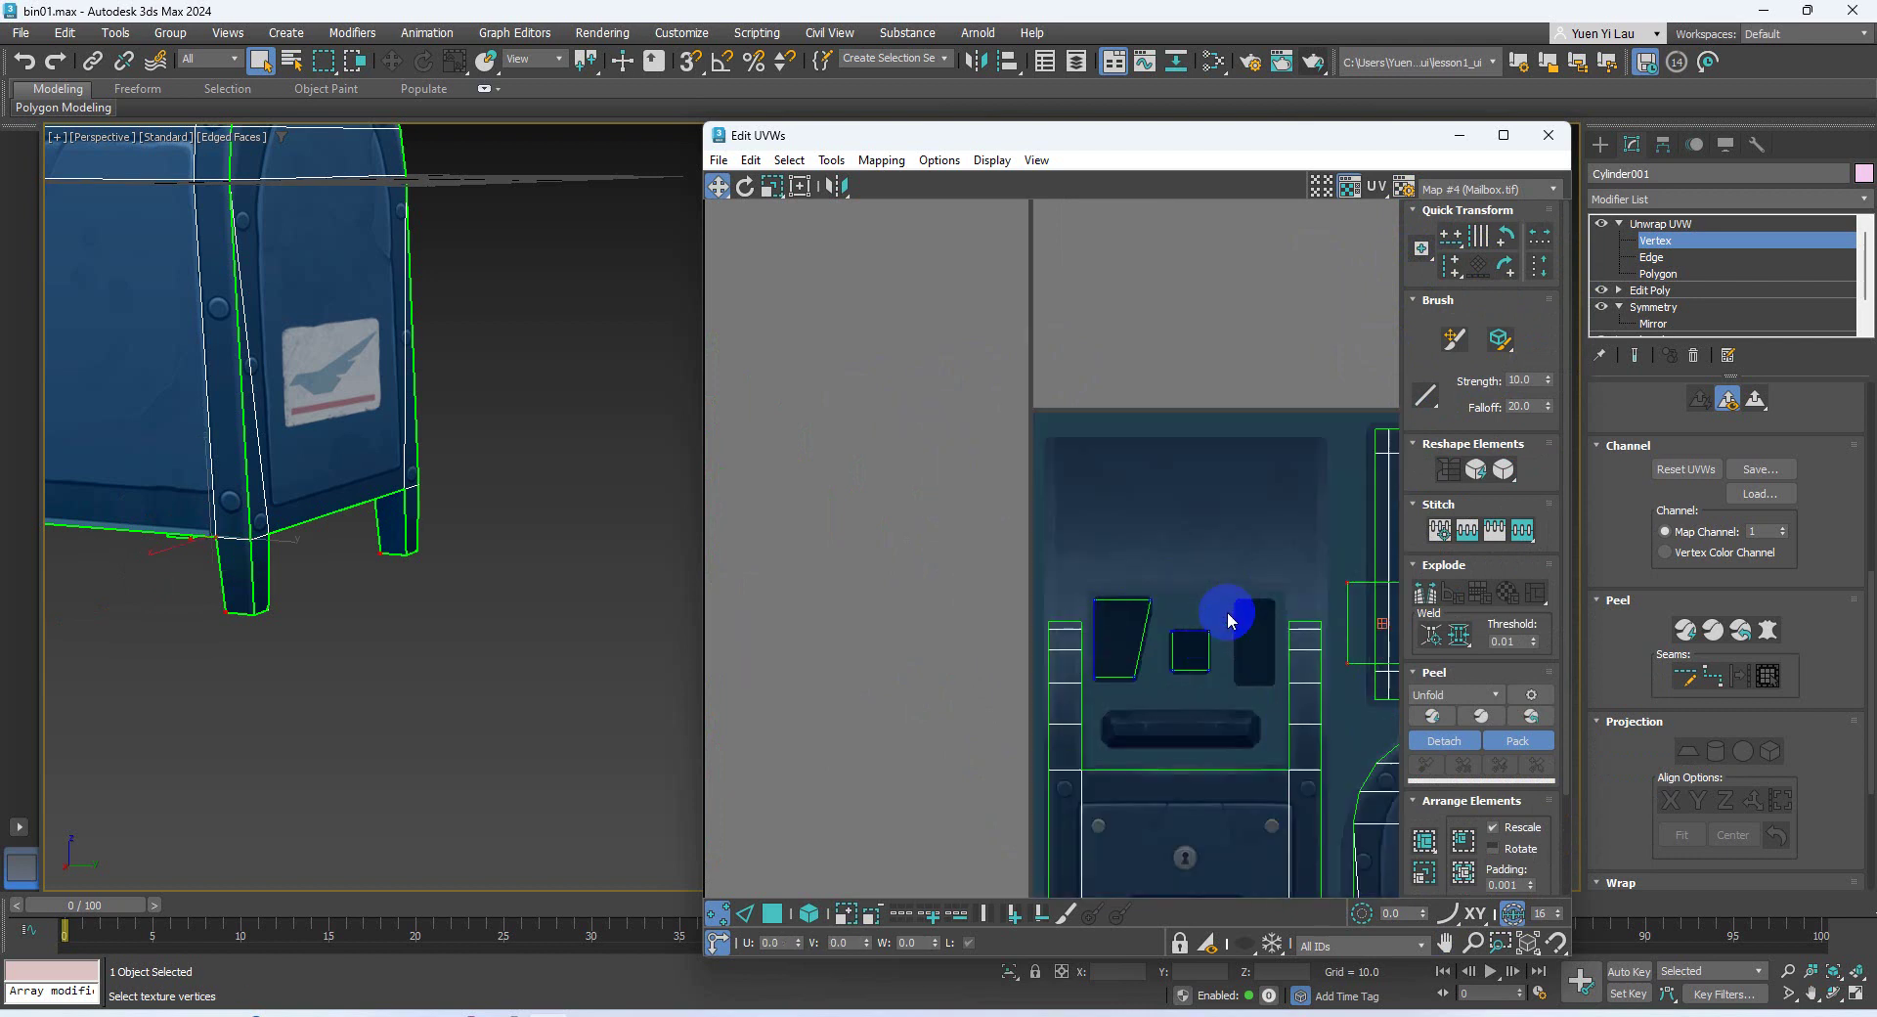
pyautogui.moveTo(1224, 502); pyautogui.dragTo(979, 533)
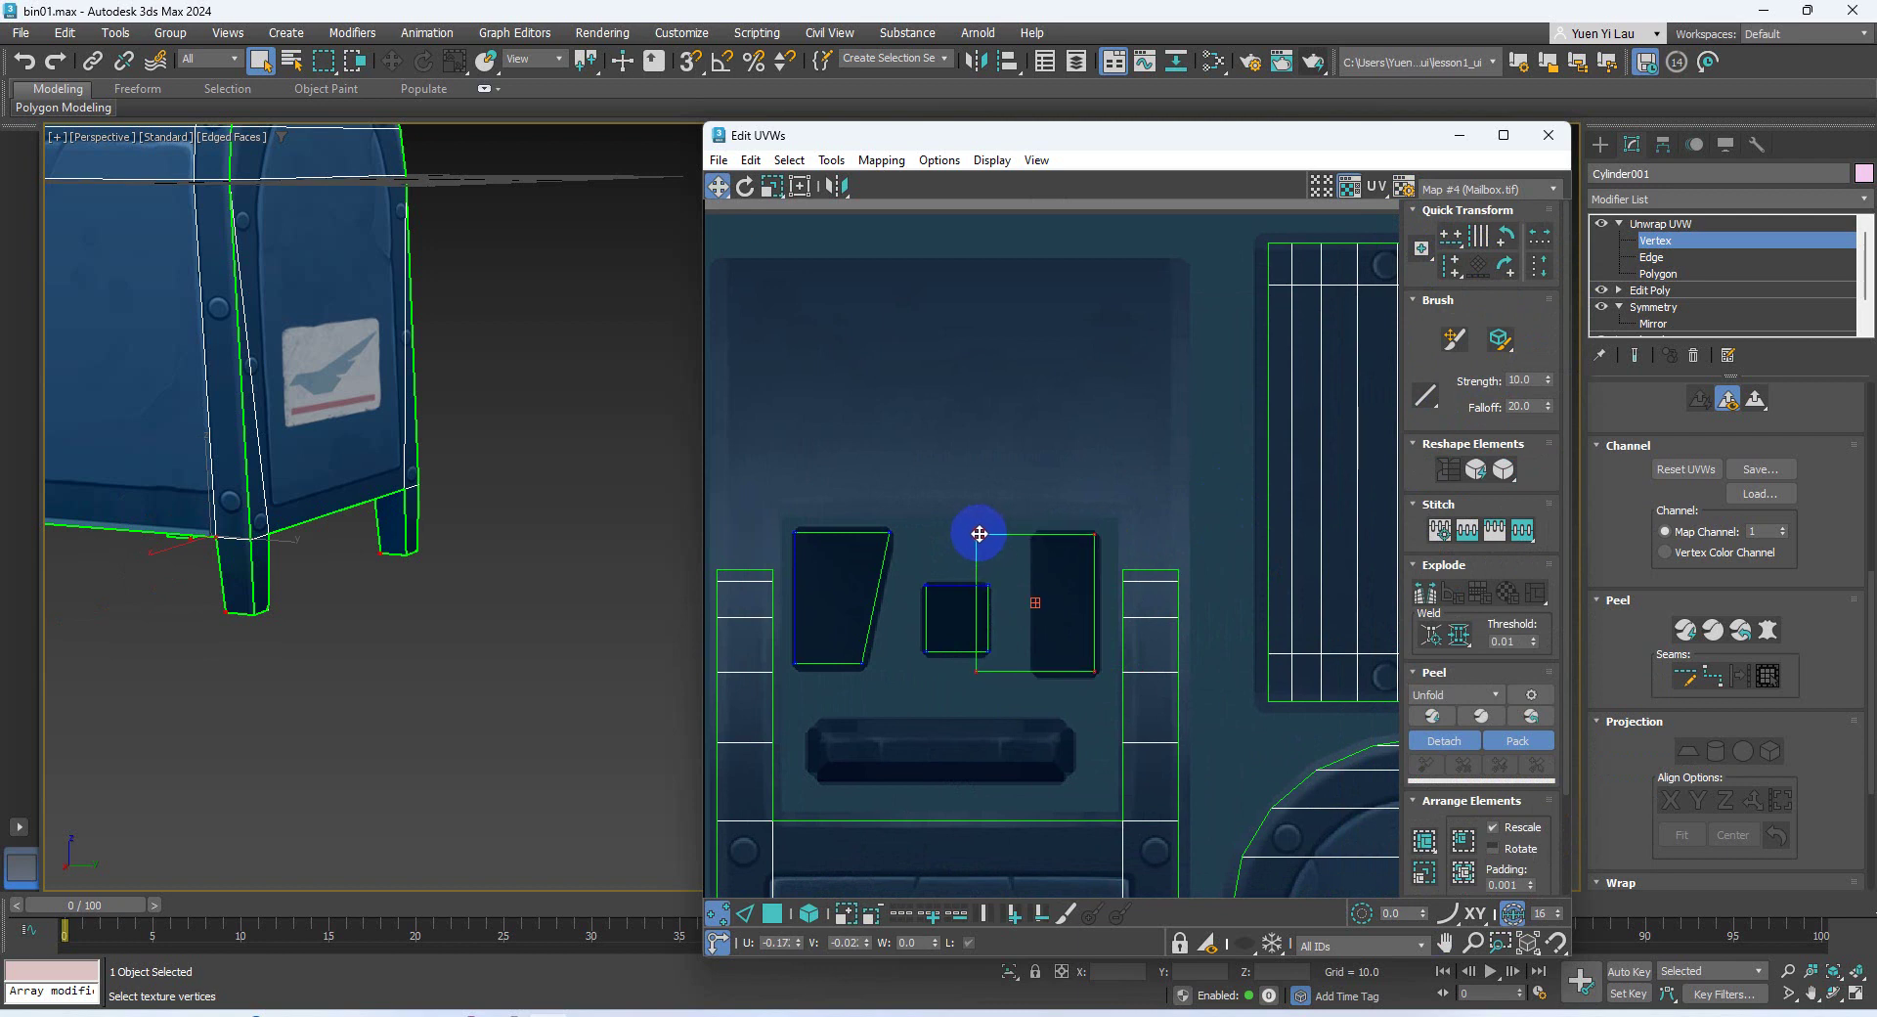
# Narrow the stacked leg strips to fit the tall dark rectangle by moving their outer vertices inward, and close the UV editor
pyautogui.click(960, 510)
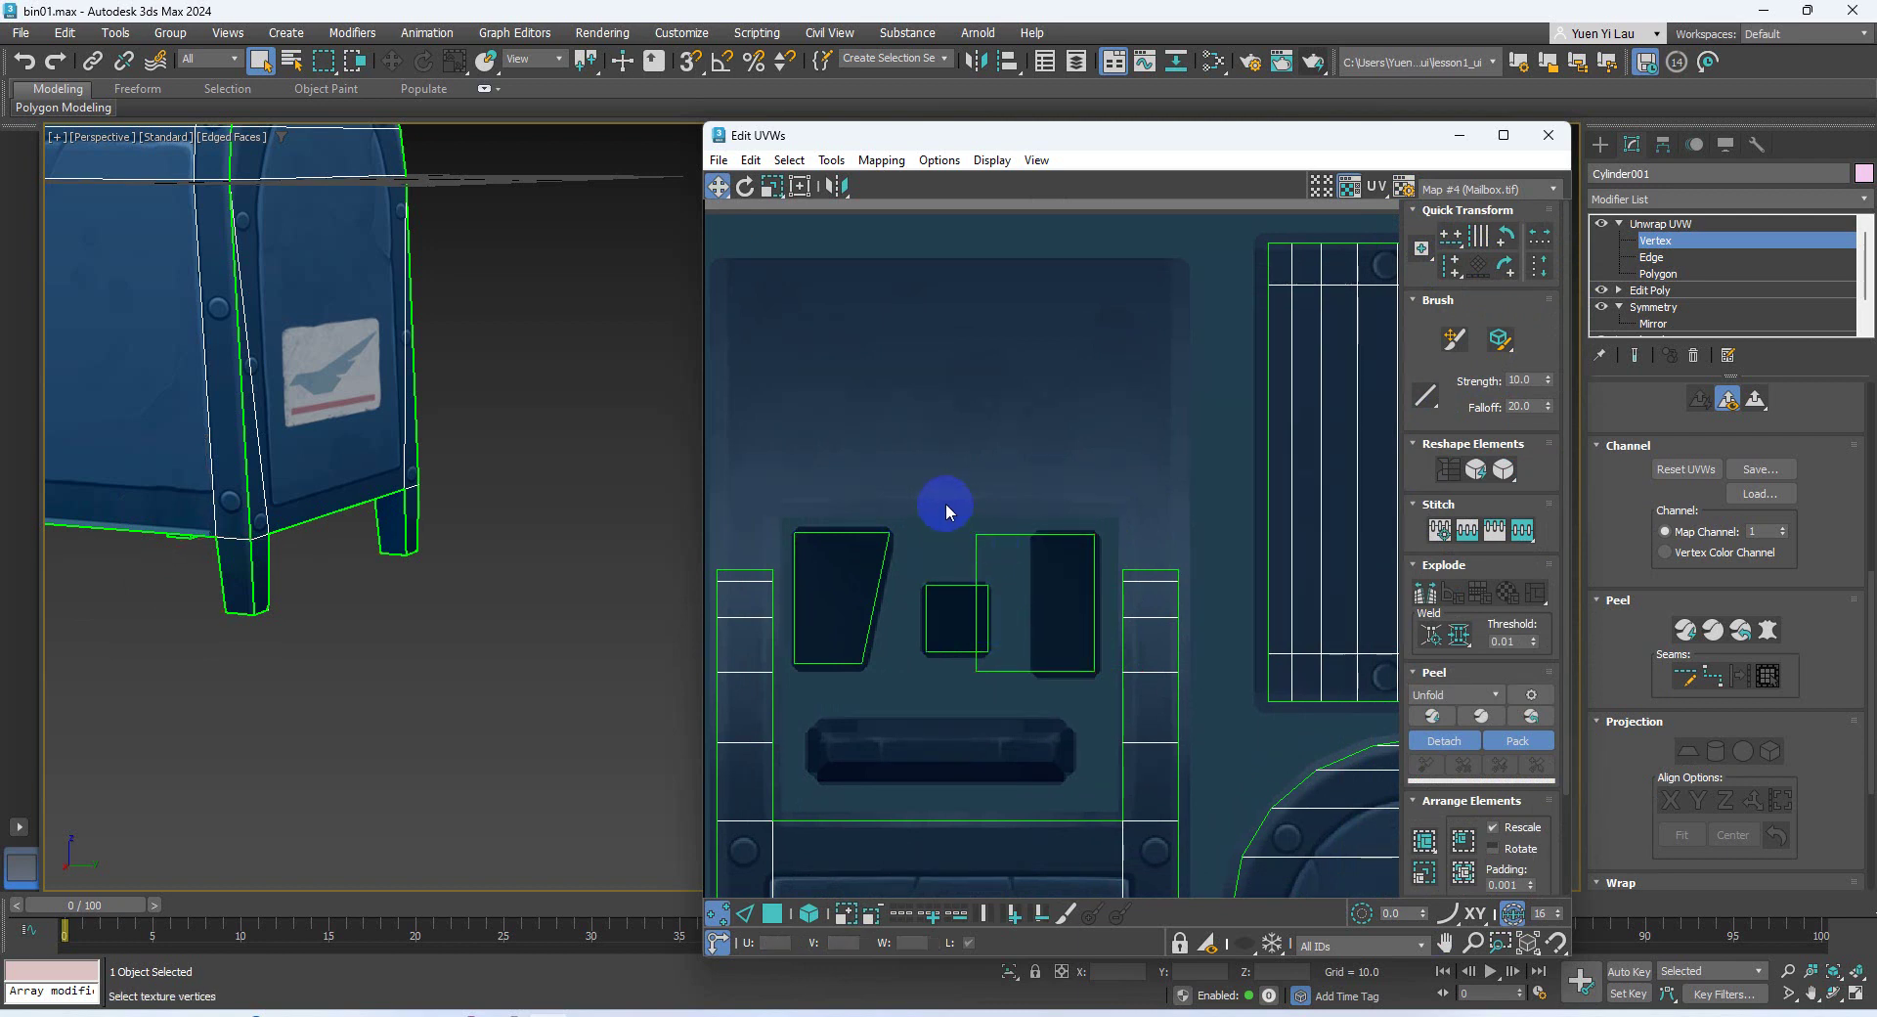
pyautogui.click(976, 534)
pyautogui.moveTo(962, 665); pyautogui.dragTo(1038, 673)
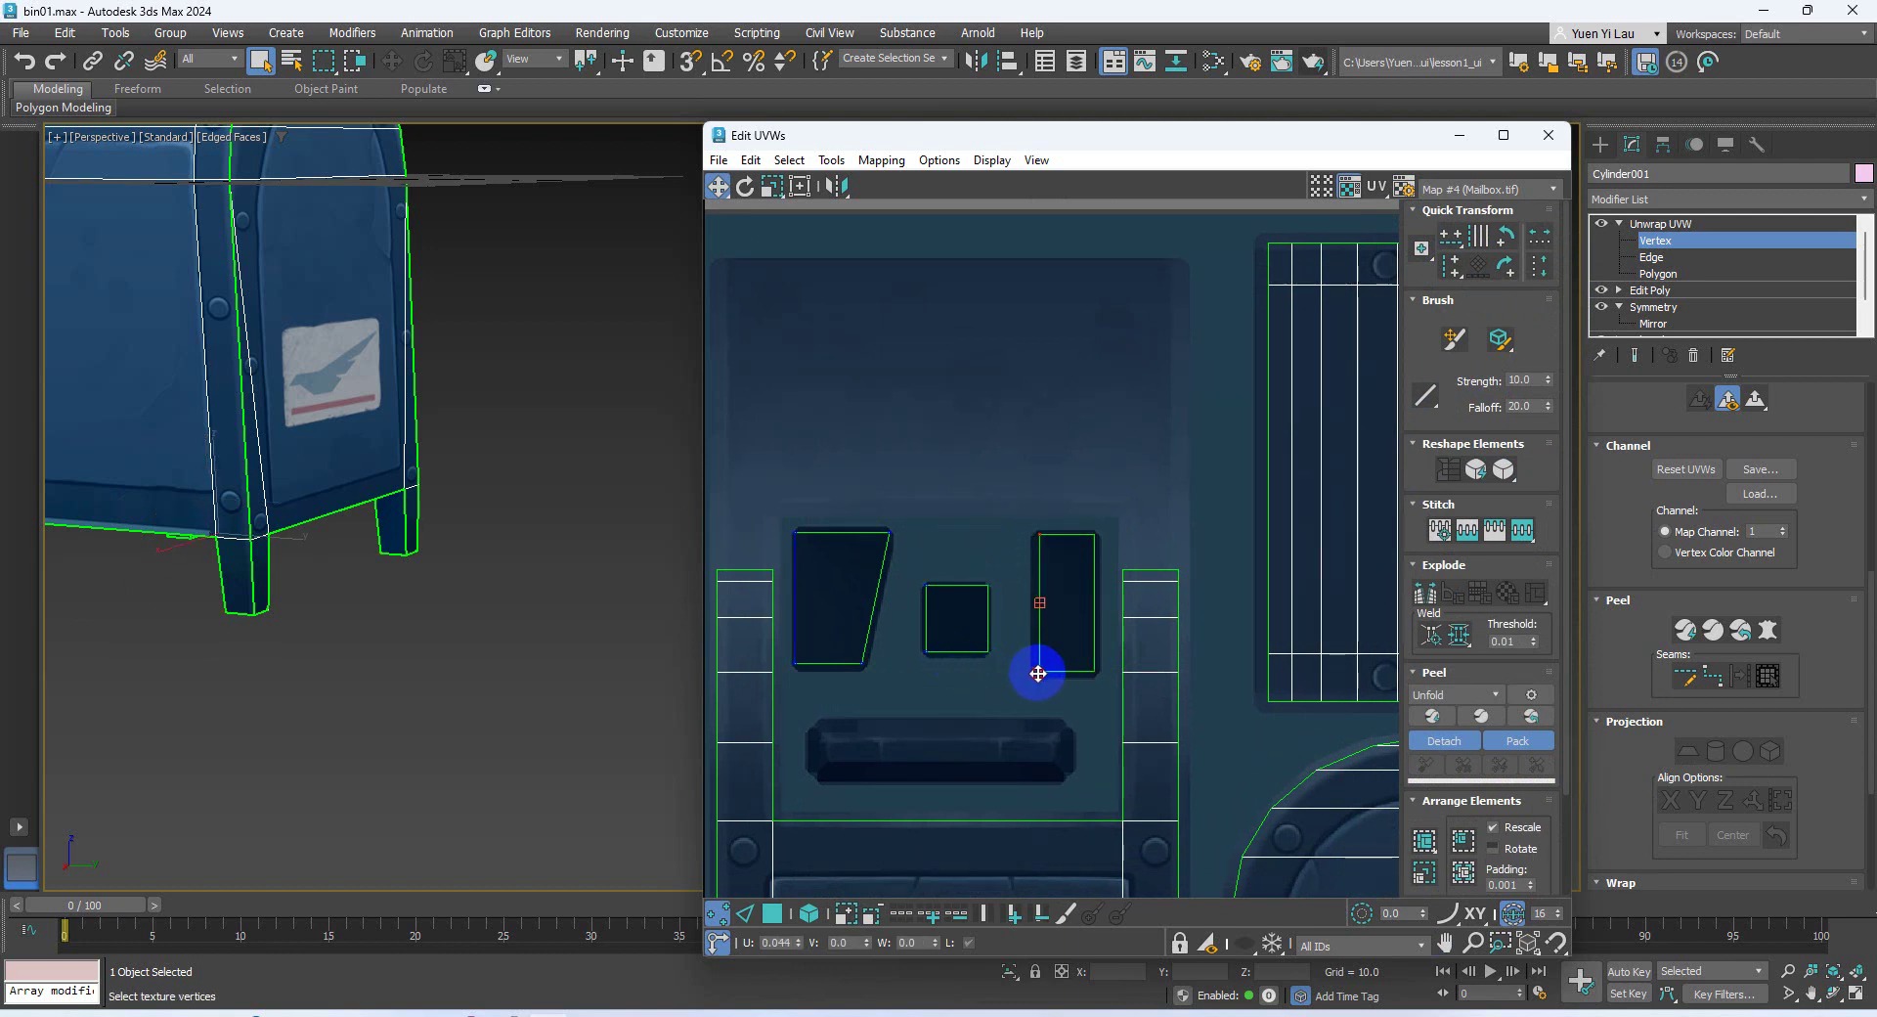
pyautogui.click(521, 628)
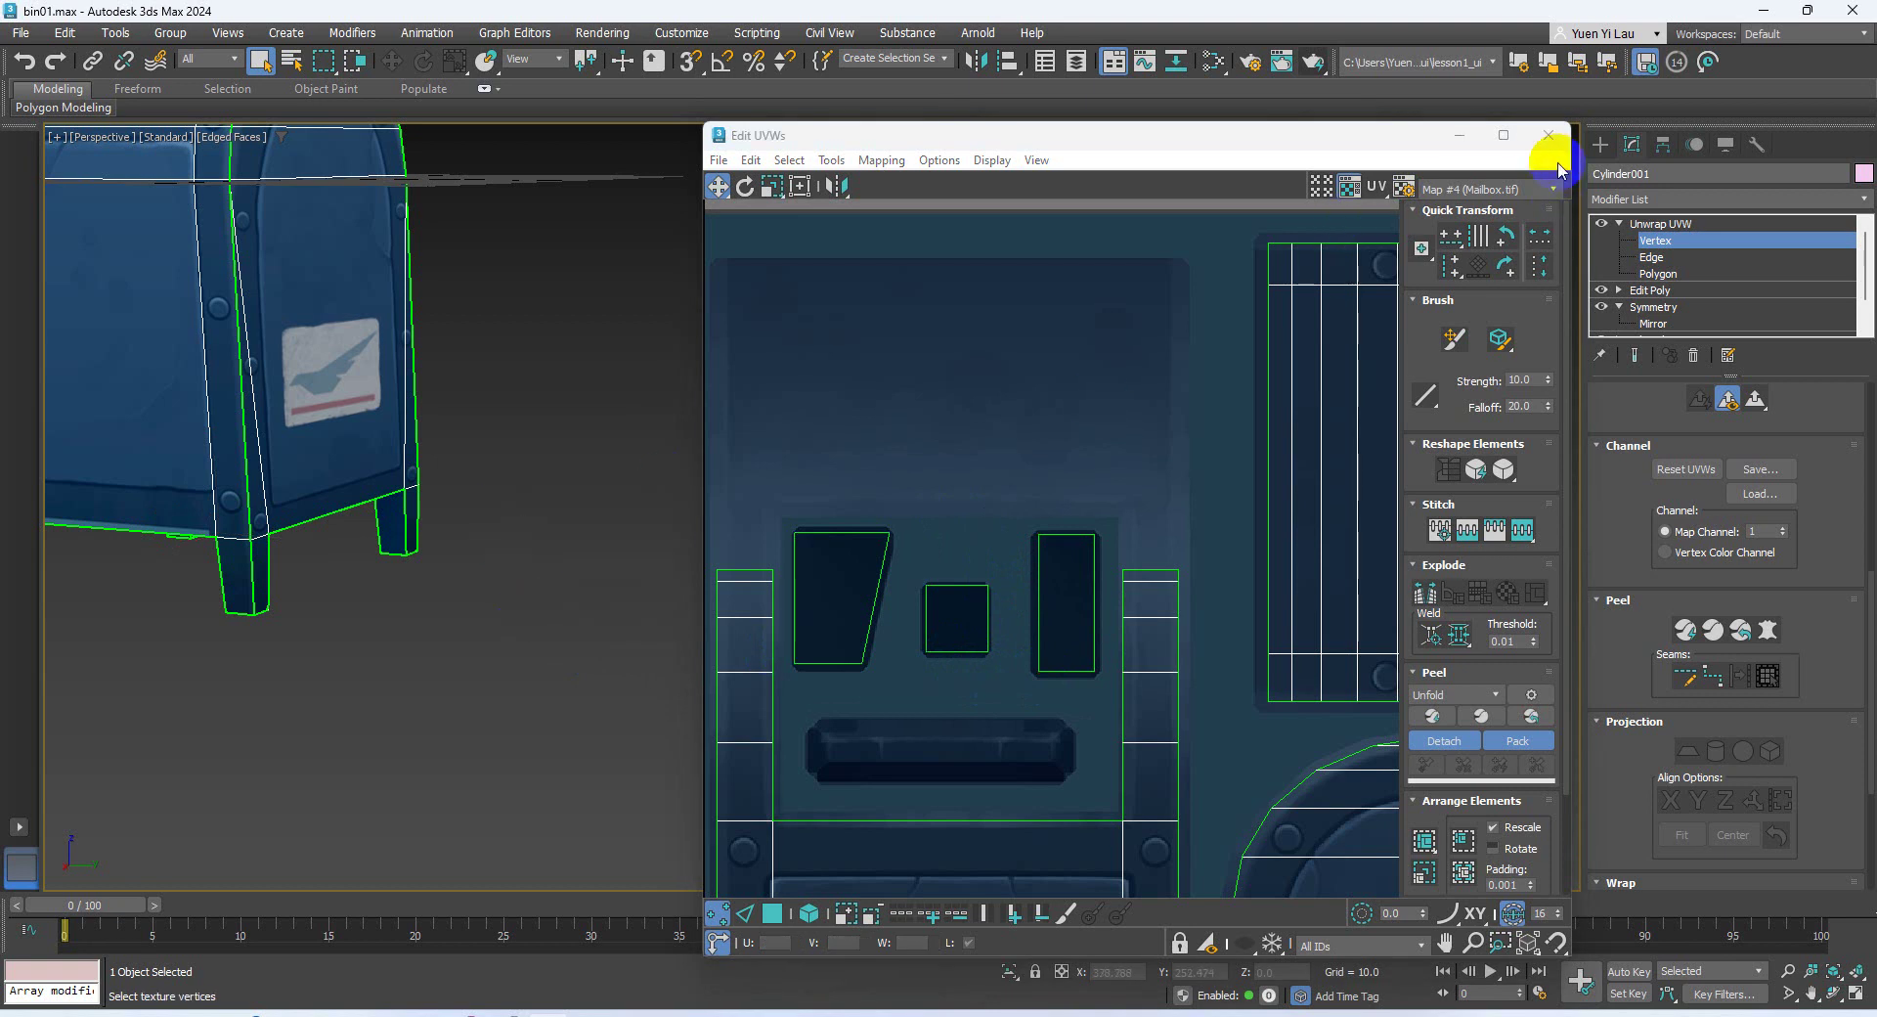
pyautogui.click(1548, 135)
# Turn off the edged-faces display, leave the vertex level of the mailbox body's Unwrap UVW, and select the handle
pyautogui.moveTo(571, 315)
pyautogui.keyDown('alt'); pyautogui.mouseDown(button='middle')
pyautogui.moveTo(530, 305)
pyautogui.moveTo(567, 360)
pyautogui.moveTo(471, 305)
pyautogui.moveTo(742, 461)
pyautogui.mouseUp(button='middle'); pyautogui.keyUp('alt')
pyautogui.press('F4')
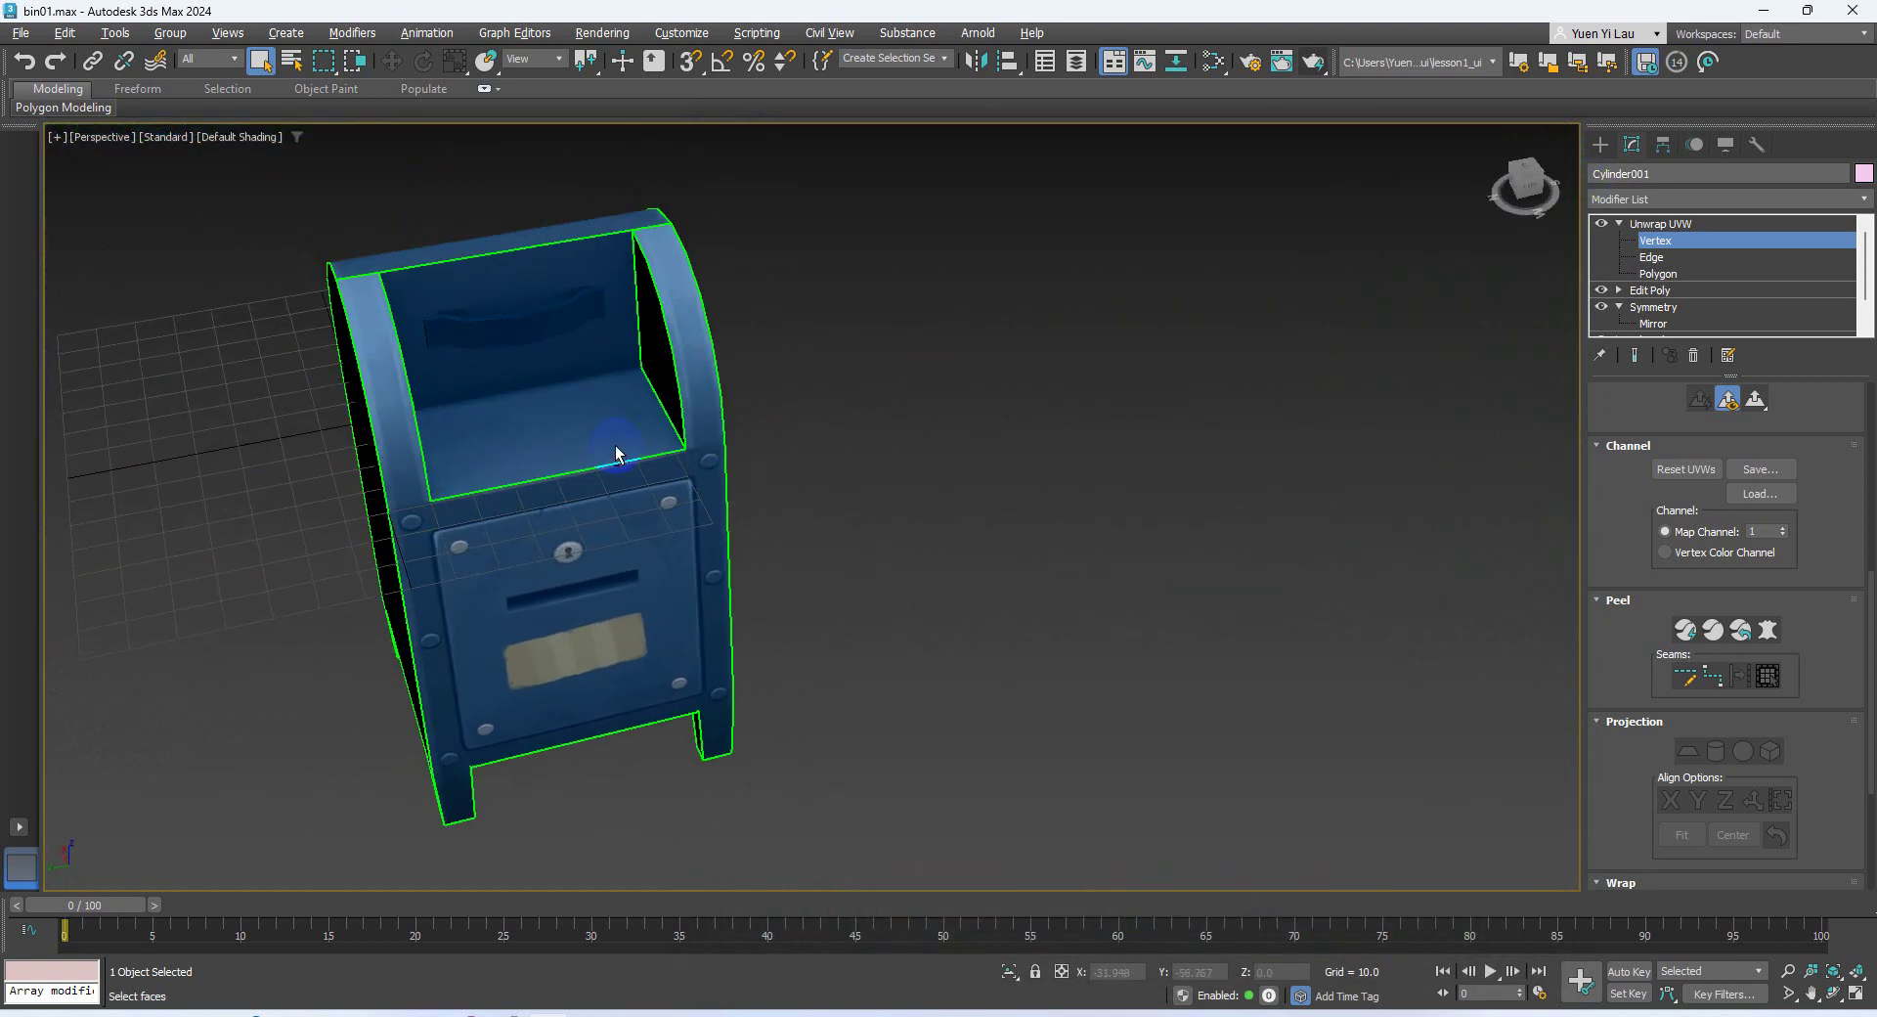
pyautogui.moveTo(614, 444)
pyautogui.keyDown('alt'); pyautogui.mouseDown(button='middle')
pyautogui.moveTo(553, 354)
pyautogui.moveTo(598, 367)
pyautogui.moveTo(611, 411)
pyautogui.mouseUp(button='middle'); pyautogui.keyUp('alt')
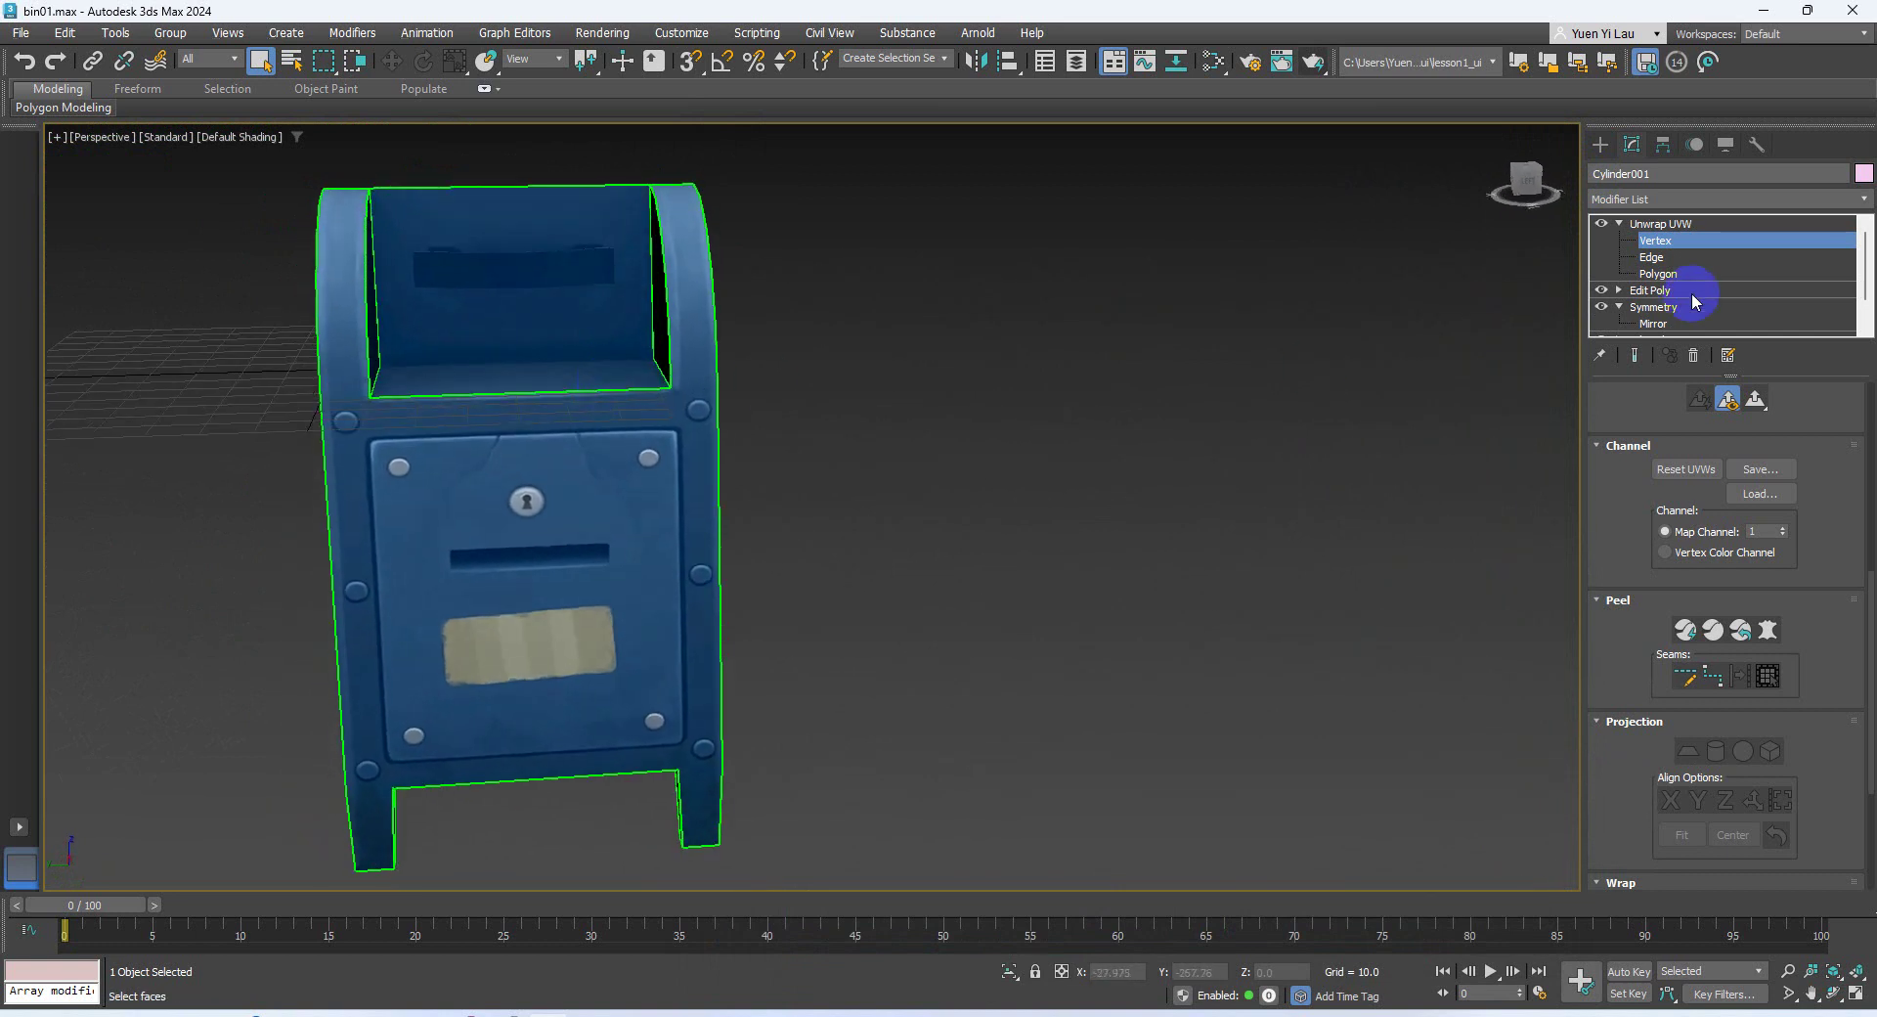
pyautogui.click(1700, 244)
pyautogui.click(978, 230)
pyautogui.click(492, 213)
# Leave the edge level of the handle's Unwrap UVW modifier and collapse its entry in the modifier stack
pyautogui.press('2')
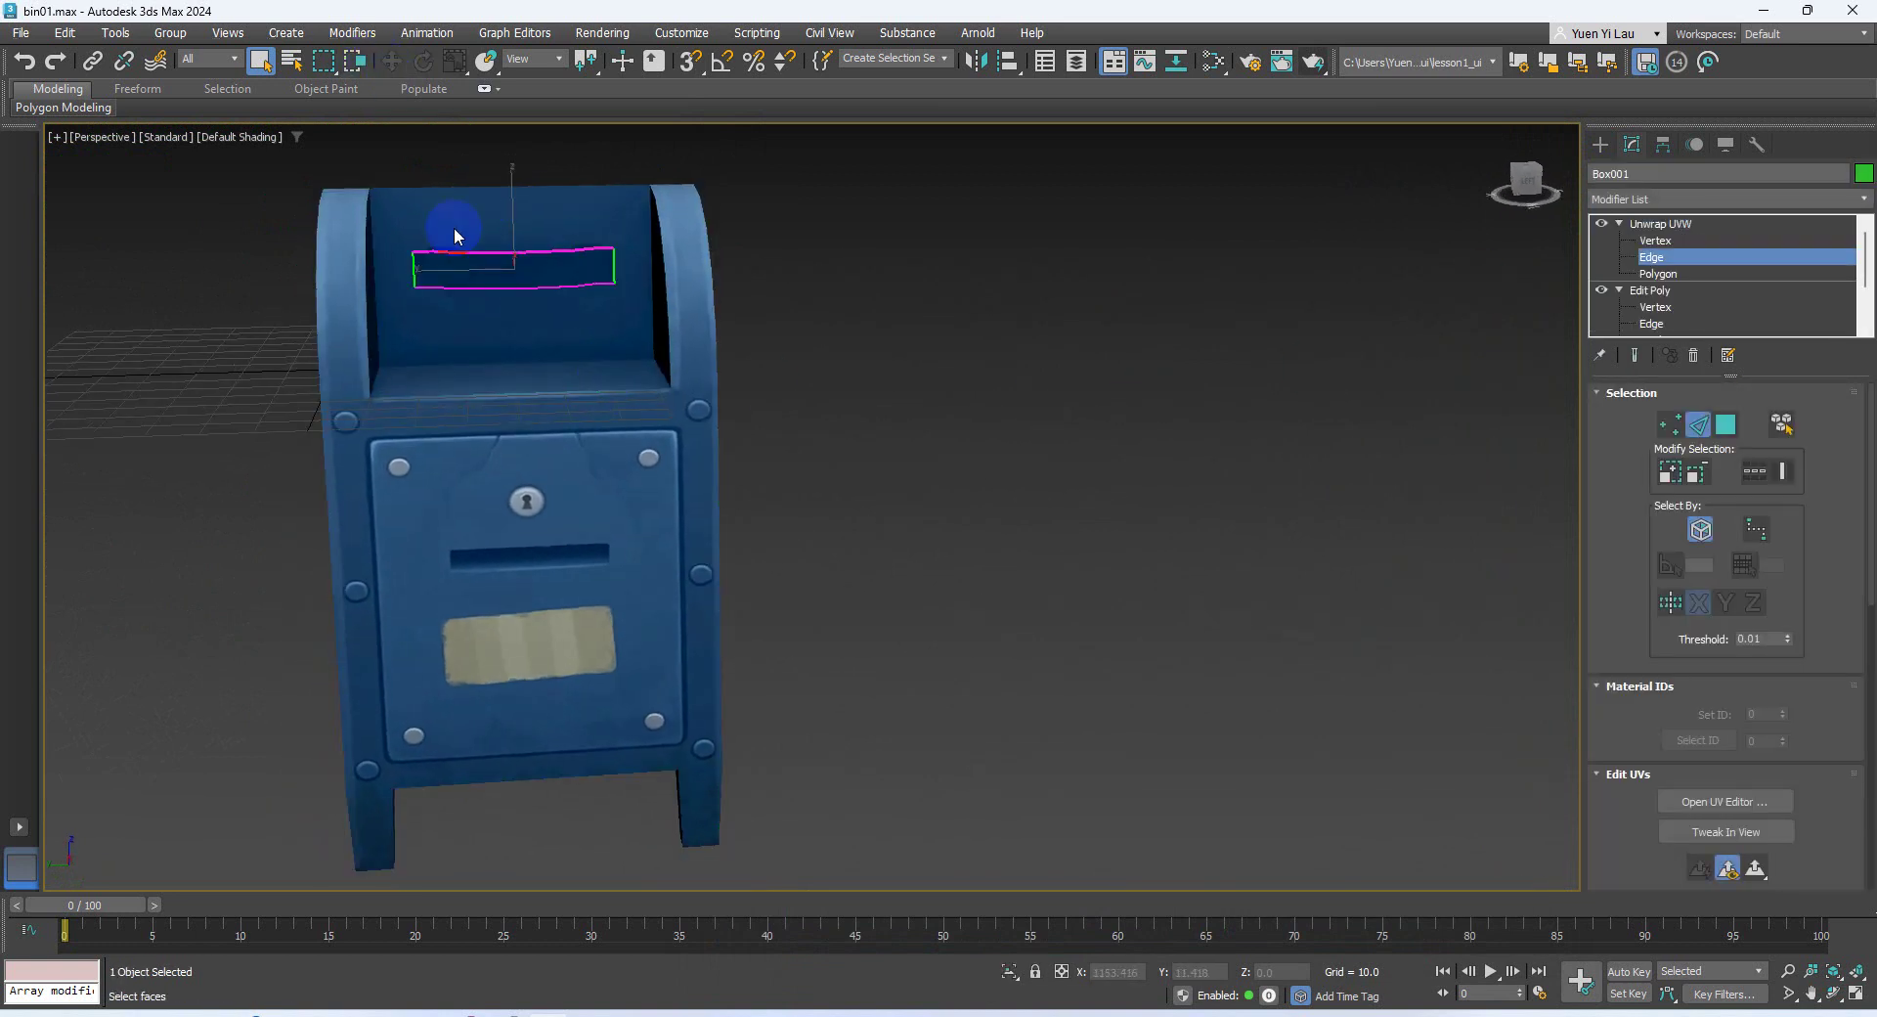
pyautogui.click(755, 252)
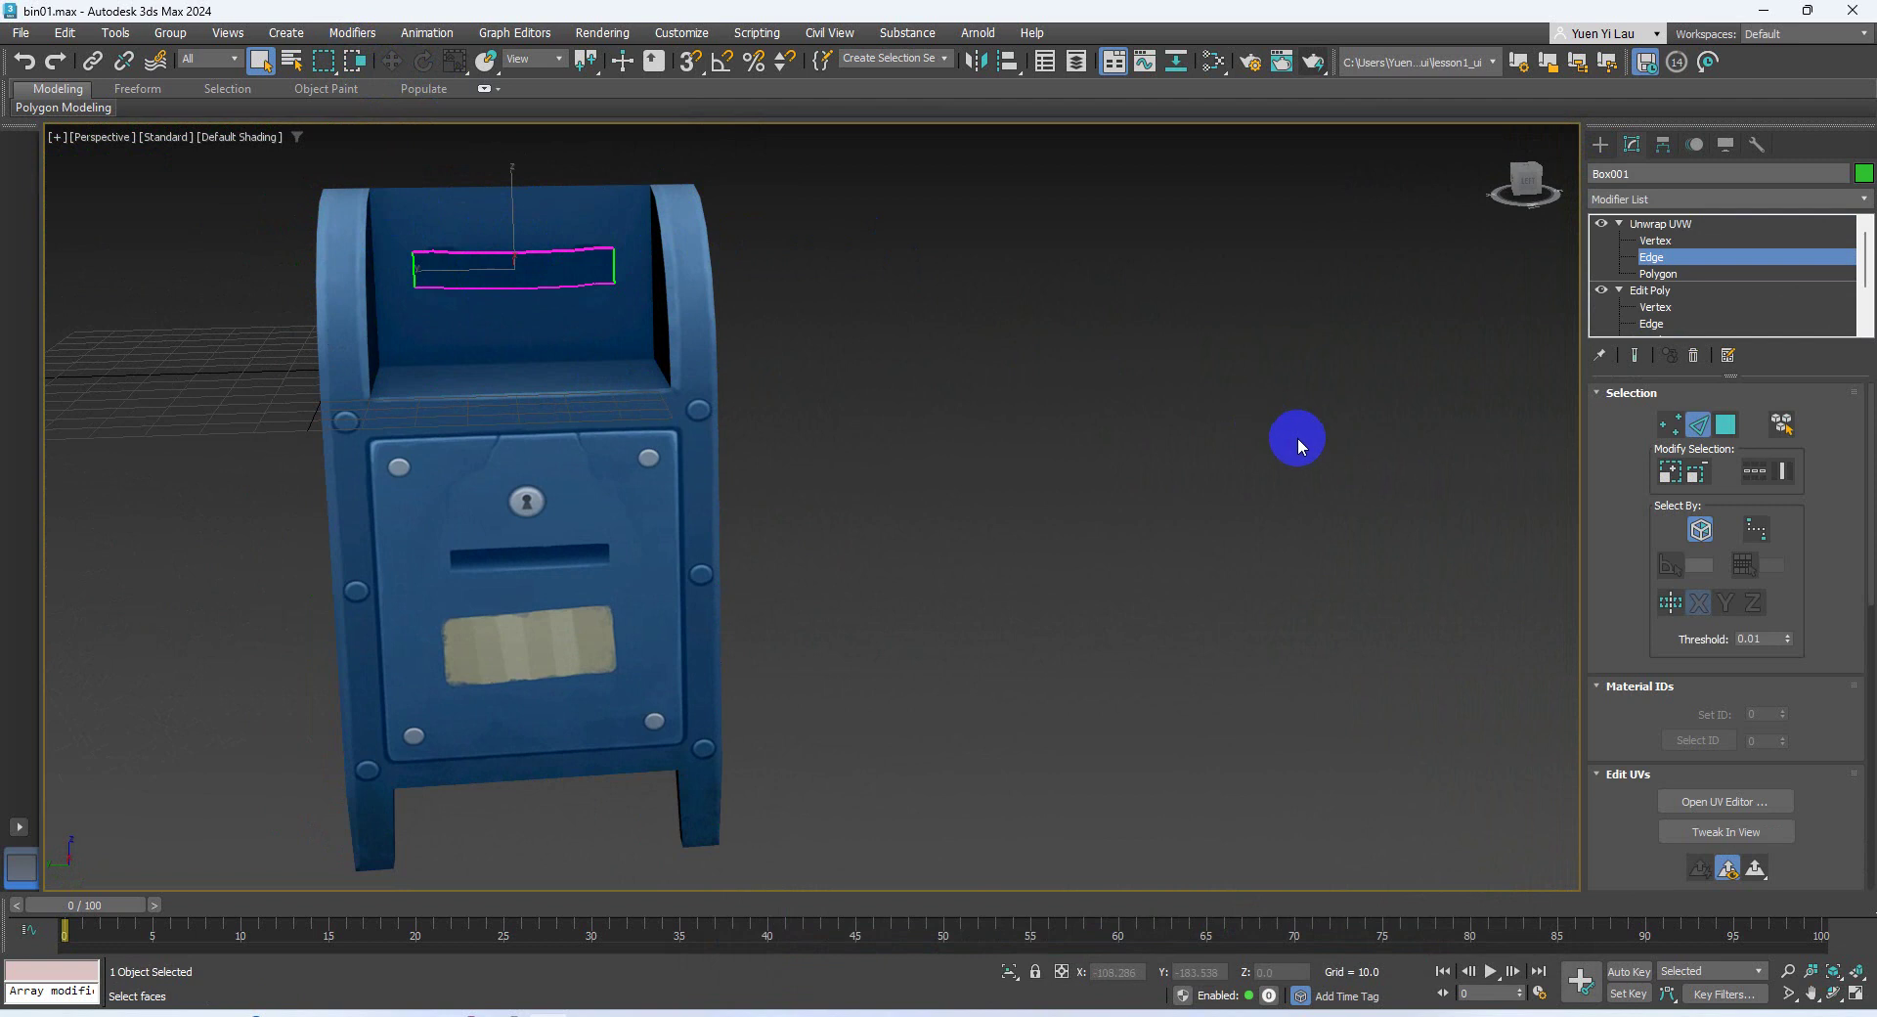
pyautogui.click(1306, 438)
pyautogui.click(1670, 259)
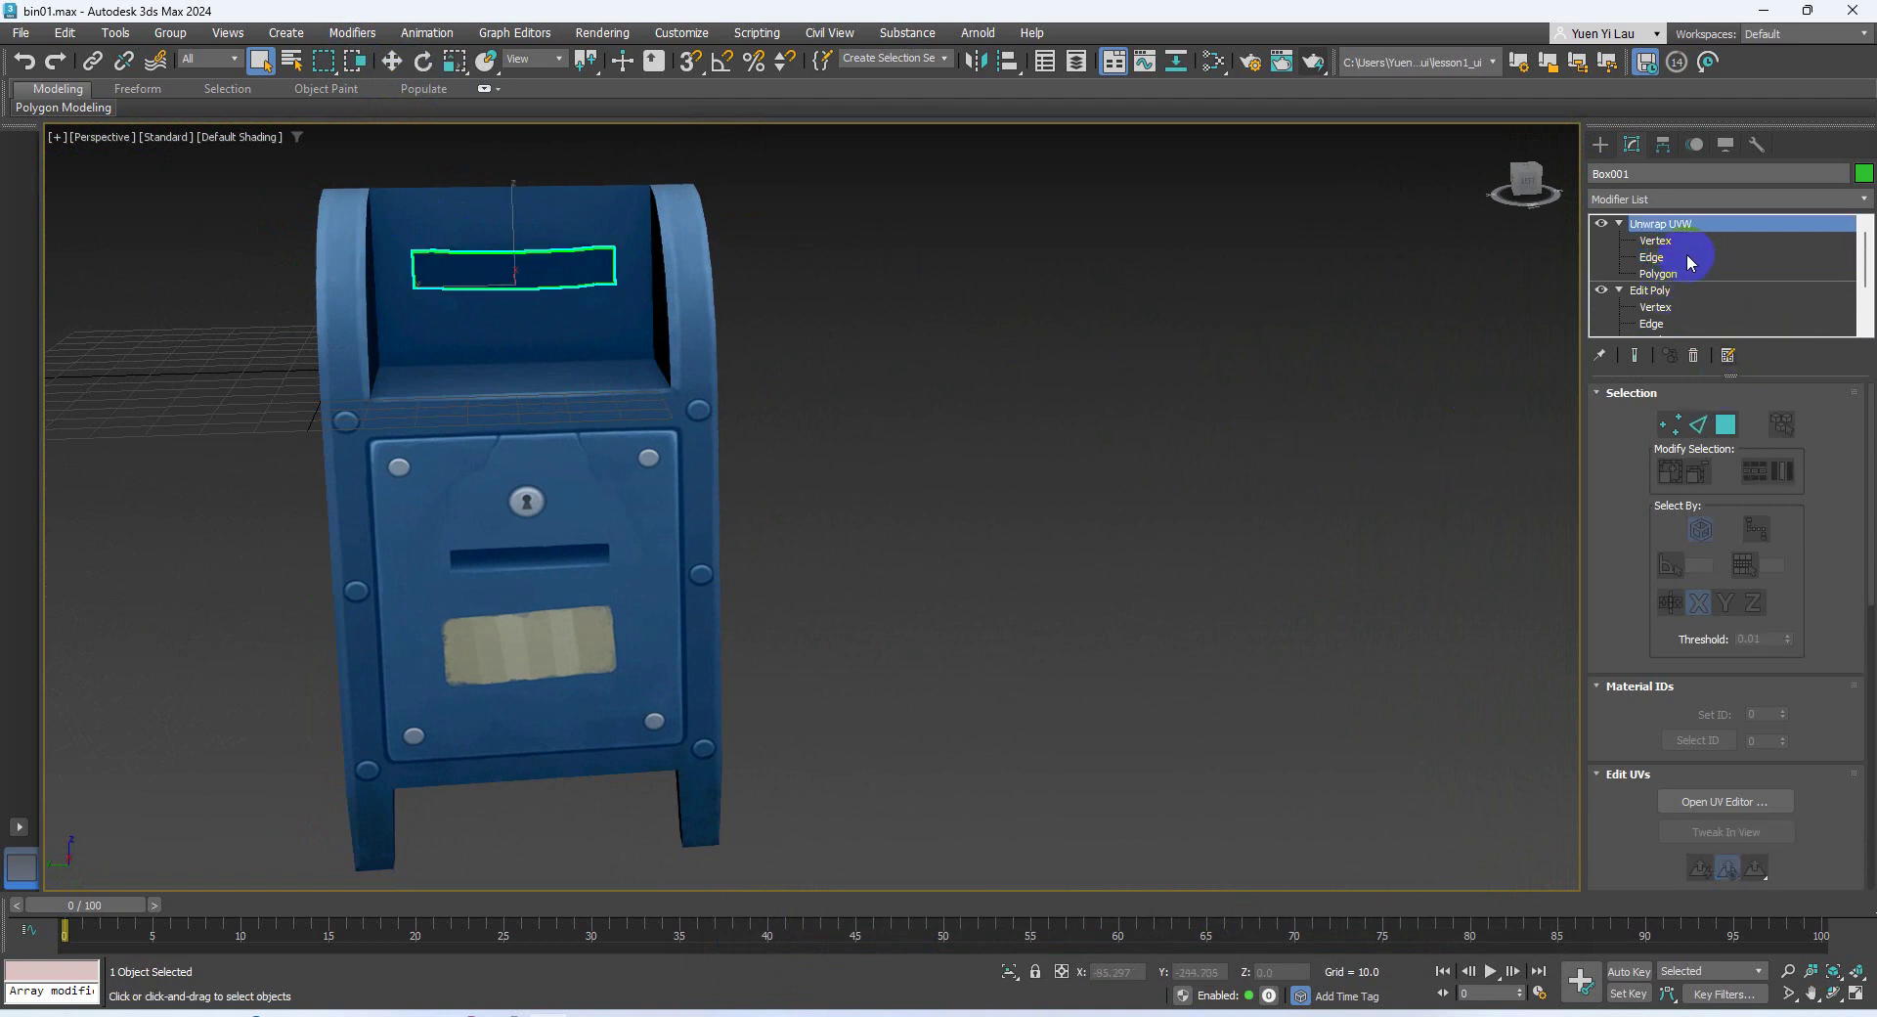
pyautogui.click(1702, 256)
pyautogui.click(1629, 224)
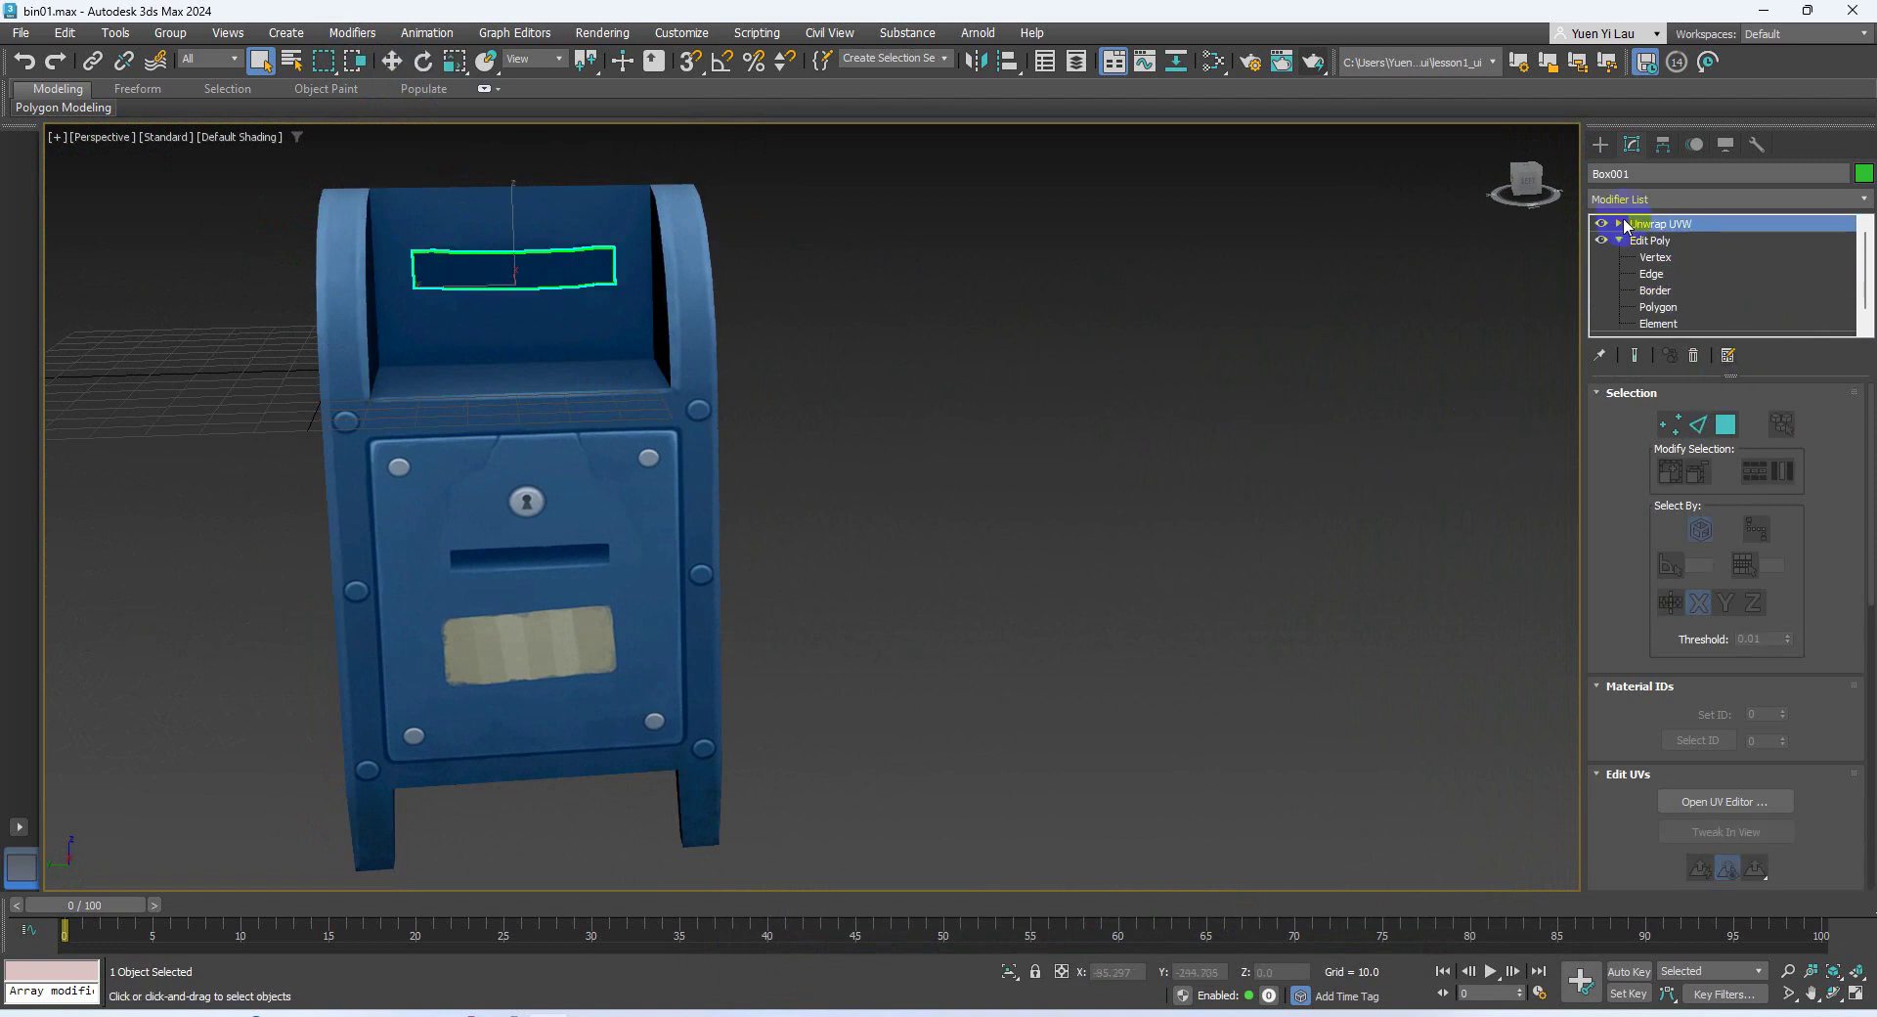
pyautogui.click(1320, 338)
pyautogui.click(718, 386)
# Scale the handle narrower along the Y axis and raise it slightly to about Z 18.96
pyautogui.click(505, 267)
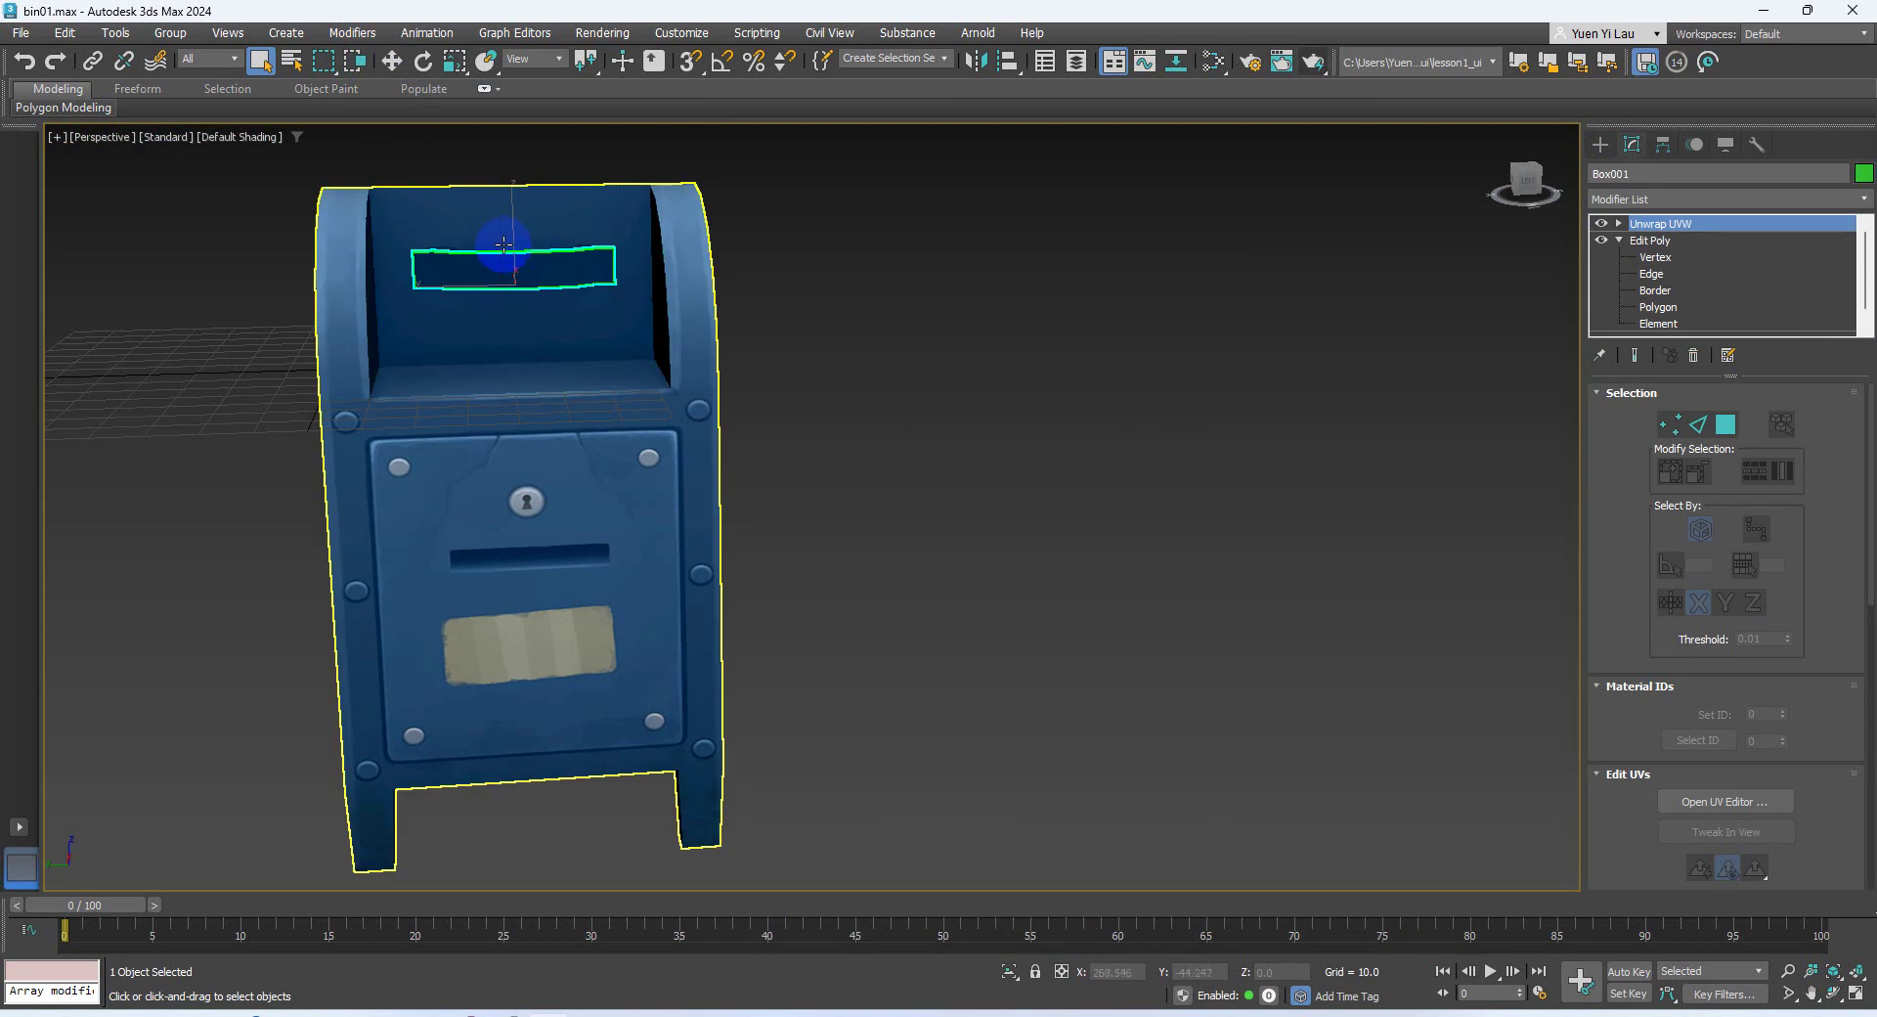
pyautogui.moveTo(504, 244); pyautogui.dragTo(522, 319, button='middle')
pyautogui.scroll(5, 522, 319)
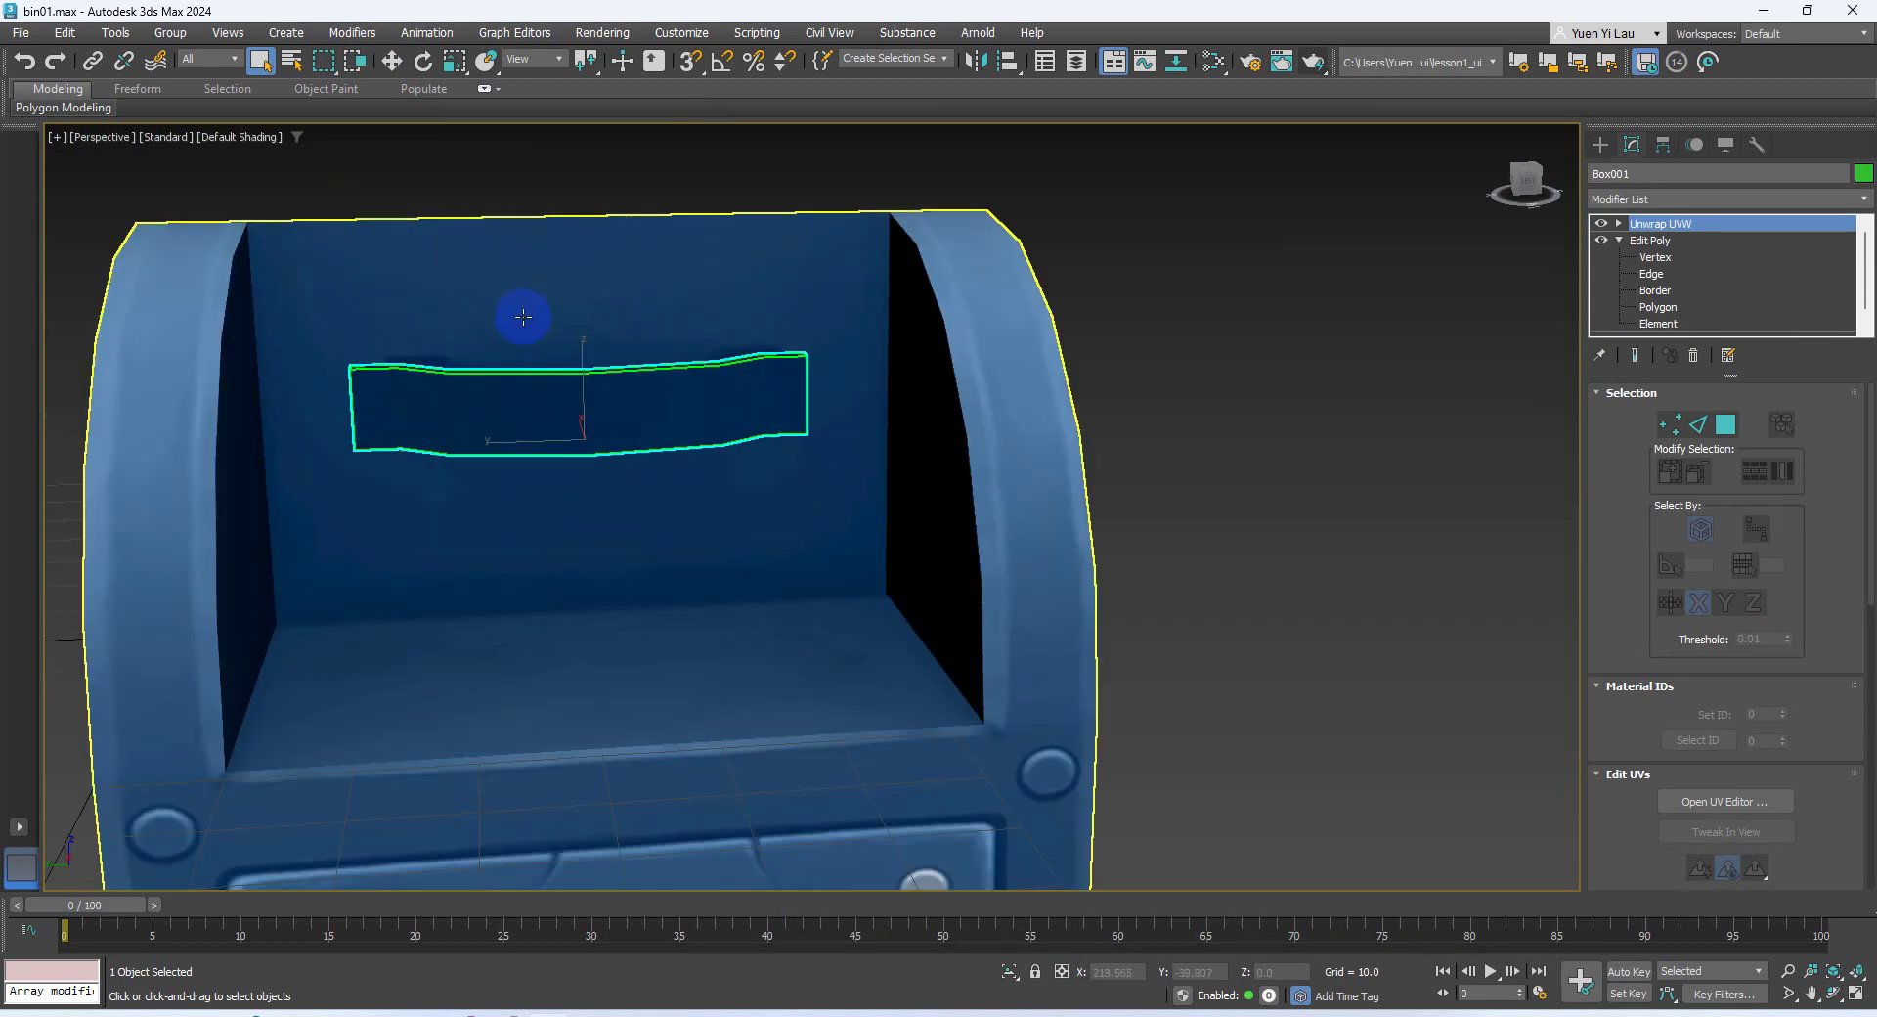
pyautogui.click(451, 62)
pyautogui.moveTo(482, 428); pyautogui.dragTo(503, 433)
pyautogui.click(392, 61)
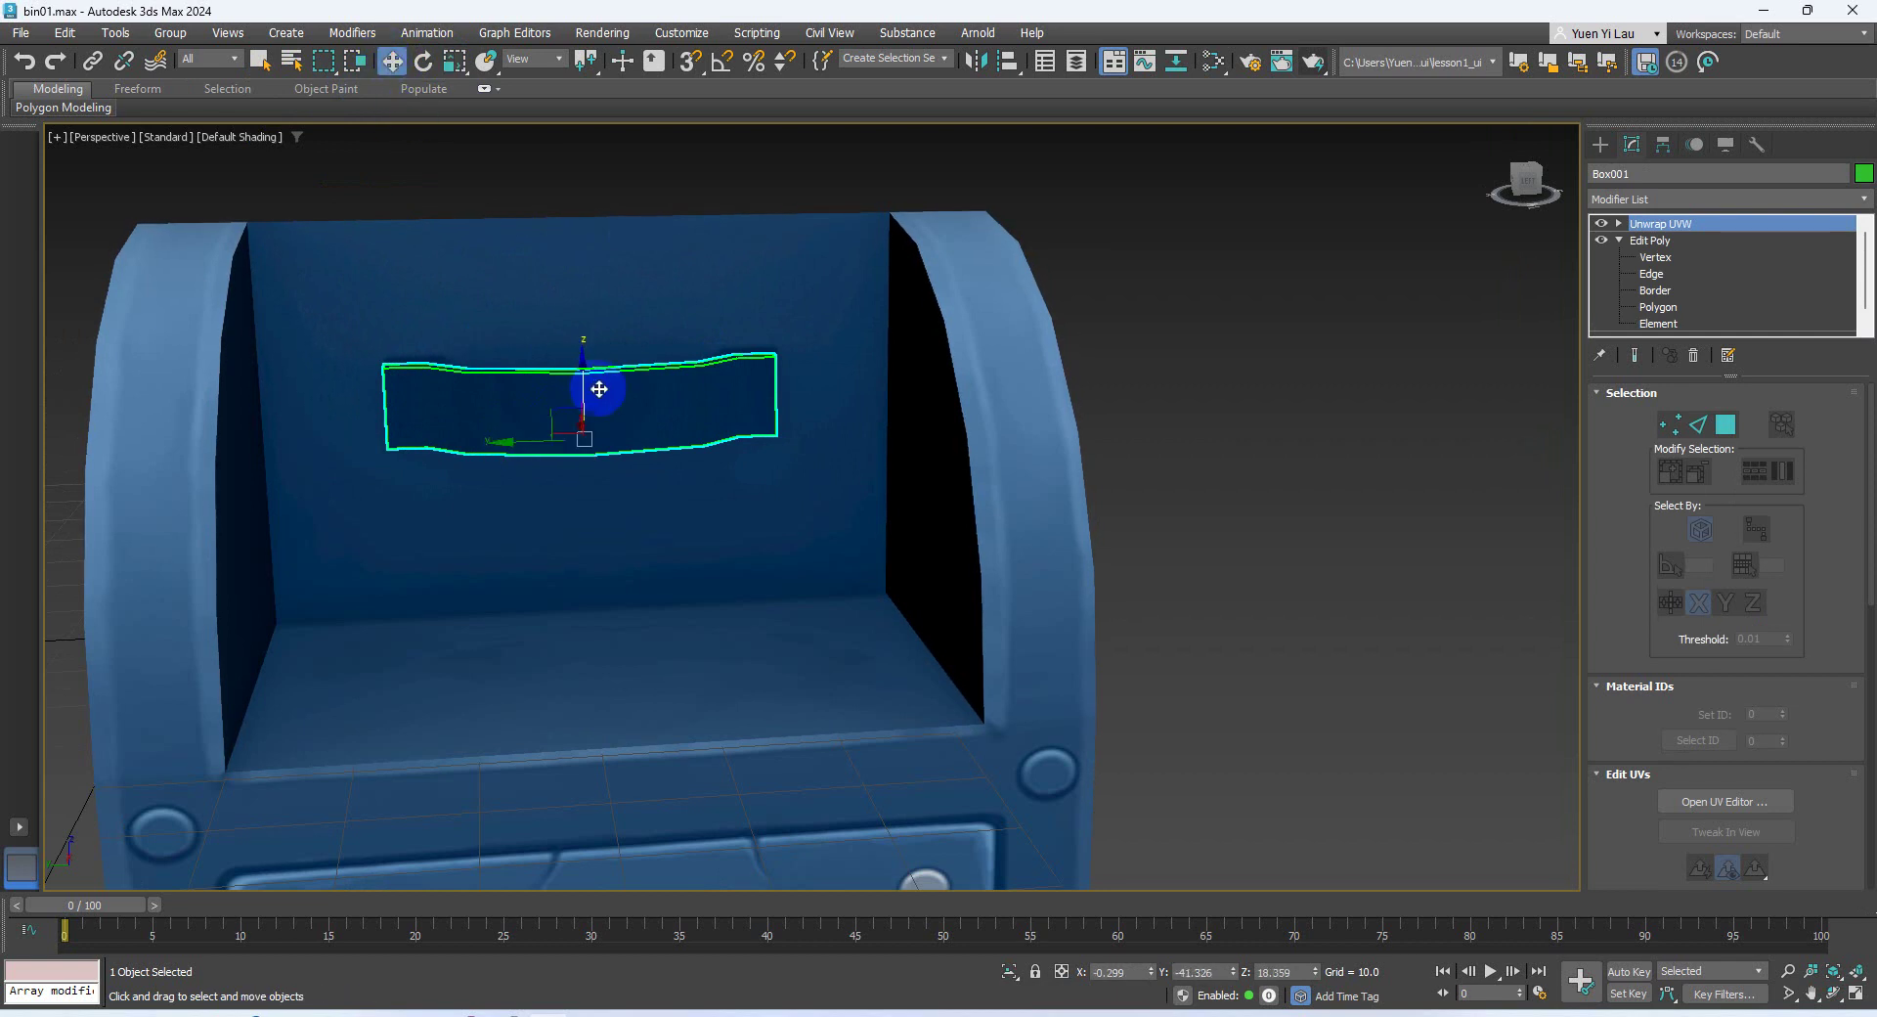
pyautogui.moveTo(583, 362); pyautogui.dragTo(583, 353)
pyautogui.scroll(-5, 742, 453)
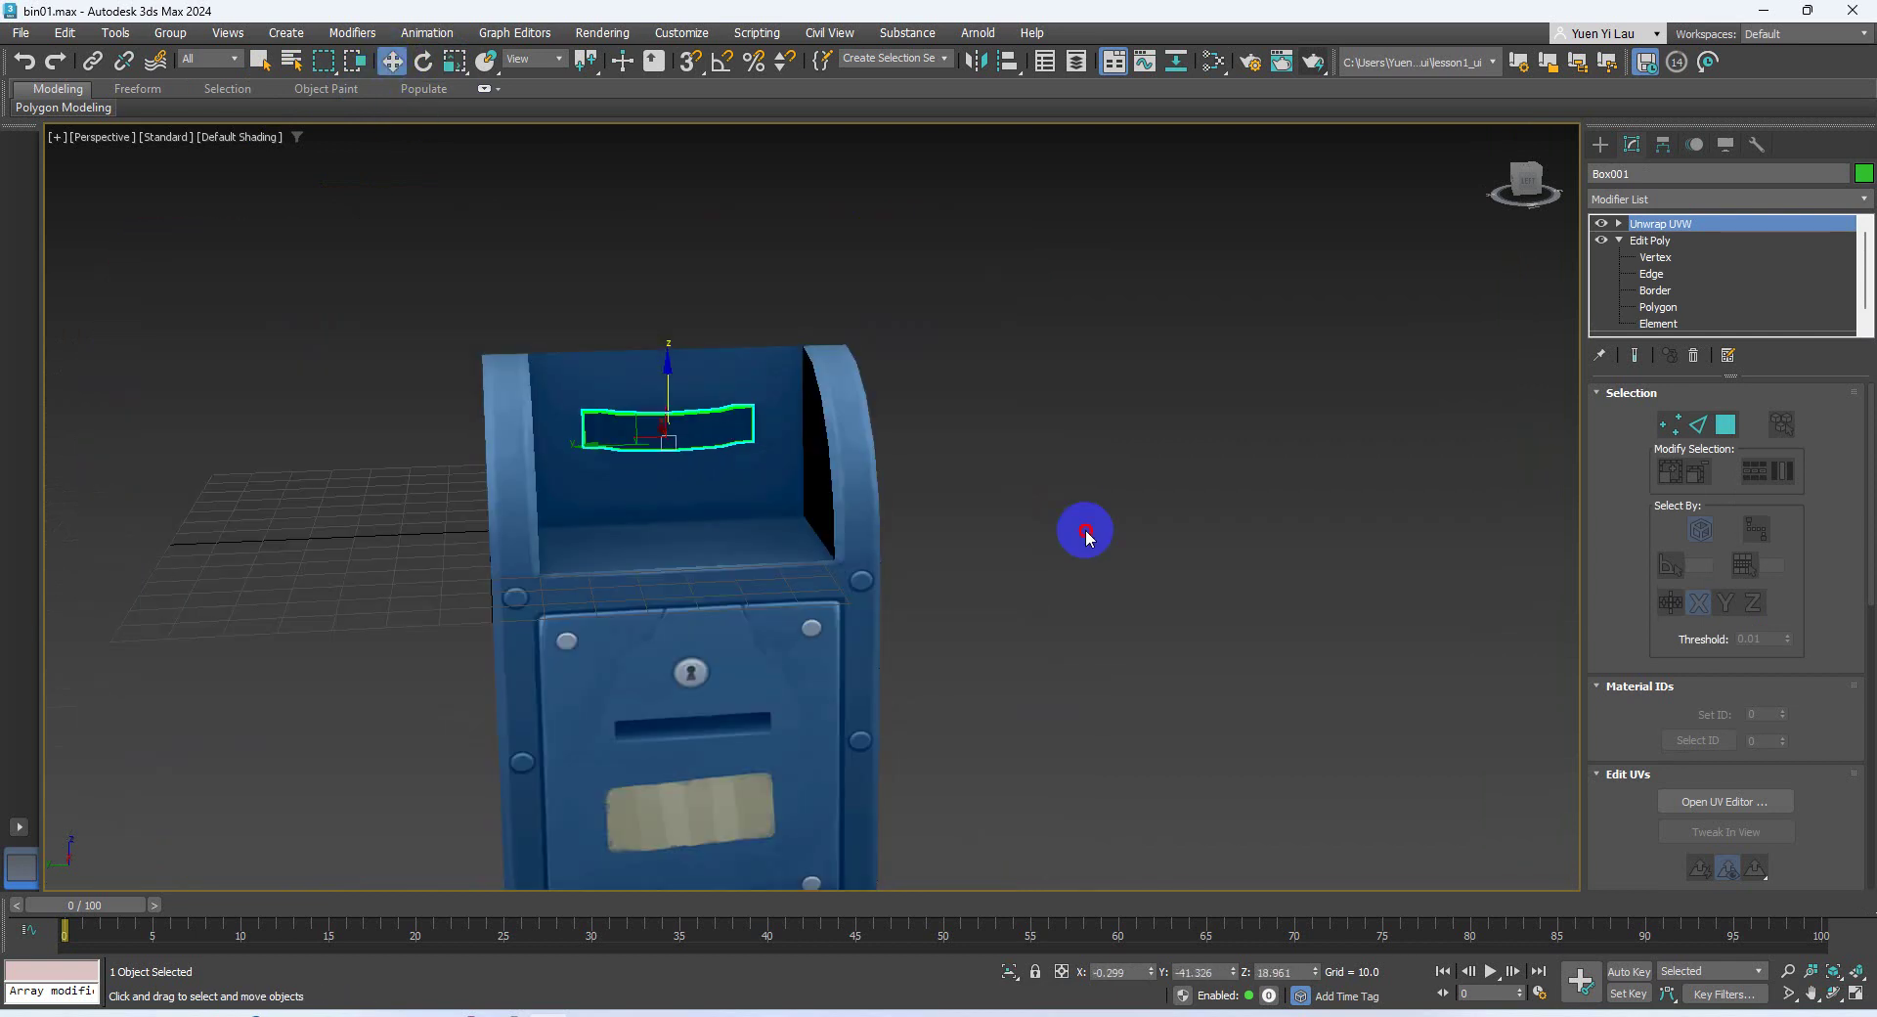
# Select the mailbox body together with its handle and group them as "bin"
pyautogui.click(1085, 531)
pyautogui.moveTo(975, 648); pyautogui.dragTo(1088, 413, button='middle')
pyautogui.scroll(-3, 1089, 414)
pyautogui.moveTo(1135, 662); pyautogui.dragTo(710, 234)
pyautogui.moveTo(1149, 403); pyautogui.dragTo(992, 503, button='middle')
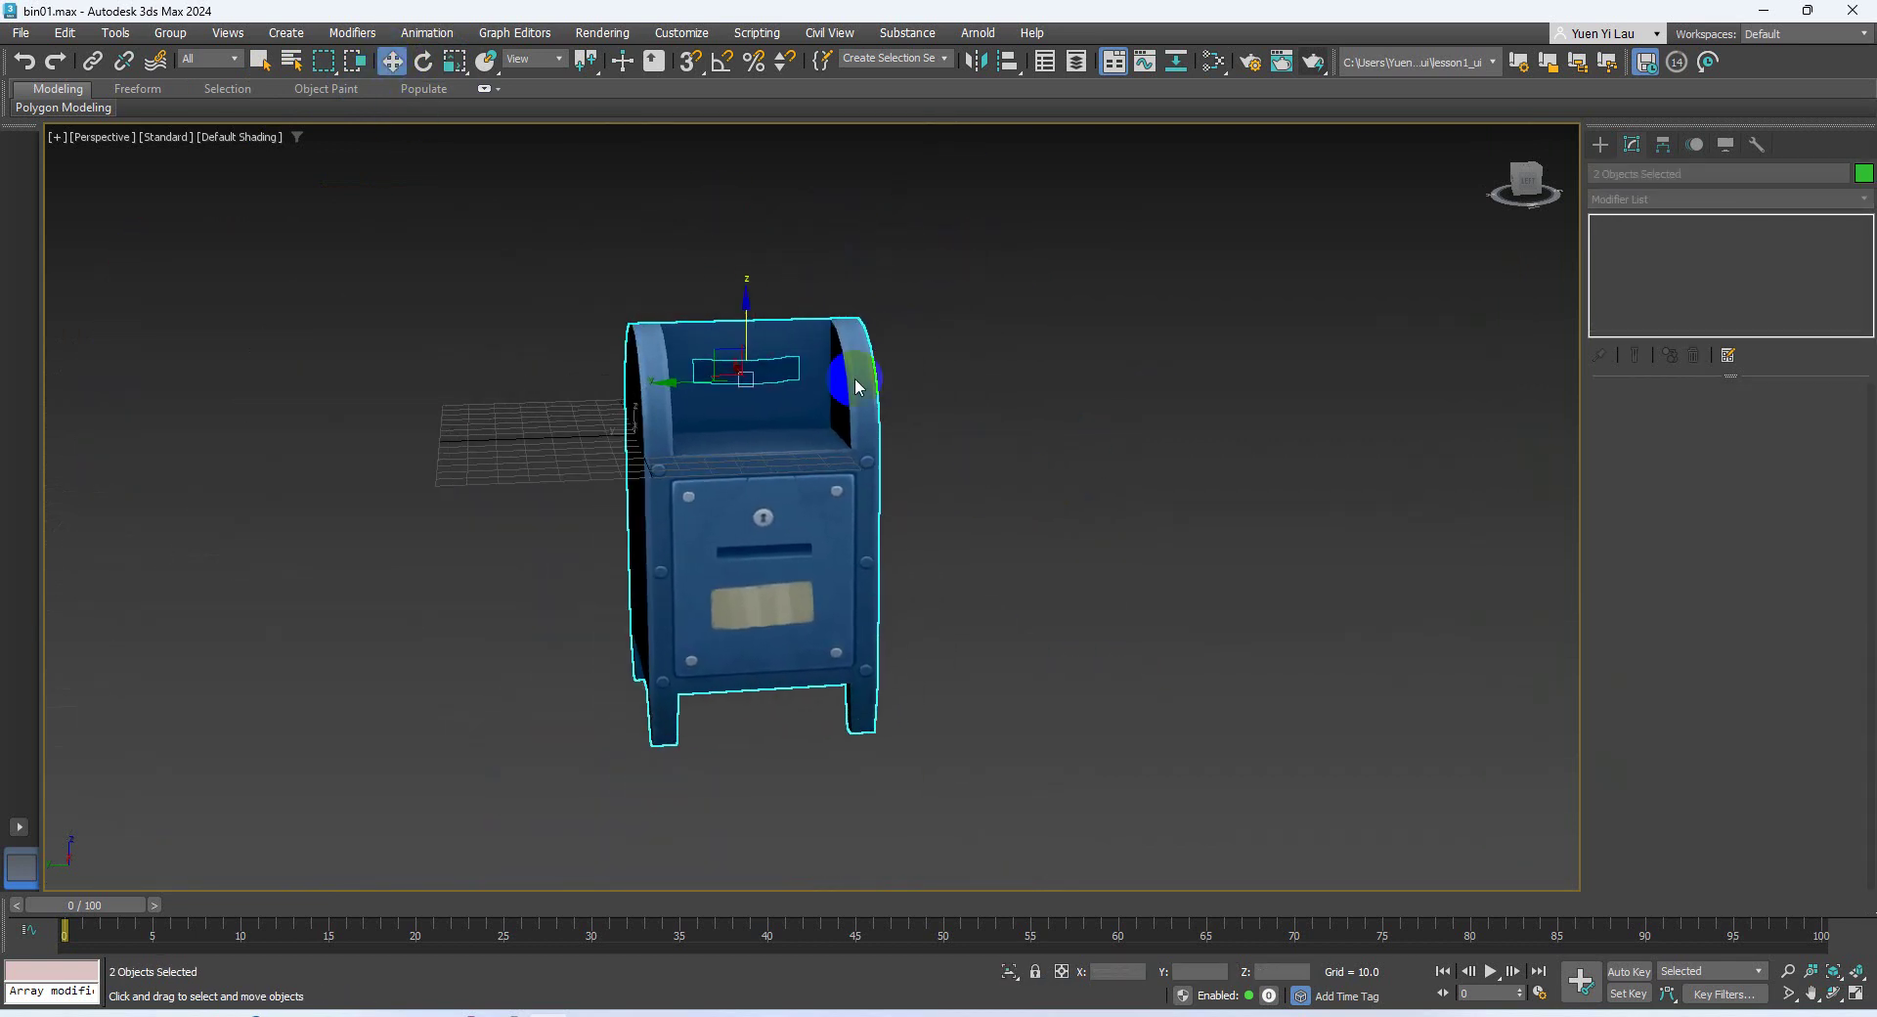
pyautogui.click(171, 32)
pyautogui.click(180, 51)
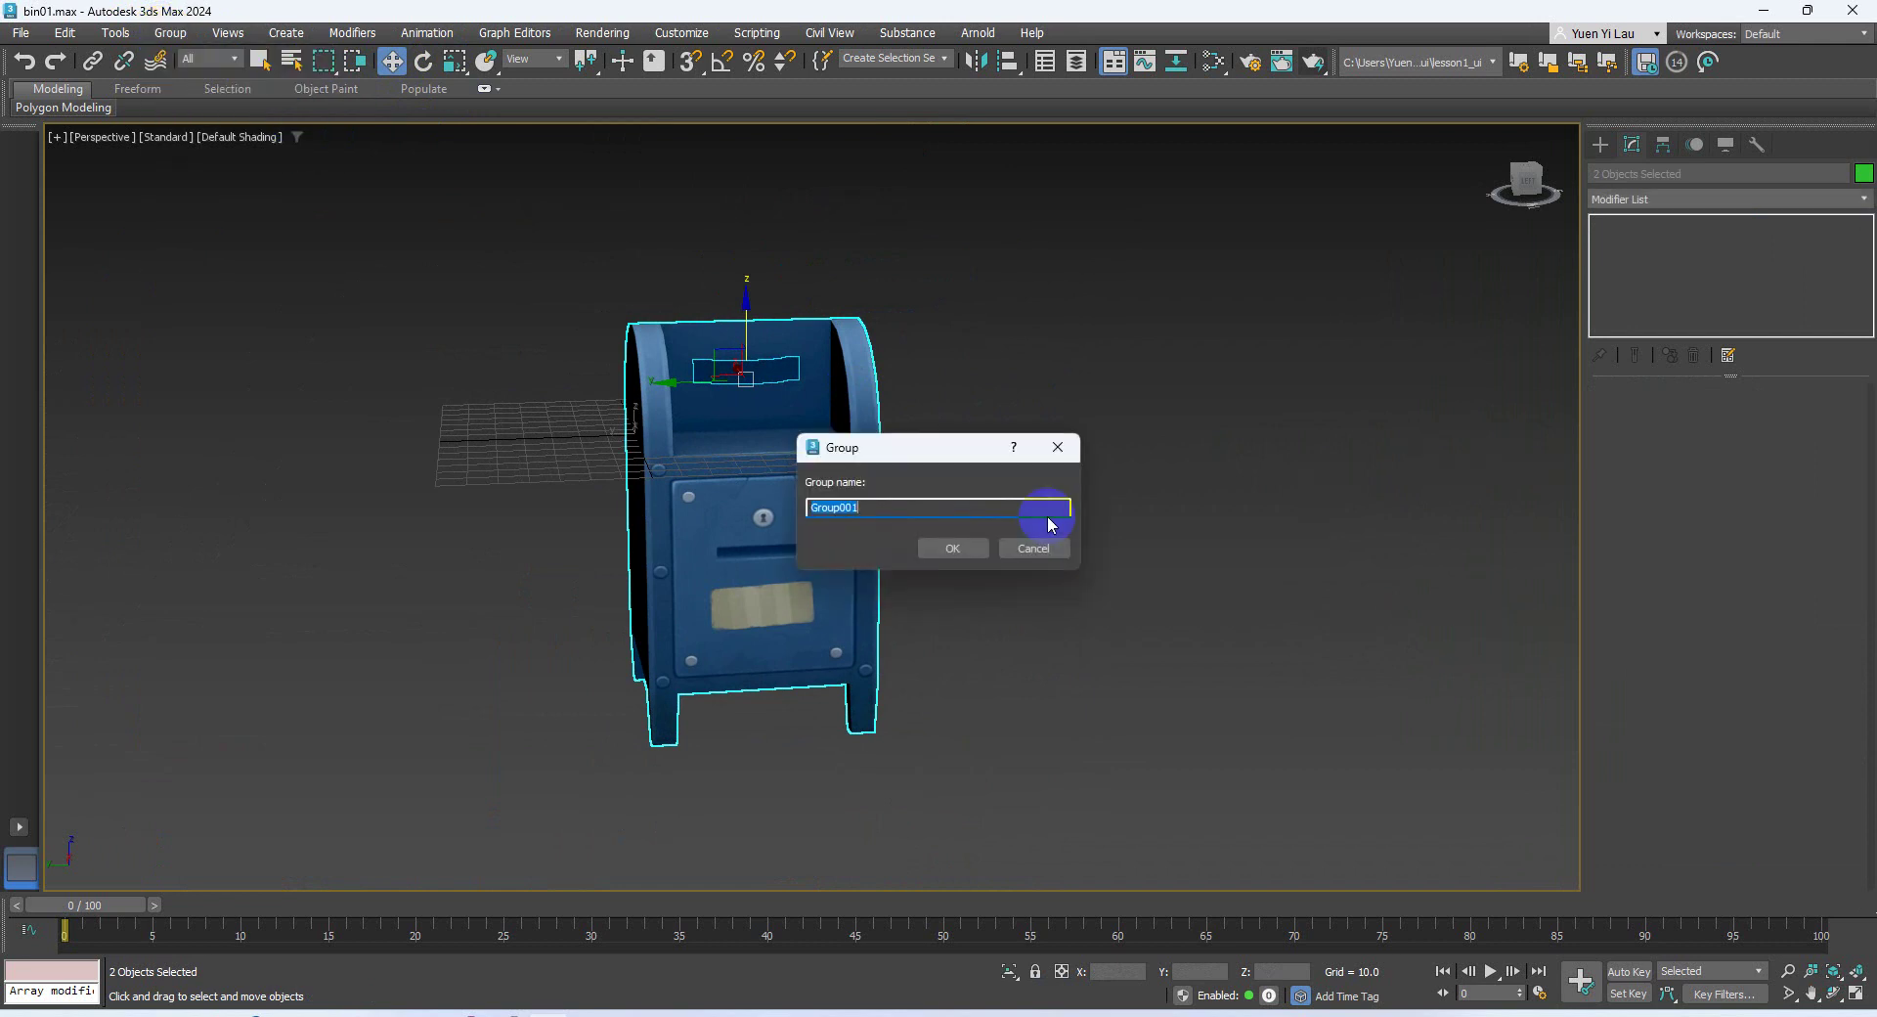
pyautogui.write('bin')
pyautogui.press('Return')
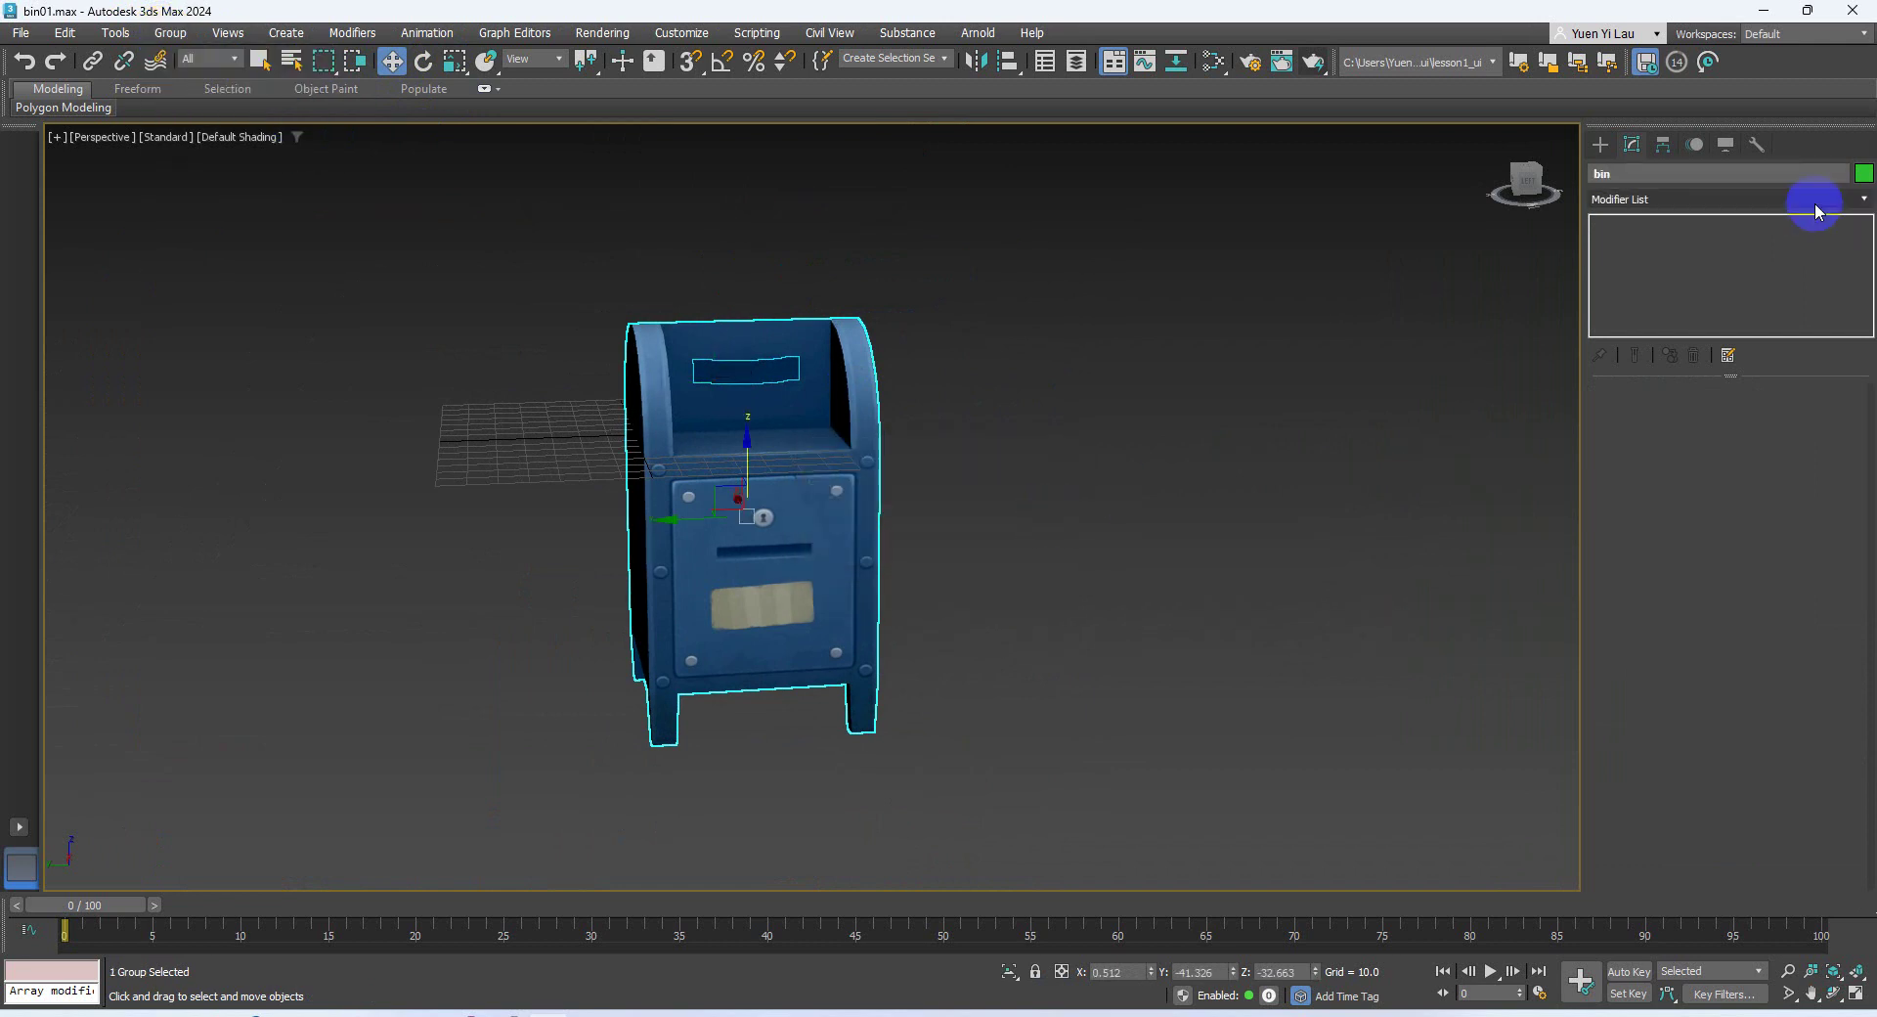
# Move only the bin group's pivot down to the bottom of the legs in the Front view, and deselect the group
pyautogui.click(1663, 144)
pyautogui.click(1703, 284)
pyautogui.click(1854, 997)
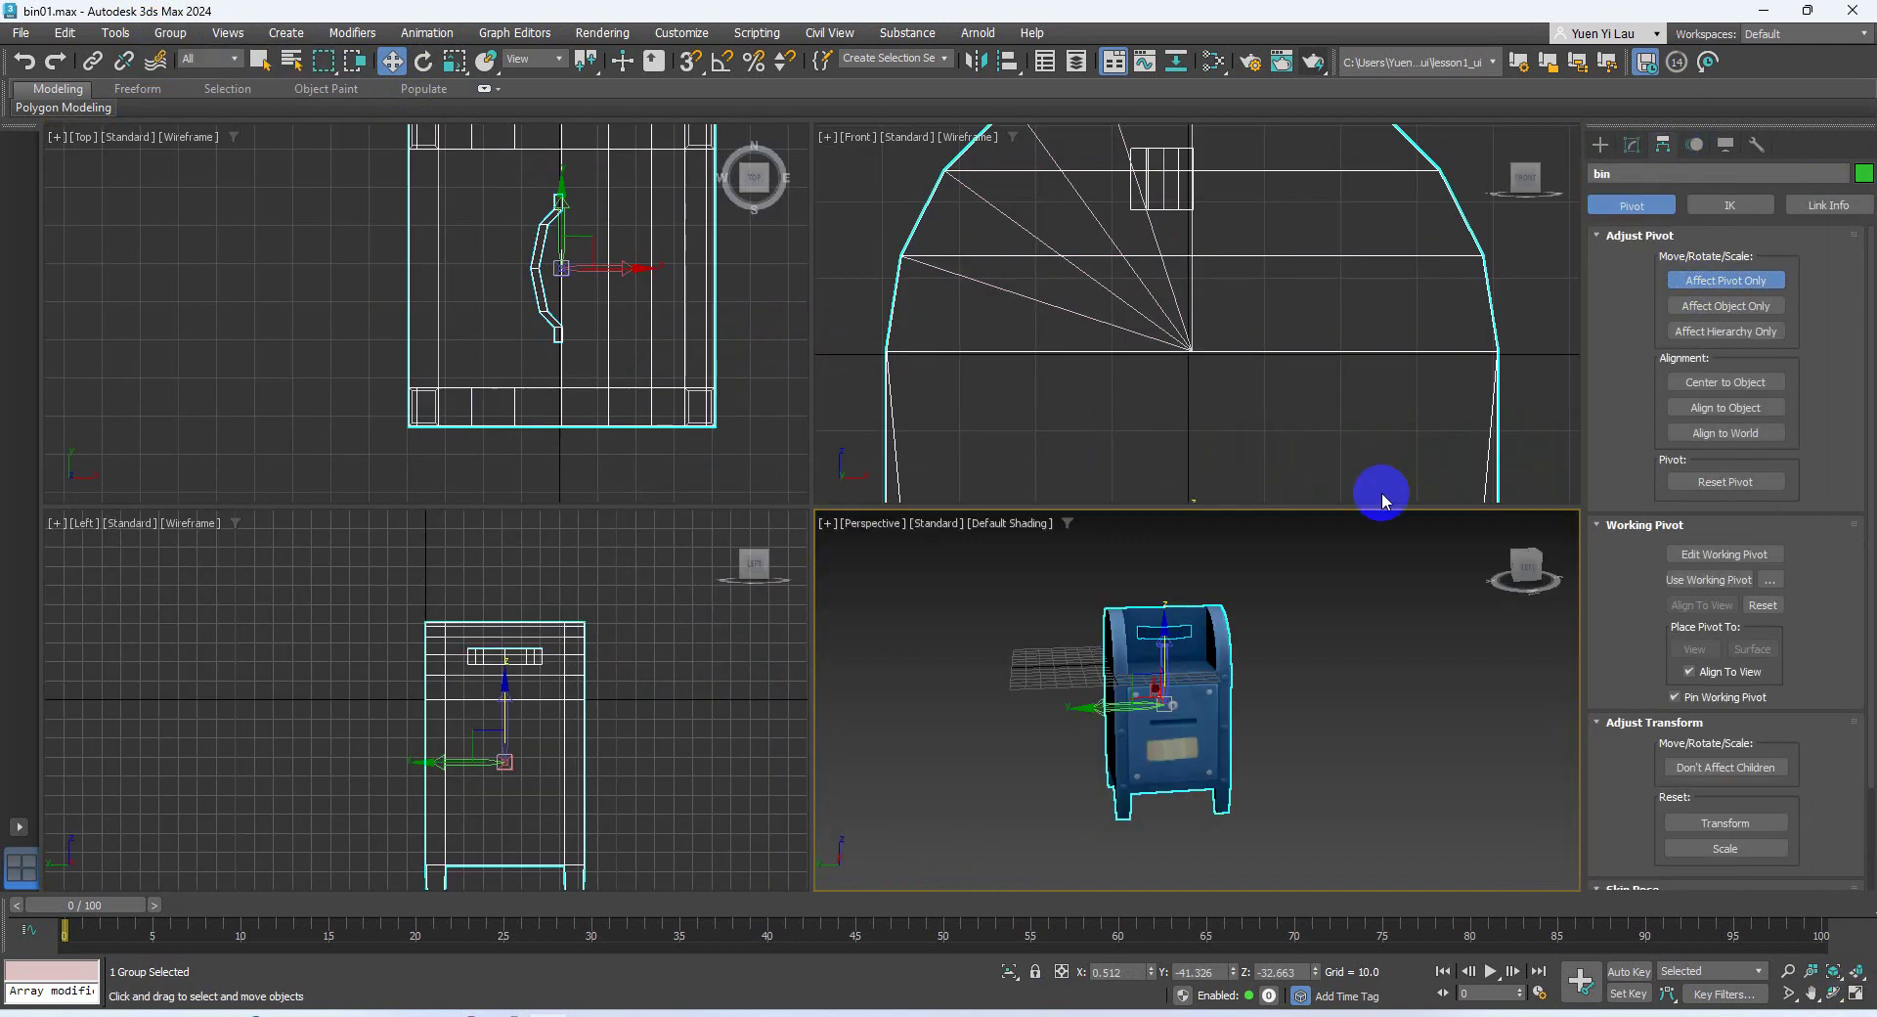
pyautogui.scroll(-5, 1241, 390)
pyautogui.moveTo(1222, 147); pyautogui.dragTo(1230, 297)
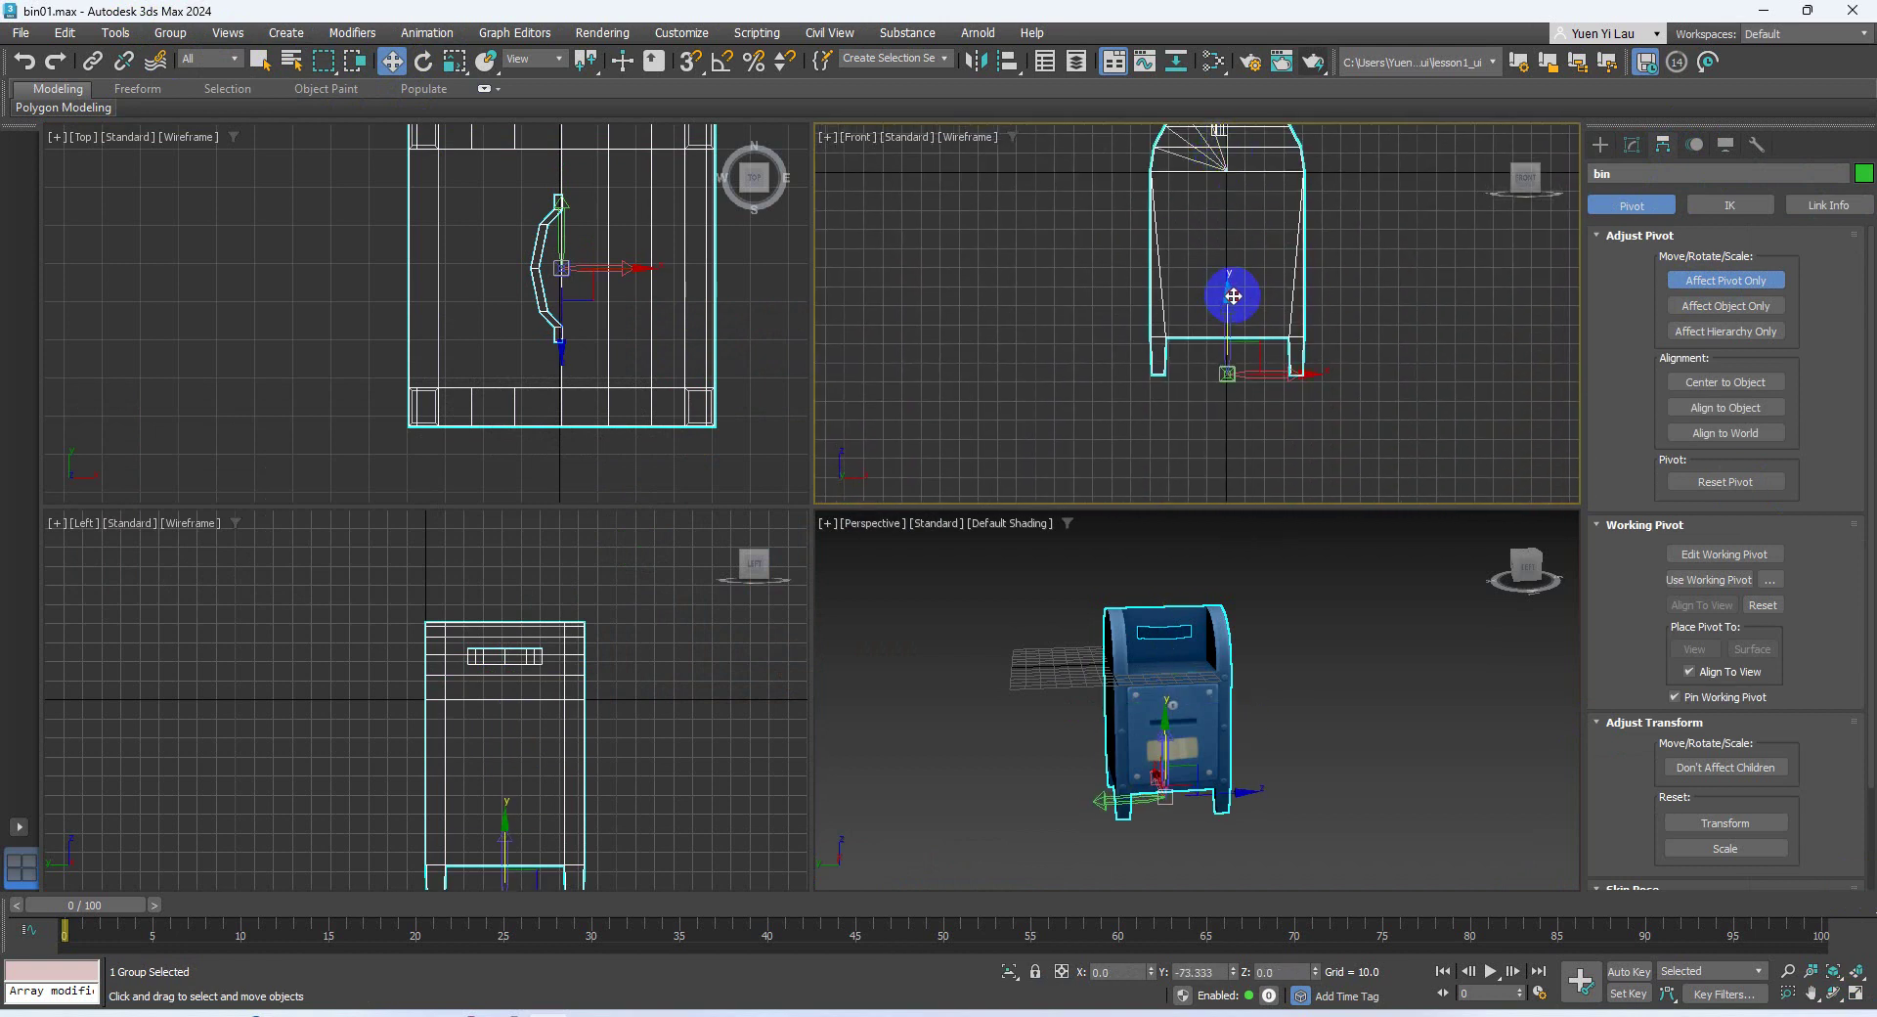
pyautogui.click(1426, 306)
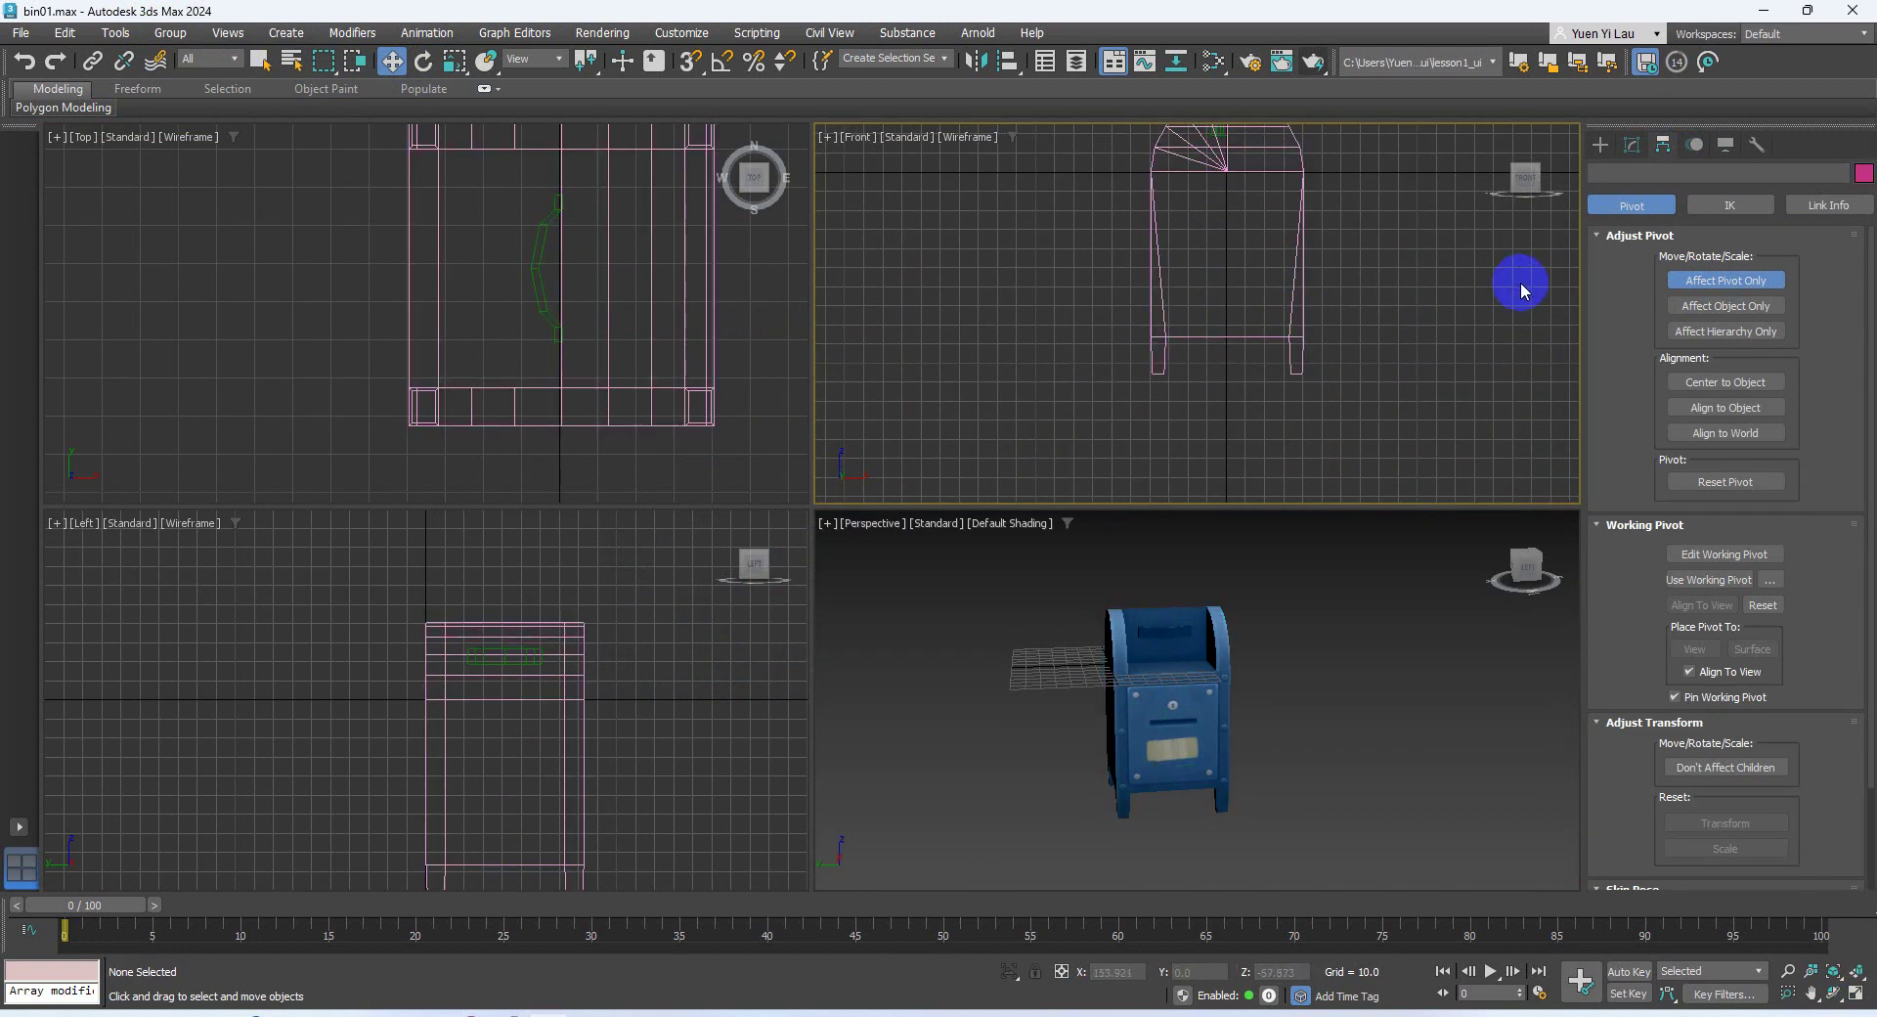
# Save the scene under the new name bin01_colored in the scenes folder
pyautogui.click(21, 32)
pyautogui.click(274, 227)
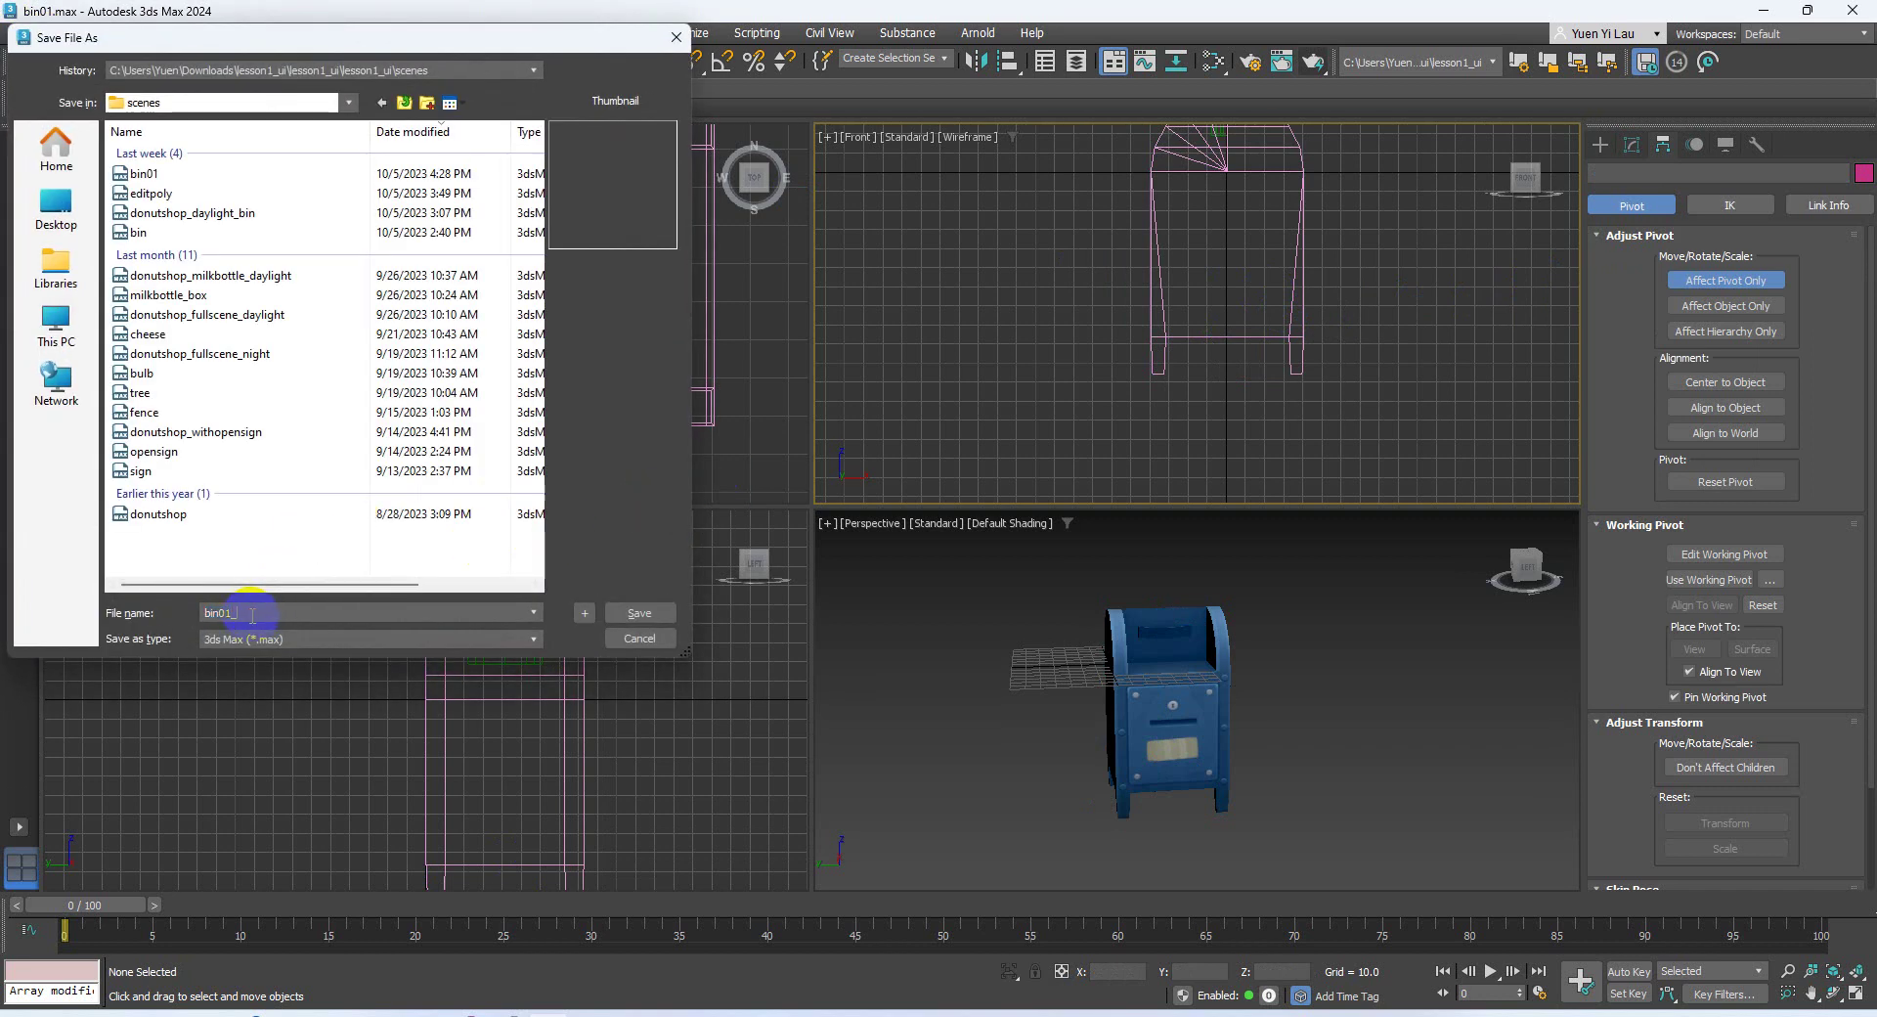
pyautogui.press('Return')
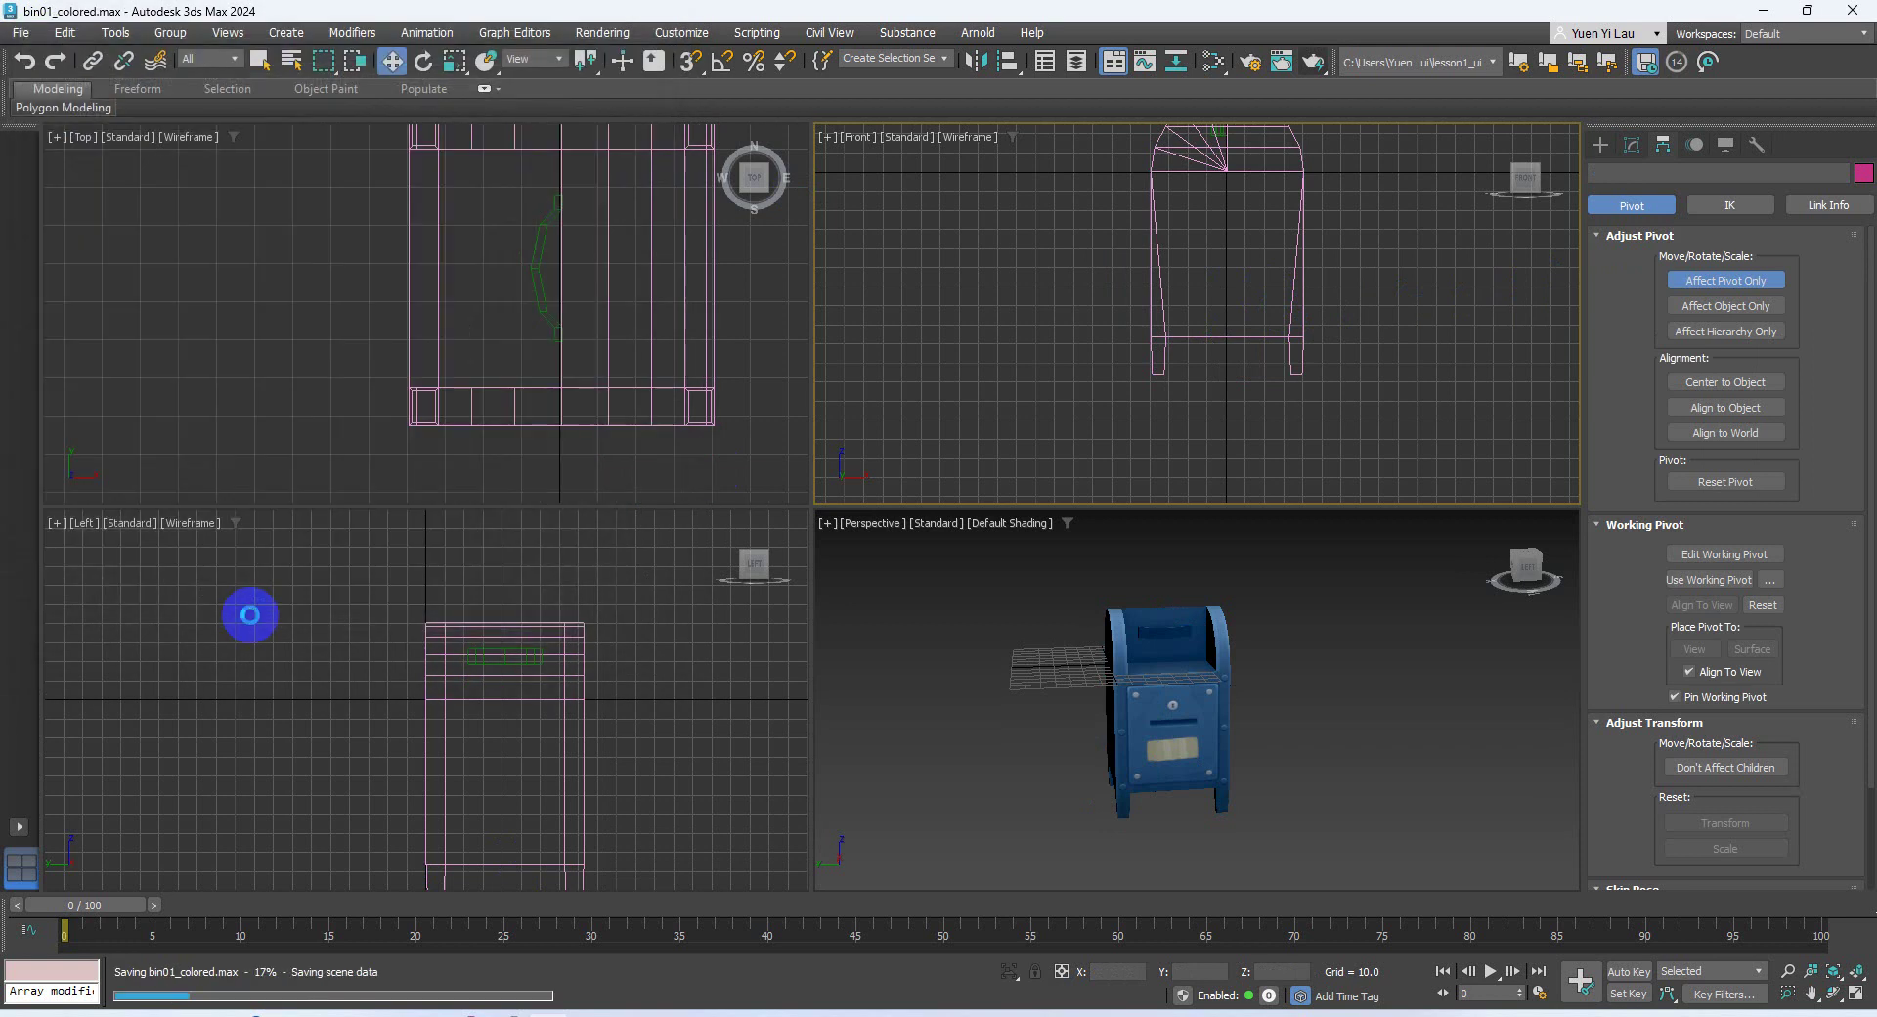
# Open the recent scene donutshop_milkbottle_daylight.max
pyautogui.click(20, 33)
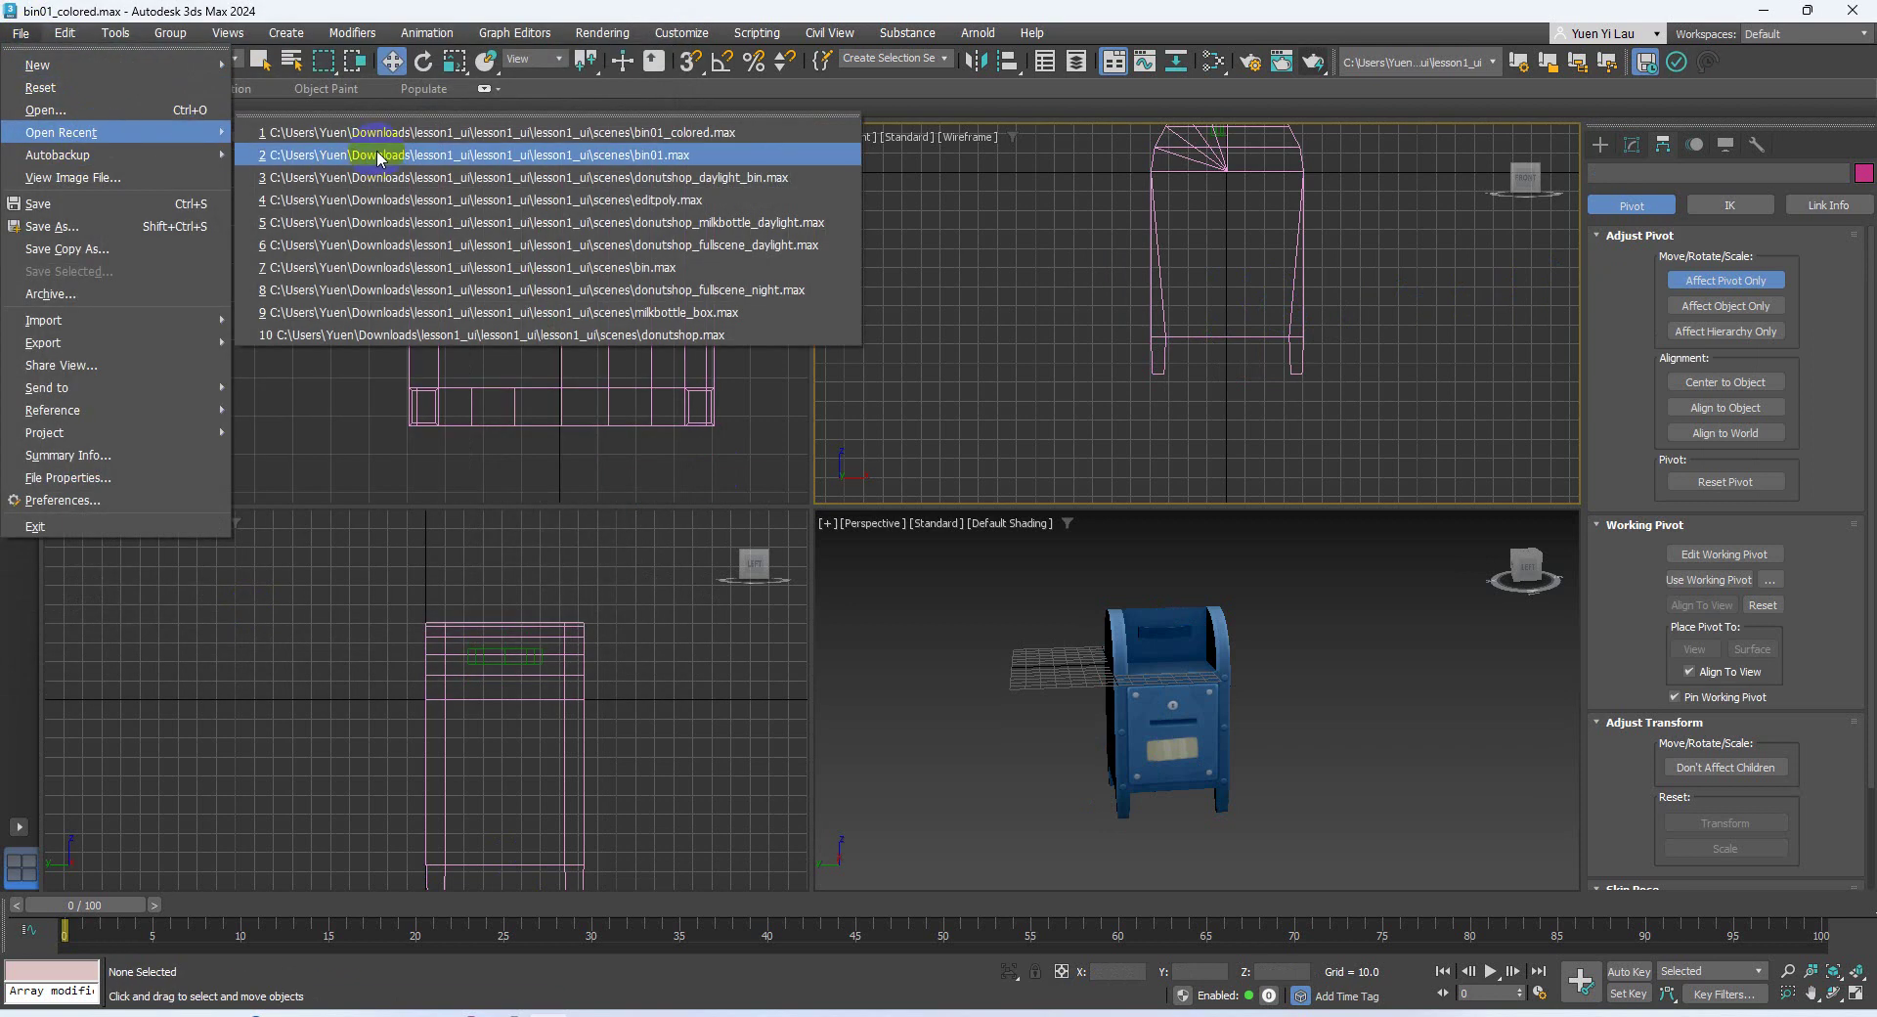
pyautogui.moveTo(161, 132)
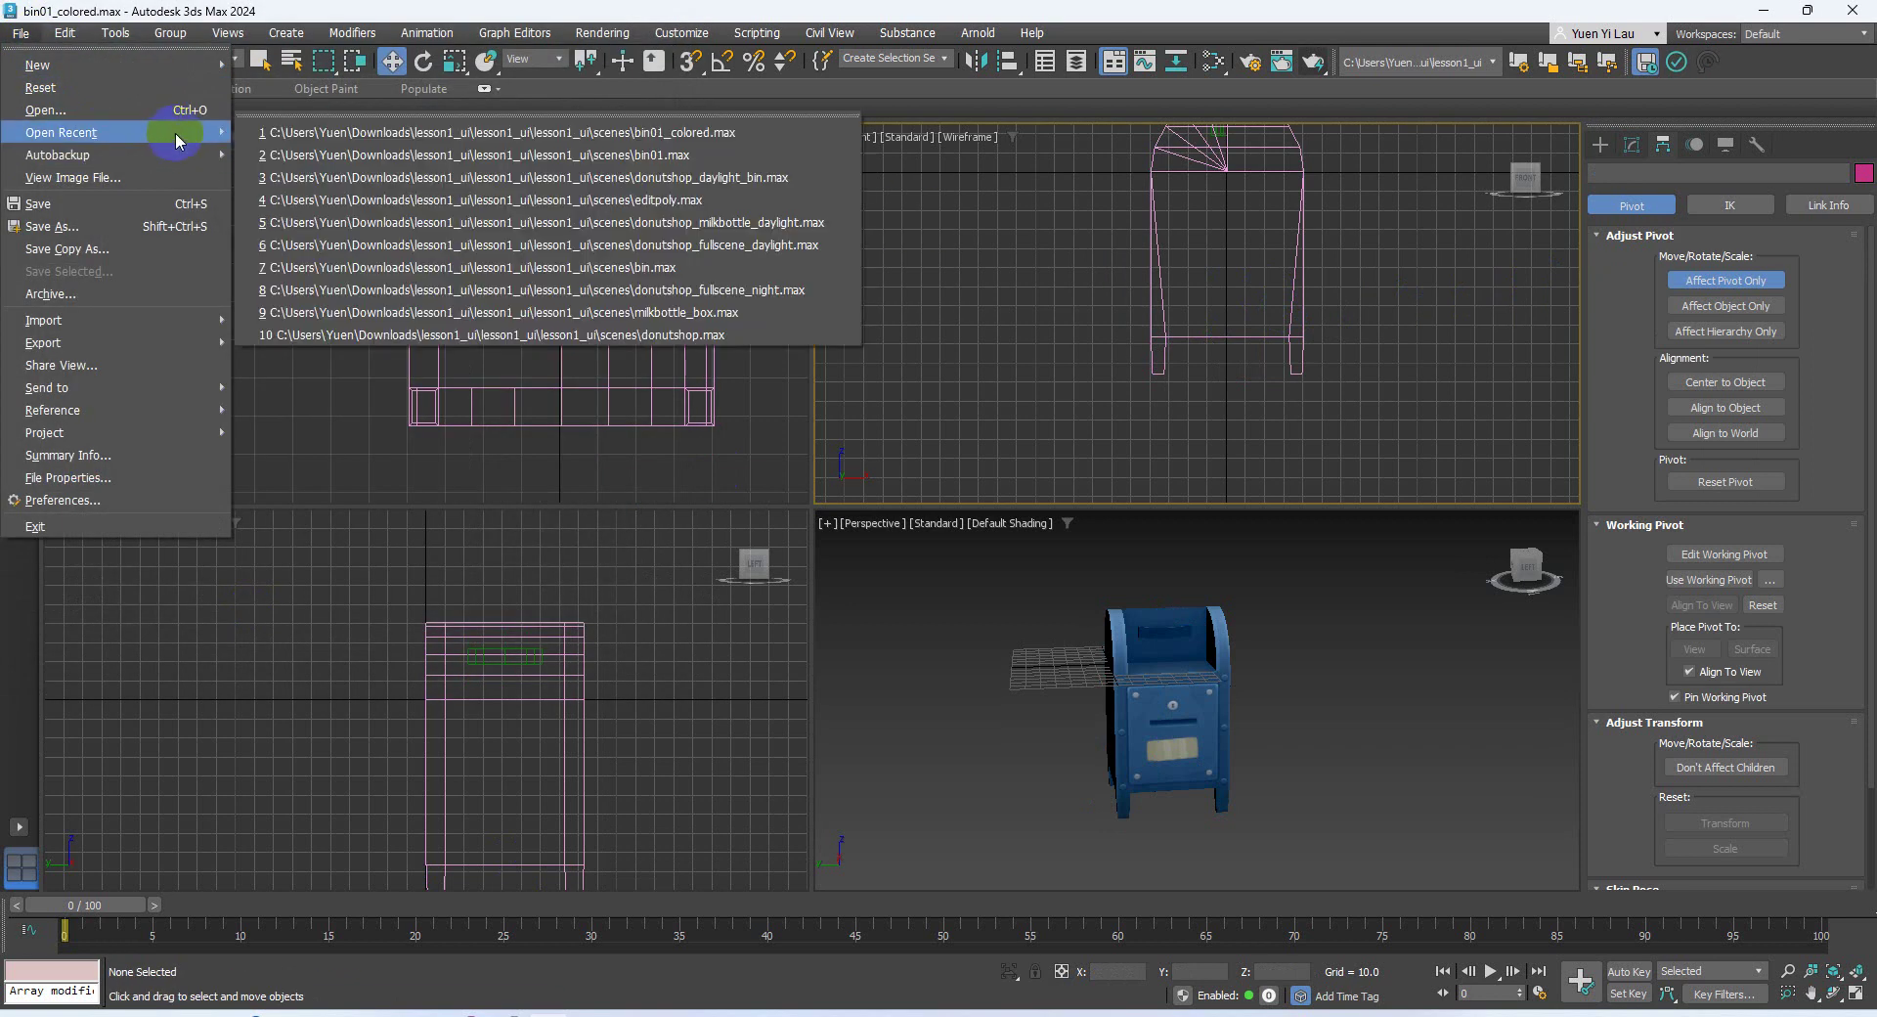
pyautogui.click(782, 222)
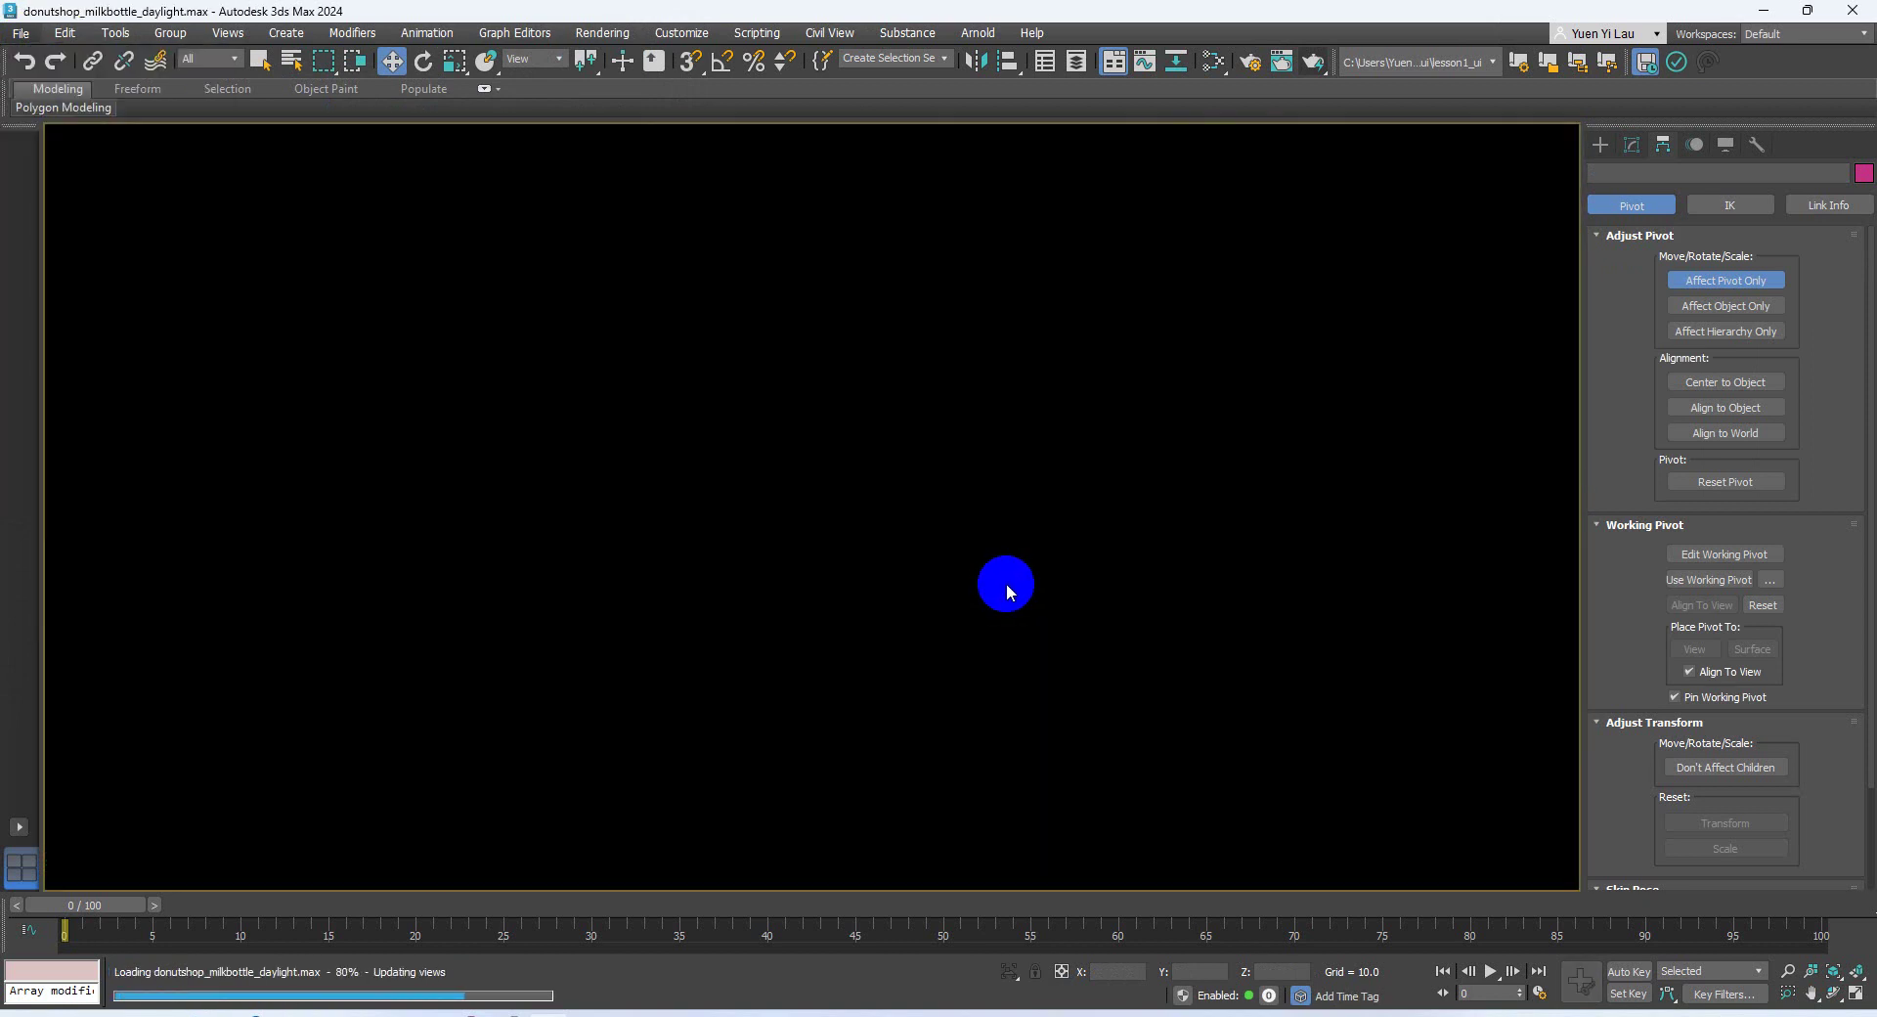
# Merge the bin group from bin01_colored.max into the donut shop scene, auto-renaming the duplicate merged material
pyautogui.click(20, 32)
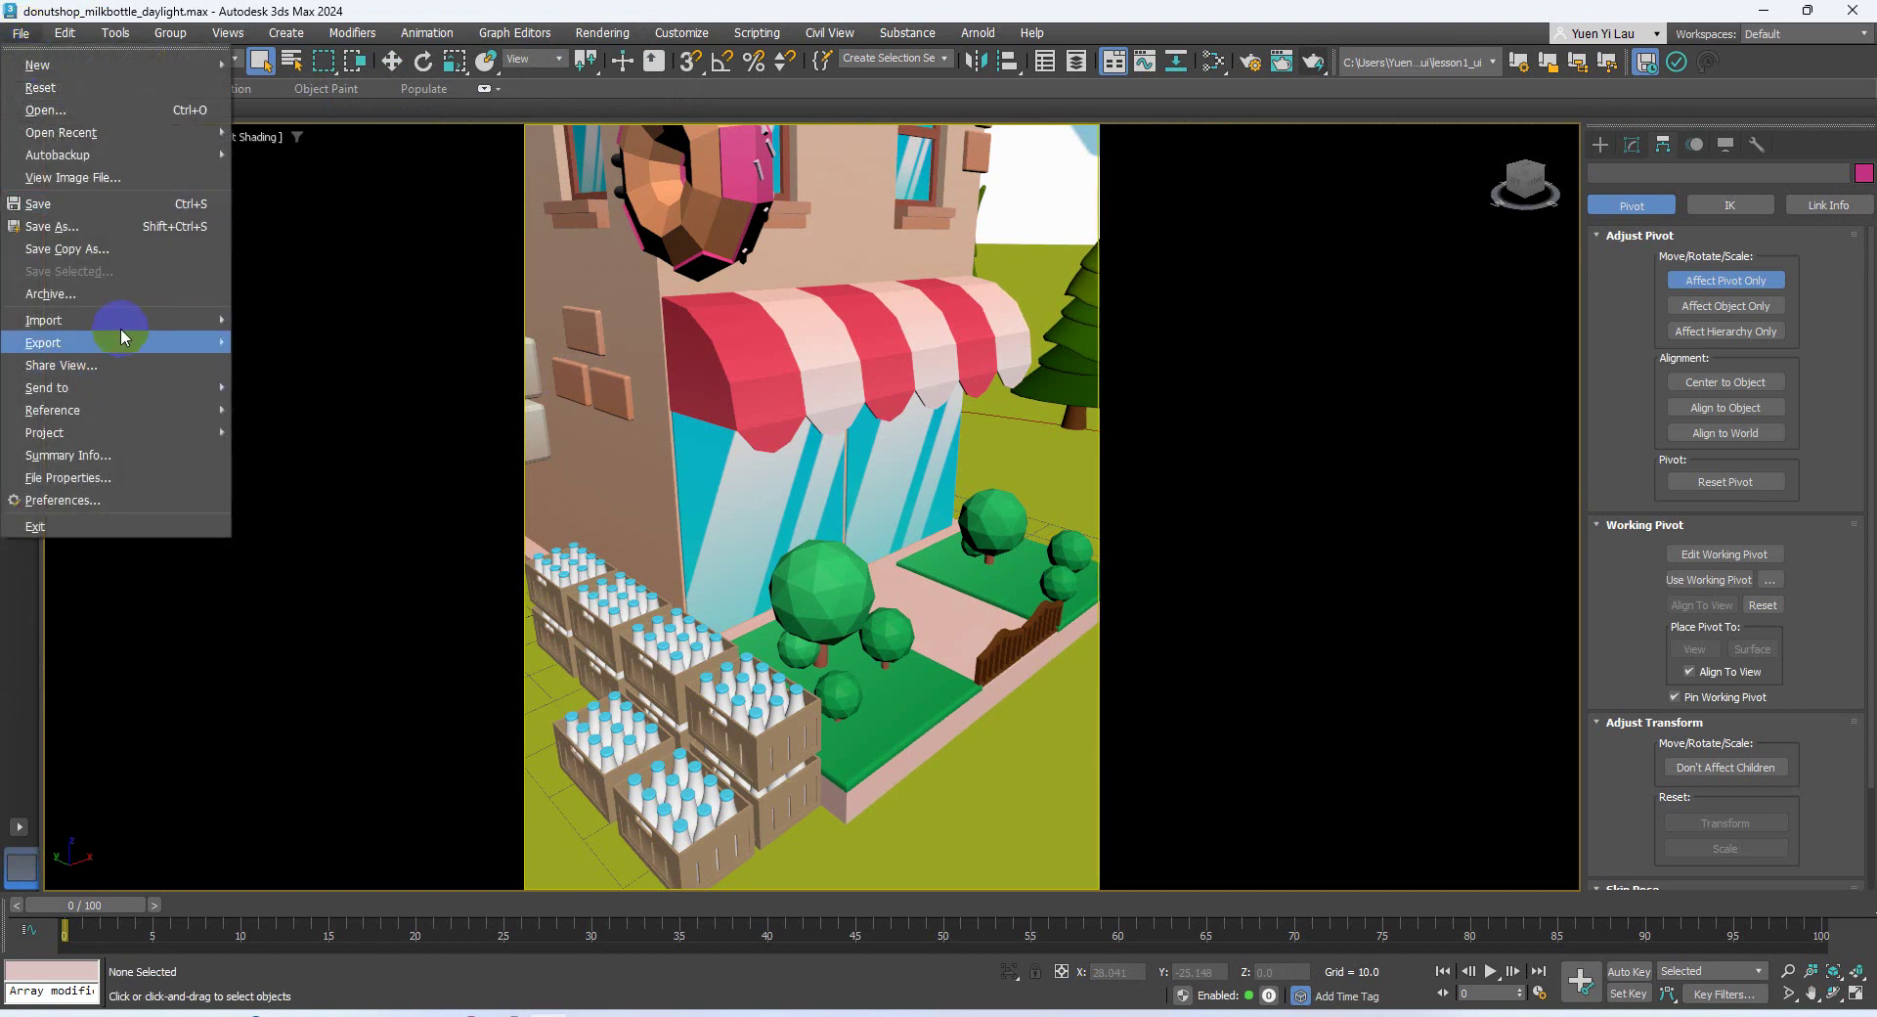
pyautogui.moveTo(121, 318)
pyautogui.click(337, 339)
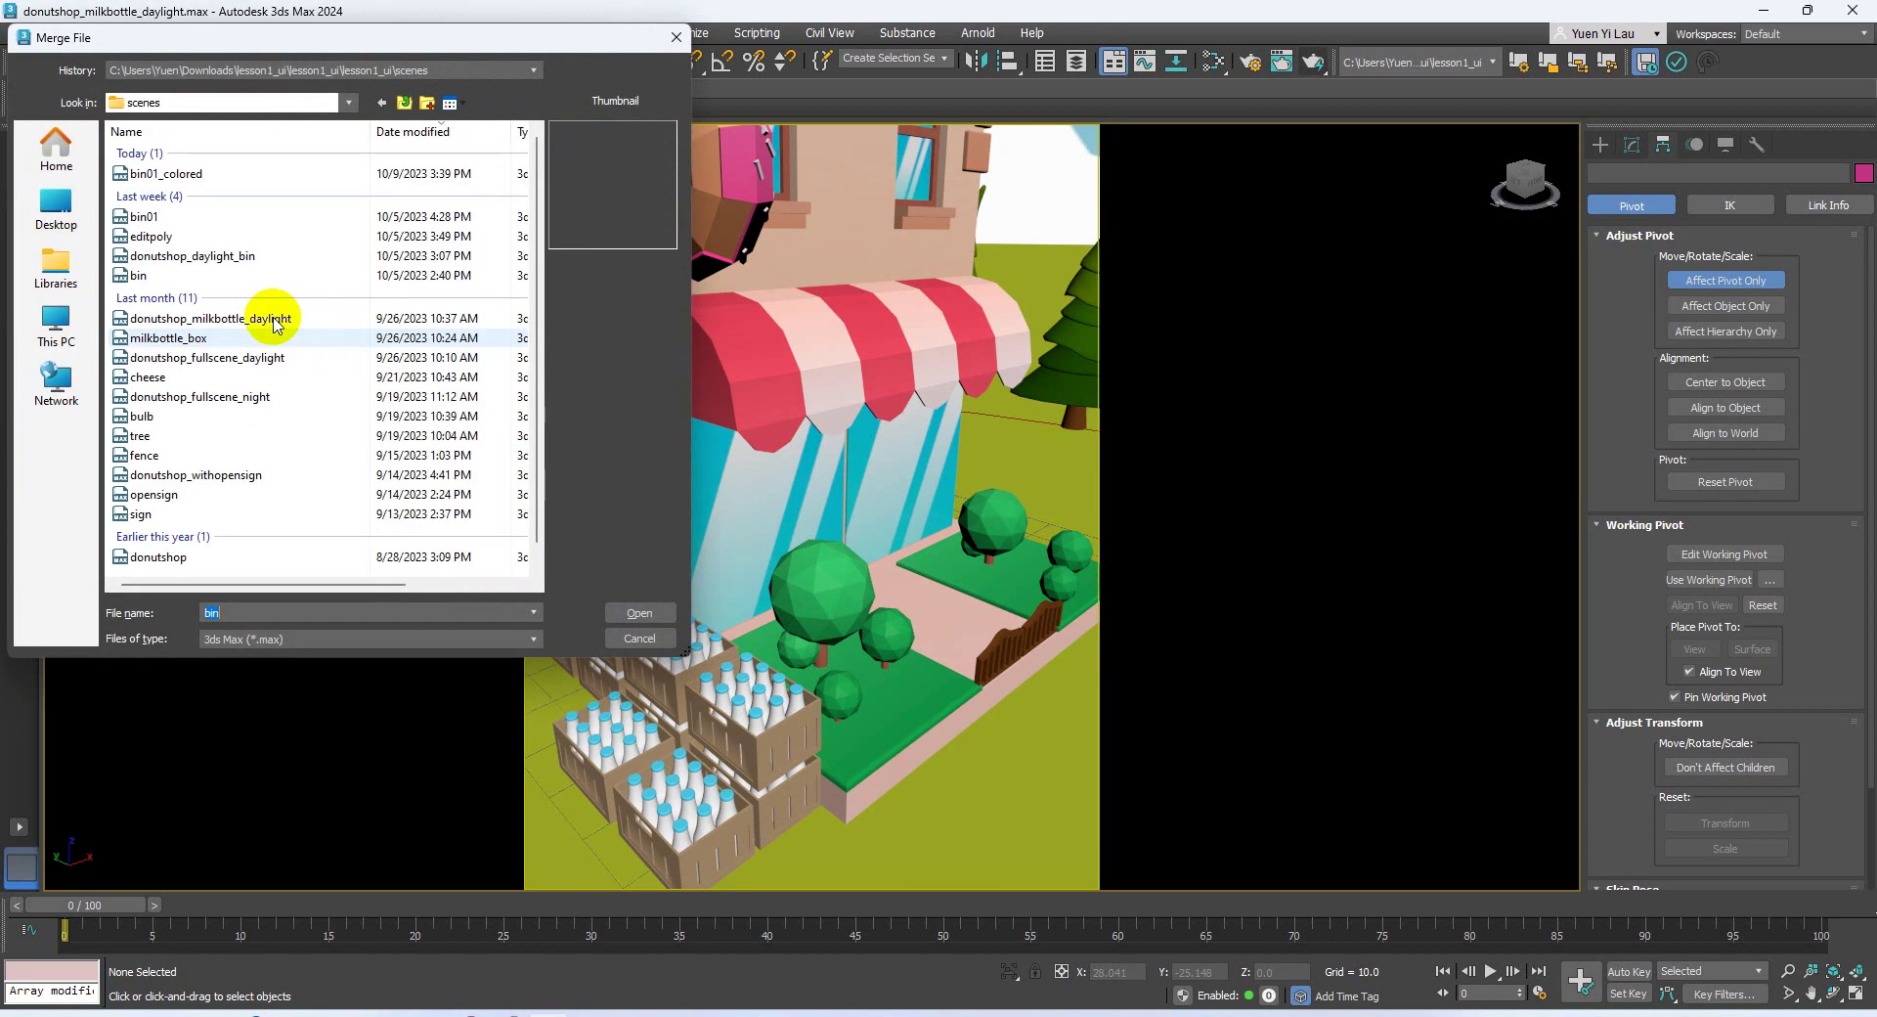
pyautogui.doubleClick(180, 167)
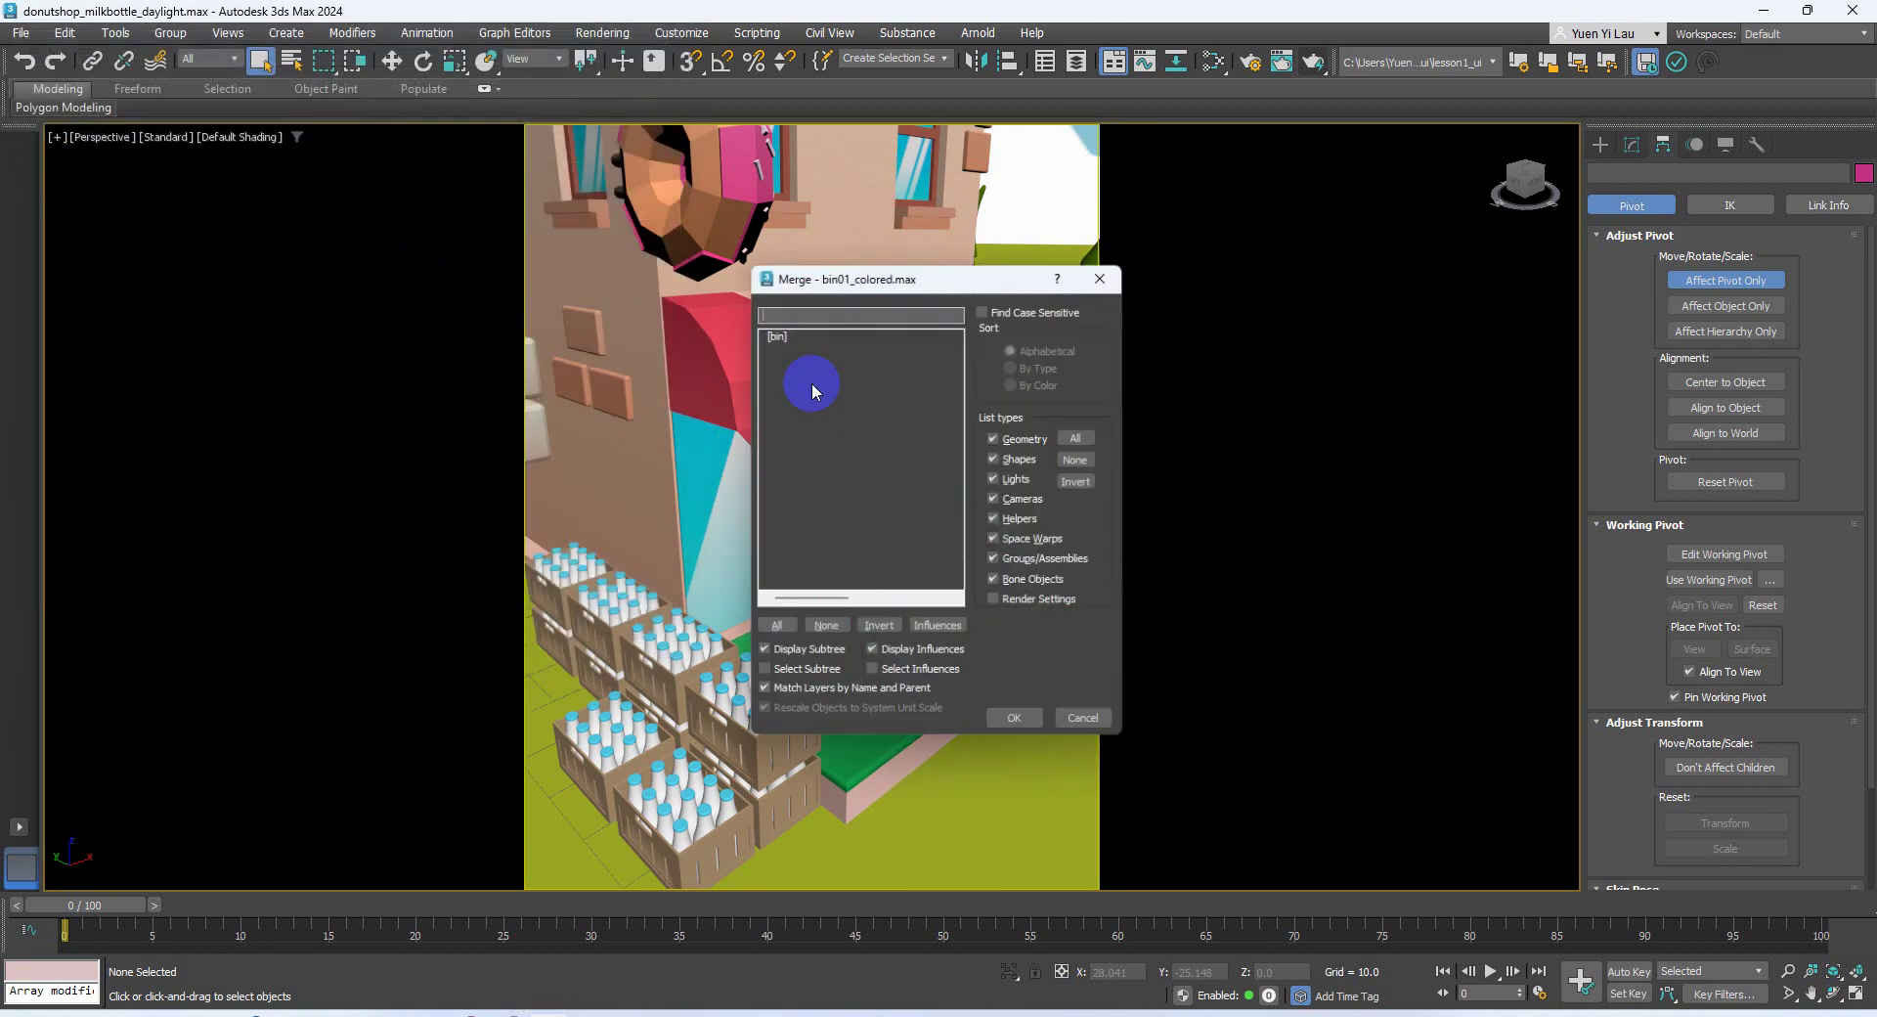
pyautogui.click(773, 331)
pyautogui.click(1019, 726)
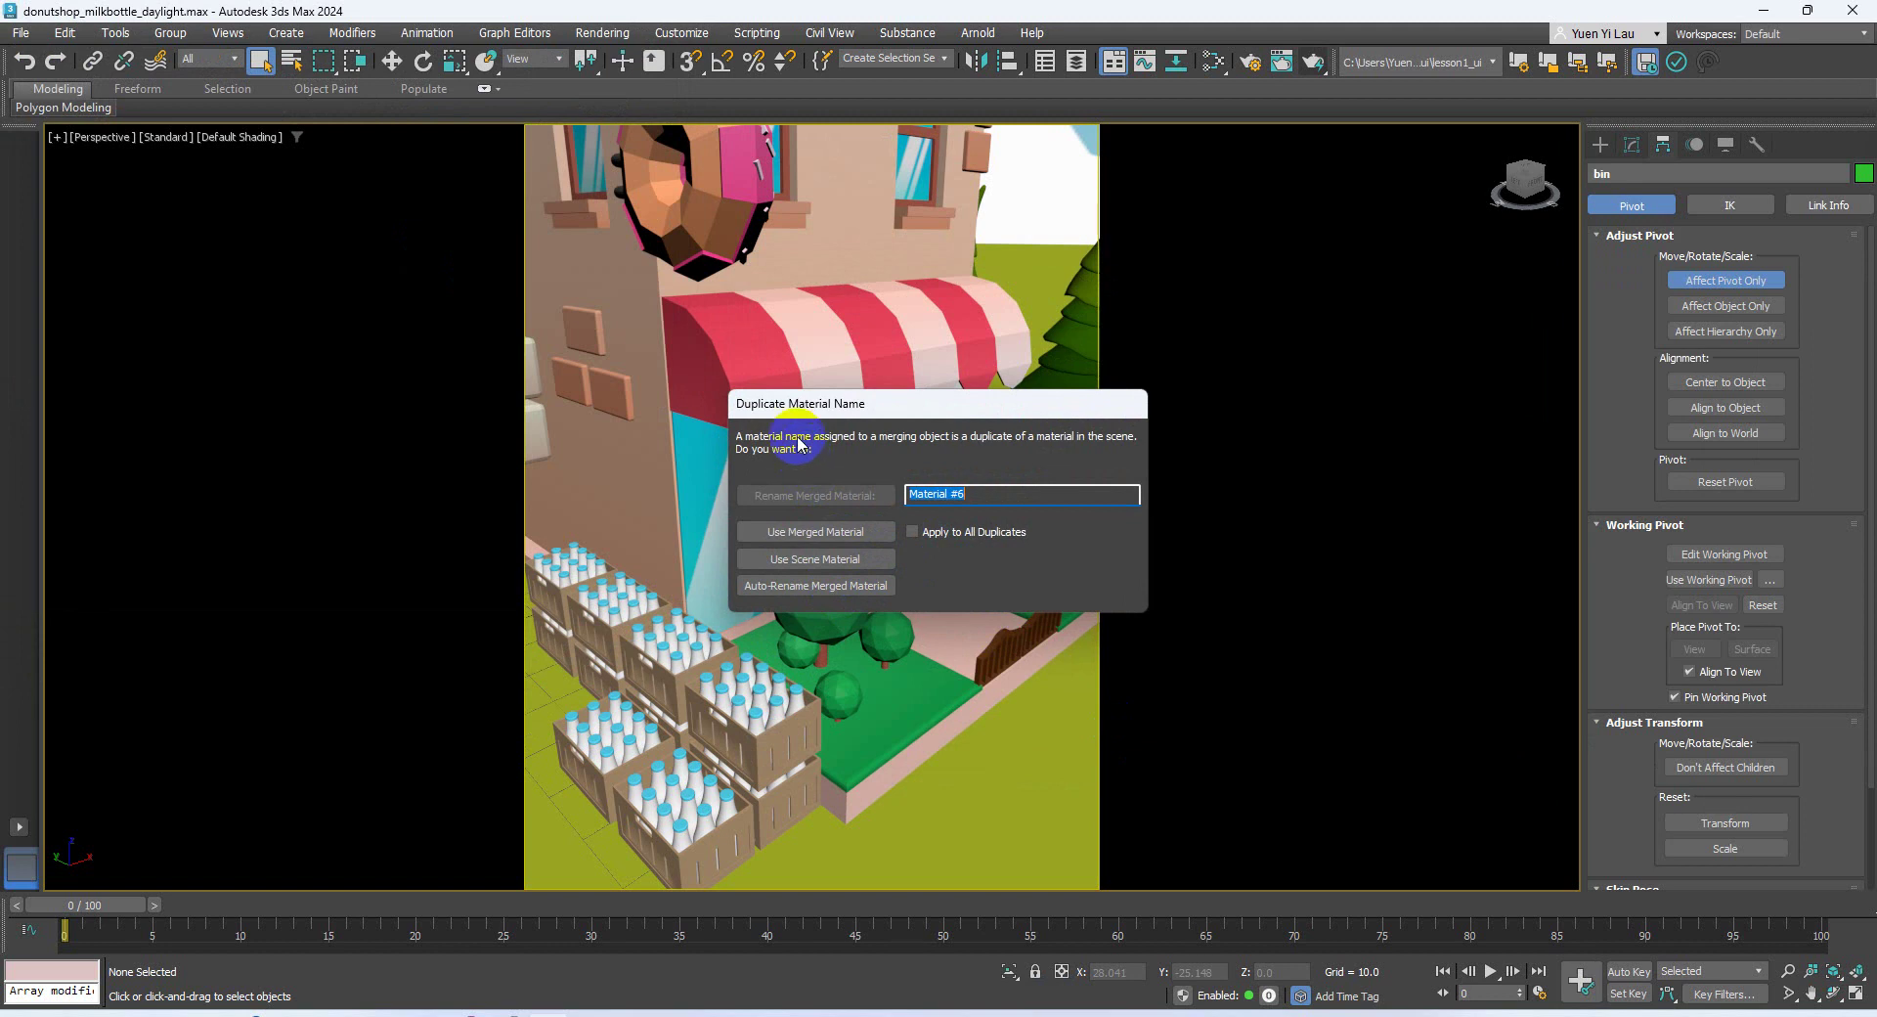
pyautogui.click(810, 567)
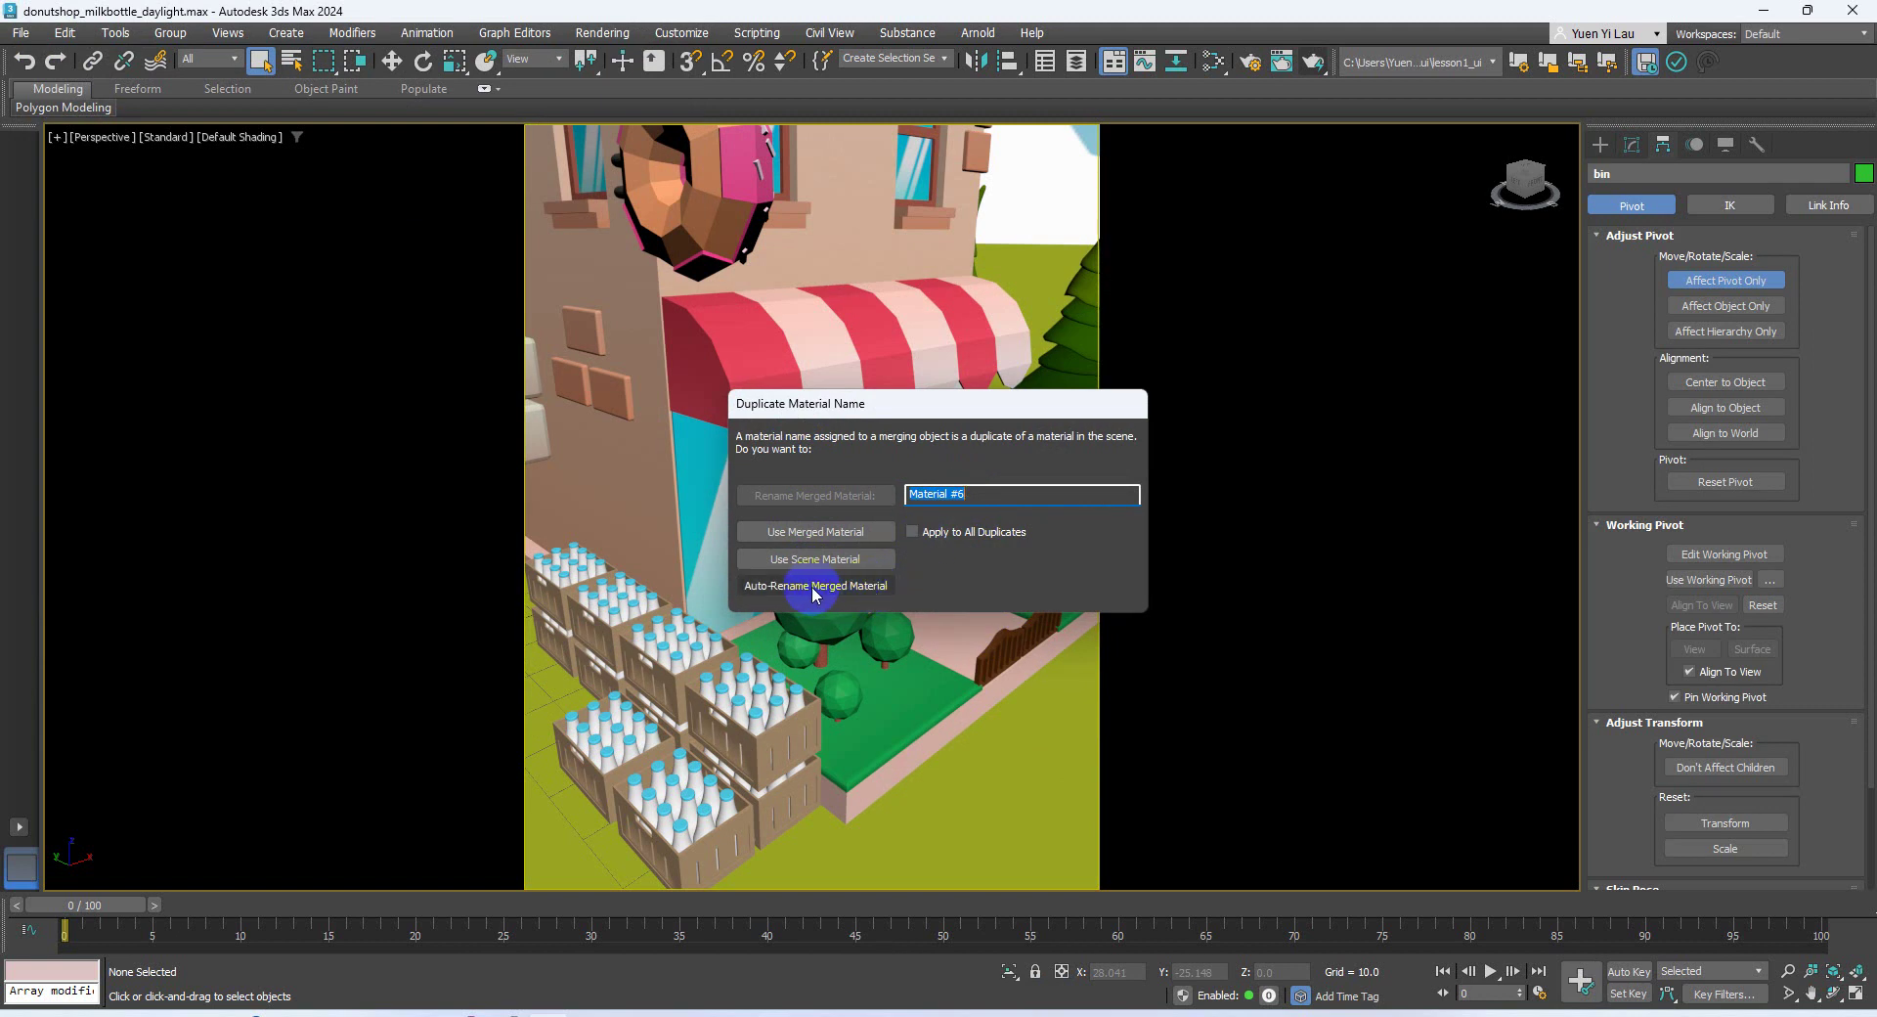
pyautogui.click(813, 590)
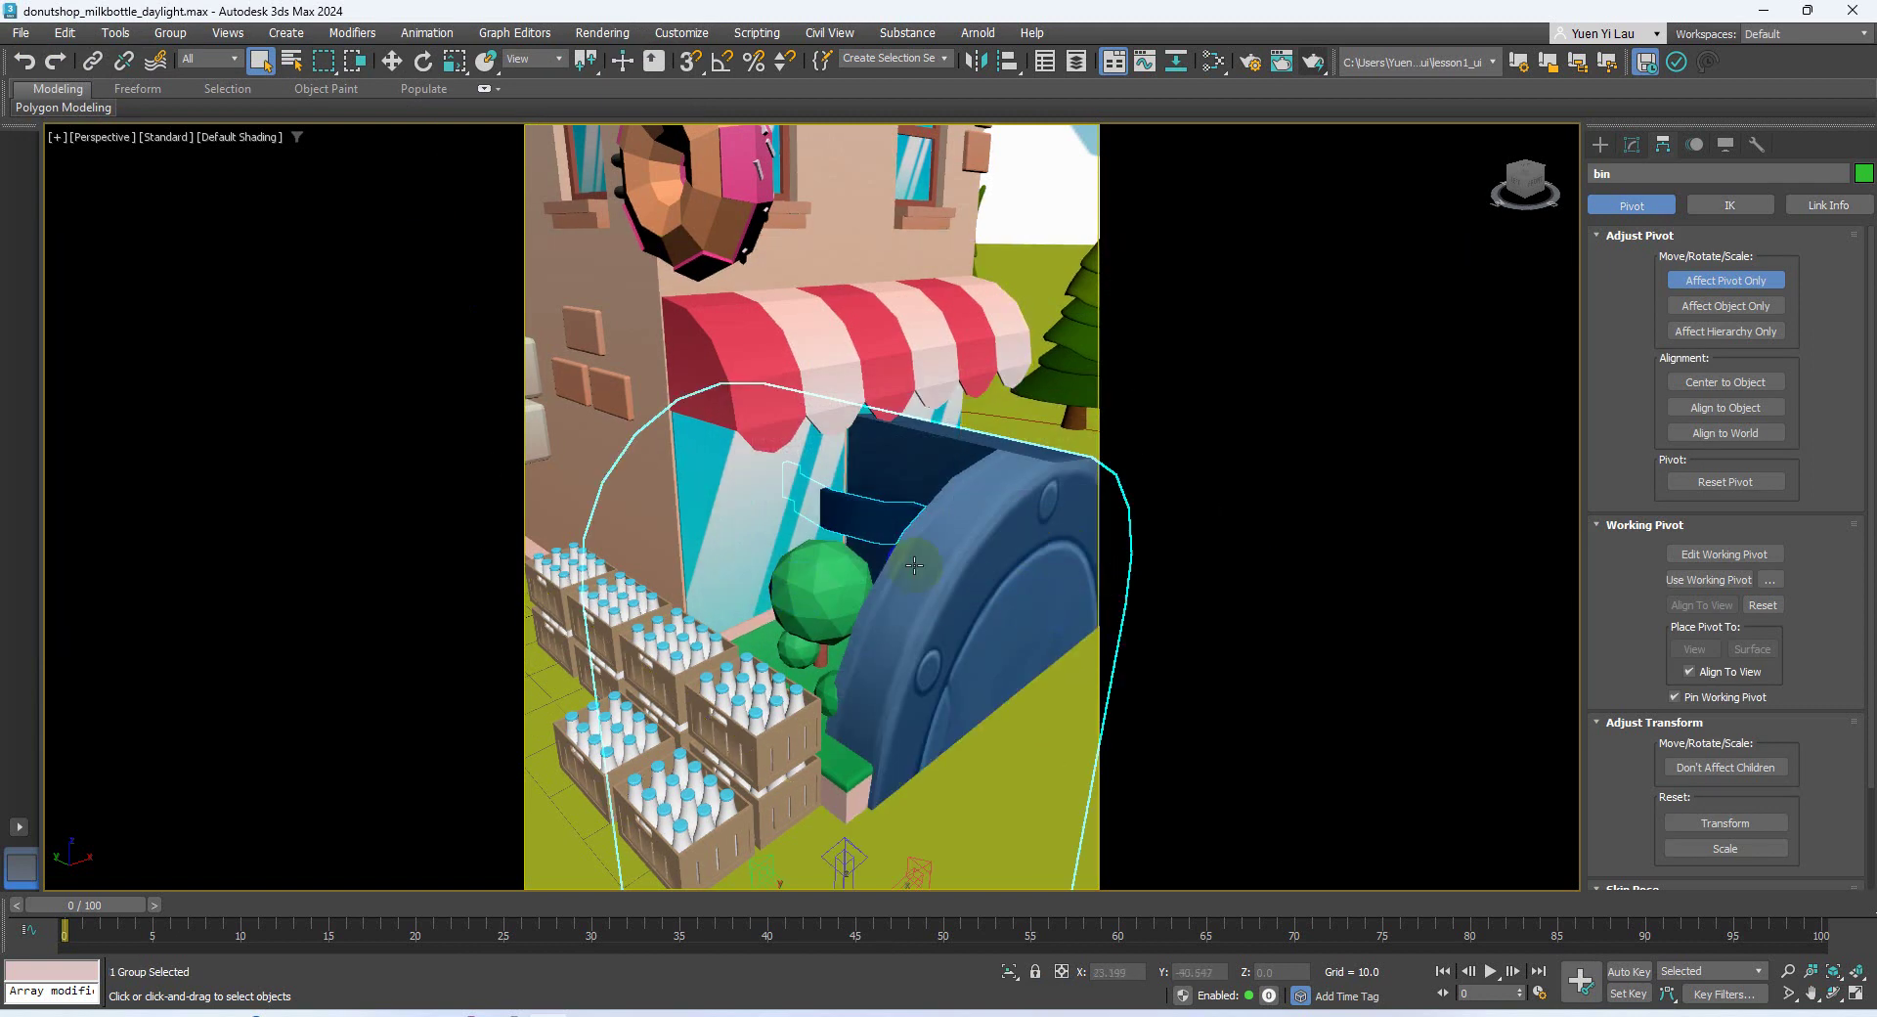
# Turn off pivot-only editing and scale the bin group down uniformly to about 12.3 percent
pyautogui.scroll(-6, 915, 565)
pyautogui.click(455, 61)
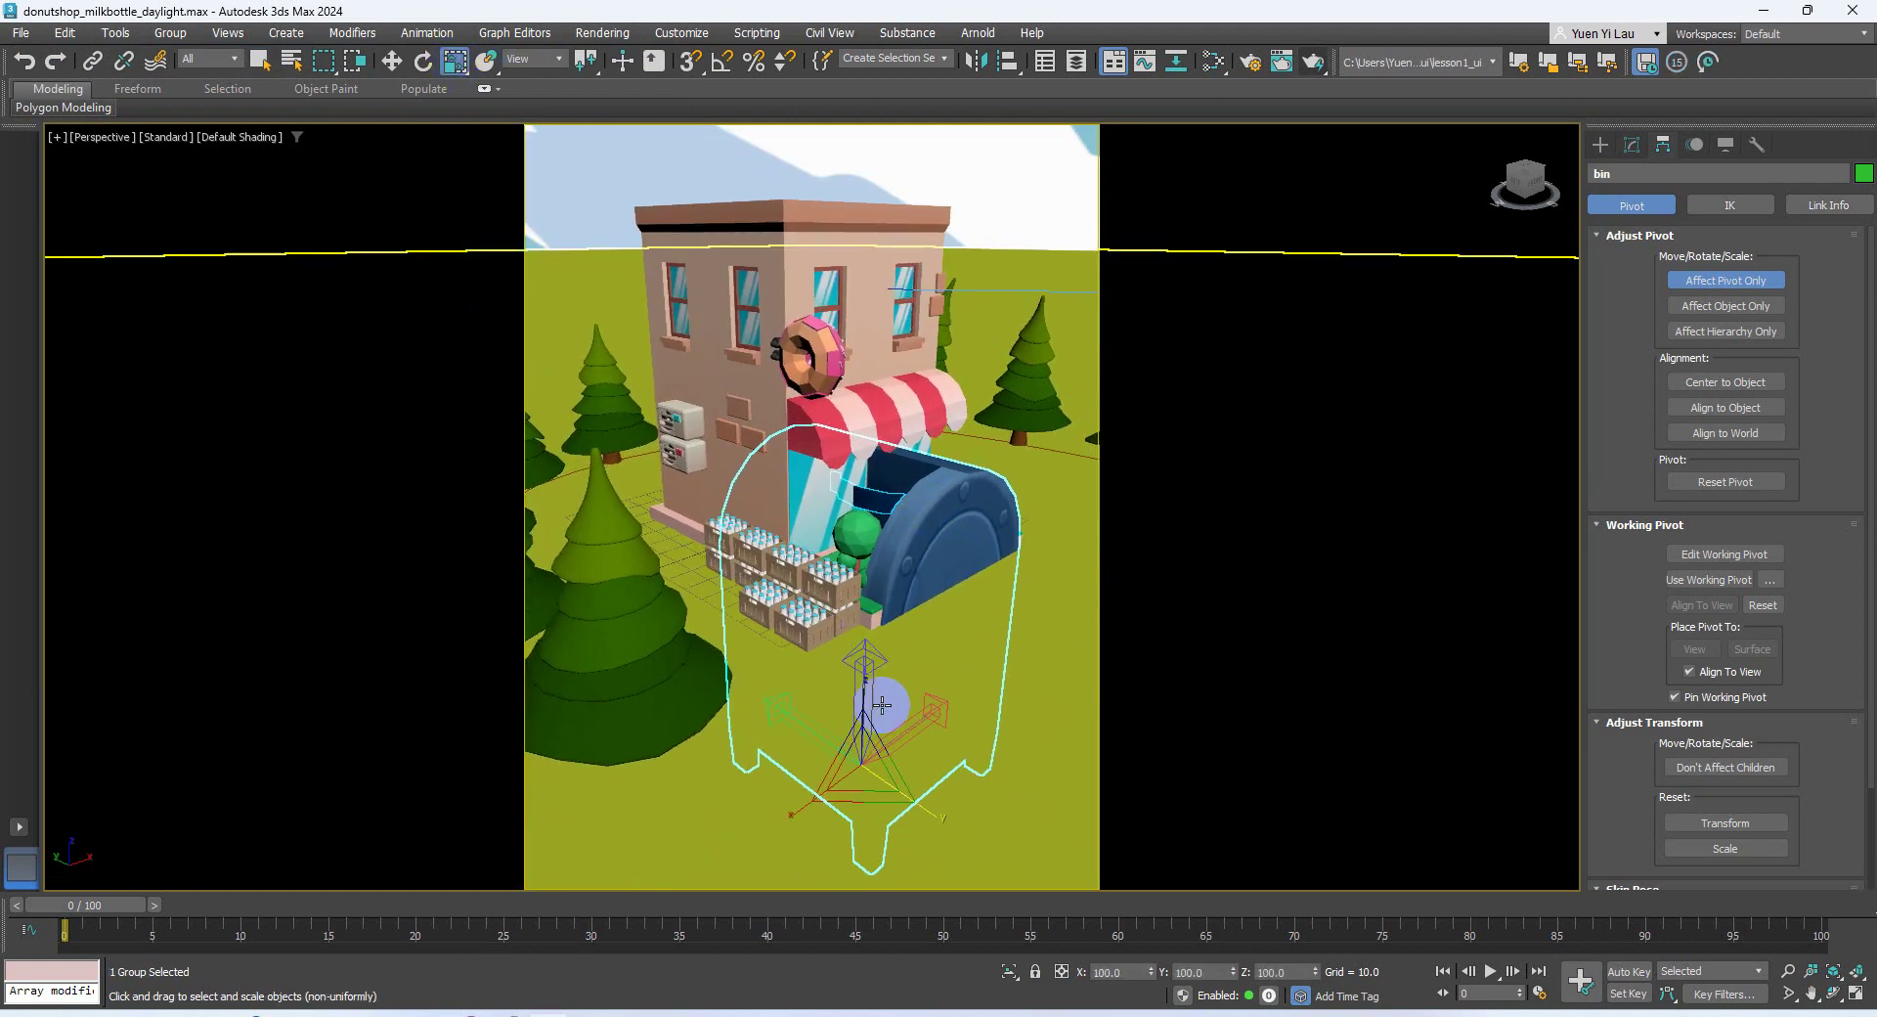
pyautogui.click(1707, 284)
pyautogui.click(1712, 283)
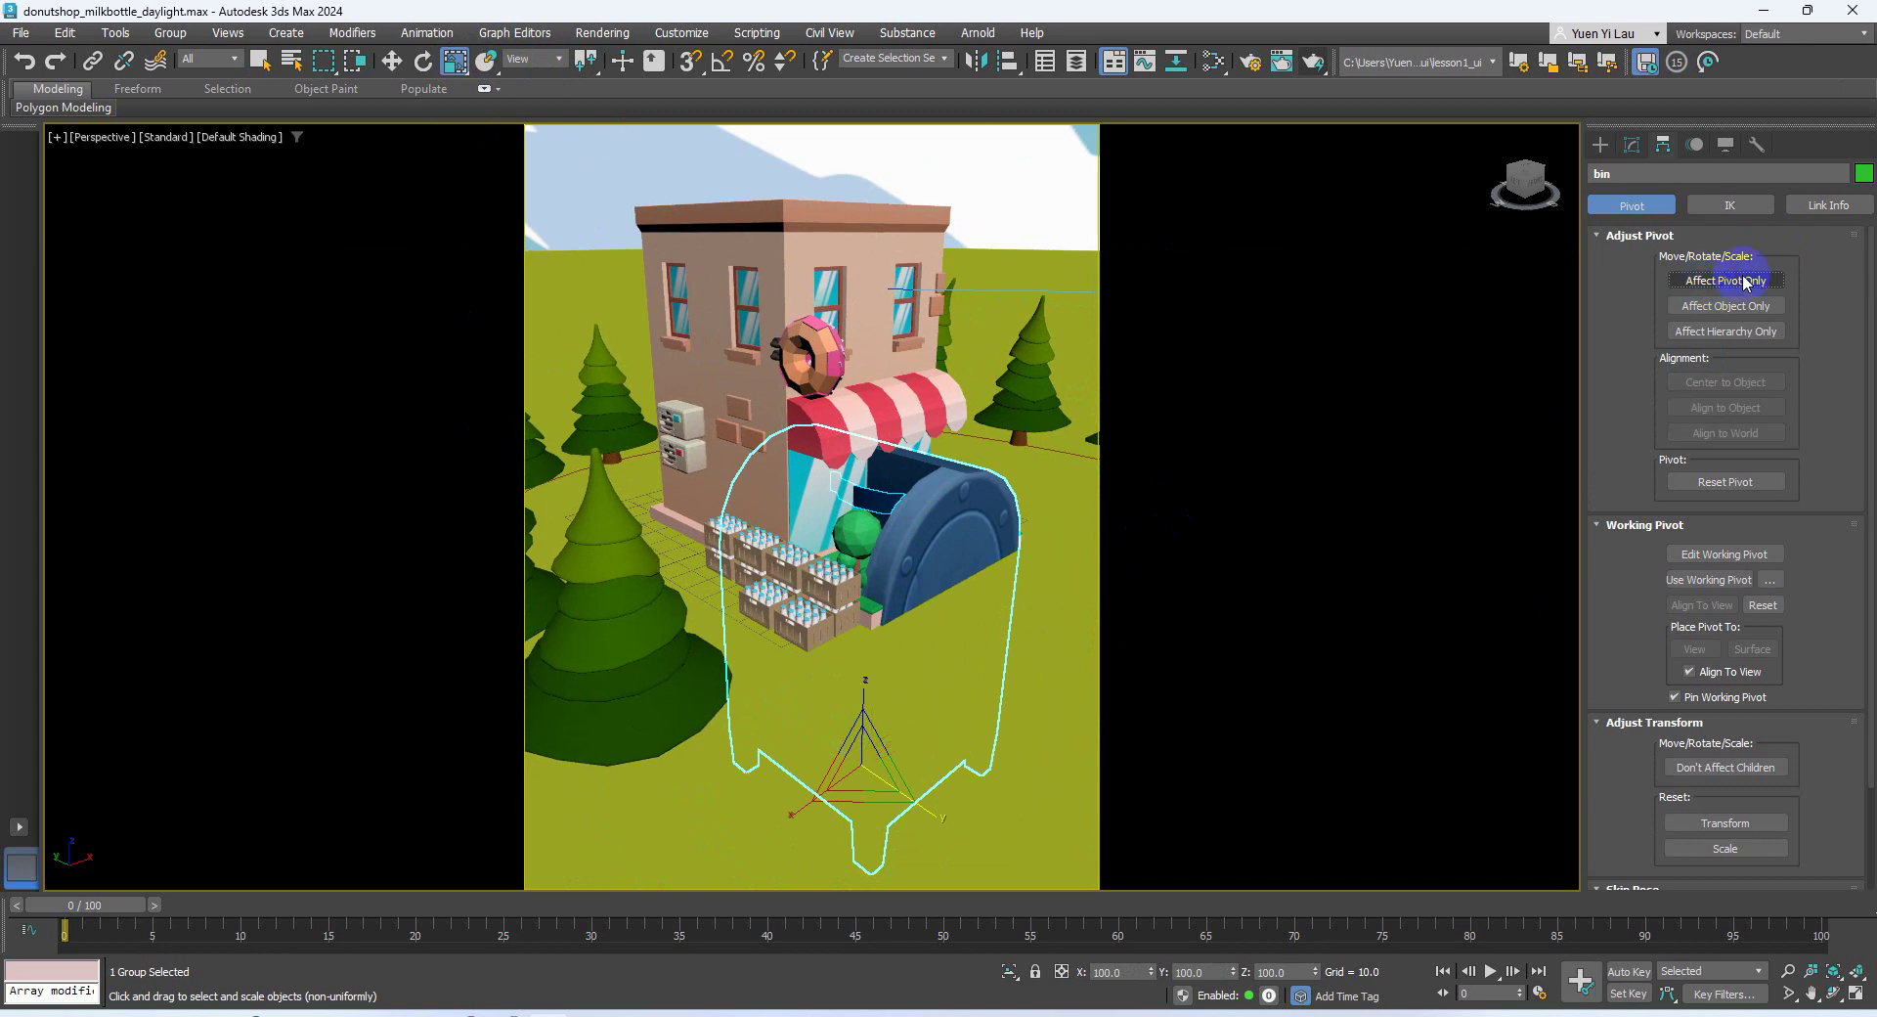
pyautogui.moveTo(867, 746); pyautogui.dragTo(688, 475)
pyautogui.moveTo(1127, 971); pyautogui.dragTo(881, 949)
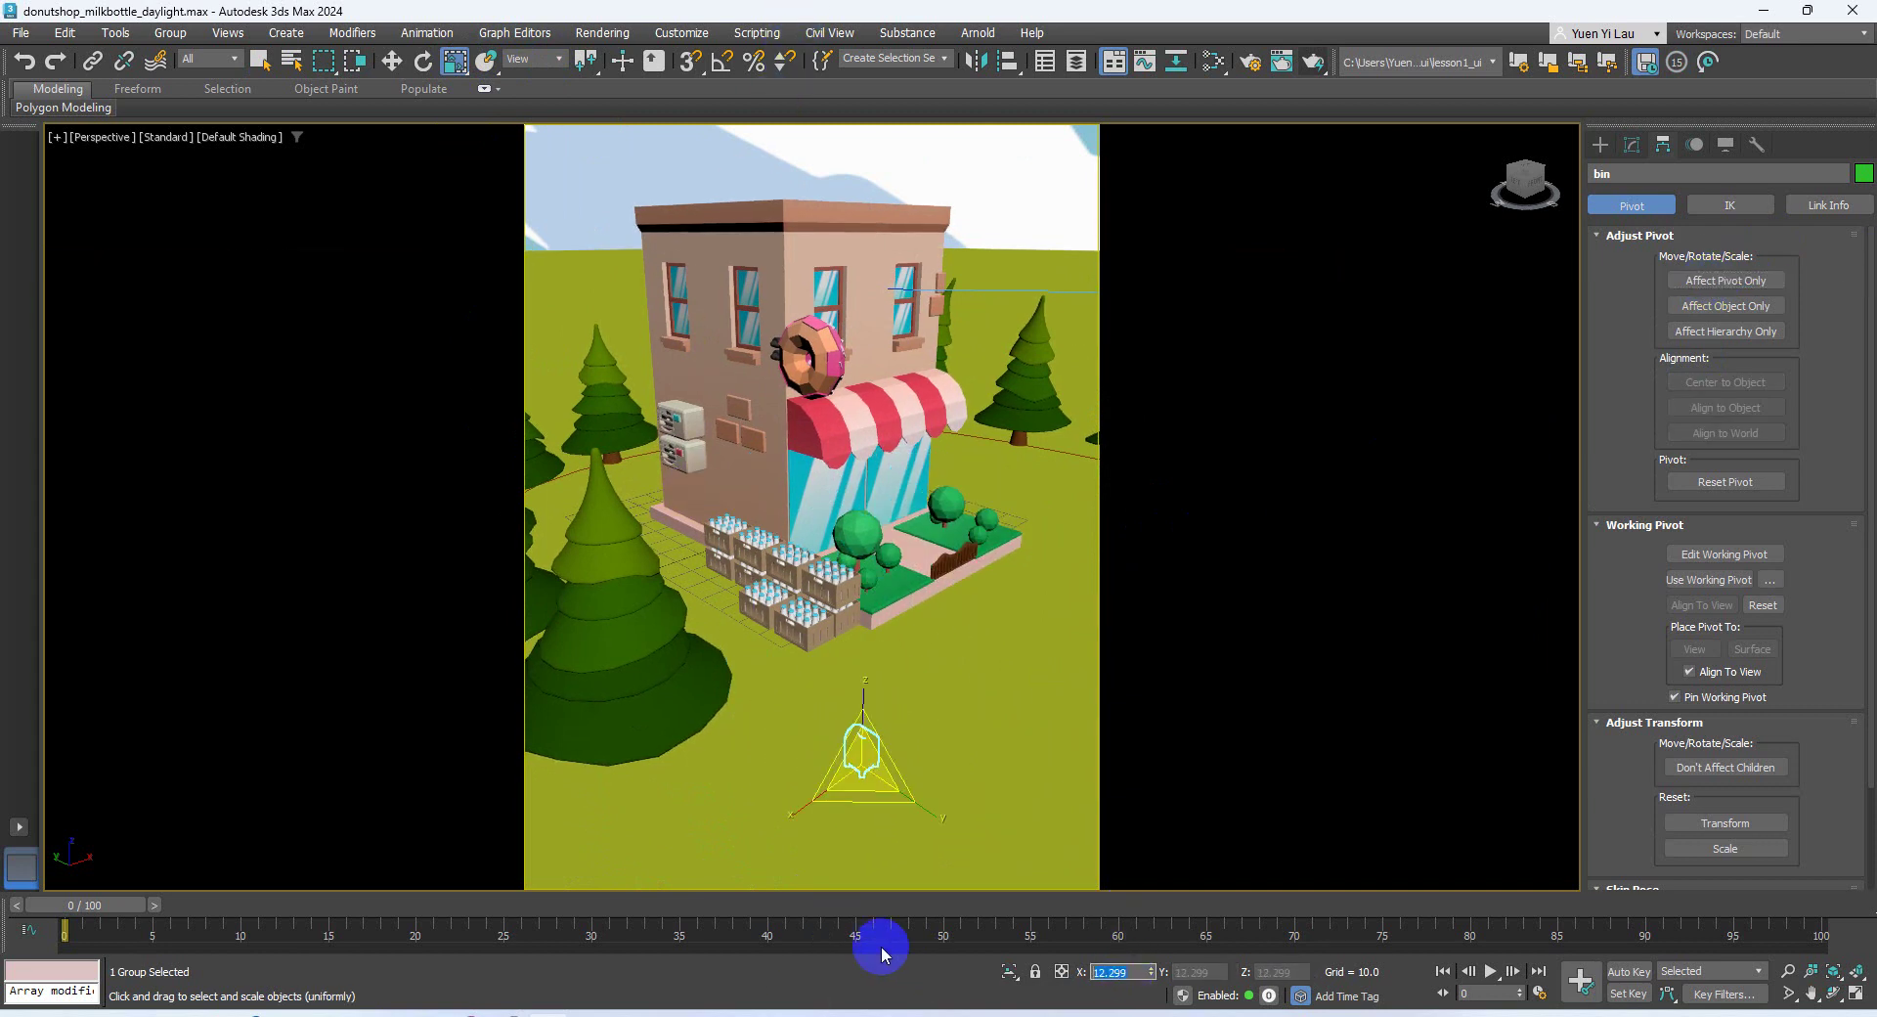
# Move the bin group to Z 0 and Y 0 using exact position values
pyautogui.click(396, 65)
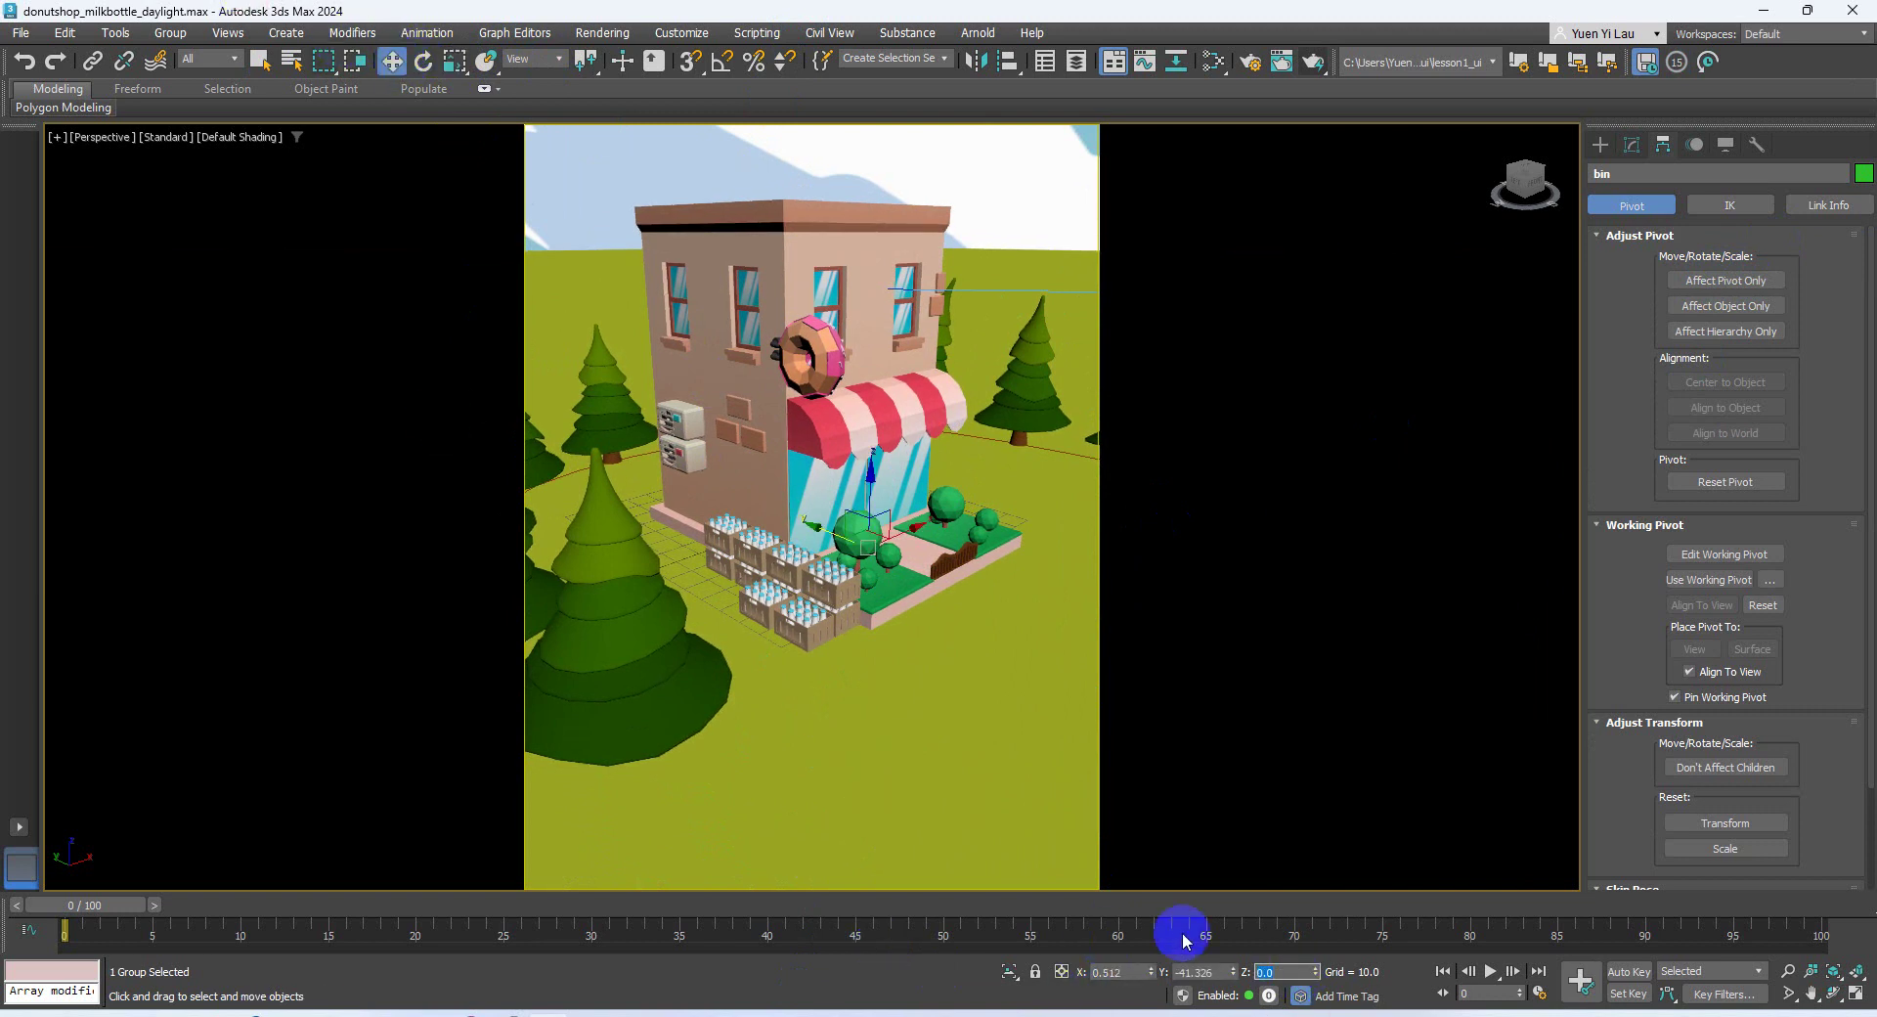
pyautogui.doubleClick(1201, 971)
pyautogui.write('0')
pyautogui.press('Return')
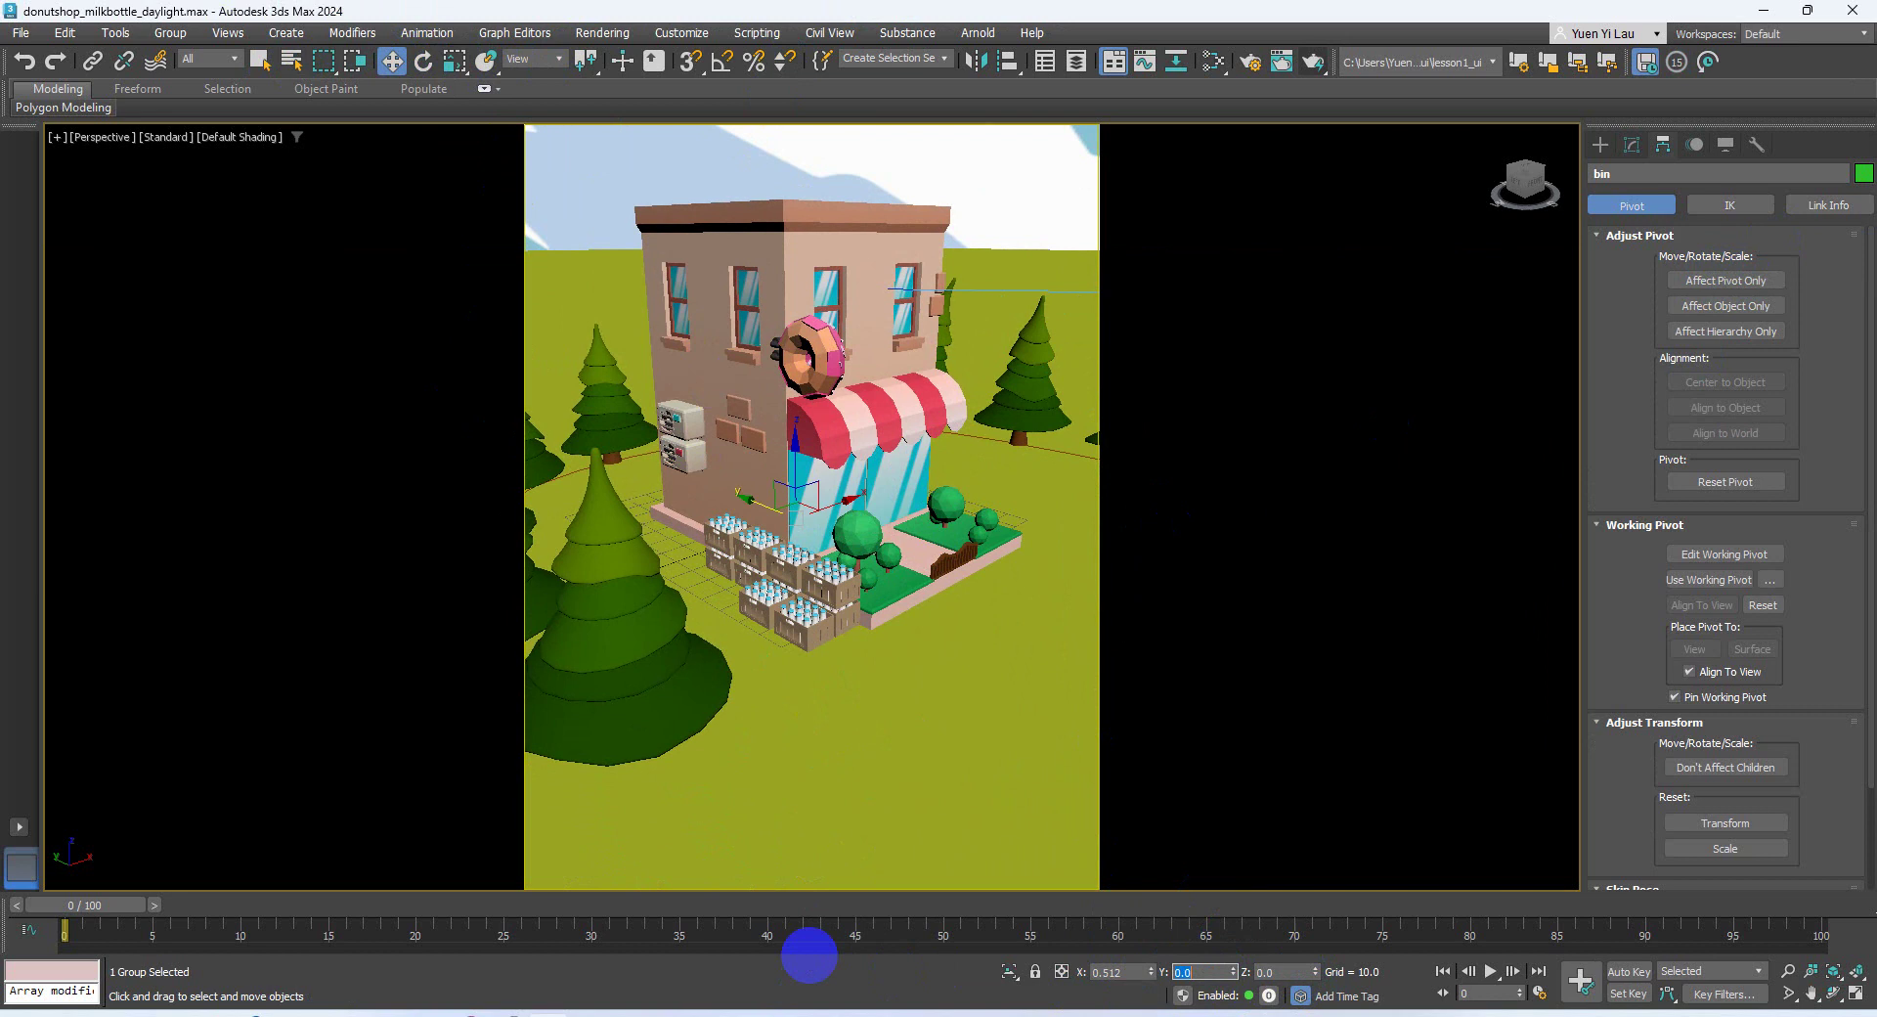
# Pull the bin group out in front of the shop to about Y -41.3 and raise it to about Z 32.7
pyautogui.moveTo(751, 503); pyautogui.dragTo(1026, 406)
pyautogui.keyDown('alt'); pyautogui.moveTo(1022, 515); pyautogui.dragTo(1050, 595, button='middle'); pyautogui.keyUp('alt')
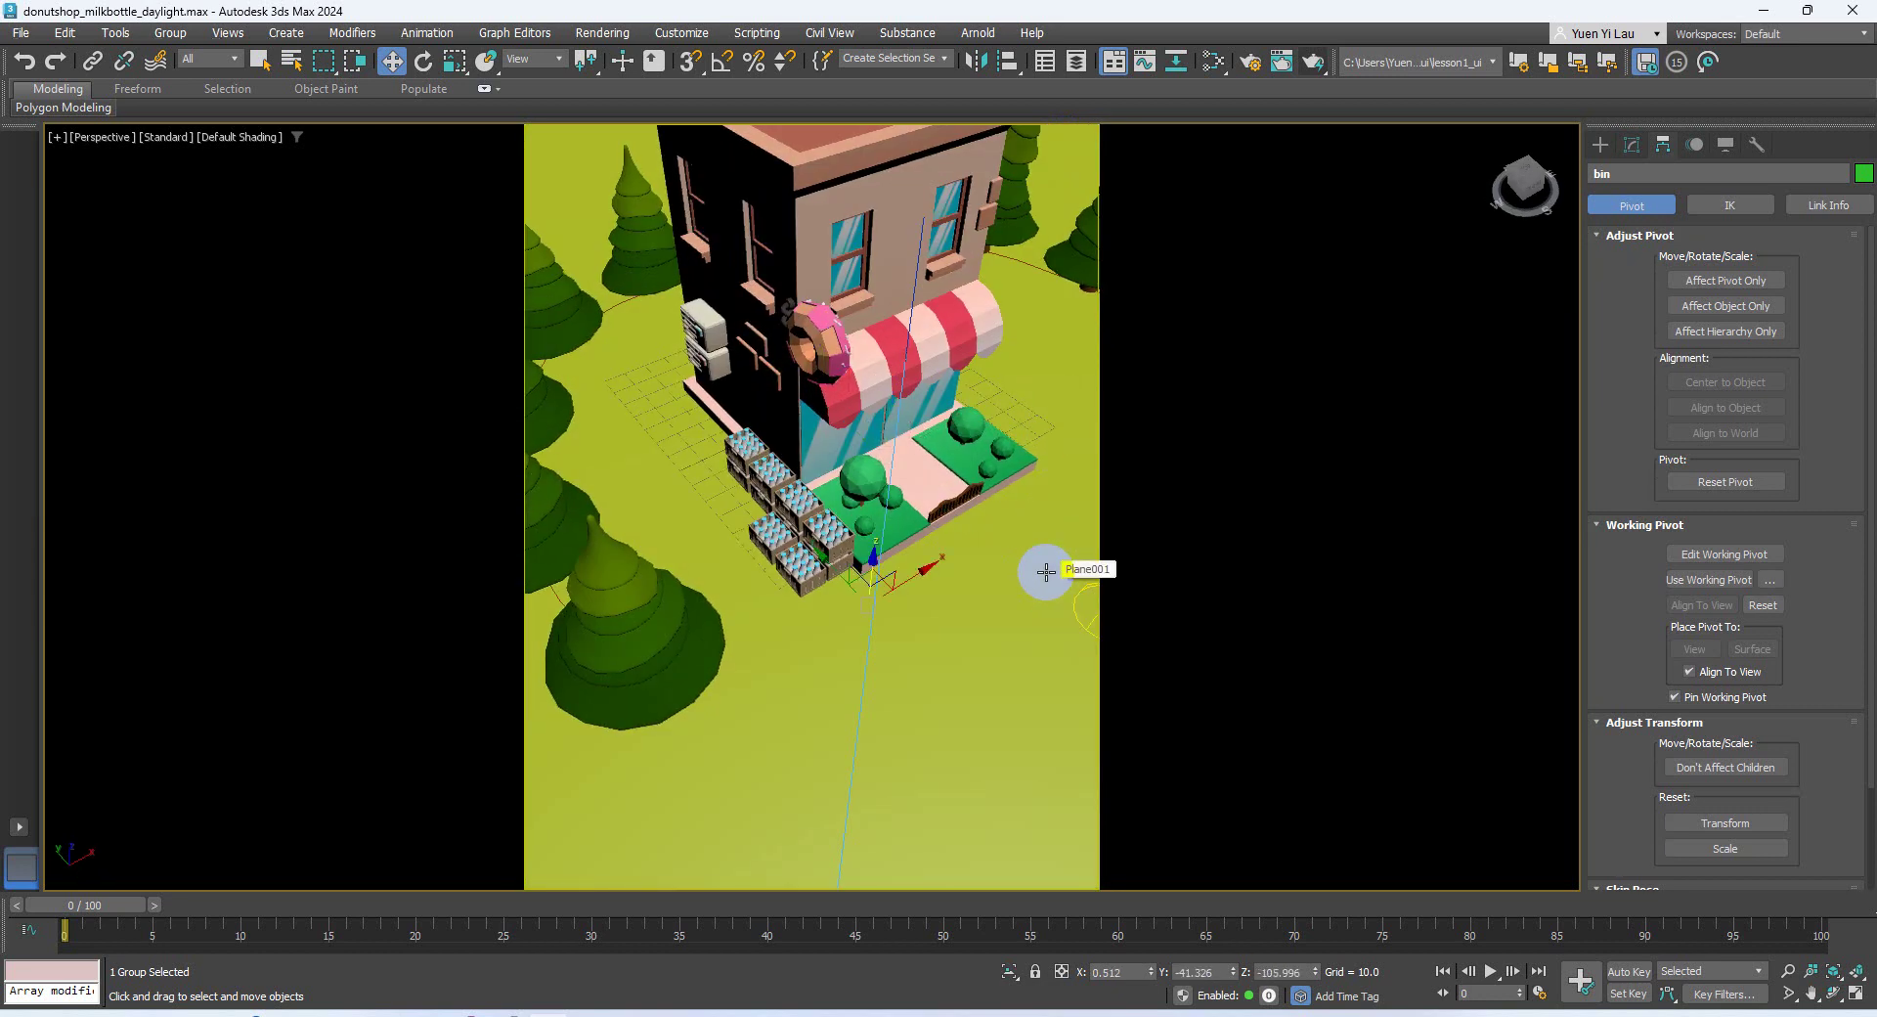
pyautogui.hotkey('ctrl', 'z')
pyautogui.keyDown('alt'); pyautogui.moveTo(1012, 774); pyautogui.dragTo(884, 574, button='middle'); pyautogui.keyUp('alt')
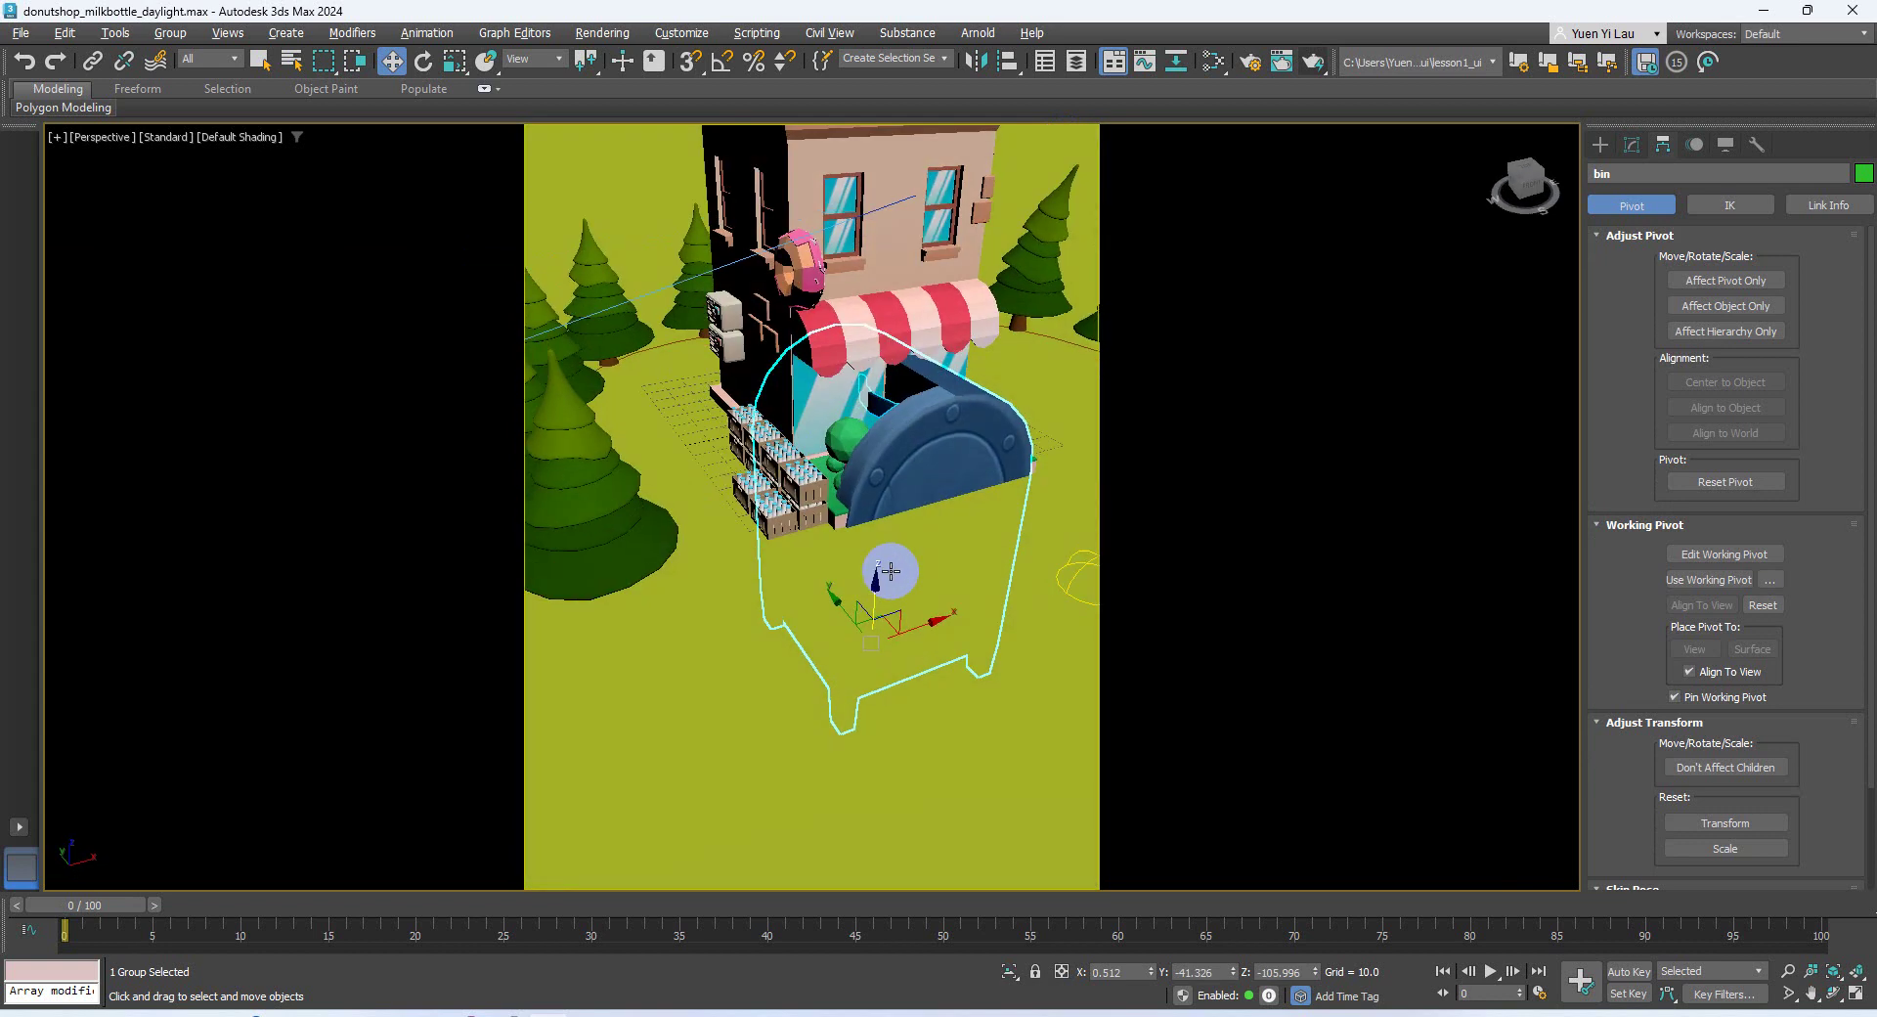
pyautogui.moveTo(868, 586); pyautogui.dragTo(913, 320)
pyautogui.moveTo(963, 609); pyautogui.dragTo(935, 795, button='middle')
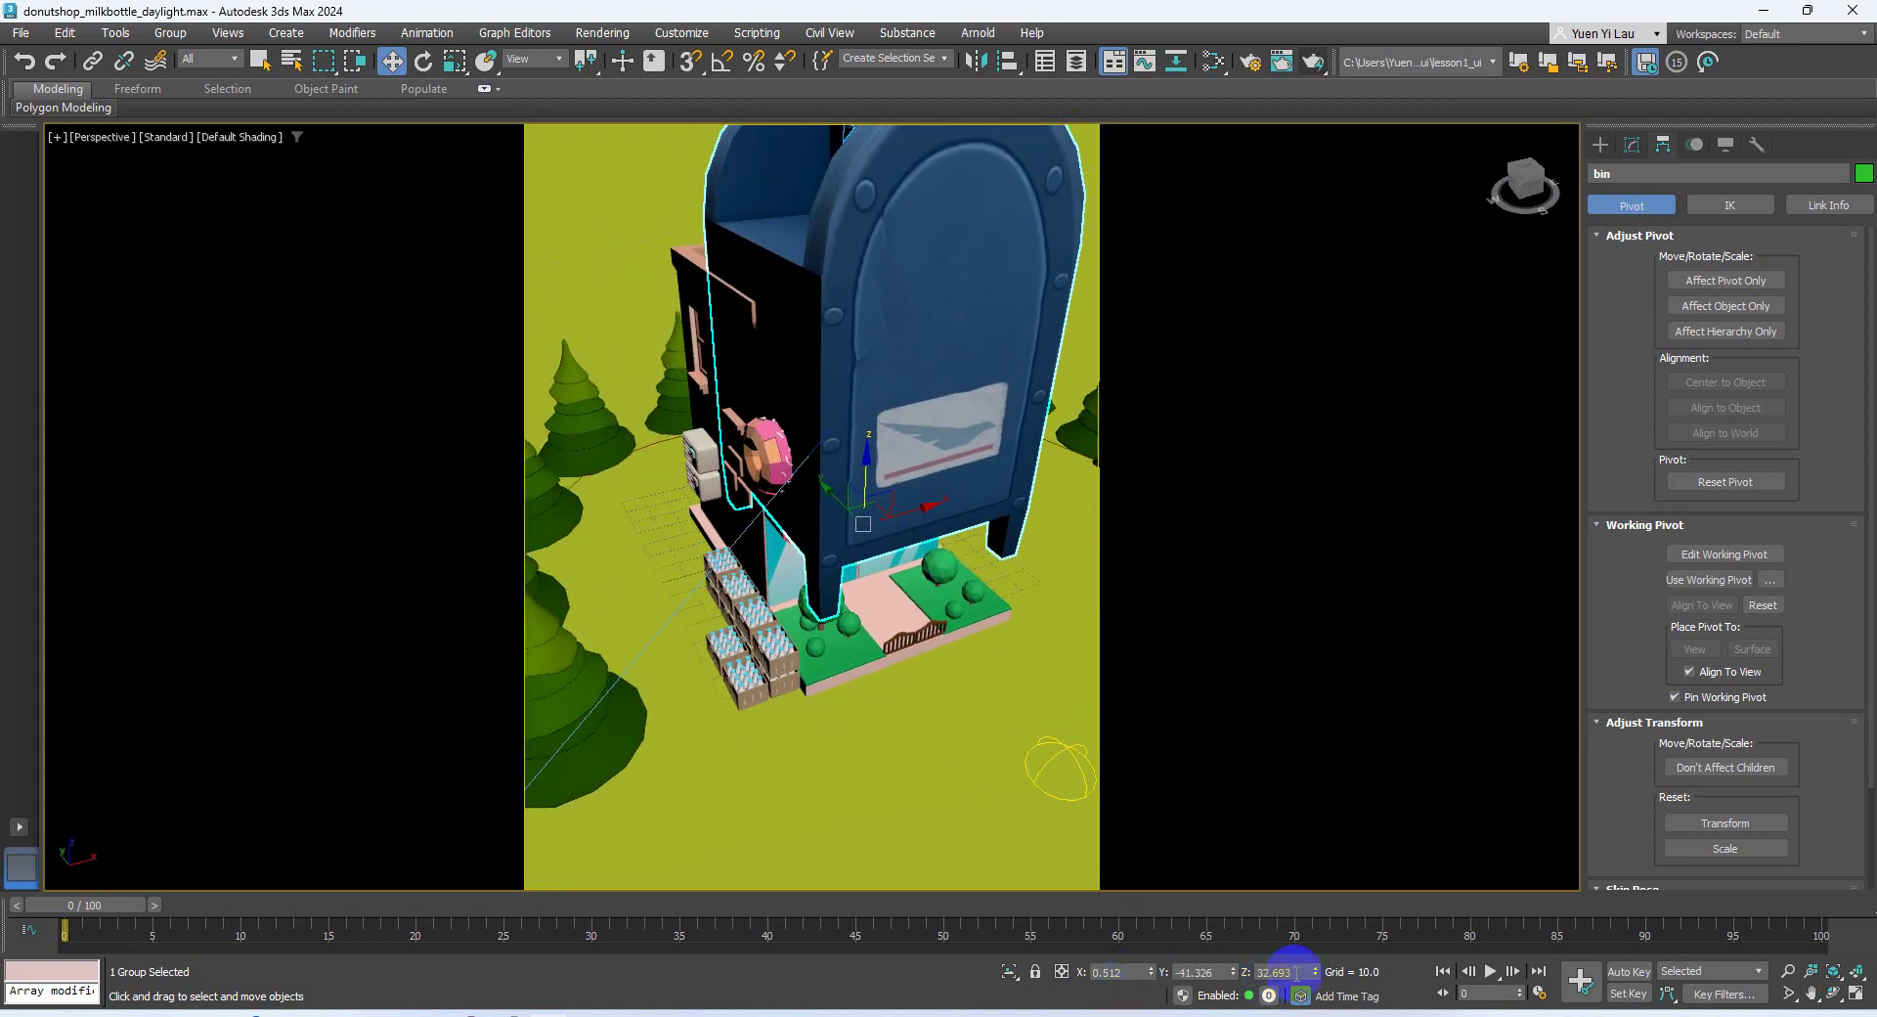
# Scale the bin group down uniformly to about 27.2 percent
pyautogui.click(455, 61)
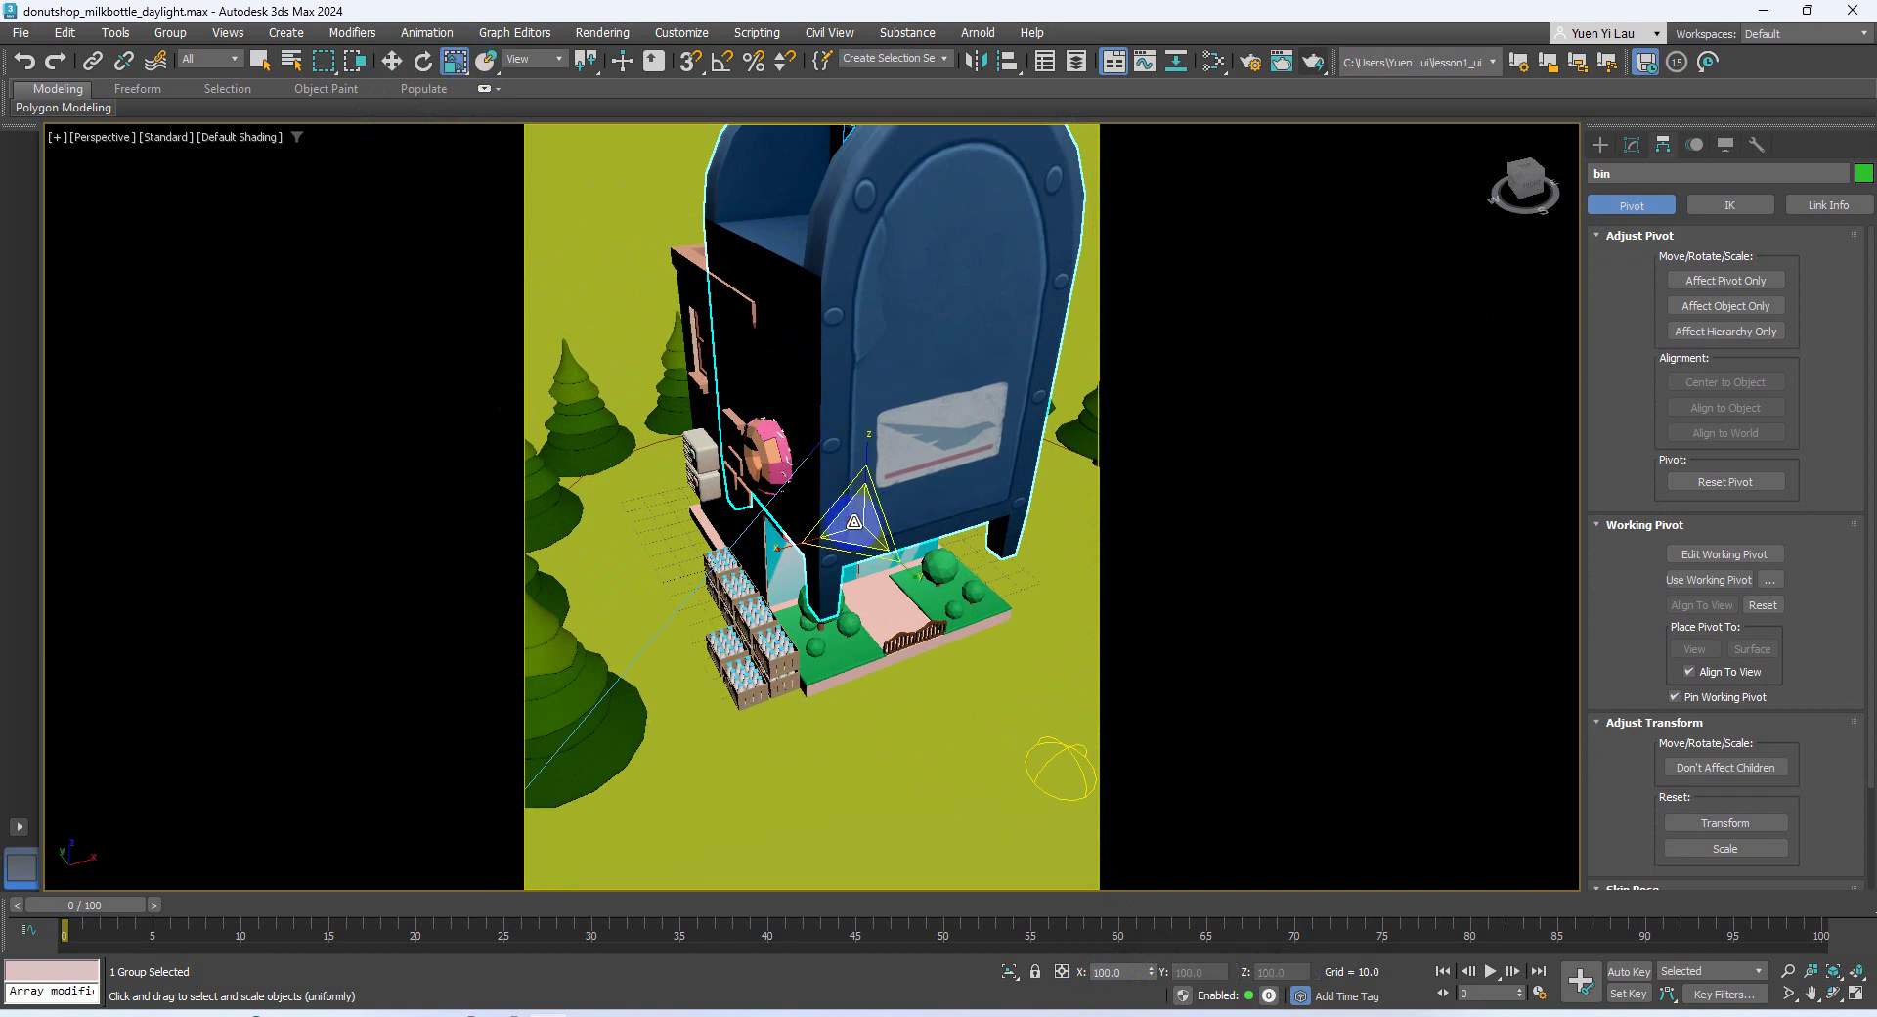
pyautogui.moveTo(851, 515); pyautogui.dragTo(1154, 892)
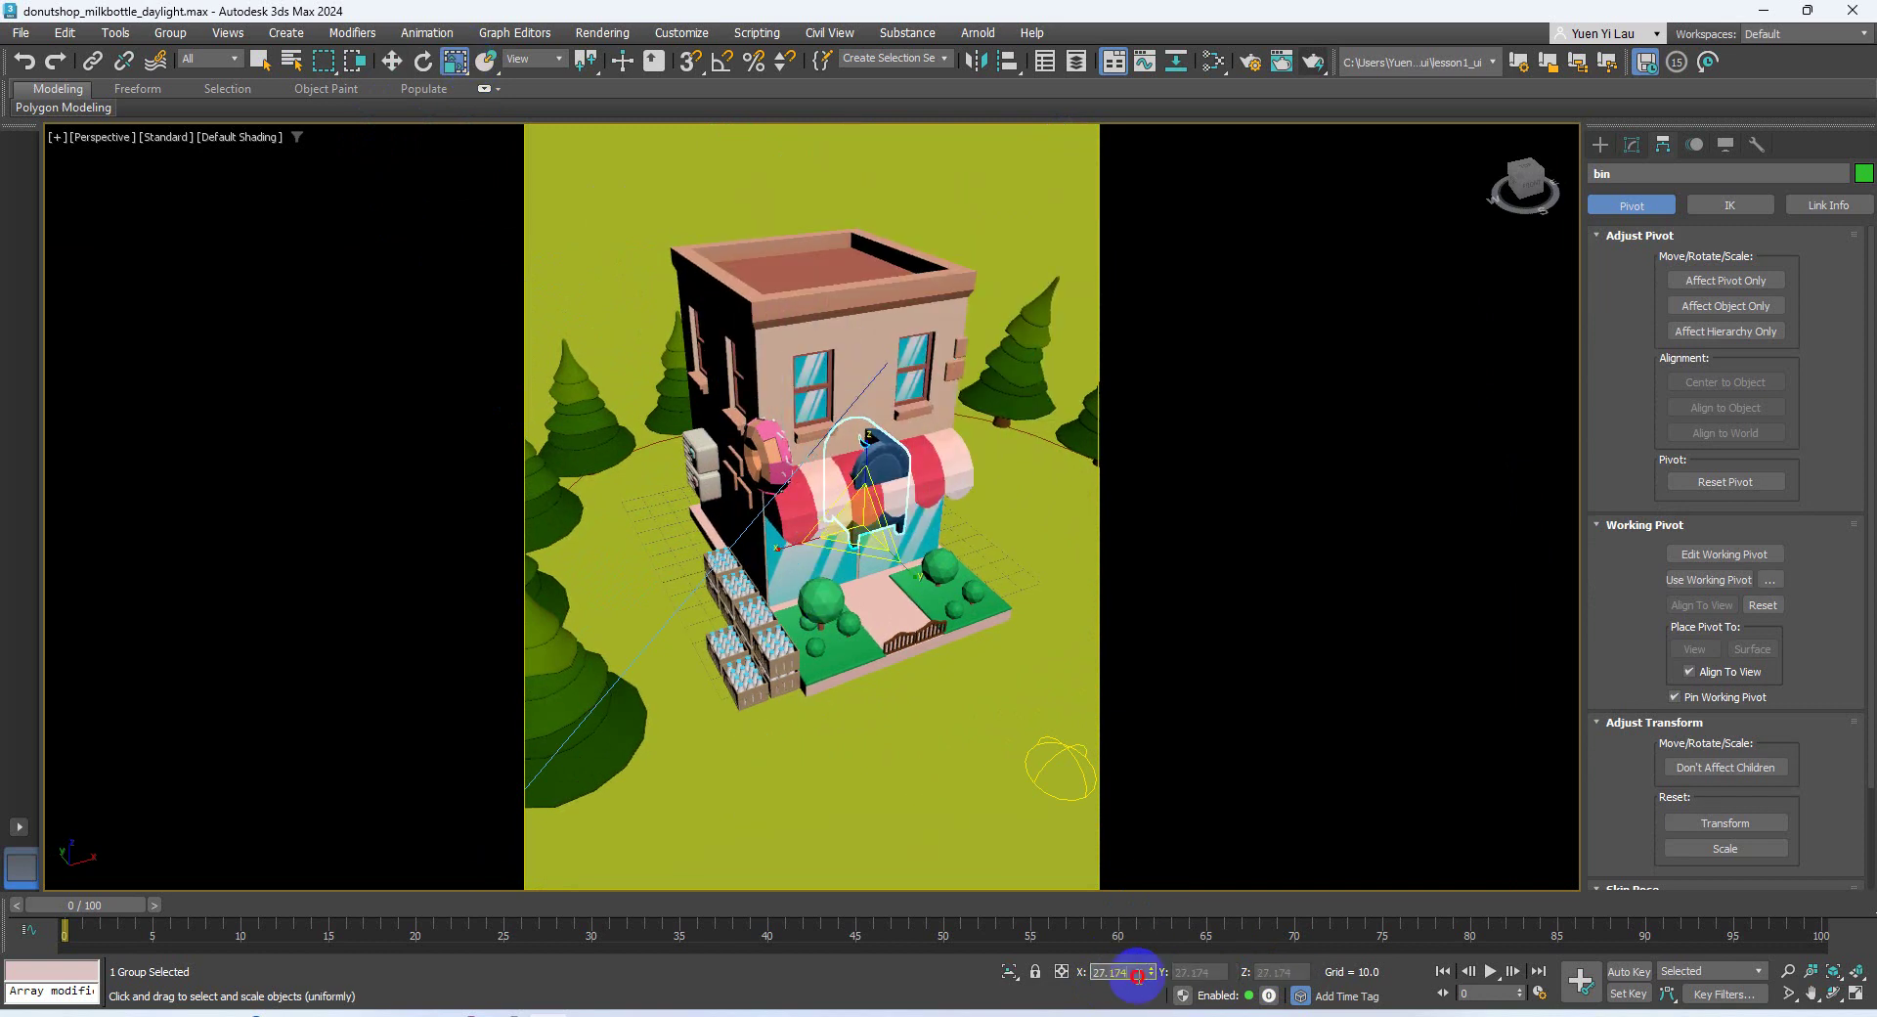
pyautogui.doubleClick(1137, 976)
# Move the bin group forward along Y to about -107.9 and set its Z position to 0
pyautogui.click(395, 62)
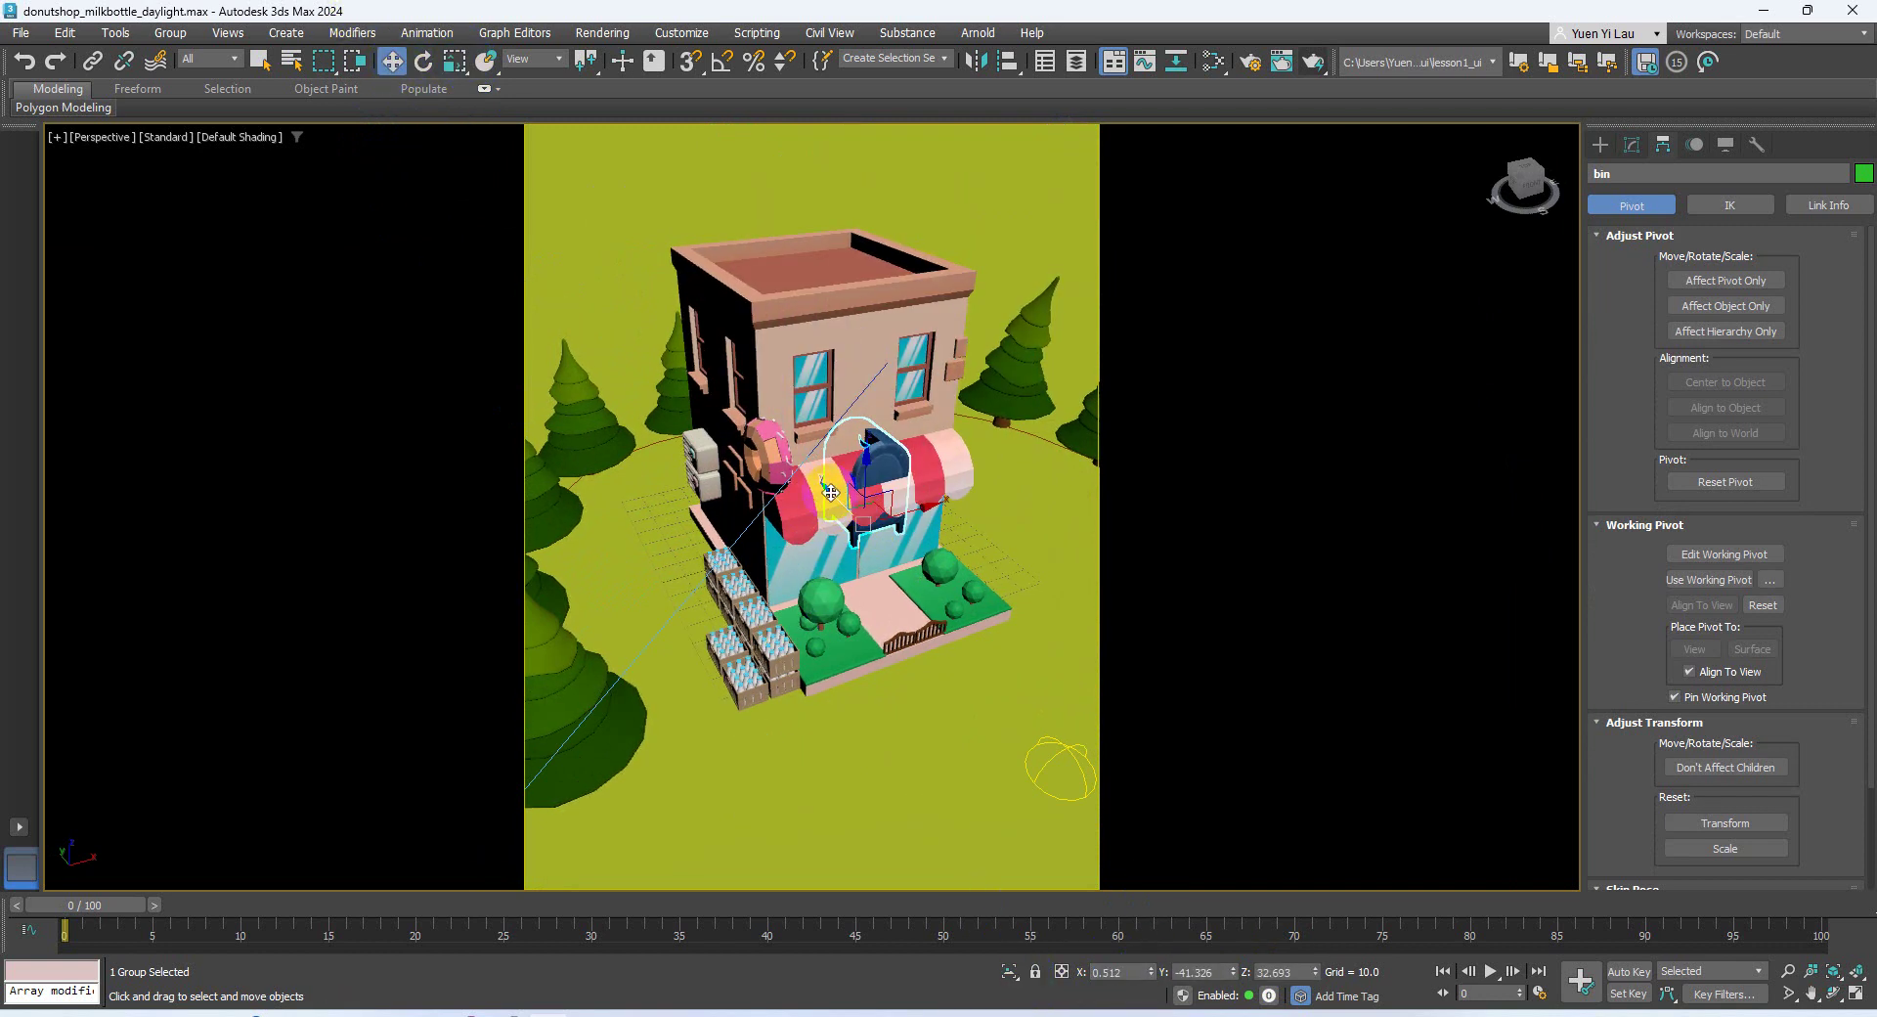
pyautogui.moveTo(830, 491); pyautogui.dragTo(931, 593)
pyautogui.keyDown('alt'); pyautogui.moveTo(1038, 649); pyautogui.dragTo(1007, 599, button='middle'); pyautogui.keyUp('alt')
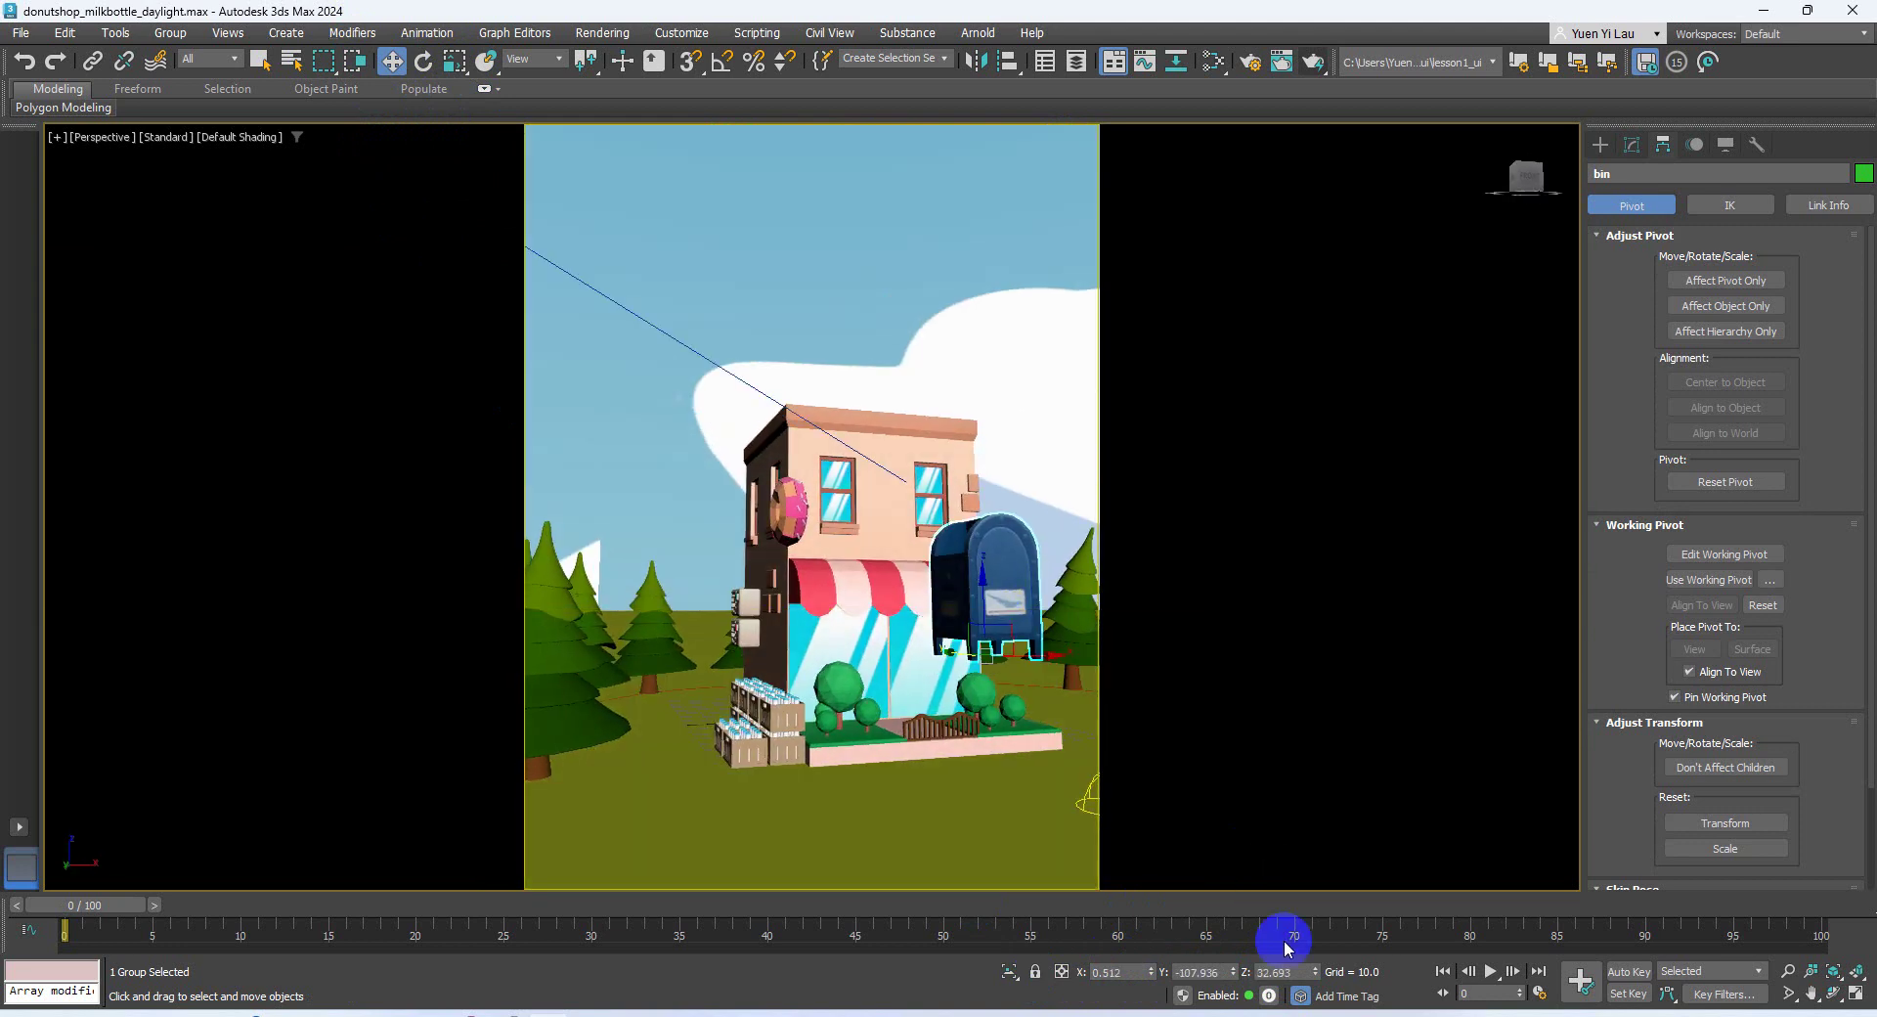
pyautogui.write('0')
pyautogui.press('Return')
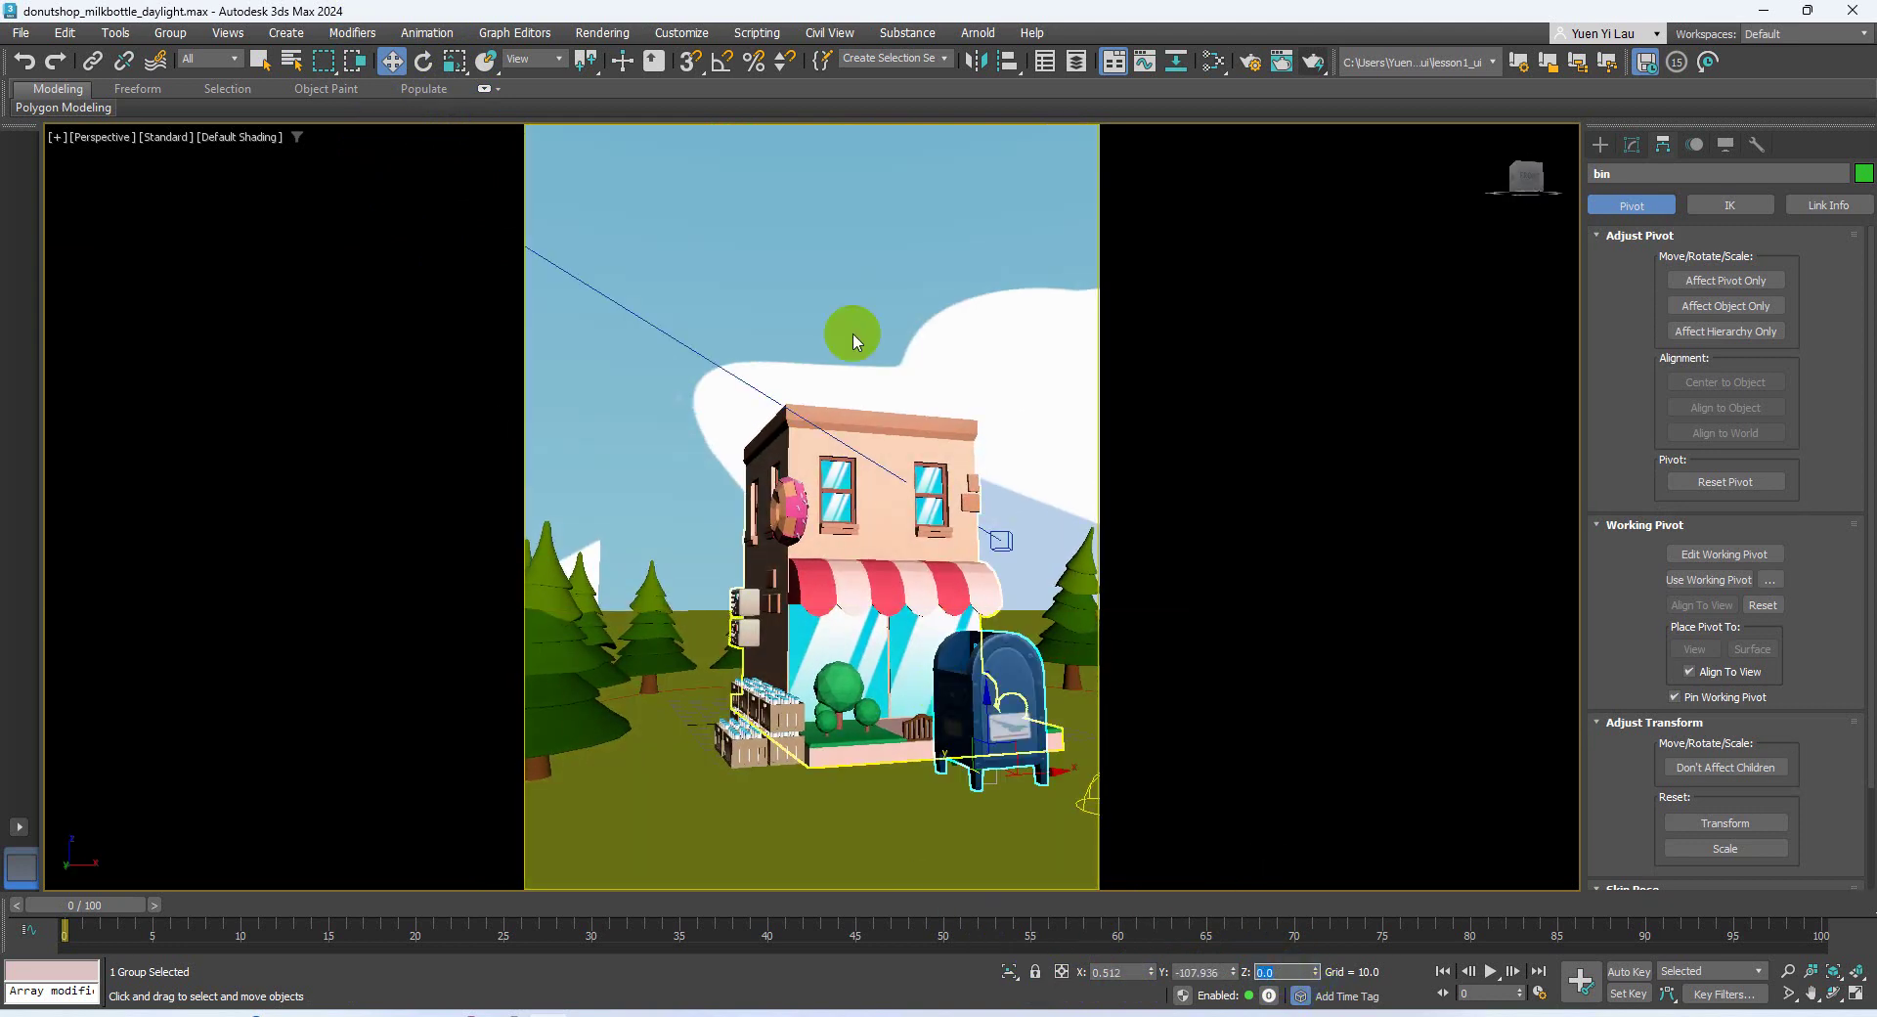
# Rotate the bin group 90 degrees about Z using angle snap, and scale it down uniformly to about 12.2 percent
pyautogui.click(423, 61)
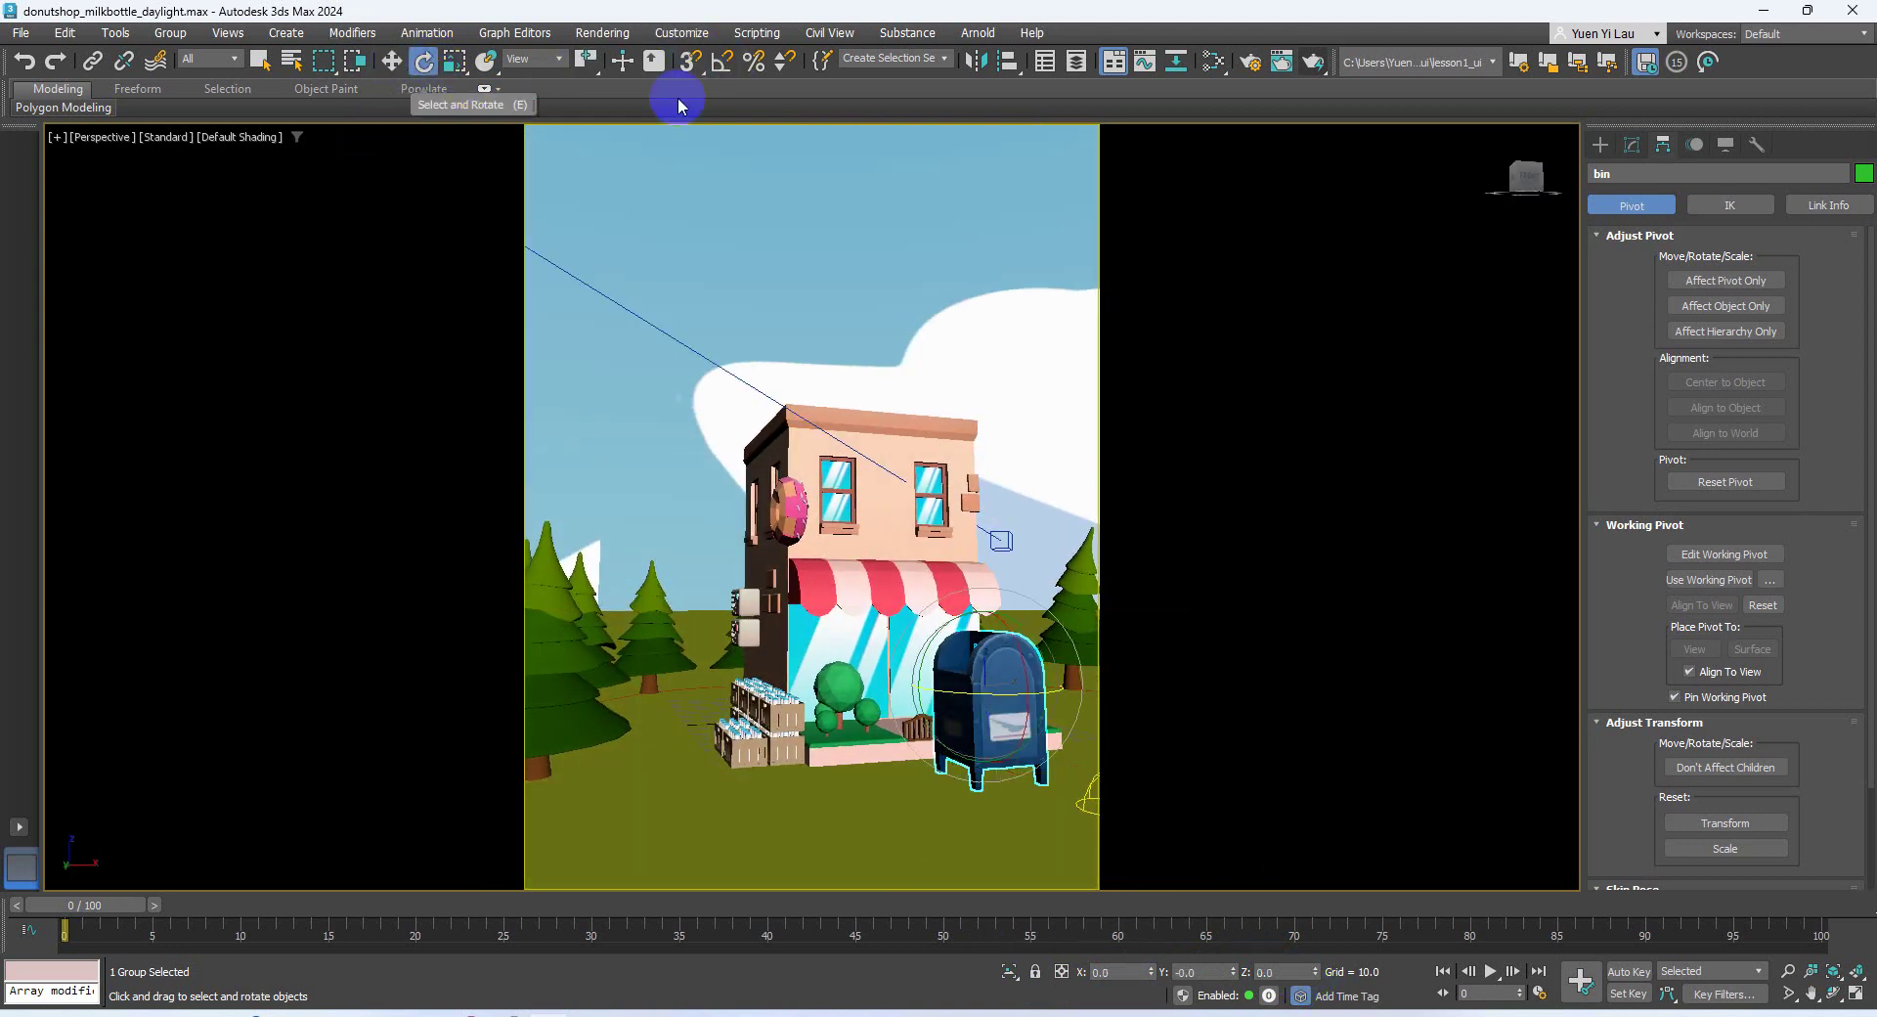
pyautogui.click(721, 64)
pyautogui.moveTo(973, 689); pyautogui.dragTo(1045, 684)
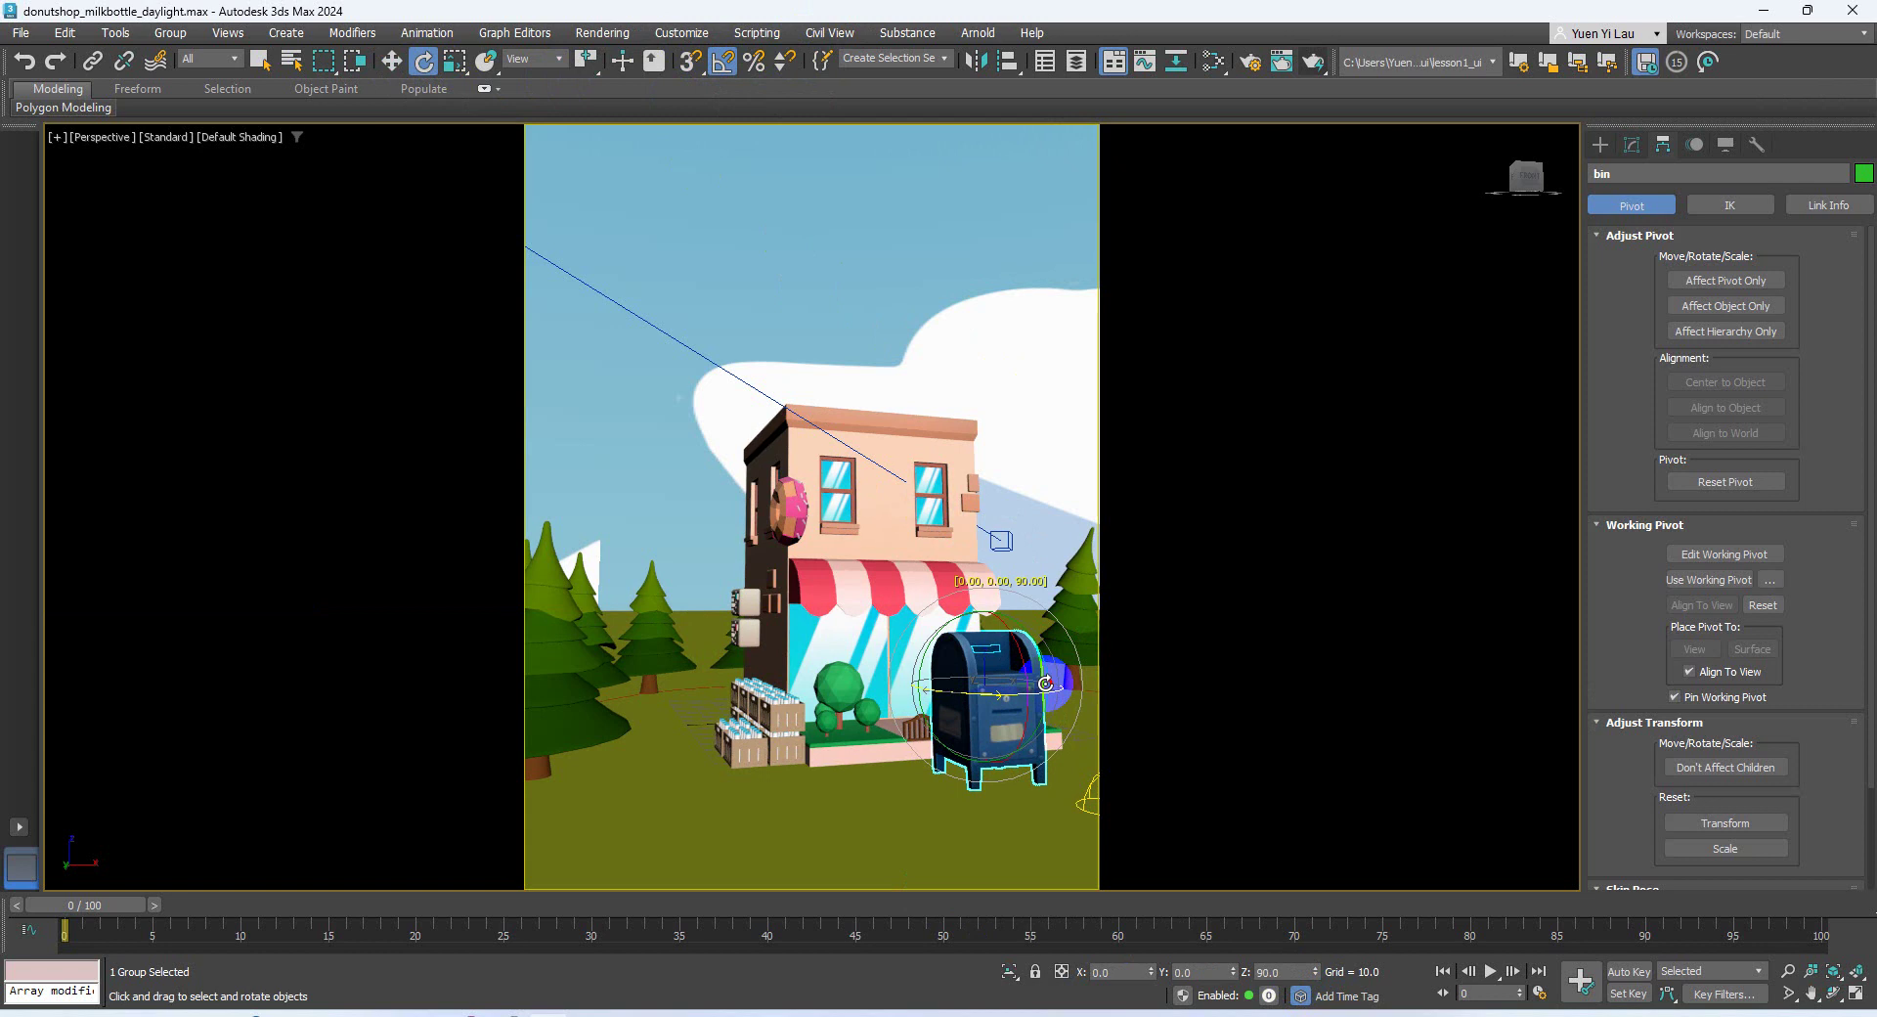
pyautogui.click(720, 62)
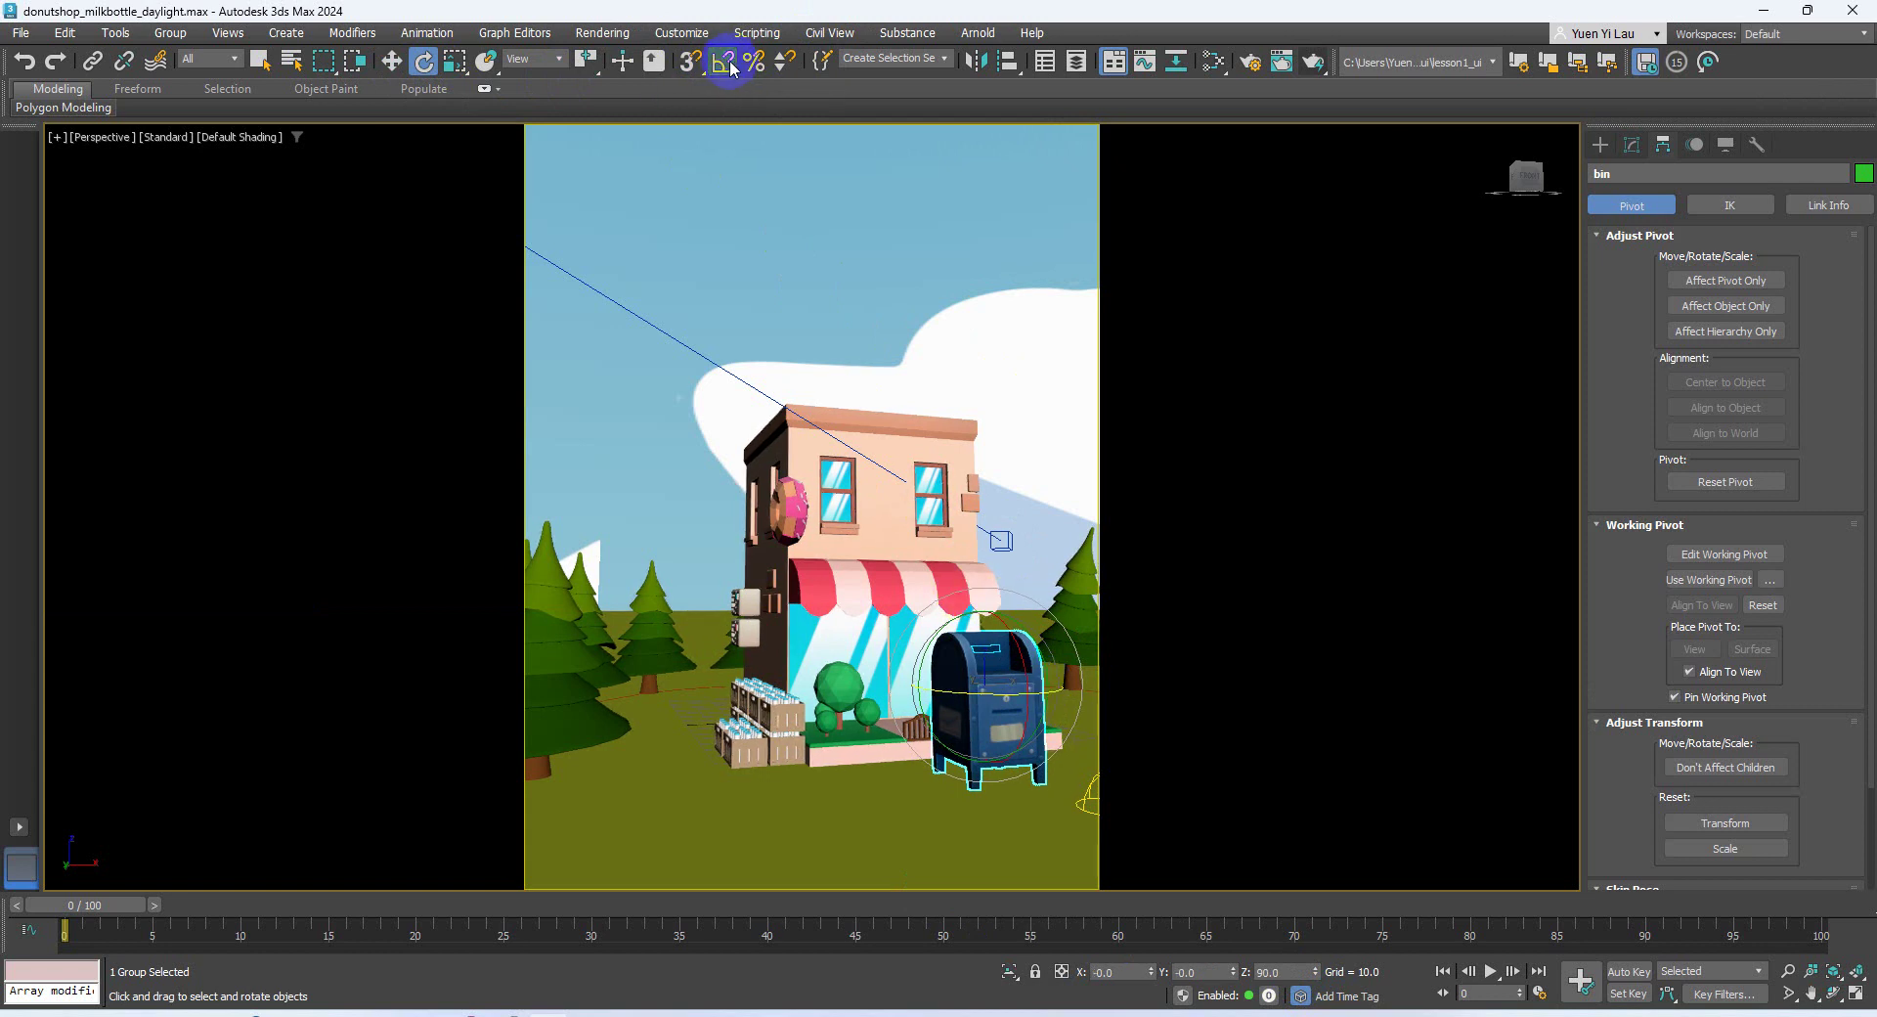
pyautogui.click(455, 61)
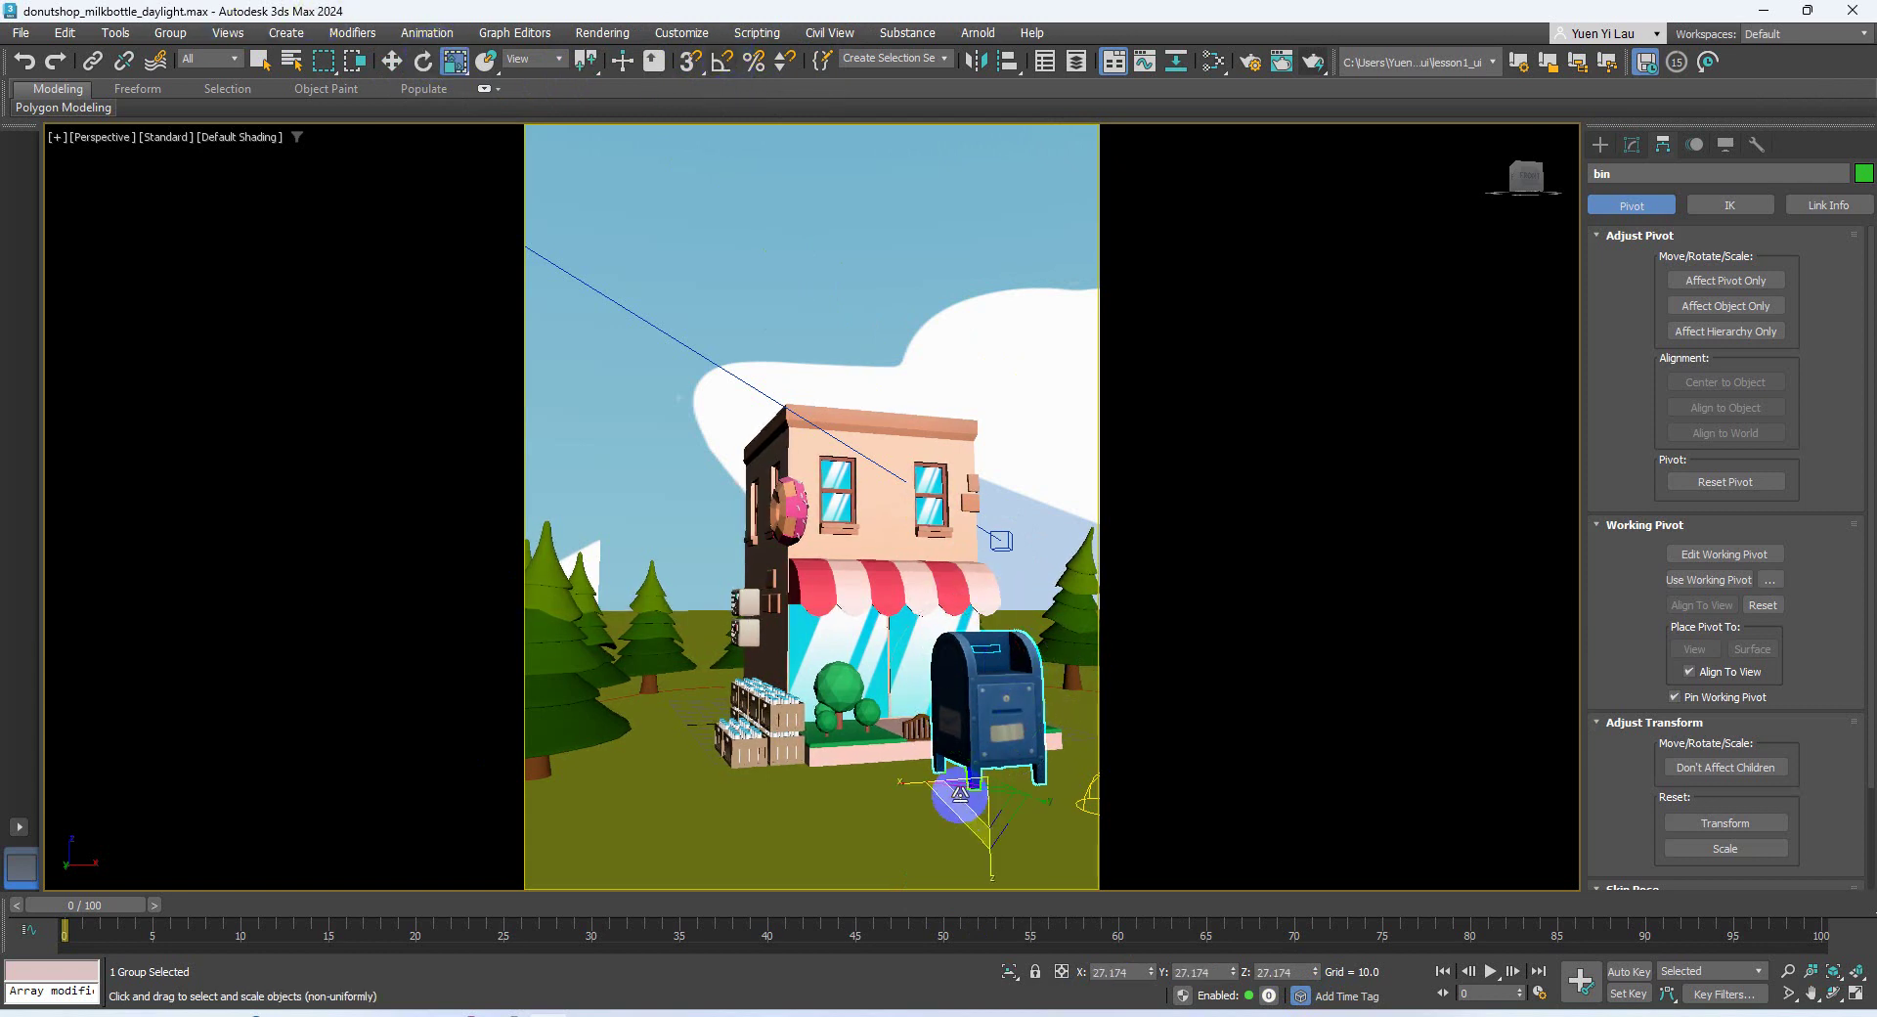
pyautogui.moveTo(980, 797); pyautogui.dragTo(966, 900)
# Show all four viewports and move the bin in the Top view beside the plot's front-left corner, about X -38.5, Y -87.8
pyautogui.click(391, 61)
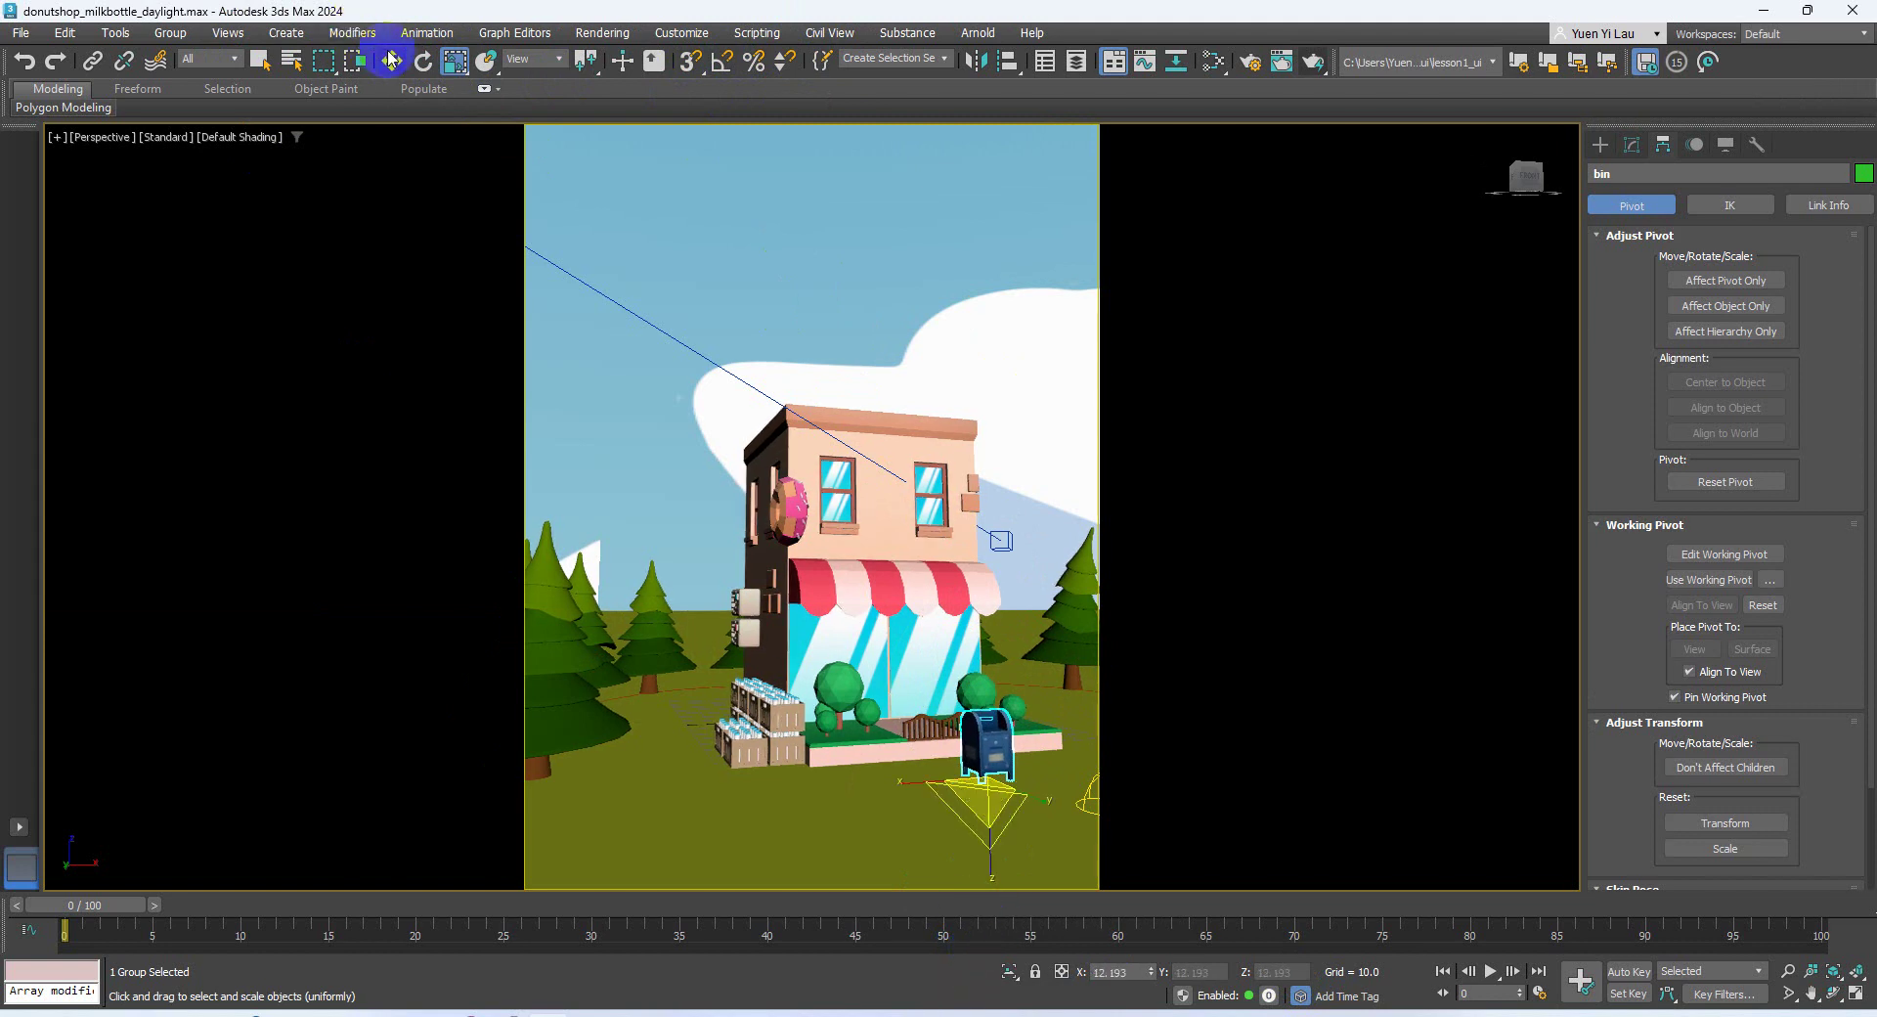
pyautogui.click(1855, 993)
pyautogui.moveTo(503, 277); pyautogui.dragTo(503, 278, button='middle')
pyautogui.scroll(3, 518, 294)
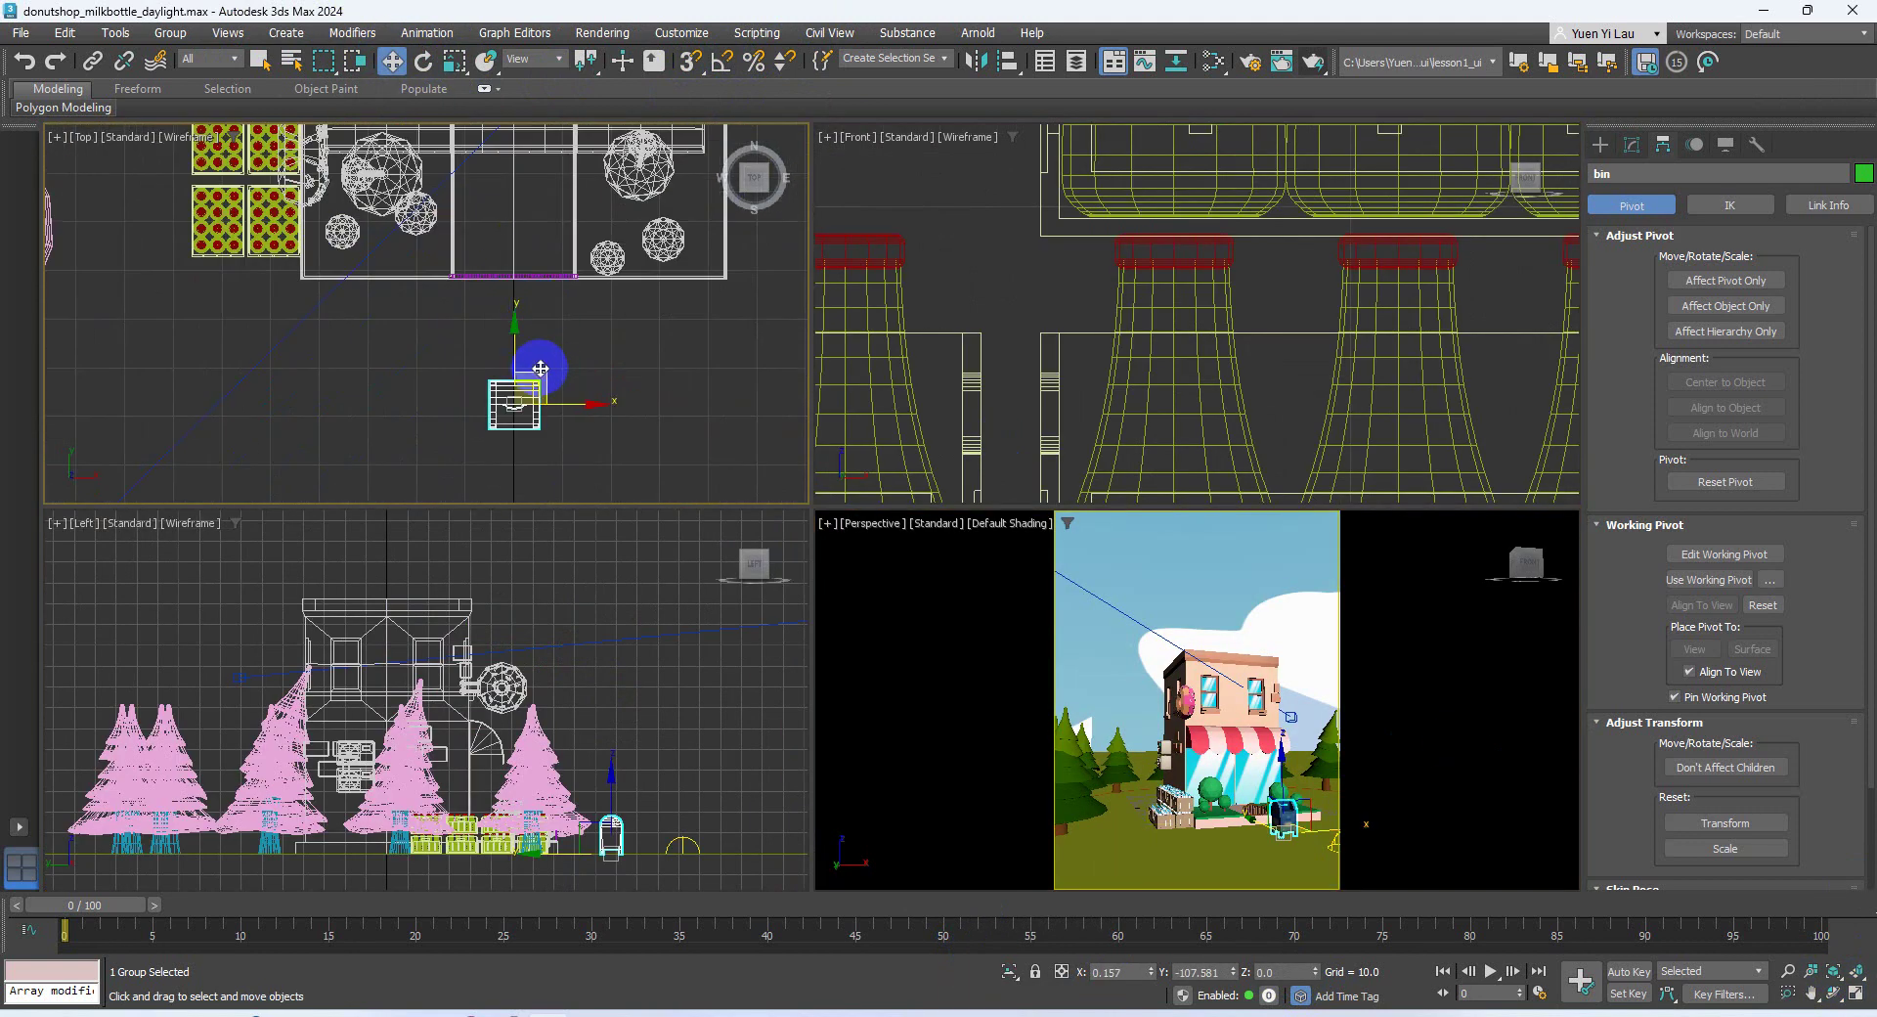
pyautogui.moveTo(532, 369); pyautogui.dragTo(350, 271)
# Check the bin's placement up close in the Perspective view and through the PhysCamera001 camera
pyautogui.middleClick(1231, 781)
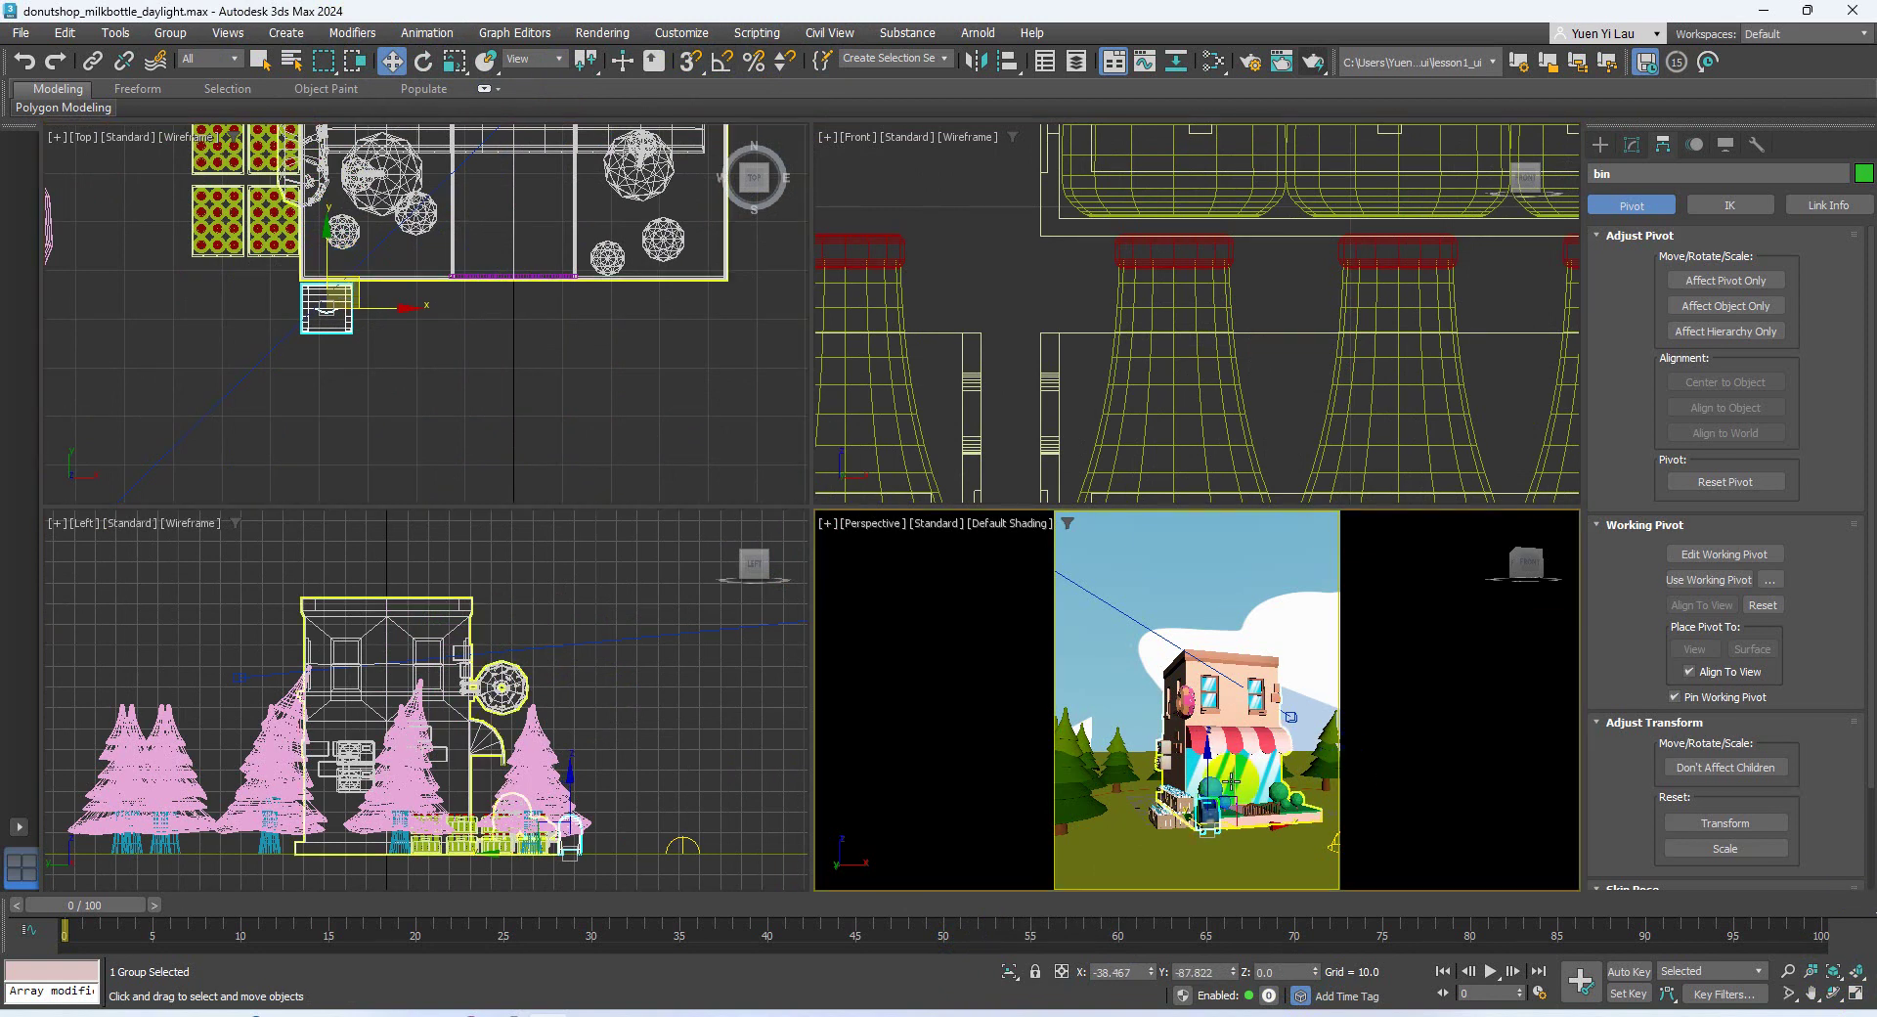
pyautogui.keyDown('alt'); pyautogui.moveTo(1224, 776); pyautogui.dragTo(1343, 800, button='middle'); pyautogui.keyUp('alt')
pyautogui.scroll(6, 1179, 651)
pyautogui.click(1034, 524)
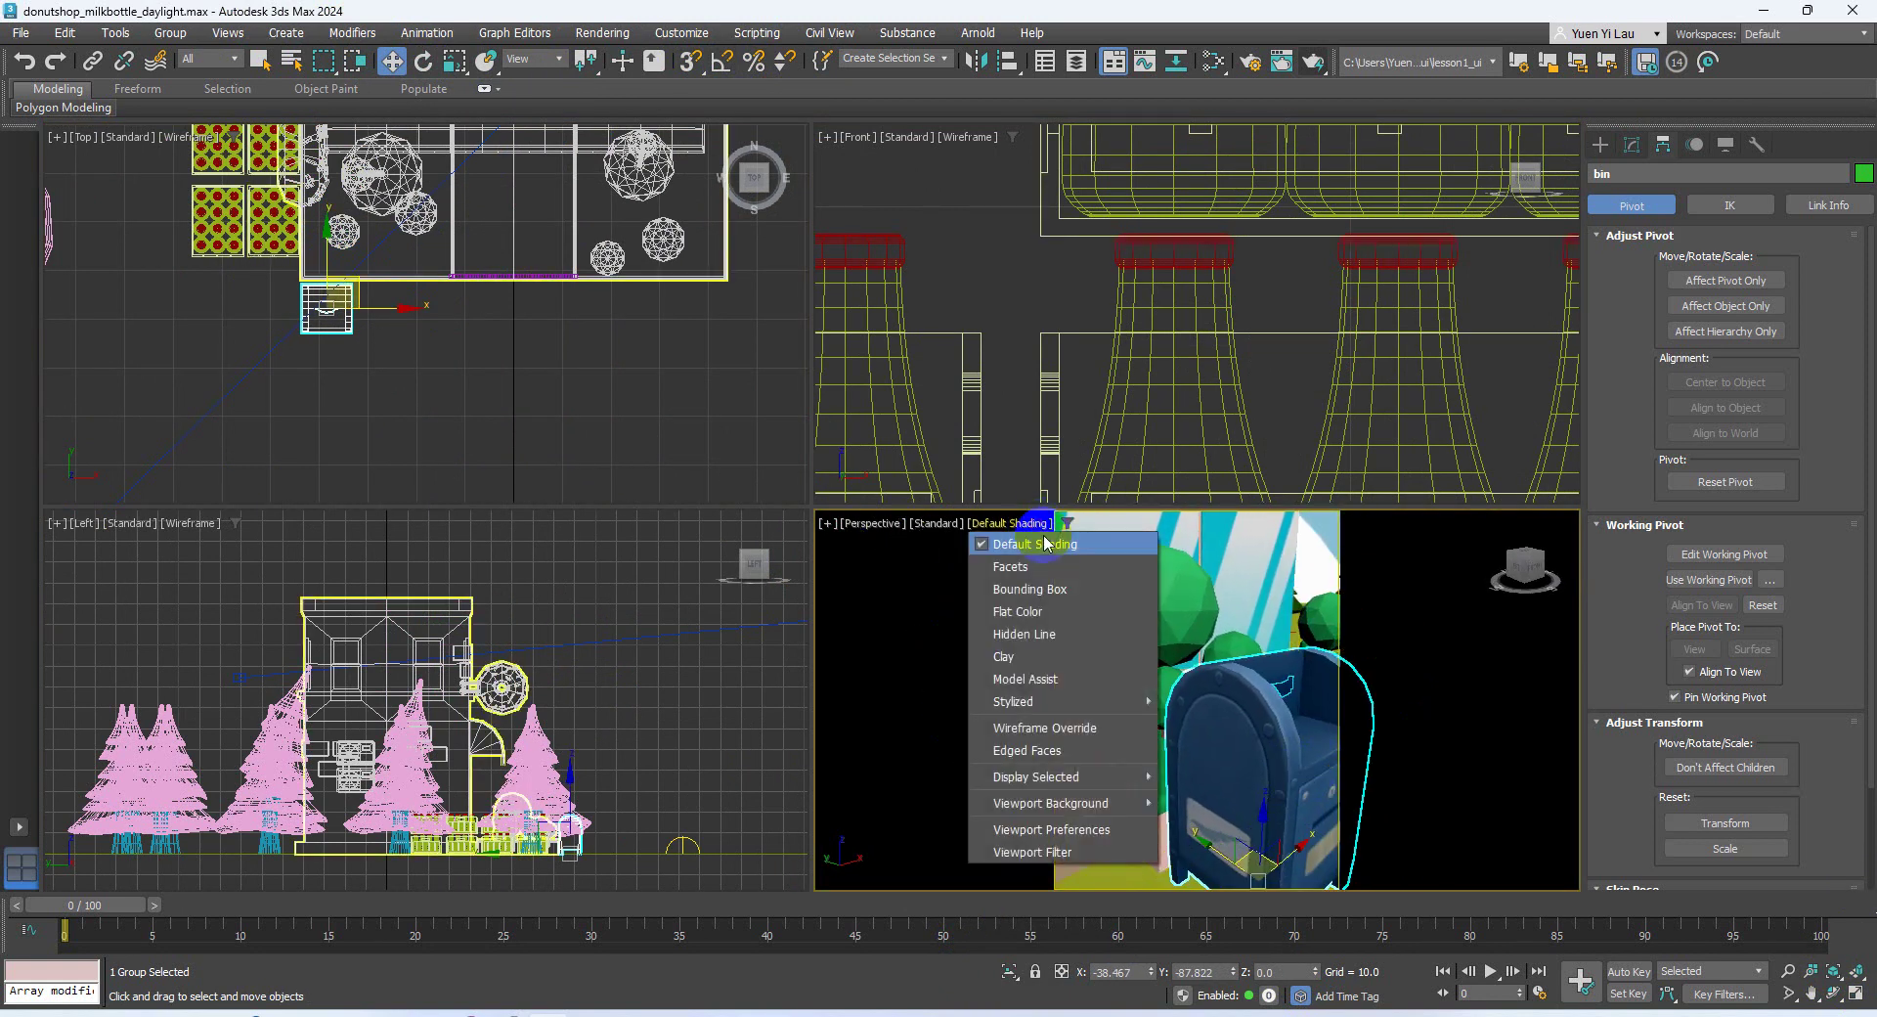
pyautogui.click(865, 523)
pyautogui.click(866, 524)
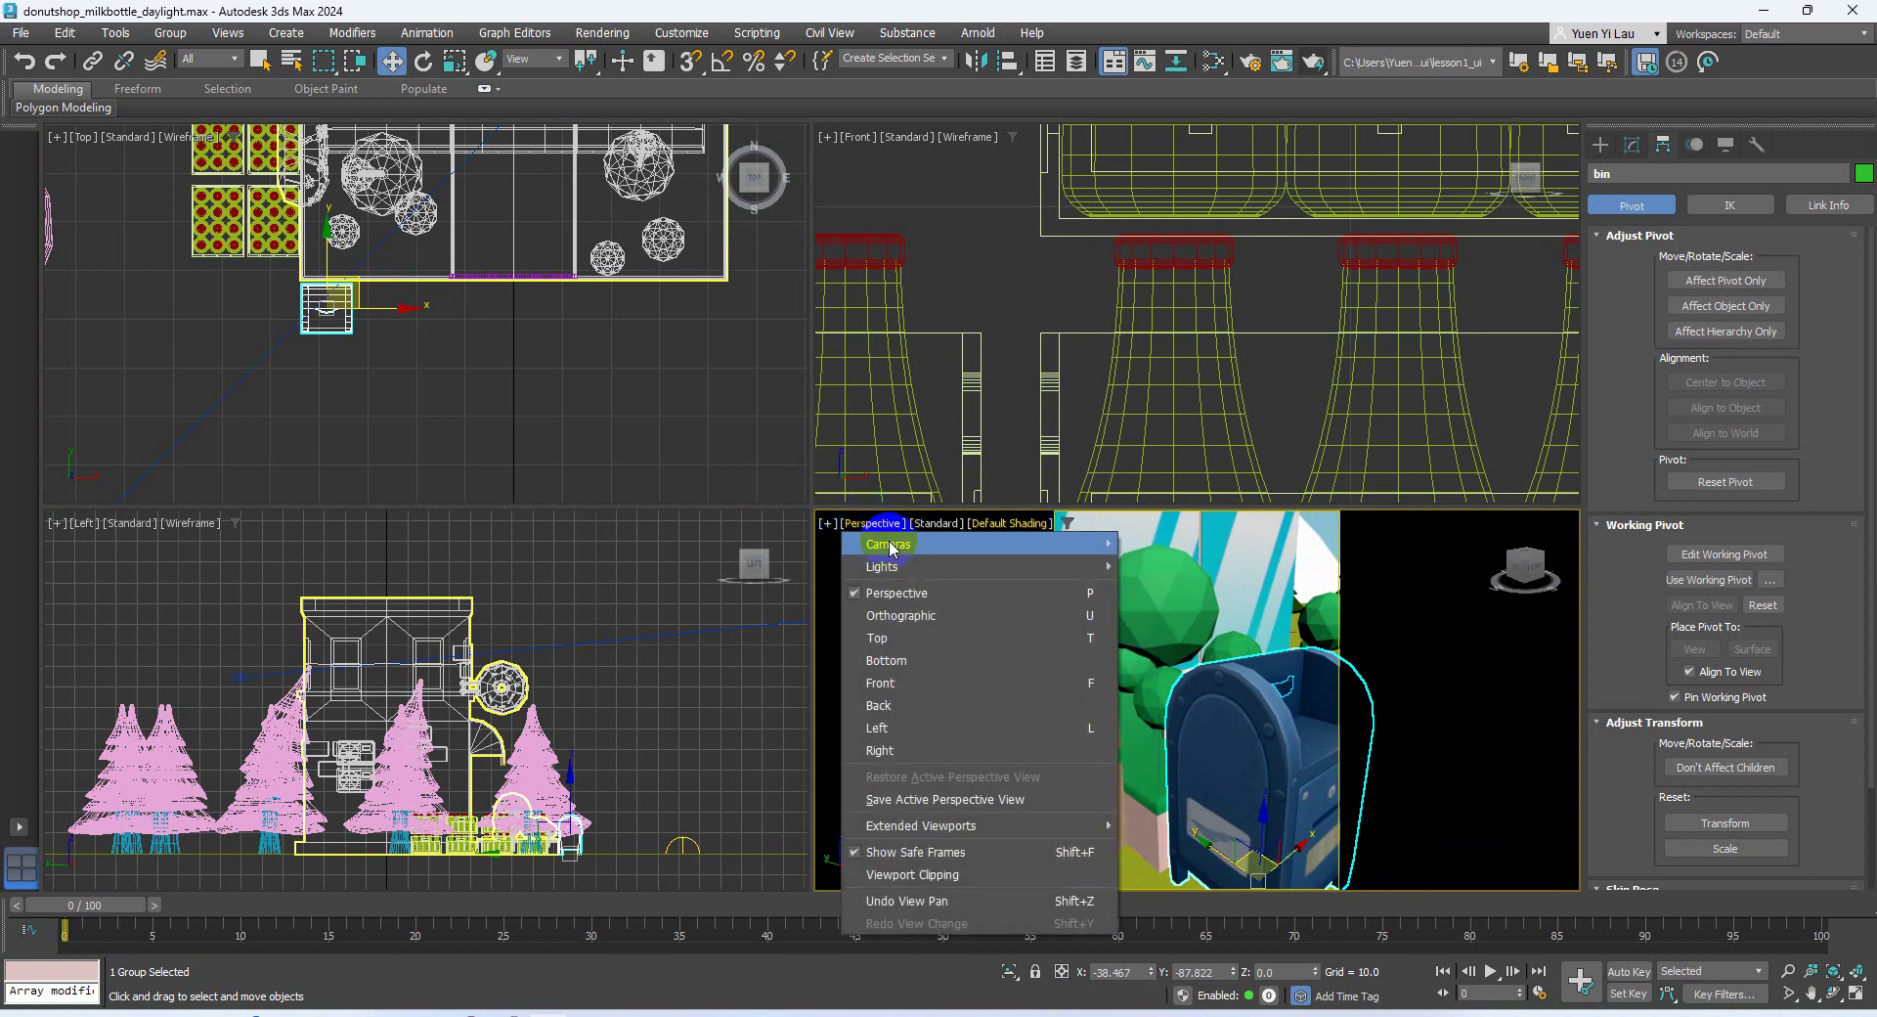
pyautogui.moveTo(1076, 543)
pyautogui.click(1163, 546)
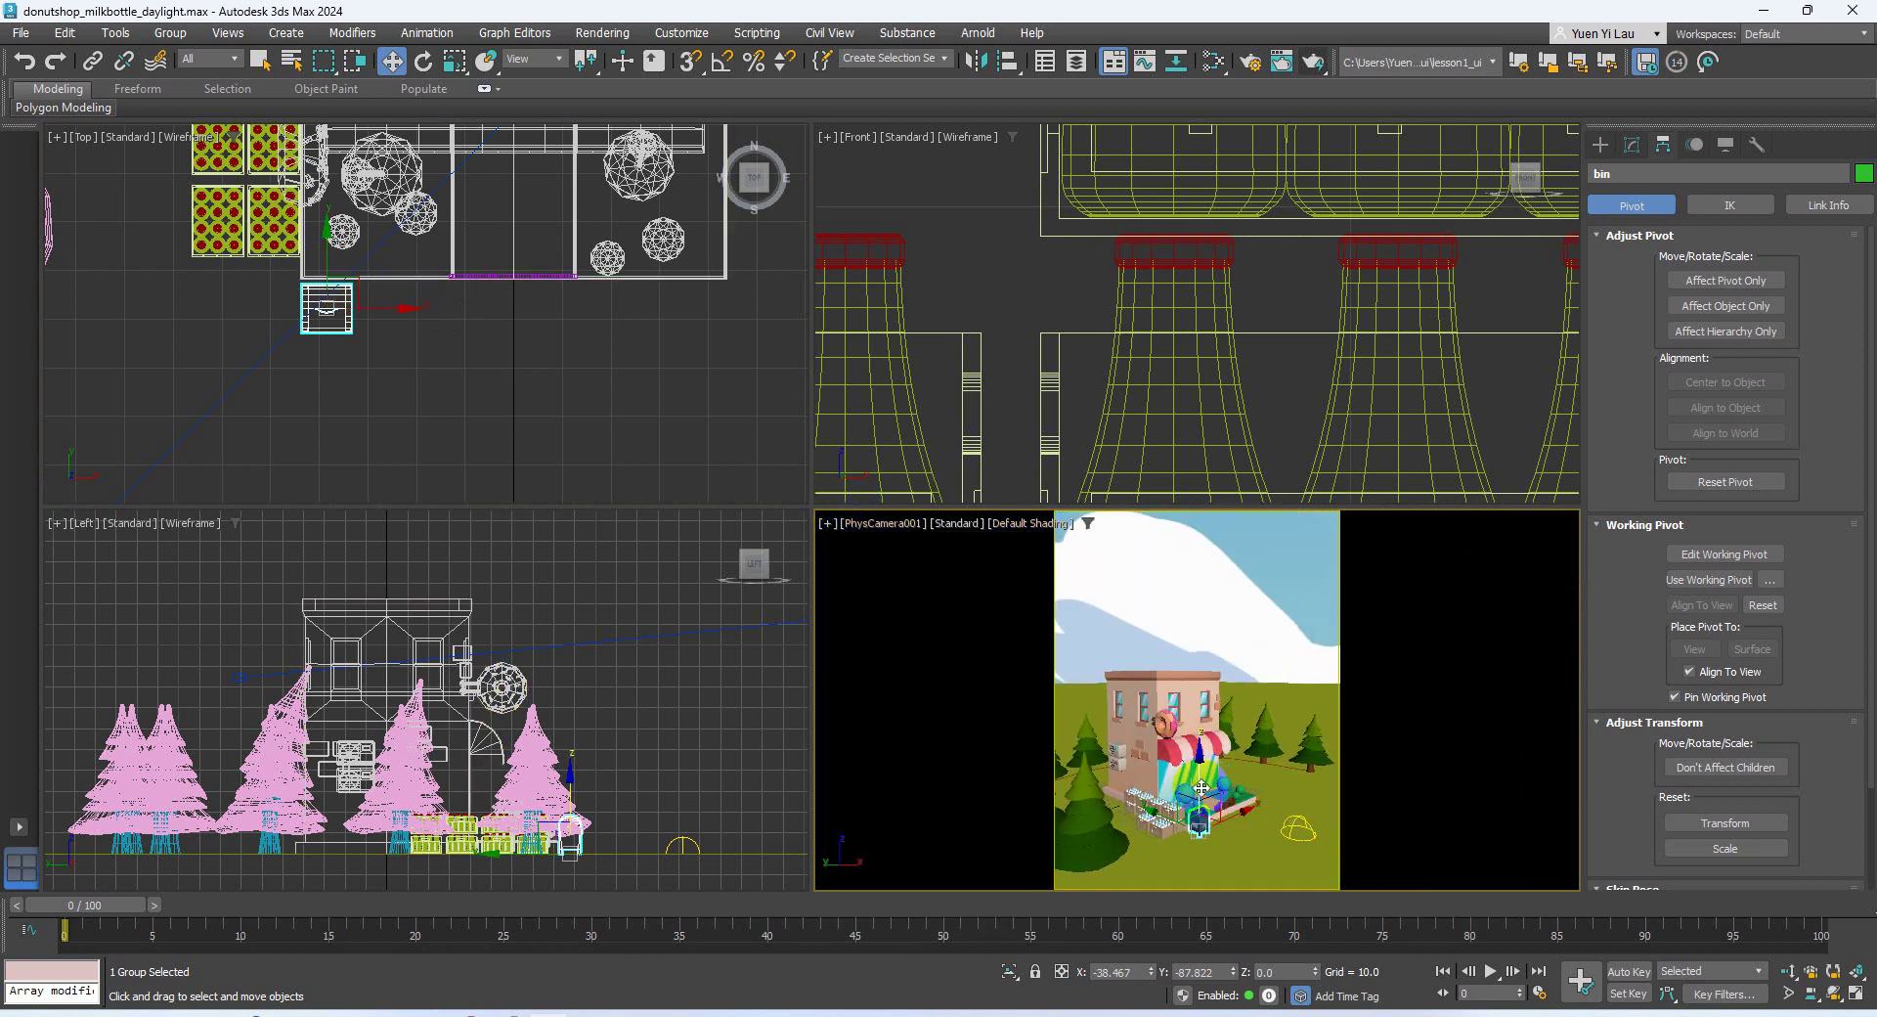
# Return the camera viewport to Perspective, frame the bin close up in front of the shop, and render the view
pyautogui.click(880, 523)
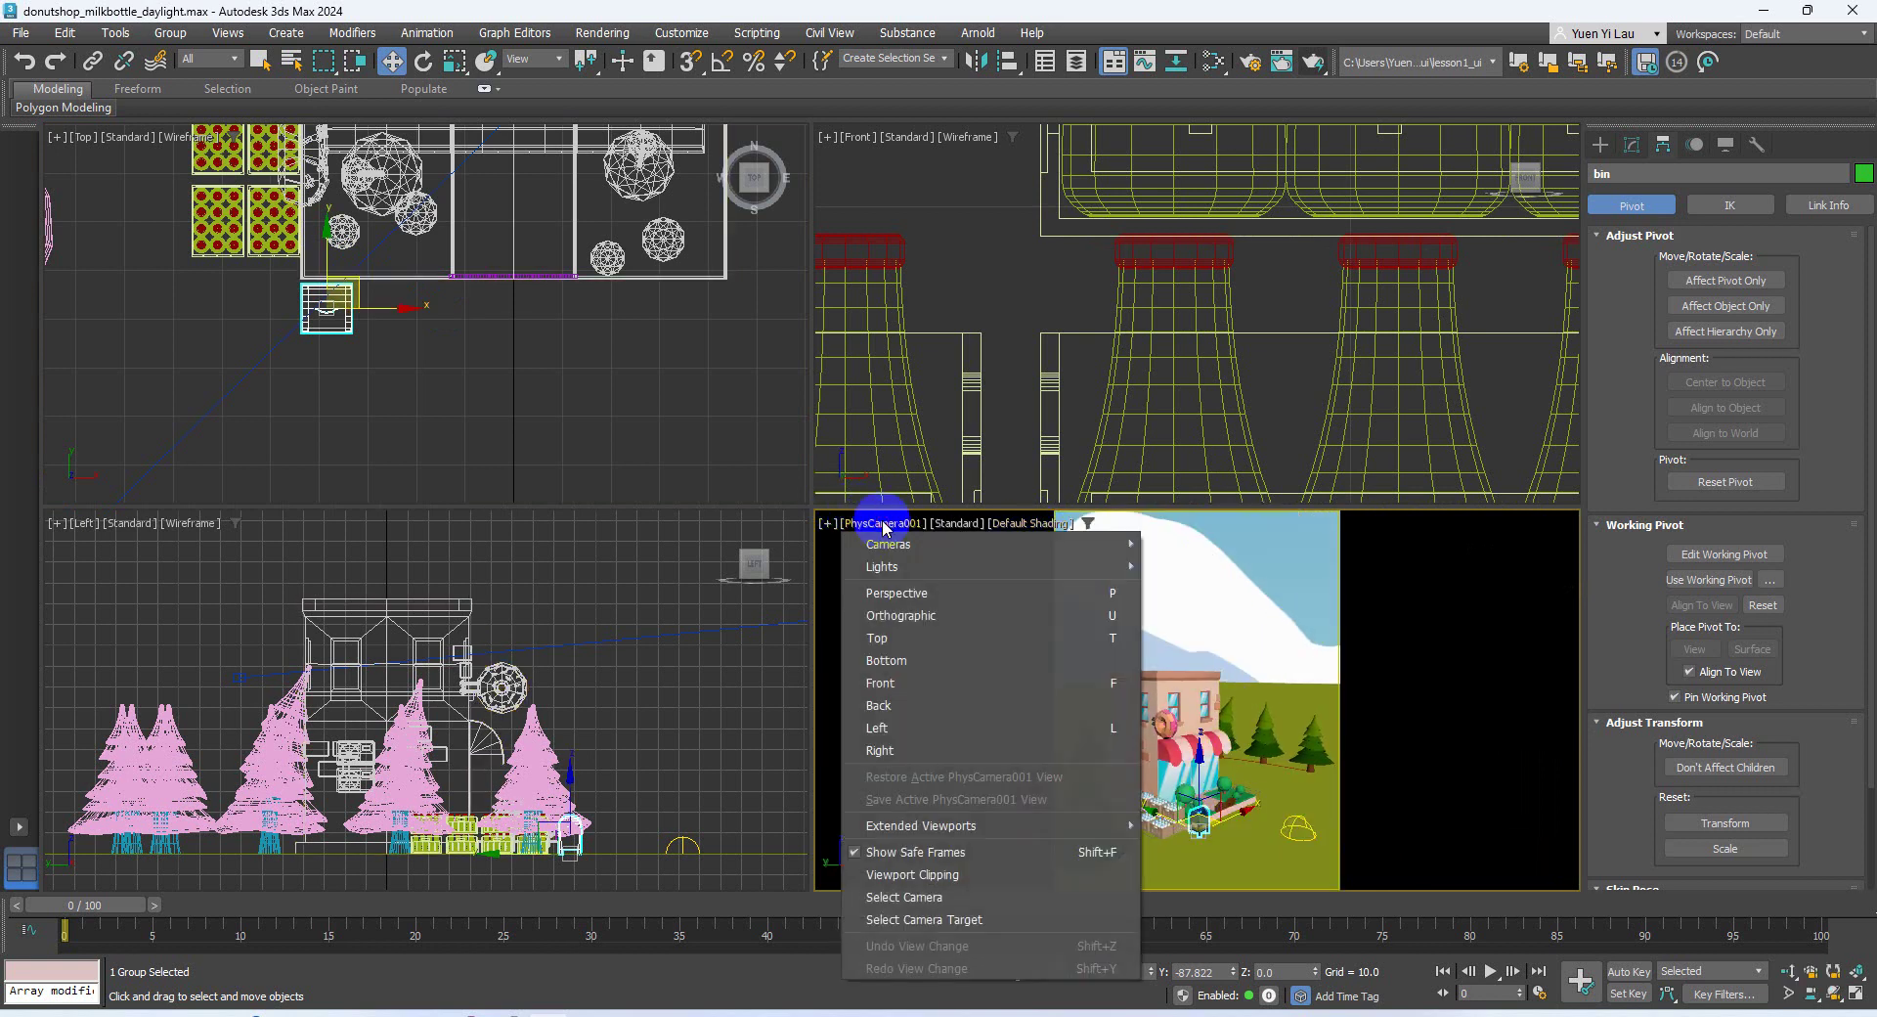
pyautogui.click(896, 593)
pyautogui.scroll(10, 1239, 698)
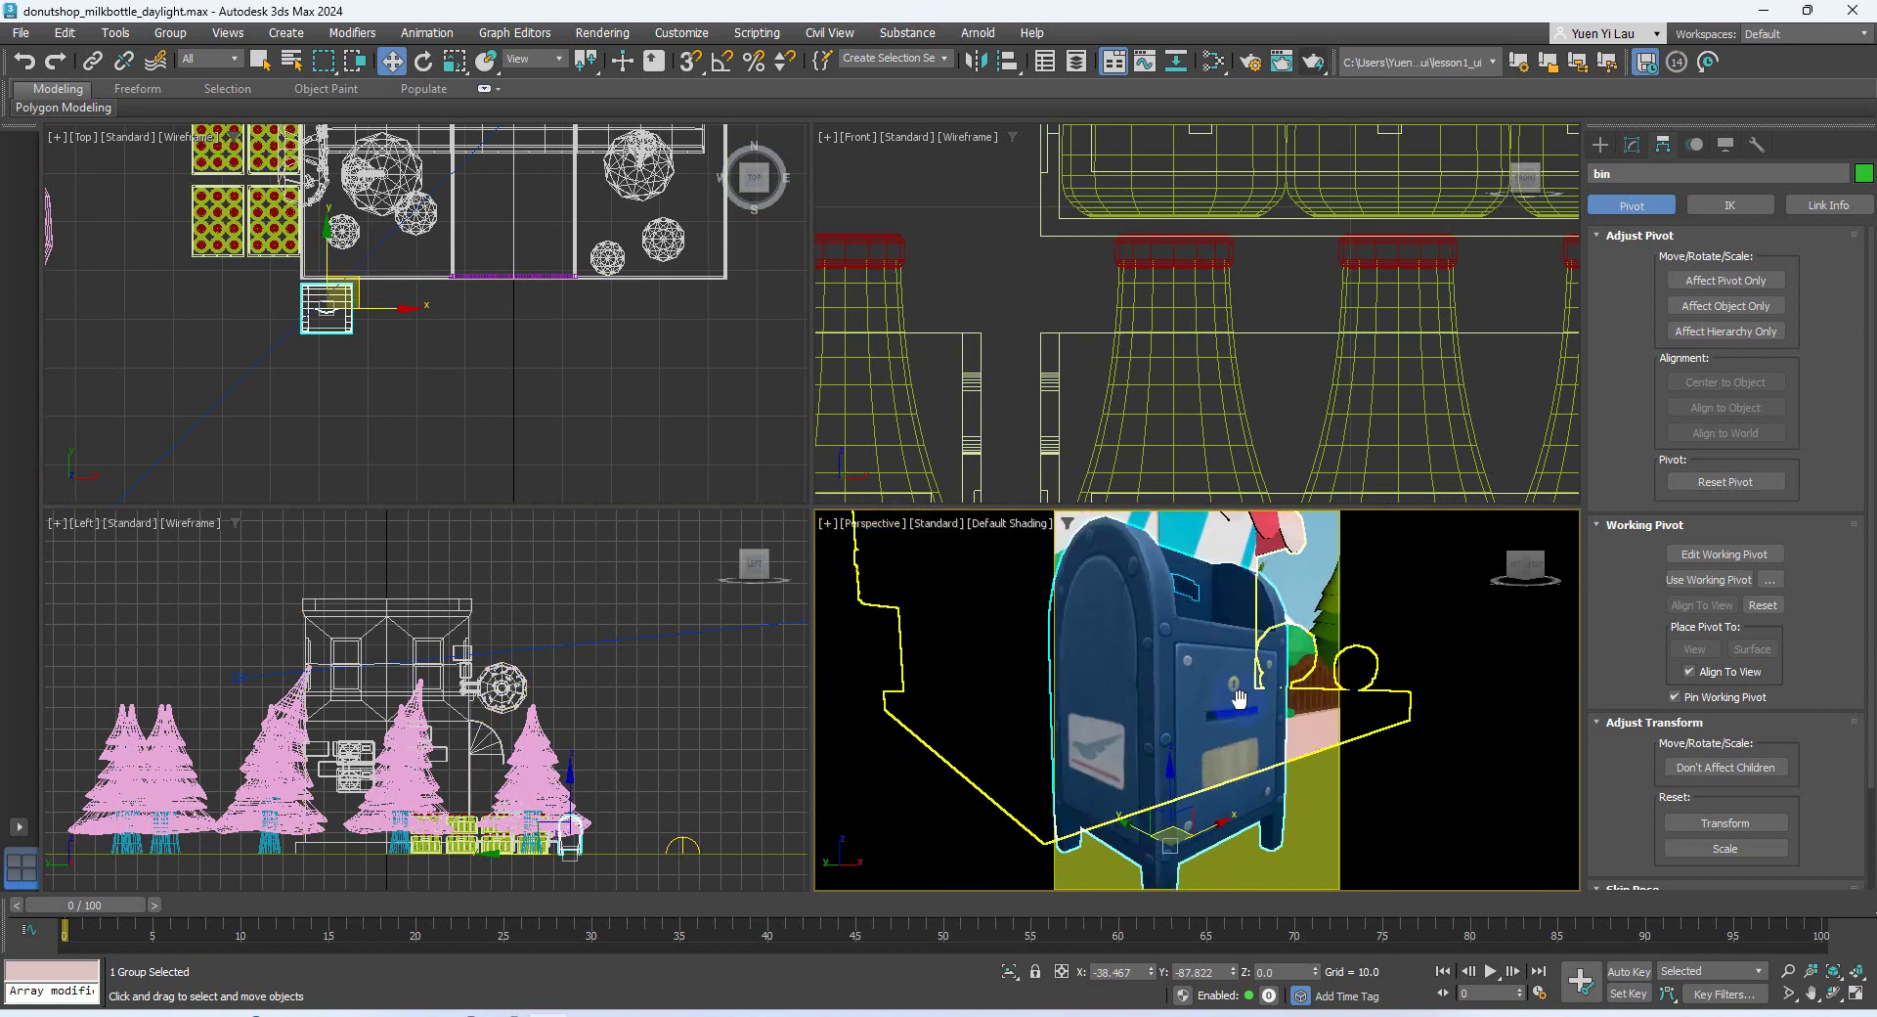
pyautogui.scroll(-3, 1236, 700)
pyautogui.moveTo(1220, 716)
pyautogui.keyDown('alt'); pyautogui.mouseDown(button='middle')
pyautogui.moveTo(1192, 772)
pyautogui.moveTo(1217, 745)
pyautogui.mouseUp(button='middle'); pyautogui.keyUp('alt')
pyautogui.scroll(-2, 1198, 758)
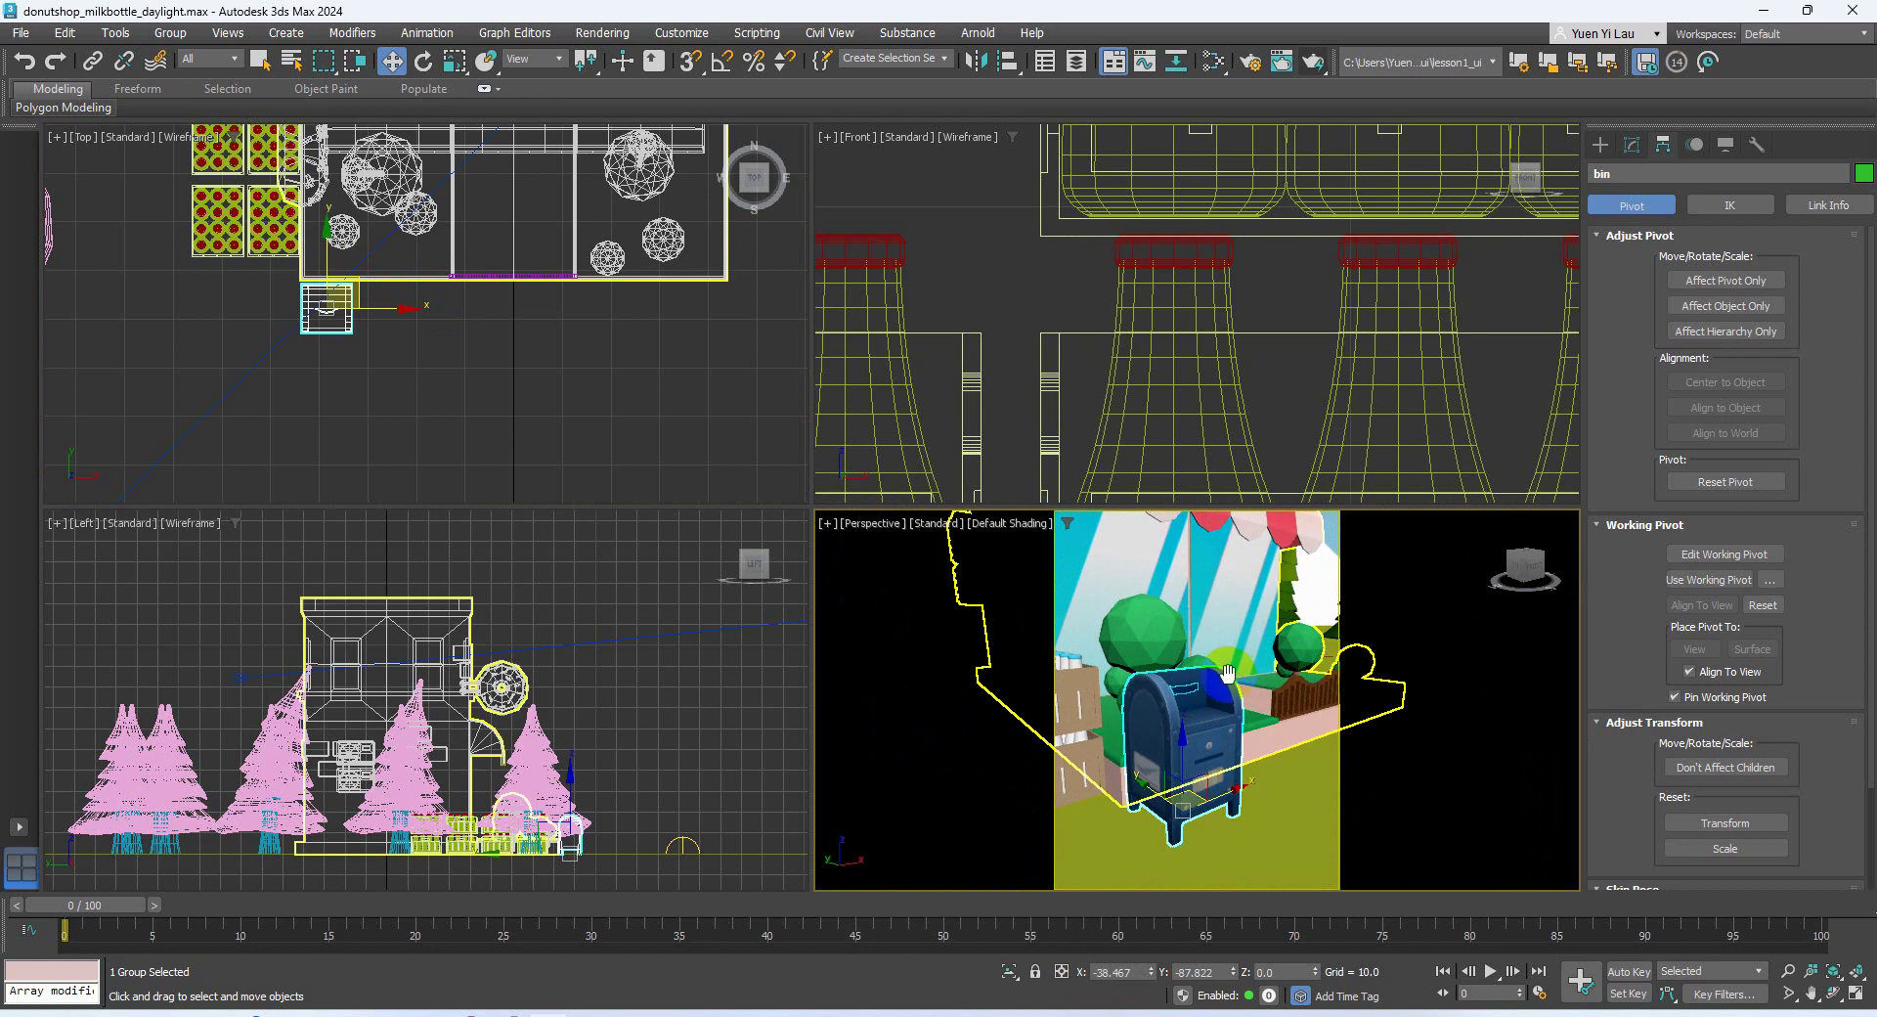
pyautogui.moveTo(1230, 661); pyautogui.dragTo(1218, 682, button='middle')
pyautogui.click(1317, 63)
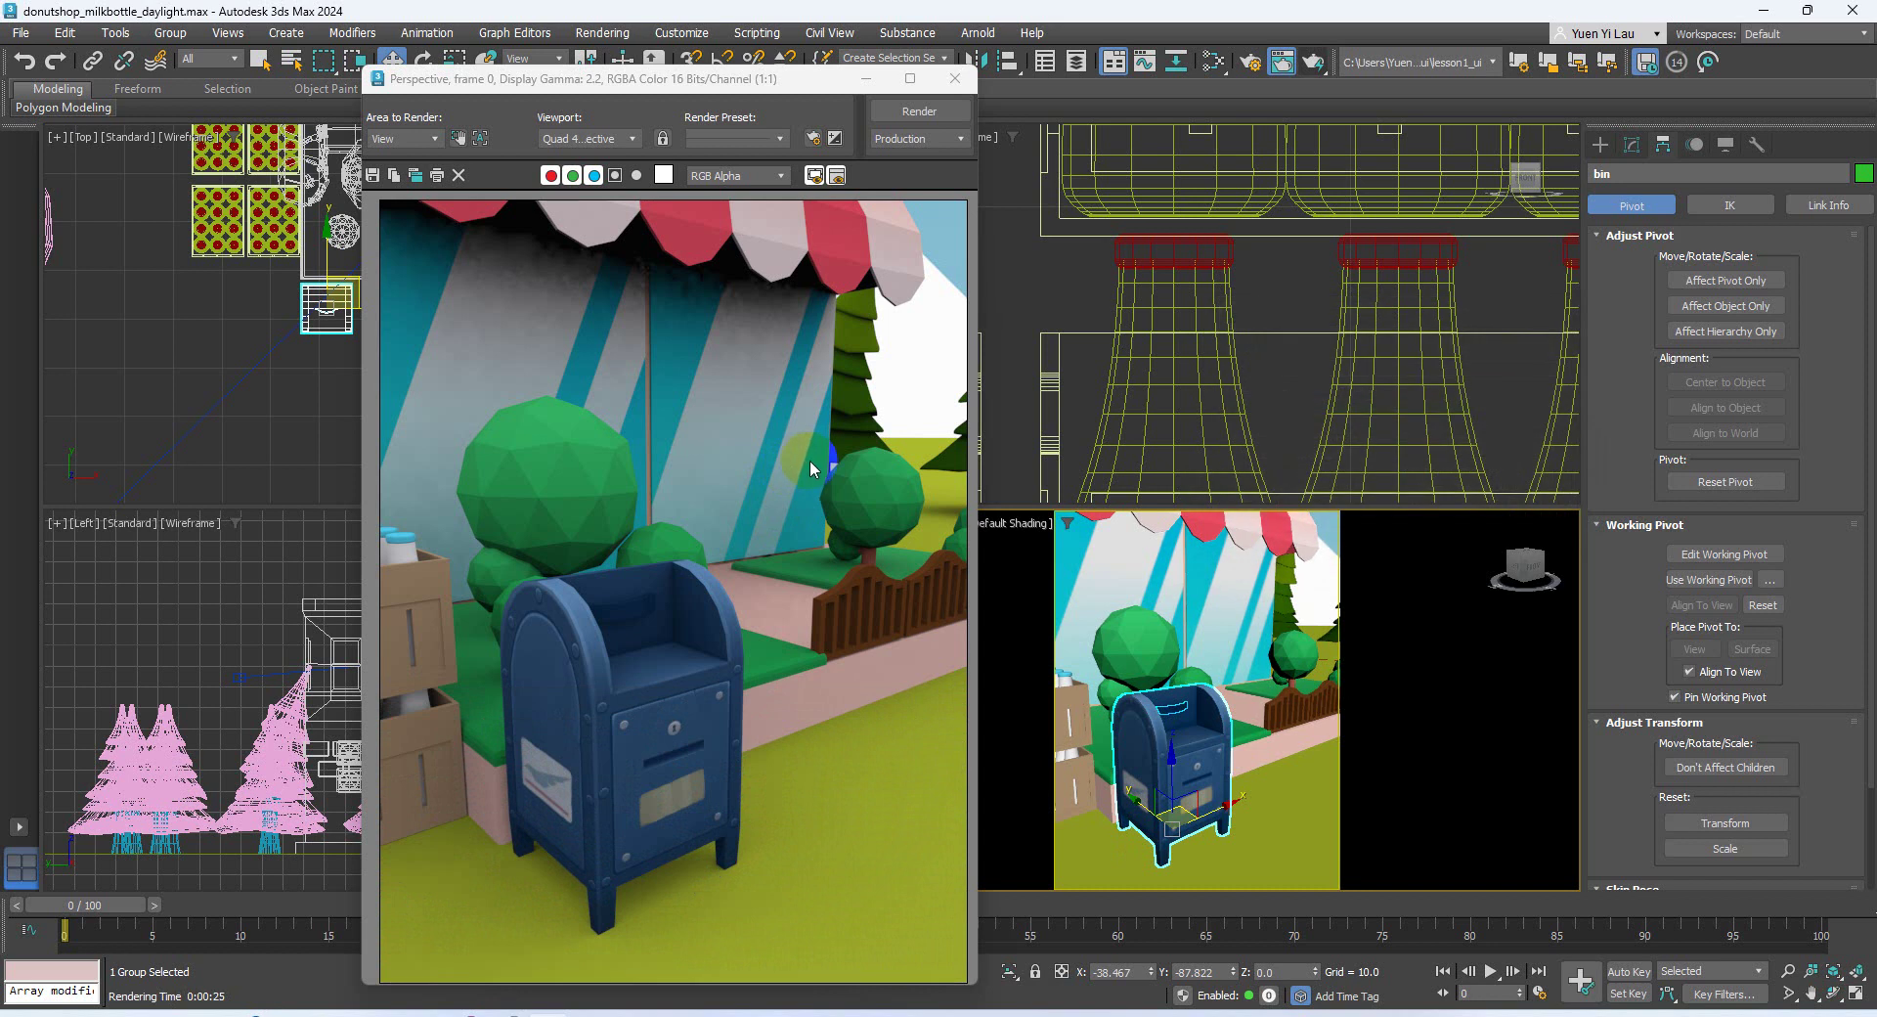
# Save the rendered image as a JPEG named dayscene_withbin in the renderoutput folder
pyautogui.click(373, 175)
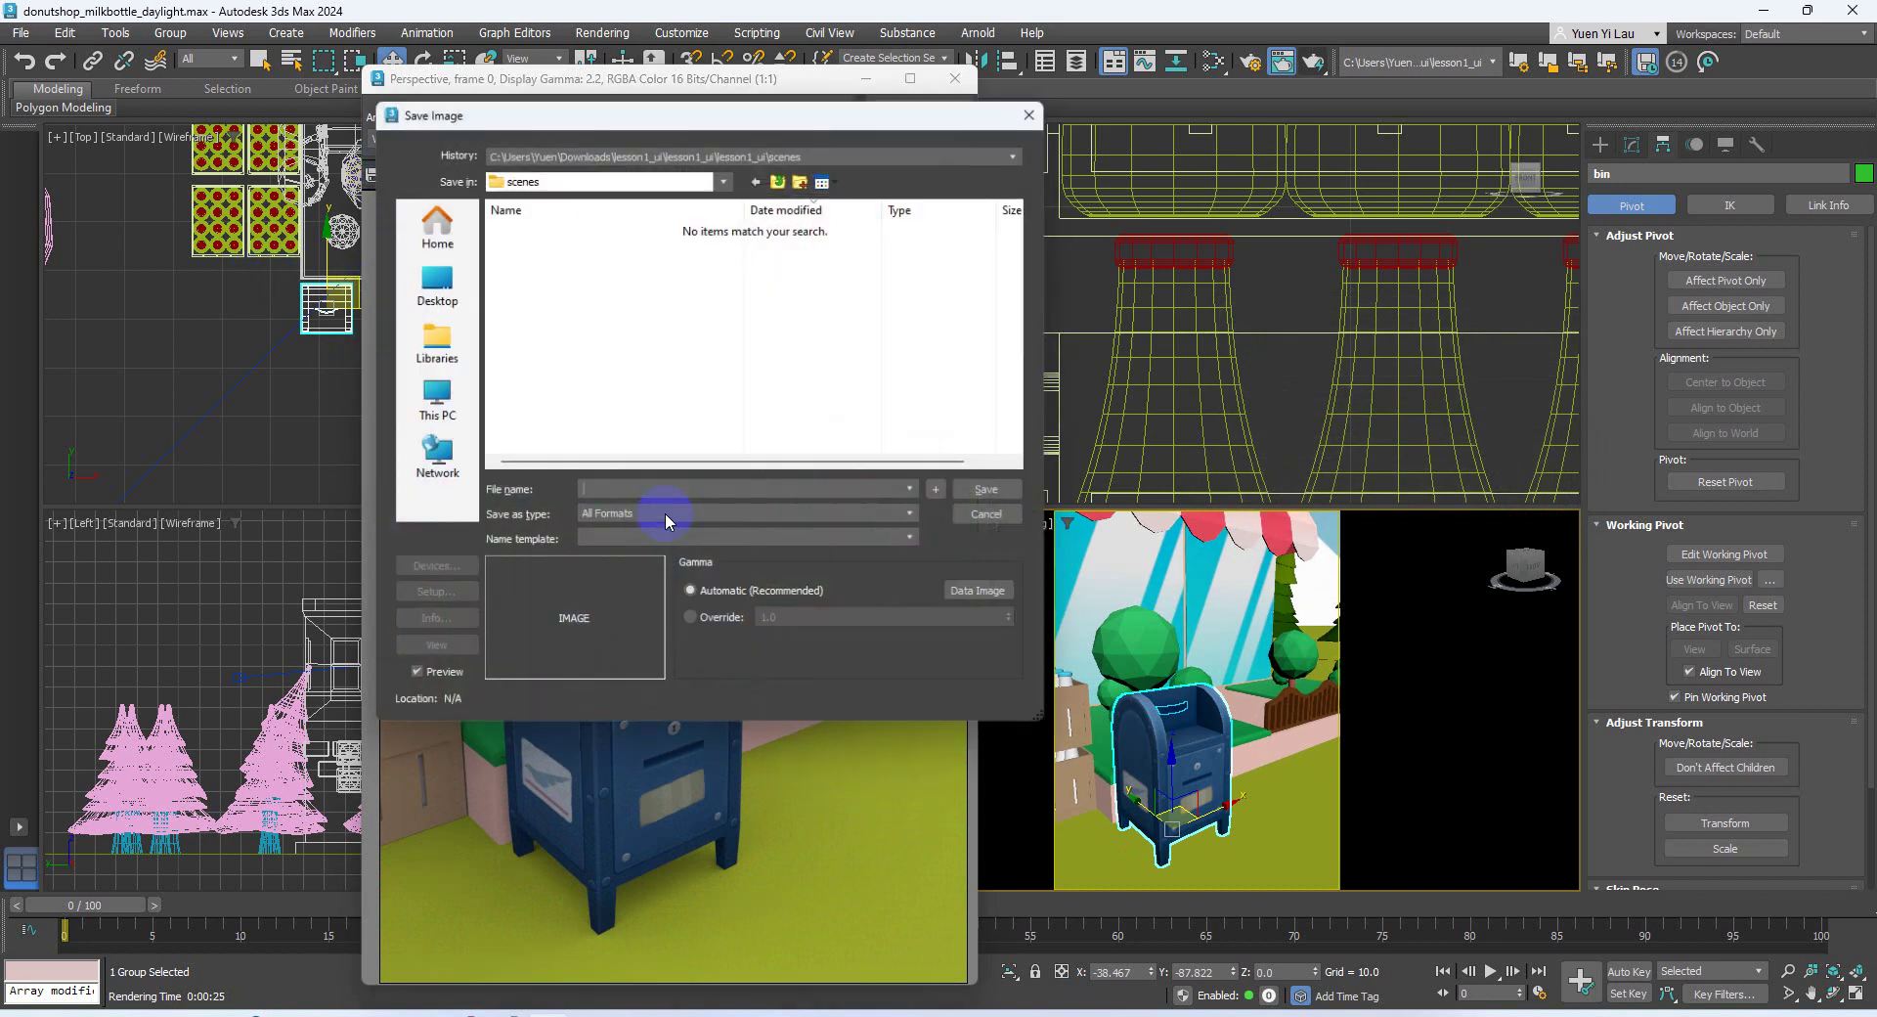
pyautogui.click(790, 180)
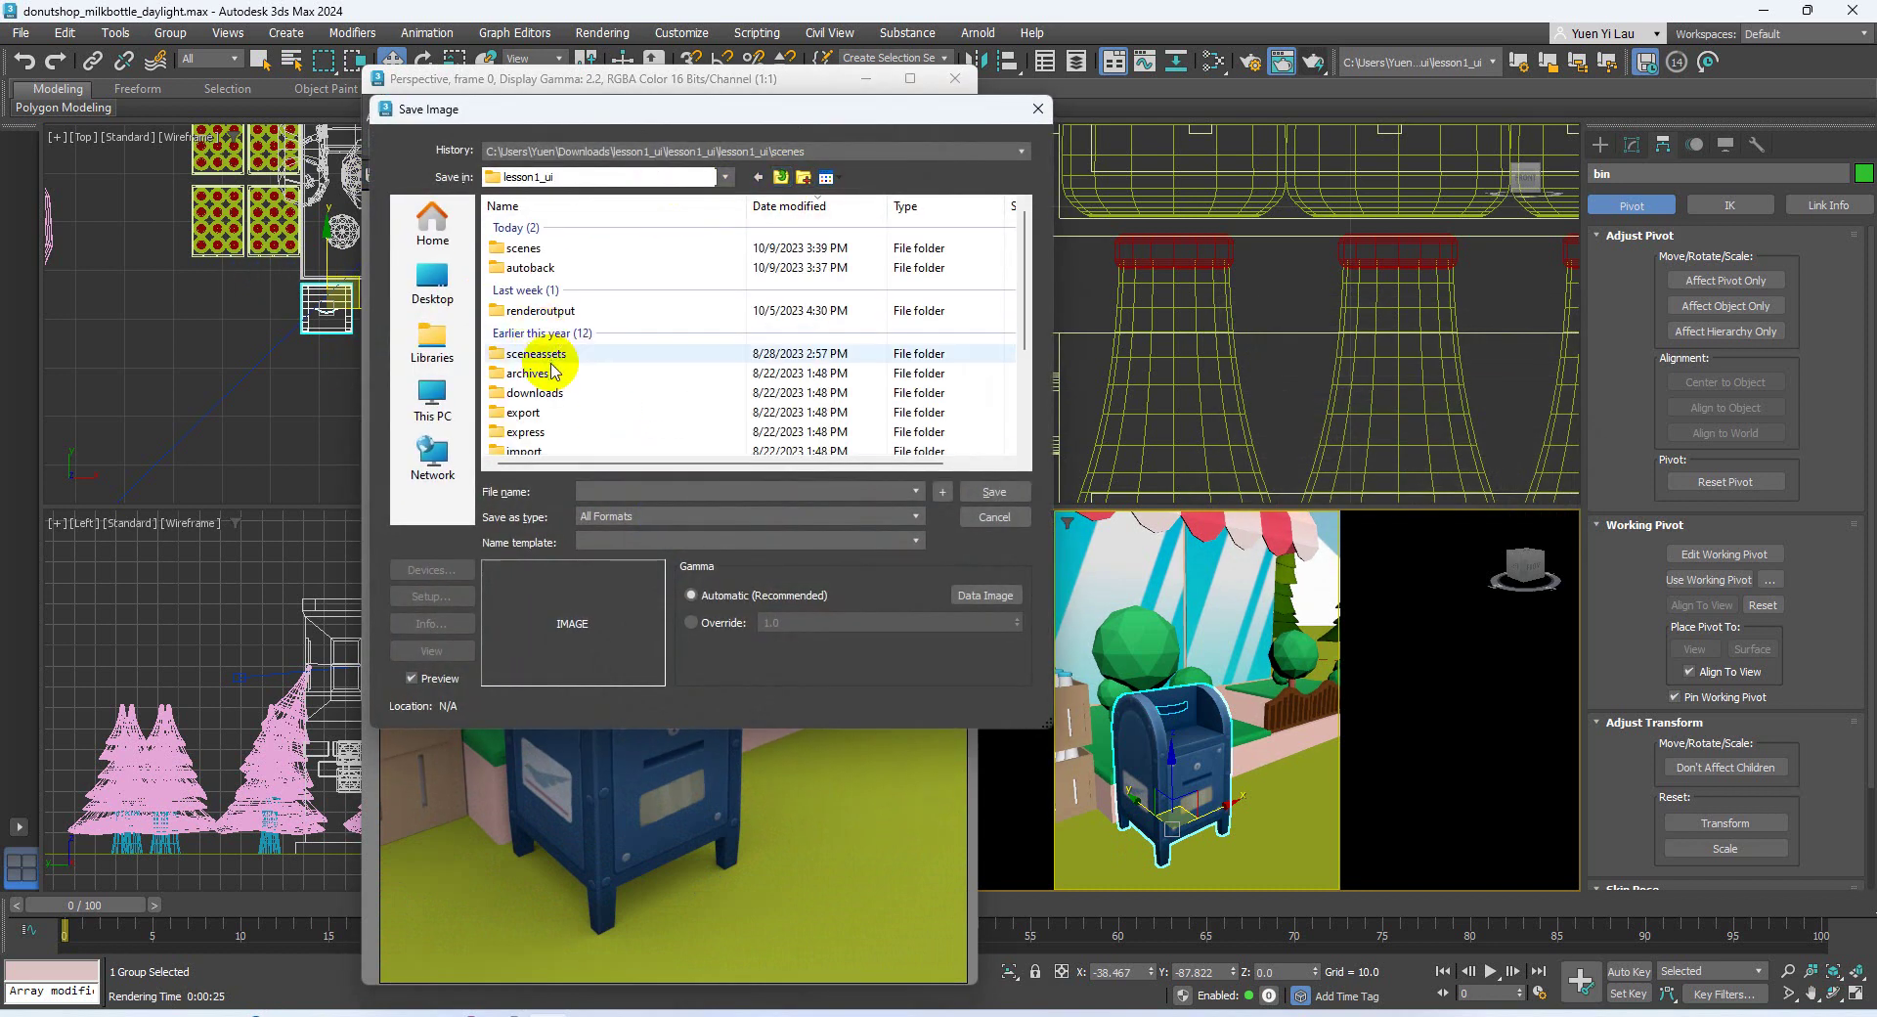
pyautogui.doubleClick(565, 302)
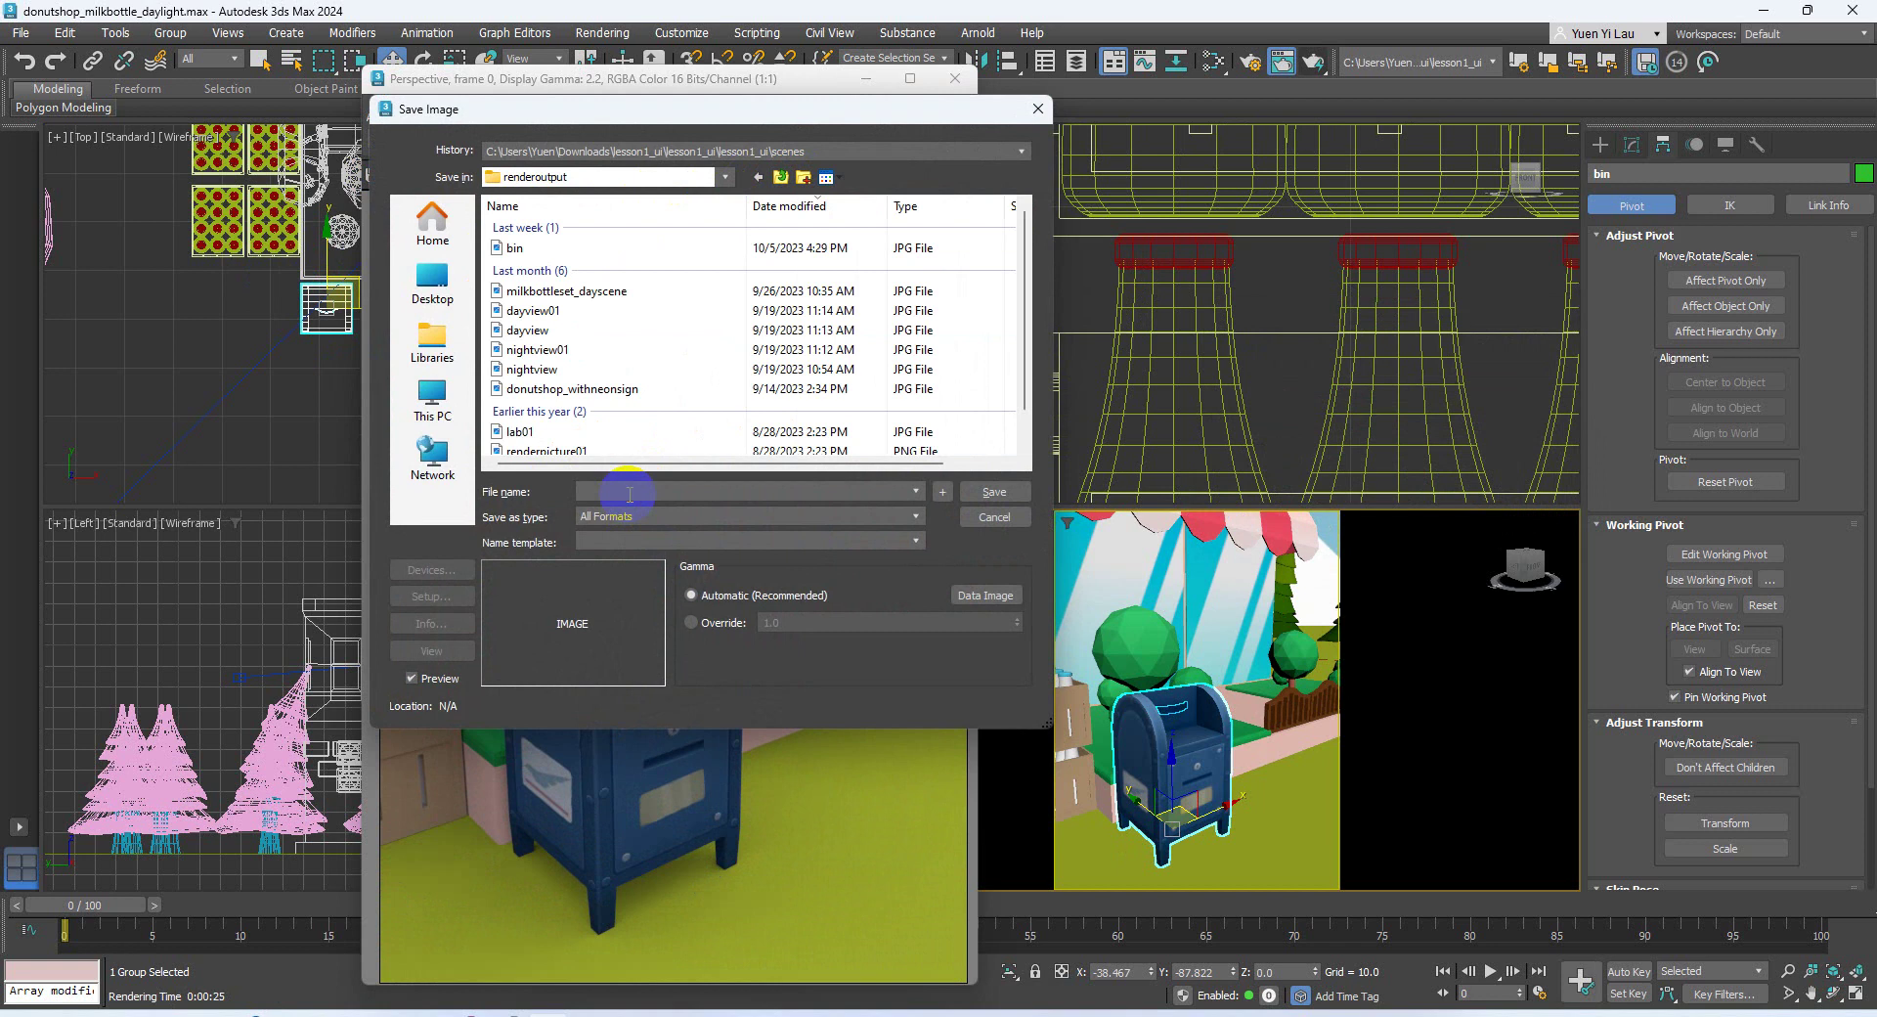
pyautogui.click(629, 491)
pyautogui.write('day')
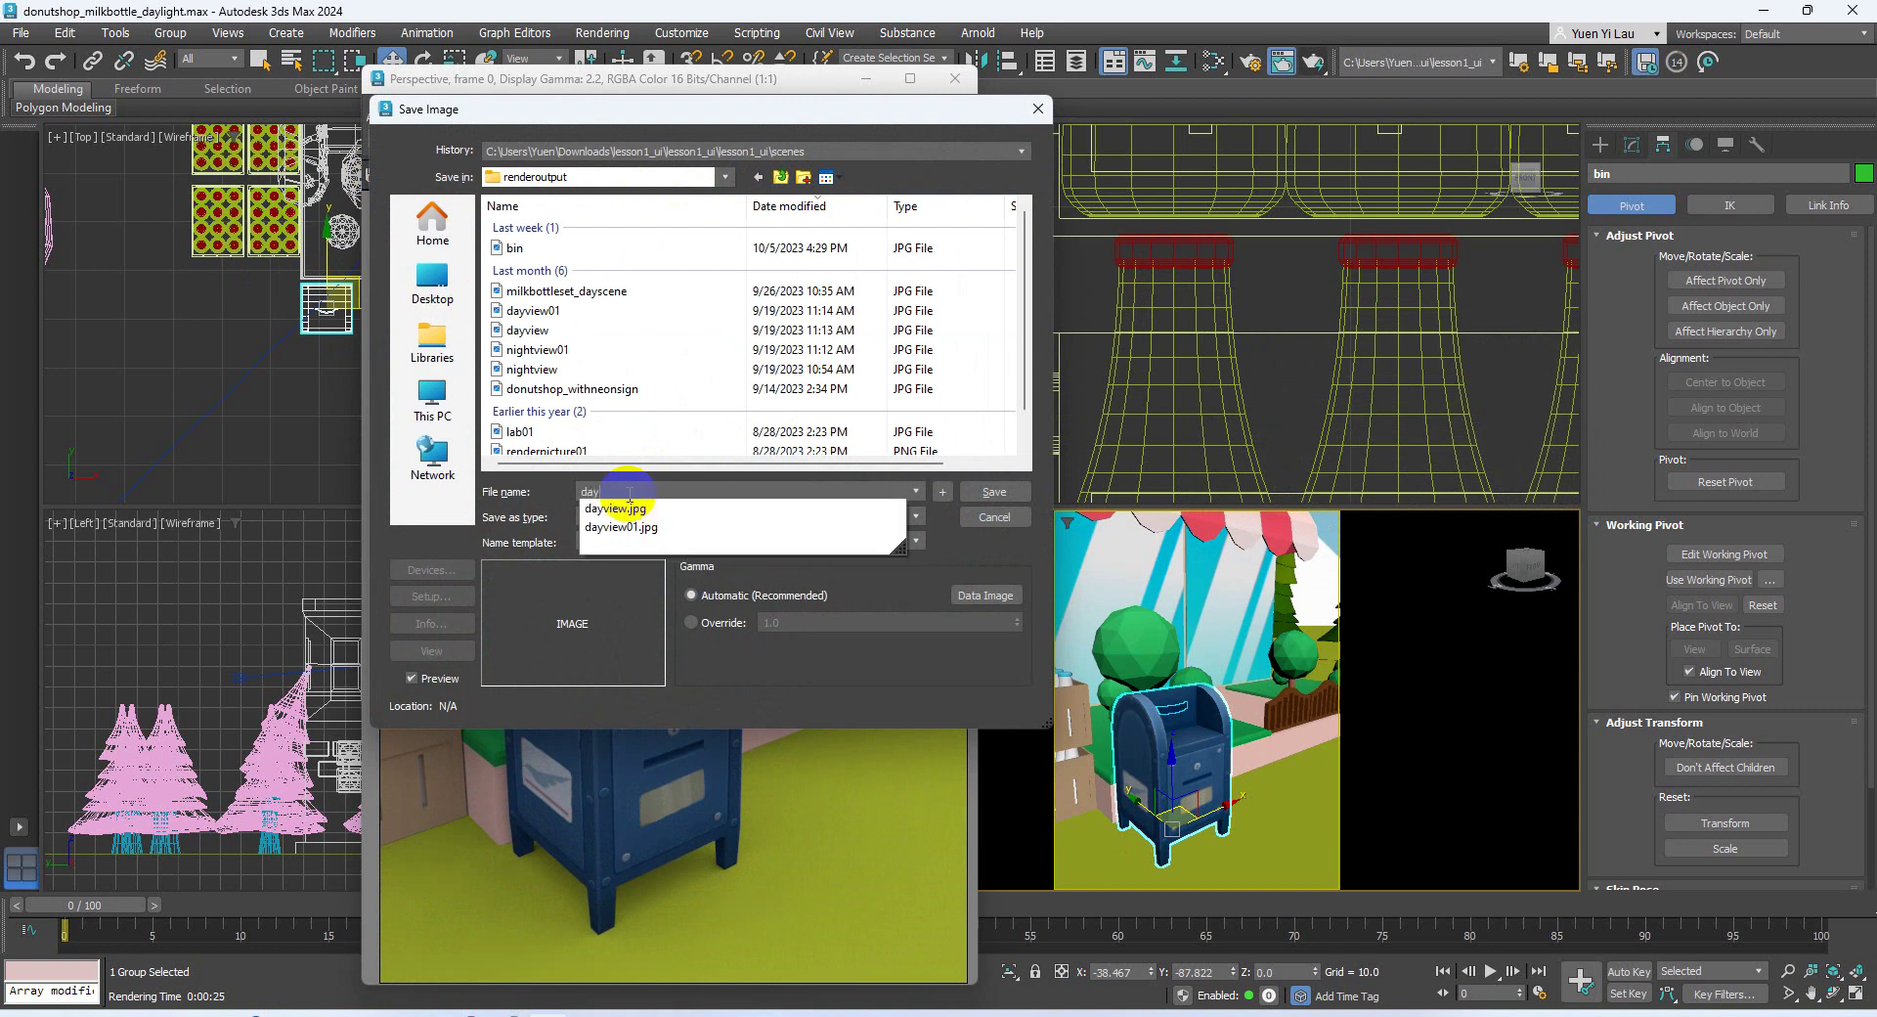
pyautogui.write('scn')
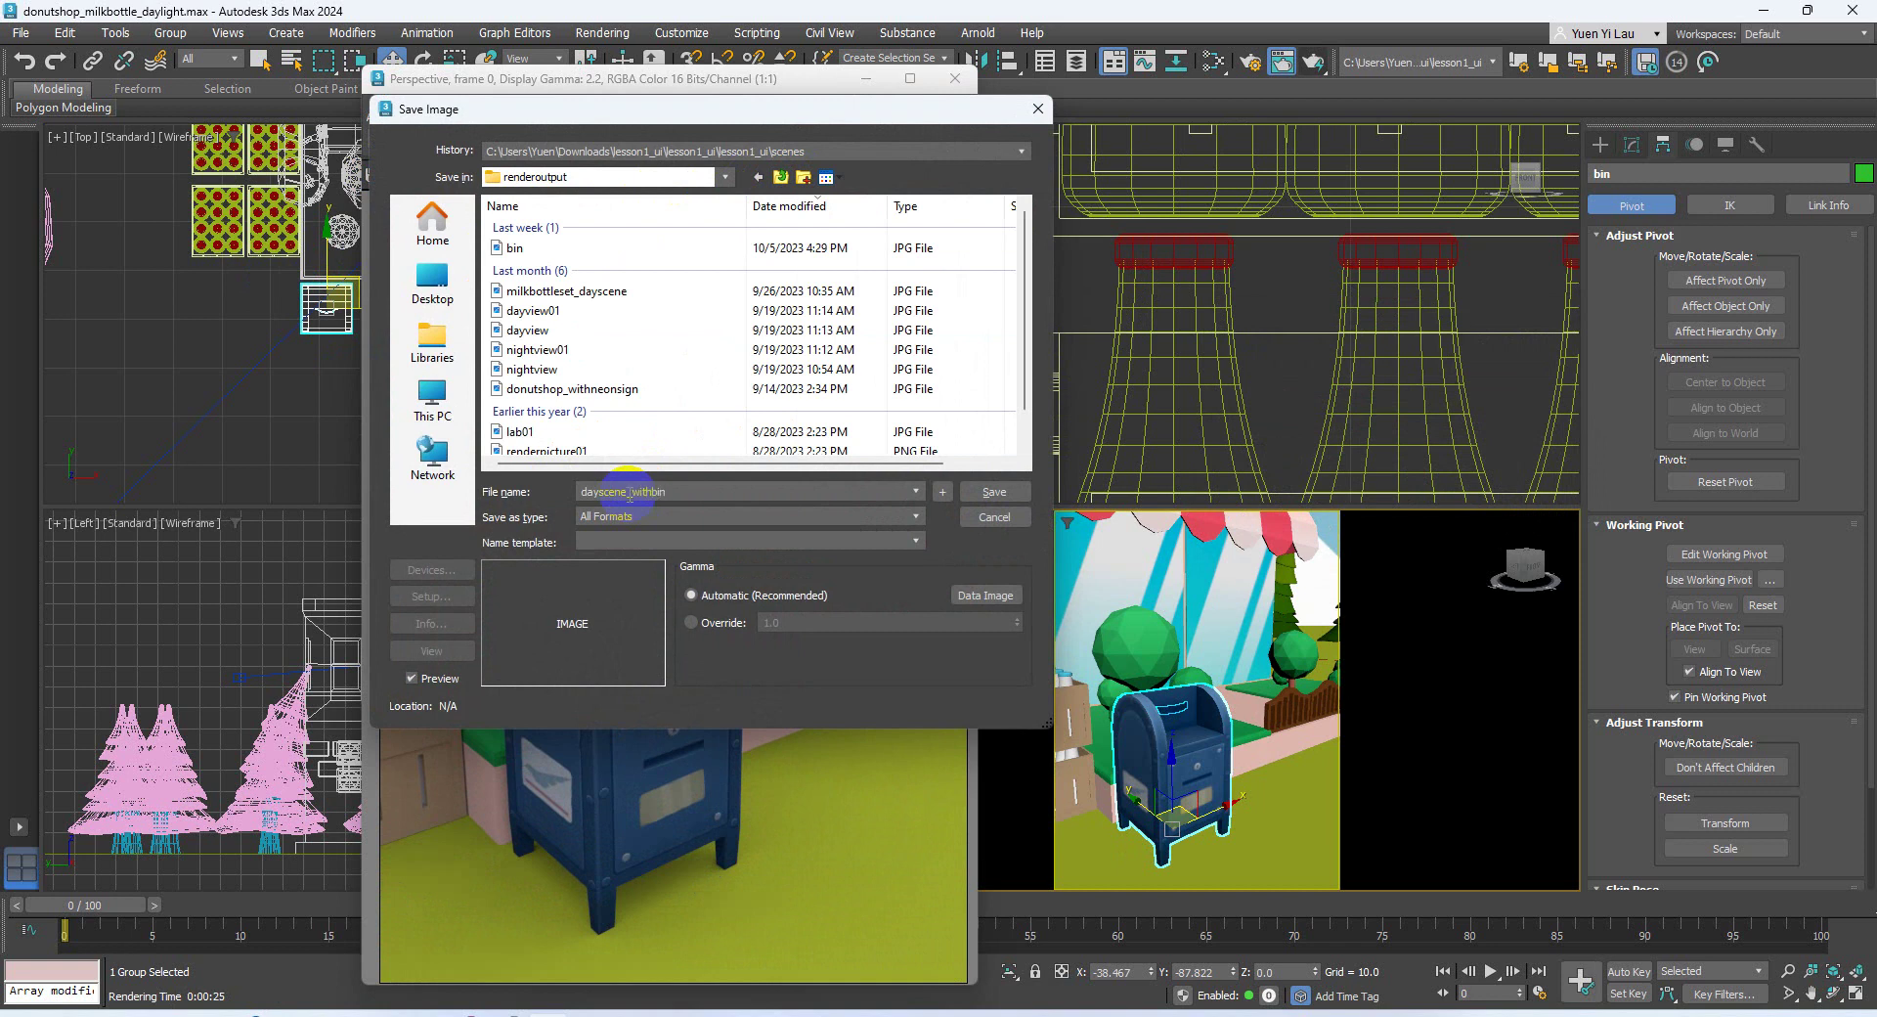
pyautogui.click(998, 491)
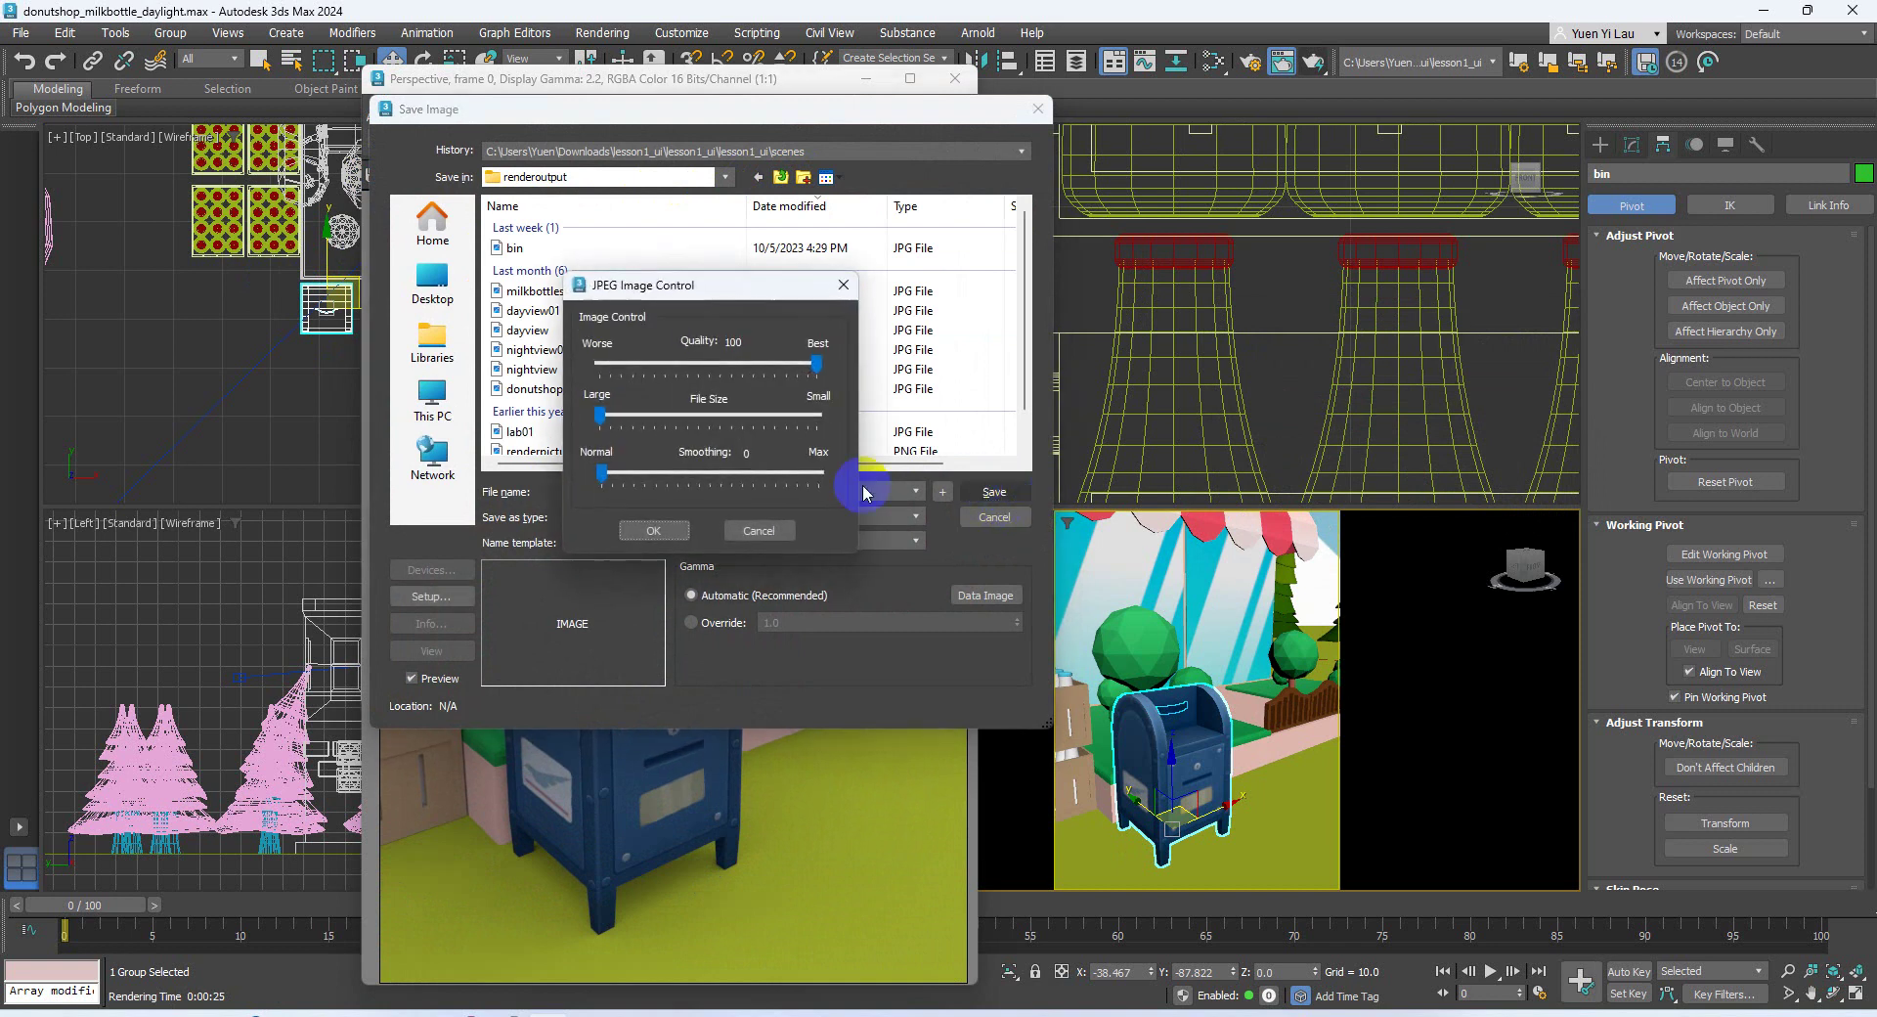